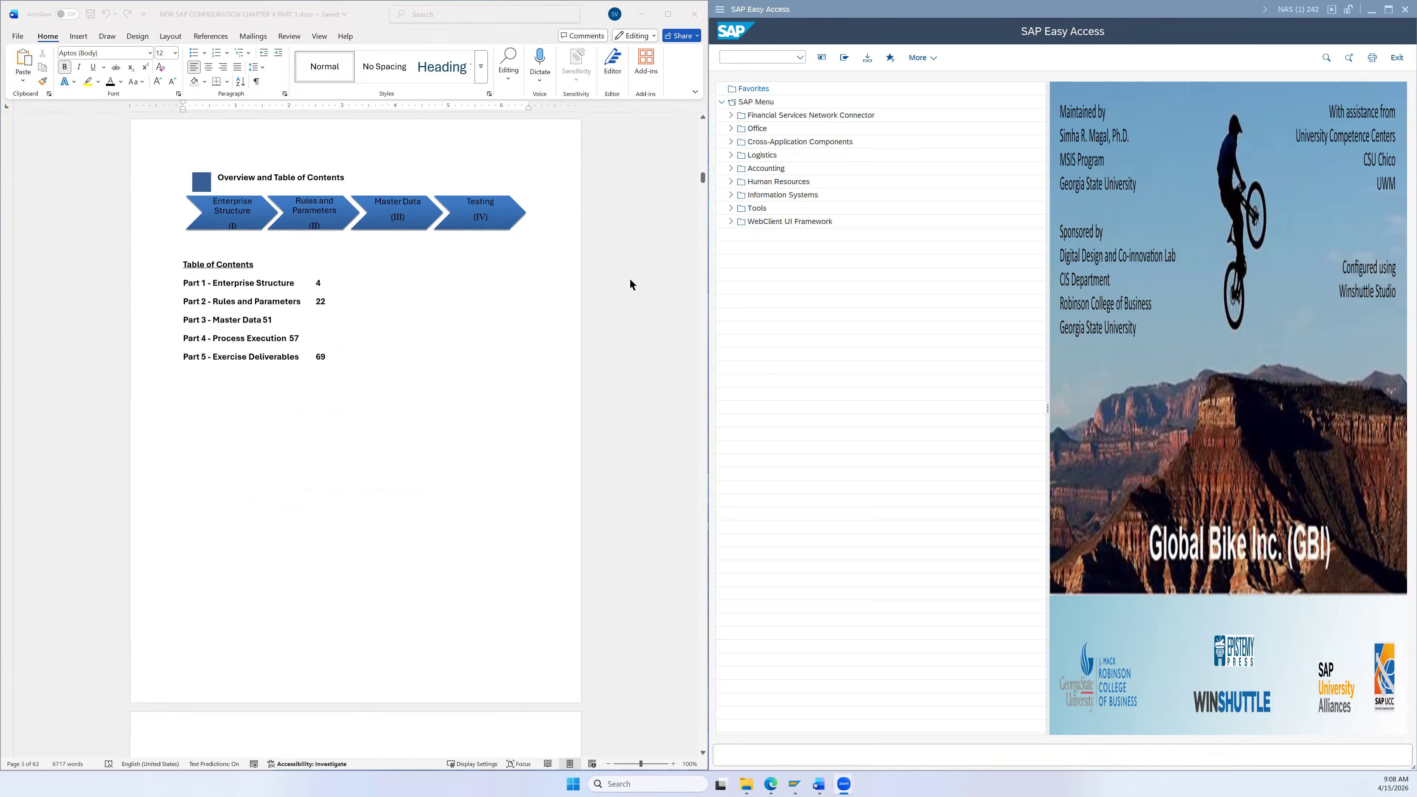
Step: Start the SPRO customizing transaction in the SAP window
{"action": "scroll", "coordinate": [630, 278], "scroll_direction": "down", "scroll_amount": 1}
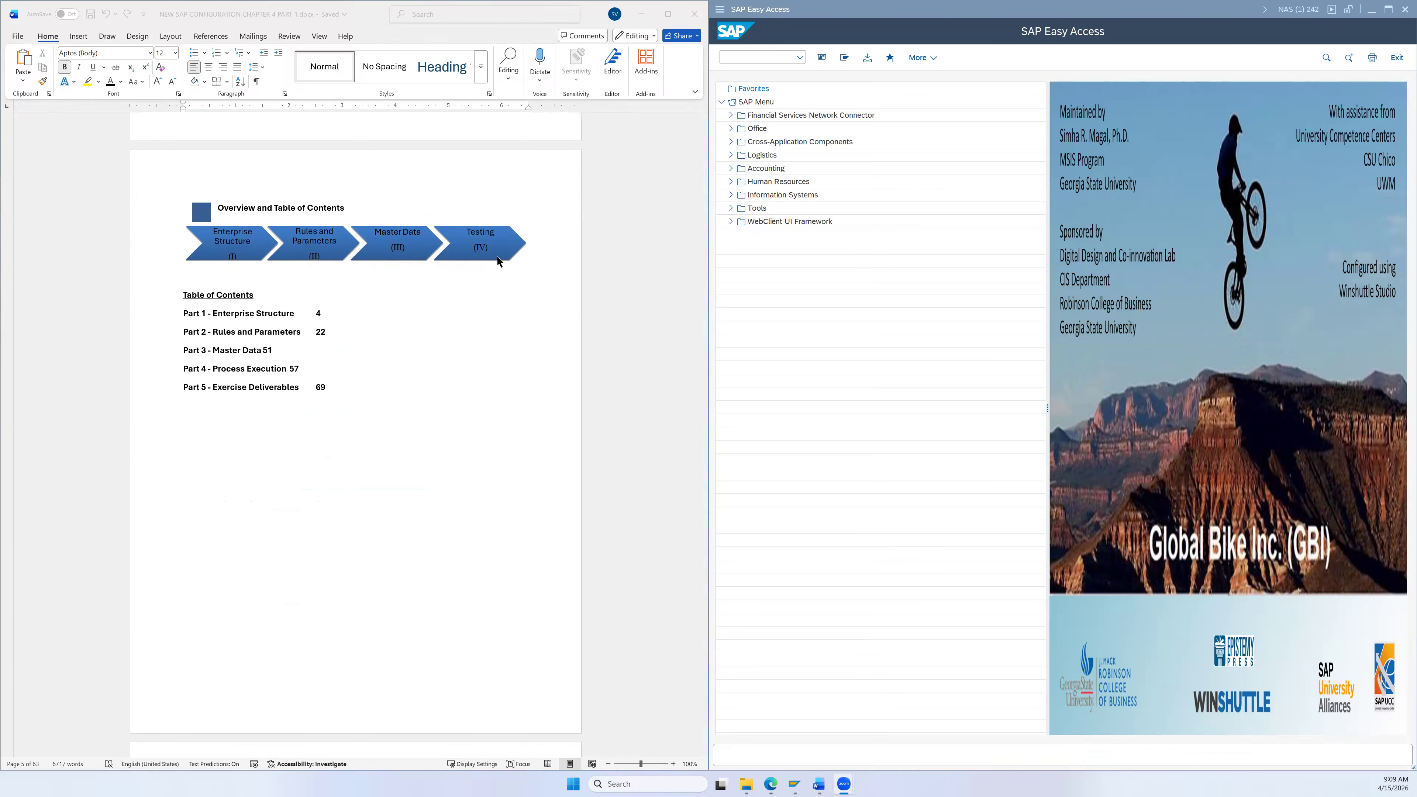
{"action": "scroll", "coordinate": [405, 422], "scroll_direction": "down", "scroll_amount": 8}
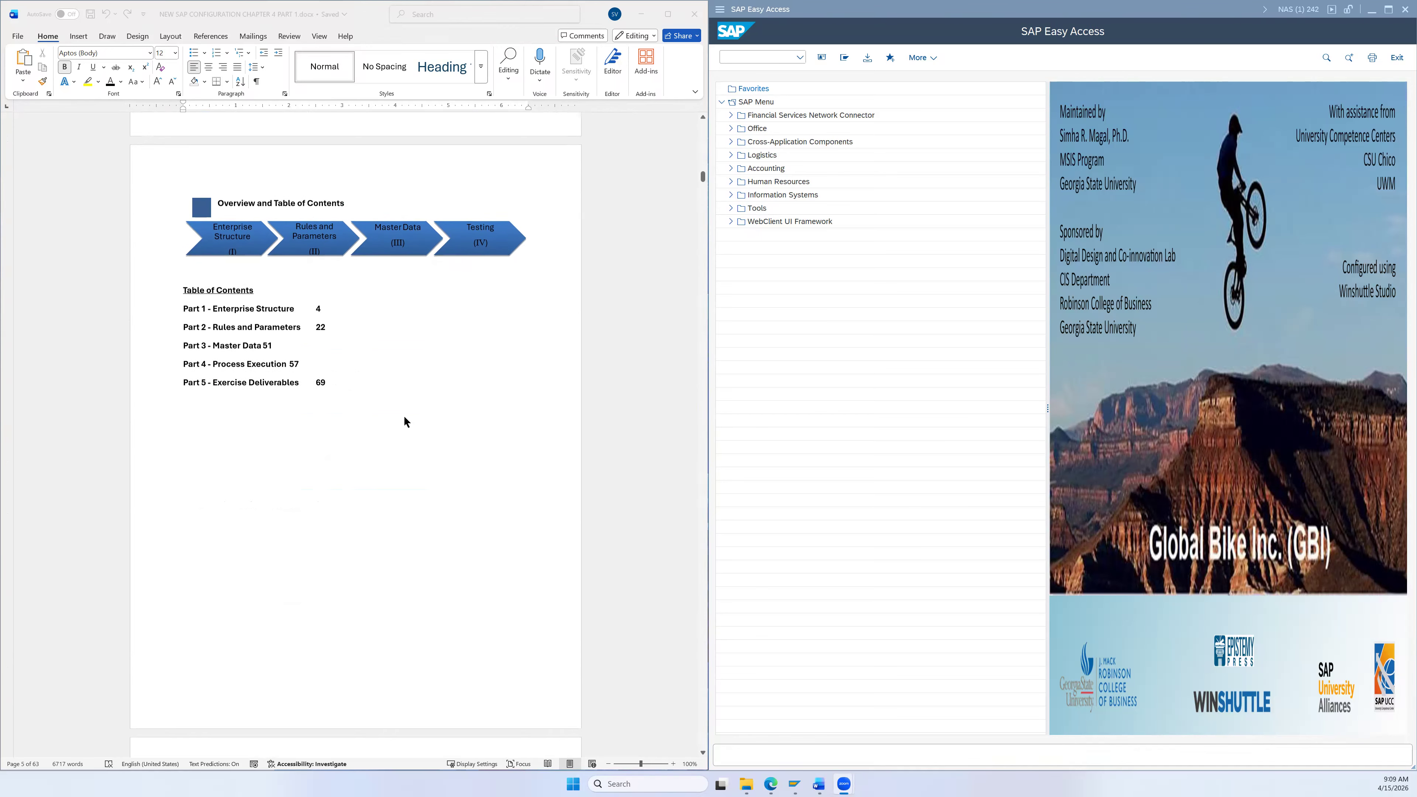
{"action": "scroll", "coordinate": [406, 422], "scroll_direction": "down", "scroll_amount": 12}
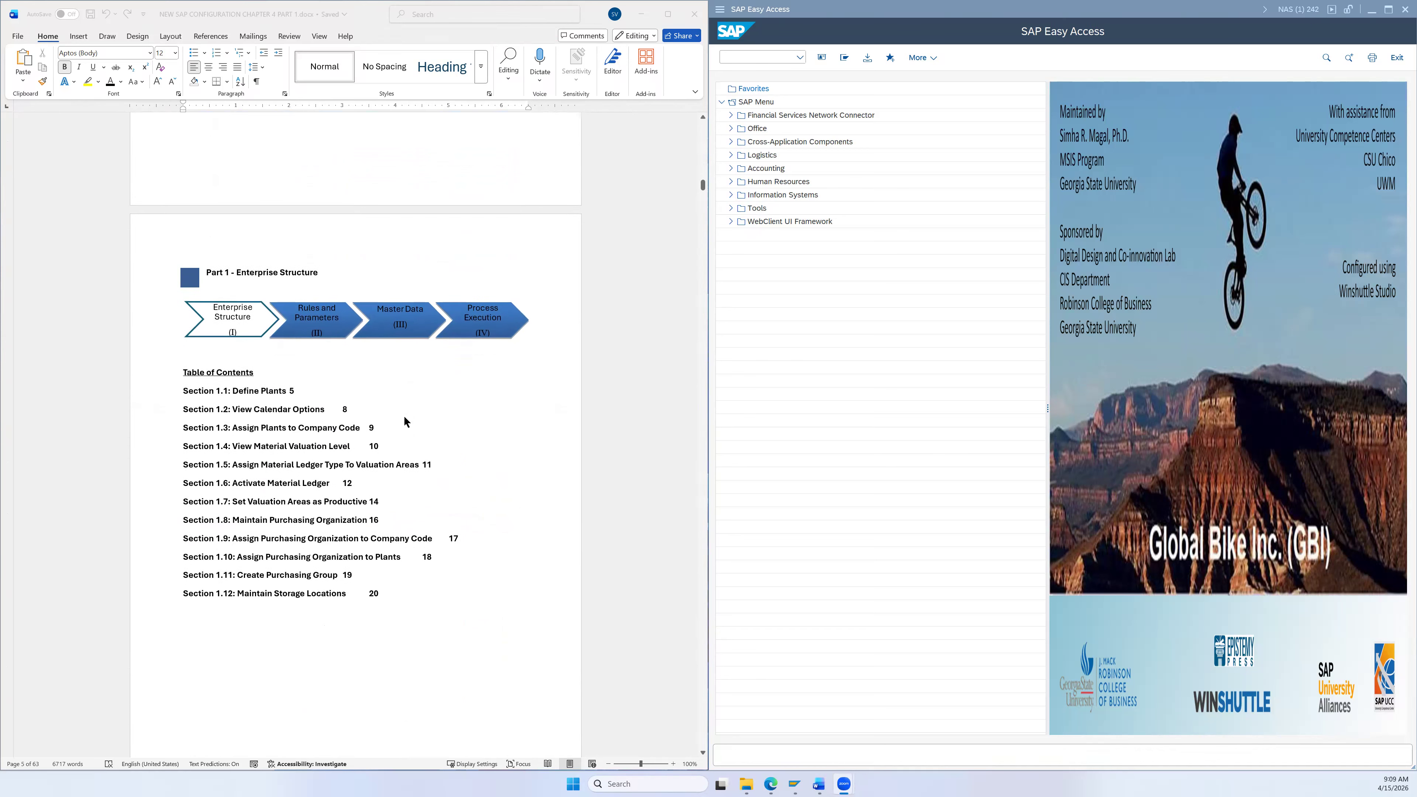
{"action": "scroll", "coordinate": [405, 421], "scroll_direction": "down", "scroll_amount": 8}
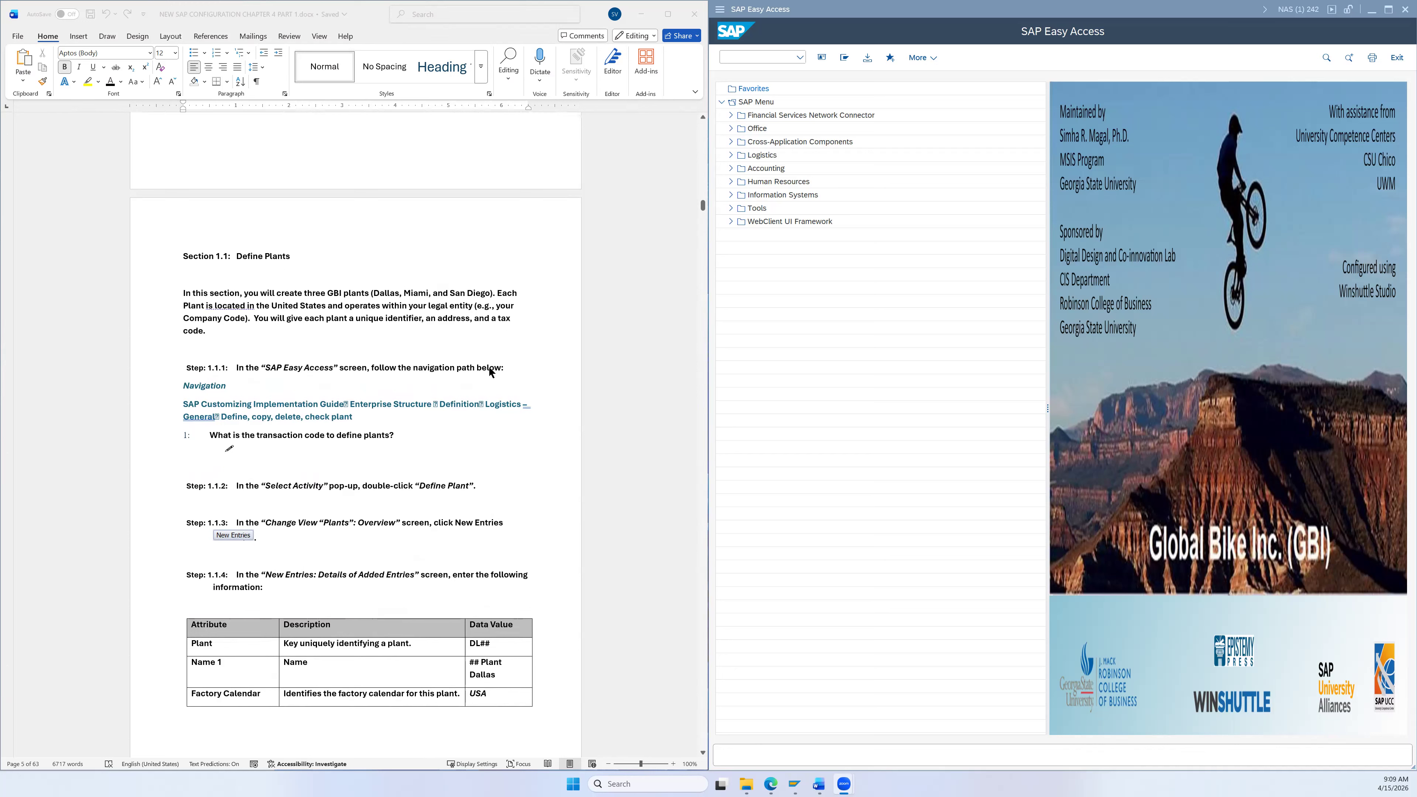
{"action": "scroll", "coordinate": [490, 372], "scroll_direction": "down", "scroll_amount": 1}
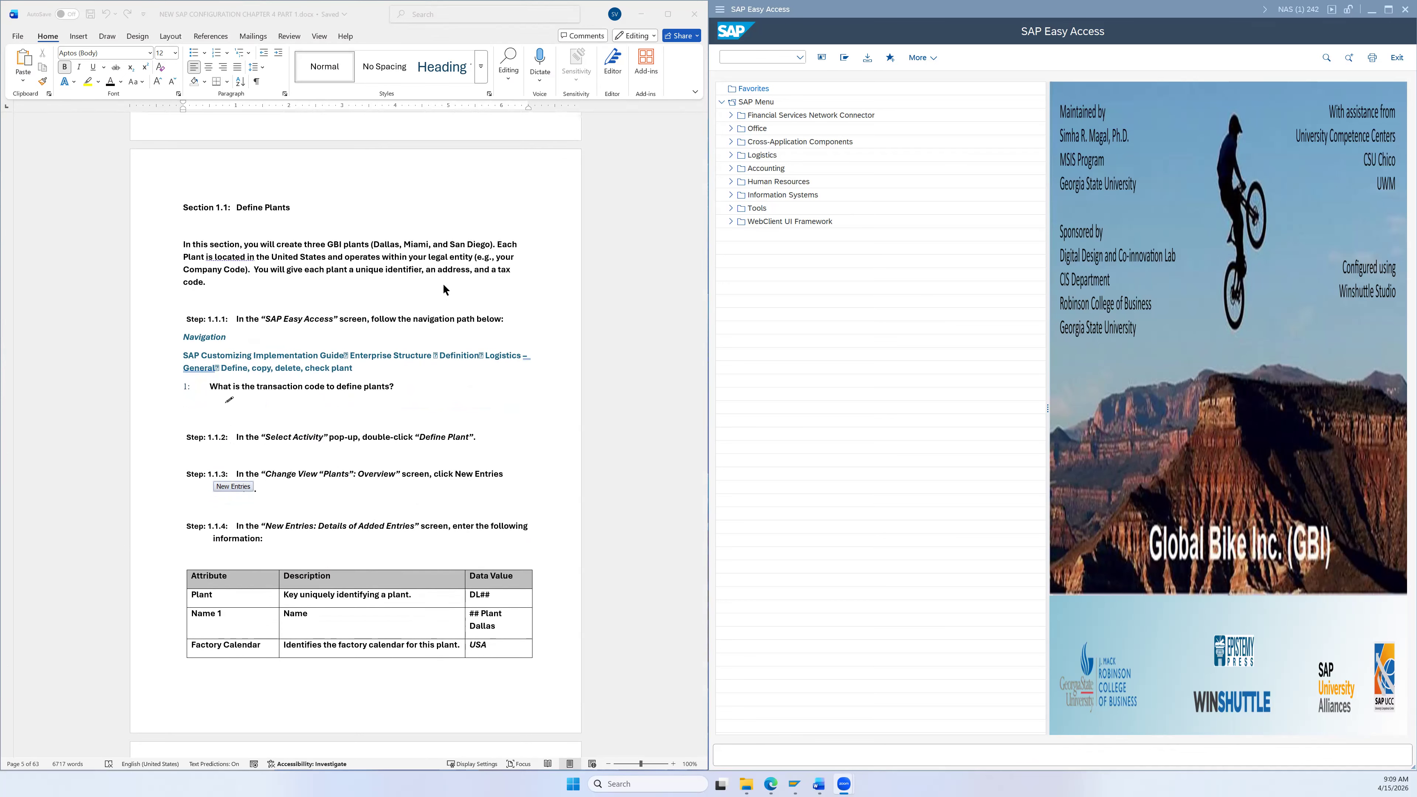
{"action": "scroll", "coordinate": [556, 413], "scroll_direction": "down", "scroll_amount": 3}
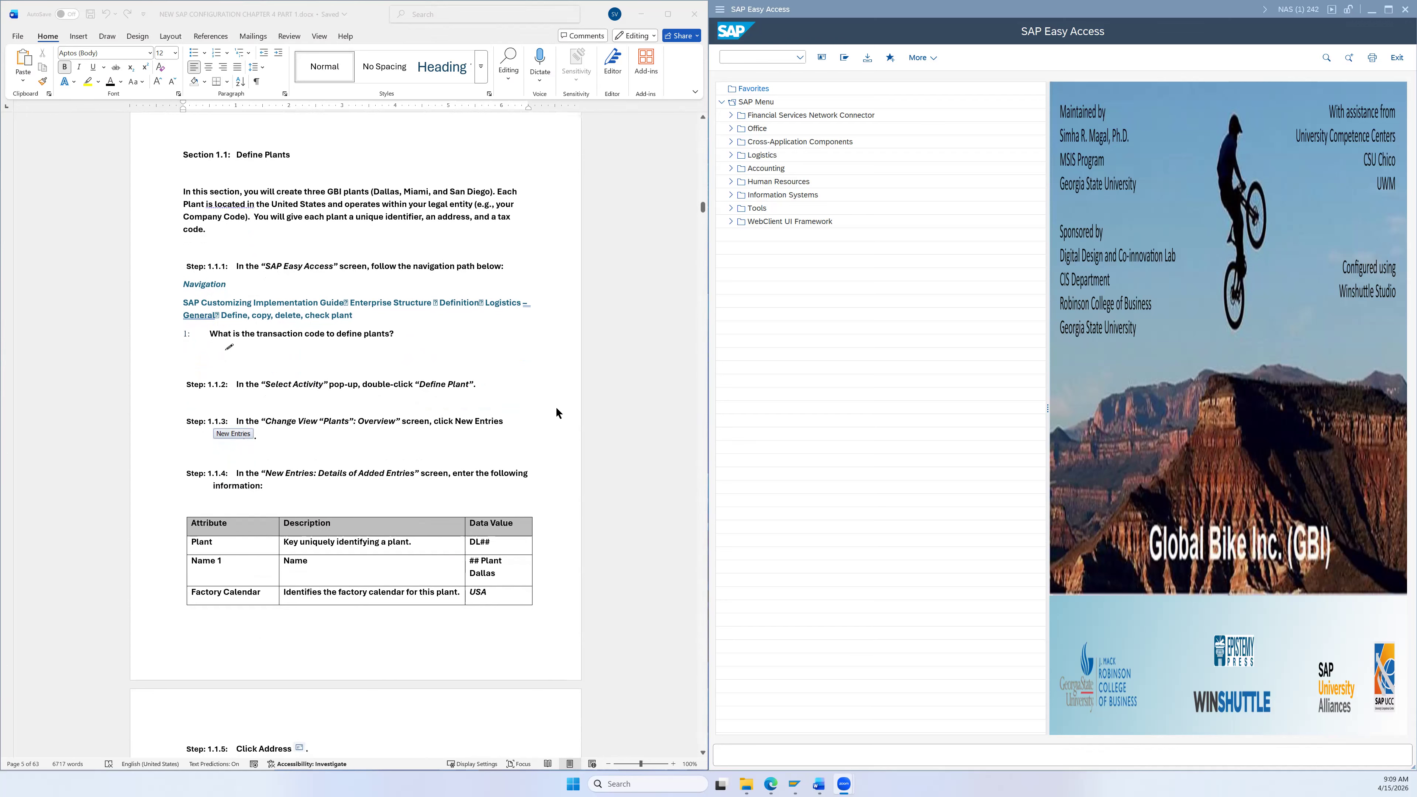
{"action": "scroll", "coordinate": [557, 413], "scroll_direction": "up", "scroll_amount": 2}
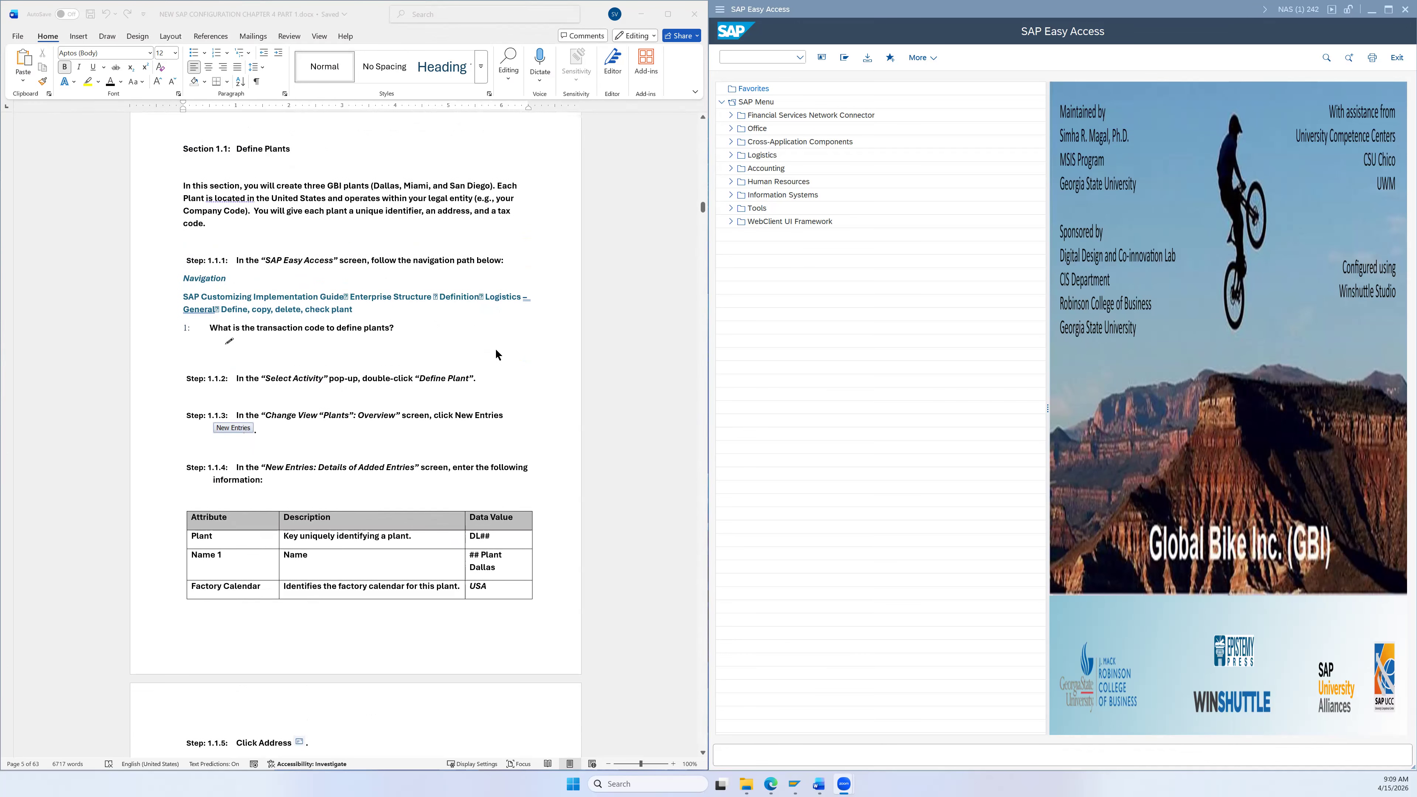
{"action": "scroll", "coordinate": [335, 385], "scroll_direction": "down", "scroll_amount": 2}
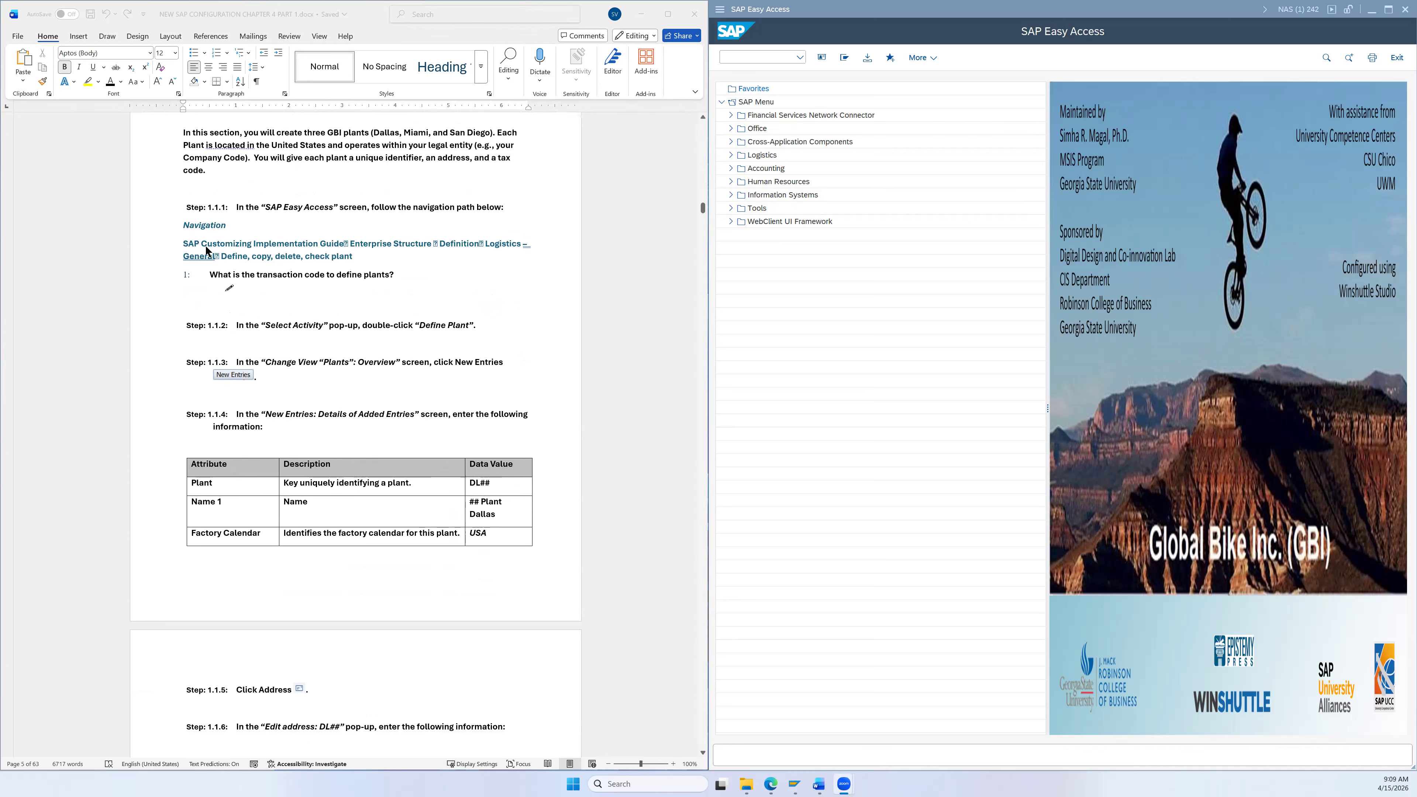
{"action": "left_click", "coordinate": [725, 9]}
{"action": "type", "text": "spro"}
{"action": "key", "text": "Return"}
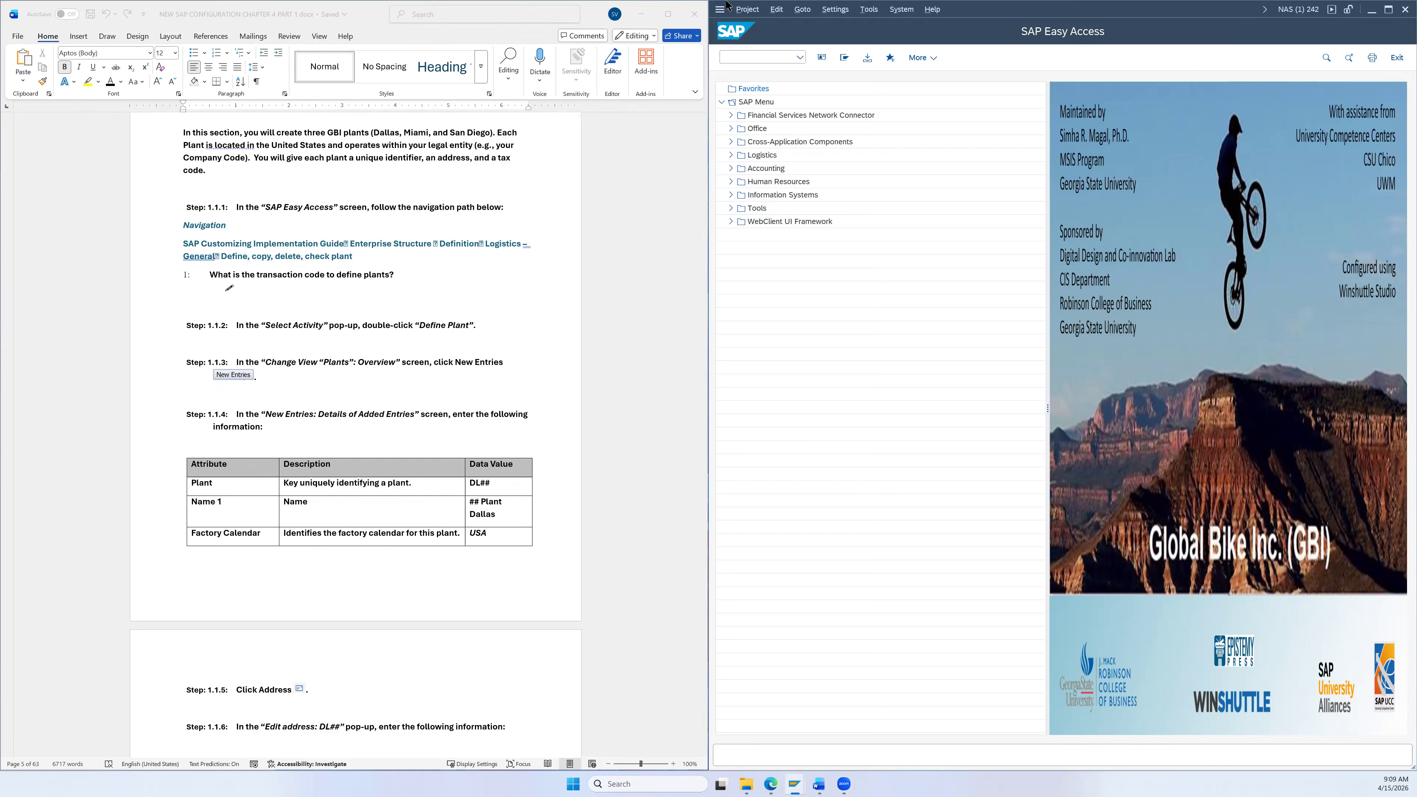
Step: In the SAP Reference IMG, expand Enterprise Structure > Definition > Logistics - General
{"action": "left_click", "coordinate": [873, 57]}
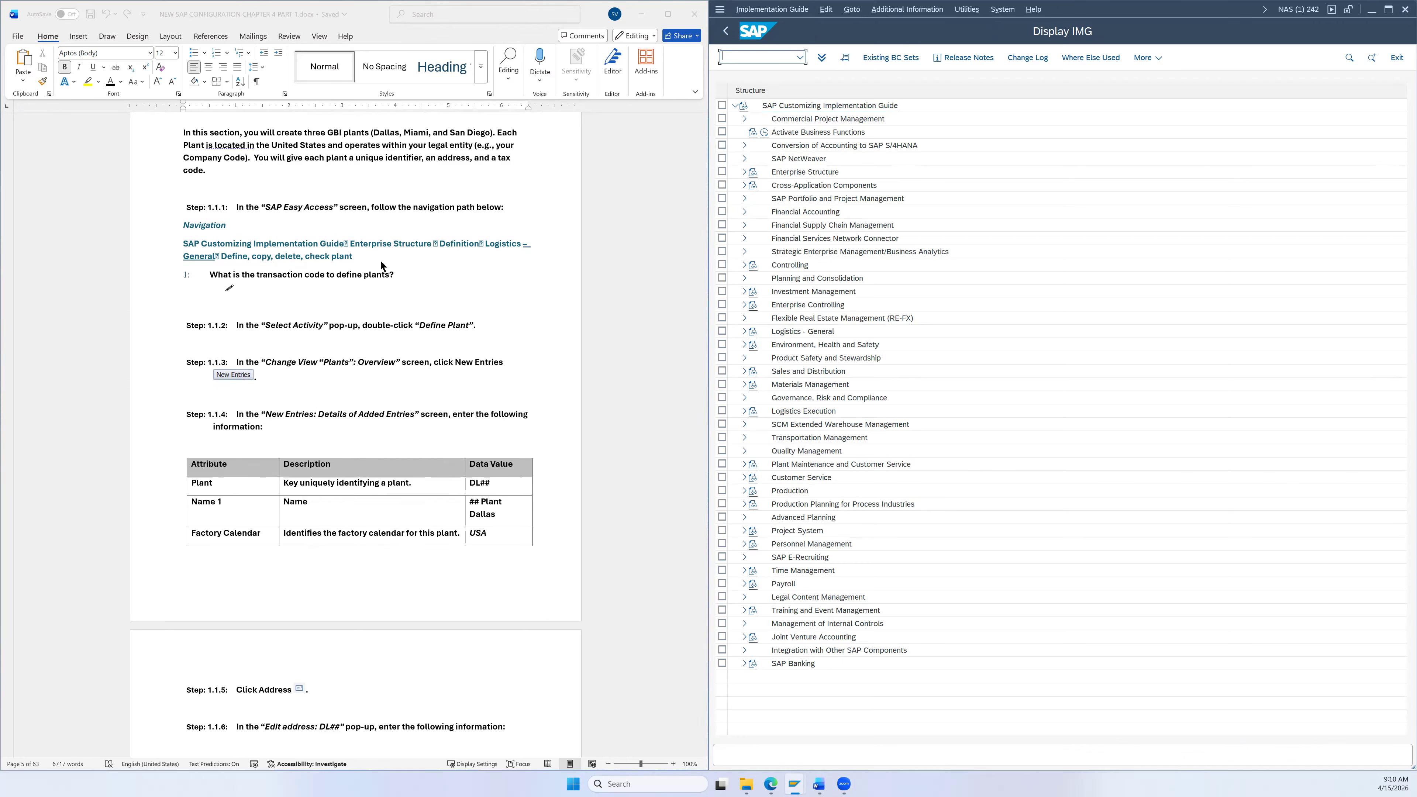
{"action": "left_click", "coordinate": [744, 172]}
{"action": "left_click", "coordinate": [752, 199]}
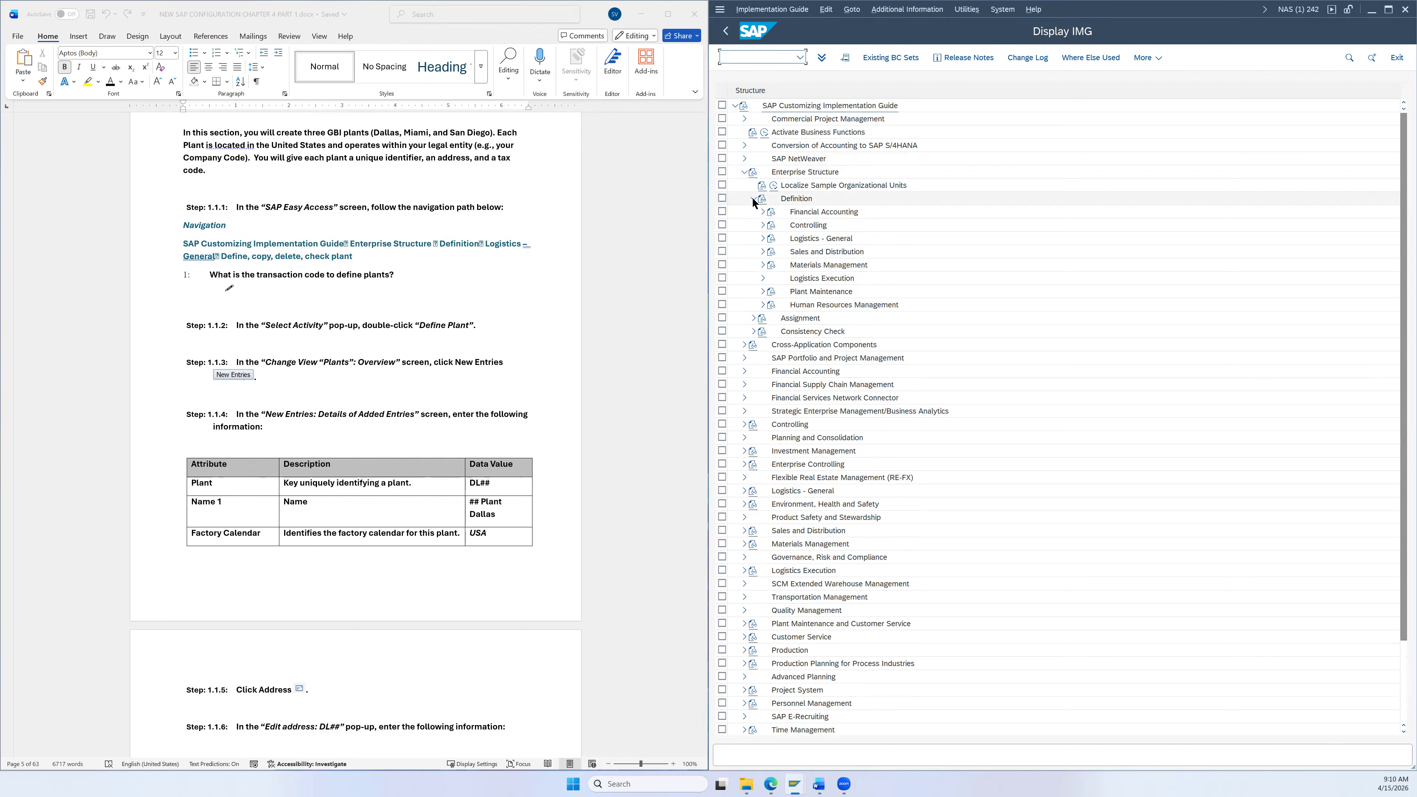
{"action": "left_click", "coordinate": [762, 239]}
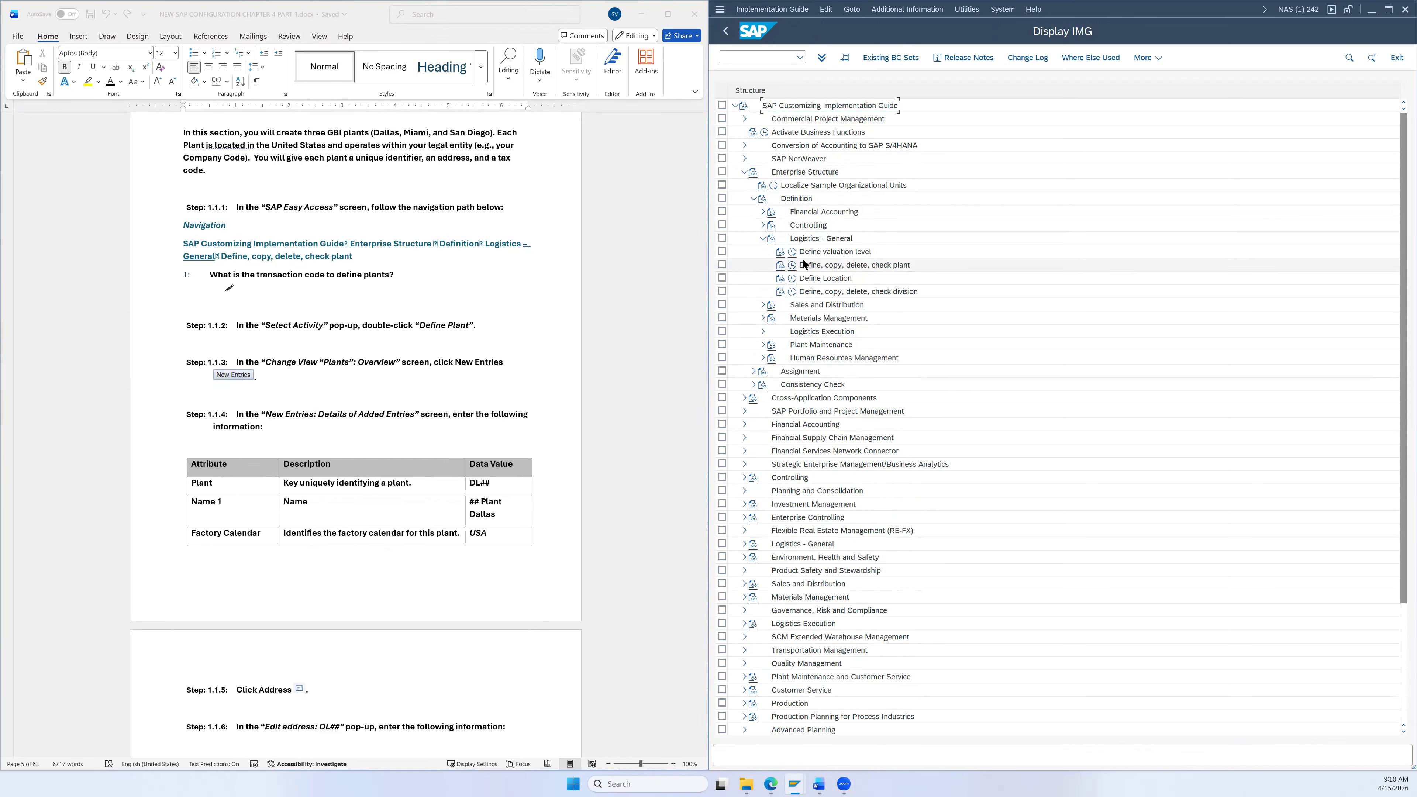
{"action": "left_click", "coordinate": [828, 267]}
Step: Show IMG activity keys beside the tree, e.g. SIMG_CFMENUSAPCOX10 for the plant activity
{"action": "left_click", "coordinate": [890, 12]}
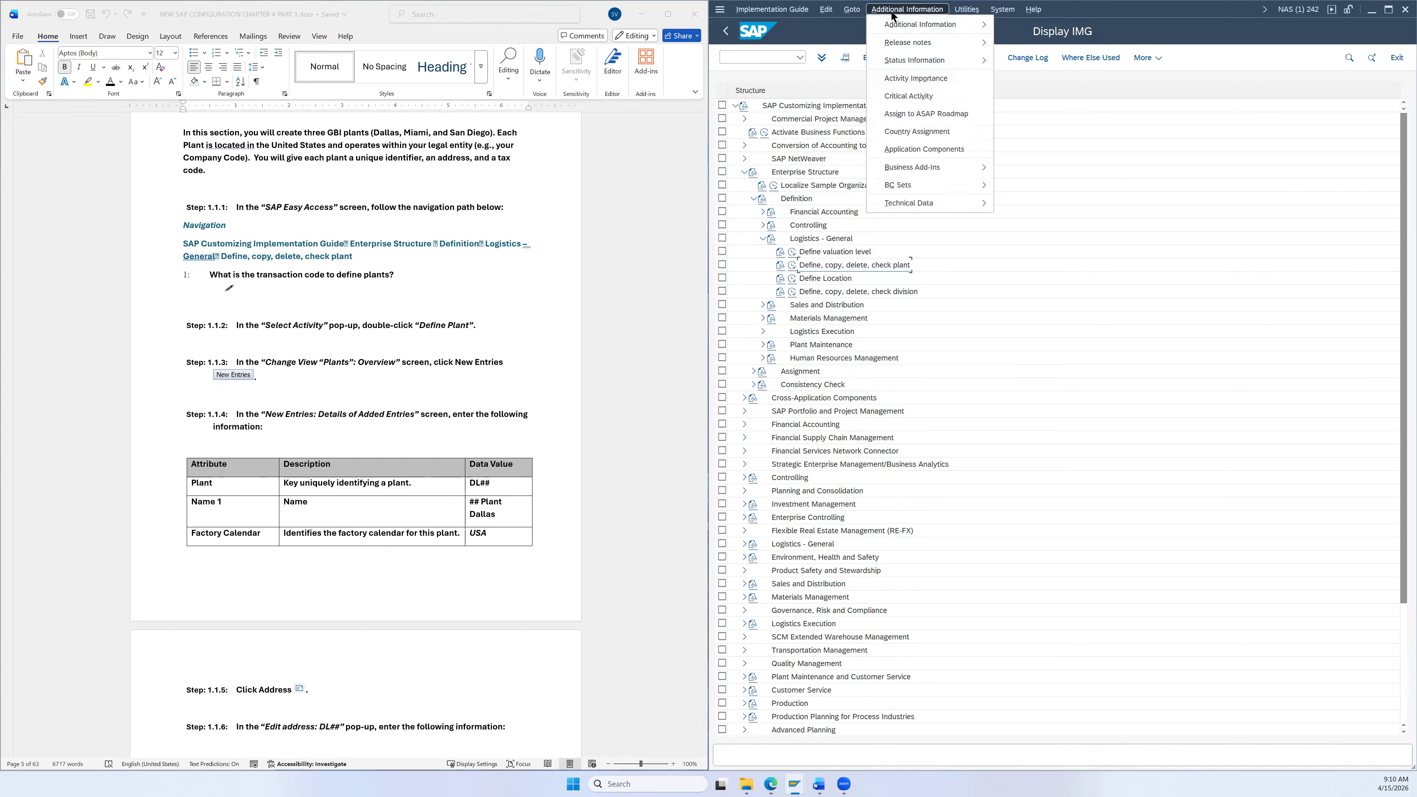
{"action": "mouse_move", "coordinate": [982, 25]}
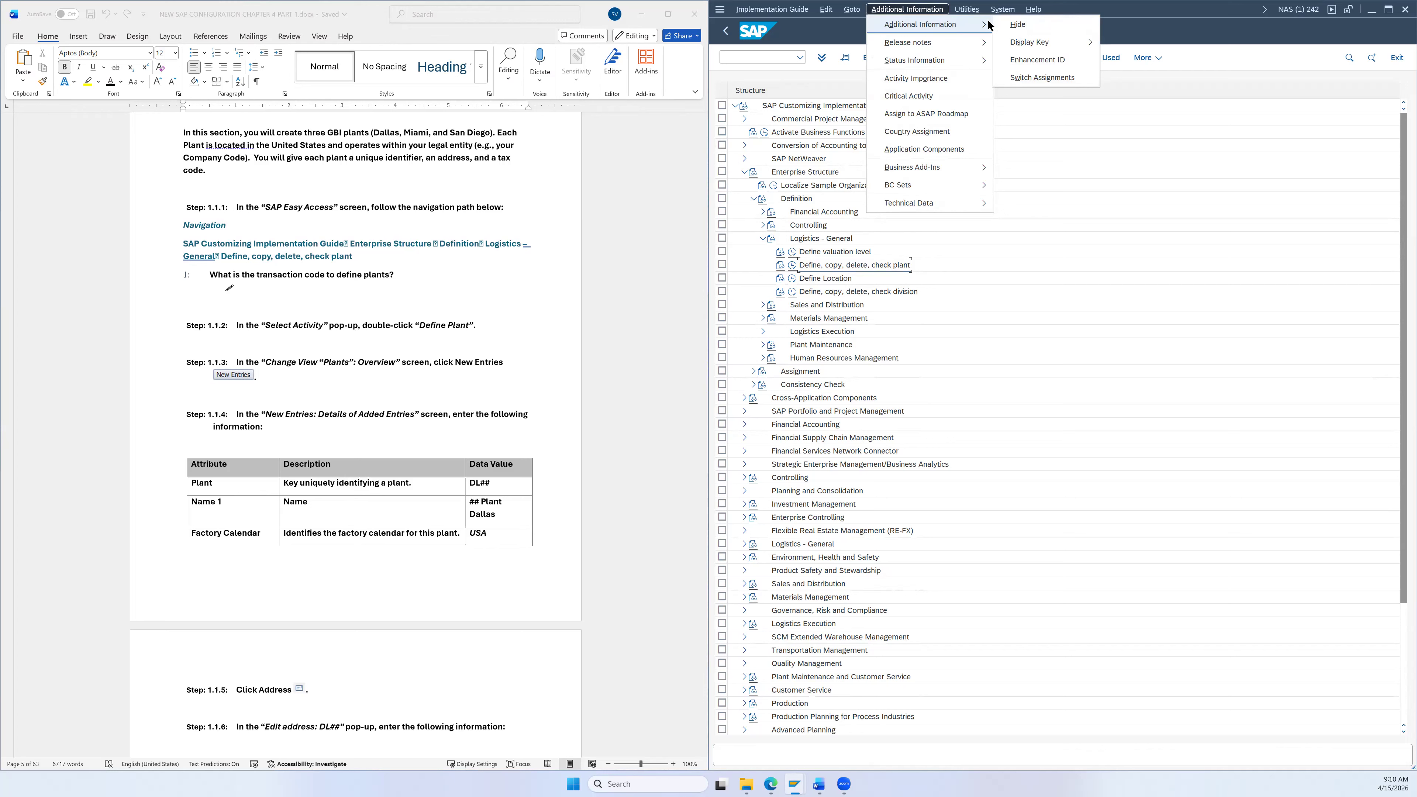
{"action": "mouse_move", "coordinate": [1031, 46]}
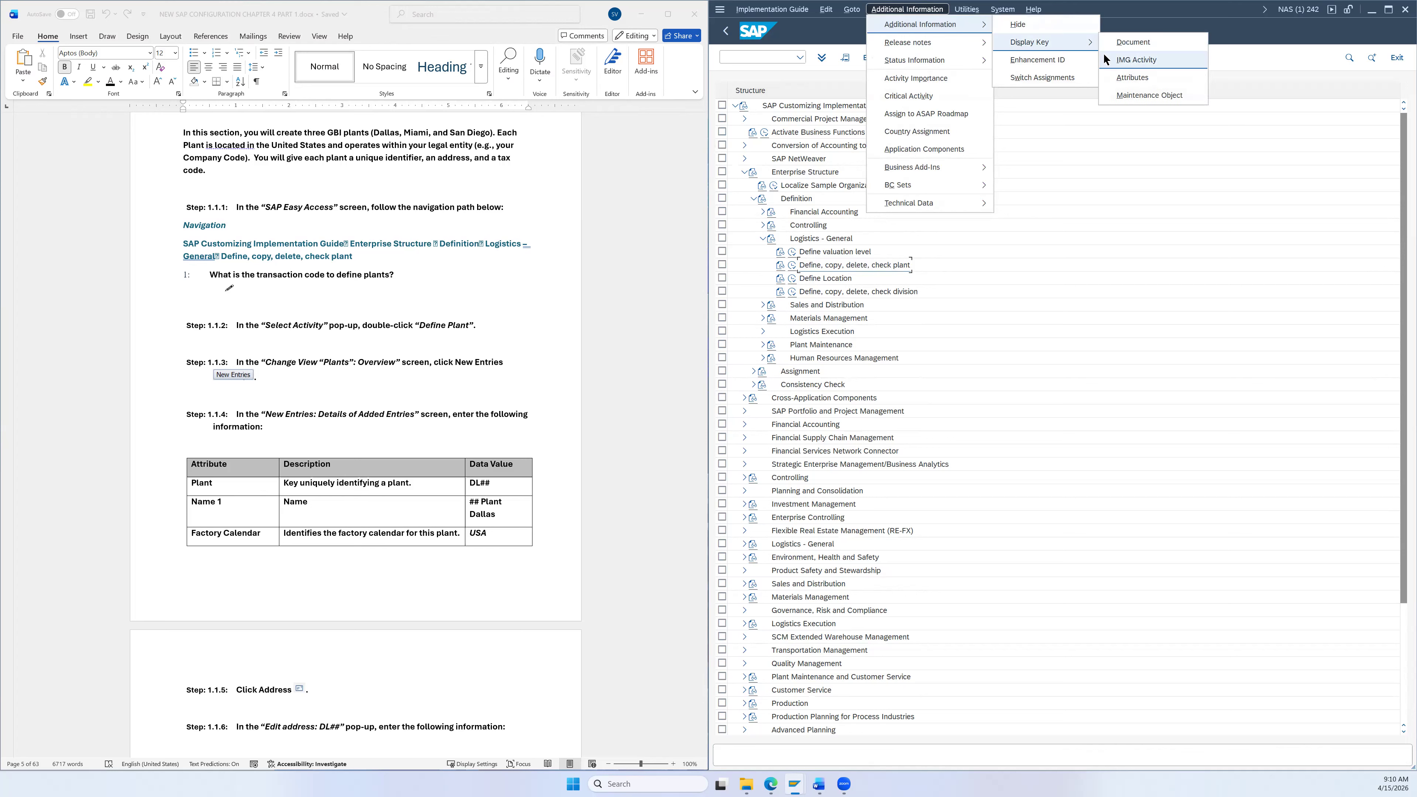
{"action": "left_click", "coordinate": [1114, 64]}
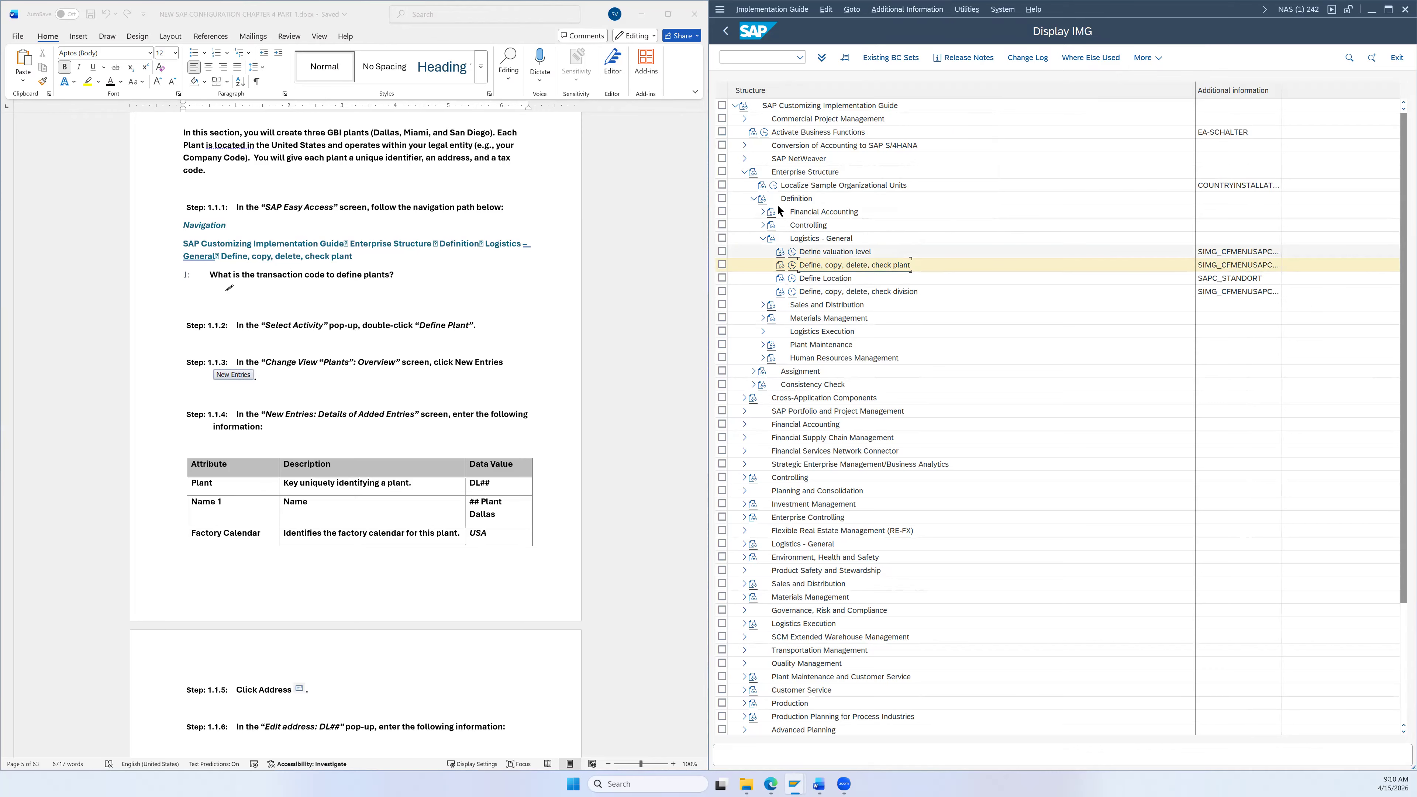
Step: Run Define, copy, delete, check plant and choose Define Plant to list the 14 existing plants
{"action": "left_click", "coordinate": [791, 263]}
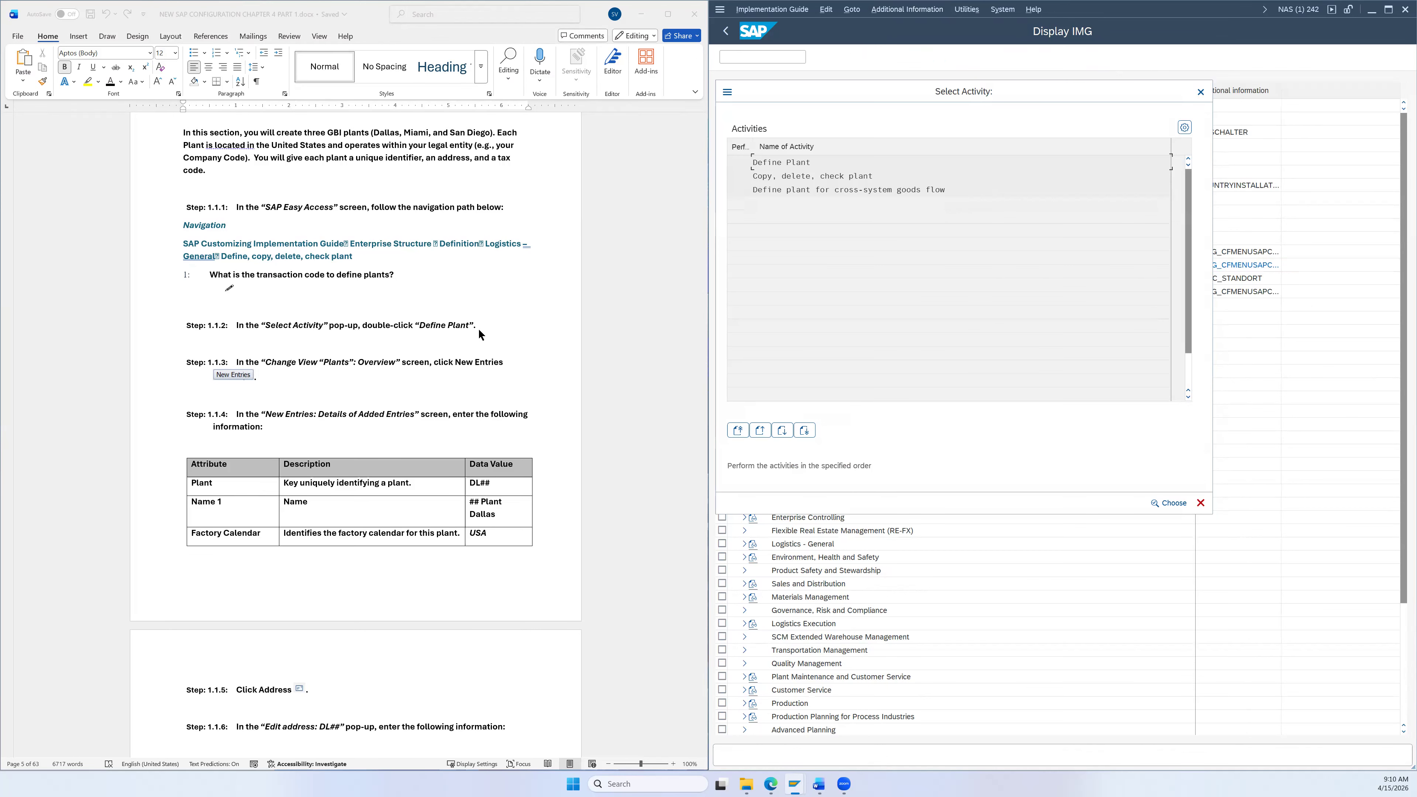
{"action": "scroll", "coordinate": [478, 328], "scroll_direction": "down", "scroll_amount": 3}
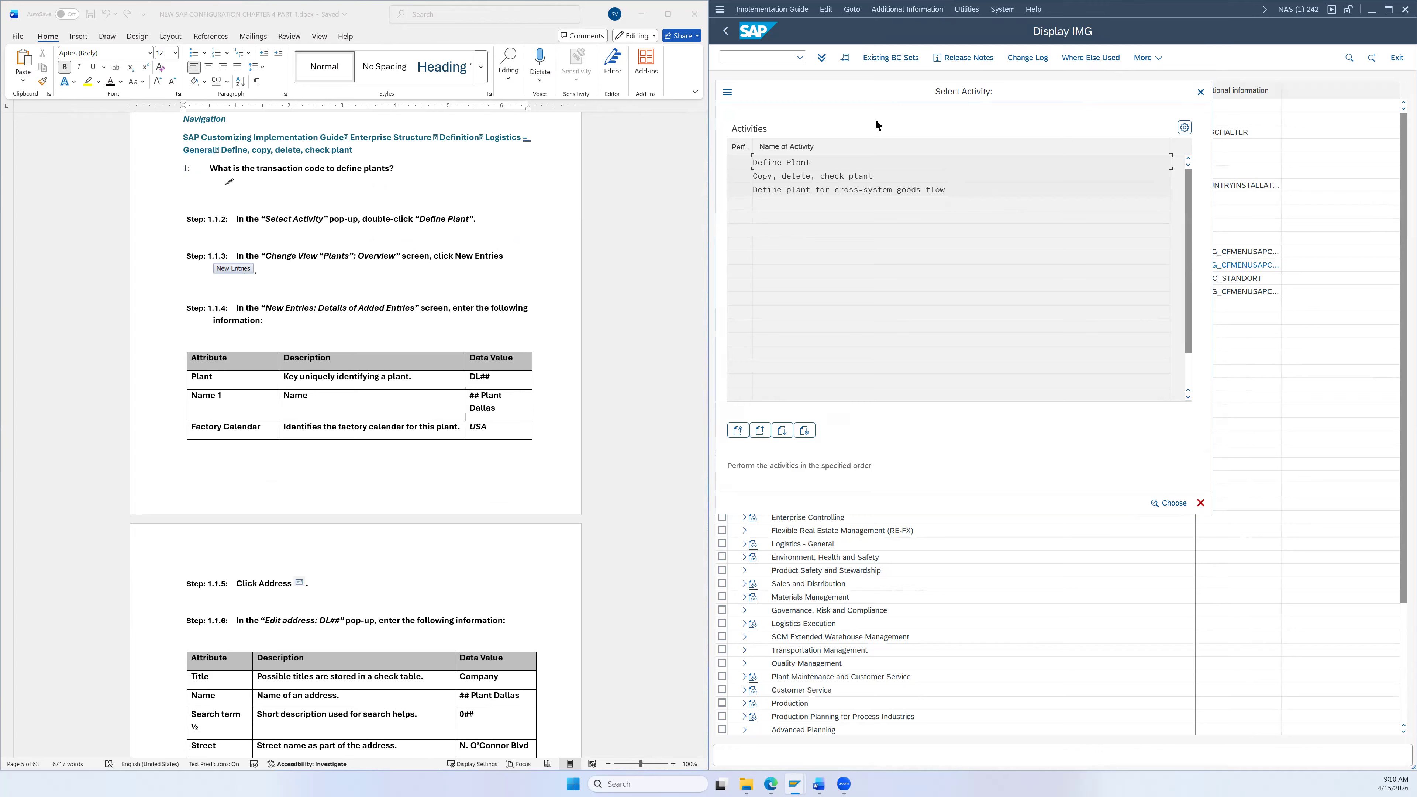
{"action": "double_click", "coordinate": [805, 163]}
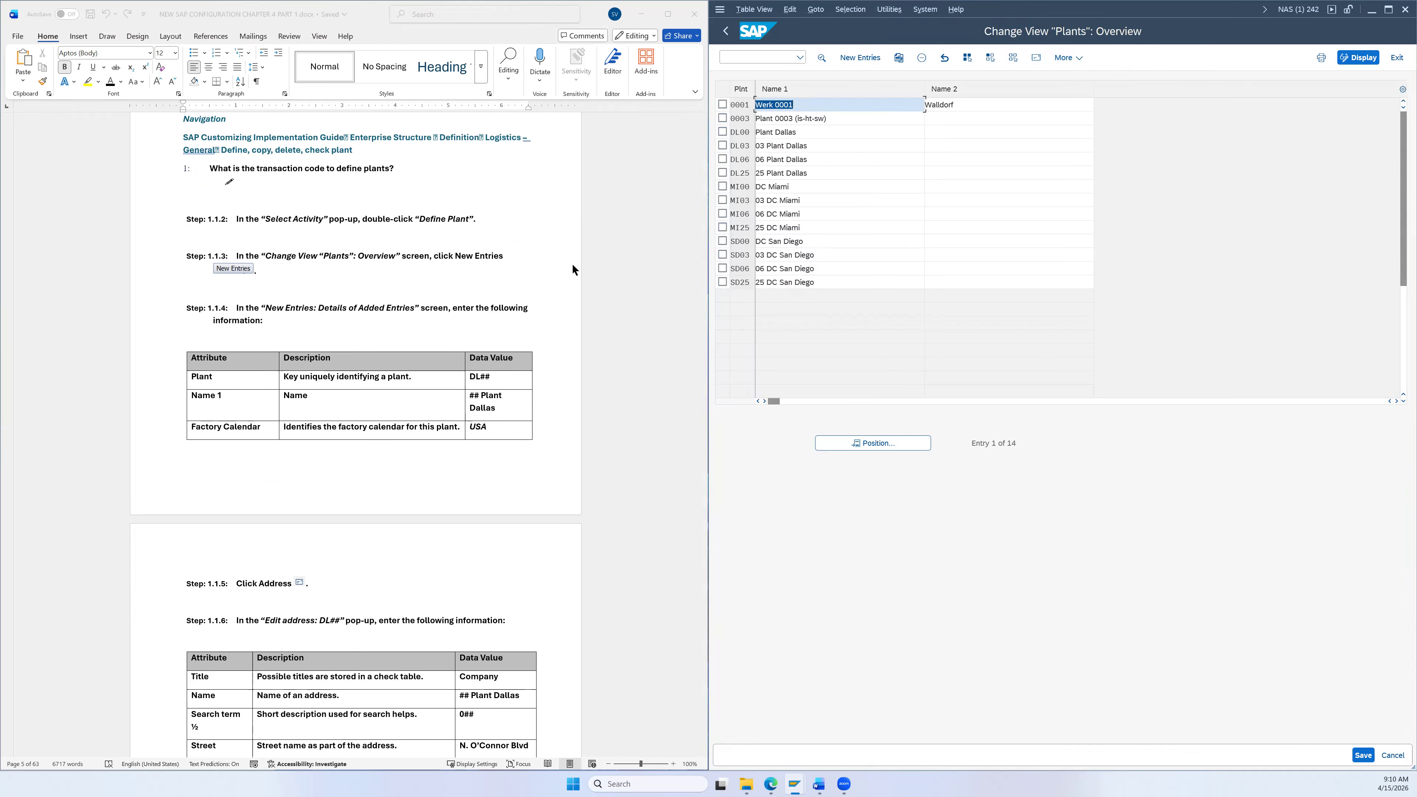
{"action": "scroll", "coordinate": [572, 271], "scroll_direction": "down", "scroll_amount": 1}
{"action": "scroll", "coordinate": [572, 271], "scroll_direction": "down", "scroll_amount": 2}
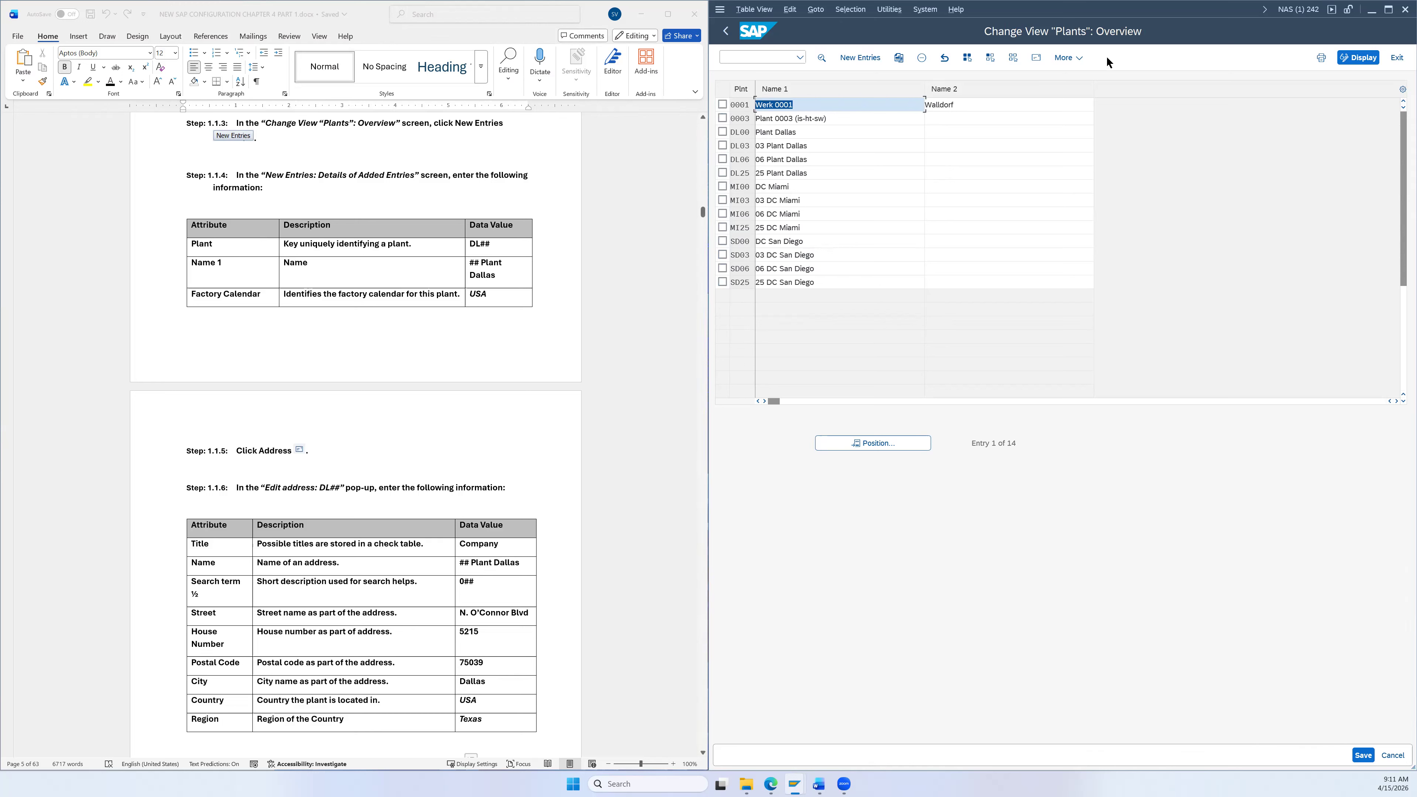
Step: Add a new plant entry DL26 named 26 Plant Dallas
{"action": "left_click", "coordinate": [875, 59]}
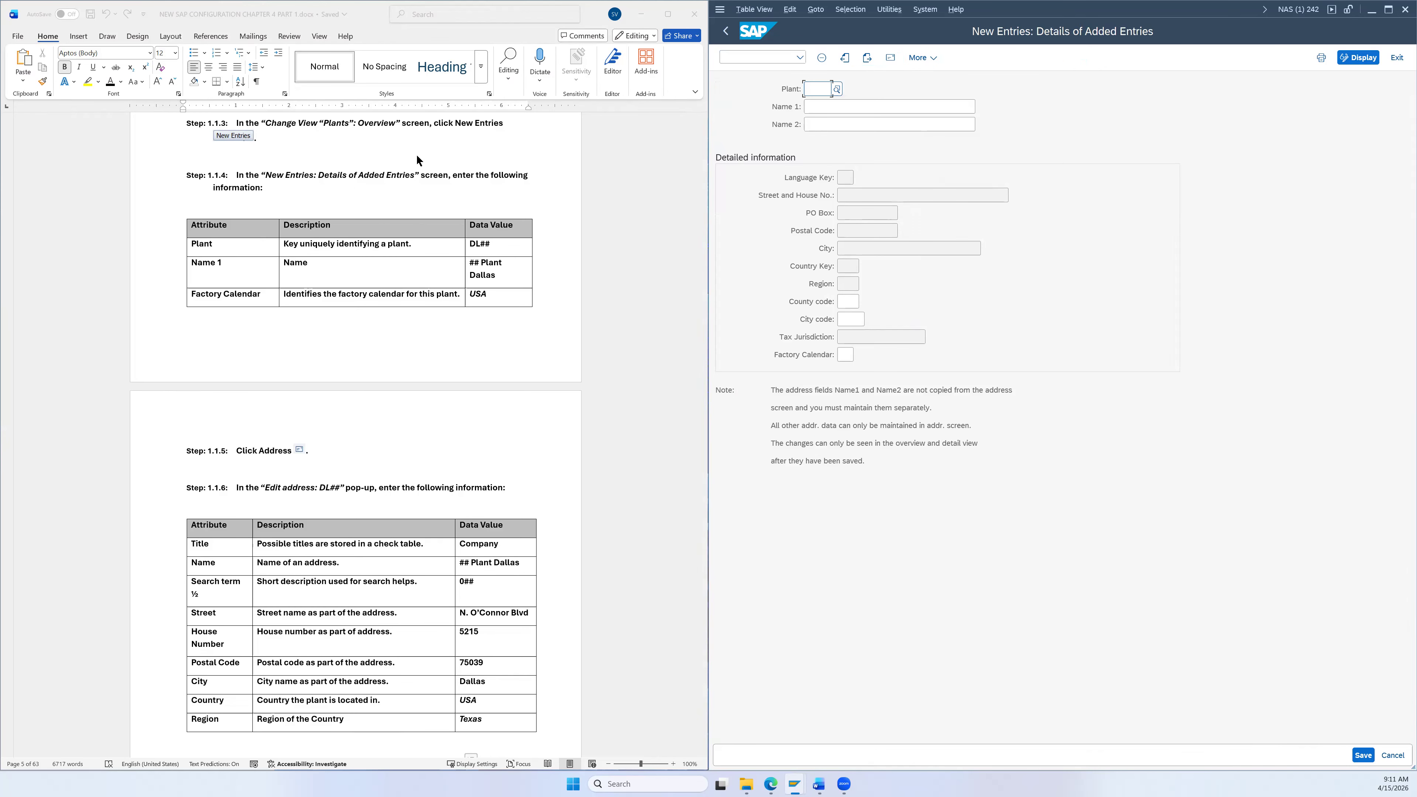
{"action": "scroll", "coordinate": [380, 215], "scroll_direction": "down", "scroll_amount": 1}
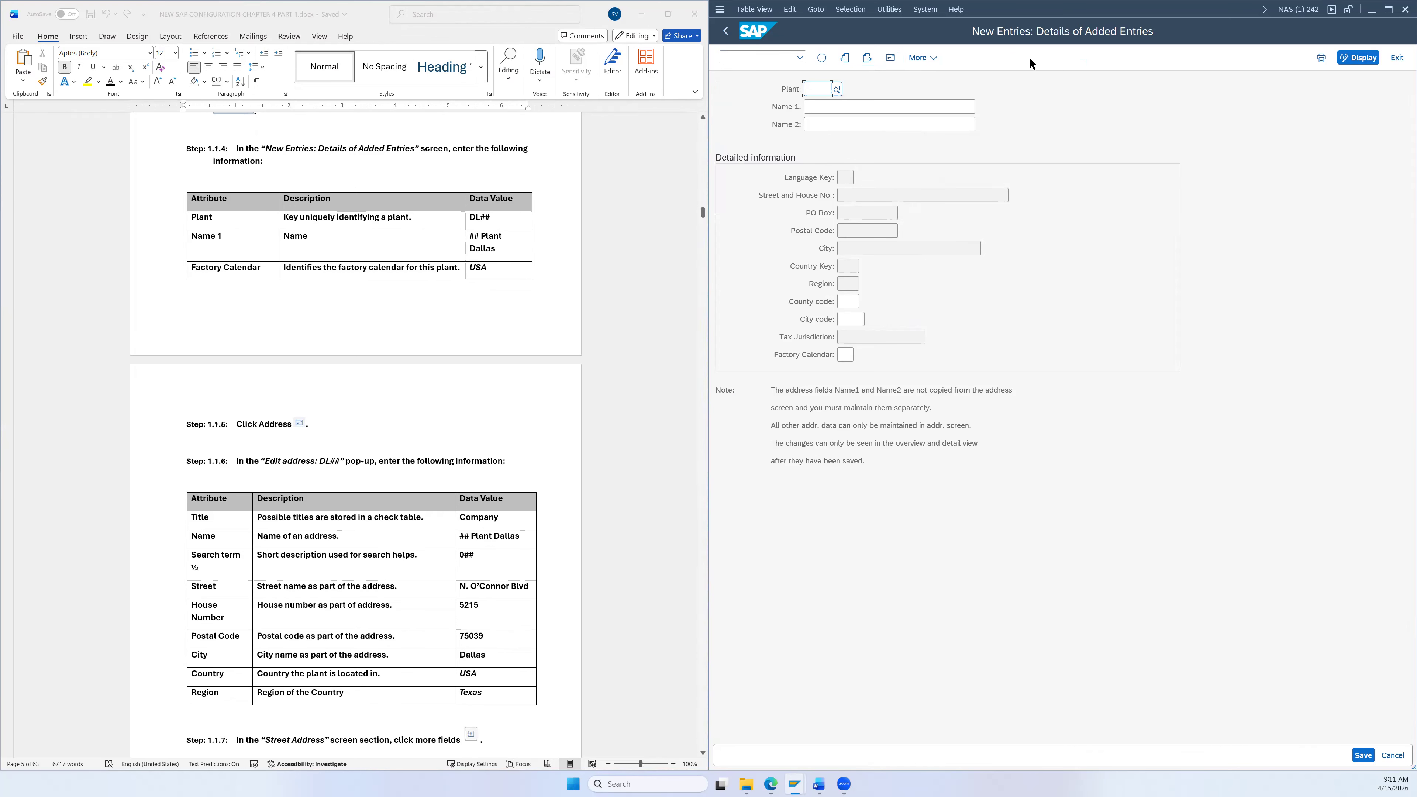
{"action": "scroll", "coordinate": [624, 155], "scroll_direction": "down", "scroll_amount": 2}
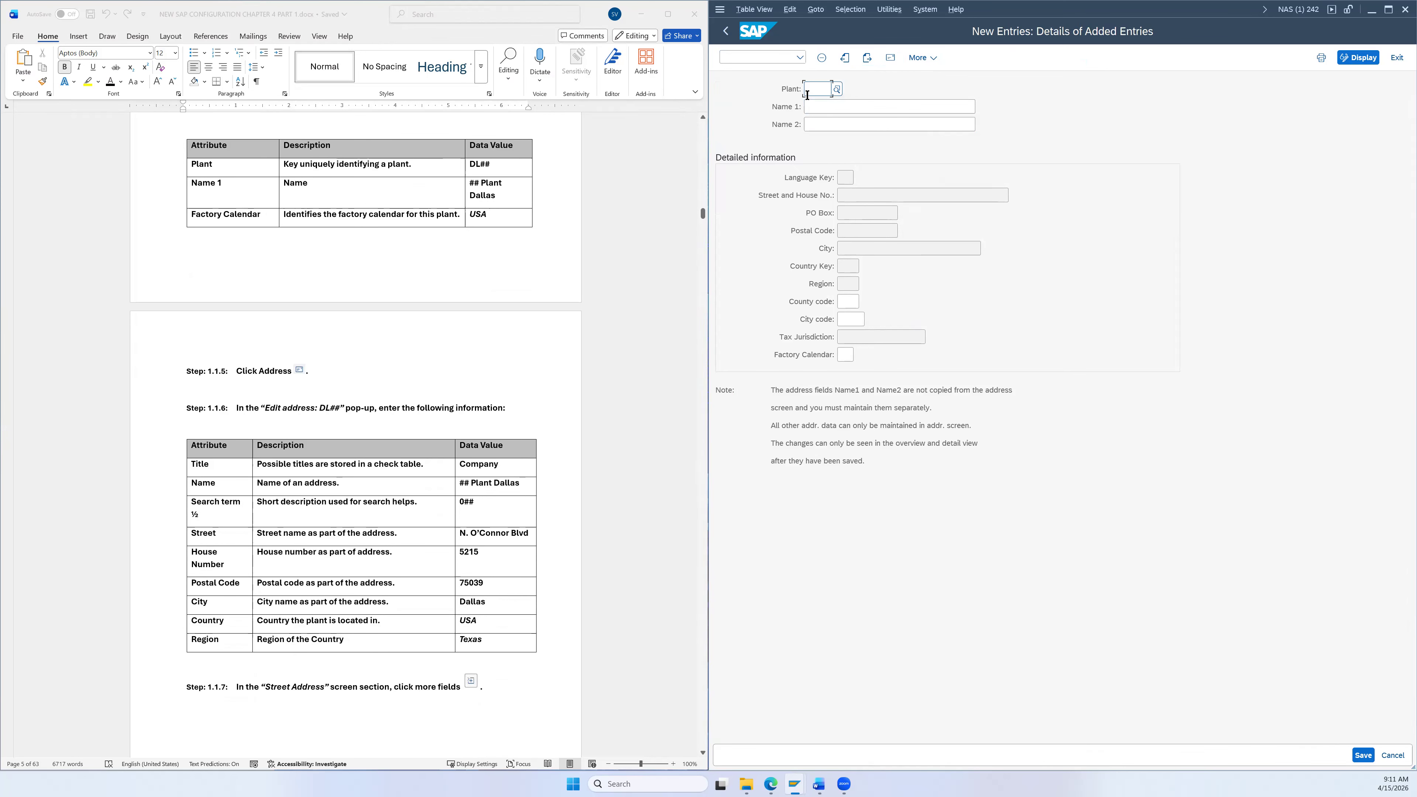
{"action": "type", "text": "DL"}
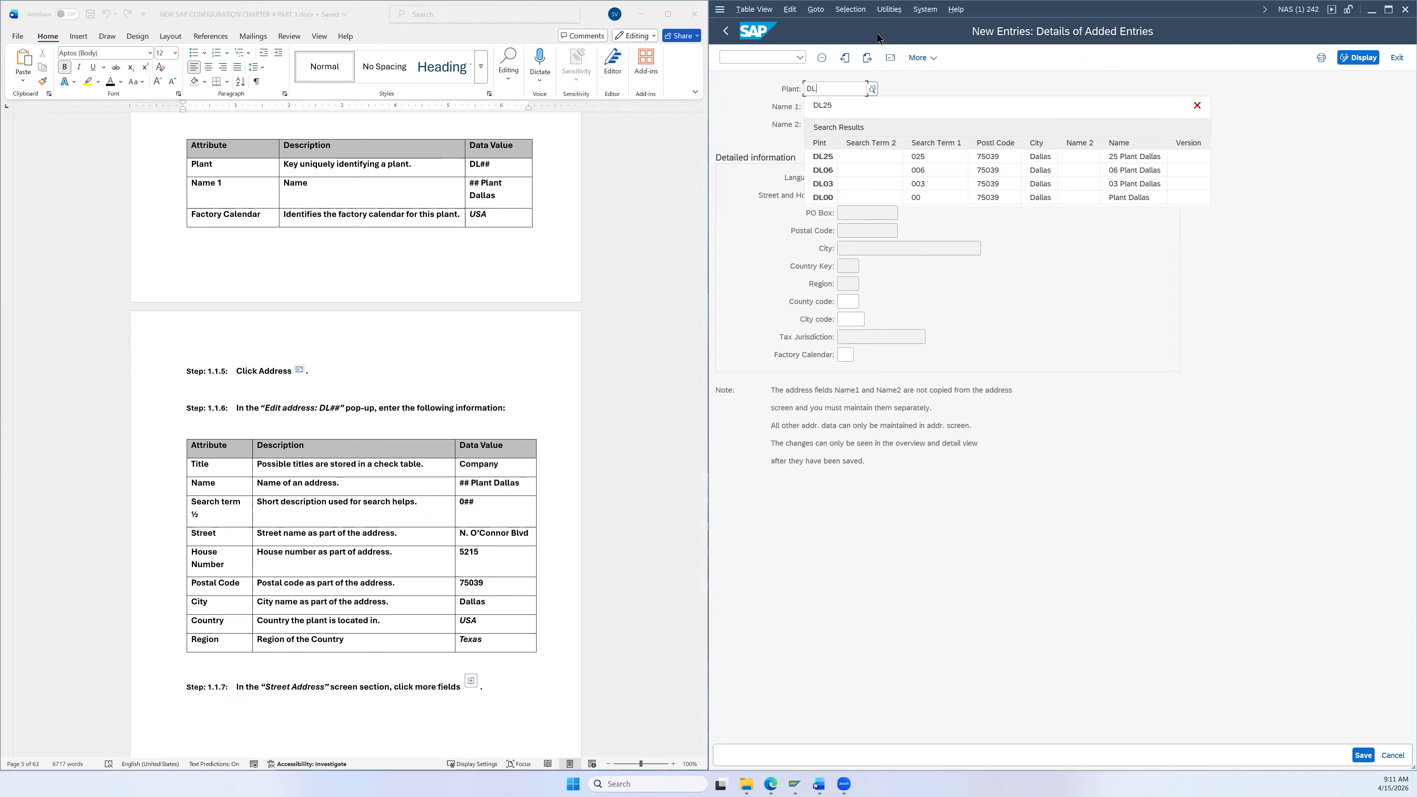
{"action": "type", "text": "6"}
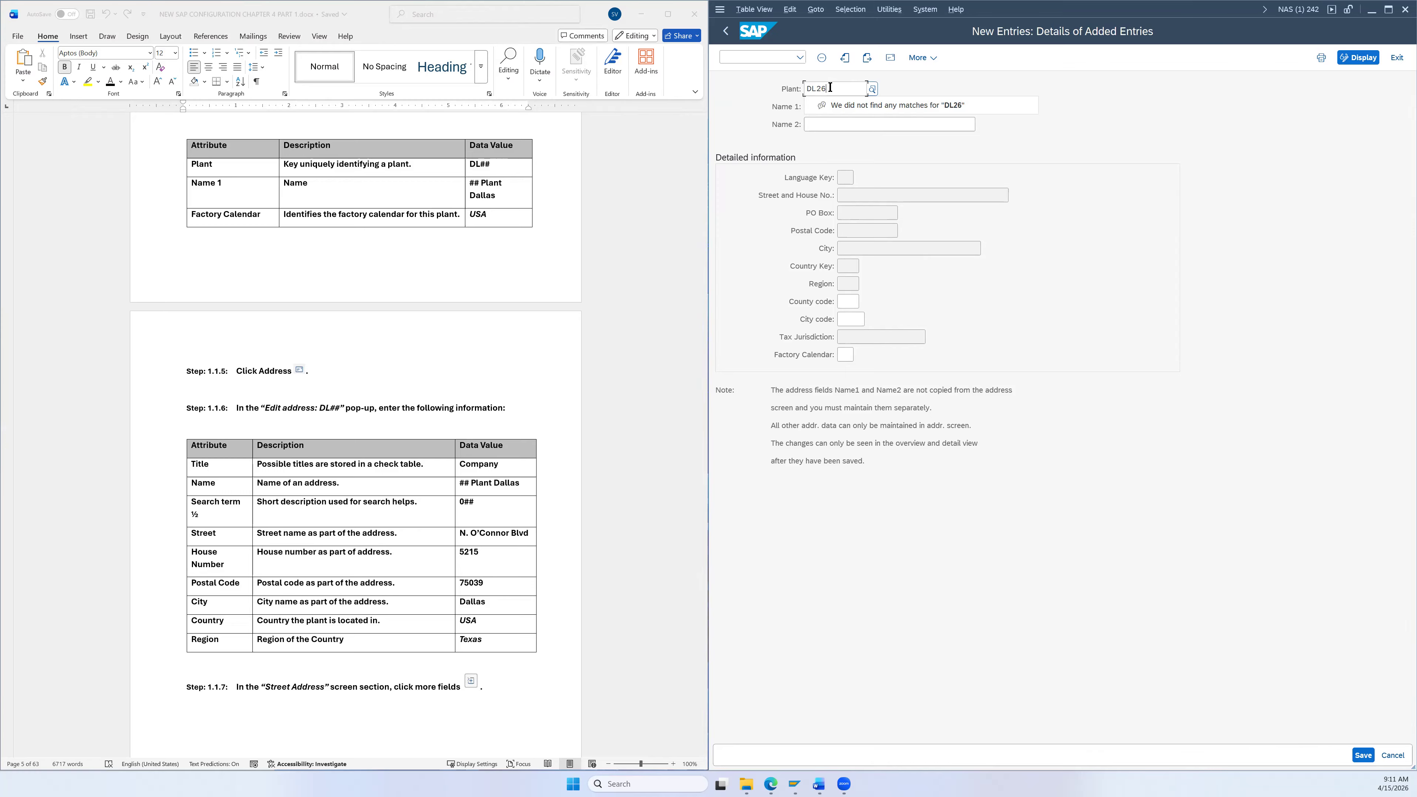
{"action": "left_click_drag", "start_coordinate": [495, 196], "coordinate": [481, 185]}
{"action": "key", "text": "ctrl+c"}
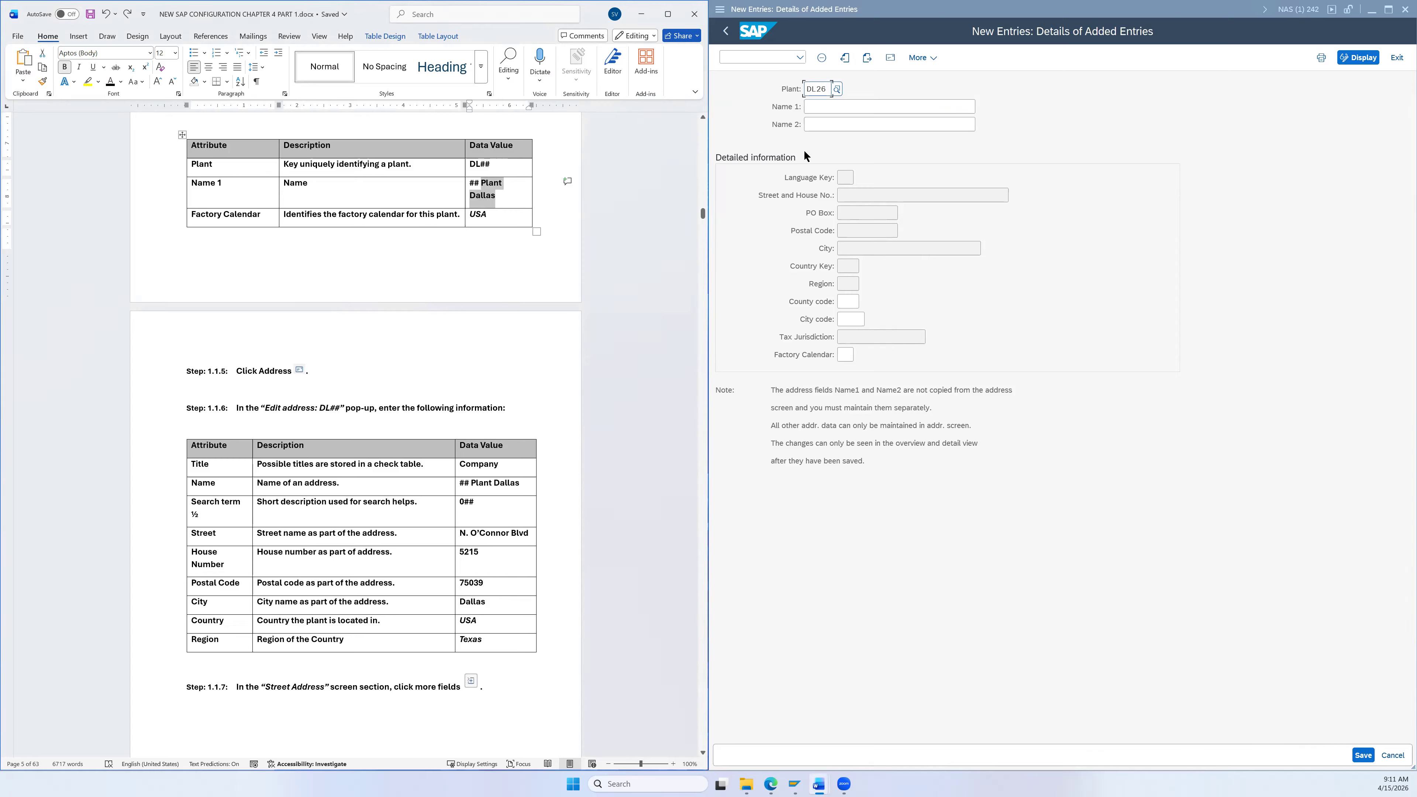
{"action": "left_click", "coordinate": [826, 106]}
{"action": "type", "text": "26"}
{"action": "key", "text": "ctrl+v"}
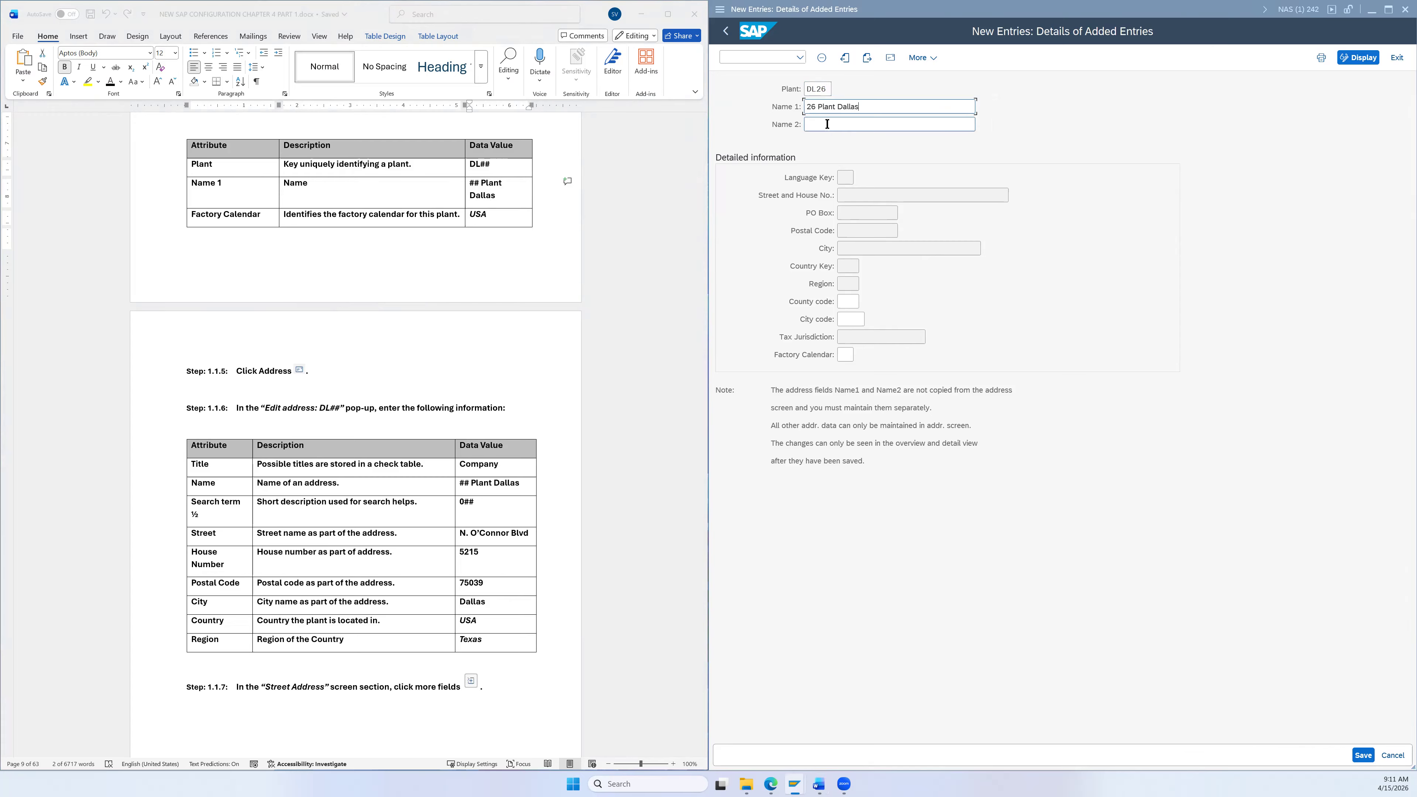
Step: Set the plant's factory calendar to US (USA)
{"action": "left_click", "coordinate": [845, 356]}
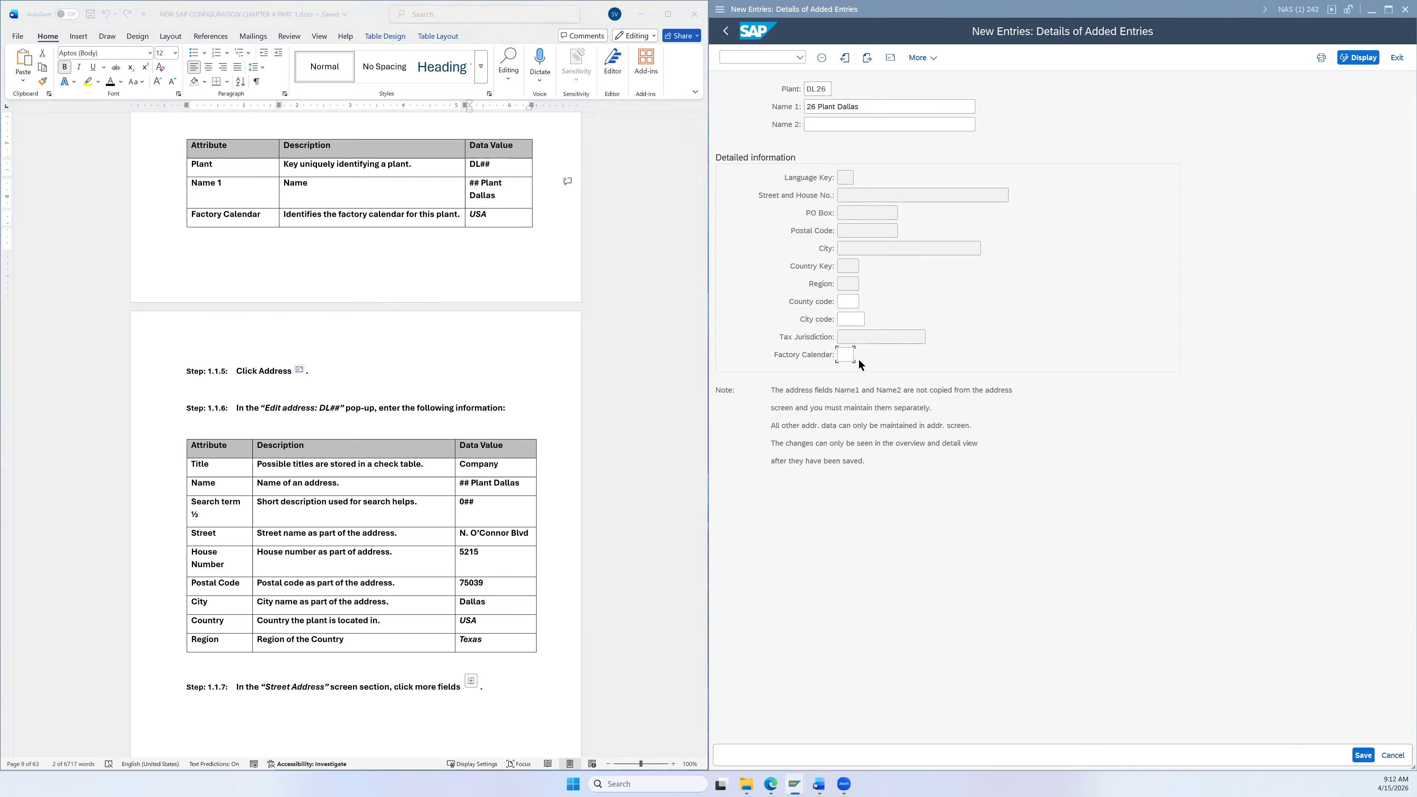
{"action": "left_click", "coordinate": [860, 362]}
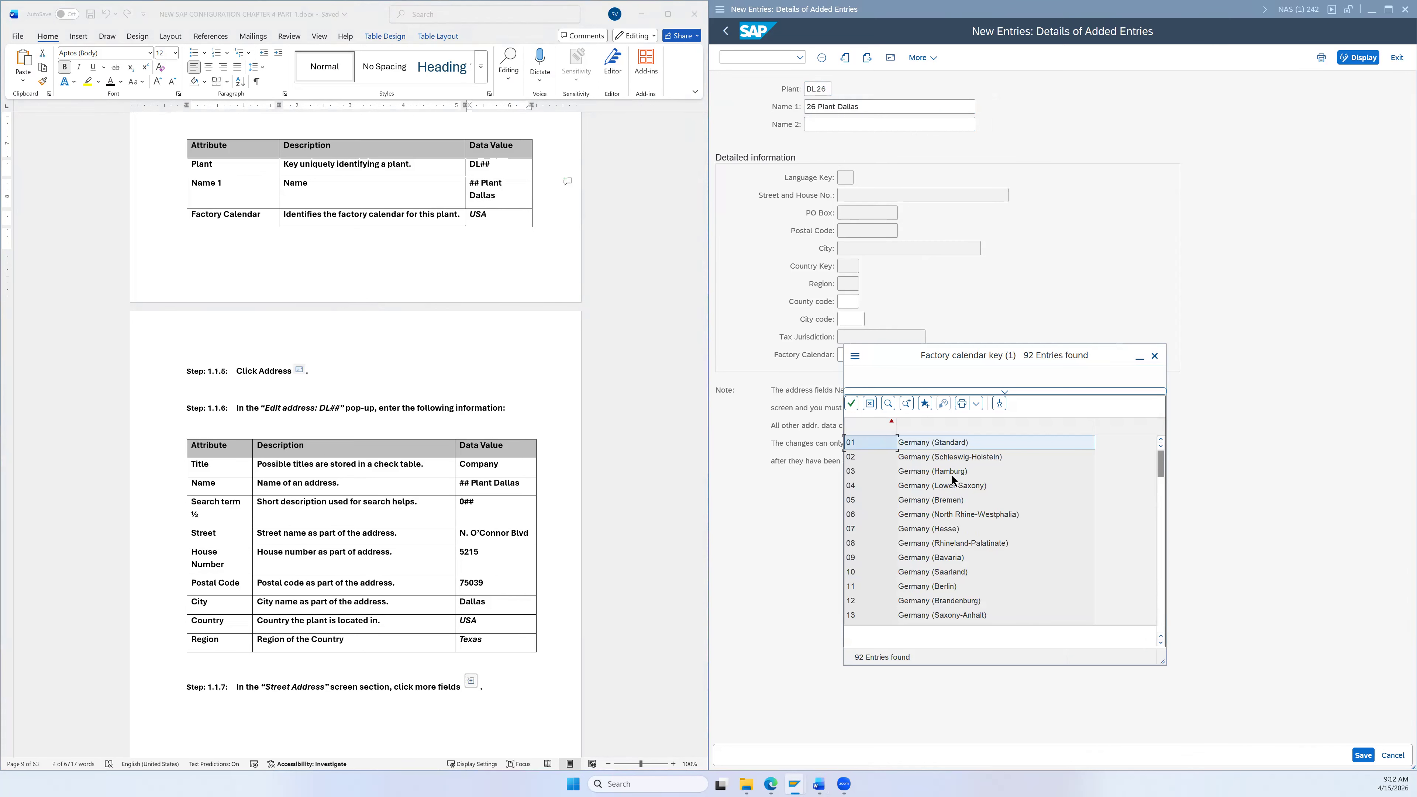
{"action": "scroll", "coordinate": [956, 519], "scroll_direction": "down", "scroll_amount": 8}
{"action": "scroll", "coordinate": [967, 558], "scroll_direction": "down", "scroll_amount": 15}
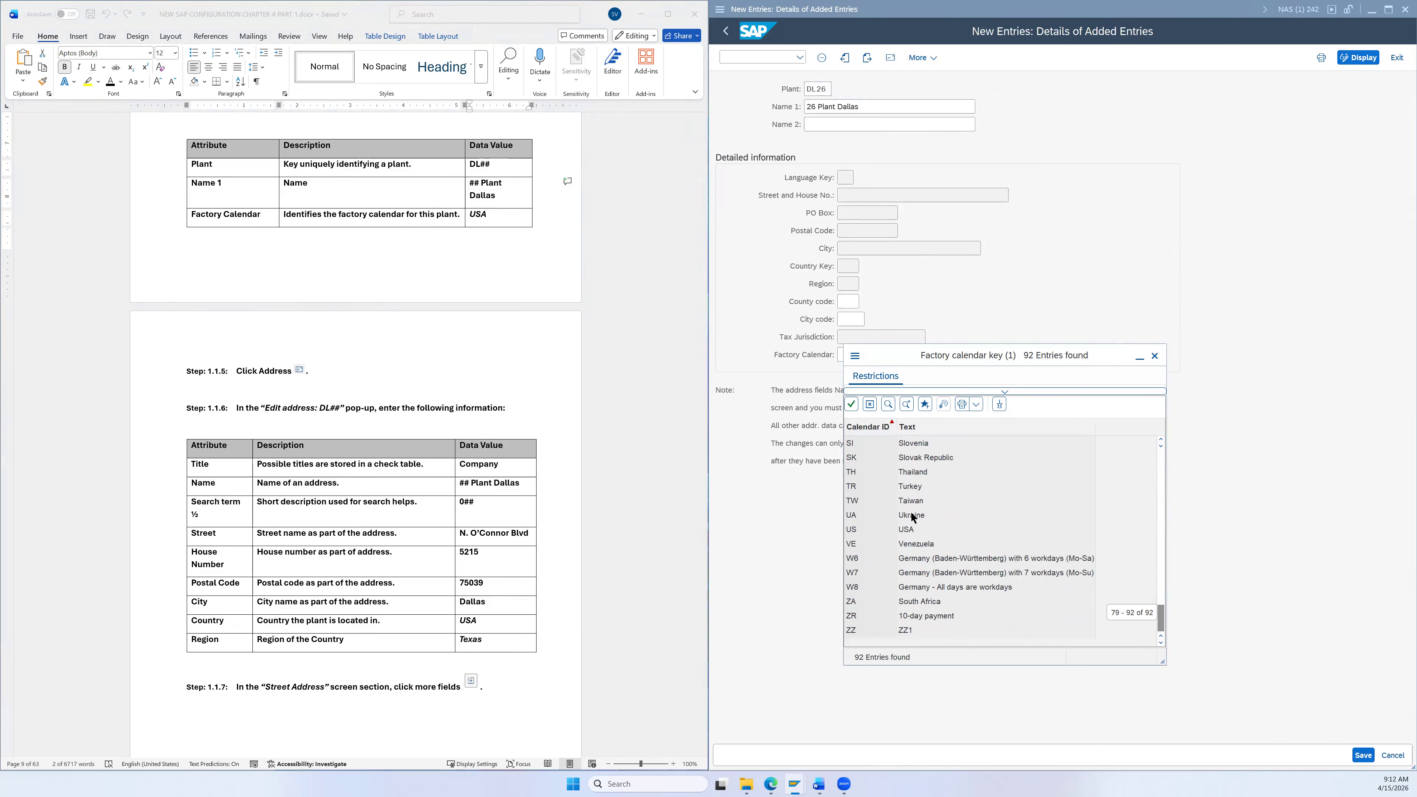
{"action": "left_click", "coordinate": [906, 530]}
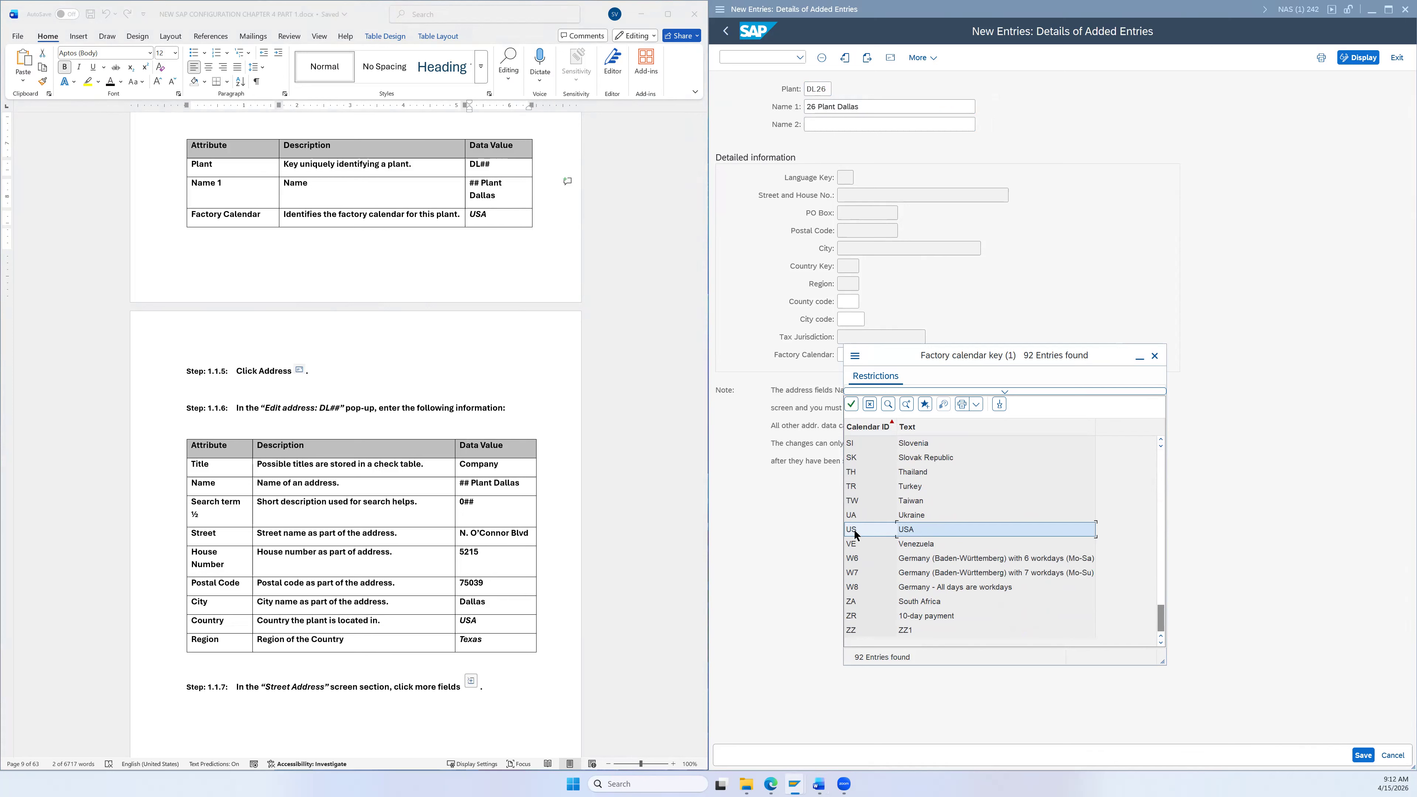
{"action": "double_click", "coordinate": [910, 527]}
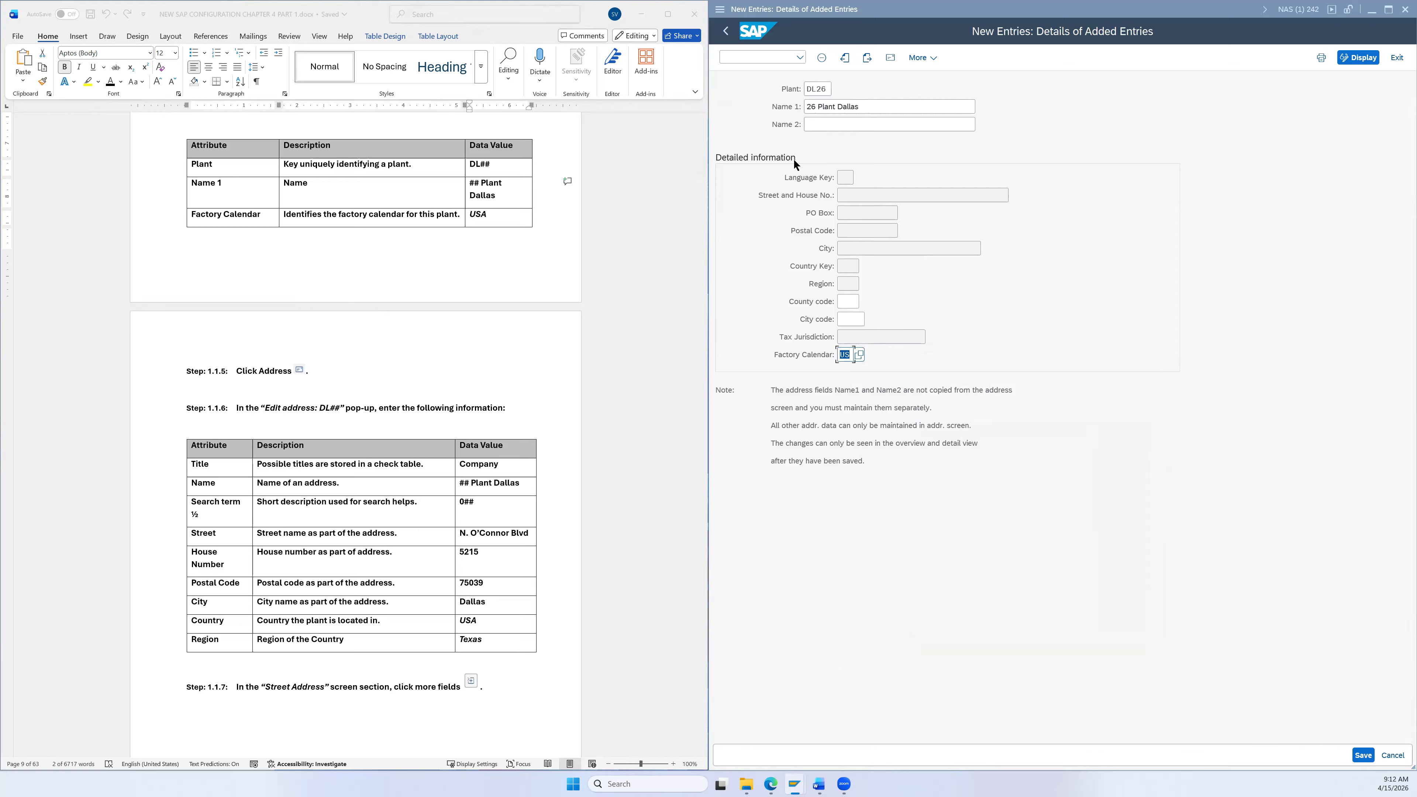
Step: Set the DL26 address title to Company
{"action": "left_click", "coordinate": [890, 57]}
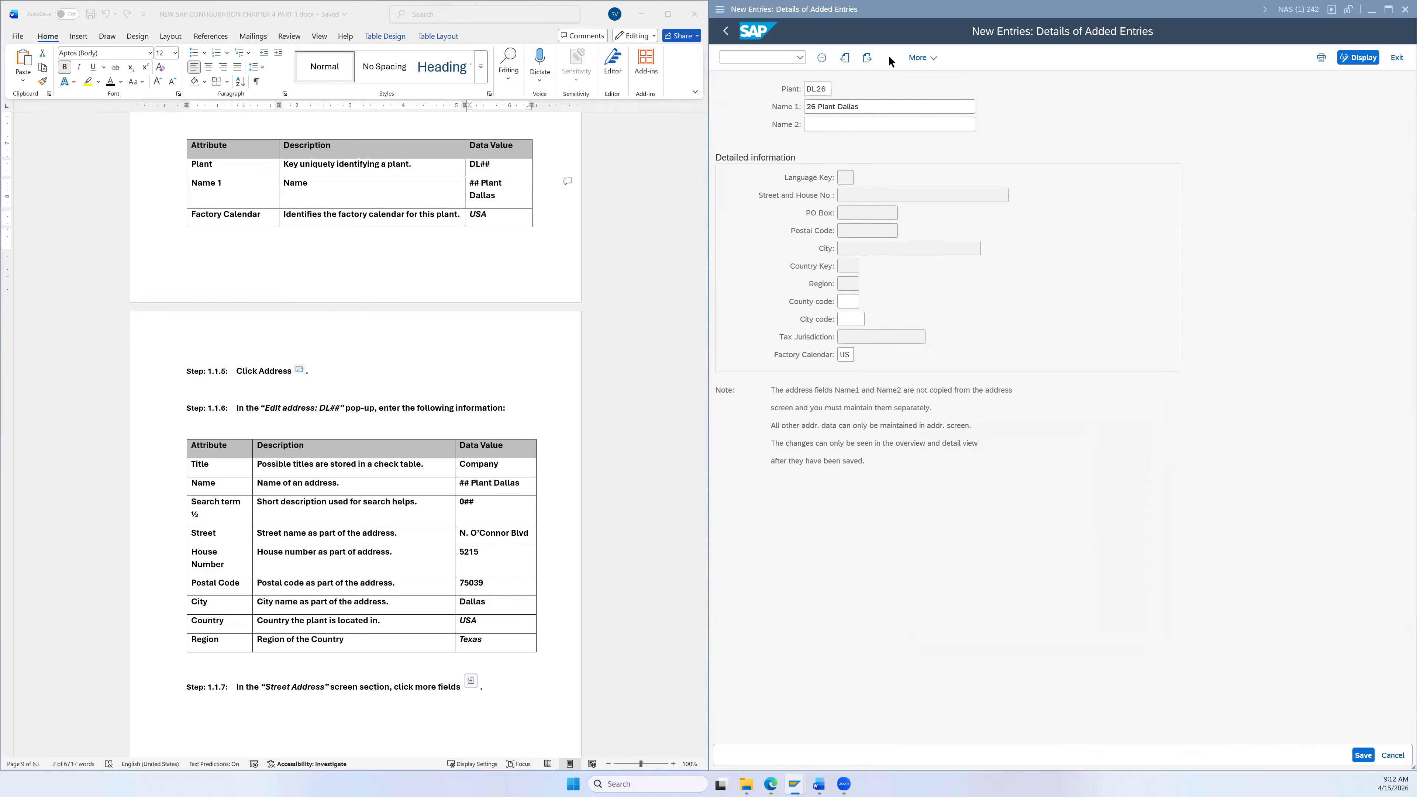
{"action": "scroll", "coordinate": [656, 351], "scroll_direction": "down", "scroll_amount": 2}
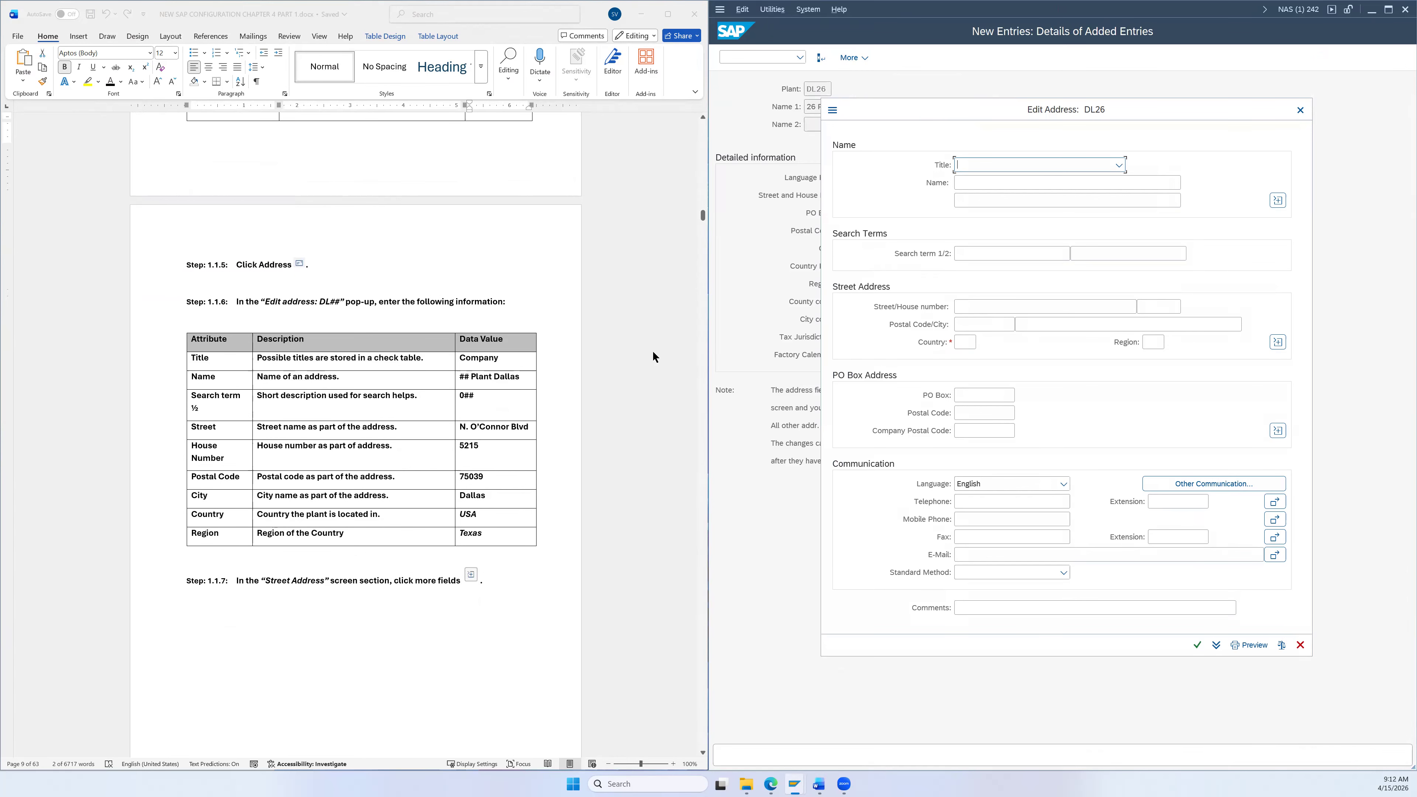
{"action": "scroll", "coordinate": [593, 386], "scroll_direction": "down", "scroll_amount": 3}
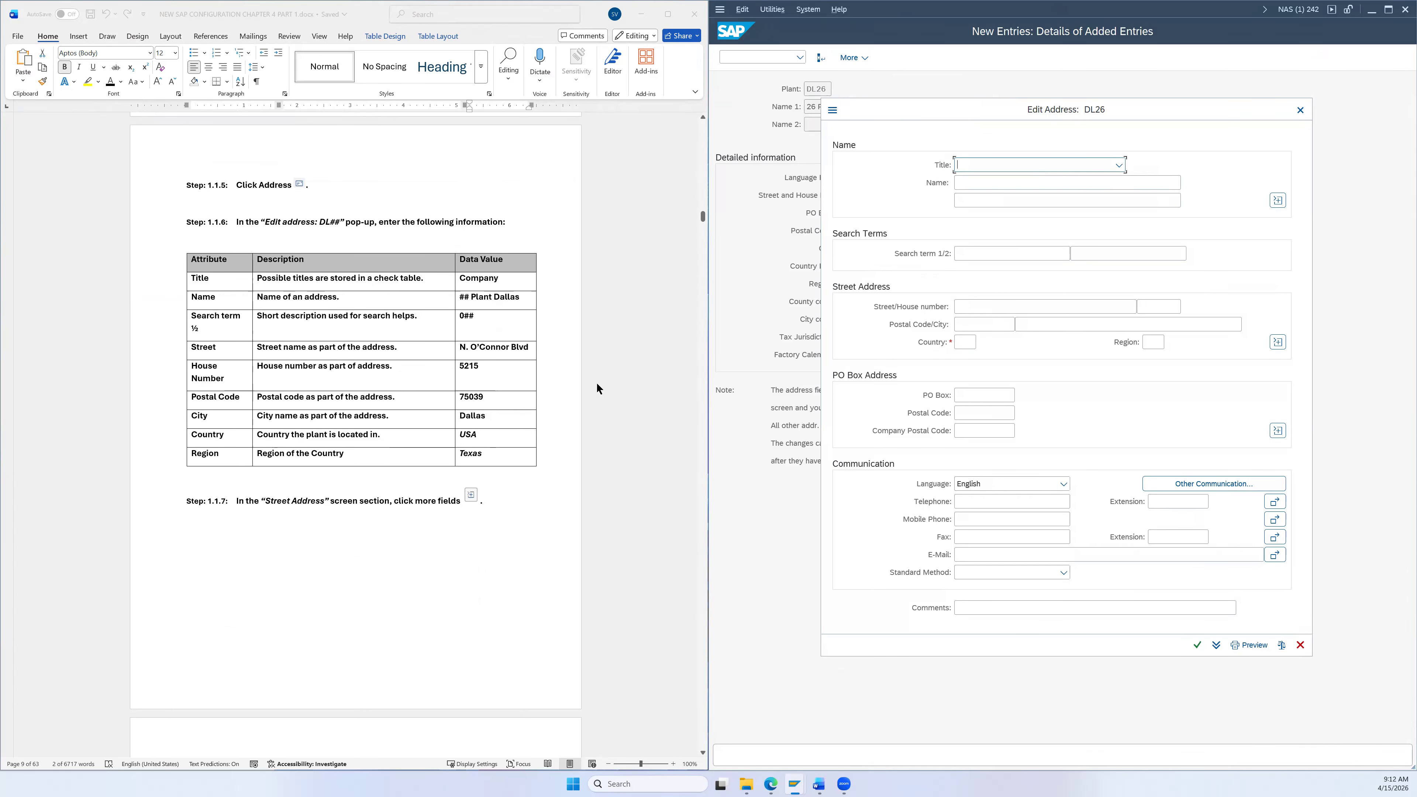
{"action": "left_click", "coordinate": [1079, 159]}
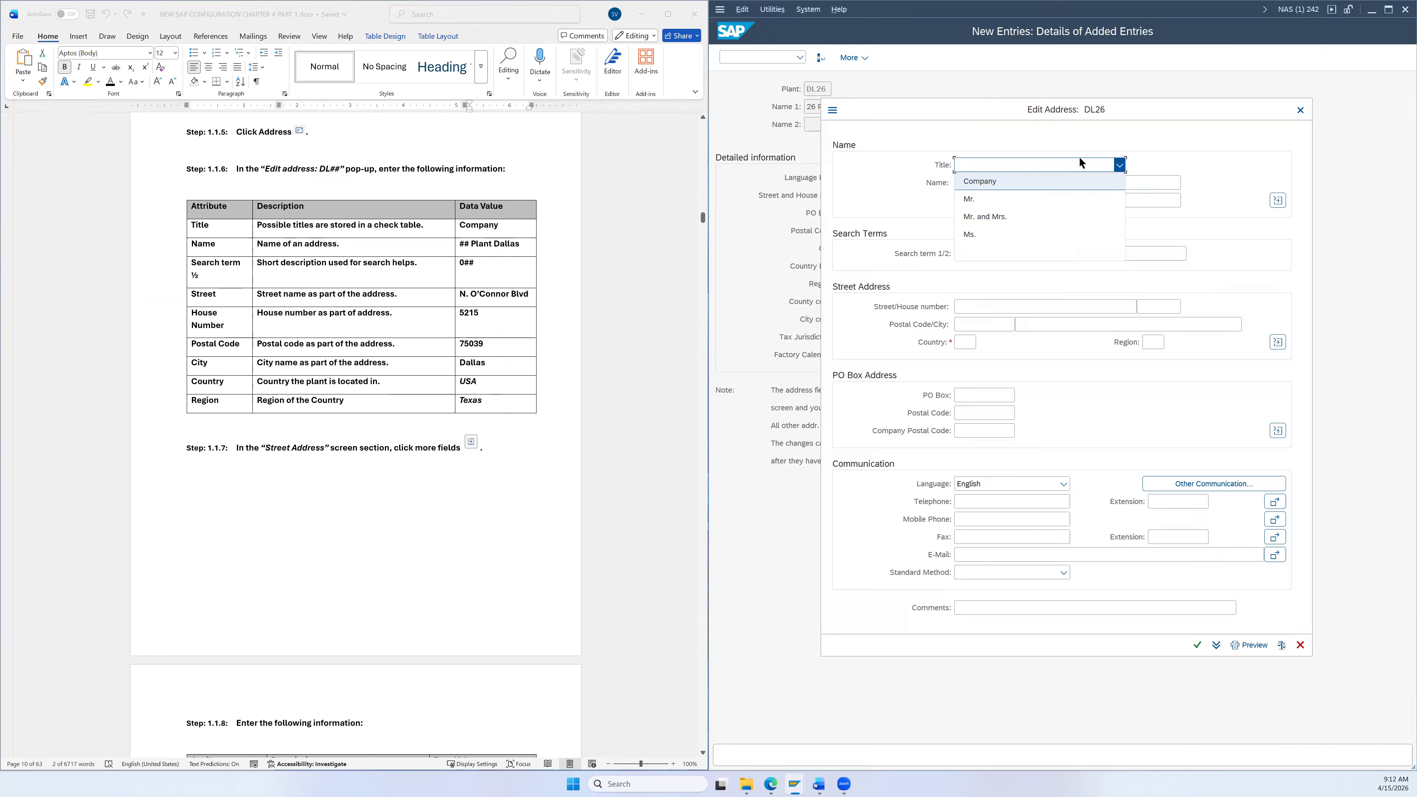
{"action": "left_click", "coordinate": [1015, 182]}
Step: Enter address name 26 Plant Dallas and search term 026
{"action": "left_click", "coordinate": [479, 244]}
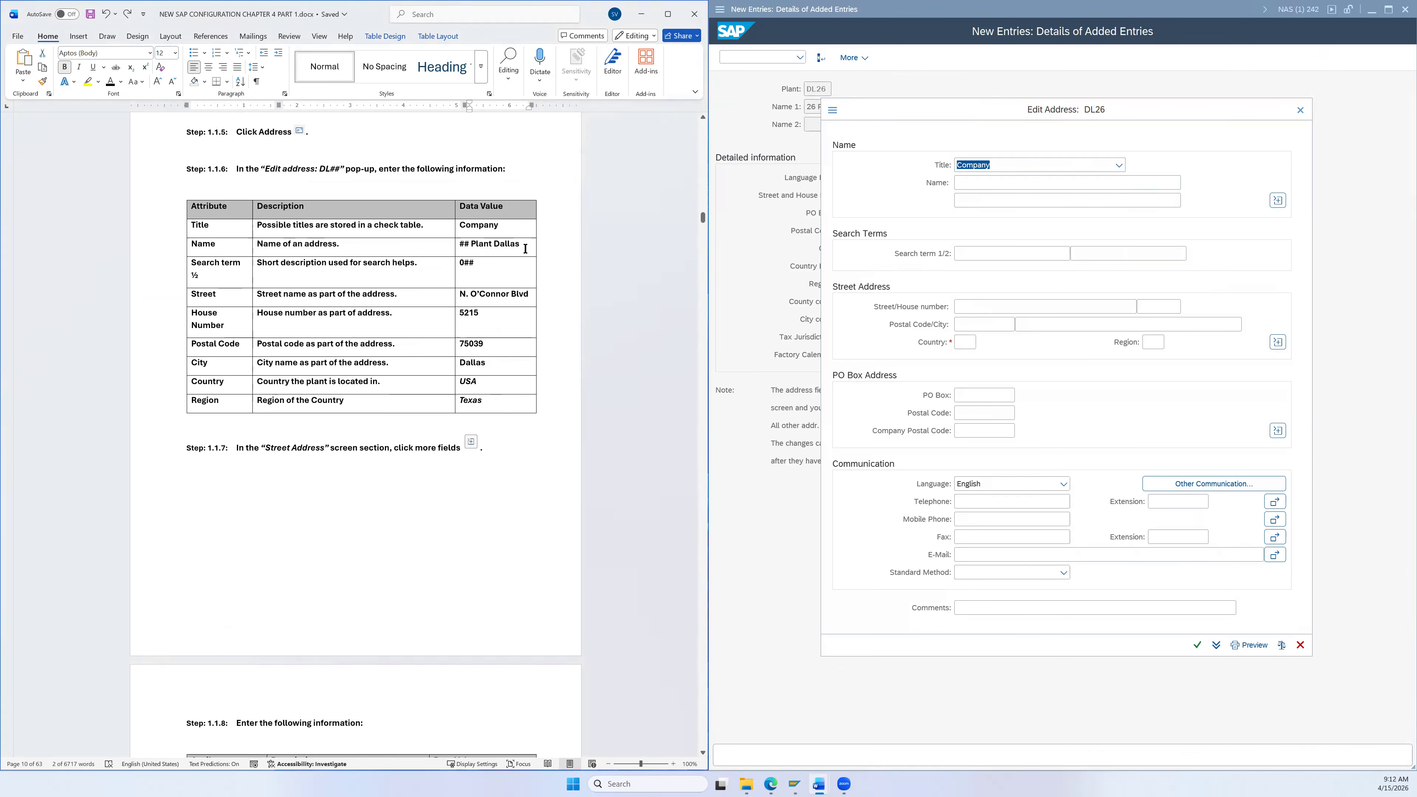
{"action": "left_click_drag", "start_coordinate": [523, 246], "coordinate": [475, 248]}
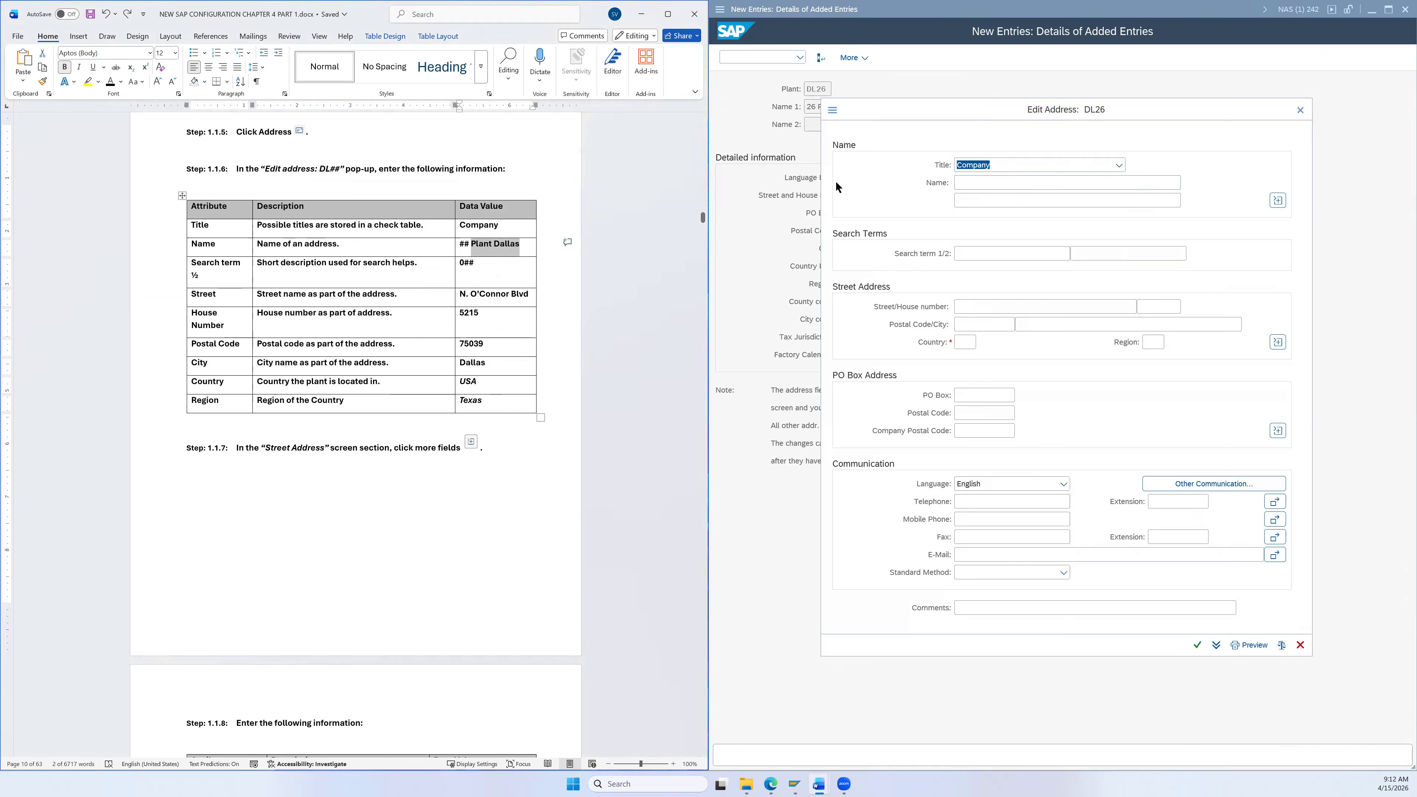
{"action": "left_click", "coordinate": [960, 182]}
{"action": "type", "text": "26"}
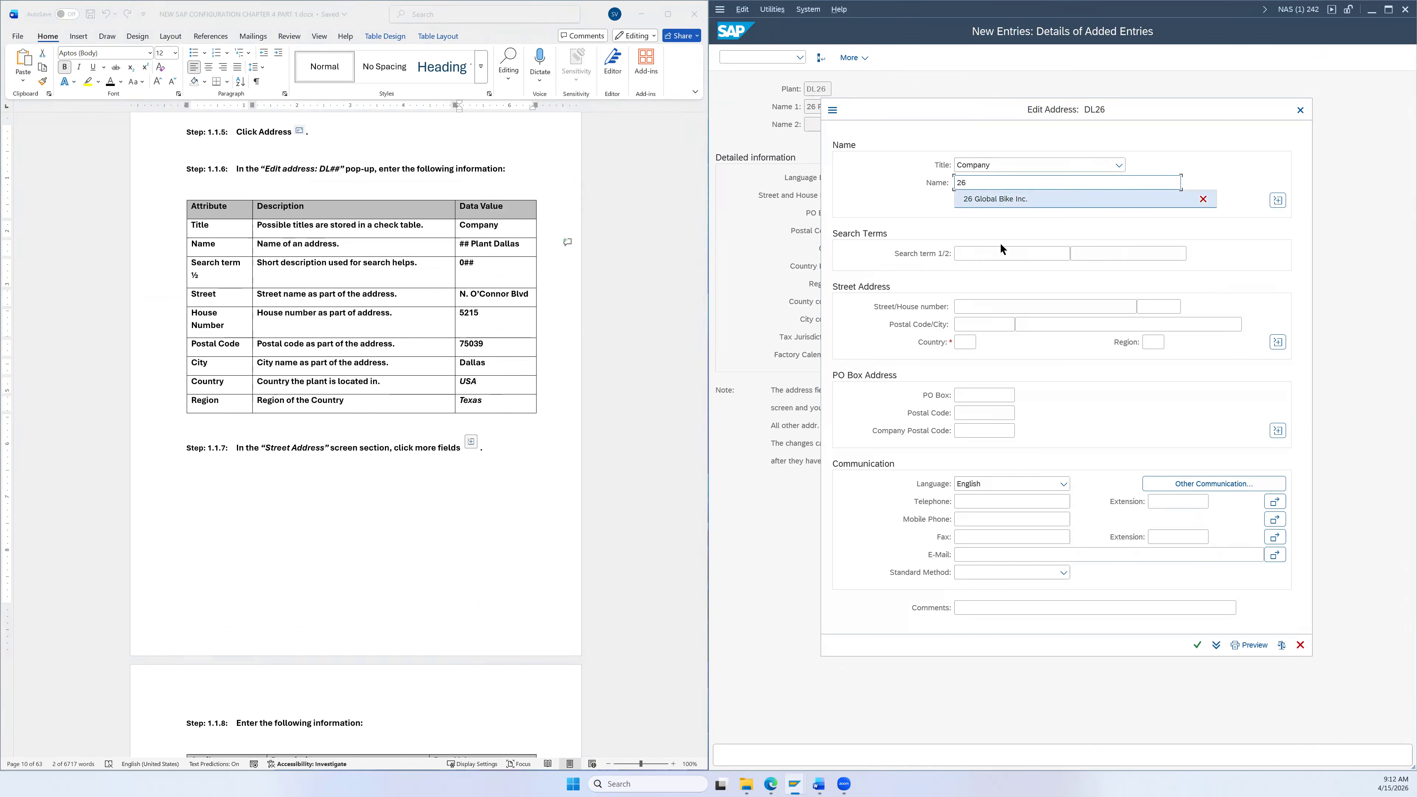
{"action": "type", "text": " Plant Dallas"}
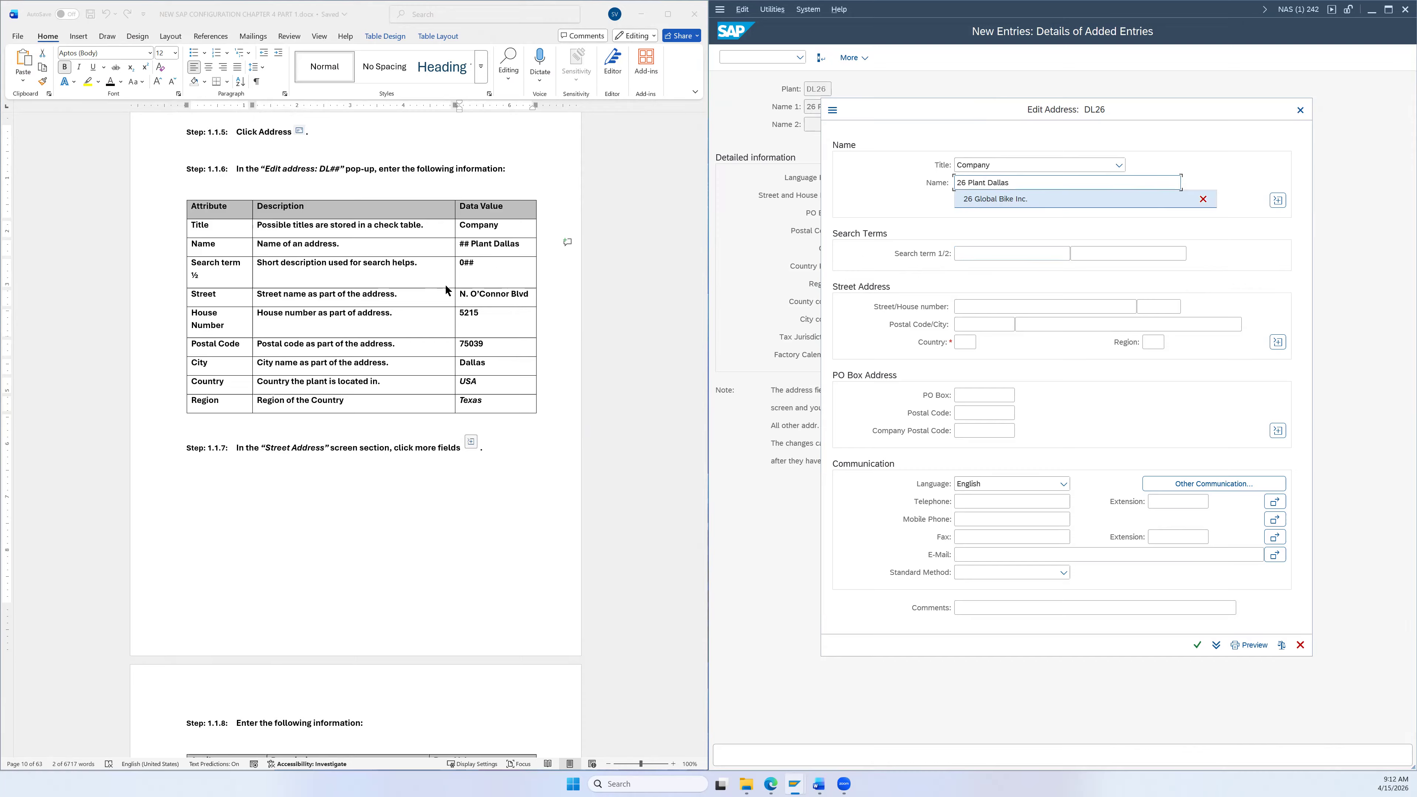
{"action": "left_click", "coordinate": [981, 252]}
{"action": "type", "text": "026"}
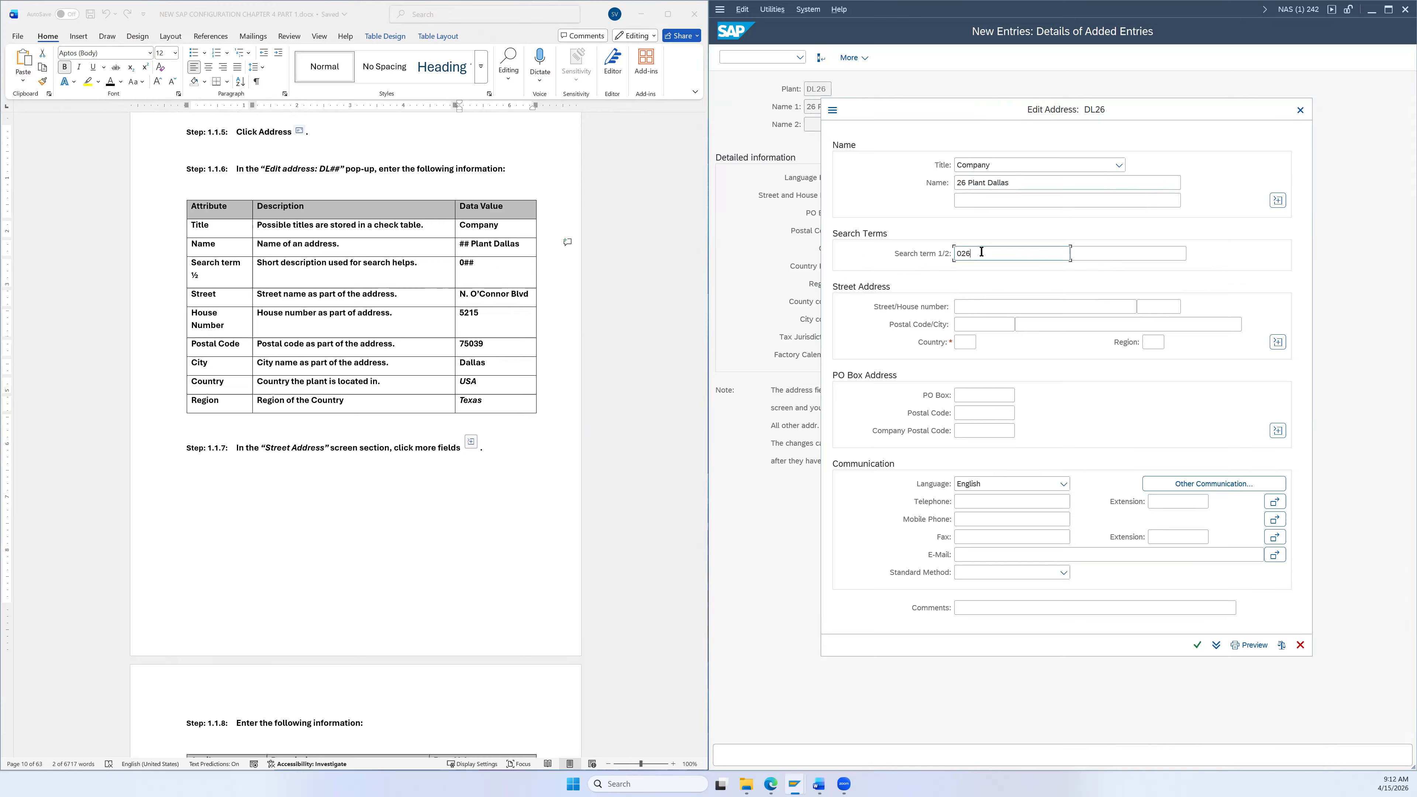
Step: Paste N. O'Connor Blvd as the street
{"action": "left_click", "coordinate": [534, 300]}
{"action": "left_click_drag", "start_coordinate": [528, 295], "coordinate": [460, 295]}
{"action": "key", "text": "ctrl+c"}
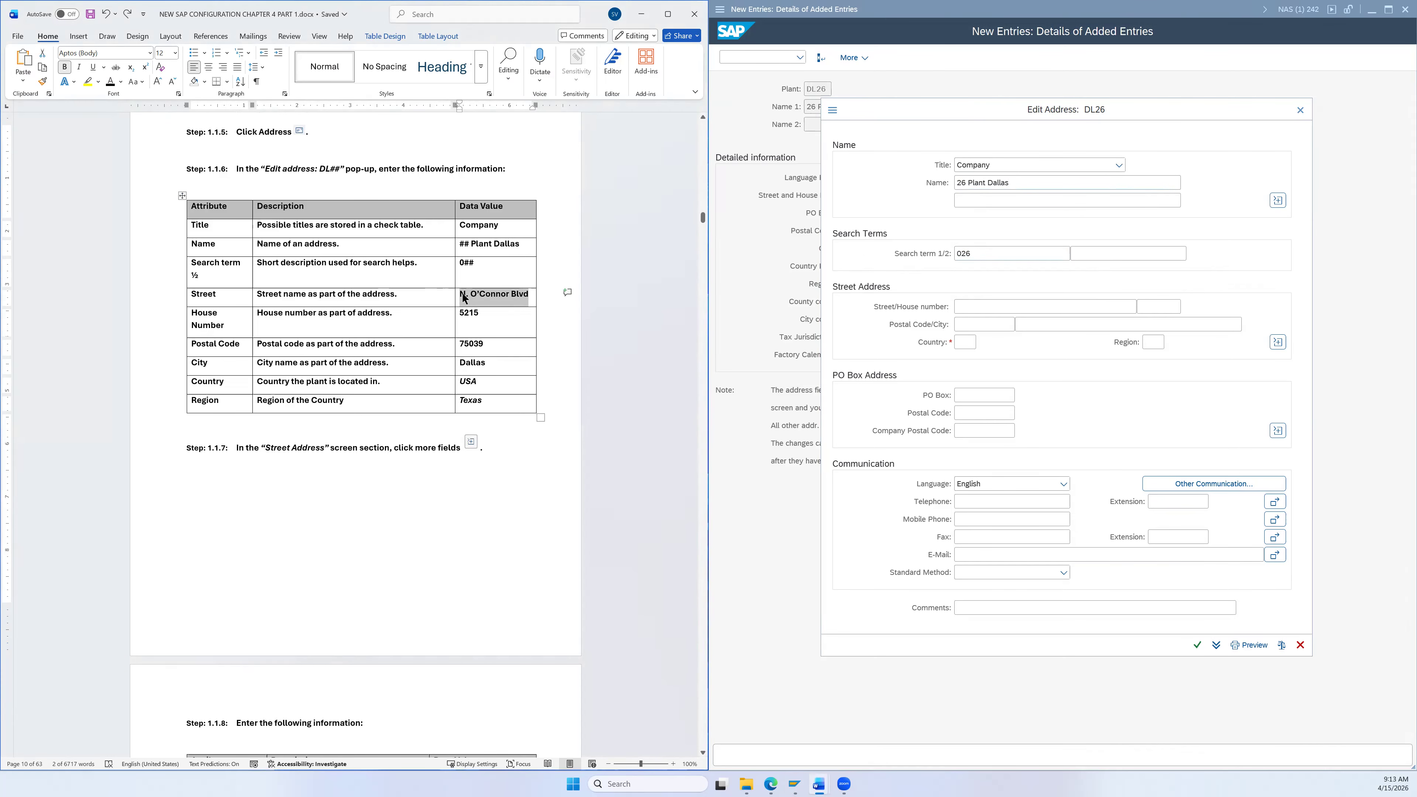
{"action": "left_click", "coordinate": [982, 308]}
{"action": "key", "text": "ctrl+v"}
Step: Enter house number 5215, correcting a wrong paste along the way
{"action": "double_click", "coordinate": [469, 313]}
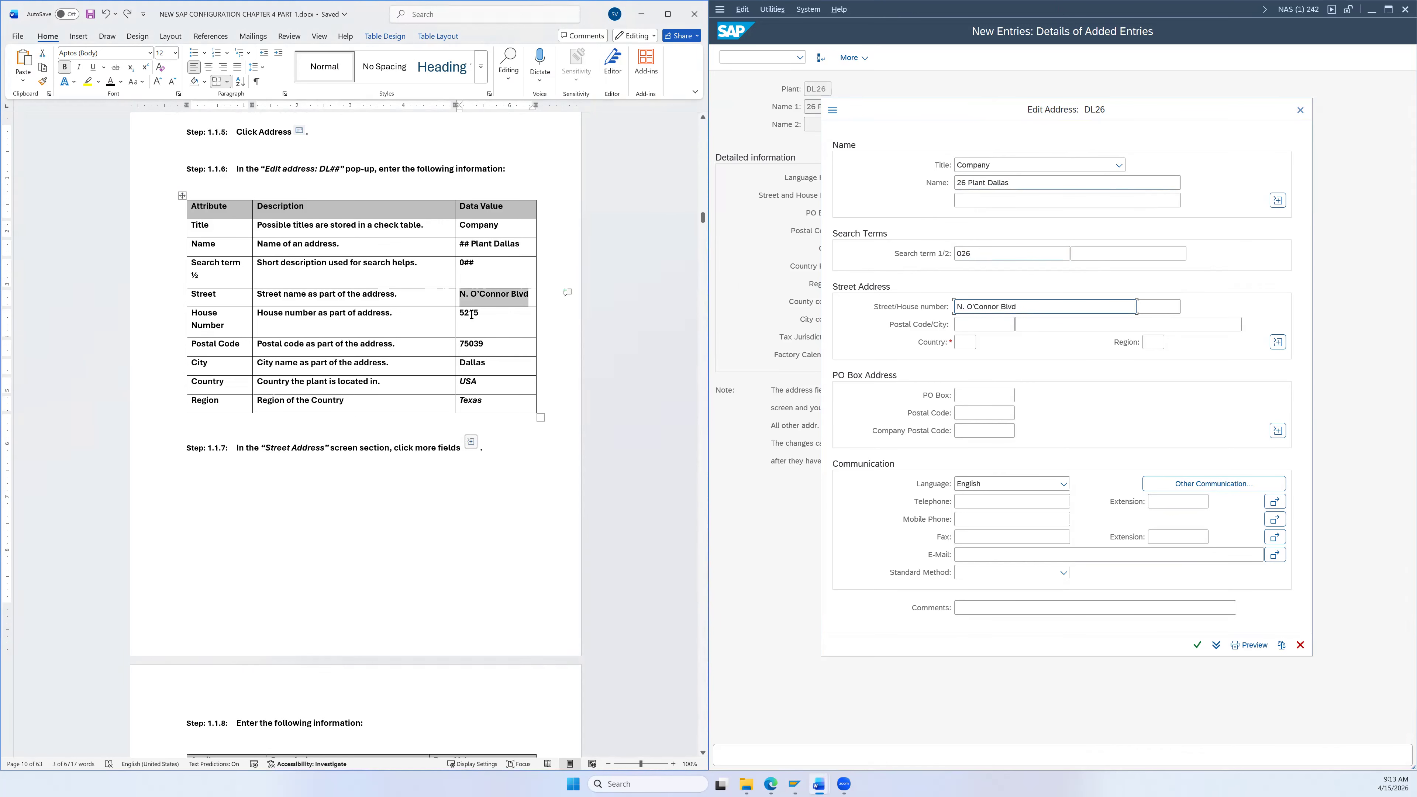
{"action": "key", "text": "ctrl+v"}
{"action": "left_click", "coordinate": [1159, 306]}
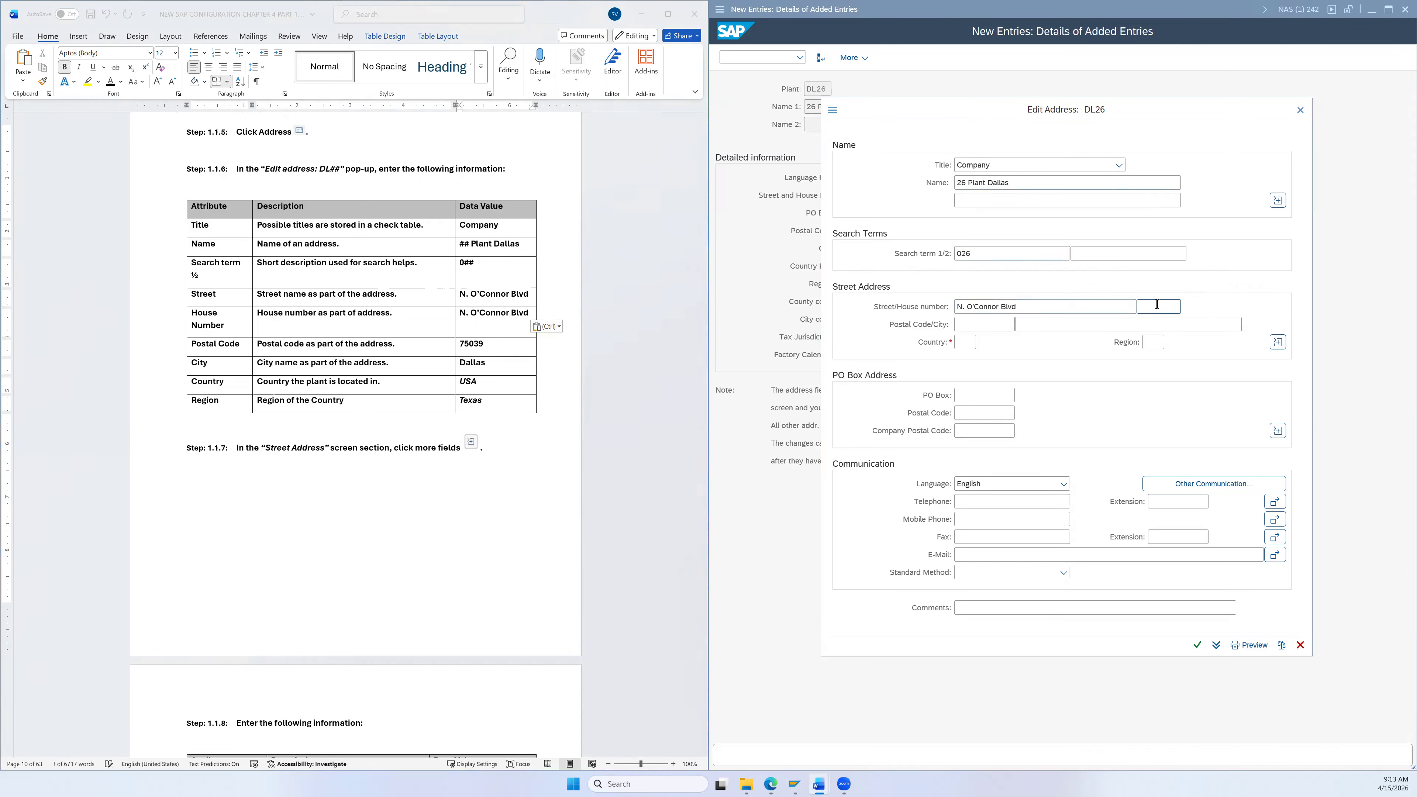
{"action": "type", "text": "N. O’Conno"}
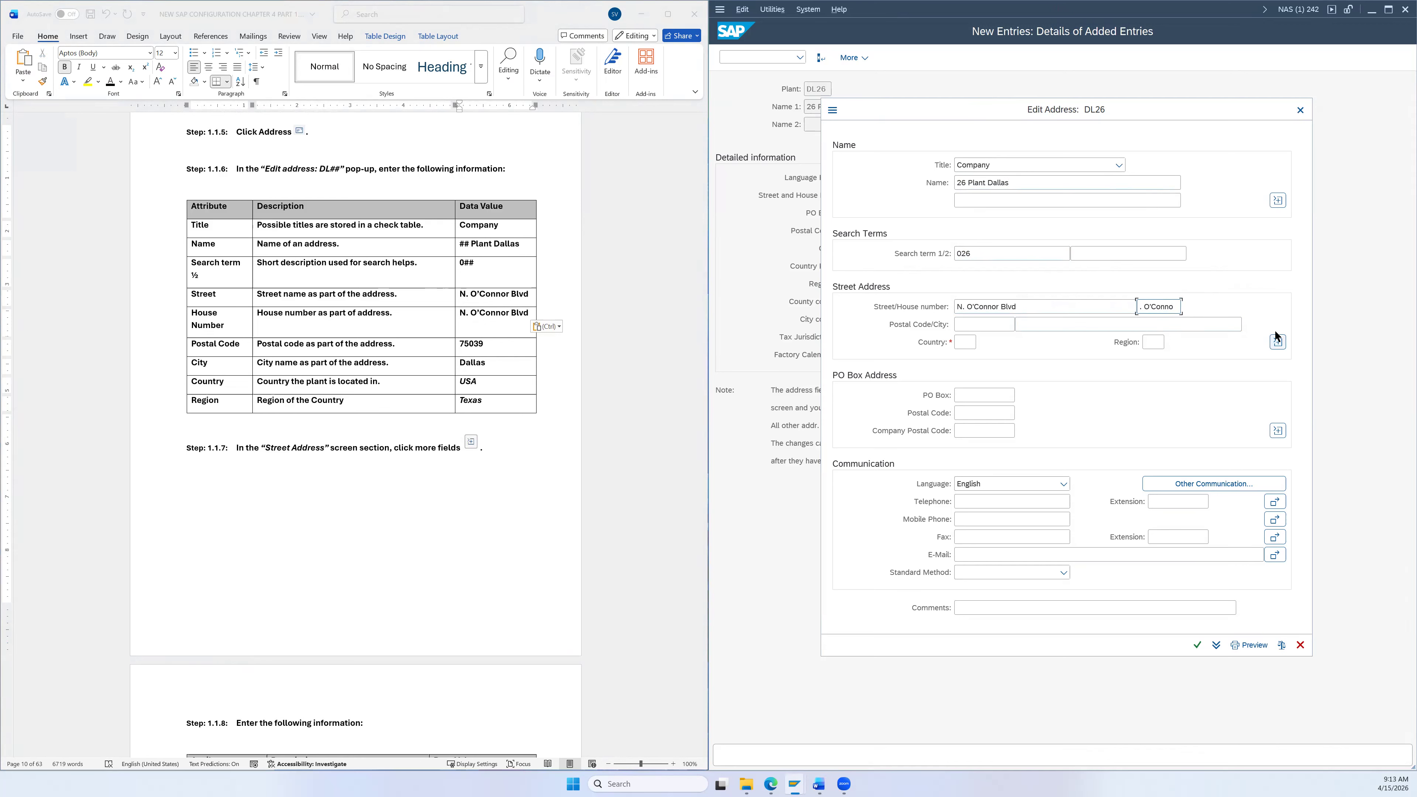
{"action": "key", "text": "ctrl+a"}
{"action": "key", "text": "BackSpace"}
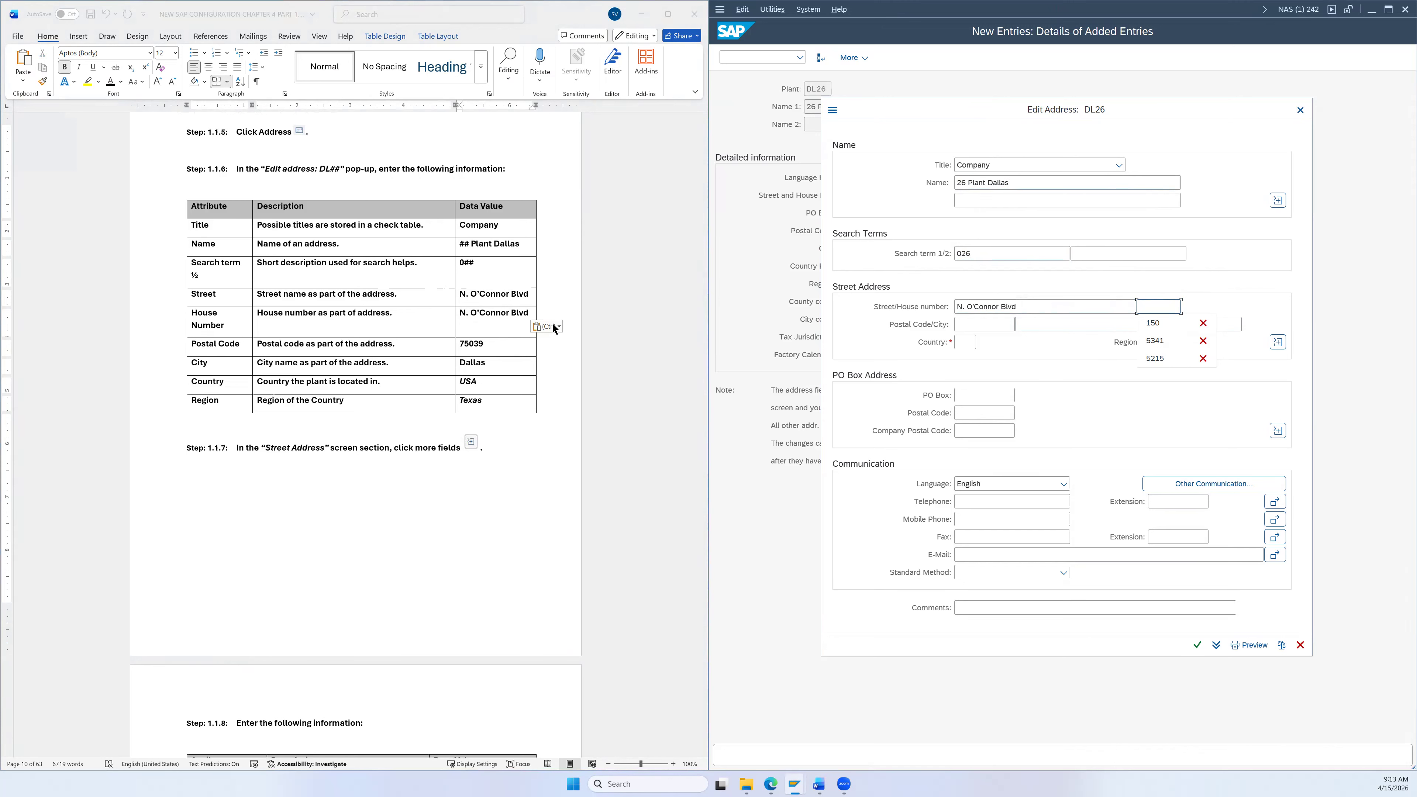
{"action": "left_click", "coordinate": [498, 329]}
{"action": "key", "text": "ctrl+z"}
{"action": "key", "text": "ctrl+s"}
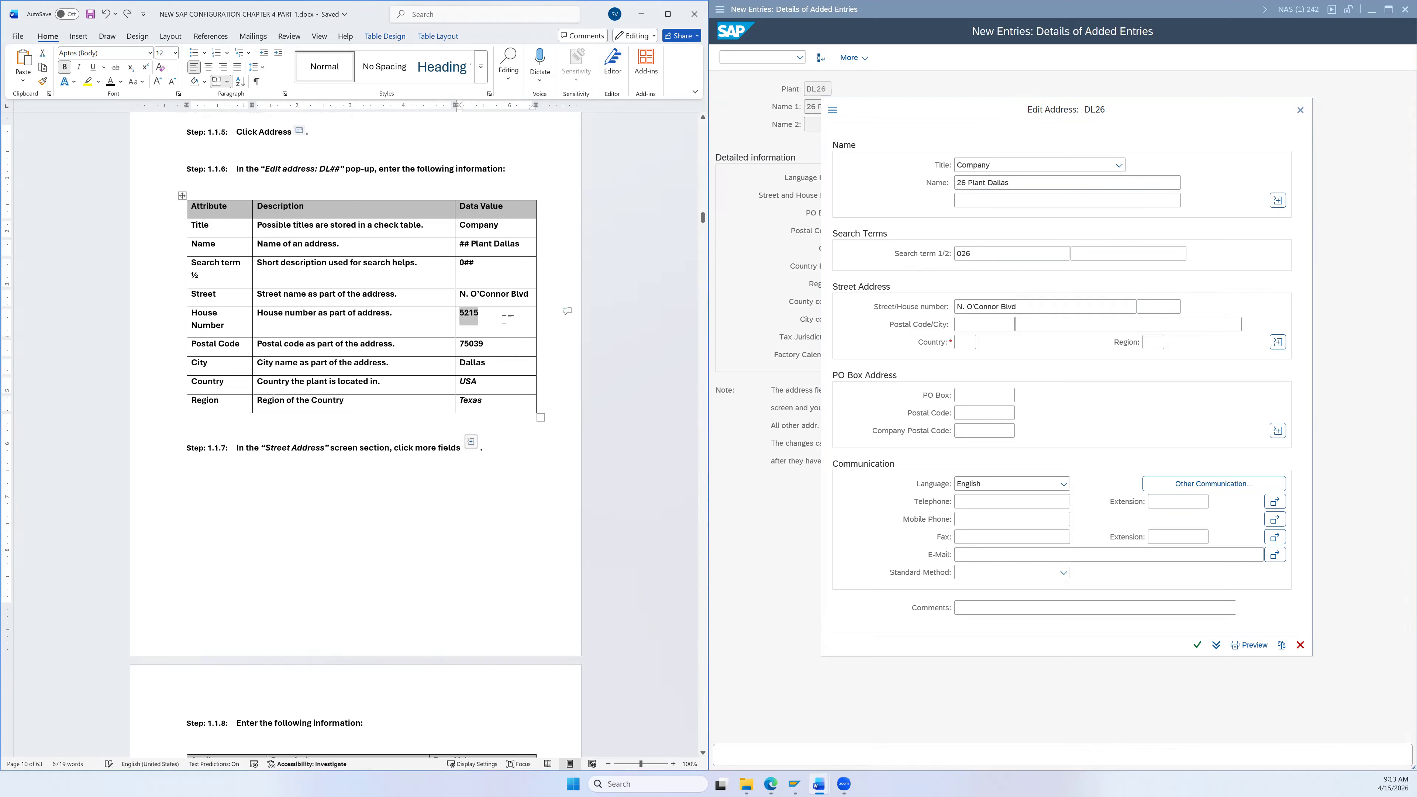
{"action": "left_click", "coordinate": [471, 320]}
{"action": "double_click", "coordinate": [469, 315]}
{"action": "key", "text": "ctrl+c"}
{"action": "left_click", "coordinate": [1169, 309]}
{"action": "key", "text": "ctrl+v"}
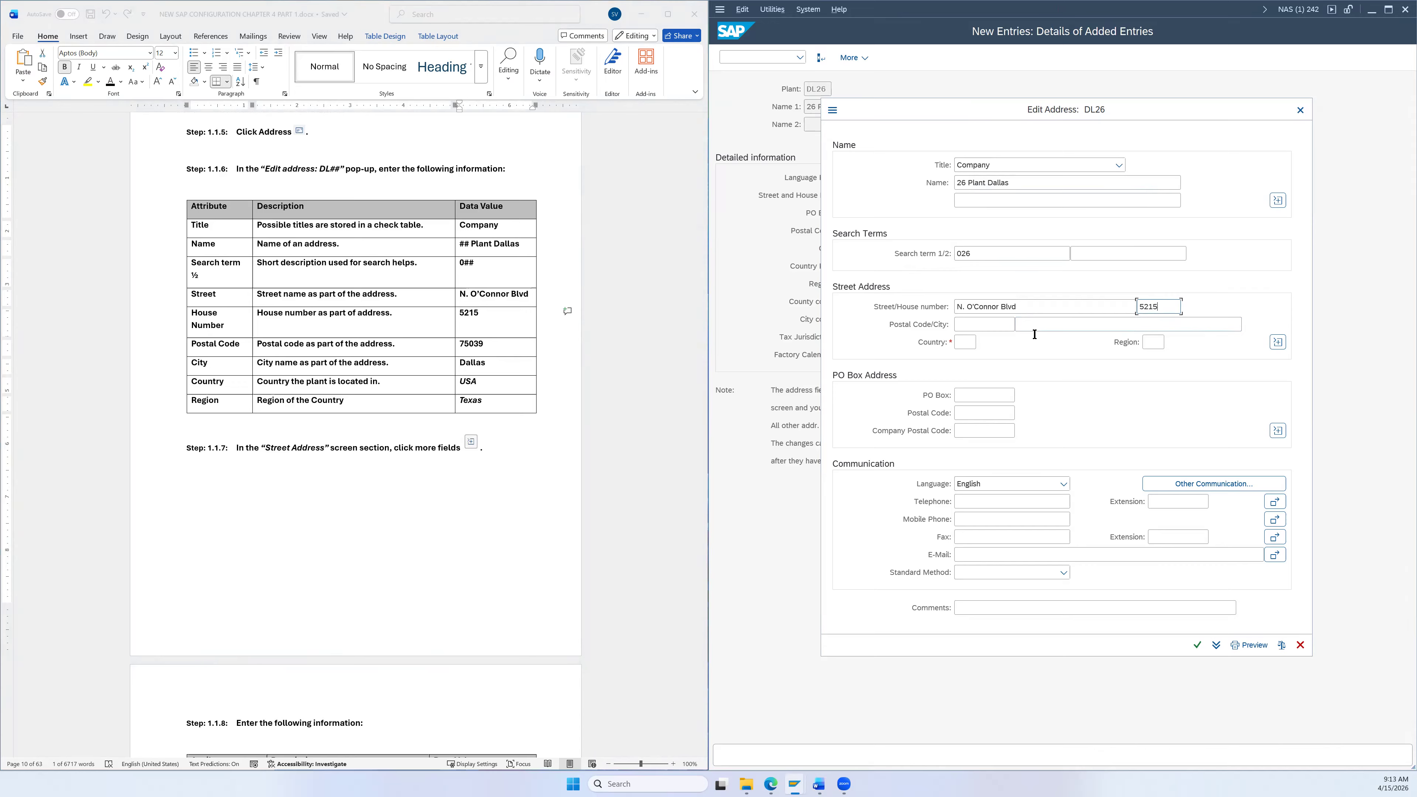
Step: Enter postal code 75039 and city Dallas
{"action": "triple_click", "coordinate": [470, 347]}
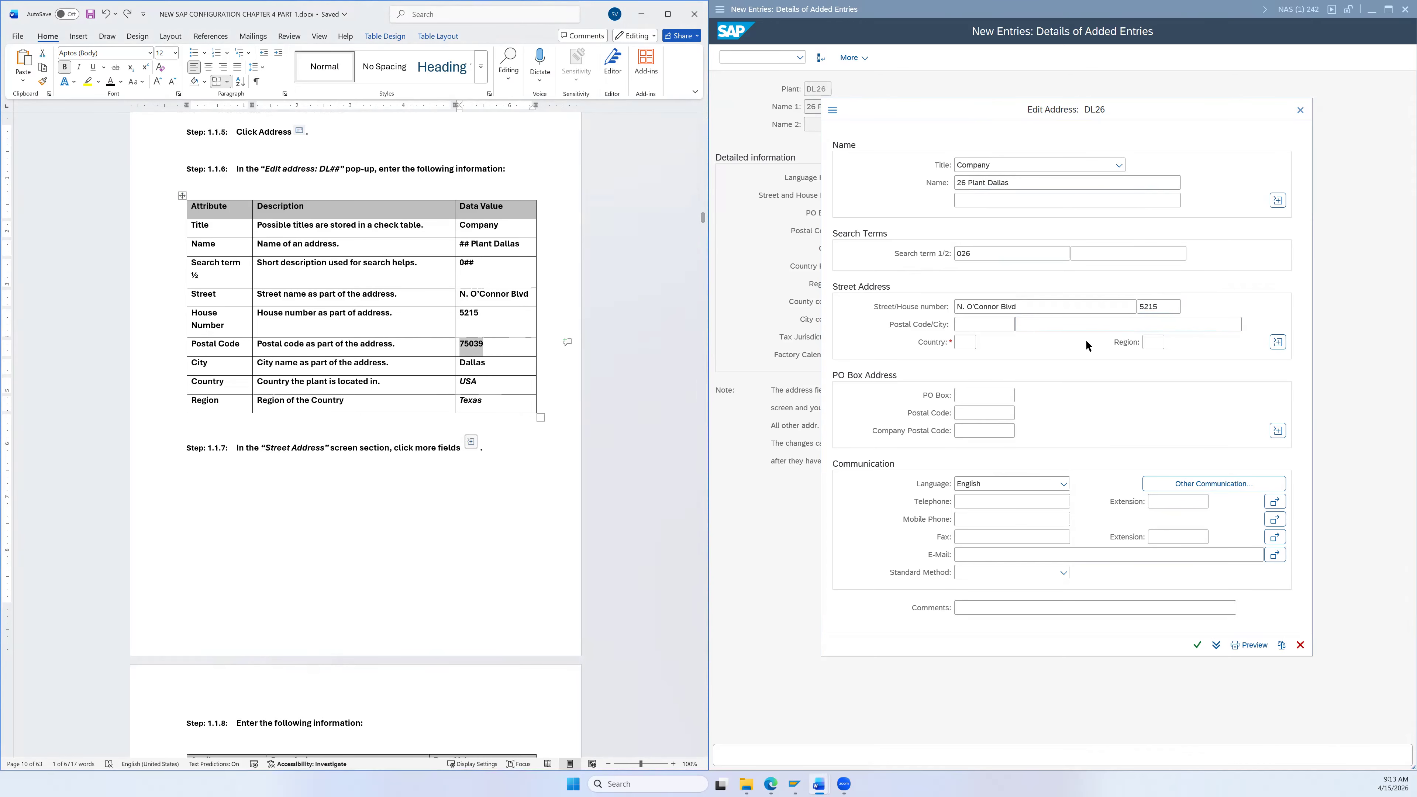
{"action": "left_click", "coordinate": [986, 323]}
{"action": "key", "text": "ctrl+v"}
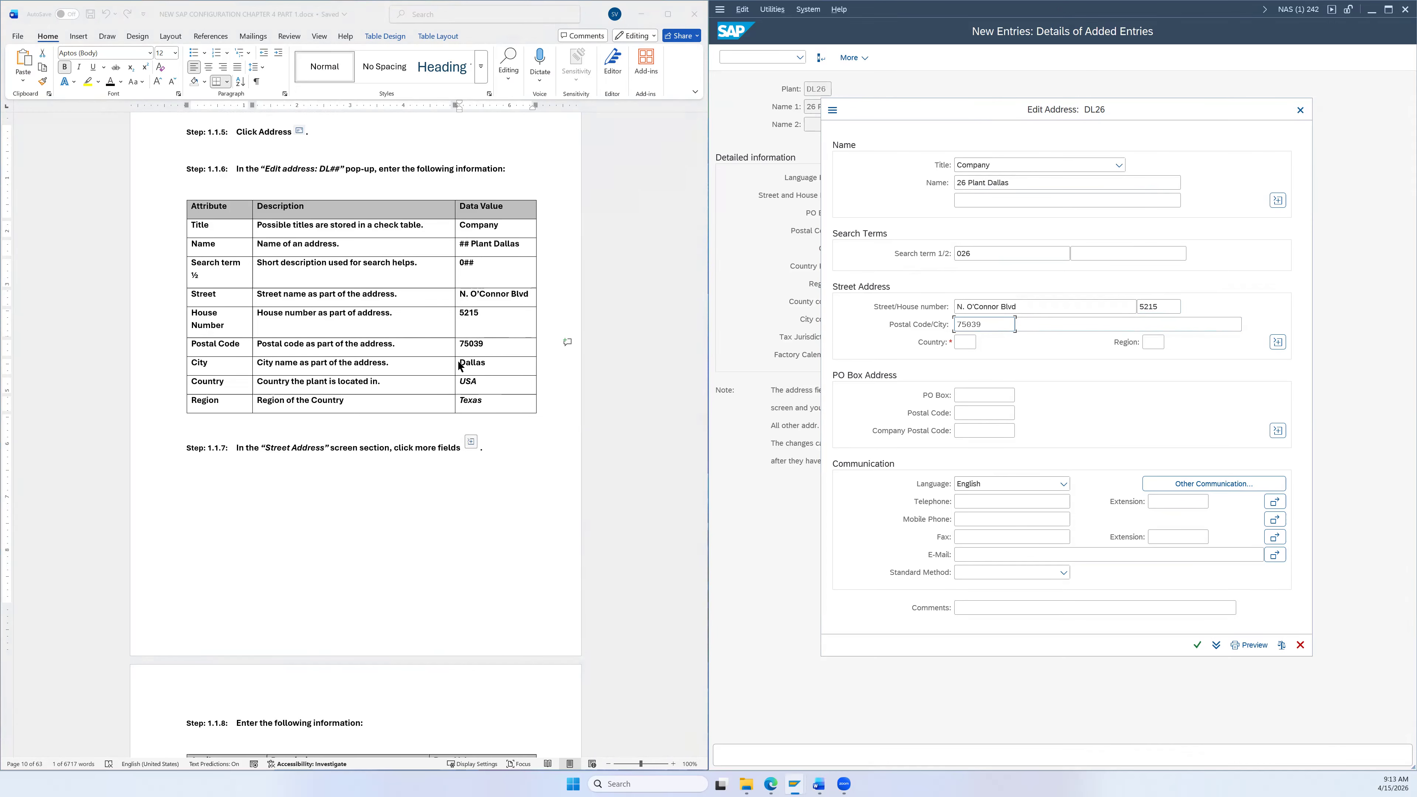
{"action": "triple_click", "coordinate": [466, 361]}
{"action": "left_click", "coordinate": [1036, 324]}
{"action": "key", "text": "ctrl+v"}
{"action": "left_click", "coordinate": [965, 341]}
{"action": "key", "text": "F4"}
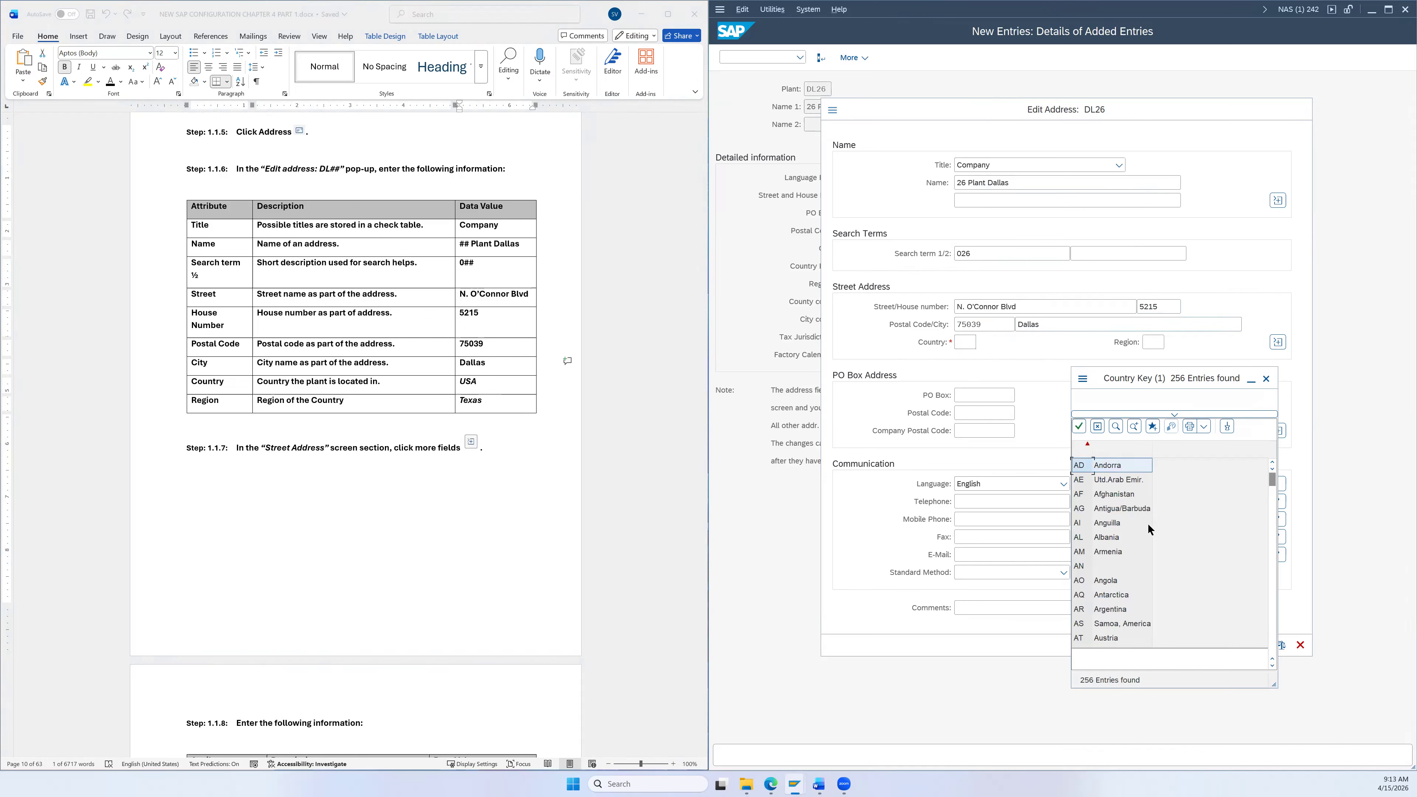
Step: Set the address country to US (USA) and region to TX (Texas)
{"action": "scroll", "coordinate": [1144, 547], "scroll_direction": "down", "scroll_amount": 7}
{"action": "scroll", "coordinate": [1132, 578], "scroll_direction": "down", "scroll_amount": 20}
{"action": "scroll", "coordinate": [1074, 646], "scroll_direction": "down", "scroll_amount": 18}
{"action": "scroll", "coordinate": [1115, 652], "scroll_direction": "down", "scroll_amount": 20}
{"action": "scroll", "coordinate": [1133, 624], "scroll_direction": "down", "scroll_amount": 4}
{"action": "scroll", "coordinate": [1141, 625], "scroll_direction": "down", "scroll_amount": 9}
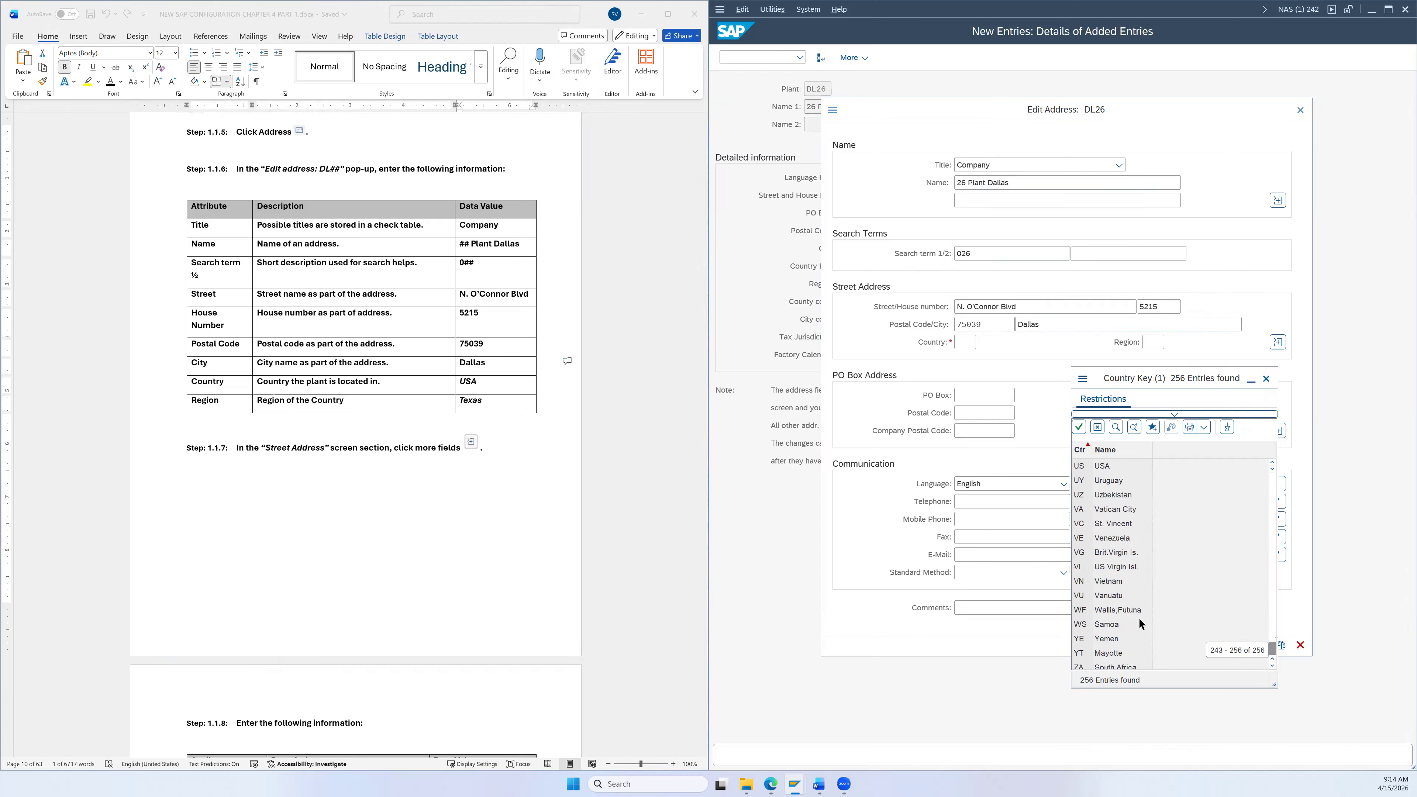
{"action": "left_click", "coordinate": [1108, 468]}
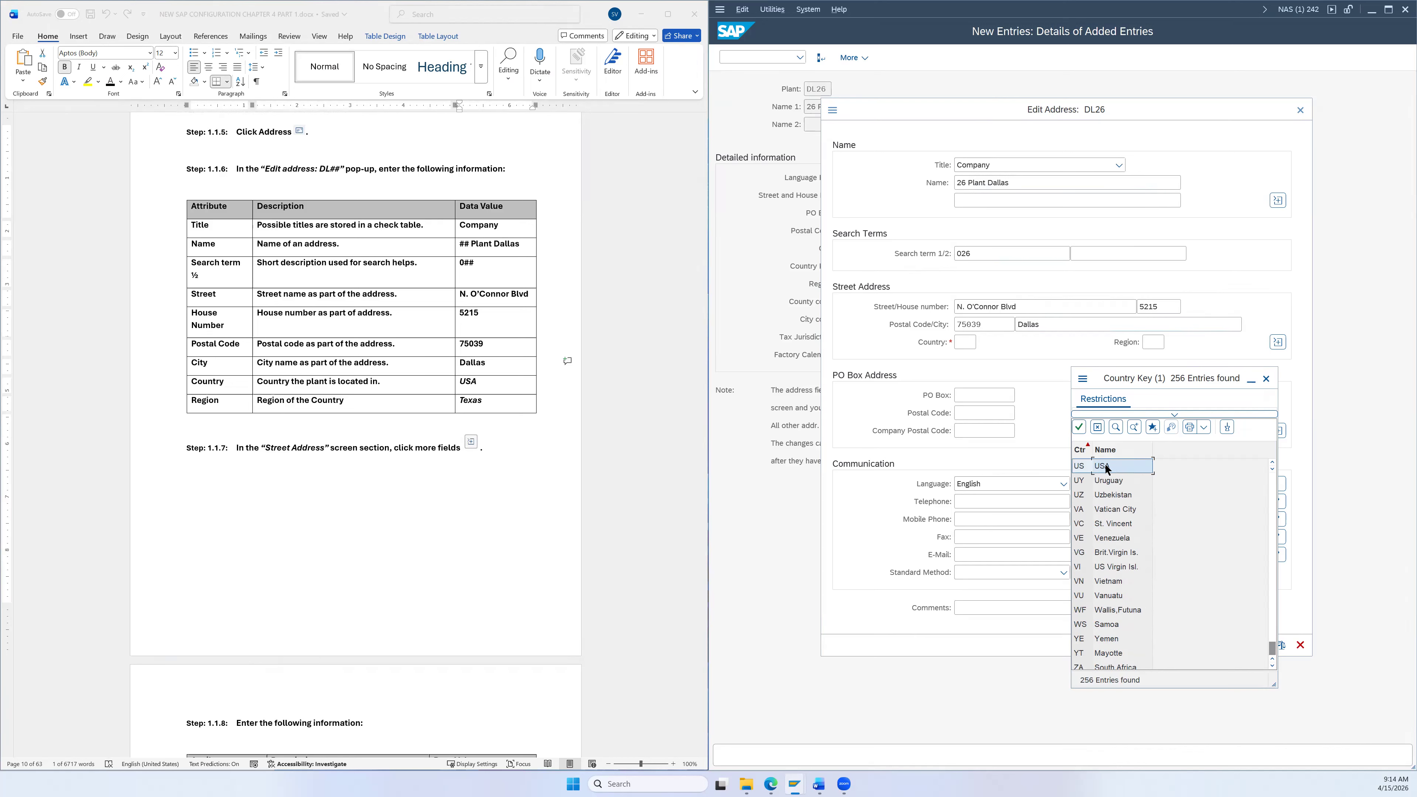
{"action": "double_click", "coordinate": [1108, 468]}
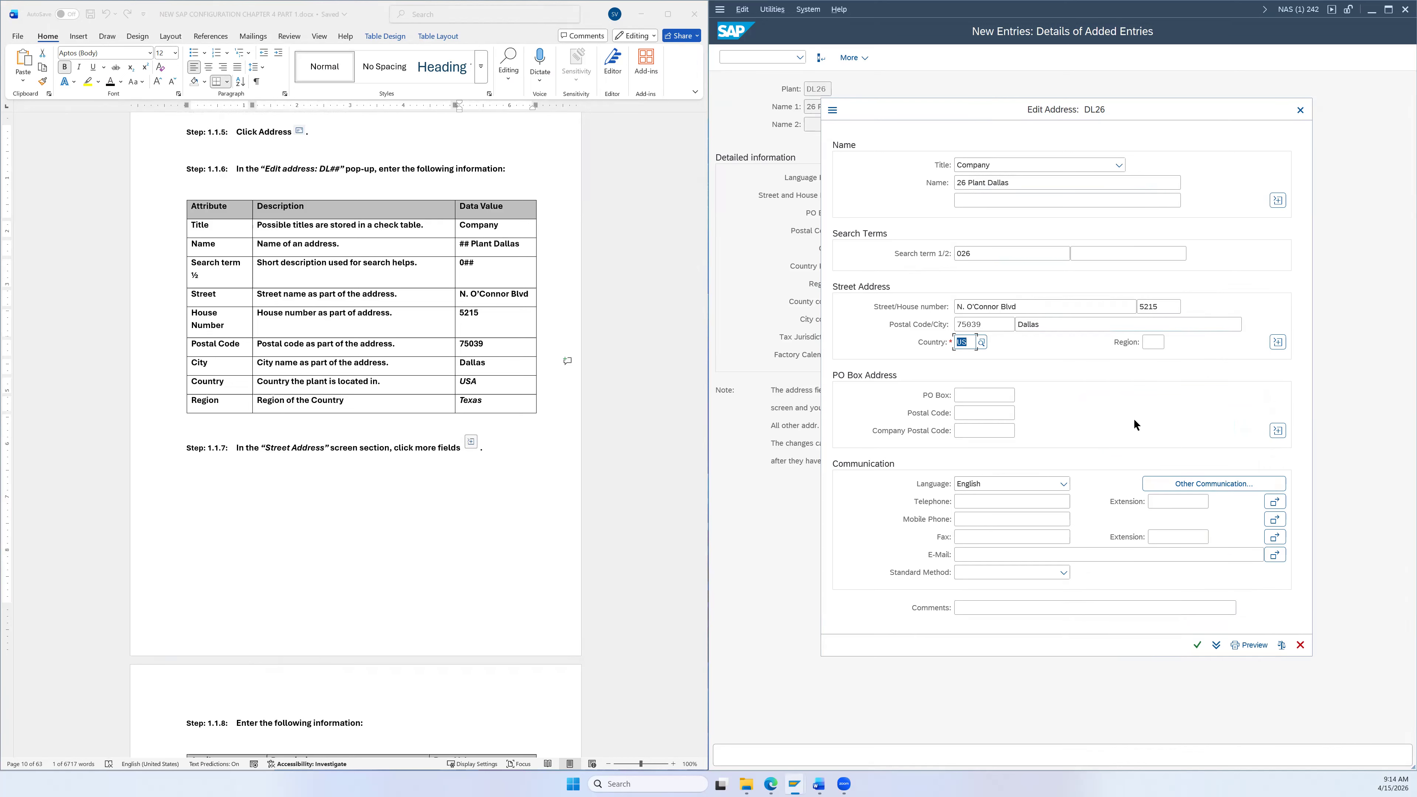
{"action": "left_click", "coordinate": [1153, 342]}
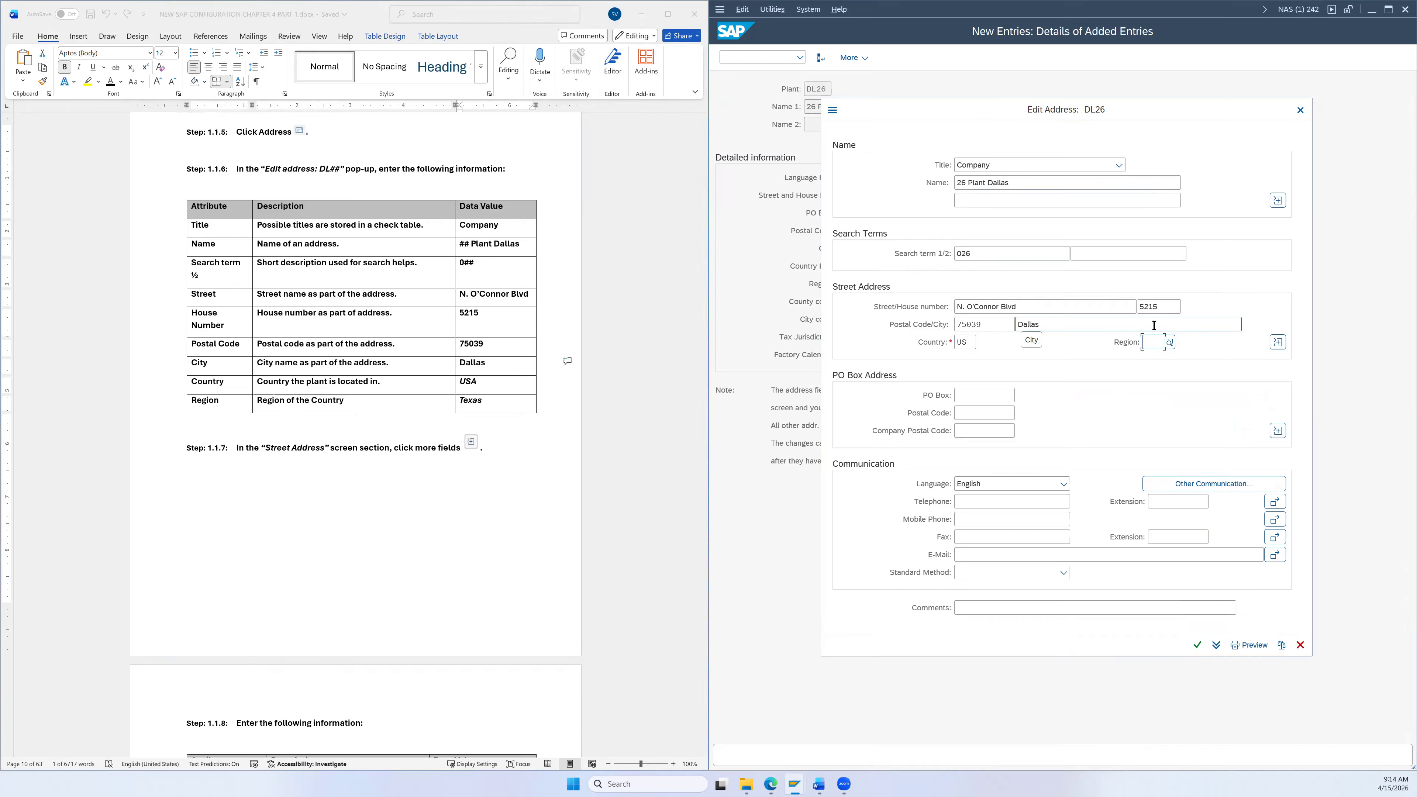
{"action": "type", "text": "TX"}
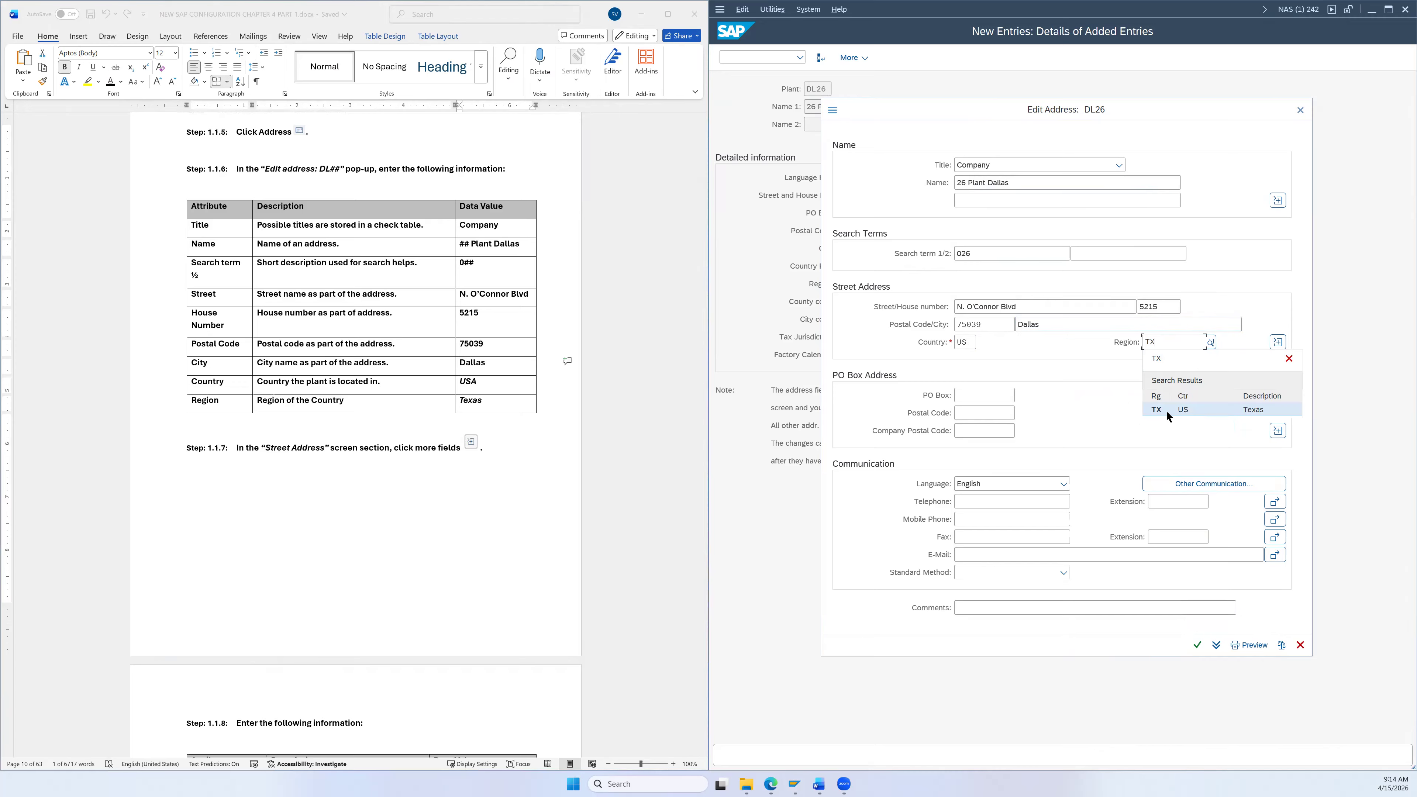
{"action": "left_click", "coordinate": [1162, 410]}
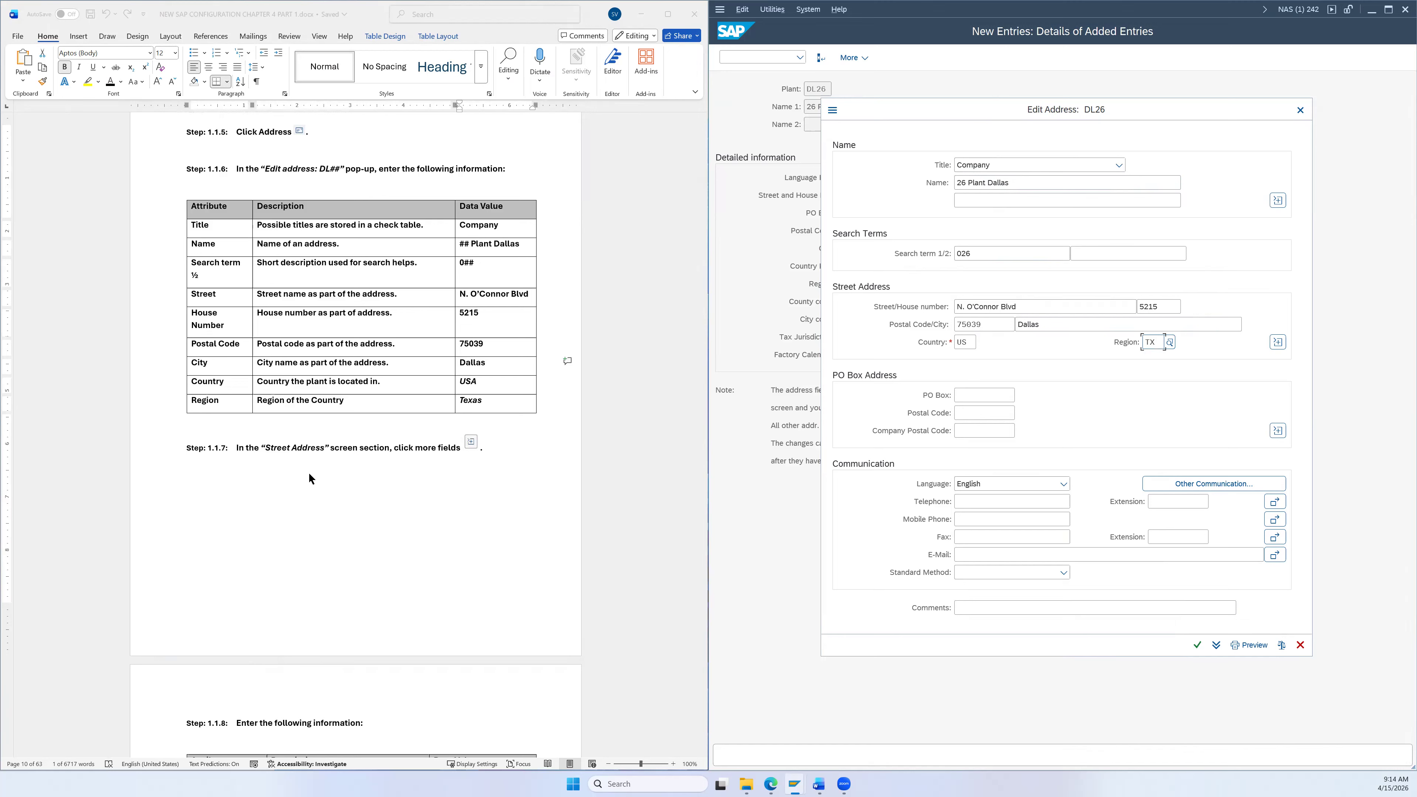
Step: Assign tax jurisdiction TX0000000 from a Texas-limited search and copy the address back
{"action": "left_click", "coordinate": [1279, 346]}
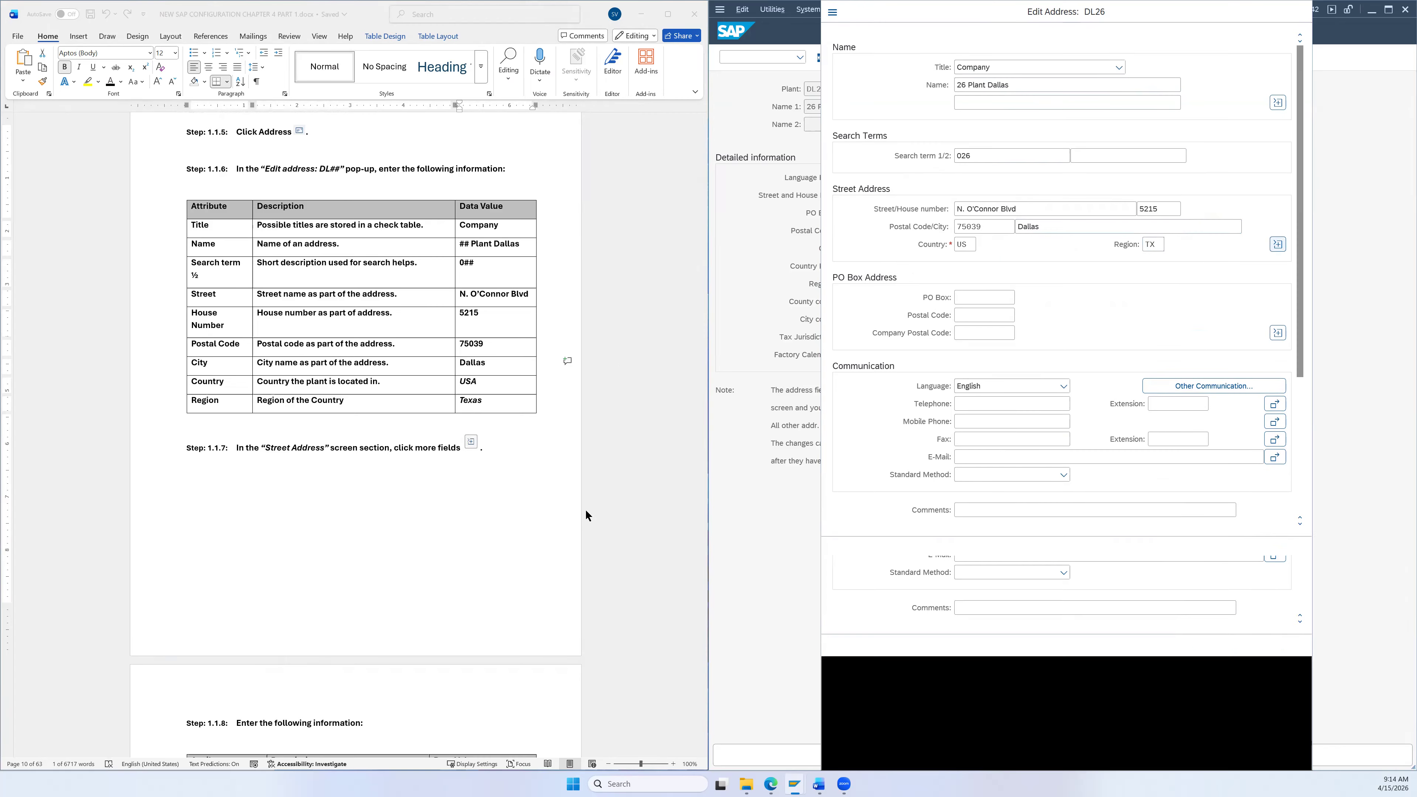
{"action": "scroll", "coordinate": [580, 468], "scroll_direction": "down", "scroll_amount": 2}
{"action": "scroll", "coordinate": [580, 468], "scroll_direction": "down", "scroll_amount": 1}
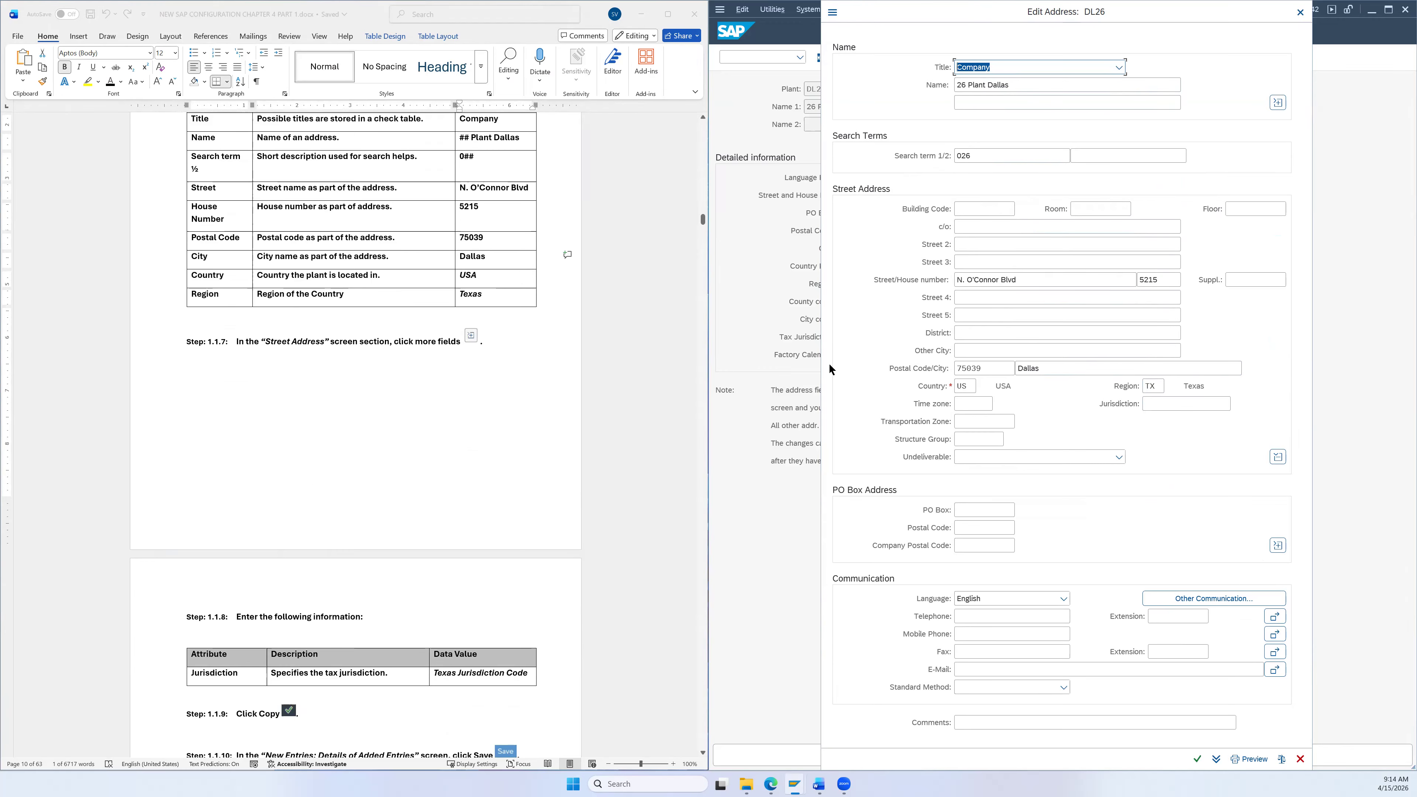
{"action": "scroll", "coordinate": [452, 375], "scroll_direction": "down", "scroll_amount": 6}
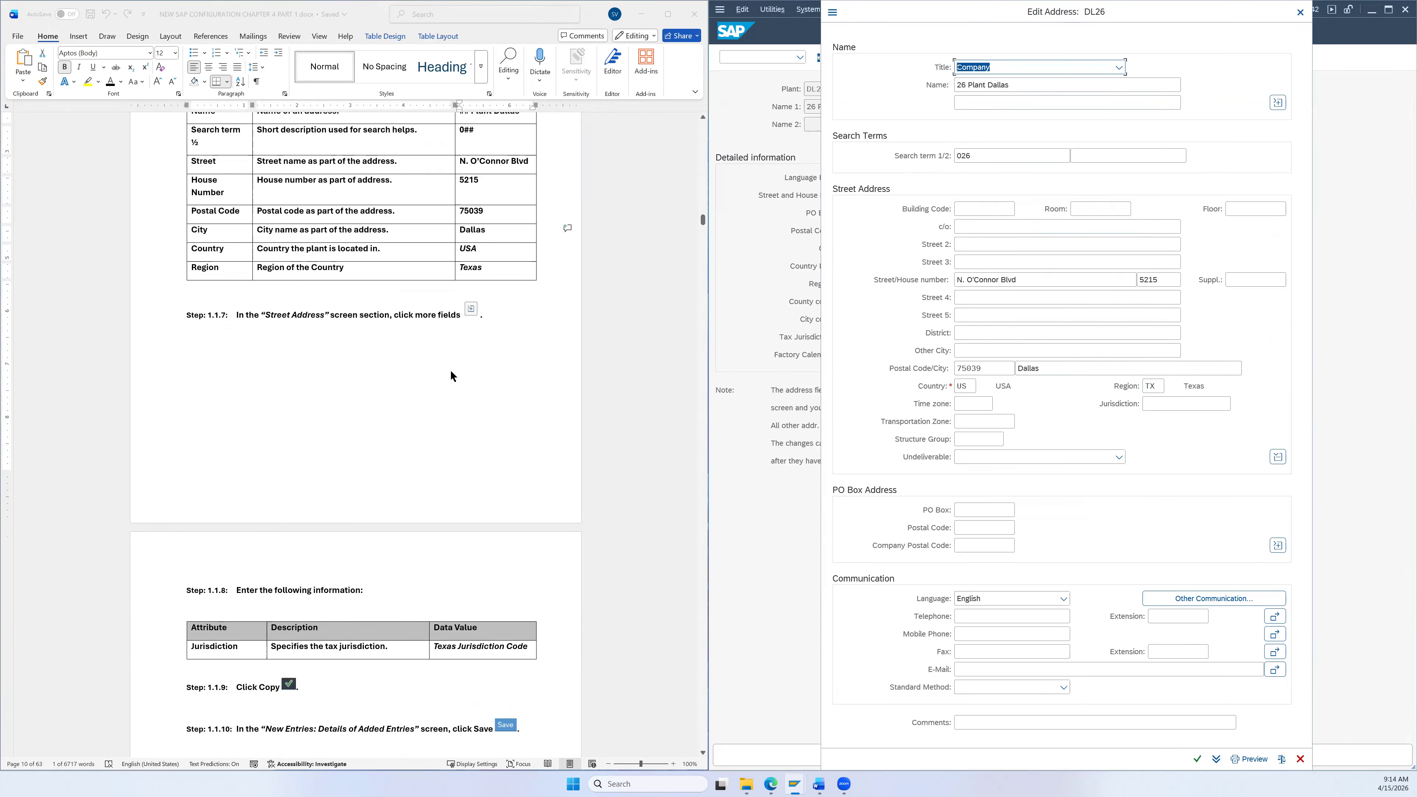
{"action": "scroll", "coordinate": [497, 279], "scroll_direction": "up", "scroll_amount": 3}
{"action": "scroll", "coordinate": [507, 282], "scroll_direction": "down", "scroll_amount": 9}
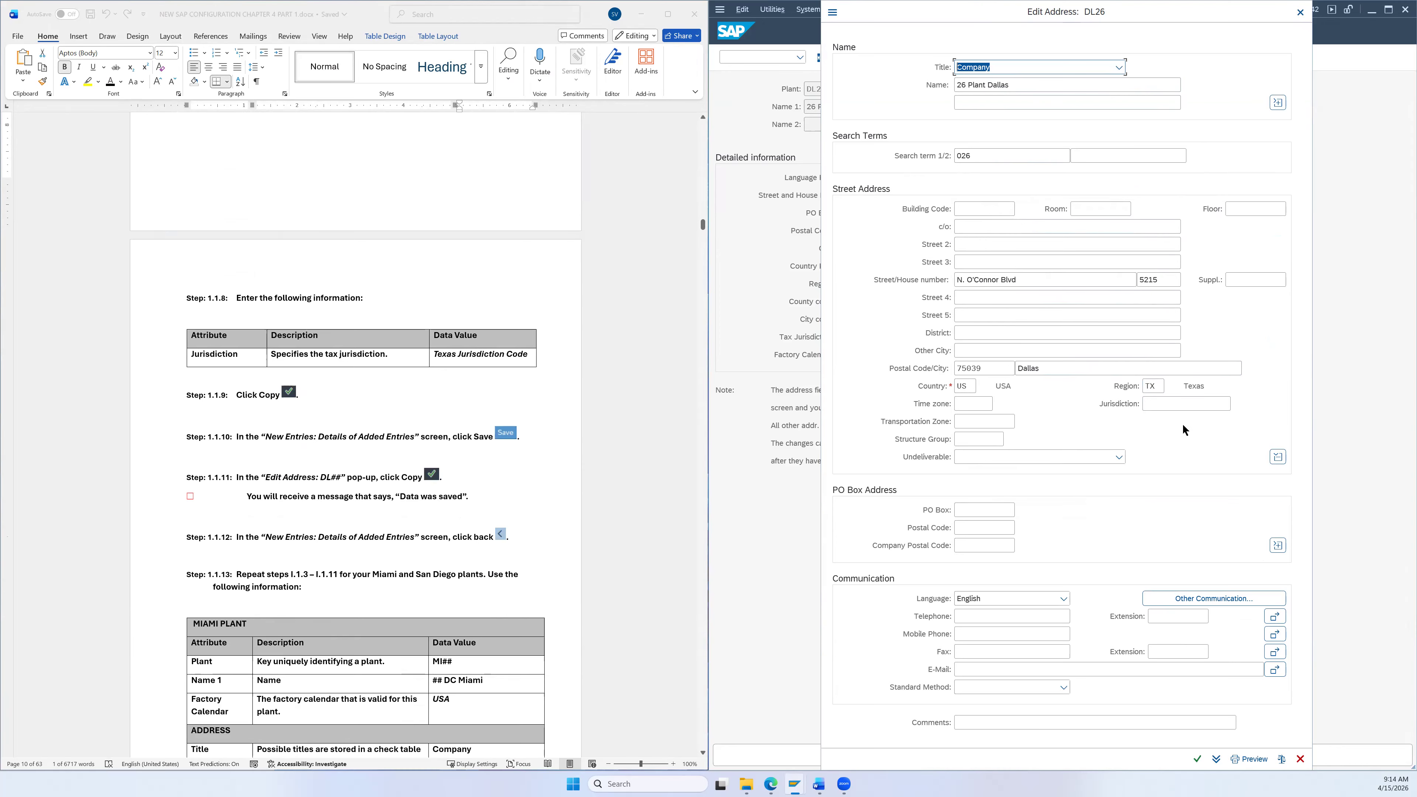
{"action": "left_click", "coordinate": [1168, 405]}
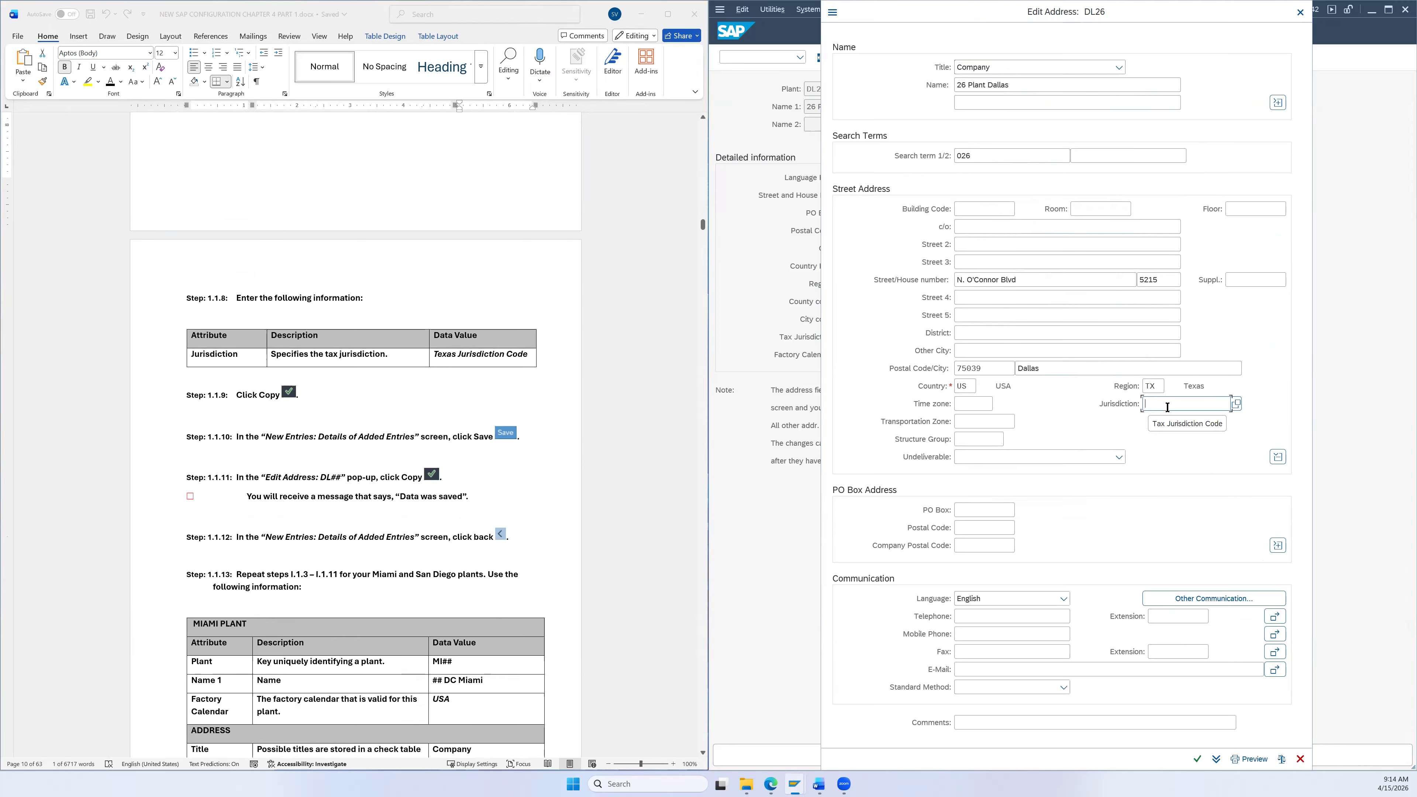
{"action": "left_click", "coordinate": [1236, 403]}
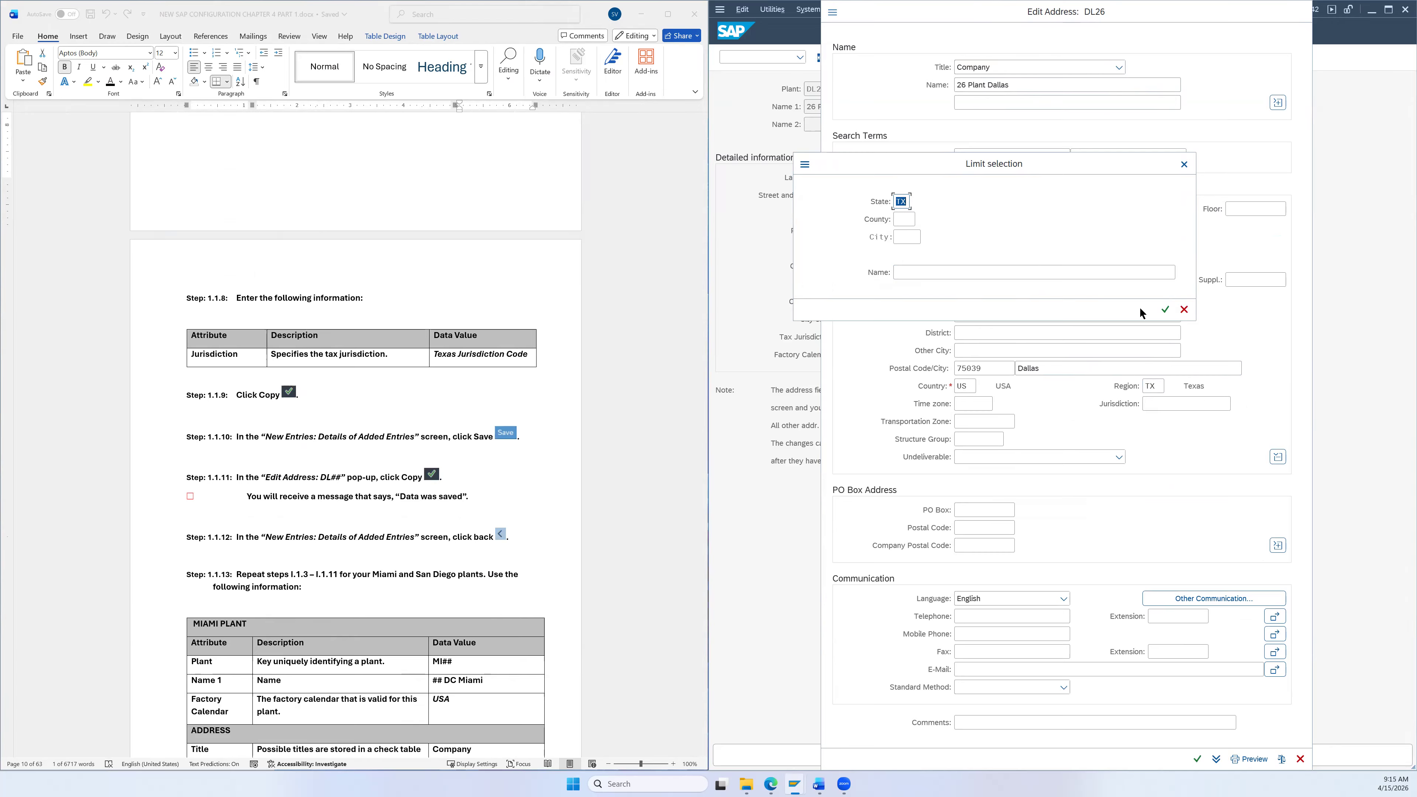
{"action": "left_click", "coordinate": [1165, 310]}
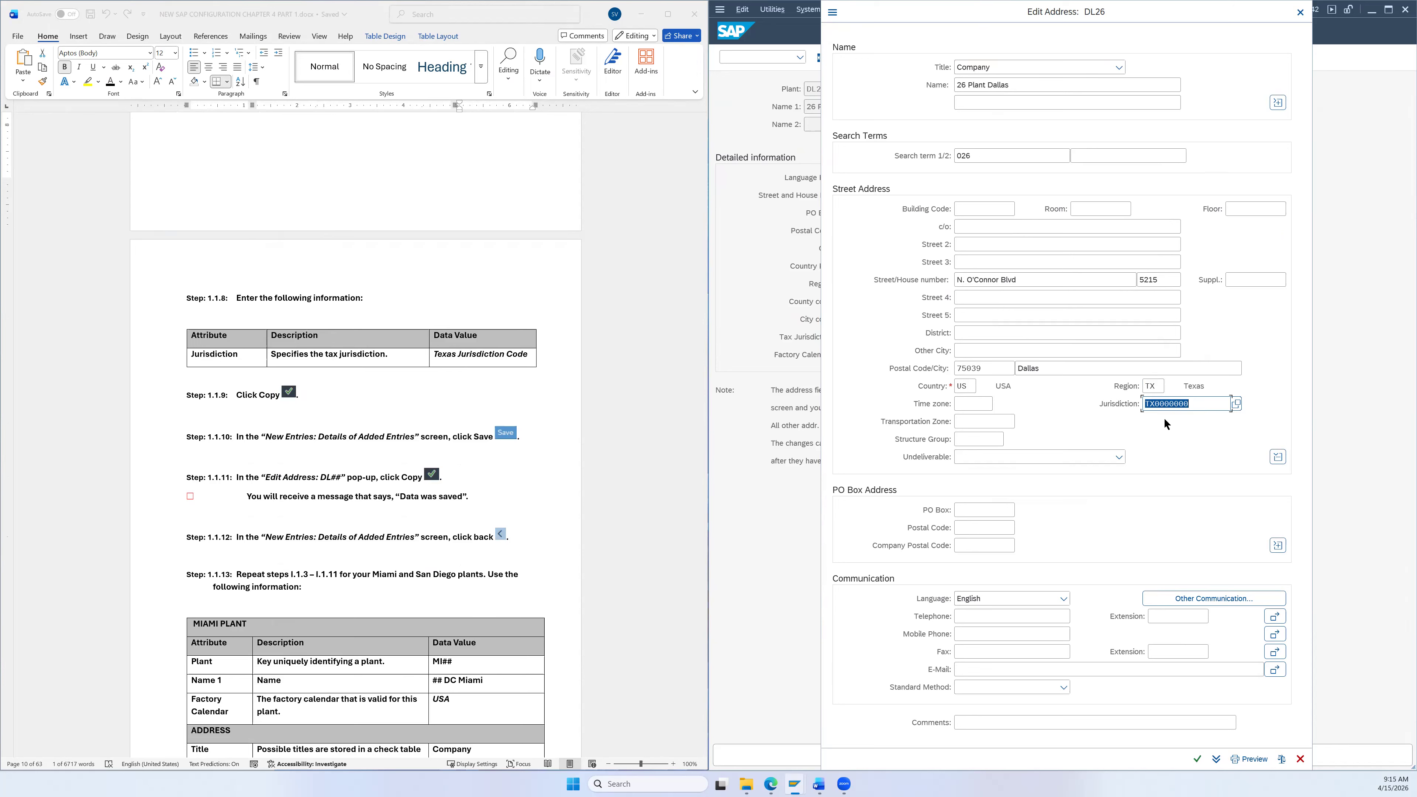
{"action": "left_click", "coordinate": [1195, 762]}
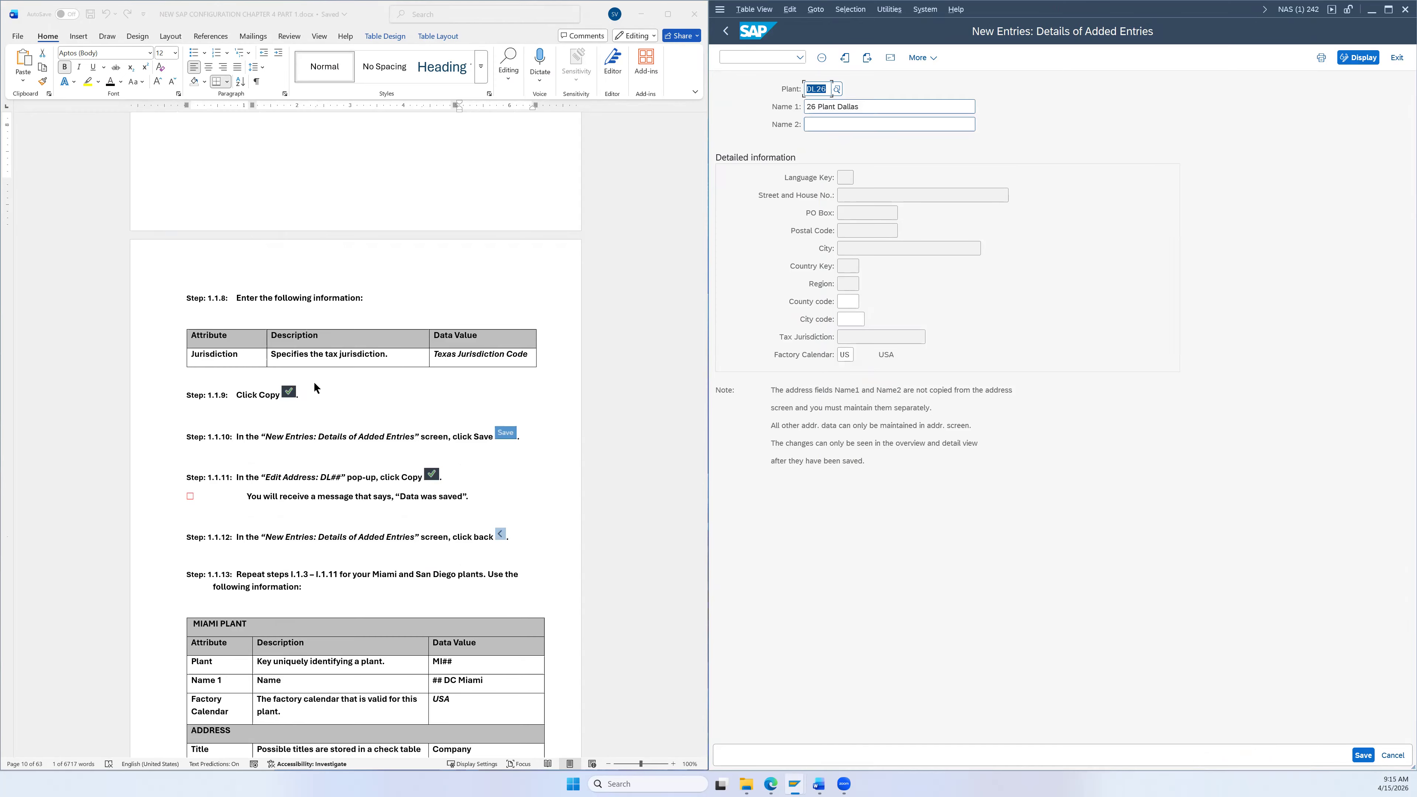
Step: Save plant DL26, confirm the address, and return to the Plants overview with 15 entries
{"action": "scroll", "coordinate": [389, 388], "scroll_direction": "down", "scroll_amount": 3}
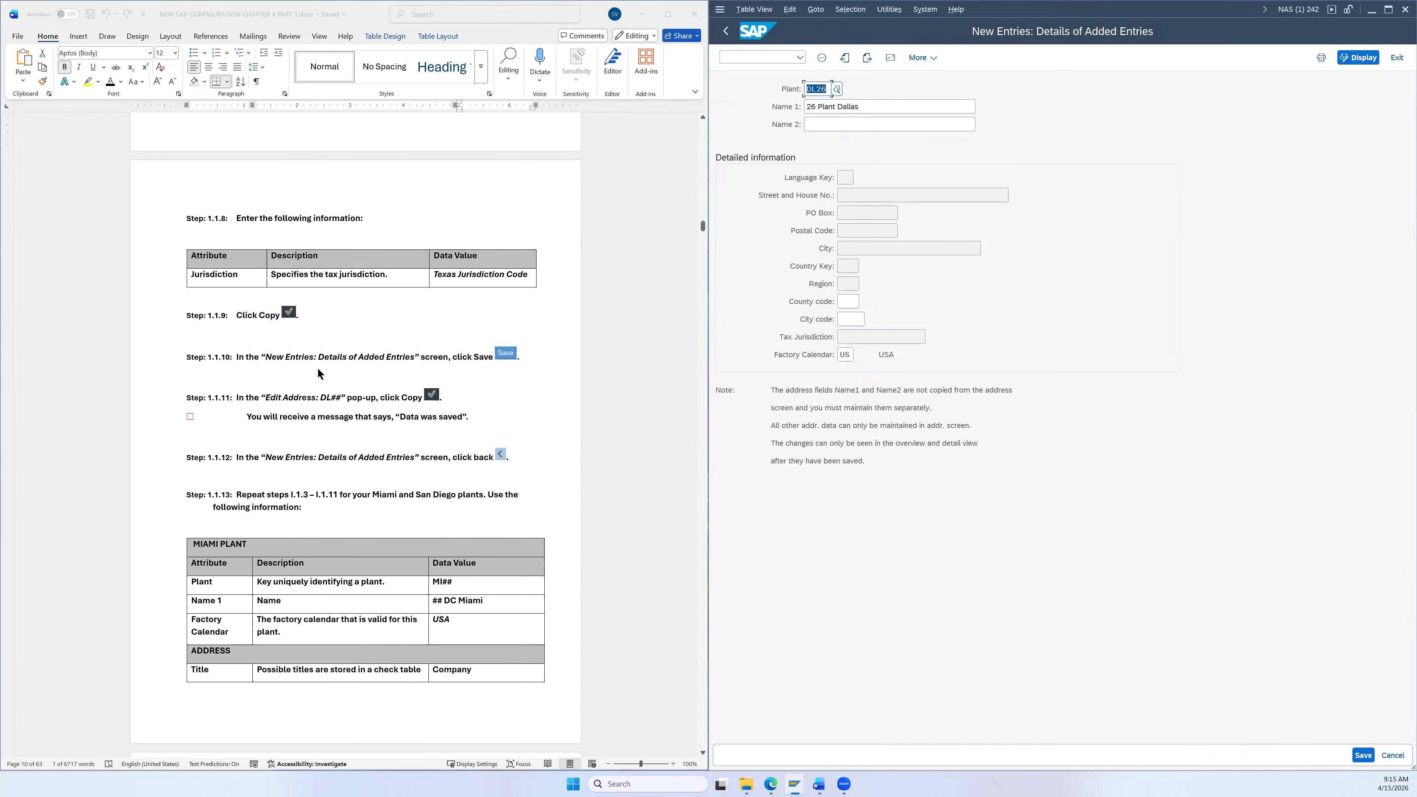
{"action": "left_click", "coordinate": [1363, 756]}
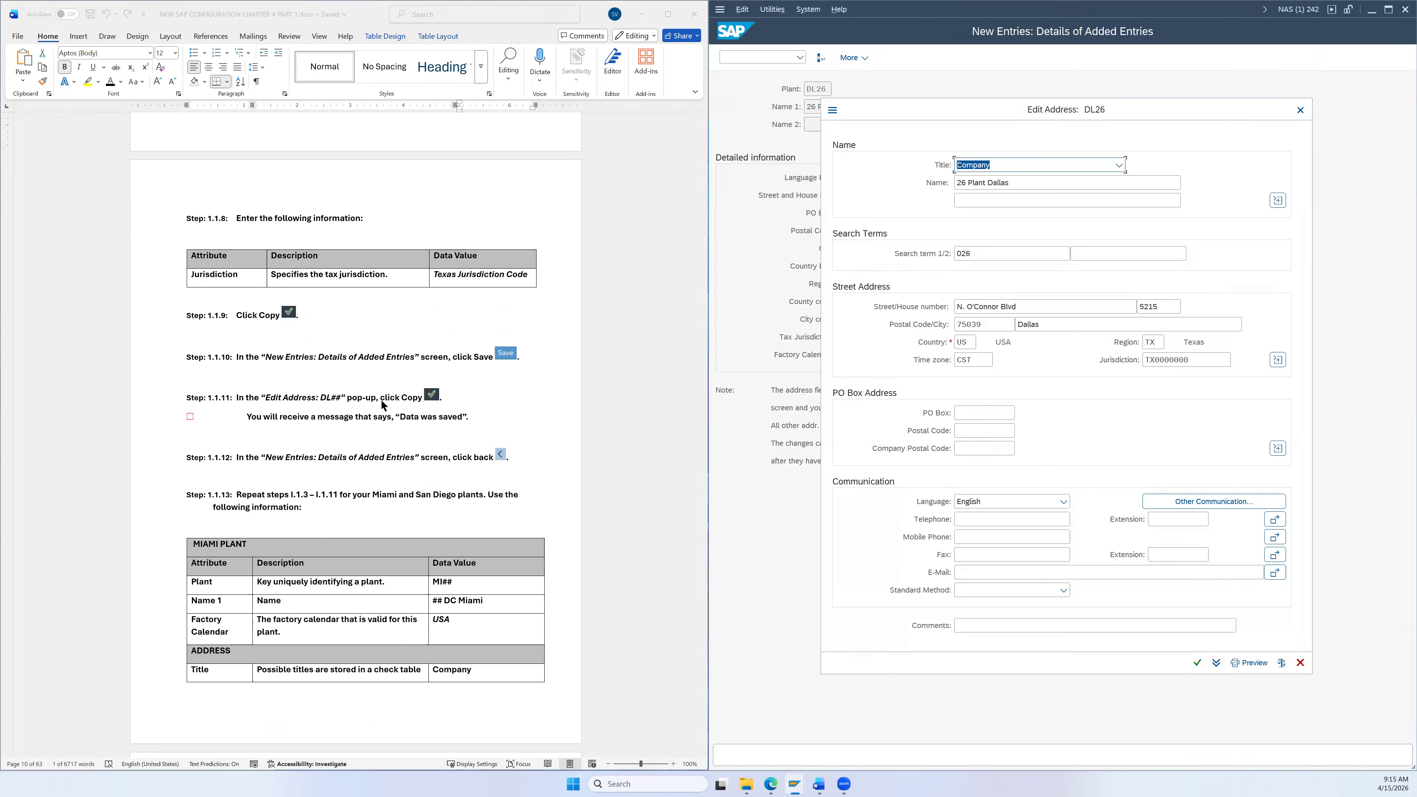
{"action": "left_click", "coordinate": [1197, 662]}
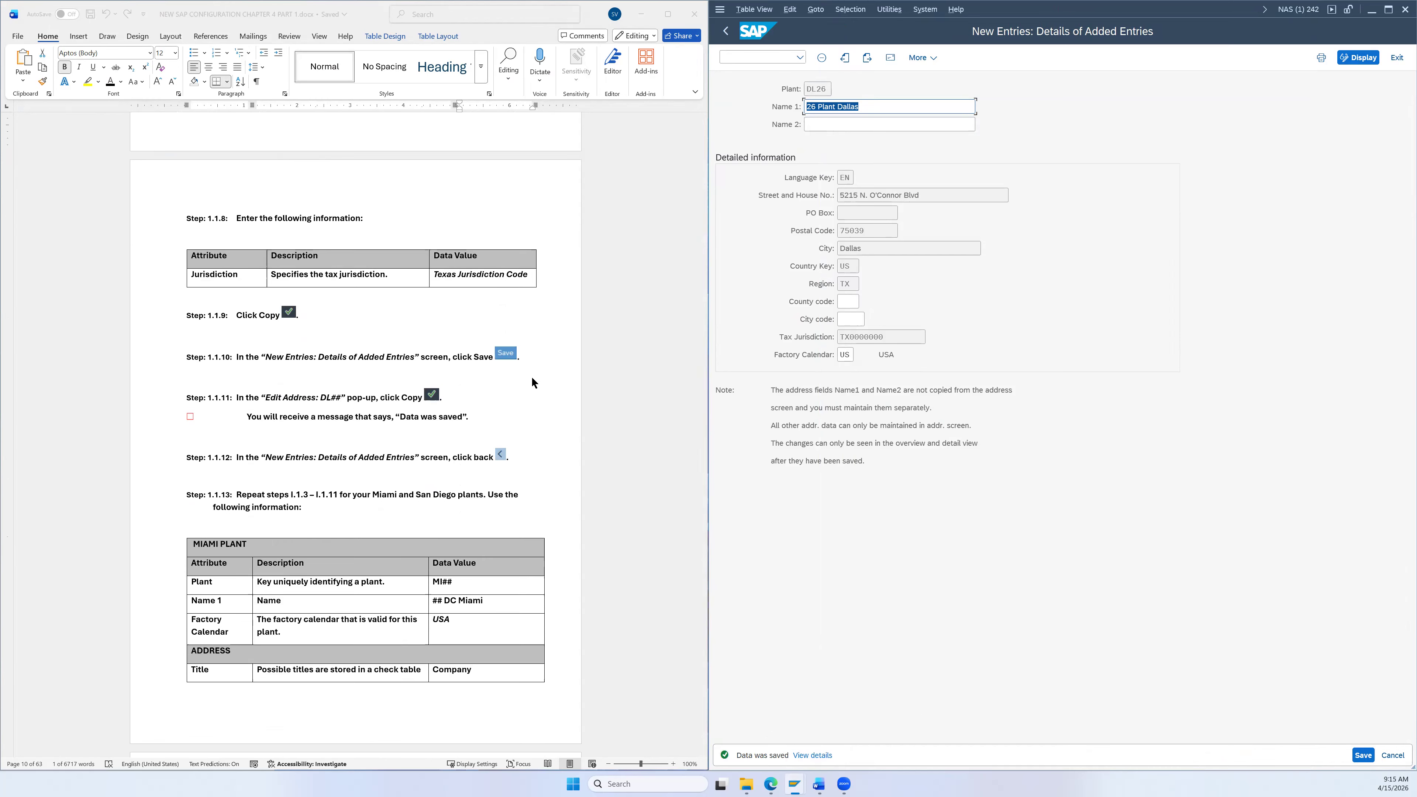
{"action": "scroll", "coordinate": [532, 384], "scroll_direction": "down", "scroll_amount": 2}
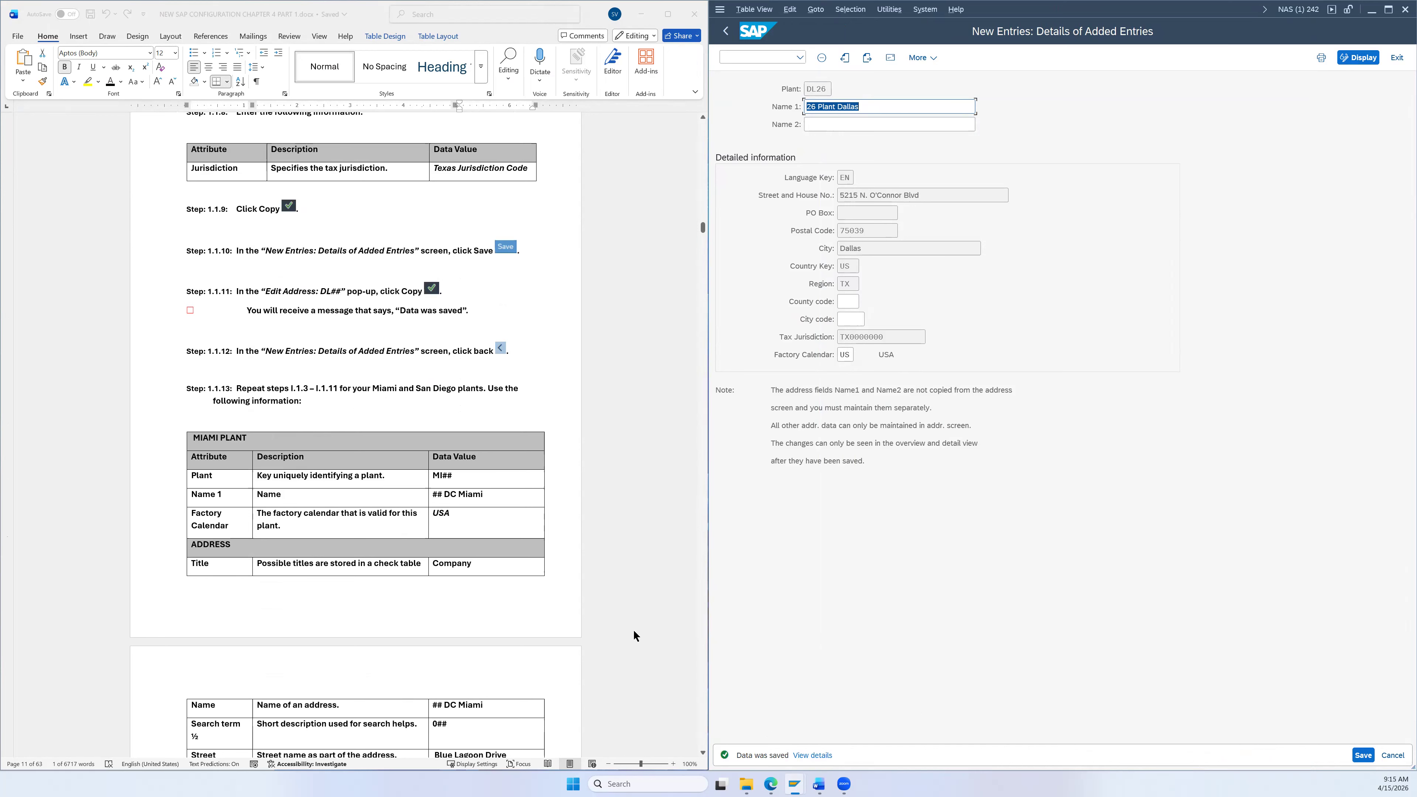
{"action": "scroll", "coordinate": [462, 312], "scroll_direction": "down", "scroll_amount": 2}
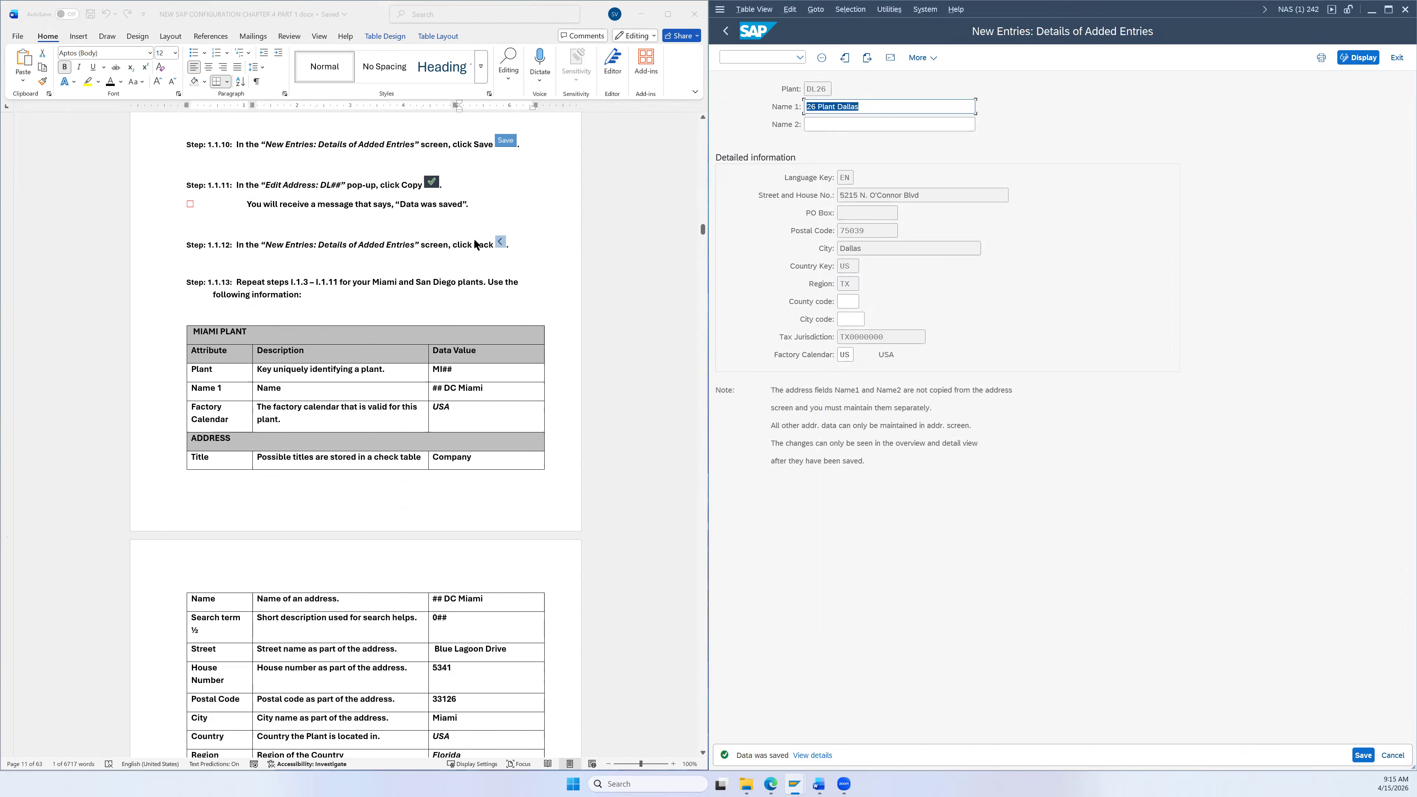
{"action": "scroll", "coordinate": [476, 245], "scroll_direction": "down", "scroll_amount": 2}
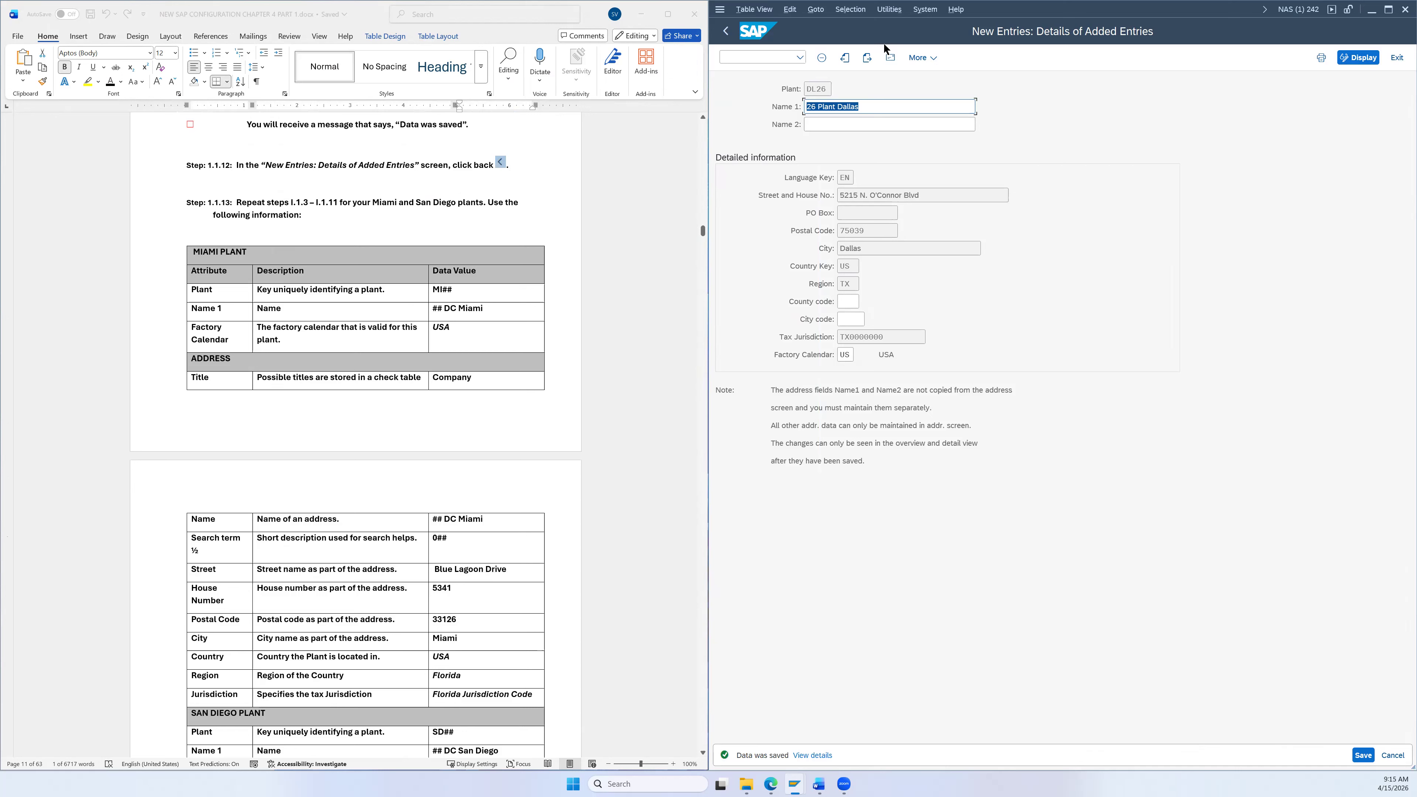
{"action": "left_click", "coordinate": [725, 31]}
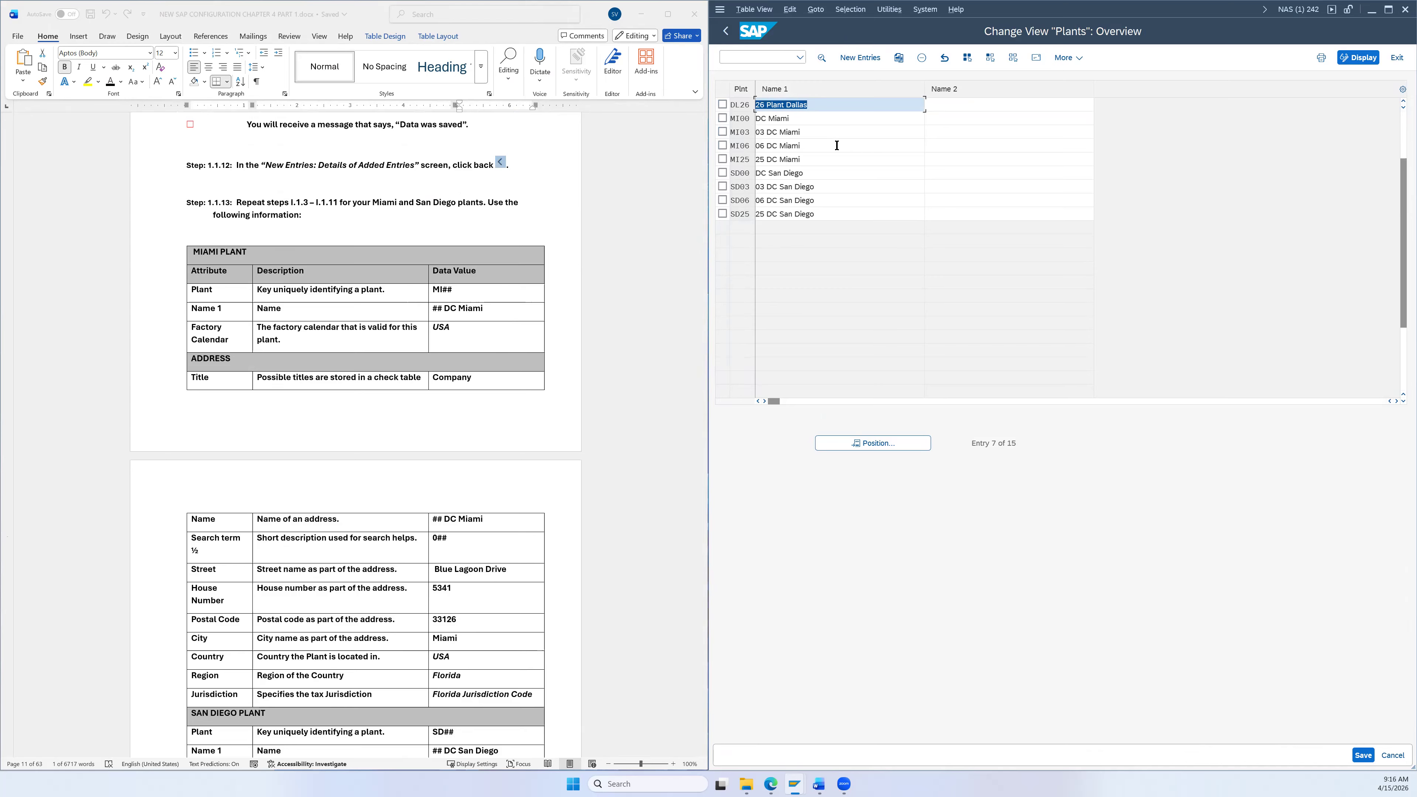
{"action": "scroll", "coordinate": [837, 145], "scroll_direction": "up", "scroll_amount": 6}
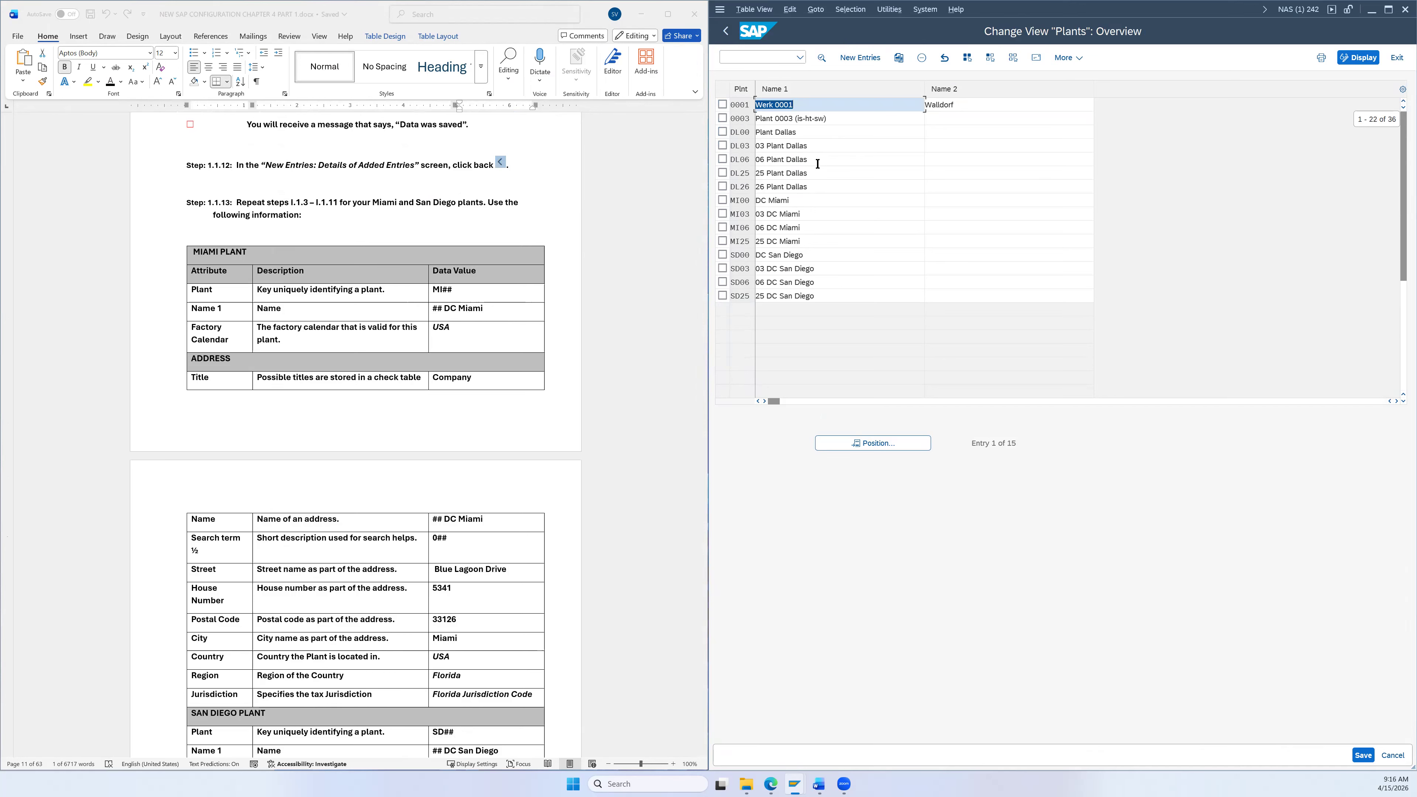
{"action": "scroll", "coordinate": [807, 164], "scroll_direction": "down", "scroll_amount": 1}
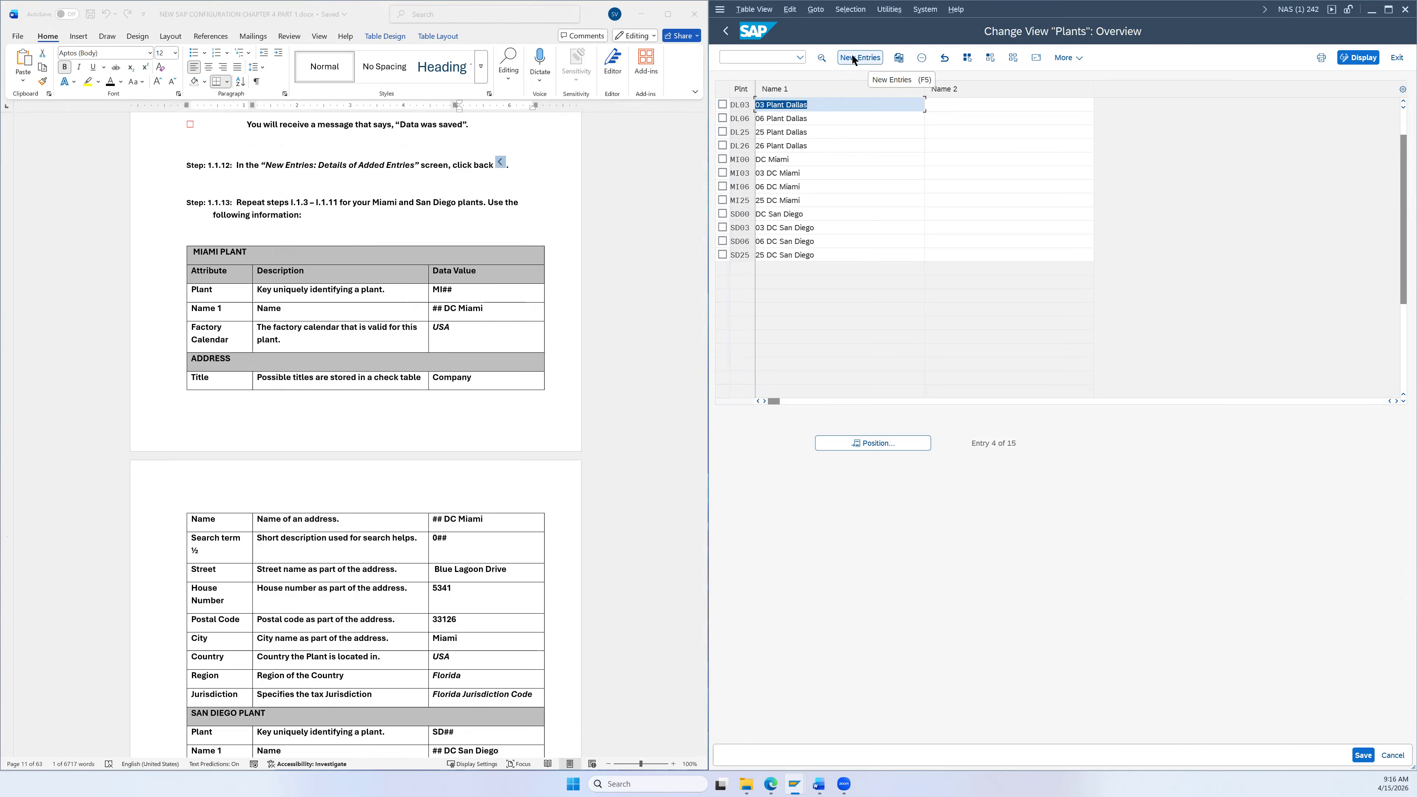
{"action": "scroll", "coordinate": [570, 270], "scroll_direction": "down", "scroll_amount": 3}
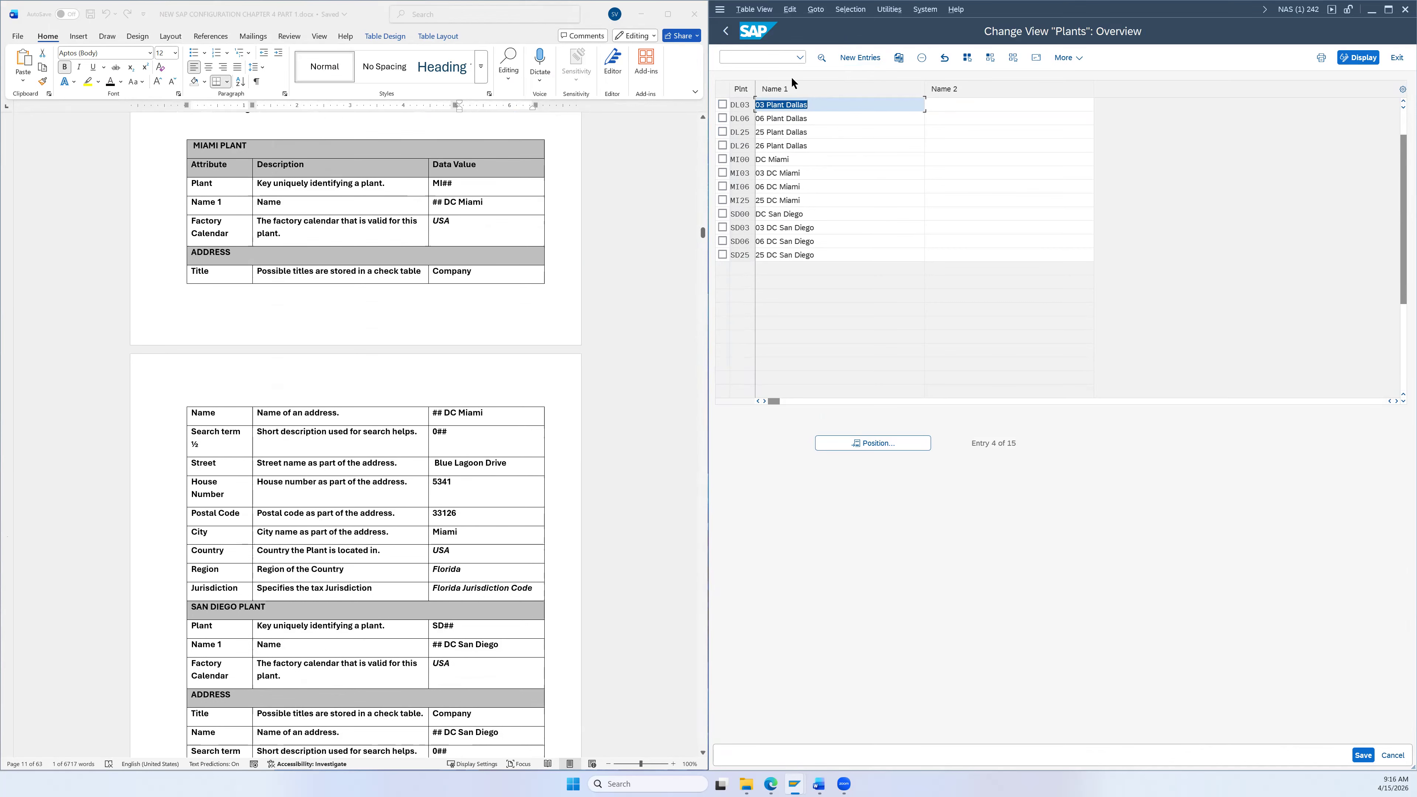
Step: Add a new plant entry MI26 named 26 DC Miami
{"action": "left_click", "coordinate": [856, 55]}
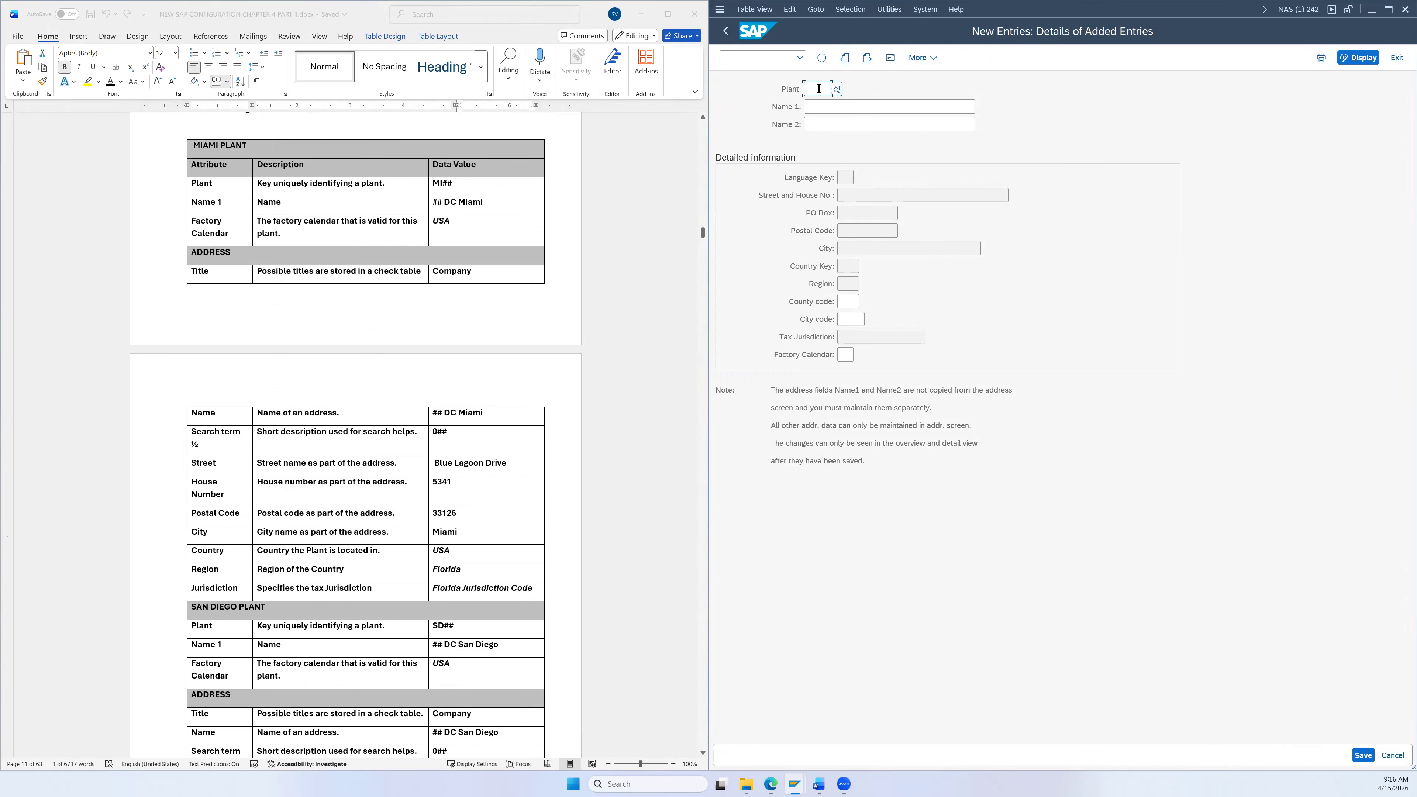
{"action": "type", "text": "NI"}
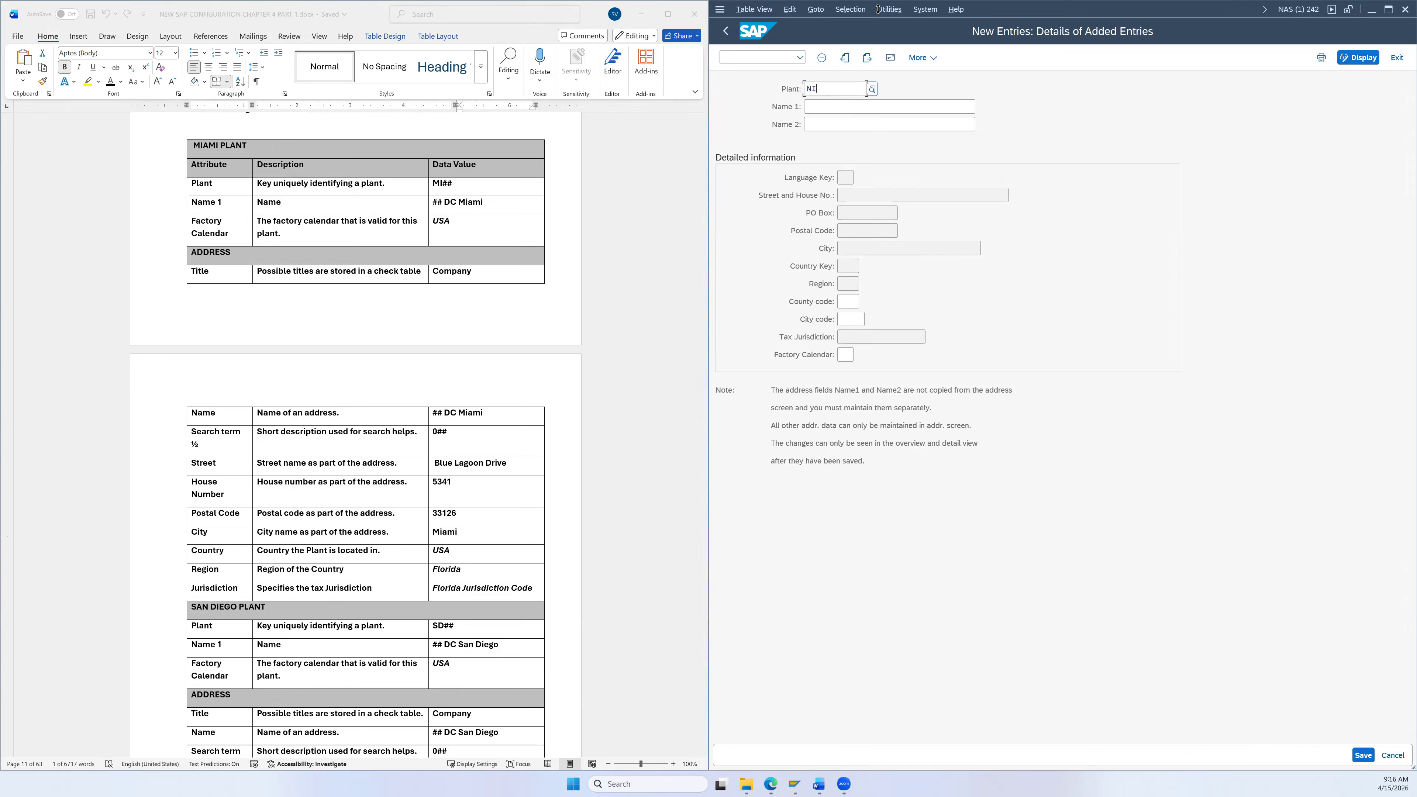
{"action": "key", "text": "shift+Tab"}
{"action": "type", "text": "MI26"}
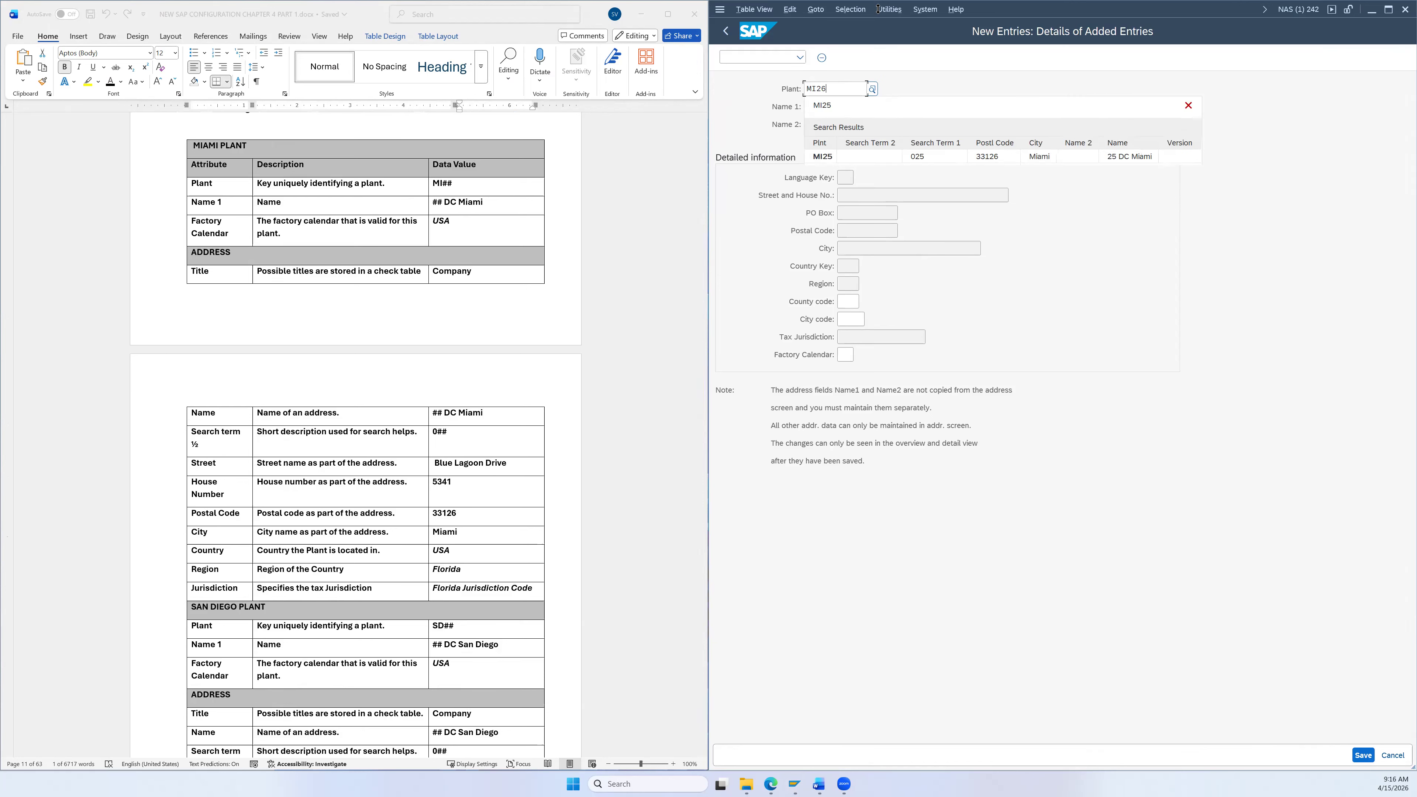
{"action": "left_click", "coordinate": [482, 201]}
{"action": "left_click_drag", "start_coordinate": [482, 201], "coordinate": [444, 205]}
{"action": "key", "text": "ctrl+c"}
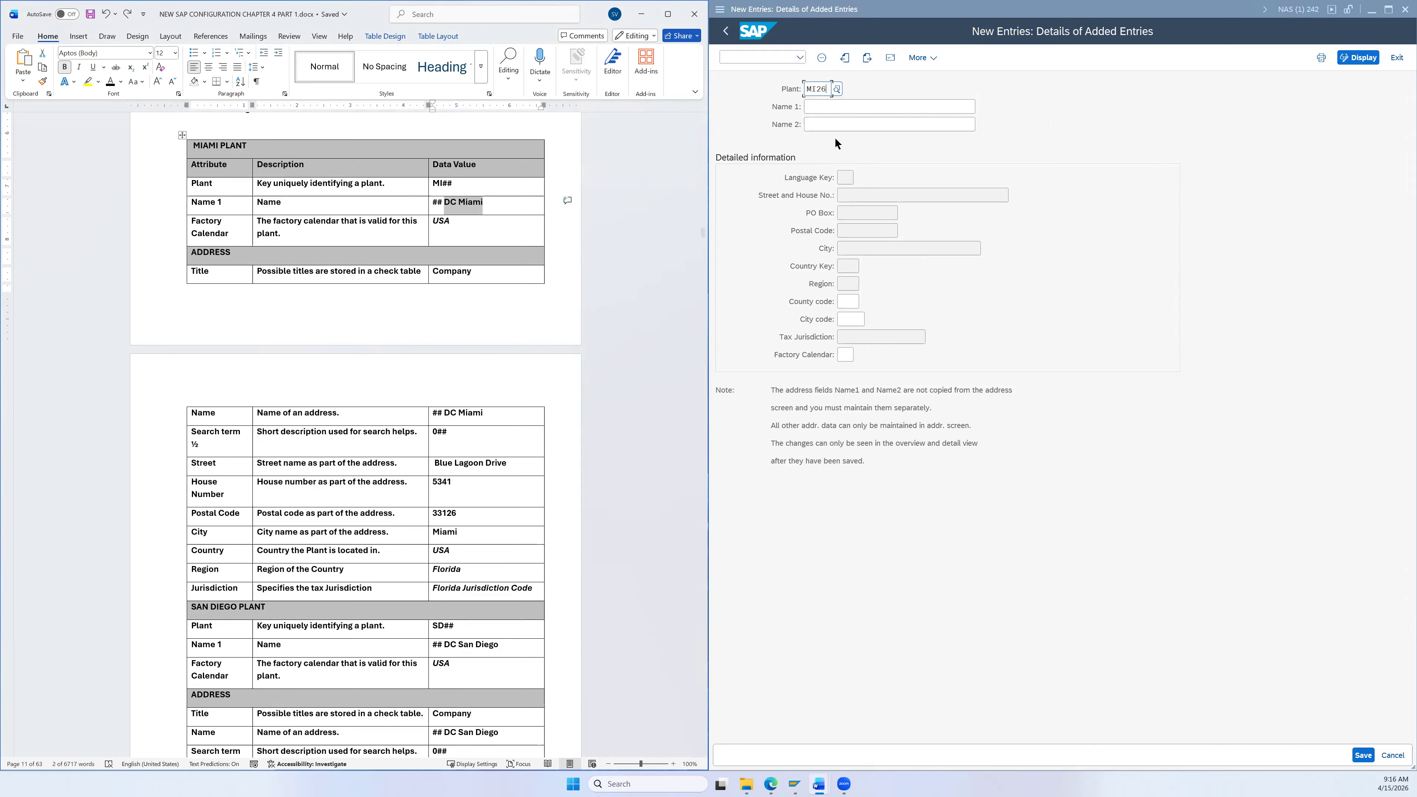
{"action": "left_click", "coordinate": [819, 111]}
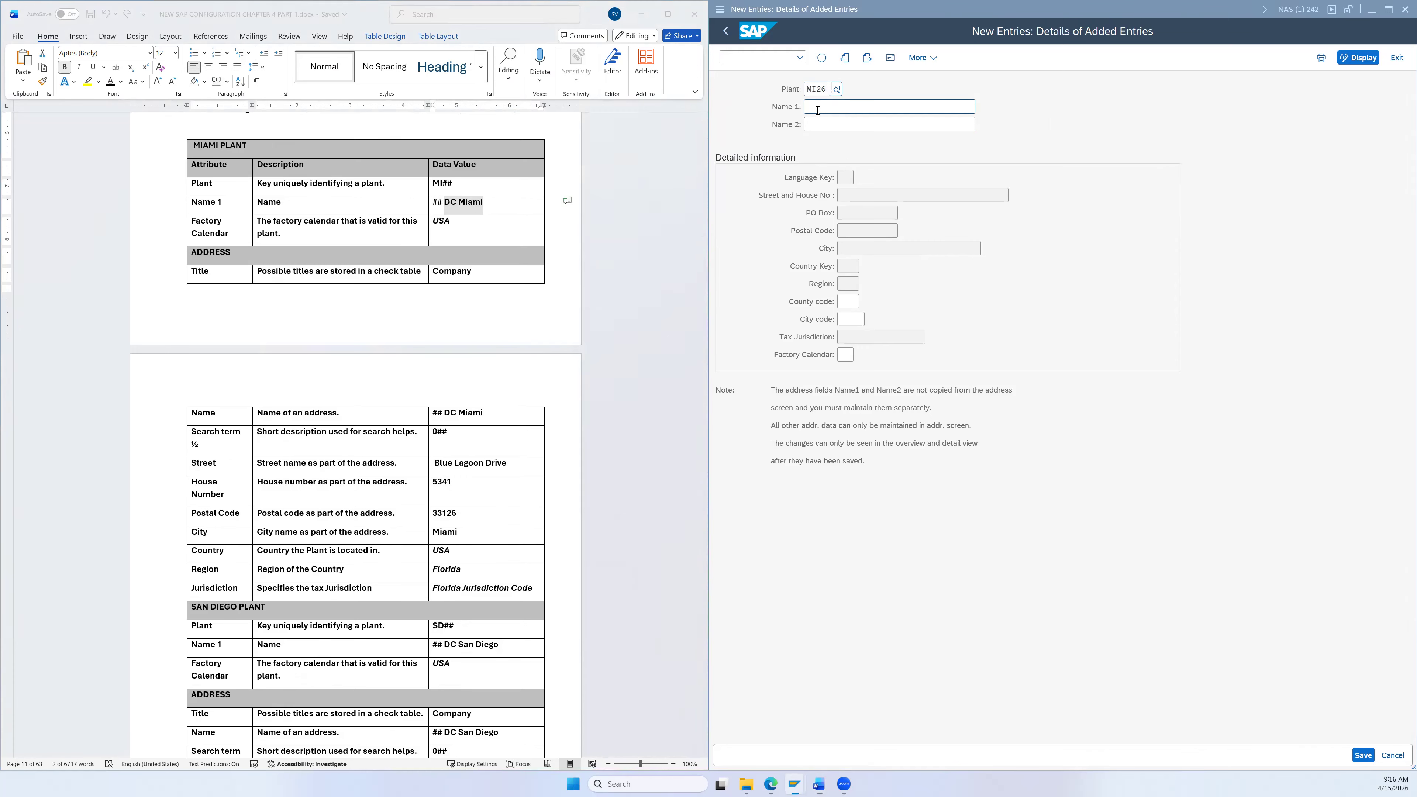
{"action": "type", "text": "26"}
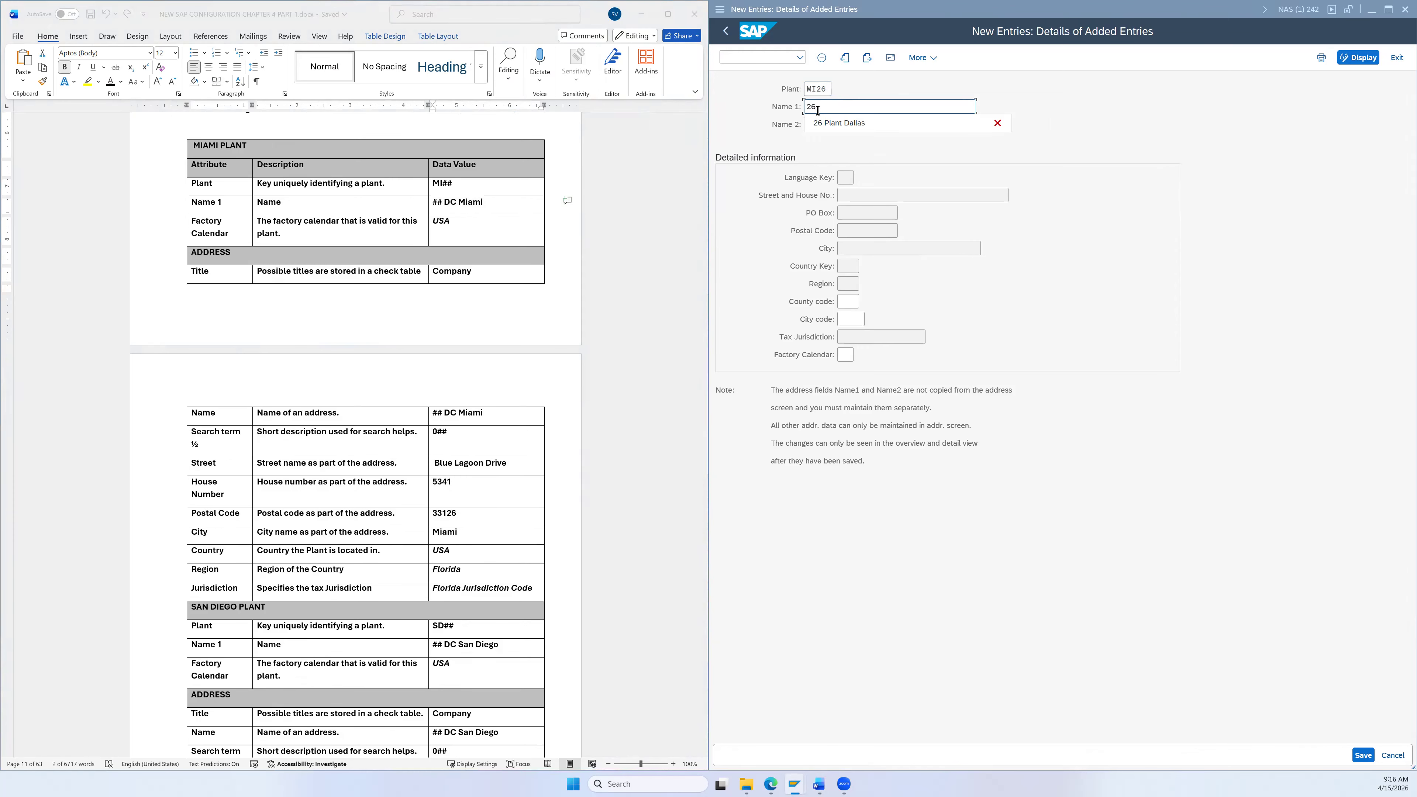
{"action": "key", "text": "ctrl+v"}
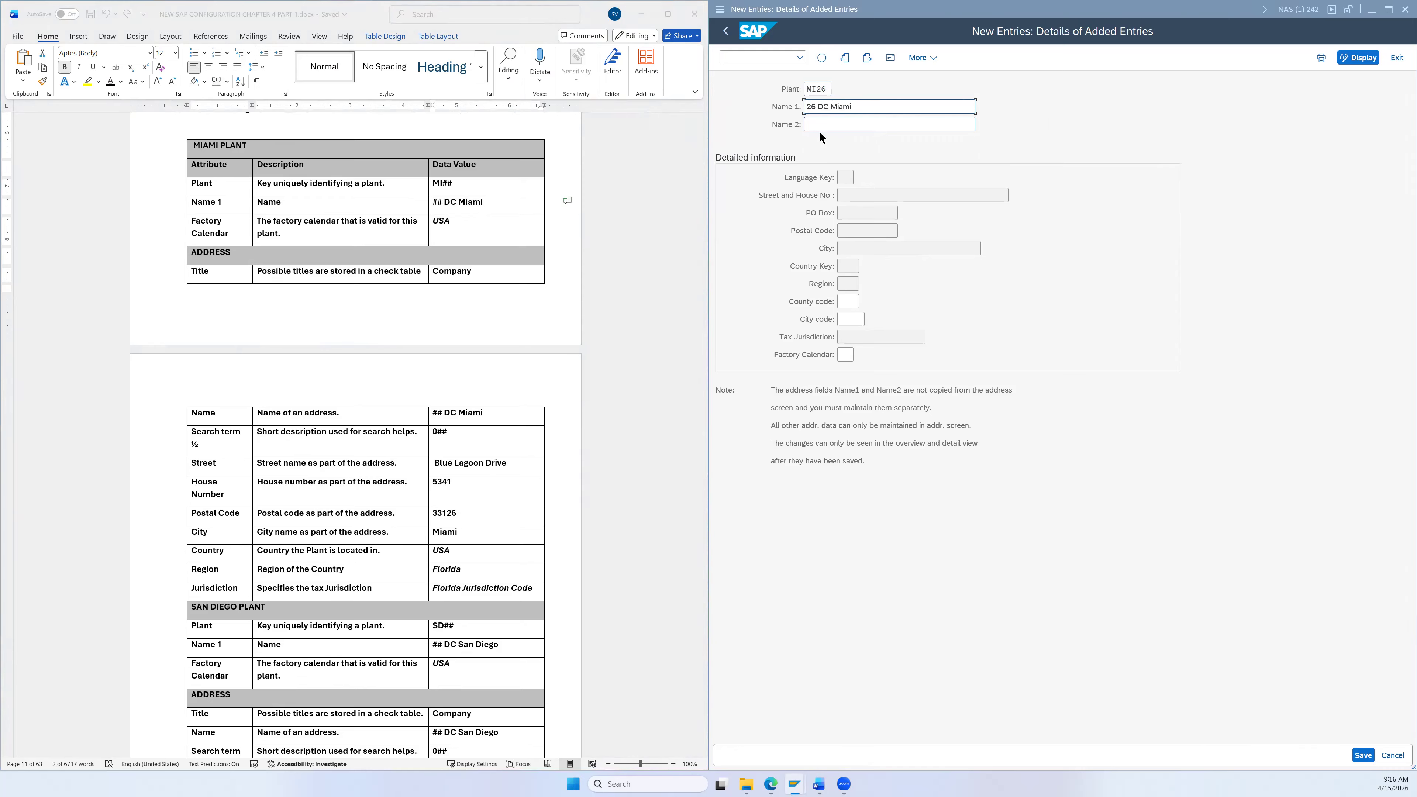
Step: Set MI26's factory calendar to US and open its address editor
{"action": "left_click", "coordinate": [846, 355]}
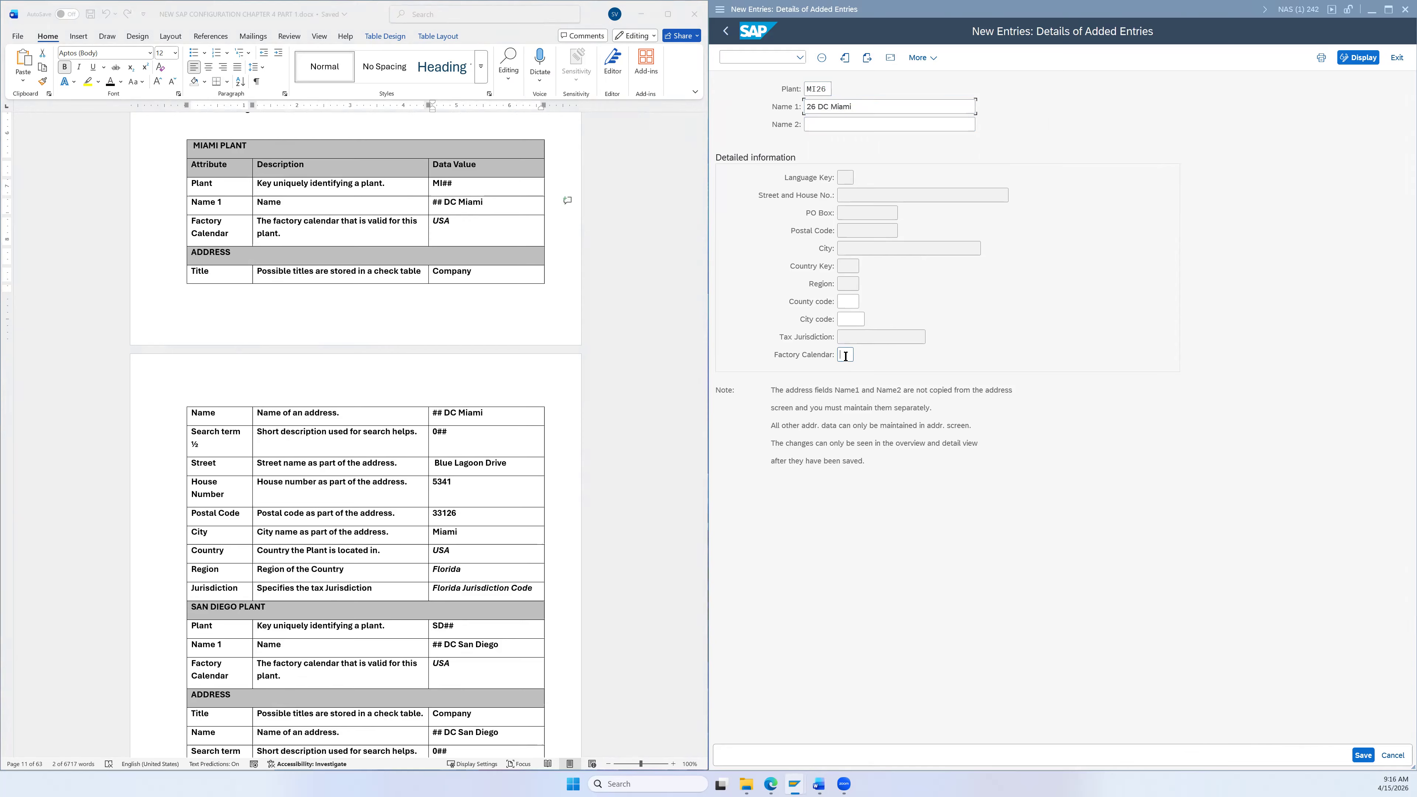
{"action": "type", "text": "U"}
{"action": "left_click", "coordinate": [849, 370]}
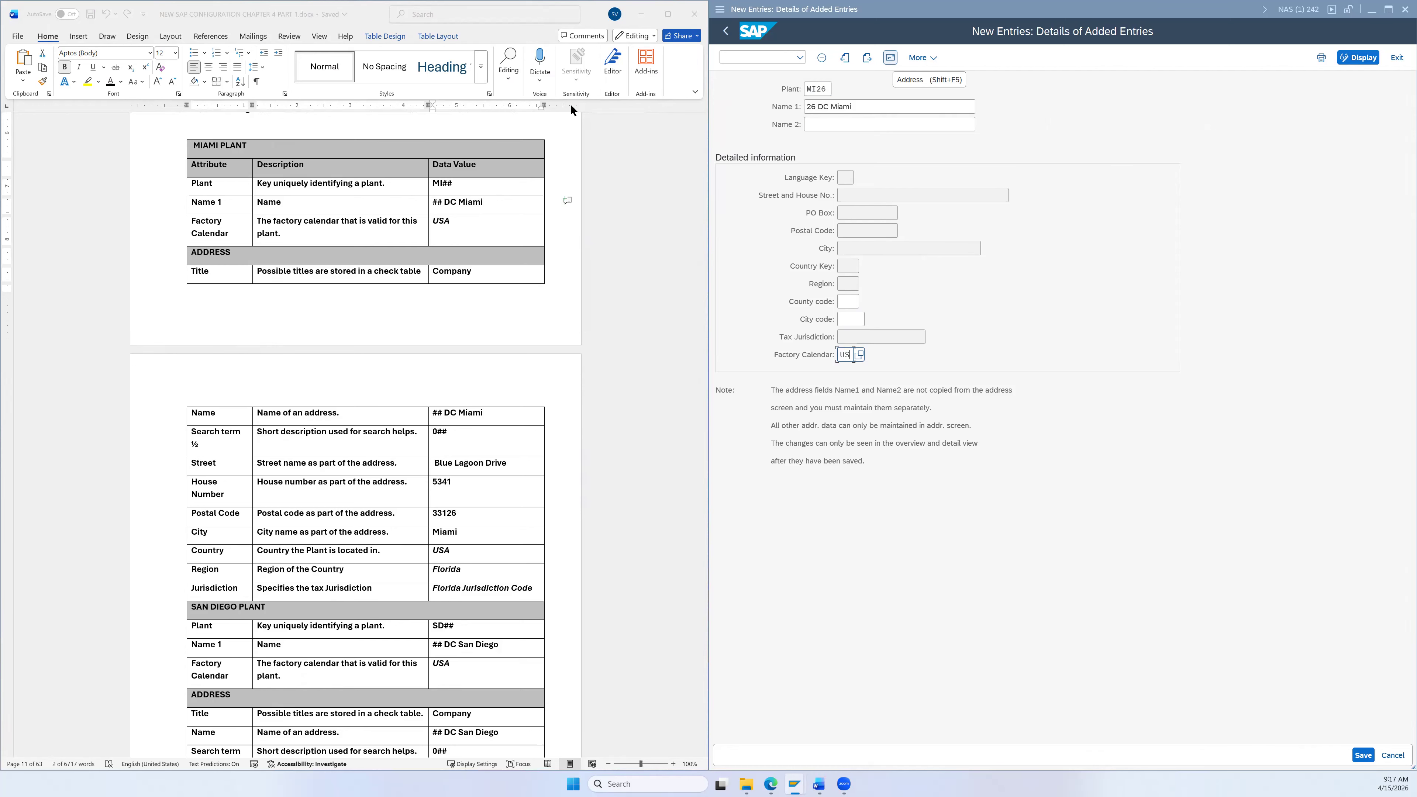
{"action": "left_click", "coordinate": [892, 58]}
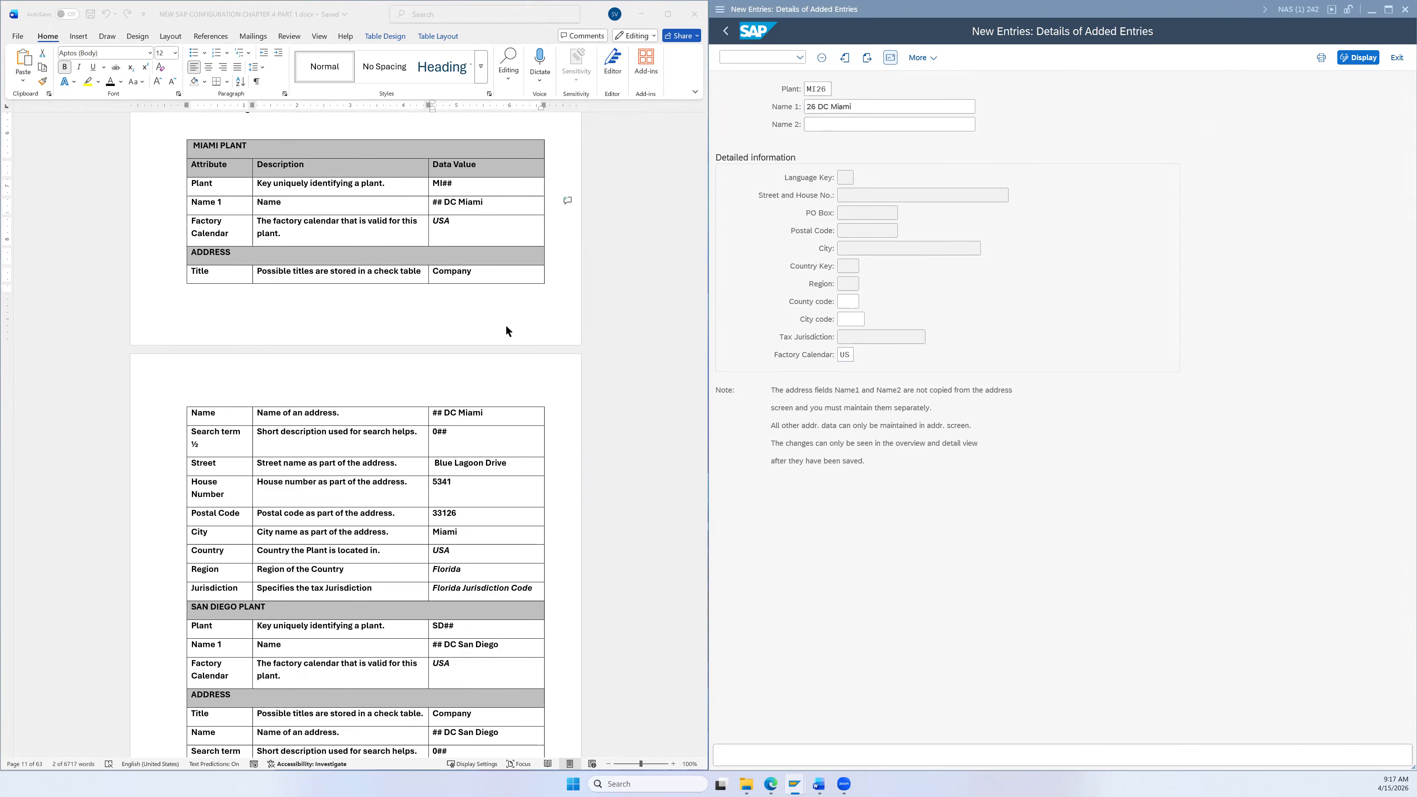
Step: Set the MI26 address title to Company, name '26 DC Miami' and search term 026
{"action": "scroll", "coordinate": [532, 354], "scroll_direction": "down", "scroll_amount": 4}
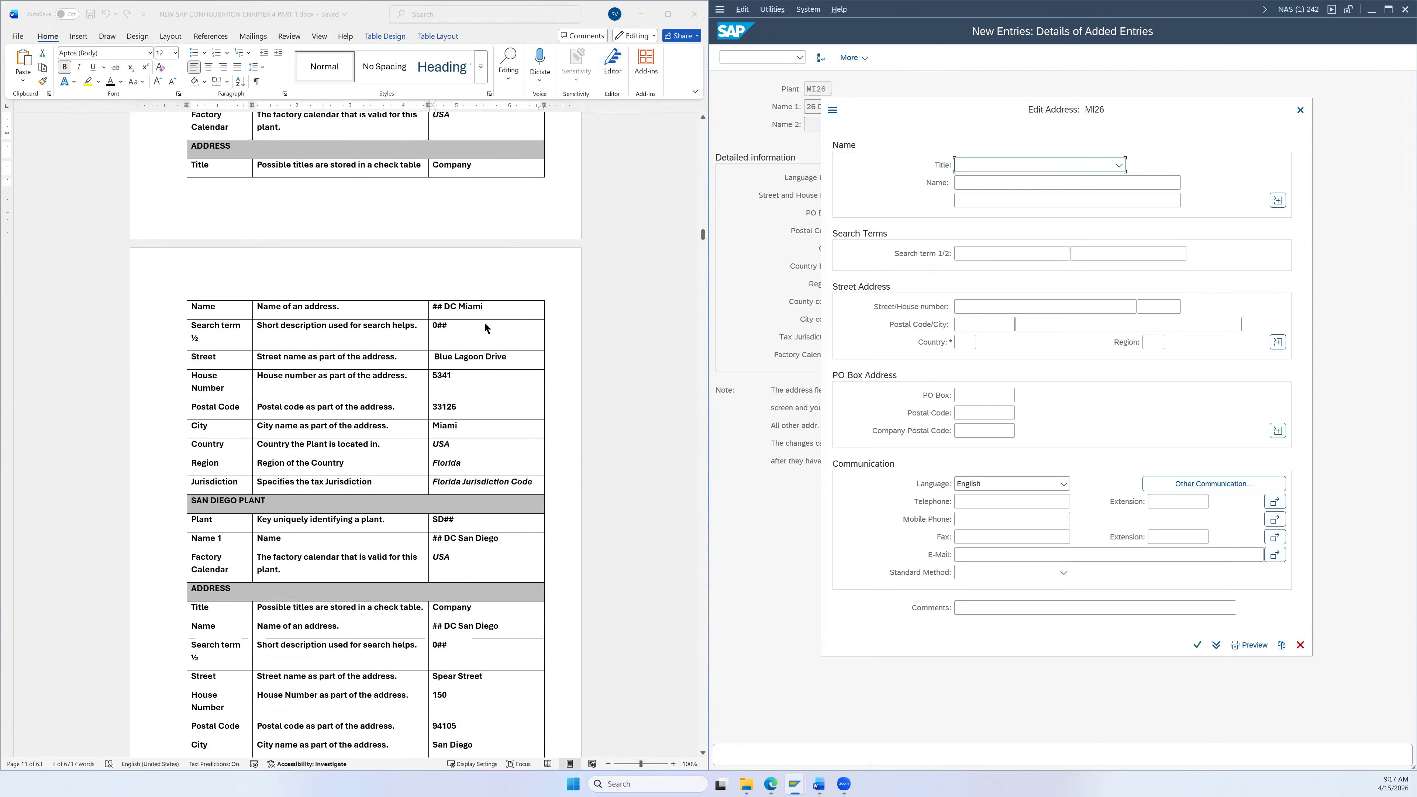
{"action": "left_click", "coordinate": [1016, 161]}
{"action": "left_click", "coordinate": [1002, 179]}
{"action": "left_click_drag", "start_coordinate": [483, 307], "coordinate": [443, 304]}
{"action": "key", "text": "ctrl+c"}
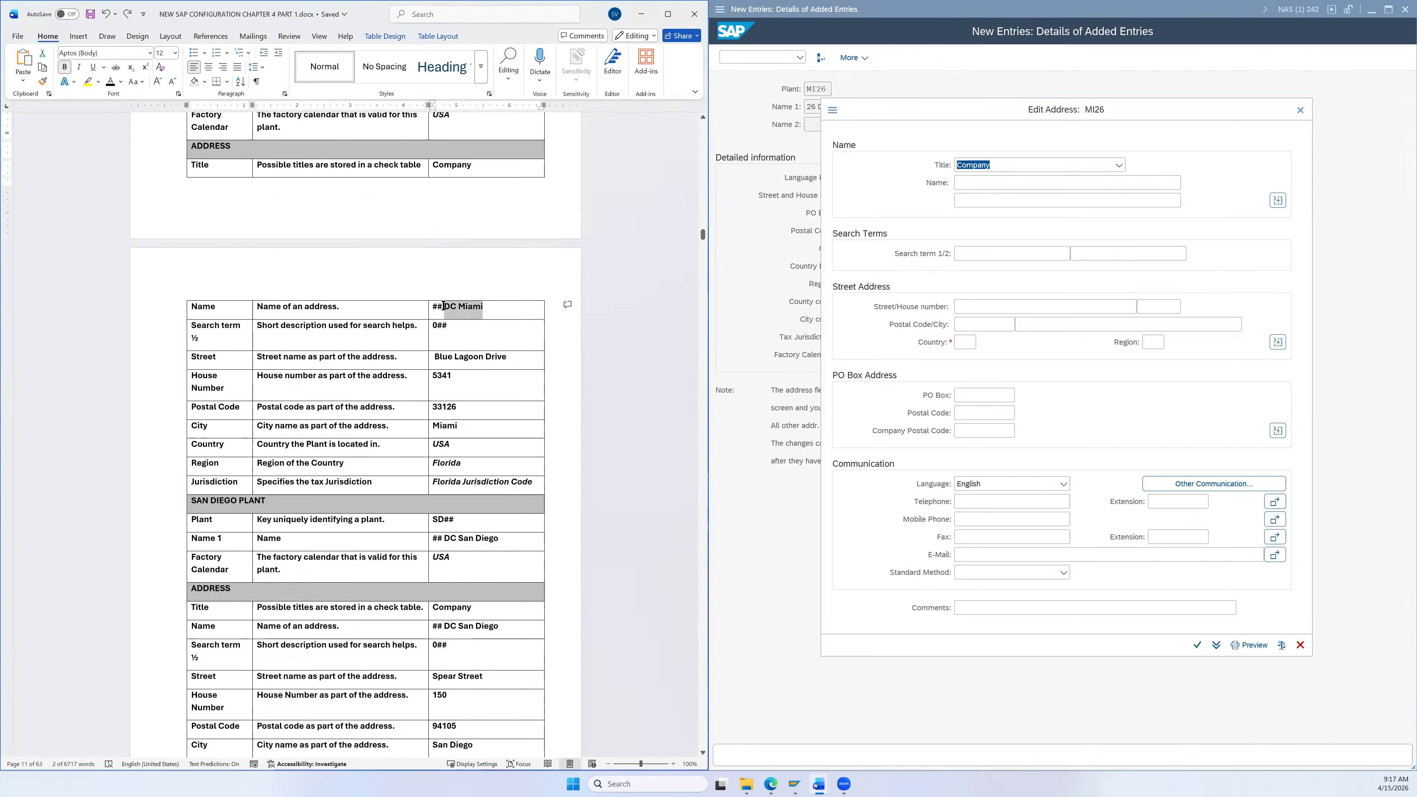
{"action": "left_click", "coordinate": [972, 180]}
{"action": "type", "text": "26"}
{"action": "key", "text": "ctrl+v"}
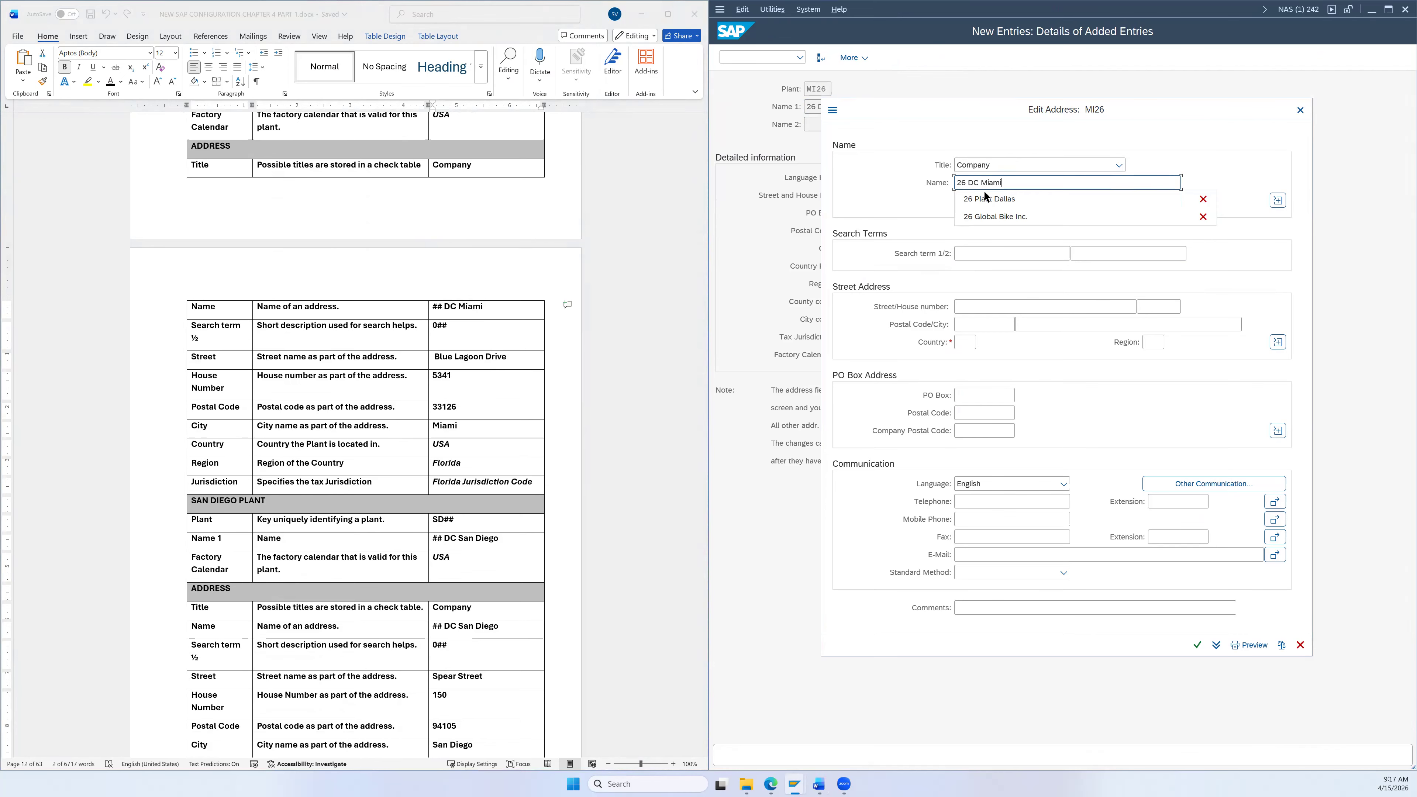
{"action": "scroll", "coordinate": [505, 334], "scroll_direction": "down", "scroll_amount": 2}
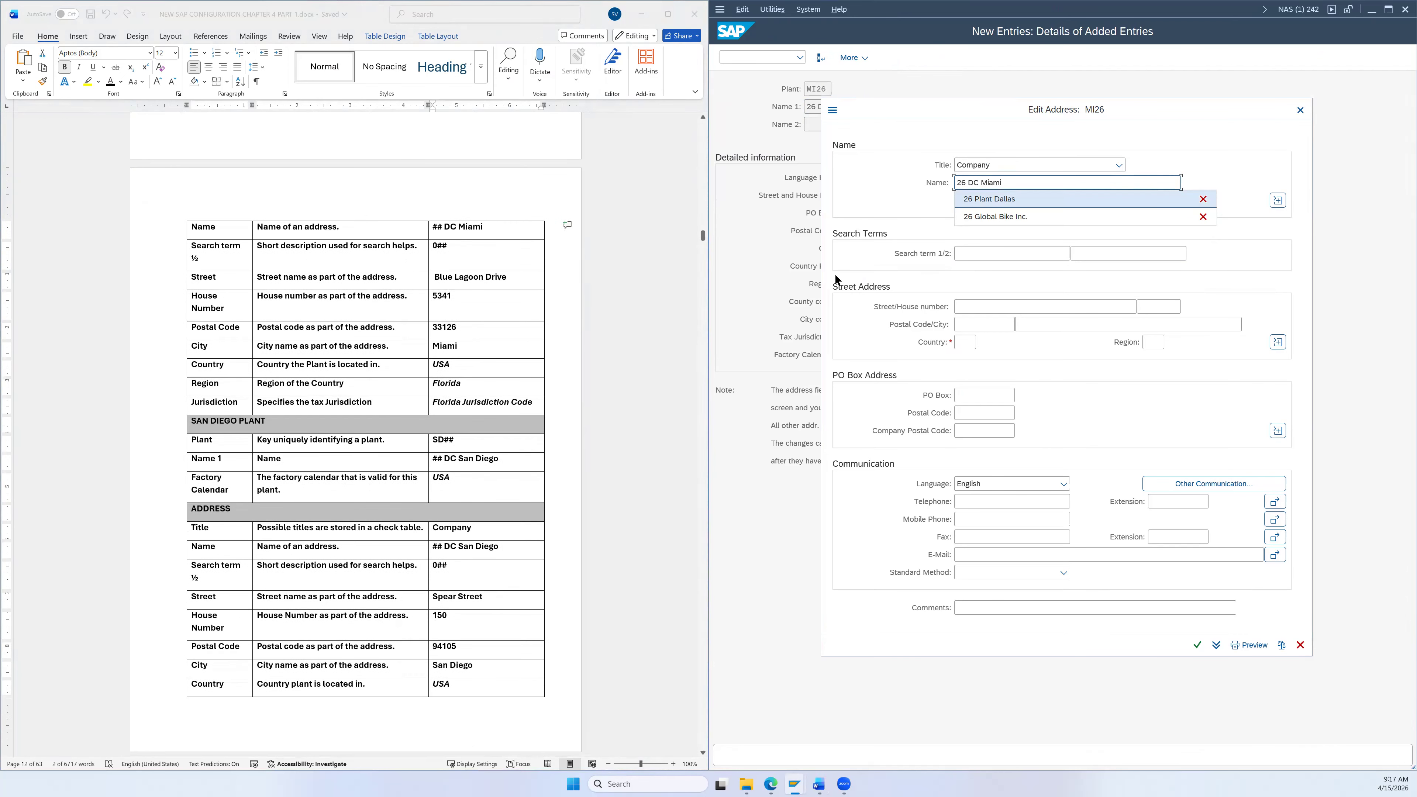
{"action": "left_click", "coordinate": [986, 255]}
{"action": "type", "text": "026"}
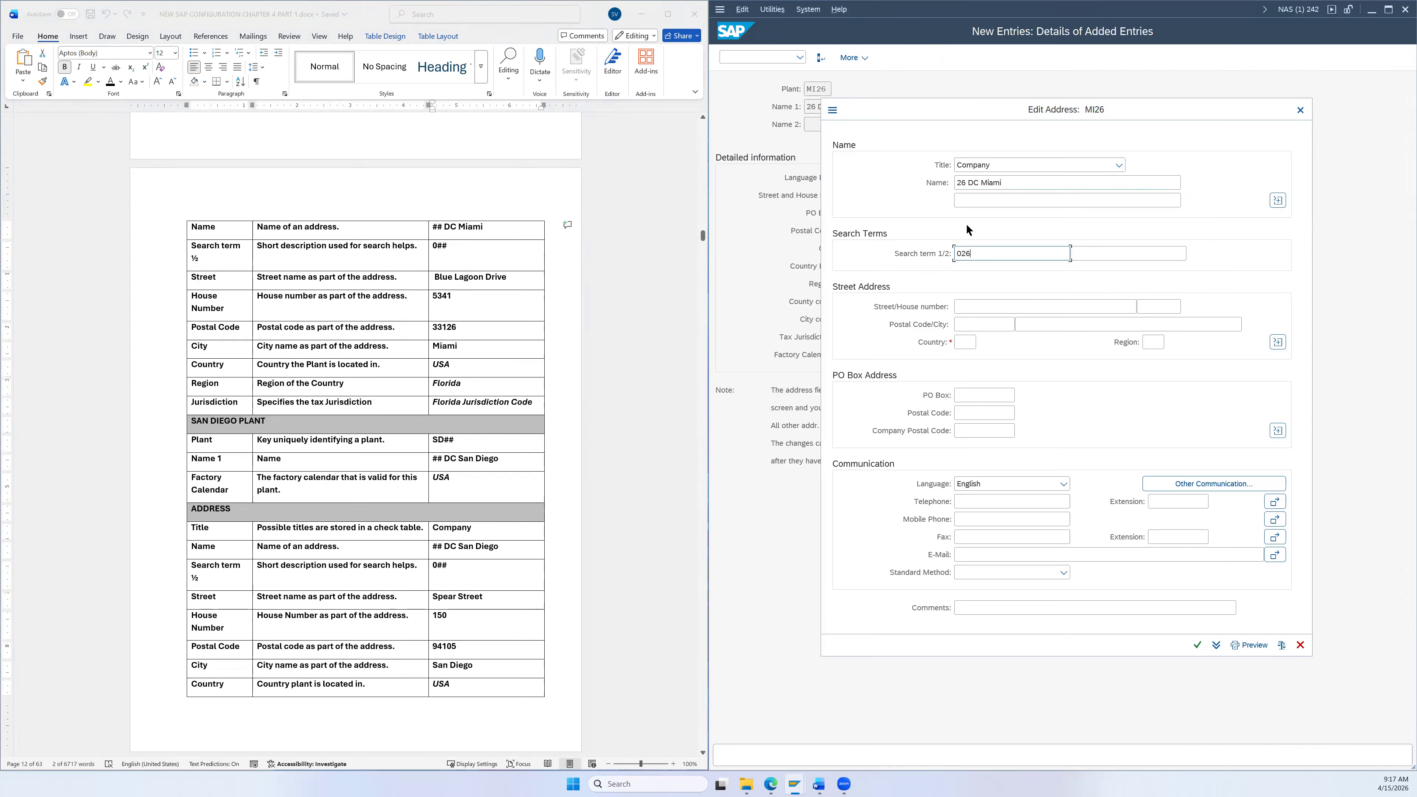
{"action": "left_click", "coordinate": [486, 275]}
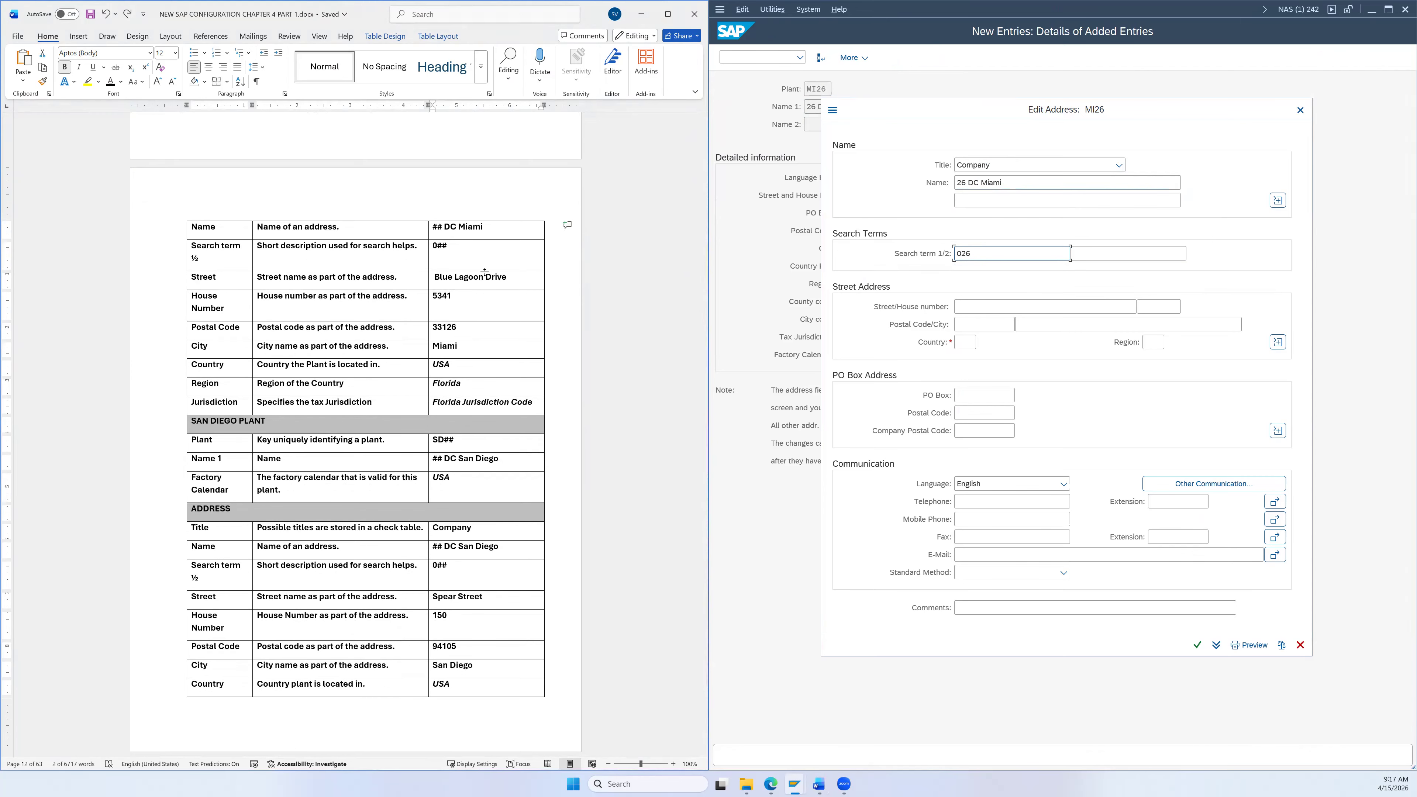
{"action": "mouse_move", "coordinate": [507, 278]}
{"action": "left_mouse_down"}
{"action": "mouse_move", "coordinate": [439, 277]}
{"action": "mouse_move", "coordinate": [507, 277]}
{"action": "left_mouse_up"}
{"action": "key", "text": "ctrl+c"}
{"action": "left_click", "coordinate": [454, 278]}
{"action": "left_click", "coordinate": [956, 309]}
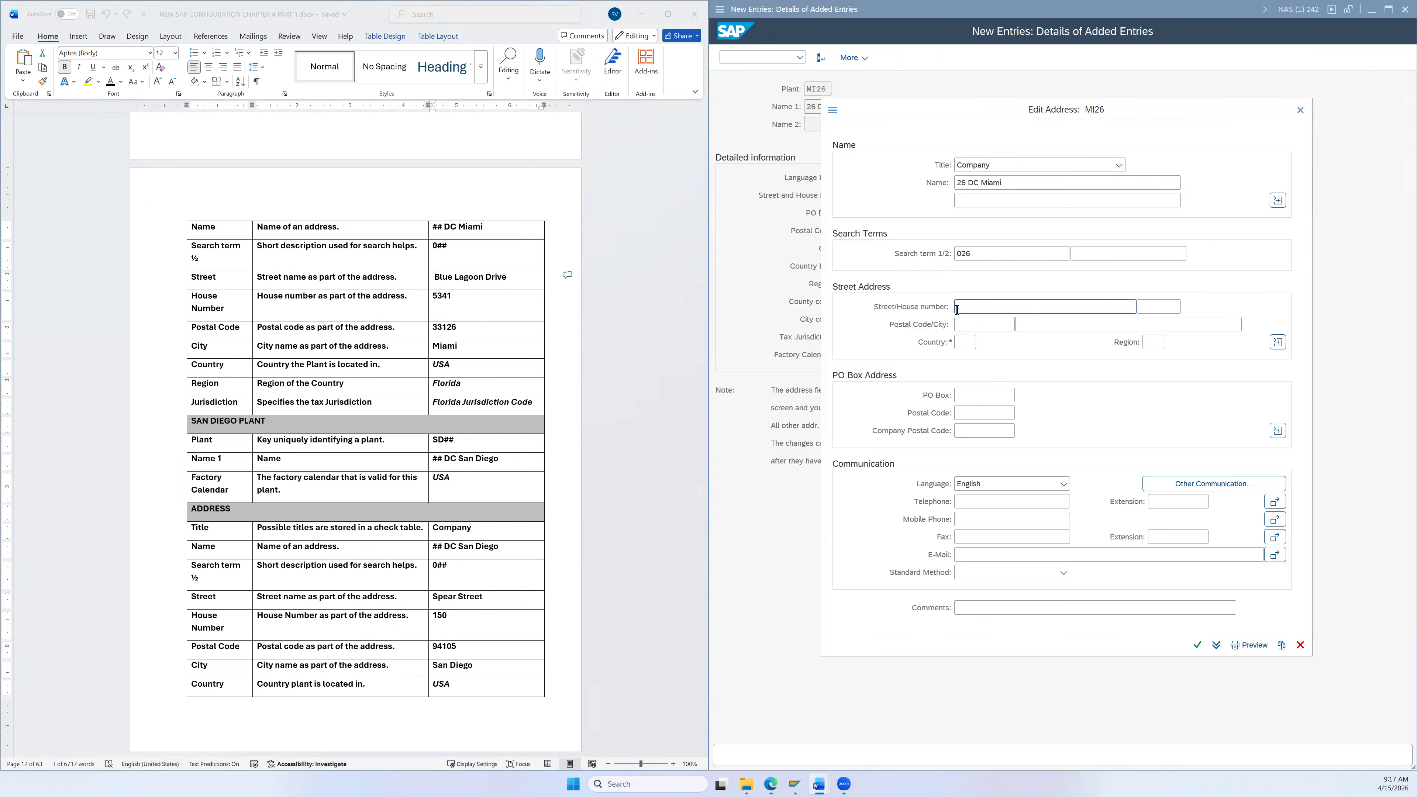
{"action": "key", "text": "ctrl+v"}
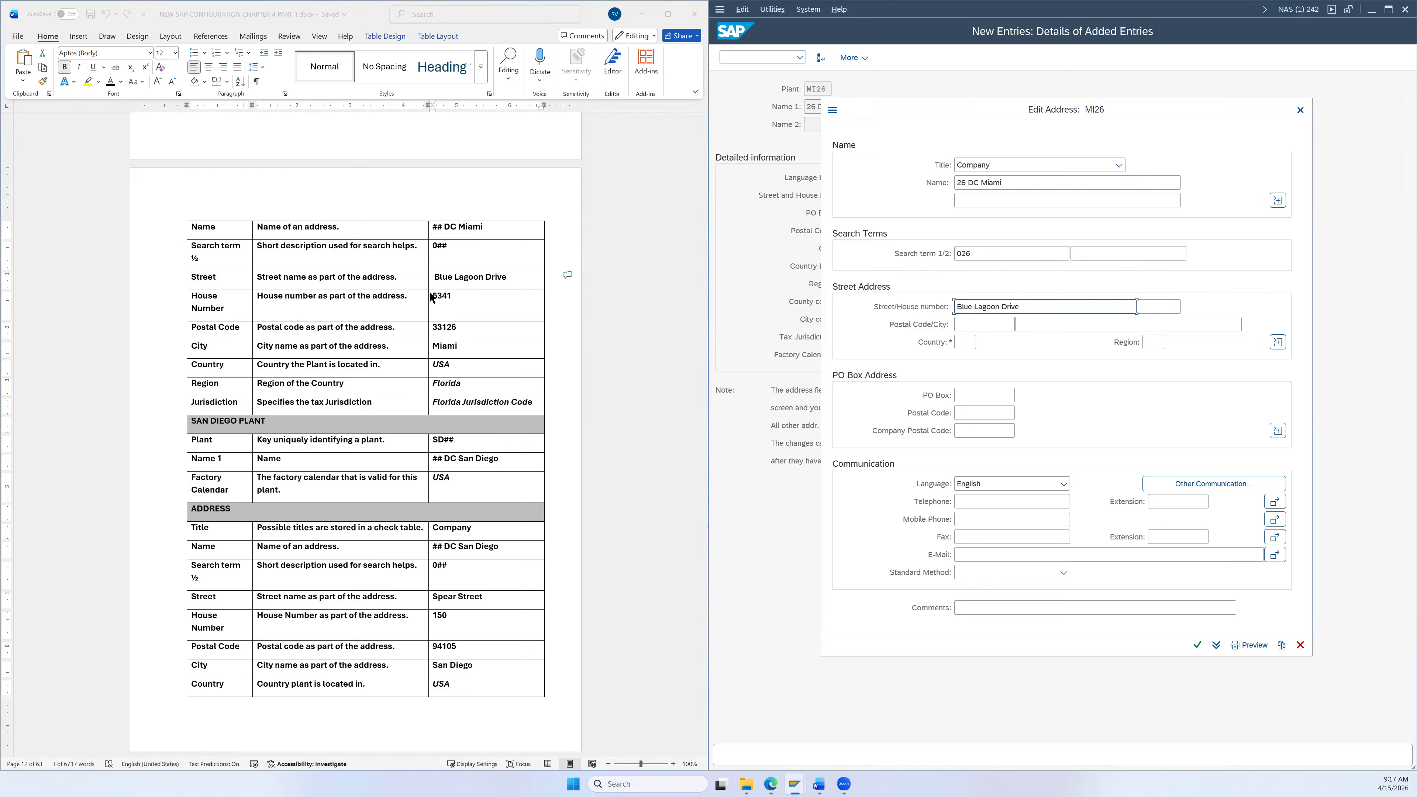
{"action": "left_click_drag", "start_coordinate": [433, 299], "coordinate": [447, 298]}
{"action": "key", "text": "ctrl+c"}
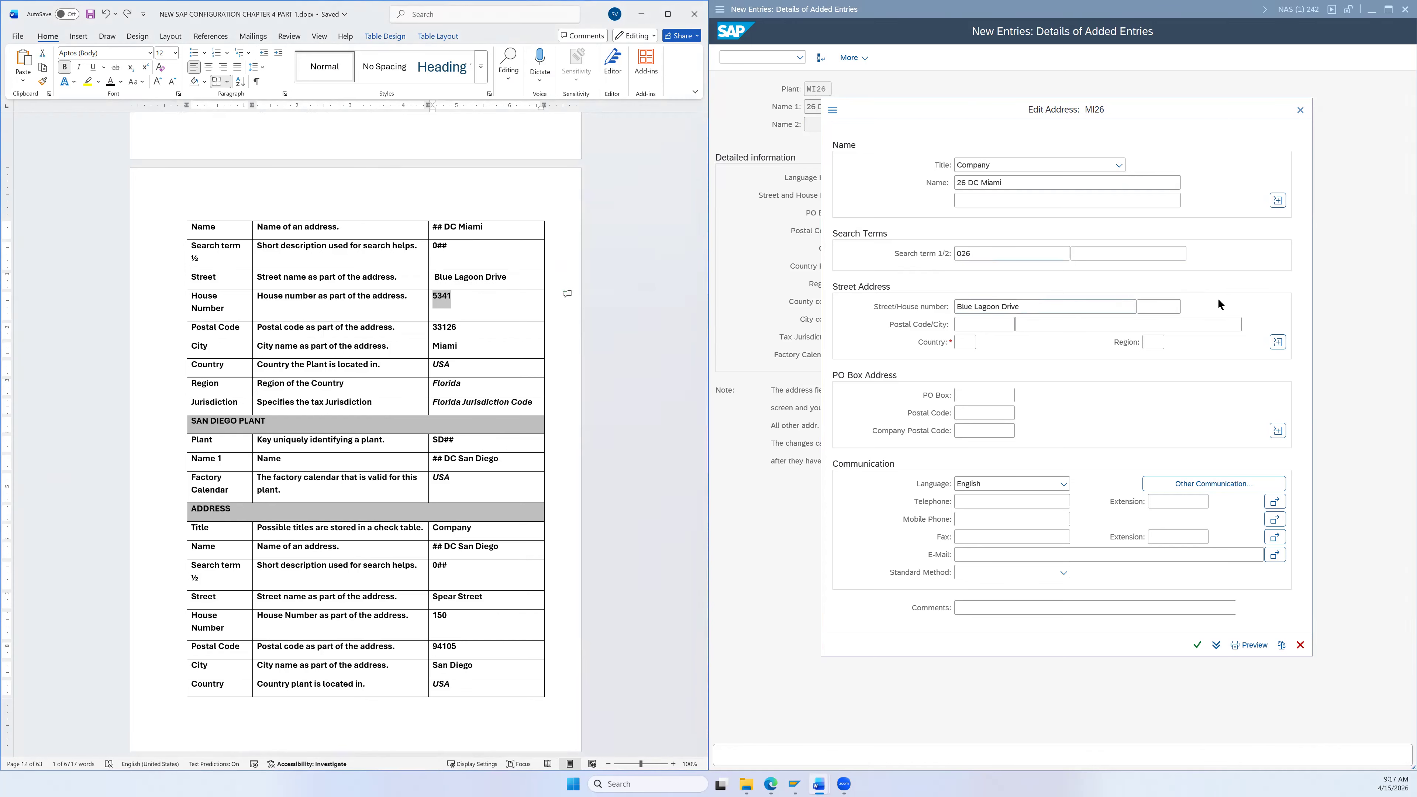
{"action": "left_click", "coordinate": [1144, 308]}
{"action": "key", "text": "ctrl+v"}
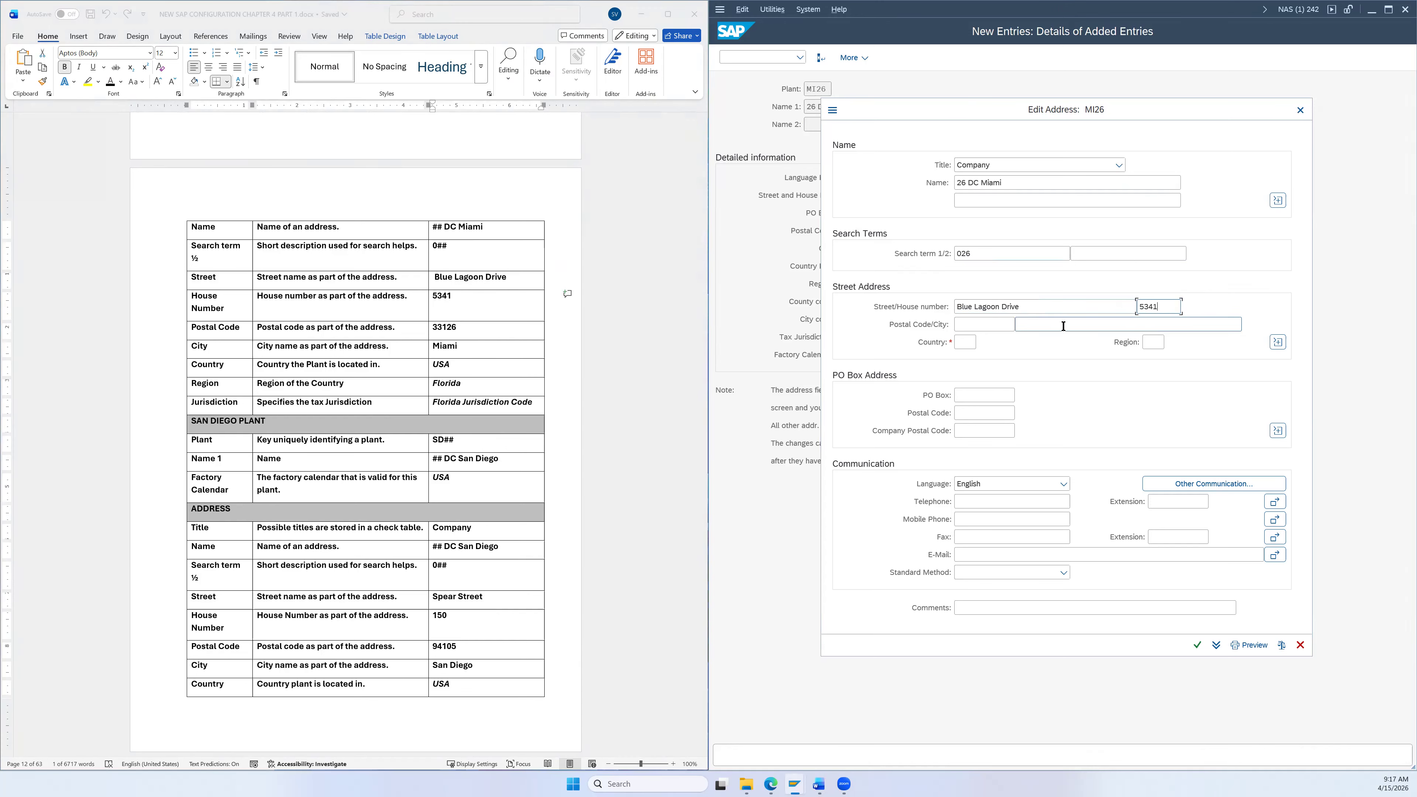
Step: Fill in postal code 33126 and city Miami from the specification document
{"action": "left_click", "coordinate": [440, 324]}
{"action": "triple_click", "coordinate": [441, 326]}
{"action": "left_click", "coordinate": [441, 326]}
{"action": "double_click", "coordinate": [443, 329]}
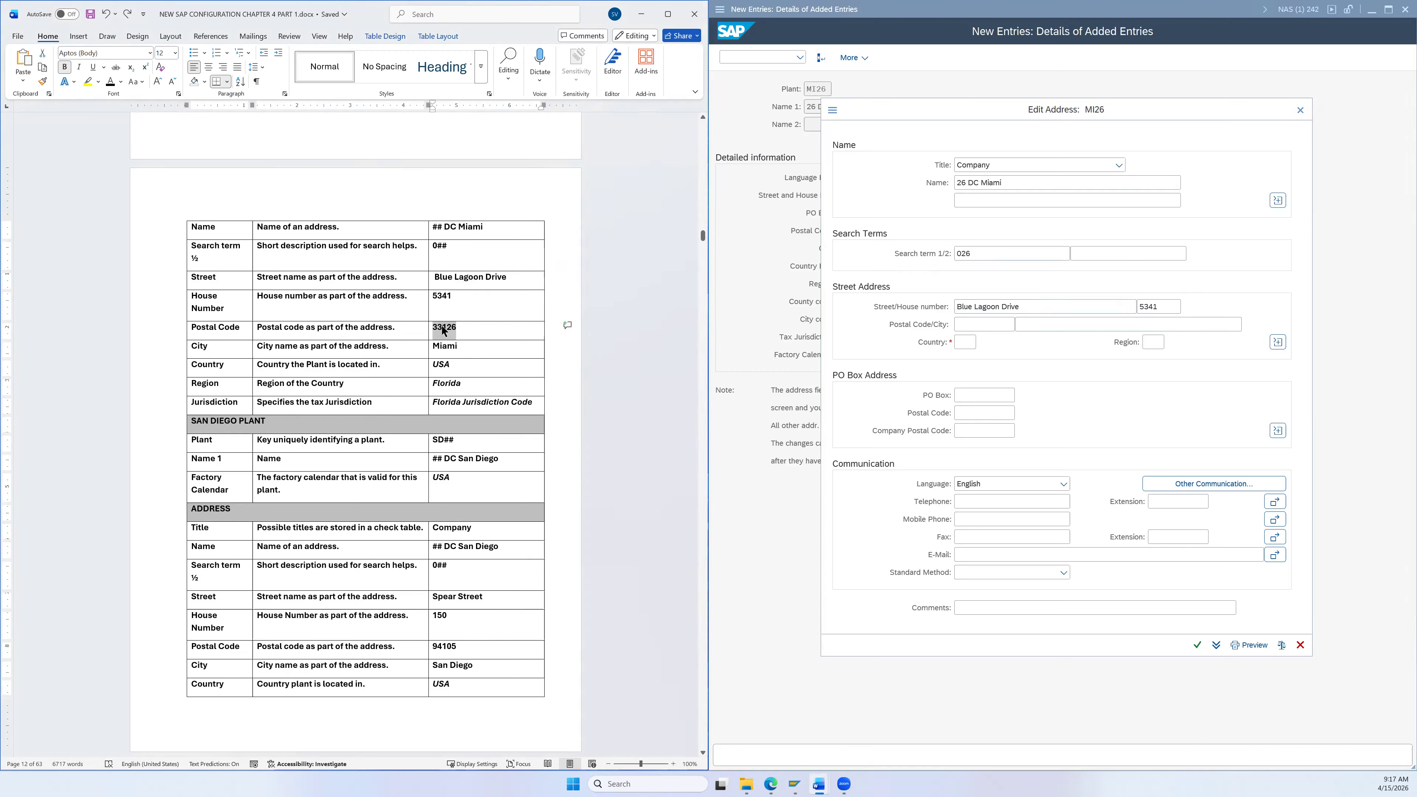
{"action": "left_click", "coordinate": [995, 327]}
{"action": "key", "text": "ctrl+v"}
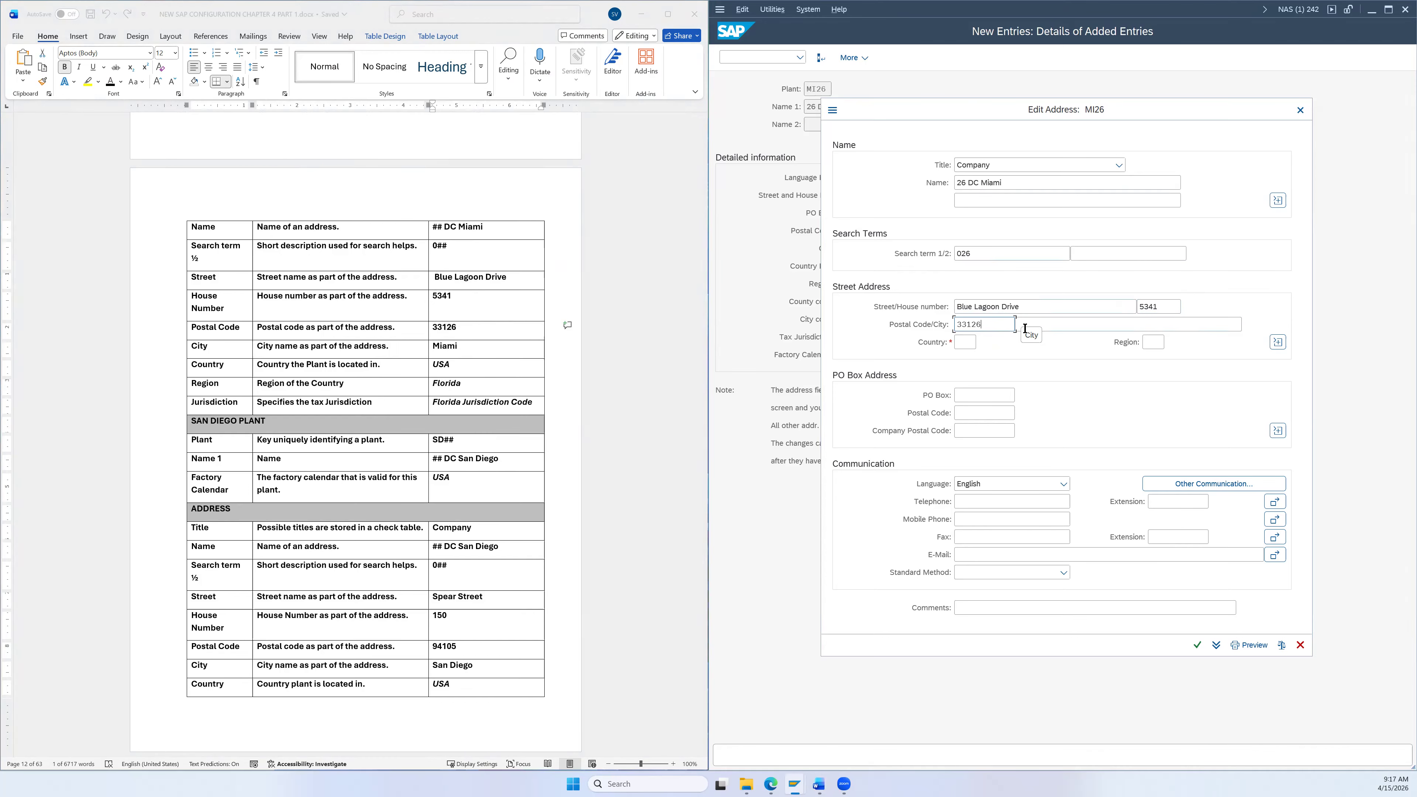
{"action": "left_click", "coordinate": [452, 345]}
{"action": "double_click", "coordinate": [452, 345]}
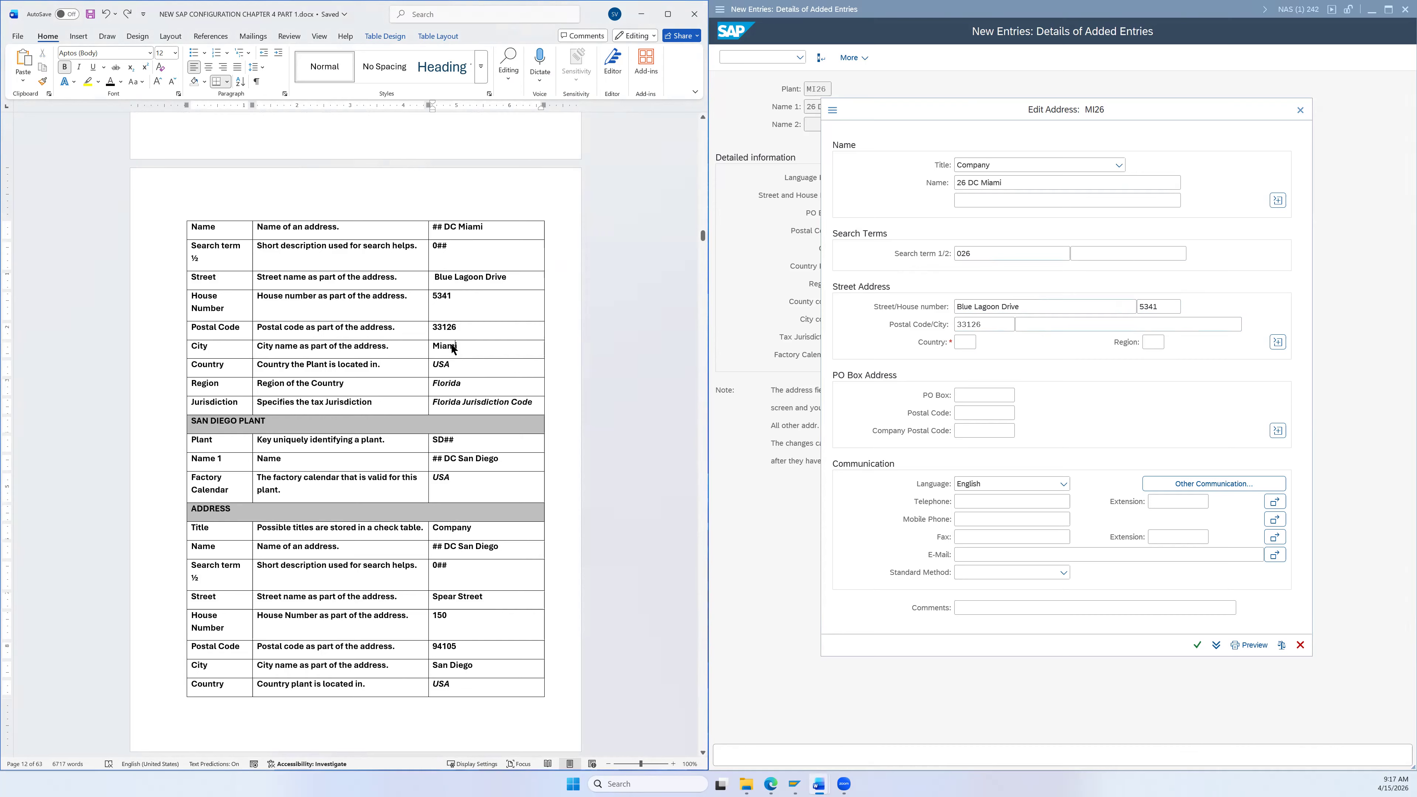
{"action": "key", "text": "ctrl+c"}
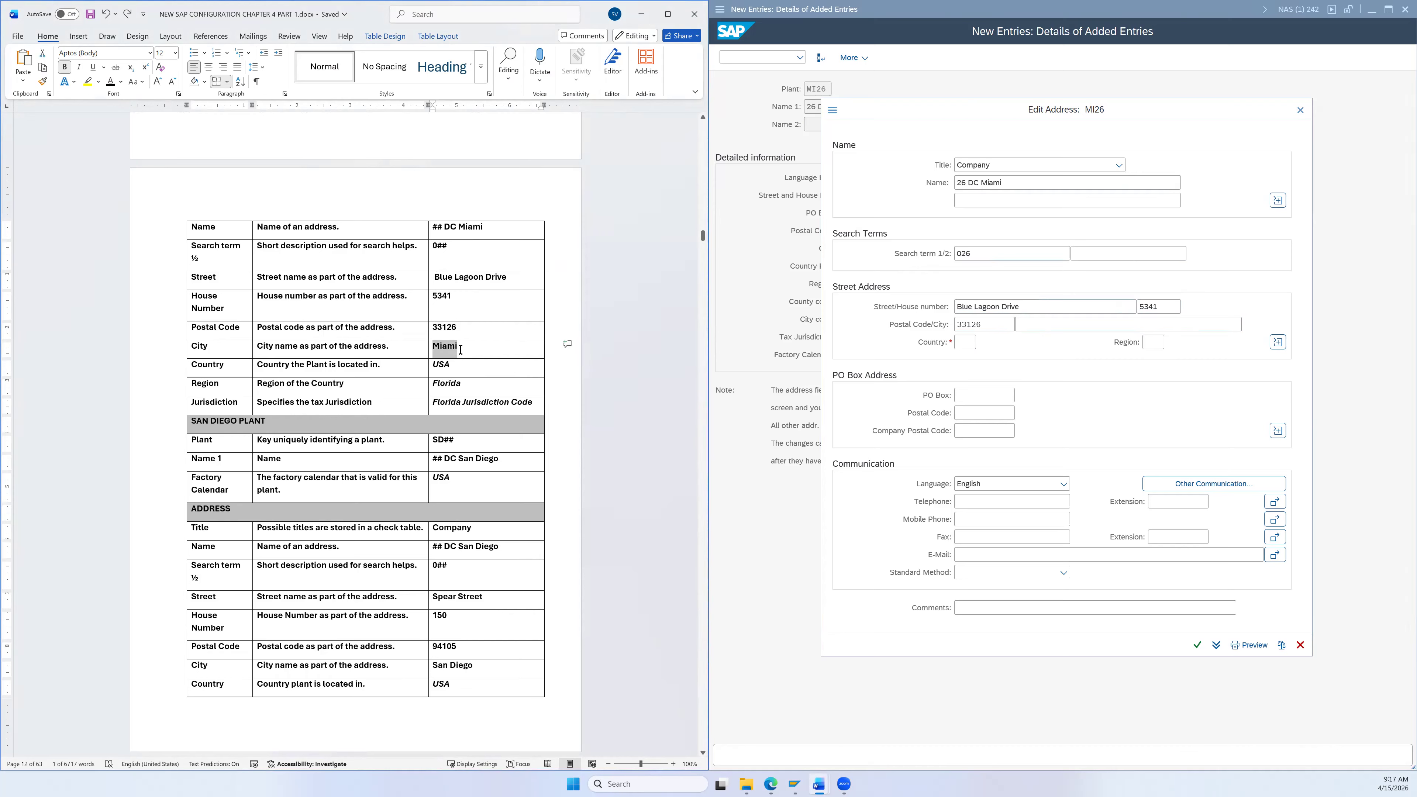
{"action": "left_click", "coordinate": [1028, 327]}
{"action": "key", "text": "ctrl+v"}
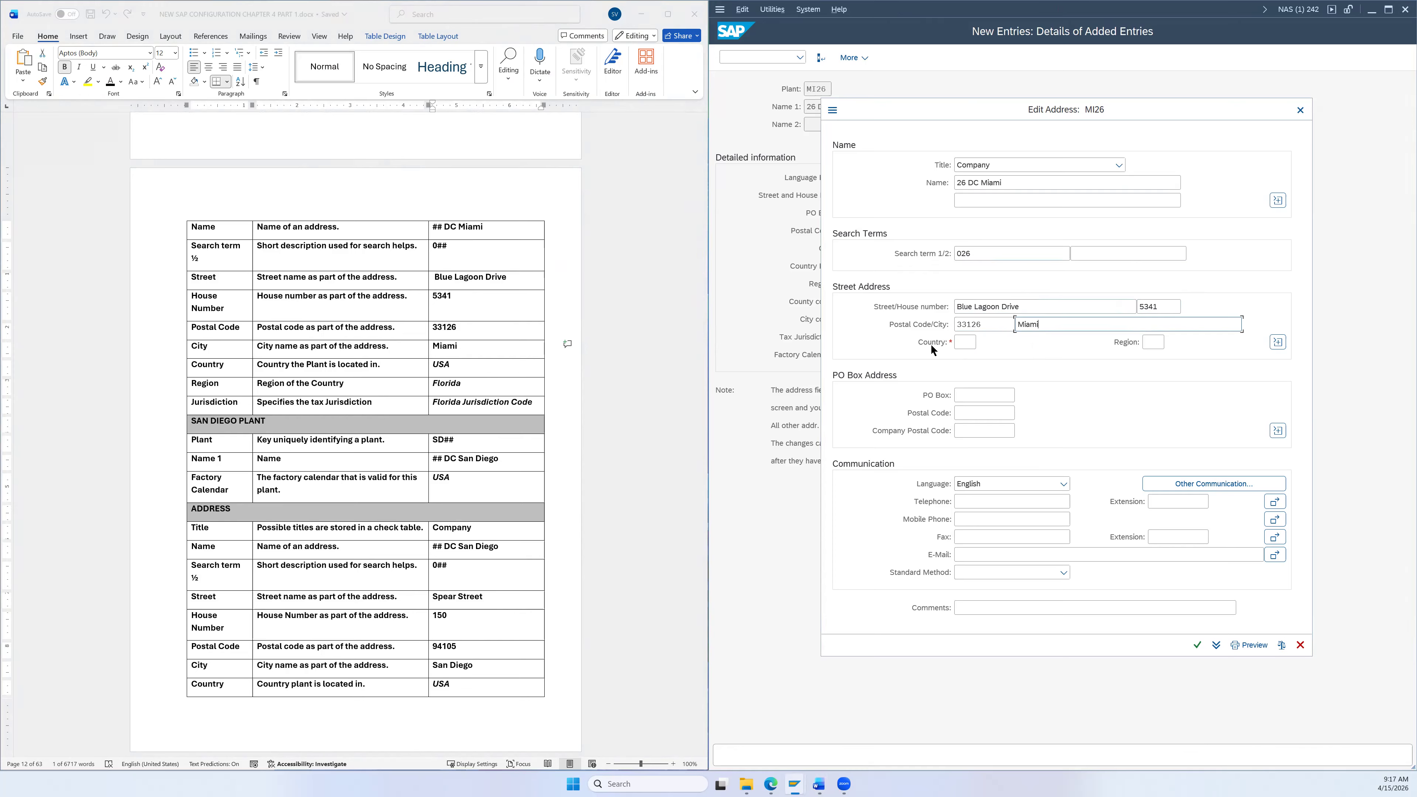
Step: Set the country to US and the region to FL (Florida)
{"action": "left_click", "coordinate": [962, 342]}
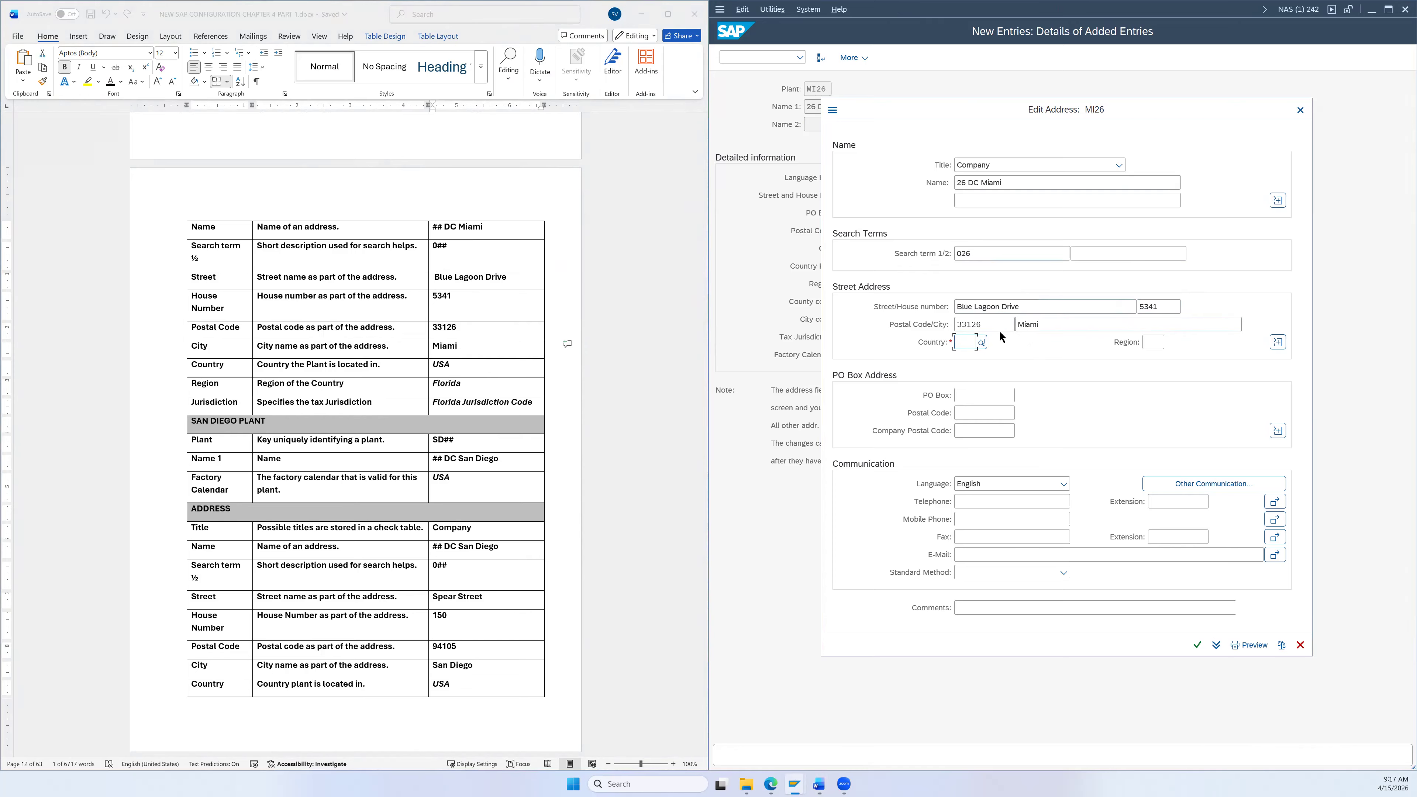
{"action": "type", "text": "US"}
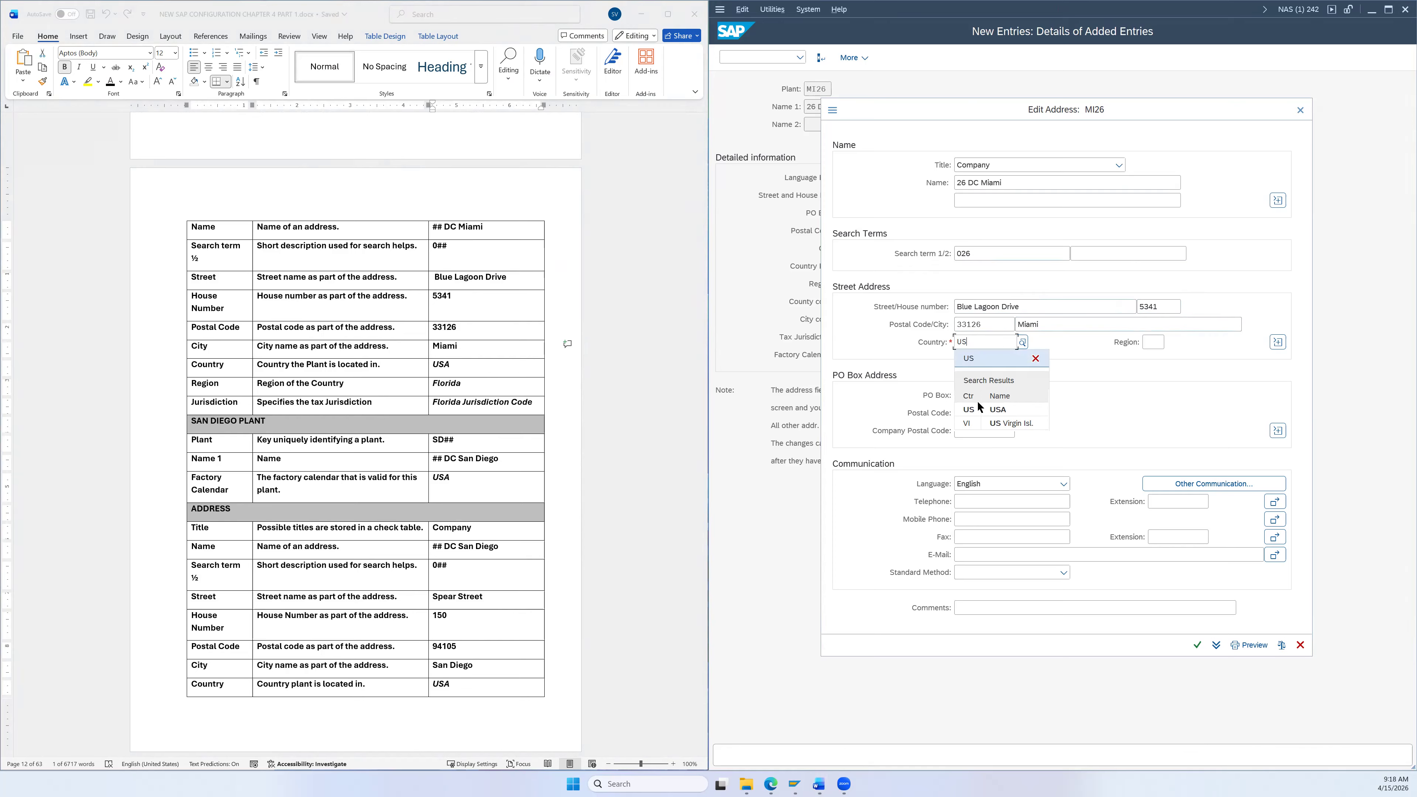
{"action": "left_click", "coordinate": [975, 409]}
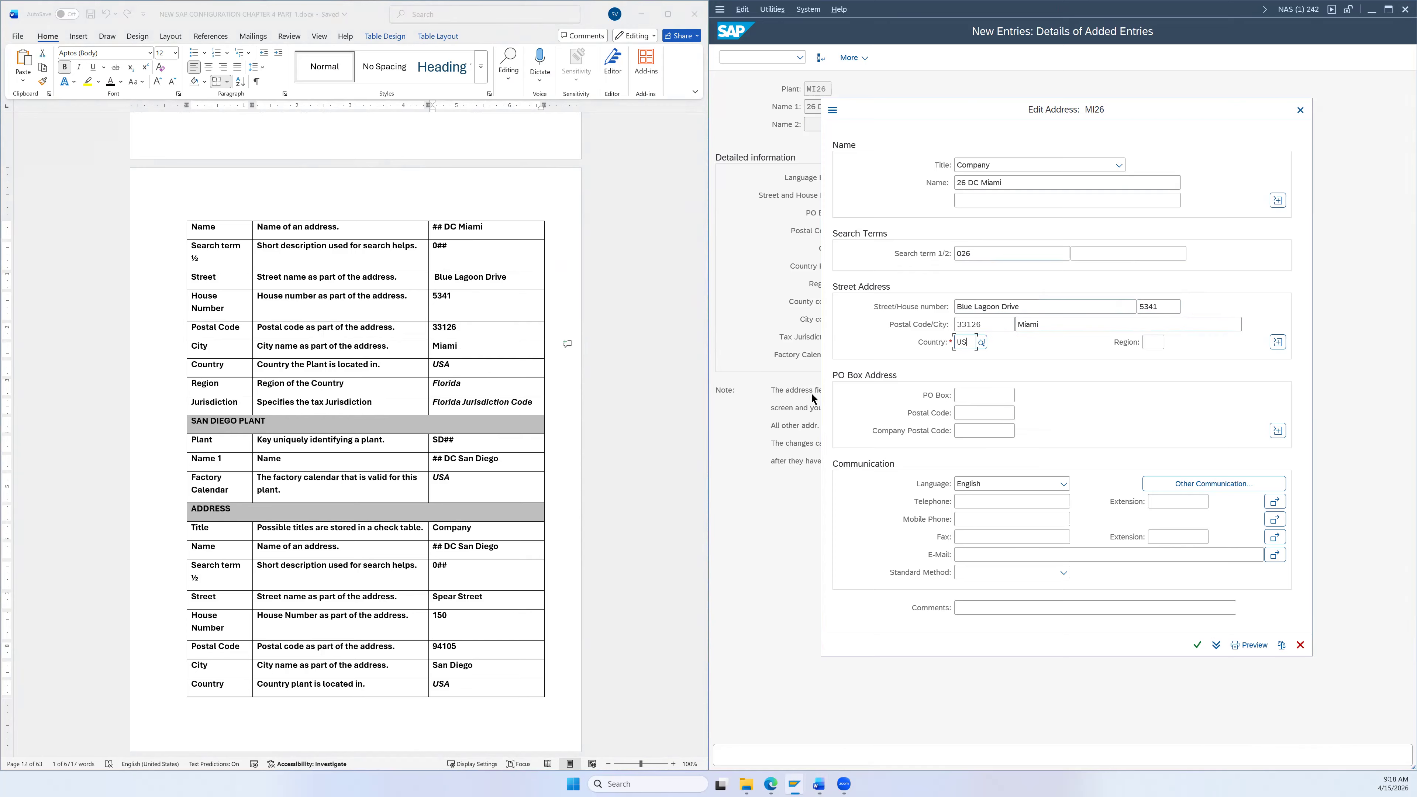
{"action": "left_click", "coordinate": [1167, 341]}
{"action": "type", "text": "FL"}
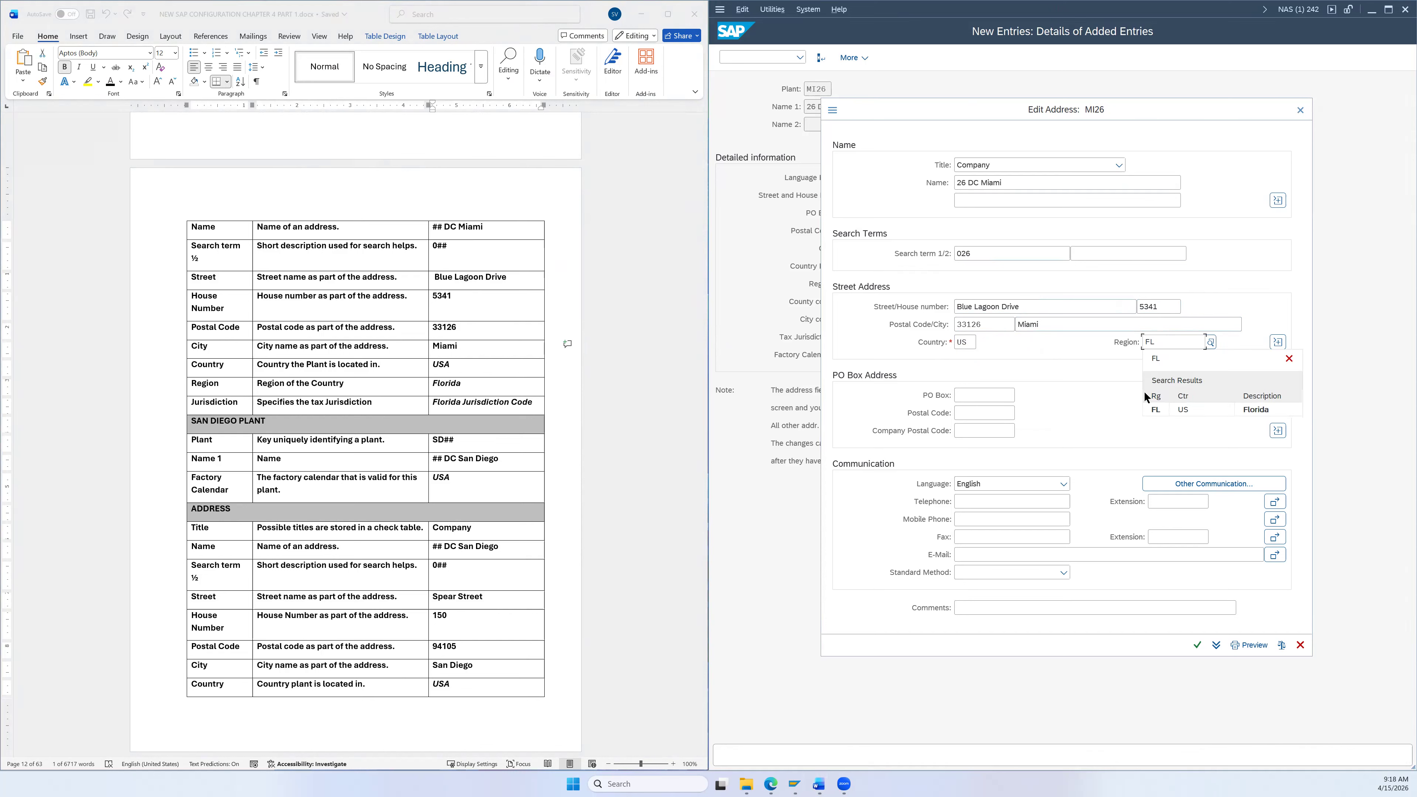
{"action": "left_click", "coordinate": [1154, 411]}
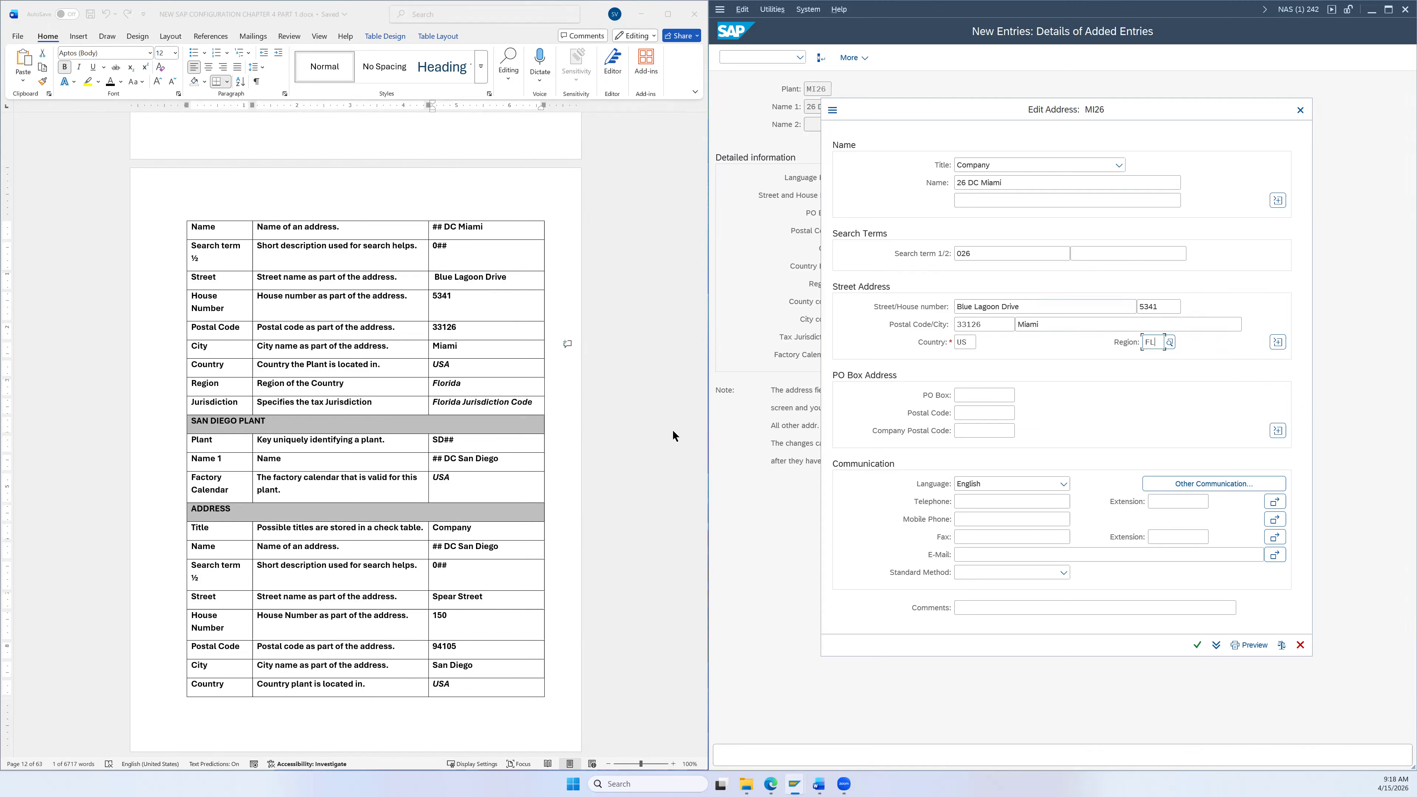
Step: Look up and fill tax jurisdiction FL0000000, then copy the address to the plant details
{"action": "left_click", "coordinate": [1279, 342]}
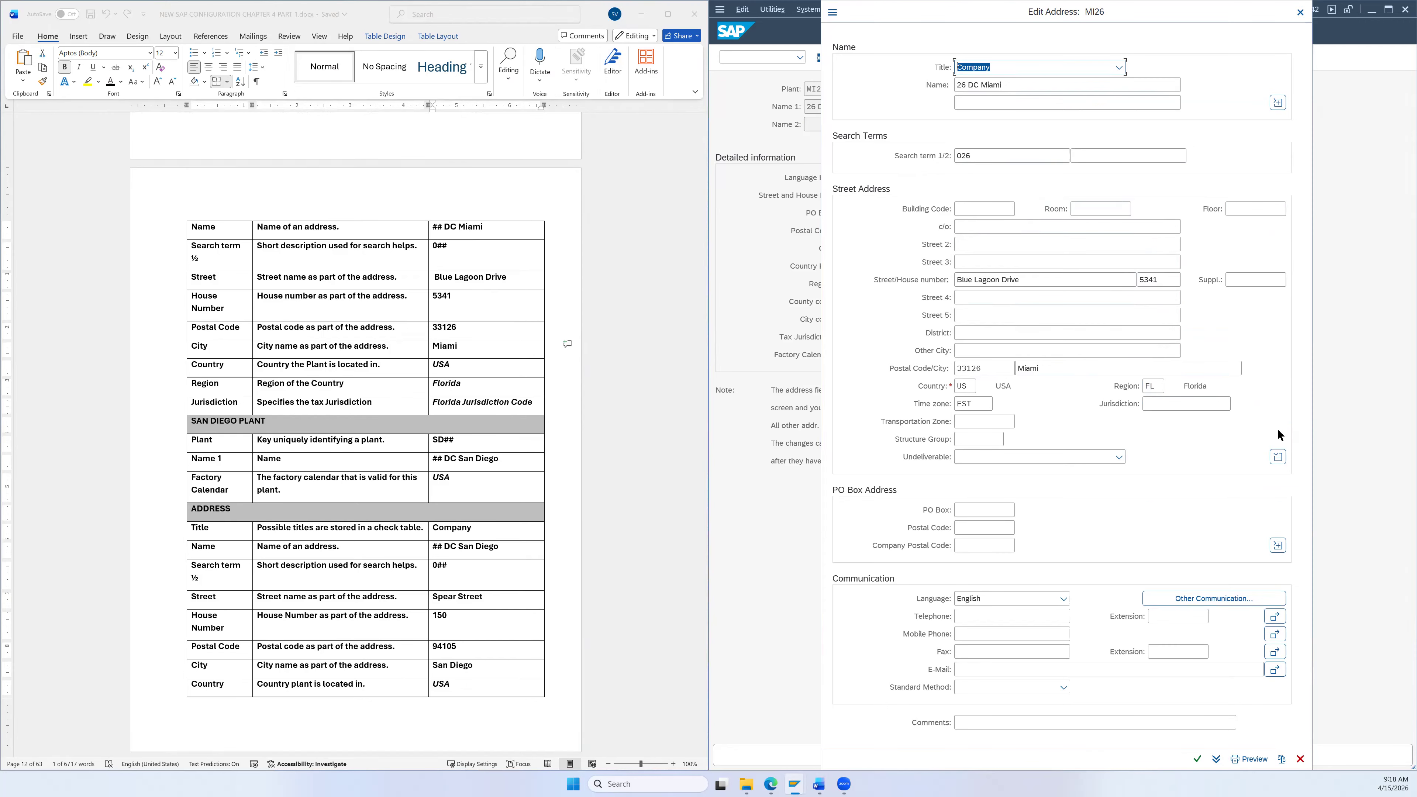
{"action": "left_click", "coordinate": [1163, 406]}
{"action": "left_click", "coordinate": [1235, 404]}
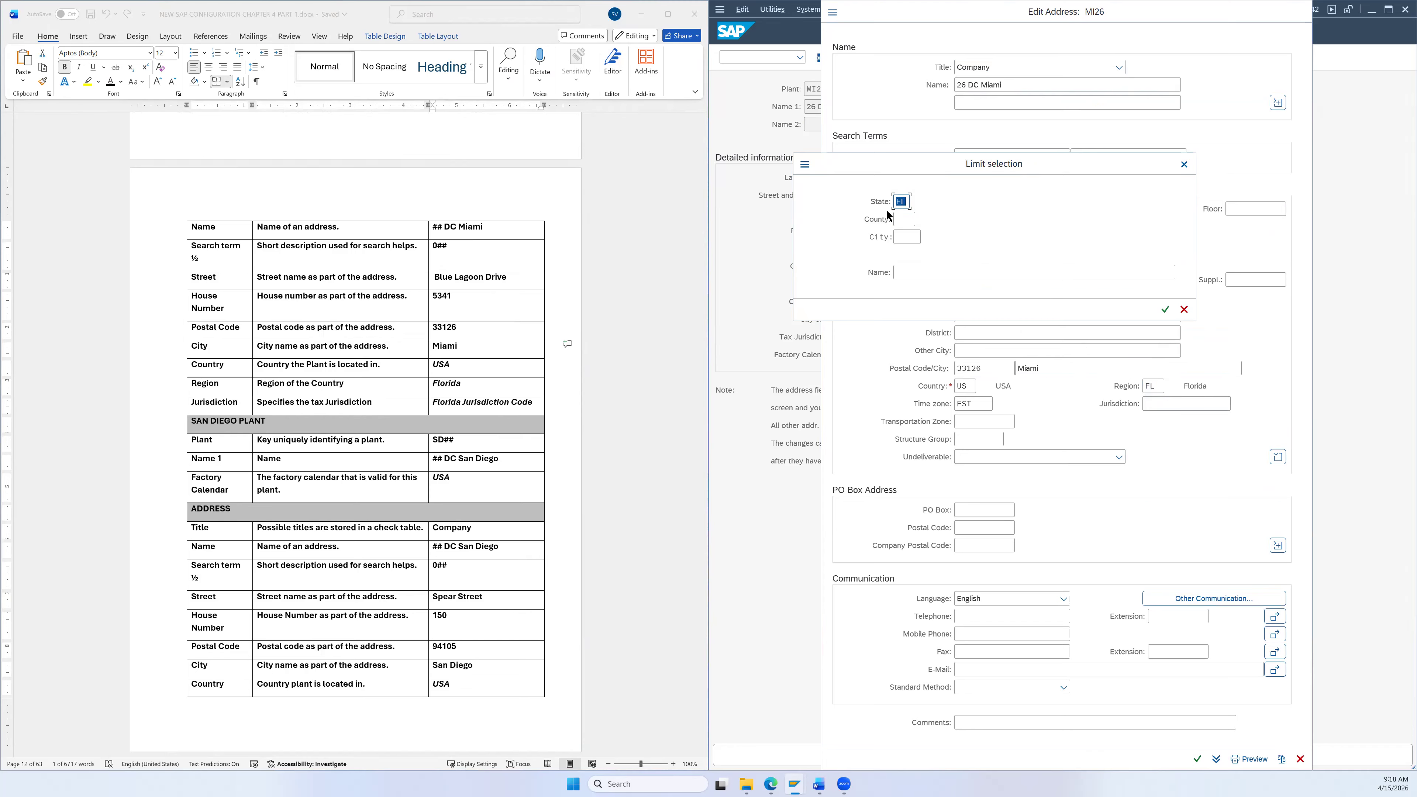
{"action": "left_click", "coordinate": [1165, 310]}
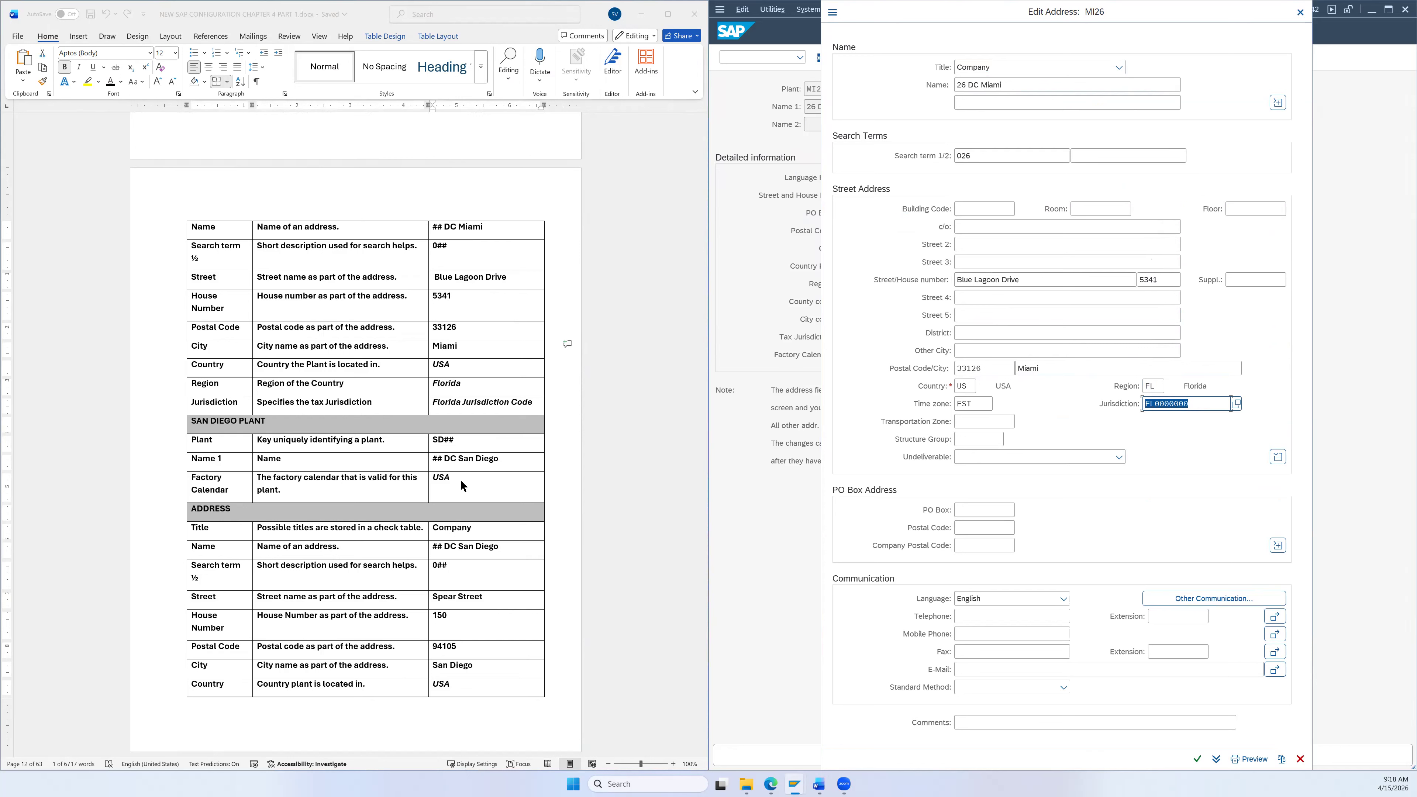
{"action": "left_click", "coordinate": [1198, 760]}
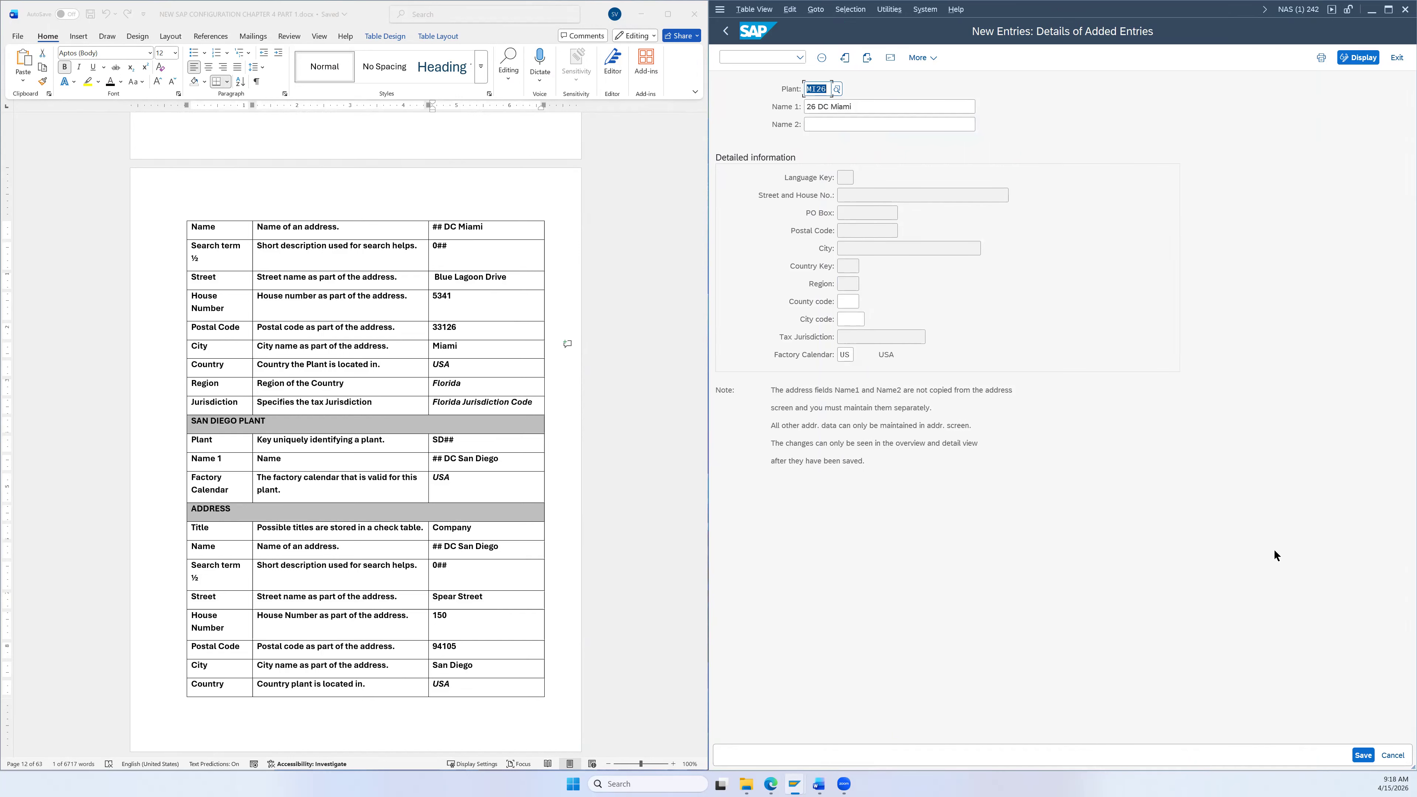
Step: Save plant MI26 '26 DC Miami', confirm the address popup, and return to the Plants overview
{"action": "left_click", "coordinate": [1361, 757]}
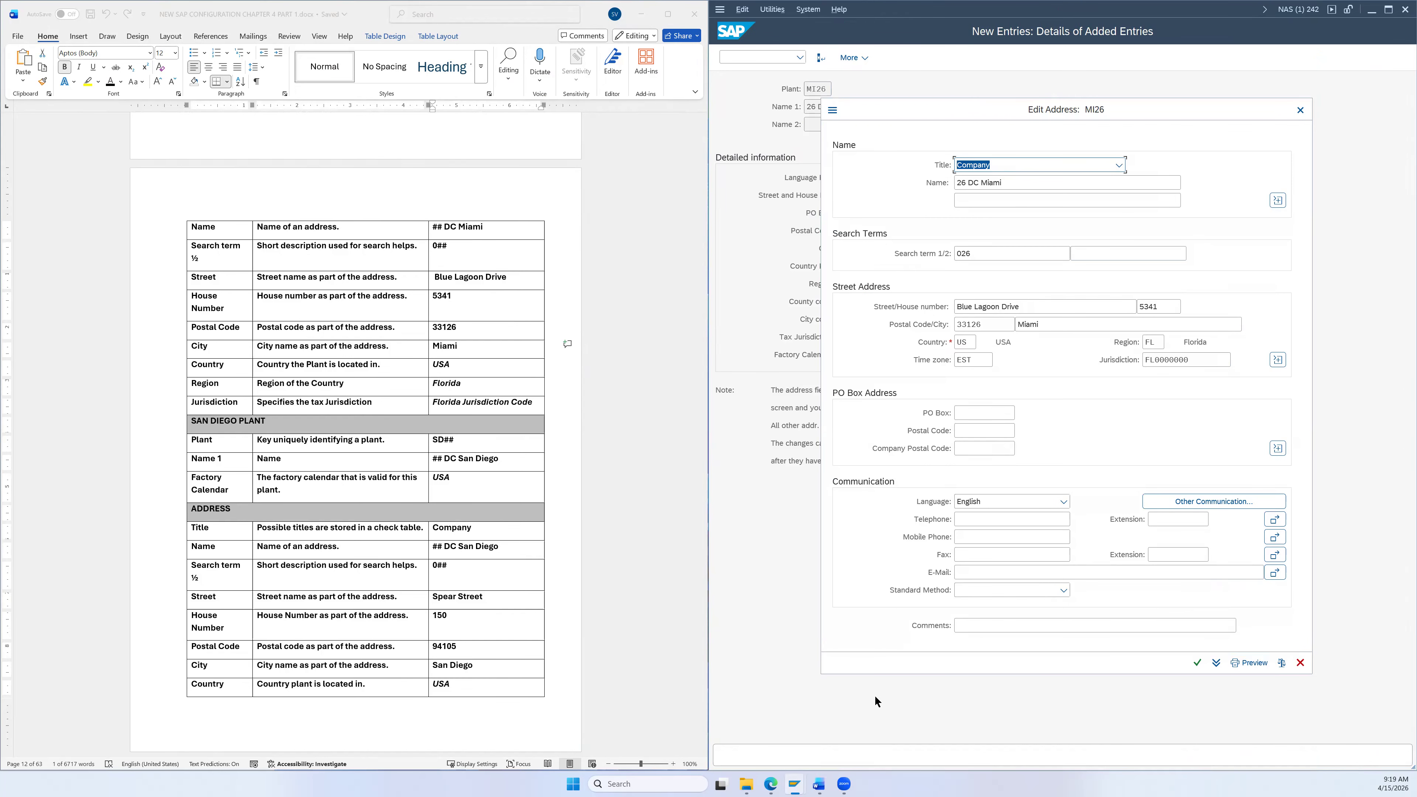
{"action": "left_click", "coordinate": [1197, 663]}
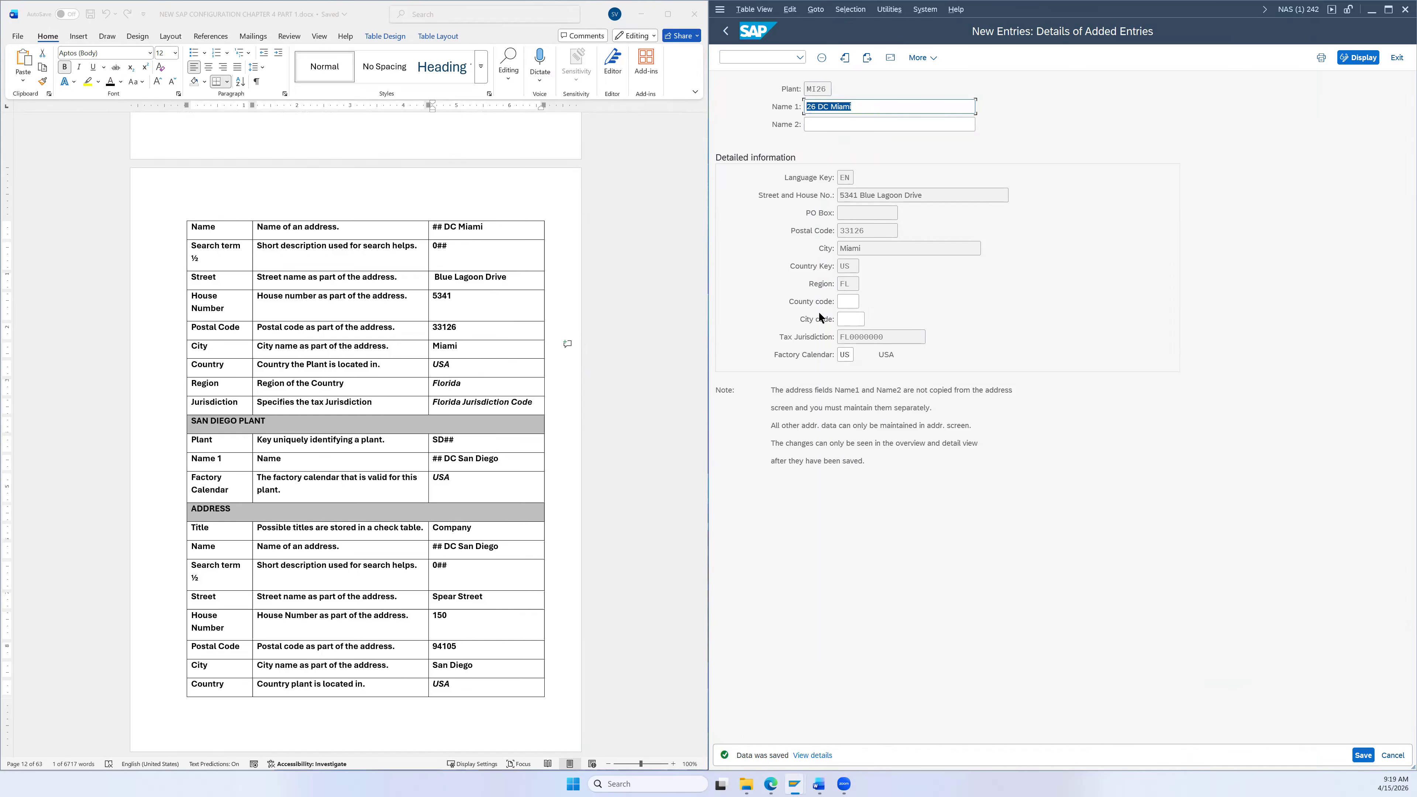
{"action": "left_click", "coordinate": [725, 33]}
{"action": "scroll", "coordinate": [608, 417], "scroll_direction": "down", "scroll_amount": 3}
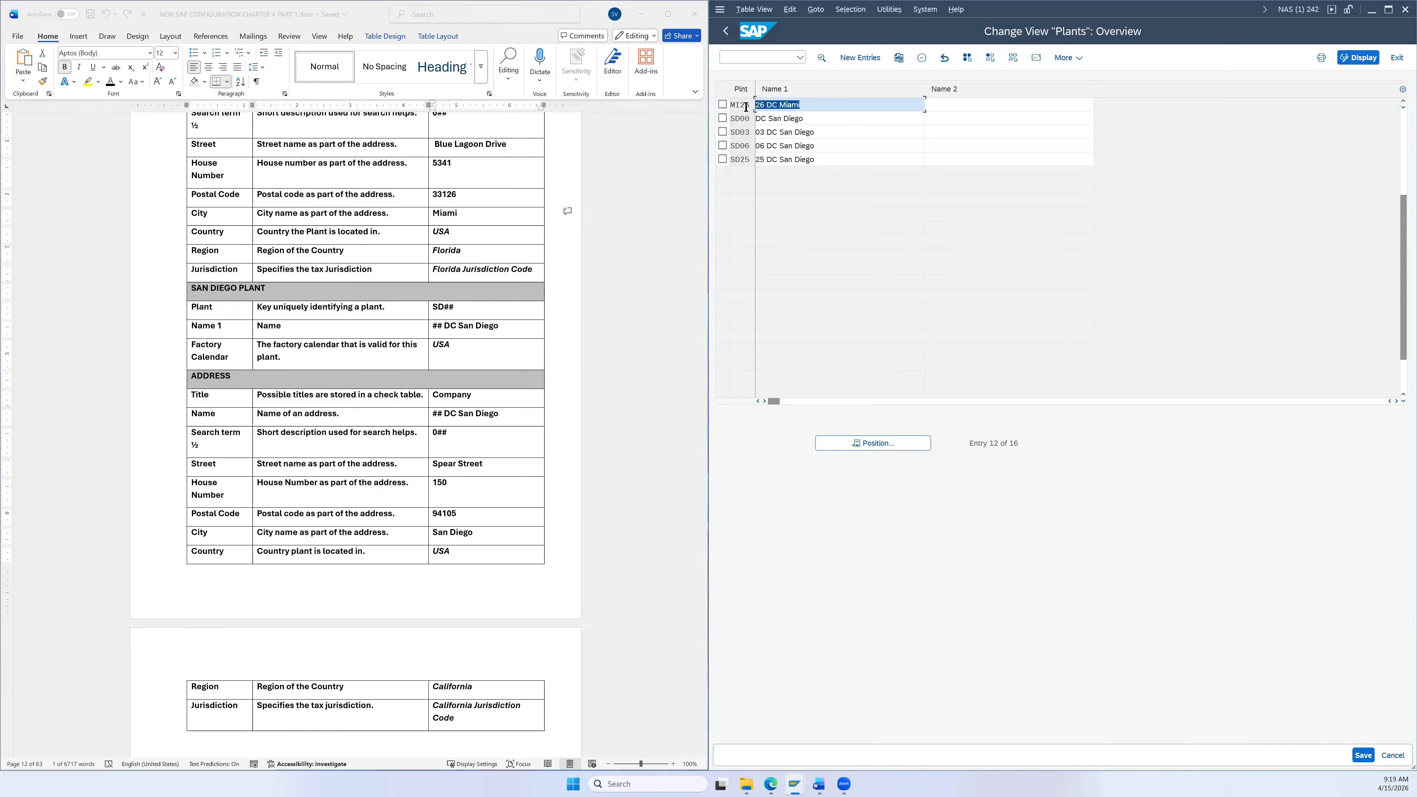
Step: Create a new plant entry SD26 with Name 1 '26 DC San Diego'
{"action": "scroll", "coordinate": [632, 220], "scroll_direction": "down", "scroll_amount": 3}
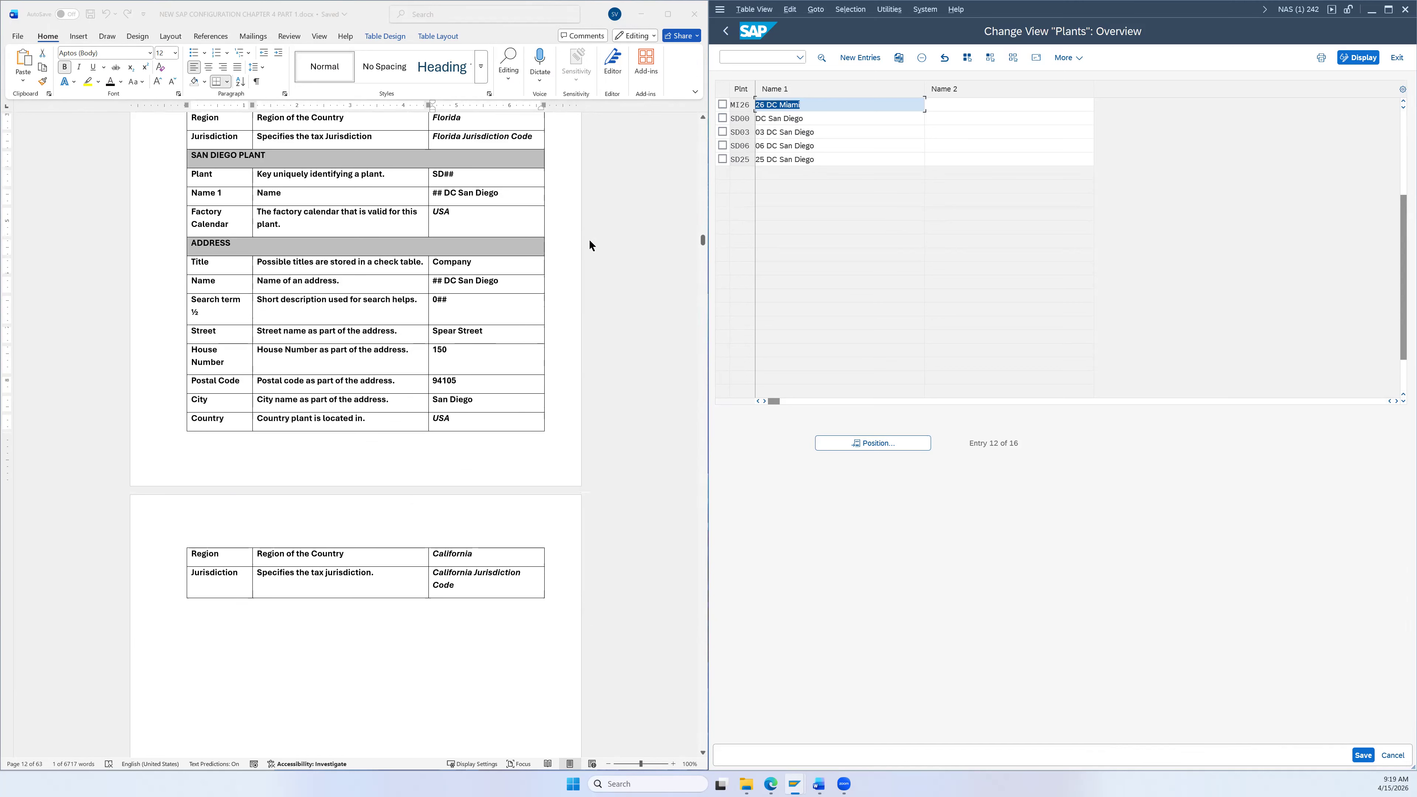
{"action": "left_click", "coordinate": [856, 60]}
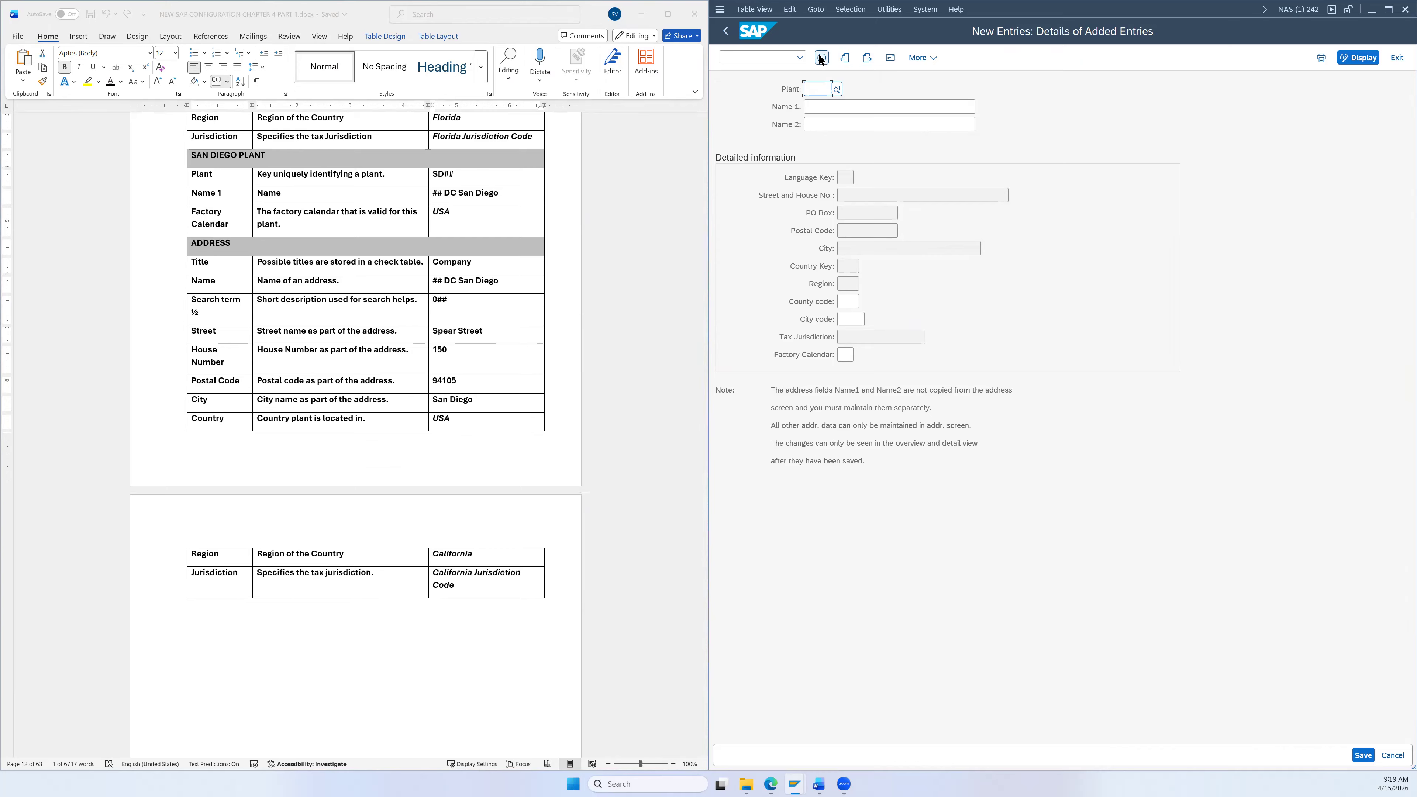
{"action": "type", "text": "SD26"}
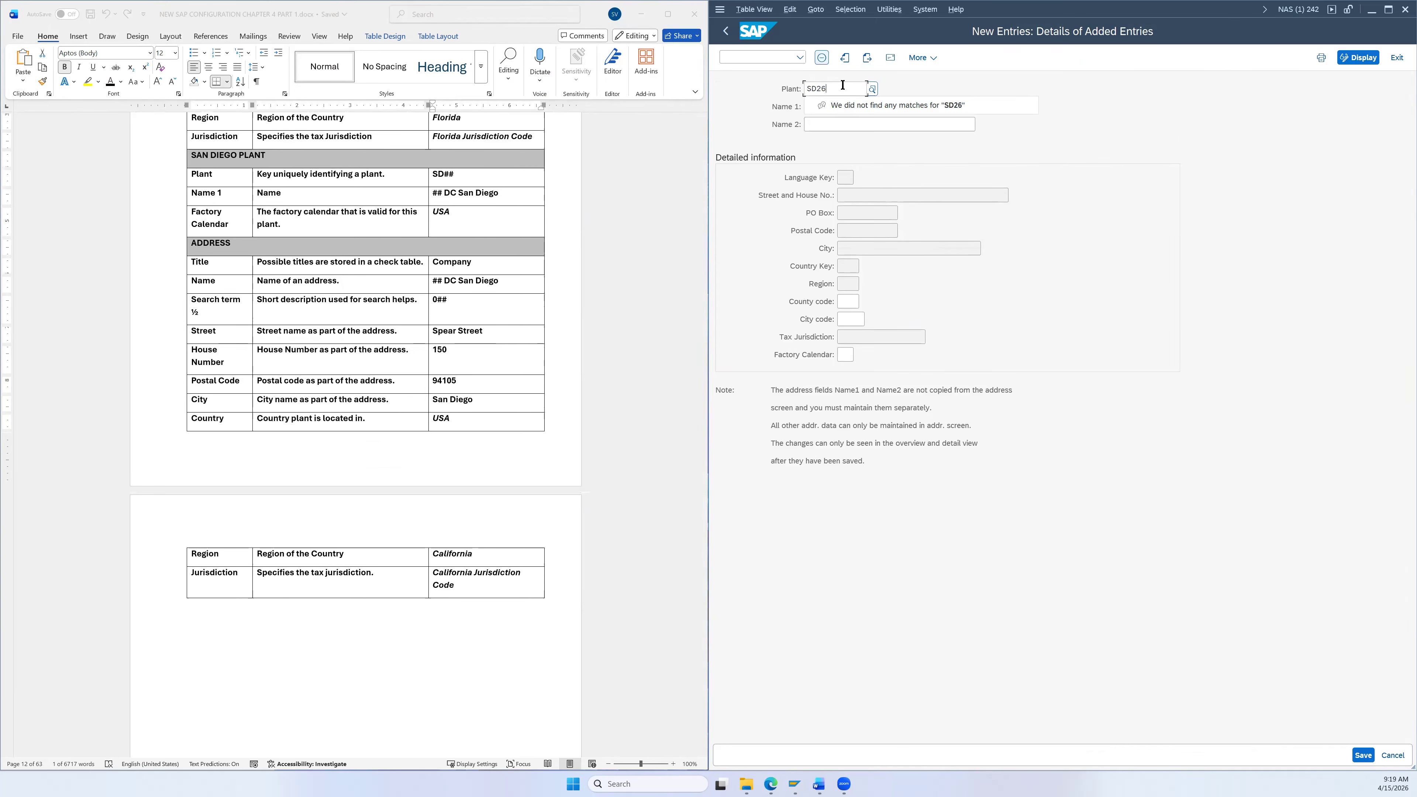
{"action": "left_click", "coordinate": [485, 194]}
{"action": "left_click_drag", "start_coordinate": [502, 194], "coordinate": [444, 194]}
{"action": "left_click", "coordinate": [821, 107]}
{"action": "type", "text": "2"}
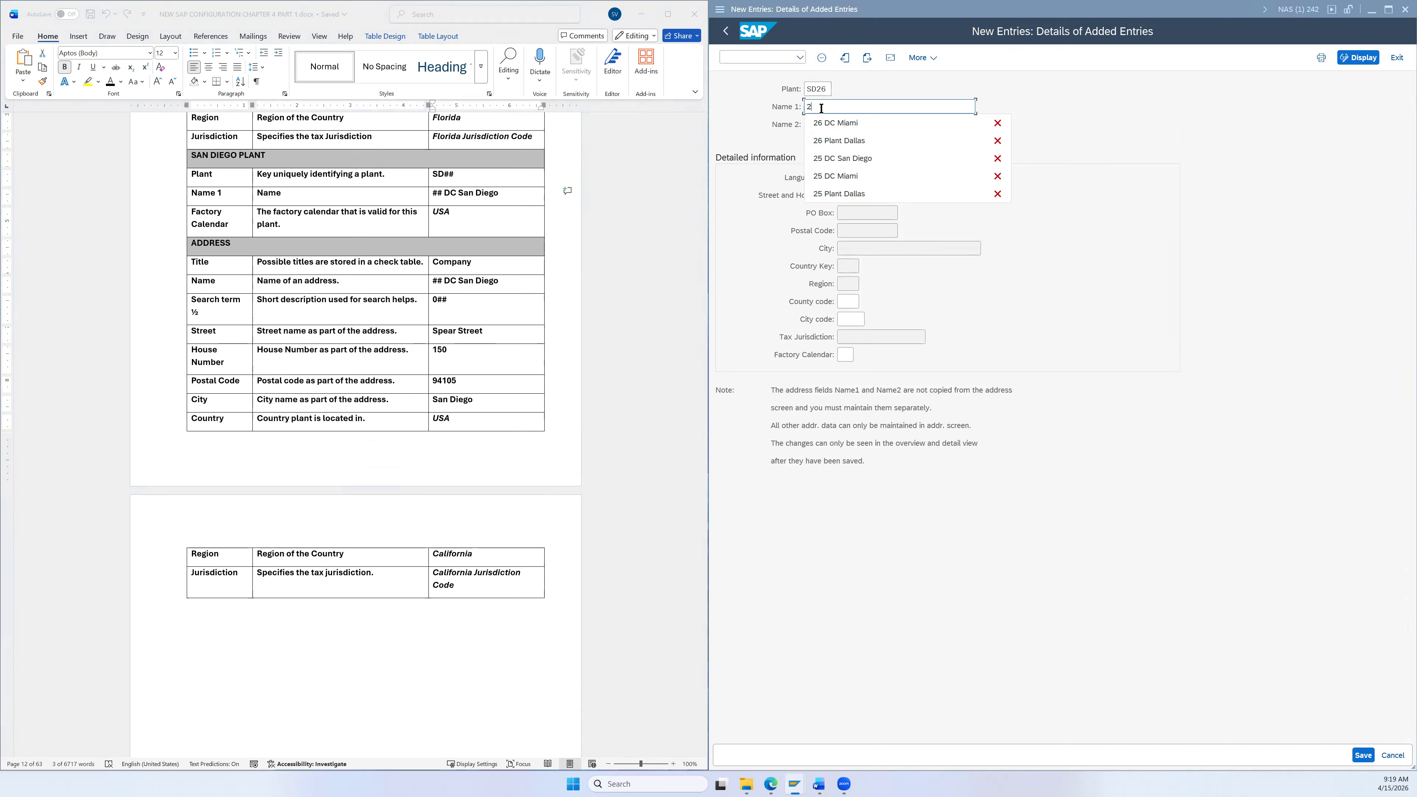
{"action": "type", "text": "6"}
{"action": "key", "text": "ctrl+v"}
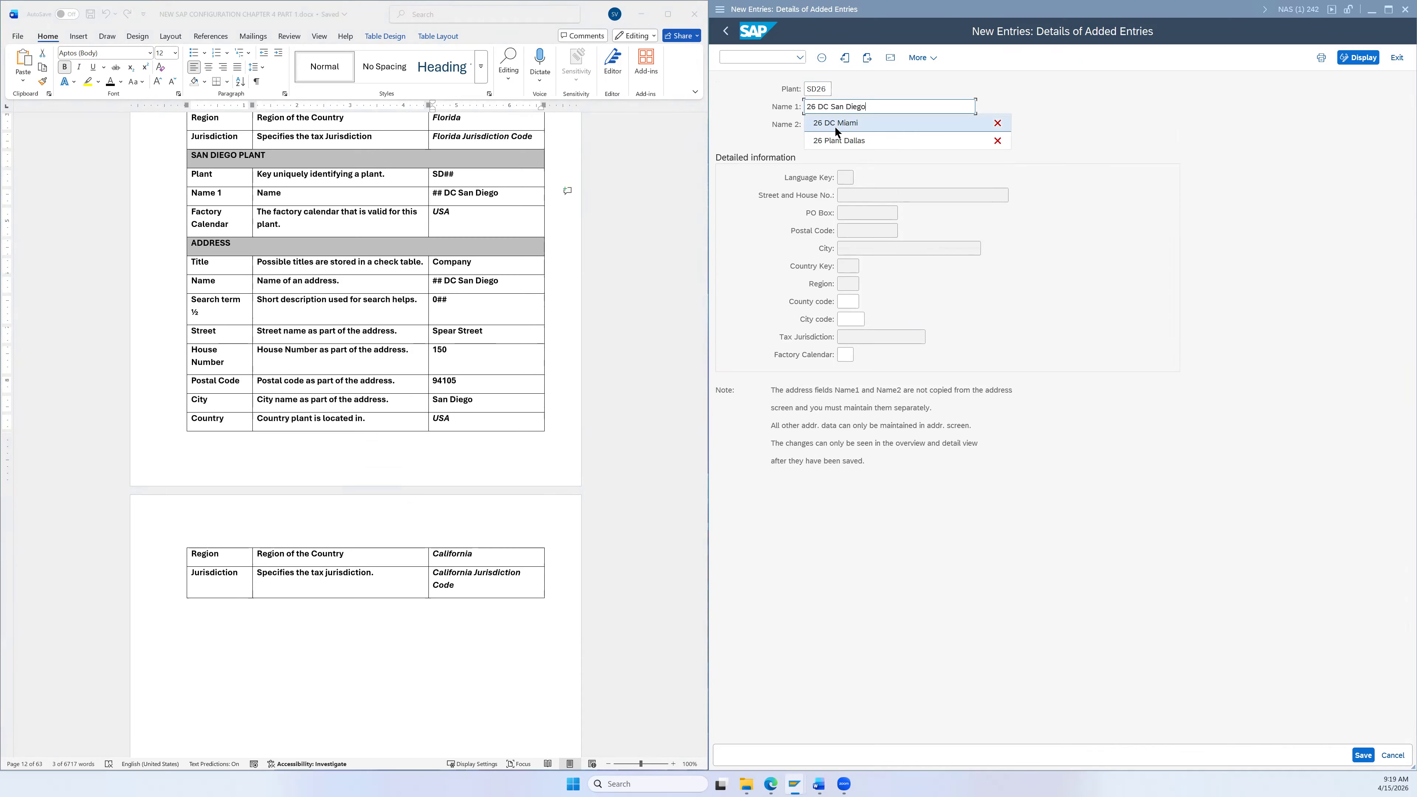
{"action": "left_click", "coordinate": [793, 248]}
{"action": "left_click", "coordinate": [817, 90]}
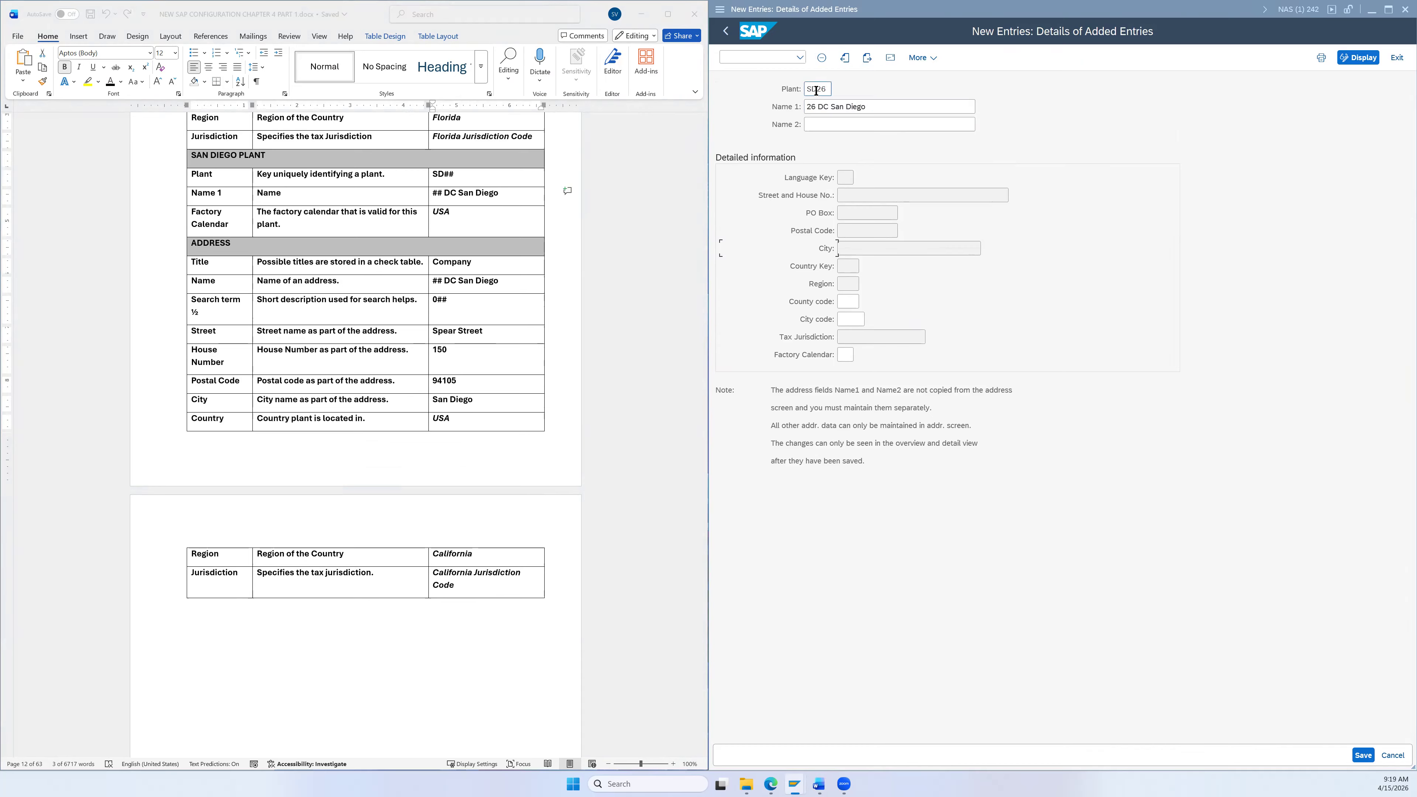
{"action": "left_click", "coordinate": [828, 91]}
Step: Set factory calendar US and open the SD26 address form
{"action": "left_click", "coordinate": [847, 355]}
{"action": "type", "text": "U"}
{"action": "left_click", "coordinate": [850, 371]}
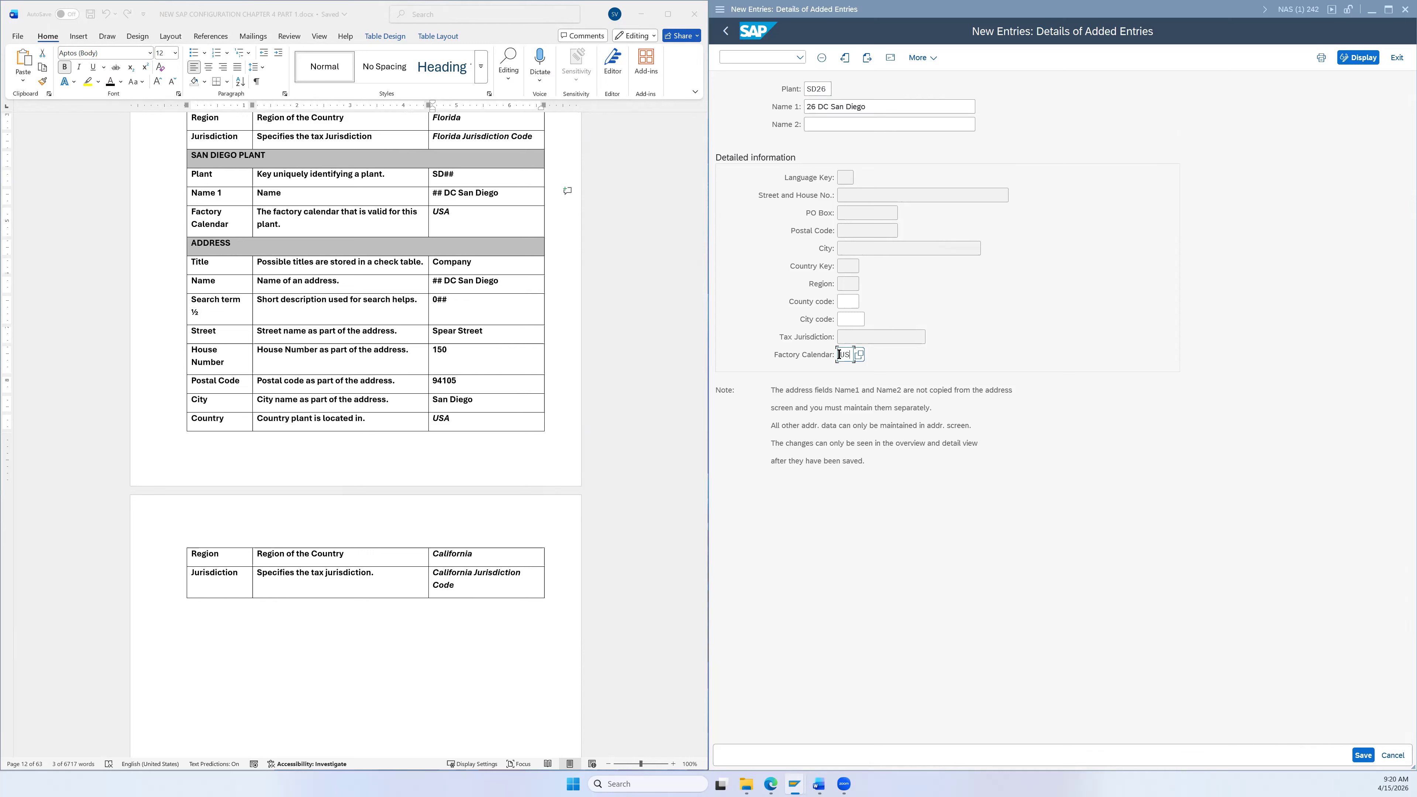
{"action": "left_click", "coordinate": [890, 57]}
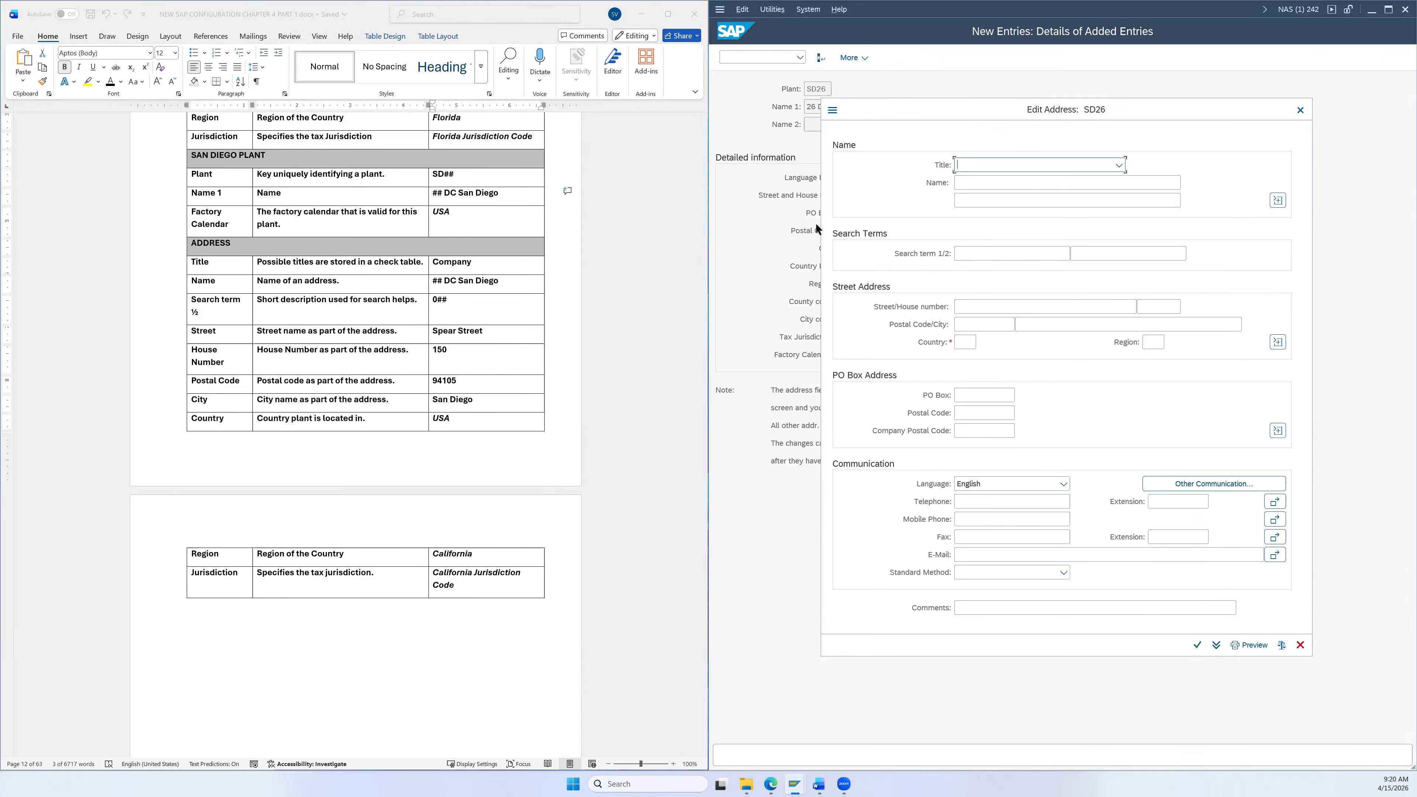
Step: Set the SD26 address title to Company, name '26 DC San Diego' and search term 026
{"action": "left_click", "coordinate": [1024, 166]}
{"action": "left_click", "coordinate": [1015, 182]}
{"action": "scroll", "coordinate": [537, 276], "scroll_direction": "down", "scroll_amount": 3}
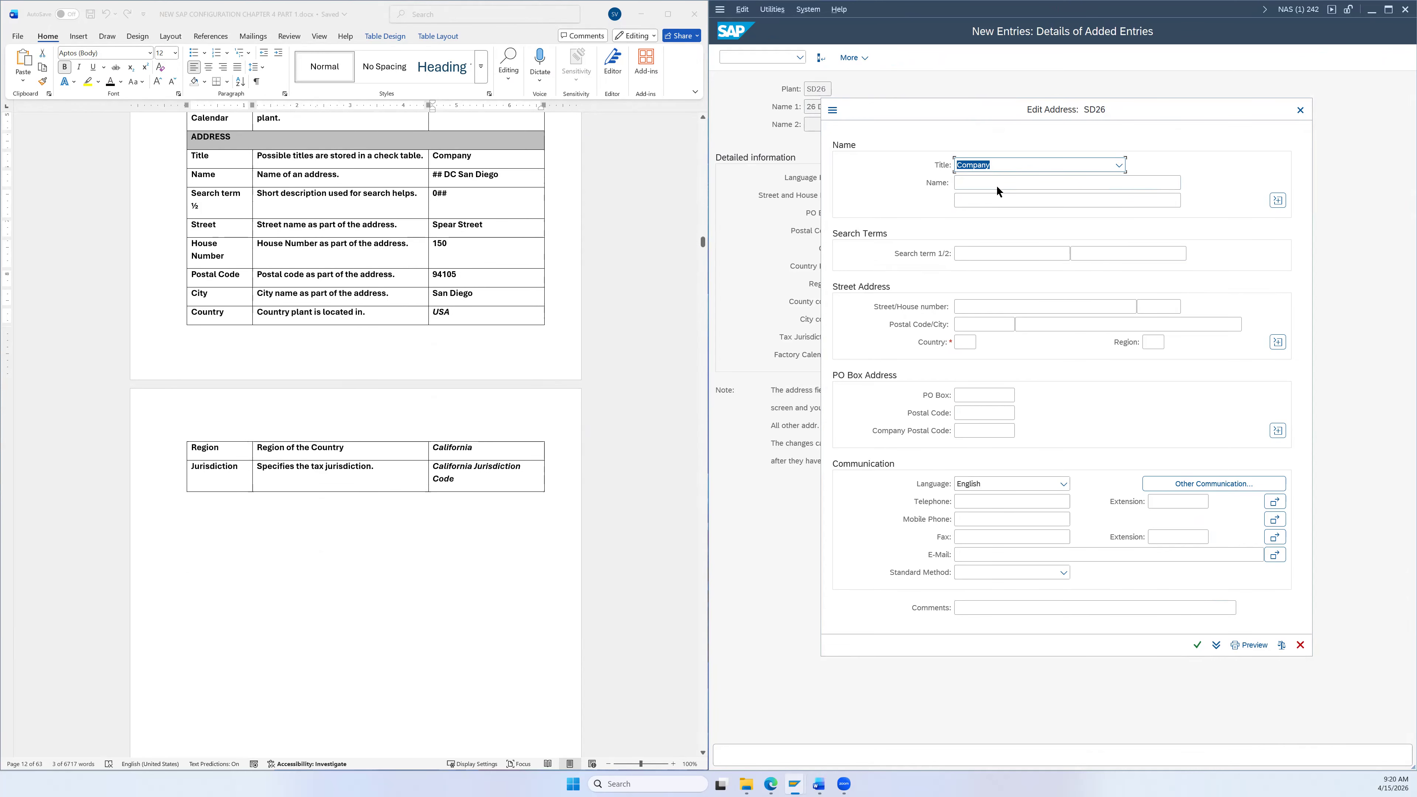
{"action": "left_click_drag", "start_coordinate": [517, 177], "coordinate": [444, 175]}
{"action": "key", "text": "ctrl+c"}
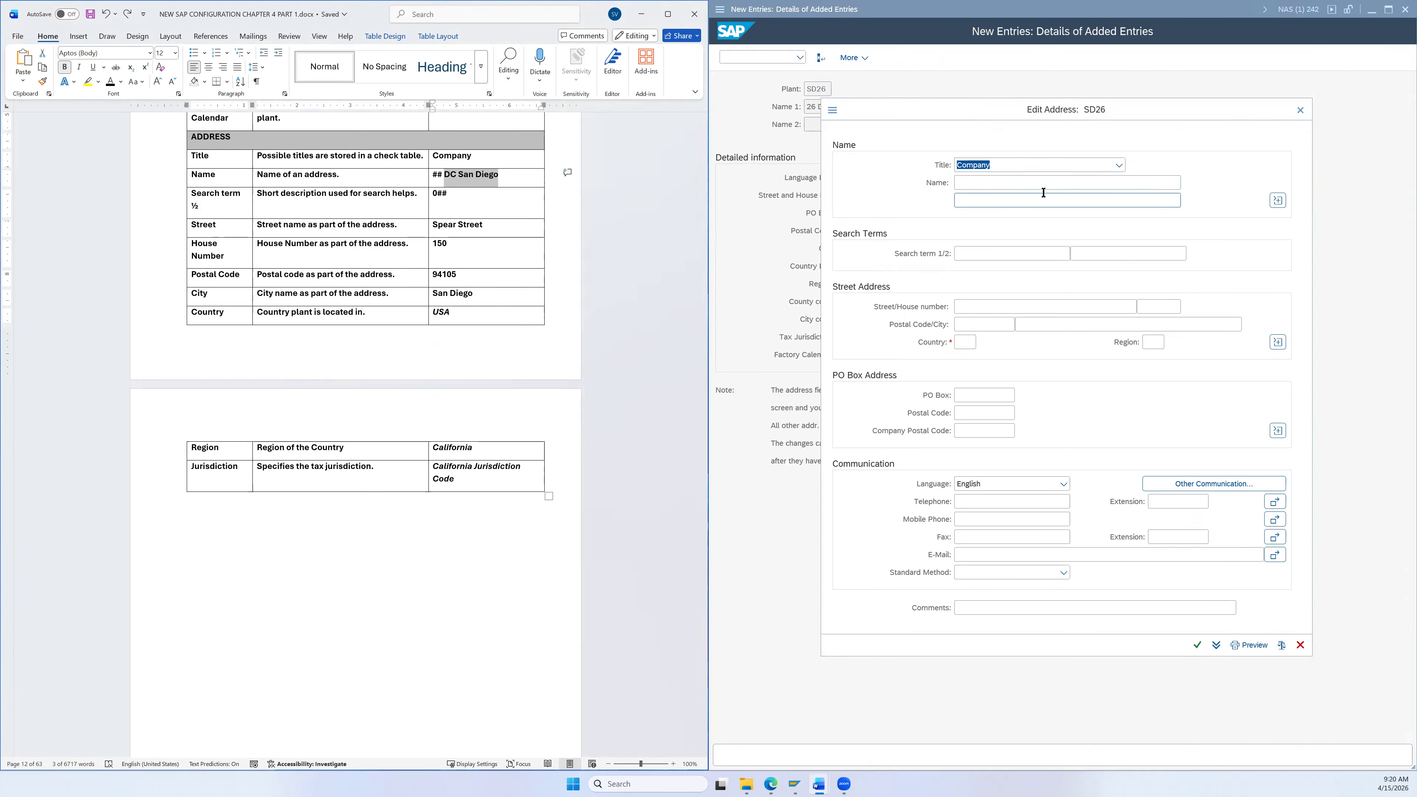
{"action": "left_click", "coordinate": [1020, 182]}
{"action": "type", "text": "26"}
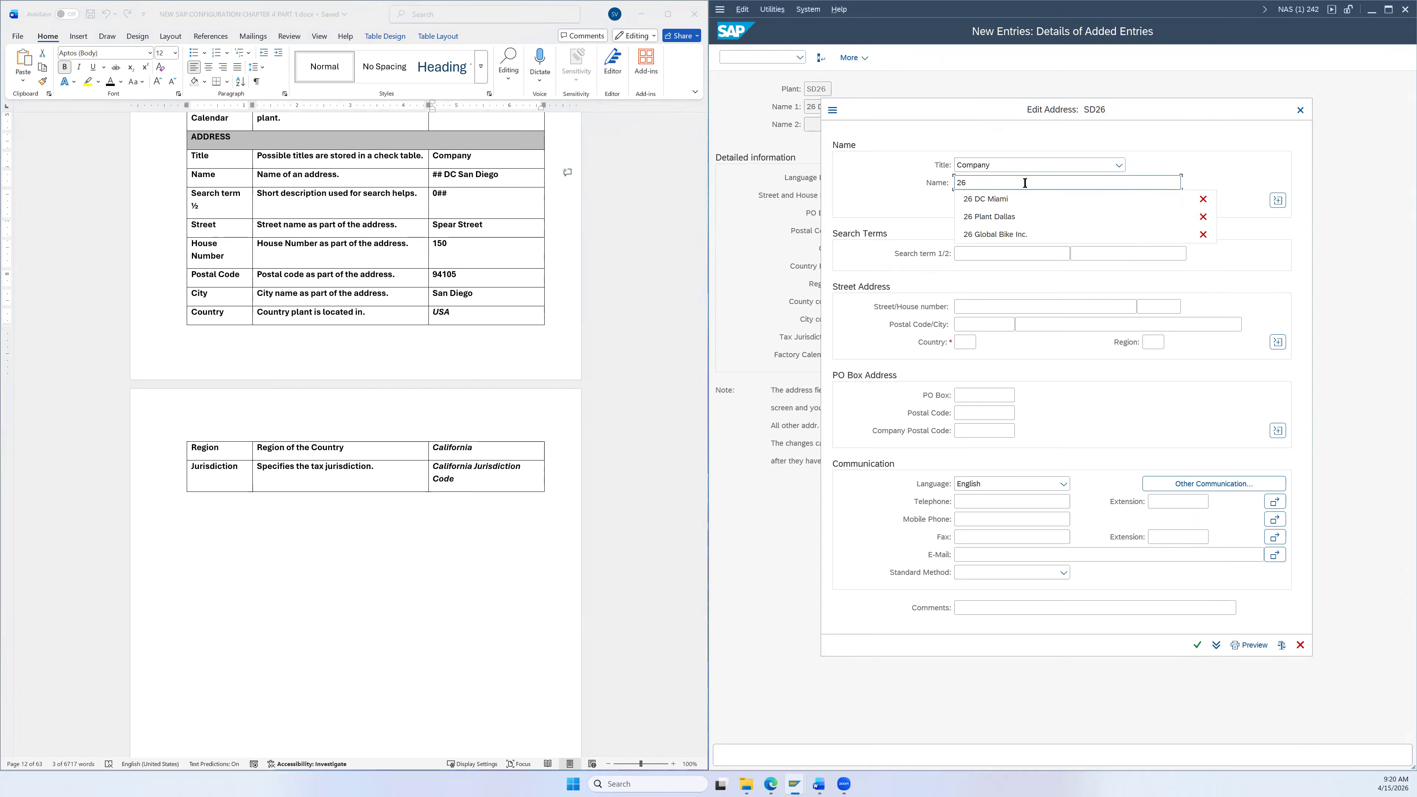
{"action": "key", "text": "ctrl+v"}
{"action": "left_click", "coordinate": [970, 257]}
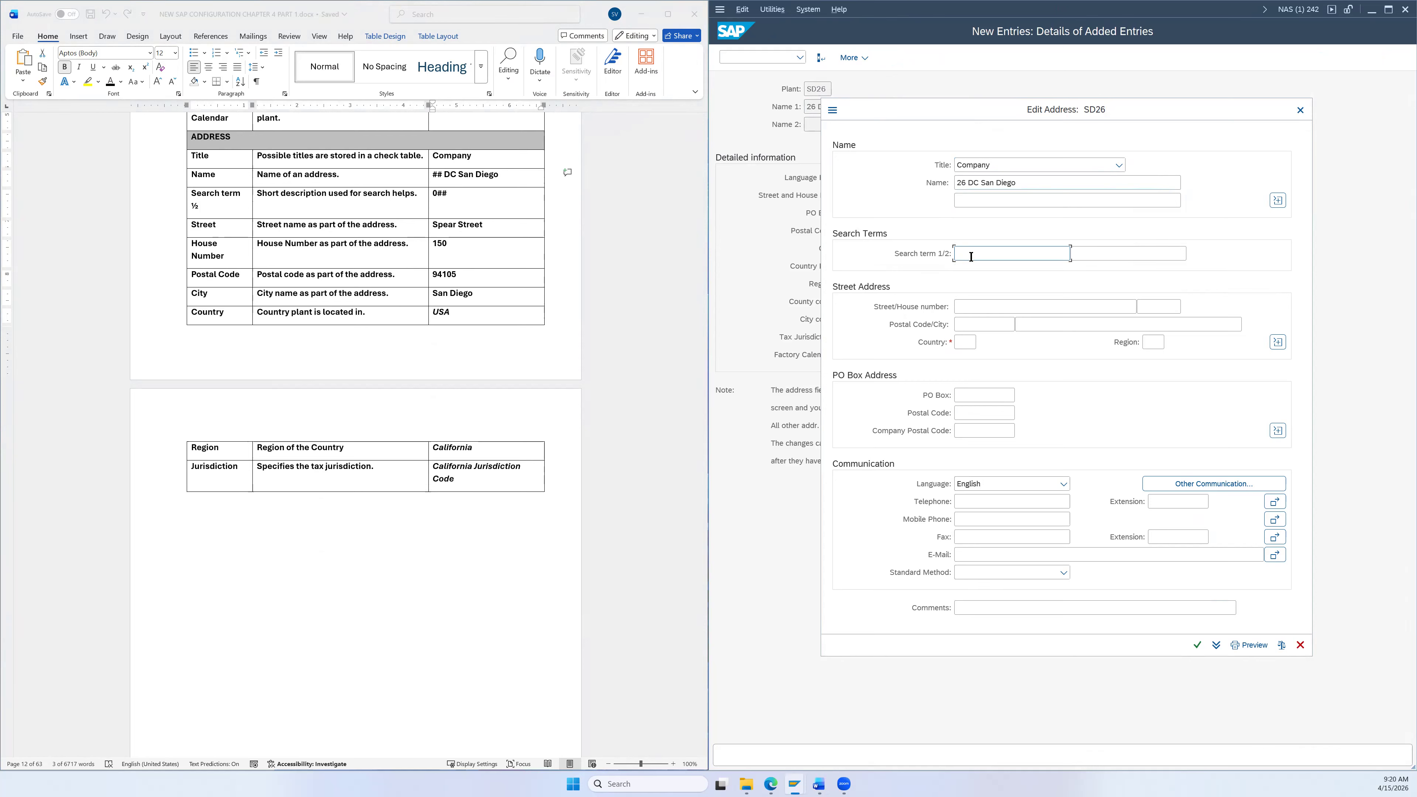
{"action": "type", "text": "026"}
Step: Fill in street Spear Street and house number 150 from the reference document
{"action": "left_click", "coordinate": [483, 226]}
{"action": "left_click_drag", "start_coordinate": [483, 227], "coordinate": [436, 226]}
{"action": "key", "text": "ctrl+c"}
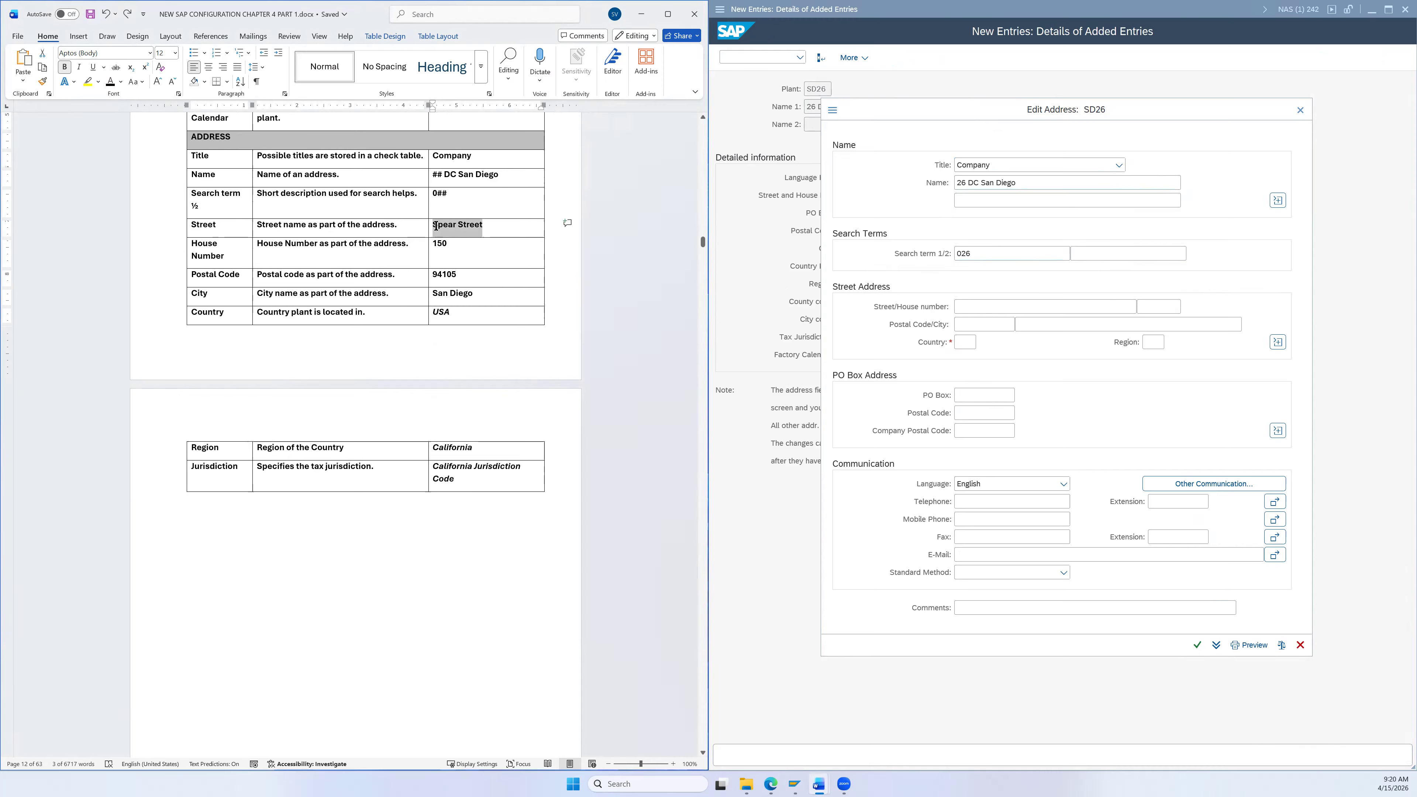
{"action": "left_click", "coordinate": [961, 306]}
{"action": "key", "text": "ctrl+v"}
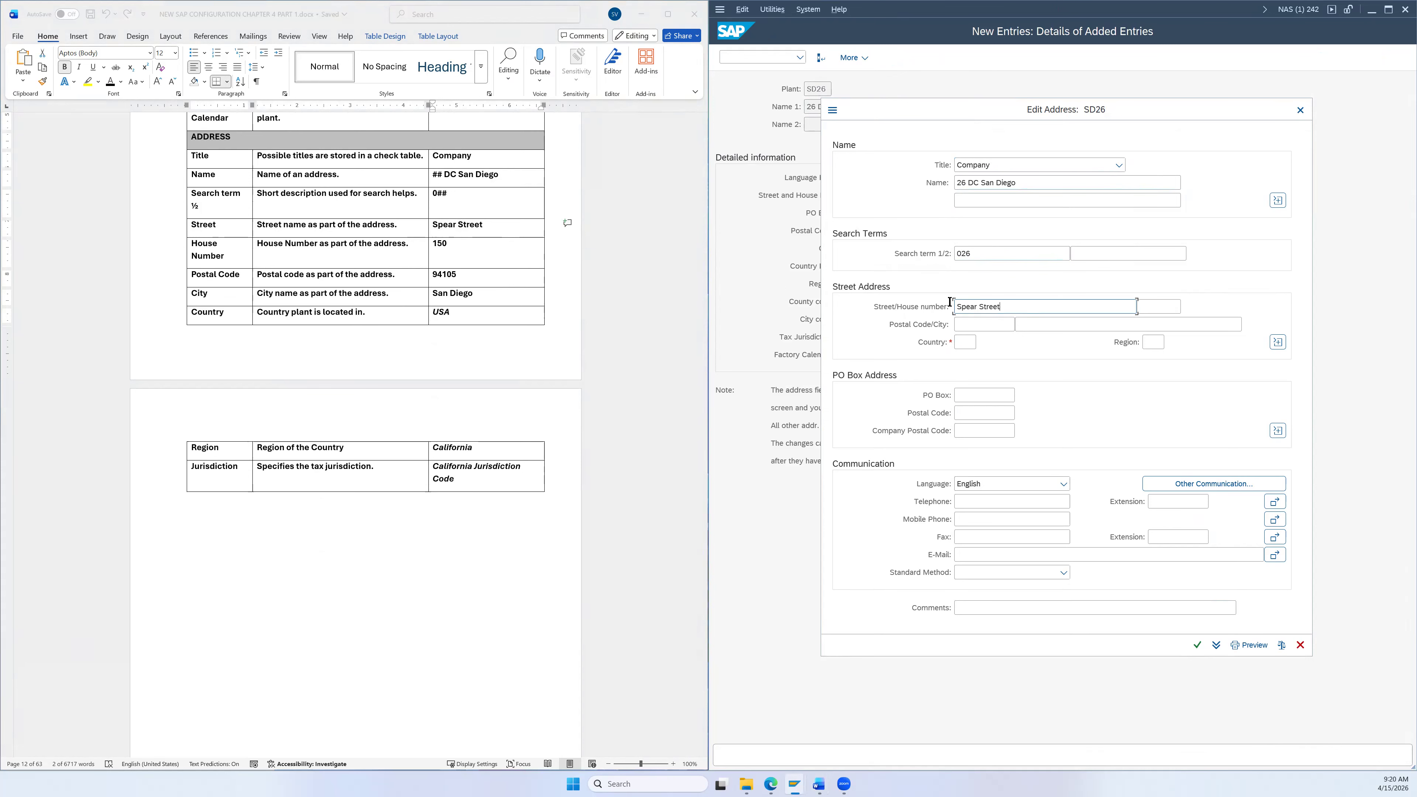
{"action": "left_click", "coordinate": [459, 228]}
{"action": "double_click", "coordinate": [442, 247]}
{"action": "key", "text": "ctrl+c"}
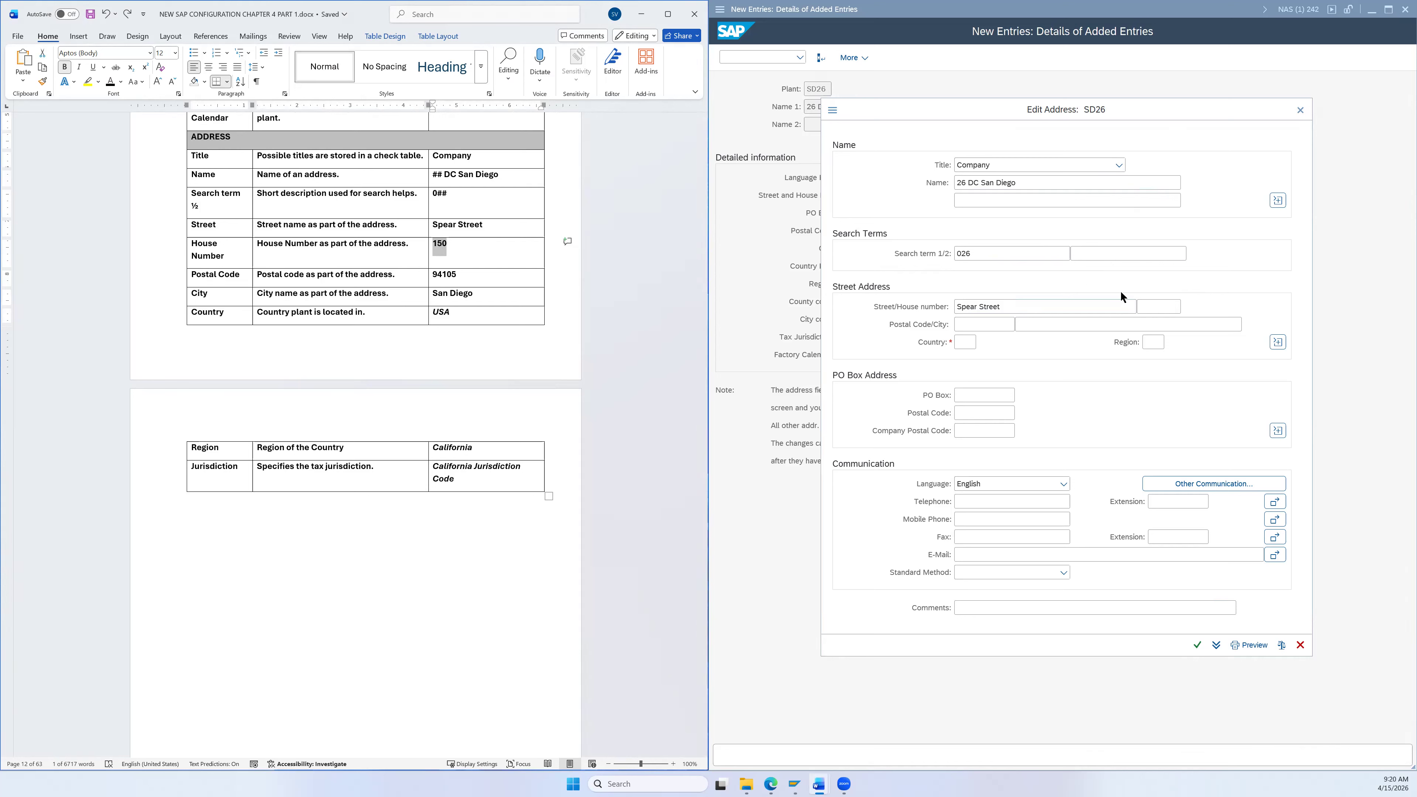
{"action": "left_click", "coordinate": [1163, 306]}
{"action": "key", "text": "ctrl+v"}
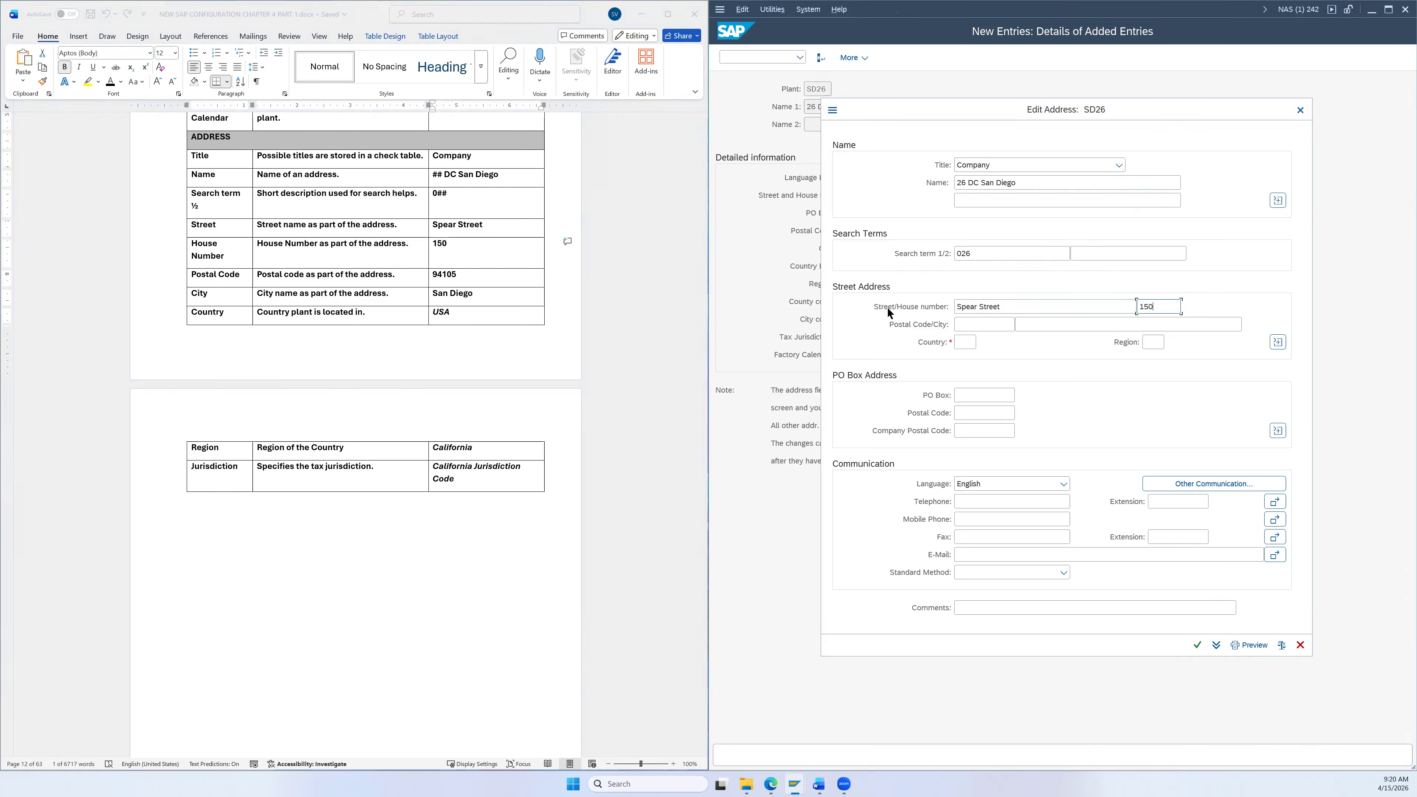
Step: Fill in postal code 94105 and city San Diego from the reference document
{"action": "left_click", "coordinate": [444, 275]}
{"action": "double_click", "coordinate": [444, 273]}
{"action": "key", "text": "ctrl+c"}
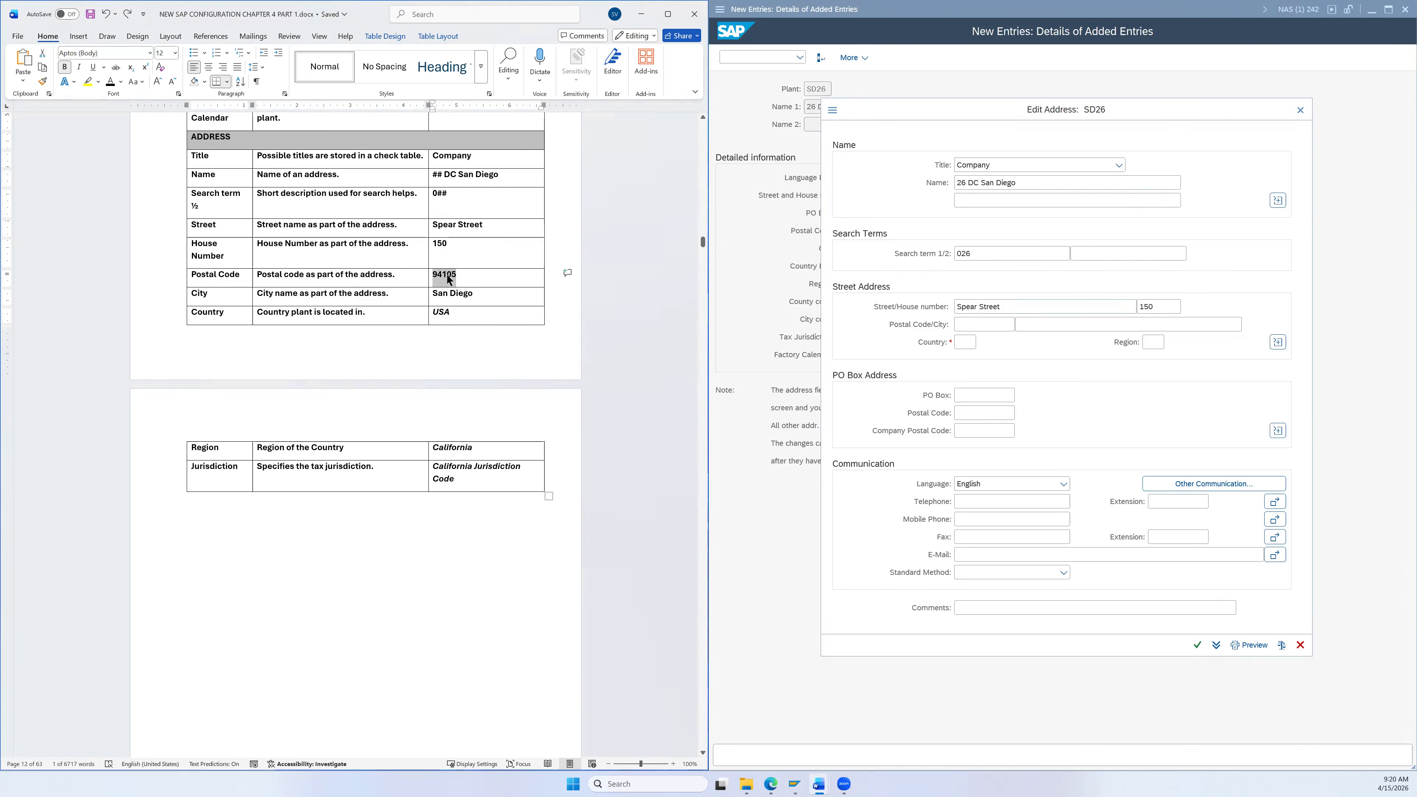
{"action": "left_click", "coordinate": [1006, 324]}
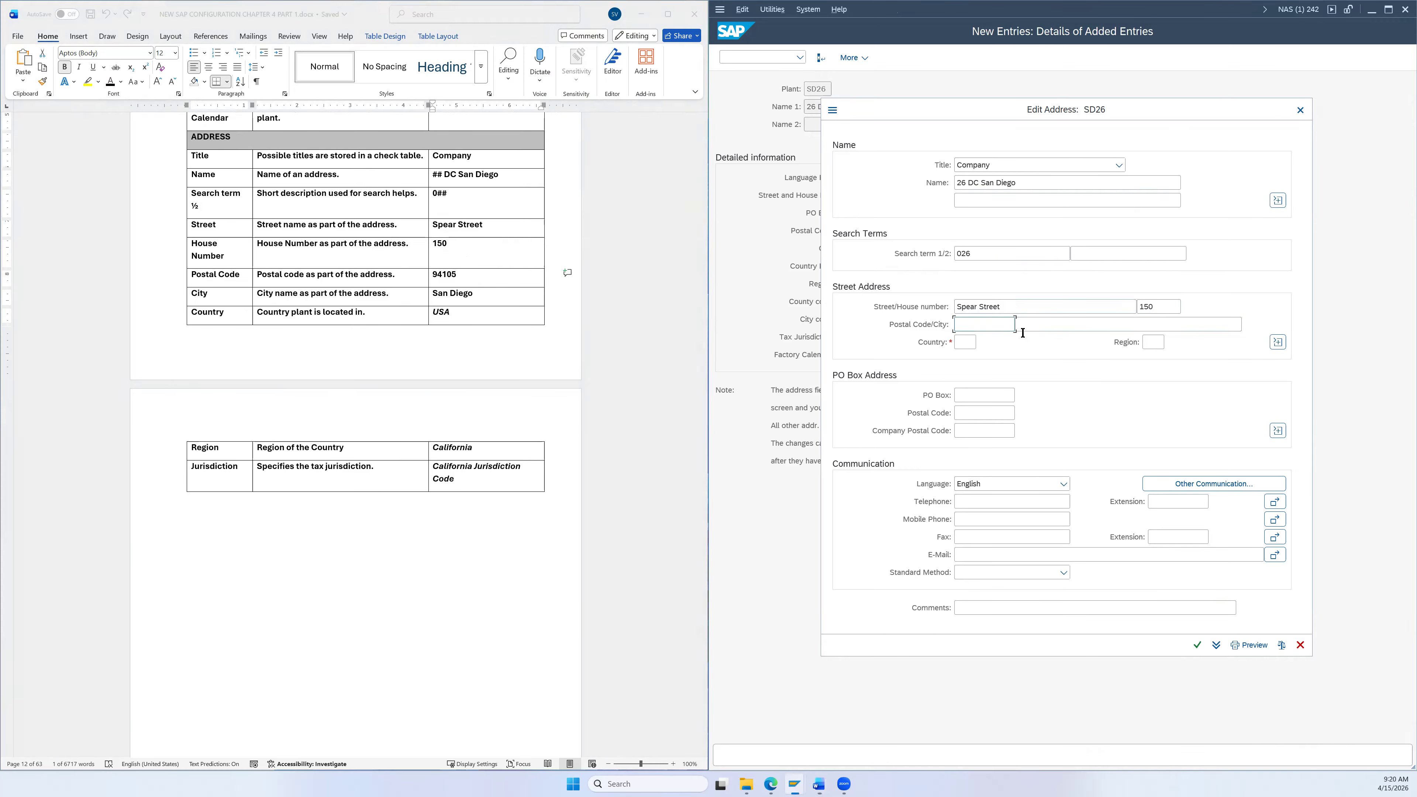
{"action": "key", "text": "ctrl+v"}
{"action": "left_click", "coordinate": [469, 294]}
{"action": "double_click", "coordinate": [461, 295]}
{"action": "left_click_drag", "start_coordinate": [444, 294], "coordinate": [438, 294]}
{"action": "key", "text": "ctrl+c"}
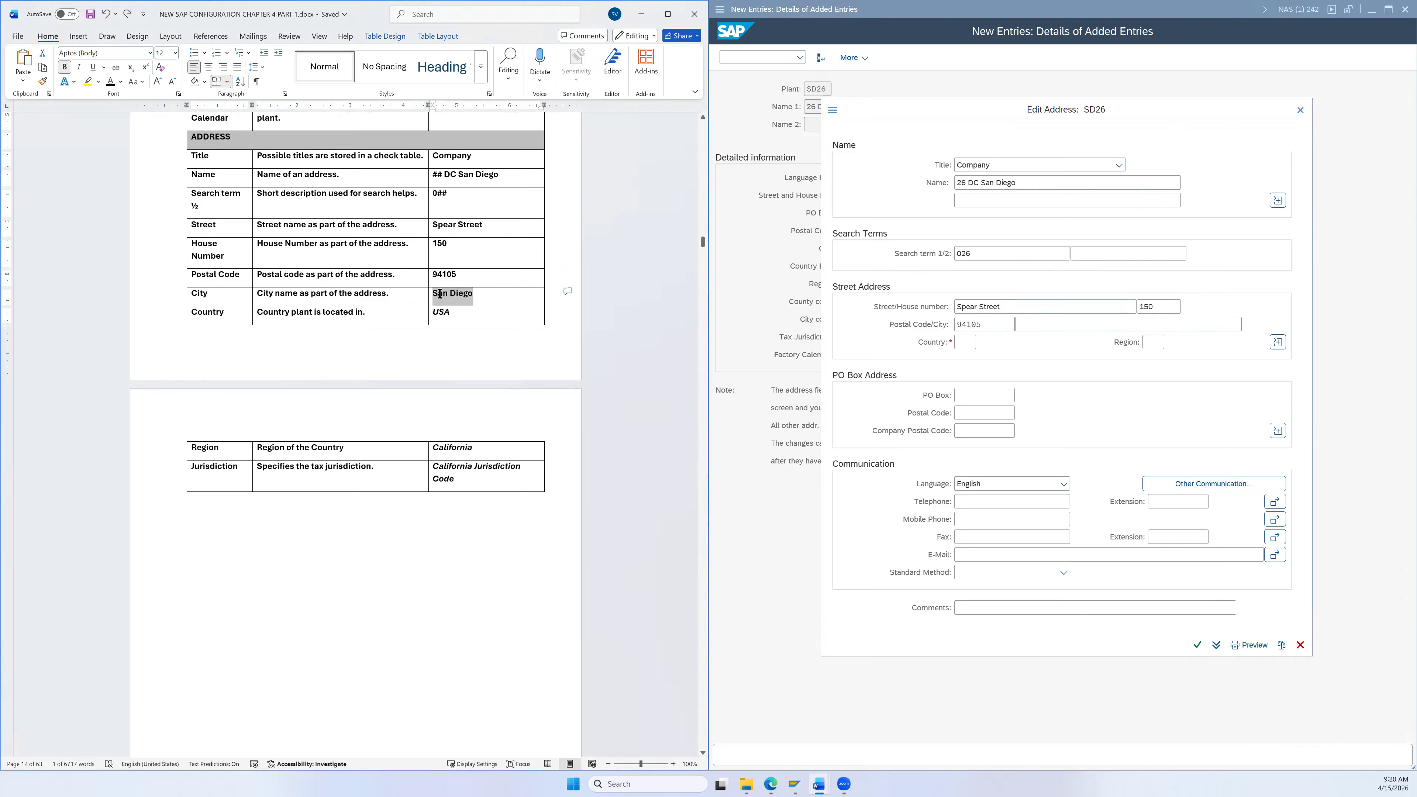
{"action": "left_click", "coordinate": [1054, 324]}
{"action": "key", "text": "ctrl+v"}
Step: Set the country to US and the region to CA (California)
{"action": "key", "text": "Tab"}
{"action": "type", "text": "US"}
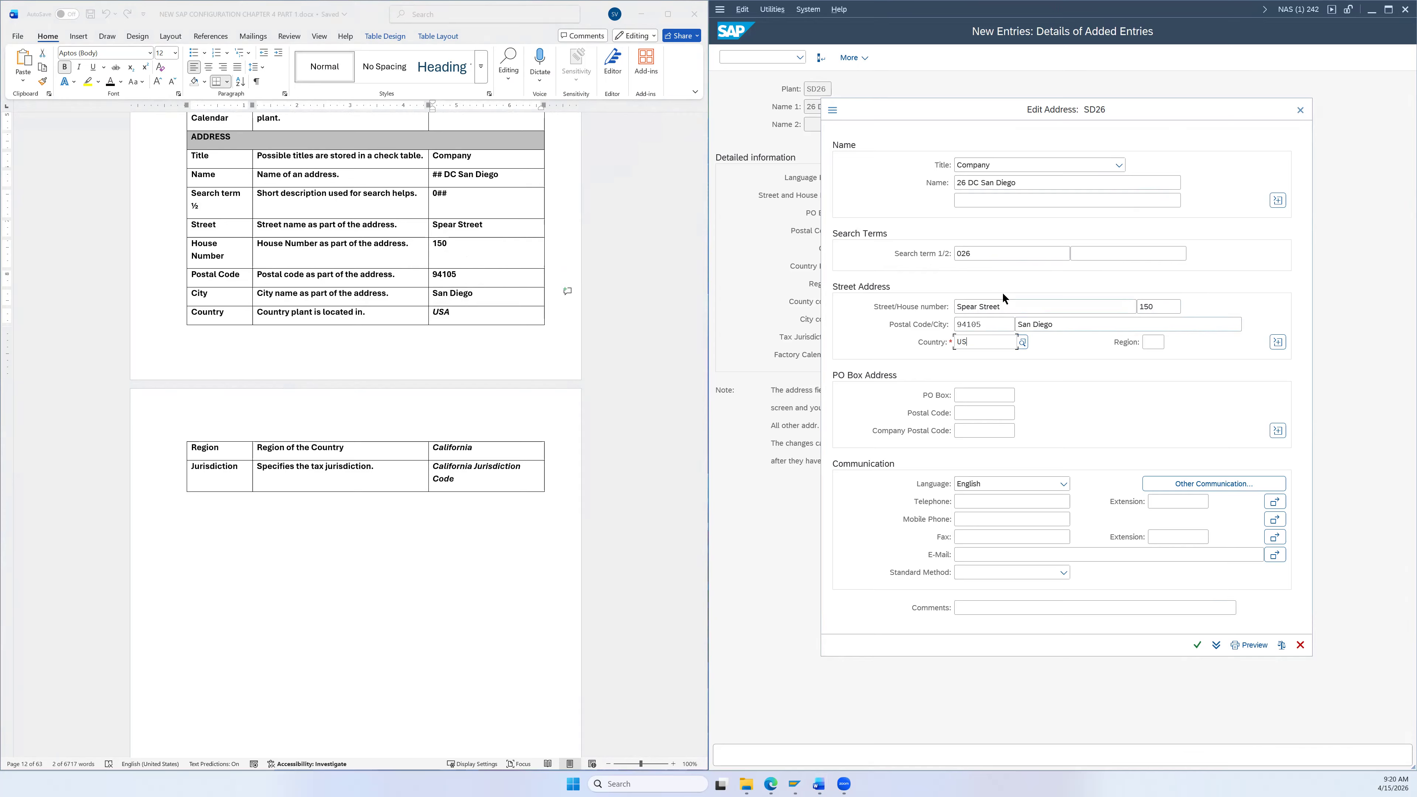
{"action": "left_click", "coordinate": [982, 411]}
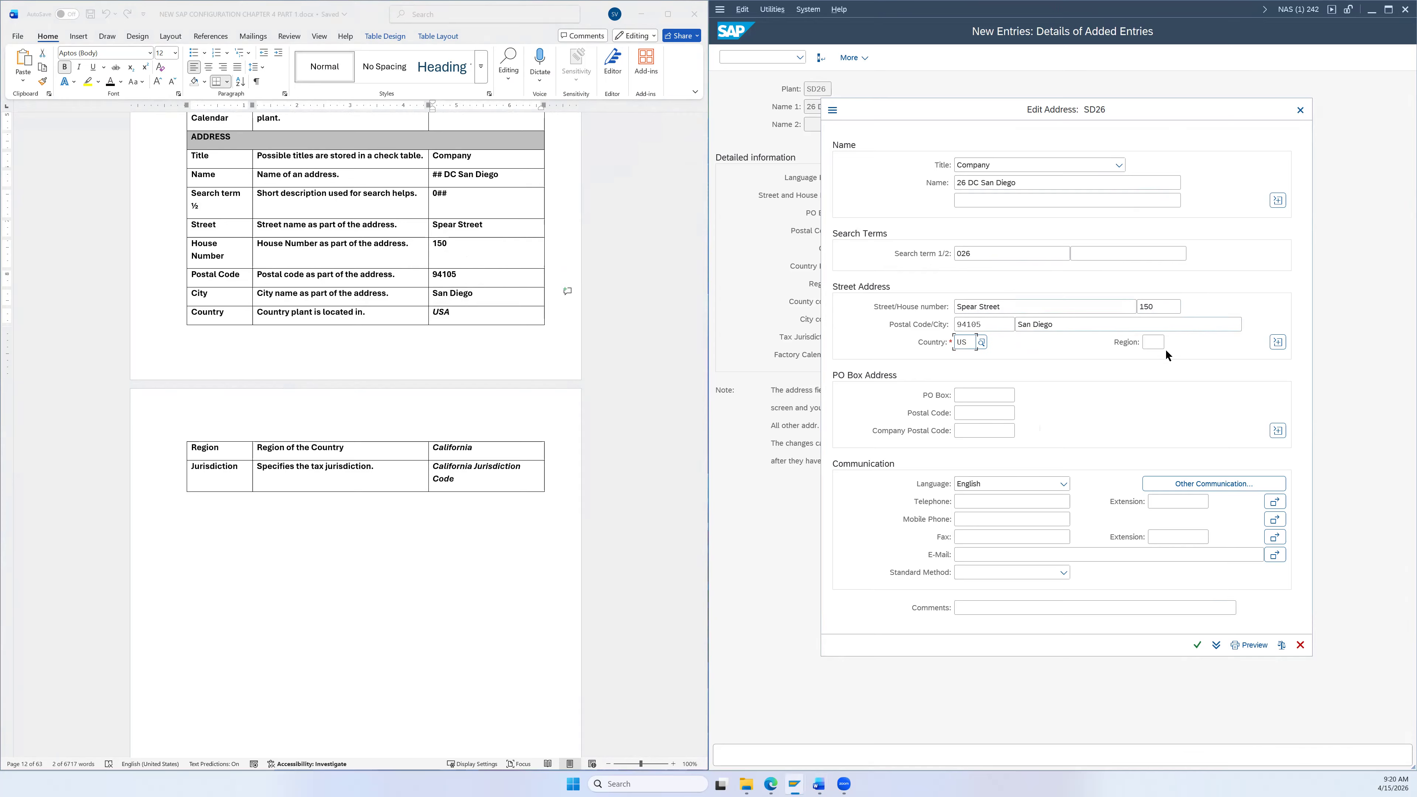
{"action": "left_click", "coordinate": [1151, 341]}
{"action": "type", "text": "CA"}
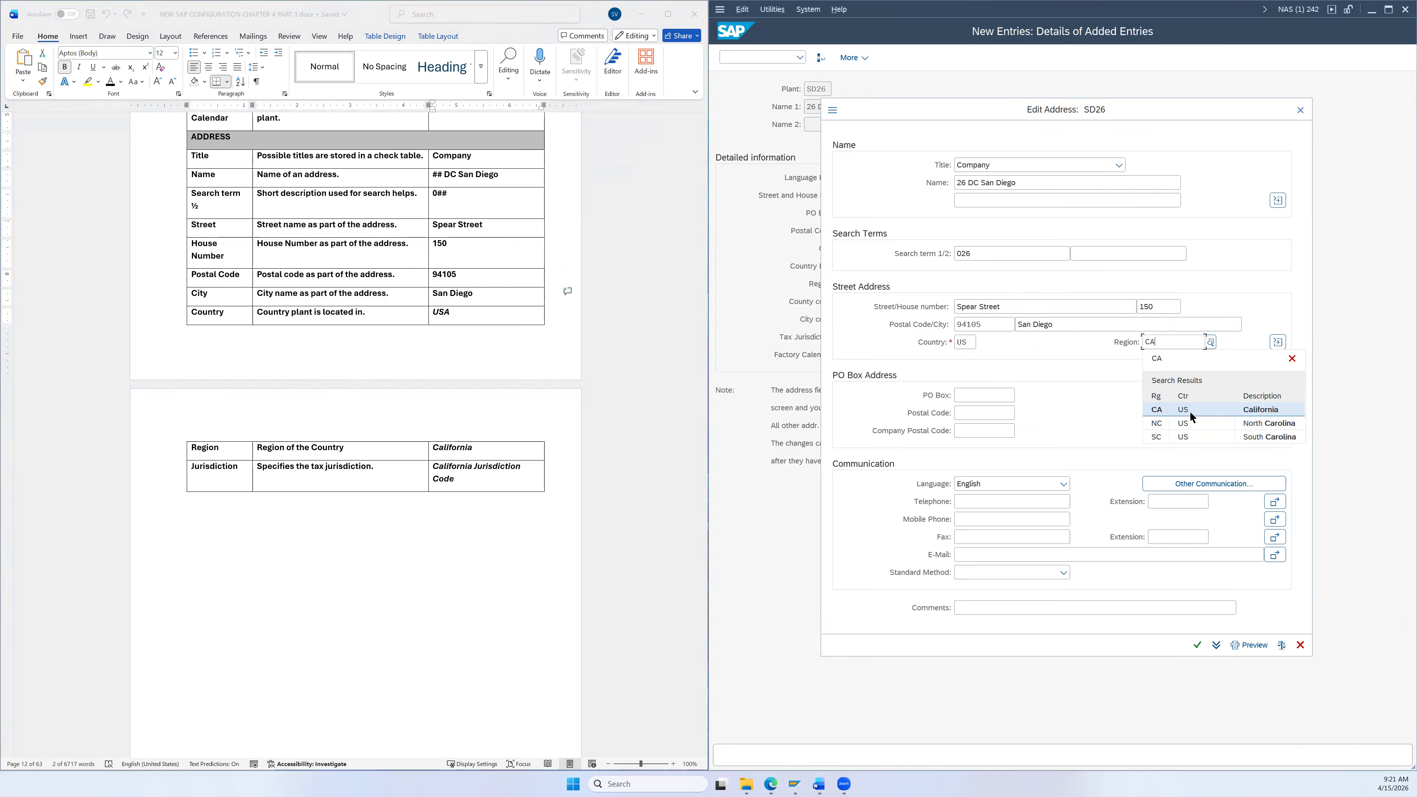
{"action": "left_click", "coordinate": [1159, 409]}
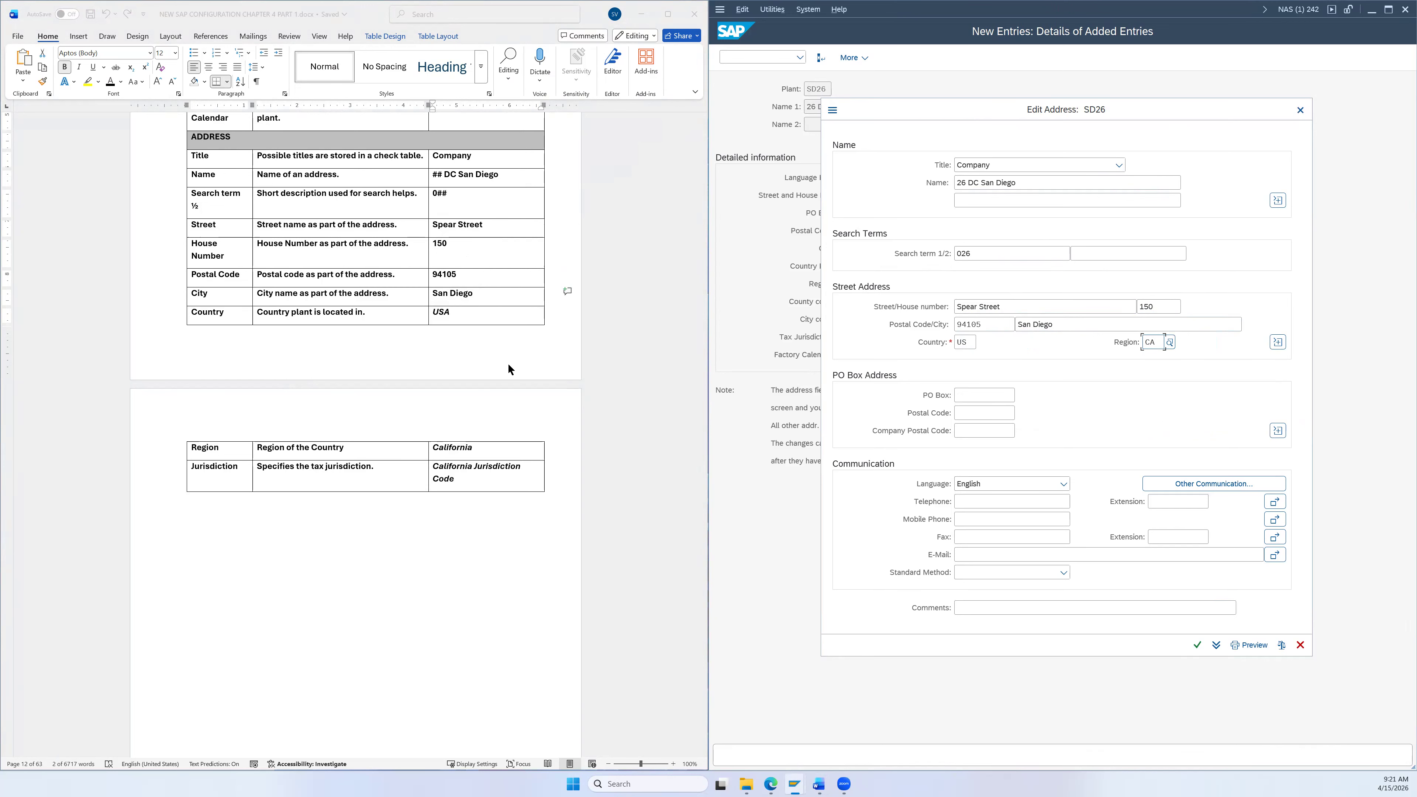
{"action": "scroll", "coordinate": [547, 385], "scroll_direction": "down", "scroll_amount": 3}
{"action": "scroll", "coordinate": [554, 380], "scroll_direction": "up", "scroll_amount": 2}
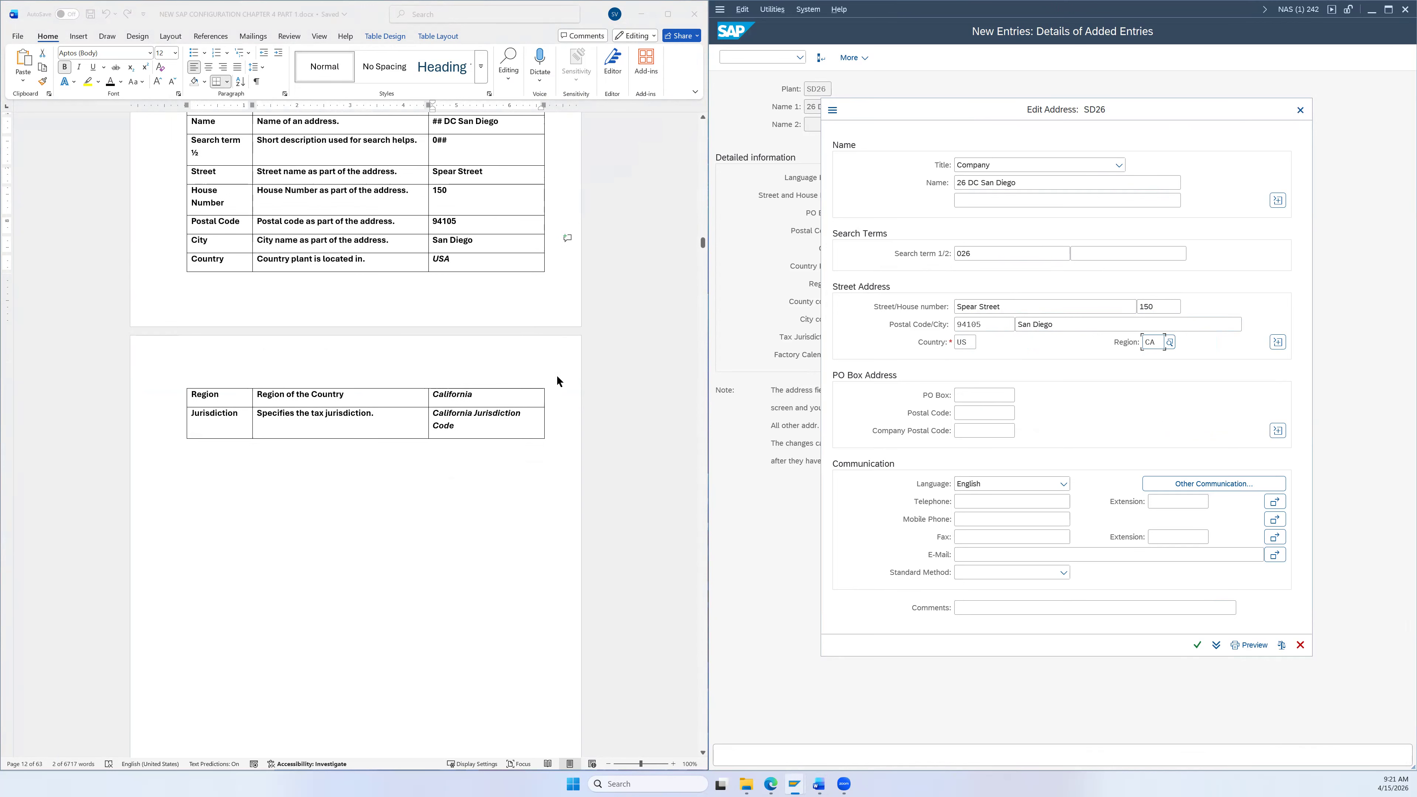
{"action": "scroll", "coordinate": [557, 375], "scroll_direction": "up", "scroll_amount": 2}
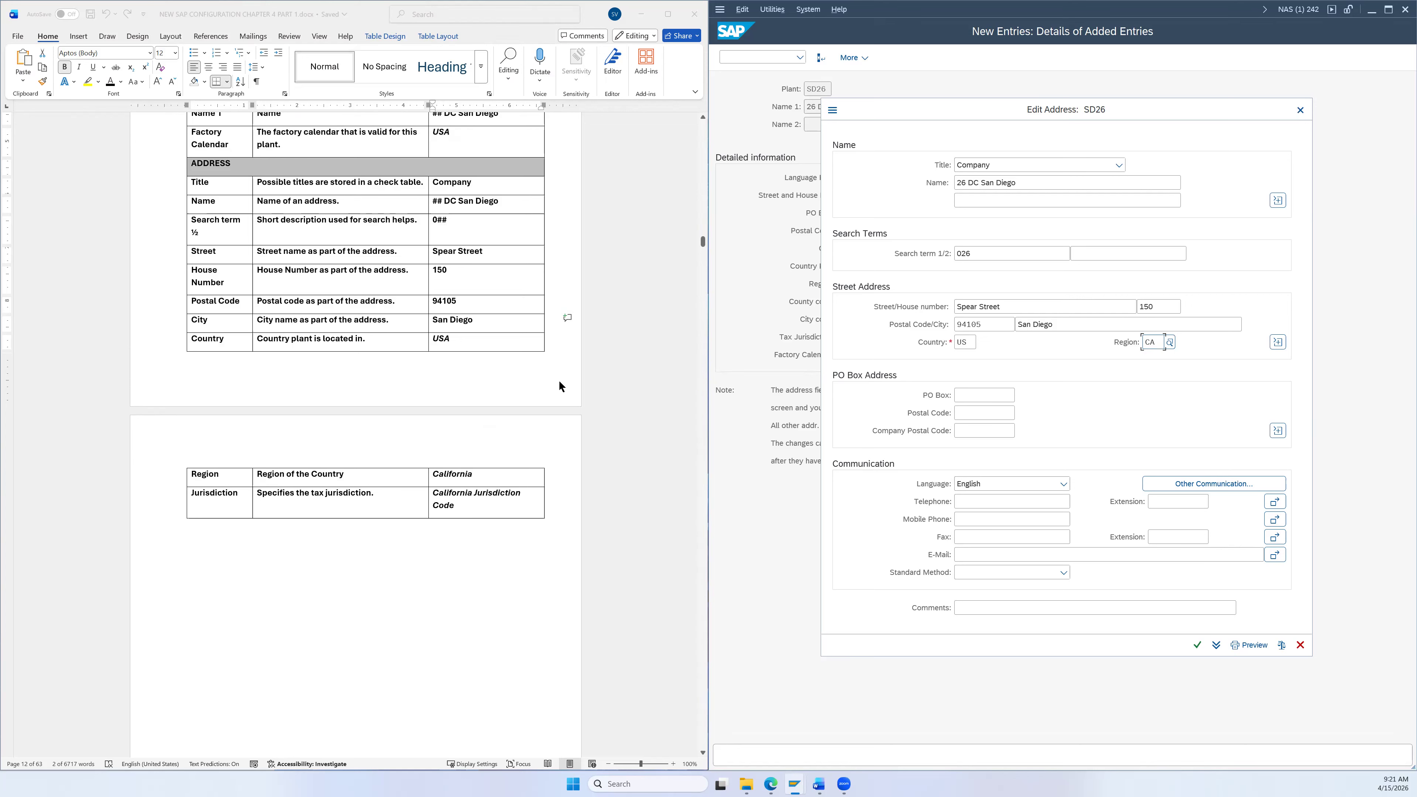
{"action": "scroll", "coordinate": [559, 381], "scroll_direction": "down", "scroll_amount": 3}
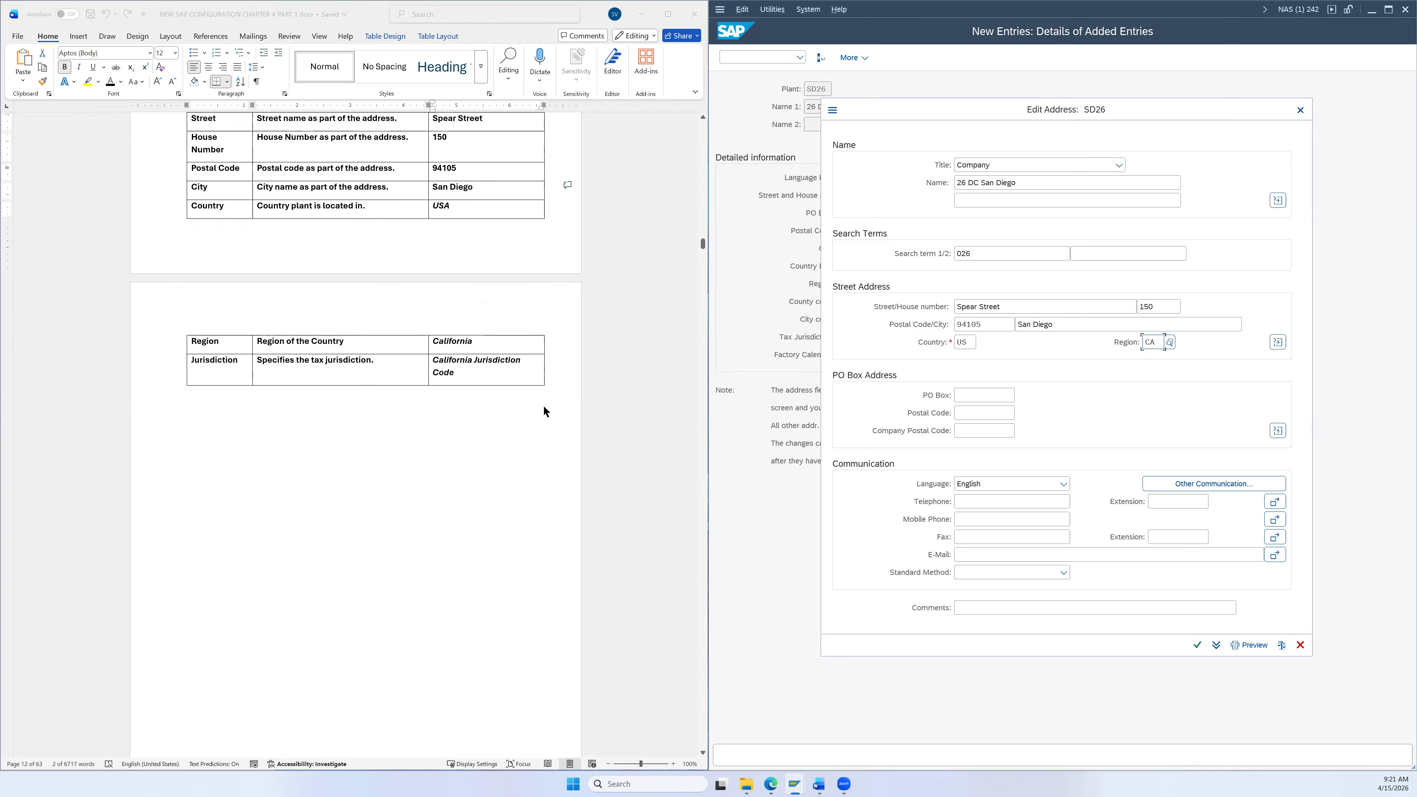
Step: Add tax jurisdiction CA0000000, confirm the address, and save plant SD26
{"action": "left_click", "coordinate": [1278, 342]}
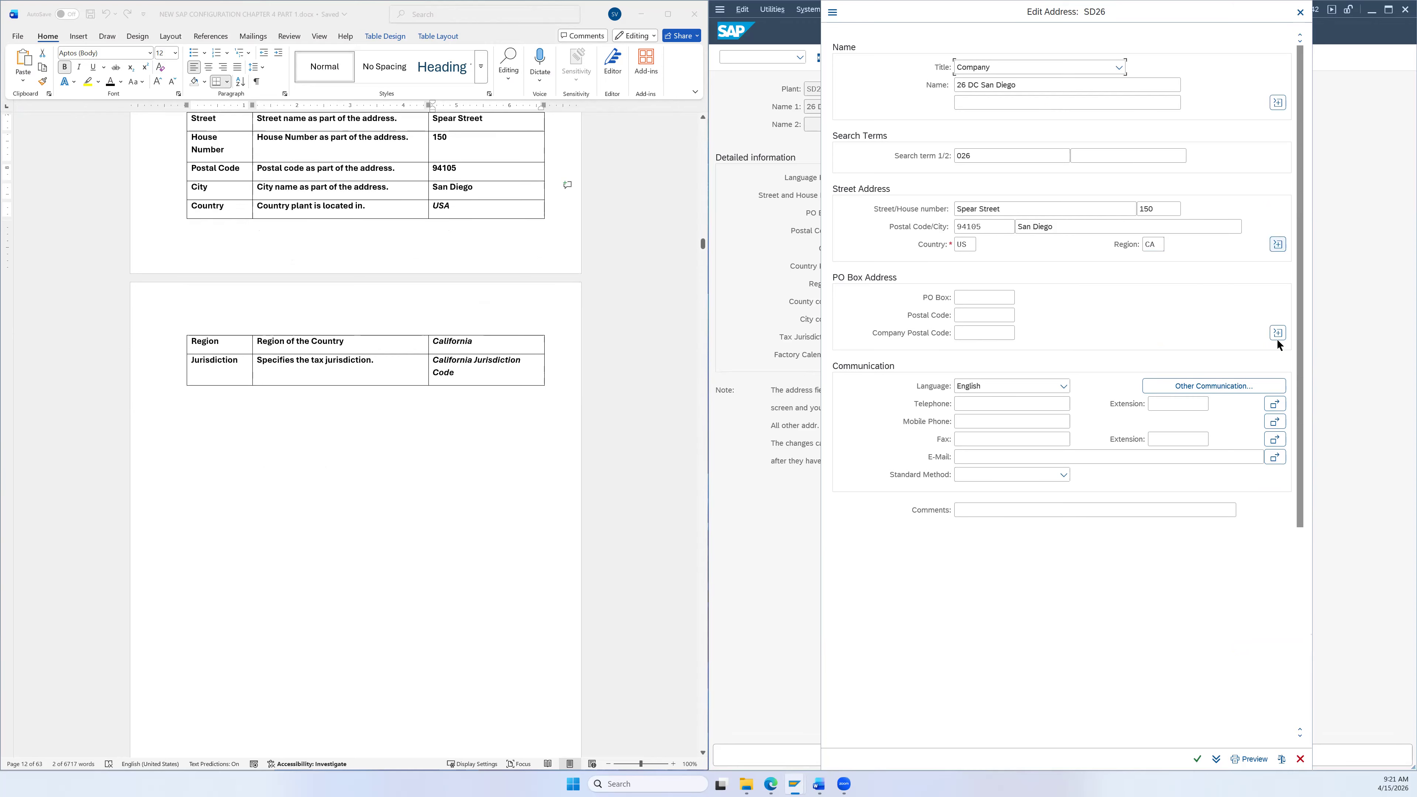
{"action": "left_click", "coordinate": [1200, 410]}
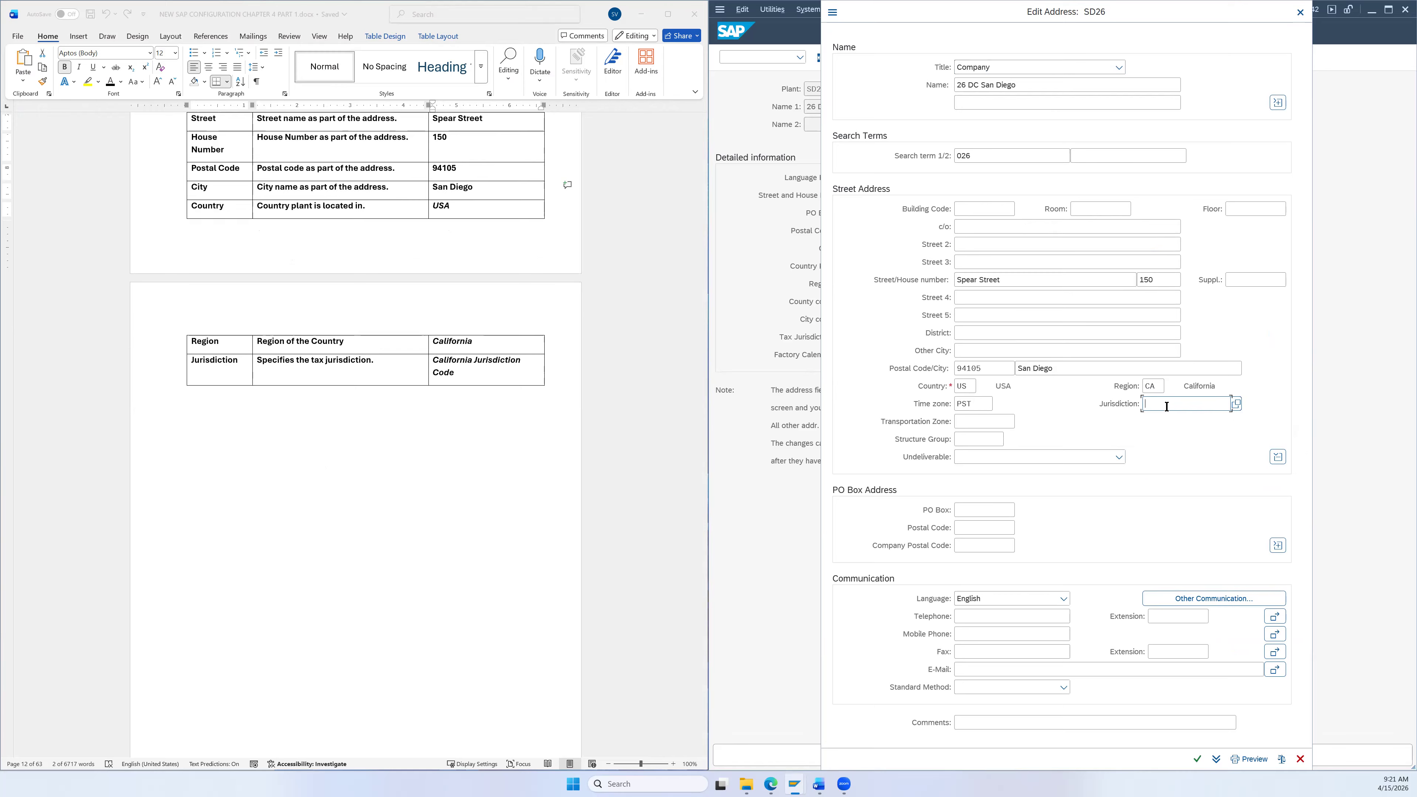
{"action": "left_click", "coordinate": [1236, 401]}
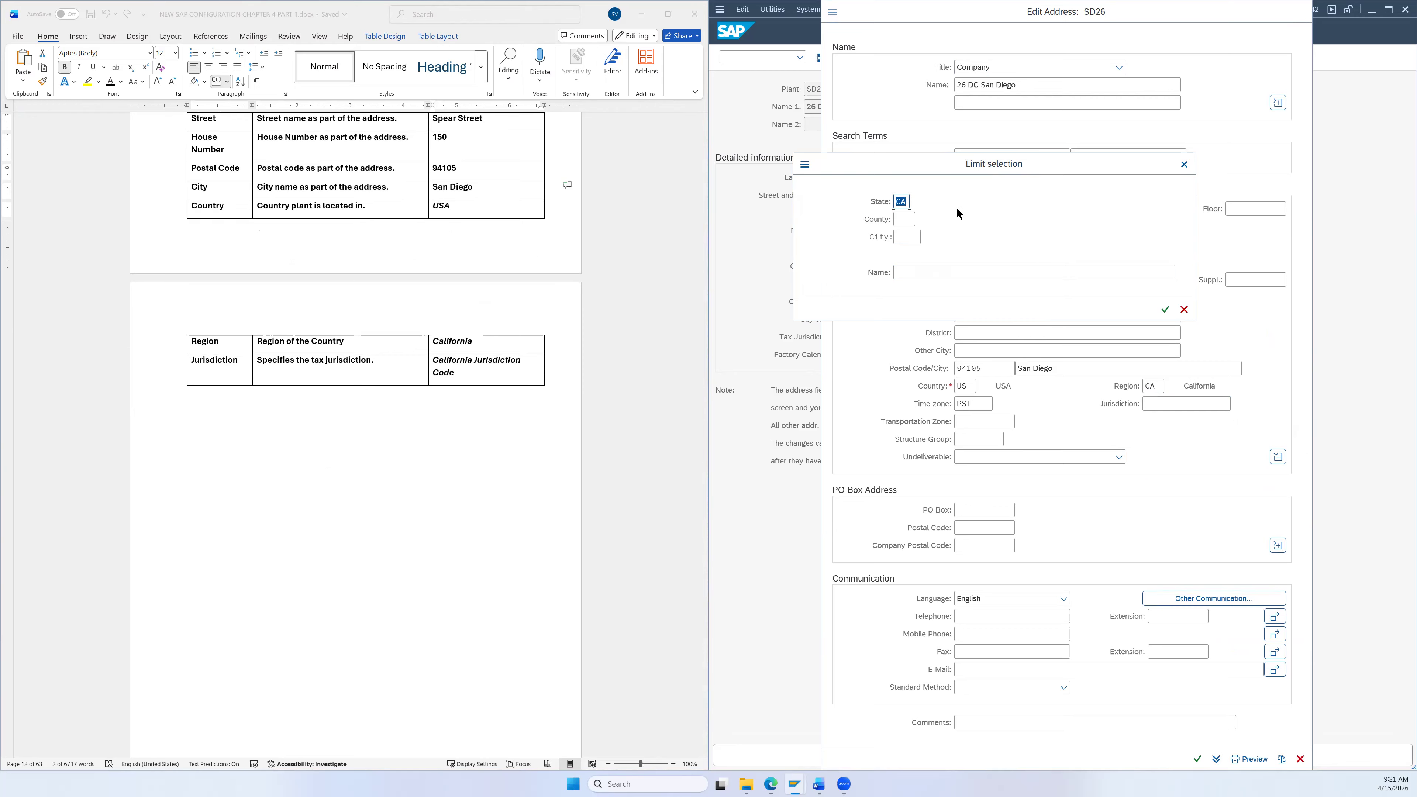
{"action": "left_click", "coordinate": [1164, 311]}
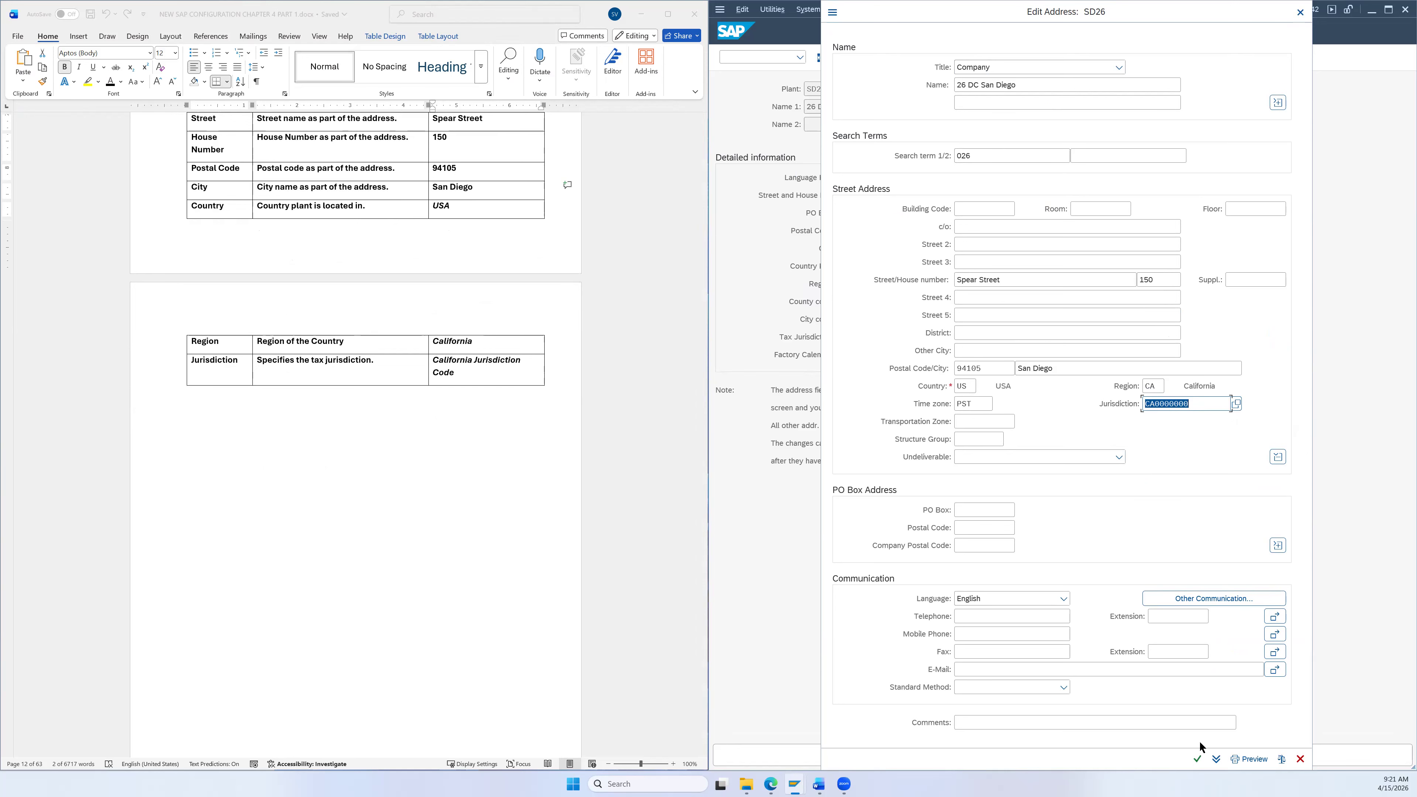
{"action": "left_click", "coordinate": [1197, 761]}
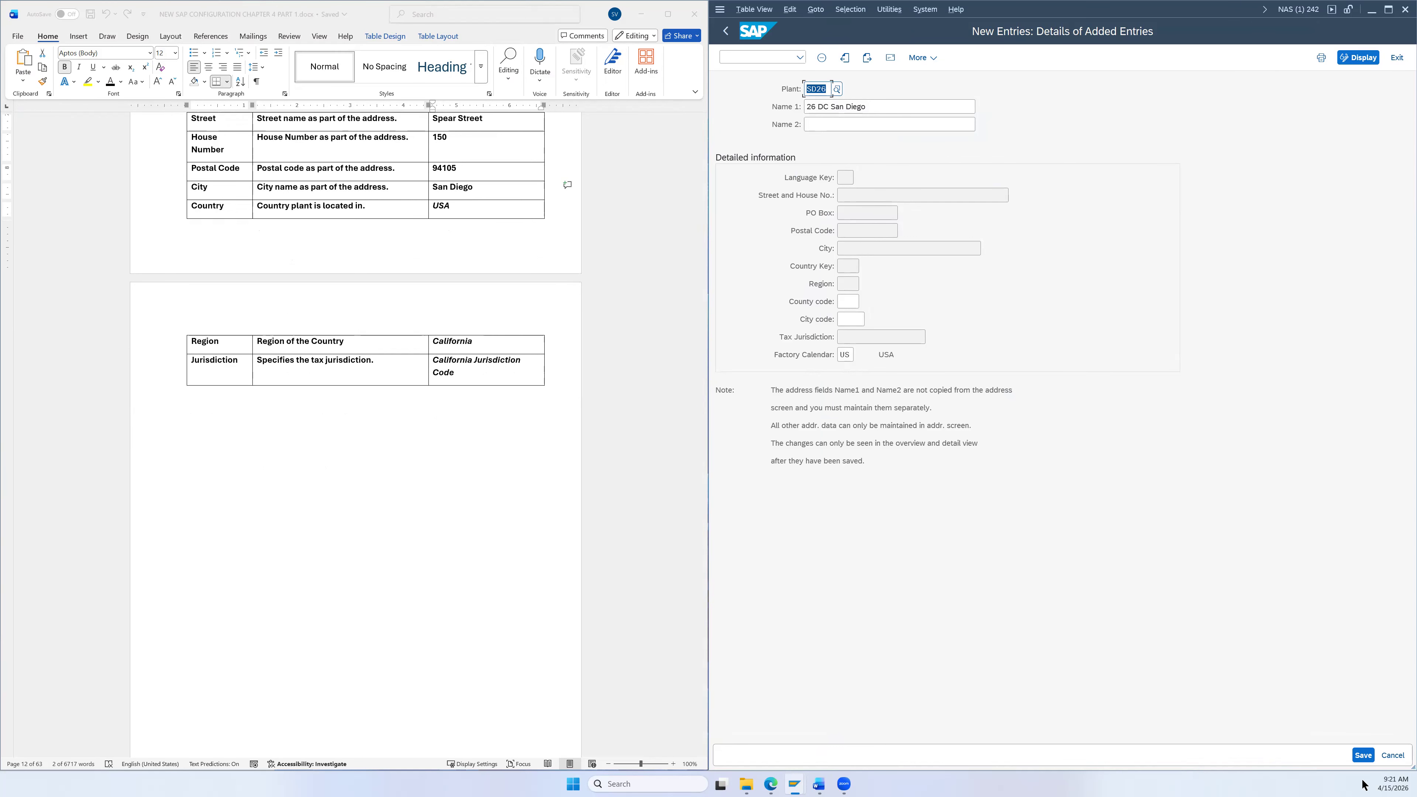
{"action": "left_click", "coordinate": [1365, 758]}
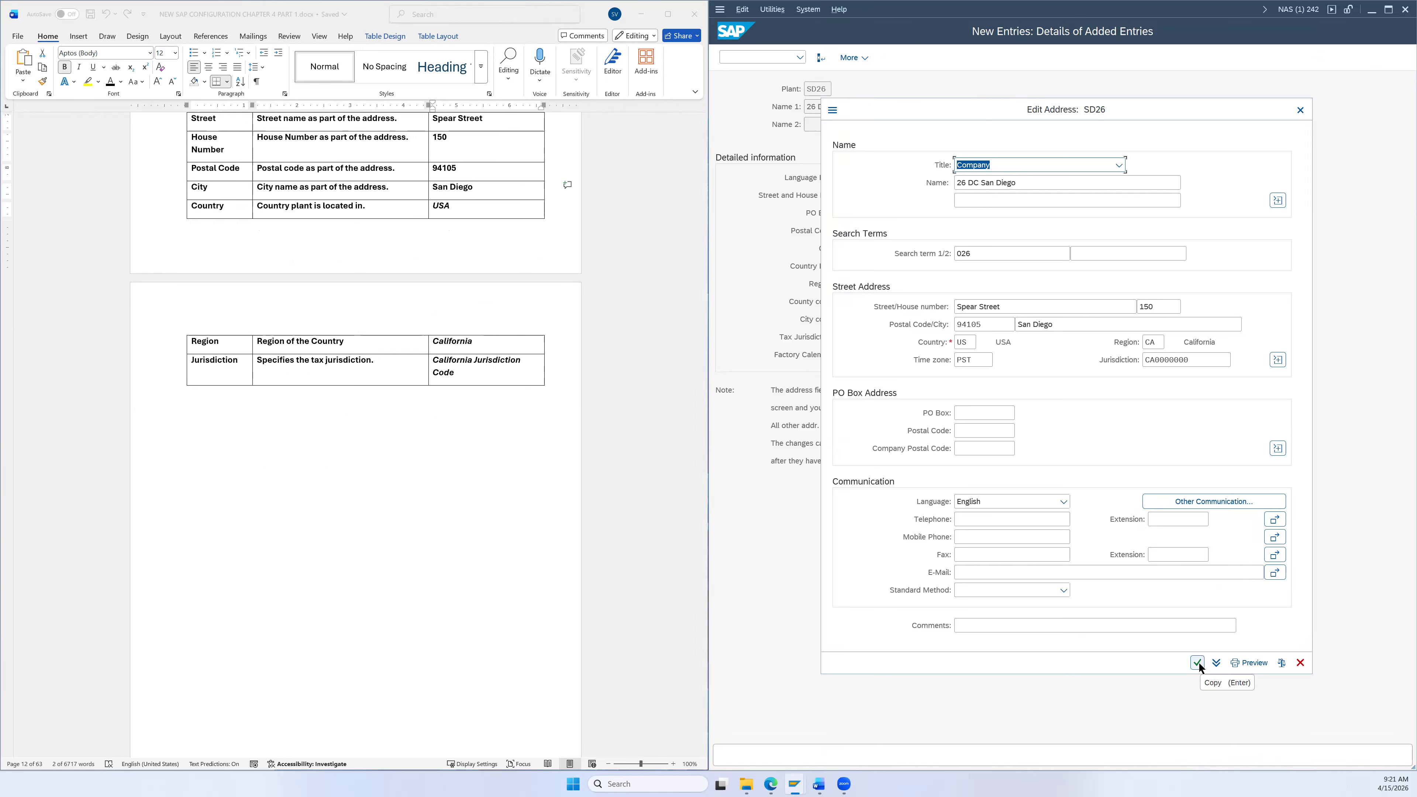
{"action": "left_click", "coordinate": [1198, 662]}
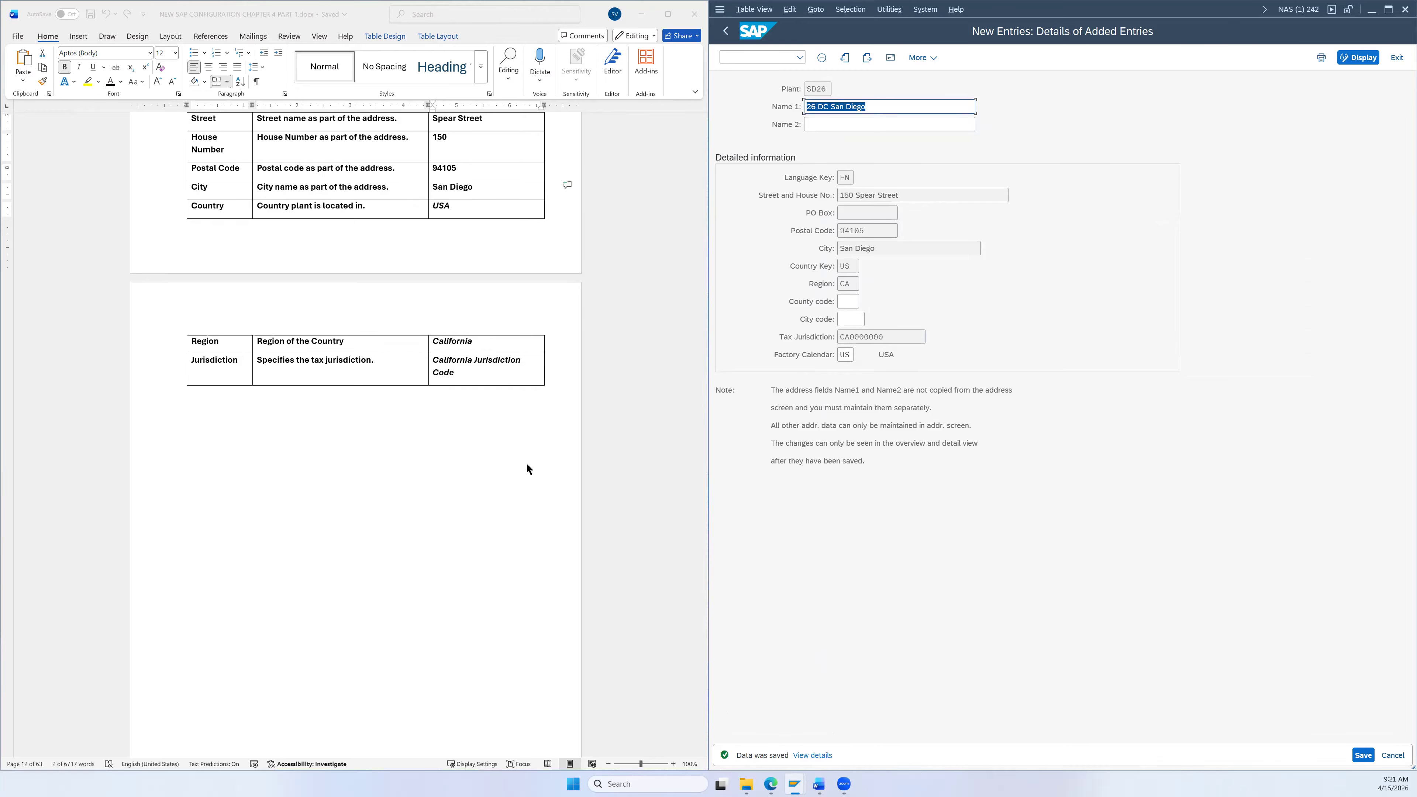
Step: Back out of the Plants overview and Display IMG to the Customizing: Execute Project screen
{"action": "scroll", "coordinate": [556, 464], "scroll_direction": "down", "scroll_amount": 6}
{"action": "scroll", "coordinate": [569, 437], "scroll_direction": "up", "scroll_amount": 9}
{"action": "scroll", "coordinate": [577, 429], "scroll_direction": "down", "scroll_amount": 10}
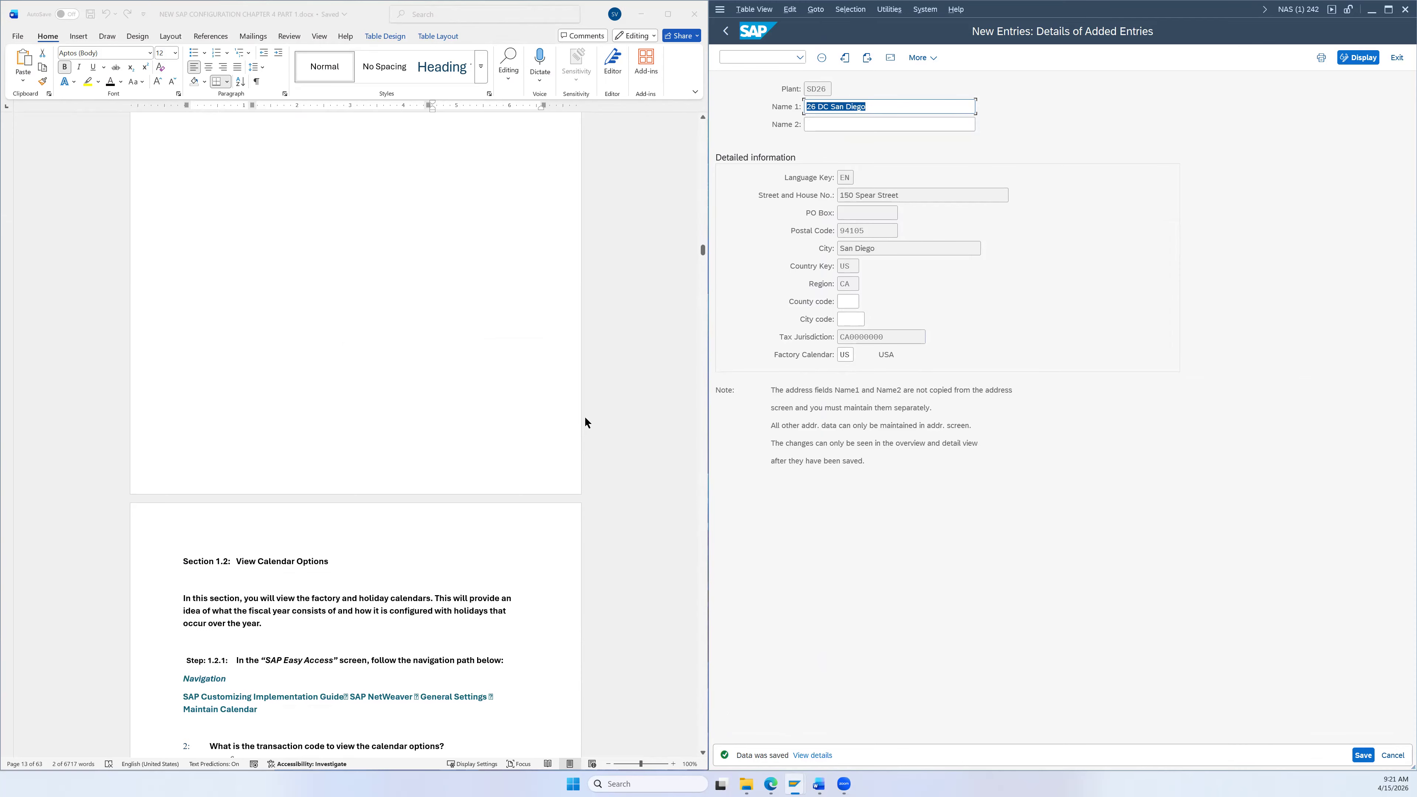
{"action": "scroll", "coordinate": [584, 416], "scroll_direction": "up", "scroll_amount": 8}
{"action": "scroll", "coordinate": [584, 410], "scroll_direction": "down", "scroll_amount": 10}
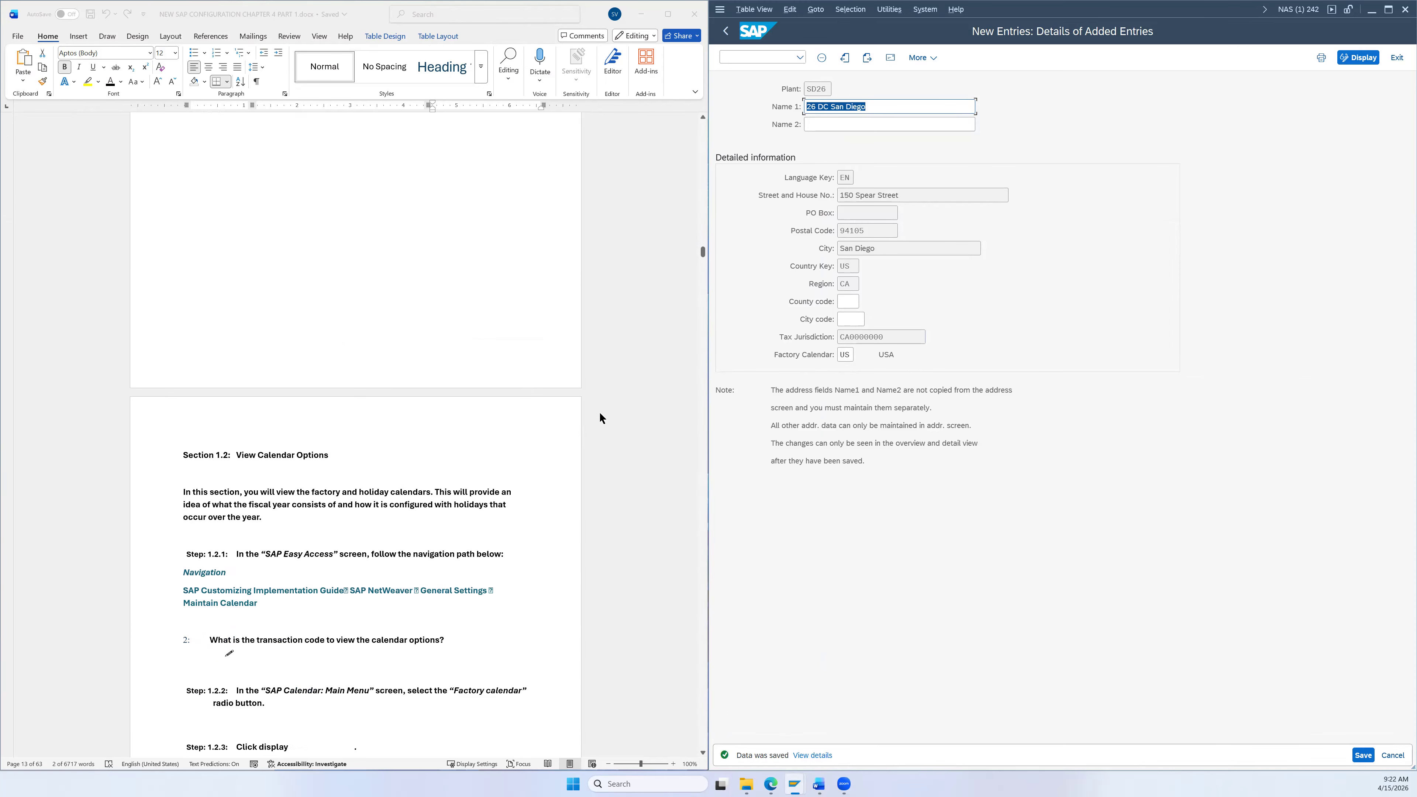
{"action": "scroll", "coordinate": [601, 417], "scroll_direction": "down", "scroll_amount": 1}
{"action": "scroll", "coordinate": [584, 411], "scroll_direction": "down", "scroll_amount": 3}
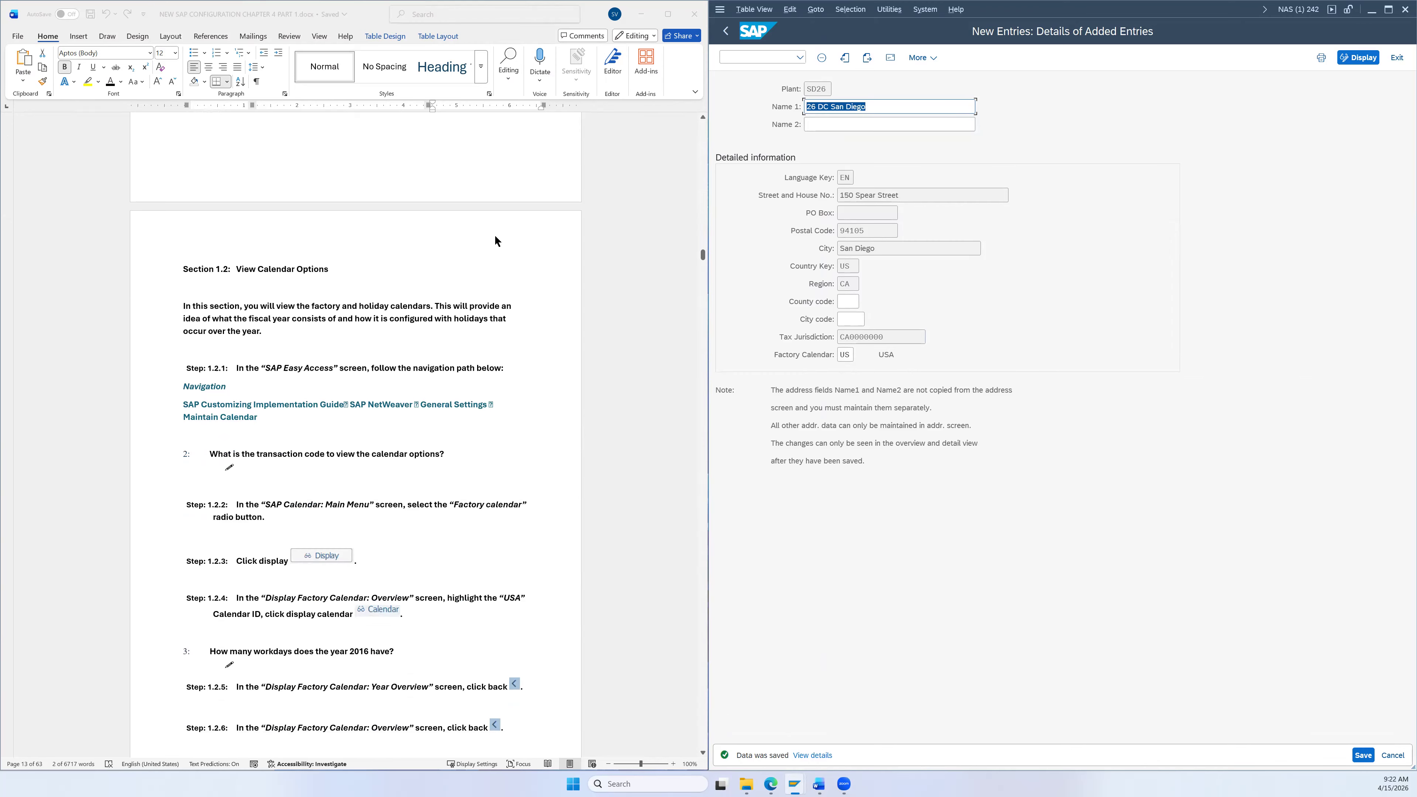
{"action": "left_click", "coordinate": [725, 31]}
{"action": "left_click", "coordinate": [725, 31]}
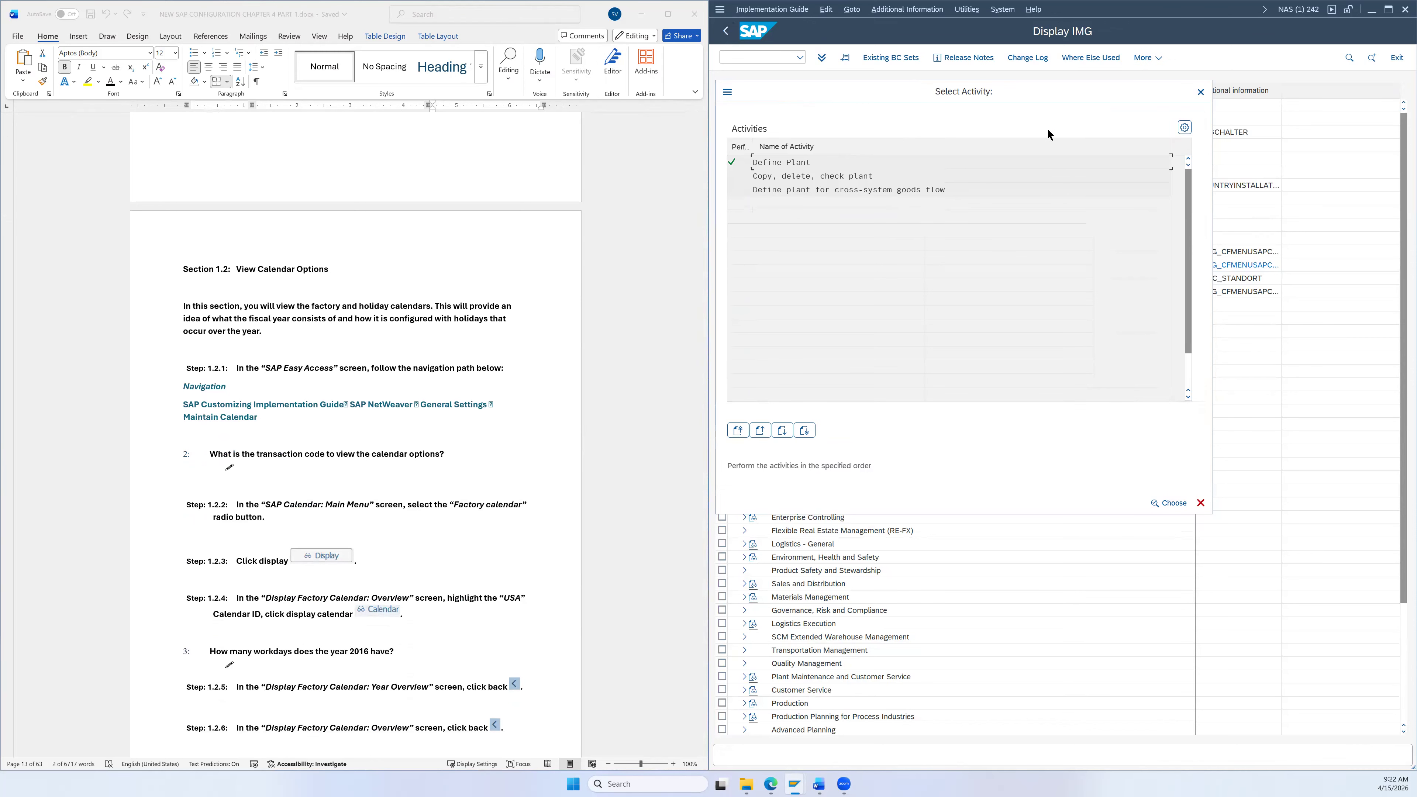
{"action": "left_click", "coordinate": [1201, 92]}
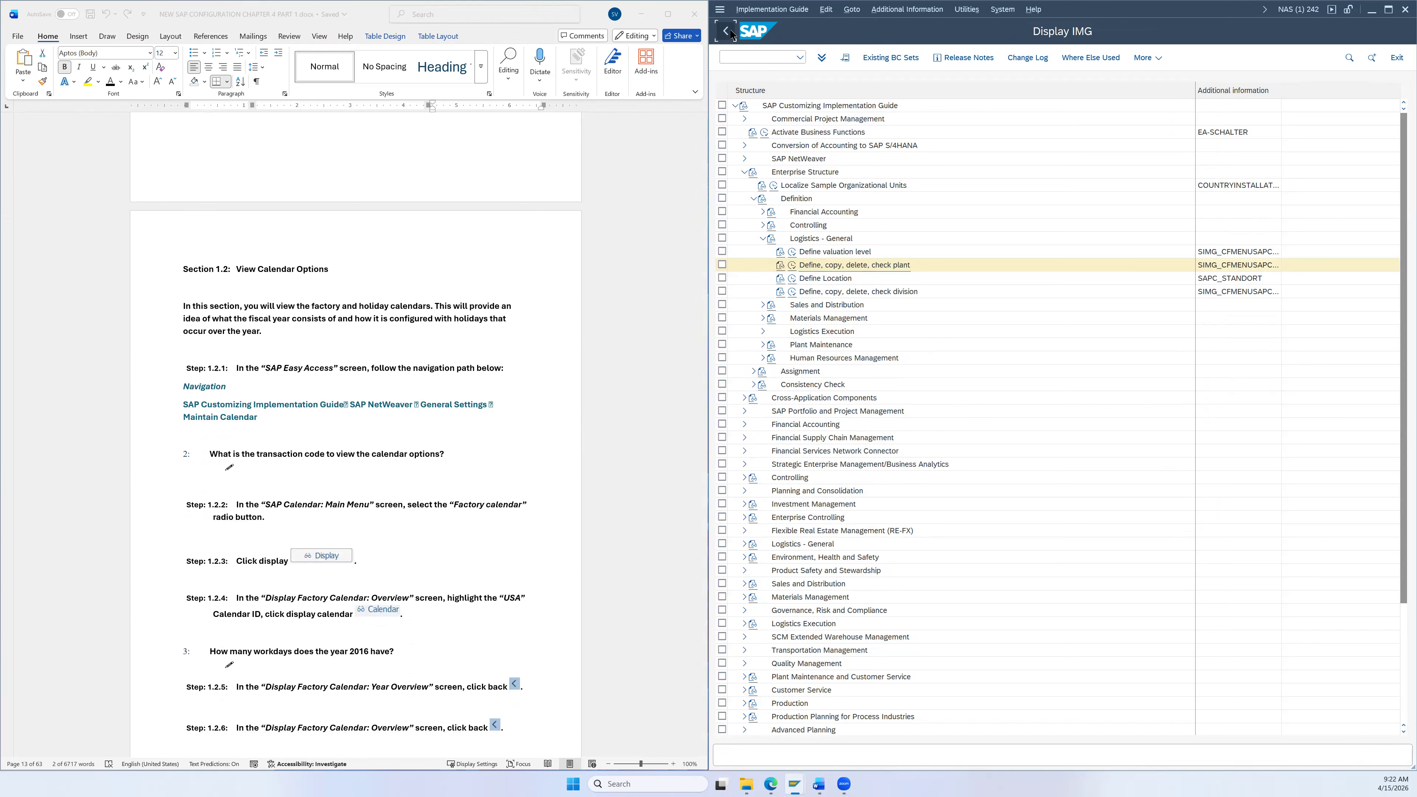
{"action": "left_click", "coordinate": [728, 33]}
Step: In the SAP Reference IMG, run Maintain Calendar under SAP NetWeaver > General settings
{"action": "left_click", "coordinate": [858, 58]}
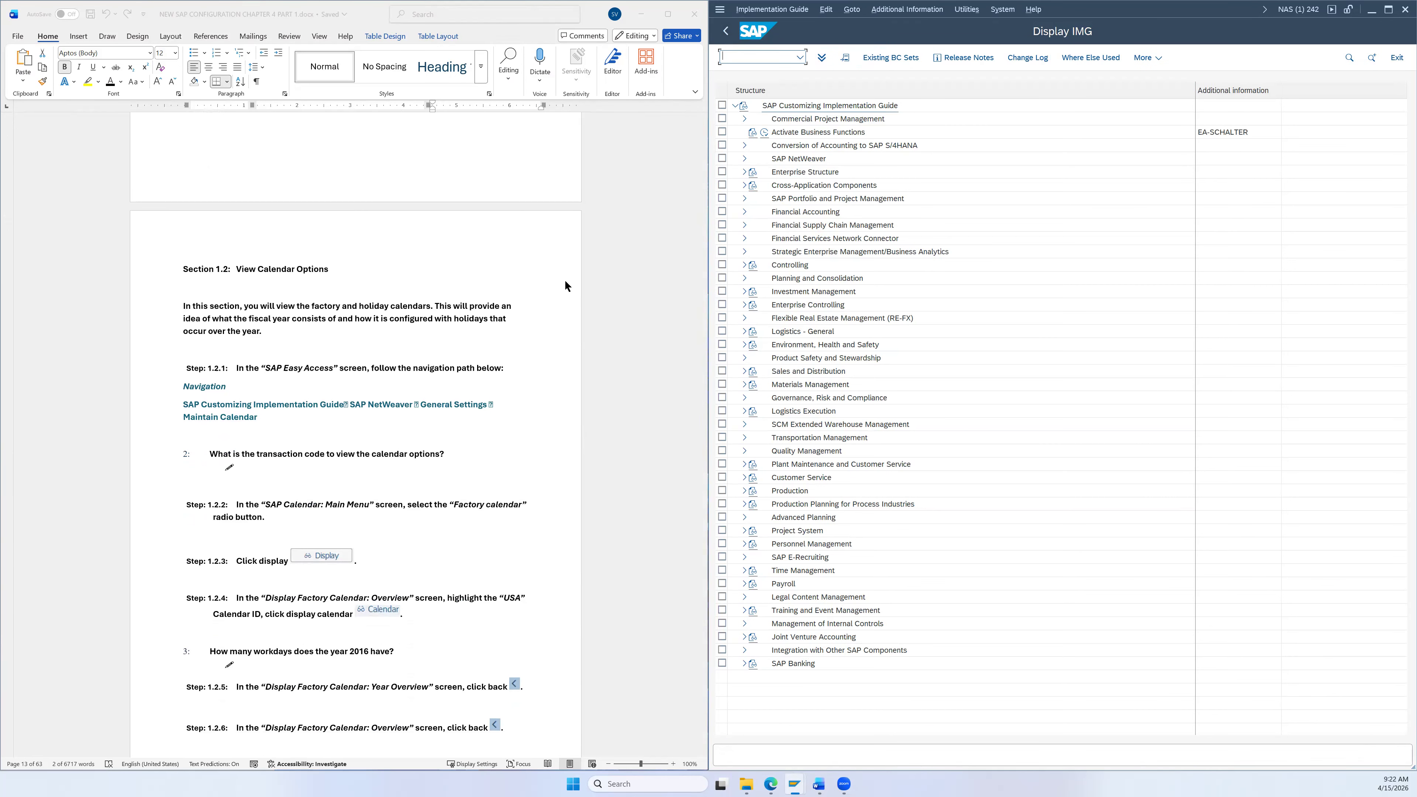
{"action": "scroll", "coordinate": [566, 280], "scroll_direction": "down", "scroll_amount": 2}
{"action": "scroll", "coordinate": [229, 258], "scroll_direction": "down", "scroll_amount": 1}
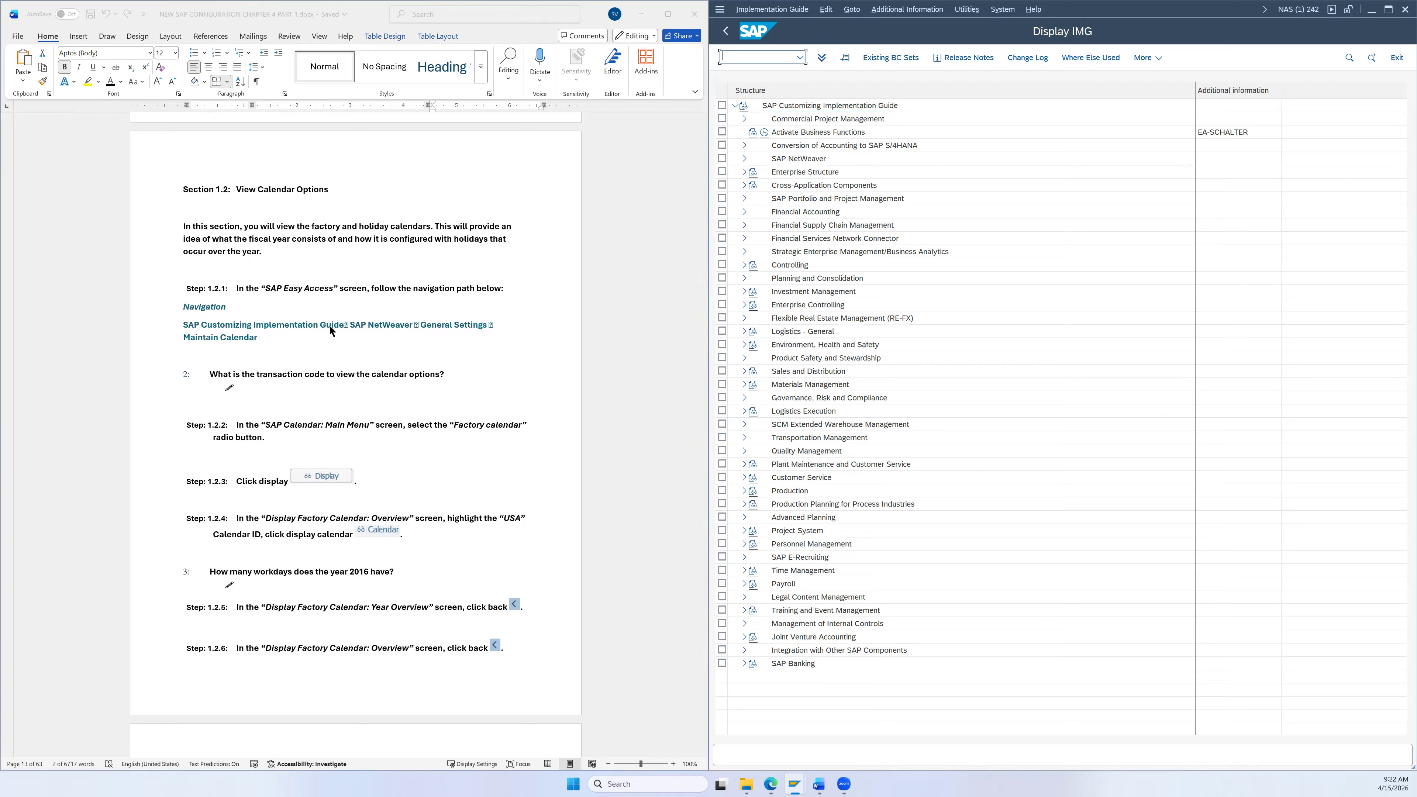
{"action": "scroll", "coordinate": [519, 314], "scroll_direction": "down", "scroll_amount": 1}
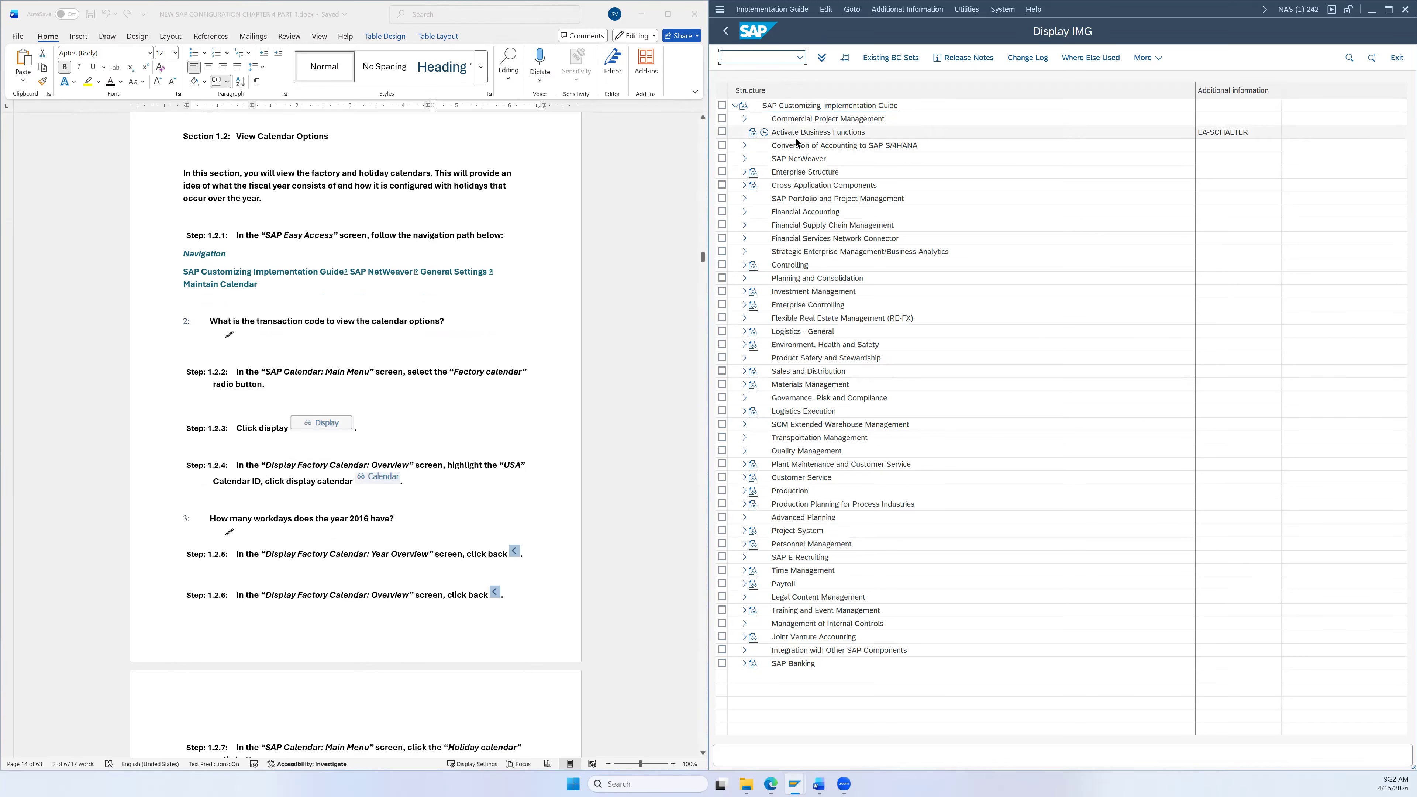
{"action": "left_click", "coordinate": [743, 159]}
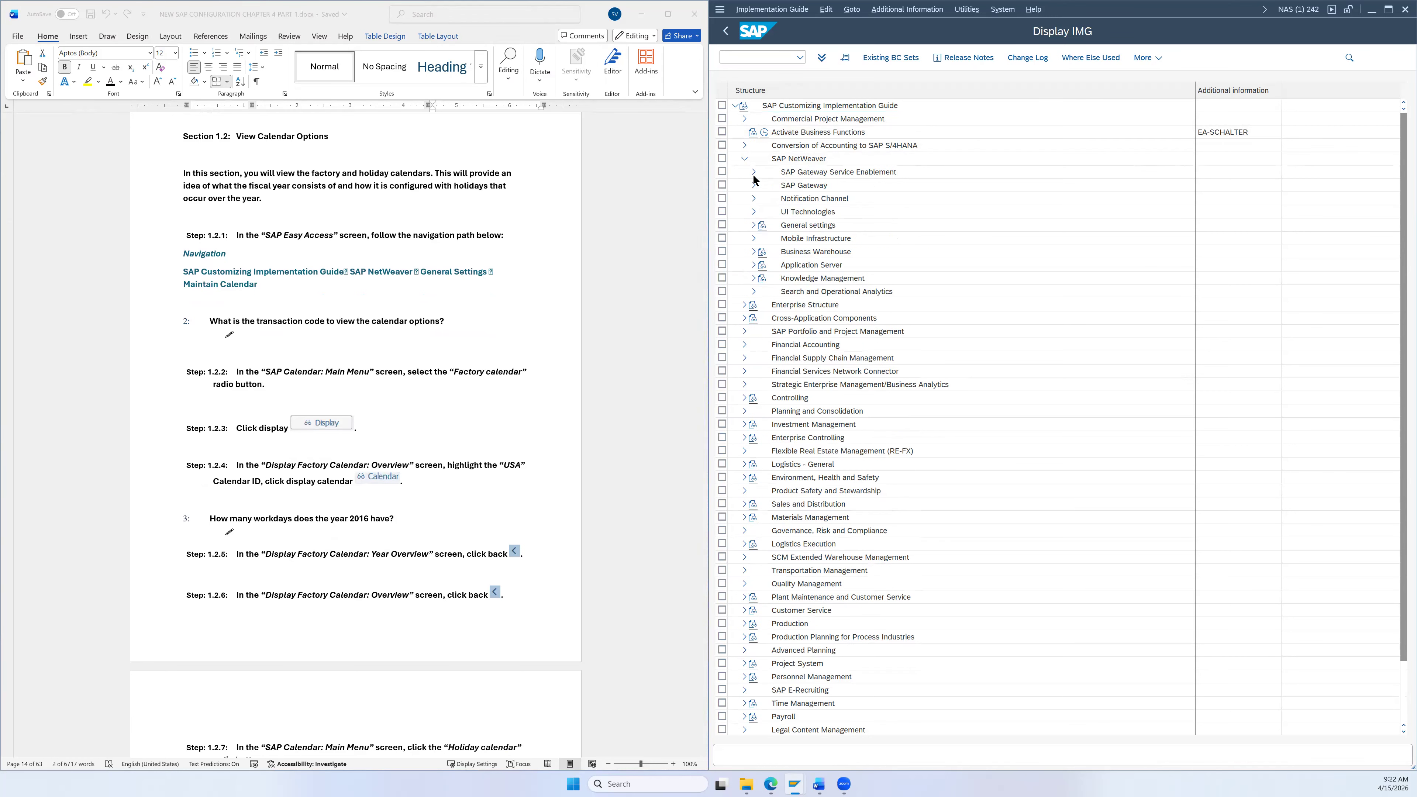
{"action": "left_click", "coordinate": [752, 224]}
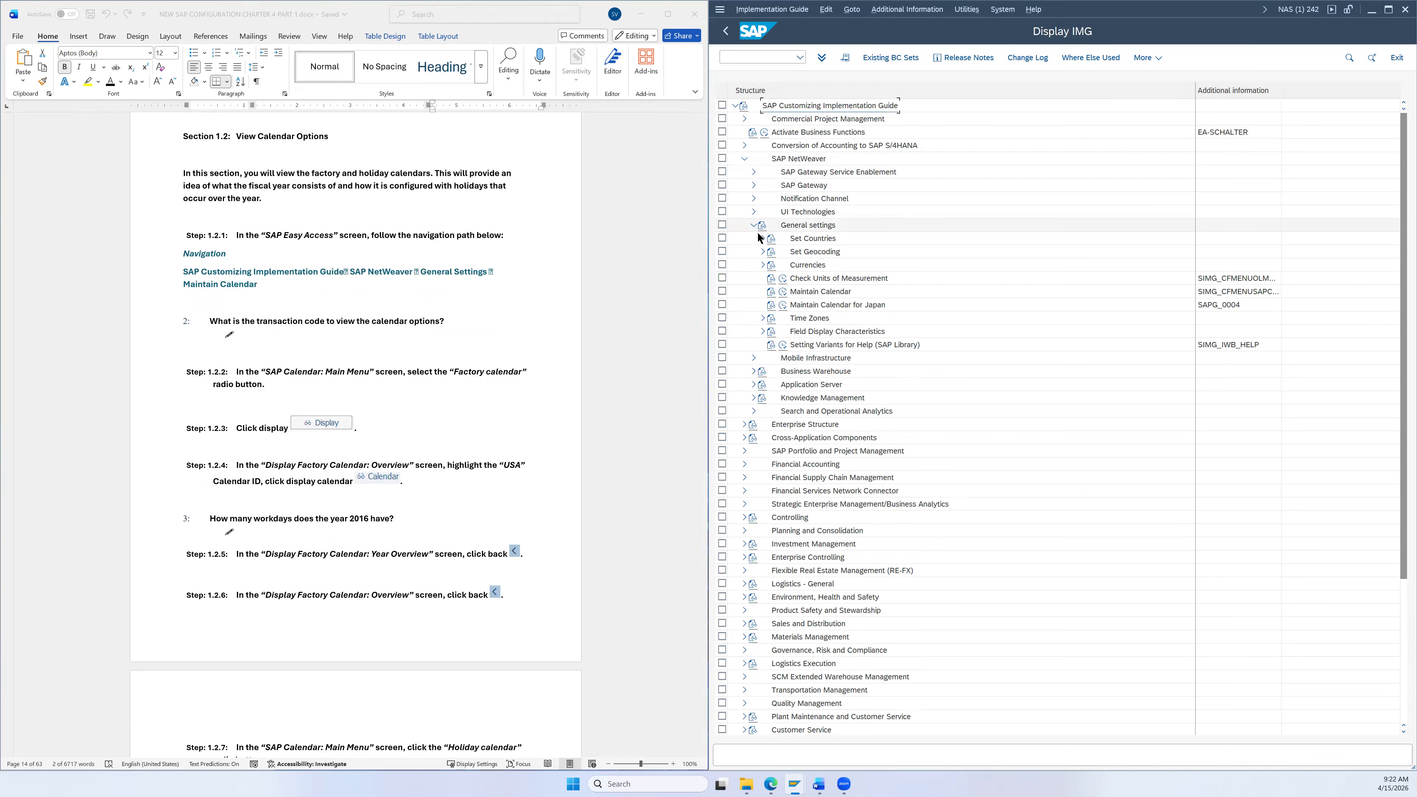
{"action": "left_click", "coordinate": [801, 292]}
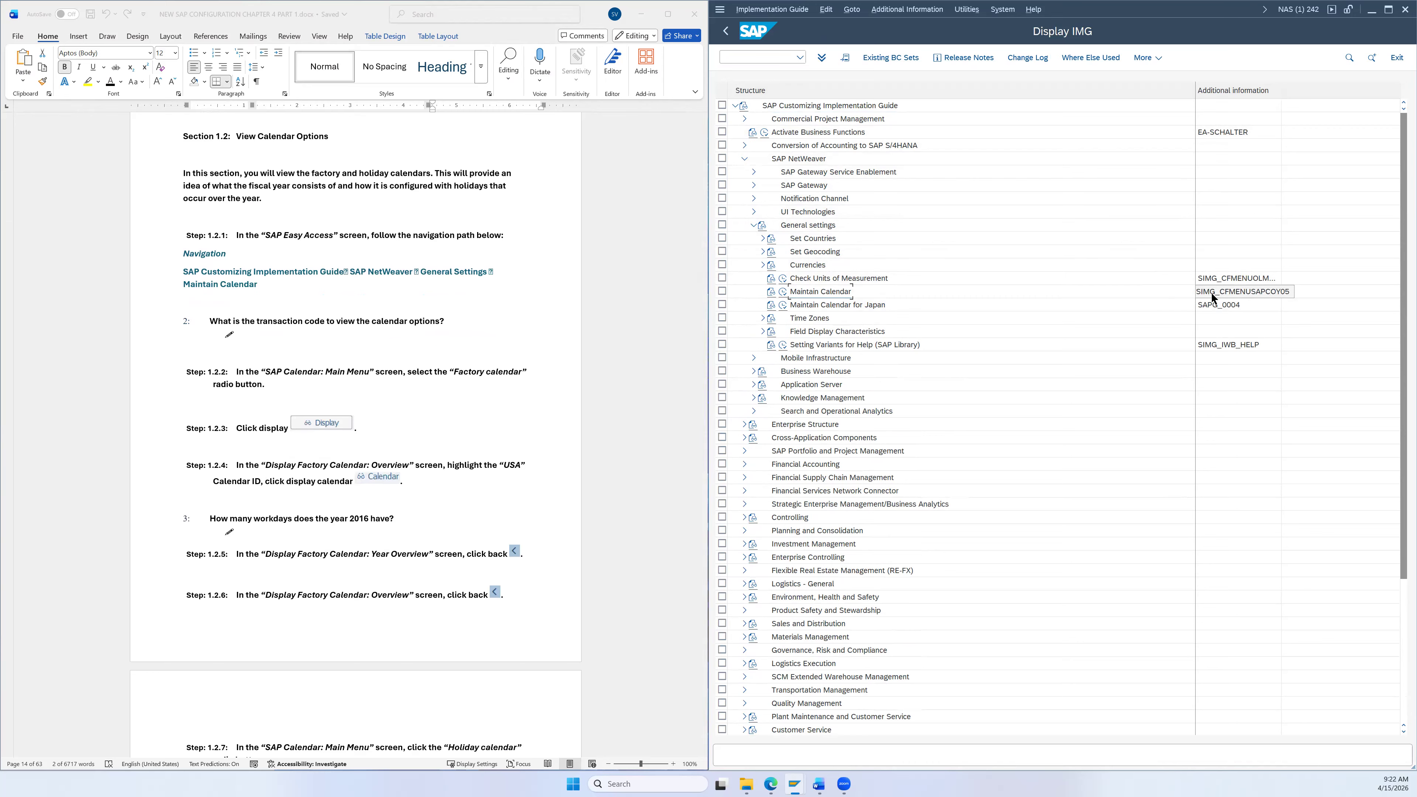
{"action": "left_click", "coordinate": [783, 293]}
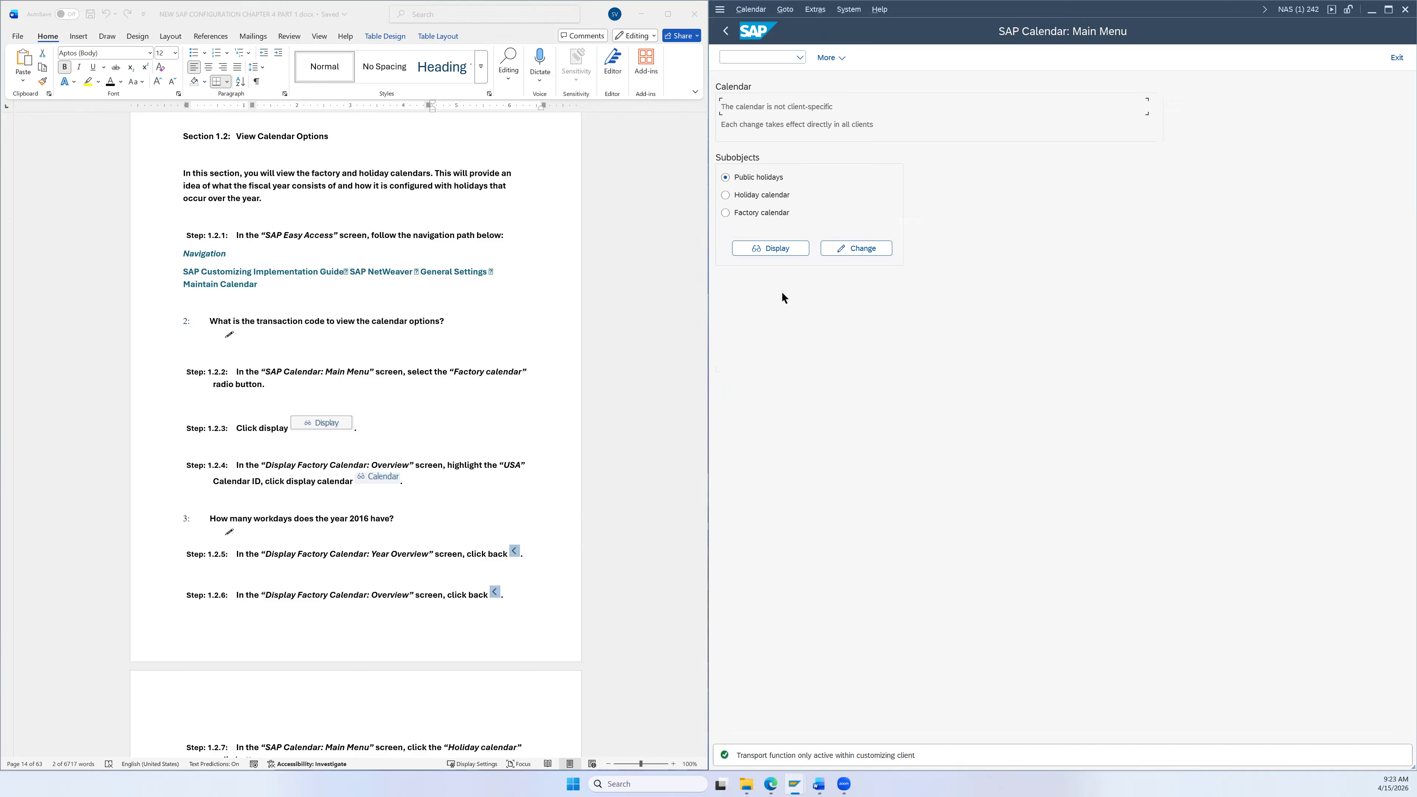
Step: Display the factory calendar overview listing calendar IDs valid from 2000 to 2050
{"action": "scroll", "coordinate": [485, 349], "scroll_direction": "down", "scroll_amount": 5}
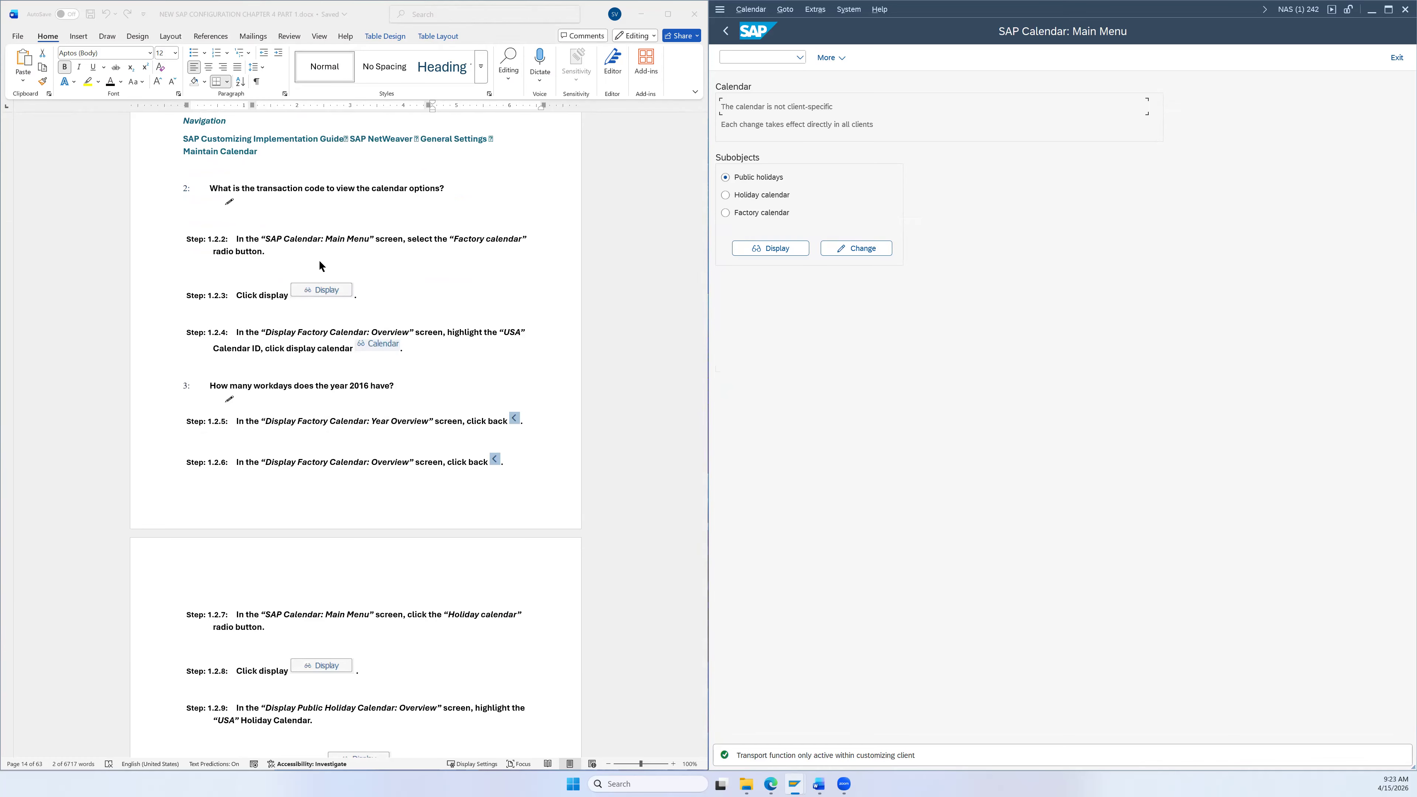
{"action": "left_click", "coordinate": [734, 214]}
{"action": "scroll", "coordinate": [617, 281], "scroll_direction": "down", "scroll_amount": 2}
{"action": "scroll", "coordinate": [613, 281], "scroll_direction": "down", "scroll_amount": 1}
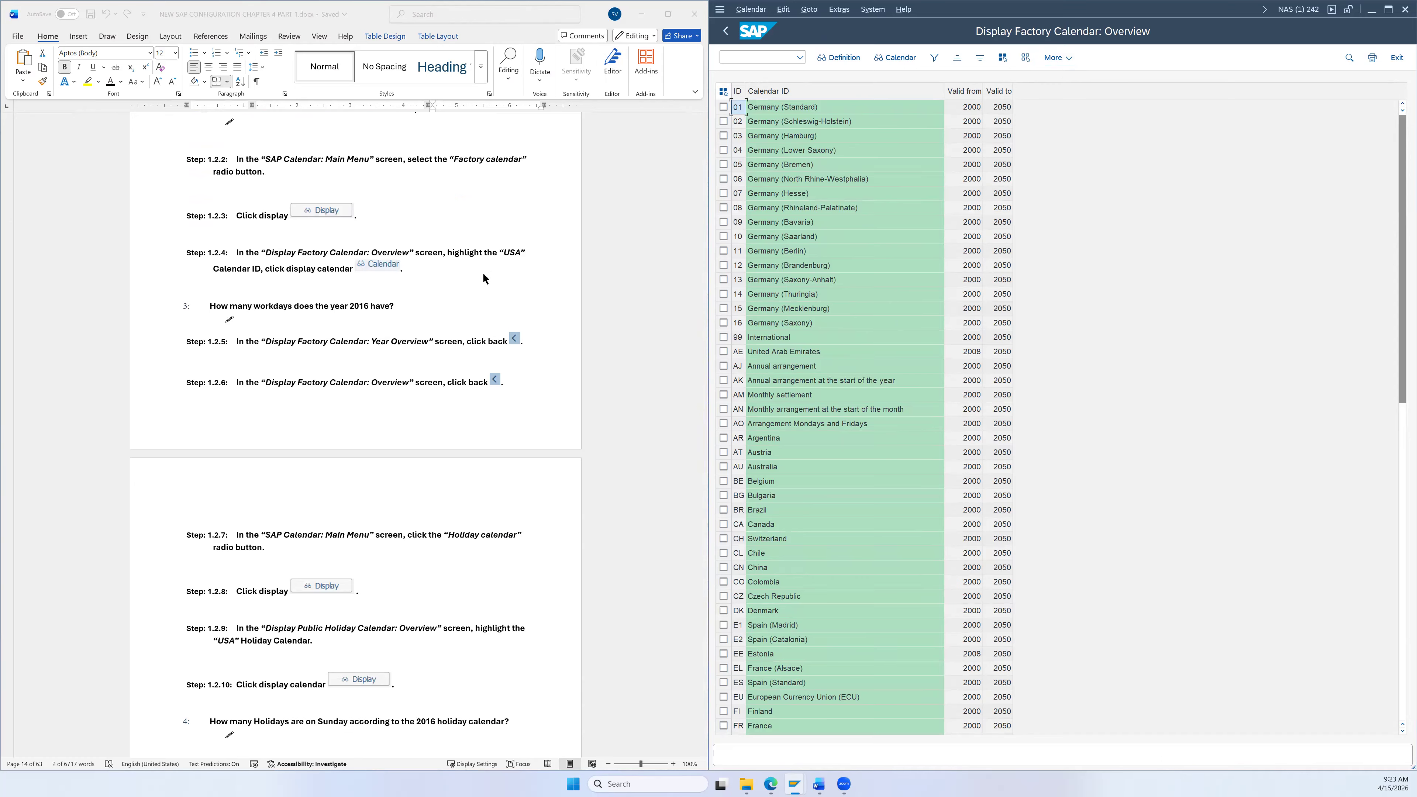
{"action": "scroll", "coordinate": [836, 498], "scroll_direction": "down", "scroll_amount": 15}
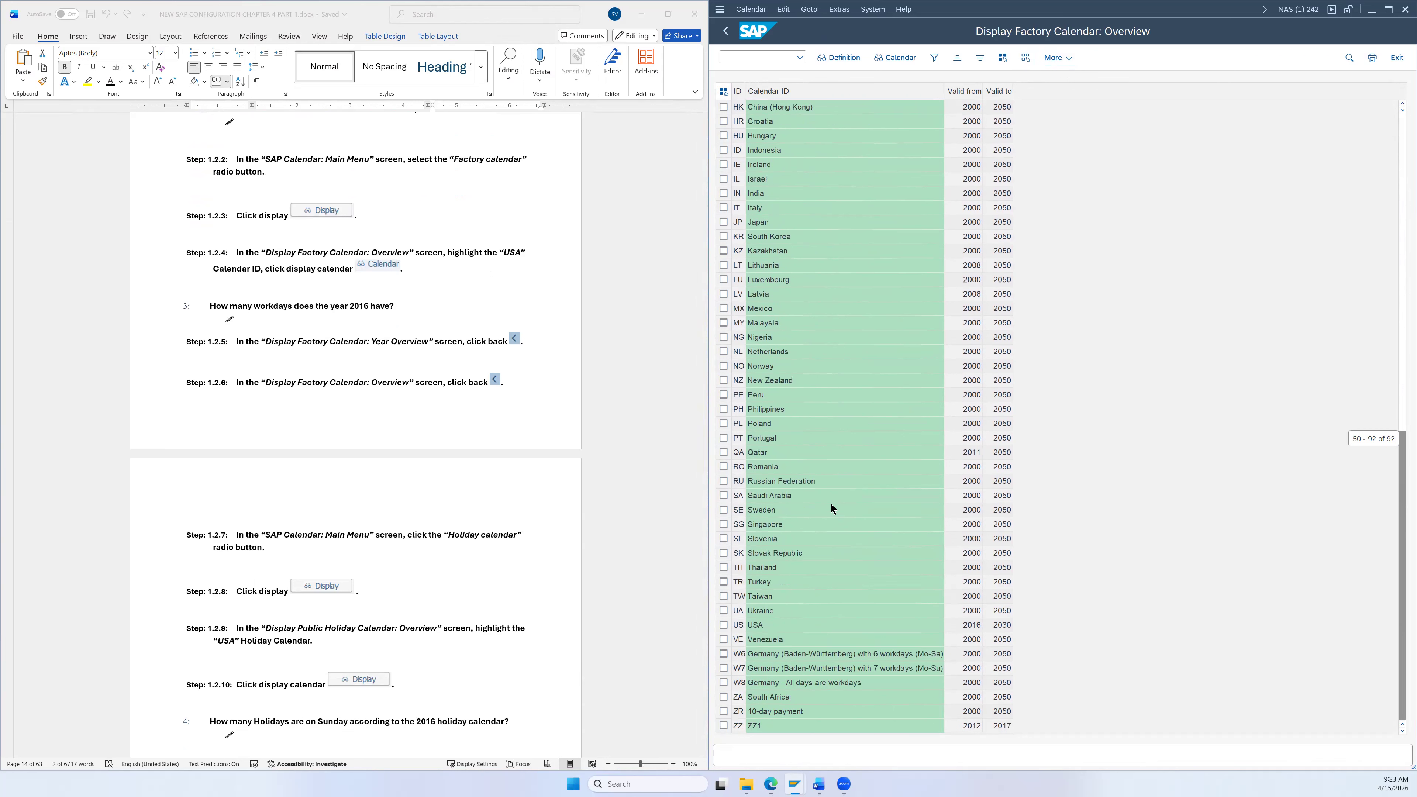
{"action": "left_click", "coordinate": [723, 626]}
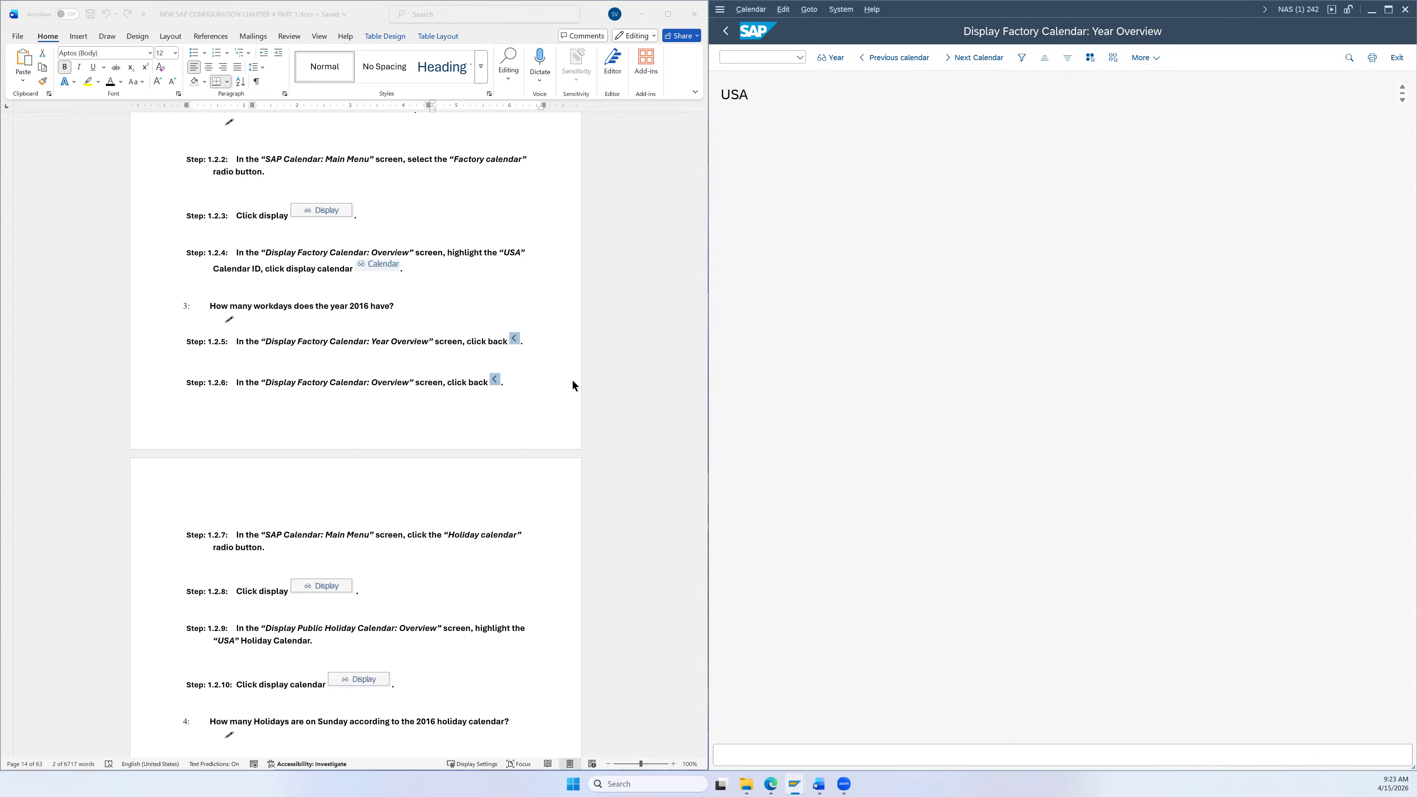
{"action": "scroll", "coordinate": [566, 370], "scroll_direction": "down", "scroll_amount": 3}
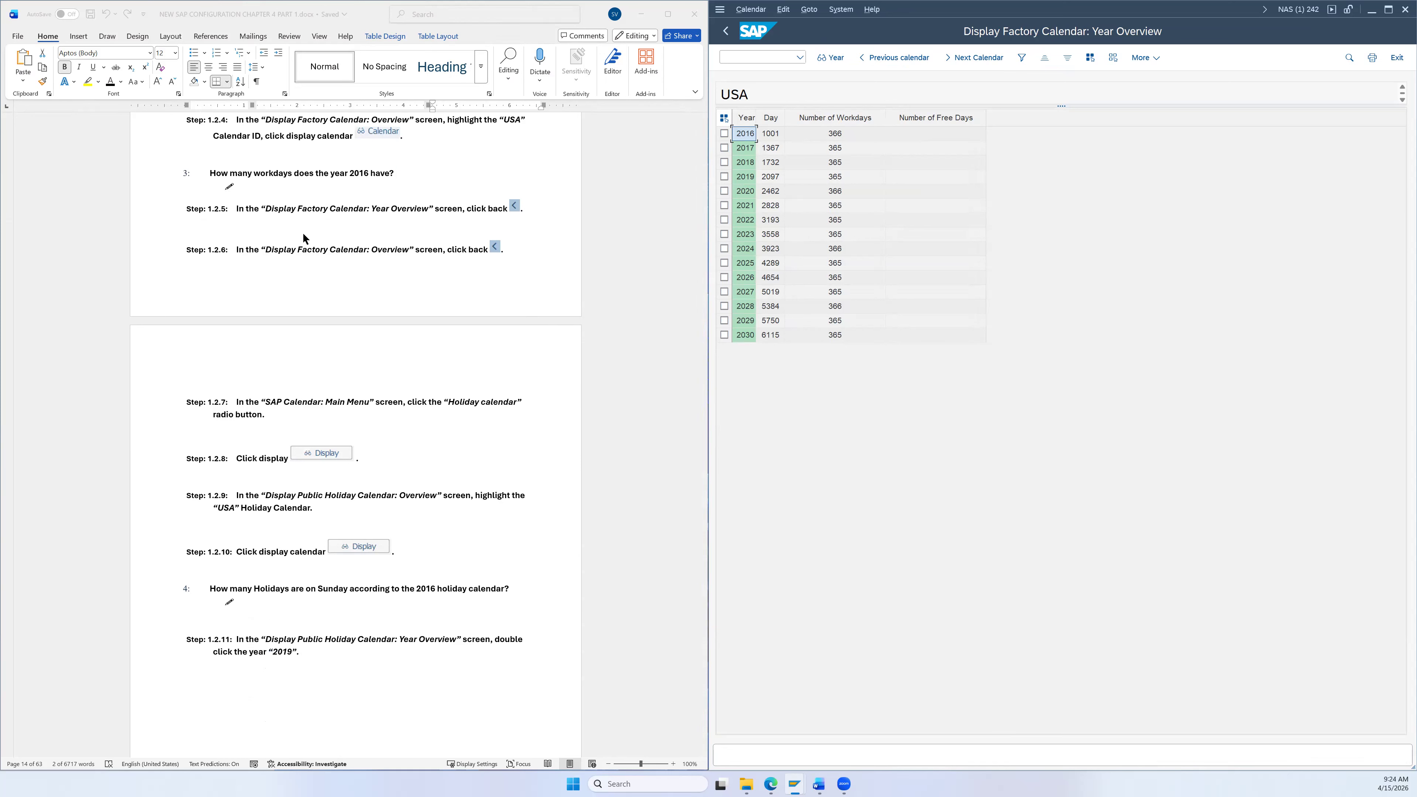
{"action": "left_click", "coordinate": [730, 33]}
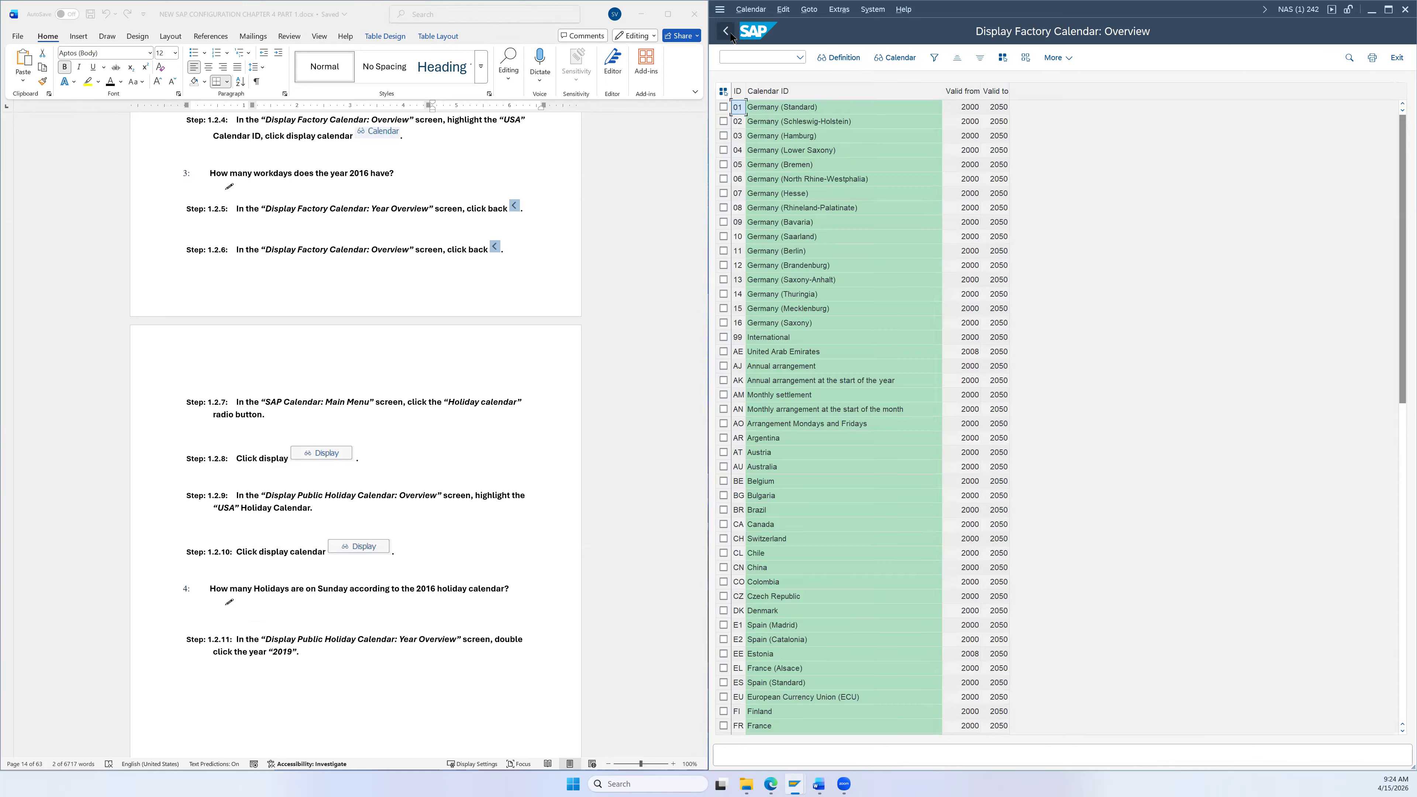
Step: Return to the calendar main menu and display the public holiday calendar overview
{"action": "left_click", "coordinate": [729, 32]}
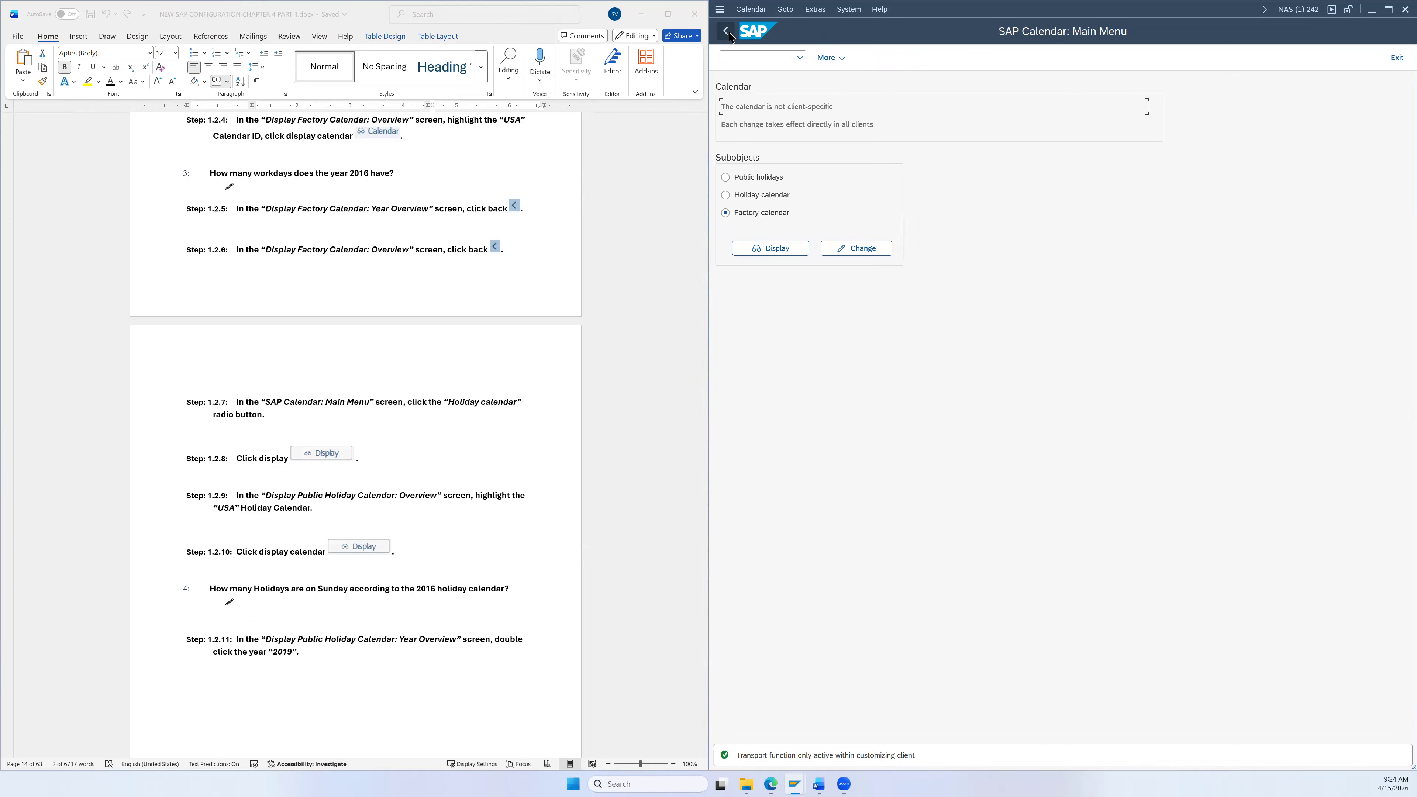
{"action": "scroll", "coordinate": [483, 363], "scroll_direction": "down", "scroll_amount": 2}
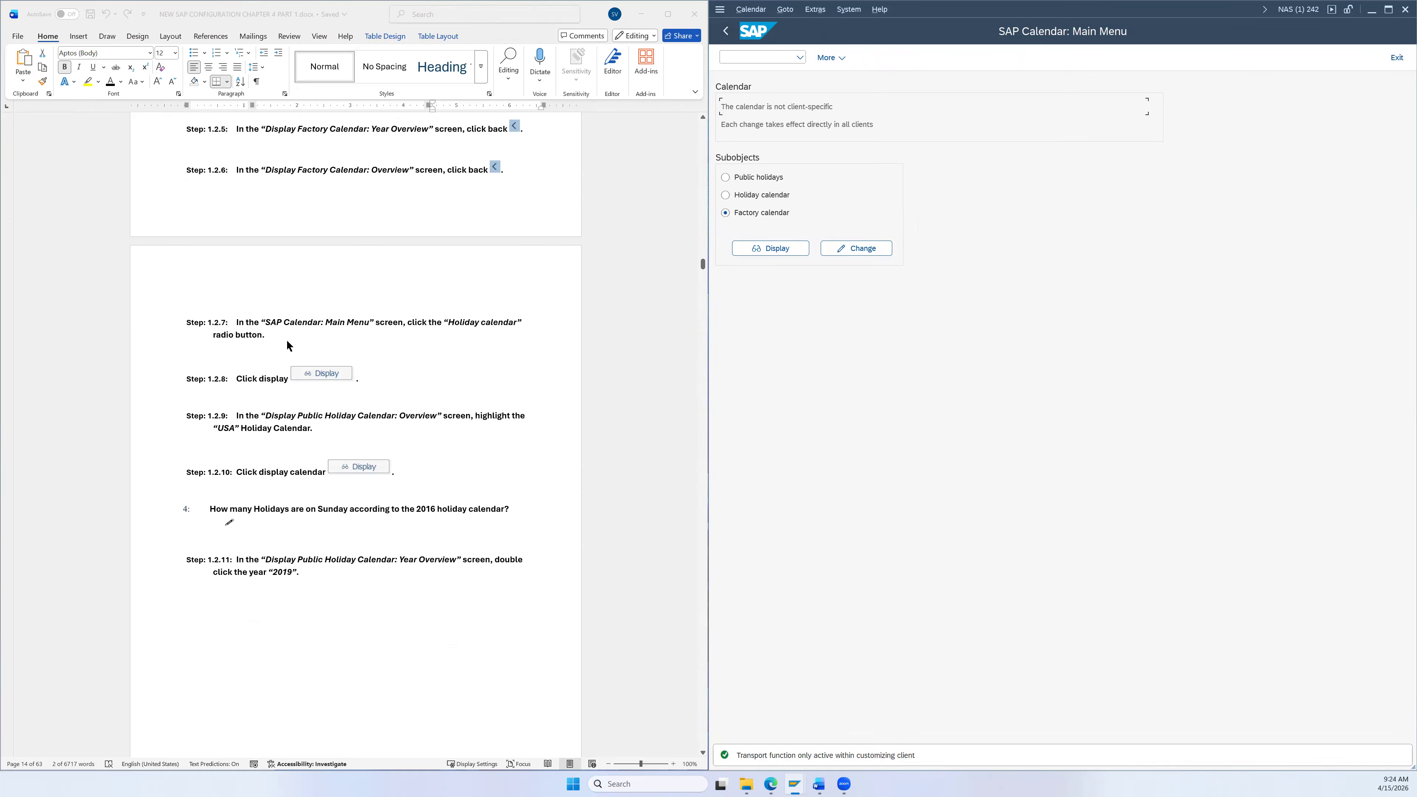
{"action": "scroll", "coordinate": [330, 351], "scroll_direction": "down", "scroll_amount": 2}
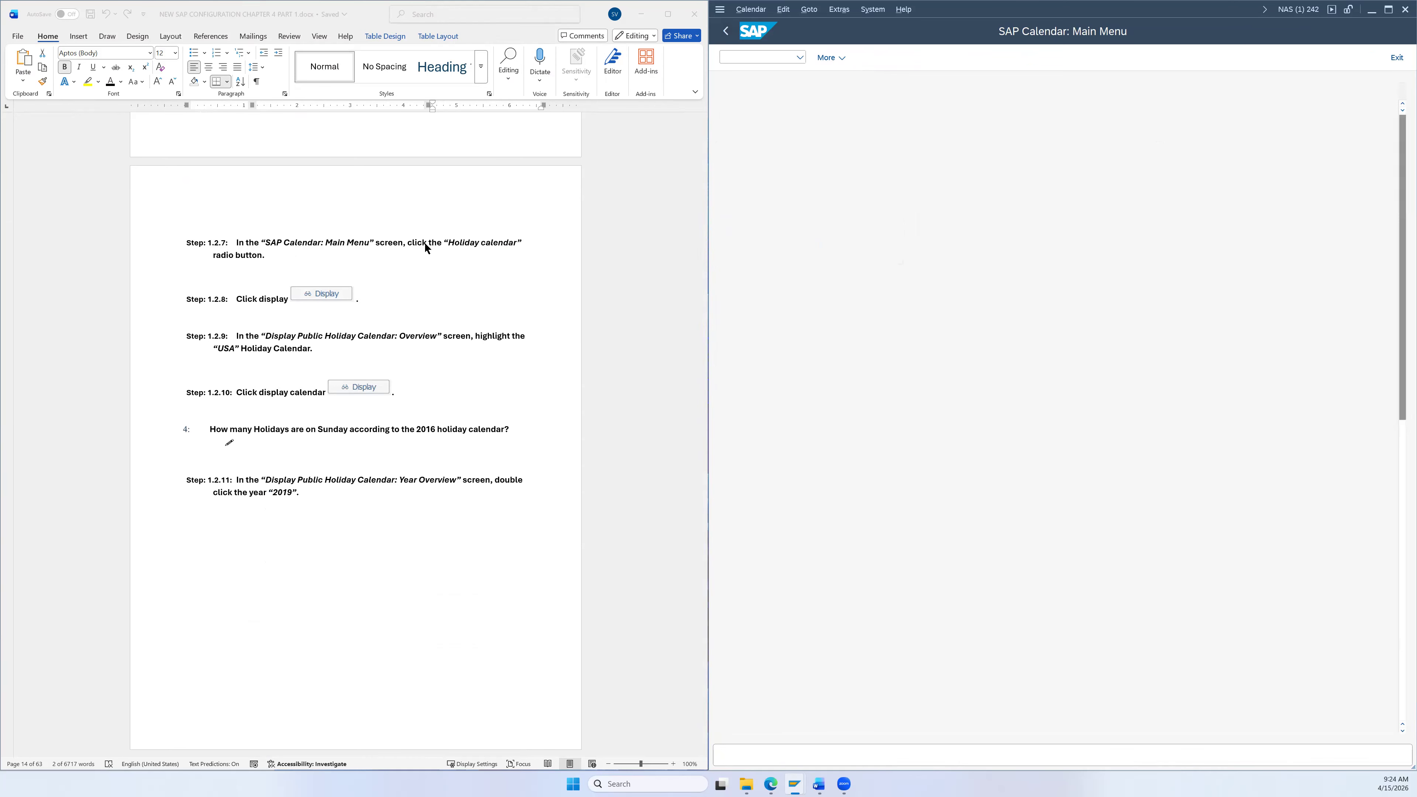
{"action": "scroll", "coordinate": [421, 252], "scroll_direction": "down", "scroll_amount": 1}
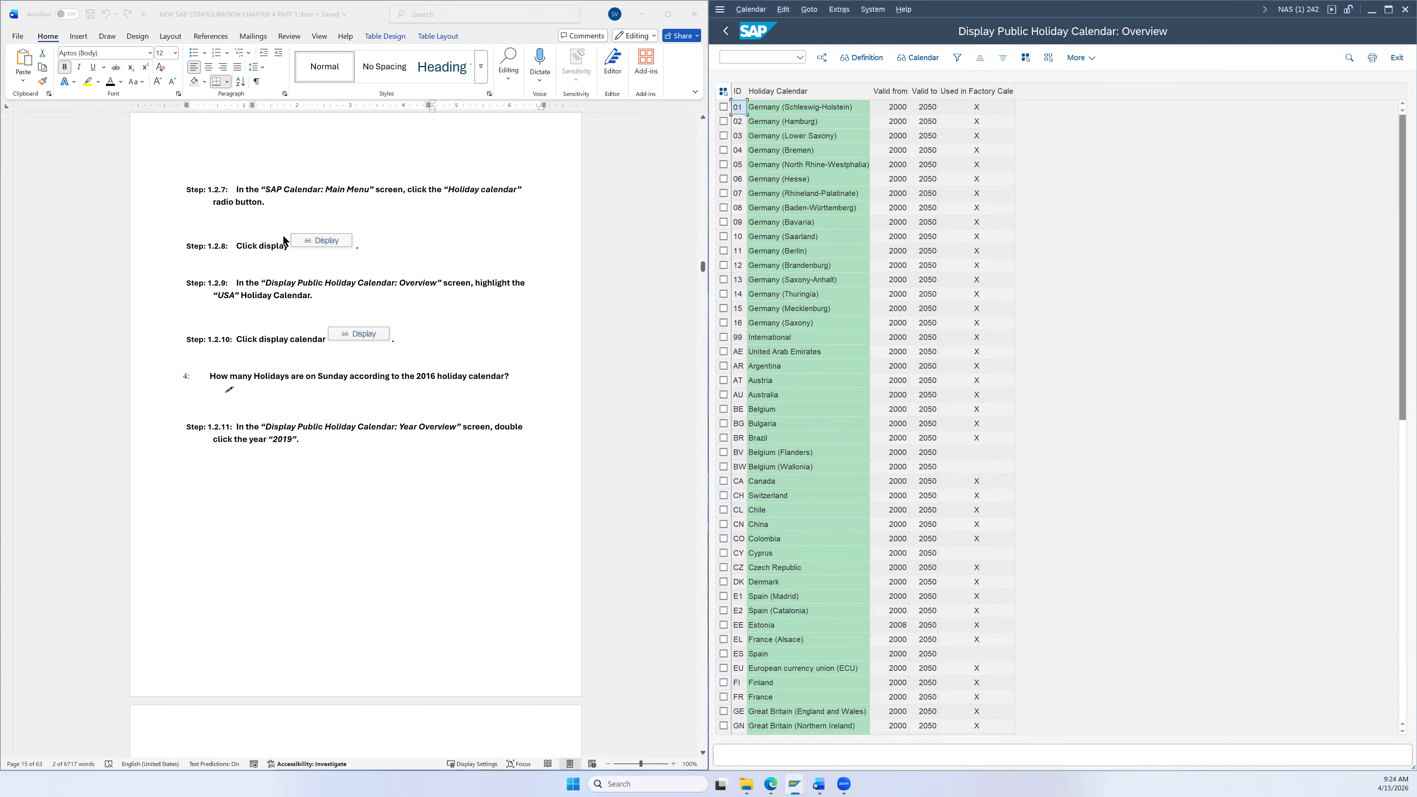
Step: Select the USA holiday calendar and show its year overview, with 12 holidays in 2016
{"action": "scroll", "coordinate": [336, 288], "scroll_direction": "down", "scroll_amount": 1}
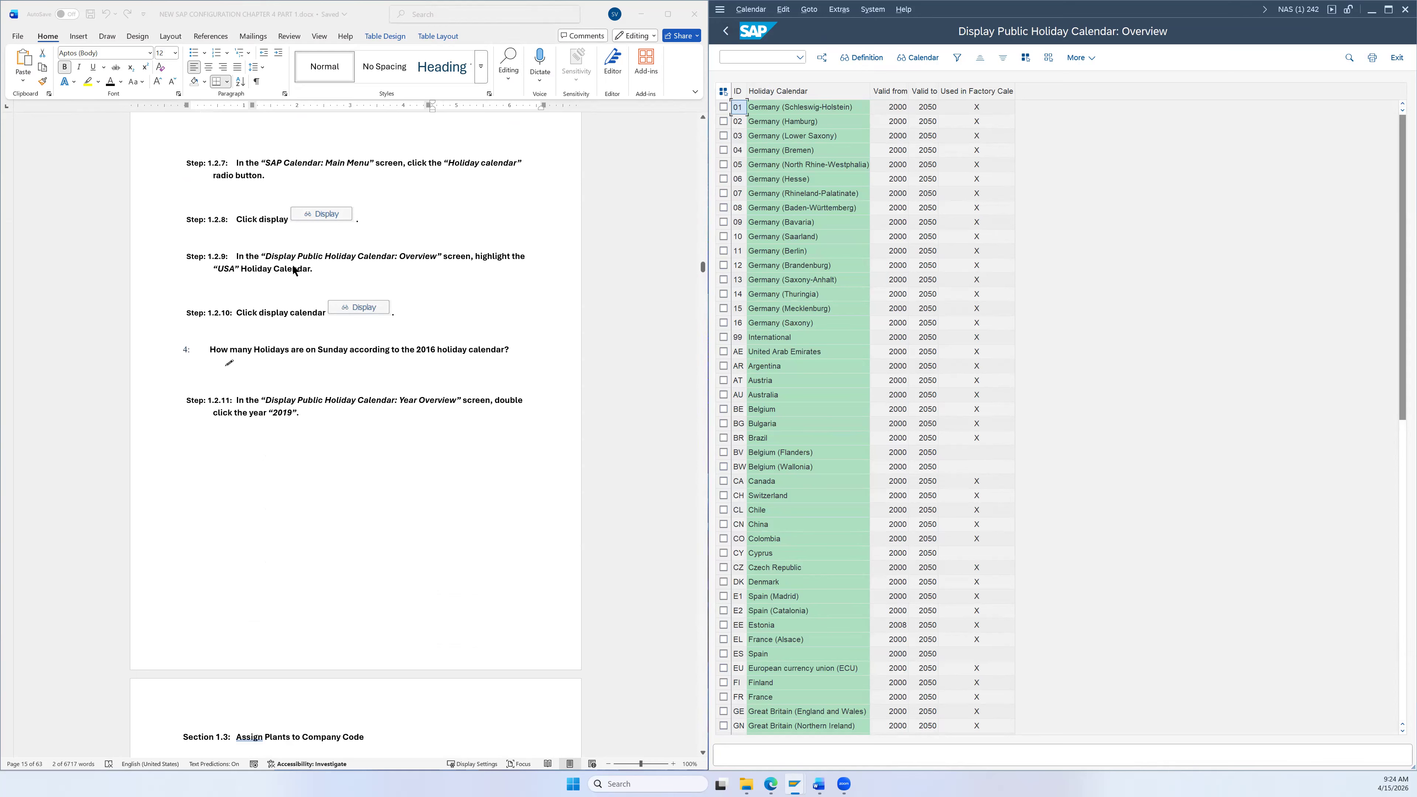
{"action": "scroll", "coordinate": [855, 455], "scroll_direction": "down", "scroll_amount": 1}
{"action": "scroll", "coordinate": [856, 449], "scroll_direction": "down", "scroll_amount": 14}
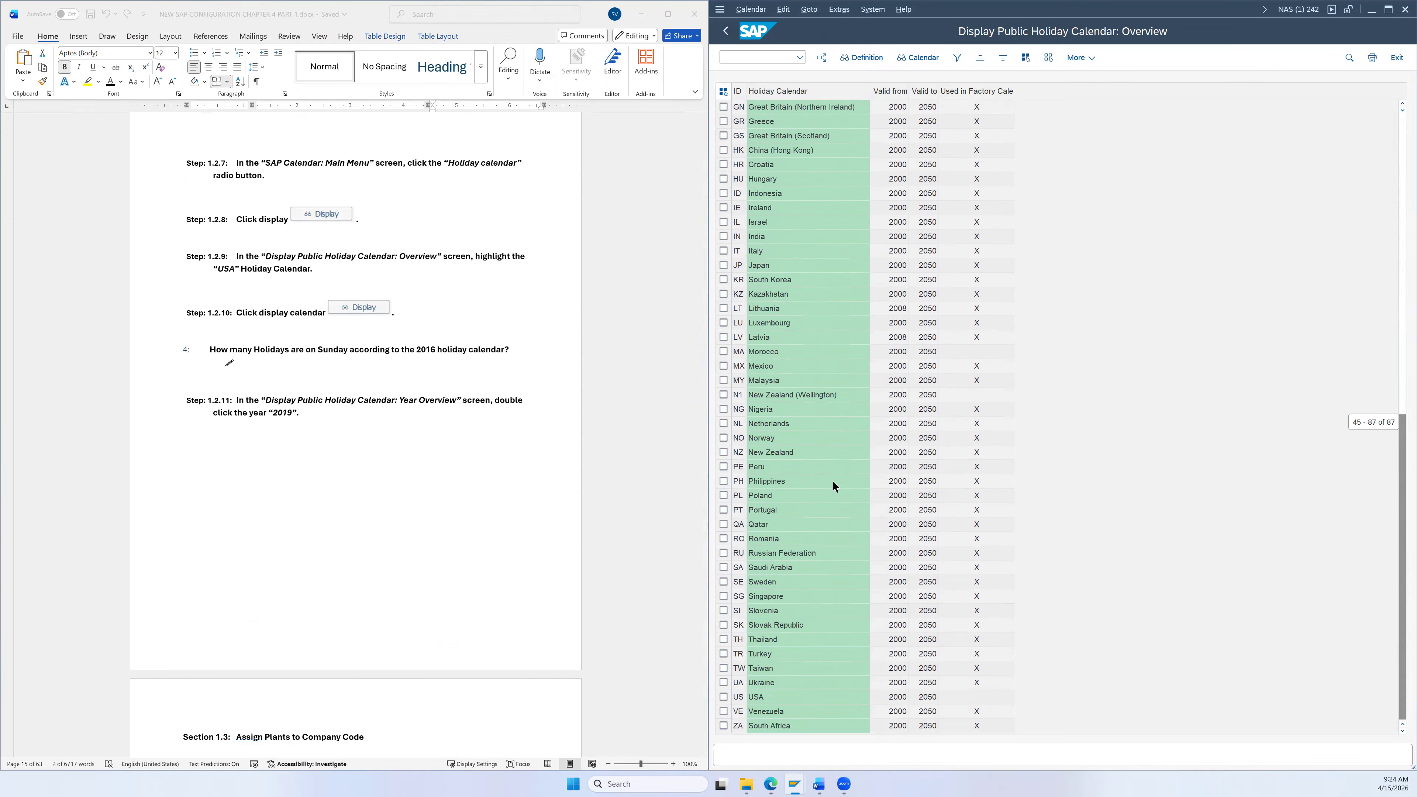
{"action": "left_click", "coordinate": [724, 697]}
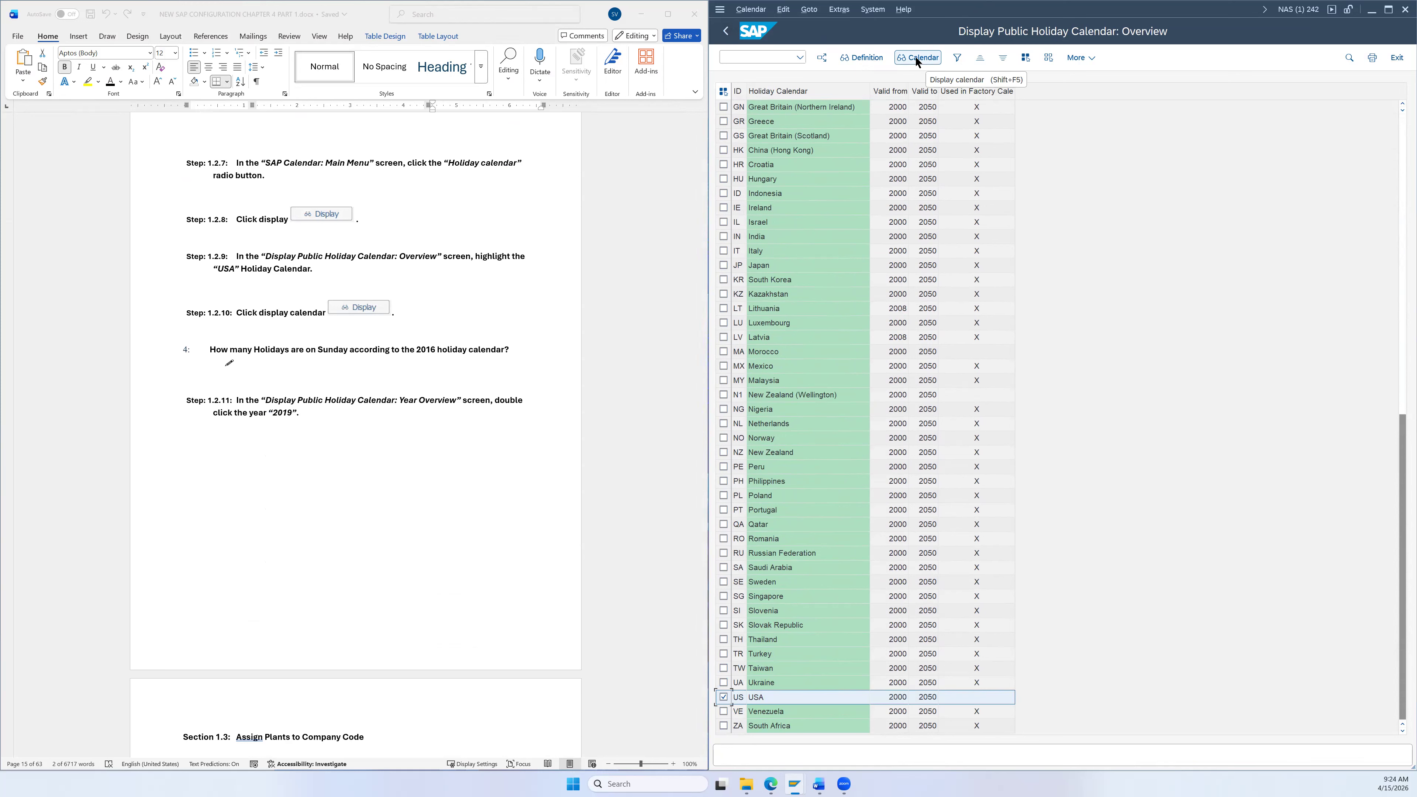
{"action": "scroll", "coordinate": [582, 263], "scroll_direction": "down", "scroll_amount": 3}
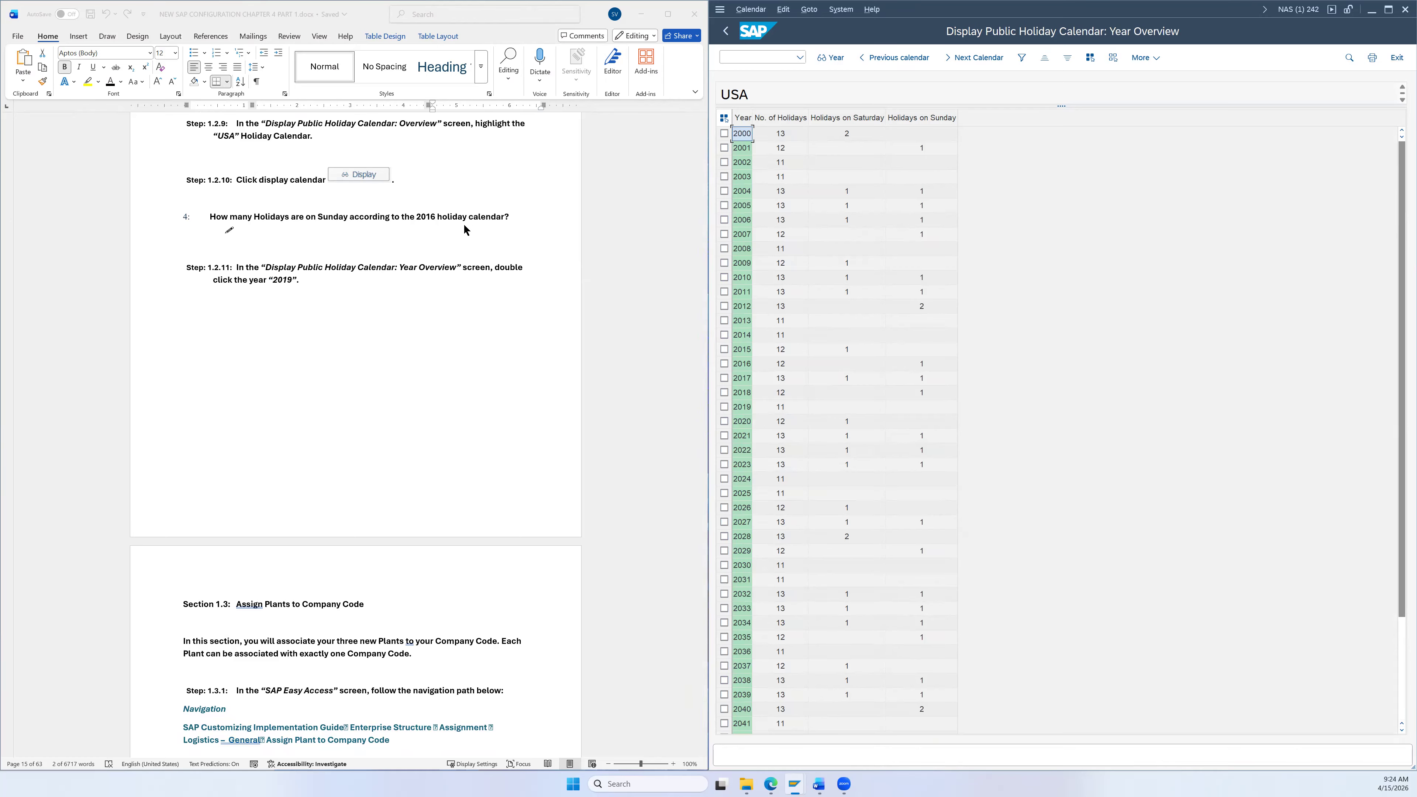
{"action": "left_click", "coordinate": [730, 365]}
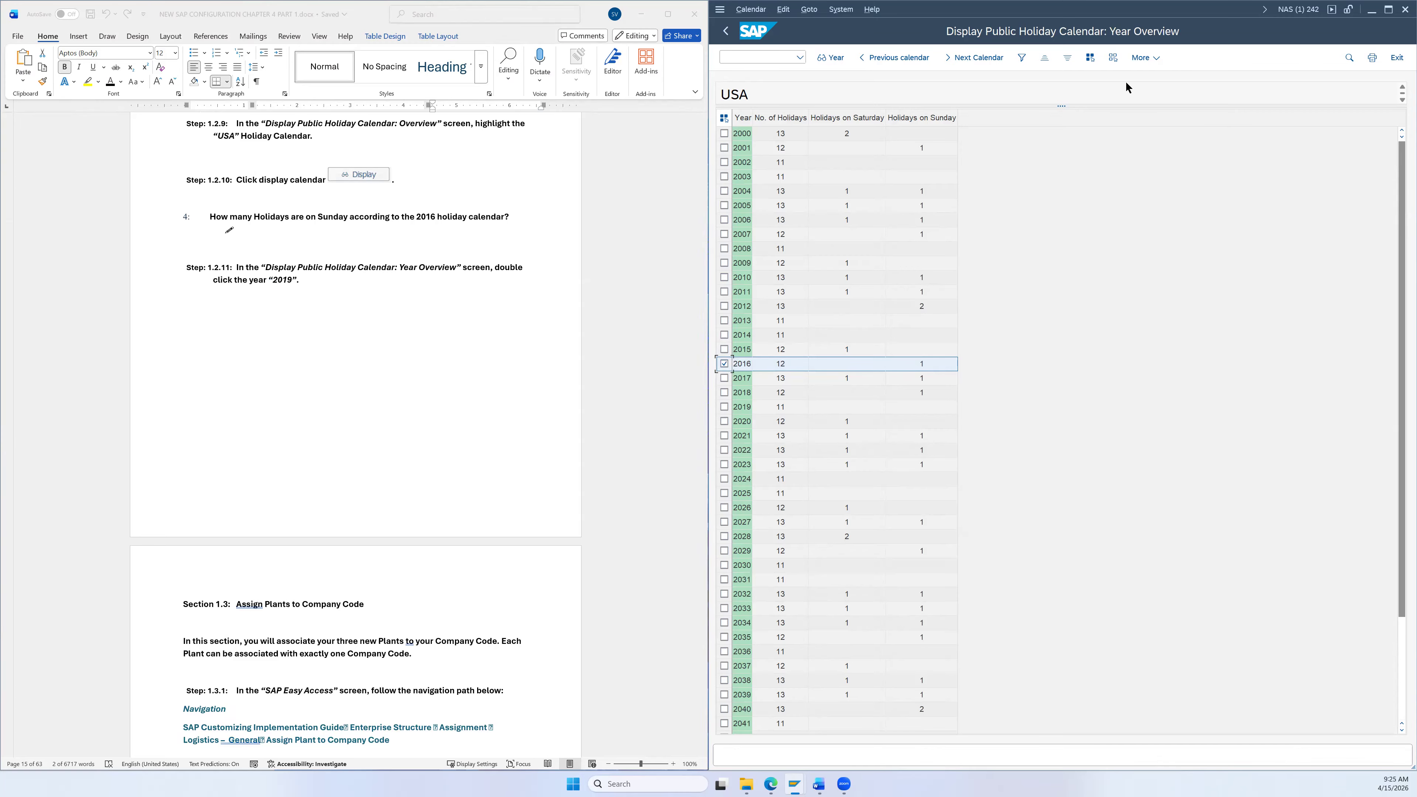
{"action": "left_click", "coordinate": [724, 364]}
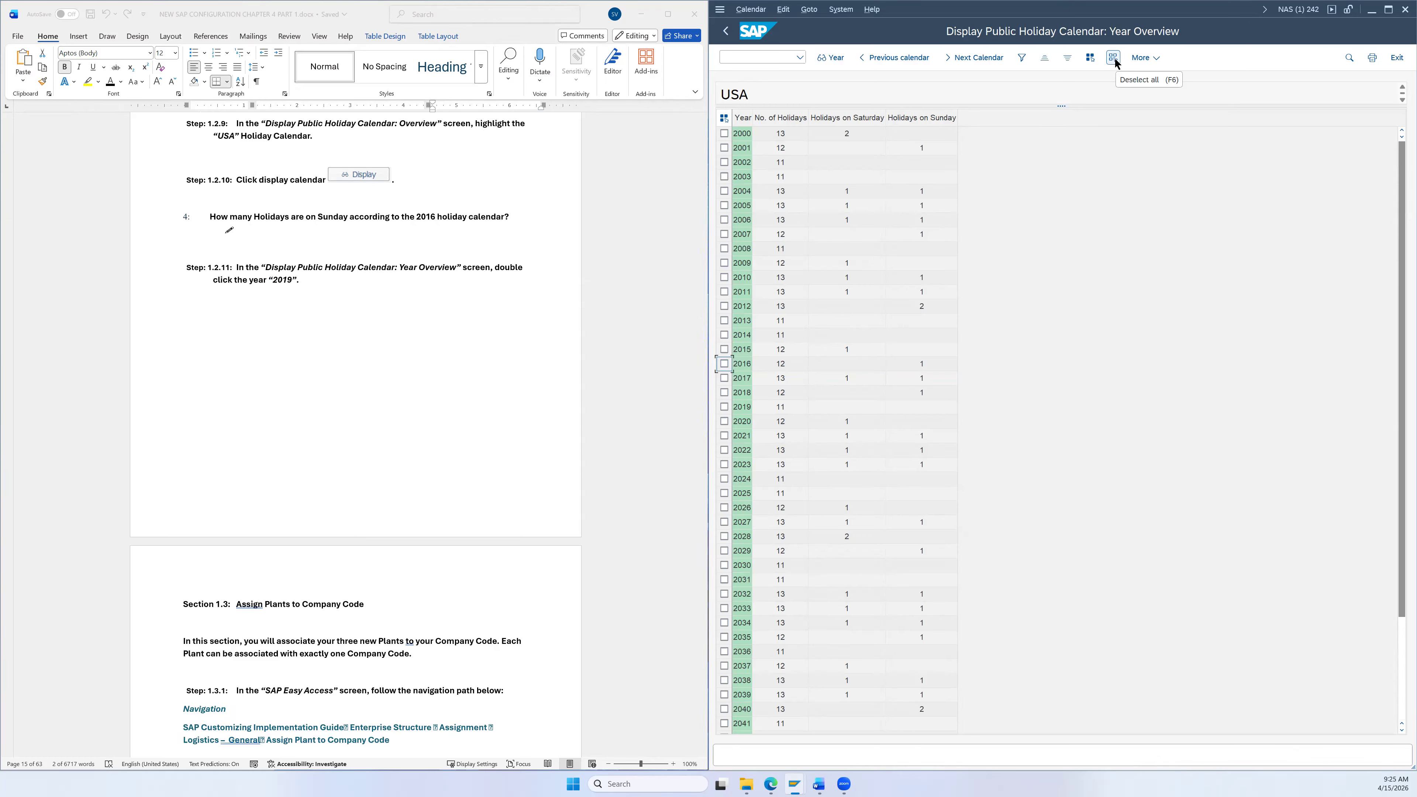
Step: Review the 2019 USA holiday overview with its 11 holidays, then return to the year list
{"action": "left_click", "coordinate": [749, 407]}
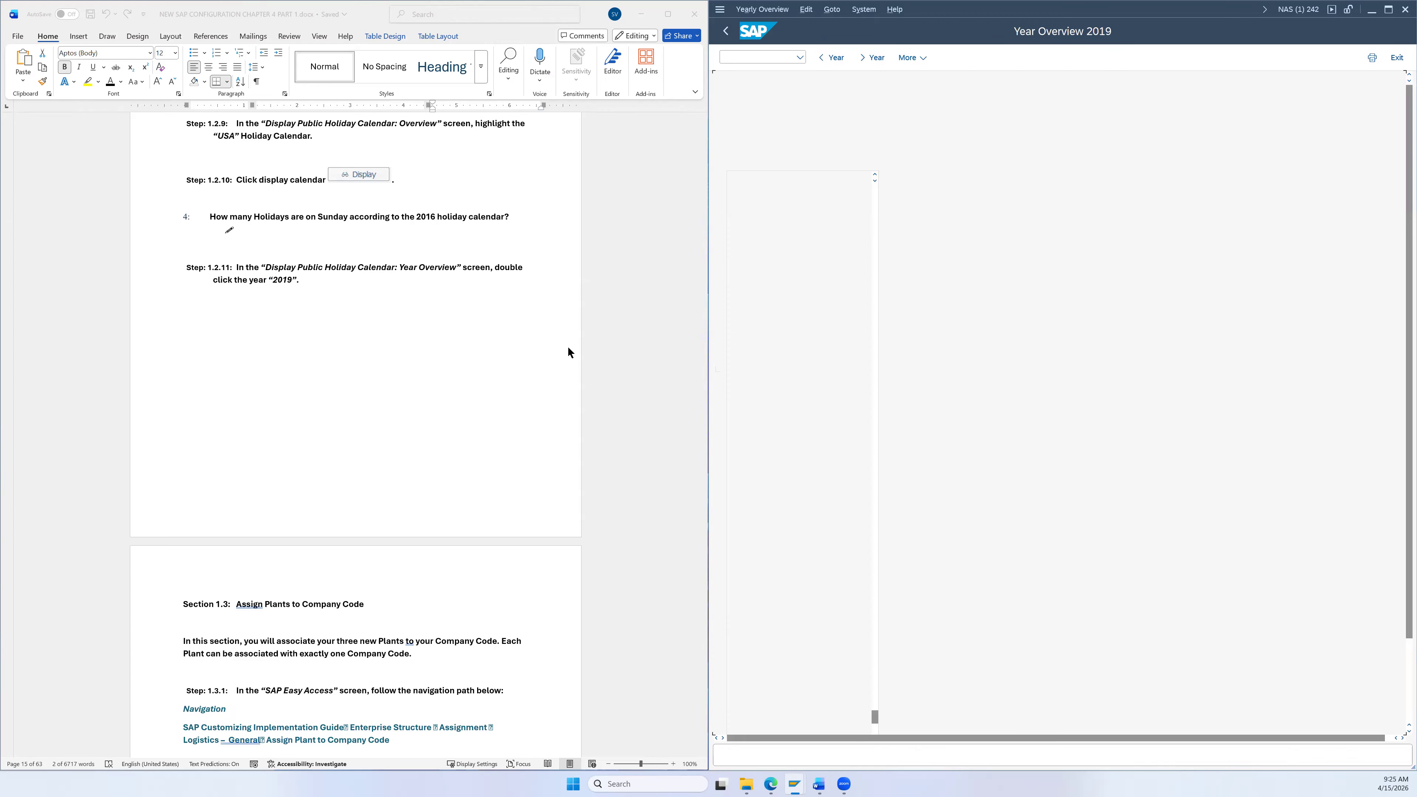
{"action": "scroll", "coordinate": [430, 323], "scroll_direction": "down", "scroll_amount": 1}
{"action": "scroll", "coordinate": [433, 324], "scroll_direction": "down", "scroll_amount": 4}
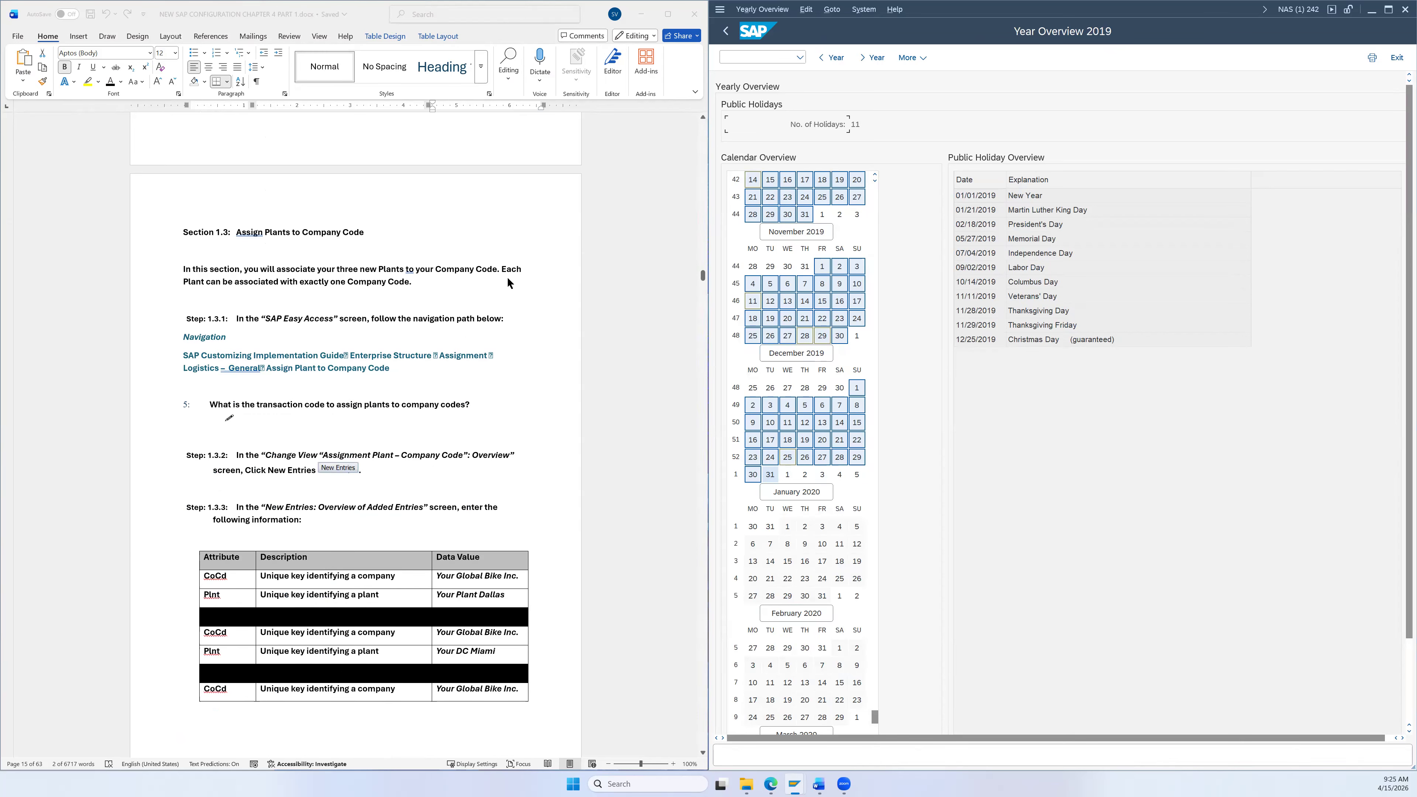
{"action": "scroll", "coordinate": [530, 284], "scroll_direction": "up", "scroll_amount": 5}
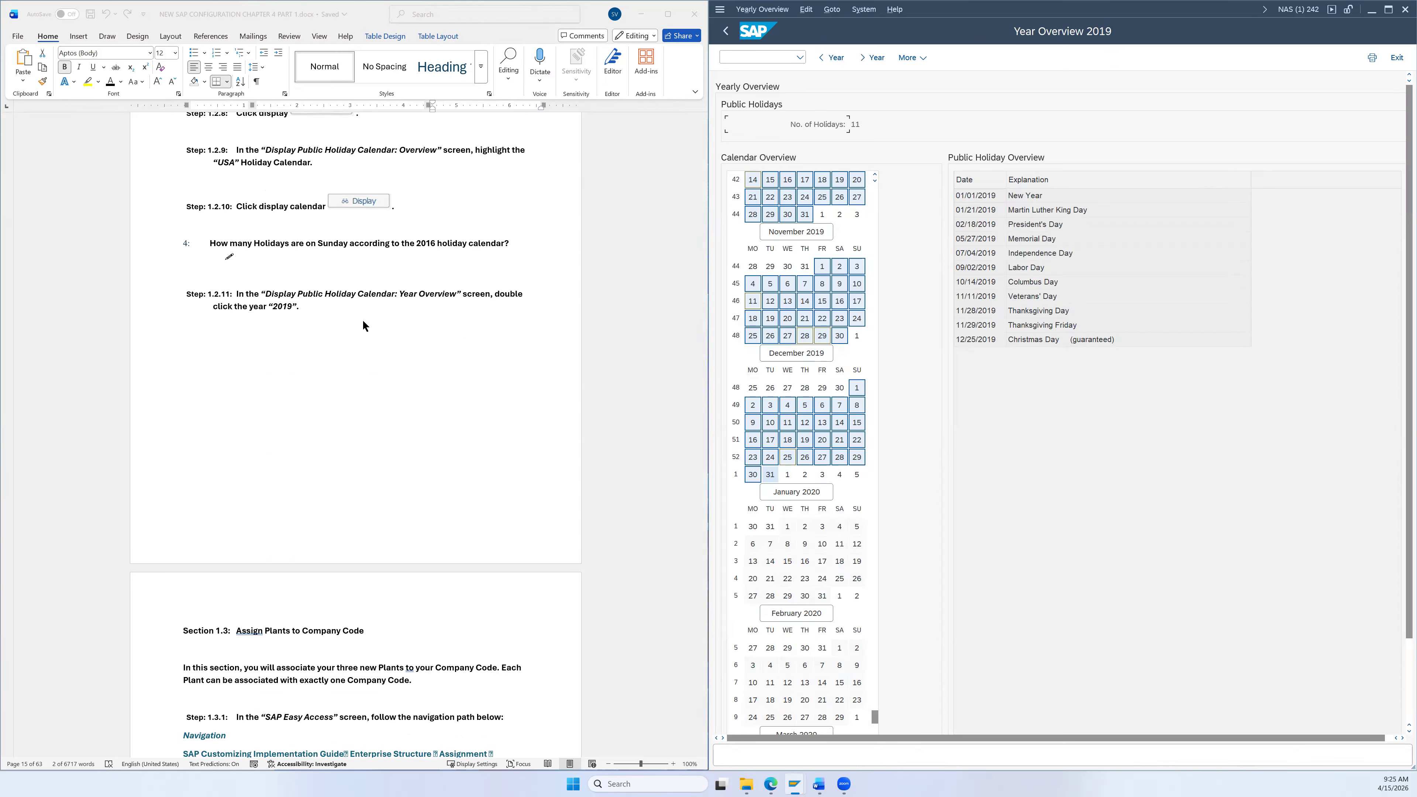
{"action": "scroll", "coordinate": [390, 335], "scroll_direction": "down", "scroll_amount": 2}
{"action": "scroll", "coordinate": [416, 322], "scroll_direction": "up", "scroll_amount": 2}
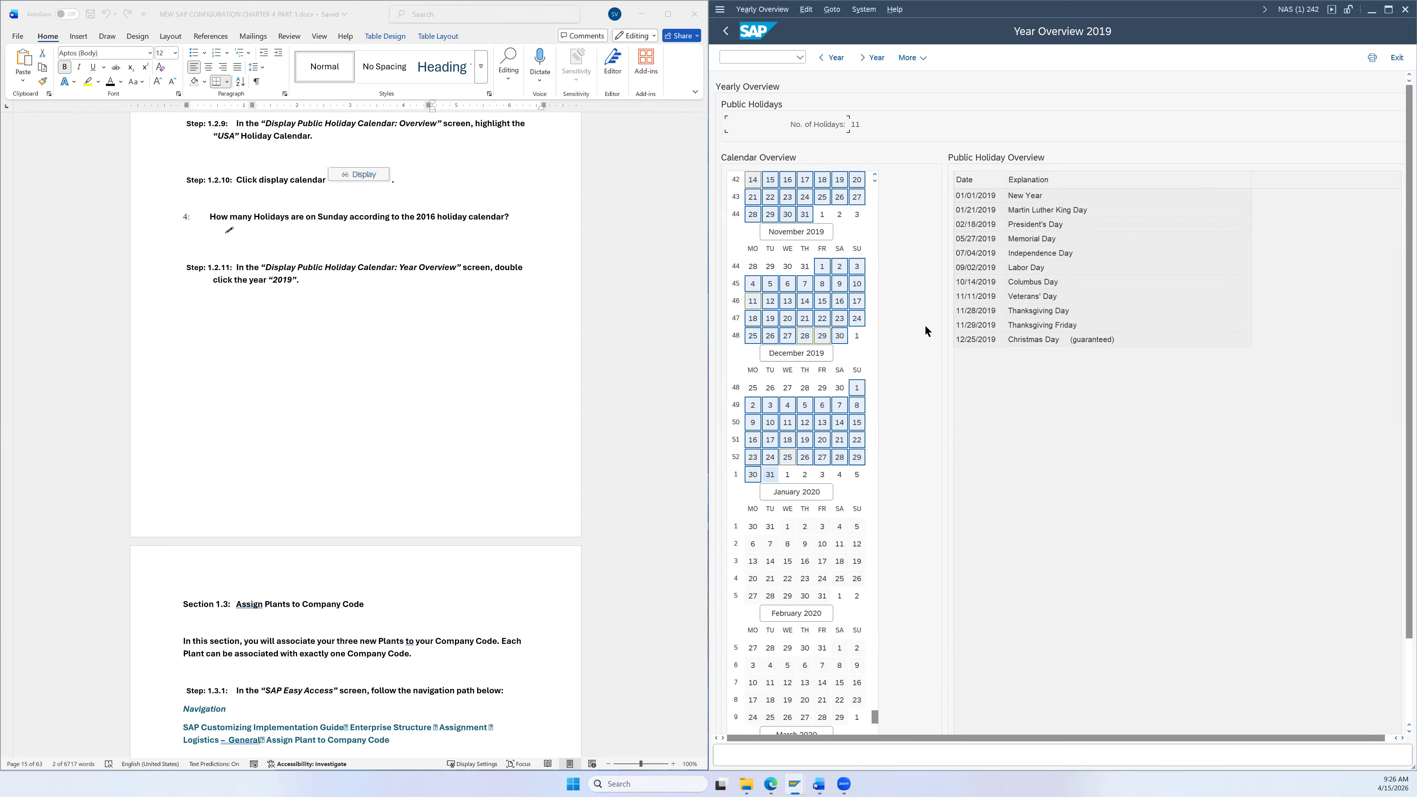
{"action": "scroll", "coordinate": [876, 442], "scroll_direction": "up", "scroll_amount": 3}
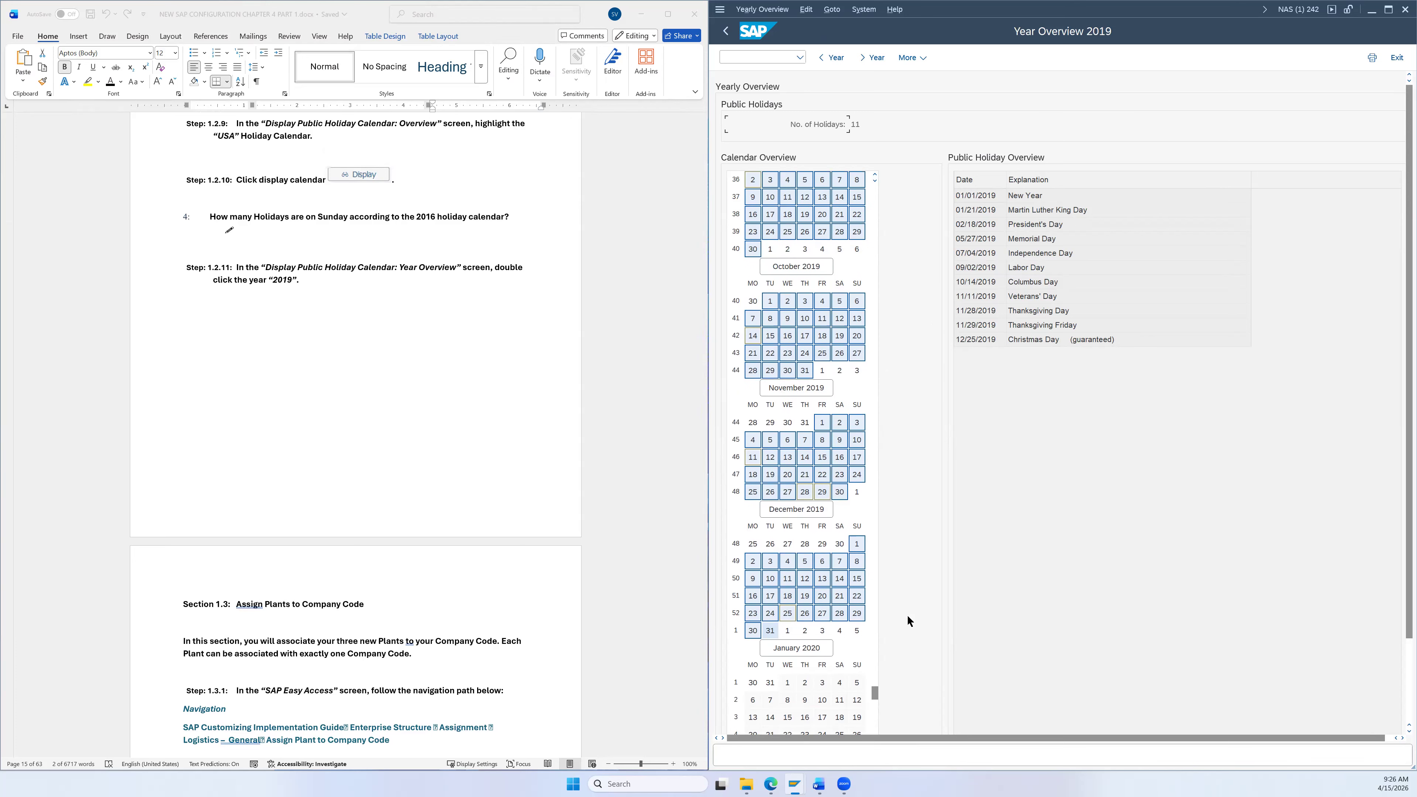
{"action": "scroll", "coordinate": [846, 498], "scroll_direction": "up", "scroll_amount": 15}
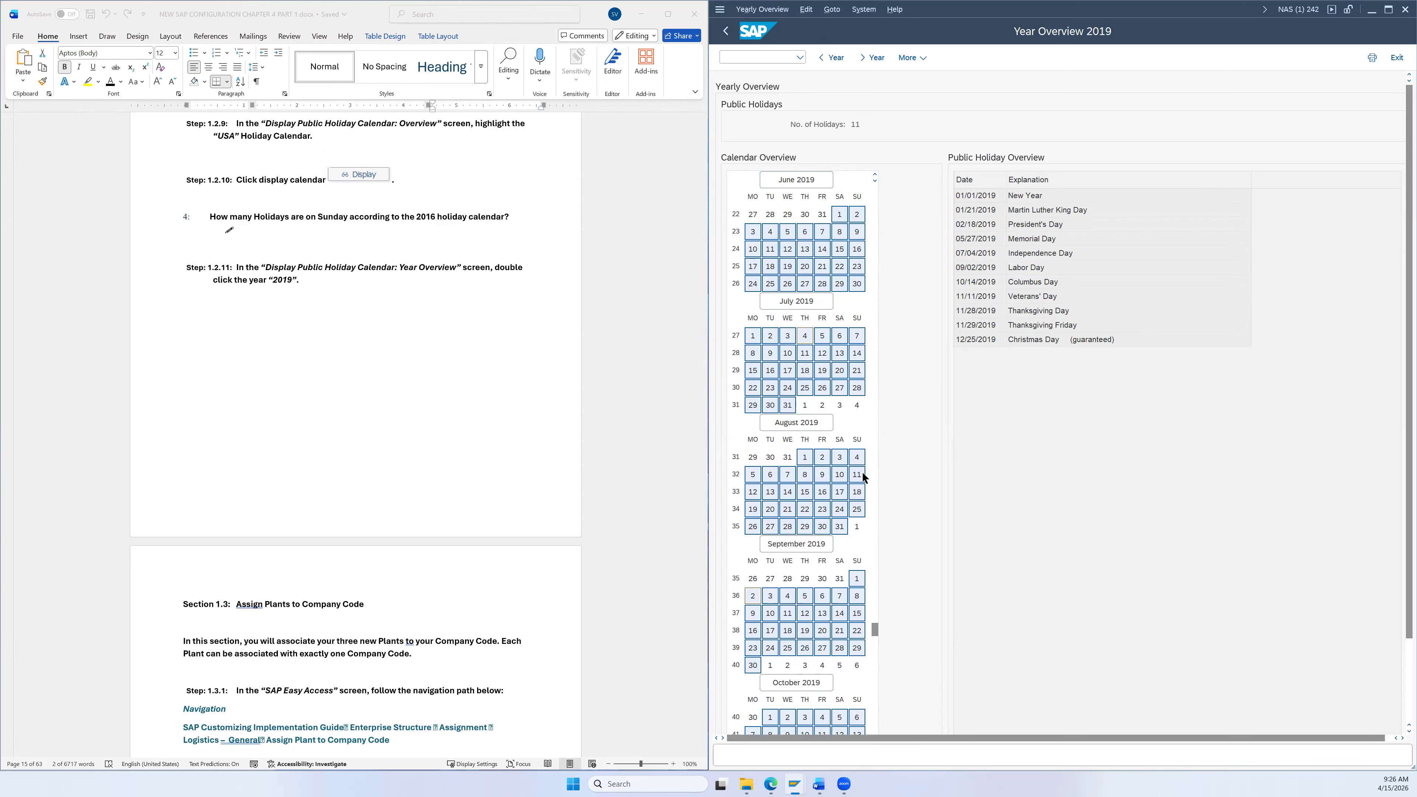
{"action": "scroll", "coordinate": [862, 471], "scroll_direction": "up", "scroll_amount": 8}
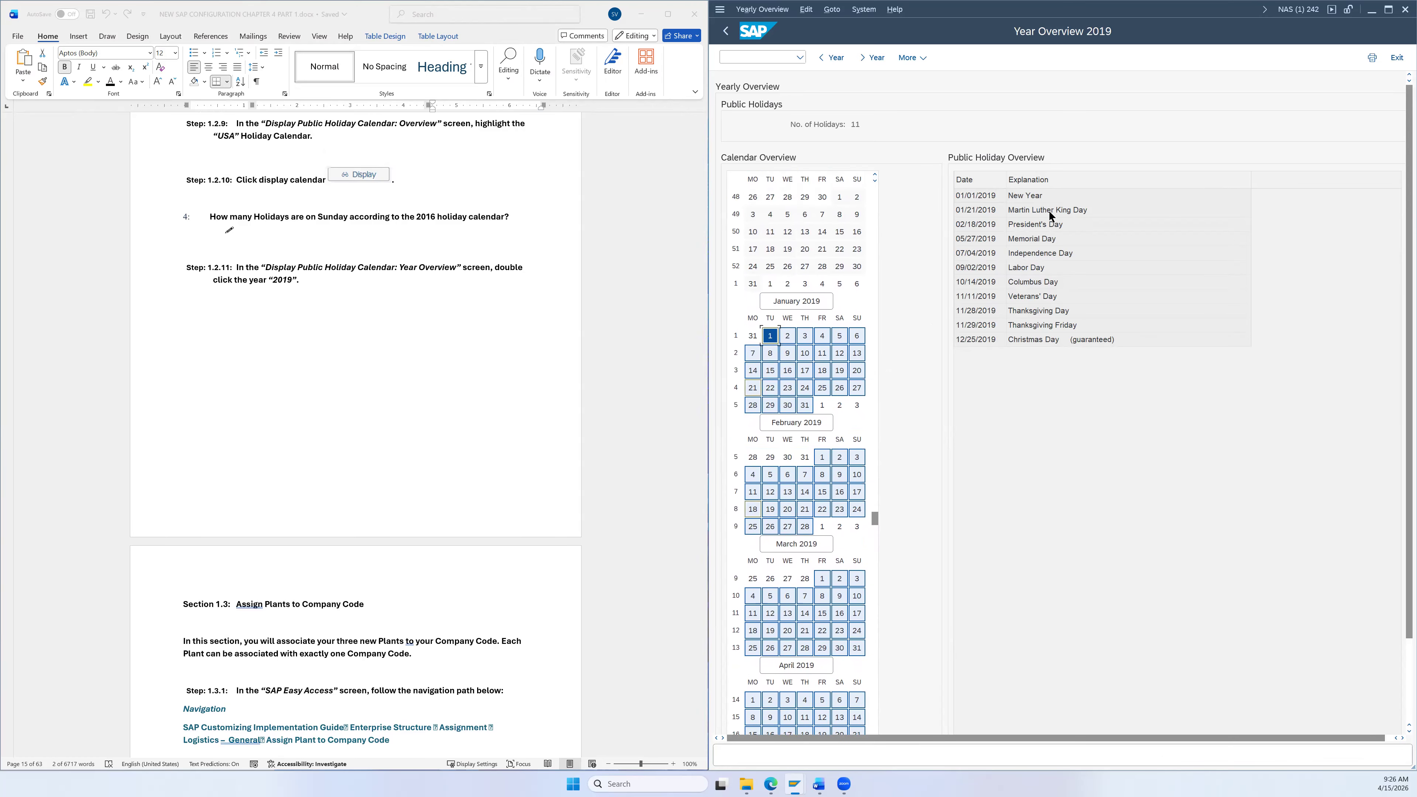
{"action": "scroll", "coordinate": [815, 621], "scroll_direction": "down", "scroll_amount": 10}
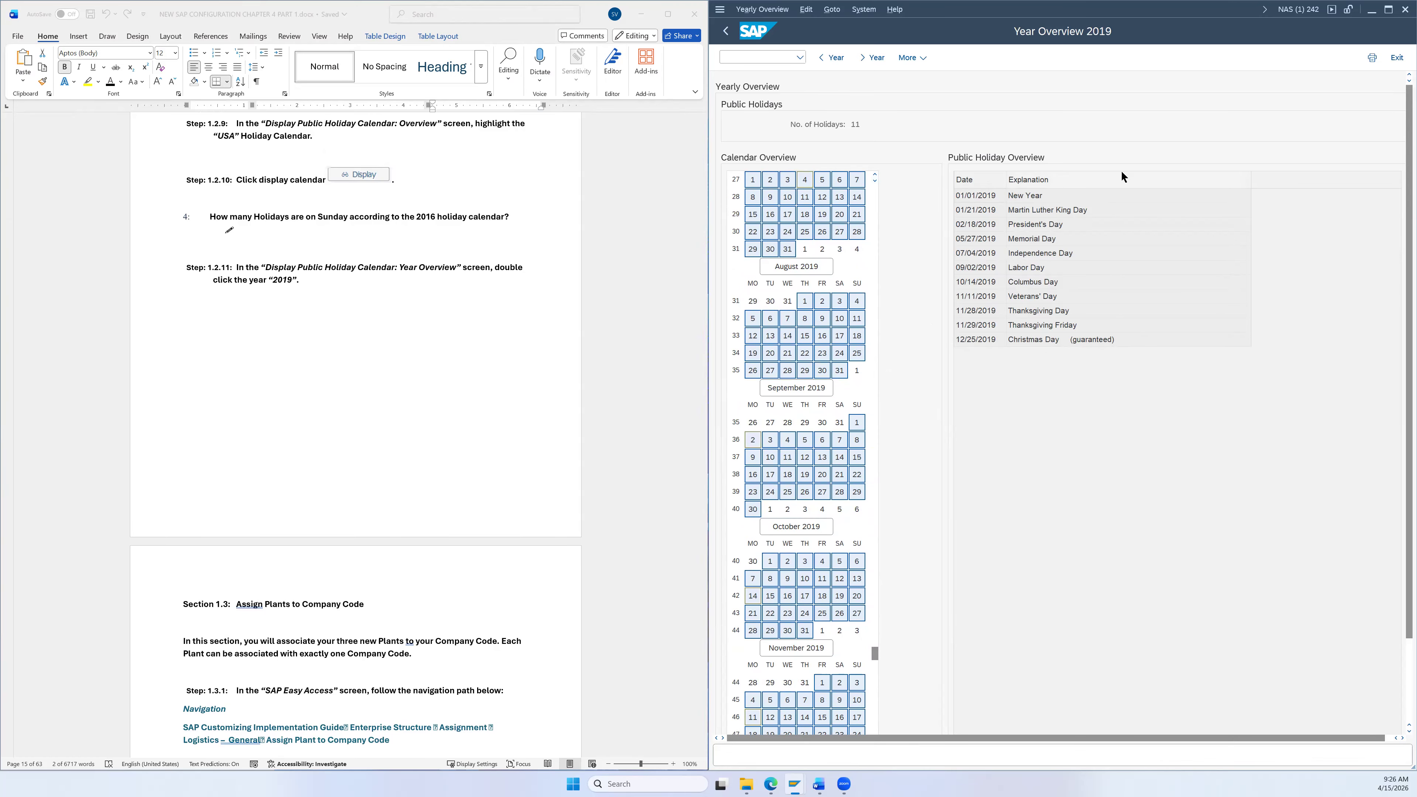
{"action": "left_click", "coordinate": [725, 31]}
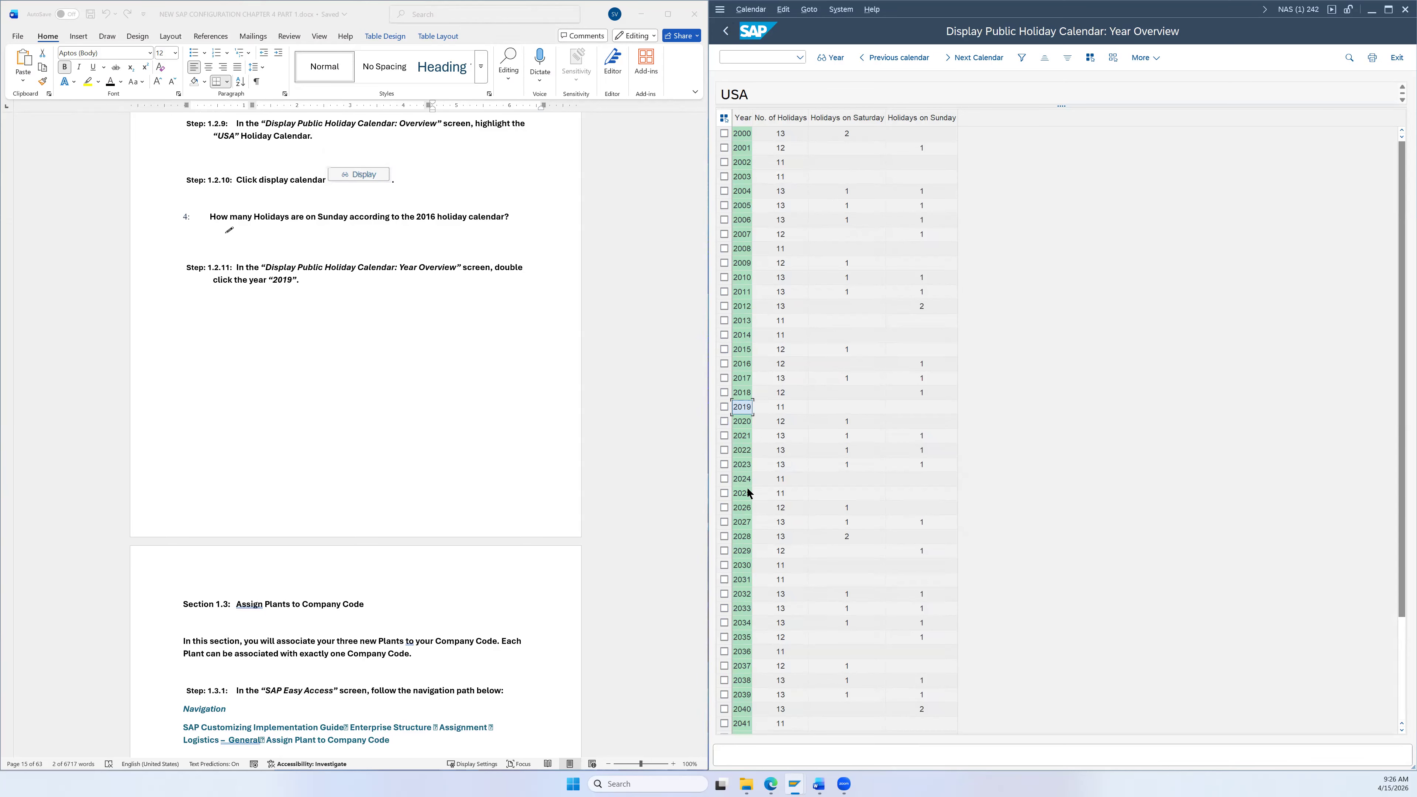
Step: Open the 2026 public holiday overview for the USA calendar
{"action": "left_click", "coordinate": [739, 509]}
{"action": "double_click", "coordinate": [739, 509]}
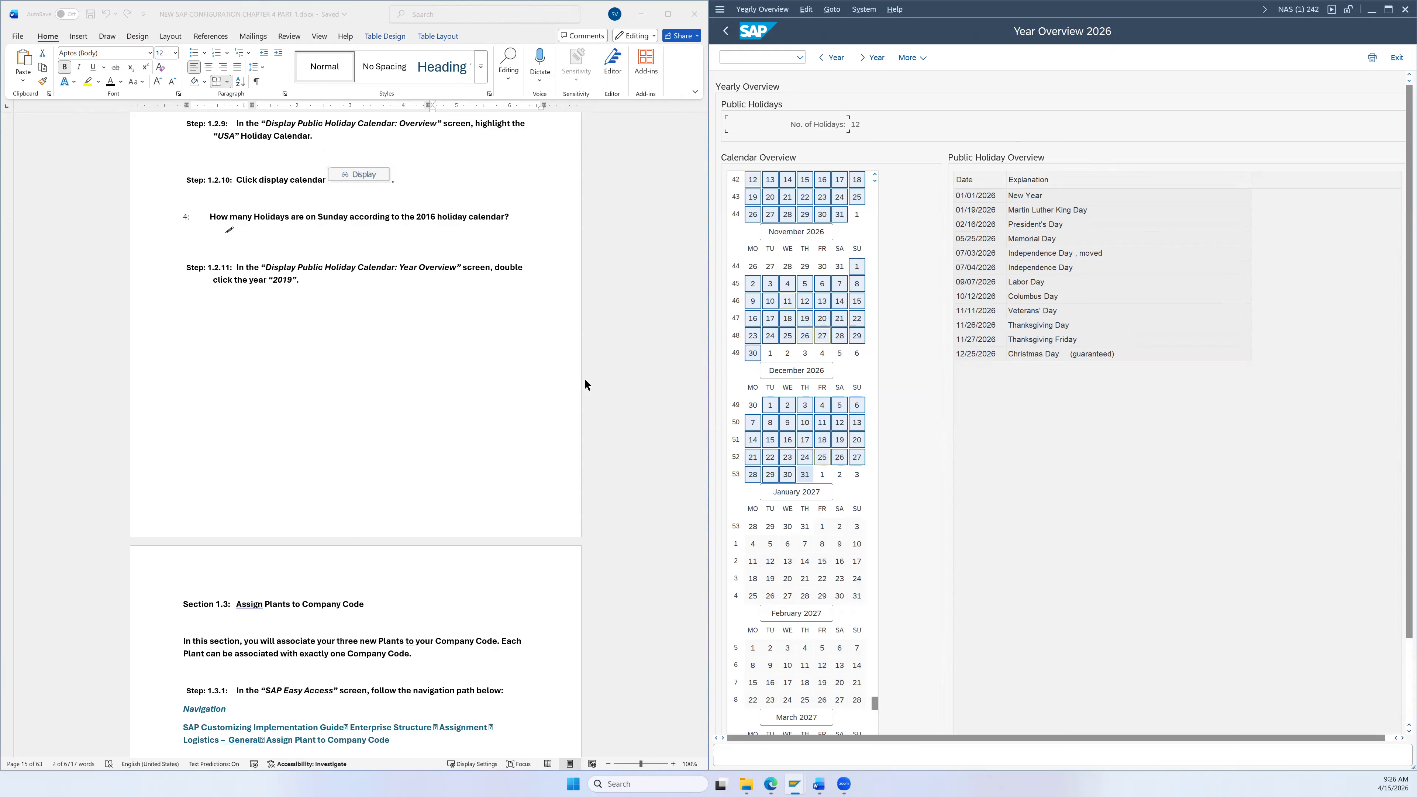
{"action": "scroll", "coordinate": [584, 385], "scroll_direction": "down", "scroll_amount": 3}
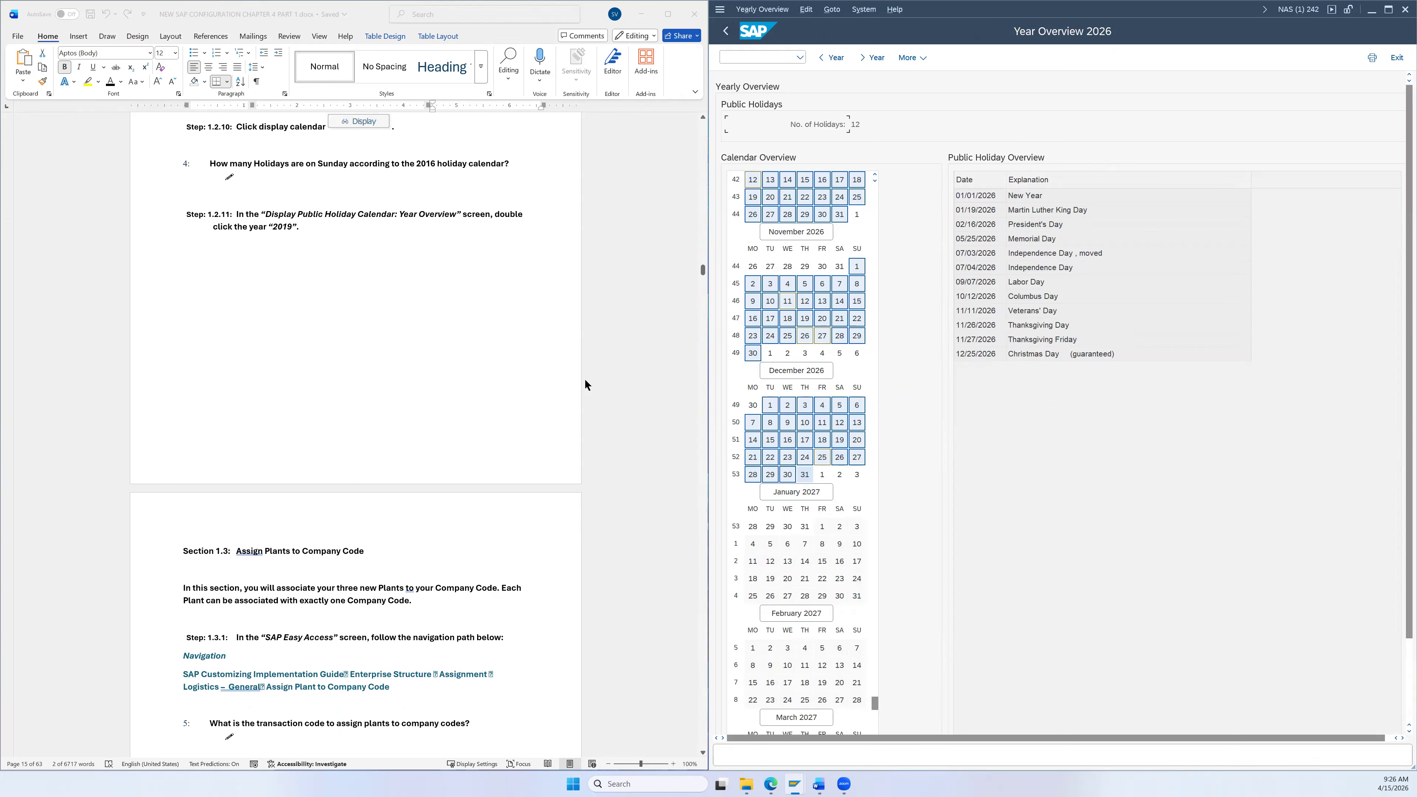
Step: Back out of the holiday calendar screens to the Display IMG customizing tree
{"action": "left_click", "coordinate": [726, 37]}
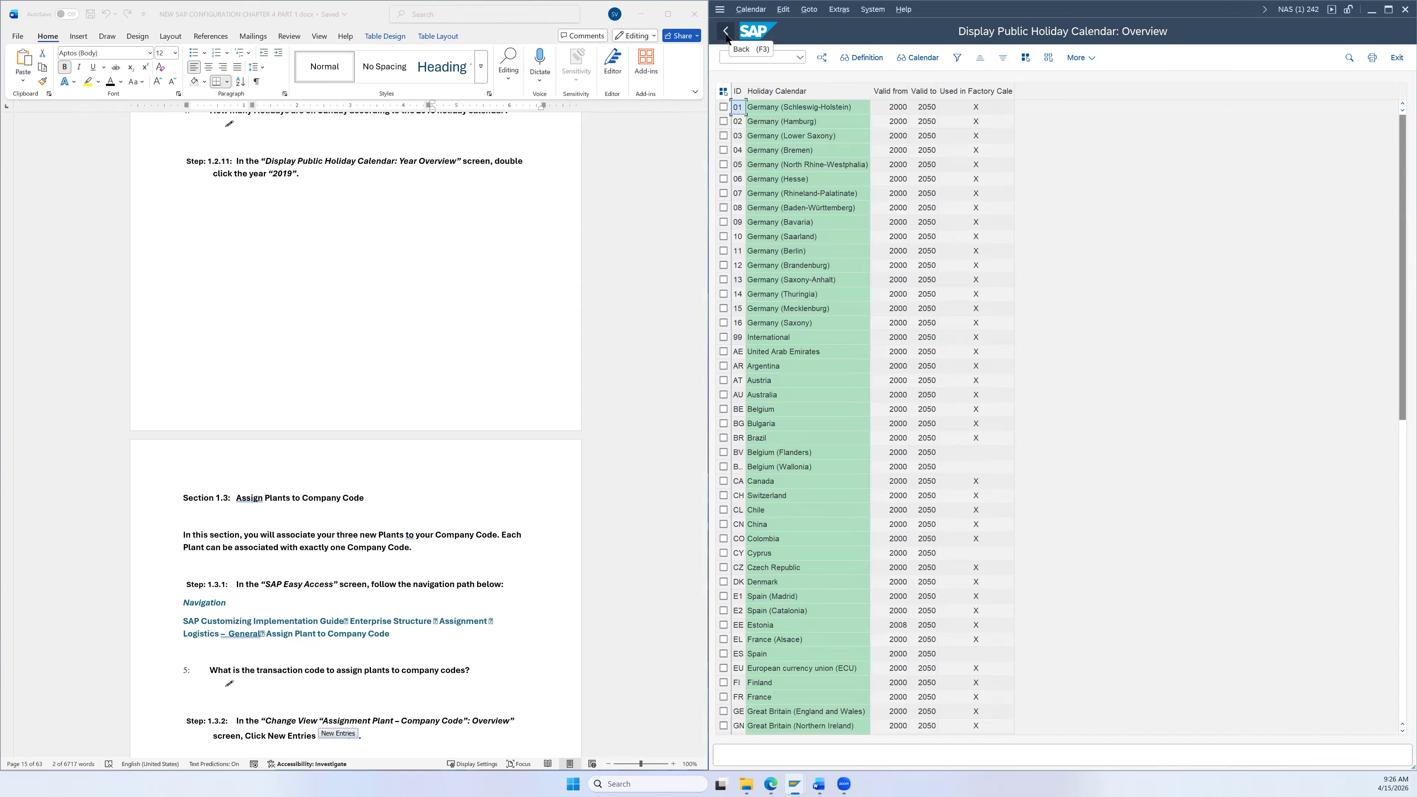
{"action": "left_click", "coordinate": [727, 37]}
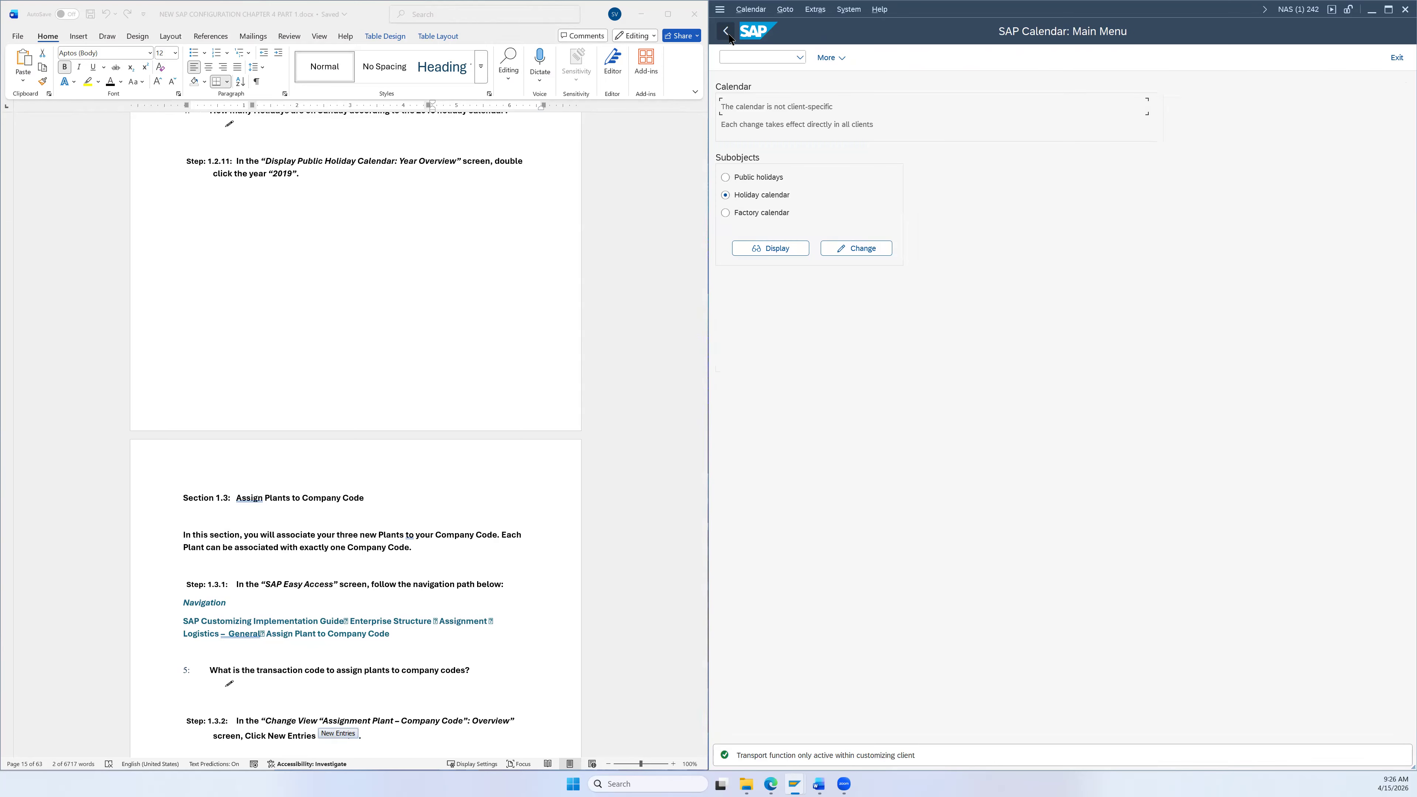
{"action": "left_click", "coordinate": [727, 34]}
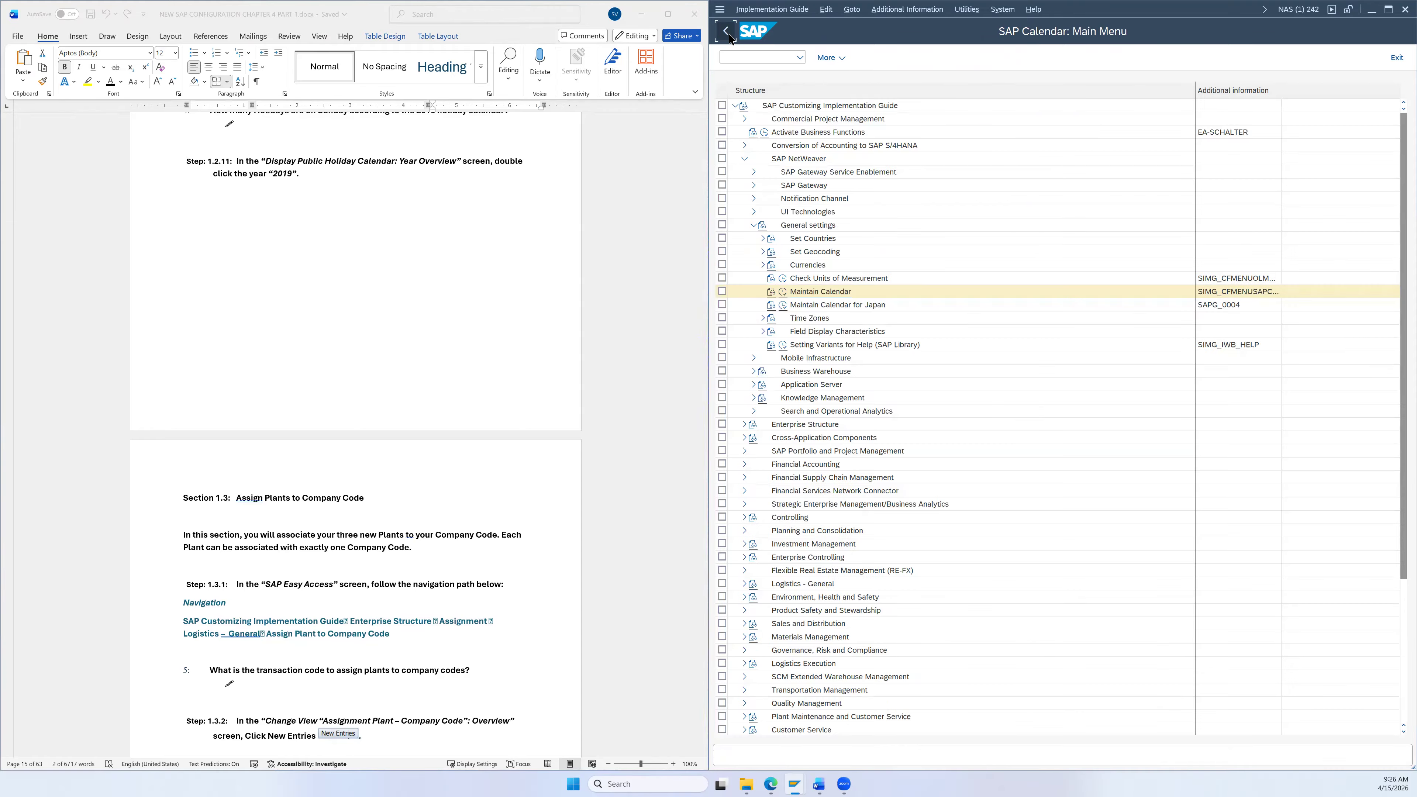
{"action": "left_click", "coordinate": [727, 33]}
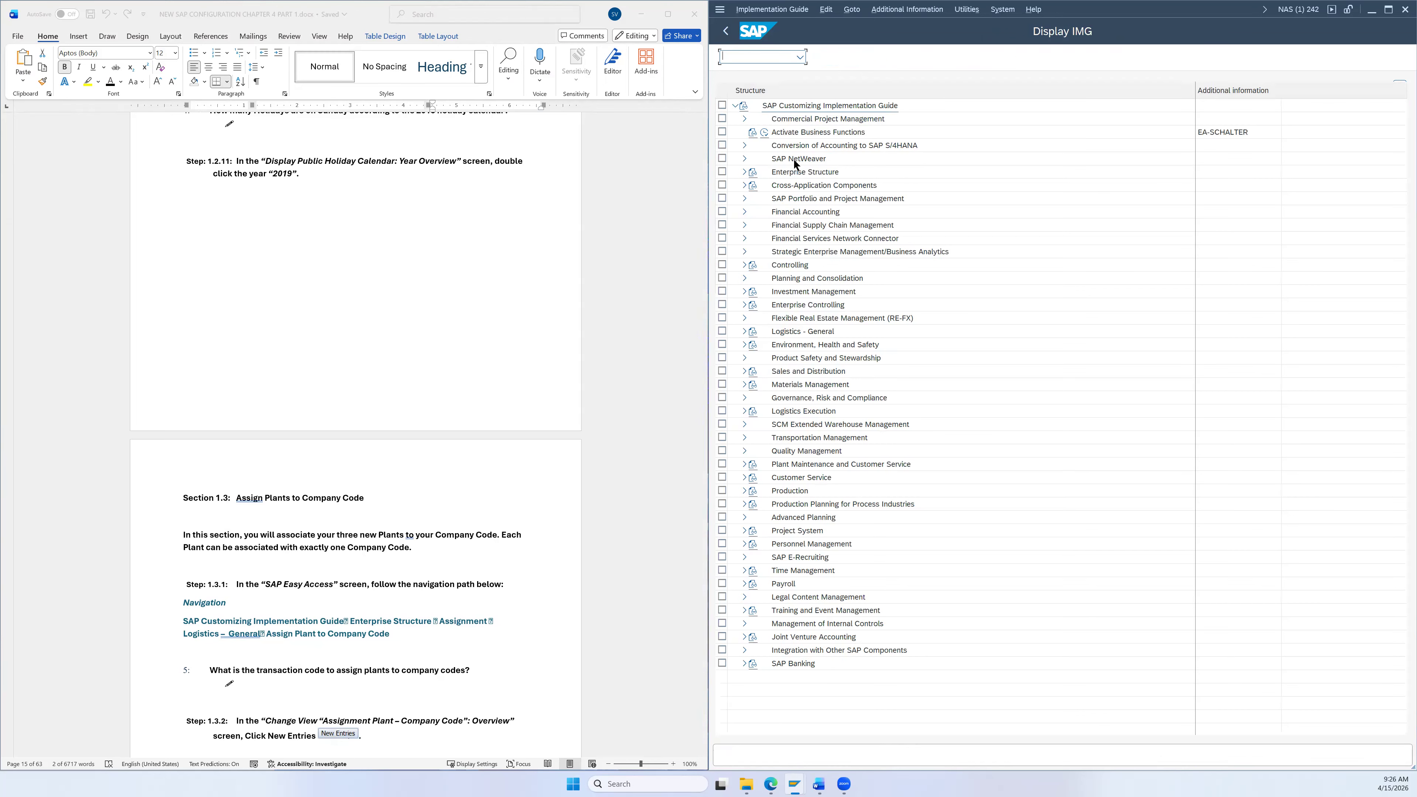
{"action": "scroll", "coordinate": [624, 305], "scroll_direction": "down", "scroll_amount": 2}
{"action": "scroll", "coordinate": [624, 306], "scroll_direction": "down", "scroll_amount": 3}
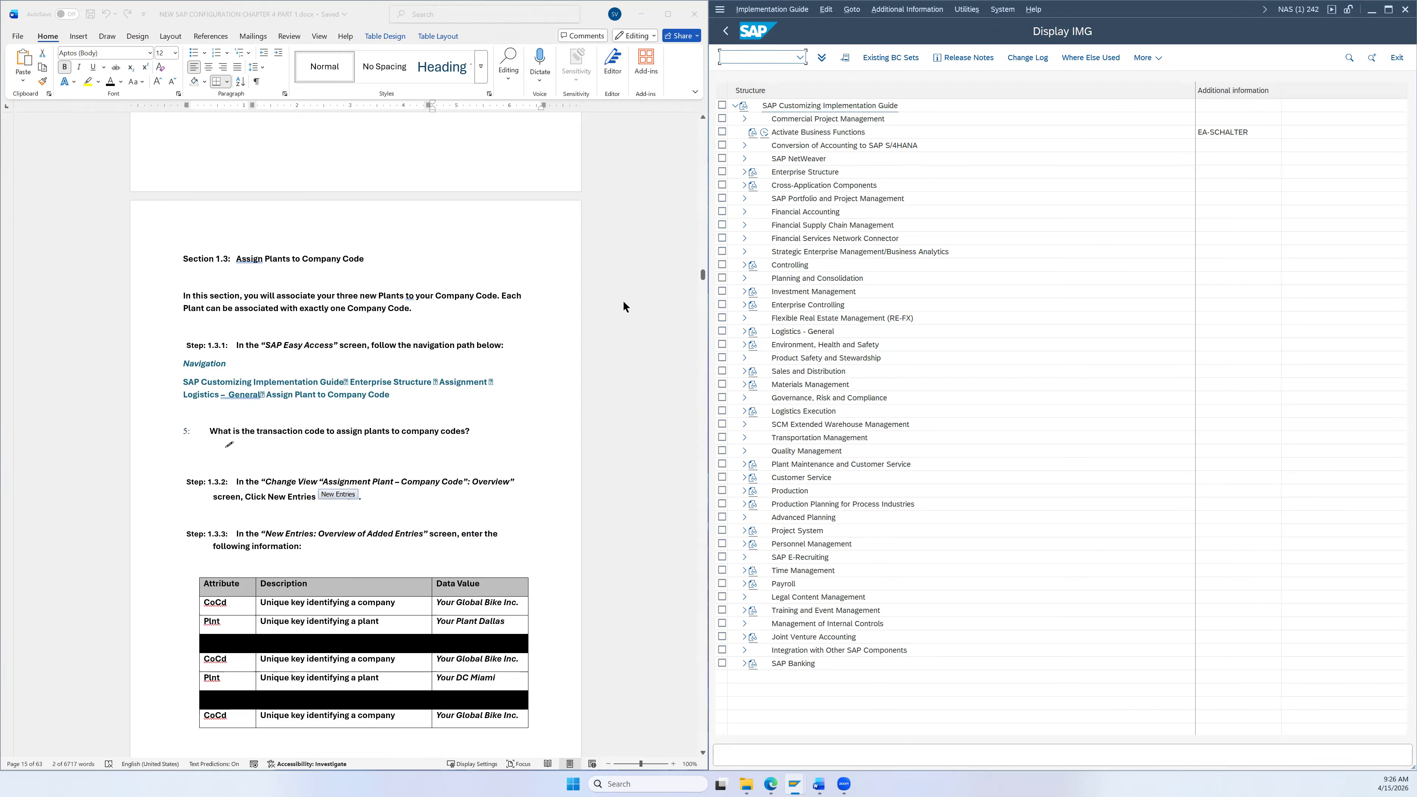
{"action": "scroll", "coordinate": [608, 311], "scroll_direction": "down", "scroll_amount": 1}
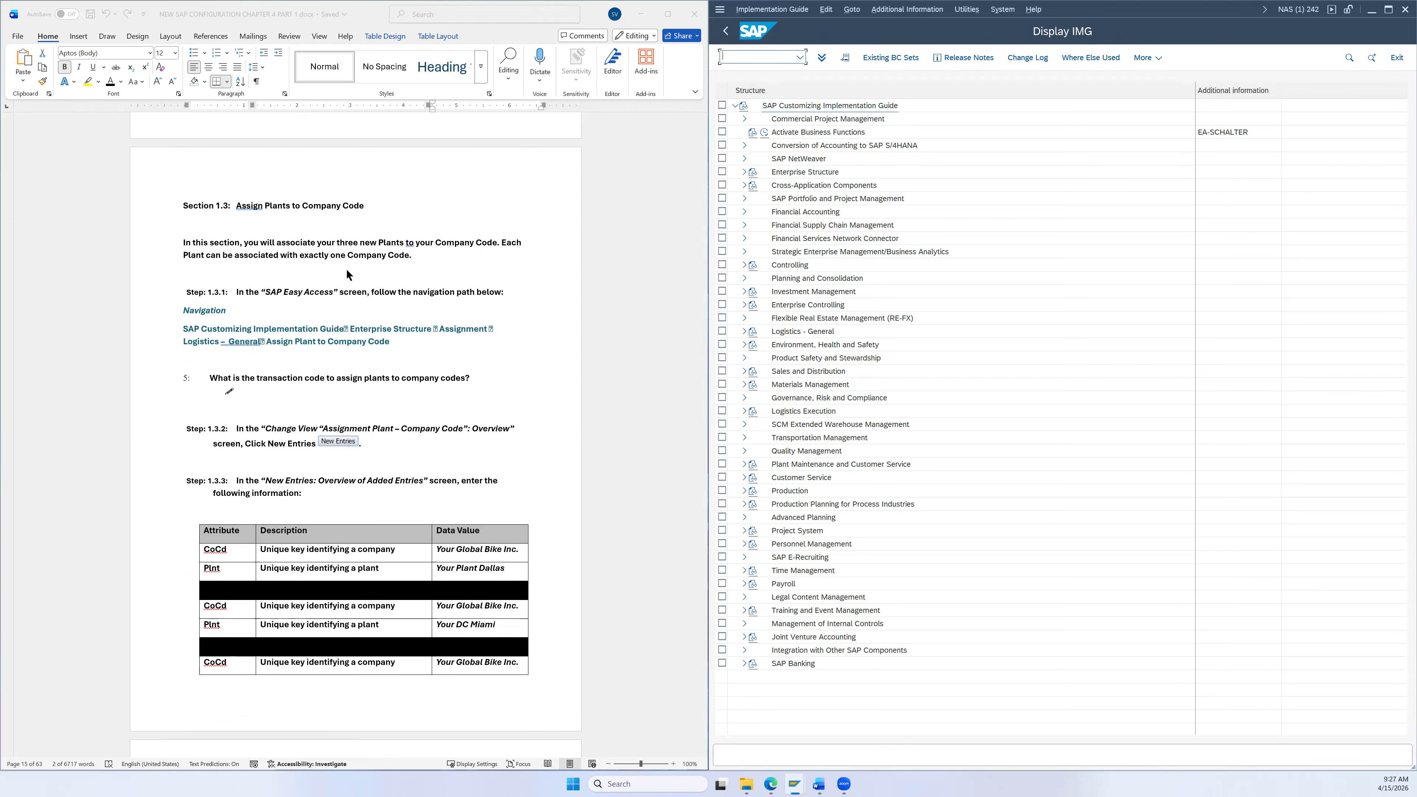
{"action": "scroll", "coordinate": [583, 302], "scroll_direction": "down", "scroll_amount": 3}
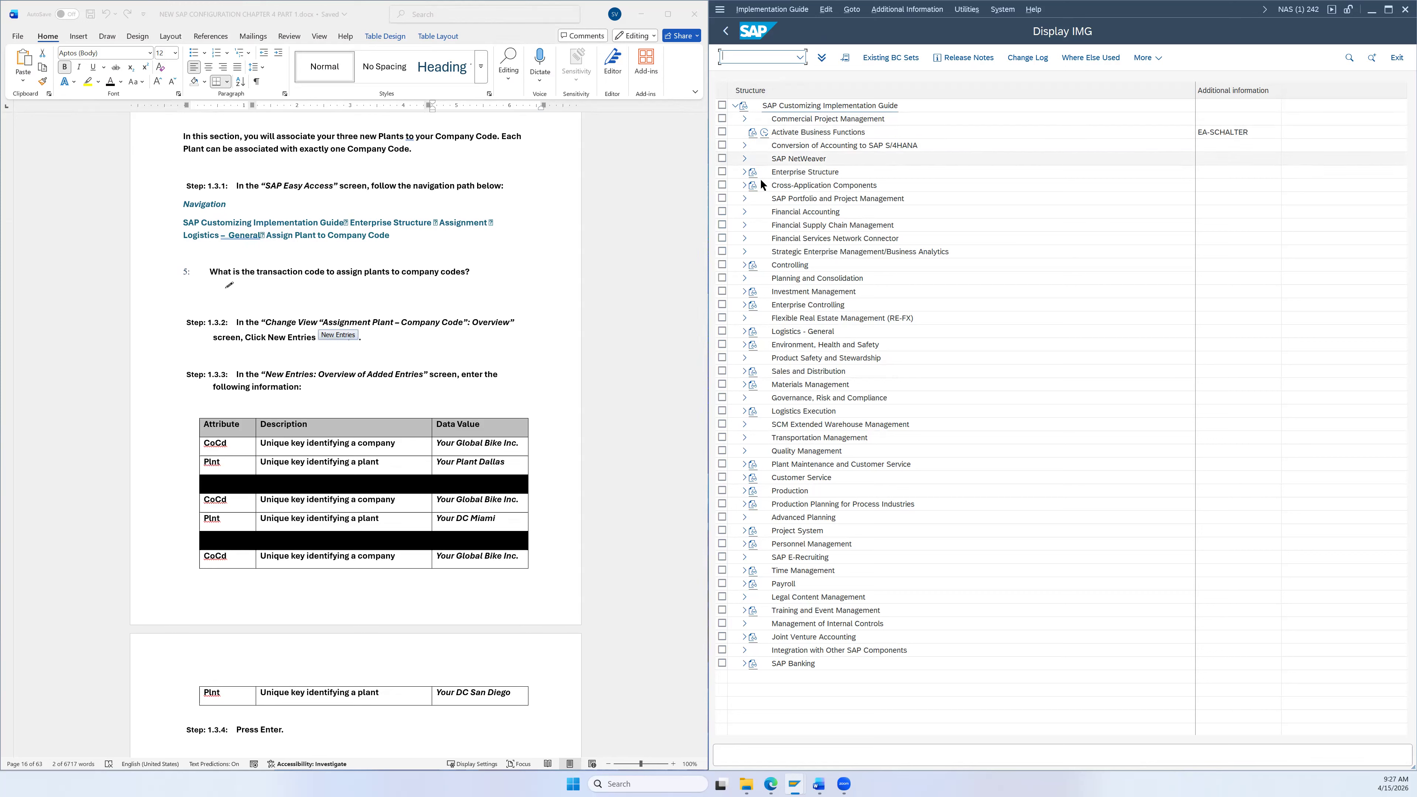
Step: Expand Enterprise Structure > Assignment > Logistics - General and select Assign plant to company code
{"action": "left_click", "coordinate": [746, 172]}
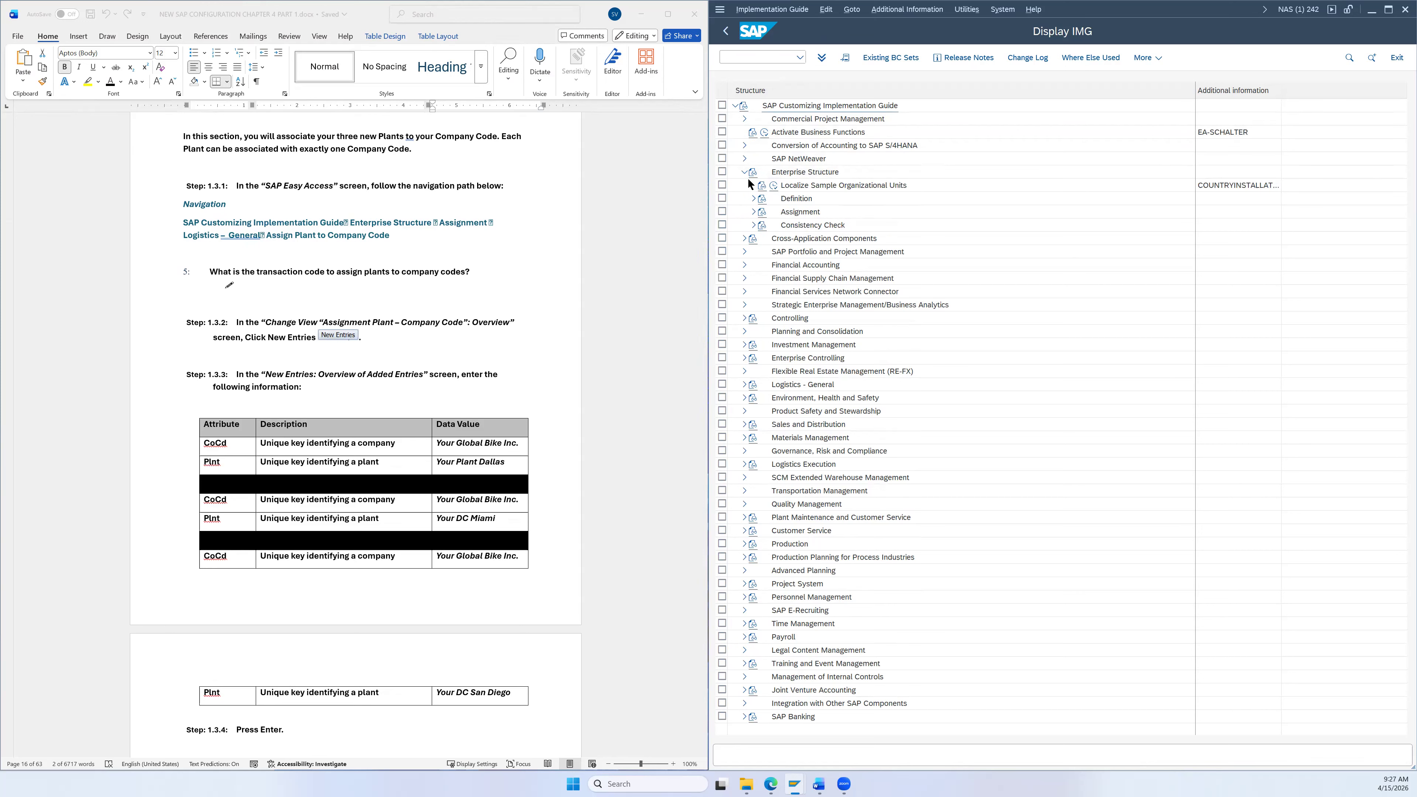
{"action": "left_click", "coordinate": [753, 212]}
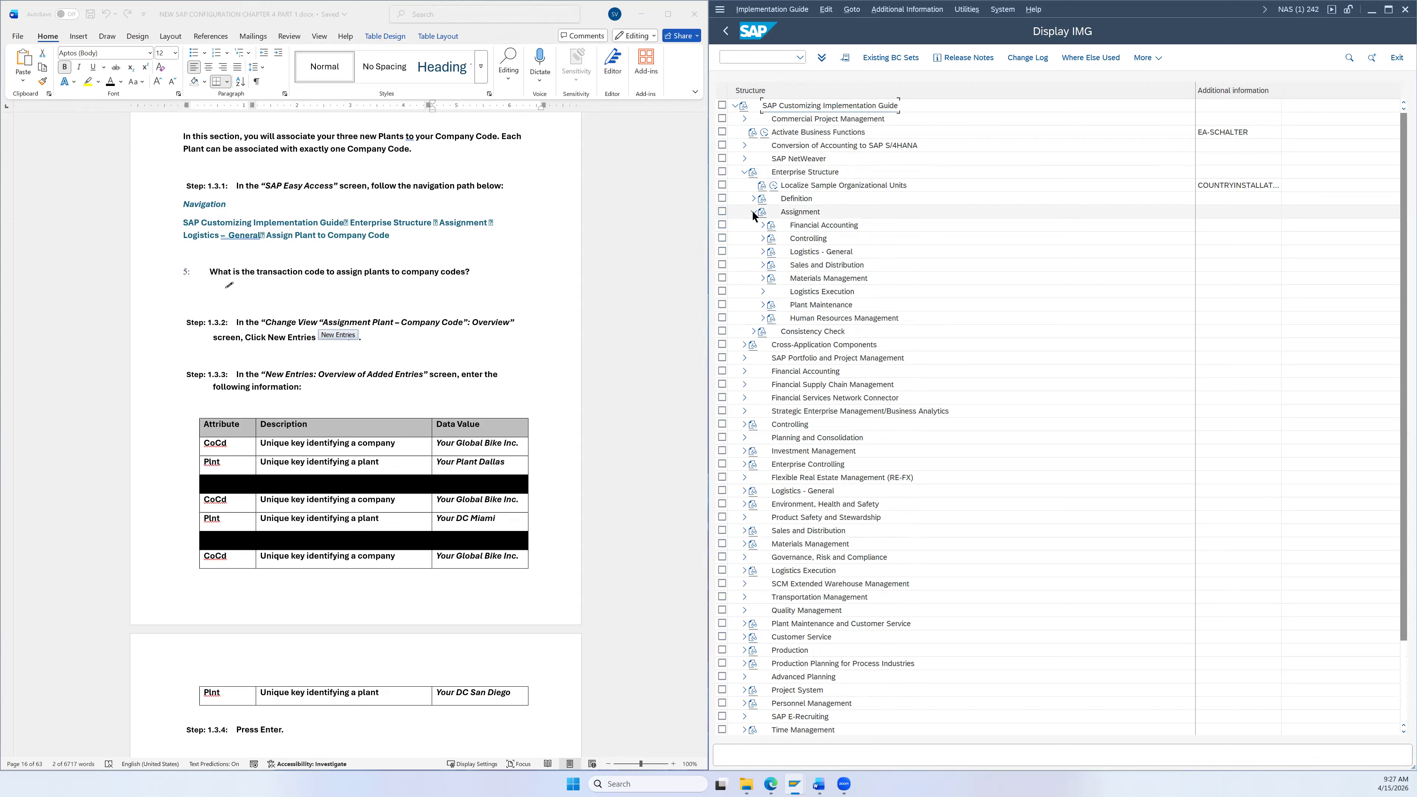
{"action": "left_click", "coordinate": [764, 252]}
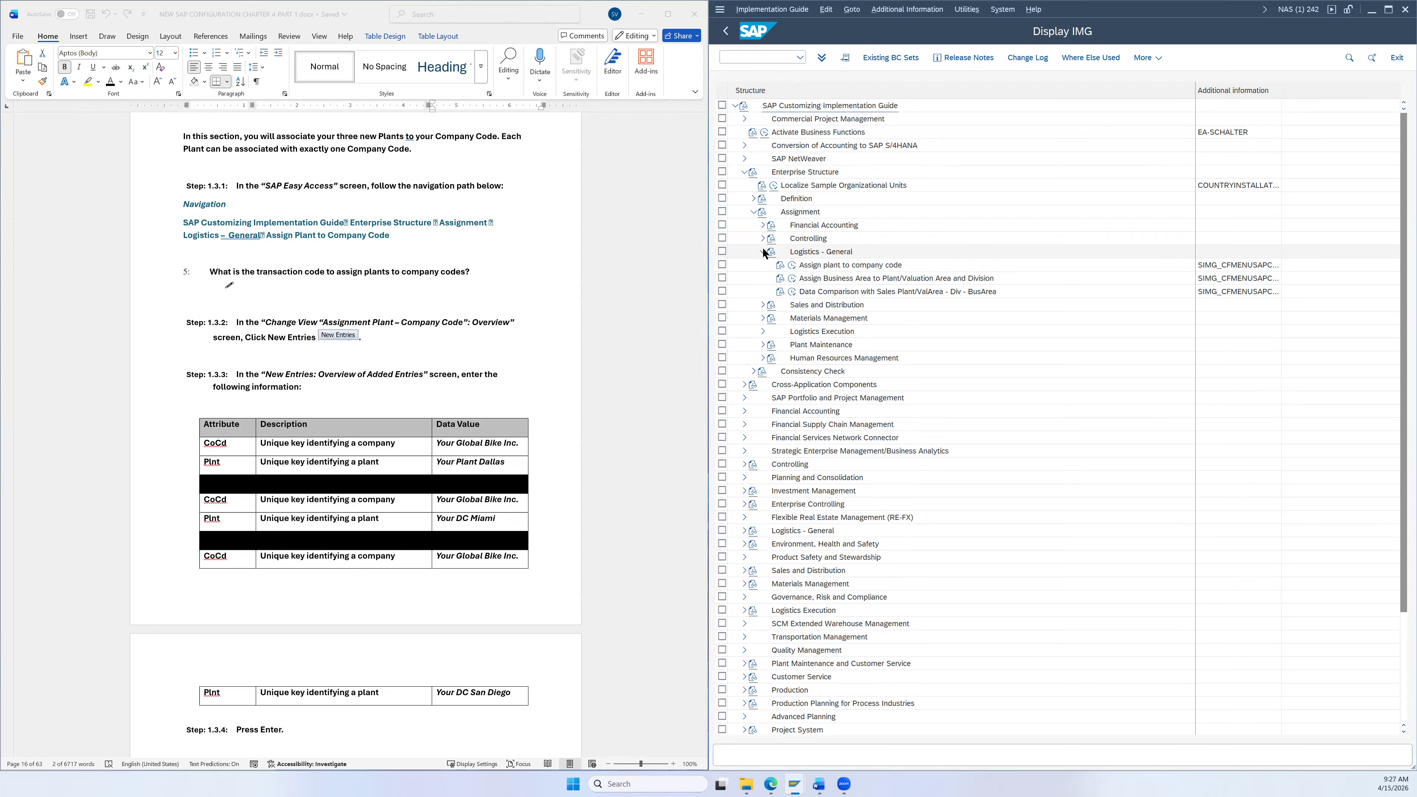
{"action": "left_click", "coordinate": [823, 271]}
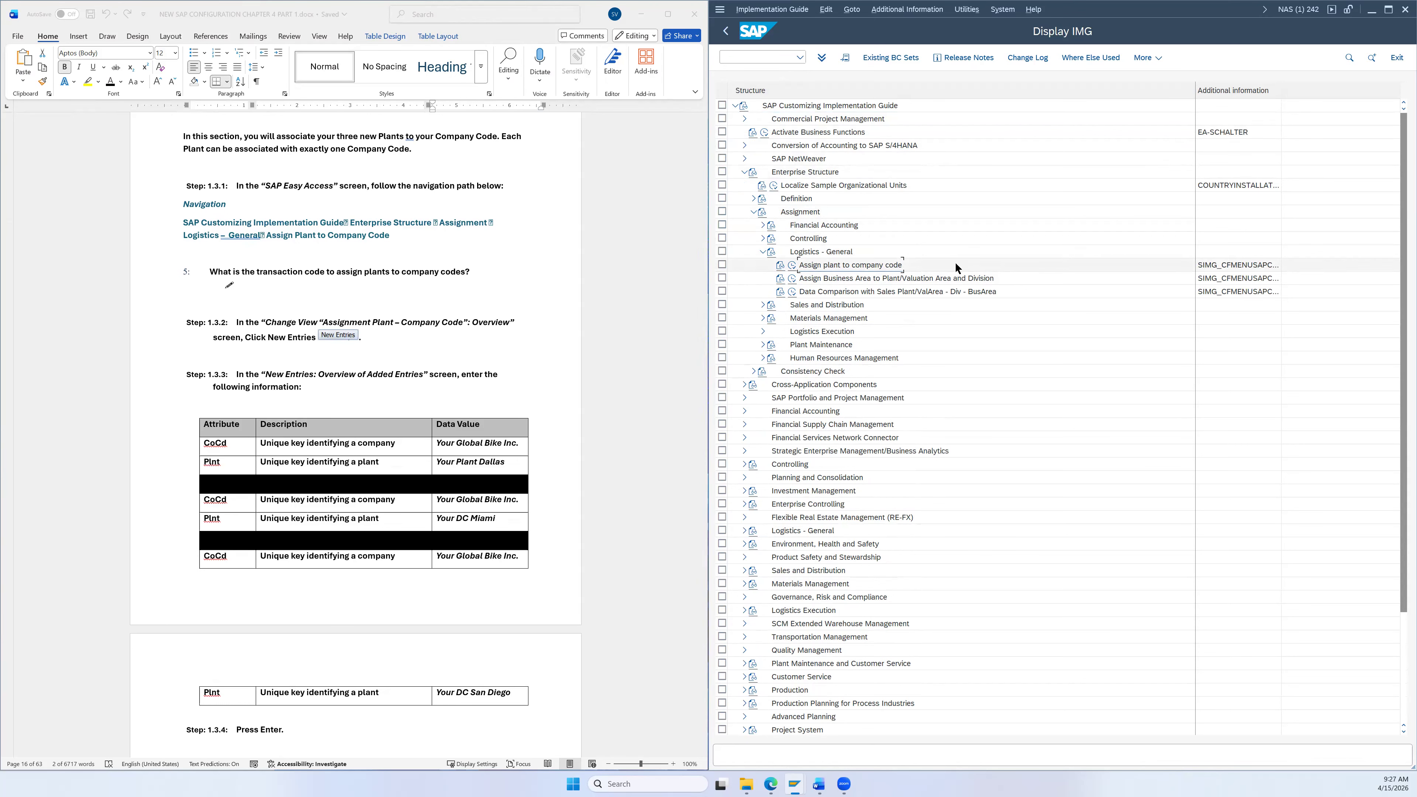
Step: Run Assign plant to company code and start a blank New Entries table for assignments
{"action": "left_click", "coordinate": [793, 267]}
{"action": "scroll", "coordinate": [525, 296], "scroll_direction": "down", "scroll_amount": 1}
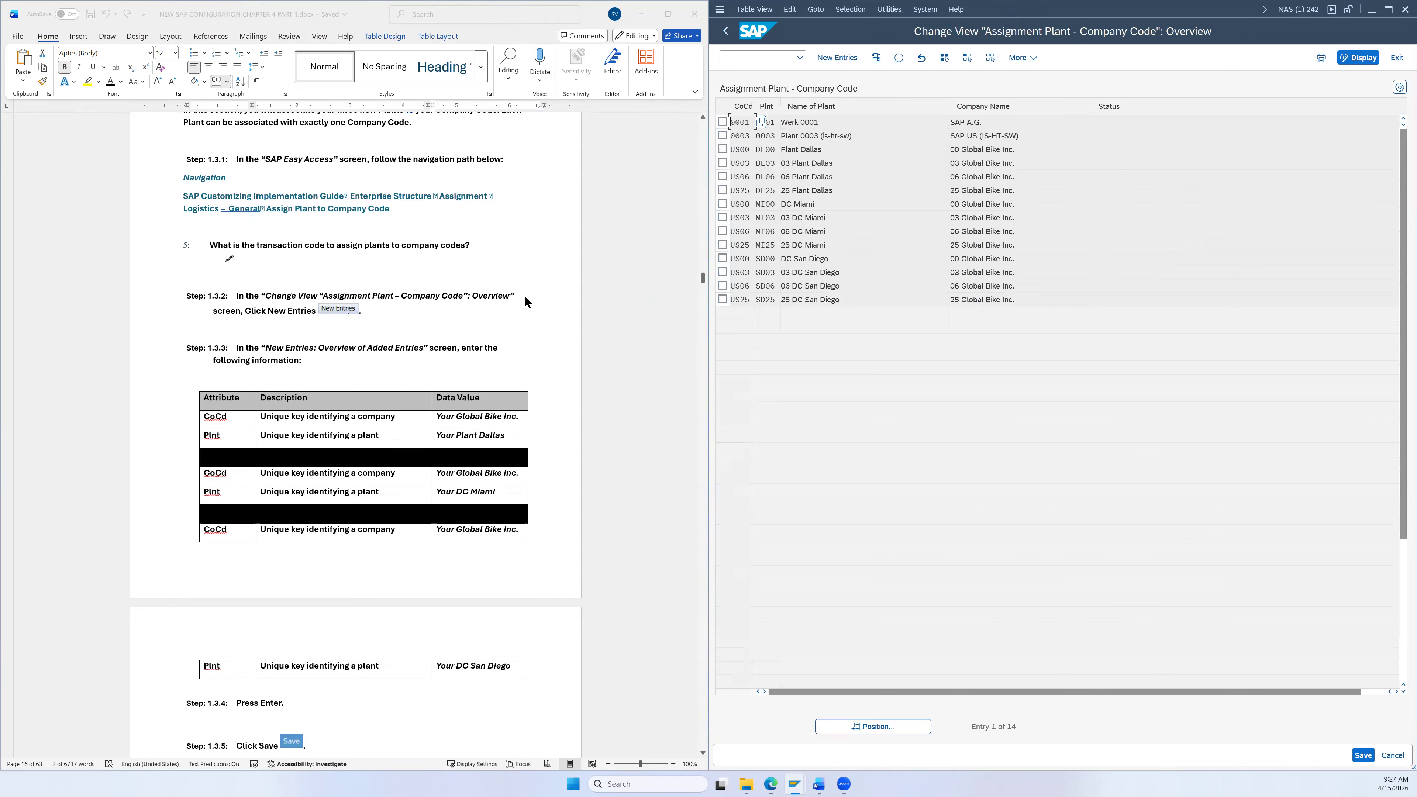
{"action": "scroll", "coordinate": [525, 296], "scroll_direction": "down", "scroll_amount": 4}
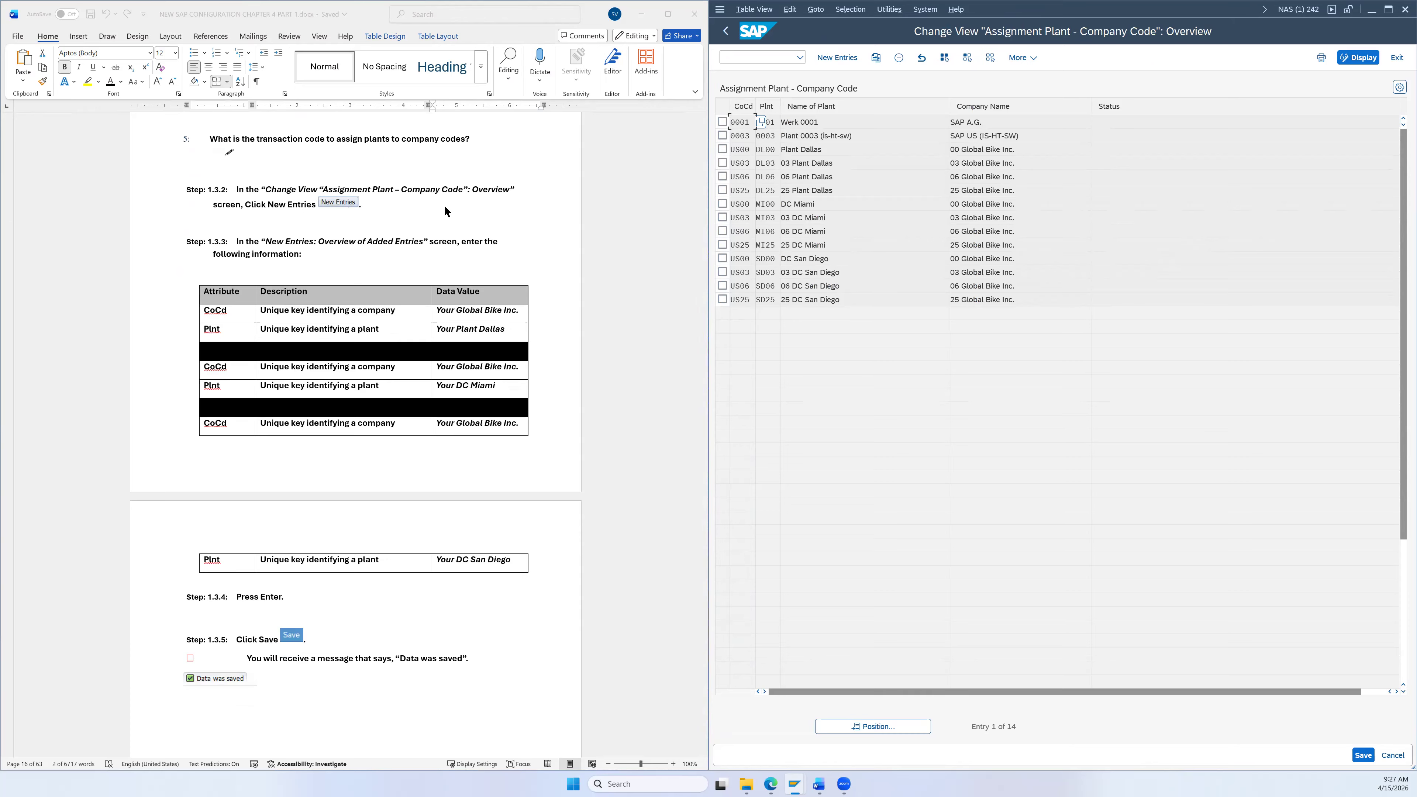
{"action": "left_click", "coordinate": [837, 58]}
{"action": "scroll", "coordinate": [570, 215], "scroll_direction": "down", "scroll_amount": 1}
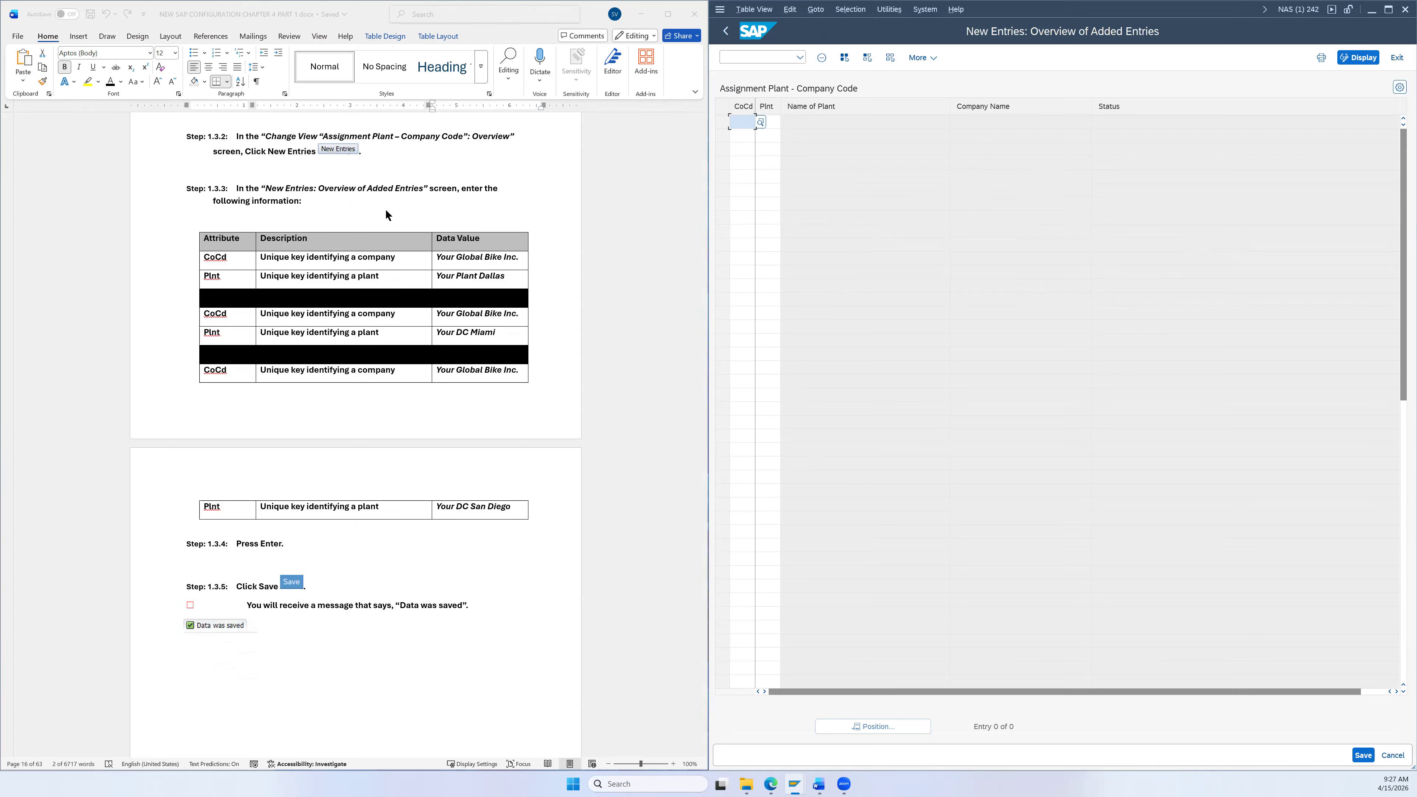
Step: Fill the first new row with company code US26 and plant DL26 from the search helps
{"action": "scroll", "coordinate": [332, 229], "scroll_direction": "down", "scroll_amount": 1}
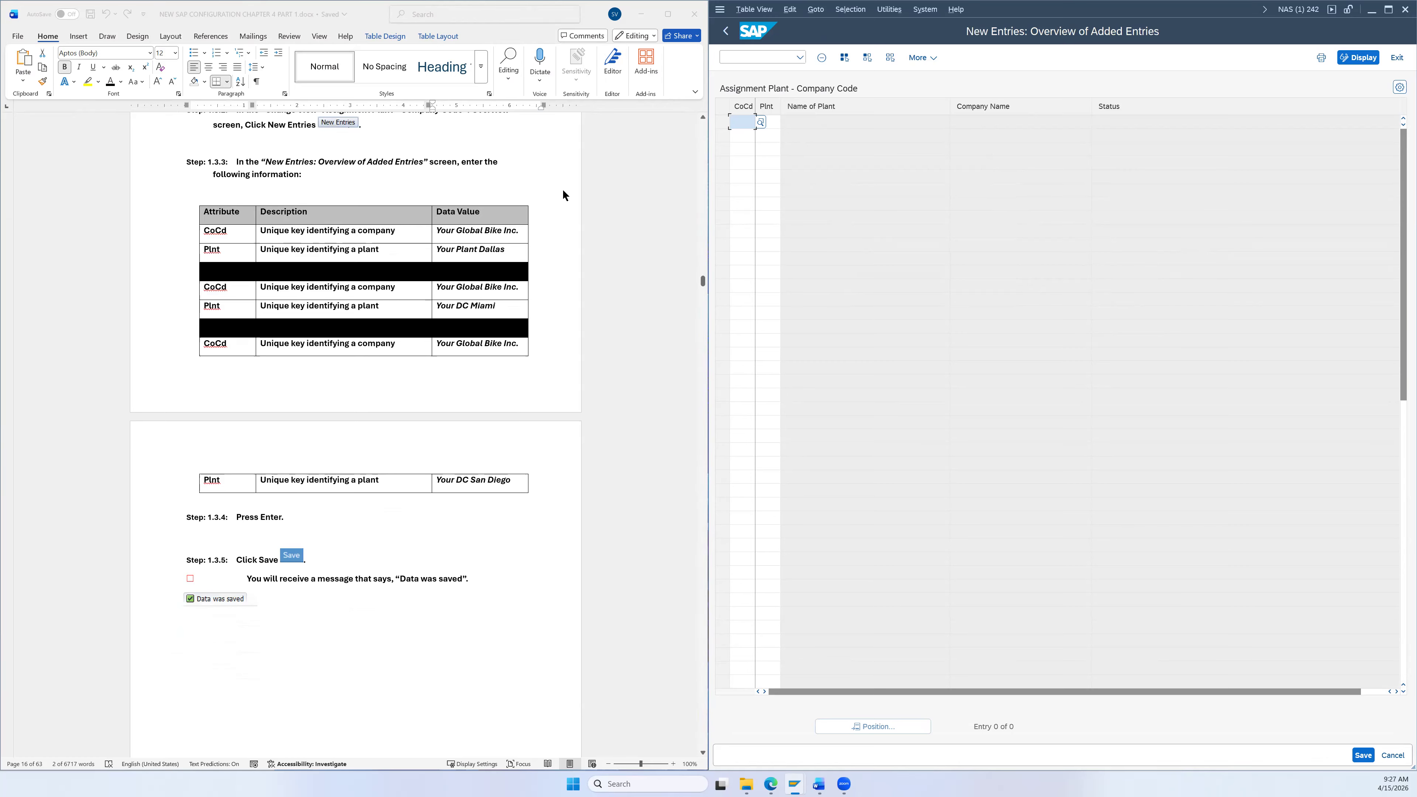
{"action": "left_click", "coordinate": [760, 122]}
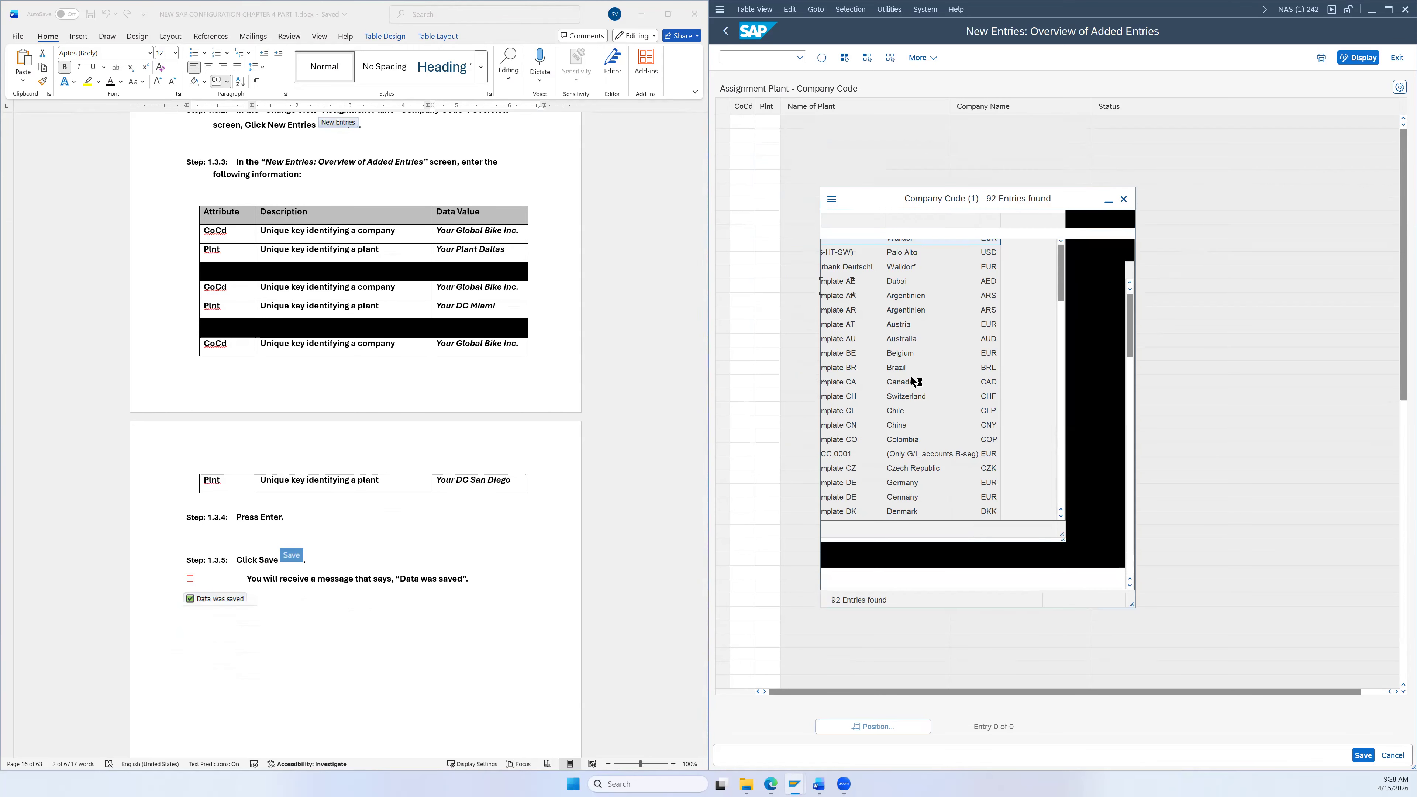
{"action": "scroll", "coordinate": [893, 382], "scroll_direction": "down", "scroll_amount": 19}
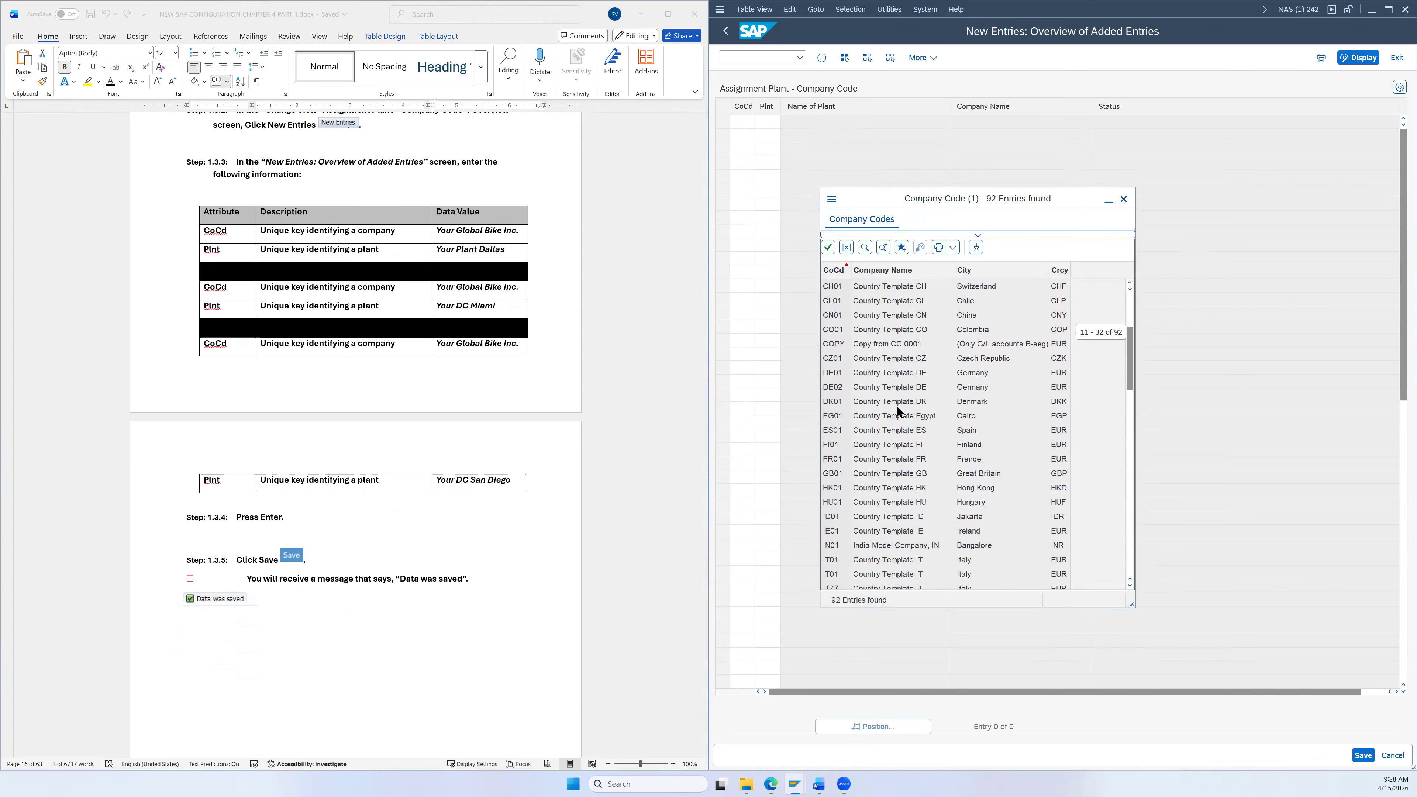
{"action": "scroll", "coordinate": [915, 403], "scroll_direction": "down", "scroll_amount": 5}
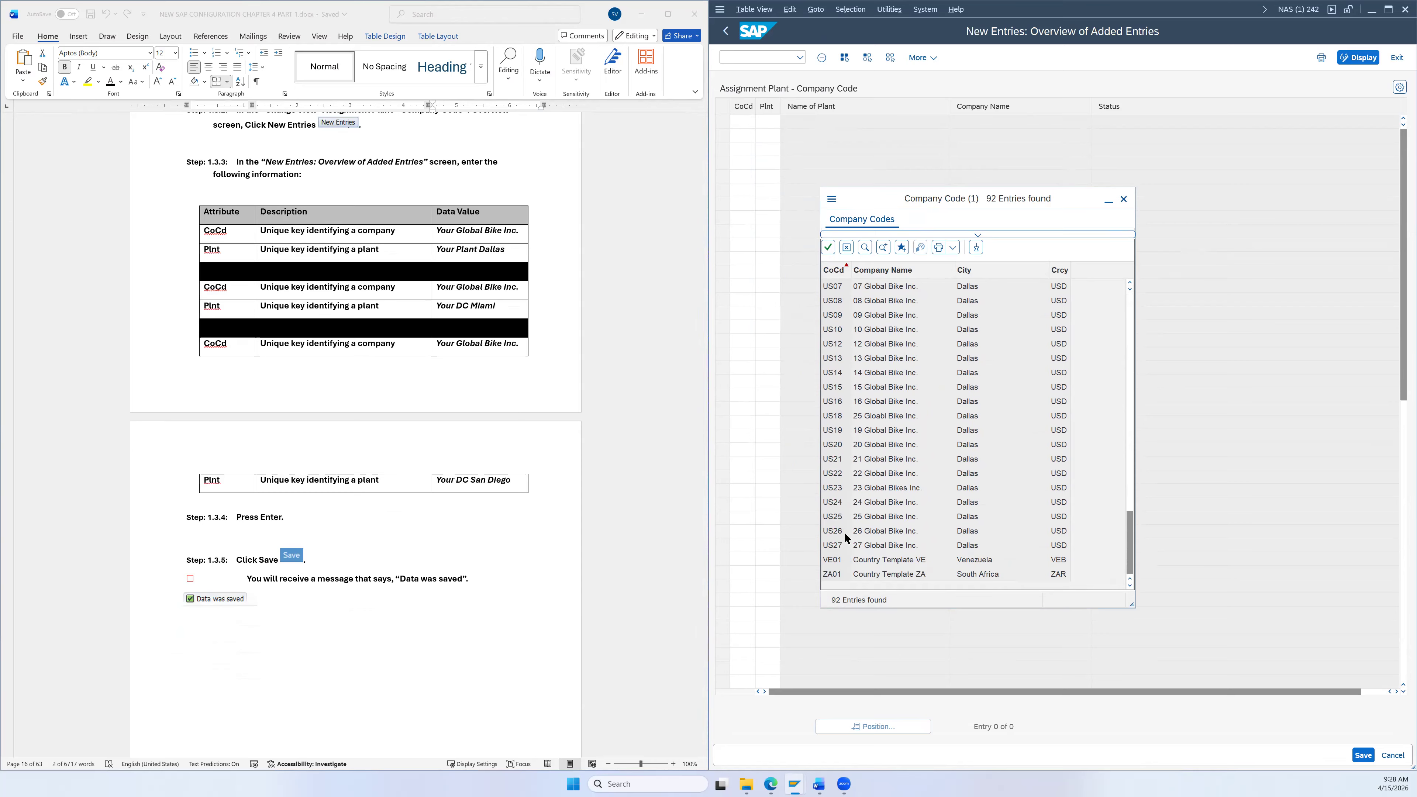
{"action": "left_click", "coordinate": [837, 533]}
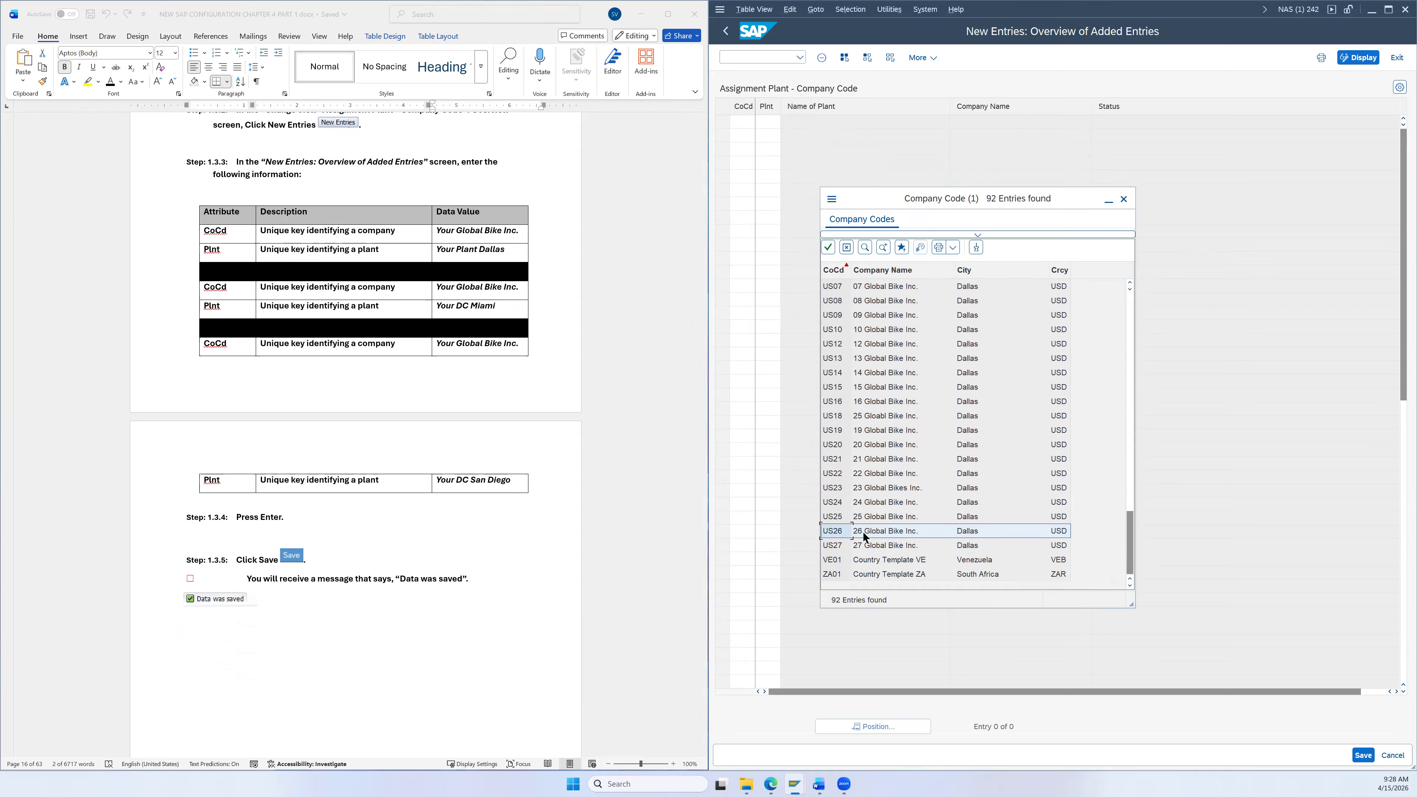
{"action": "double_click", "coordinate": [844, 534]}
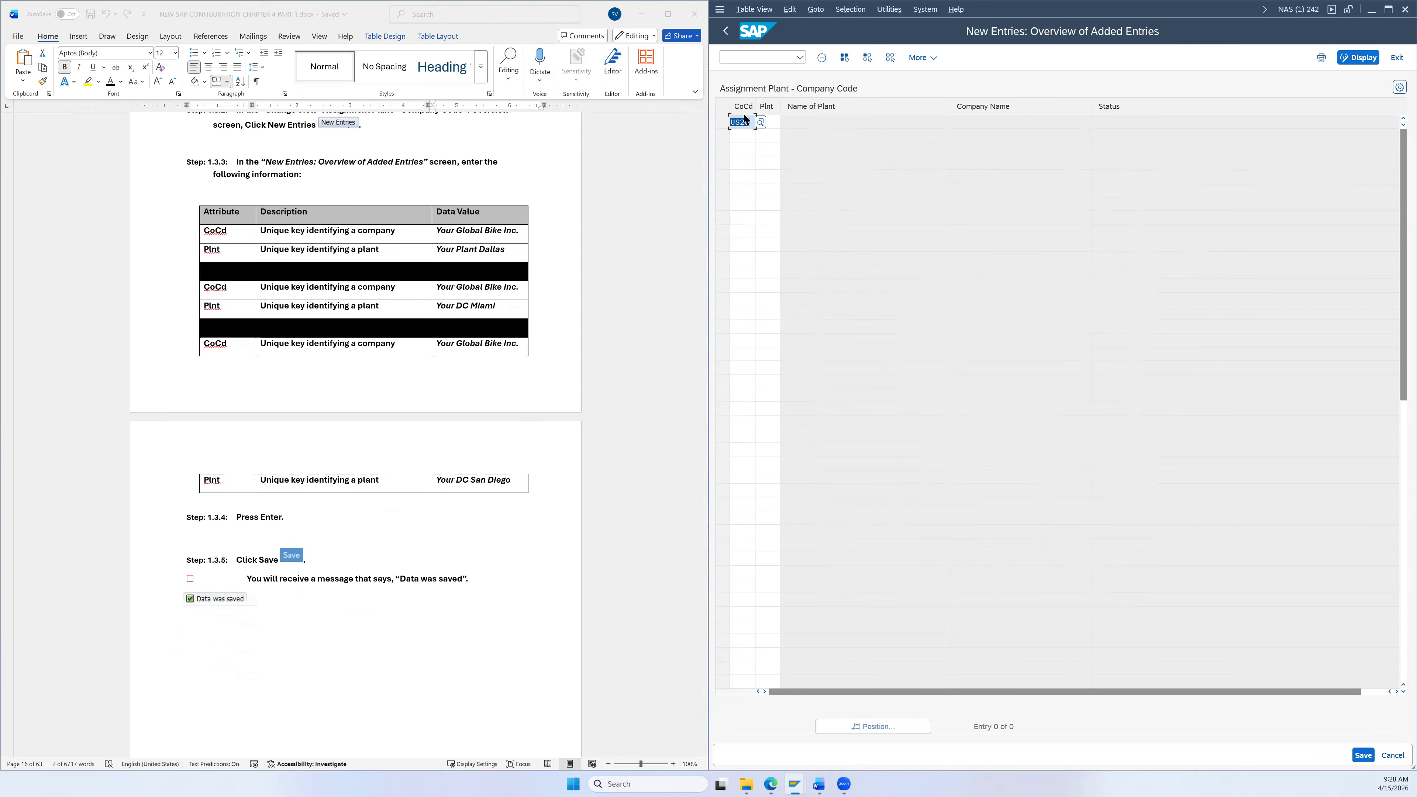
{"action": "left_click", "coordinate": [772, 124]}
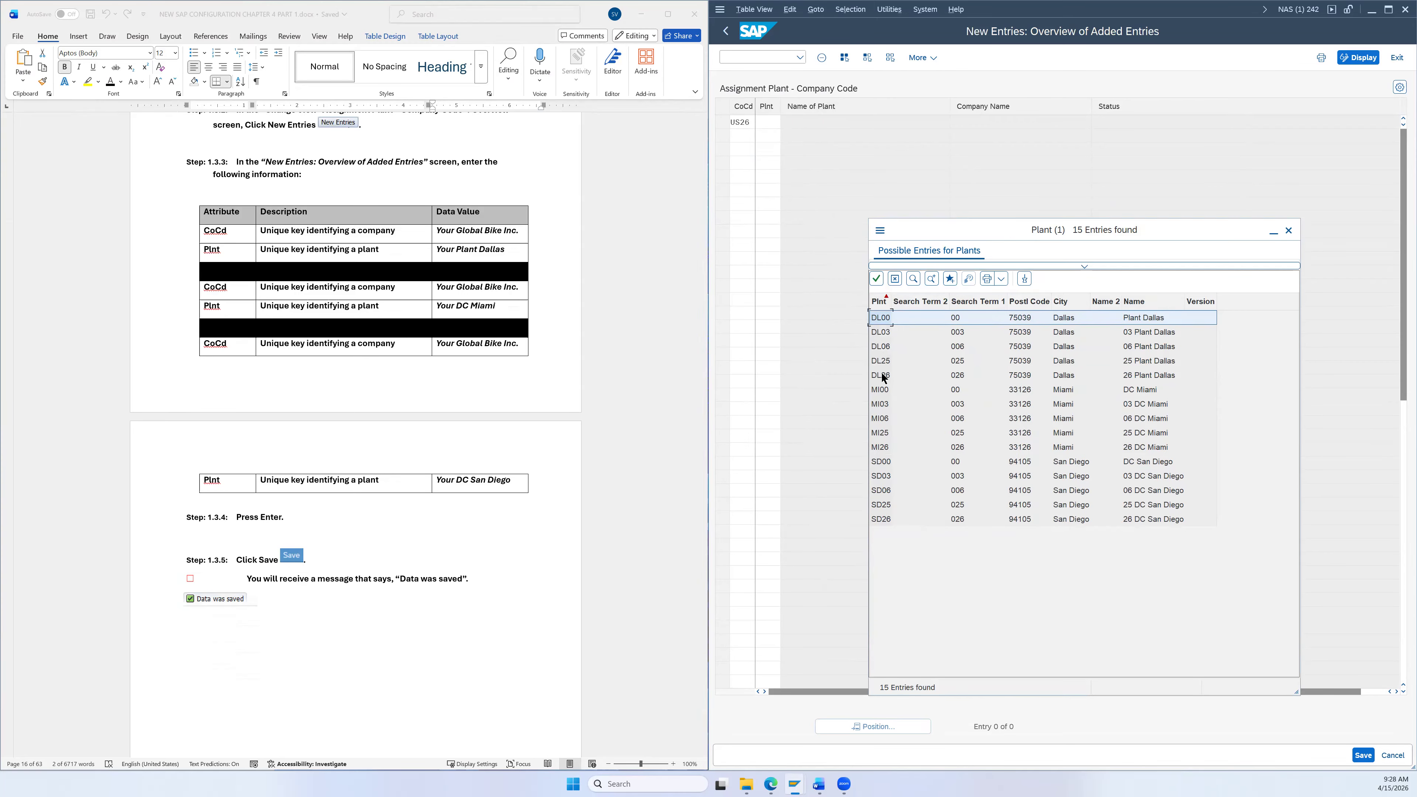
{"action": "left_click", "coordinate": [1071, 379]}
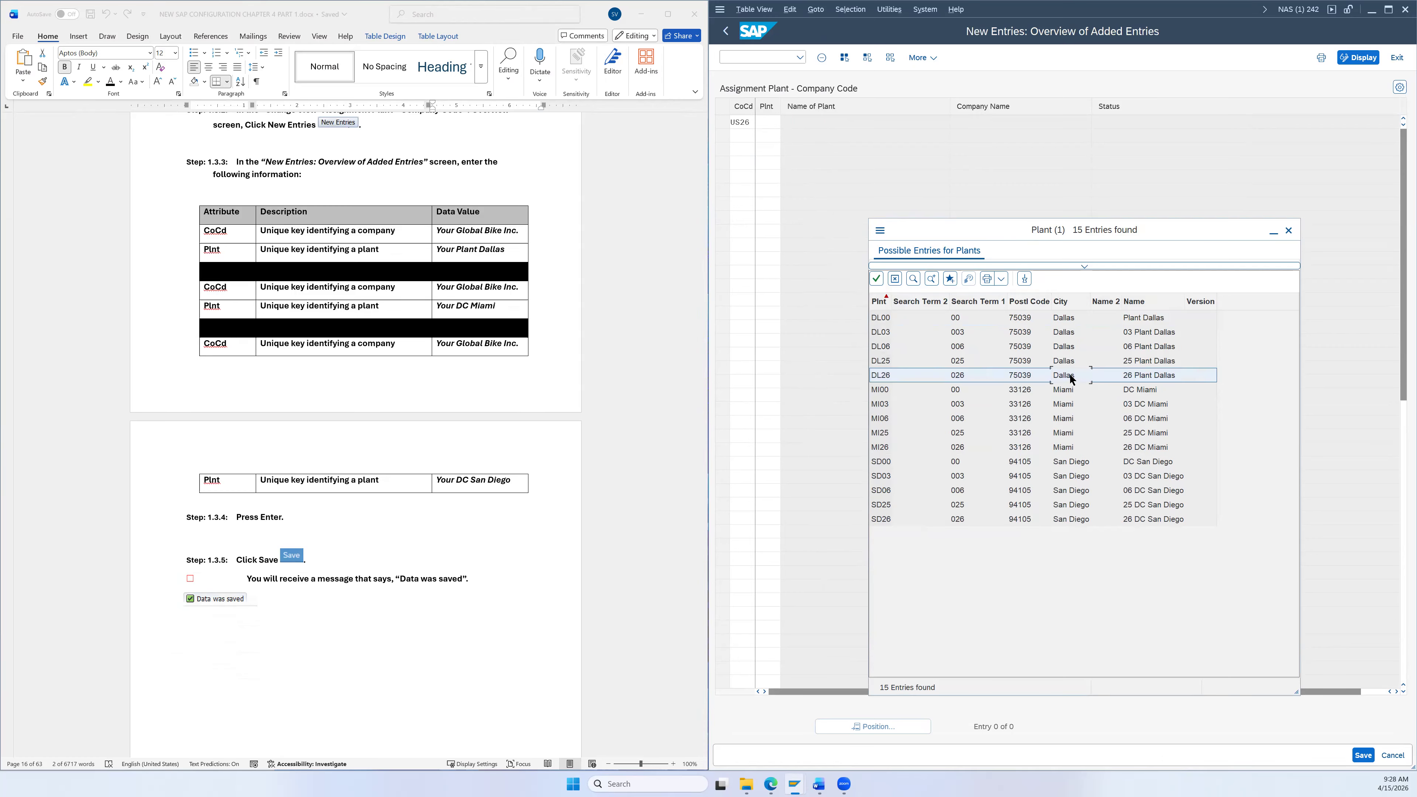
{"action": "double_click", "coordinate": [887, 379]}
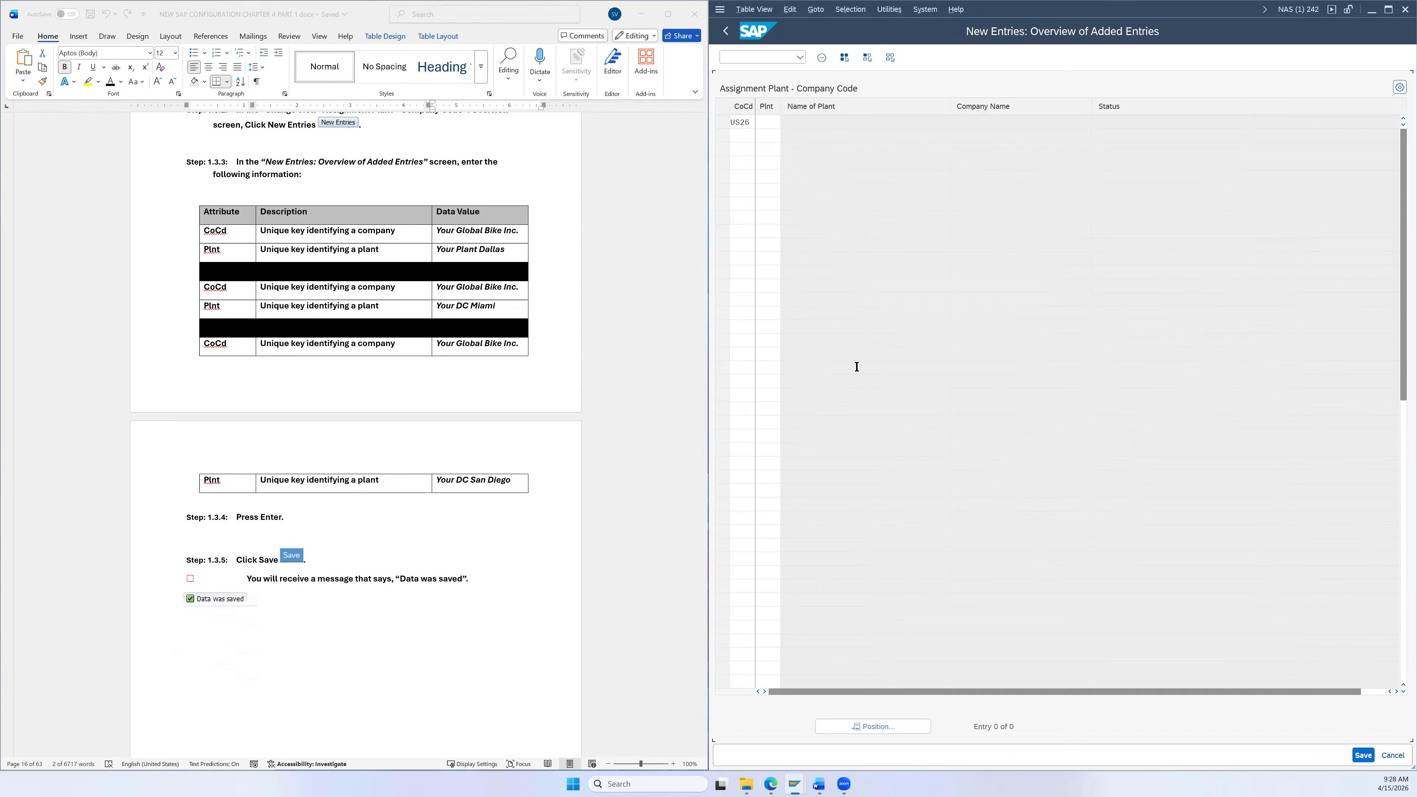
Step: Copy company code US26 into the second and third assignment rows
{"action": "double_click", "coordinate": [732, 122]}
{"action": "key", "text": "ctrl+c"}
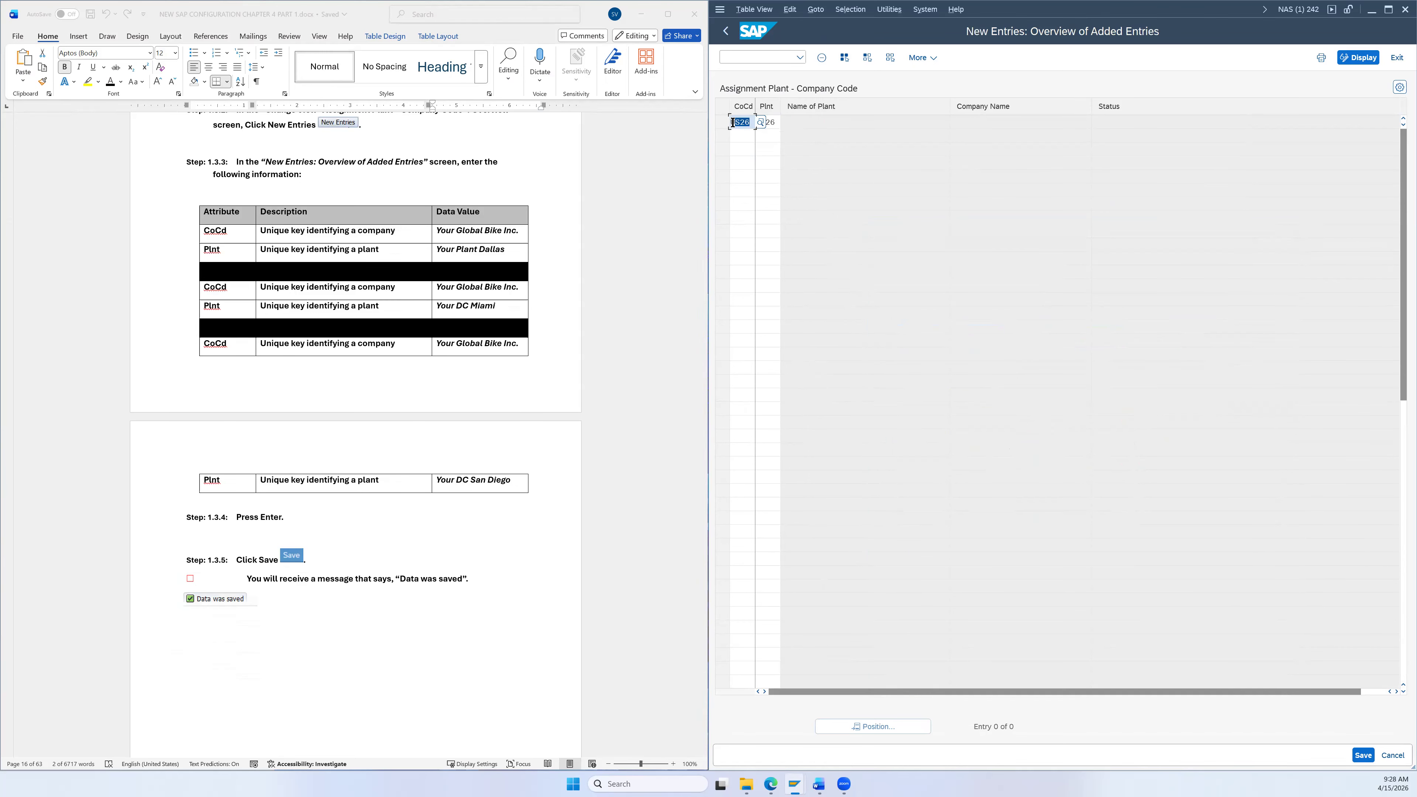
{"action": "left_click", "coordinate": [745, 137]}
{"action": "key", "text": "ctrl+v"}
{"action": "left_click", "coordinate": [744, 147]}
{"action": "key", "text": "ctrl+v"}
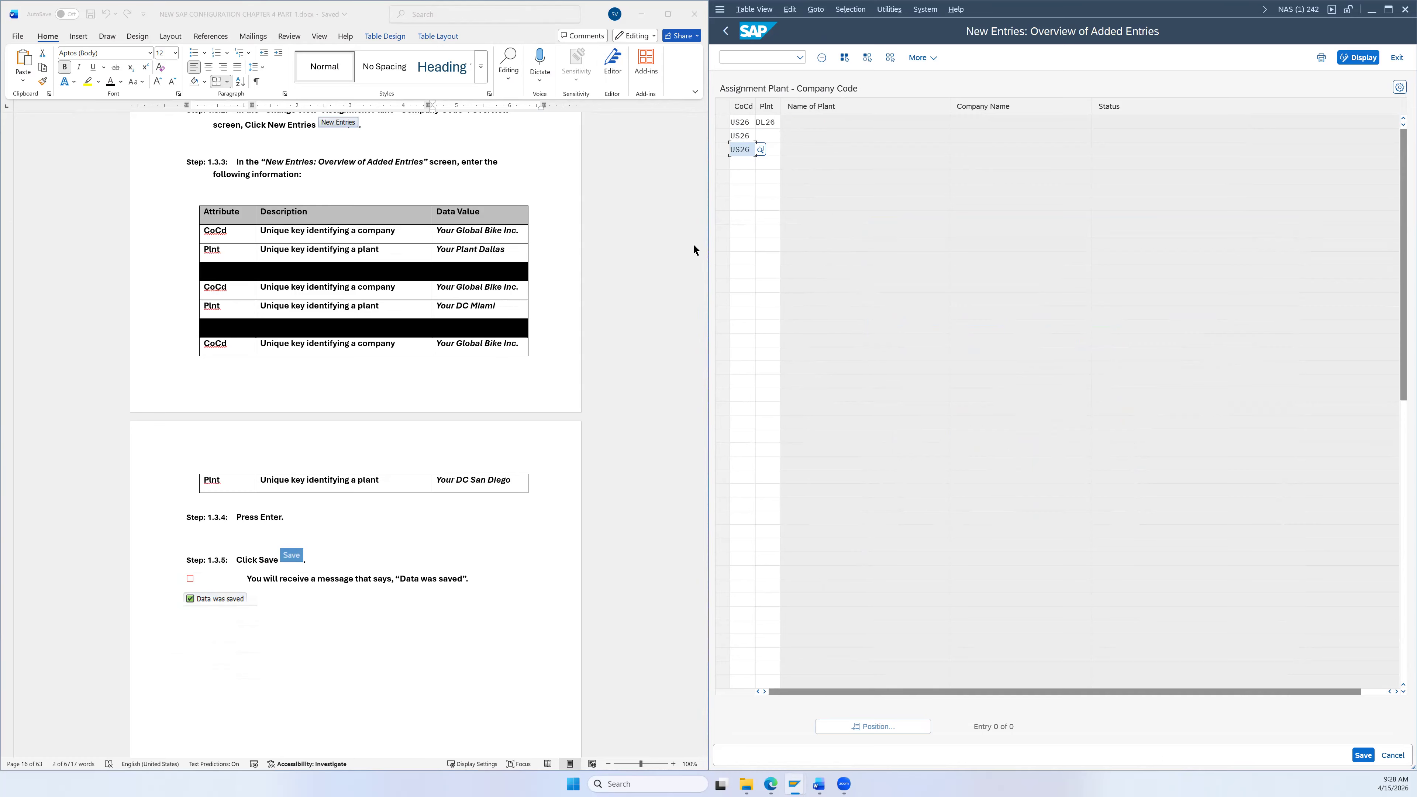
Step: Enter plants MI26 and SD26 in rows two and three and confirm the entries
{"action": "left_click", "coordinate": [772, 133]}
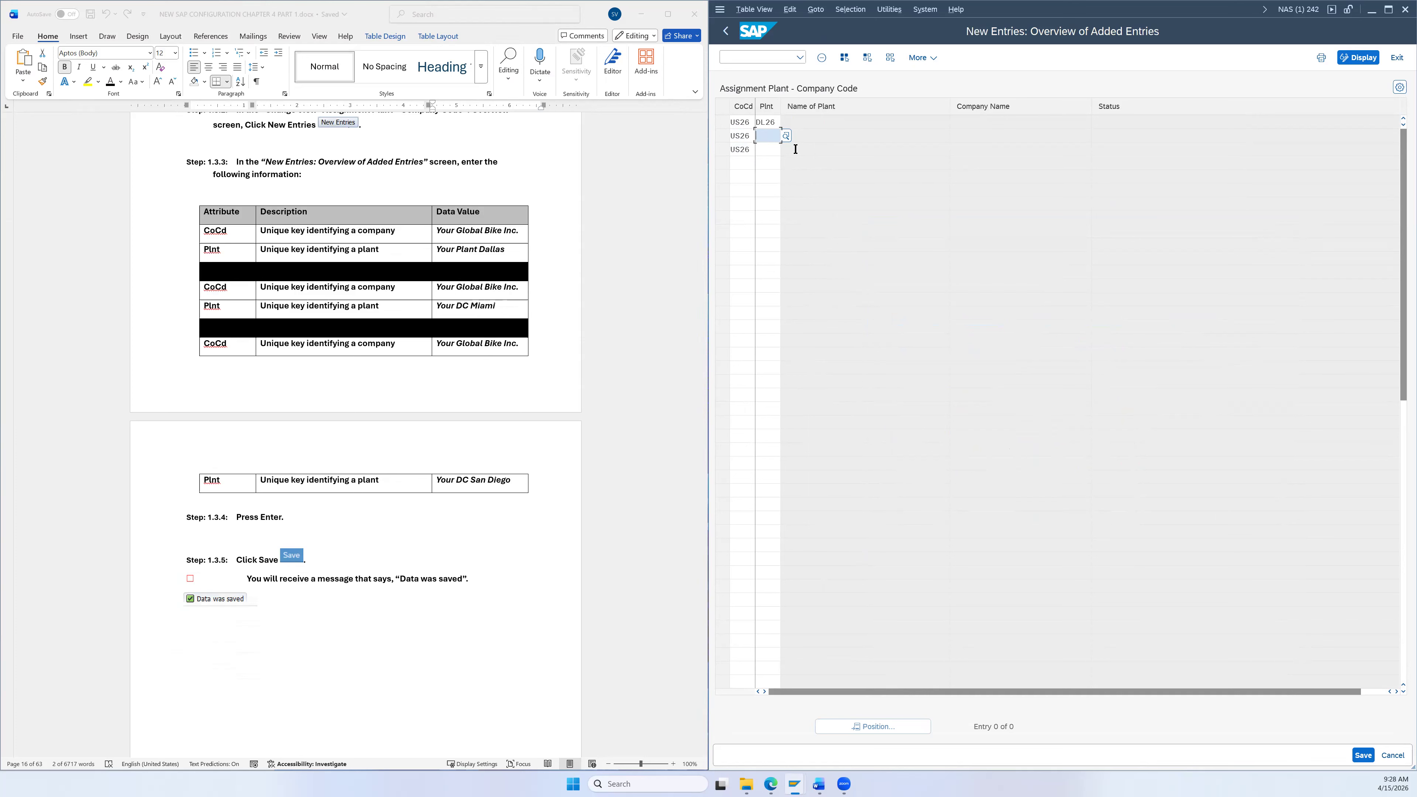
{"action": "type", "text": "MI26"}
{"action": "key", "text": "Tab"}
{"action": "left_click_drag", "start_coordinate": [770, 135], "coordinate": [782, 139]}
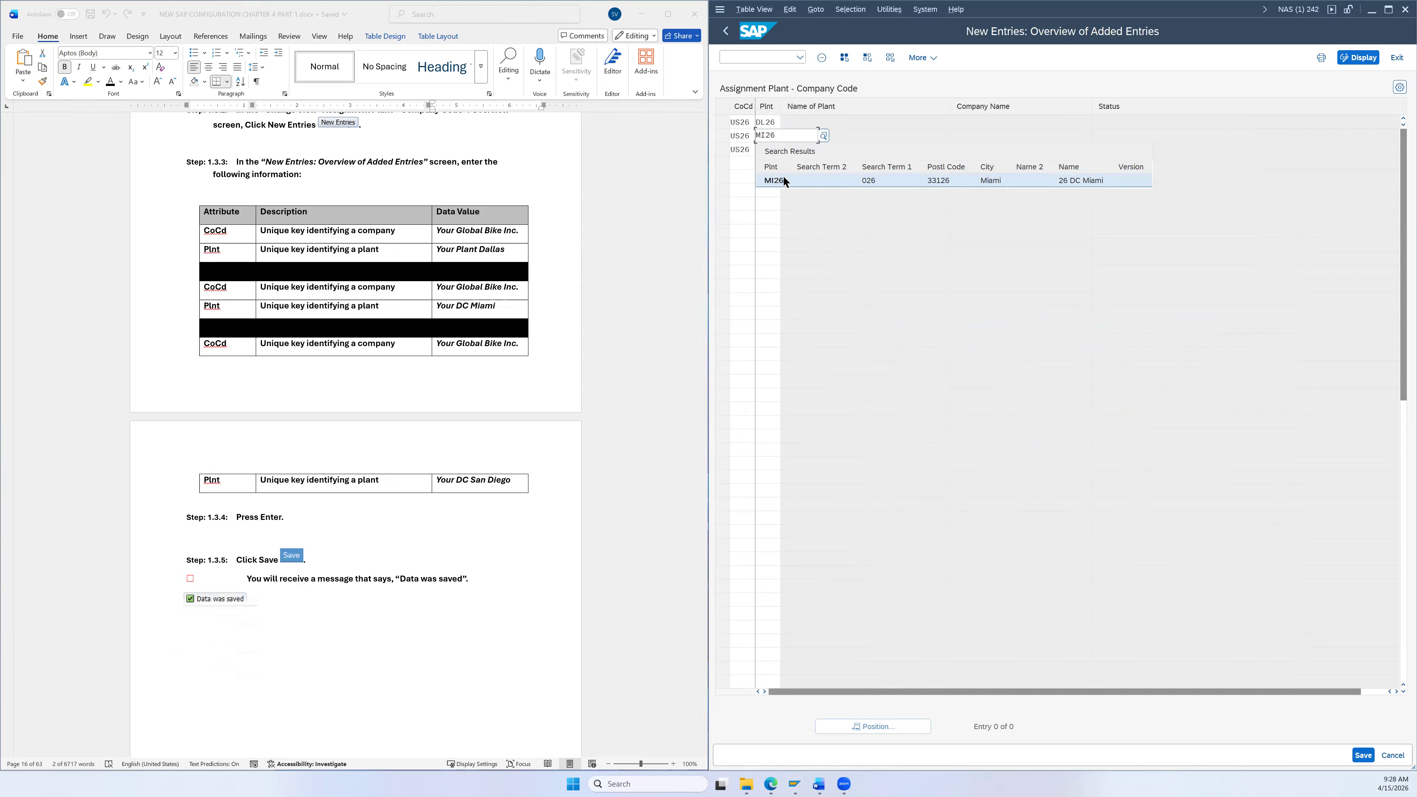
{"action": "left_click", "coordinate": [784, 179]}
{"action": "left_click", "coordinate": [774, 149]}
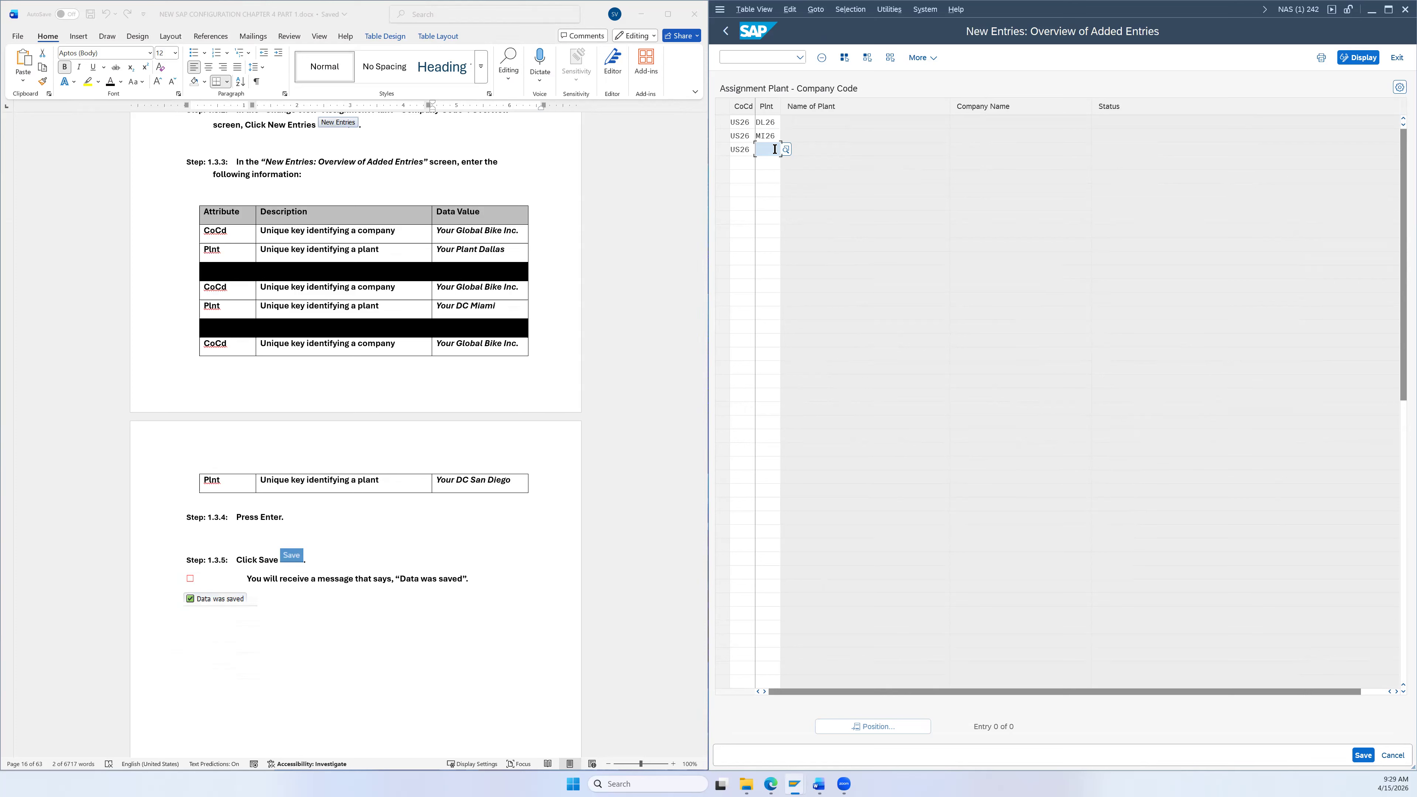
{"action": "type", "text": "SD26"}
{"action": "left_click", "coordinate": [791, 195]}
{"action": "key", "text": "Return"}
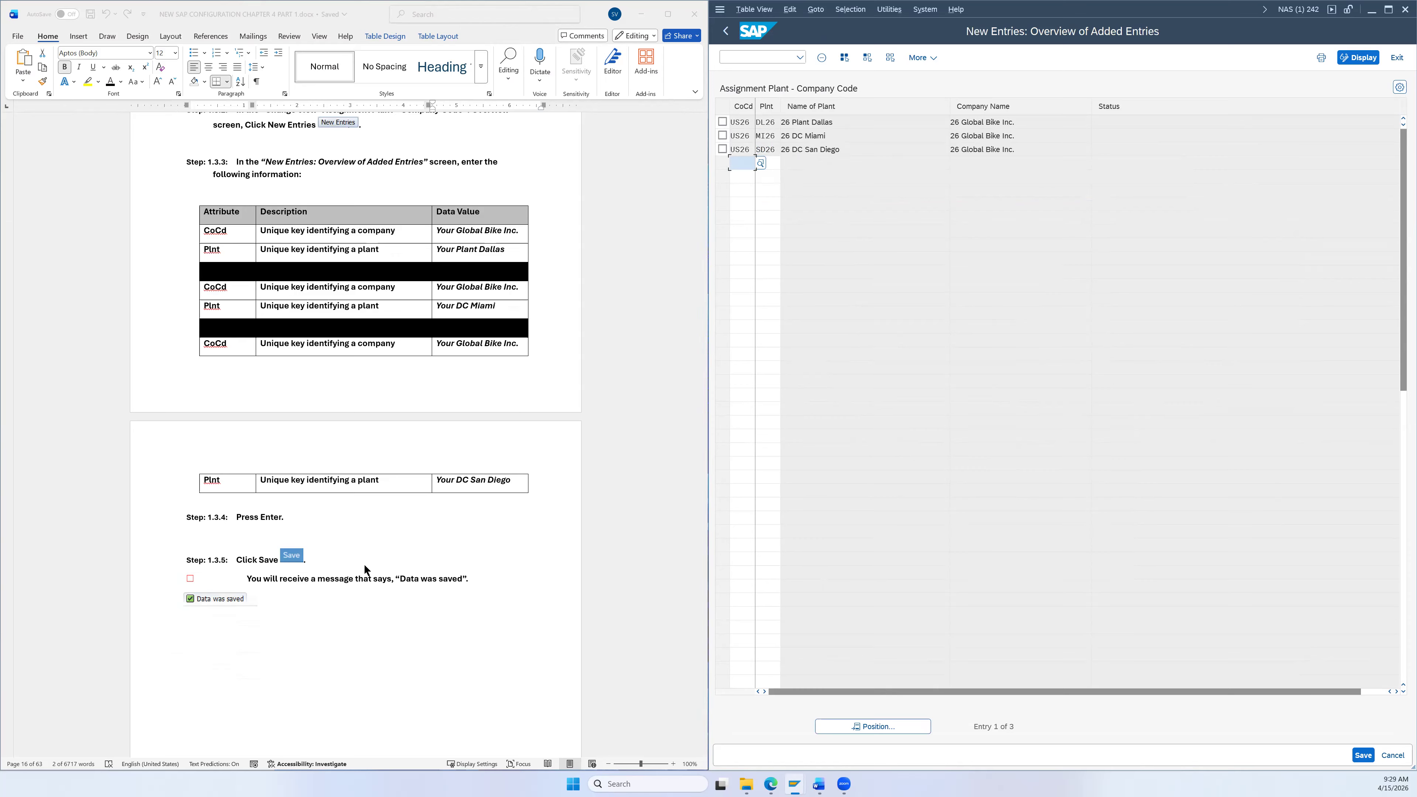
Step: Save the three plant assignments and return to the Implementation Guide tree
{"action": "left_click", "coordinate": [1363, 755]}
{"action": "scroll", "coordinate": [507, 615], "scroll_direction": "down", "scroll_amount": 10}
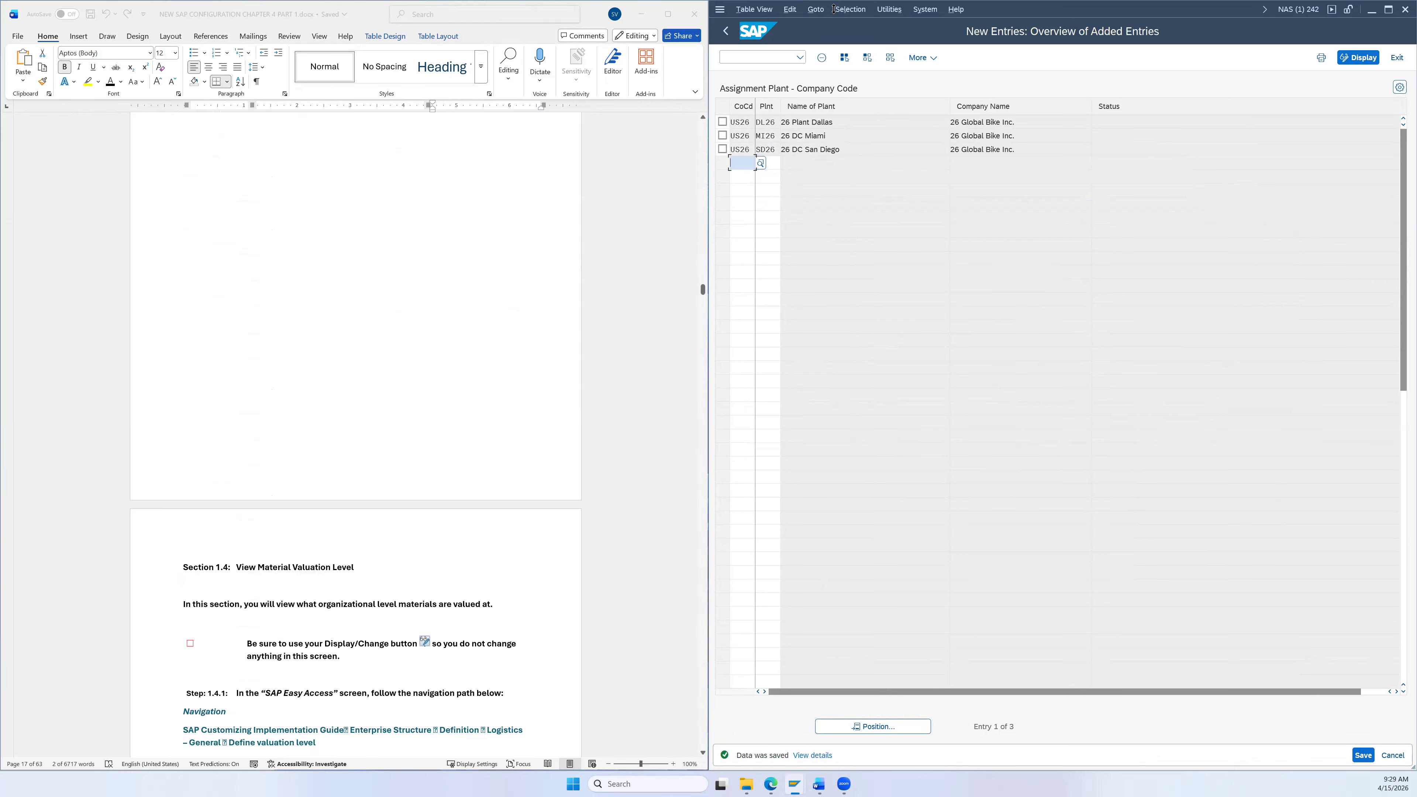
{"action": "left_click", "coordinate": [725, 32]}
{"action": "left_click", "coordinate": [725, 32]}
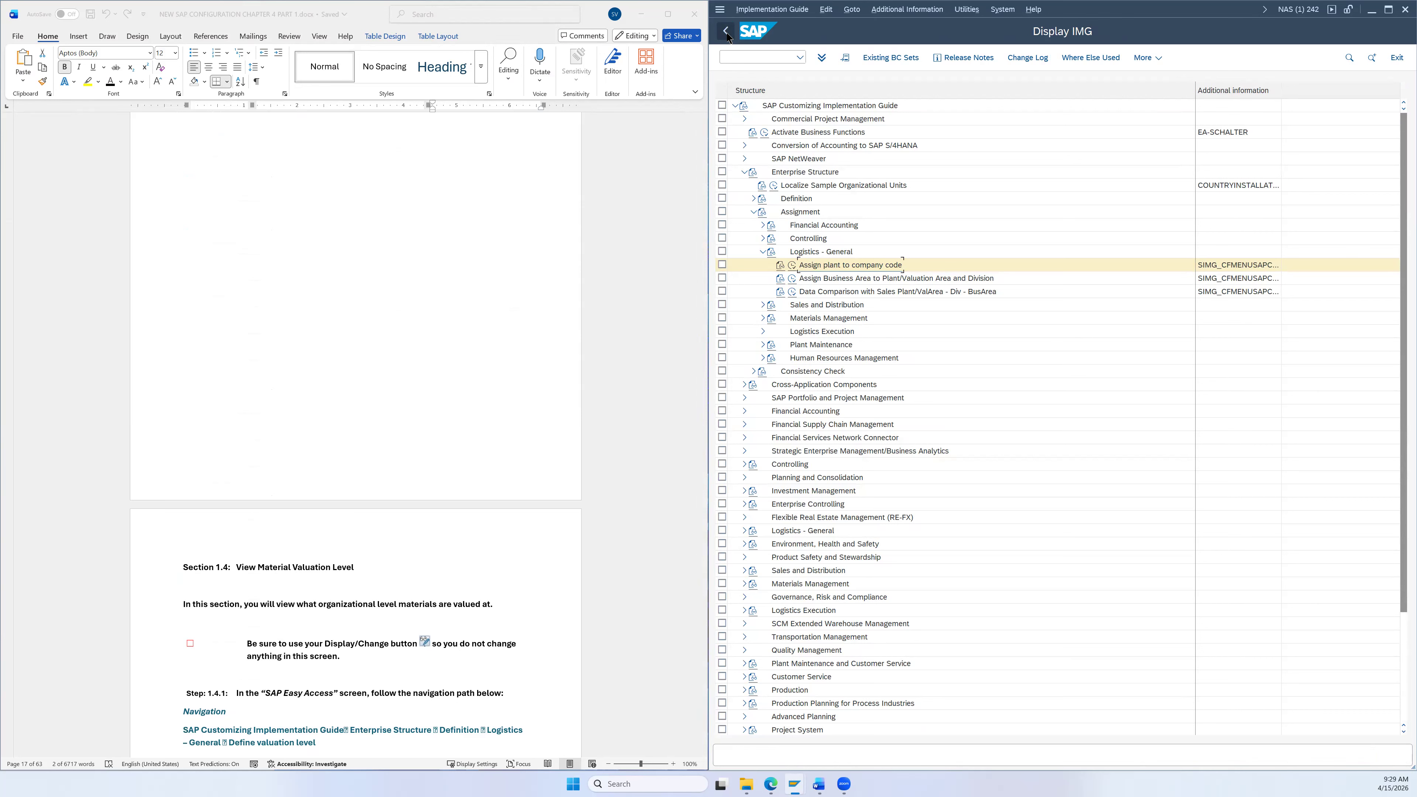
Step: Expand Enterprise Structure > Definition > Logistics - General and select Define valuation level
{"action": "left_click", "coordinate": [726, 31]}
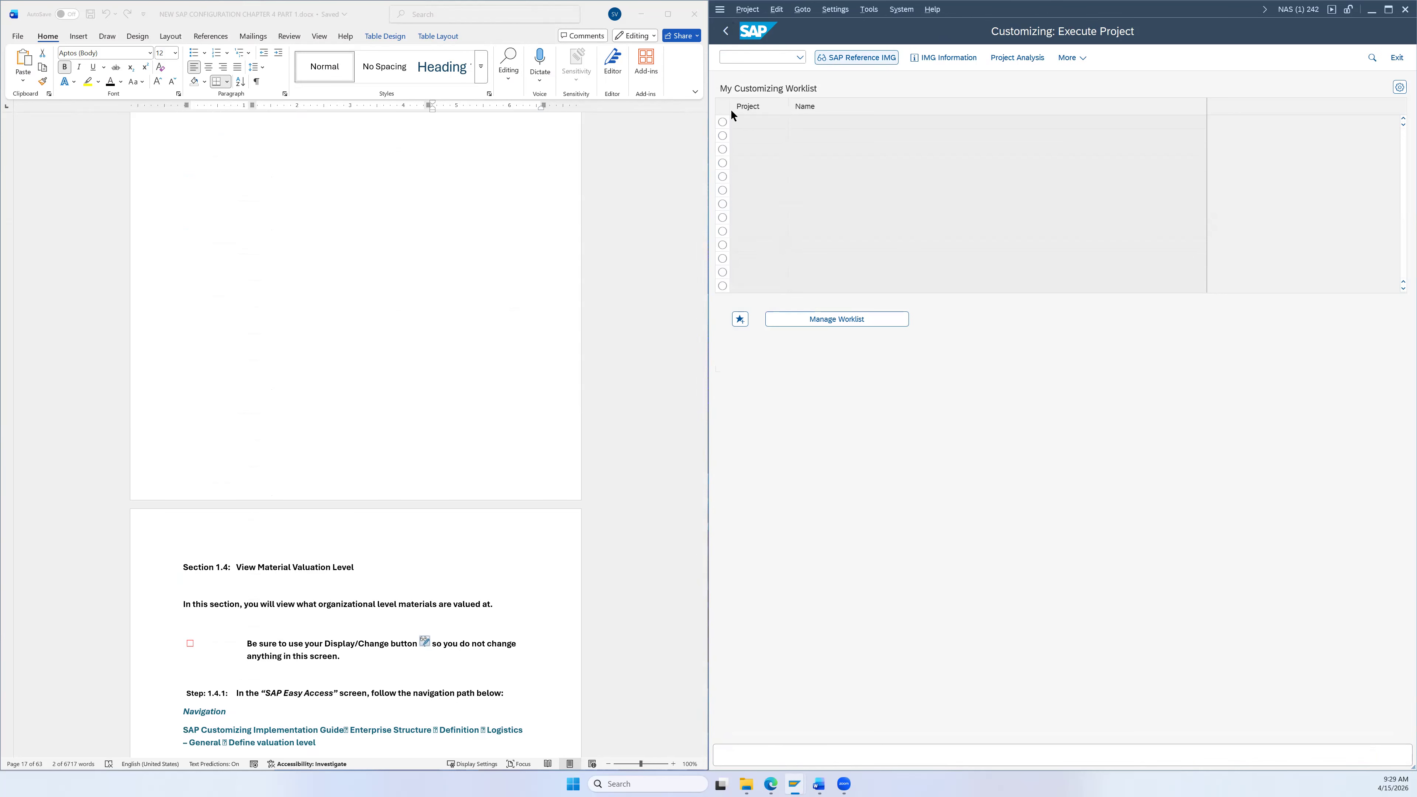
{"action": "scroll", "coordinate": [537, 341], "scroll_direction": "down", "scroll_amount": 3}
{"action": "scroll", "coordinate": [540, 343], "scroll_direction": "down", "scroll_amount": 3}
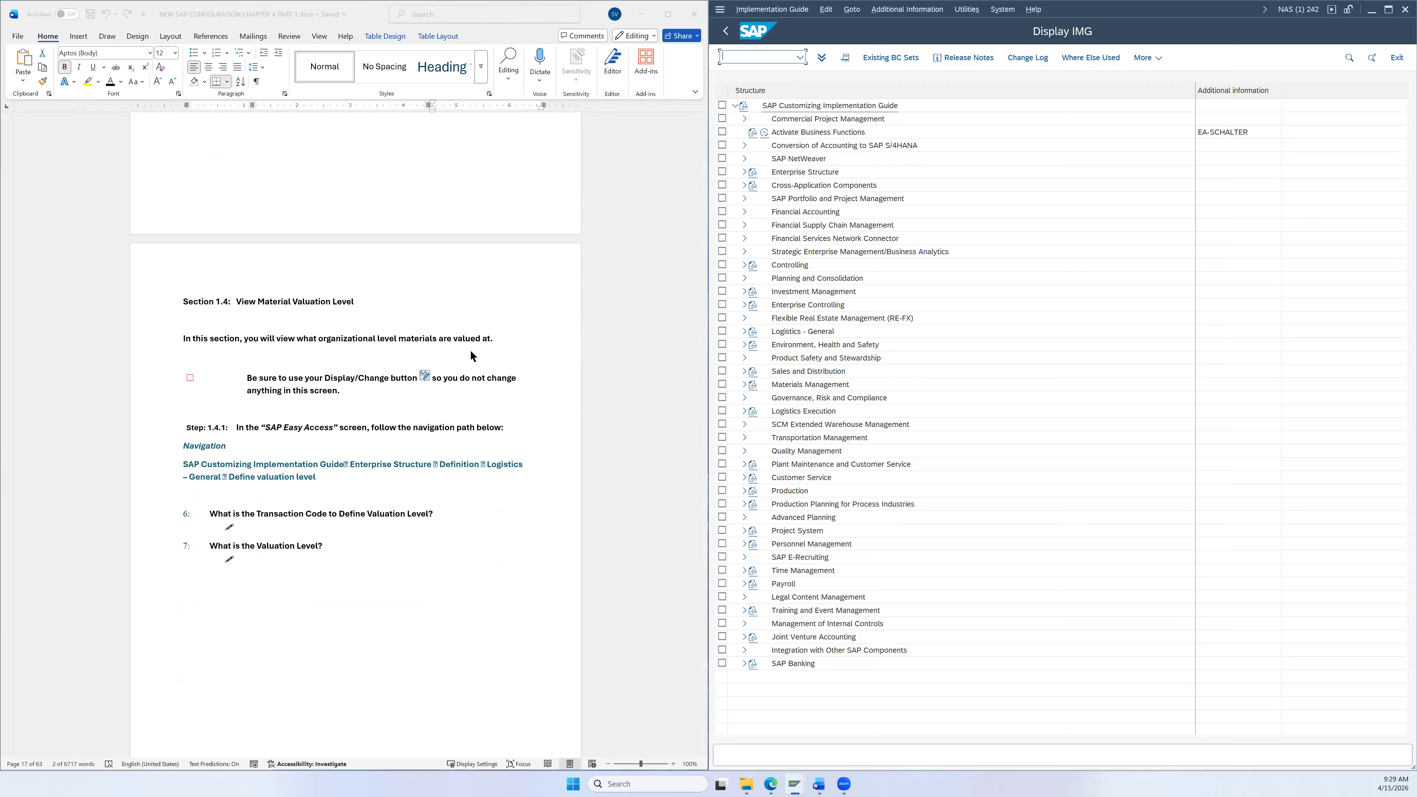
{"action": "scroll", "coordinate": [470, 349], "scroll_direction": "down", "scroll_amount": 4}
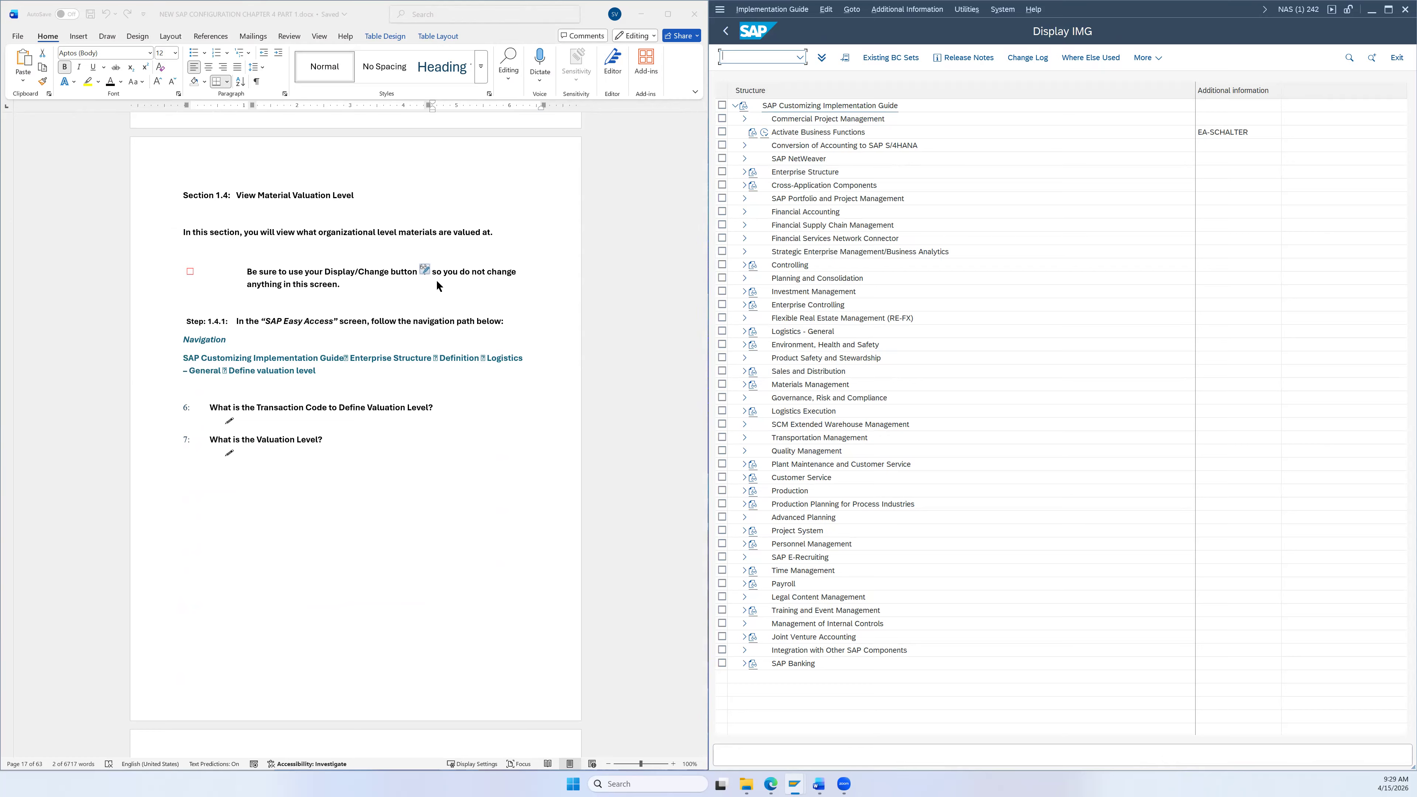
{"action": "scroll", "coordinate": [437, 284], "scroll_direction": "down", "scroll_amount": 4}
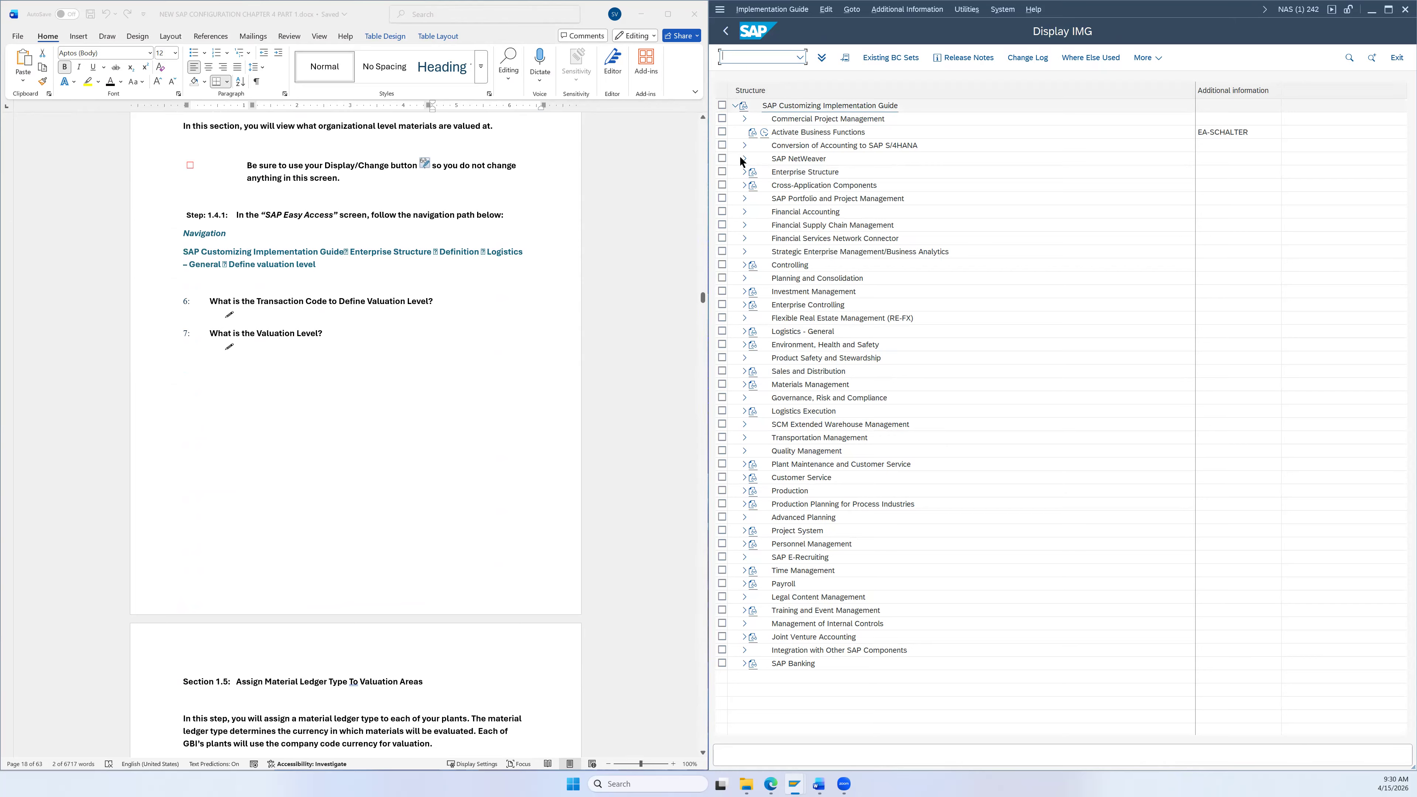
{"action": "left_click", "coordinate": [742, 171]}
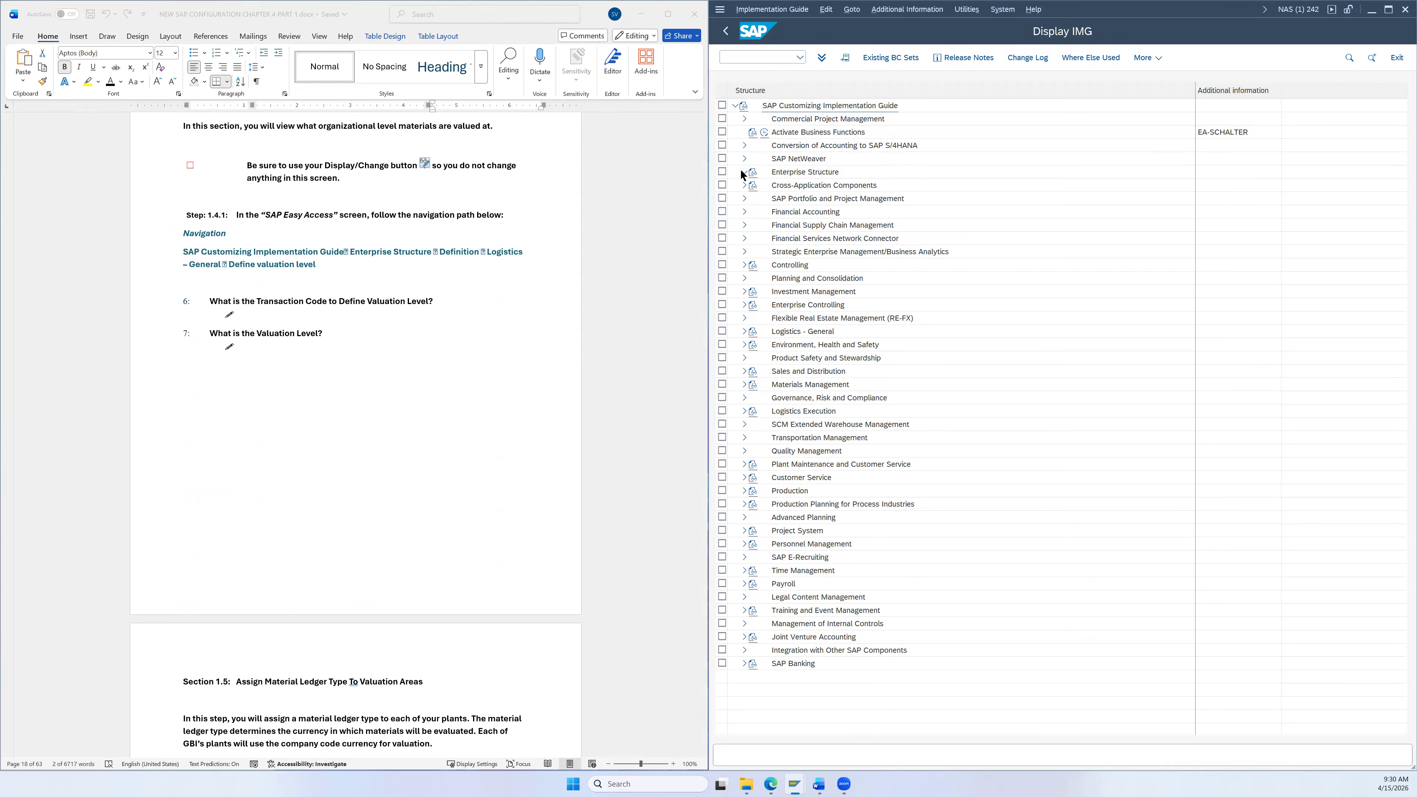
{"action": "left_click", "coordinate": [753, 198]}
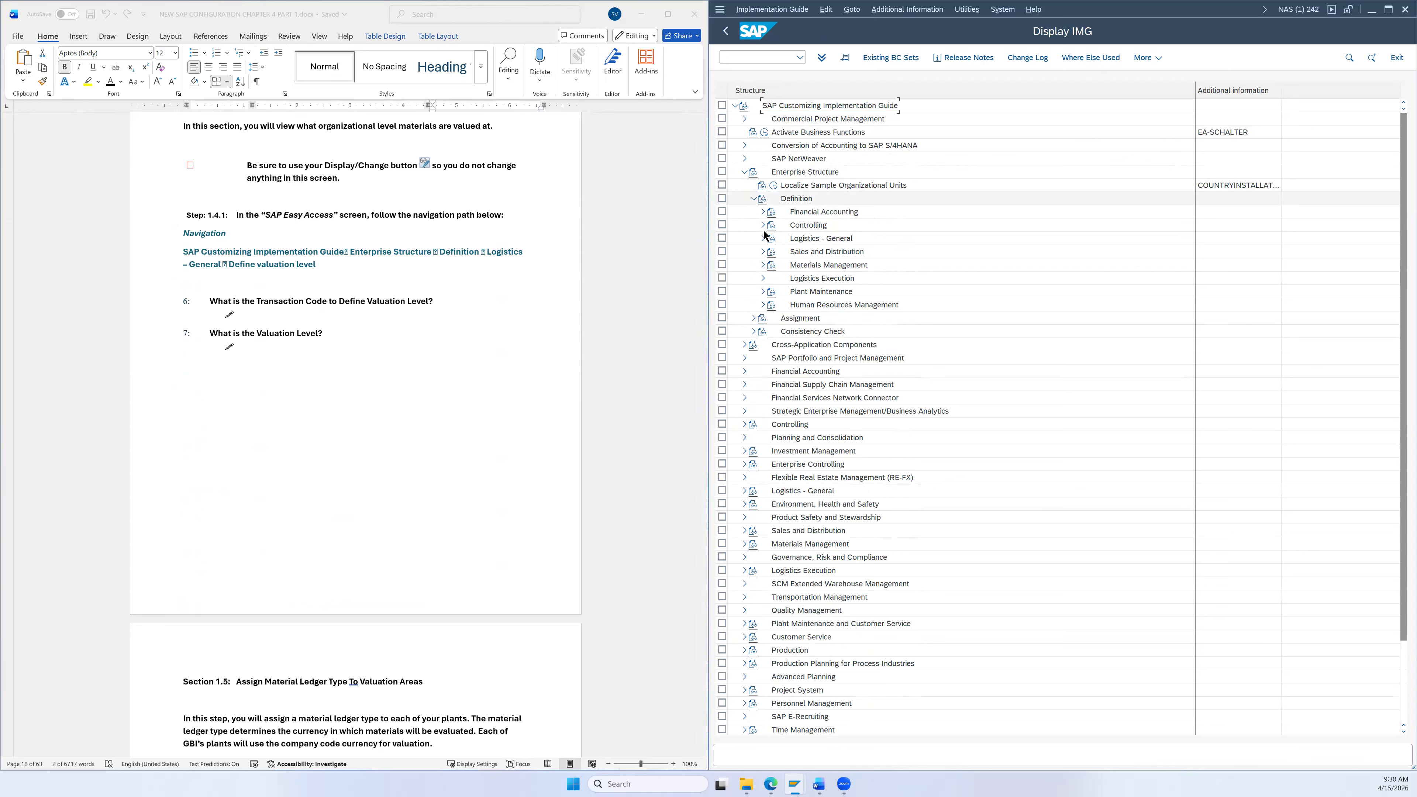
{"action": "left_click", "coordinate": [763, 238]}
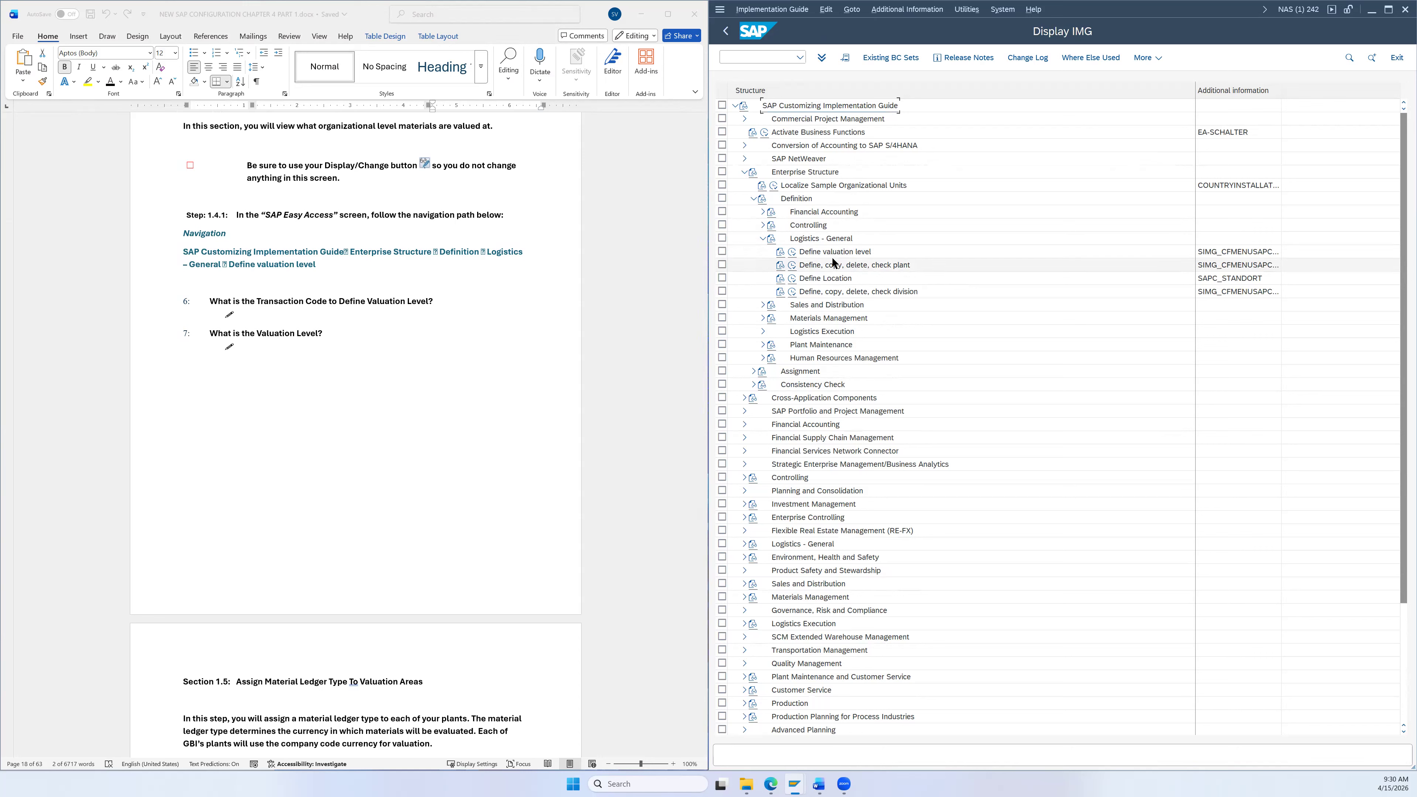
{"action": "left_click", "coordinate": [825, 255]}
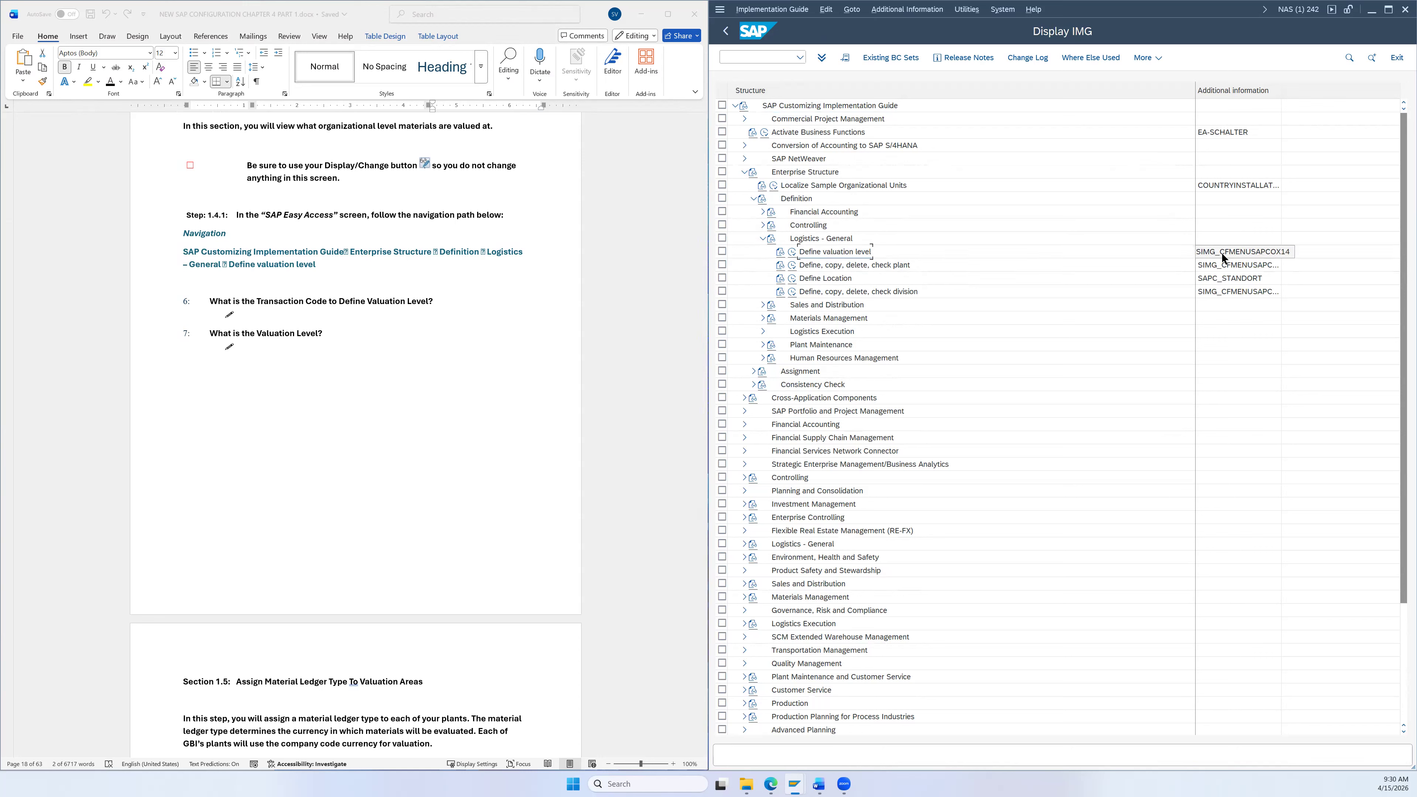
Step: Run Define valuation level, confirm valuation is at plant level, and return to the guide
{"action": "left_click", "coordinate": [795, 254]}
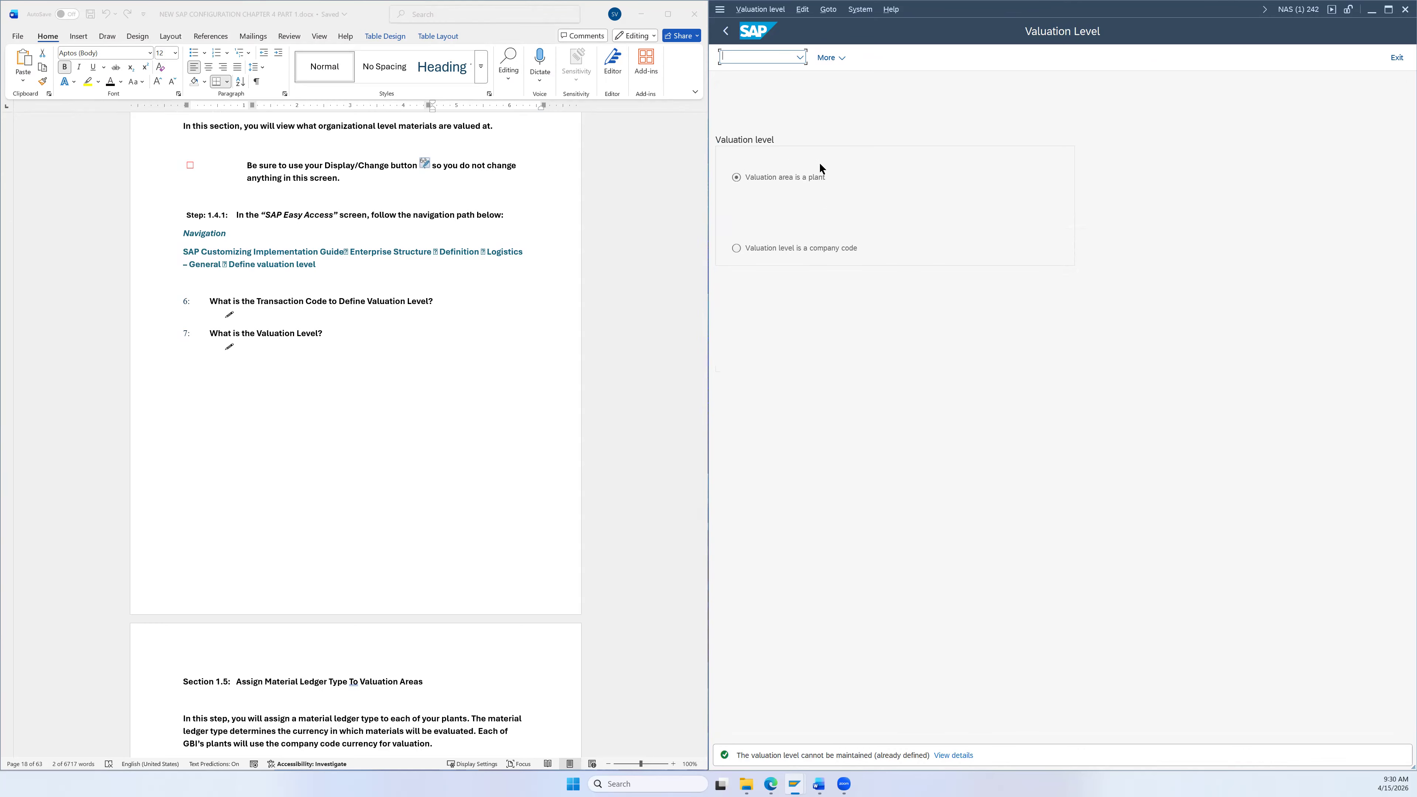
{"action": "scroll", "coordinate": [482, 350], "scroll_direction": "down", "scroll_amount": 5}
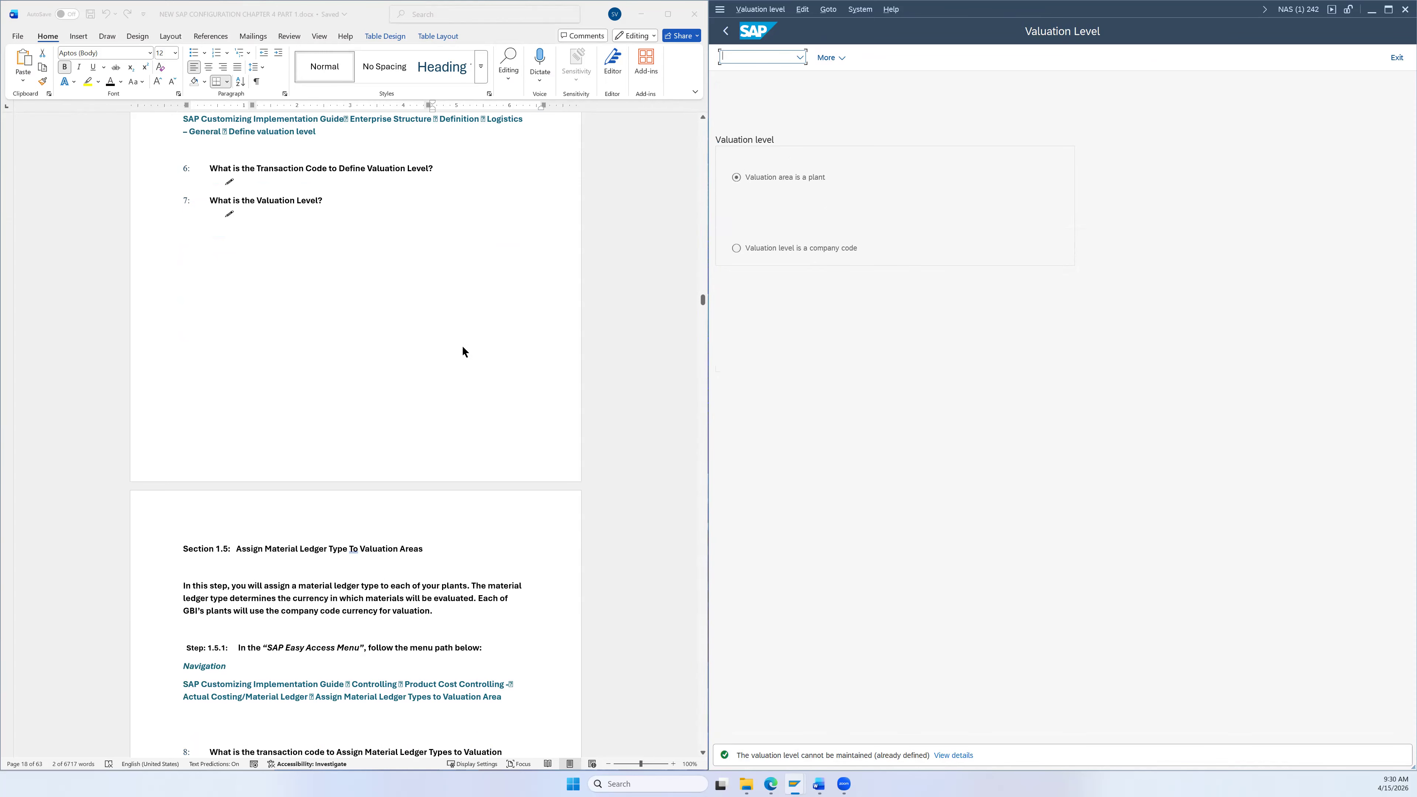
{"action": "scroll", "coordinate": [568, 250], "scroll_direction": "down", "scroll_amount": 3}
{"action": "left_click", "coordinate": [730, 31]}
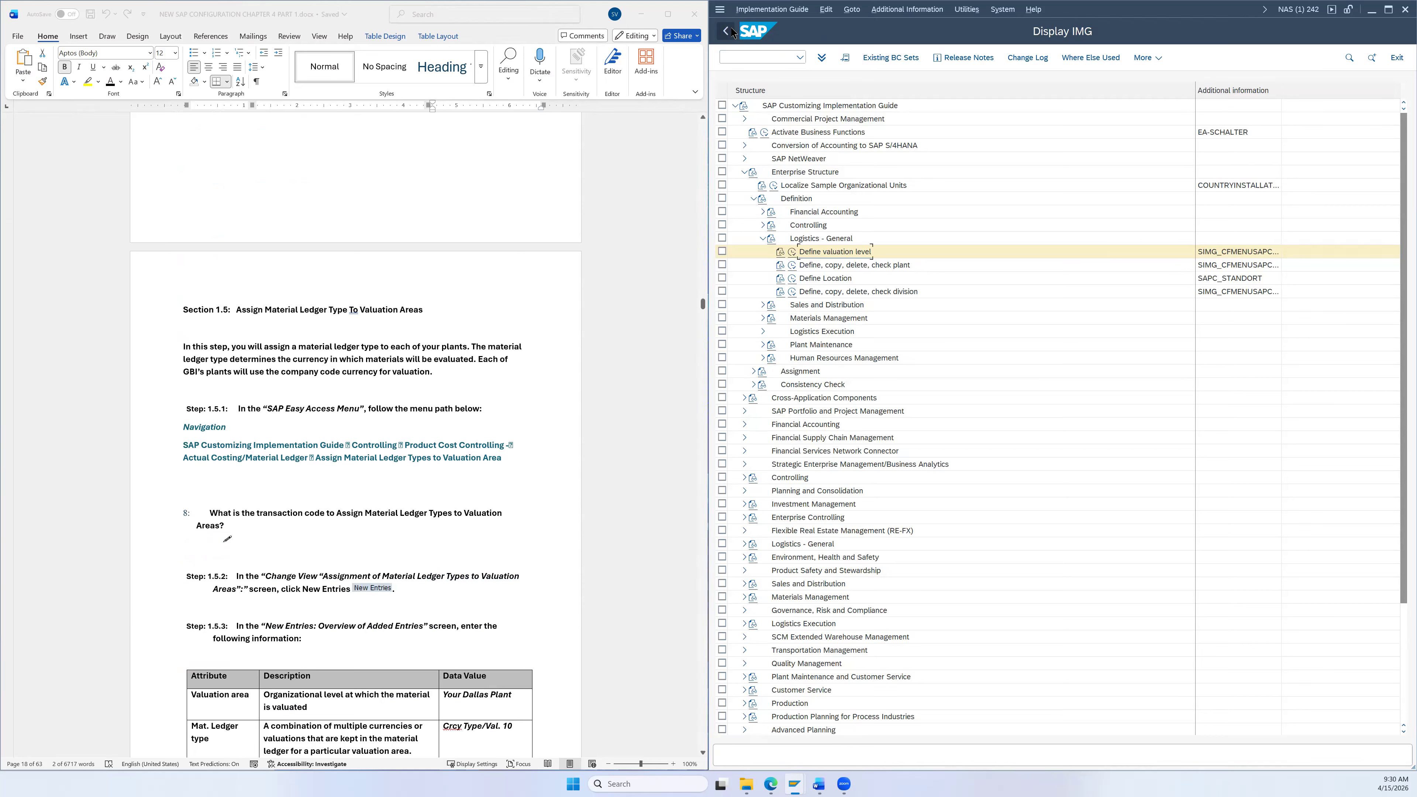
Step: Return to Customizing: Execute Project and reopen the SAP Reference IMG with F5
{"action": "left_click", "coordinate": [731, 32]}
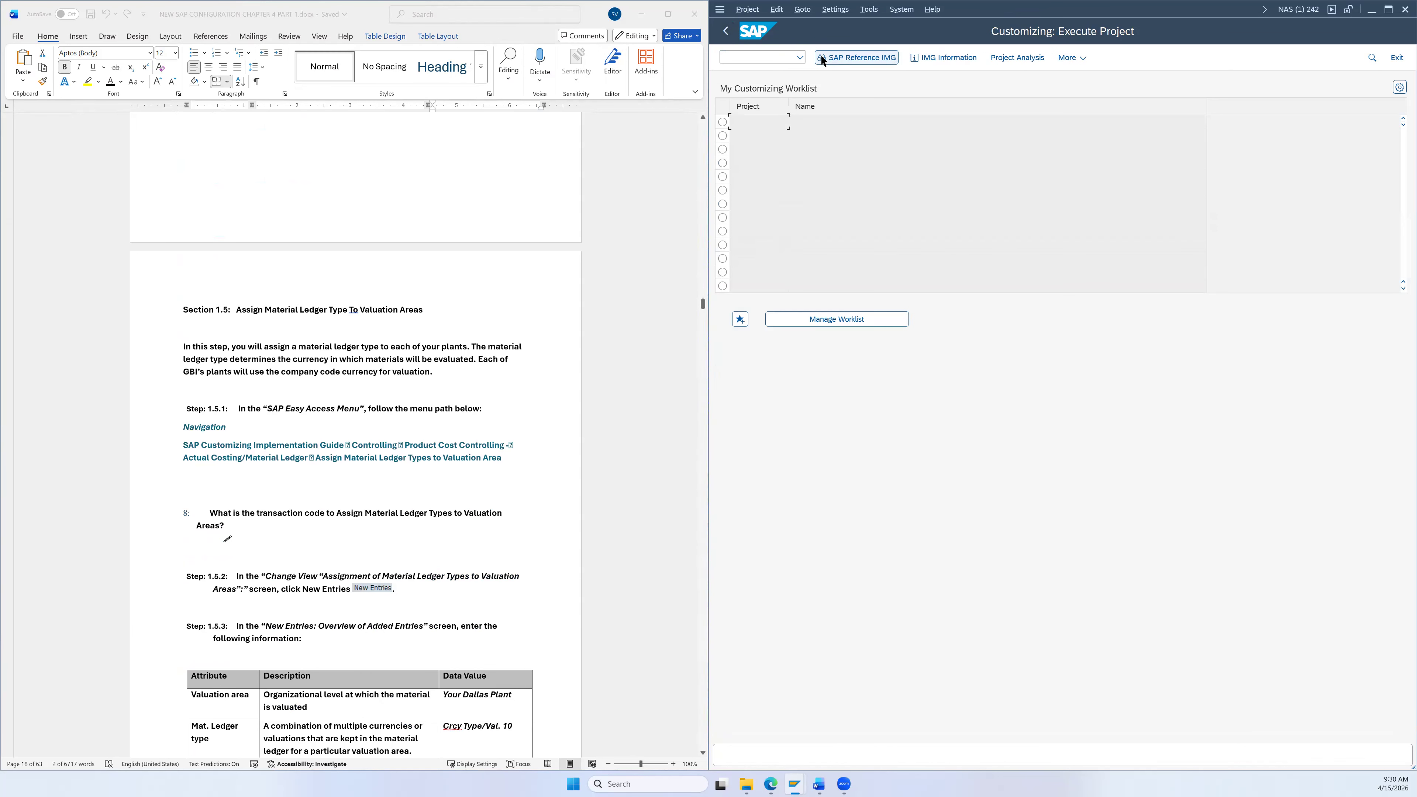
{"action": "key", "text": "F5"}
{"action": "scroll", "coordinate": [526, 329], "scroll_direction": "down", "scroll_amount": 1}
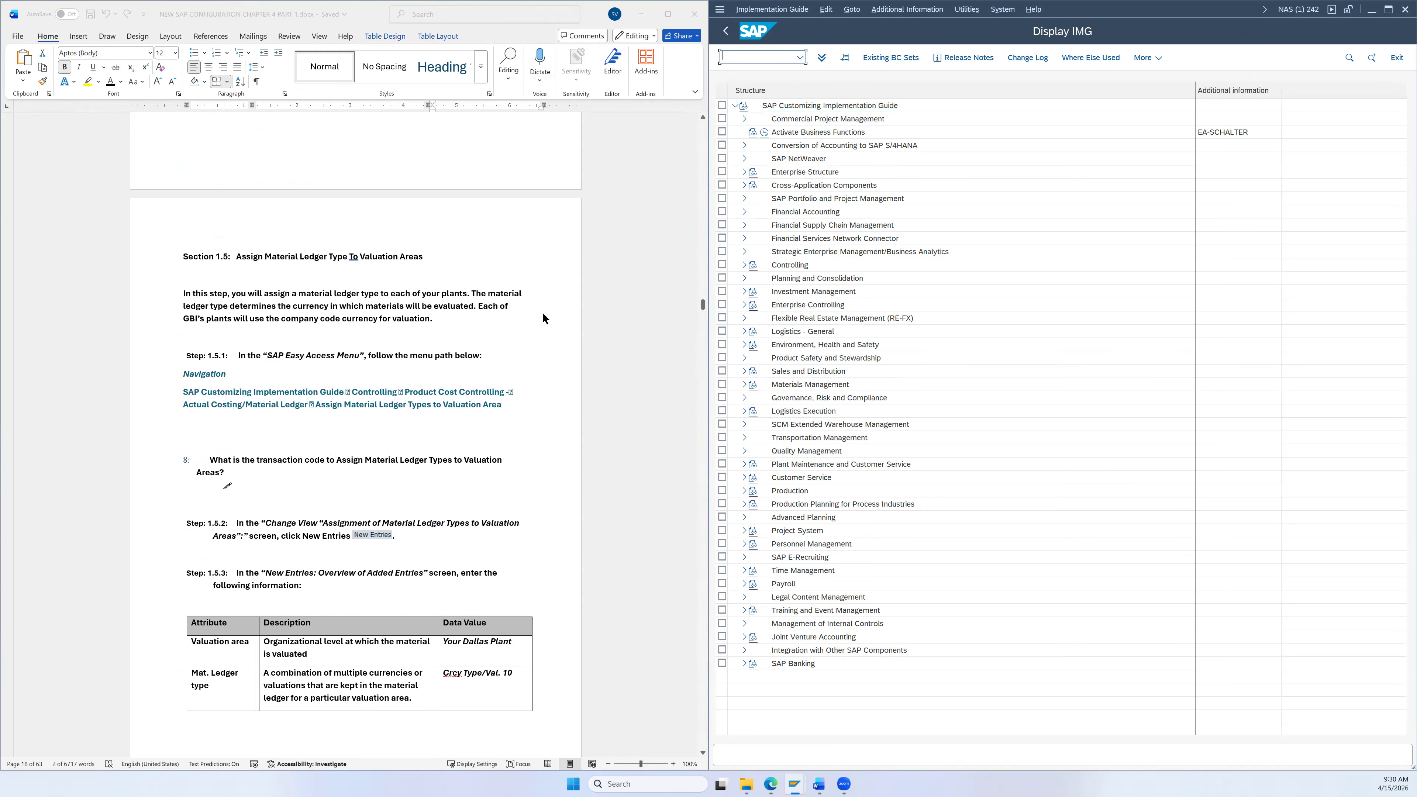
{"action": "scroll", "coordinate": [530, 361], "scroll_direction": "down", "scroll_amount": 1}
{"action": "scroll", "coordinate": [530, 367], "scroll_direction": "down", "scroll_amount": 1}
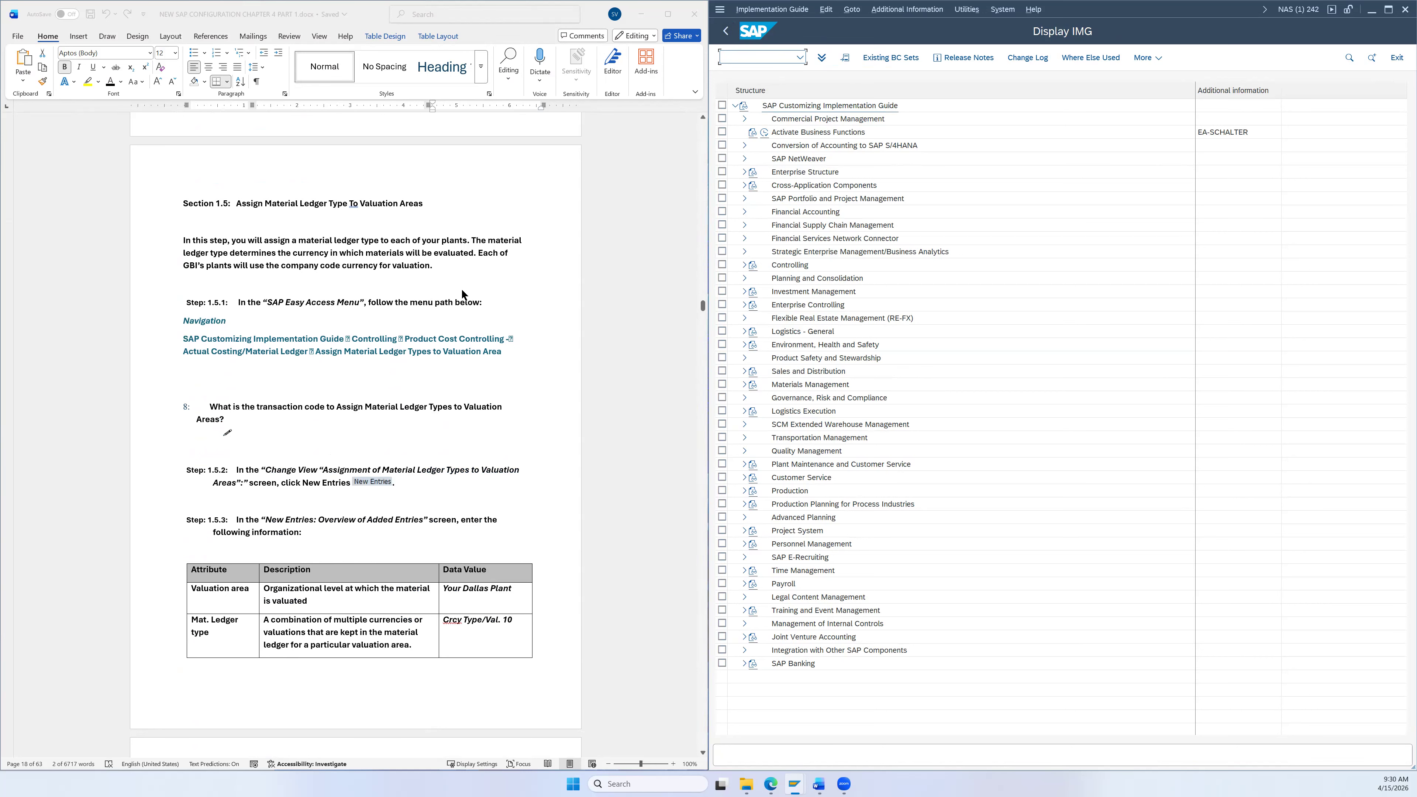
{"action": "scroll", "coordinate": [462, 288], "scroll_direction": "down", "scroll_amount": 1}
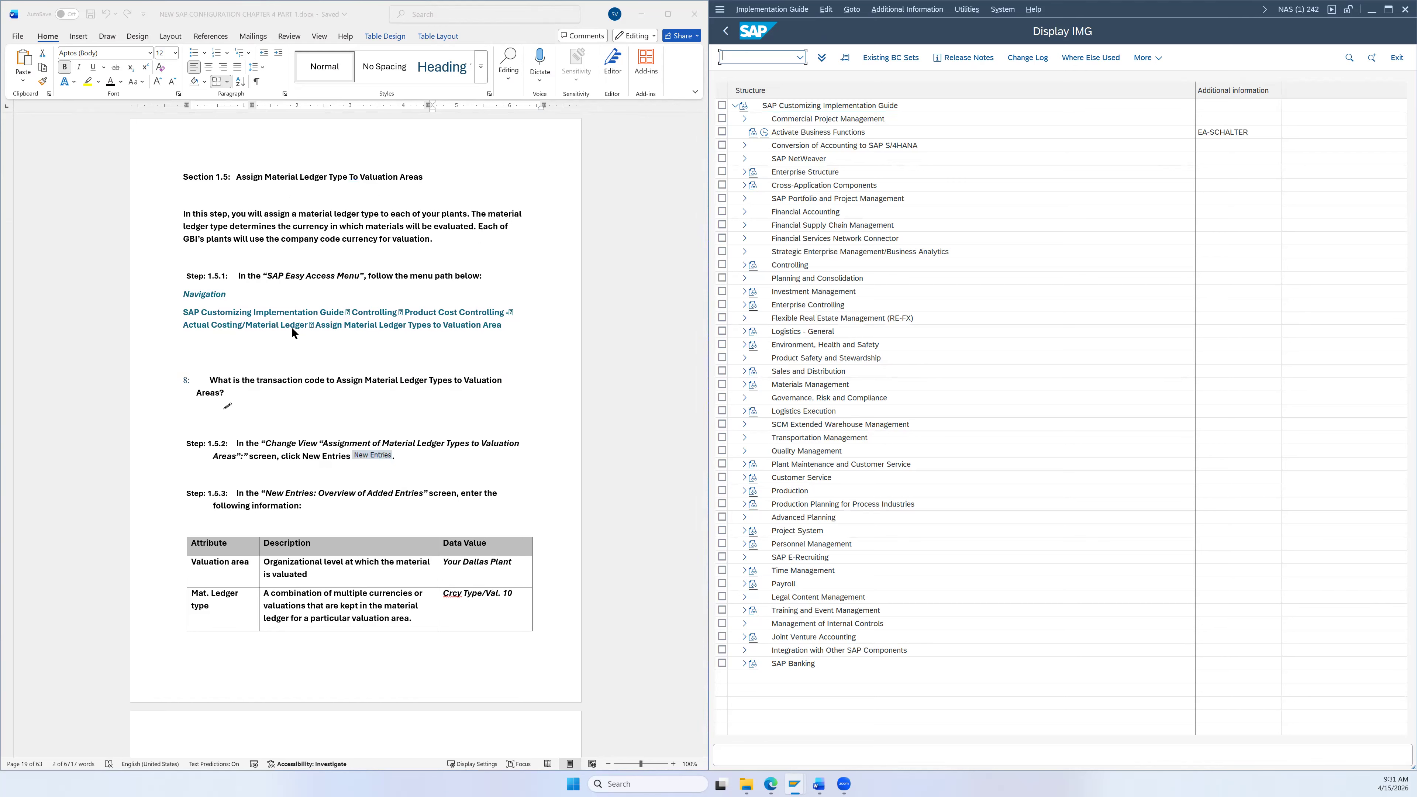
{"action": "scroll", "coordinate": [402, 309], "scroll_direction": "down", "scroll_amount": 1}
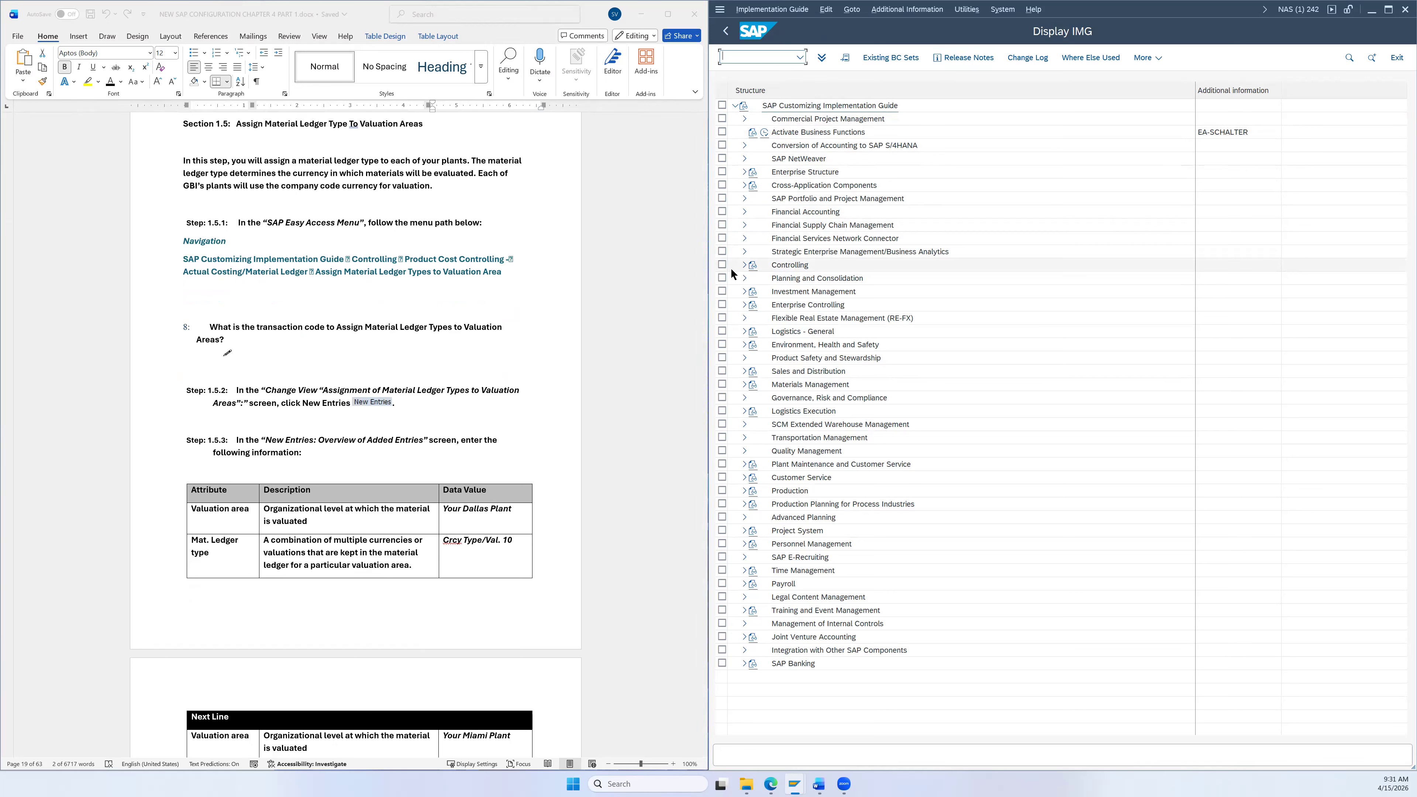
Step: Expand Controlling > Product Cost Controlling > Actual Costing/Material Ledger and run Assign Material Ledger Types to Valuation Area
{"action": "left_click", "coordinate": [745, 266]}
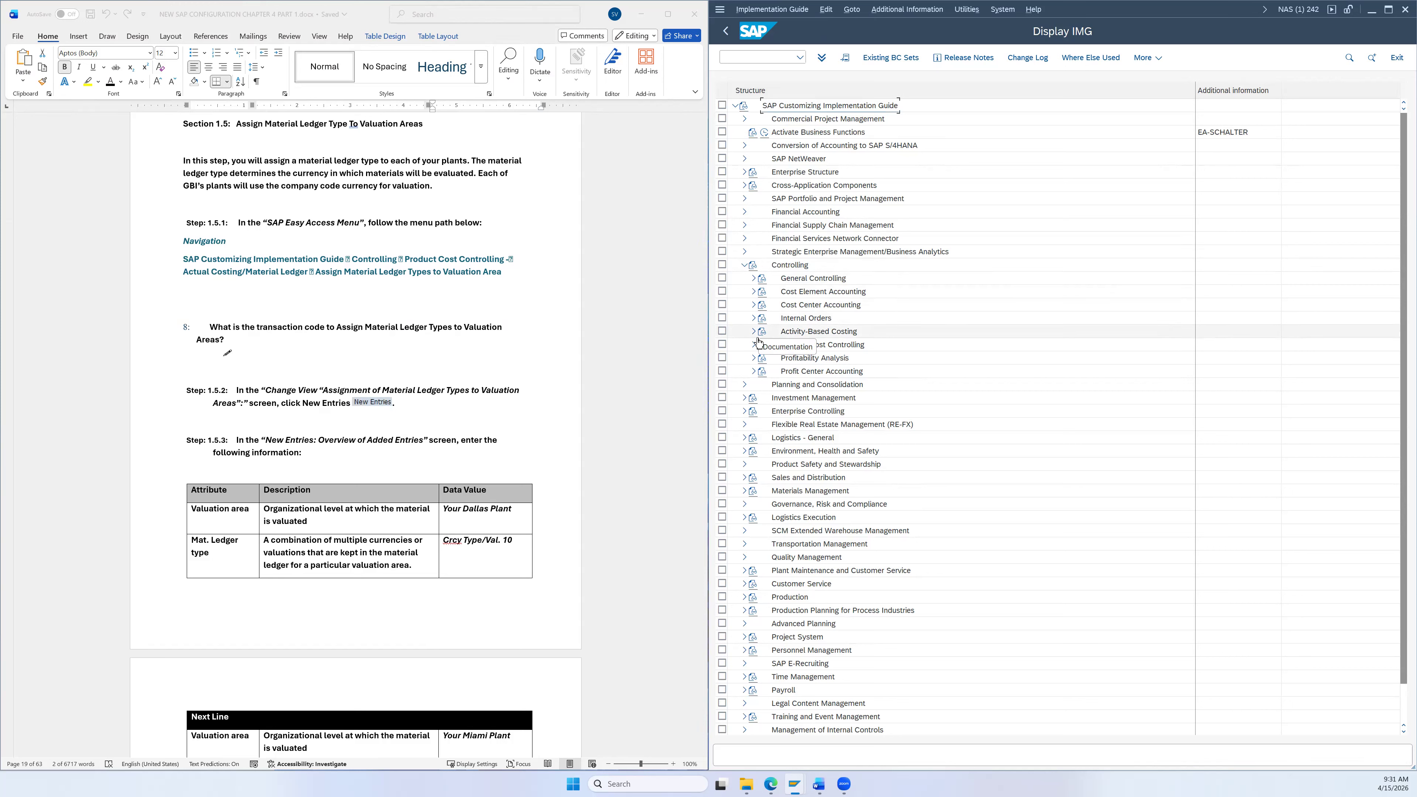
{"action": "left_click", "coordinate": [754, 345]}
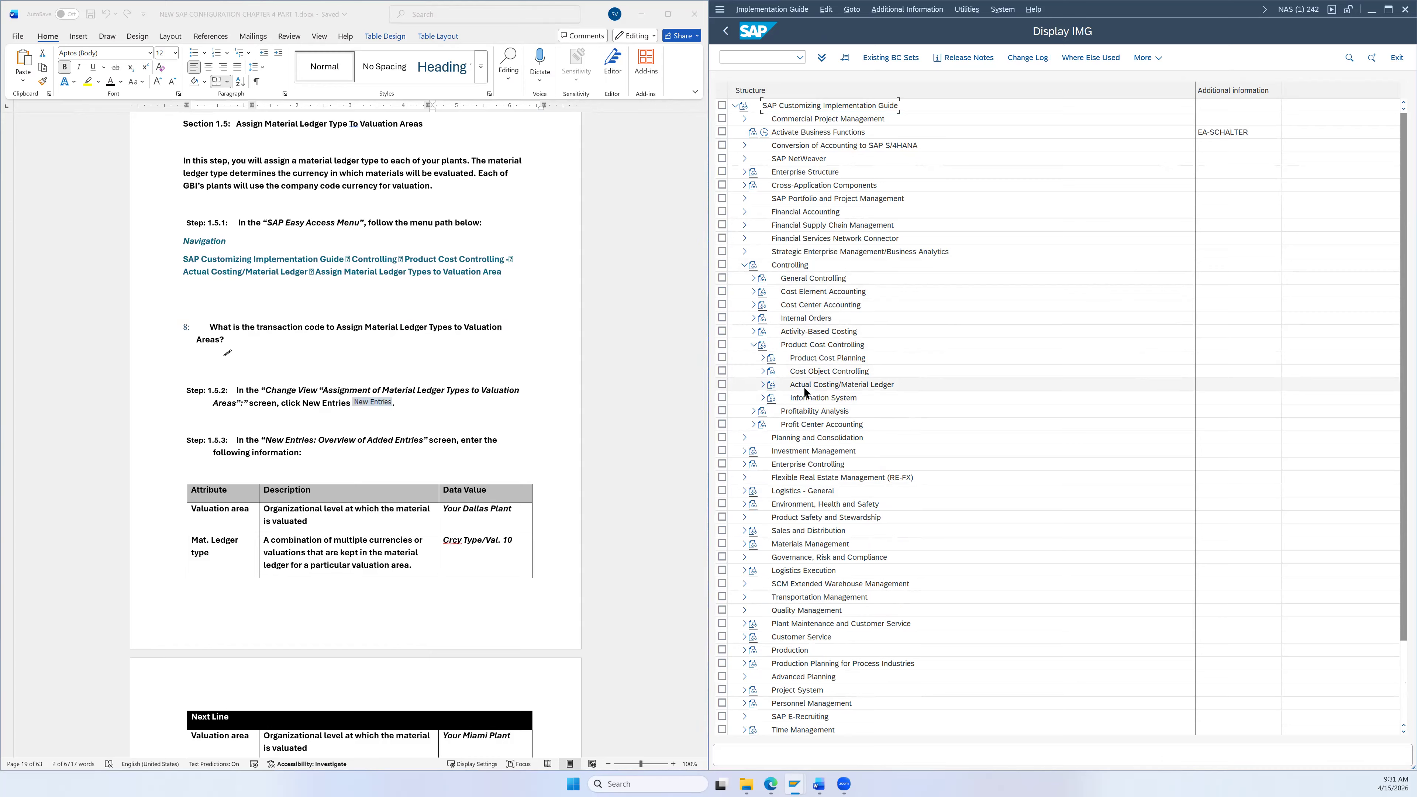
{"action": "left_click", "coordinate": [763, 385]}
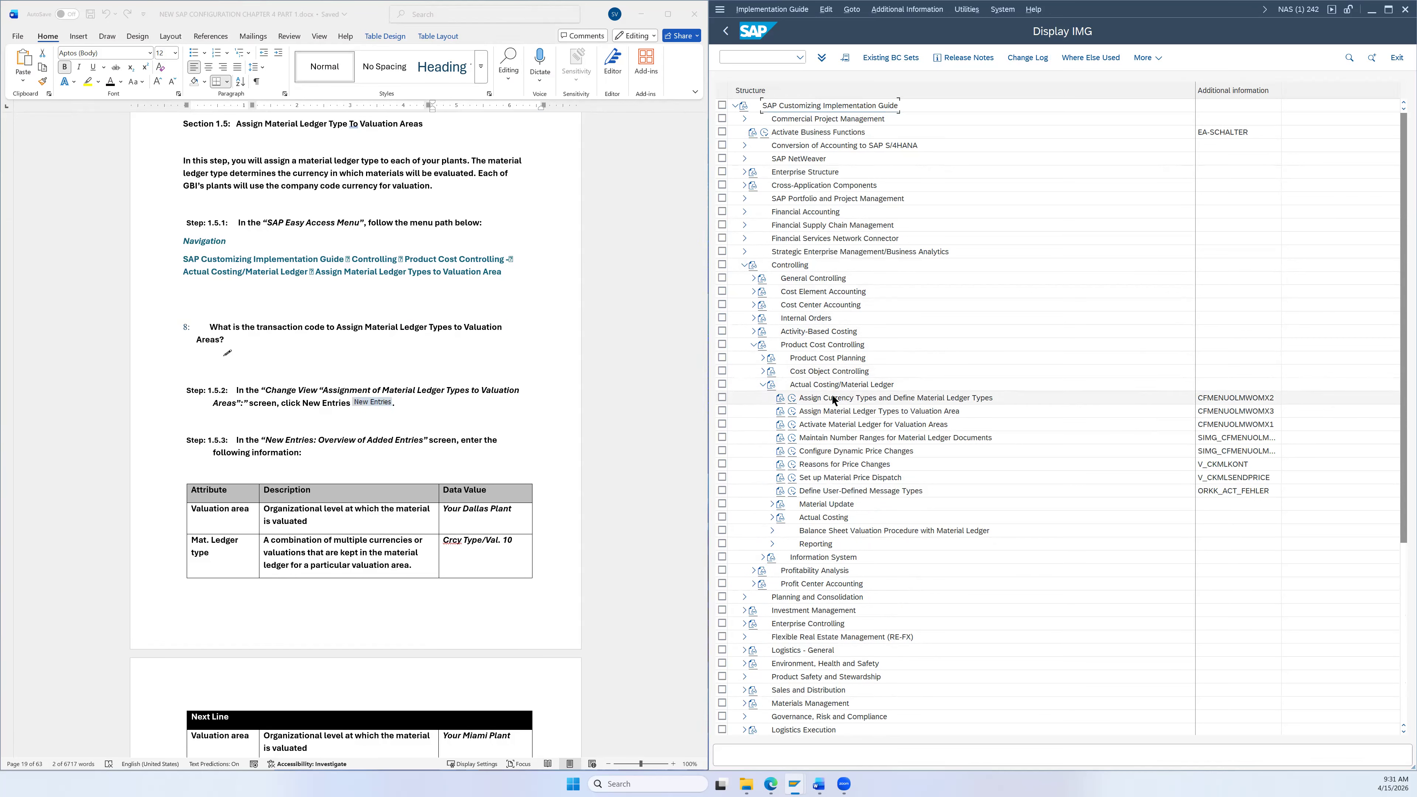
{"action": "left_click", "coordinate": [828, 415]}
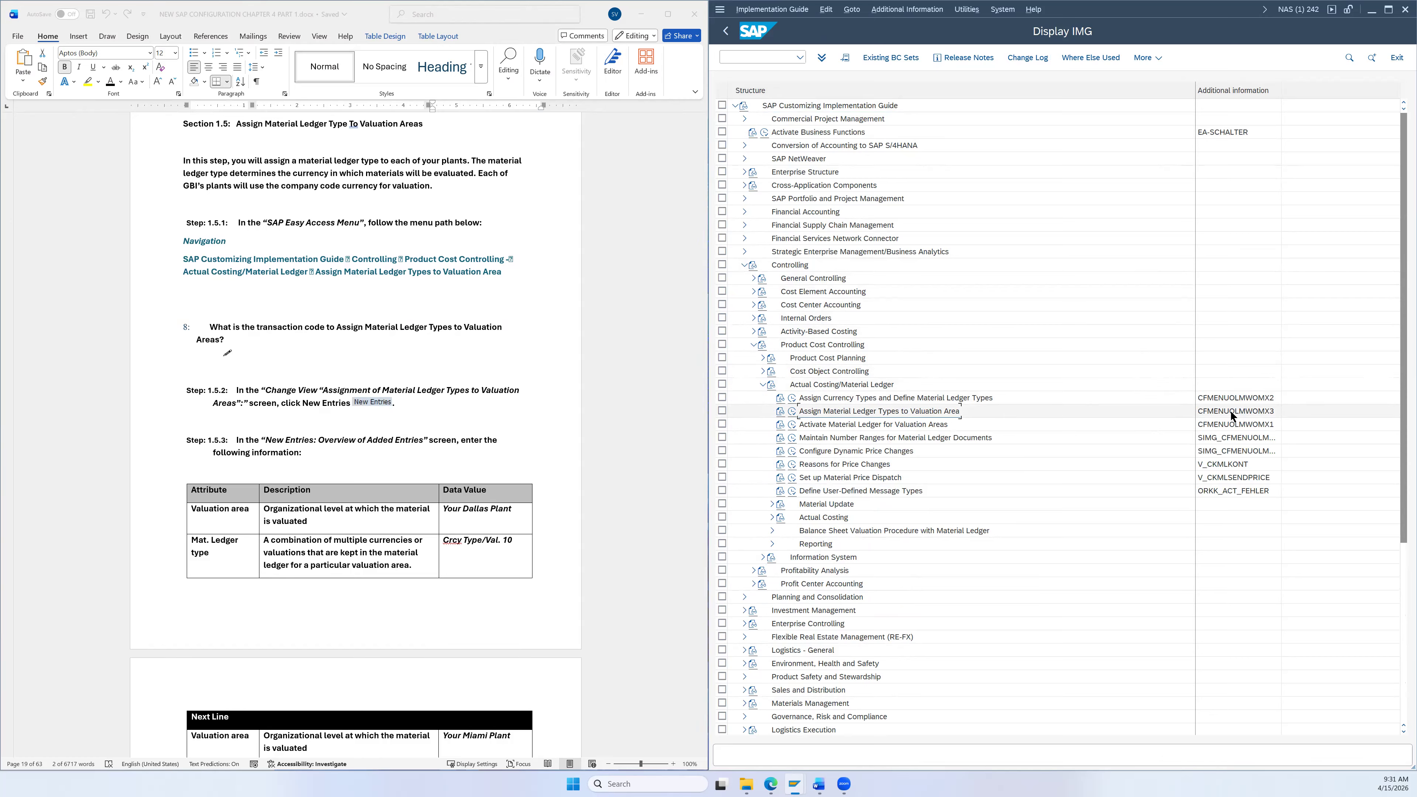
{"action": "left_click", "coordinate": [794, 412]}
{"action": "scroll", "coordinate": [516, 353], "scroll_direction": "down", "scroll_amount": 3}
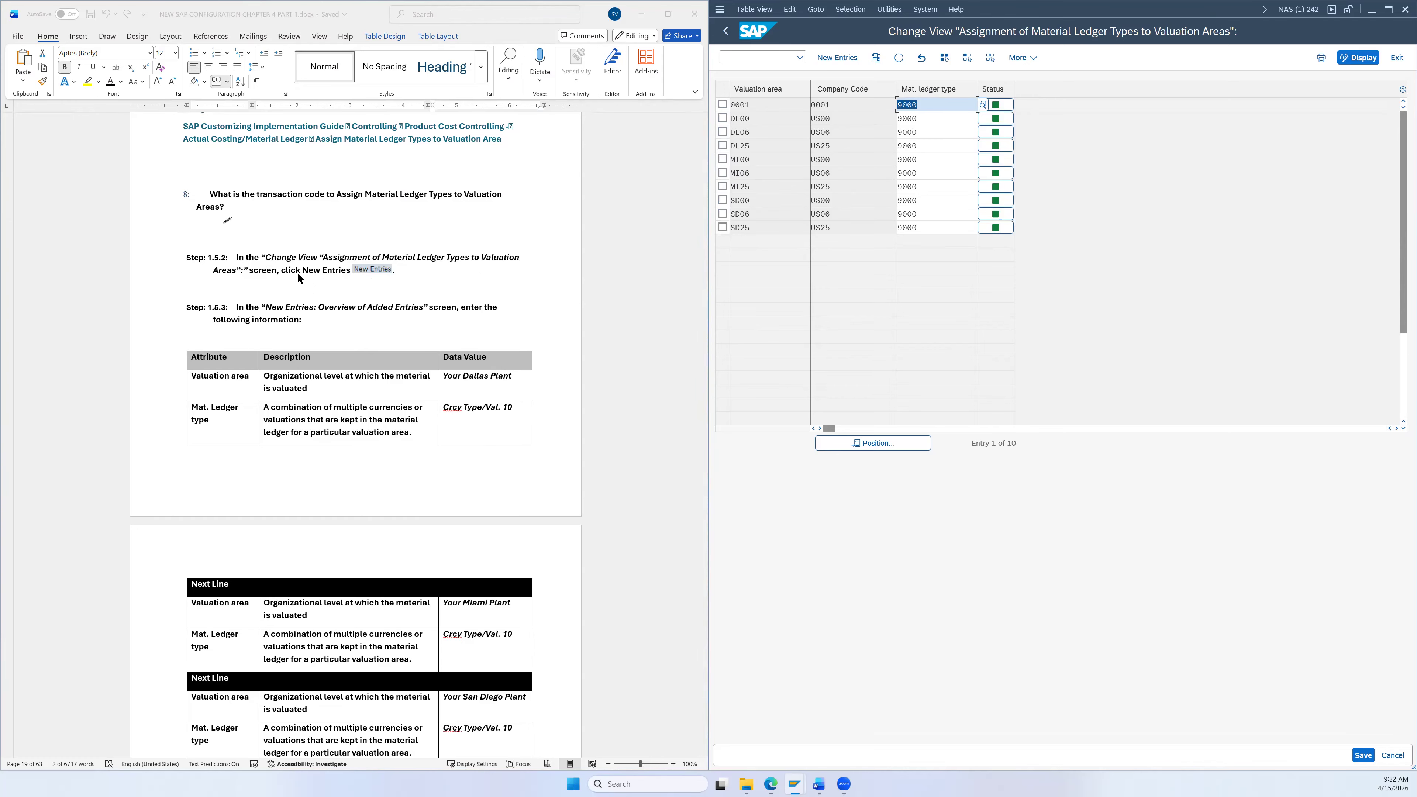
Step: Add valuation area DL26 with material ledger type 9000 from the search help
{"action": "scroll", "coordinate": [367, 236], "scroll_direction": "down", "scroll_amount": 3}
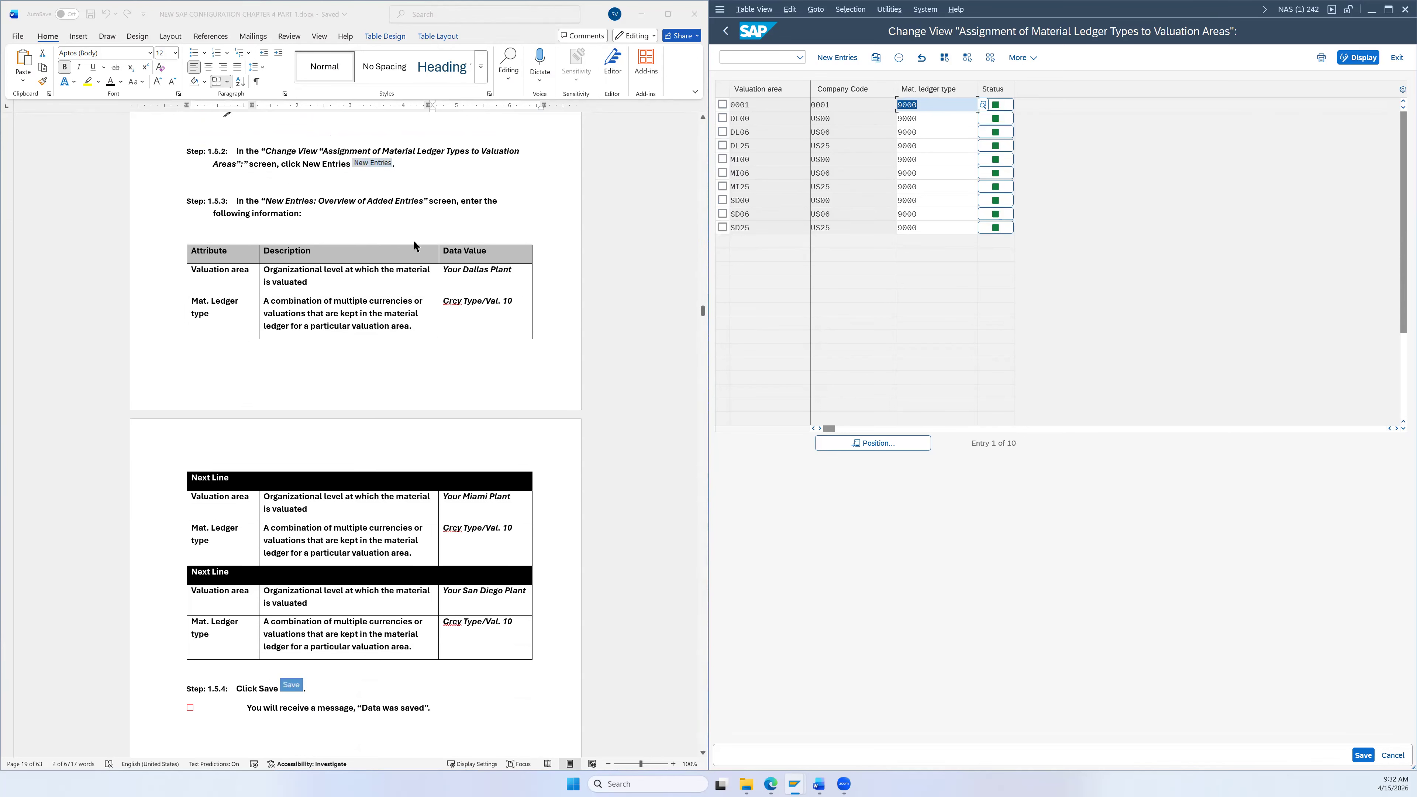
{"action": "left_click", "coordinate": [836, 53]}
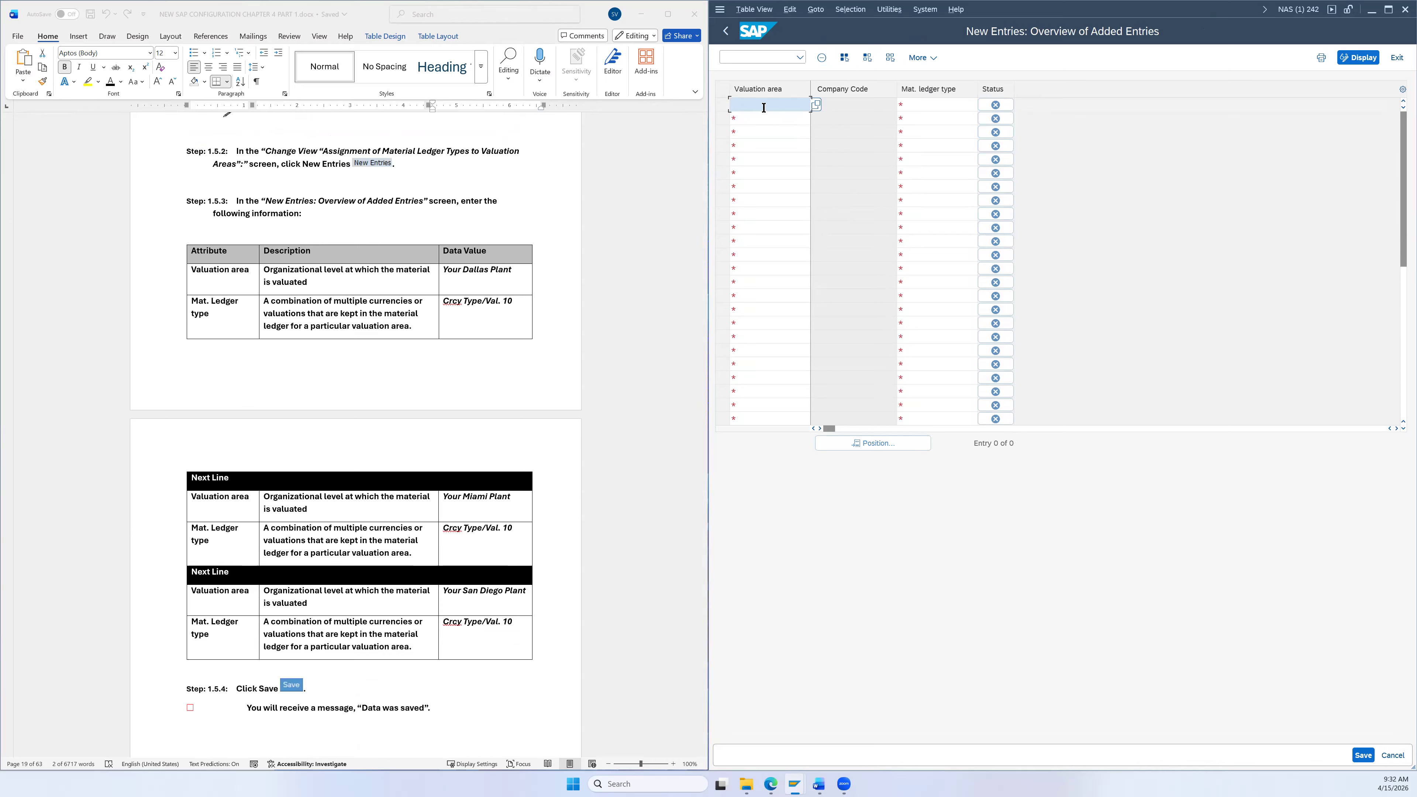
{"action": "type", "text": "DL26"}
{"action": "left_click", "coordinate": [953, 105]}
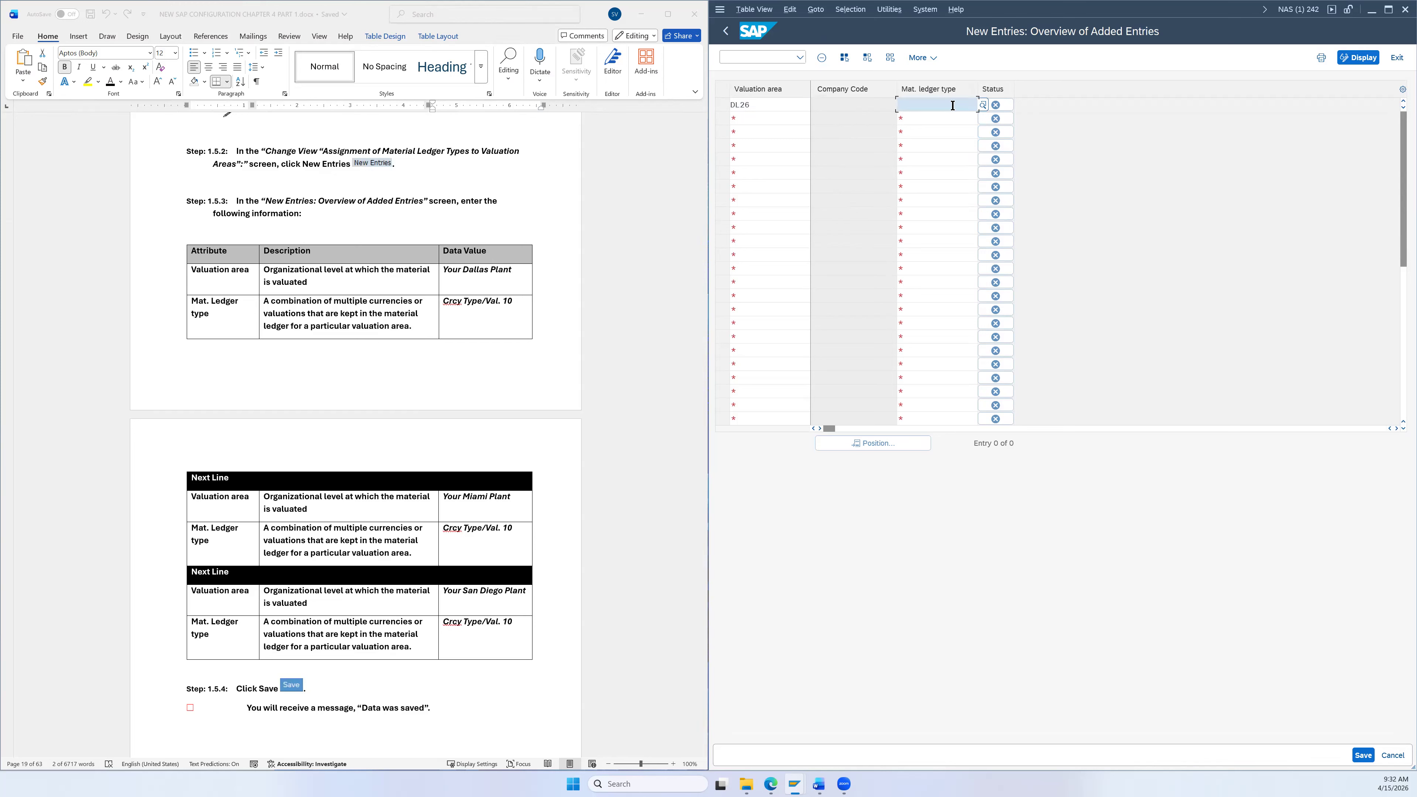
{"action": "left_click", "coordinate": [982, 105]}
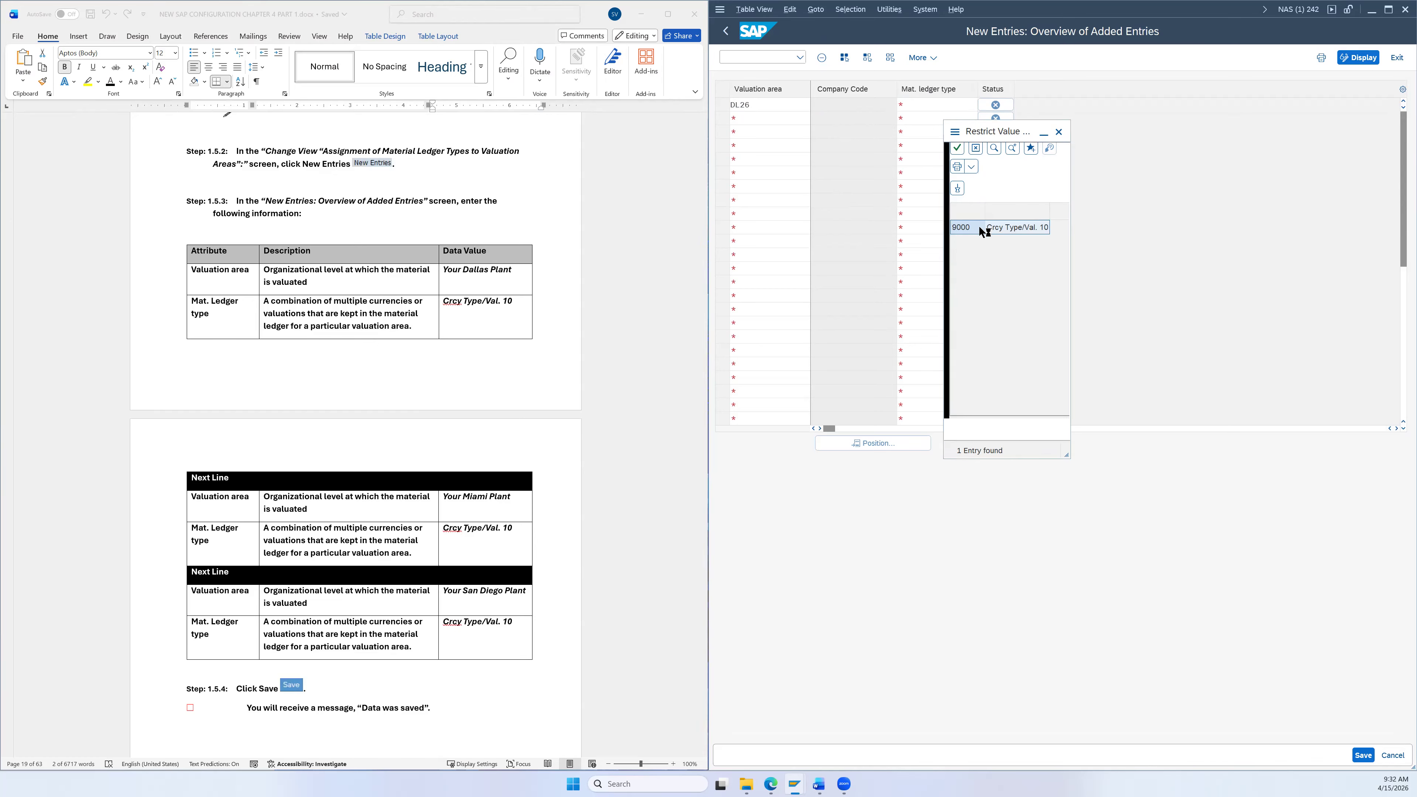
{"action": "double_click", "coordinate": [995, 232]}
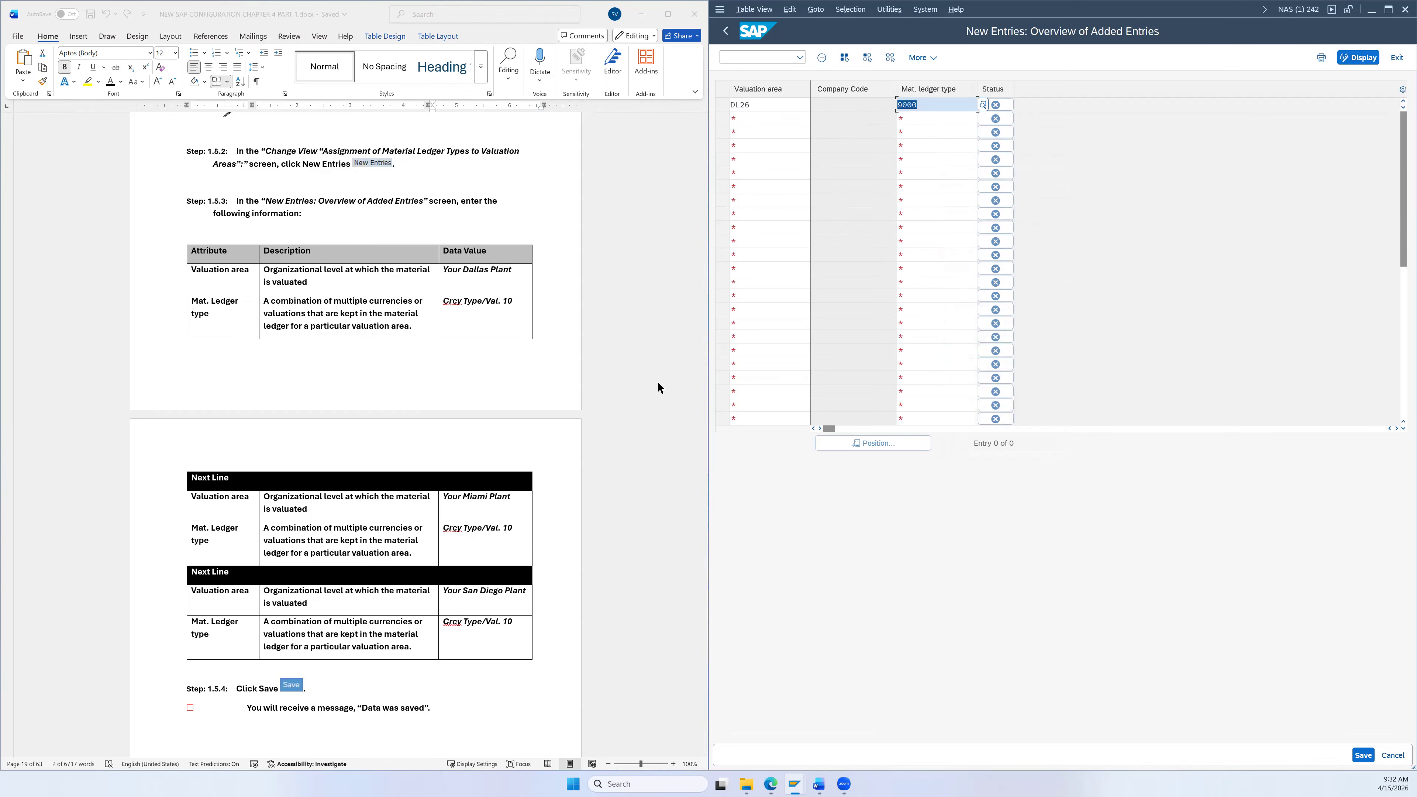
Step: Add valuation area MI26 with material ledger type 9000
{"action": "scroll", "coordinate": [657, 385], "scroll_direction": "down", "scroll_amount": 1}
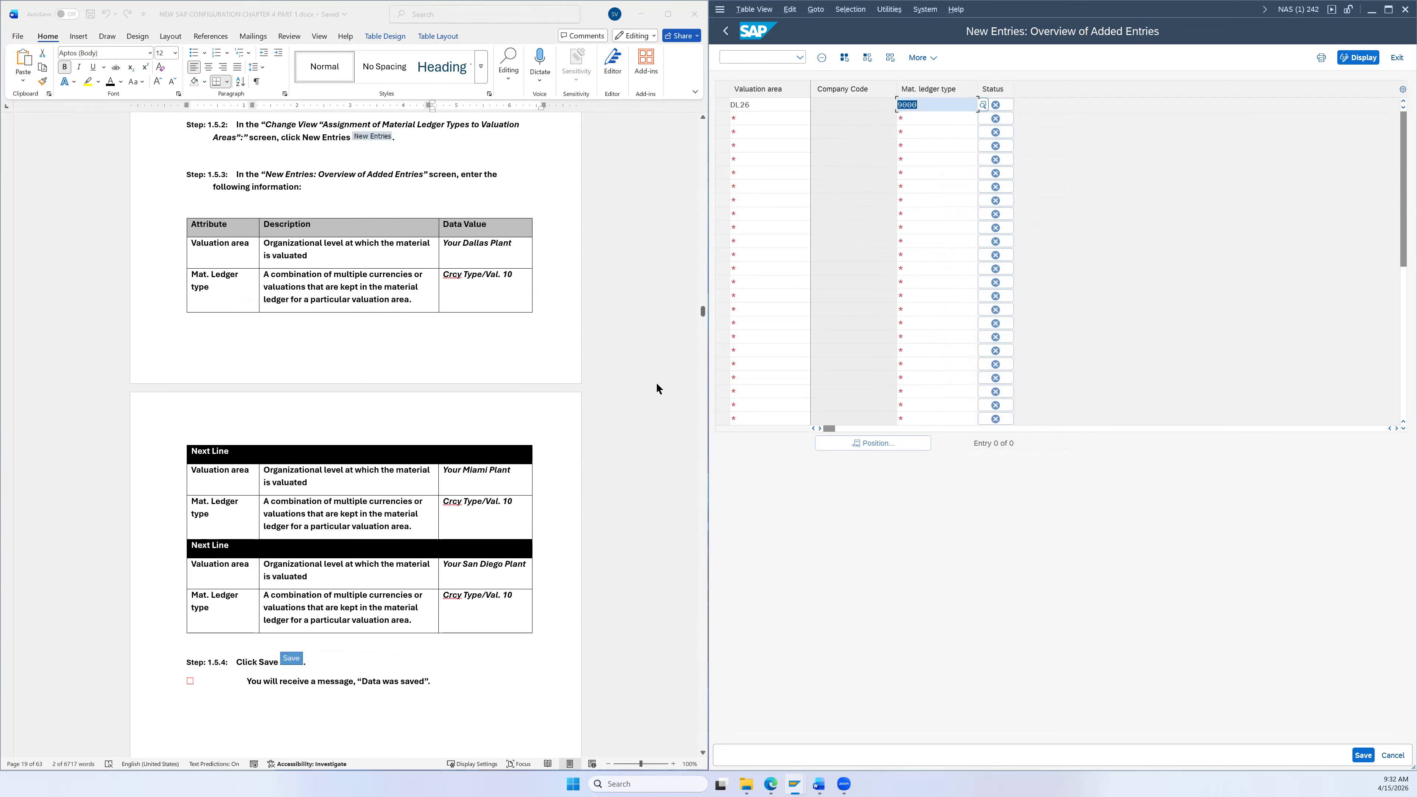
{"action": "left_click", "coordinate": [763, 121]}
{"action": "type", "text": "MI26"}
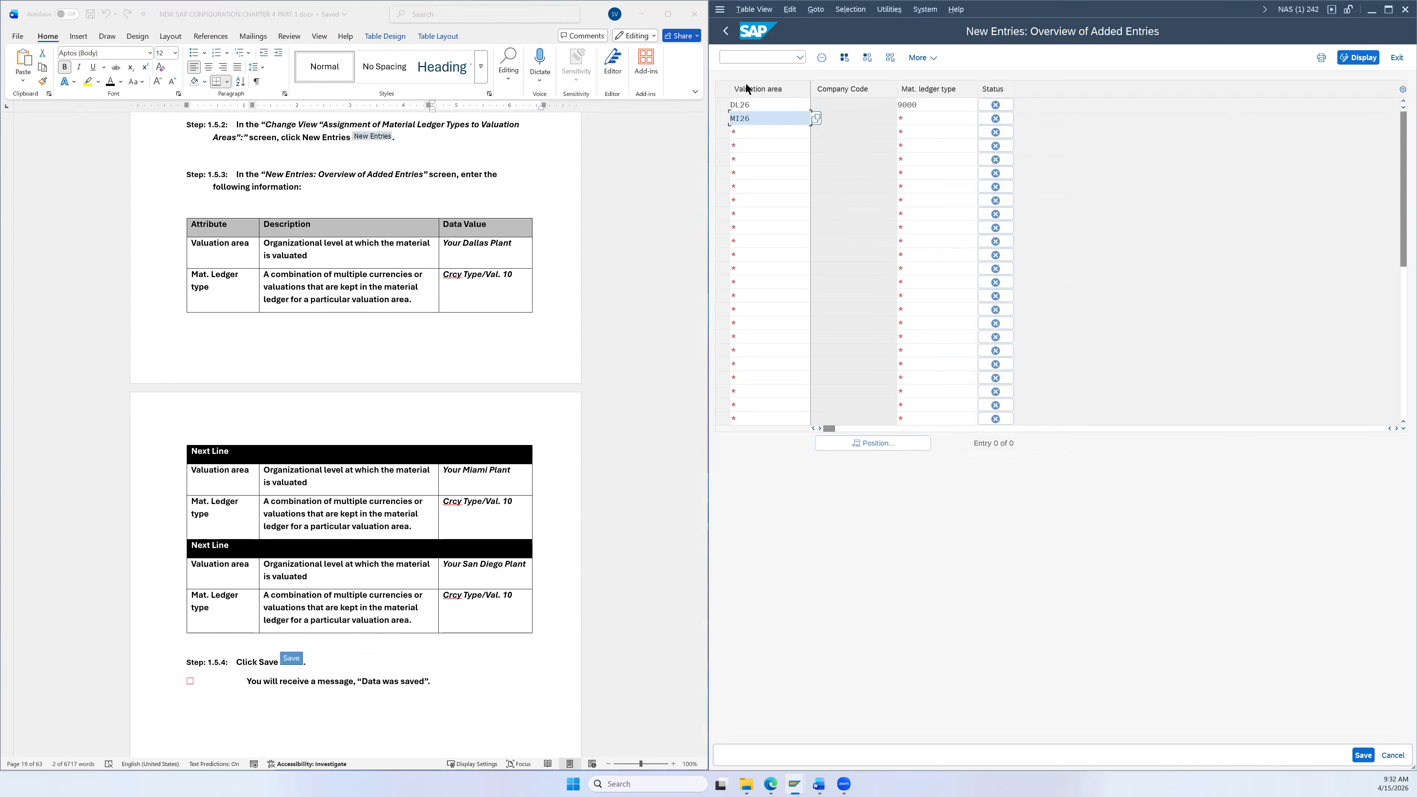
{"action": "key", "text": "Tab"}
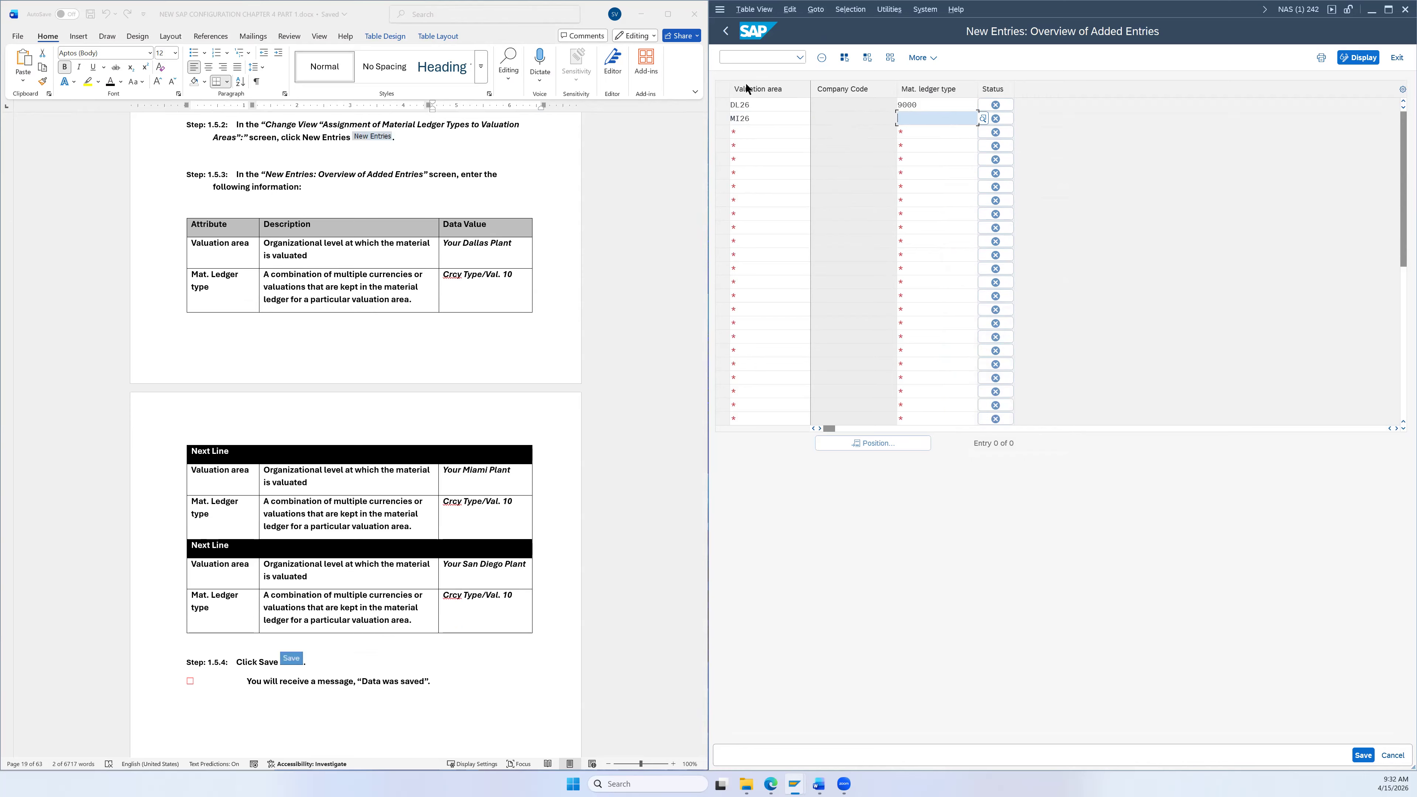
{"action": "type", "text": "900"}
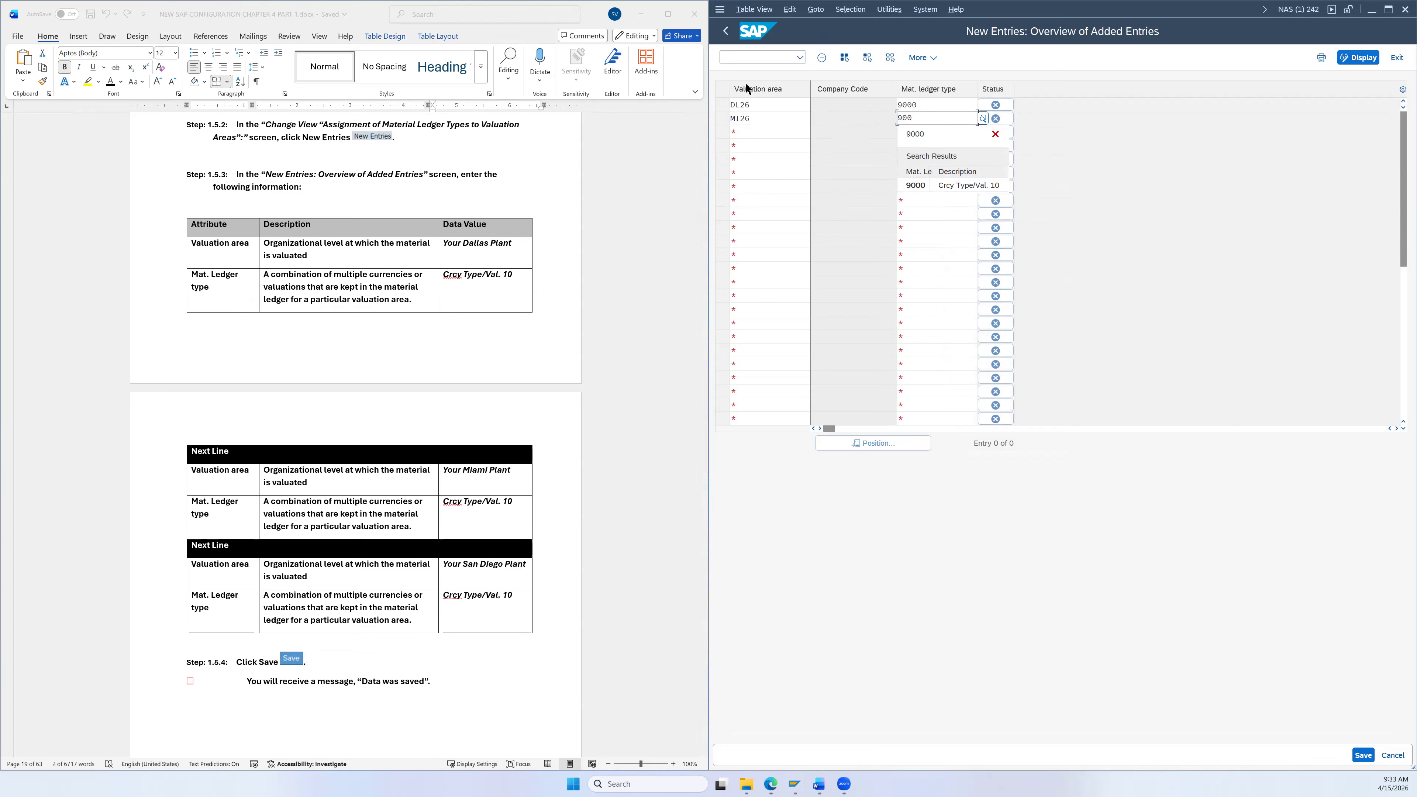
{"action": "left_click", "coordinate": [952, 186]}
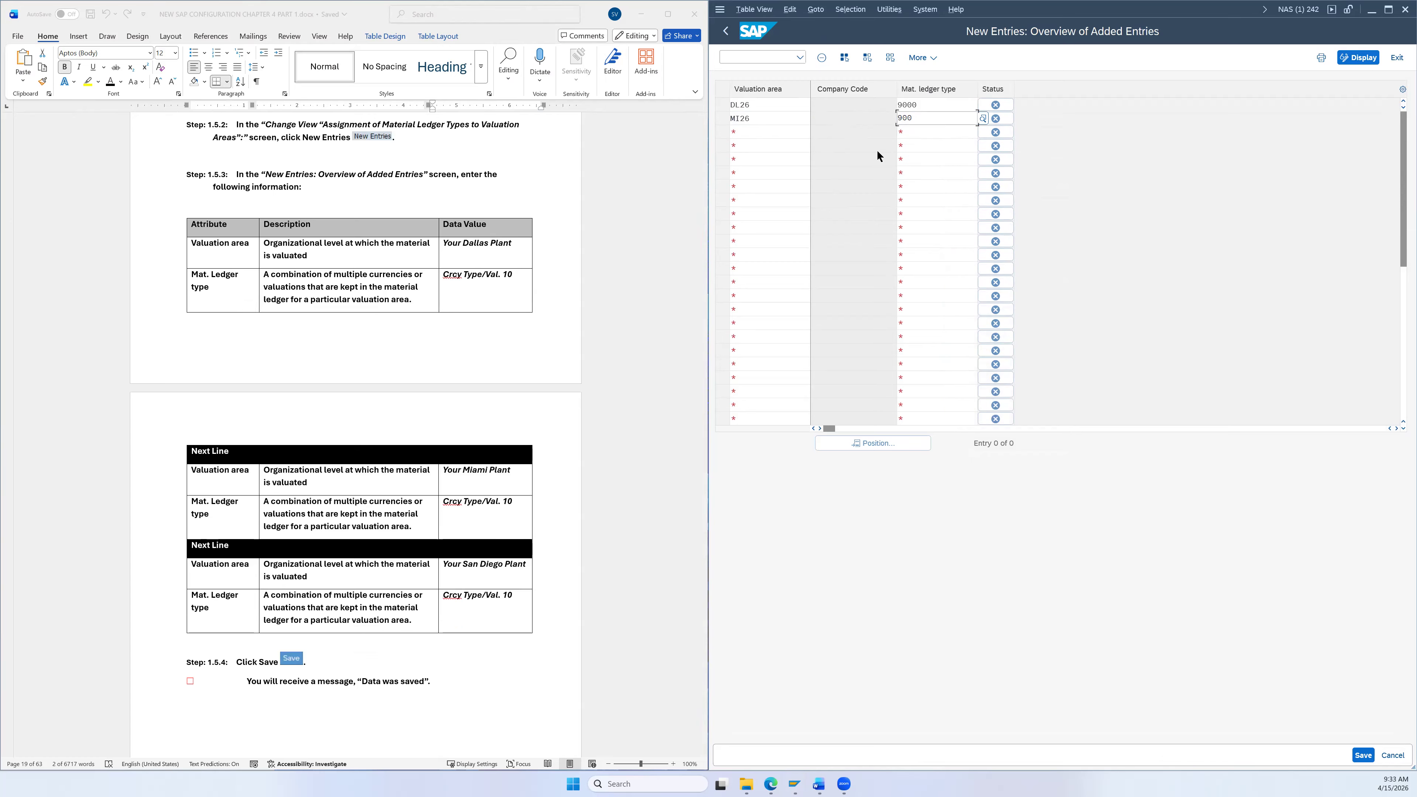
Step: Add valuation area SD26 with material ledger type 9000 and save all three entries
{"action": "left_click", "coordinate": [791, 132]}
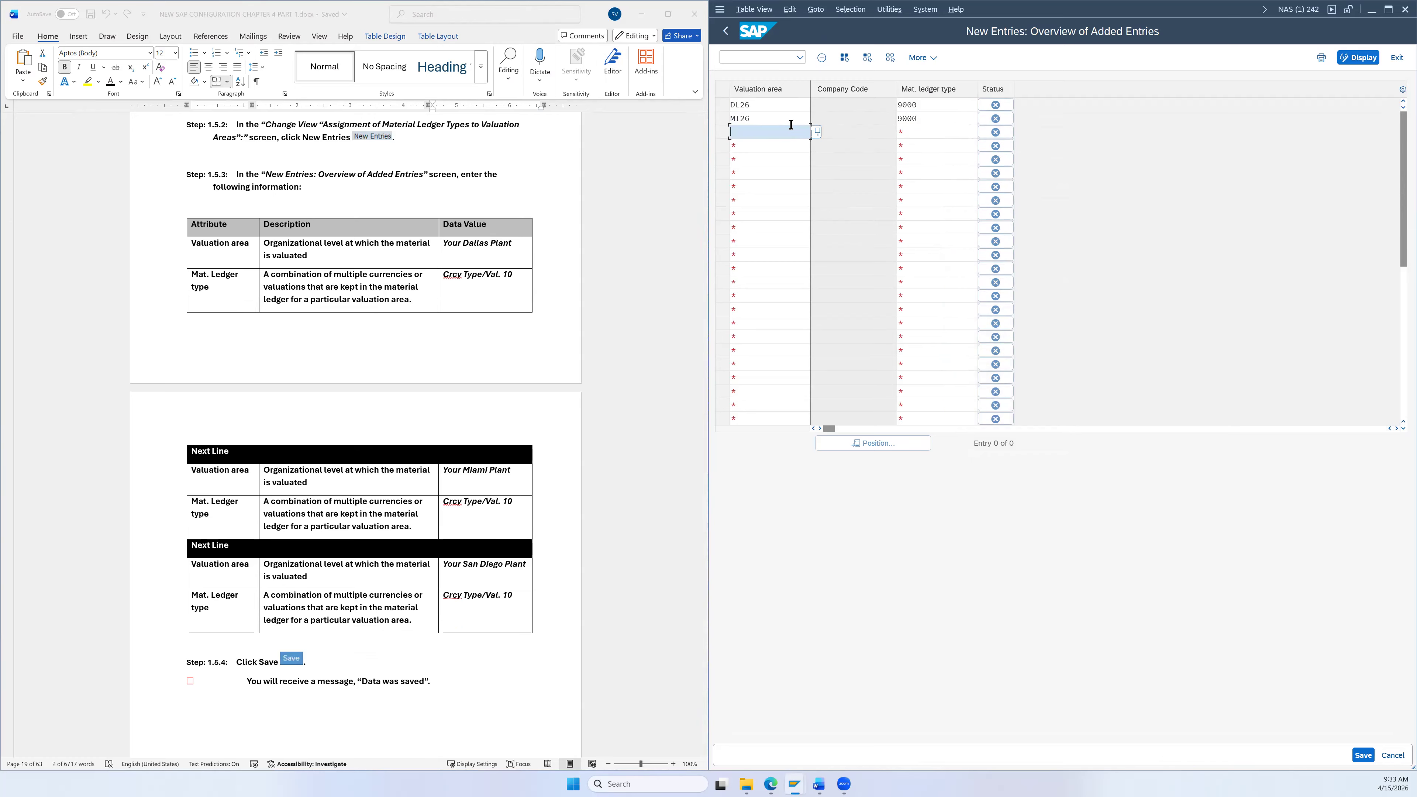
{"action": "type", "text": "SD26"}
{"action": "left_click", "coordinate": [910, 134]}
{"action": "type", "text": "9"}
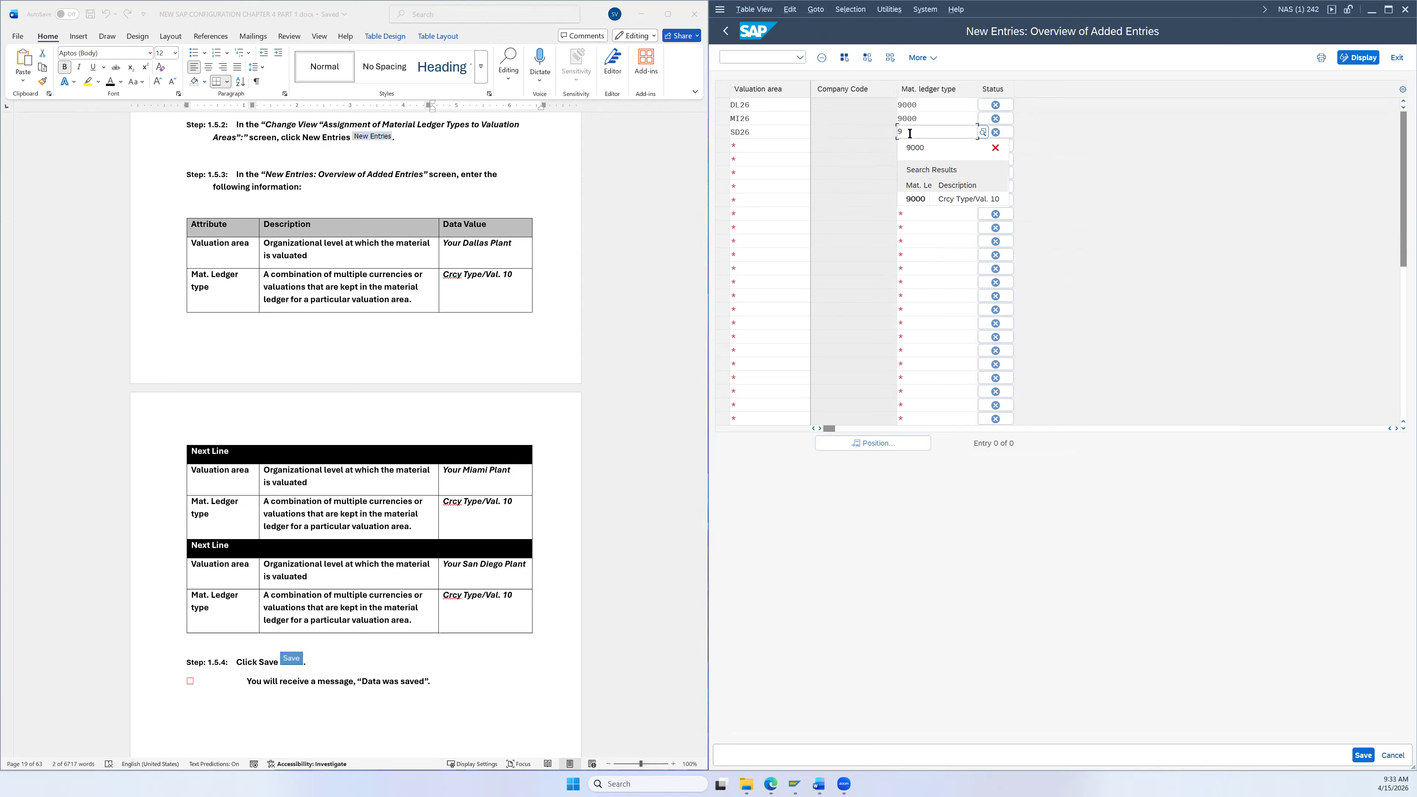
{"action": "left_click", "coordinate": [922, 198]}
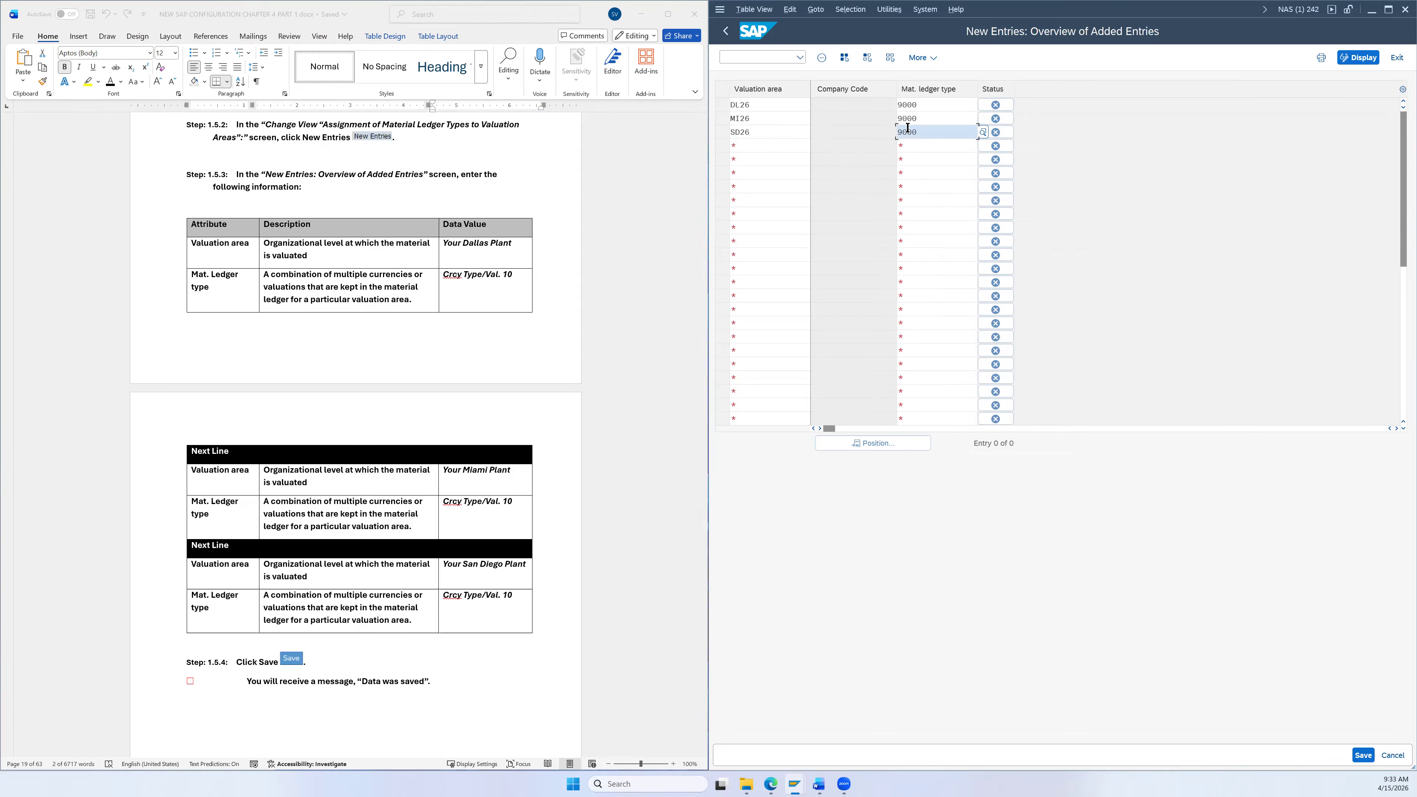
{"action": "scroll", "coordinate": [554, 473], "scroll_direction": "down", "scroll_amount": 3}
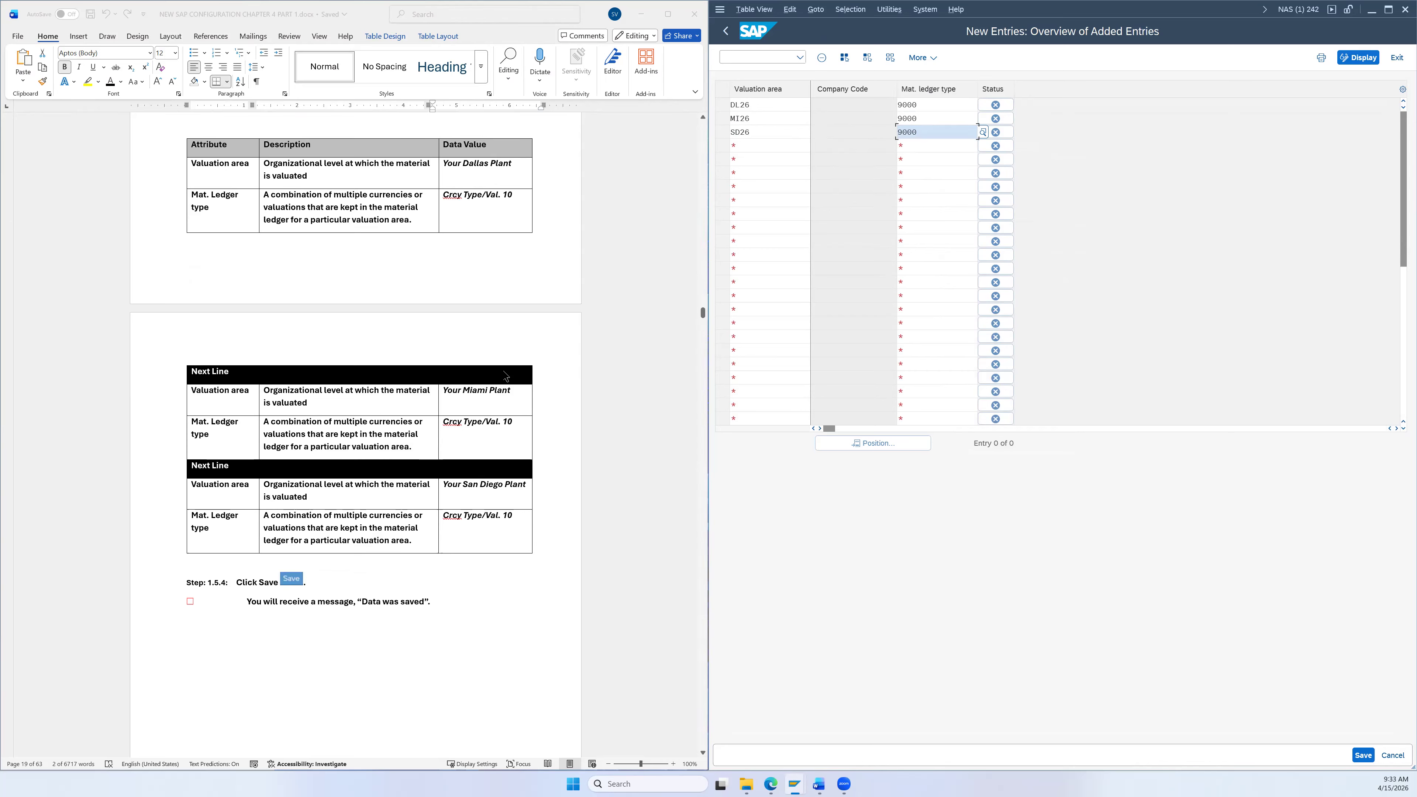
{"action": "left_click", "coordinate": [1362, 756]}
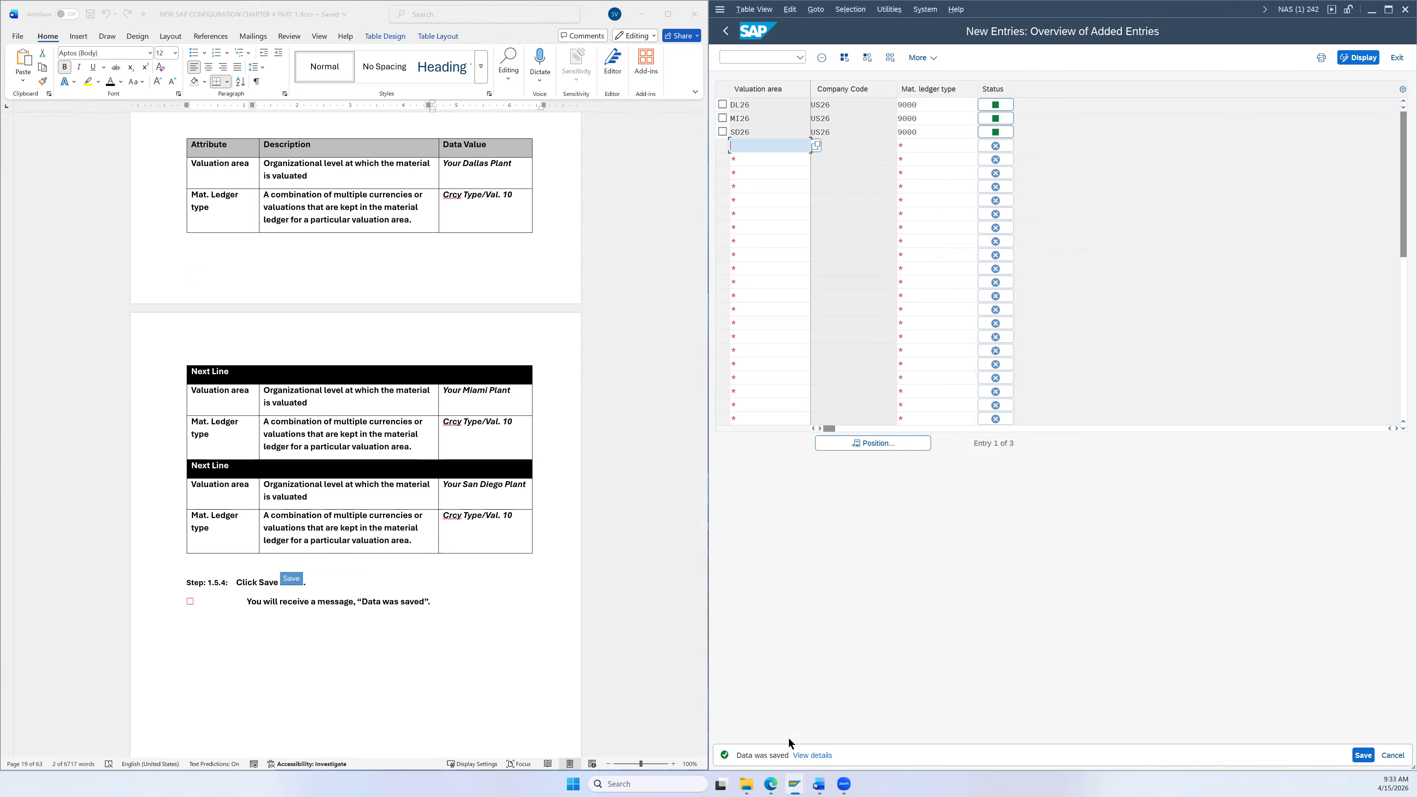
Step: Back out of the ledger type assignment screens to the collapsed SAP Reference IMG tree
{"action": "scroll", "coordinate": [676, 597], "scroll_direction": "down", "scroll_amount": 8}
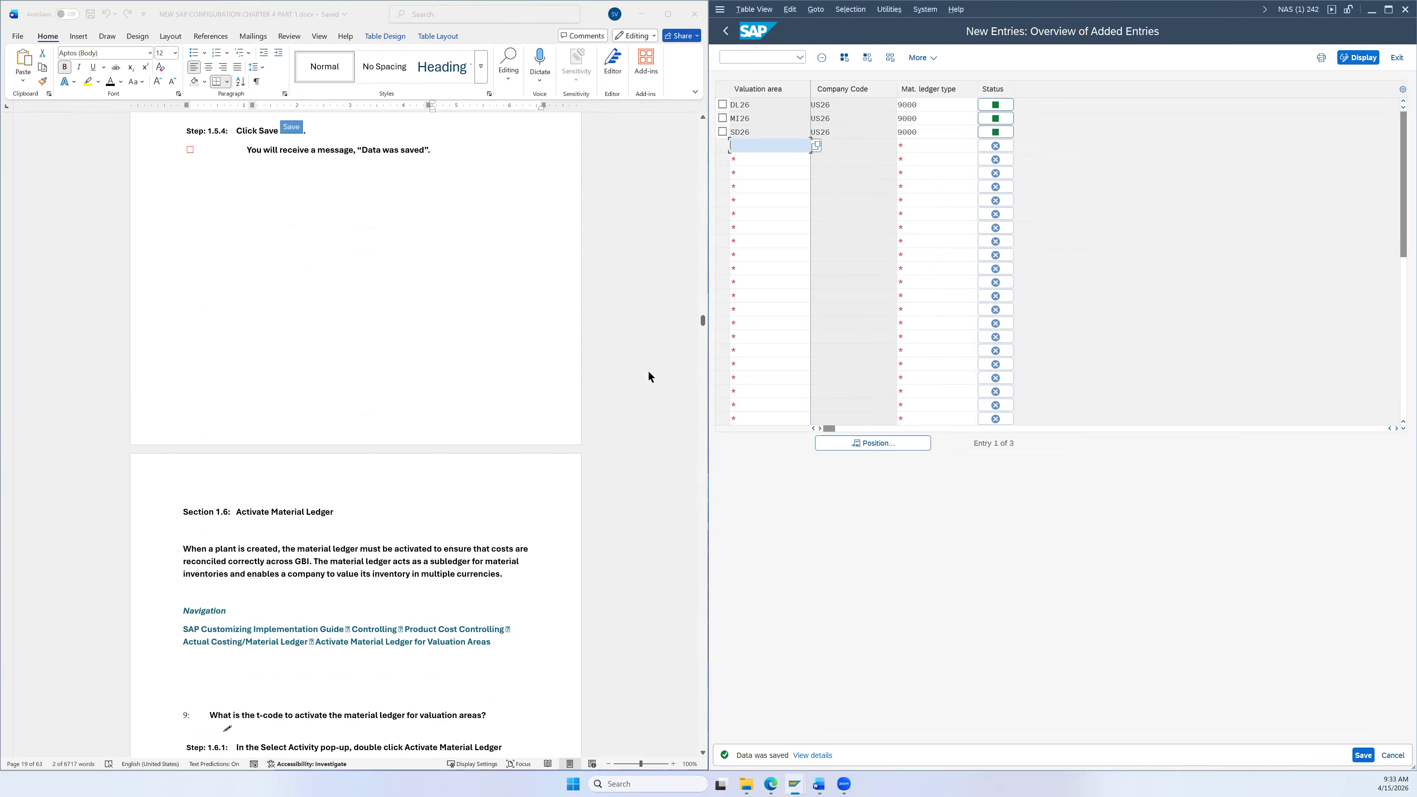
{"action": "left_click", "coordinate": [726, 34]}
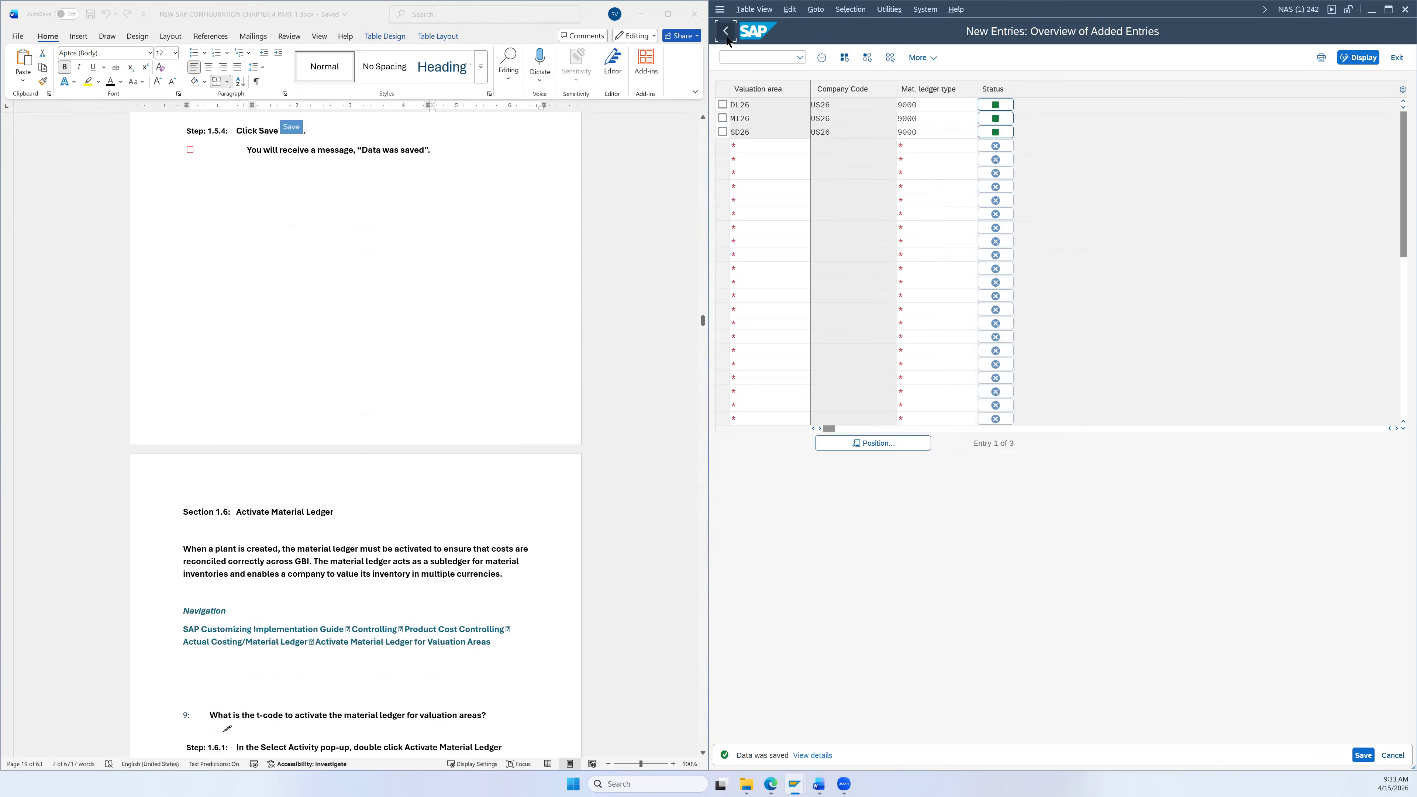
{"action": "left_click", "coordinate": [727, 40]}
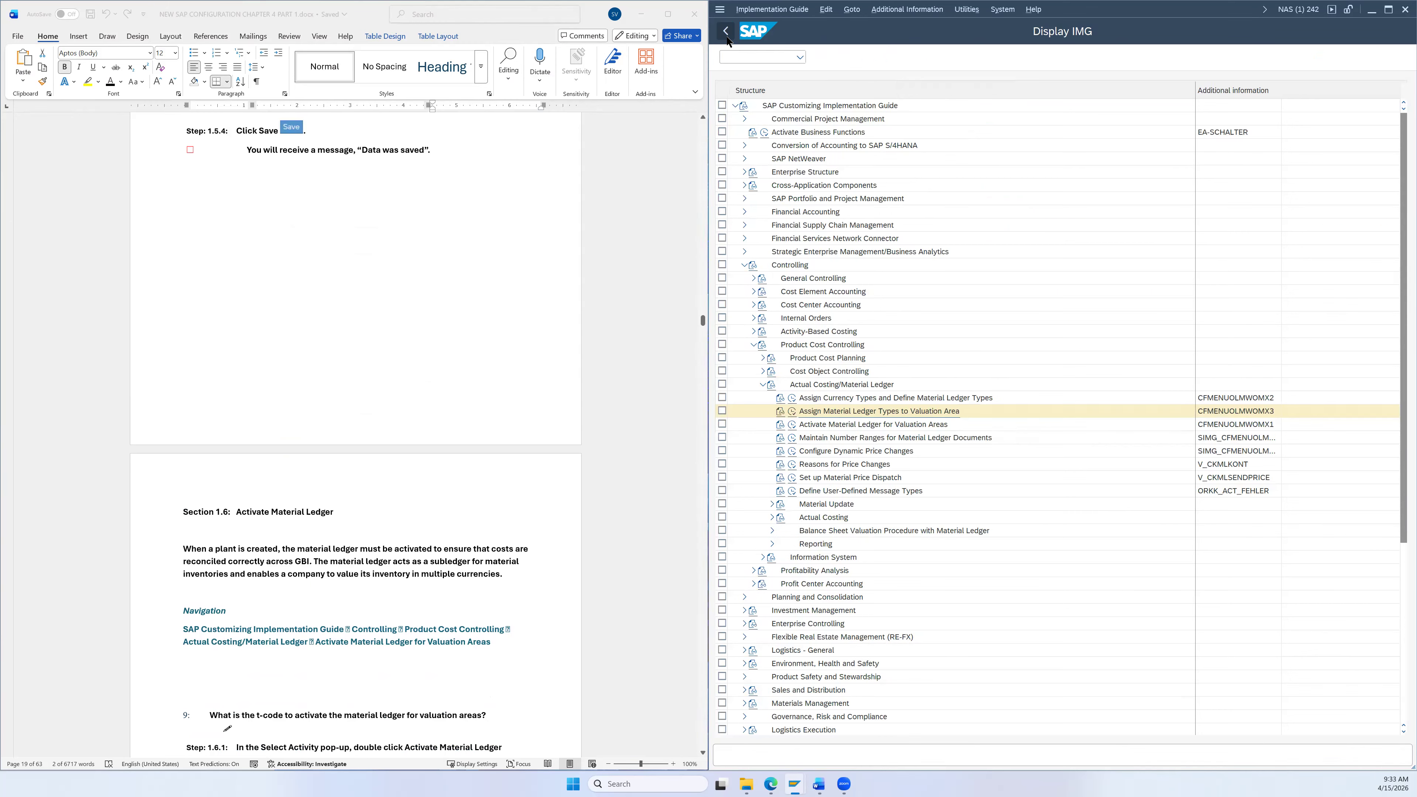
{"action": "left_click", "coordinate": [726, 35]}
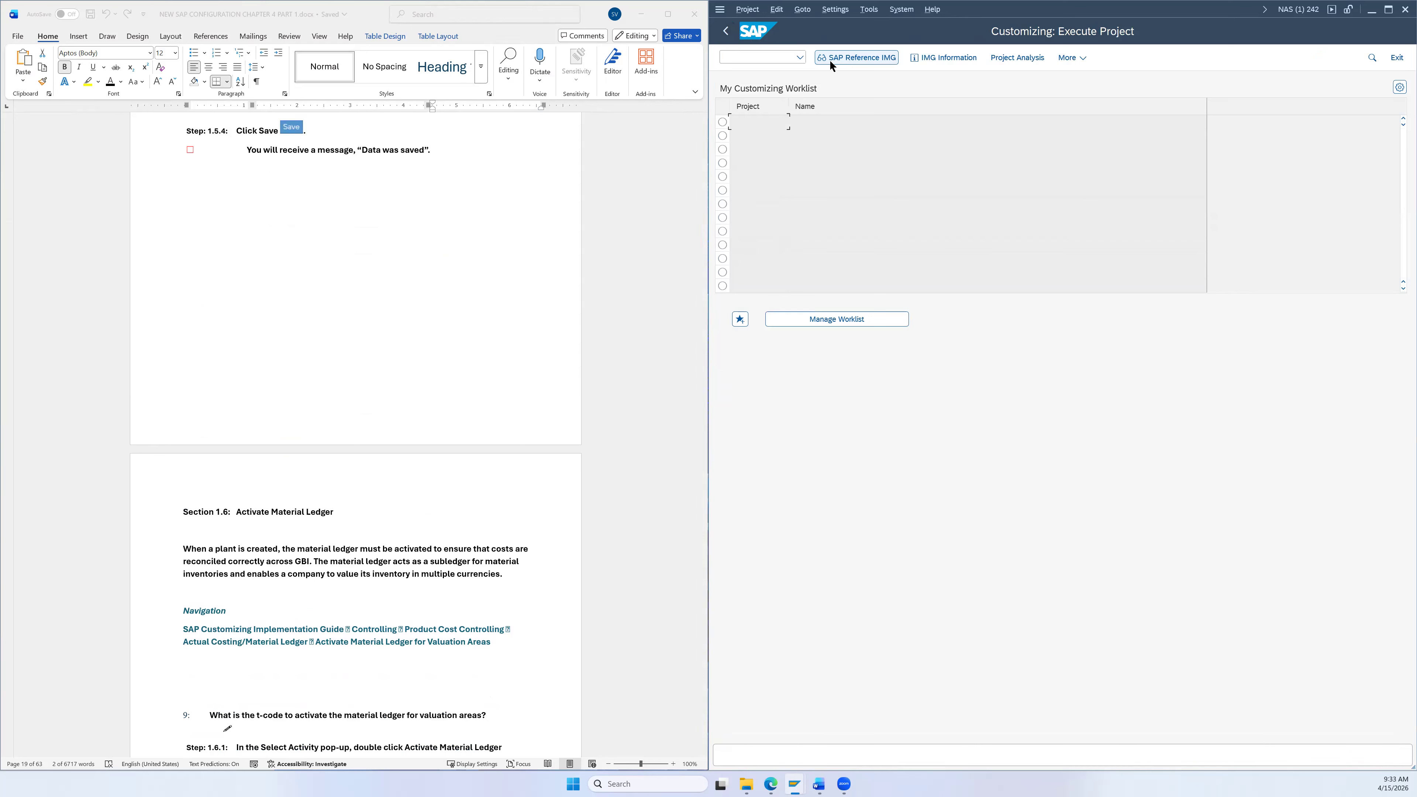
{"action": "scroll", "coordinate": [481, 478], "scroll_direction": "down", "scroll_amount": 6}
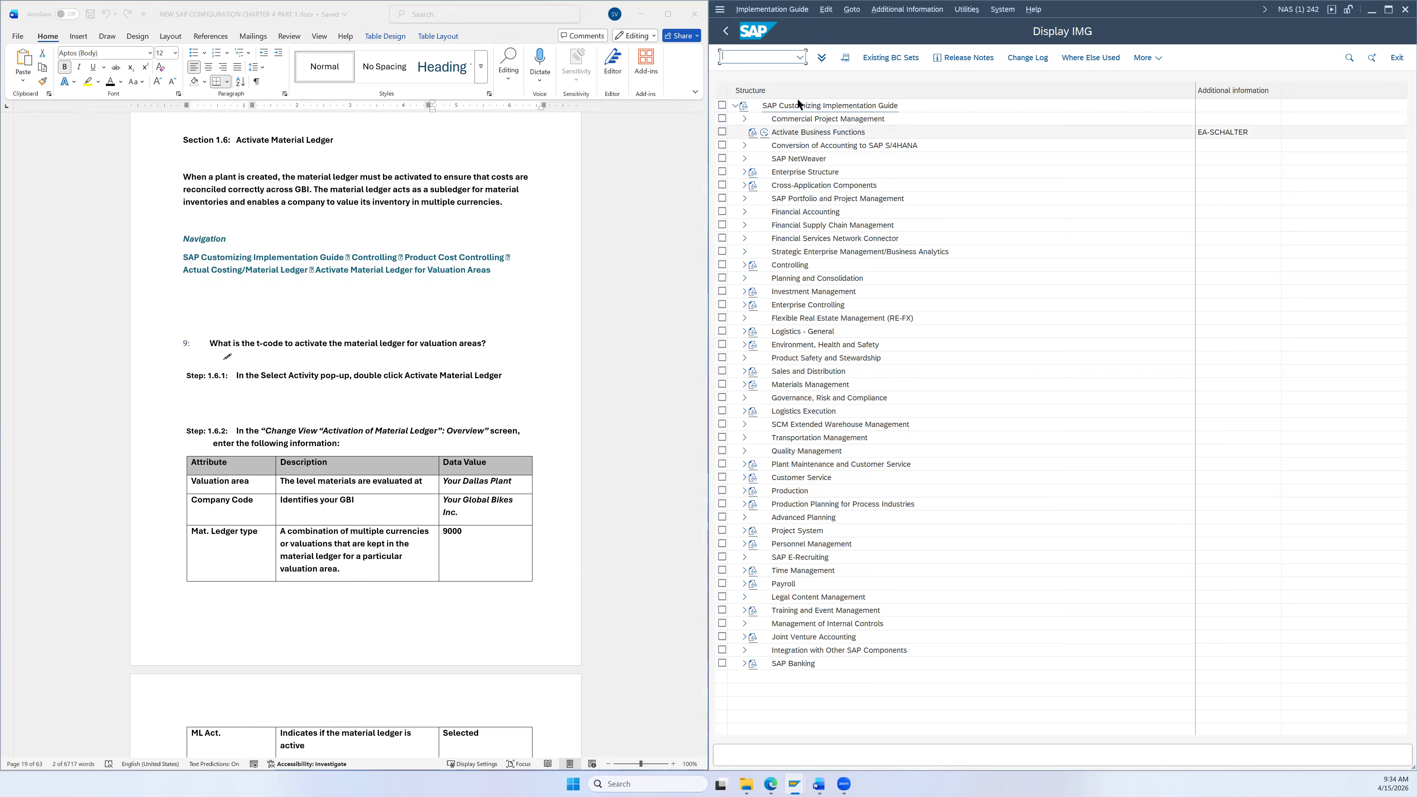
Step: Under Controlling > Product Cost Controlling > Actual Costing/Material Ledger, run Activate Material Ledger for Valuation Areas
{"action": "left_click", "coordinate": [745, 266]}
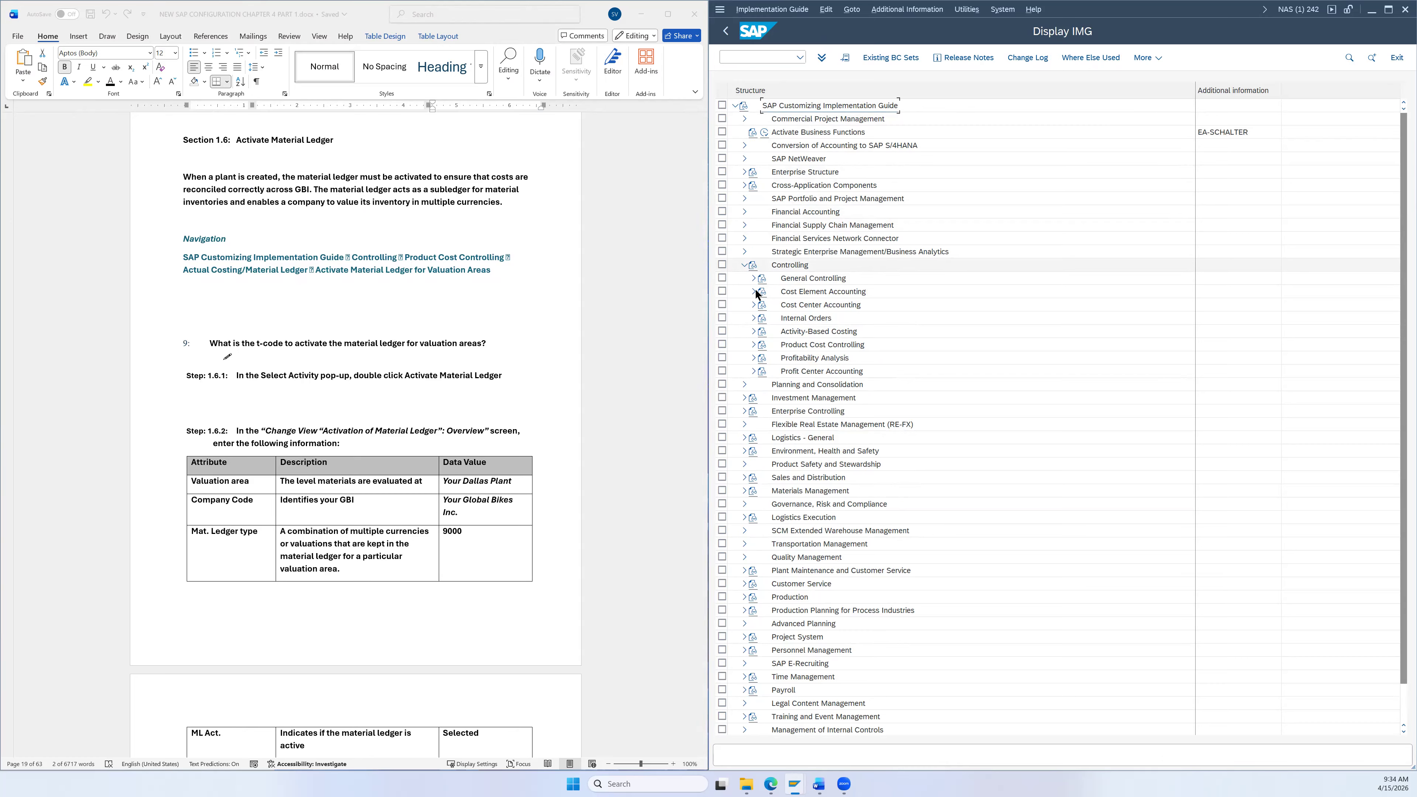
{"action": "left_click", "coordinate": [754, 344]}
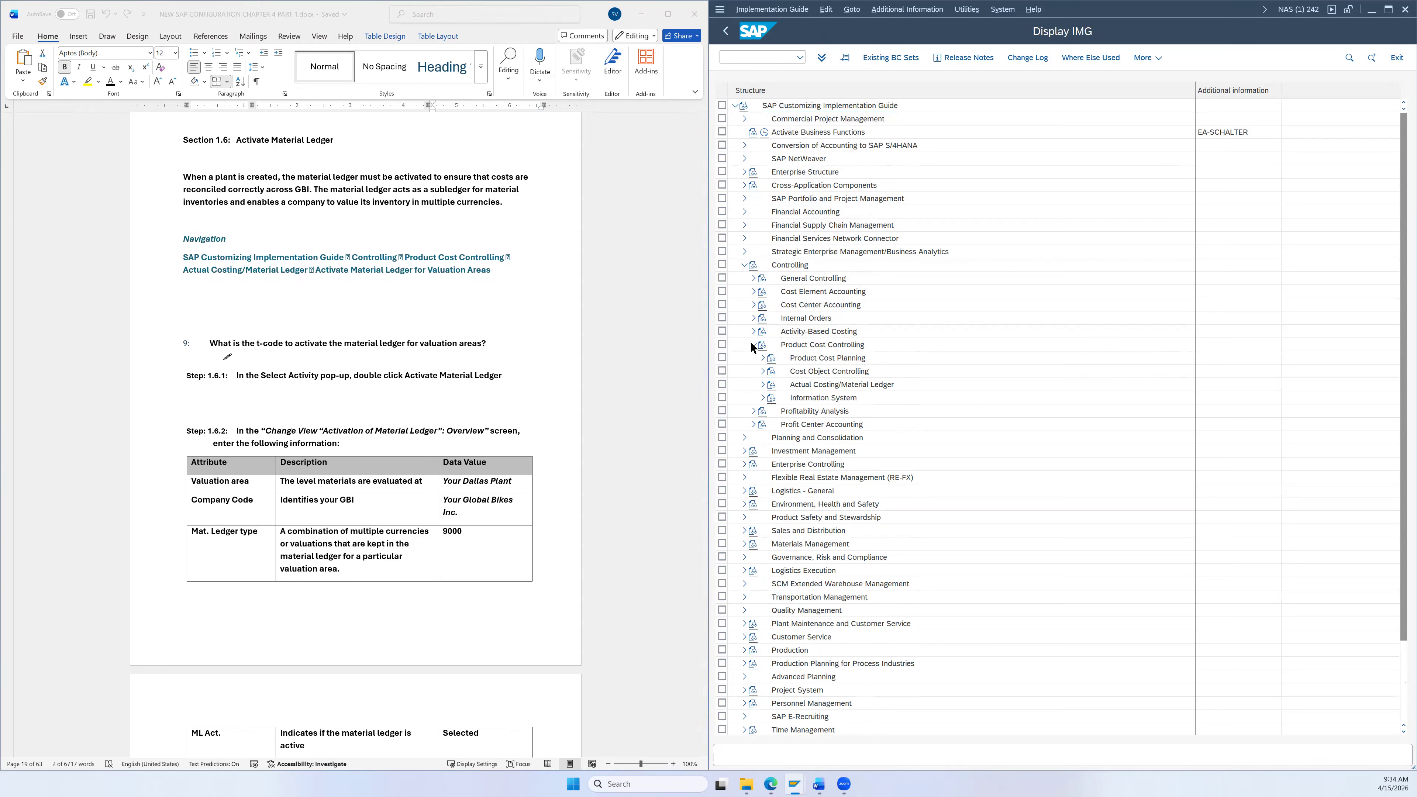
{"action": "left_click", "coordinate": [763, 385]}
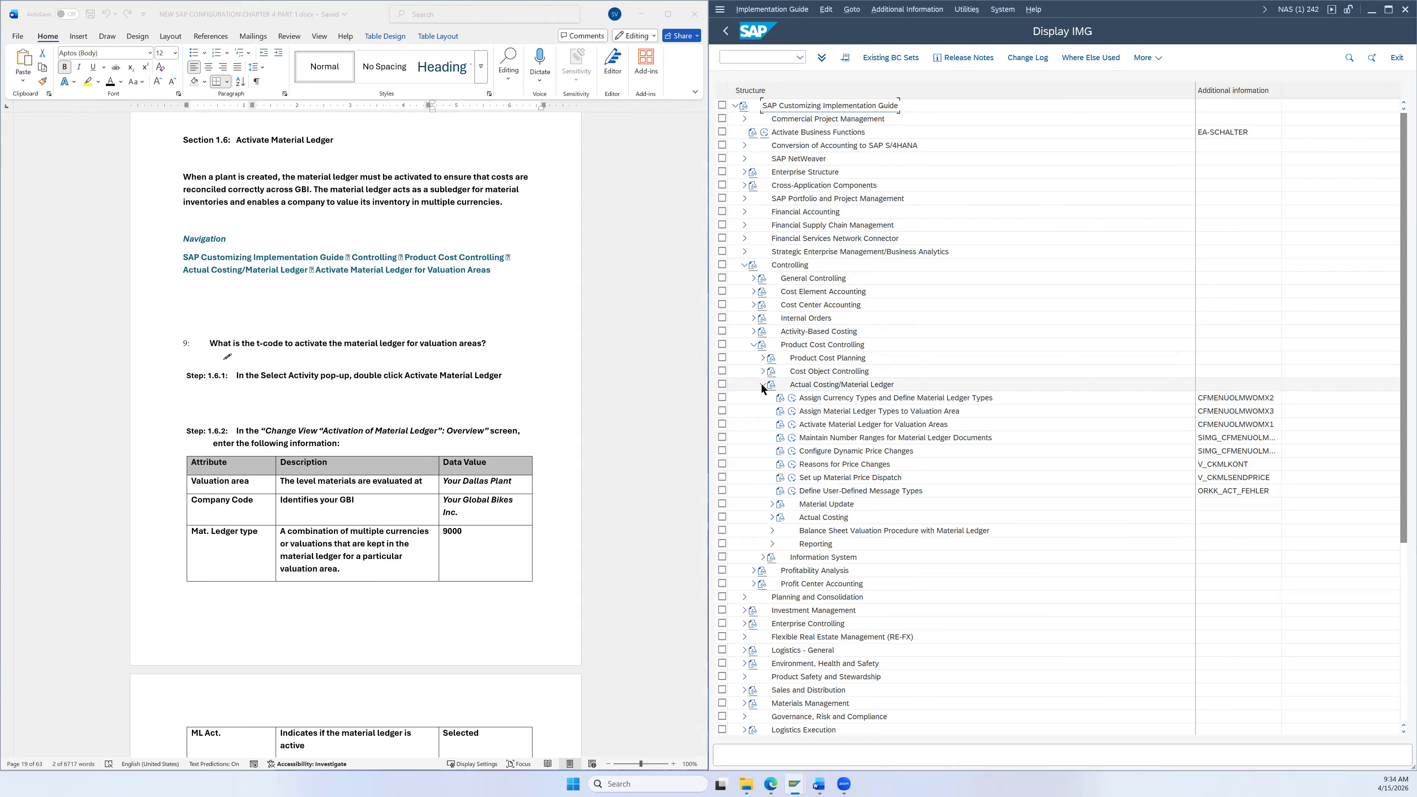
{"action": "left_click", "coordinate": [812, 425]}
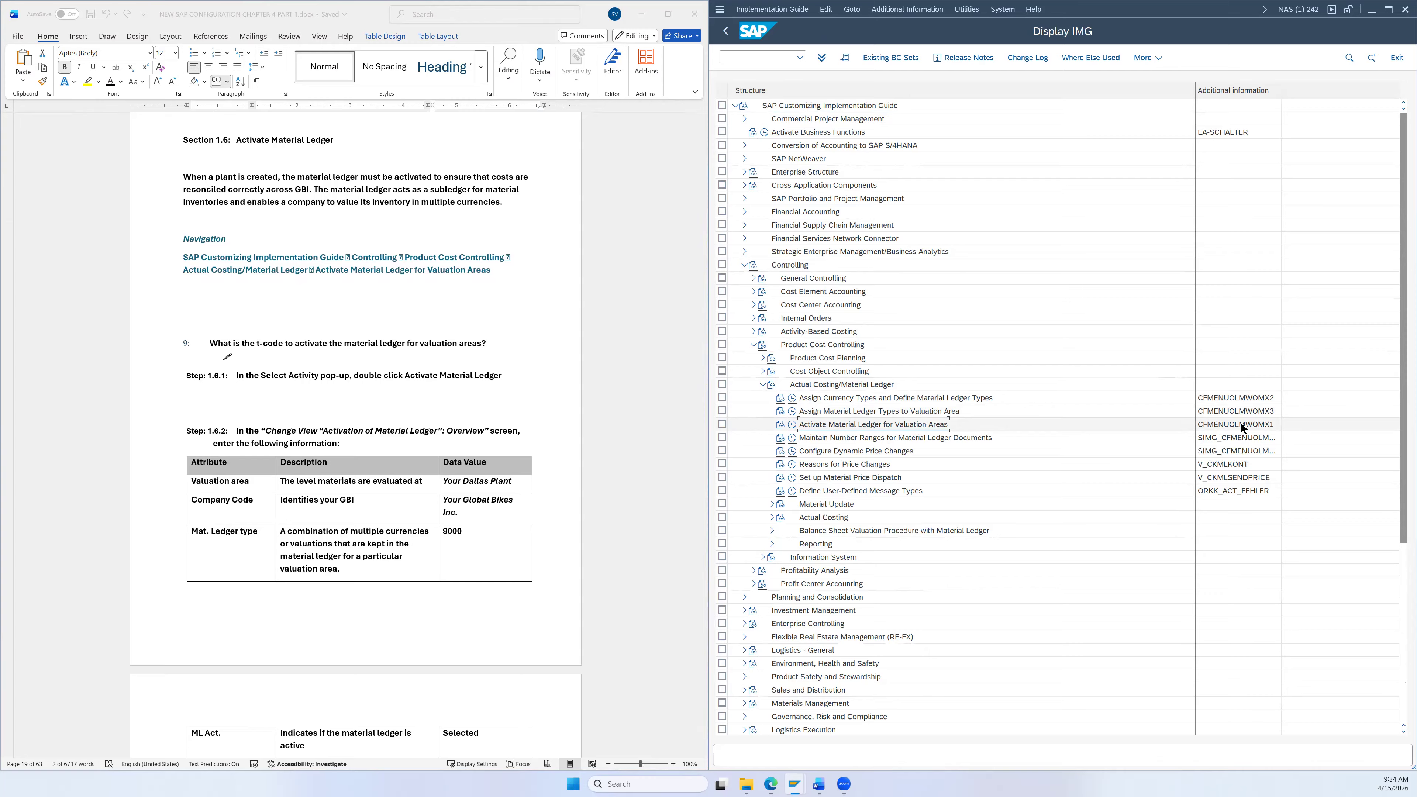
{"action": "left_click", "coordinate": [792, 426]}
Step: Choose the Activate Material Ledger activity from the Select Activity list
{"action": "scroll", "coordinate": [580, 380], "scroll_direction": "down", "scroll_amount": 1}
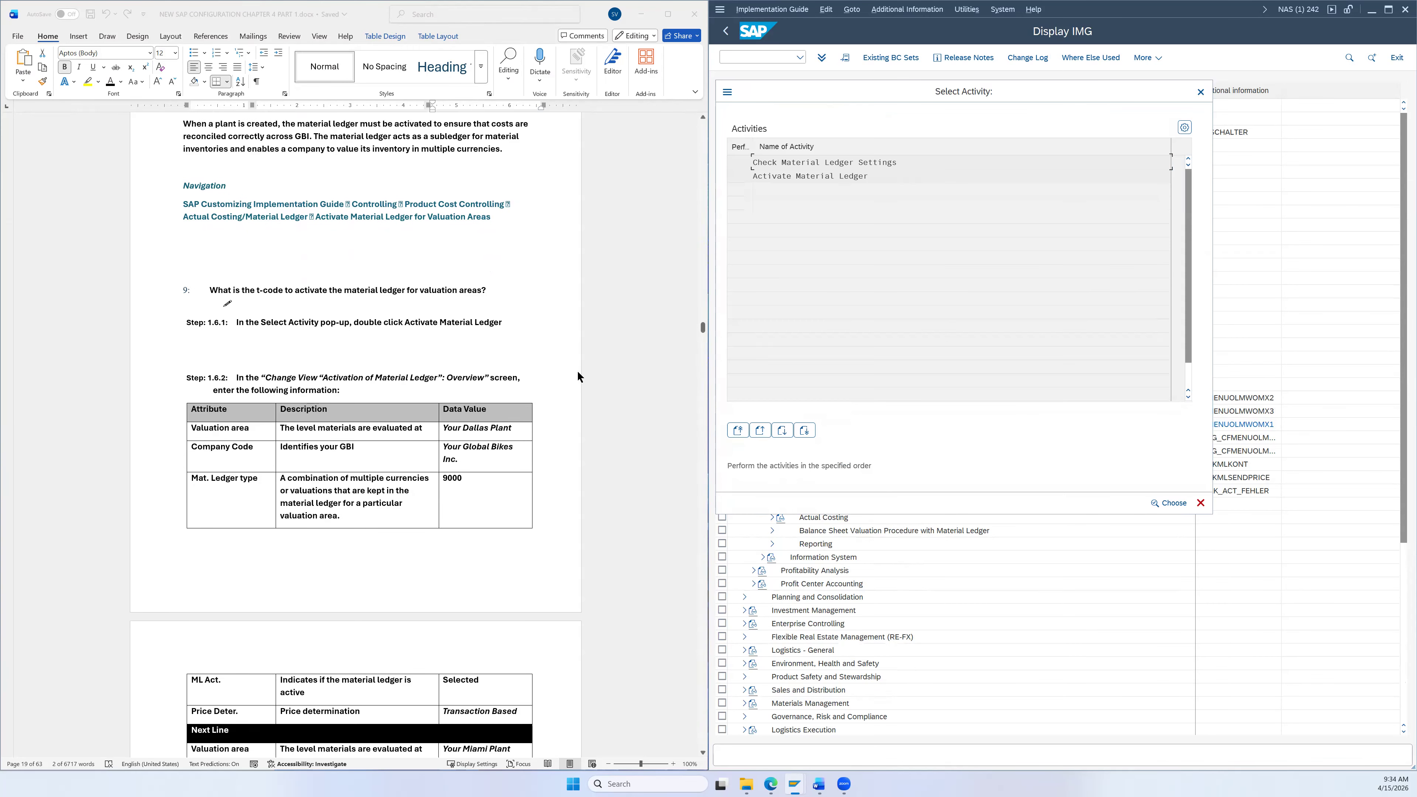
{"action": "scroll", "coordinate": [577, 370], "scroll_direction": "down", "scroll_amount": 2}
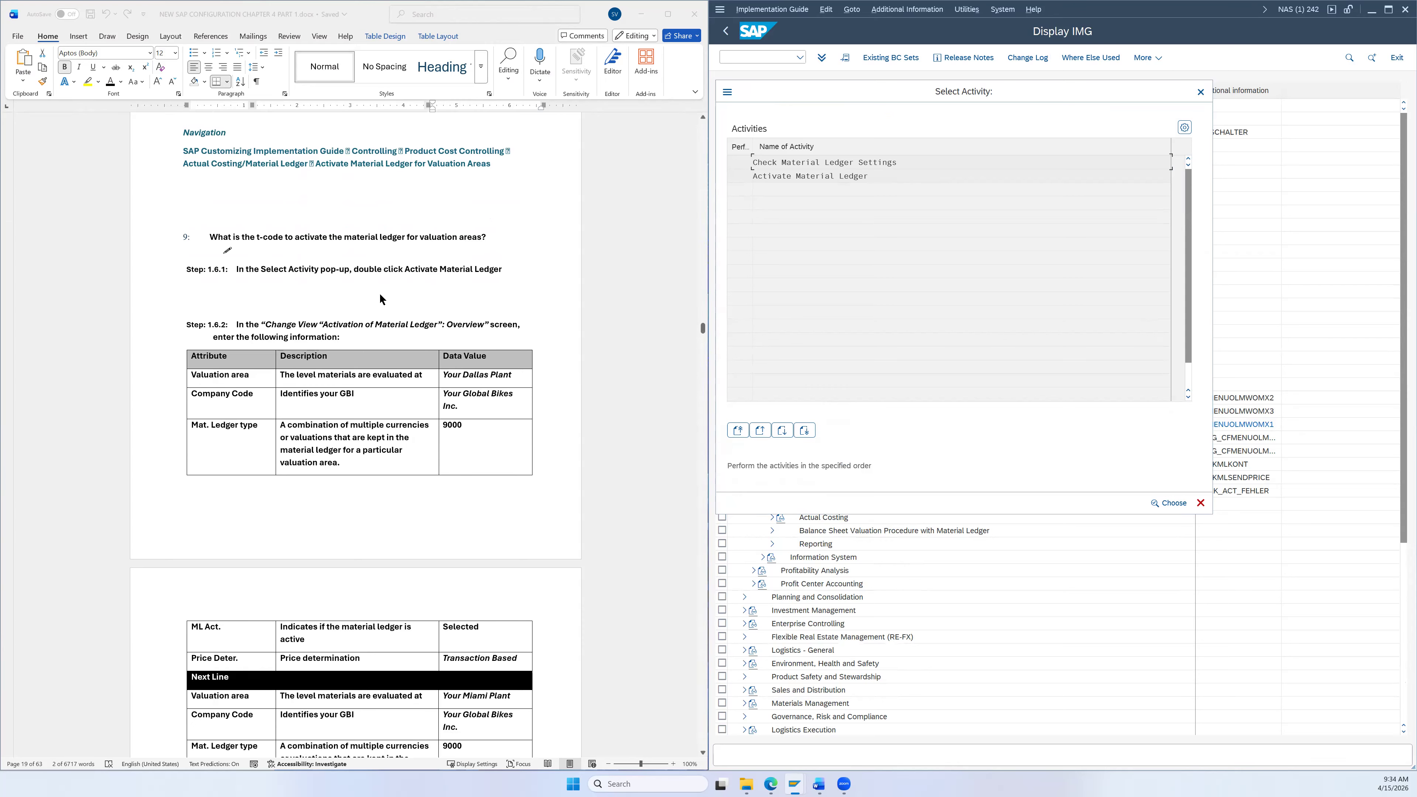
{"action": "left_click", "coordinate": [790, 176]}
{"action": "double_click", "coordinate": [791, 175]}
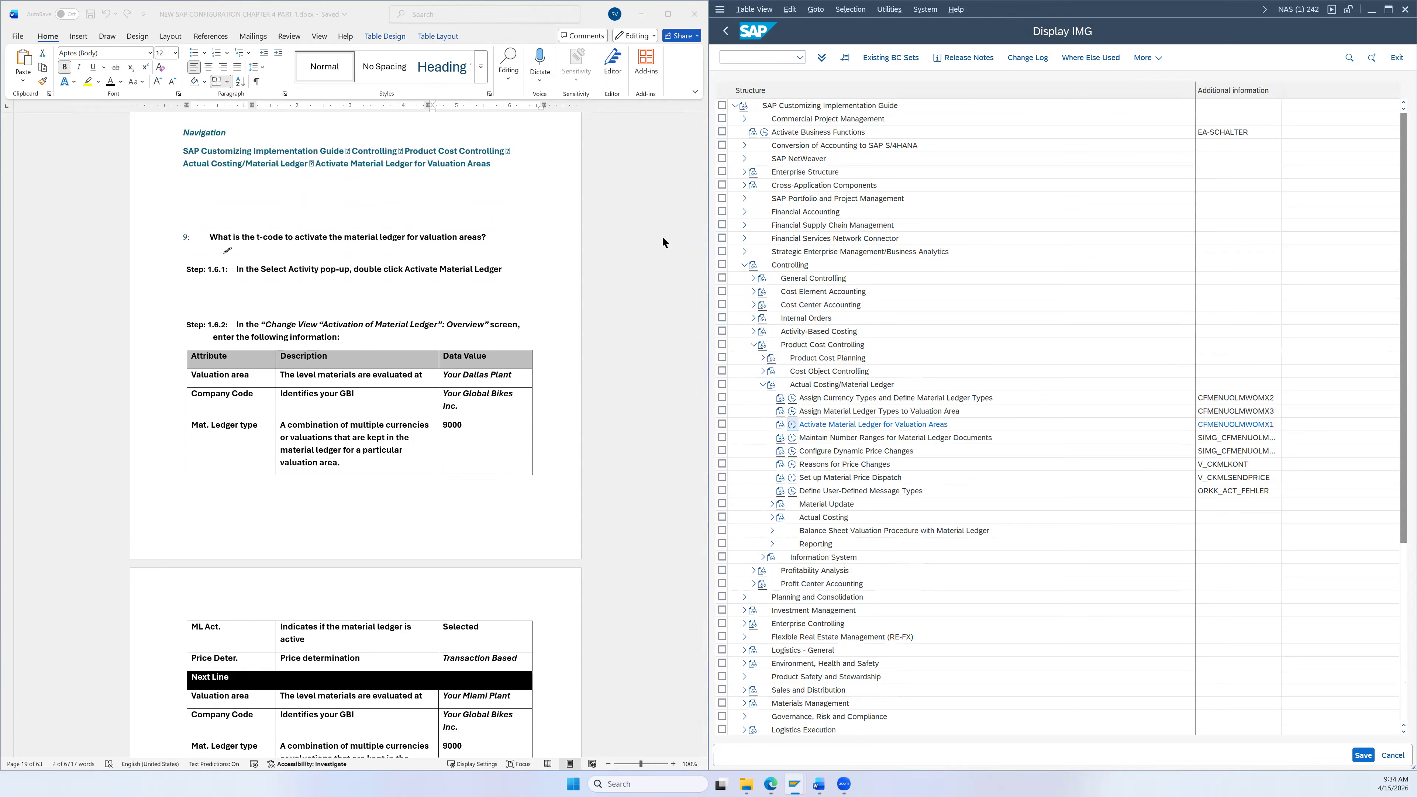
{"action": "scroll", "coordinate": [567, 281], "scroll_direction": "down", "scroll_amount": 3}
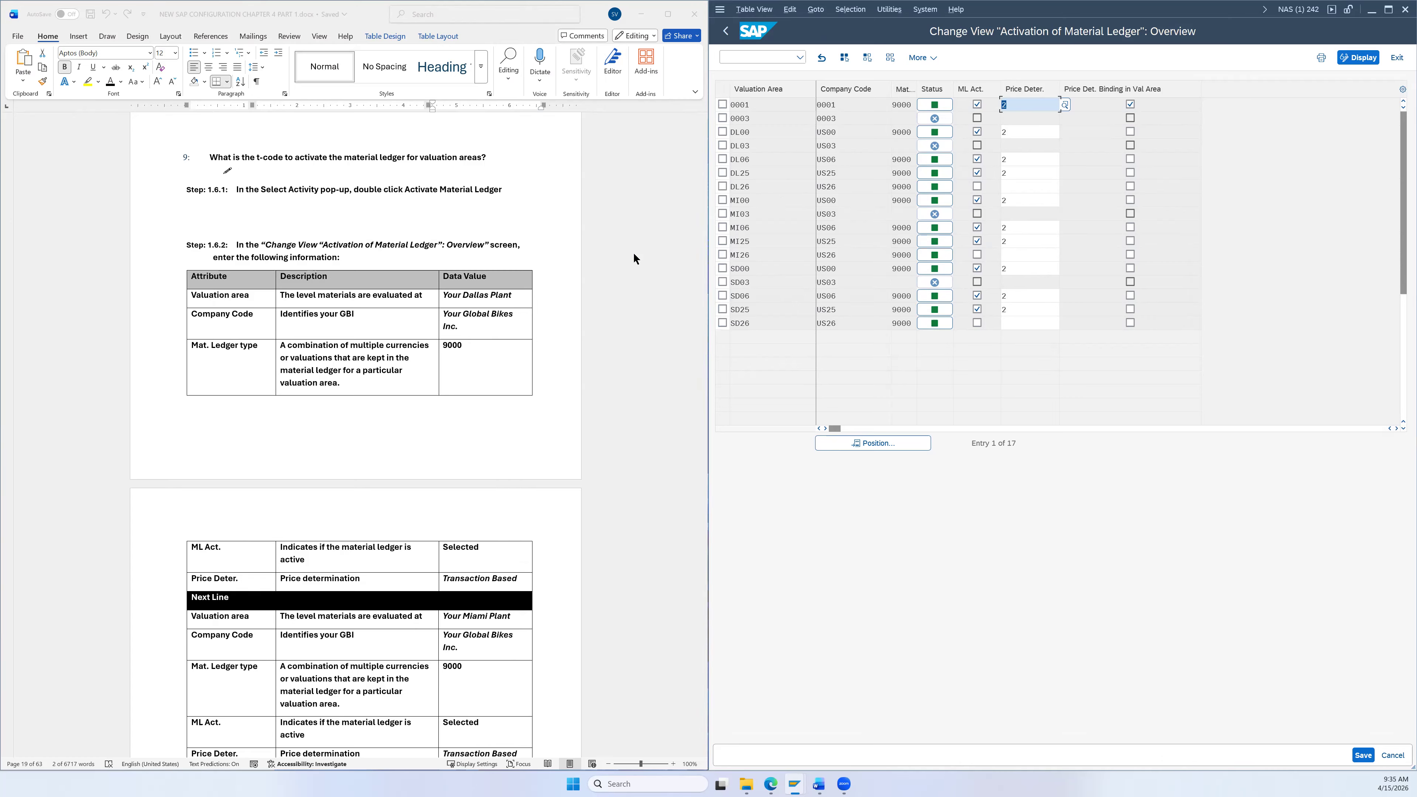
Step: Tick ML Act. for valuation area DL26 in the Activation of Material Ledger table
{"action": "left_click_drag", "start_coordinate": [742, 186], "coordinate": [833, 183]}
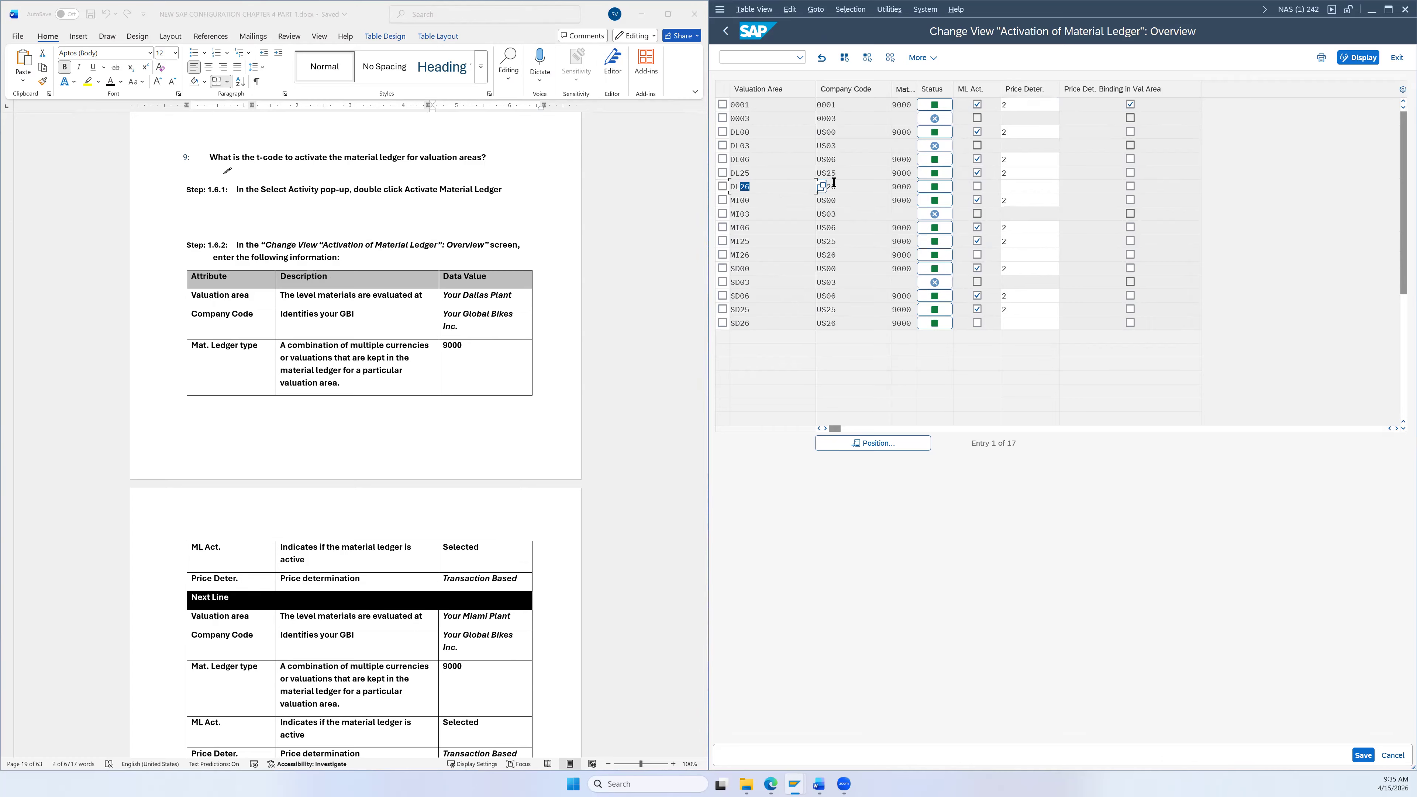
{"action": "left_click", "coordinate": [783, 187]}
{"action": "left_click", "coordinate": [748, 172]}
{"action": "left_click", "coordinate": [890, 57]}
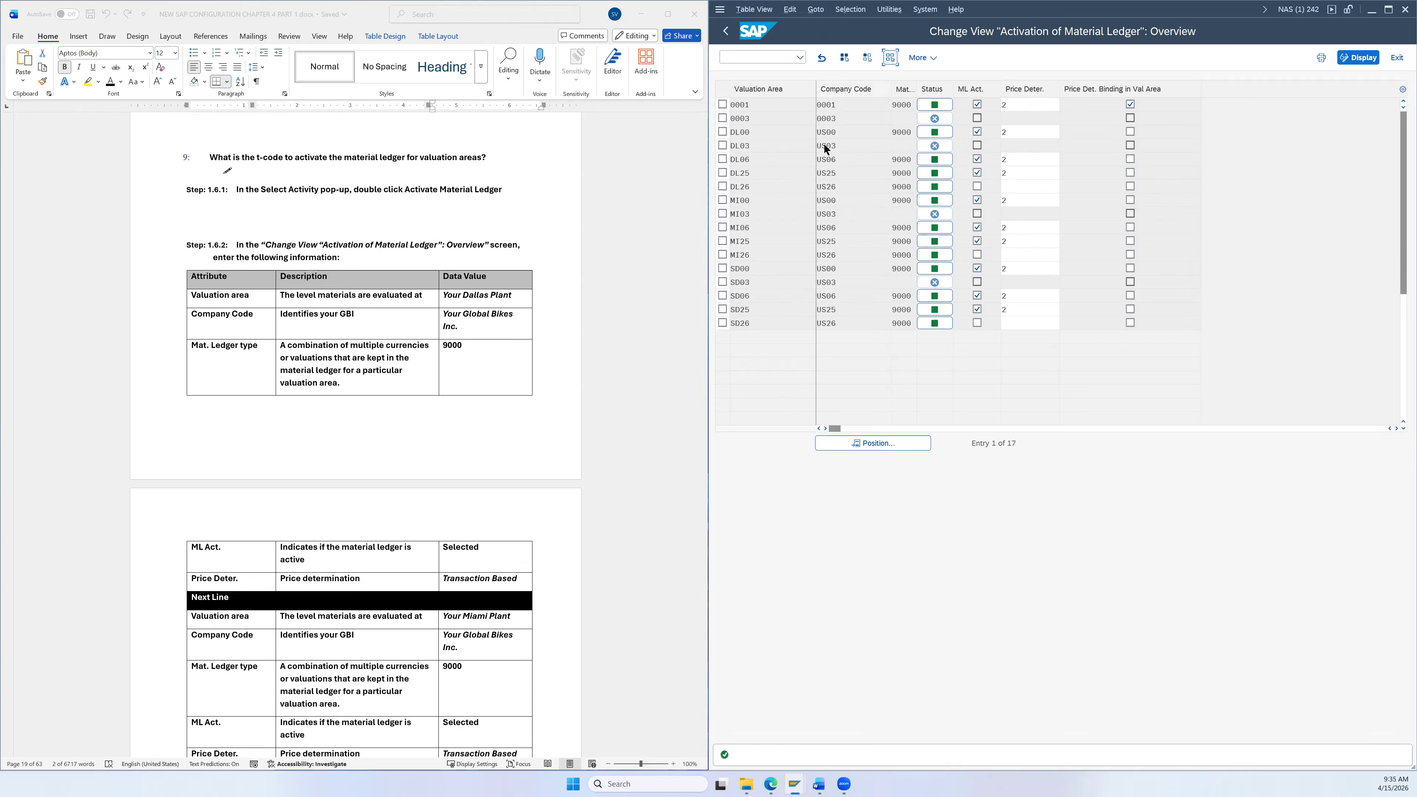
{"action": "left_click", "coordinate": [777, 134]}
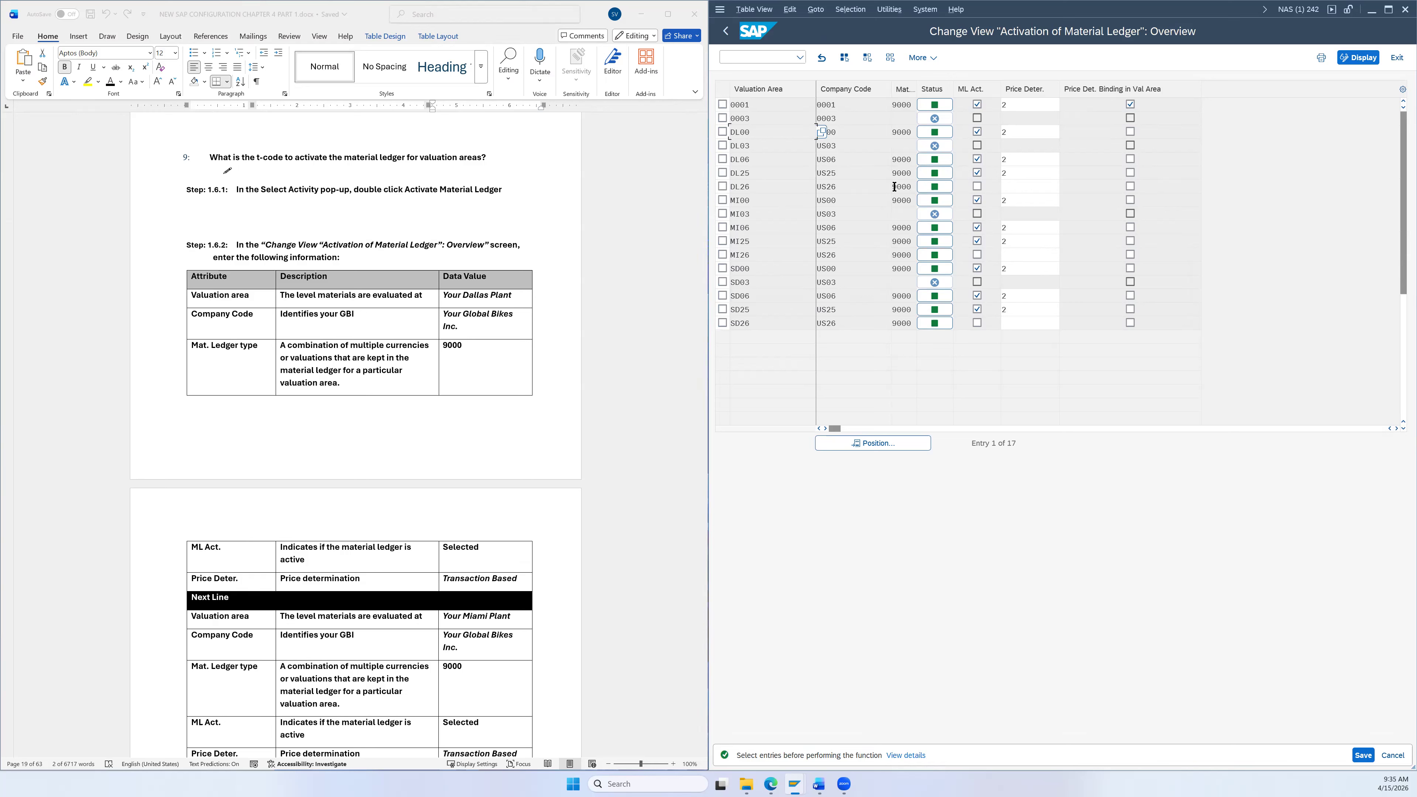
{"action": "left_click", "coordinate": [976, 188]}
Step: Set DL26 price determination to 2 (Transaction-Based) and activate the material ledger for MI26 and SD26
{"action": "left_click", "coordinate": [1008, 186]}
{"action": "left_click", "coordinate": [1062, 186]}
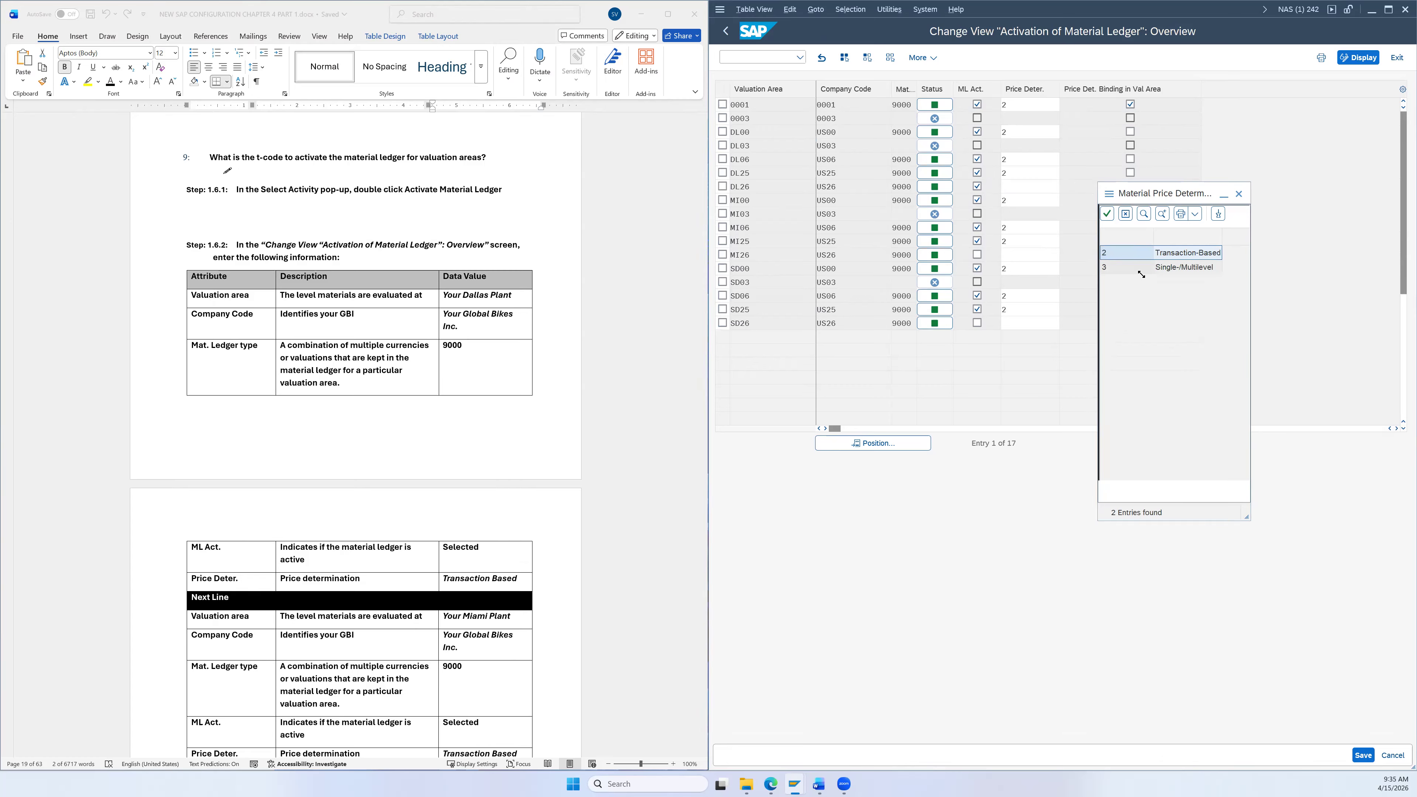
{"action": "double_click", "coordinate": [1136, 251]}
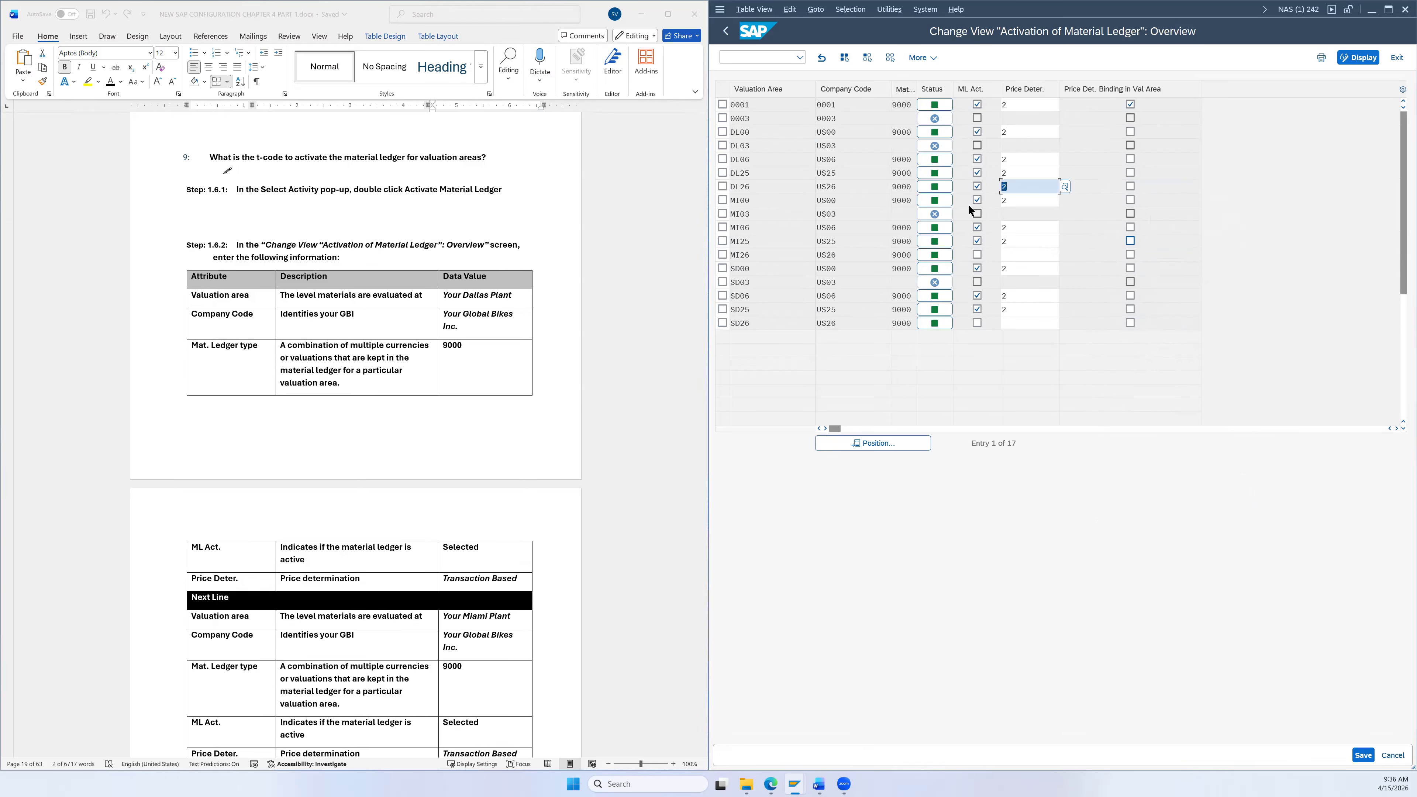
{"action": "left_click", "coordinate": [723, 186]}
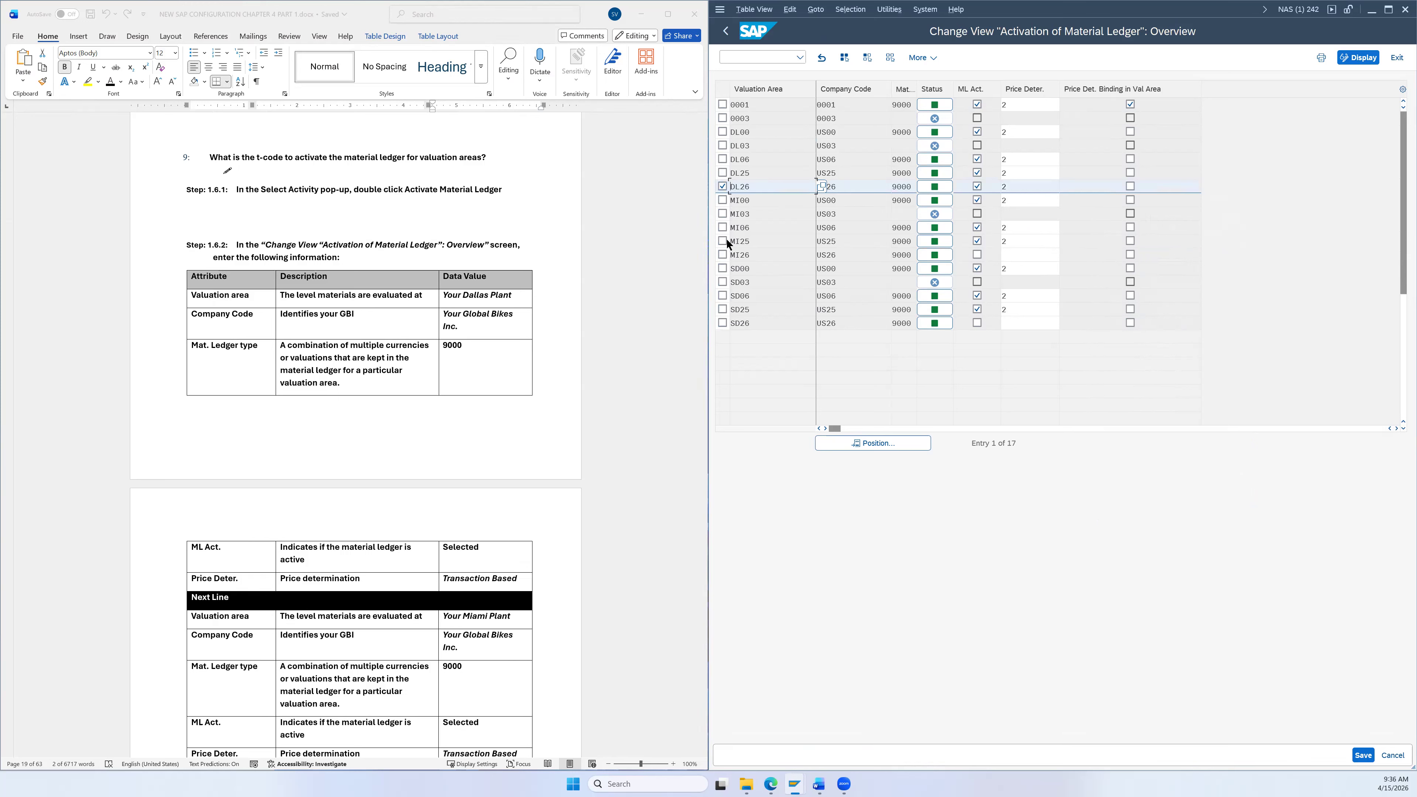
{"action": "left_click", "coordinate": [723, 254]}
{"action": "left_click", "coordinate": [723, 323]}
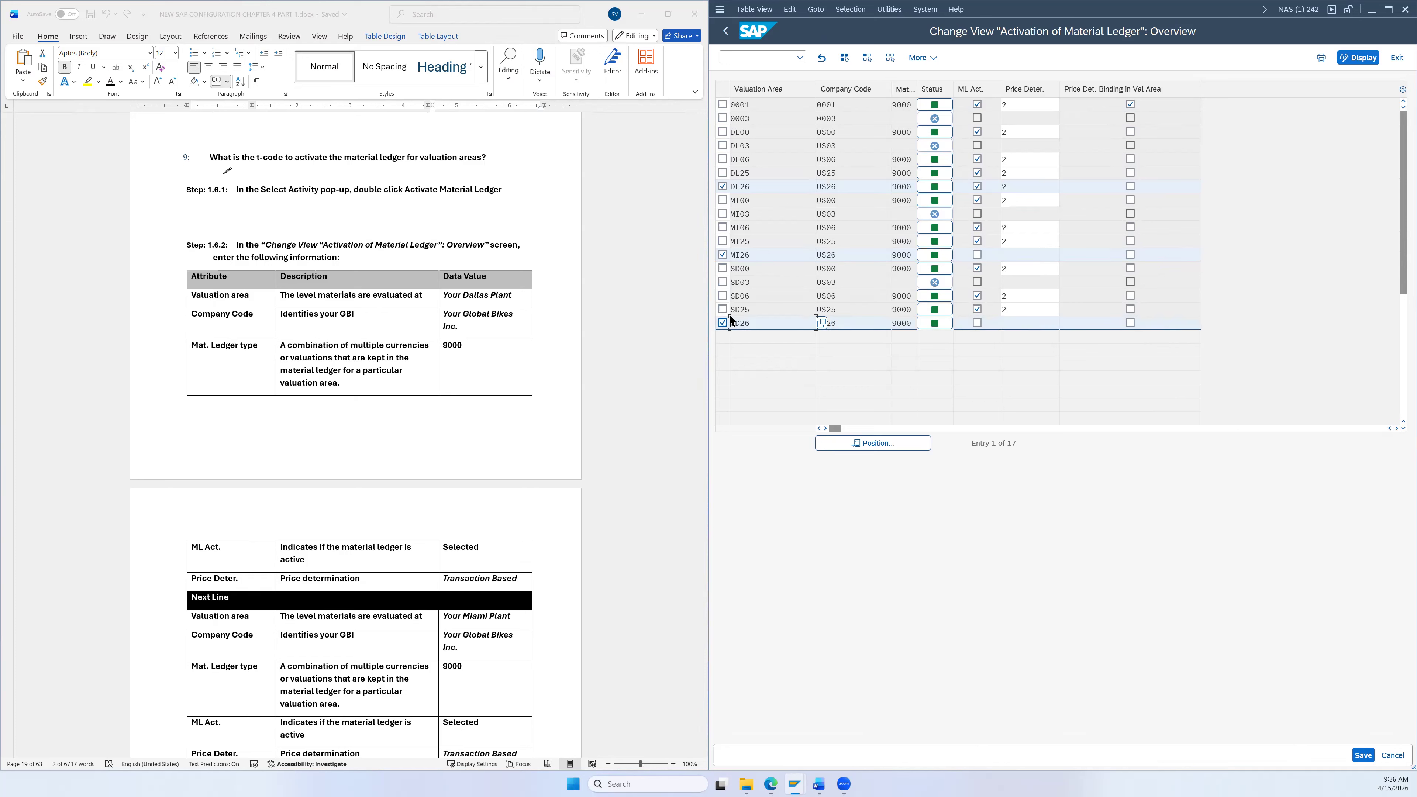
{"action": "scroll", "coordinate": [576, 346], "scroll_direction": "down", "scroll_amount": 2}
{"action": "scroll", "coordinate": [575, 346], "scroll_direction": "down", "scroll_amount": 2}
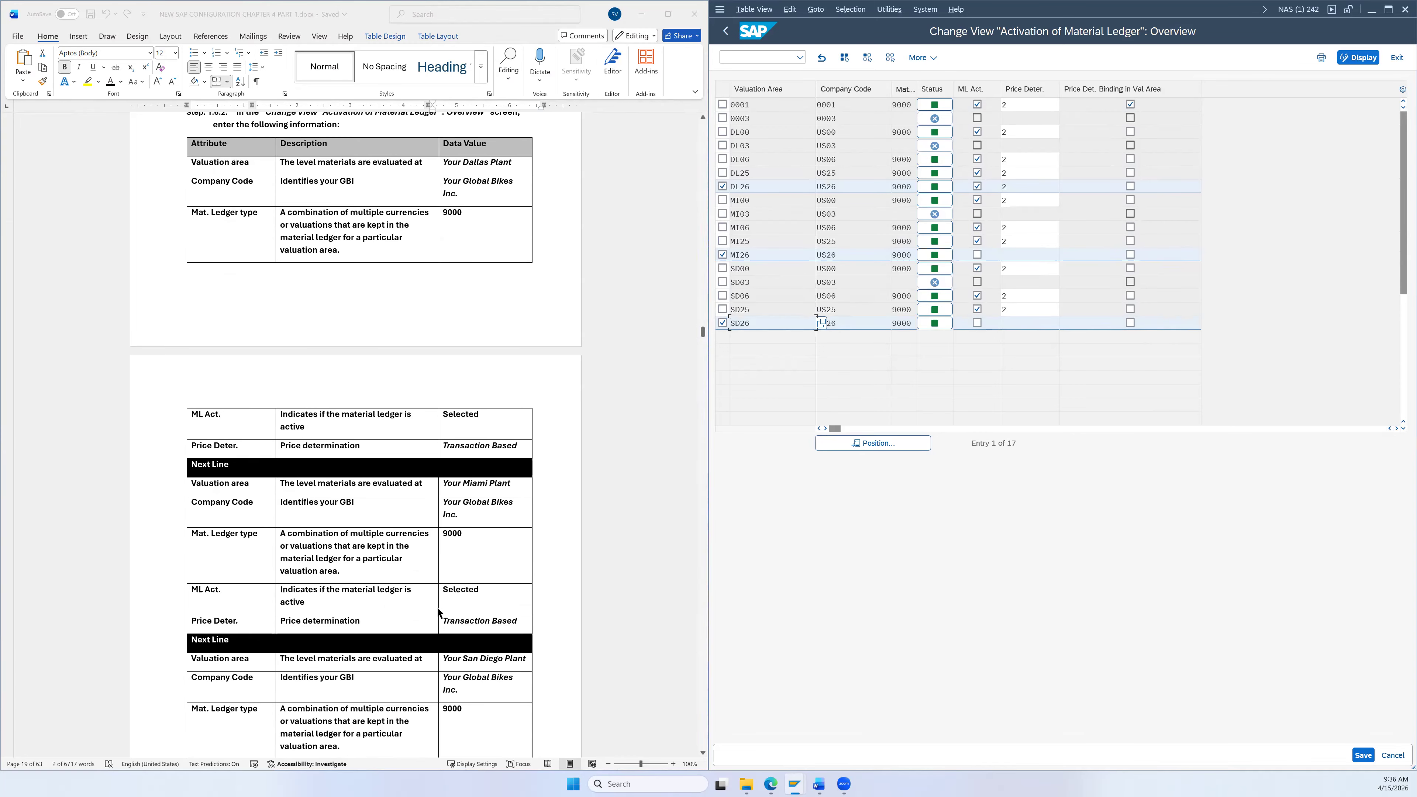
{"action": "scroll", "coordinate": [448, 616], "scroll_direction": "down", "scroll_amount": 2}
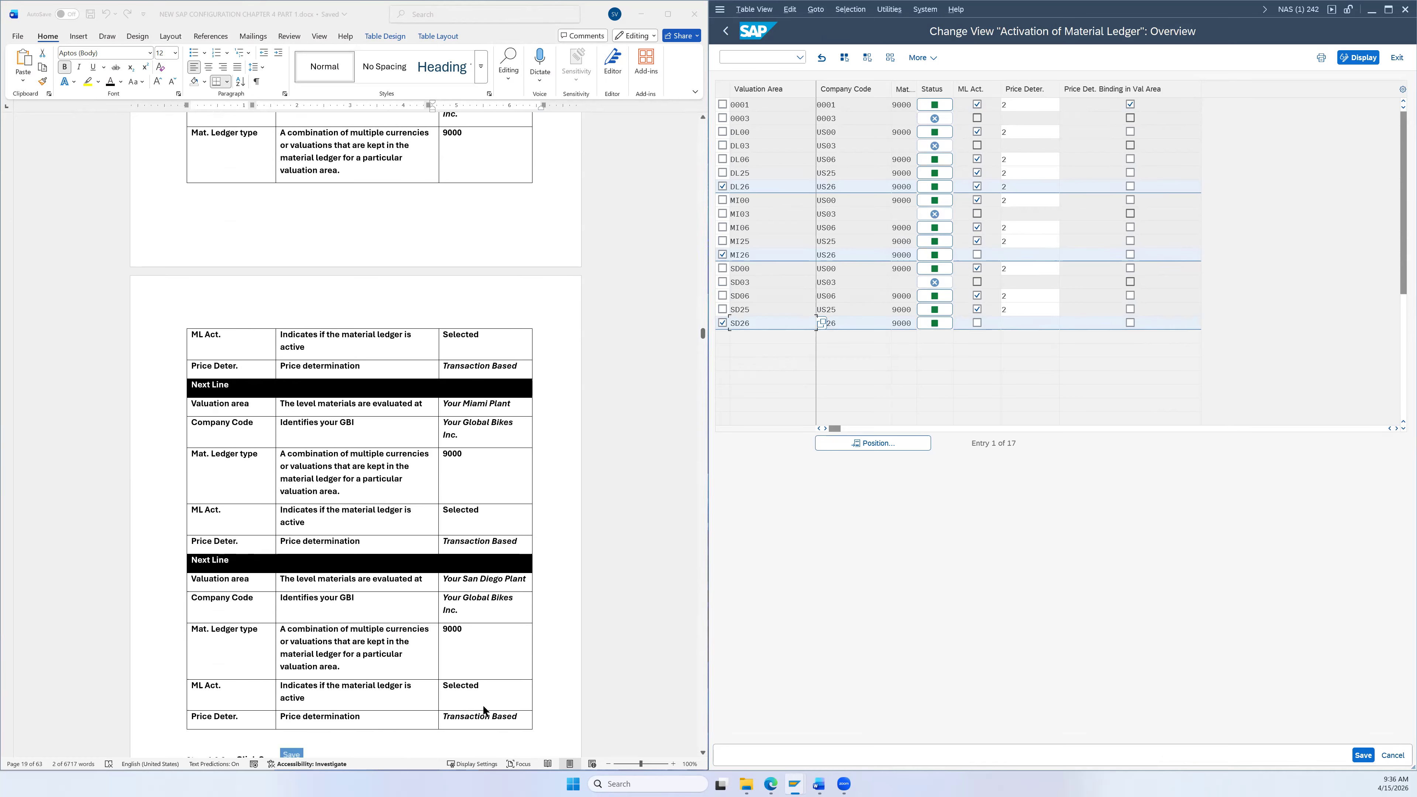
{"action": "left_click", "coordinate": [977, 255]}
{"action": "left_click", "coordinate": [977, 322]}
Step: Set price determination 2 for SD26 and MI26, then deselect the DL26, MI26 and SD26 rows
{"action": "left_click", "coordinate": [1015, 321]}
{"action": "type", "text": "2"}
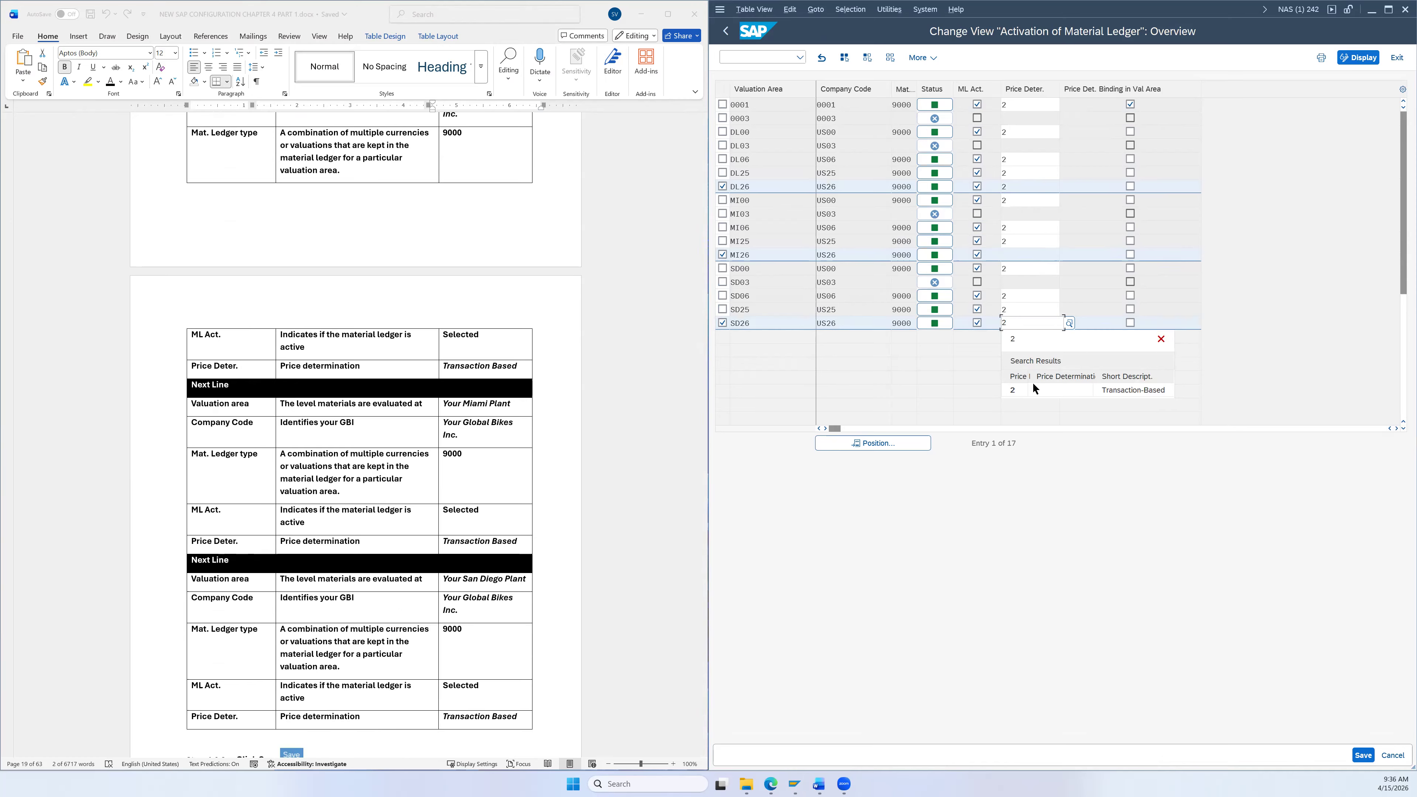
{"action": "left_click", "coordinate": [1032, 386]}
{"action": "left_click", "coordinate": [1014, 253]}
{"action": "type", "text": "2"}
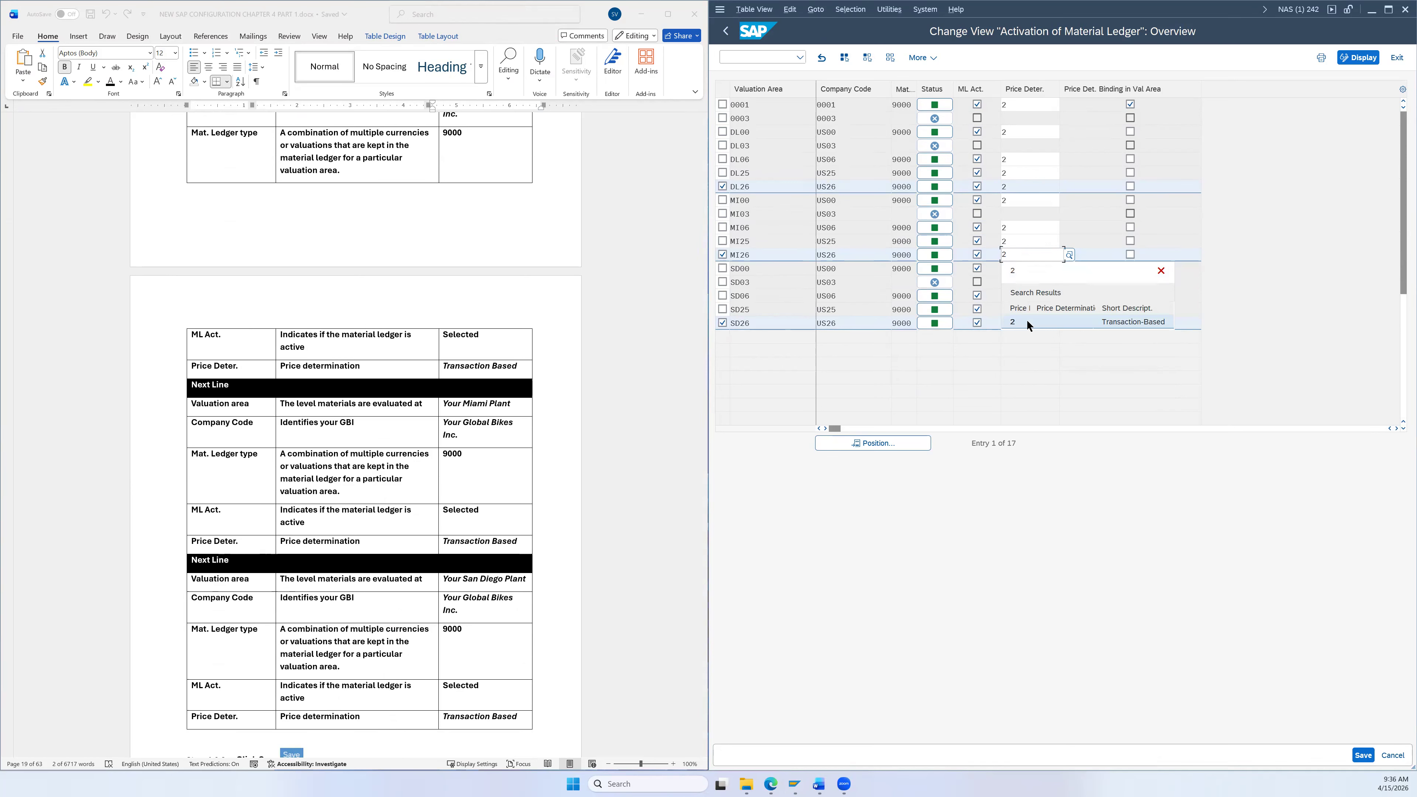
{"action": "left_click", "coordinate": [1027, 319]}
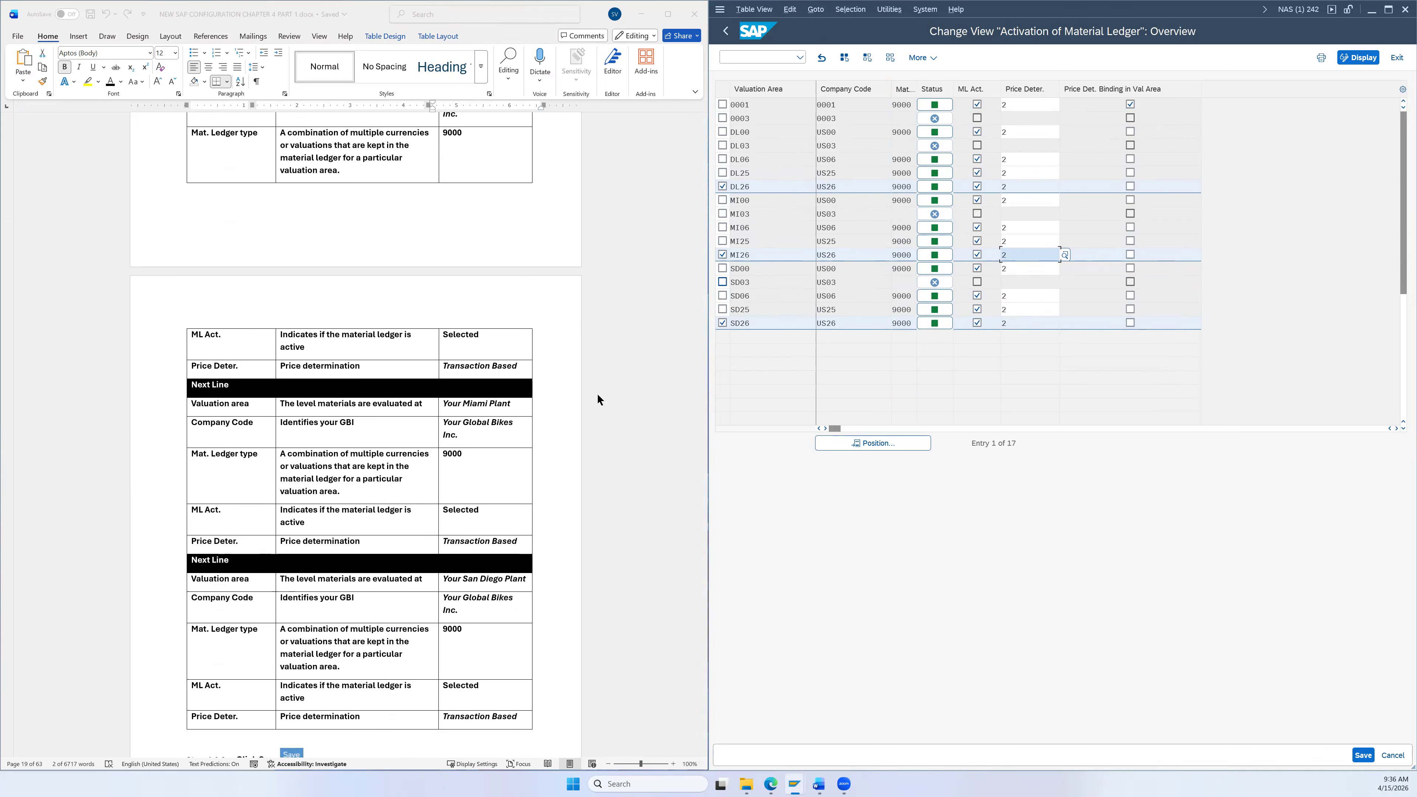
{"action": "scroll", "coordinate": [596, 398], "scroll_direction": "down", "scroll_amount": 2}
{"action": "left_click", "coordinate": [723, 186]}
{"action": "left_click", "coordinate": [723, 254]}
{"action": "left_click", "coordinate": [723, 322]}
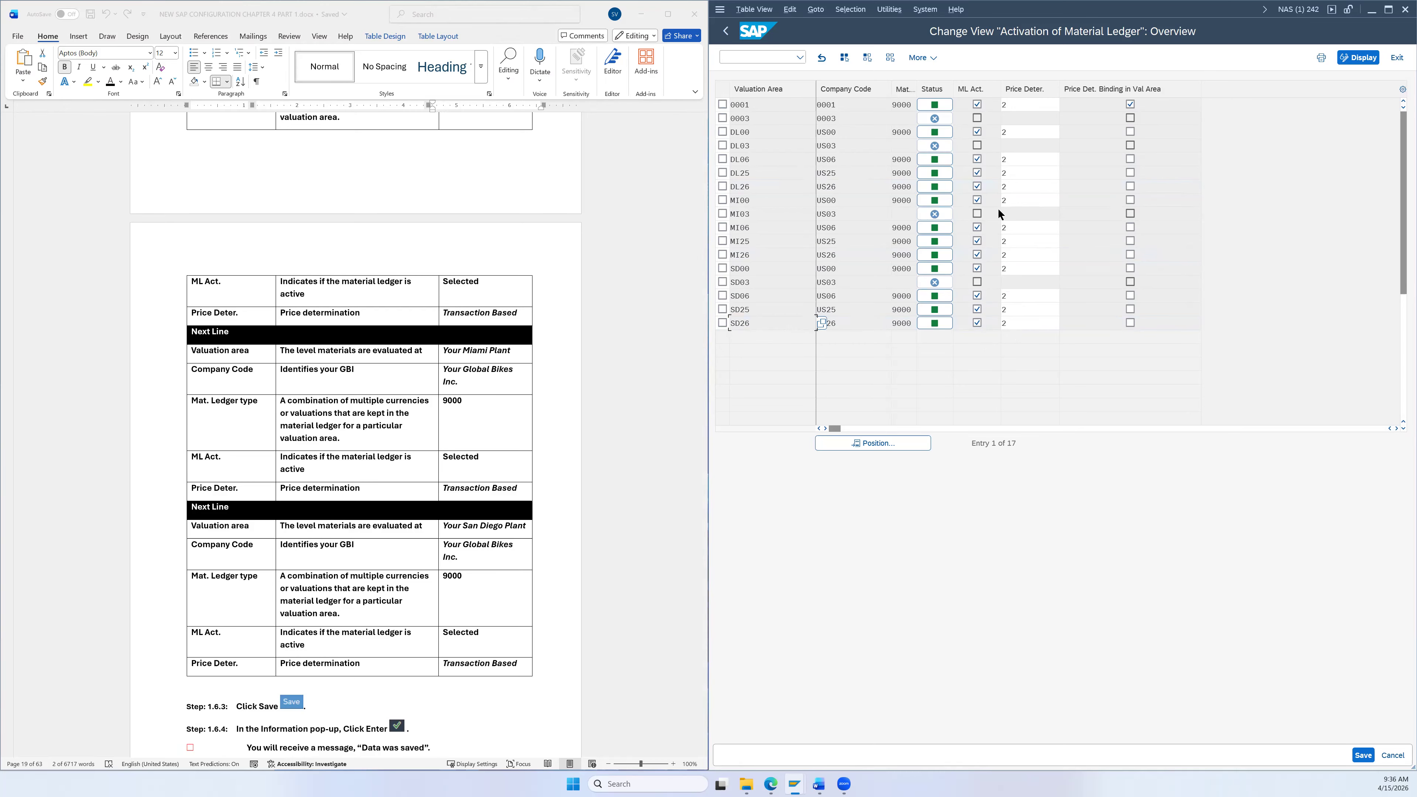
Step: Save the material ledger activation entries and acknowledge the live-data conversion notice
{"action": "scroll", "coordinate": [539, 394], "scroll_direction": "down", "scroll_amount": 3}
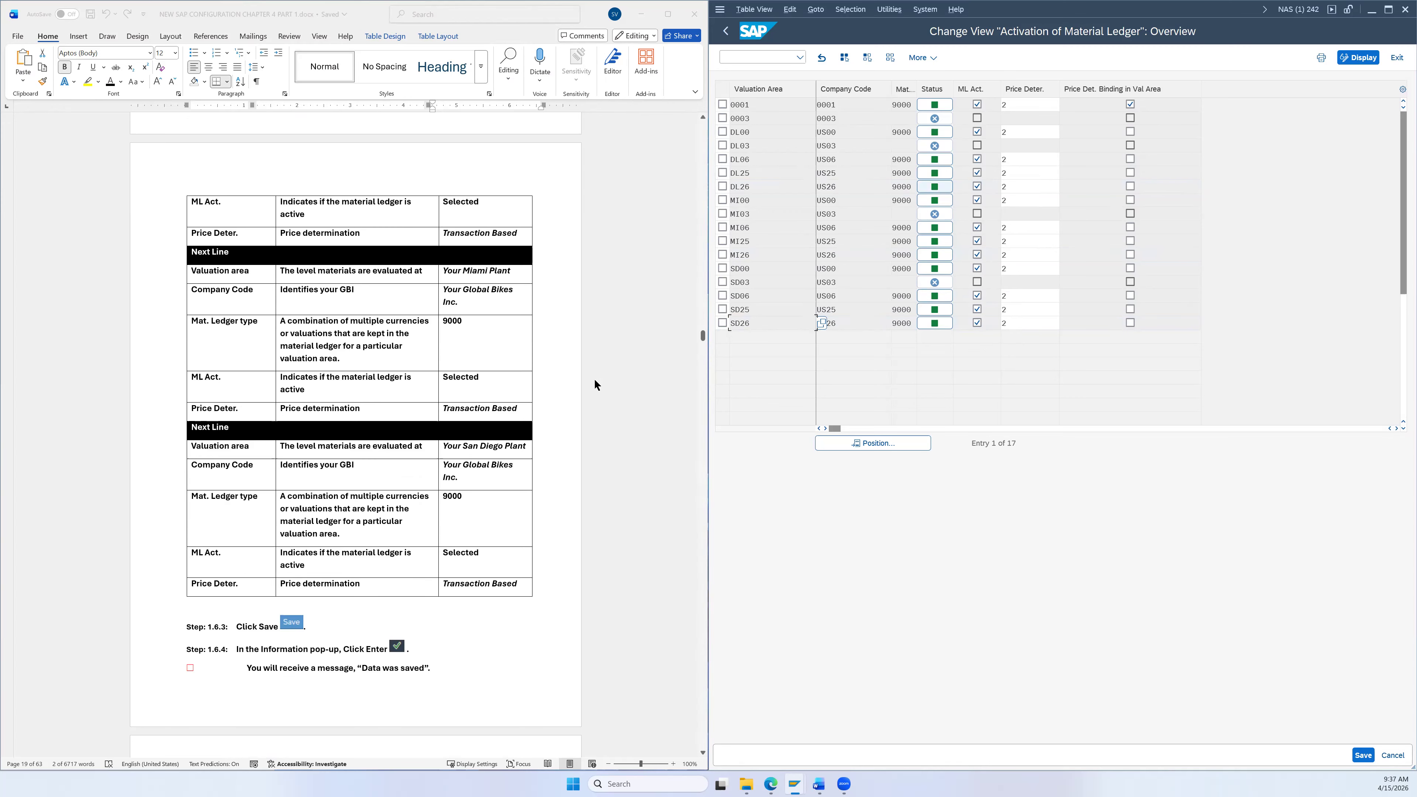
{"action": "scroll", "coordinate": [595, 378], "scroll_direction": "down", "scroll_amount": 1}
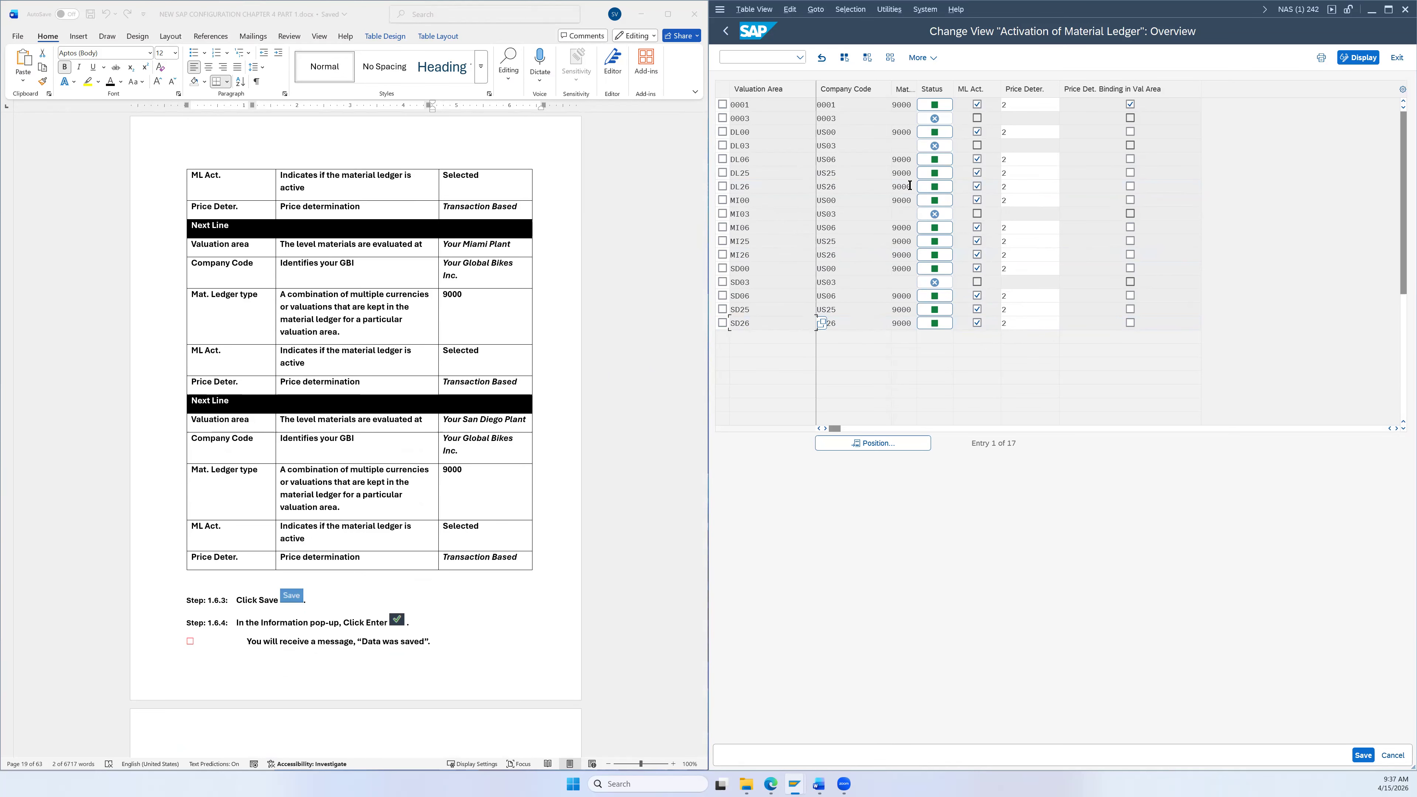
{"action": "scroll", "coordinate": [560, 488], "scroll_direction": "down", "scroll_amount": 3}
{"action": "scroll", "coordinate": [561, 488], "scroll_direction": "down", "scroll_amount": 3}
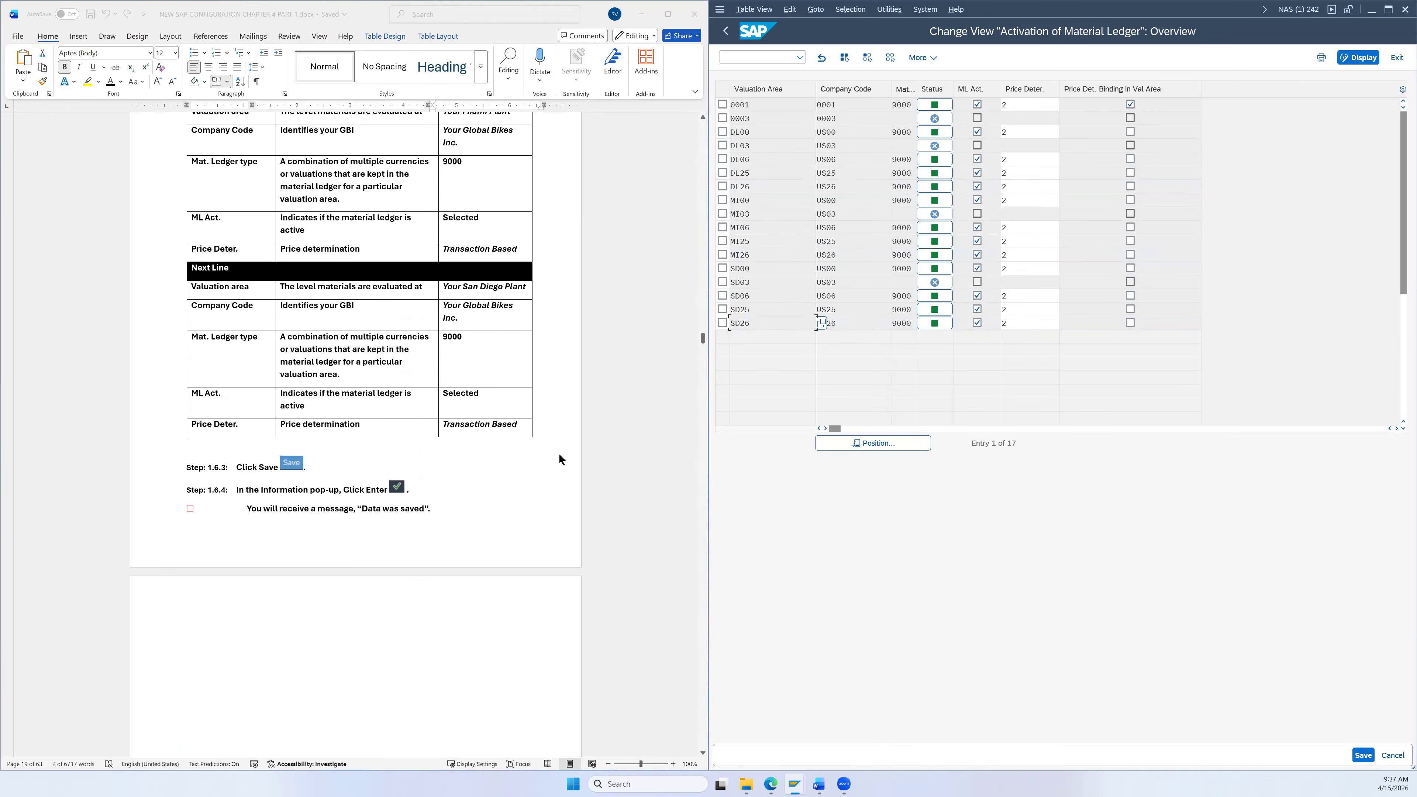
{"action": "scroll", "coordinate": [468, 366], "scroll_direction": "down", "scroll_amount": 1}
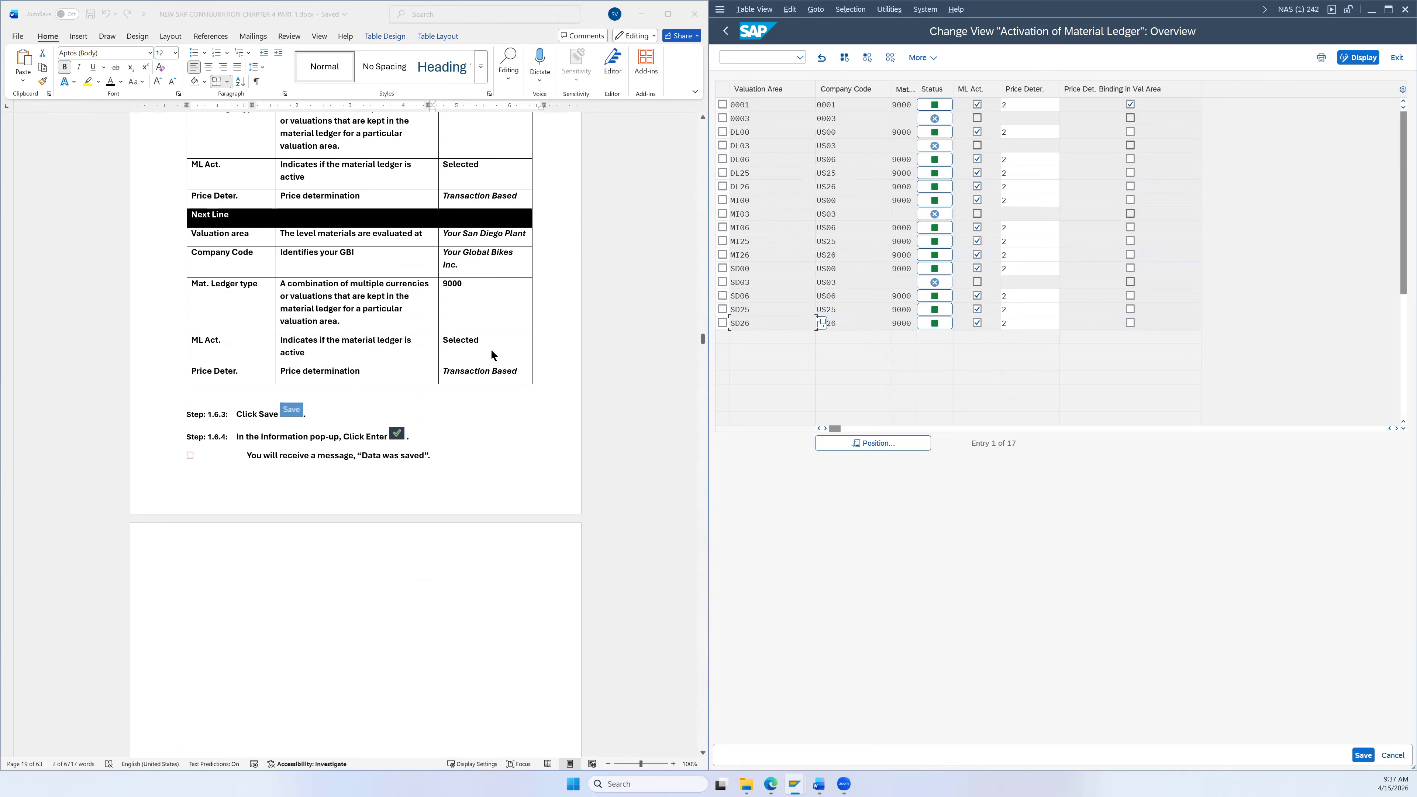
{"action": "left_click", "coordinate": [1363, 756]}
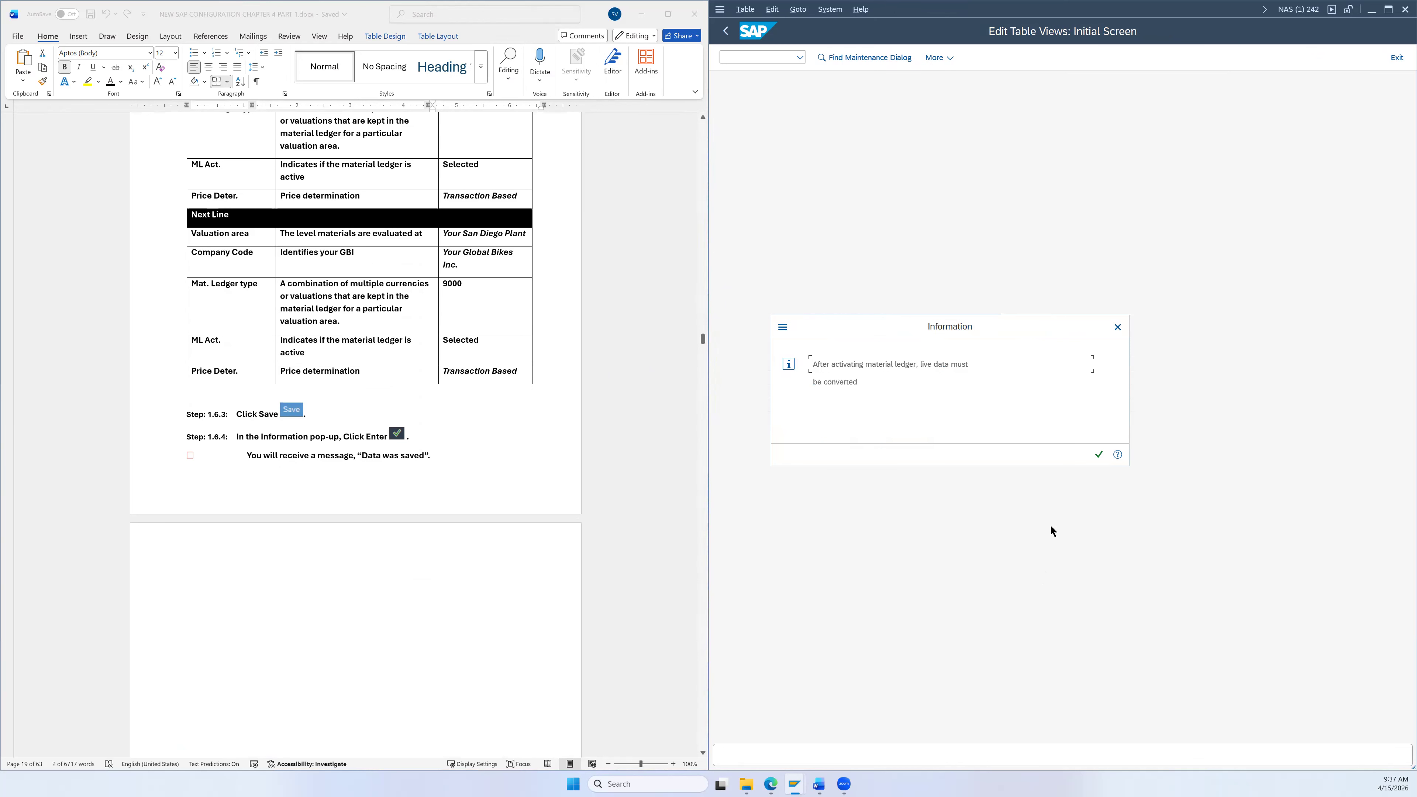
{"action": "left_click", "coordinate": [1097, 455]}
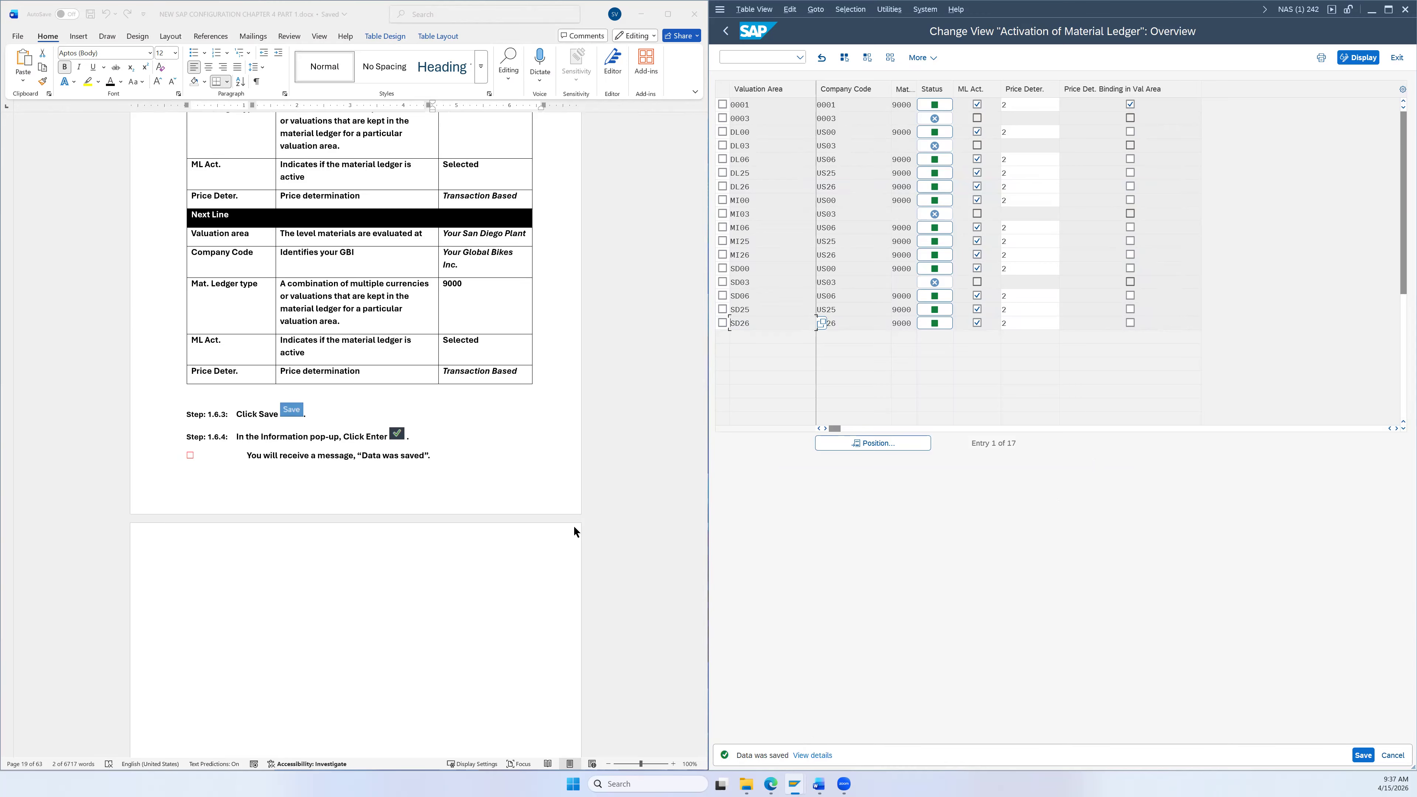
{"action": "scroll", "coordinate": [574, 531], "scroll_direction": "down", "scroll_amount": 5}
{"action": "scroll", "coordinate": [568, 516], "scroll_direction": "up", "scroll_amount": 2}
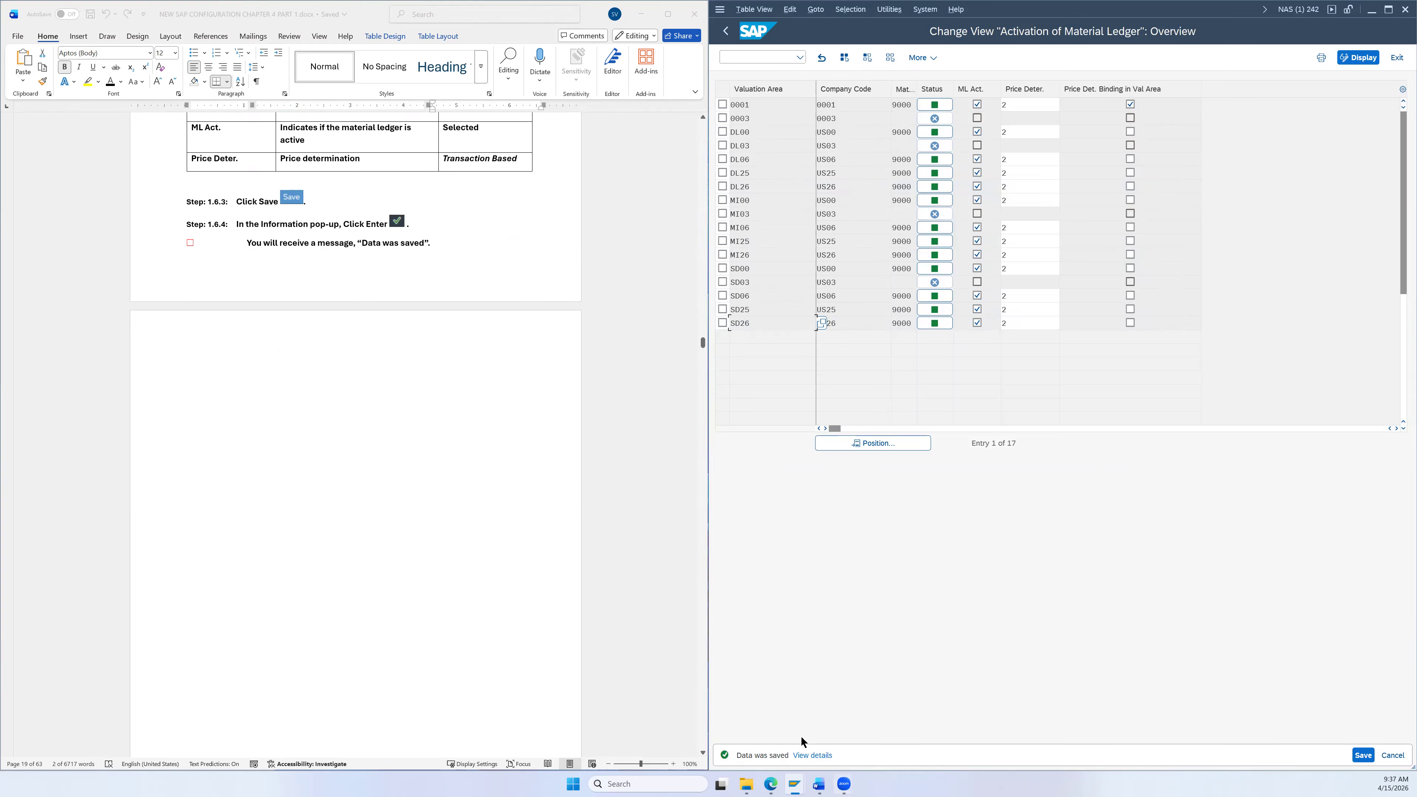
{"action": "scroll", "coordinate": [565, 543], "scroll_direction": "down", "scroll_amount": 10}
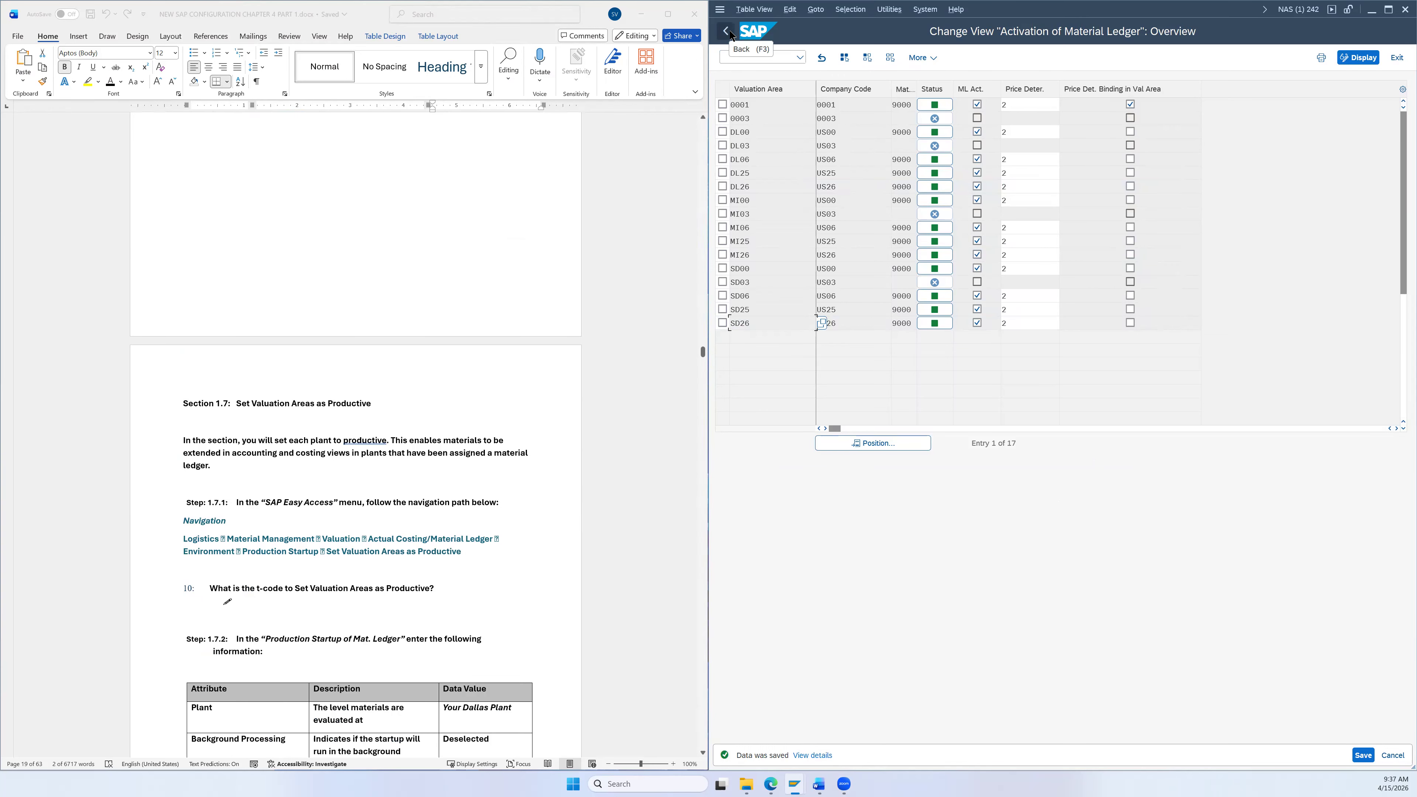
{"action": "scroll", "coordinate": [232, 409], "scroll_direction": "down", "scroll_amount": 5}
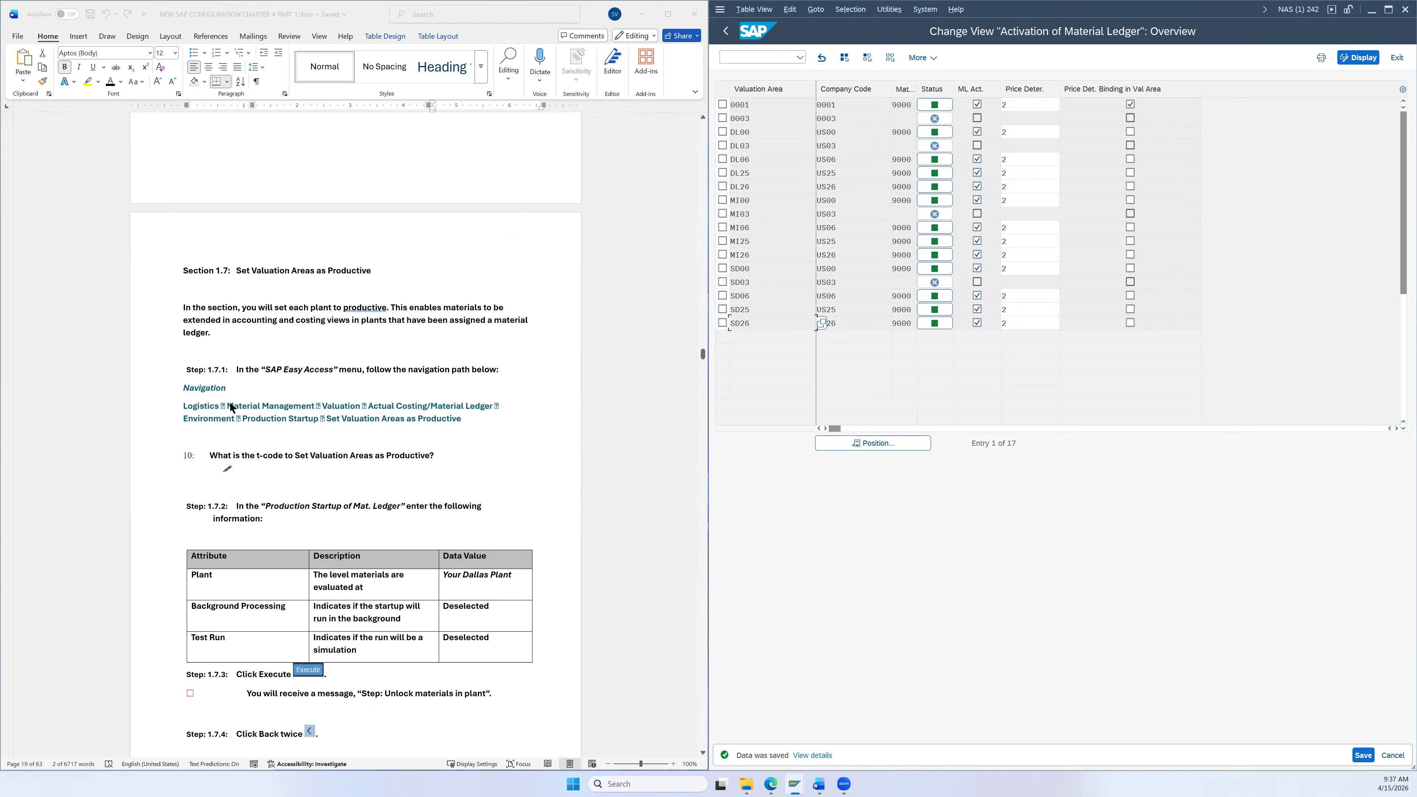
Step: Back out of the activation table and IMG to the SAP Easy Access menu
{"action": "left_click", "coordinate": [727, 31]}
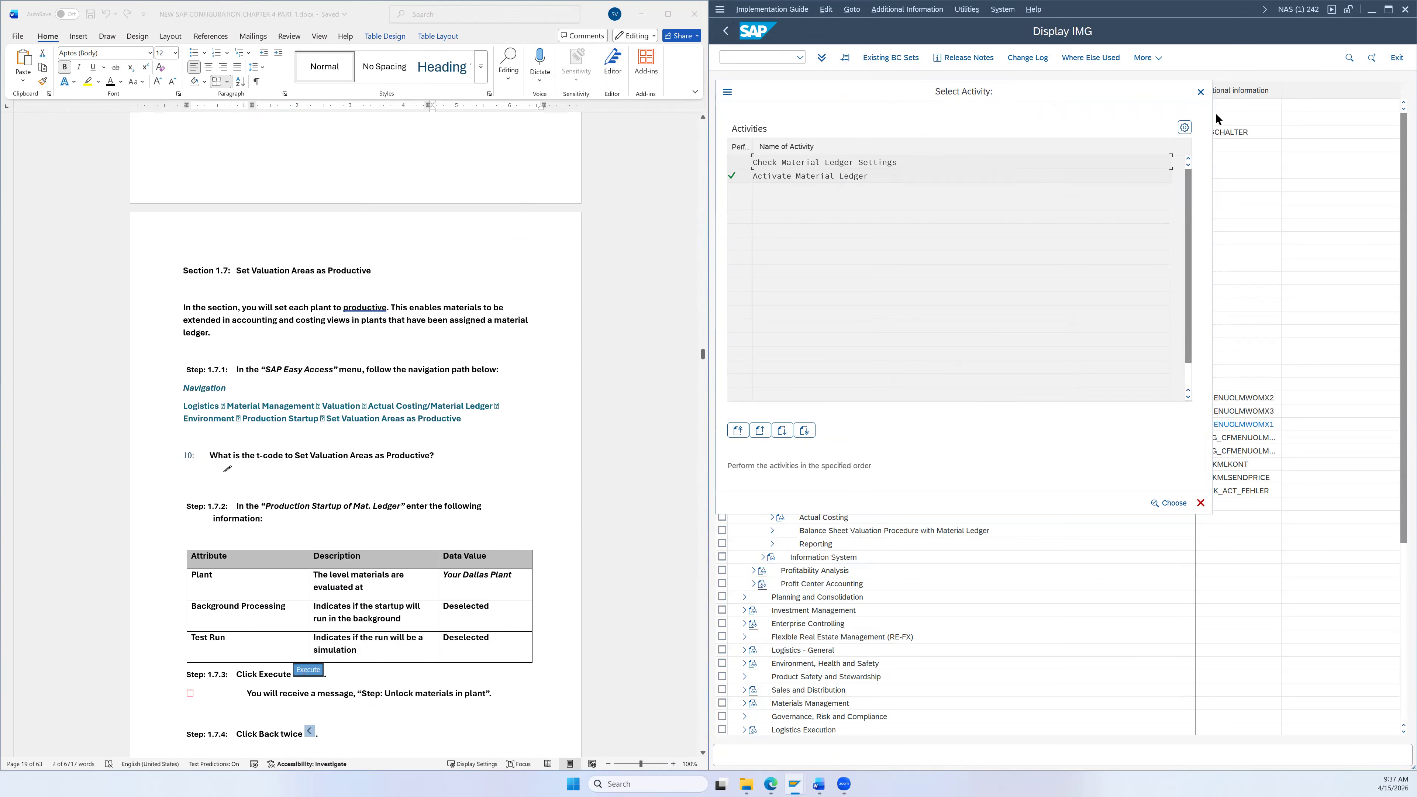
{"action": "left_click", "coordinate": [1201, 93]}
{"action": "left_click", "coordinate": [726, 31]}
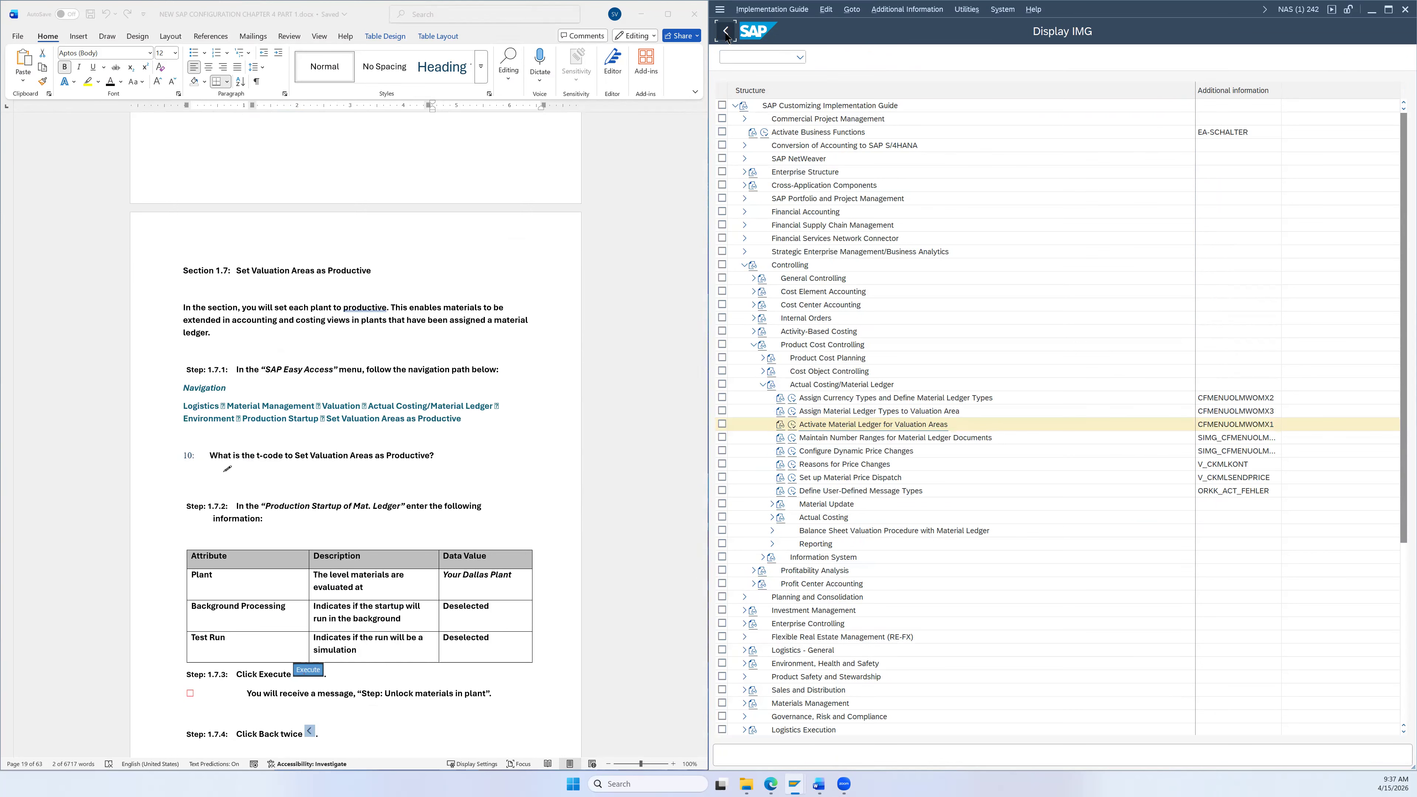
{"action": "left_click", "coordinate": [727, 32]}
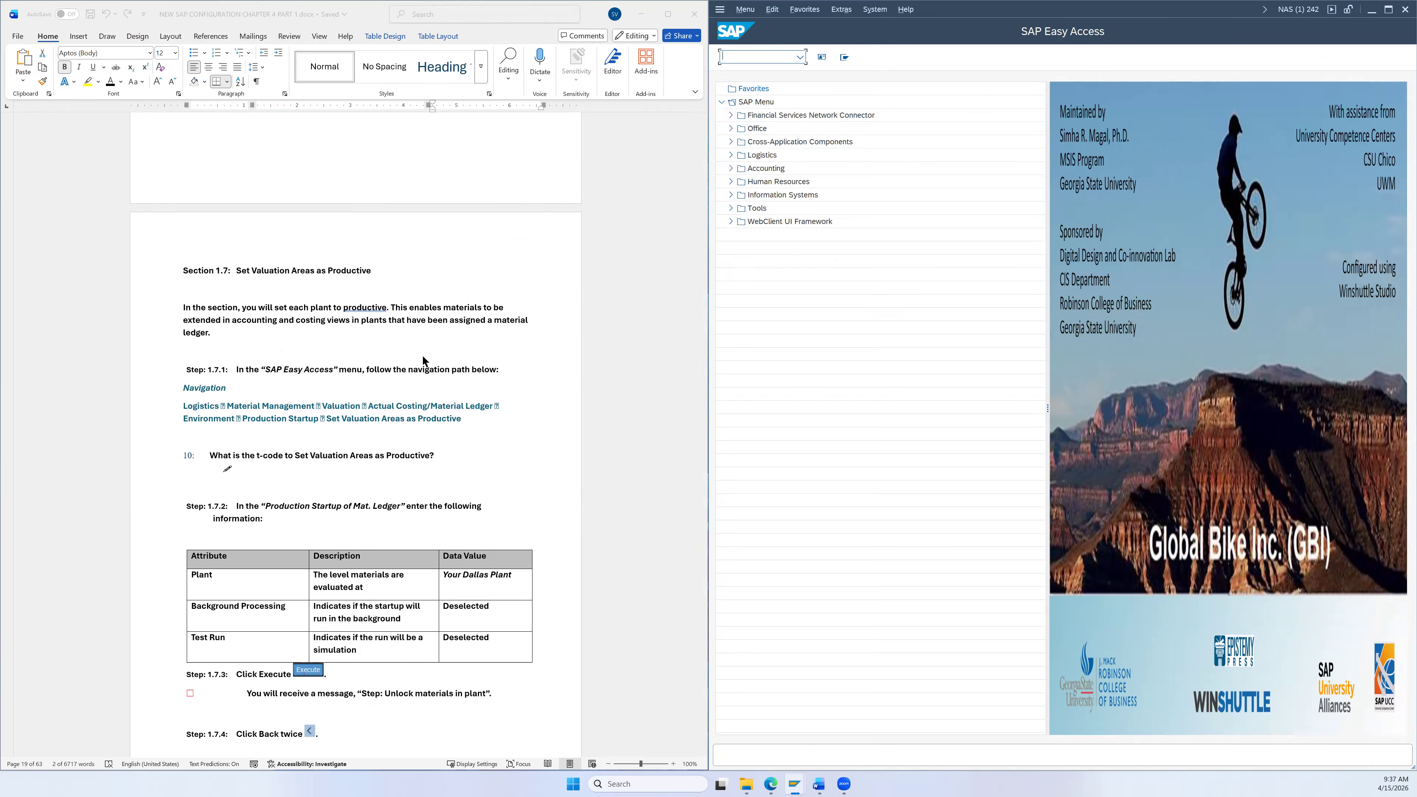
{"action": "scroll", "coordinate": [425, 367], "scroll_direction": "down", "scroll_amount": 2}
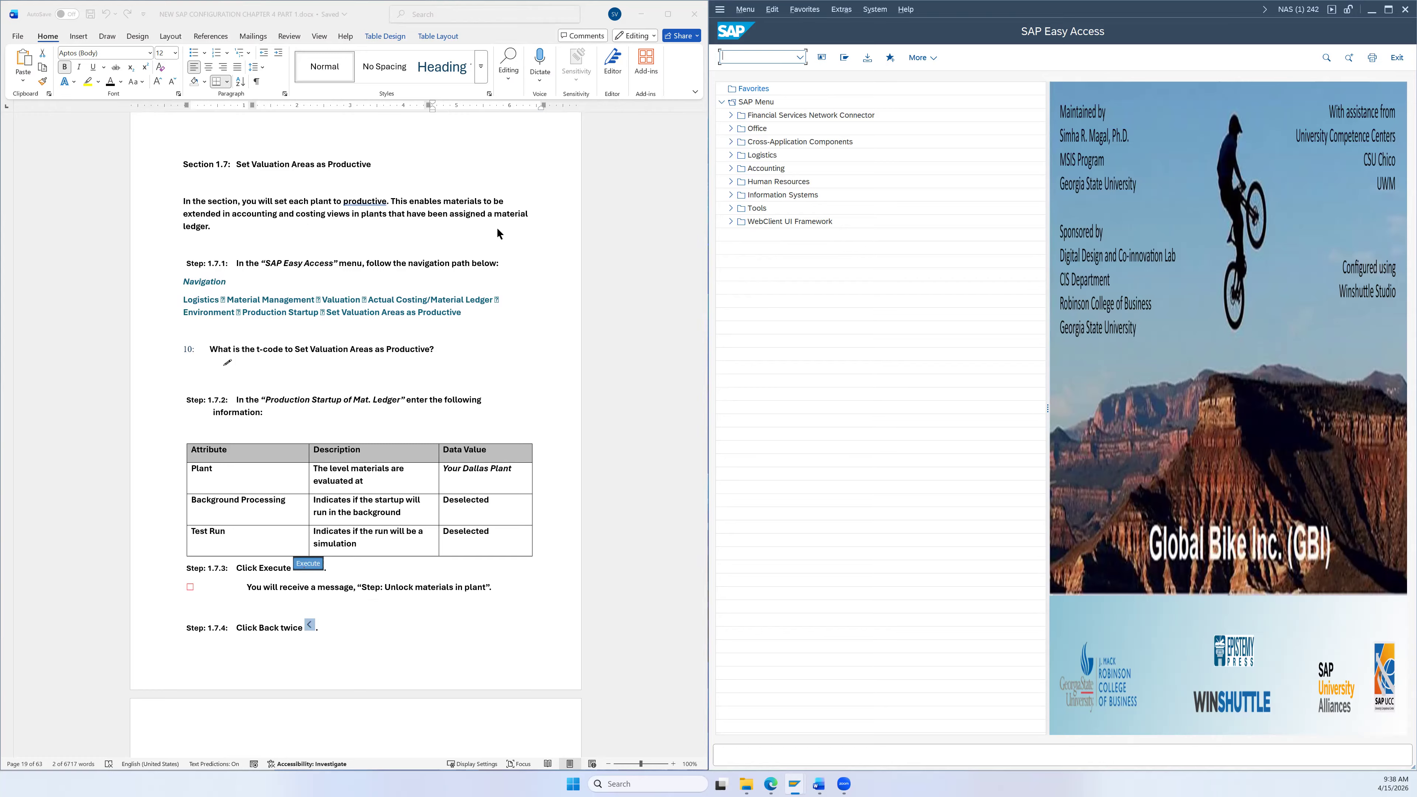
{"action": "scroll", "coordinate": [420, 257], "scroll_direction": "down", "scroll_amount": 2}
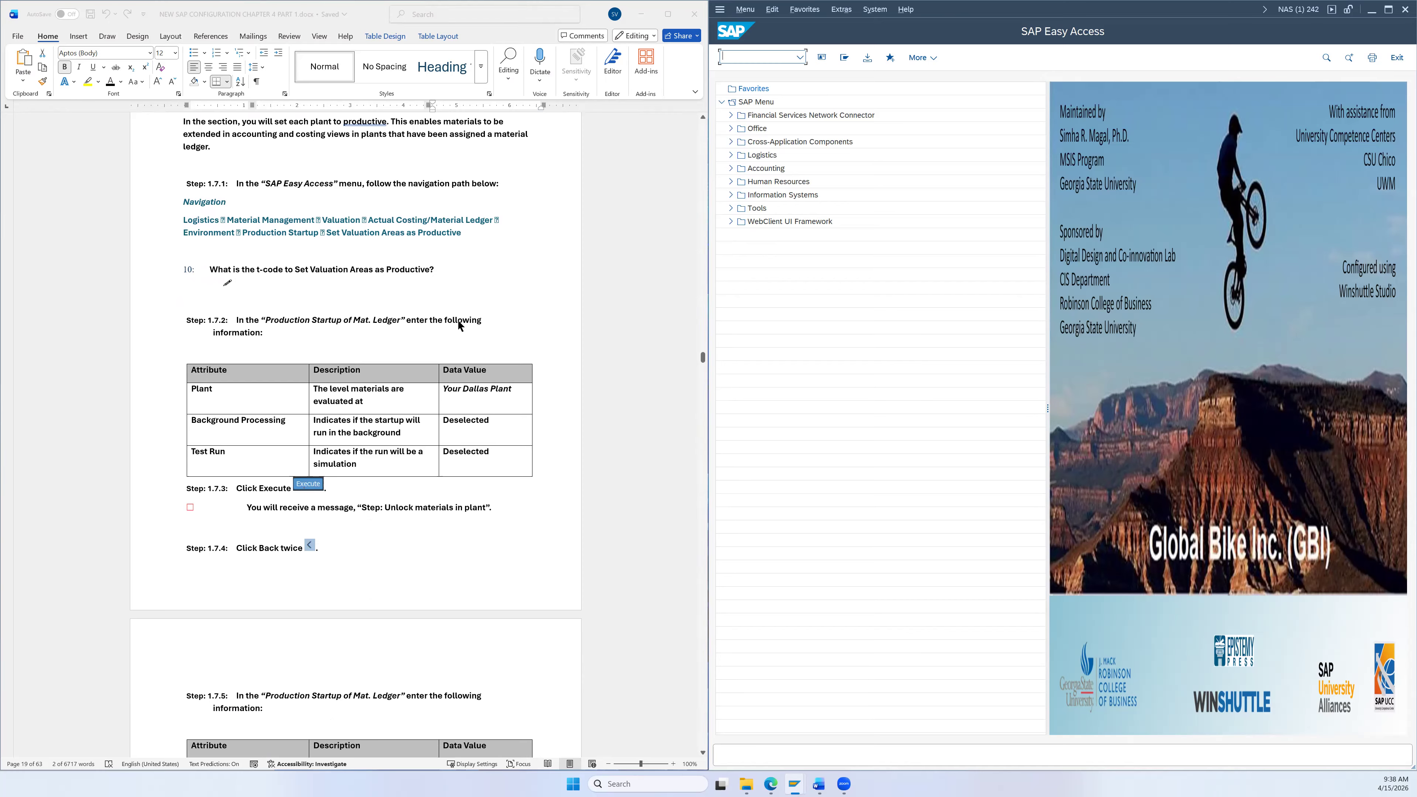
Step: Expand Logistics > Materials Management > Valuation > Actual Costing/Material Ledger > Environment > Production Startup and select CKMSTART
{"action": "left_click", "coordinate": [731, 155]}
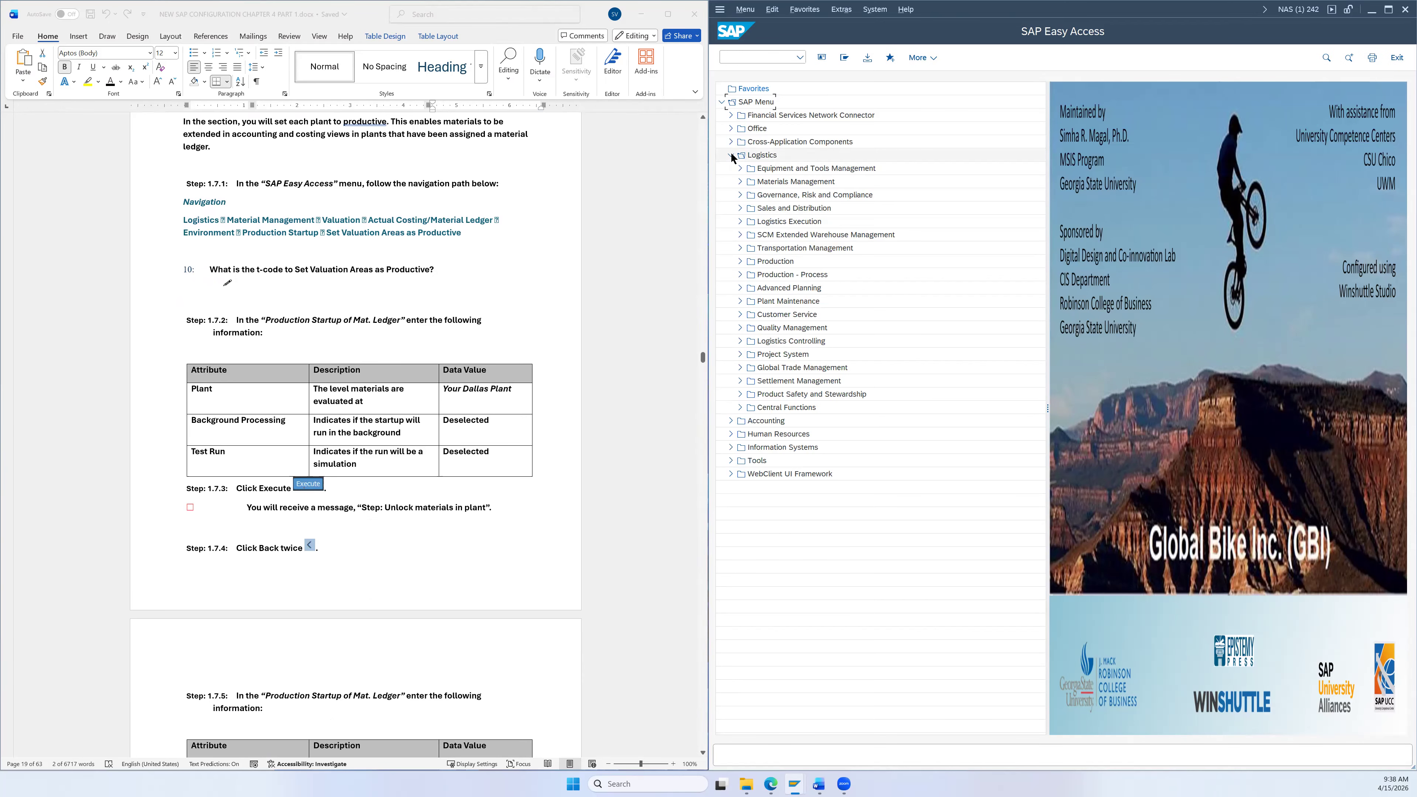
{"action": "left_click", "coordinate": [739, 182]}
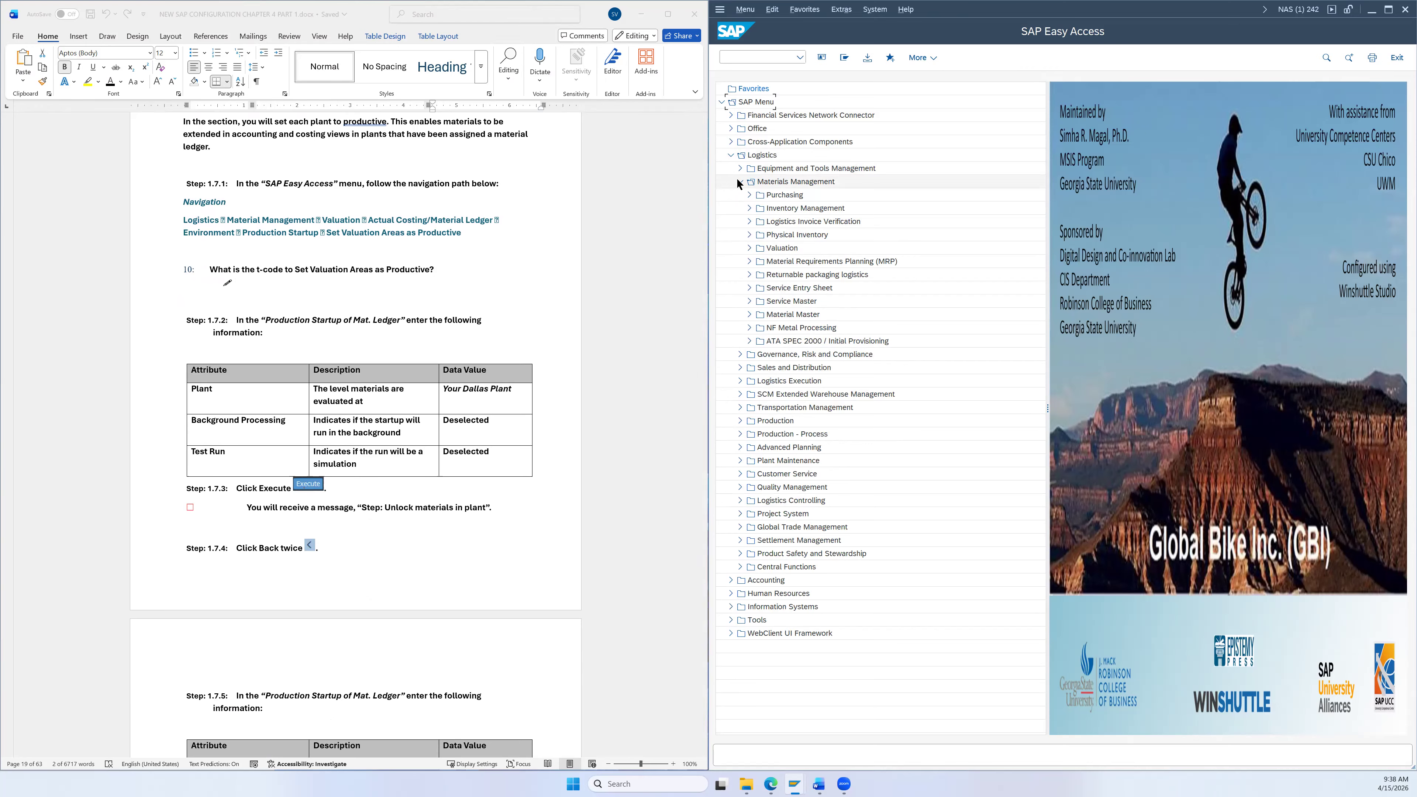
{"action": "left_click", "coordinate": [749, 248]}
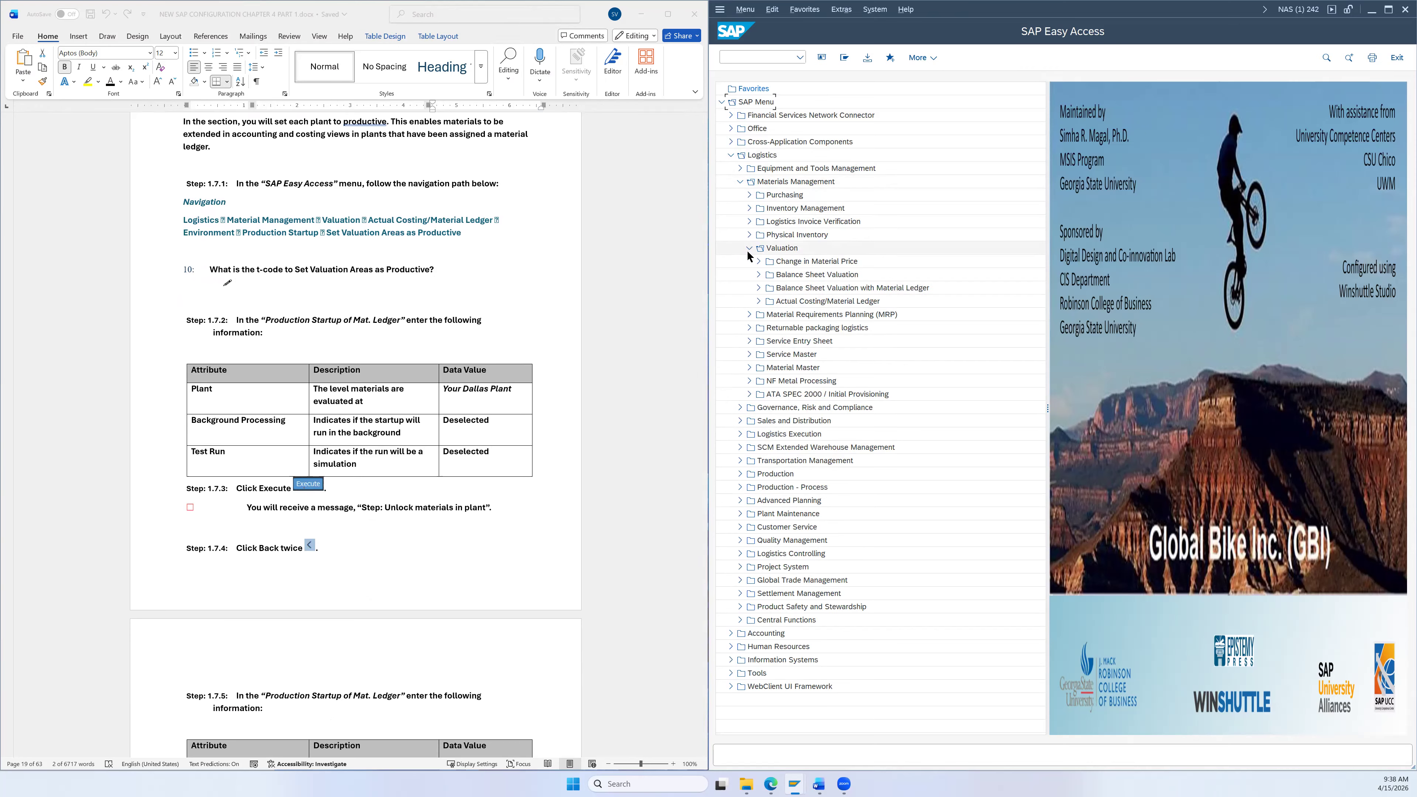
{"action": "left_click", "coordinate": [758, 301]}
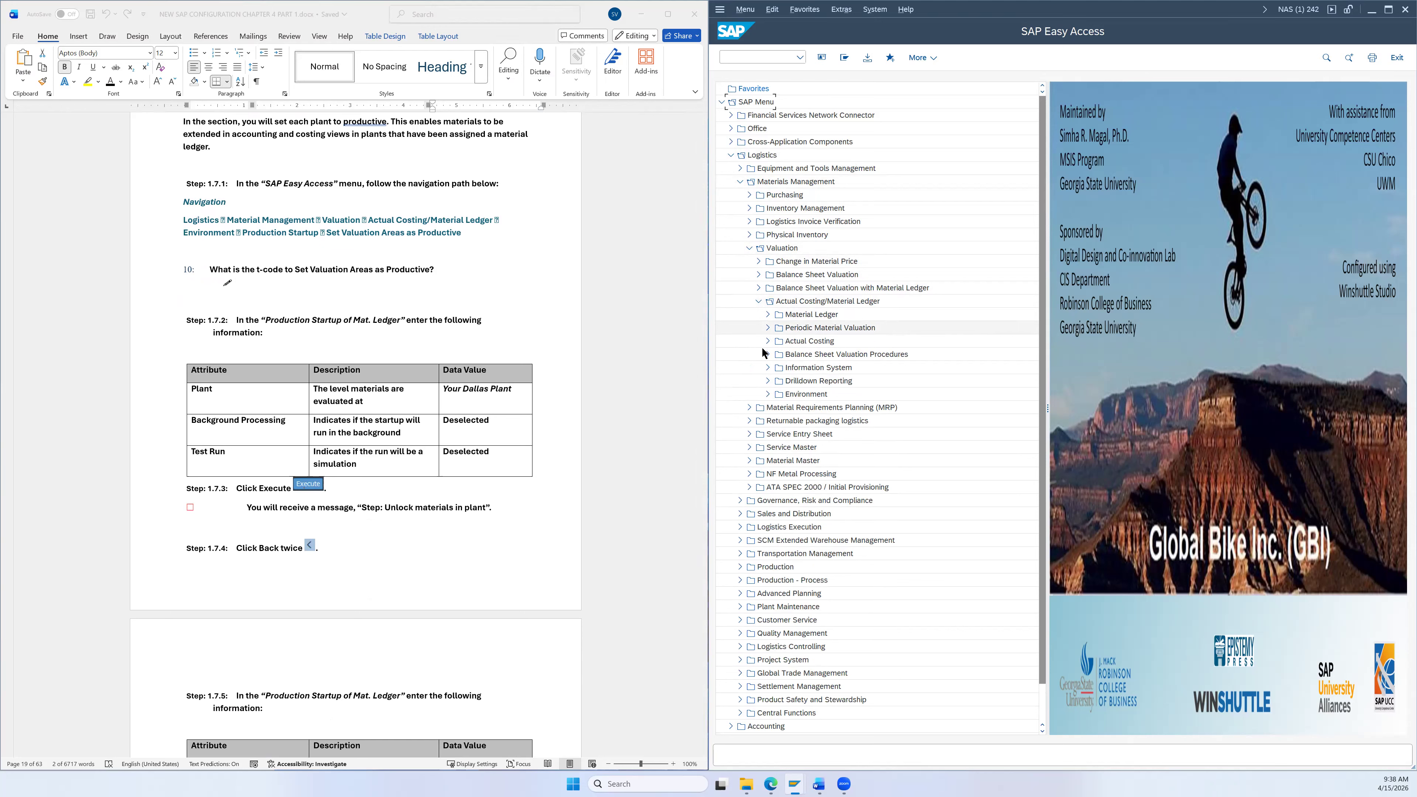
{"action": "left_click", "coordinate": [767, 393]}
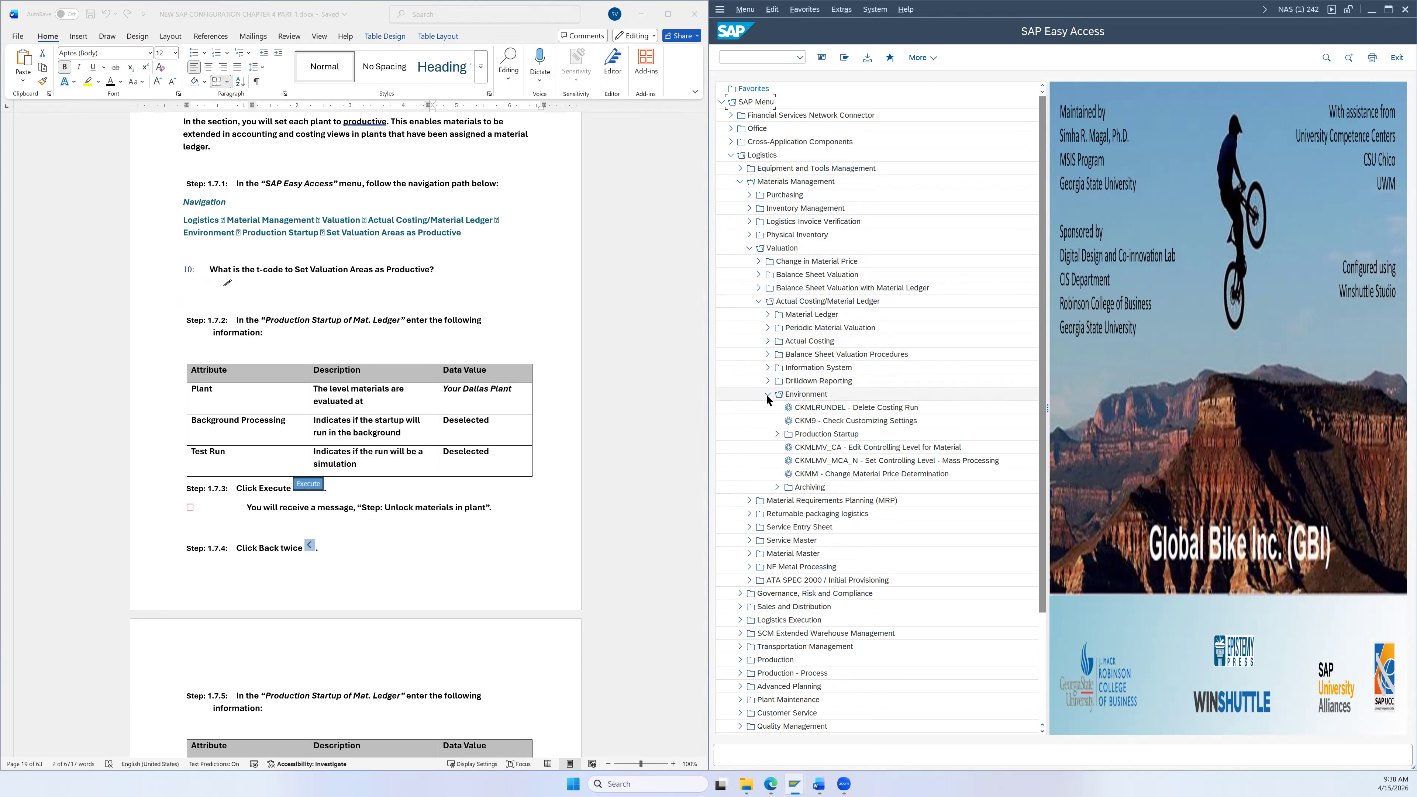
{"action": "left_click", "coordinate": [776, 434]}
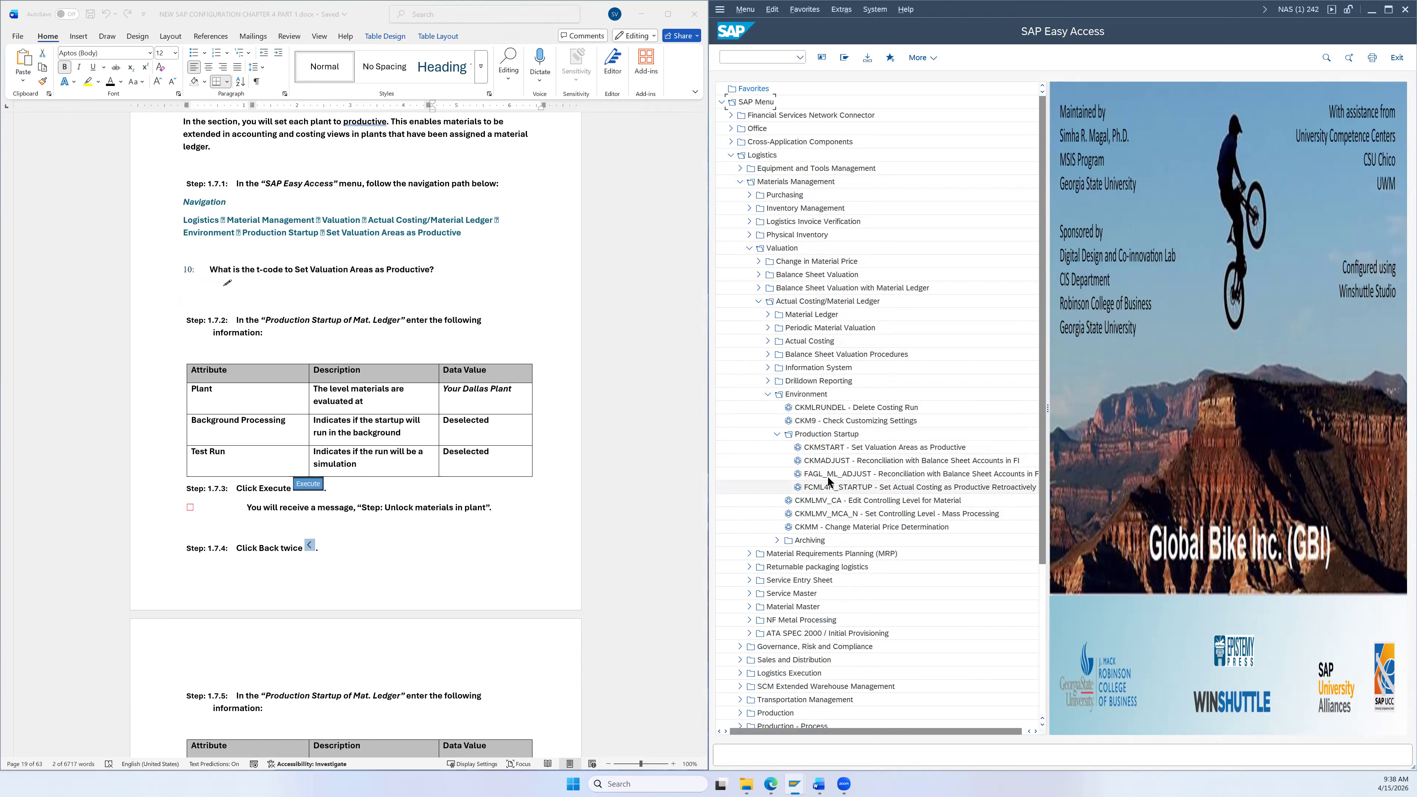
{"action": "left_click", "coordinate": [876, 452]}
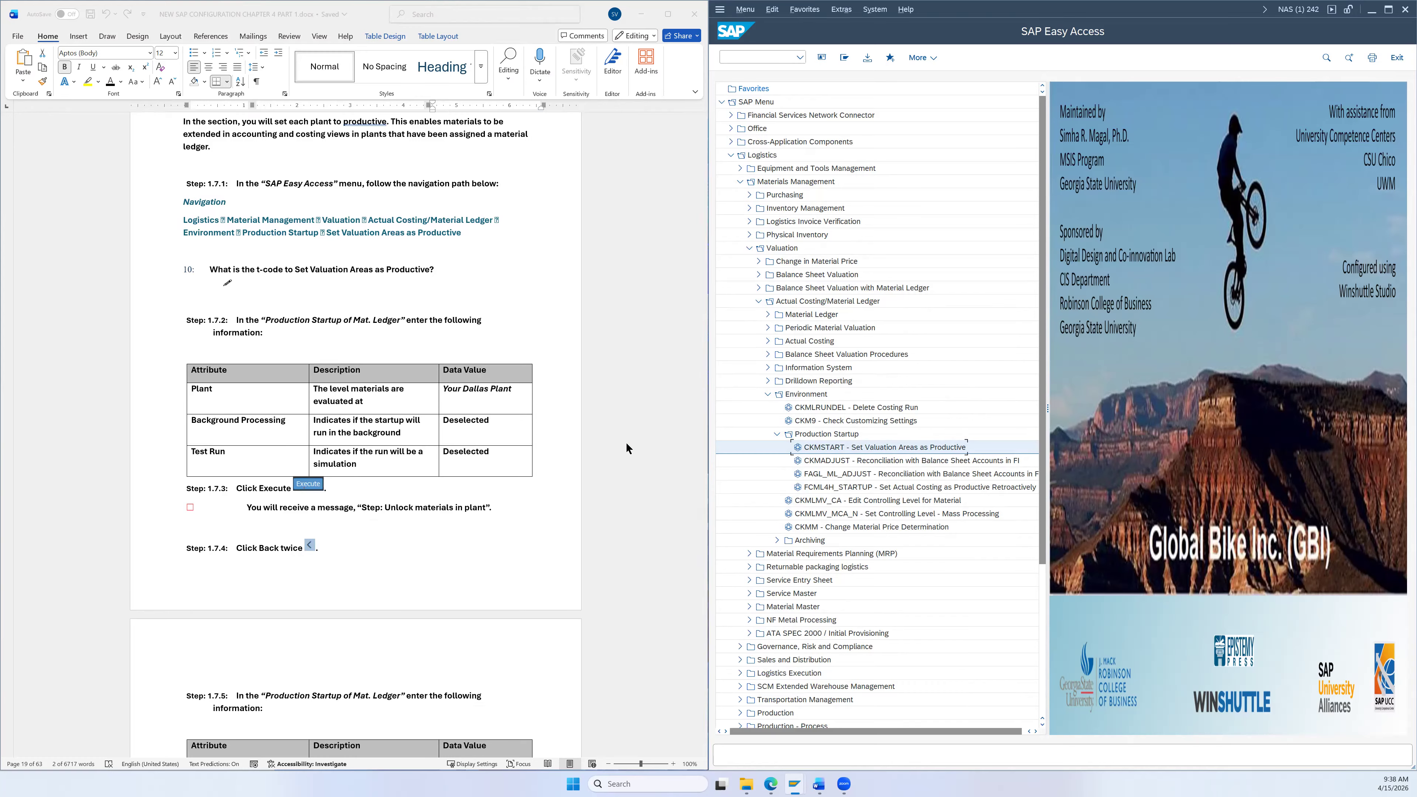
Step: Run CKMSTART production startup for plant DL26 without background processing, then return to the selection screen
{"action": "double_click", "coordinate": [864, 451]}
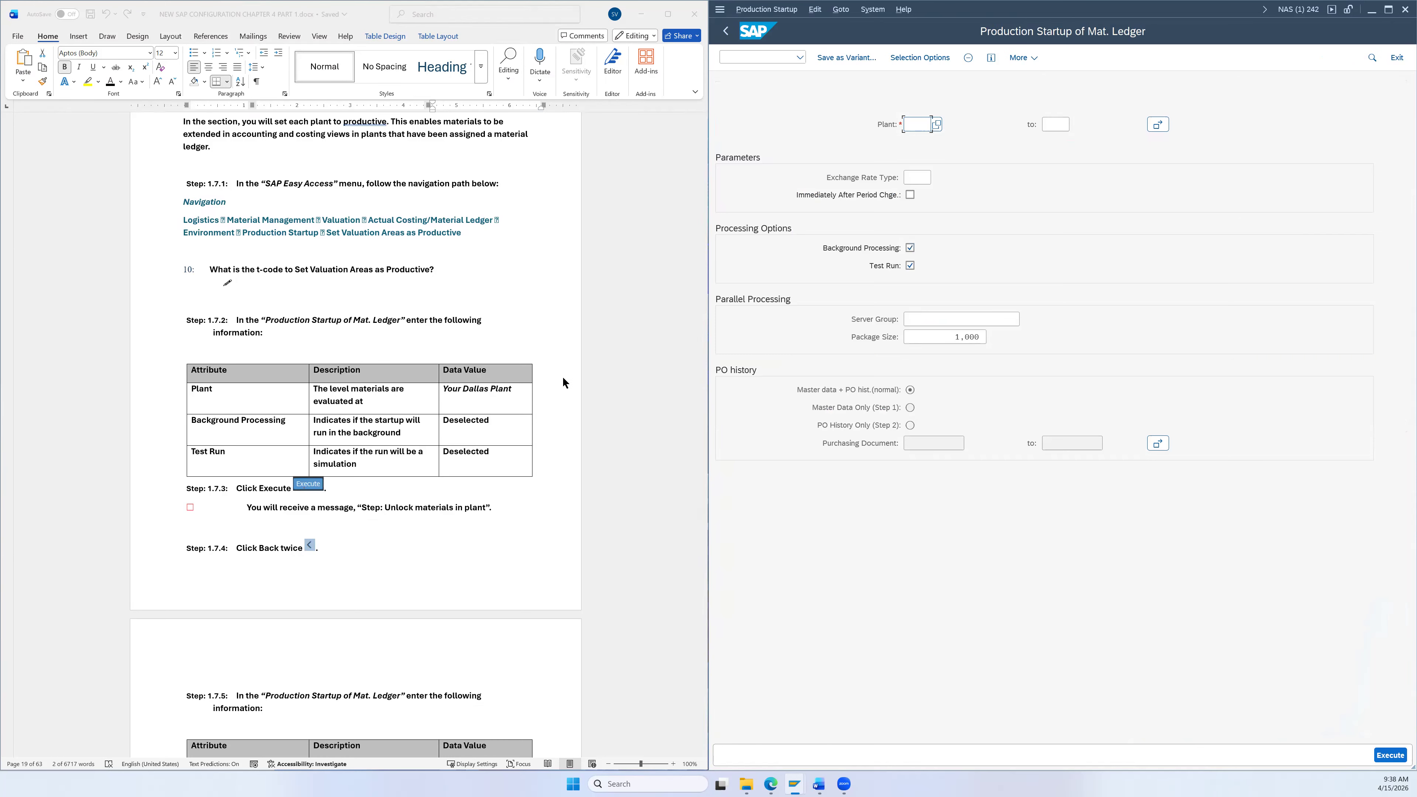
{"action": "scroll", "coordinate": [553, 351], "scroll_direction": "down", "scroll_amount": 3}
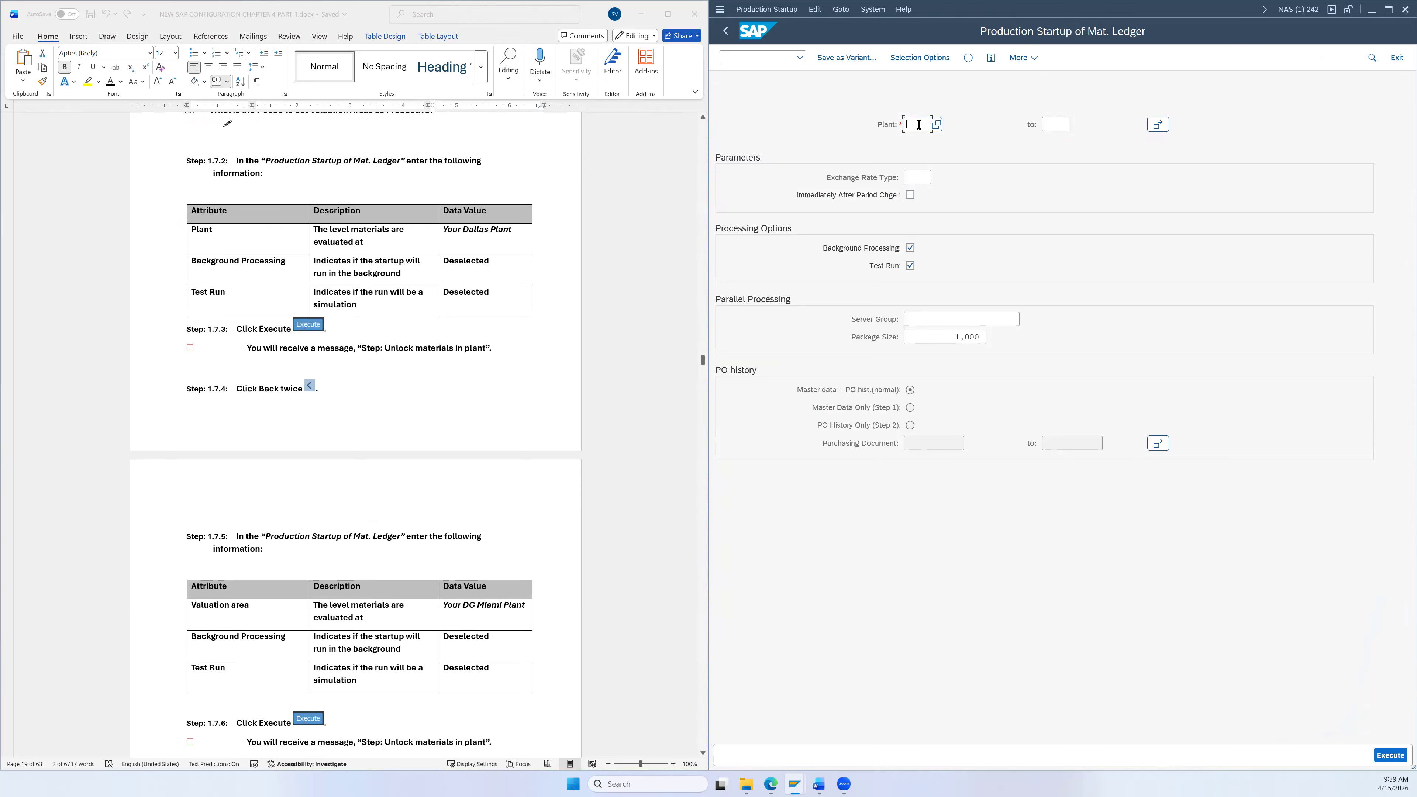
{"action": "type", "text": "DL26"}
{"action": "left_click", "coordinate": [910, 247]}
{"action": "left_click", "coordinate": [1399, 760]}
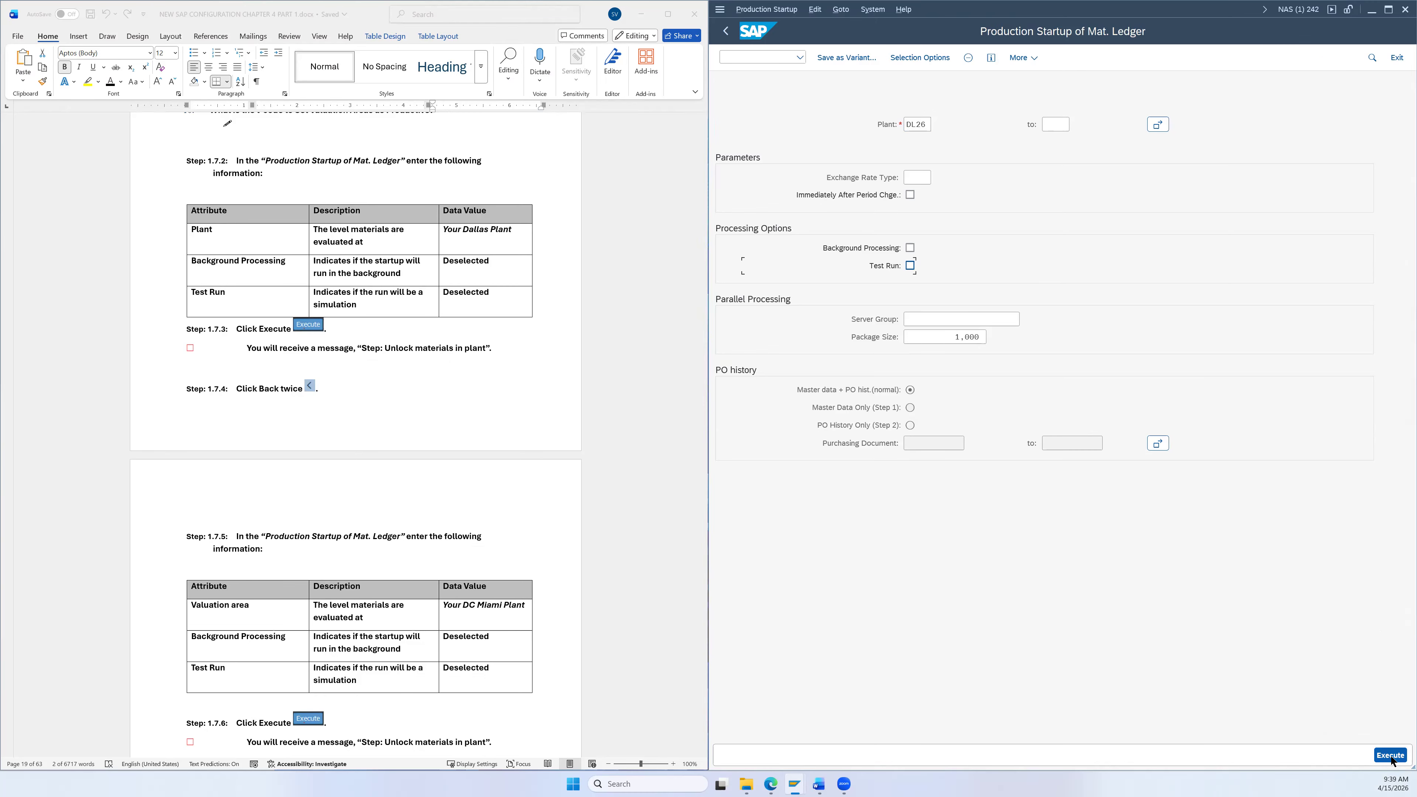
{"action": "left_click", "coordinate": [1391, 757]}
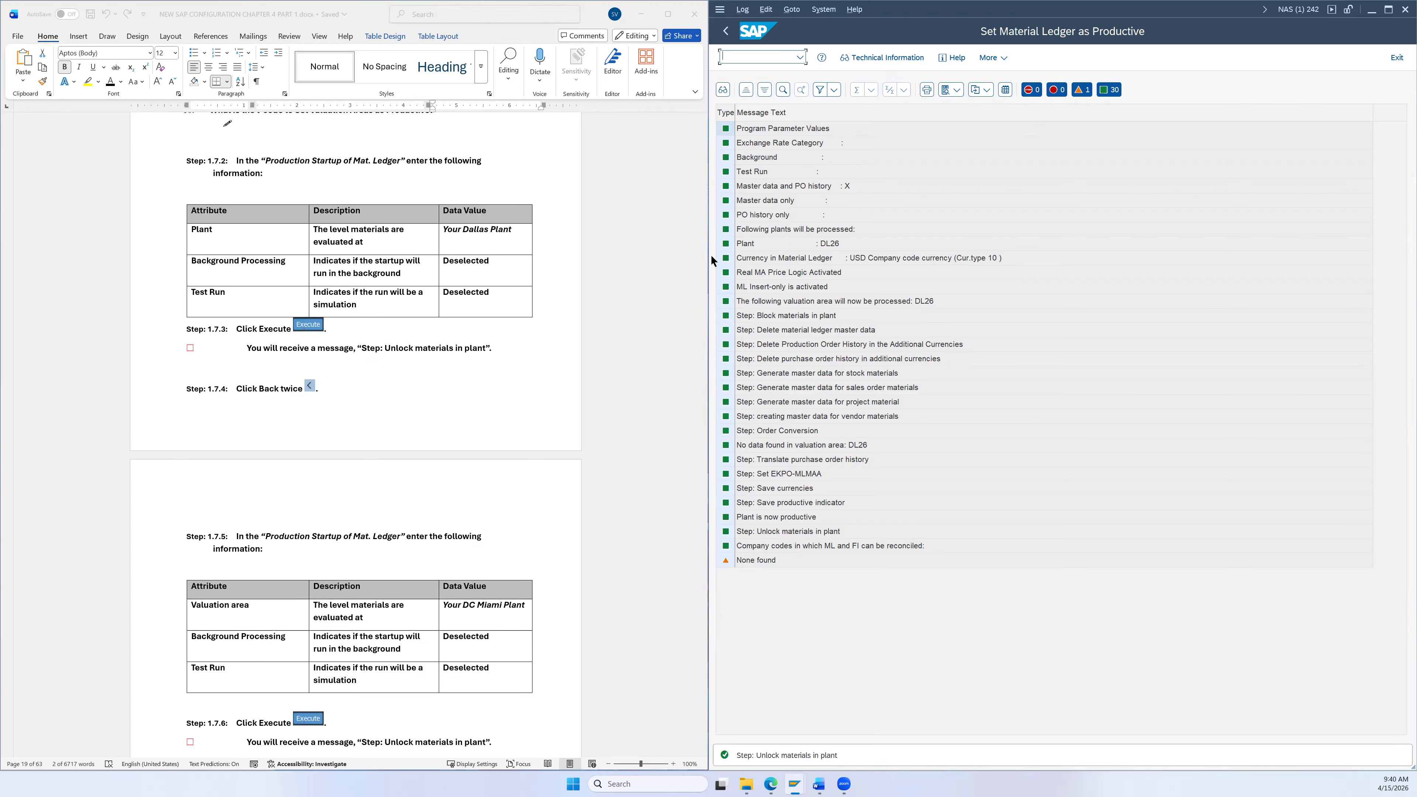
{"action": "left_click", "coordinate": [725, 31]}
{"action": "left_click", "coordinate": [725, 32]}
{"action": "scroll", "coordinate": [580, 321], "scroll_direction": "down", "scroll_amount": 4}
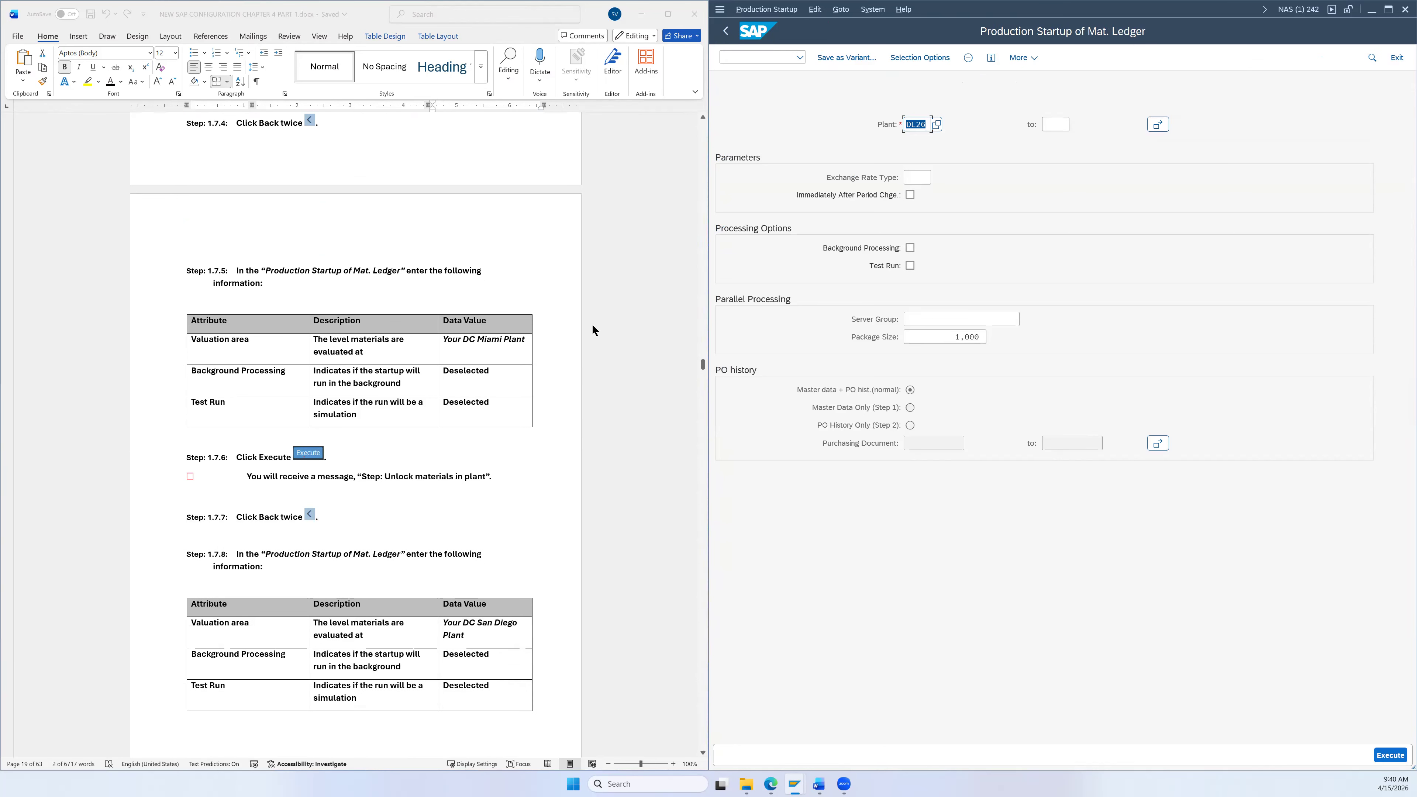
Step: Run the production startup for plant MI26 and return to the selection screen
{"action": "scroll", "coordinate": [593, 323], "scroll_direction": "down", "scroll_amount": 1}
{"action": "left_click", "coordinate": [915, 126]}
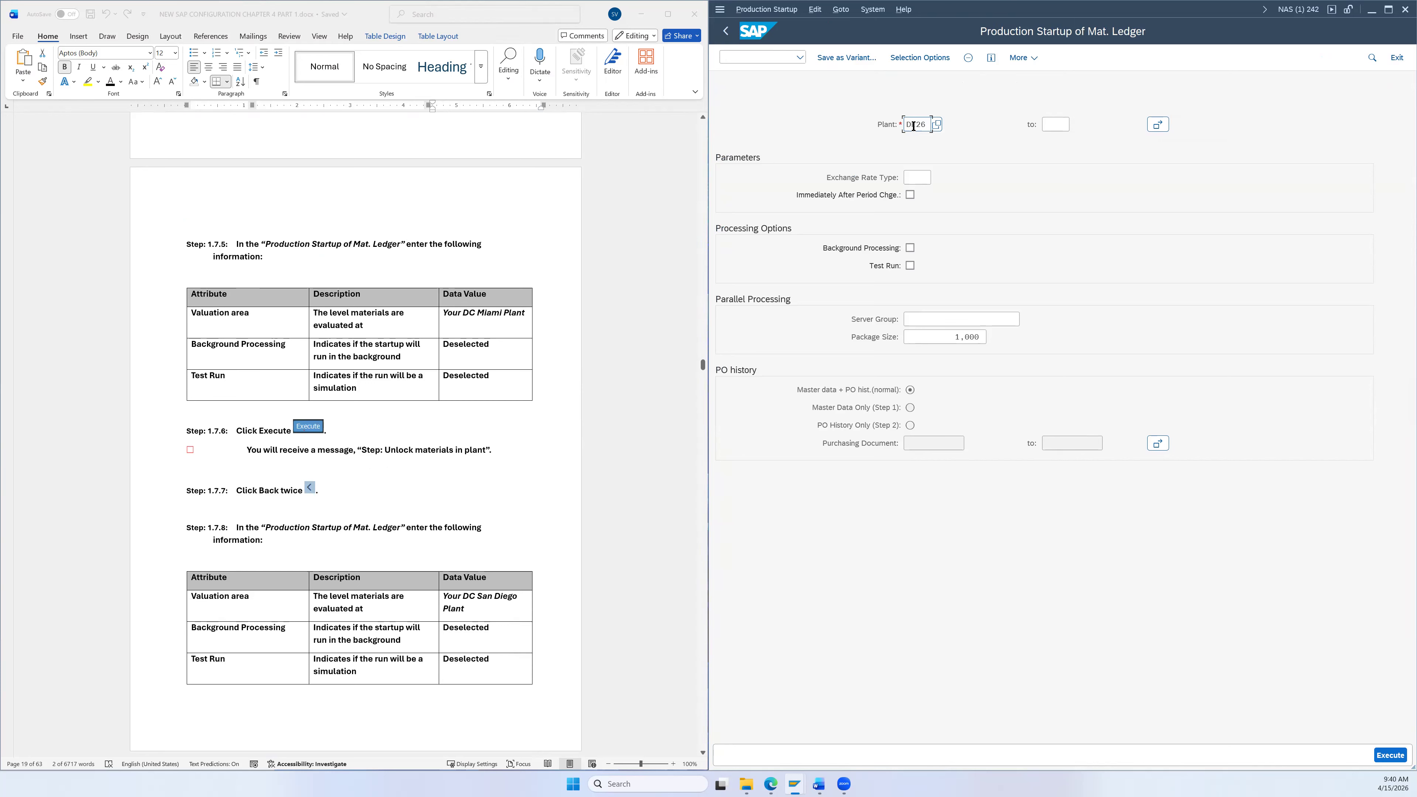
{"action": "left_click_drag", "start_coordinate": [917, 125], "coordinate": [889, 124]}
{"action": "type", "text": "MI"}
{"action": "left_click", "coordinate": [1386, 756]}
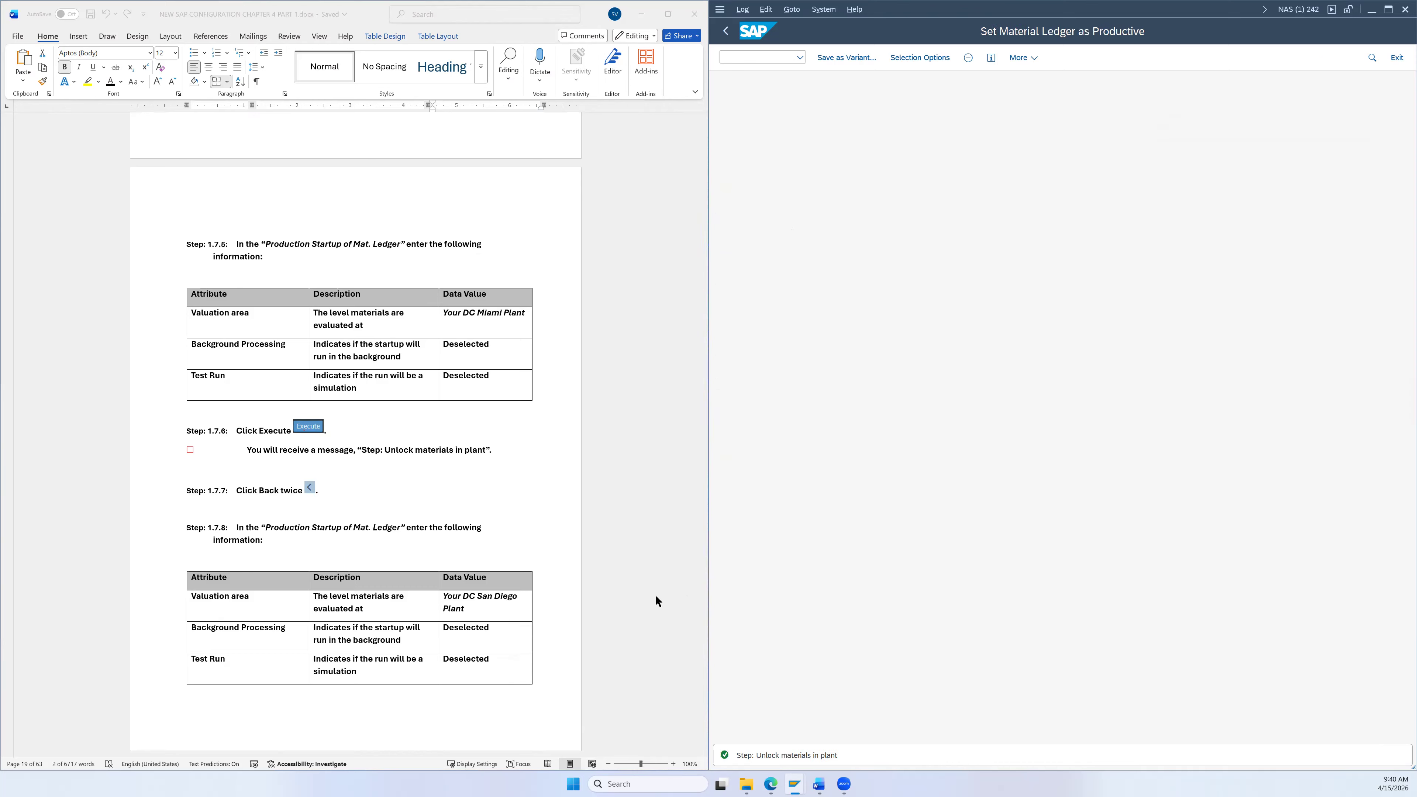
{"action": "scroll", "coordinate": [533, 491], "scroll_direction": "down", "scroll_amount": 2}
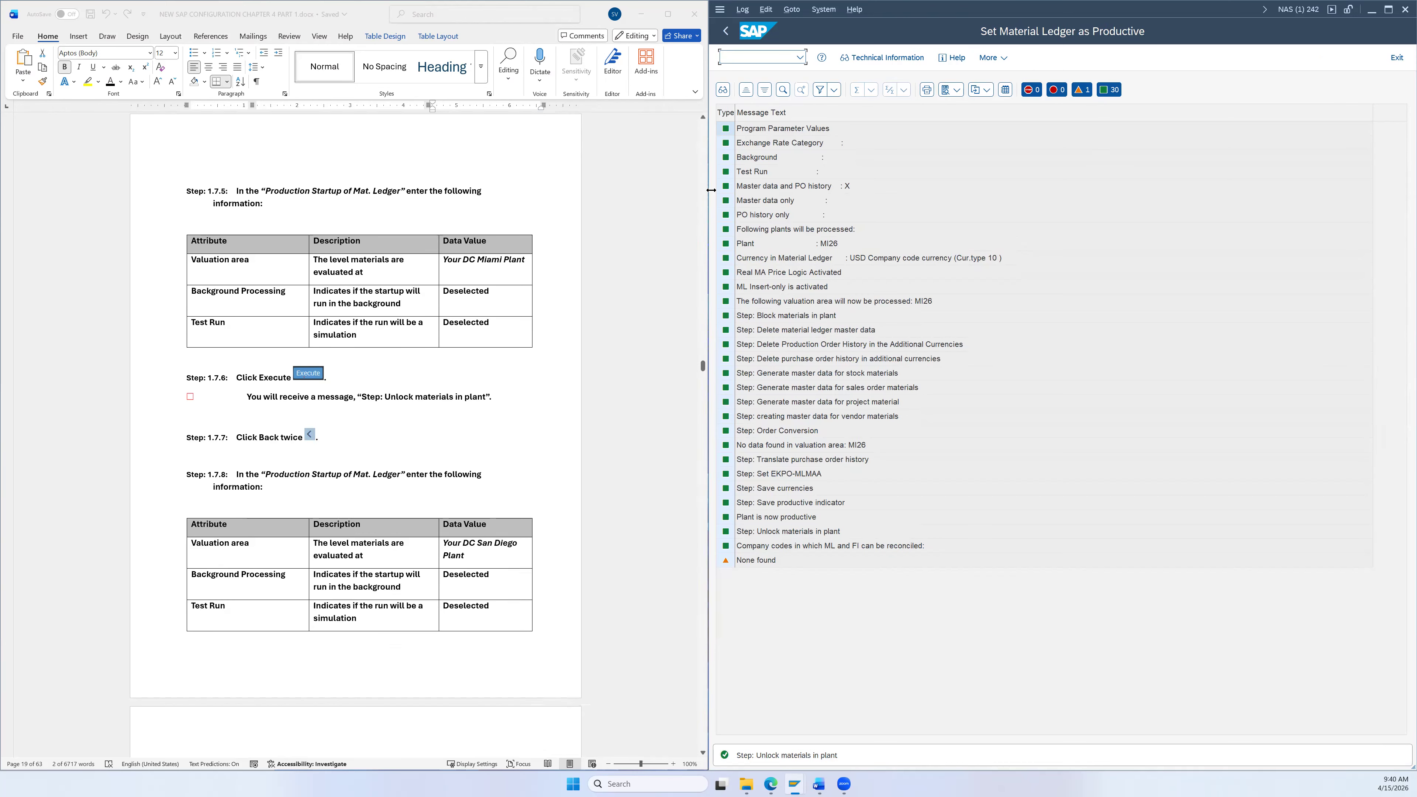
{"action": "left_click", "coordinate": [726, 31]}
{"action": "left_click", "coordinate": [726, 32]}
Step: Run the production startup for plant SD26 and review the US26 reconciliation log
{"action": "left_click", "coordinate": [917, 127]}
{"action": "key", "text": "BackSpace"}
{"action": "key", "text": "BackSpace"}
{"action": "type", "text": "SD26"}
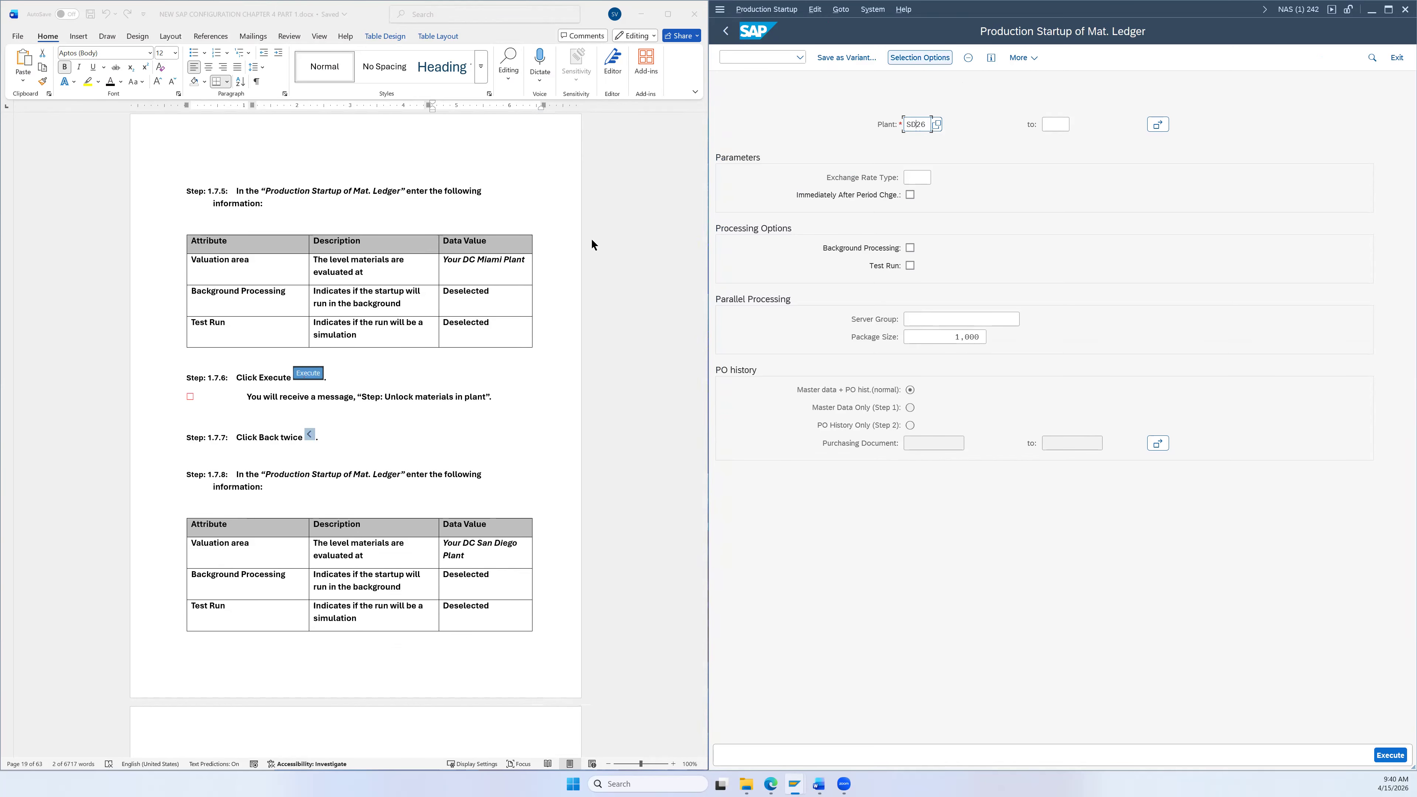
{"action": "scroll", "coordinate": [561, 403], "scroll_direction": "down", "scroll_amount": 1}
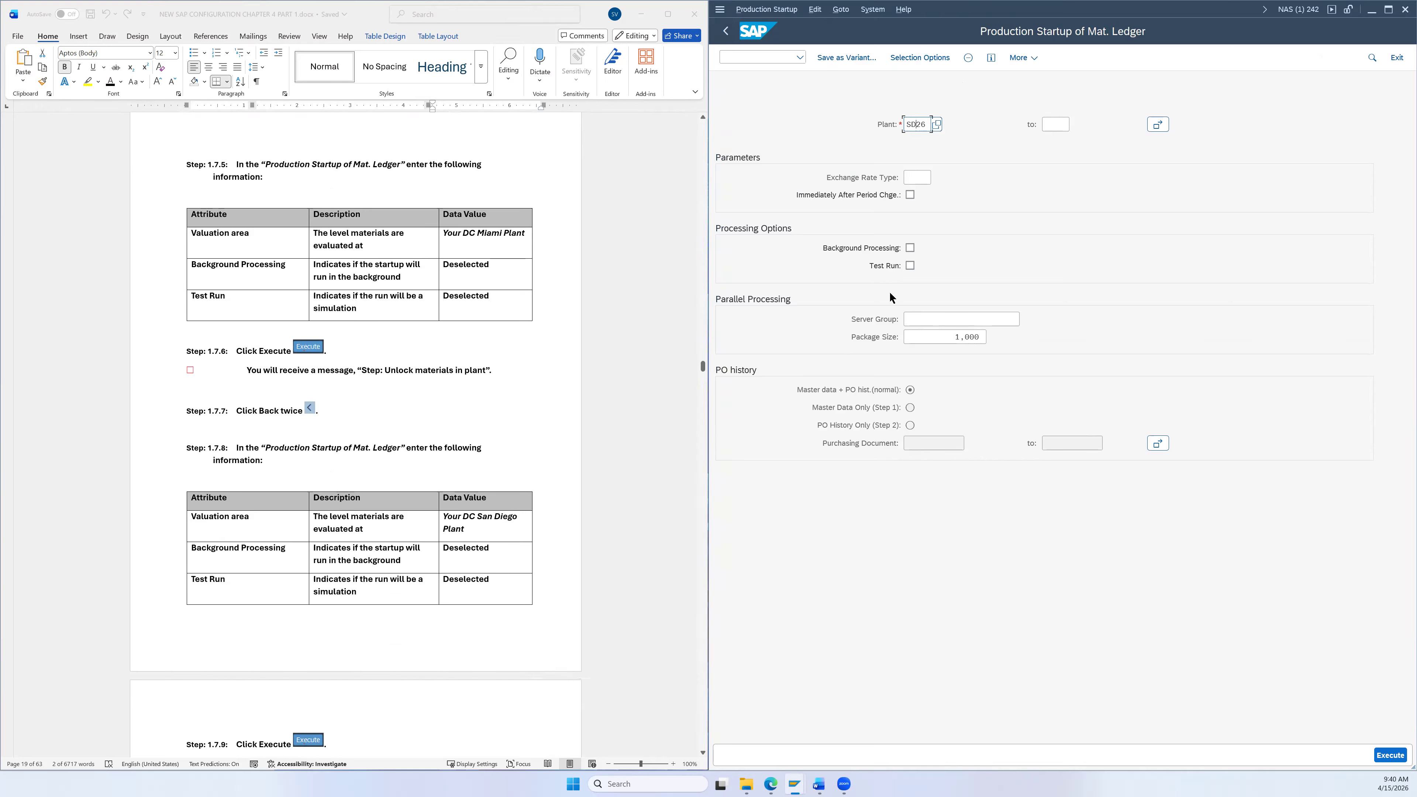
{"action": "scroll", "coordinate": [507, 457], "scroll_direction": "down", "scroll_amount": 4}
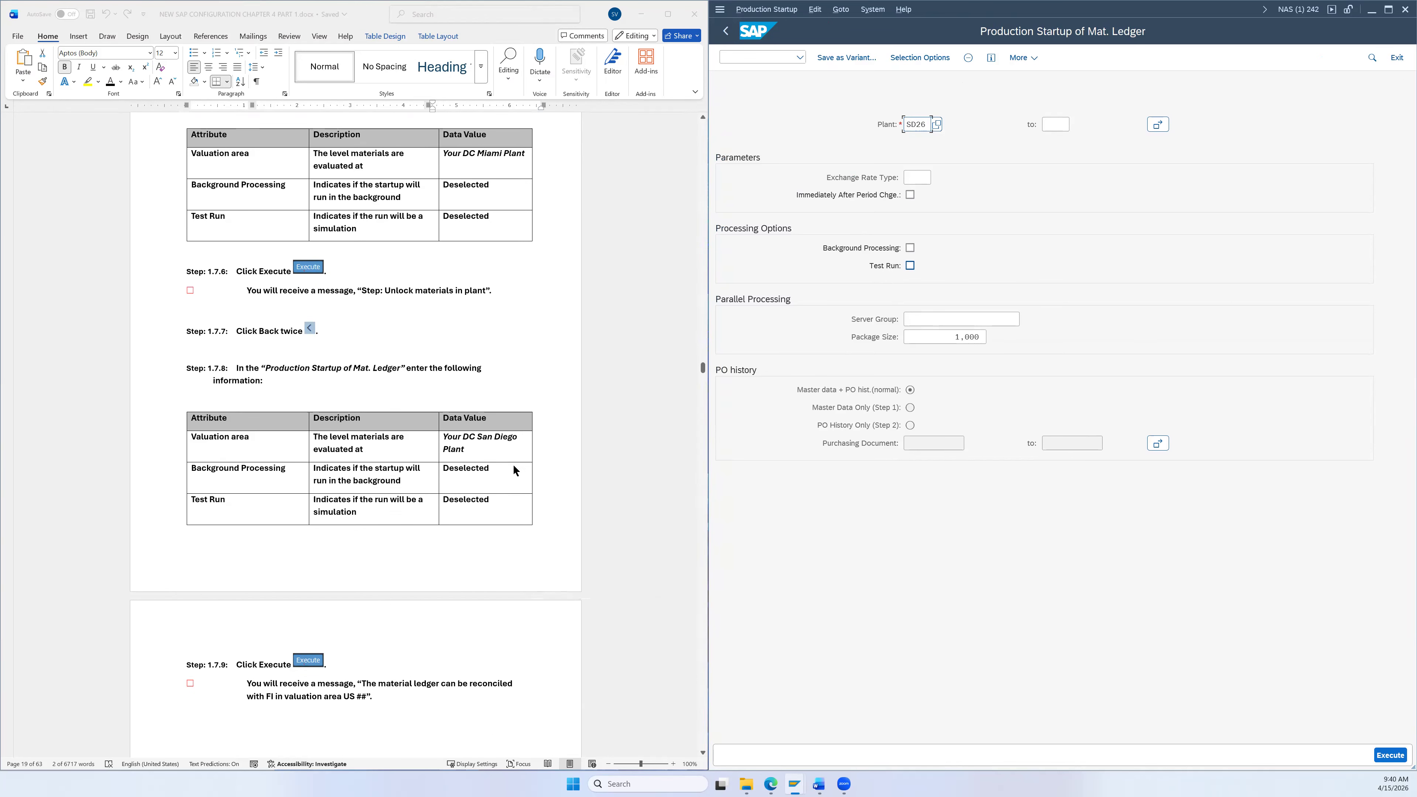
{"action": "left_click", "coordinate": [1393, 756]}
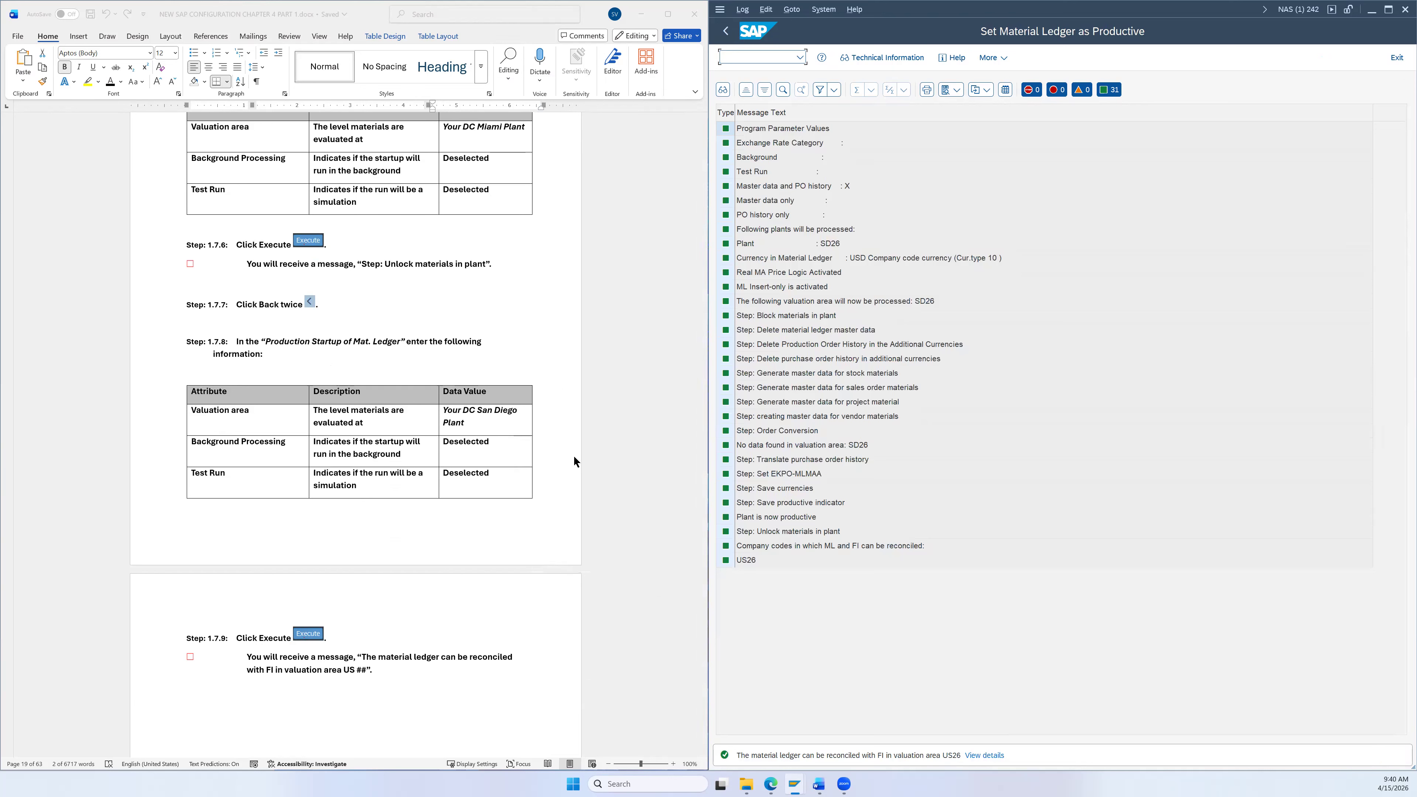
{"action": "scroll", "coordinate": [574, 460], "scroll_direction": "down", "scroll_amount": 1}
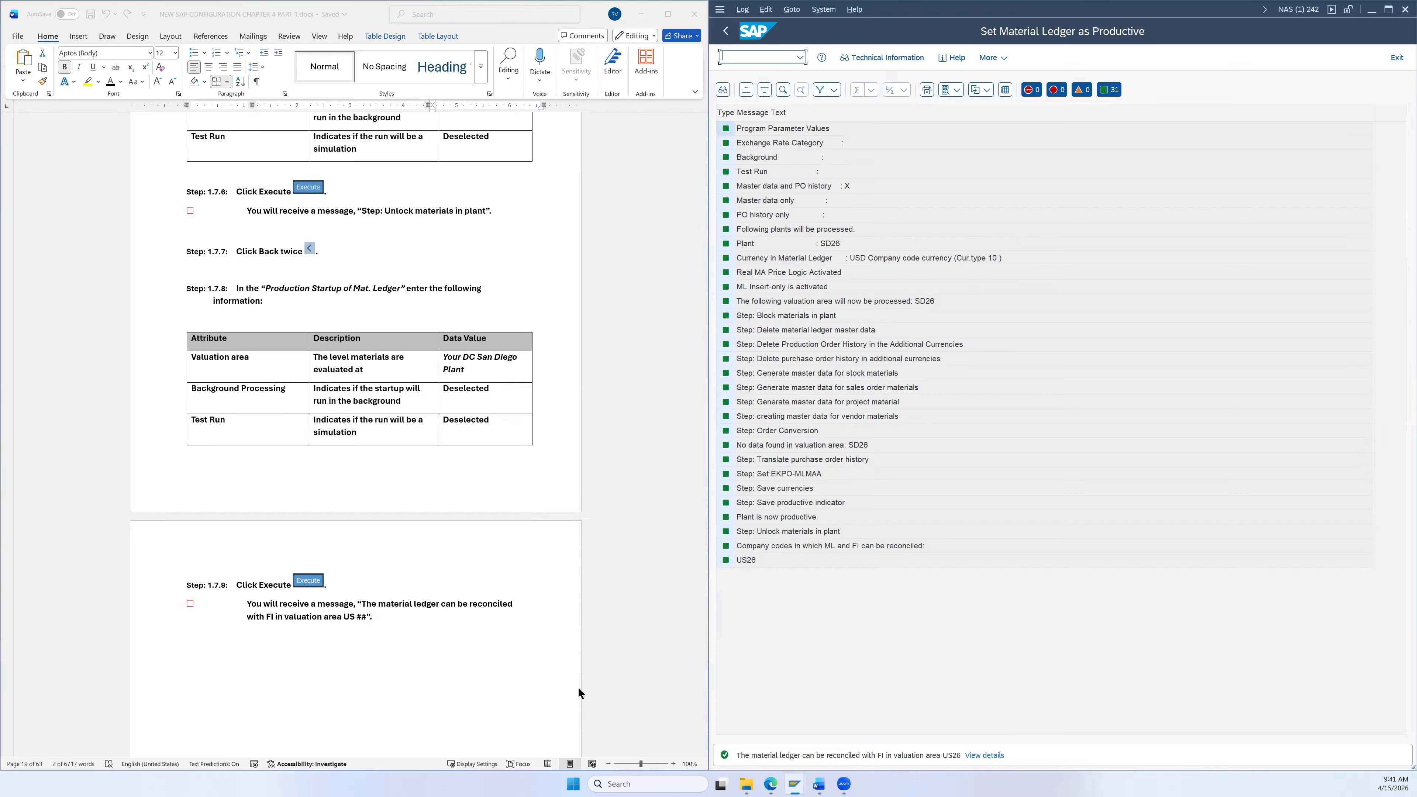
{"action": "scroll", "coordinate": [599, 680], "scroll_direction": "down", "scroll_amount": 1}
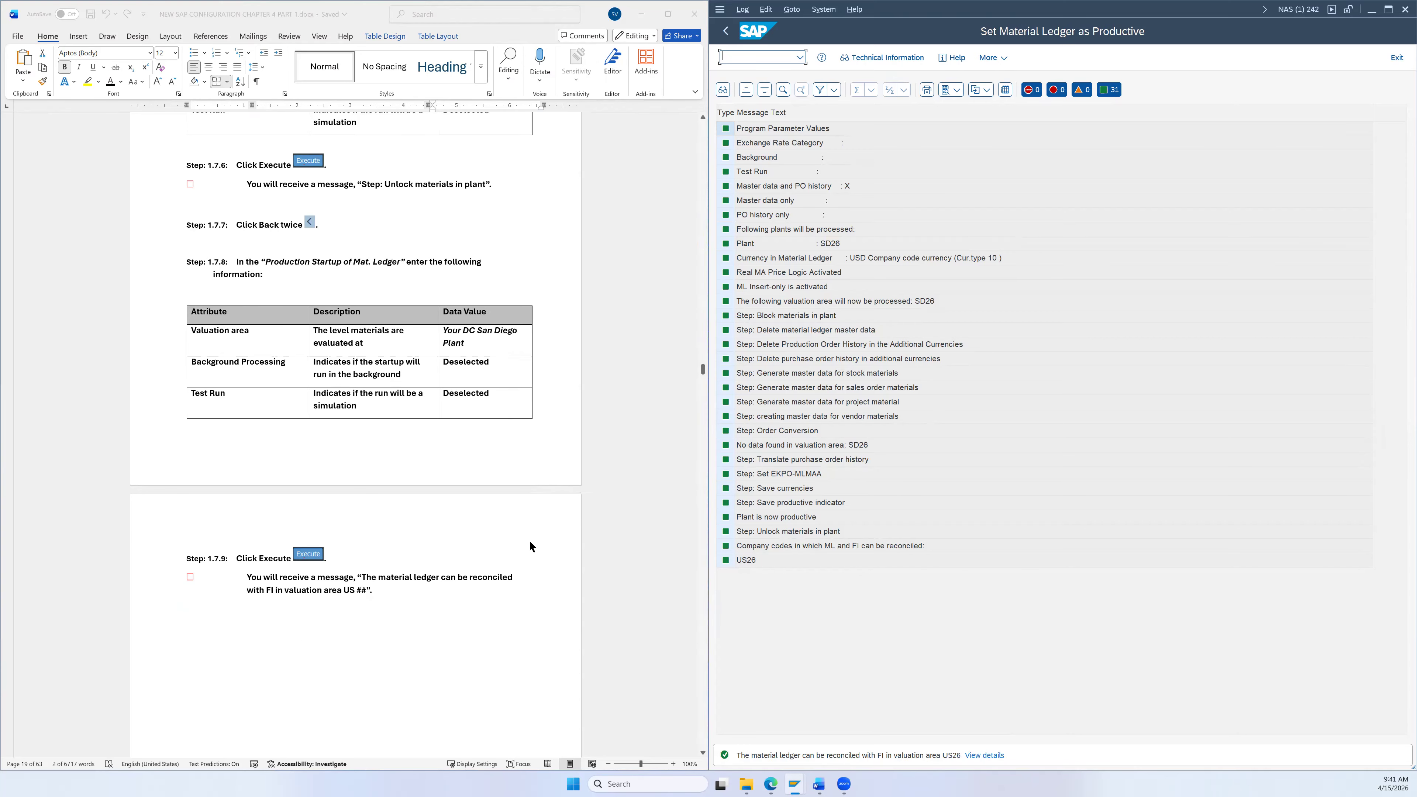
{"action": "scroll", "coordinate": [525, 521], "scroll_direction": "down", "scroll_amount": 6}
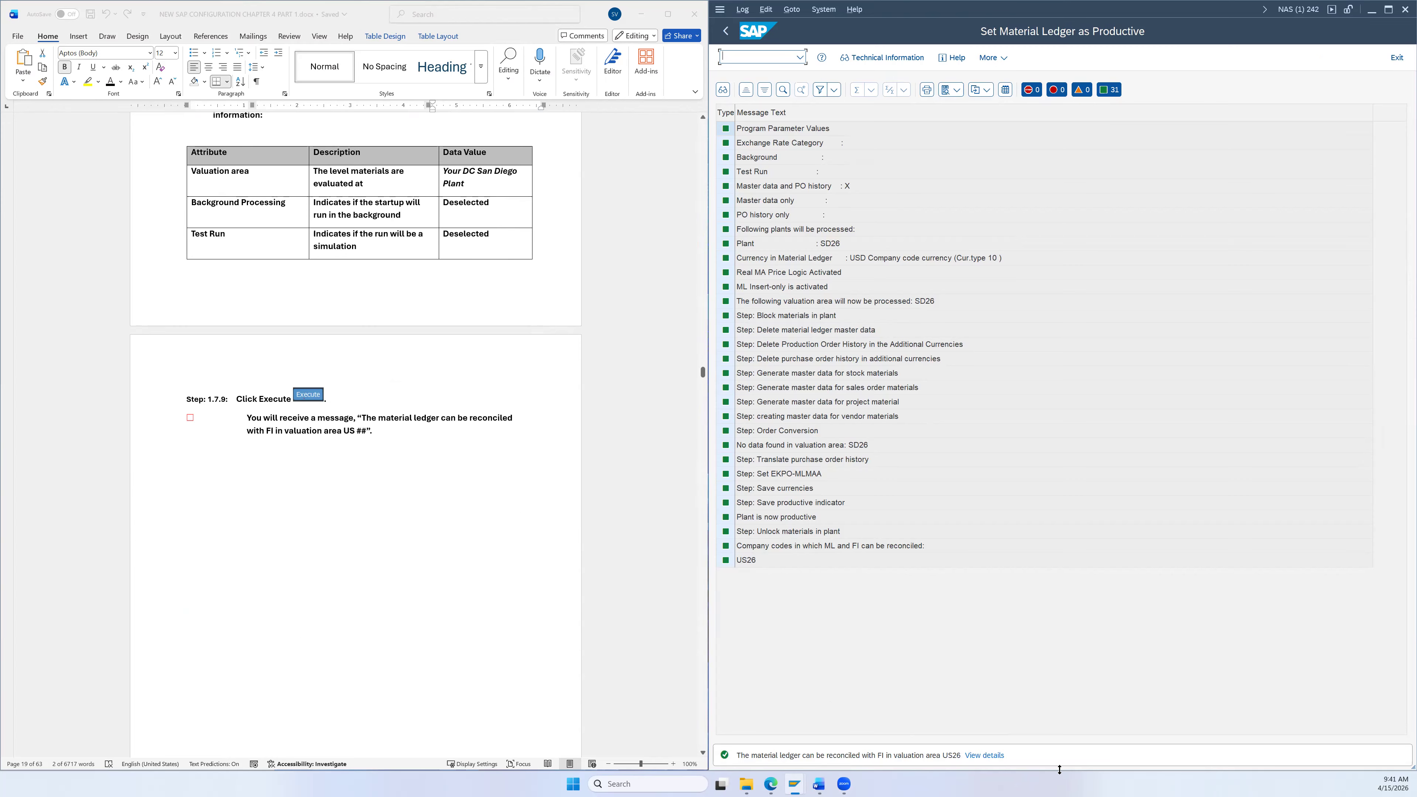
{"action": "scroll", "coordinate": [533, 638], "scroll_direction": "down", "scroll_amount": 20}
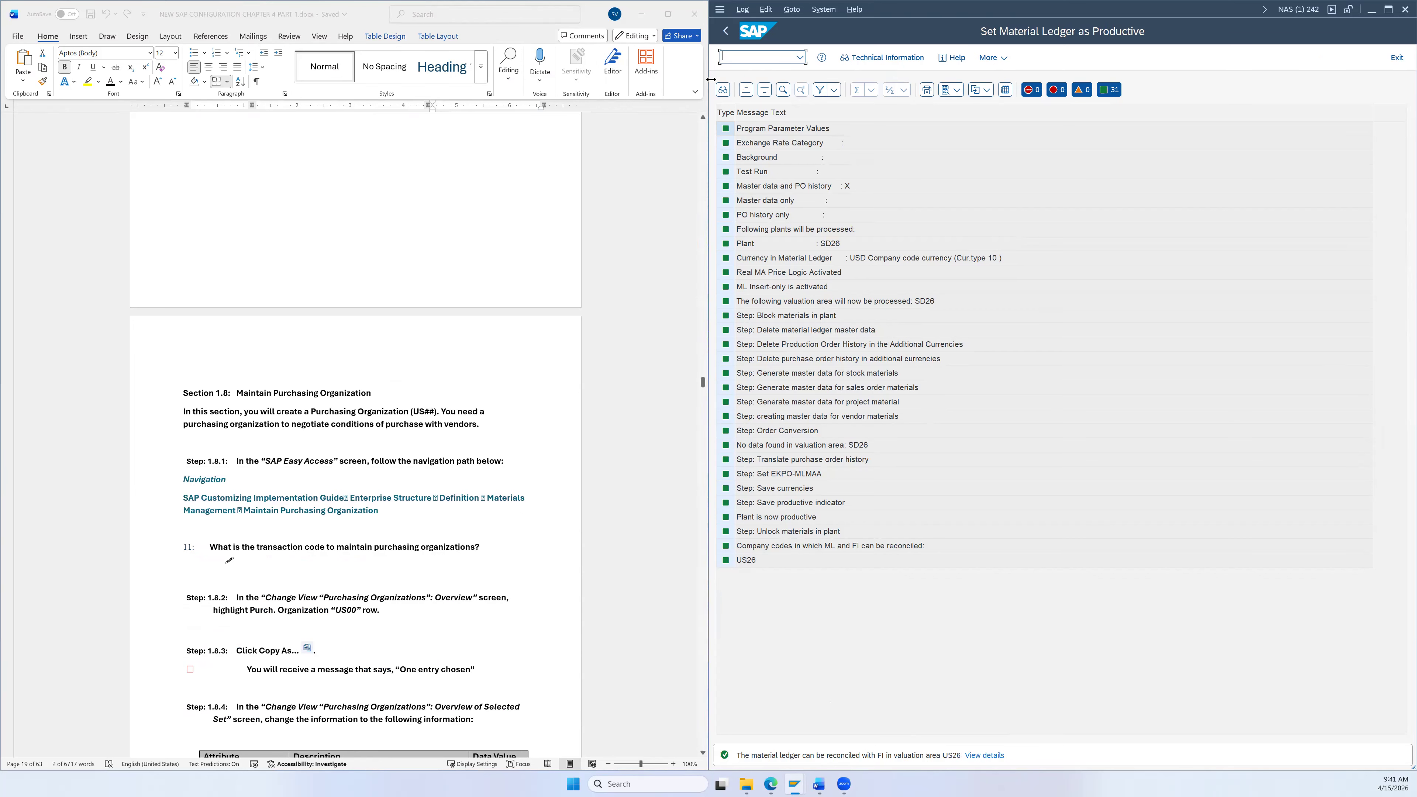
Step: Return to SAP Easy Access, collapse the menu, and open the SAP Reference IMG via spro
{"action": "left_click", "coordinate": [726, 32]}
{"action": "left_click", "coordinate": [726, 33]}
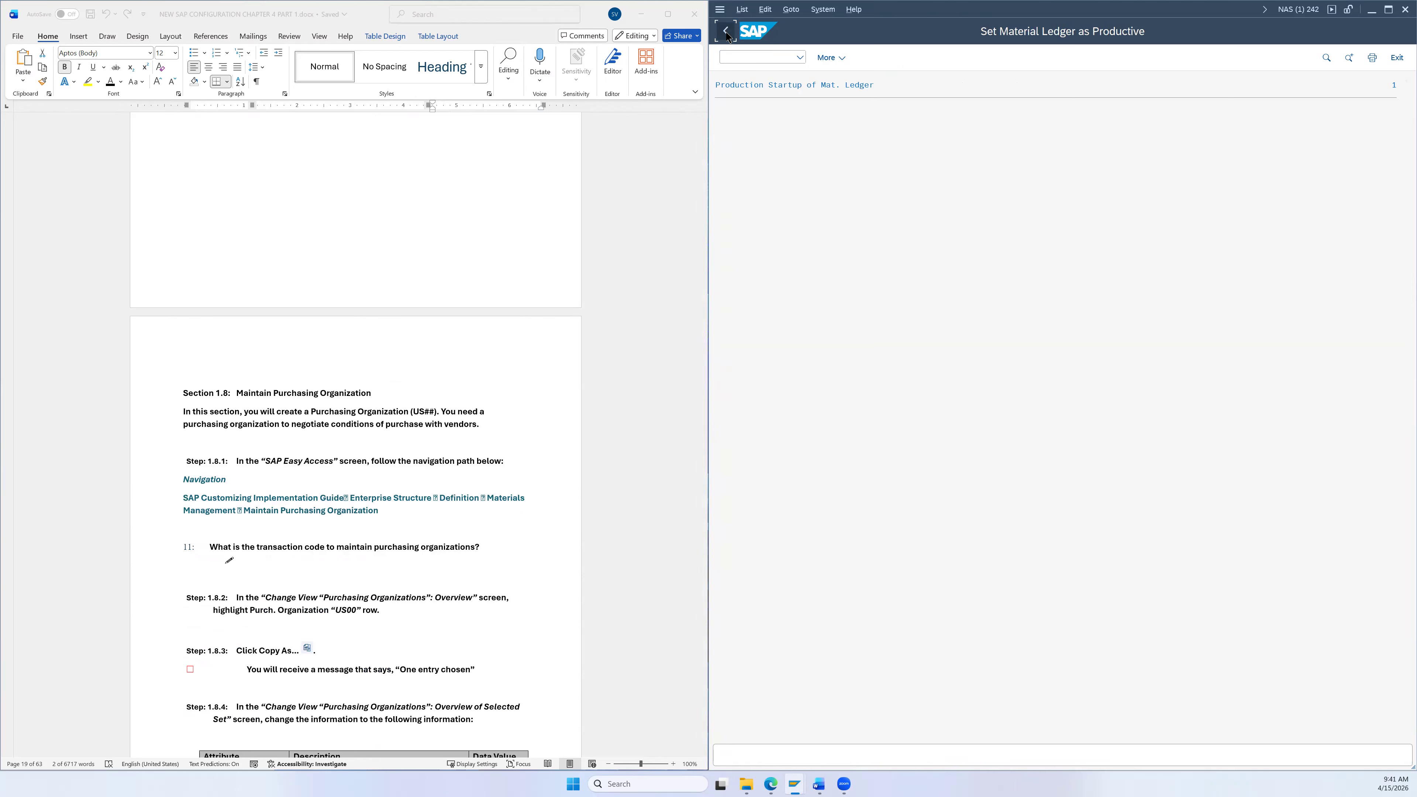
{"action": "left_click", "coordinate": [726, 32]}
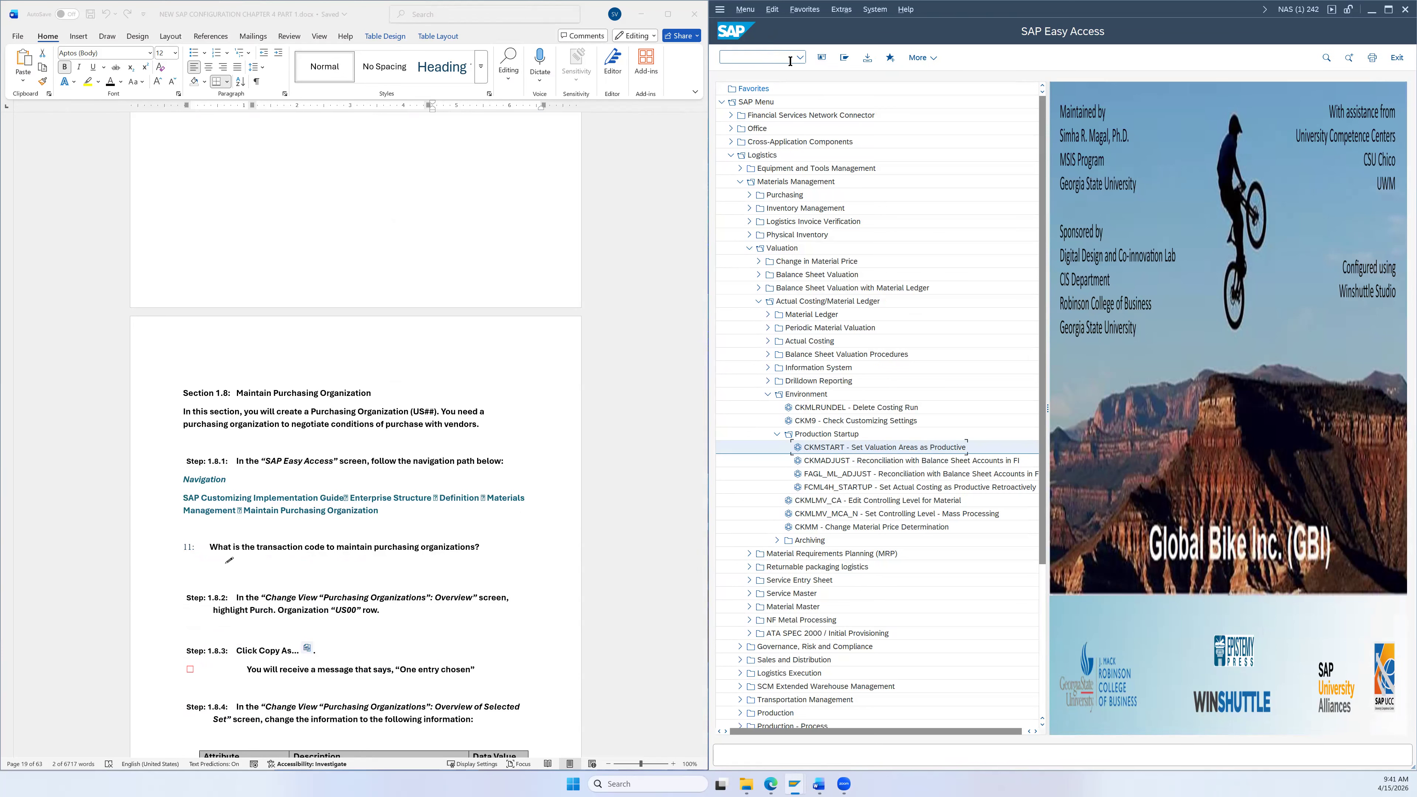
{"action": "left_click", "coordinate": [844, 58]}
{"action": "left_click", "coordinate": [757, 55]}
{"action": "type", "text": "spro"}
{"action": "key", "text": "Return"}
{"action": "left_click", "coordinate": [828, 59]}
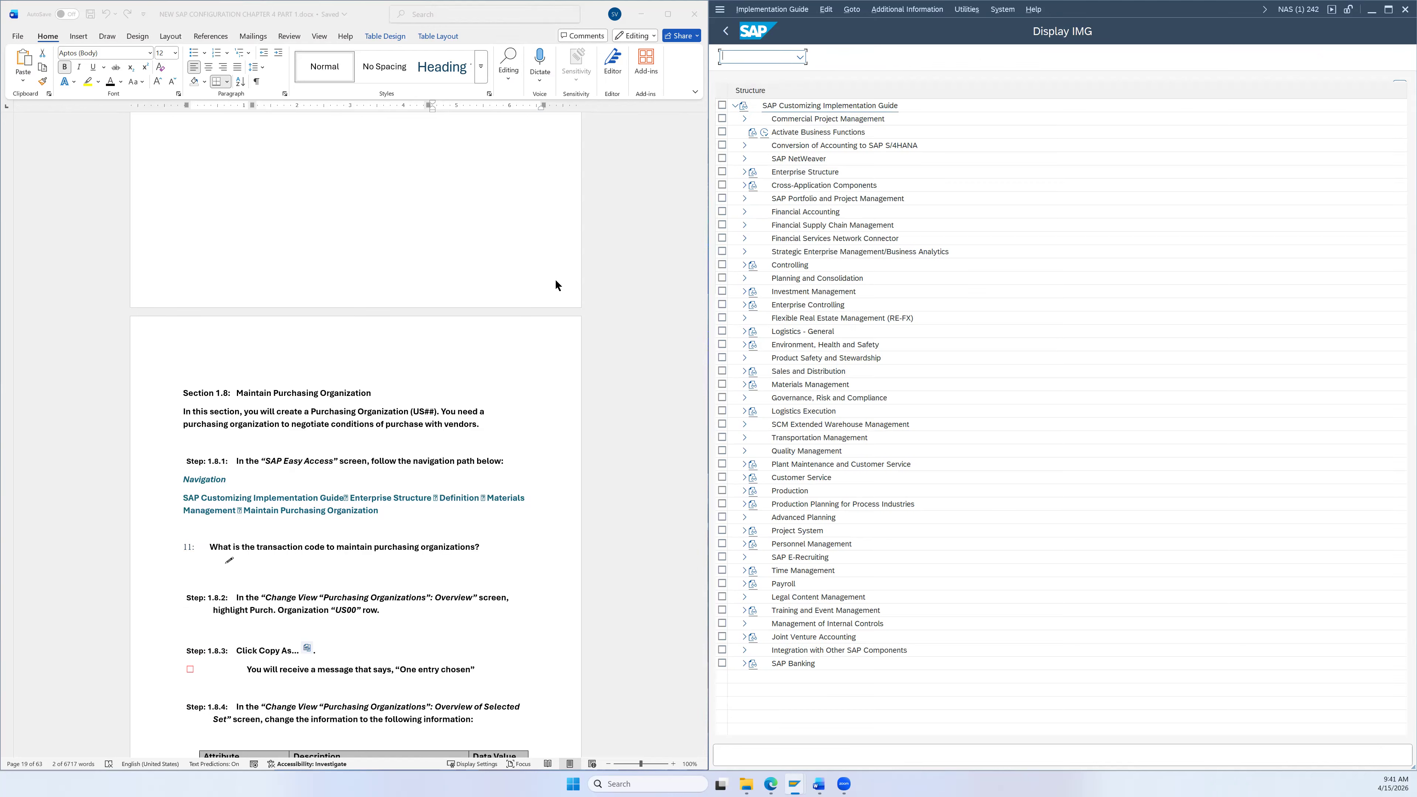
Step: Expand Enterprise Structure > Definition > Materials Management and select Maintain purchasing organization
{"action": "scroll", "coordinate": [556, 285], "scroll_direction": "down", "scroll_amount": 5}
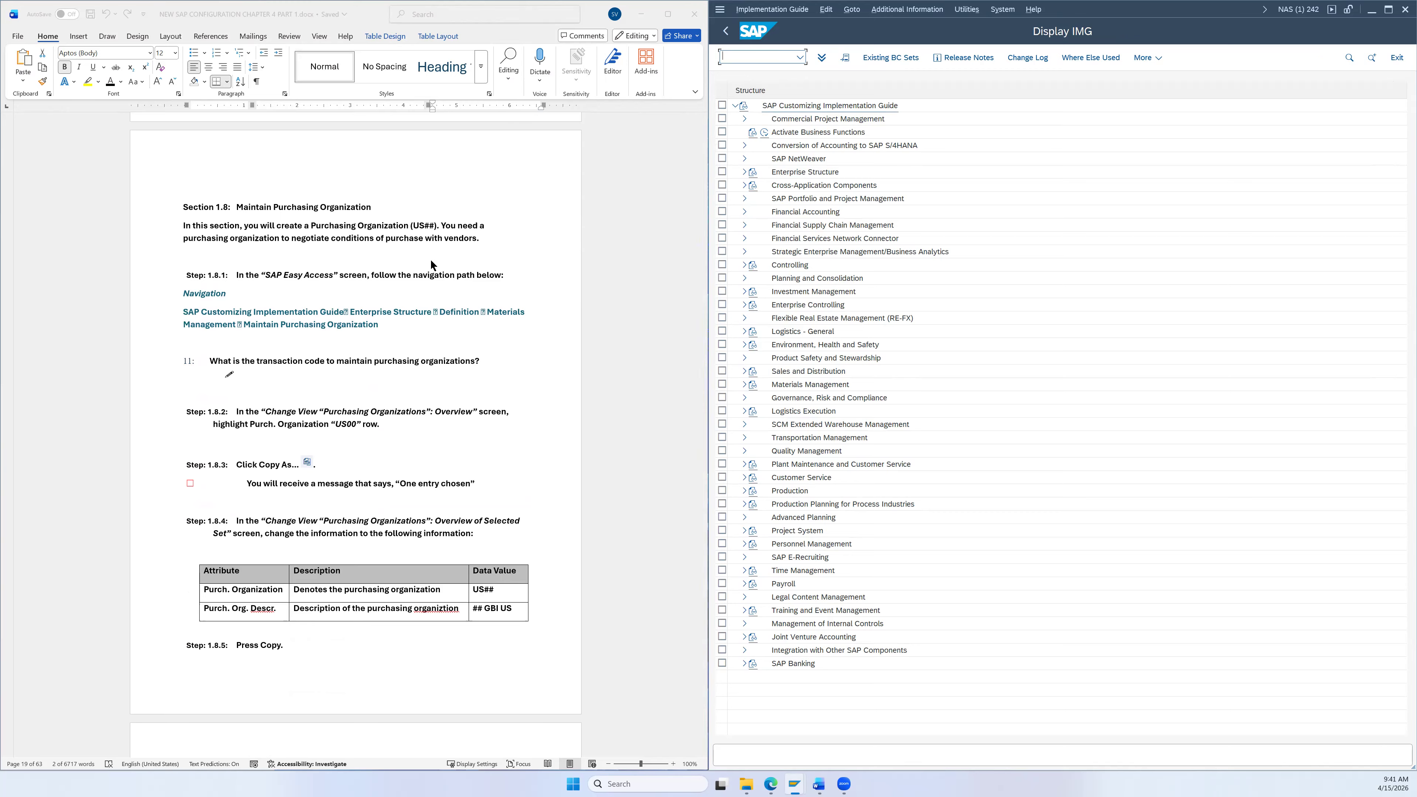
{"action": "scroll", "coordinate": [312, 304], "scroll_direction": "down", "scroll_amount": 1}
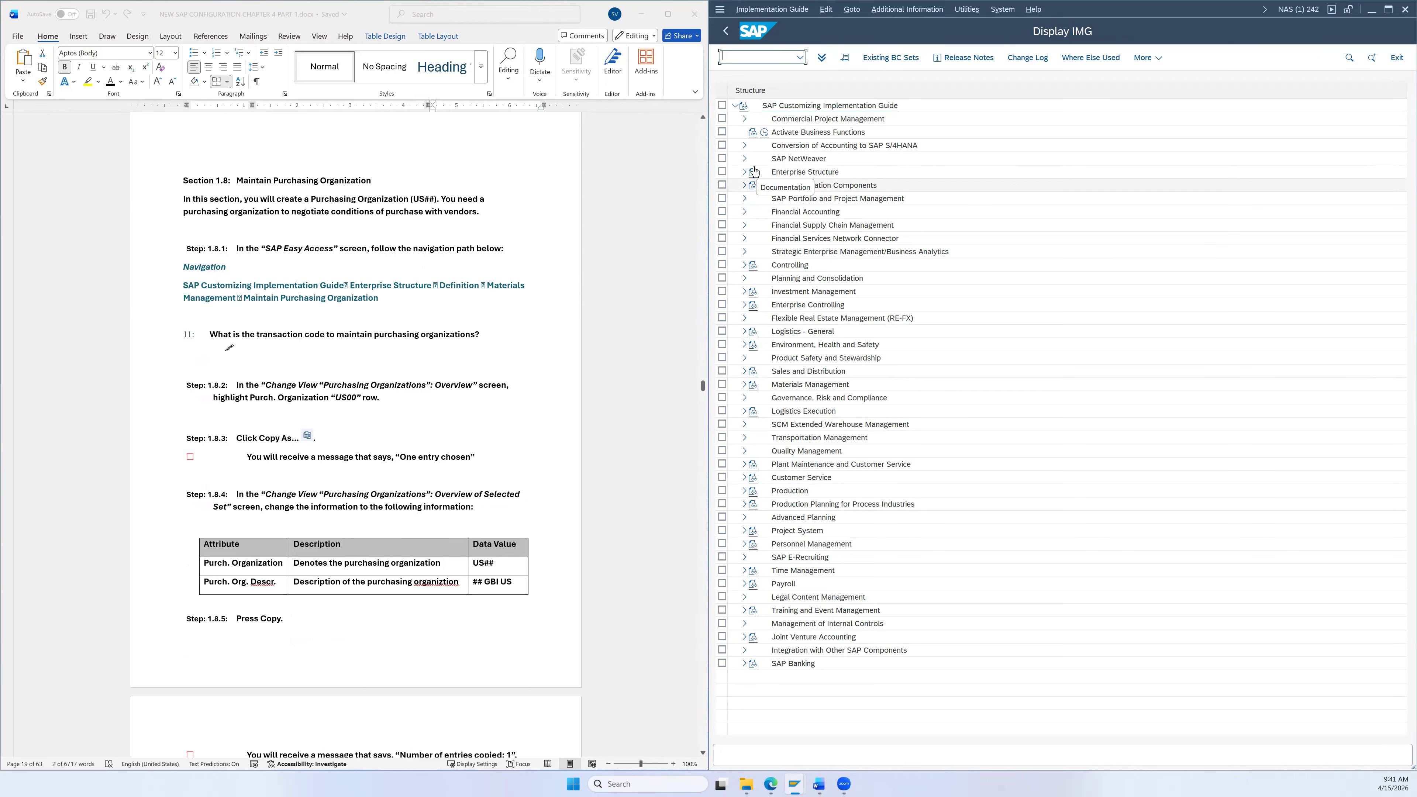
{"action": "left_click", "coordinate": [745, 172]}
{"action": "left_click", "coordinate": [753, 199]}
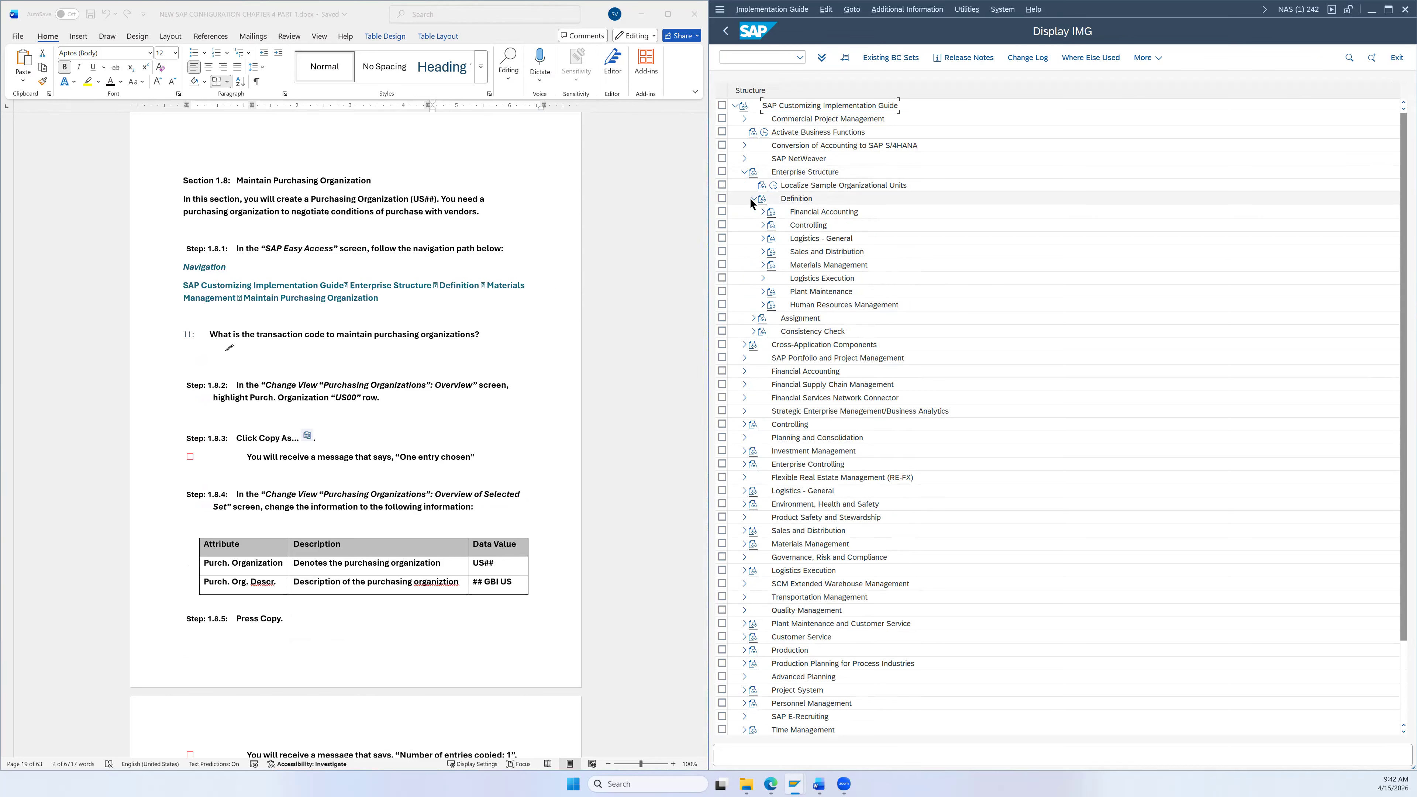
{"action": "left_click", "coordinate": [763, 265]}
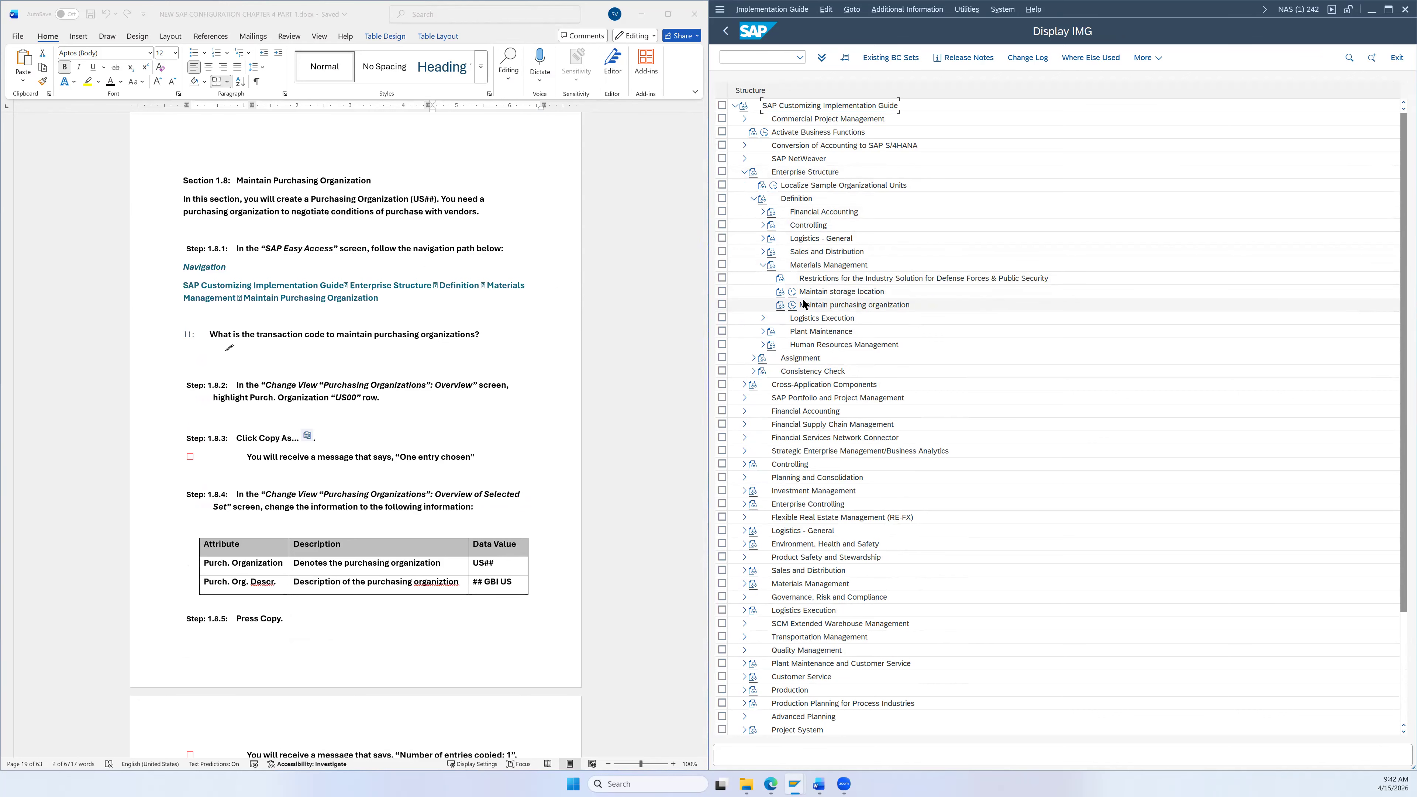
{"action": "left_click", "coordinate": [827, 305]}
Step: Show technical names in the IMG tree and execute Maintain purchasing organization
{"action": "left_click", "coordinate": [915, 8]}
{"action": "mouse_move", "coordinate": [971, 24]}
{"action": "left_click", "coordinate": [1132, 59]}
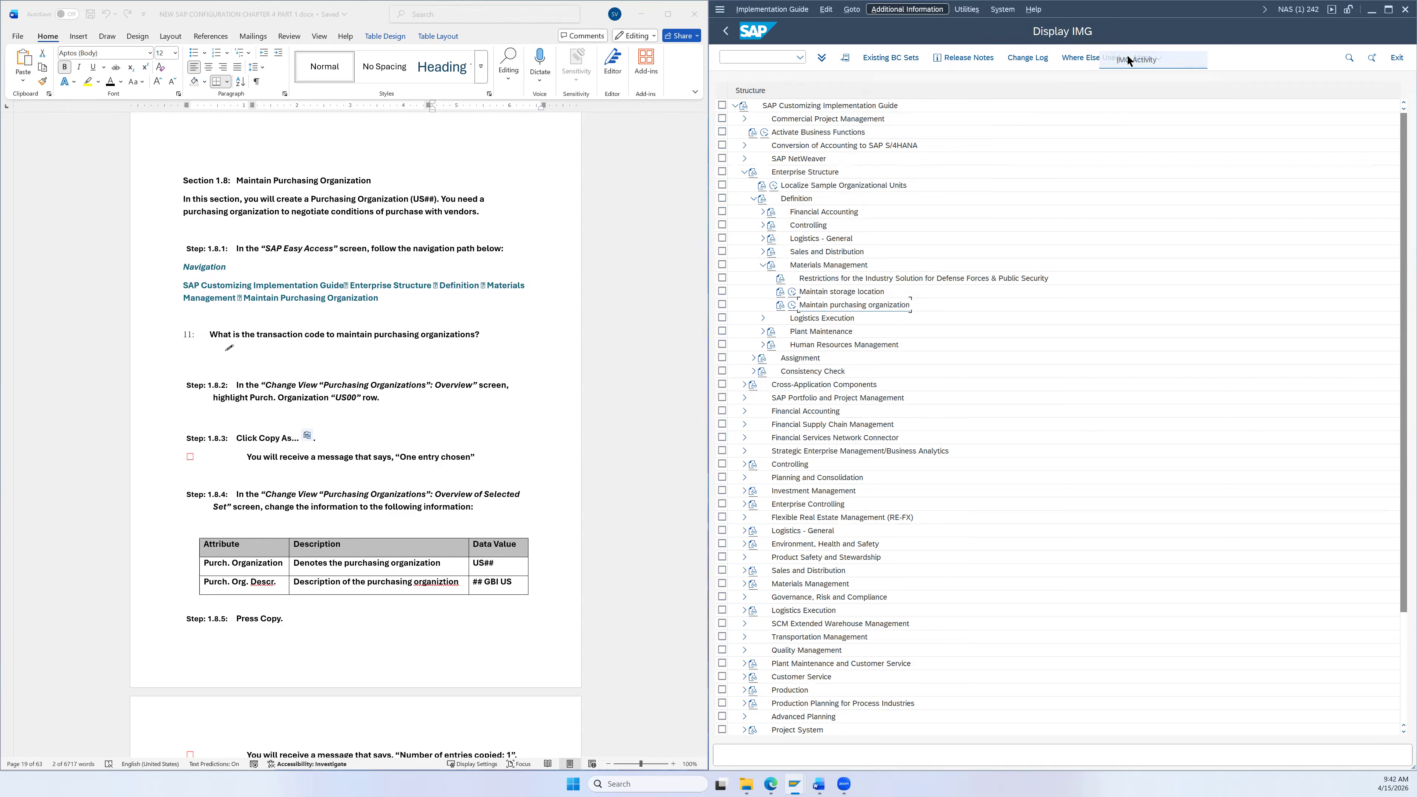
{"action": "left_click", "coordinate": [916, 303]}
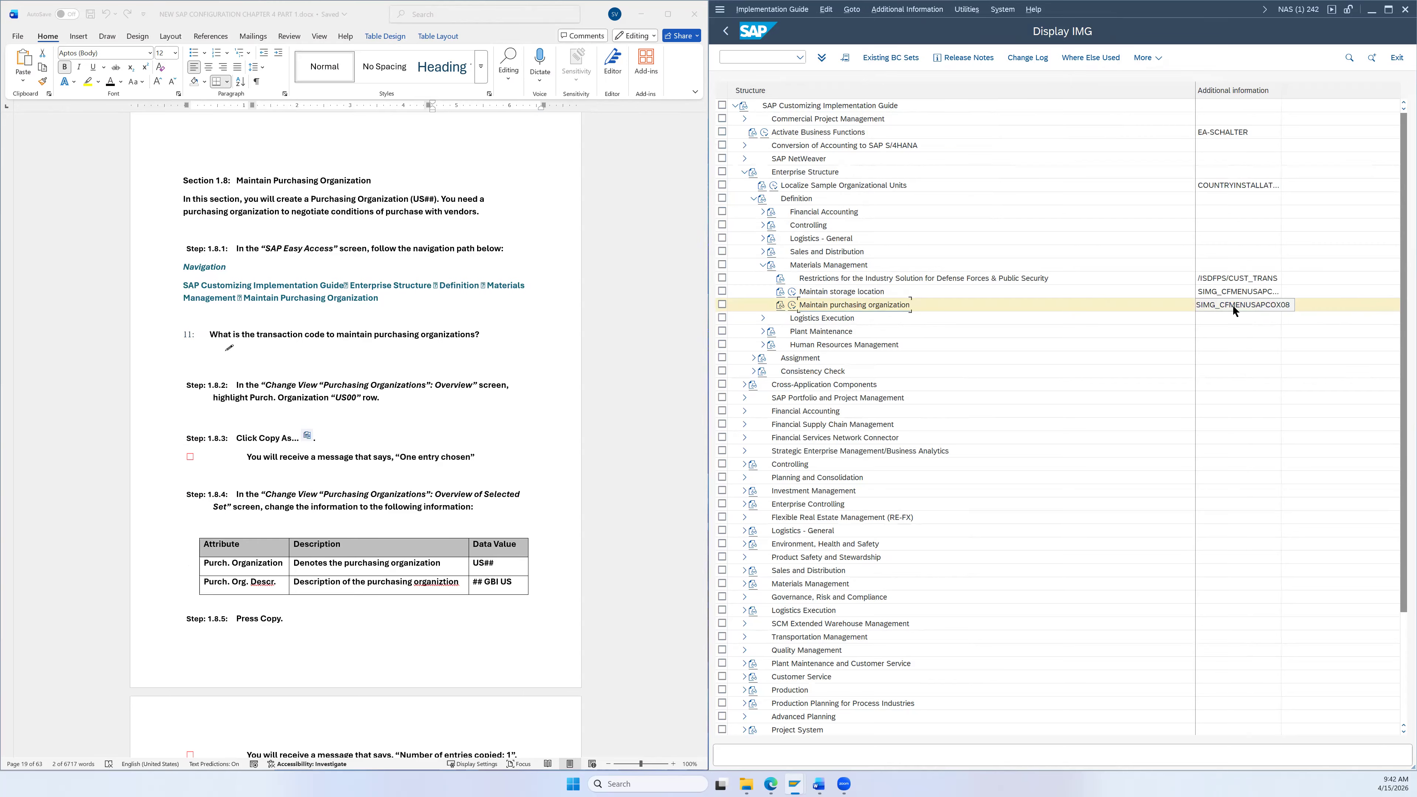
{"action": "left_click", "coordinate": [793, 305]}
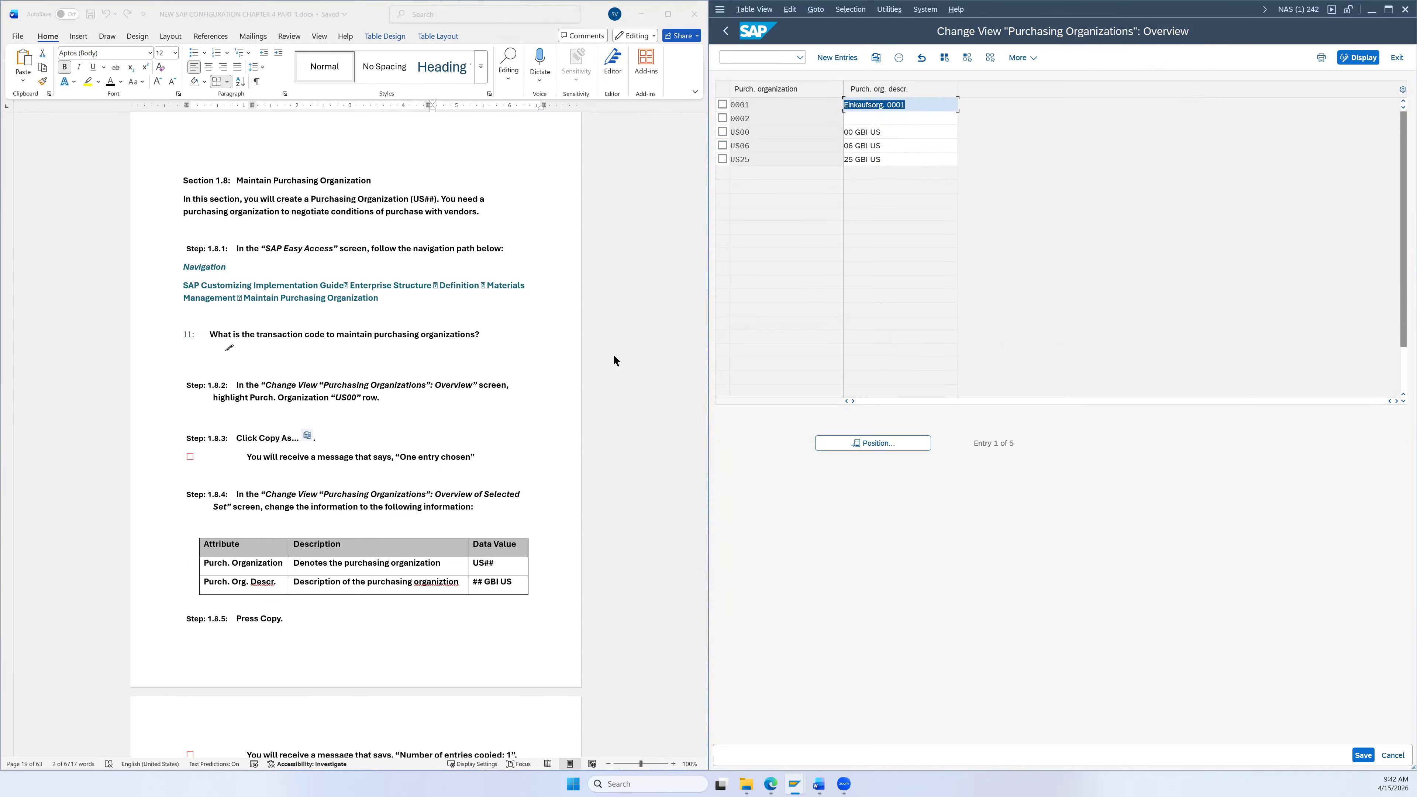
Step: Select purchasing organization US00 and use Copy As to make it the template
{"action": "scroll", "coordinate": [613, 359], "scroll_direction": "down", "scroll_amount": 3}
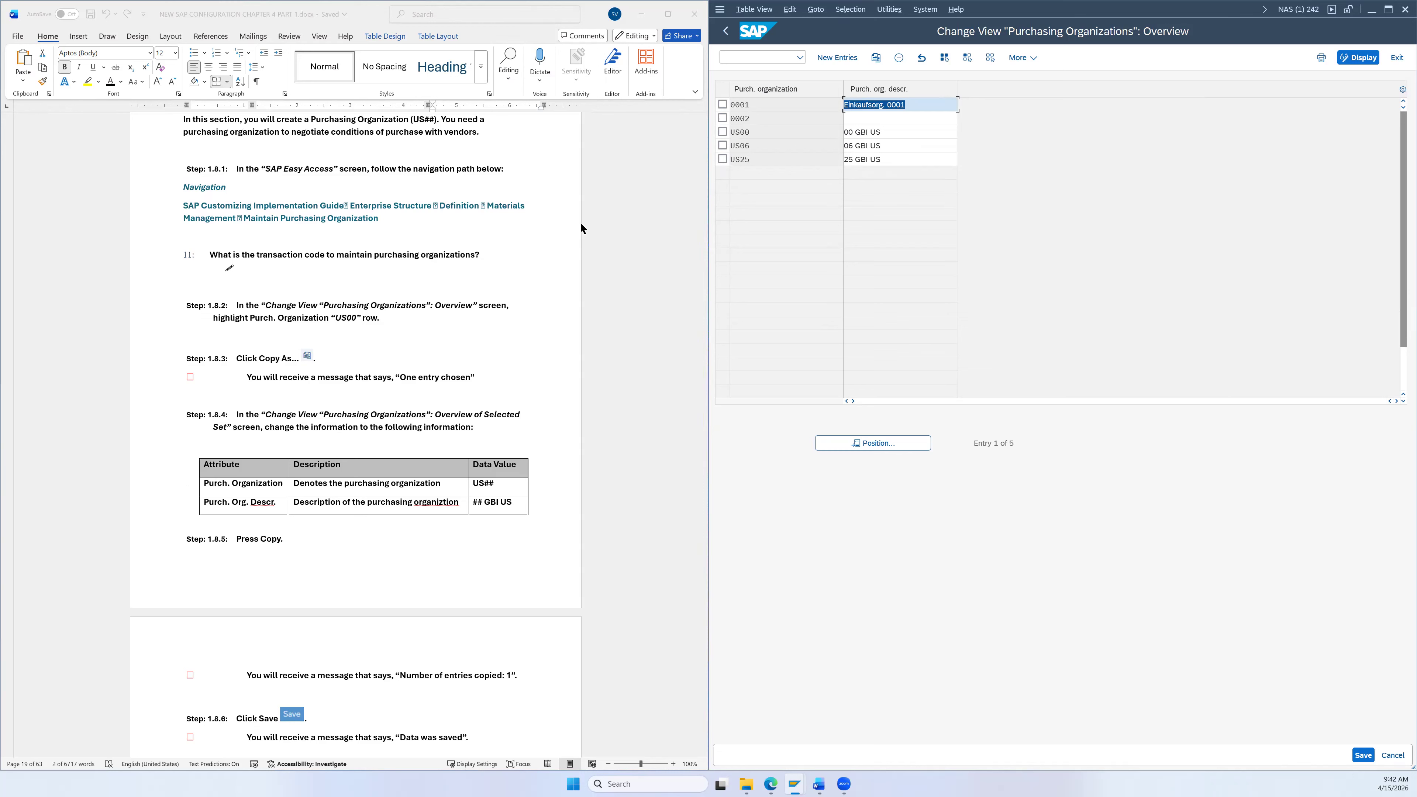
{"action": "left_click", "coordinate": [722, 132]}
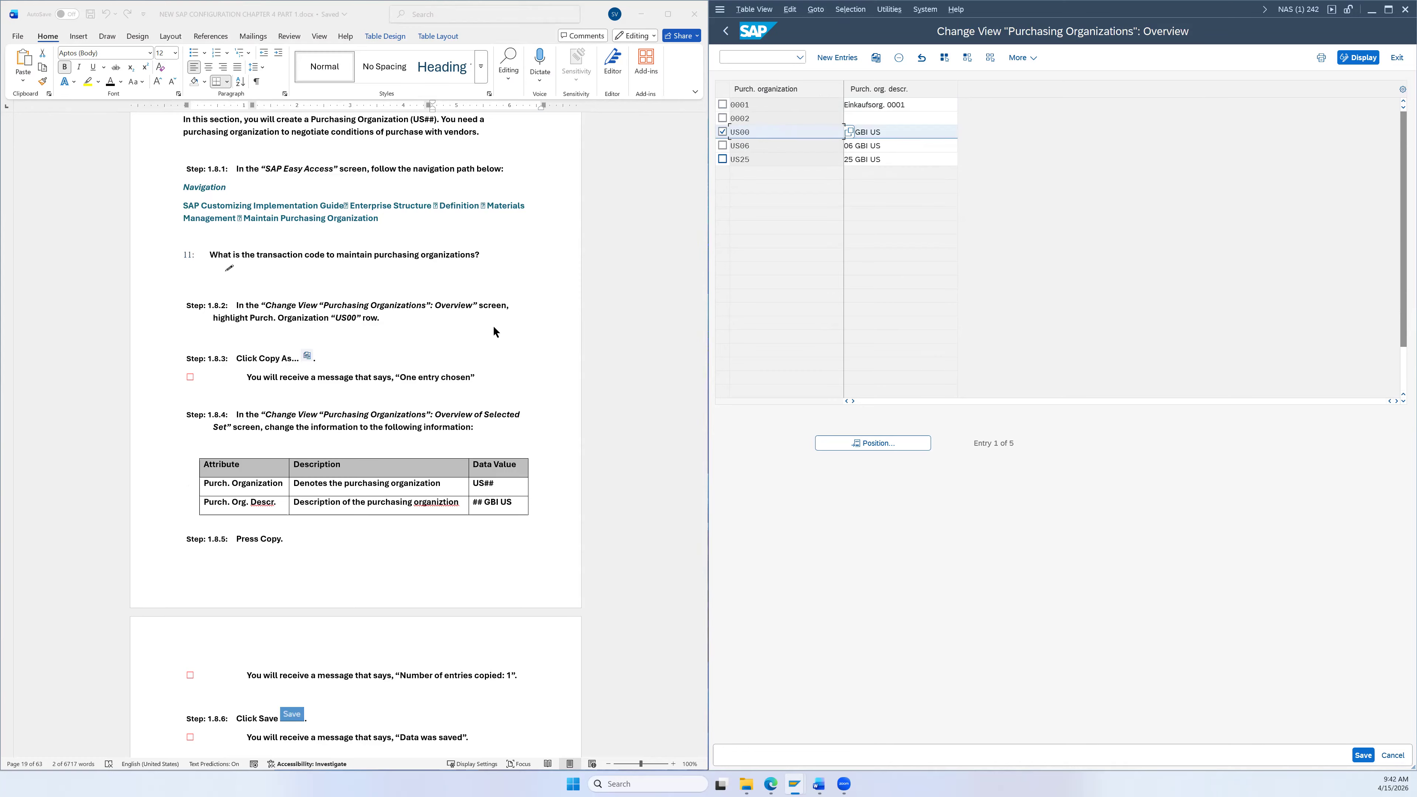
{"action": "scroll", "coordinate": [493, 327], "scroll_direction": "down", "scroll_amount": 1}
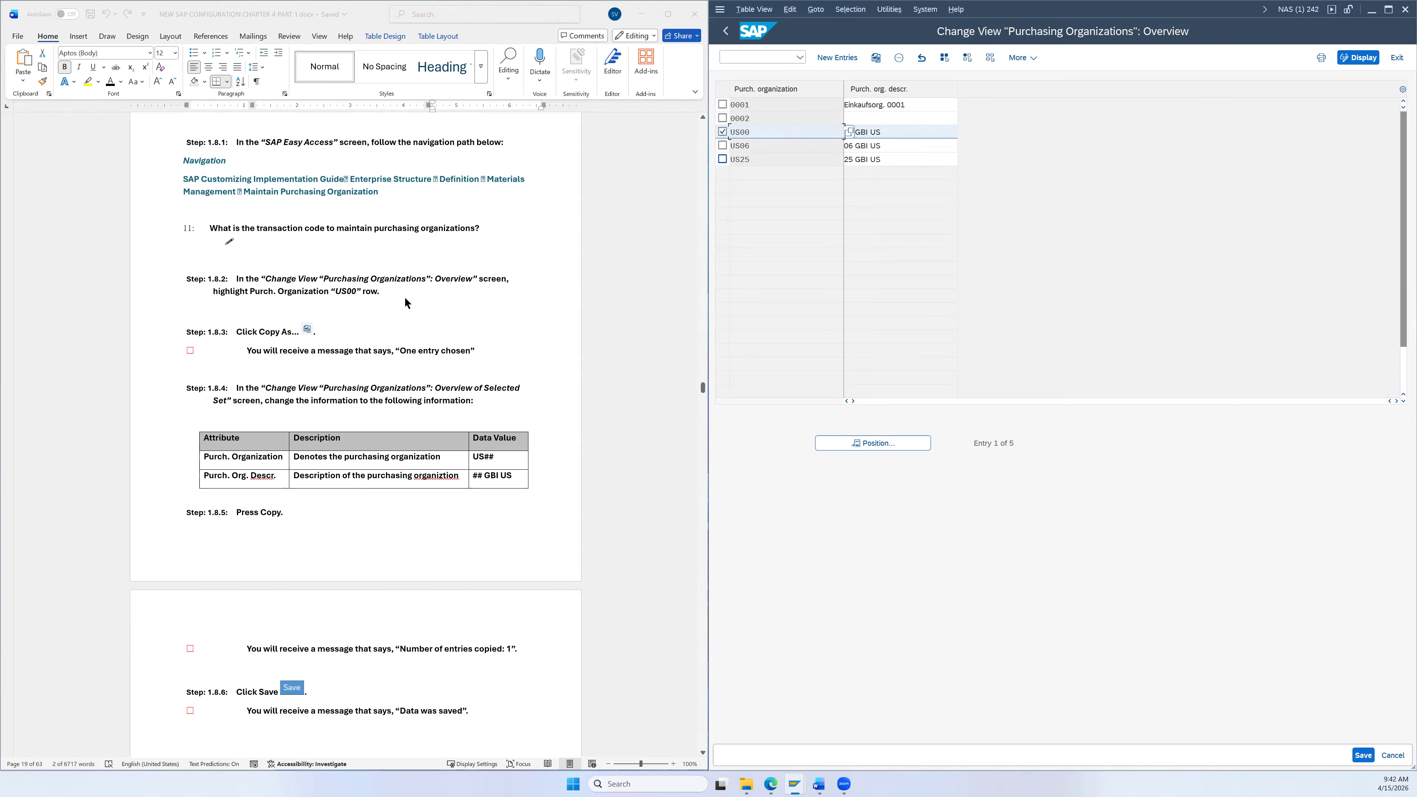
{"action": "left_click", "coordinate": [876, 58]}
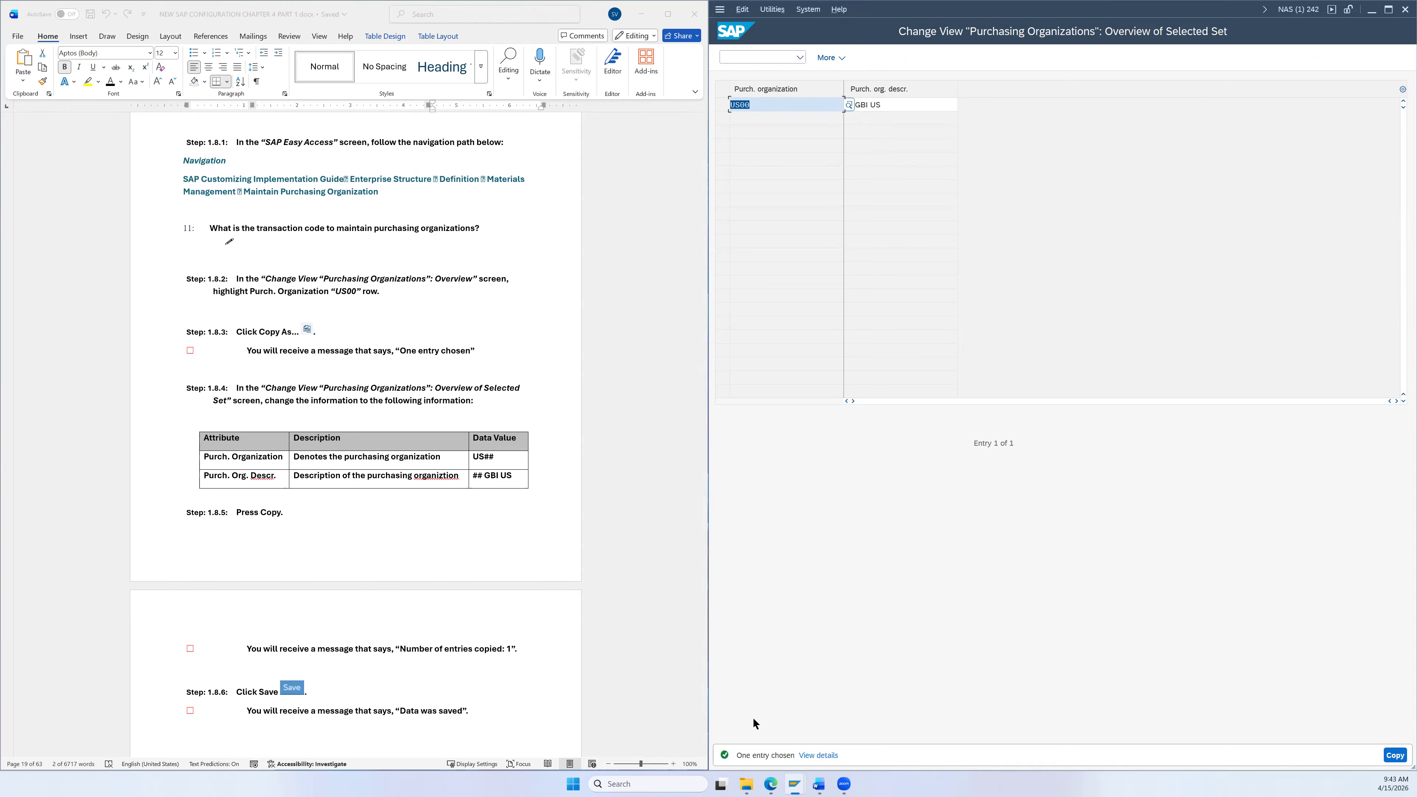
Step: Change the copied organization's code to US26 and description to 26 GBI US
{"action": "scroll", "coordinate": [494, 479], "scroll_direction": "down", "scroll_amount": 3}
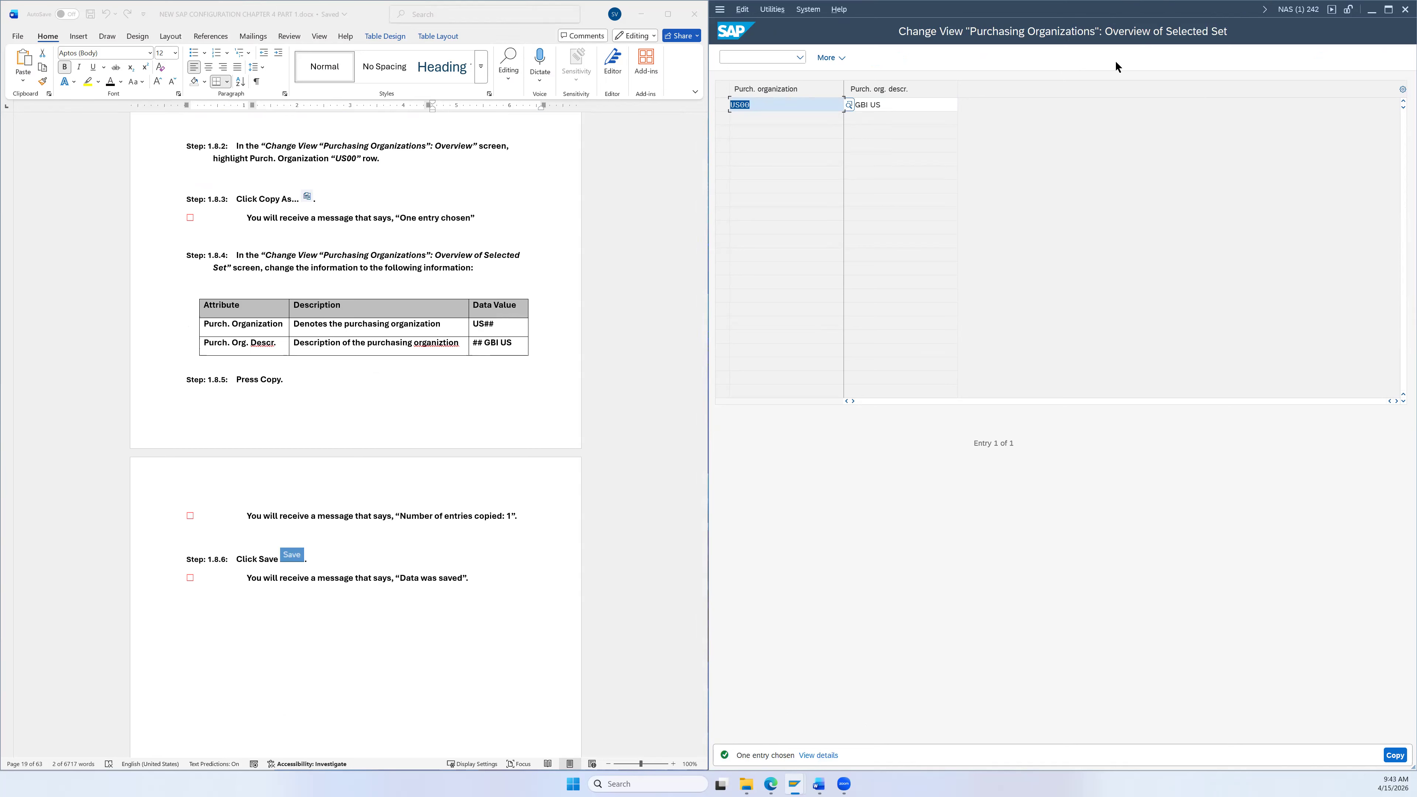
{"action": "scroll", "coordinate": [533, 370], "scroll_direction": "down", "scroll_amount": 1}
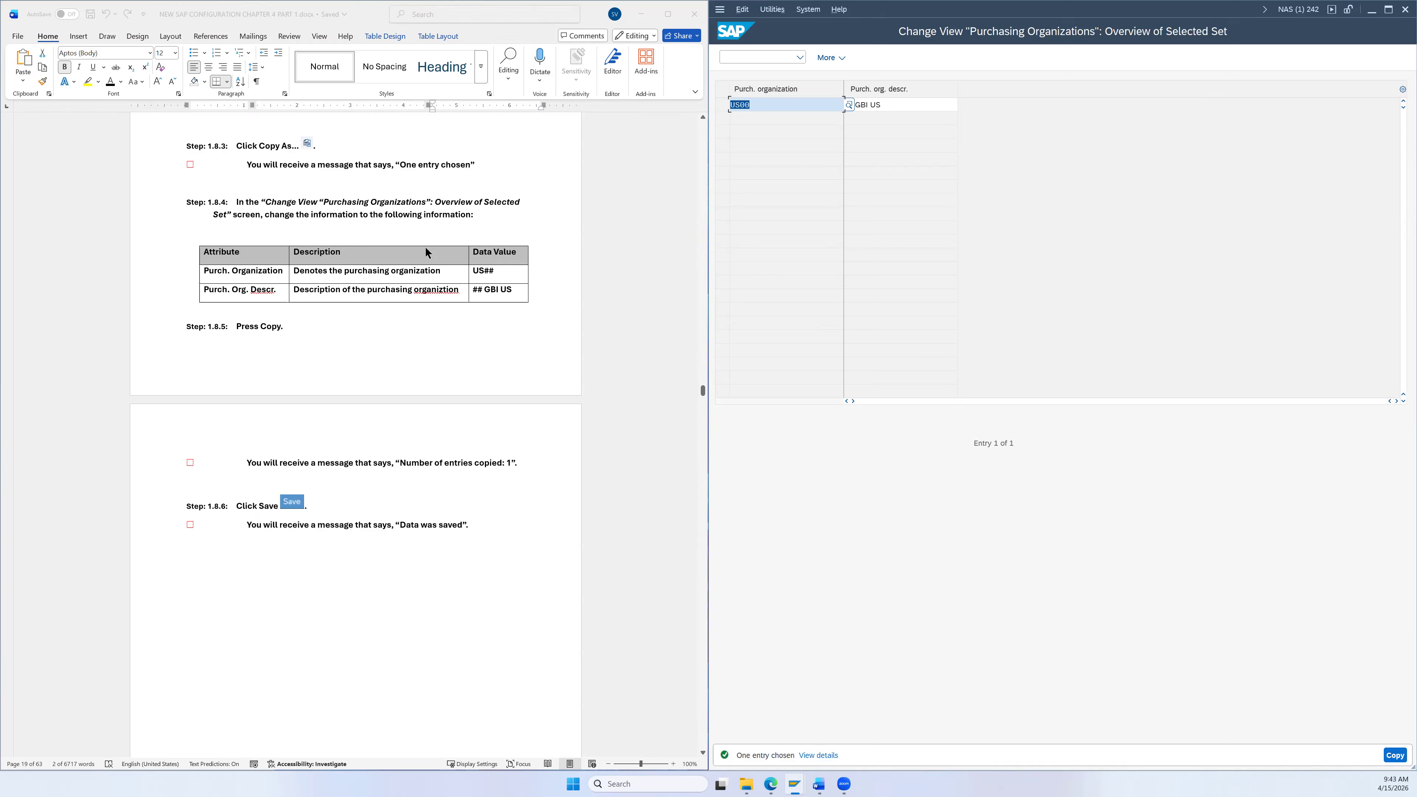
{"action": "left_click", "coordinate": [766, 105]}
{"action": "key", "text": "BackSpace"}
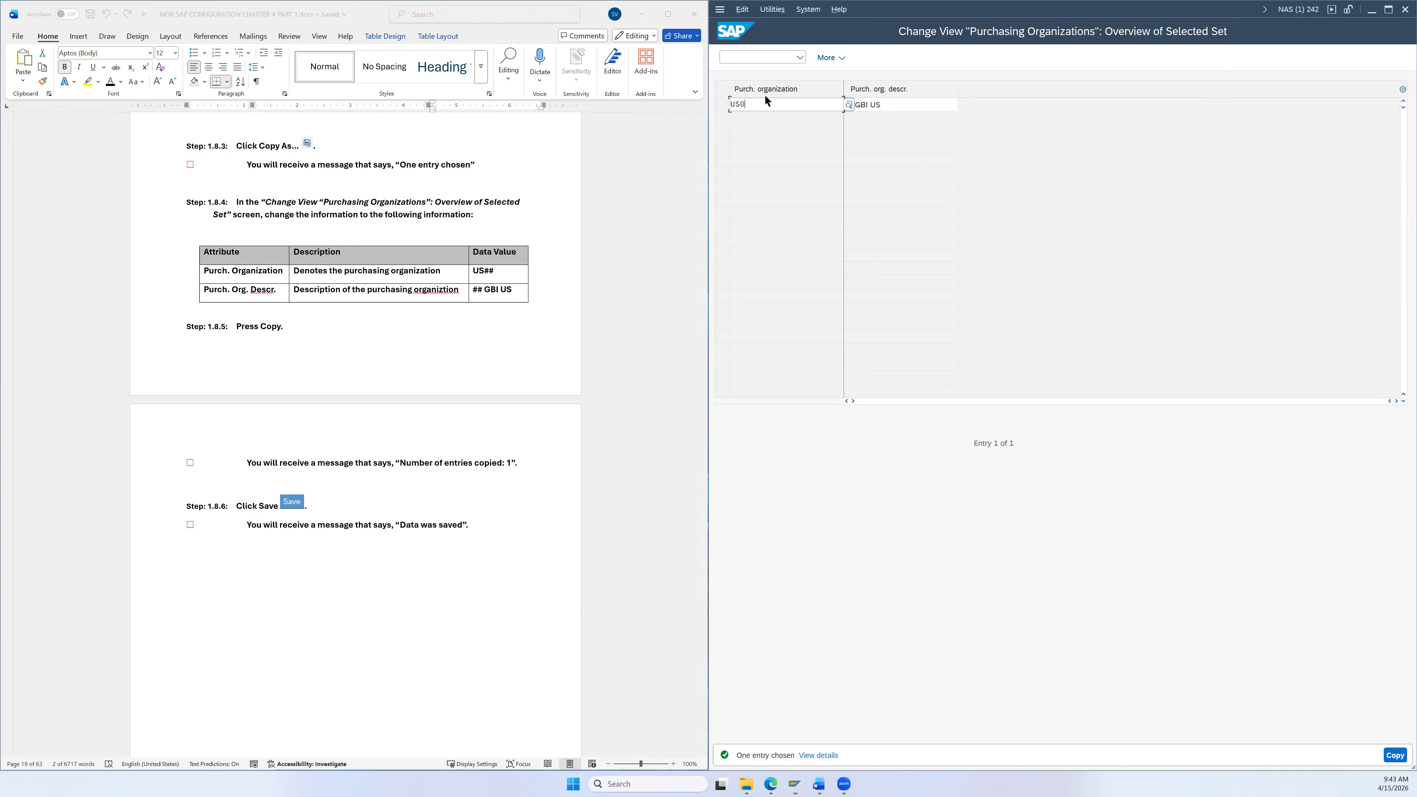
{"action": "type", "text": "26"}
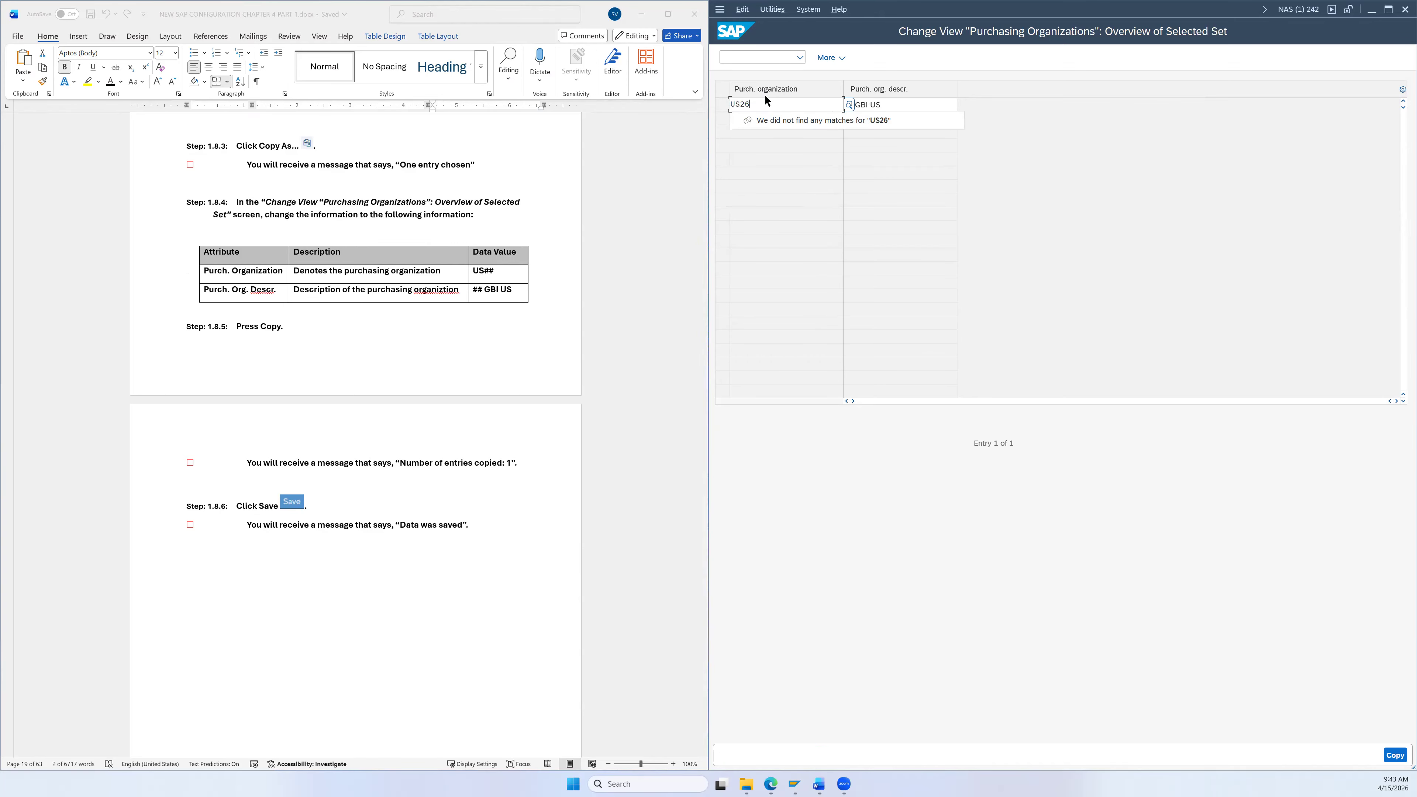
{"action": "left_click", "coordinate": [859, 106]}
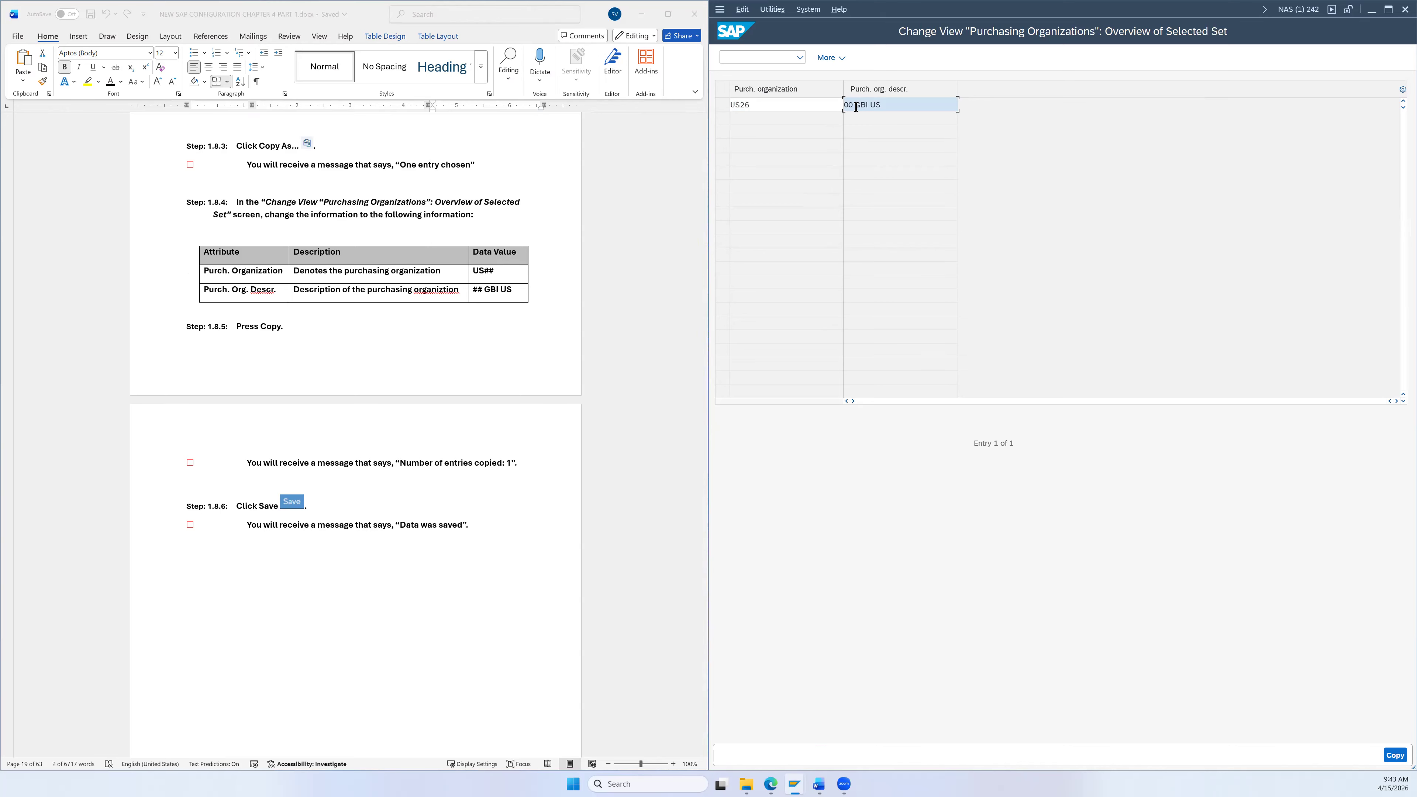
{"action": "key", "text": "BackSpace"}
{"action": "key", "text": "BackSpace"}
{"action": "type", "text": "26"}
Step: Create the US26 copy, save it, and go back to the IMG tree
{"action": "left_click", "coordinate": [1396, 756]}
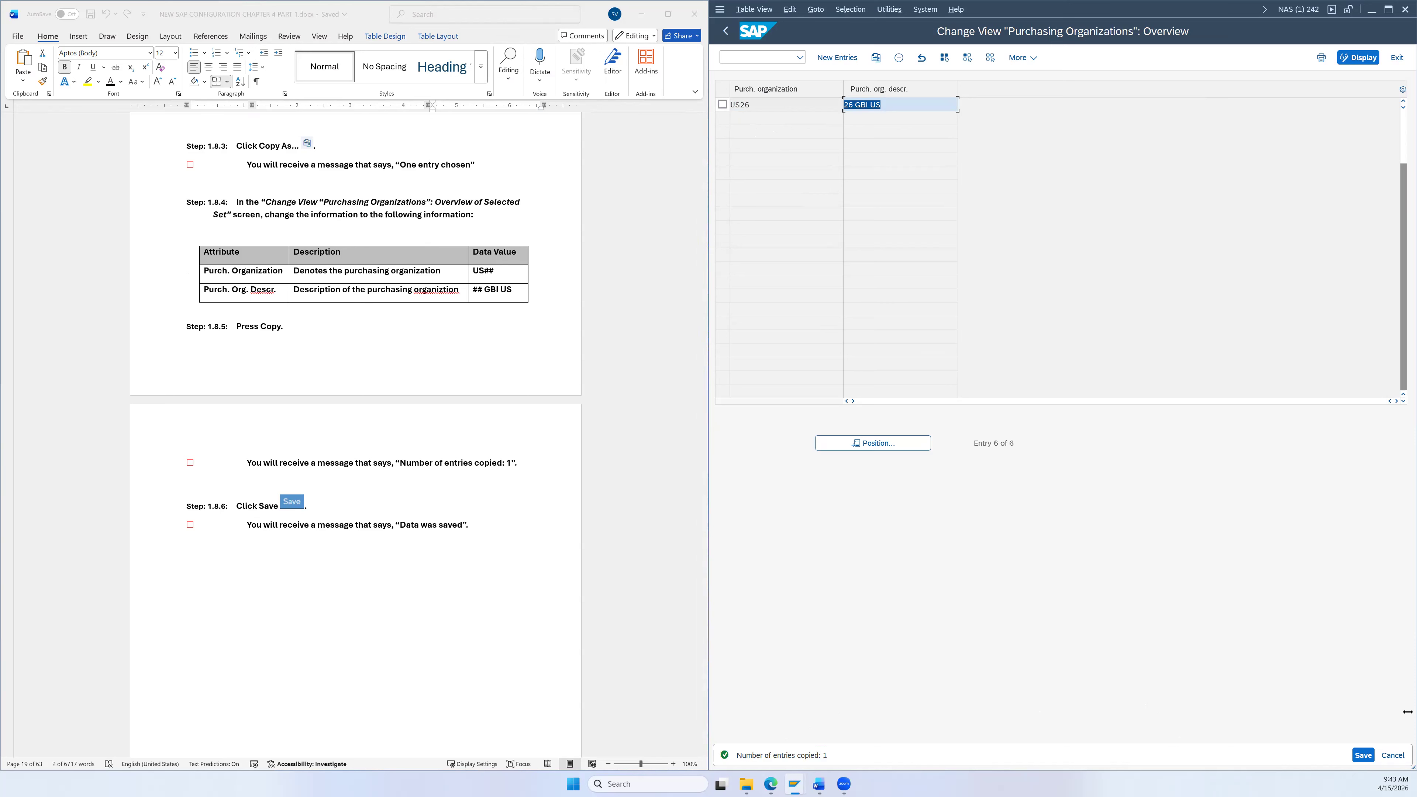
{"action": "left_click", "coordinate": [1362, 756]}
{"action": "scroll", "coordinate": [471, 506], "scroll_direction": "down", "scroll_amount": 2}
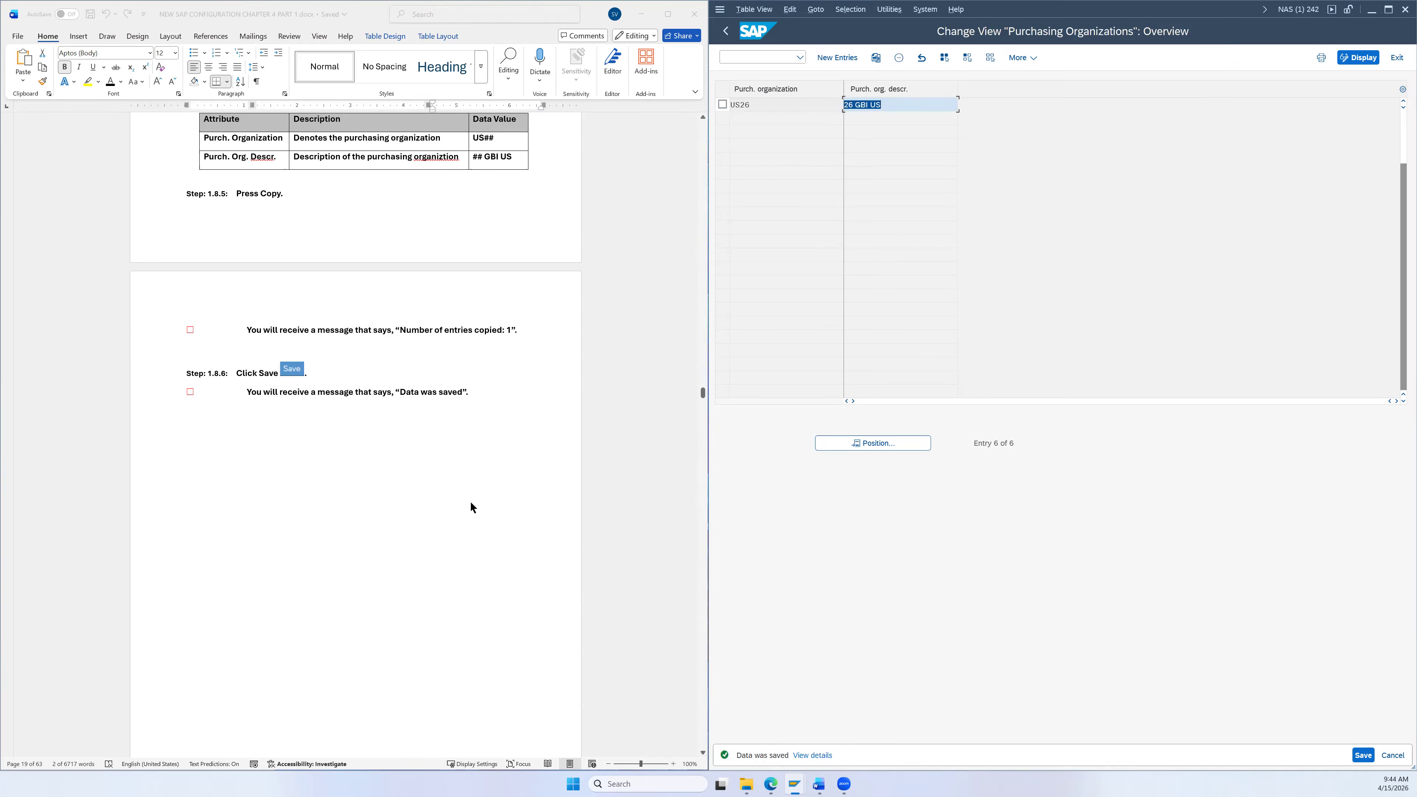
{"action": "scroll", "coordinate": [478, 486], "scroll_direction": "down", "scroll_amount": 3}
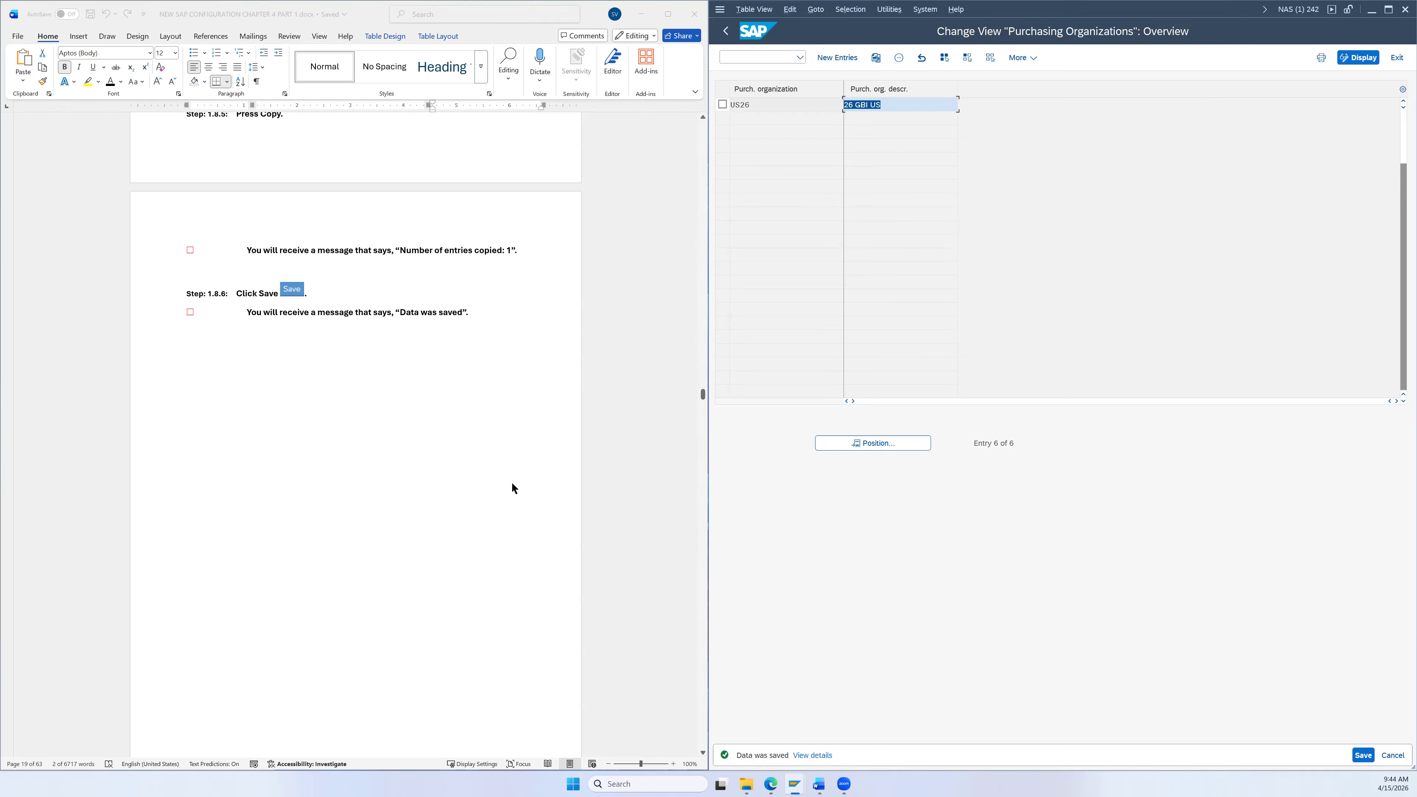
{"action": "scroll", "coordinate": [511, 484], "scroll_direction": "down", "scroll_amount": 2}
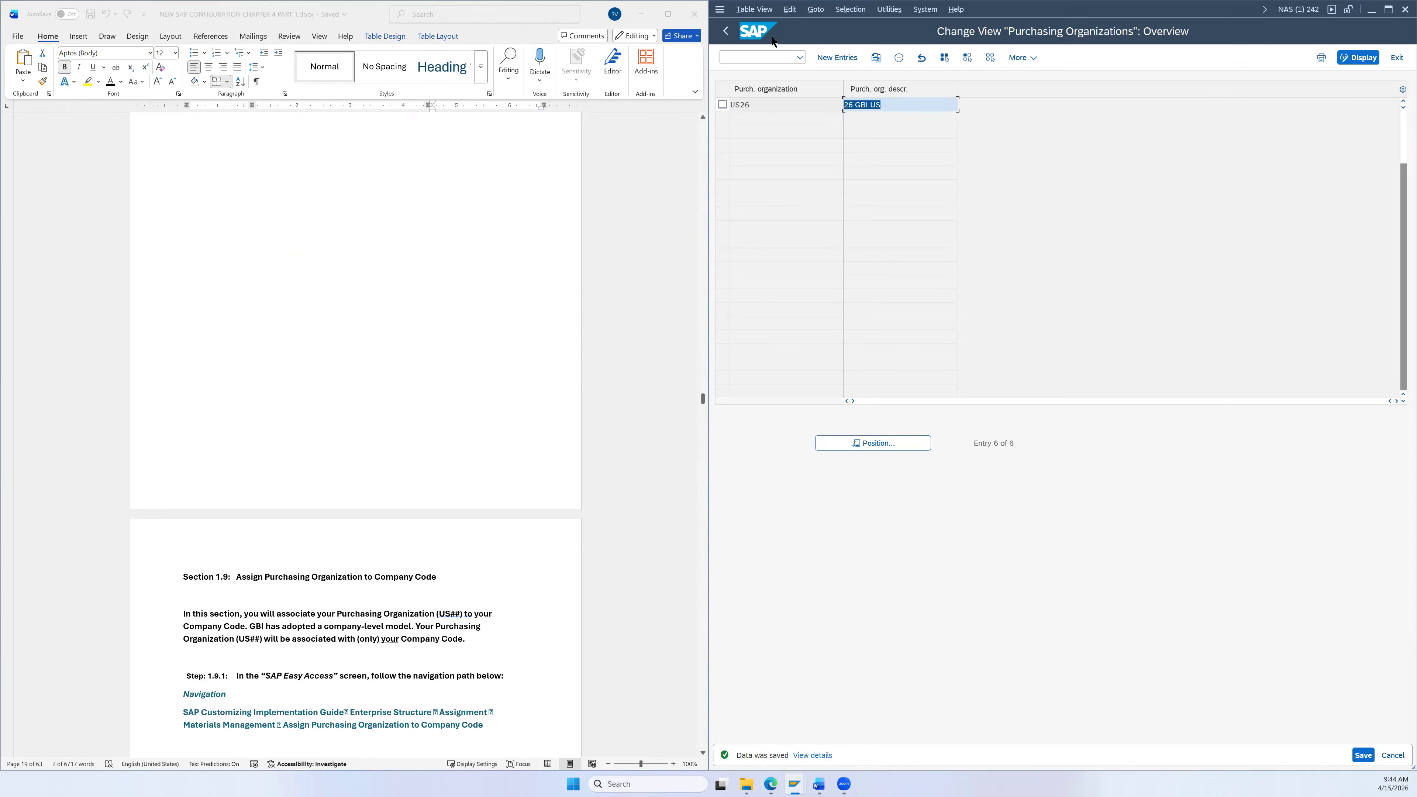
{"action": "left_click", "coordinate": [726, 31]}
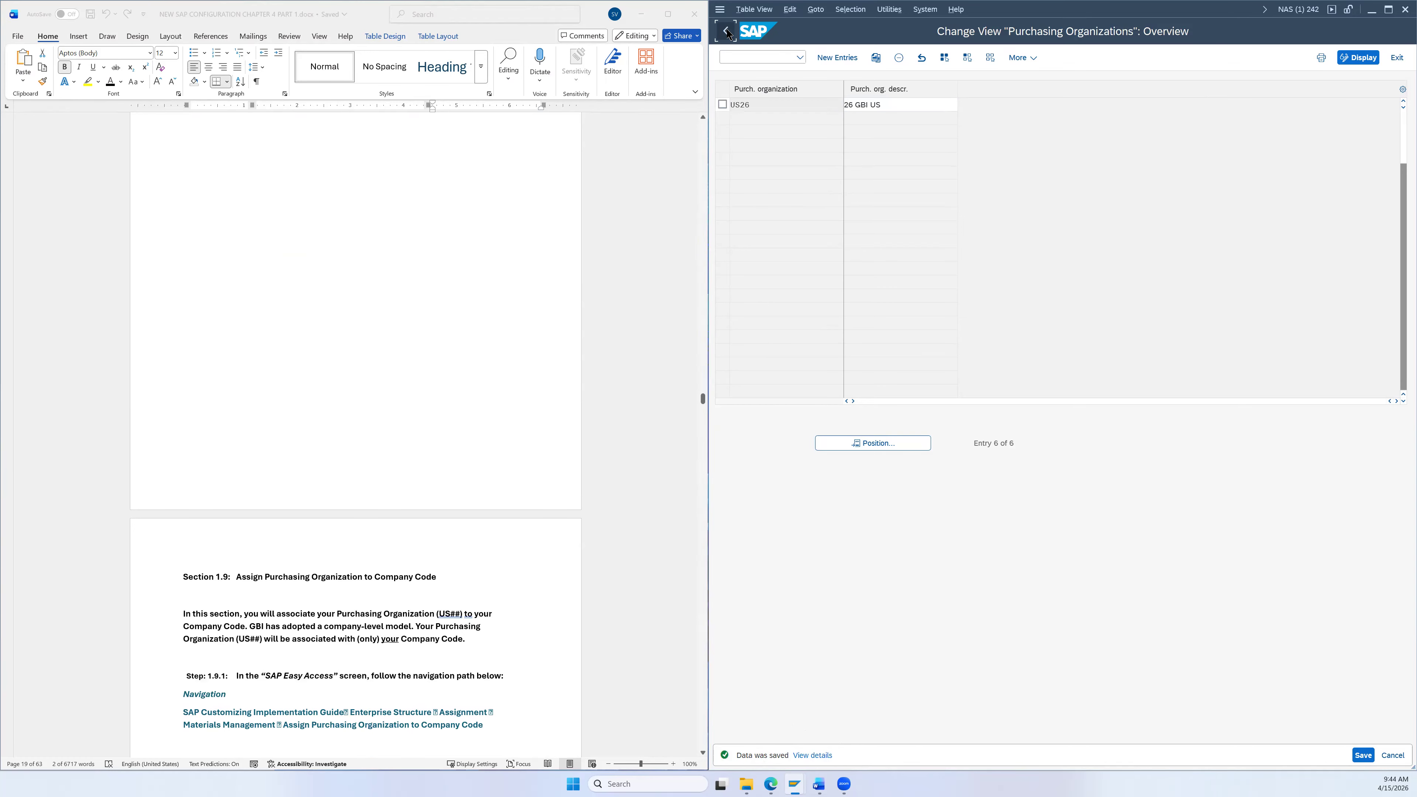
Step: Execute Assign purchasing organization to company code under Enterprise Structure > Assignment > Materials Management
{"action": "left_click", "coordinate": [726, 32]}
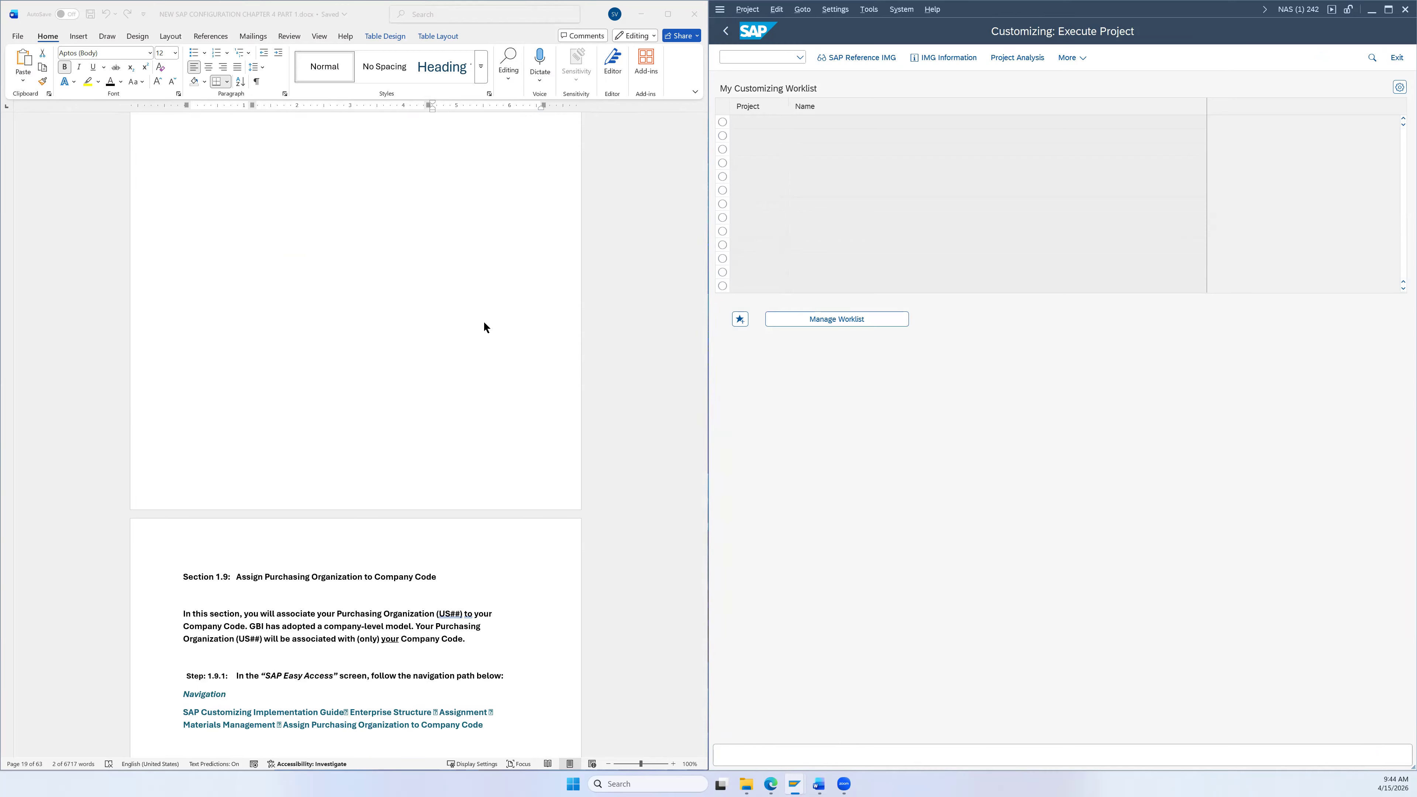
{"action": "scroll", "coordinate": [486, 322], "scroll_direction": "down", "scroll_amount": 7}
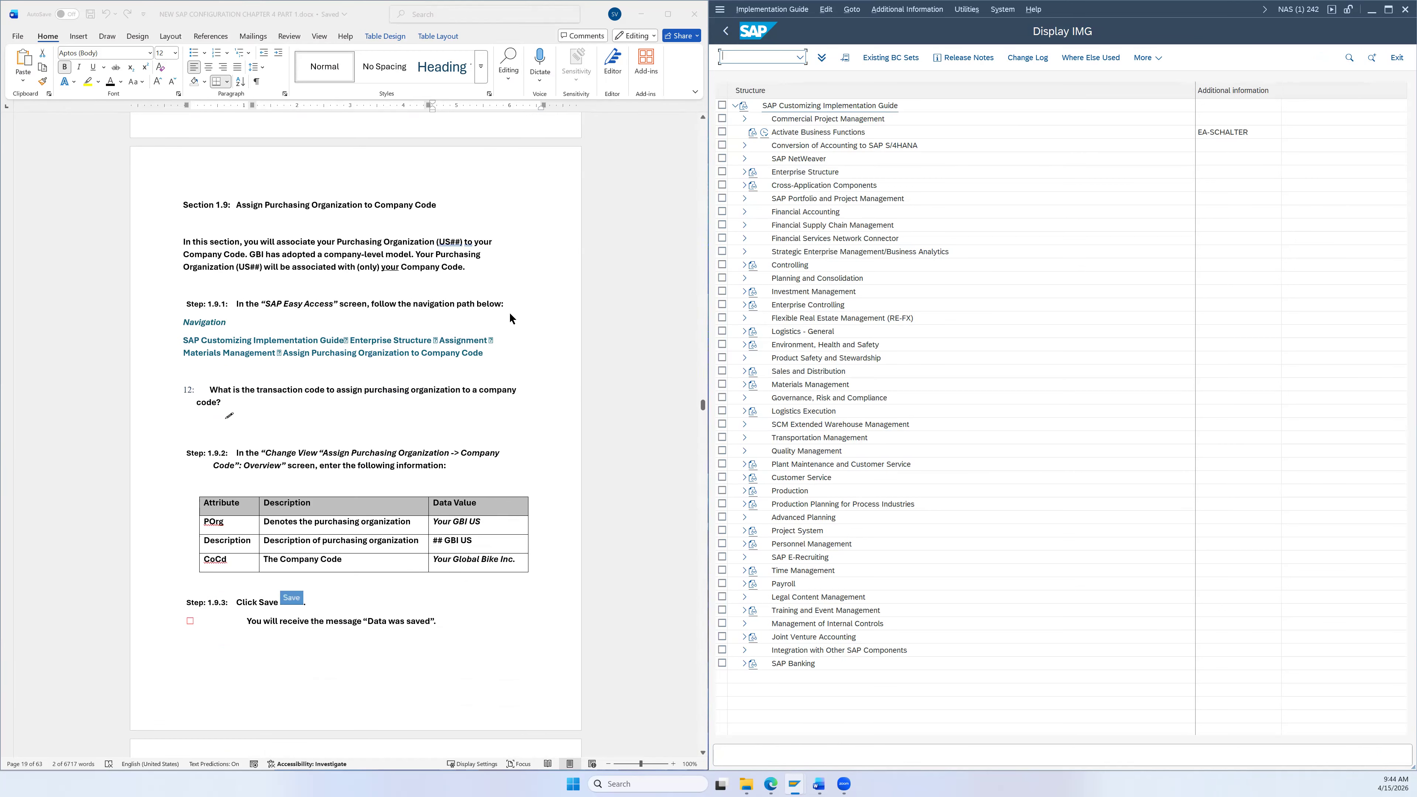
{"action": "scroll", "coordinate": [458, 279], "scroll_direction": "down", "scroll_amount": 1}
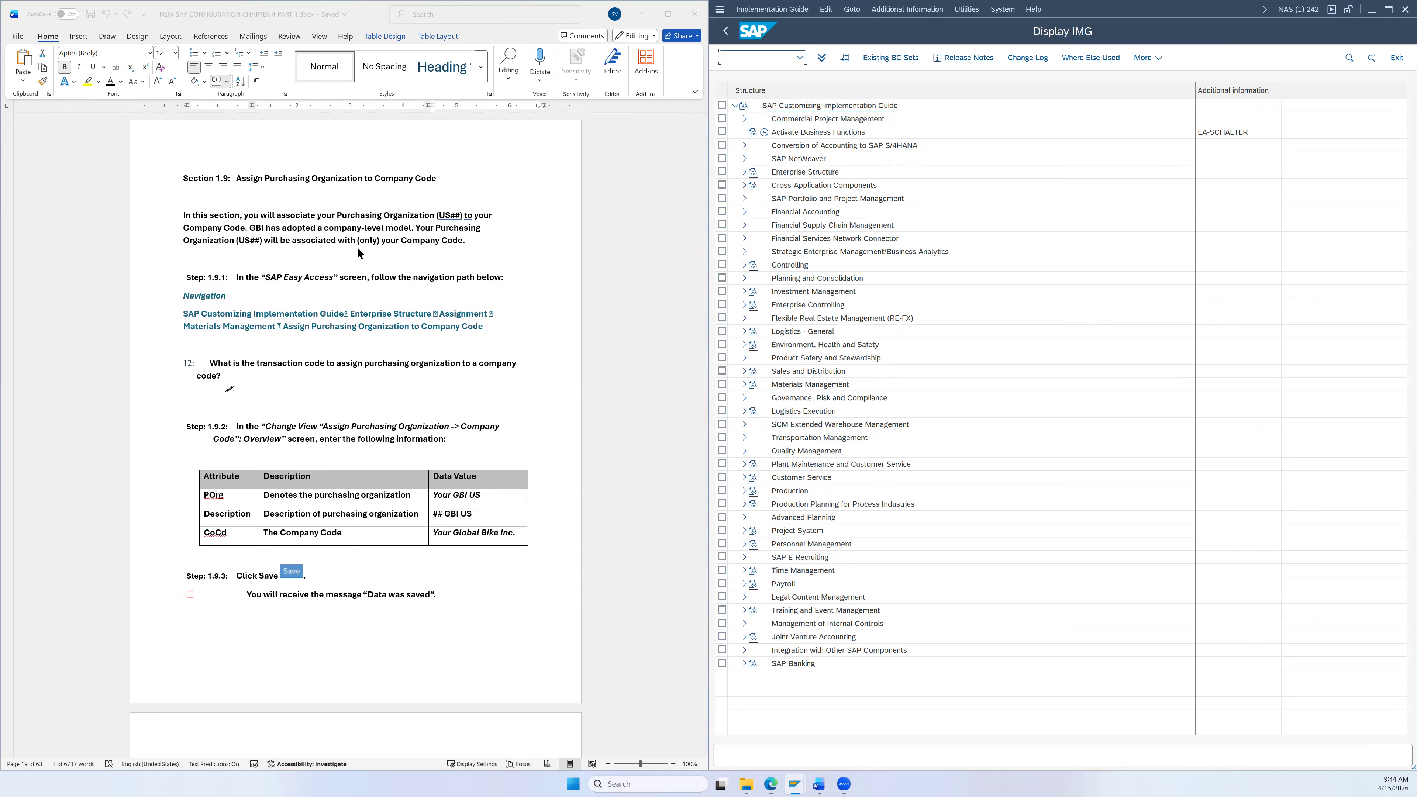
{"action": "scroll", "coordinate": [530, 268], "scroll_direction": "down", "scroll_amount": 2}
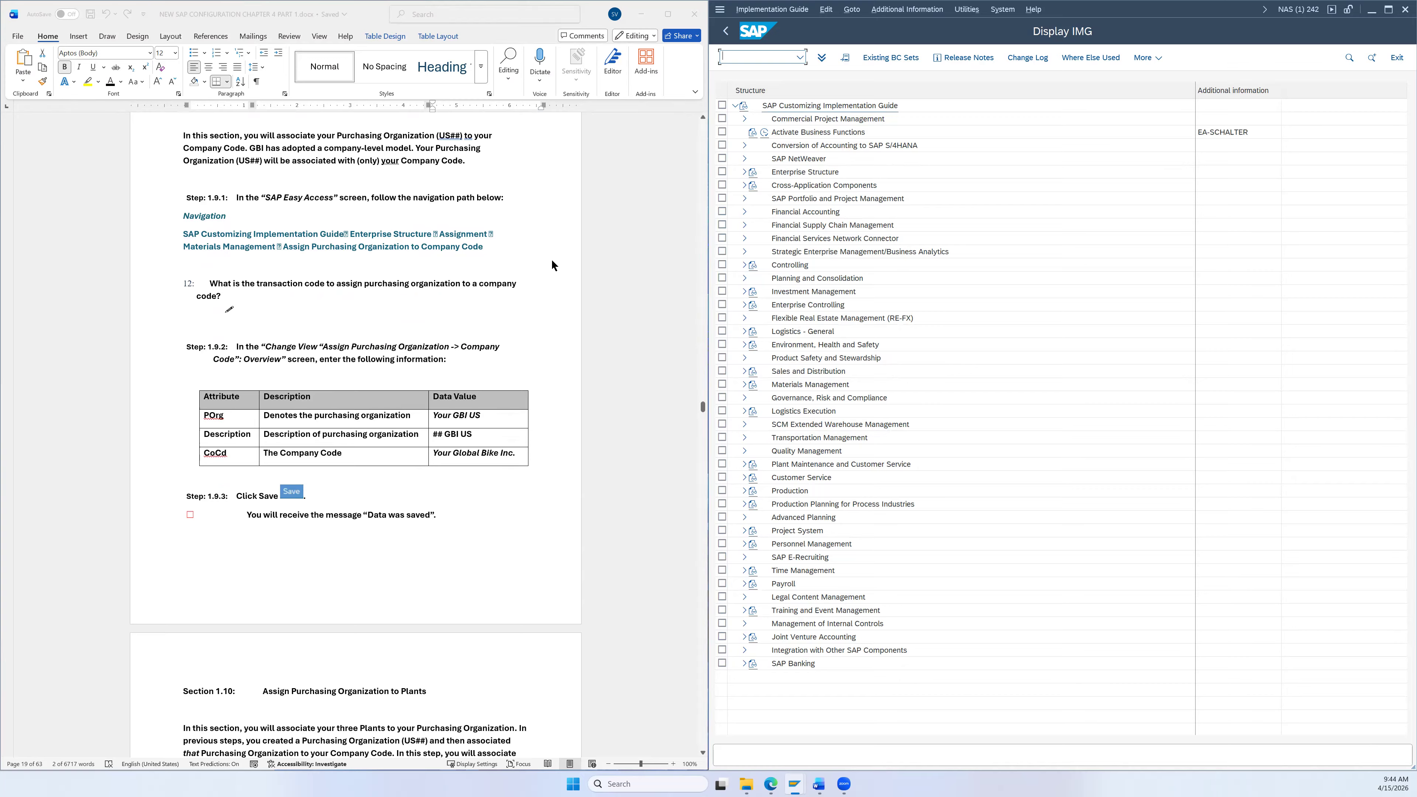
{"action": "left_click", "coordinate": [745, 171]}
{"action": "left_click", "coordinate": [753, 211]}
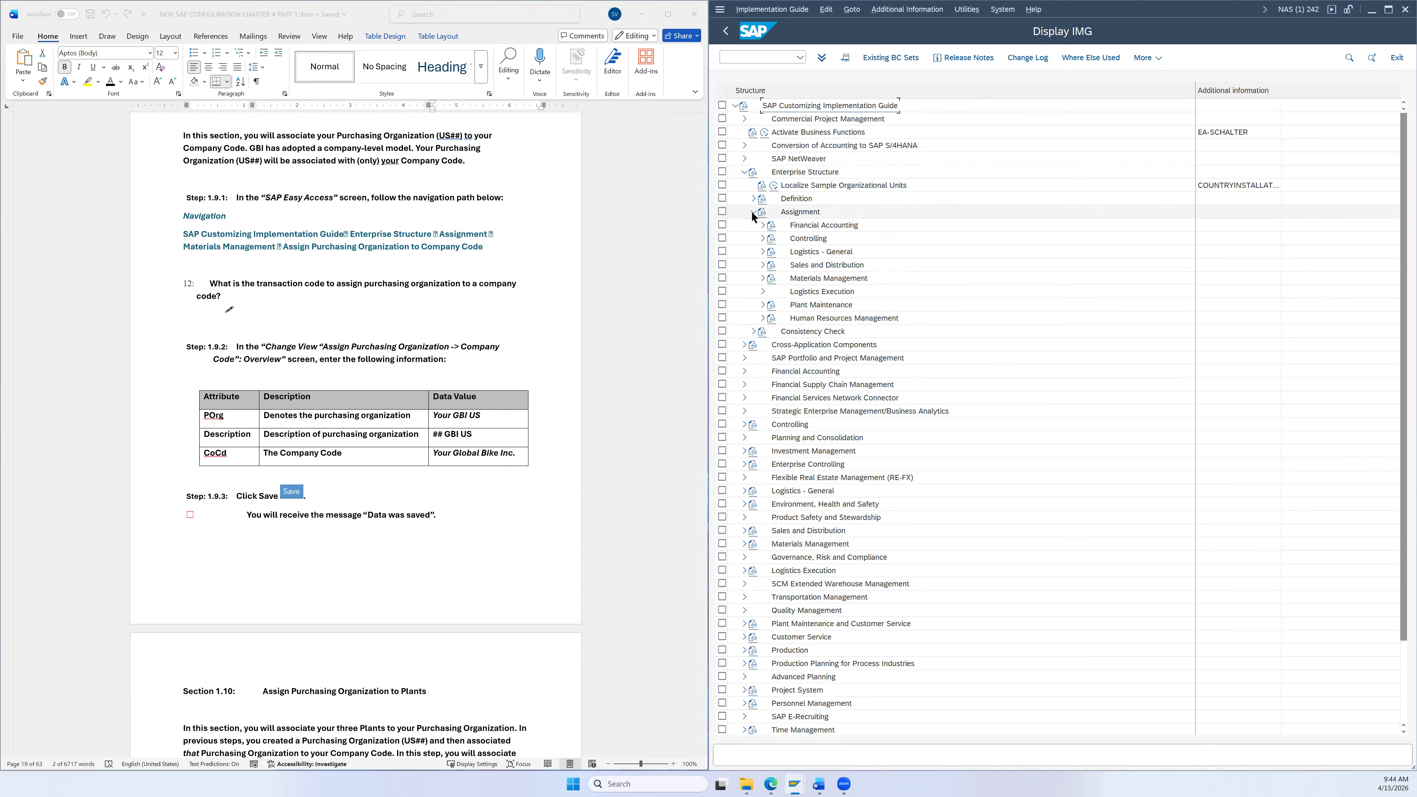
{"action": "left_click", "coordinate": [763, 278]}
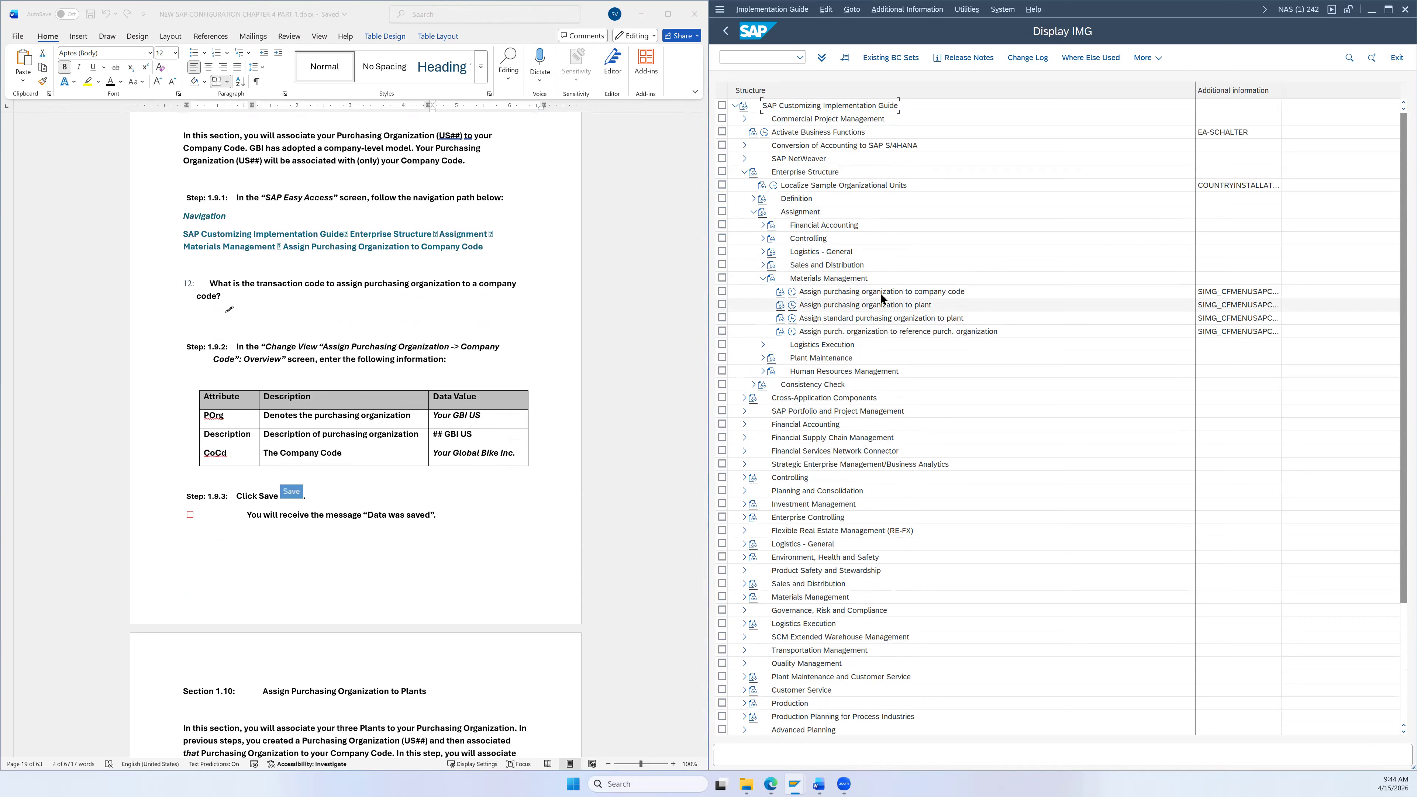
{"action": "left_click", "coordinate": [874, 291]}
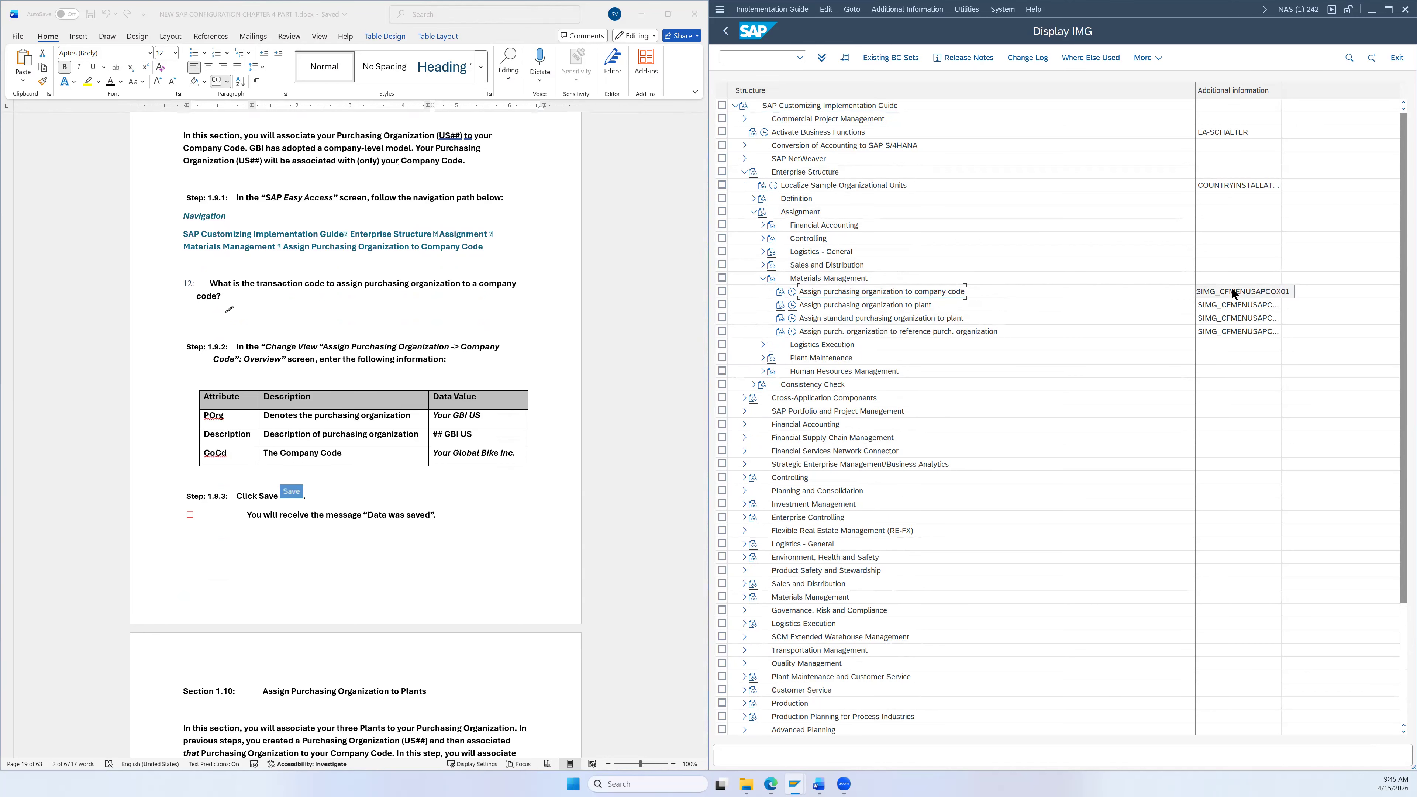
{"action": "left_click", "coordinate": [795, 294]}
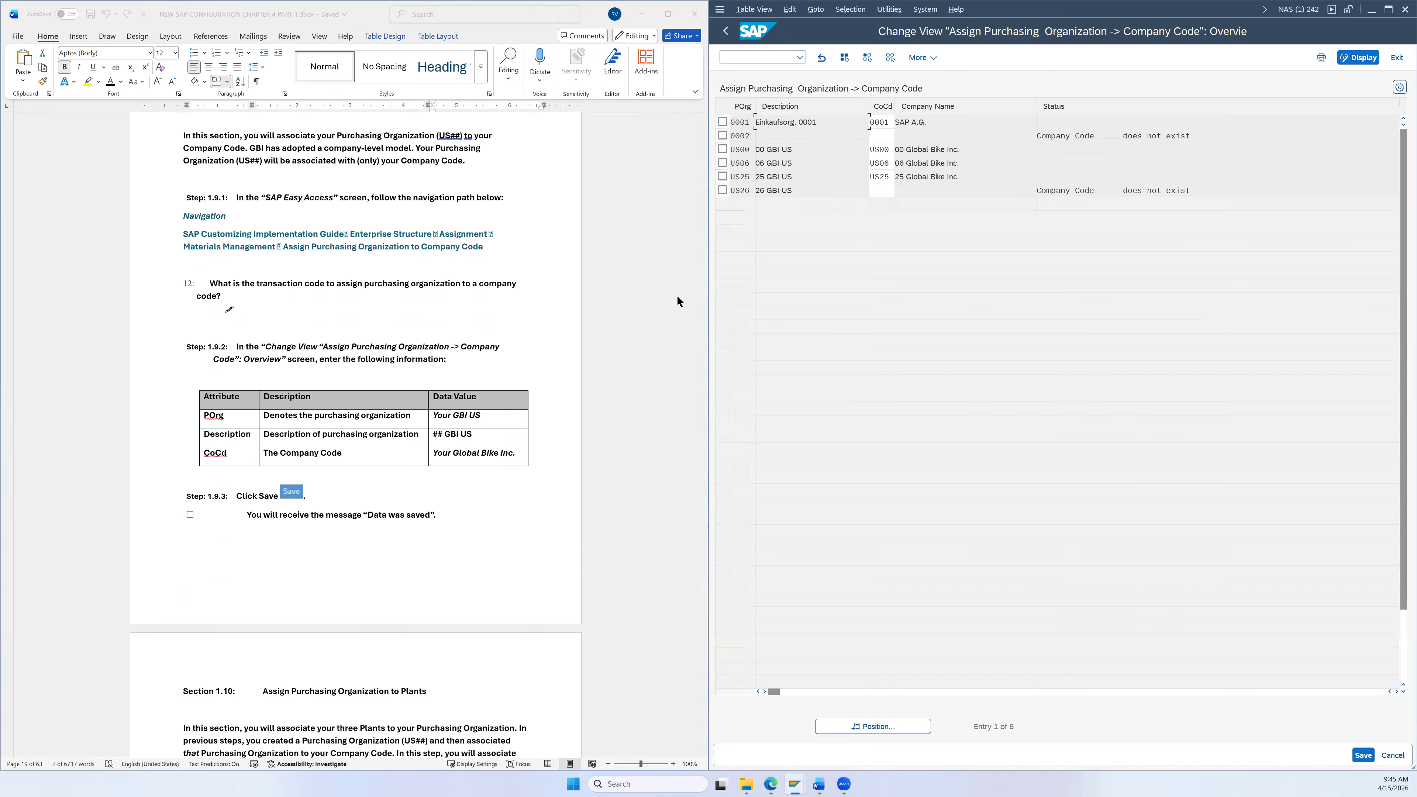
Step: Pull up the Company Code value list (92 entries) from the CoCd cell of the US26 row
{"action": "scroll", "coordinate": [546, 312], "scroll_direction": "down", "scroll_amount": 2}
{"action": "scroll", "coordinate": [545, 312], "scroll_direction": "down", "scroll_amount": 2}
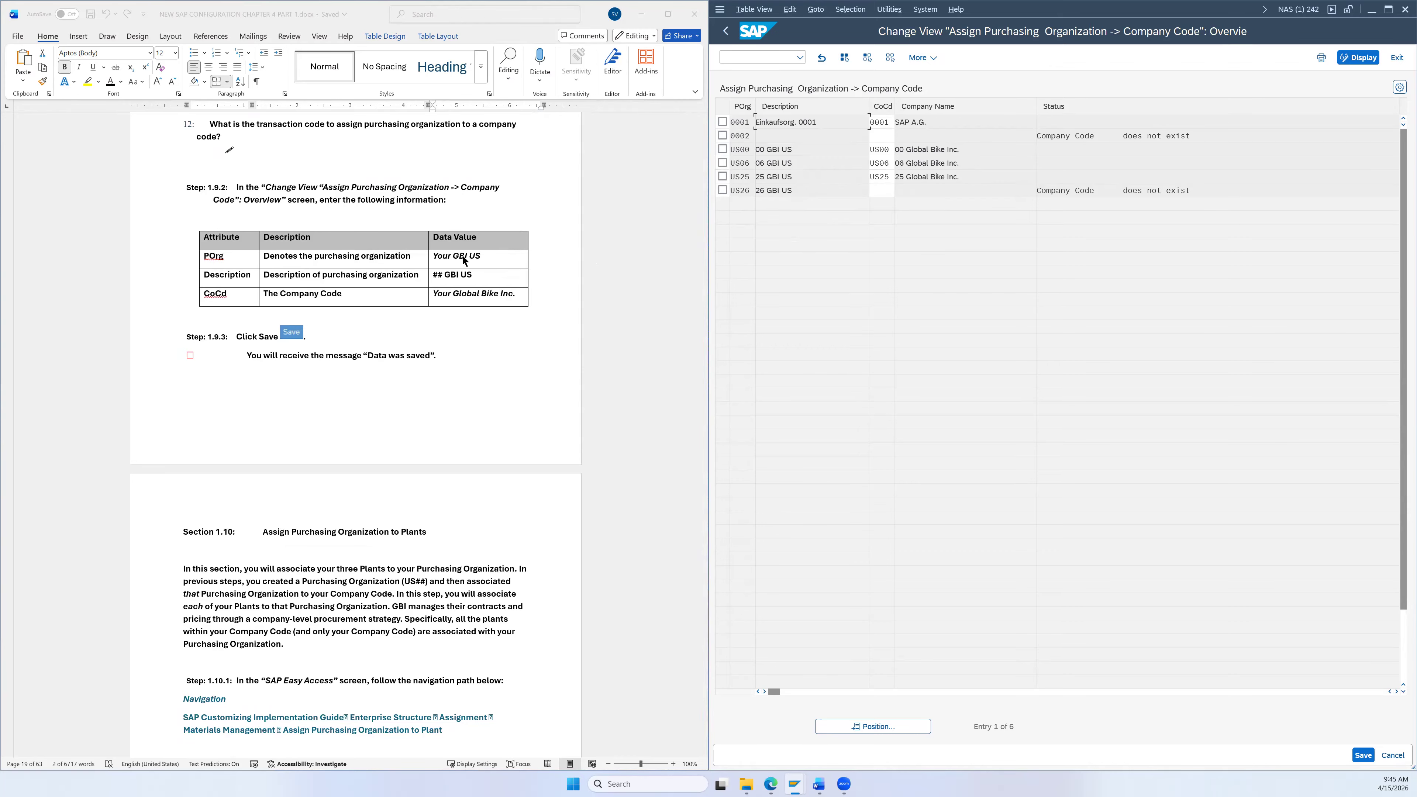
{"action": "scroll", "coordinate": [482, 243], "scroll_direction": "down", "scroll_amount": 1}
{"action": "scroll", "coordinate": [492, 236], "scroll_direction": "up", "scroll_amount": 1}
{"action": "left_click", "coordinate": [880, 193]}
{"action": "left_click", "coordinate": [901, 191]}
{"action": "scroll", "coordinate": [820, 459], "scroll_direction": "down", "scroll_amount": 2}
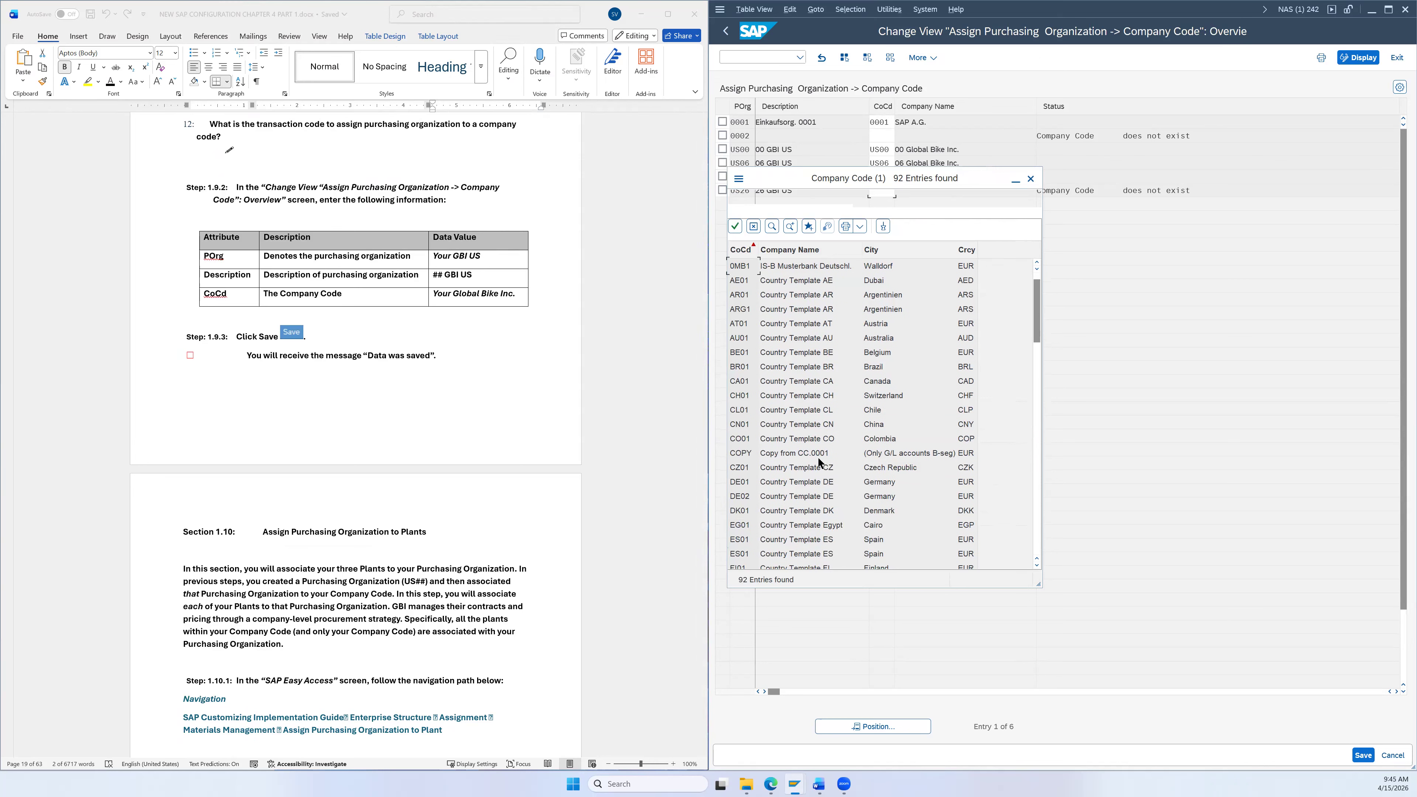
Step: Enter company code US26 (26 Global Bike Inc.) for purchasing organization US26
{"action": "scroll", "coordinate": [821, 460], "scroll_direction": "down", "scroll_amount": 20}
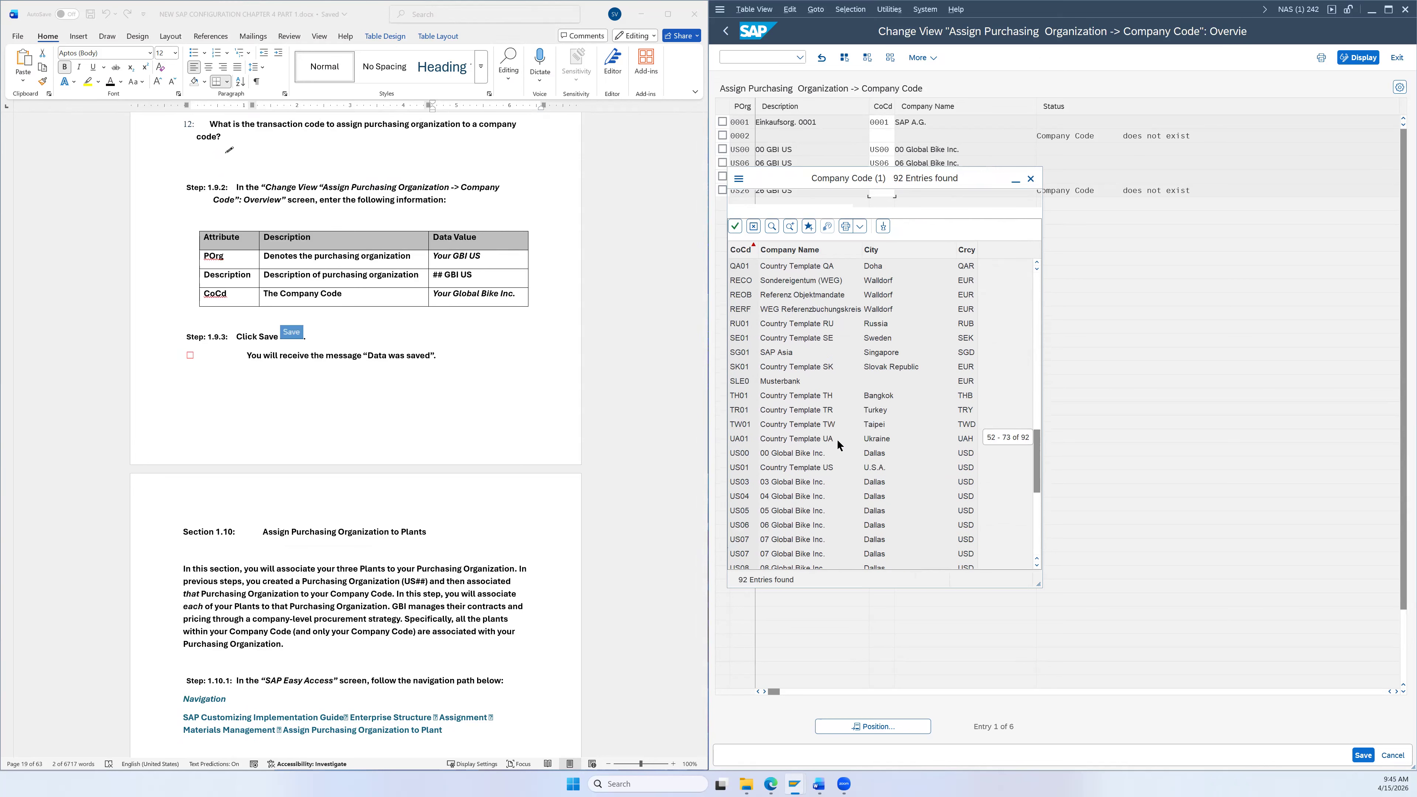
{"action": "scroll", "coordinate": [839, 440], "scroll_direction": "down", "scroll_amount": 2}
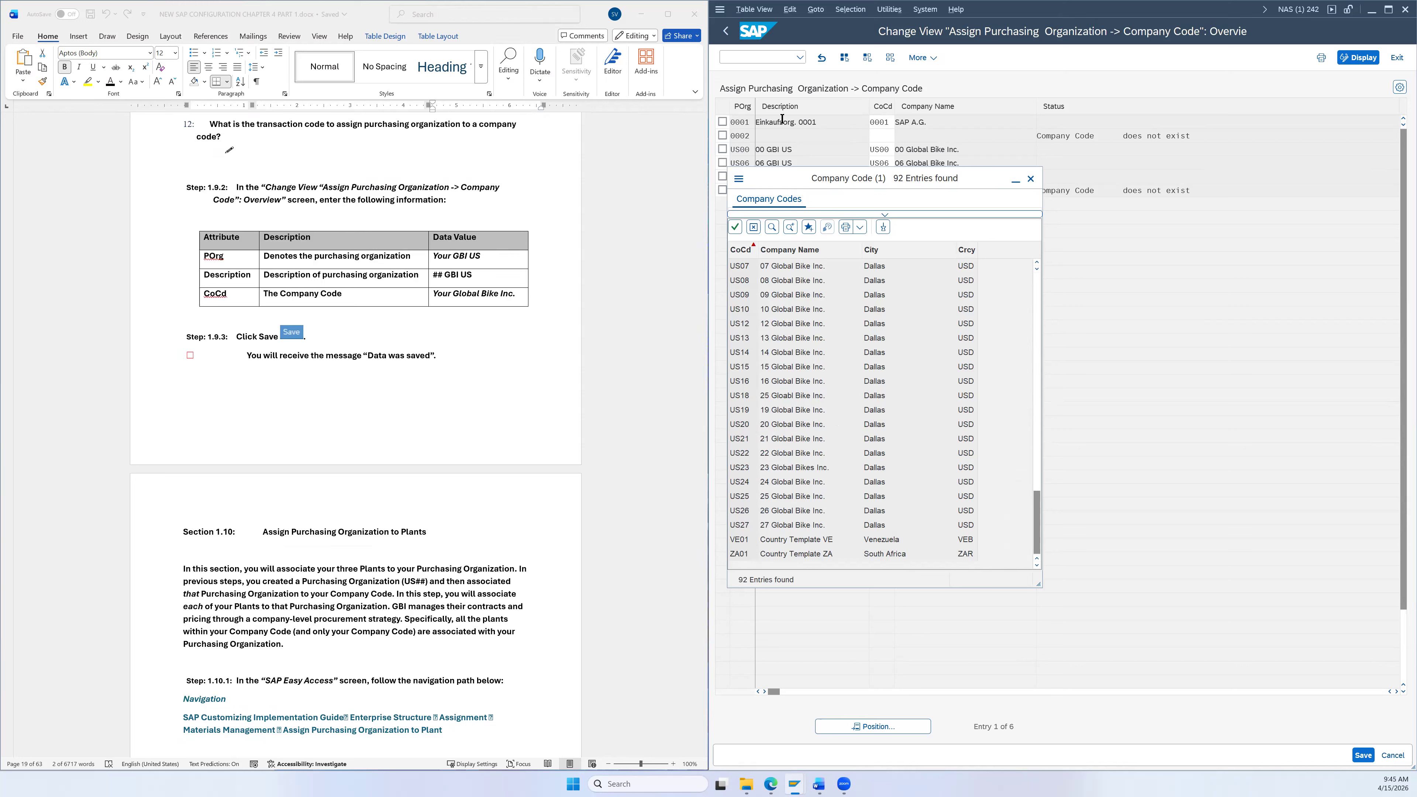
{"action": "left_click", "coordinate": [745, 510]}
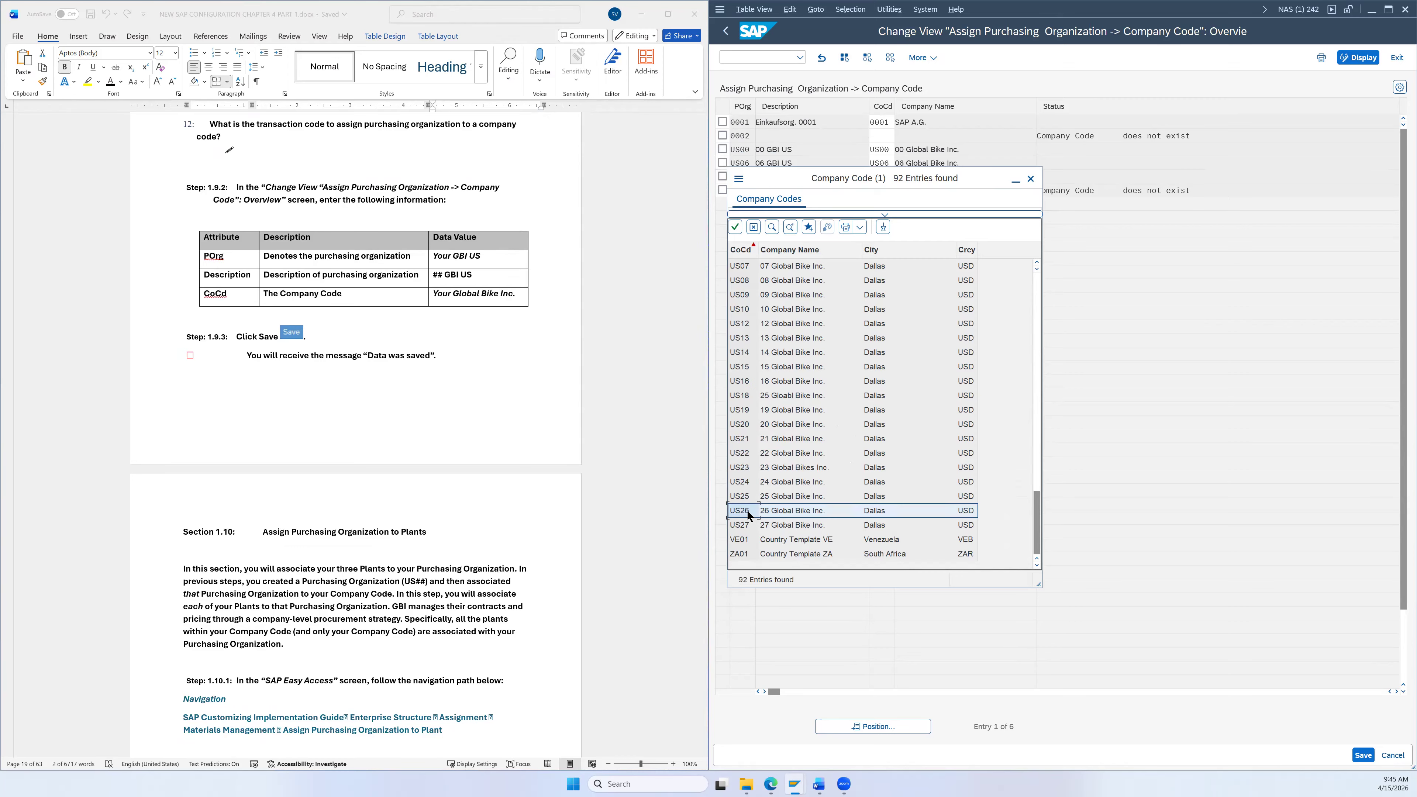
{"action": "double_click", "coordinate": [747, 513]}
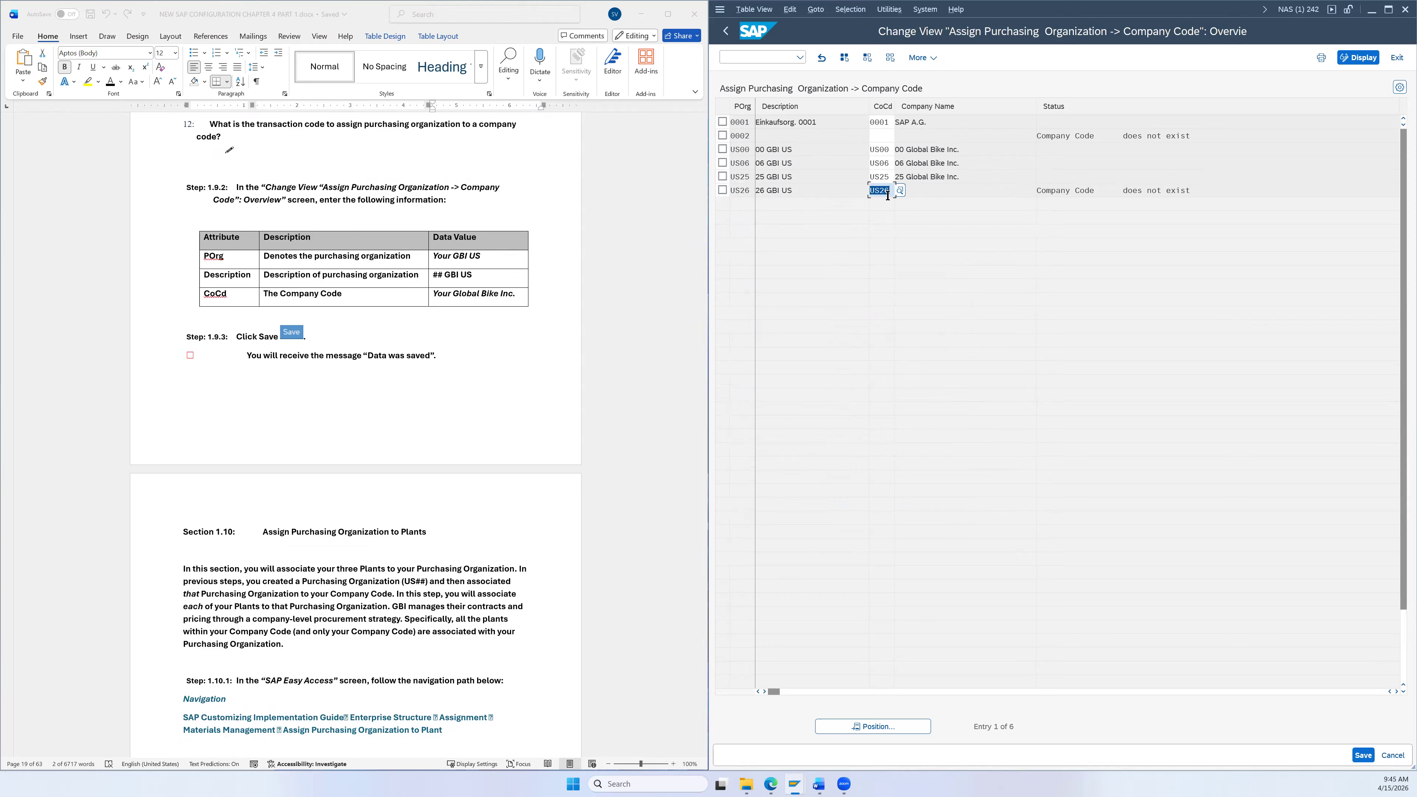
{"action": "key", "text": "BackSpace"}
{"action": "type", "text": "US2"}
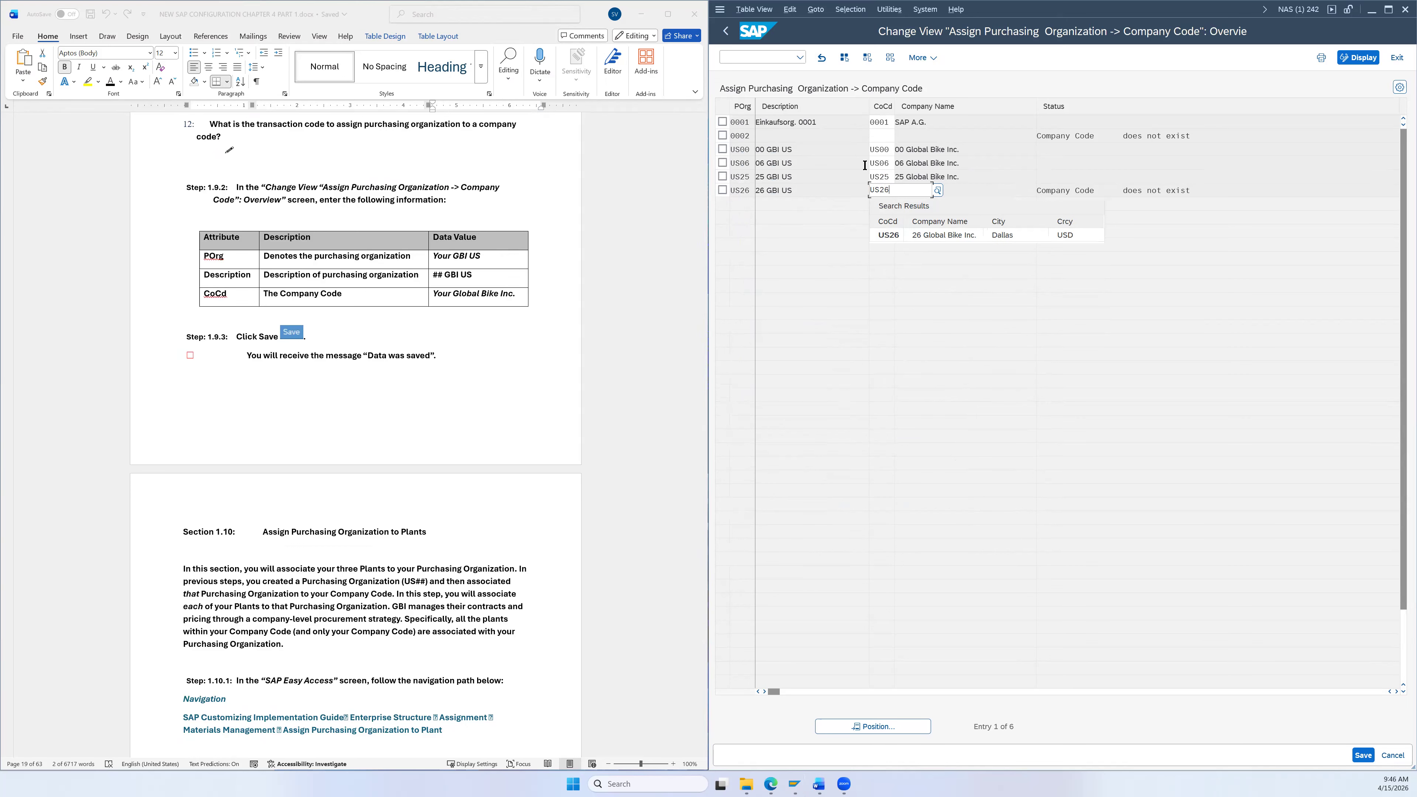
{"action": "left_click", "coordinate": [883, 239]}
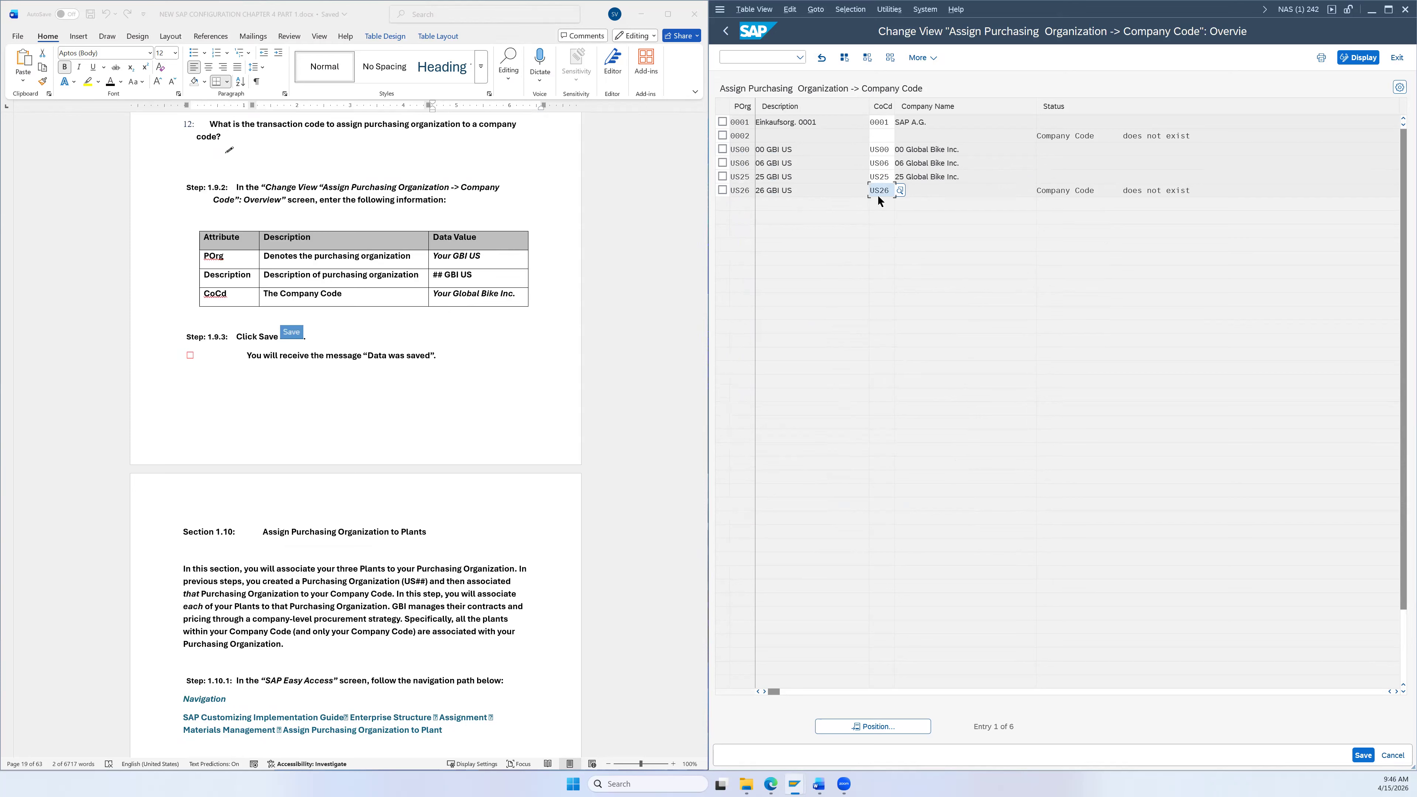
Step: Save the company code assignment and return to the Customizing: Execute Project screen
{"action": "left_click", "coordinate": [1364, 756]}
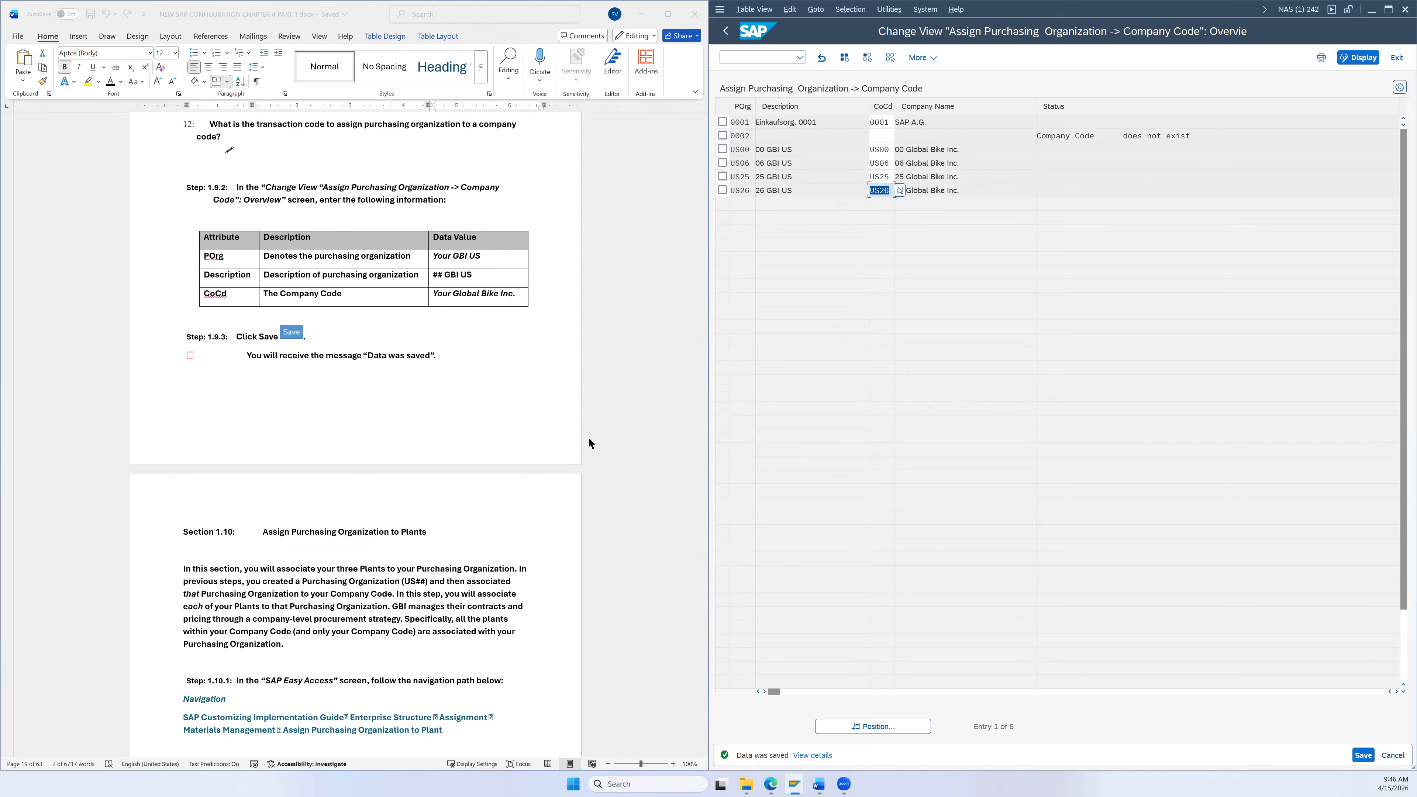
{"action": "scroll", "coordinate": [589, 441], "scroll_direction": "down", "scroll_amount": 5}
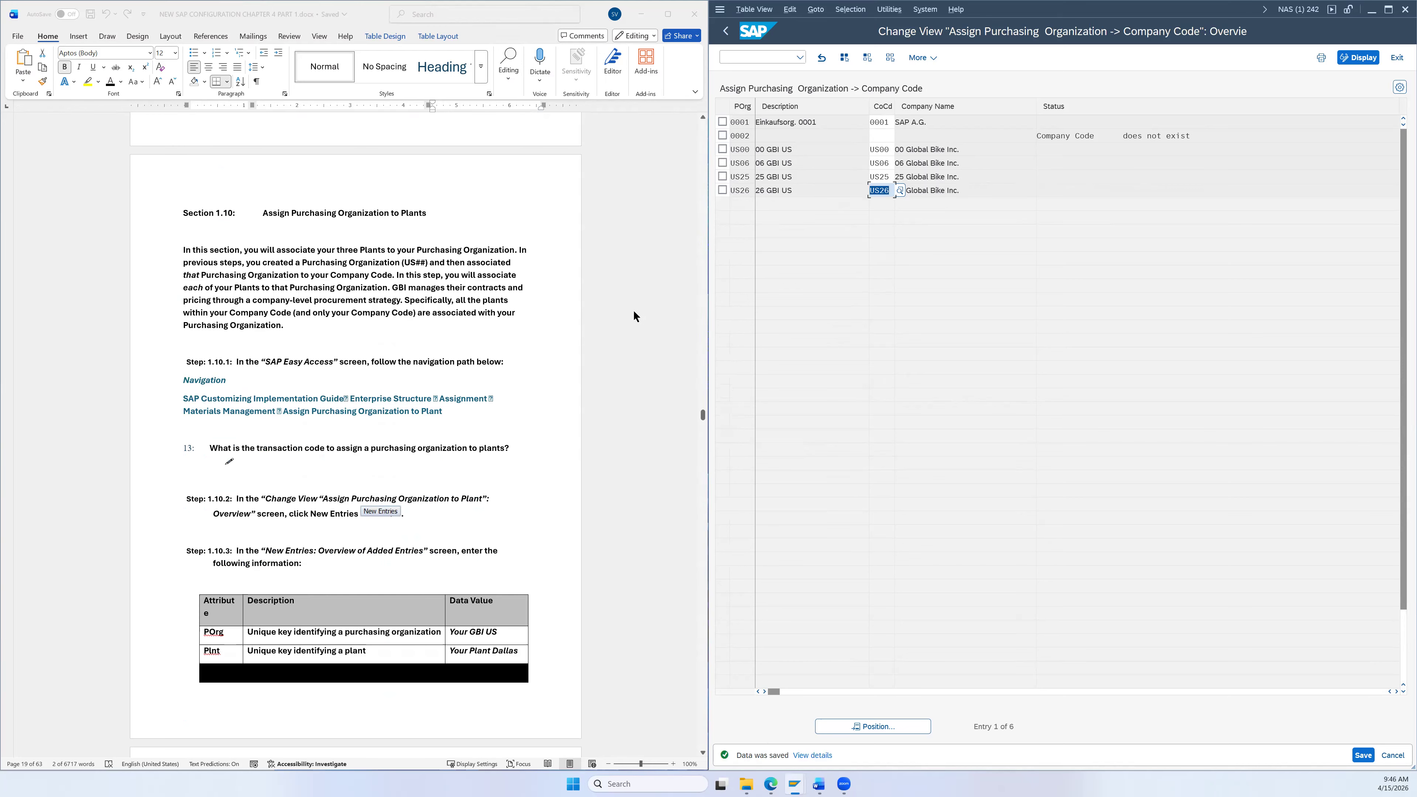
{"action": "scroll", "coordinate": [565, 330], "scroll_direction": "down", "scroll_amount": 1}
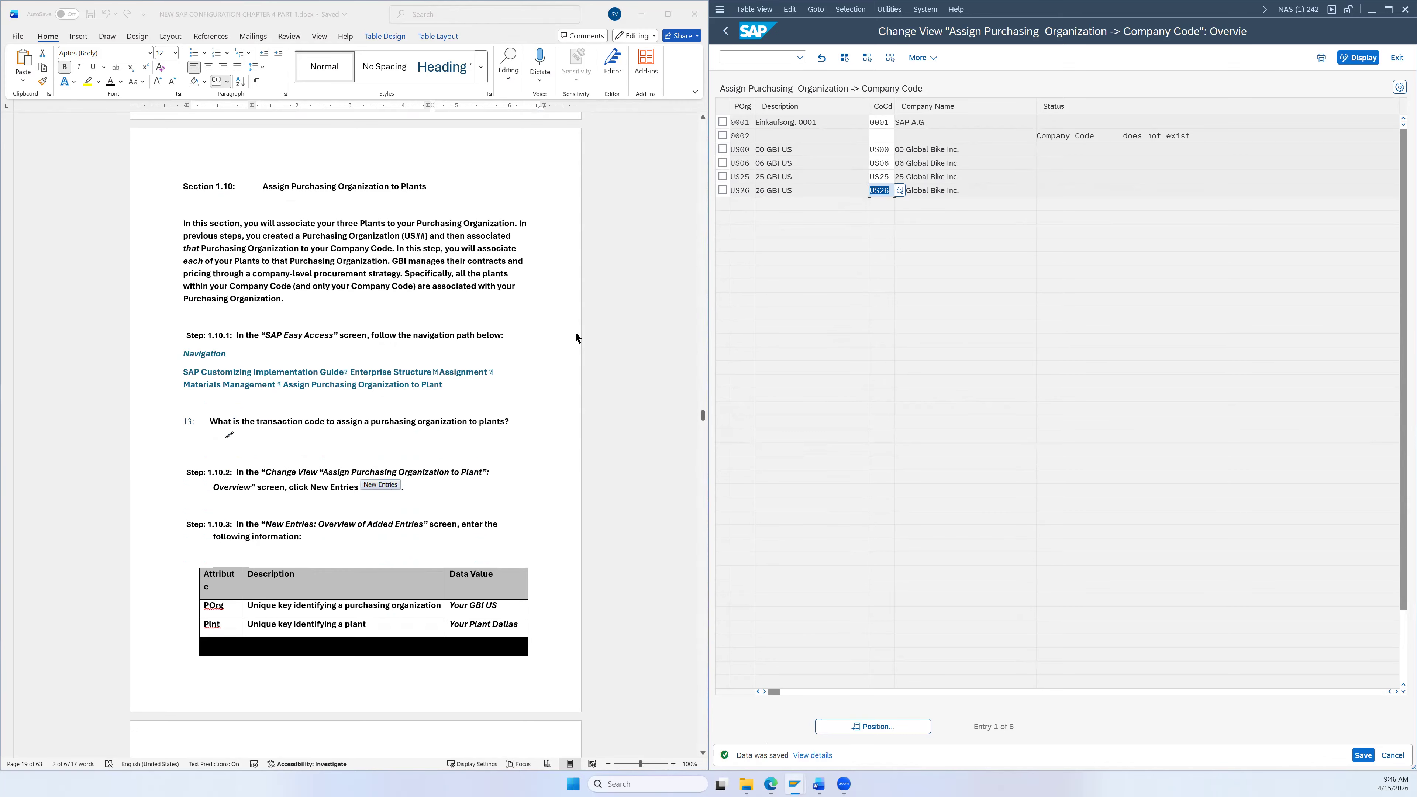
{"action": "left_click", "coordinate": [731, 33]}
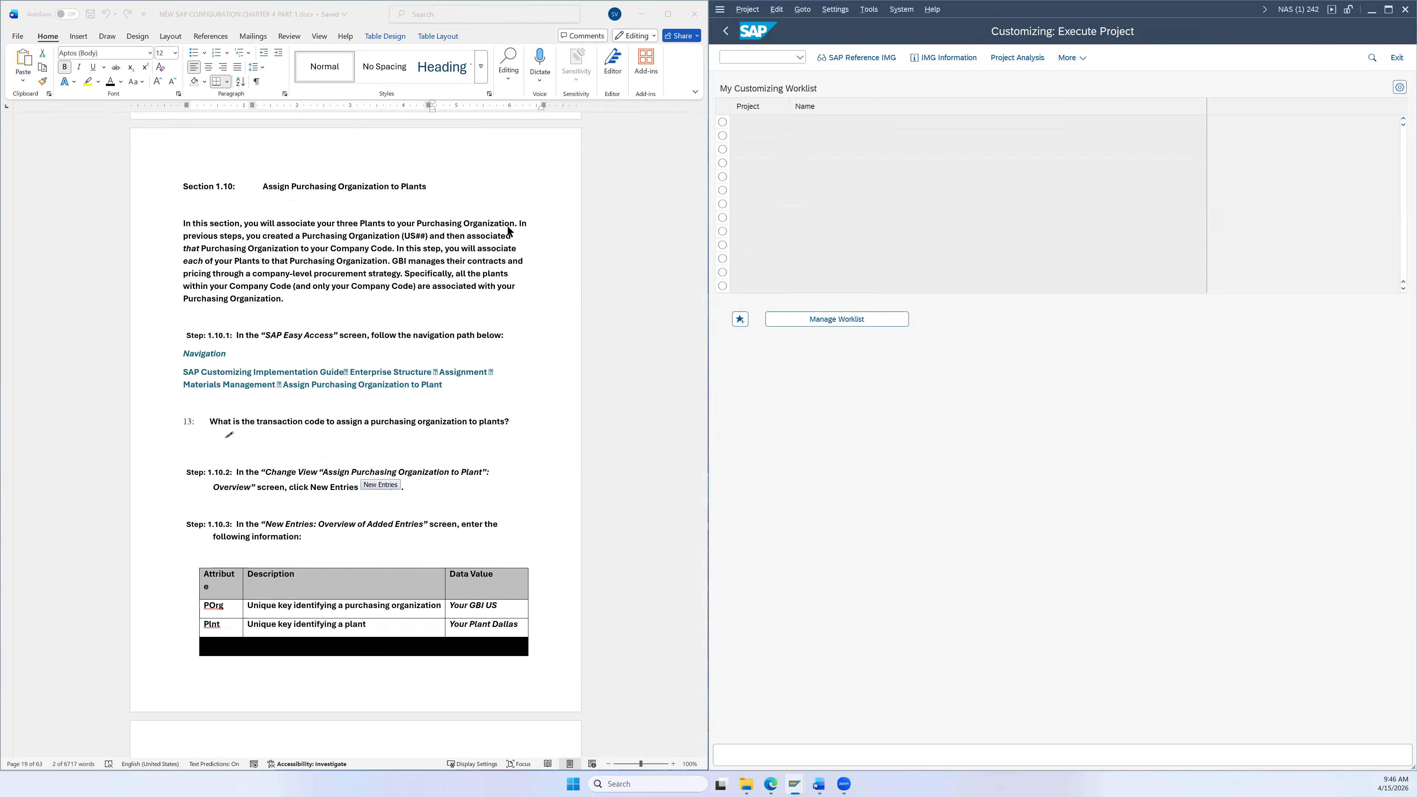
Step: Bring up the Display IMG tree showing the Customizing Implementation Guide's top-level branches
{"action": "scroll", "coordinate": [507, 225], "scroll_direction": "down", "scroll_amount": 1}
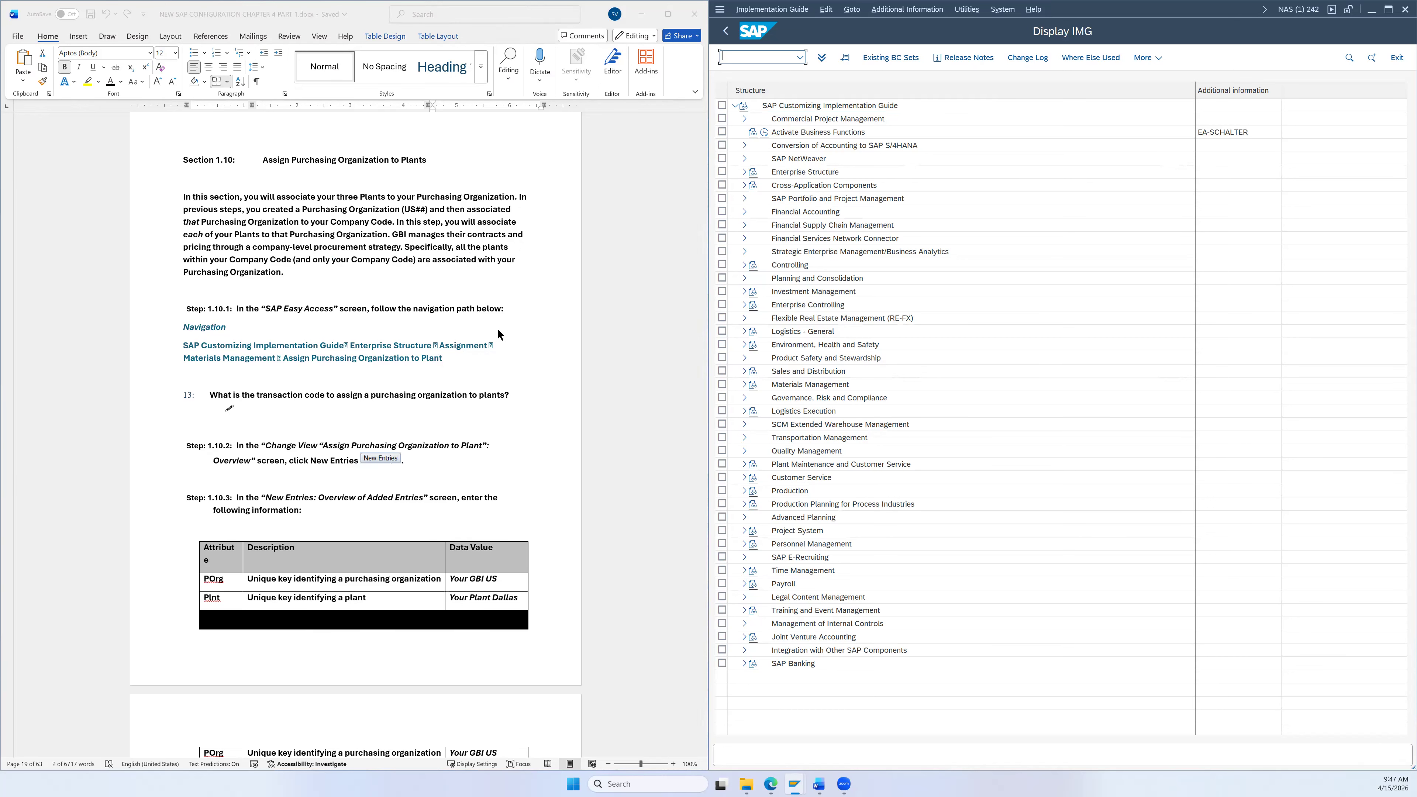
{"action": "scroll", "coordinate": [499, 334], "scroll_direction": "down", "scroll_amount": 3}
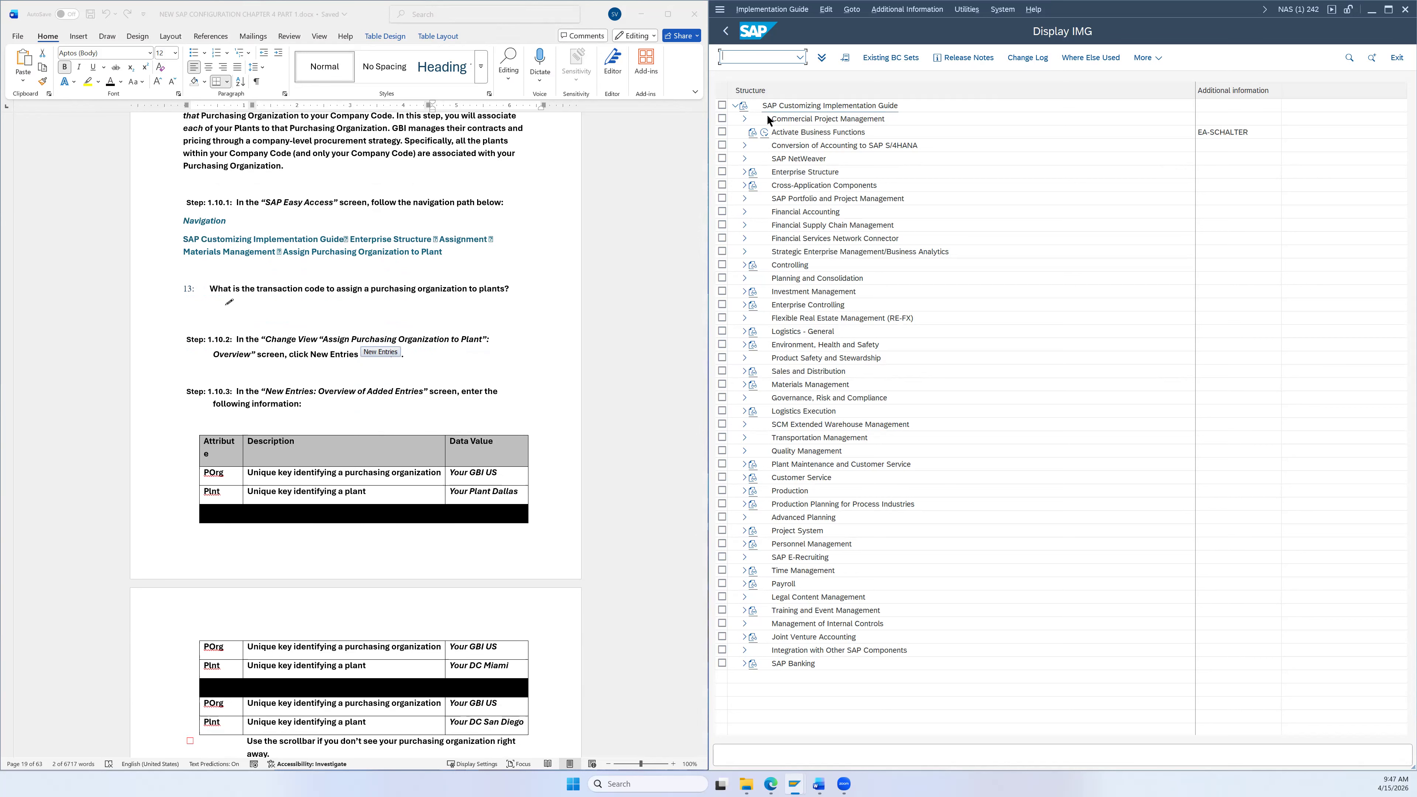
Step: Run Enterprise Structure > Assignment > Materials Management > Assign purchasing organization to plant
{"action": "left_click", "coordinate": [744, 172]}
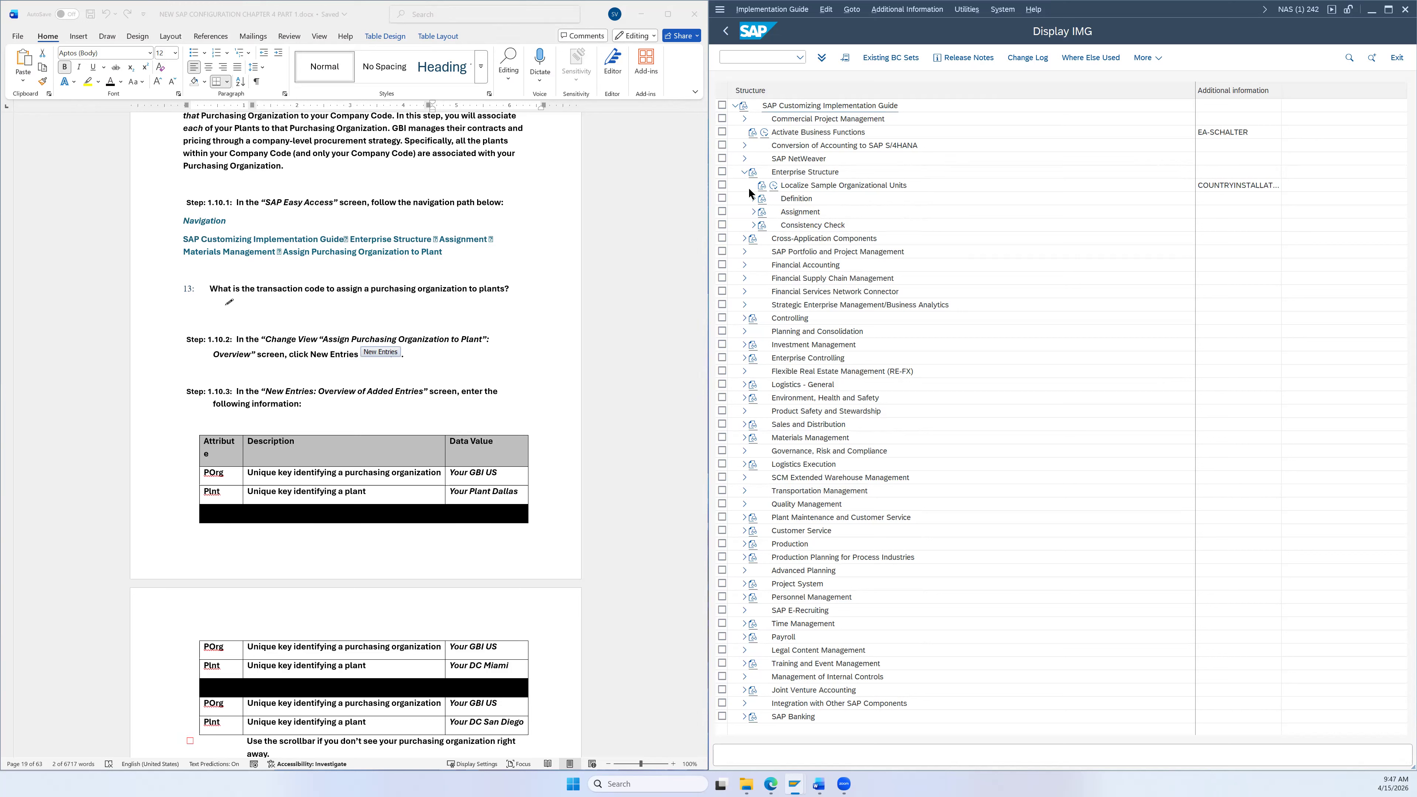
{"action": "left_click", "coordinate": [754, 212]}
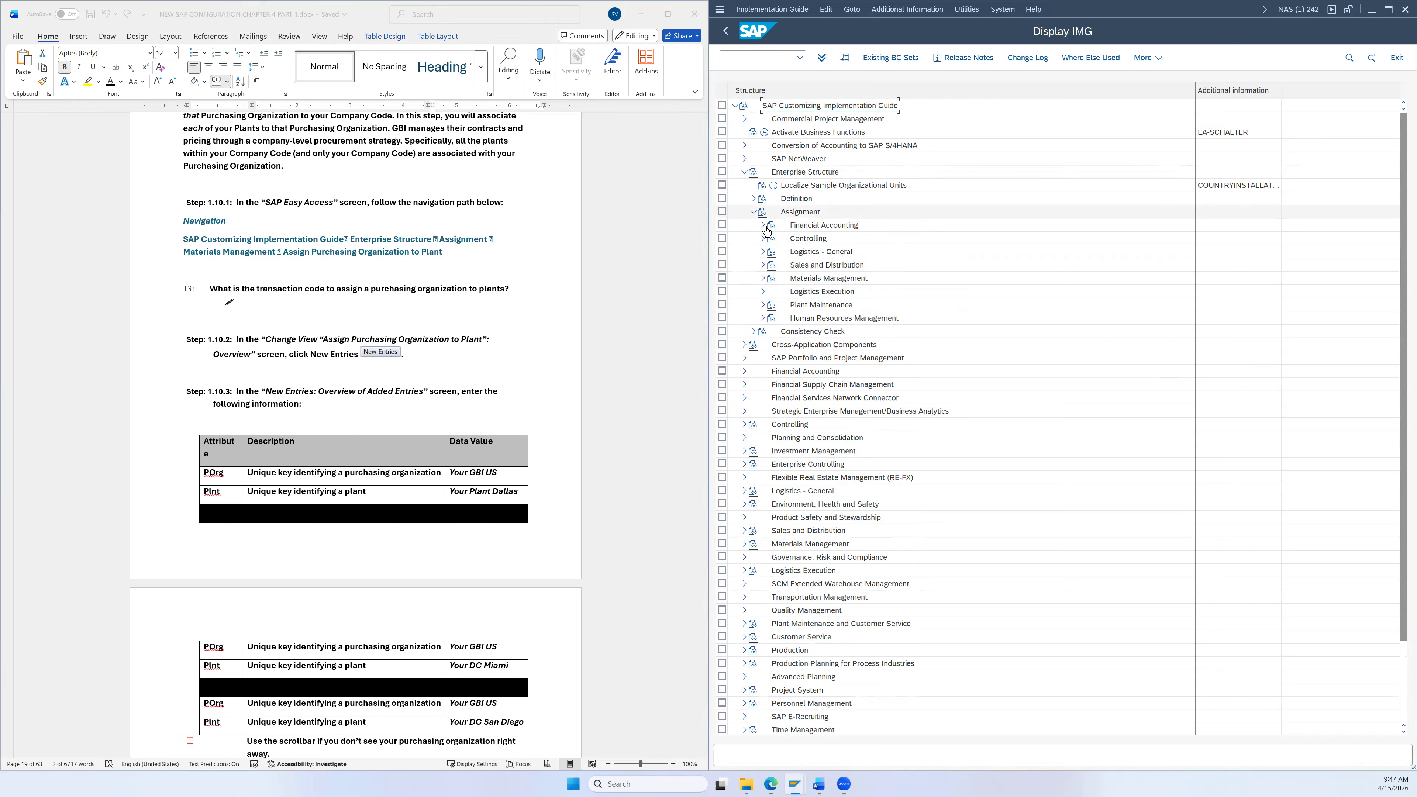
{"action": "left_click", "coordinate": [762, 278]}
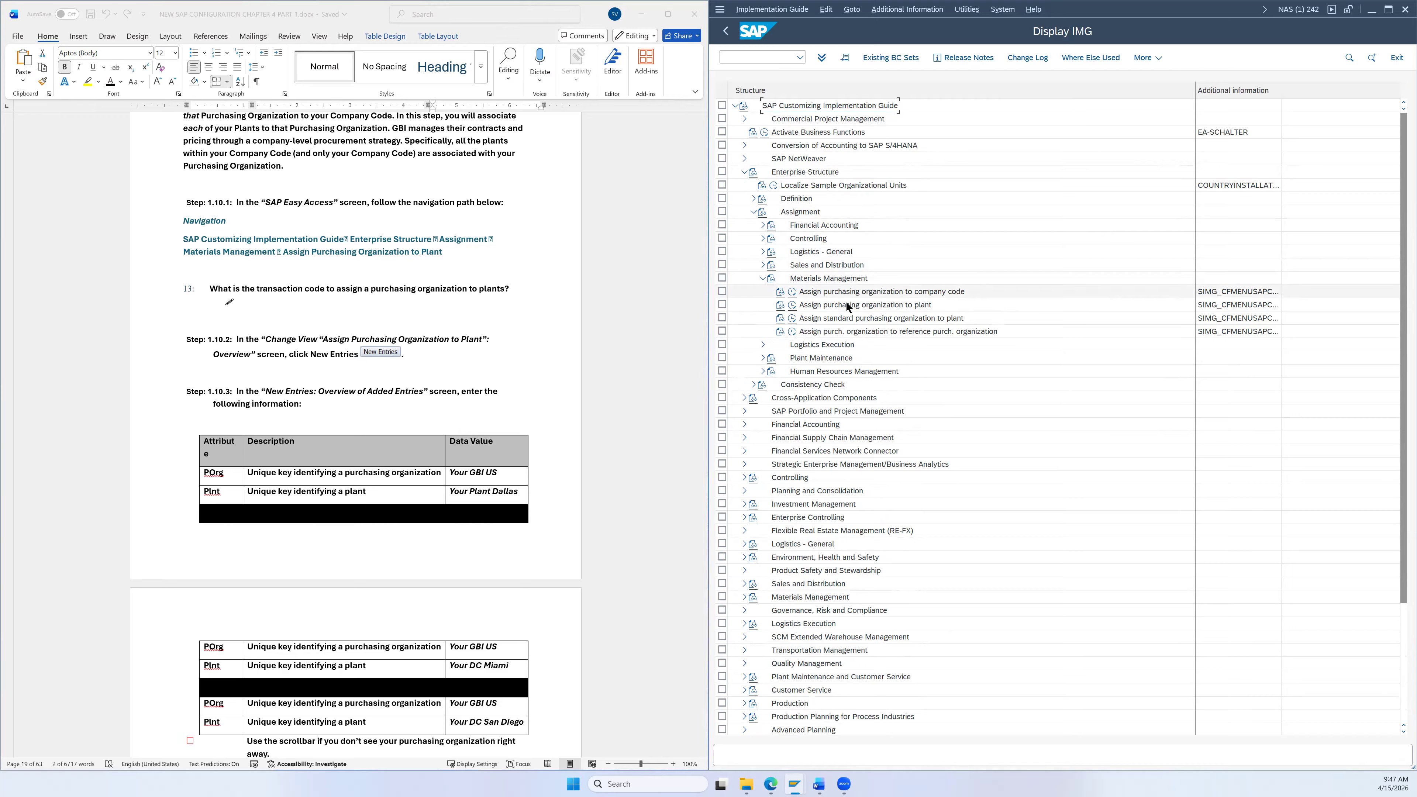
{"action": "left_click", "coordinate": [830, 308]}
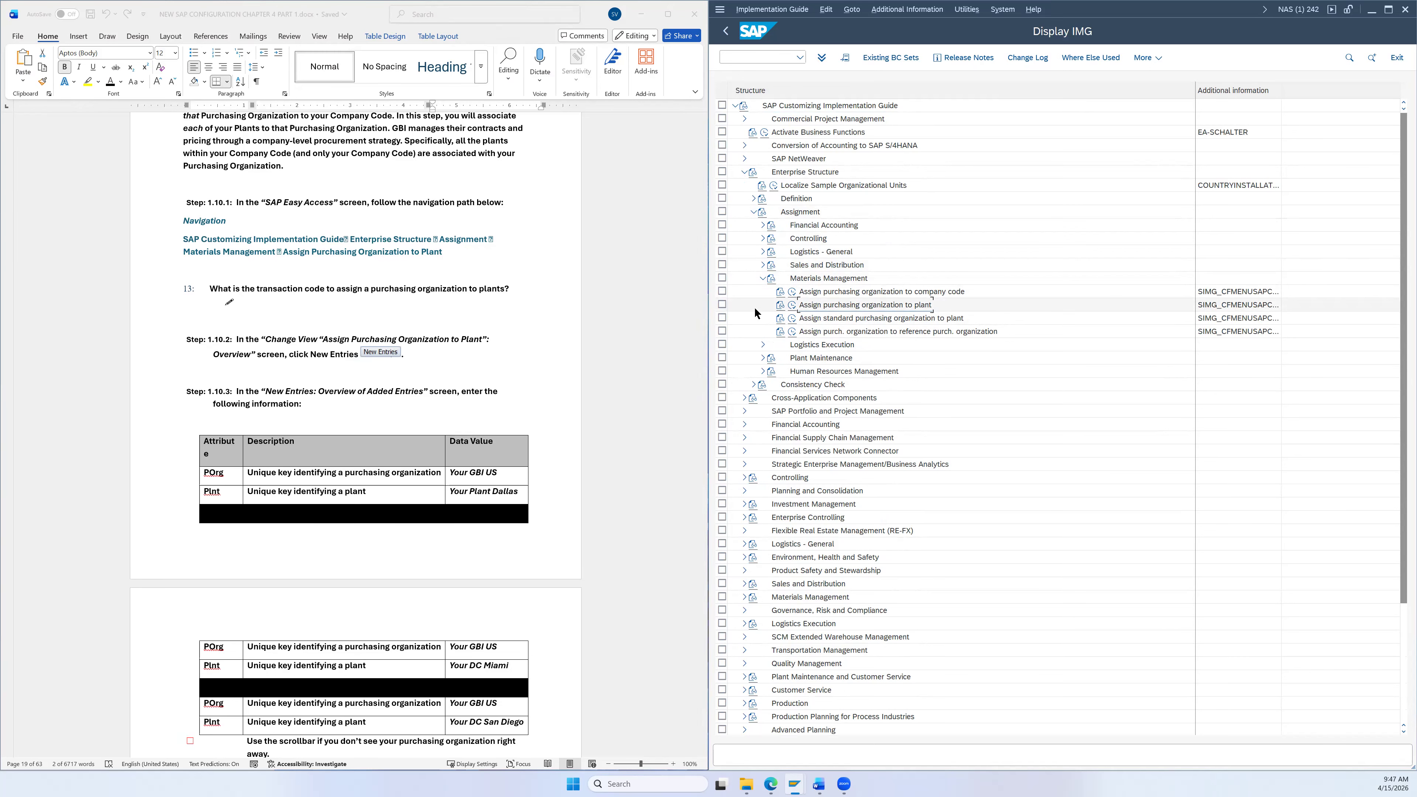
{"action": "left_click", "coordinate": [792, 304]}
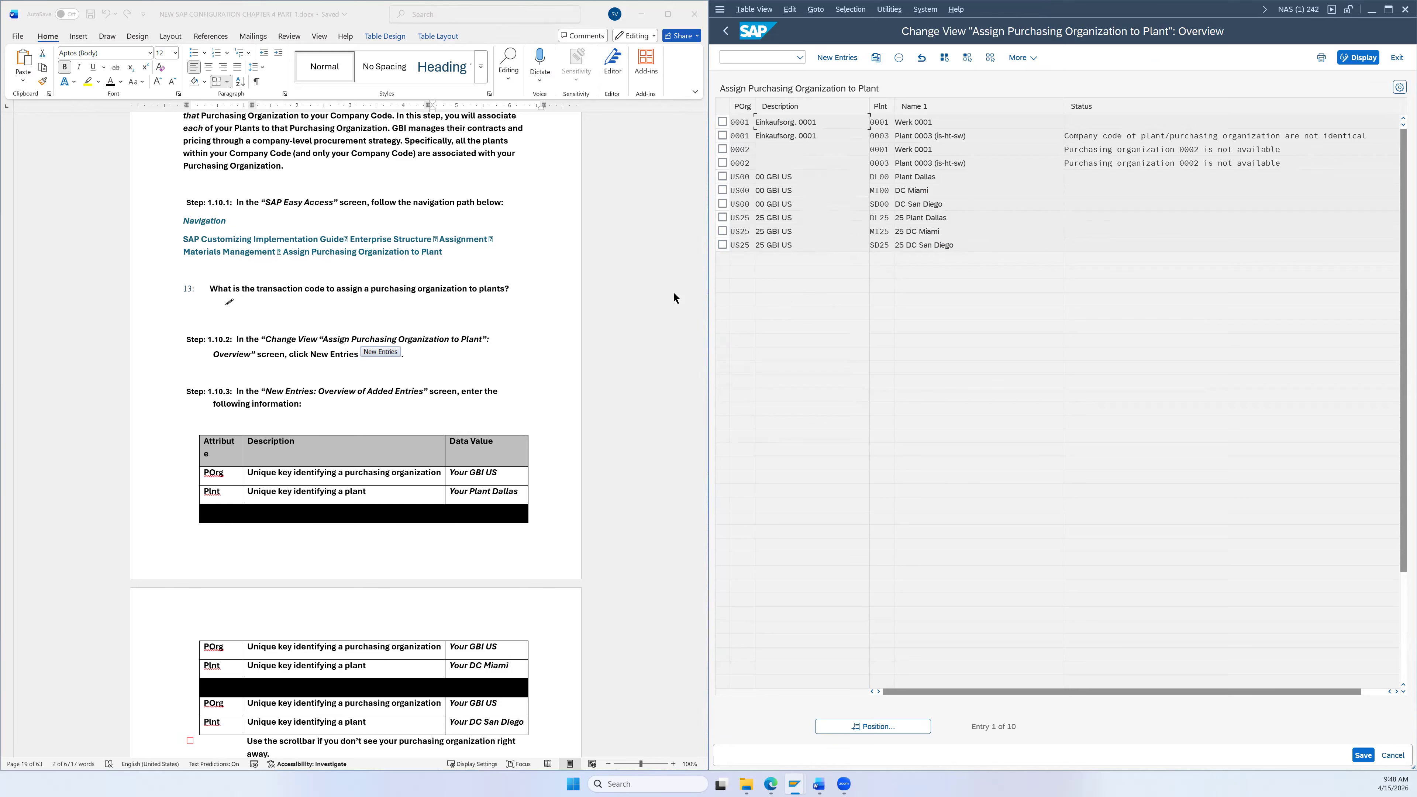
Step: Start new entries in the purchasing organization to plant assignment table
{"action": "scroll", "coordinate": [574, 259], "scroll_direction": "down", "scroll_amount": 3}
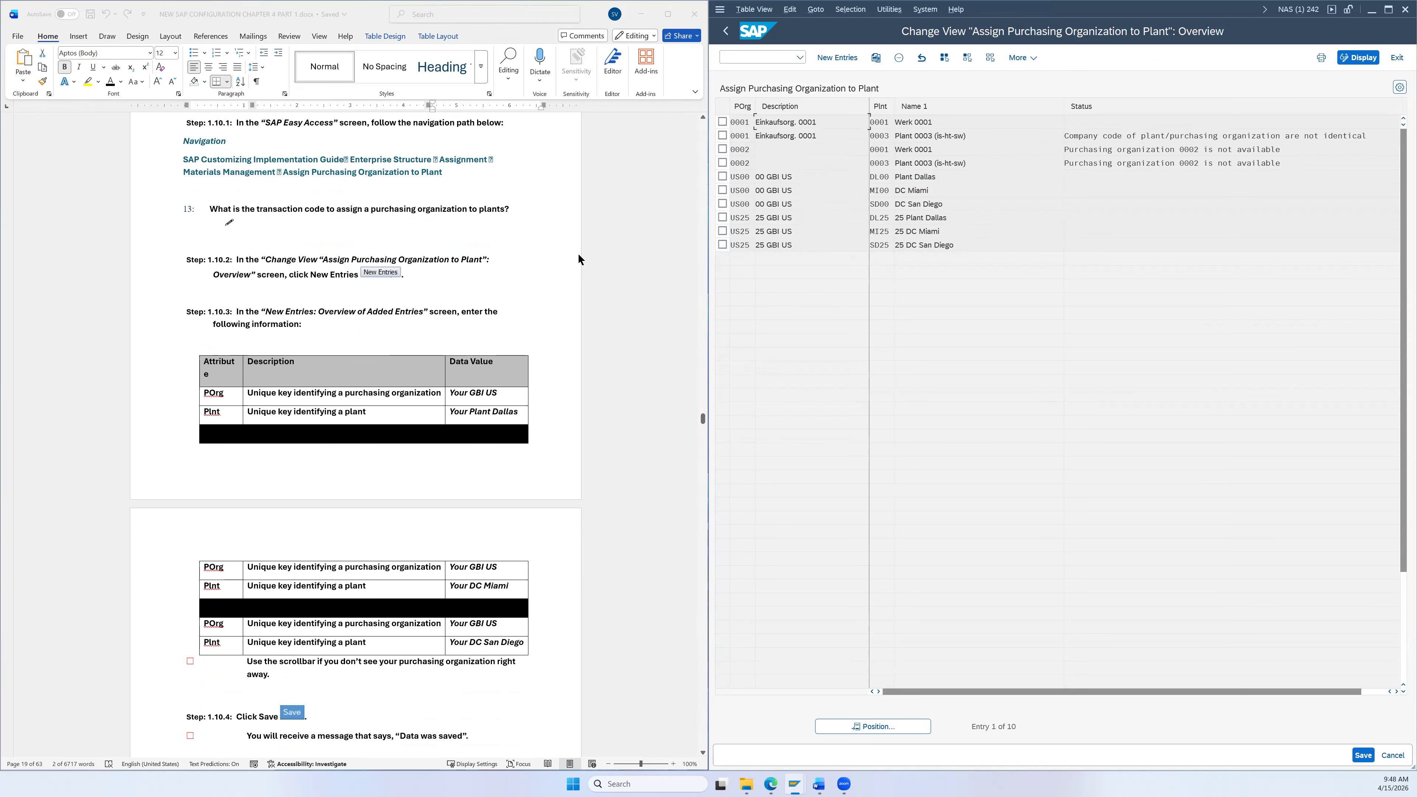
{"action": "scroll", "coordinate": [577, 262], "scroll_direction": "down", "scroll_amount": 1}
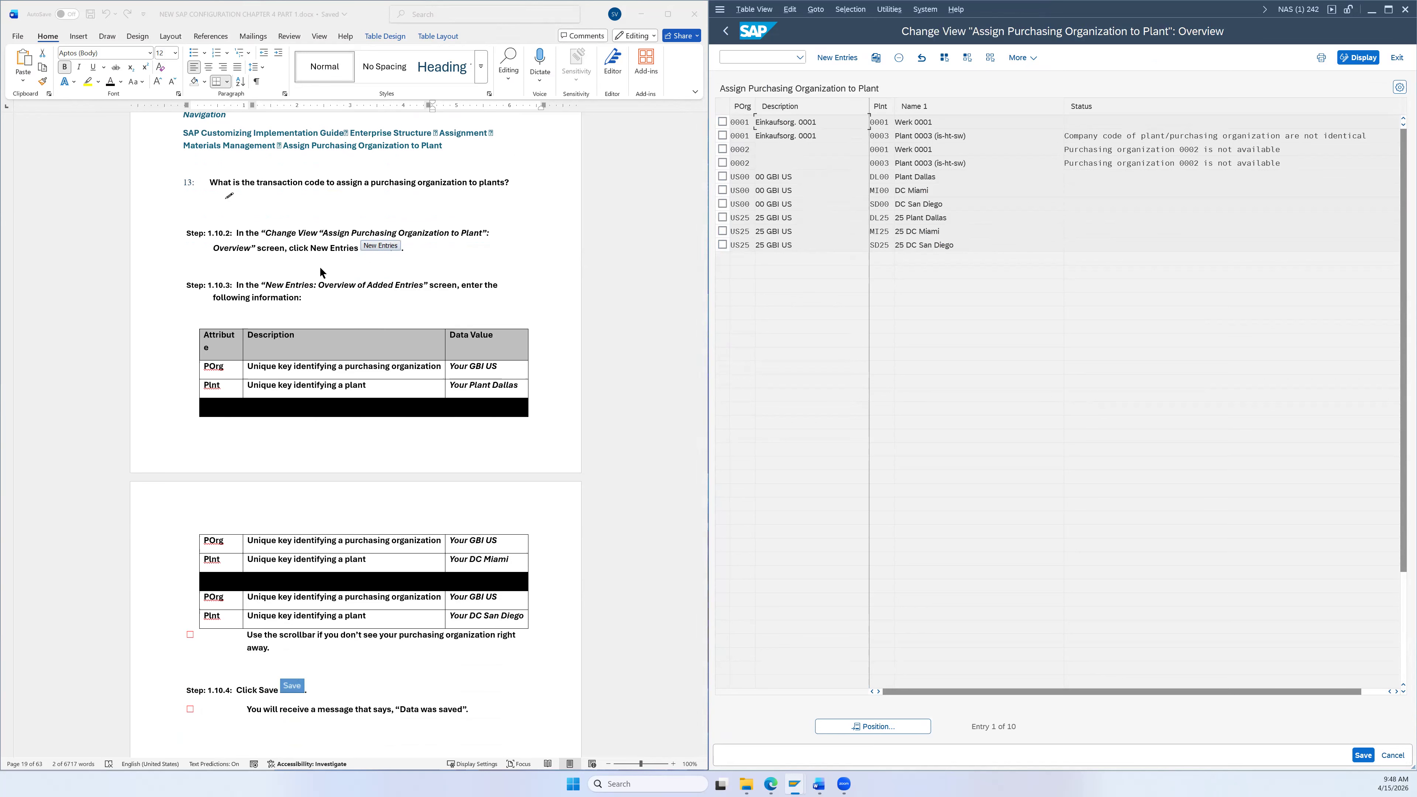
{"action": "left_click", "coordinate": [839, 58]}
{"action": "scroll", "coordinate": [579, 266], "scroll_direction": "down", "scroll_amount": 3}
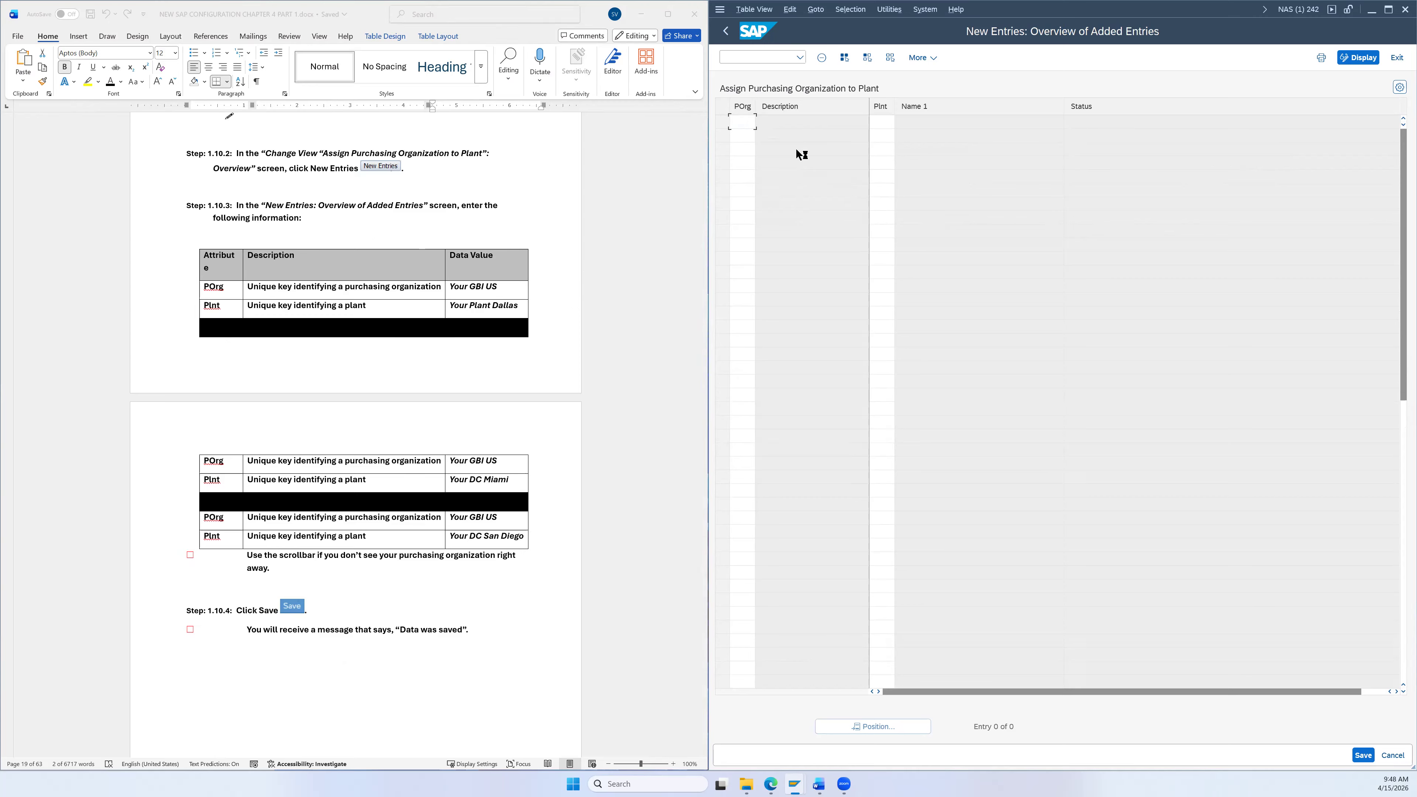
Step: In the first row, assign purchasing organization US26 to plant DL26 (Dallas)
{"action": "key", "text": "F4"}
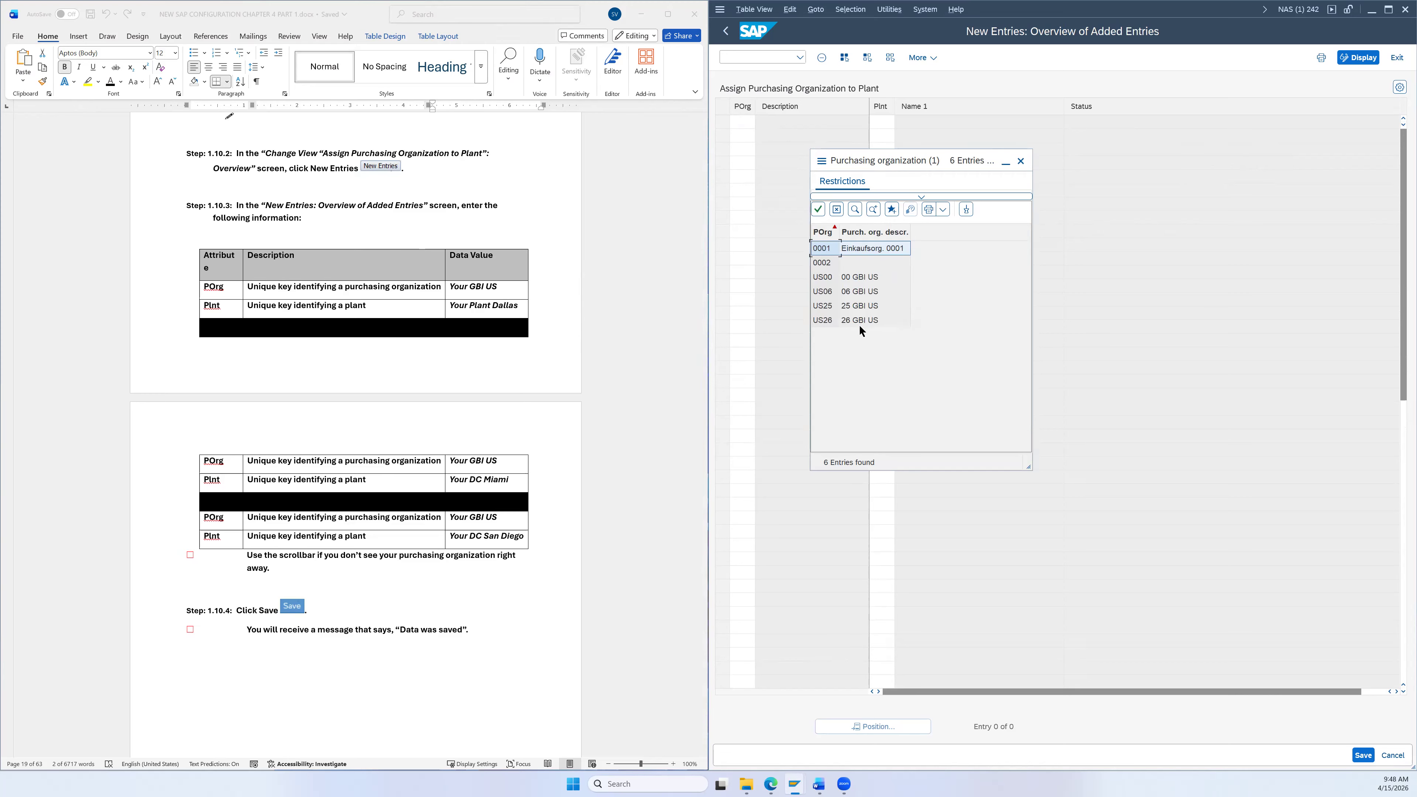
{"action": "left_click", "coordinate": [860, 322]}
{"action": "double_click", "coordinate": [857, 322]}
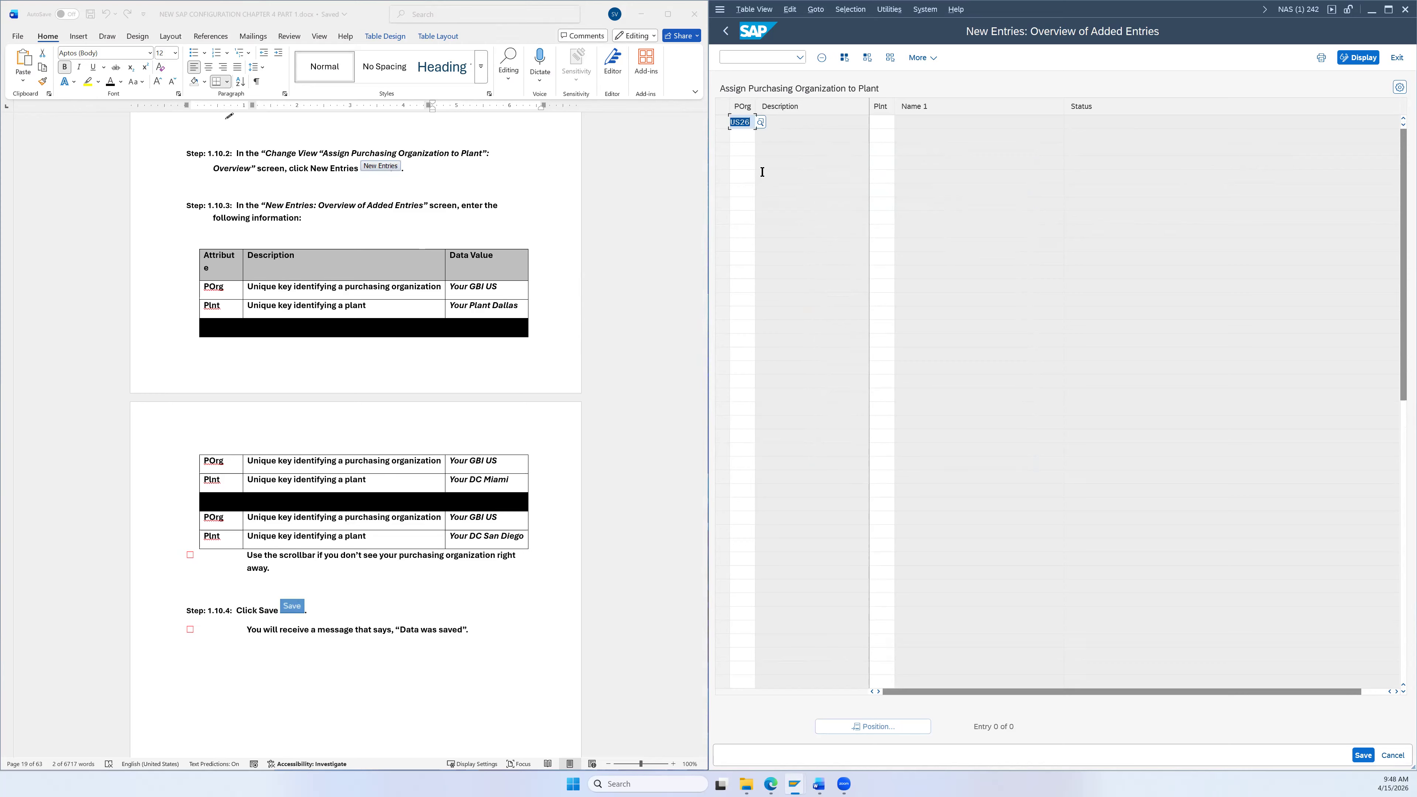
{"action": "left_click", "coordinate": [878, 122]}
{"action": "type", "text": "DL26"}
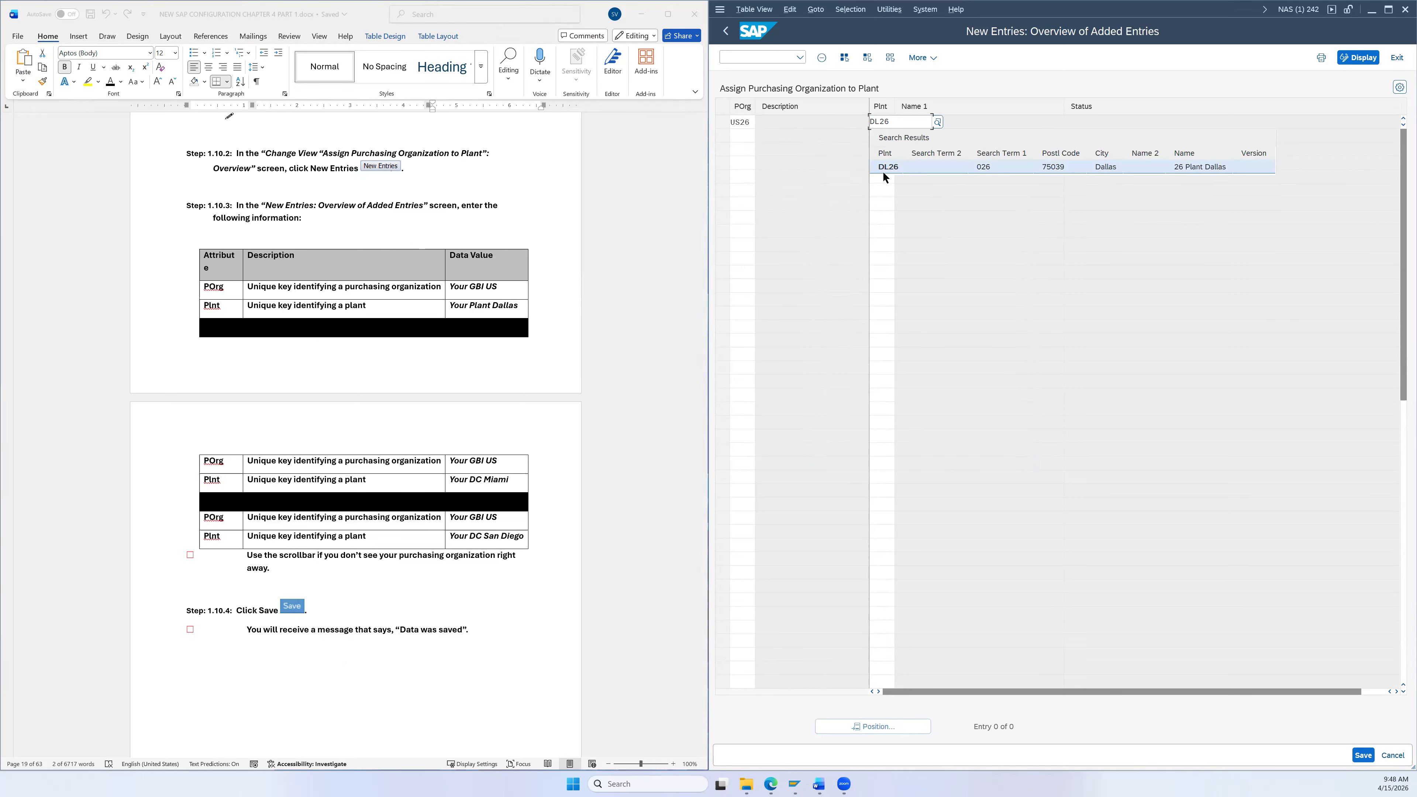
{"action": "left_click", "coordinate": [883, 169]}
Step: Fill US26 into rows two and three and give row two plant MI26 (Miami)
{"action": "left_click_drag", "start_coordinate": [753, 122], "coordinate": [730, 122]}
{"action": "key", "text": "ctrl+c"}
{"action": "left_click", "coordinate": [737, 135]}
{"action": "key", "text": "ctrl+v"}
{"action": "left_click", "coordinate": [738, 149]}
{"action": "key", "text": "ctrl+v"}
{"action": "left_click", "coordinate": [881, 136]}
{"action": "type", "text": "MI"}
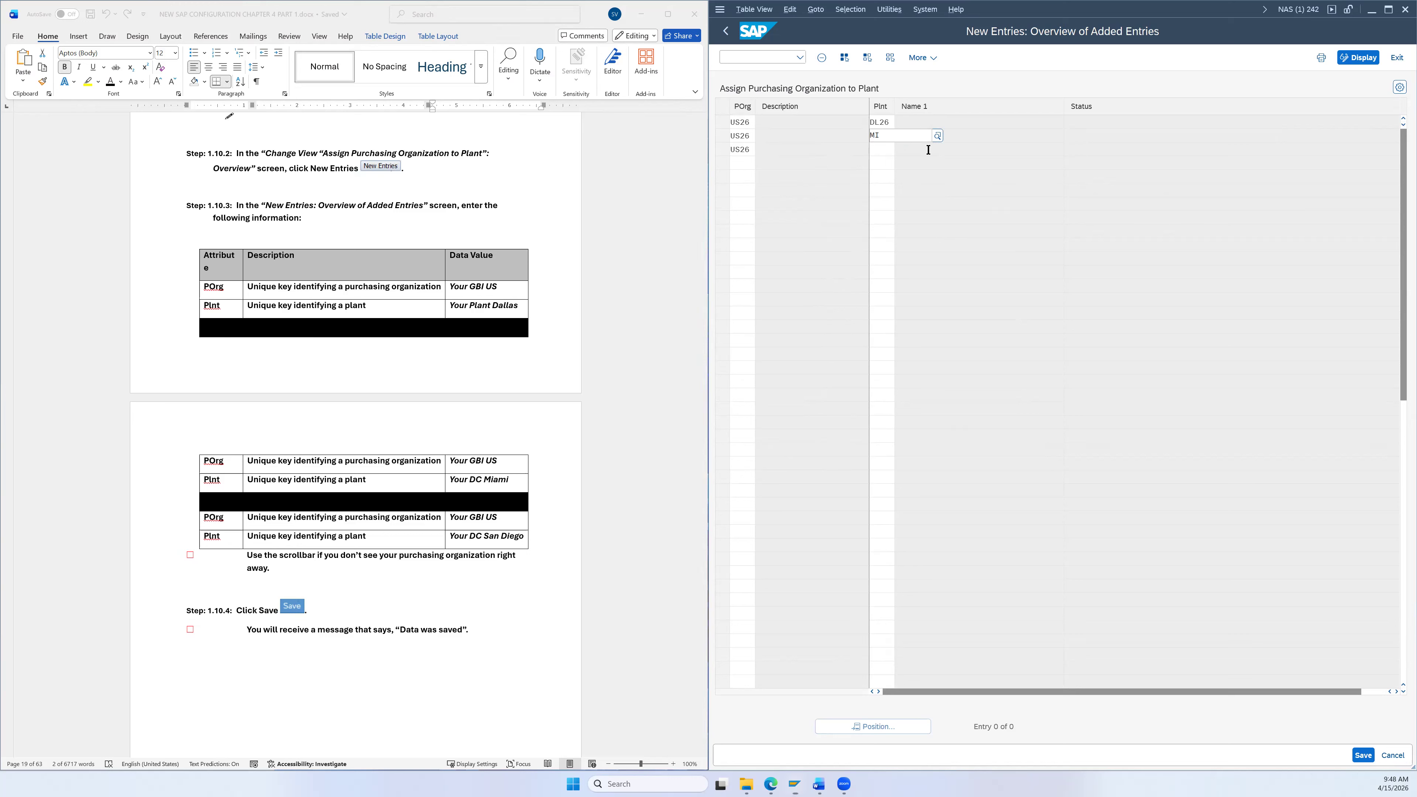
{"action": "type", "text": "26"}
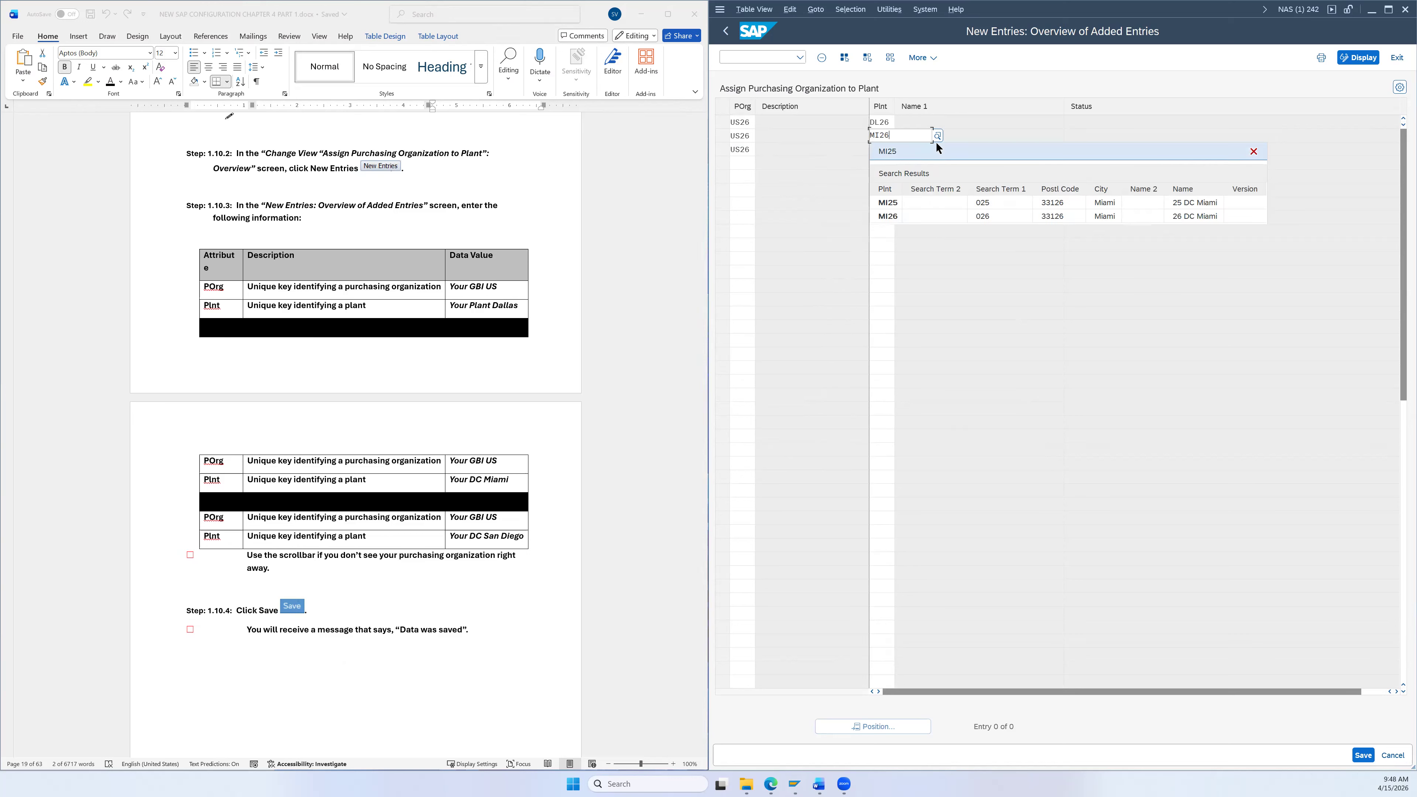
{"action": "left_click", "coordinate": [890, 182]}
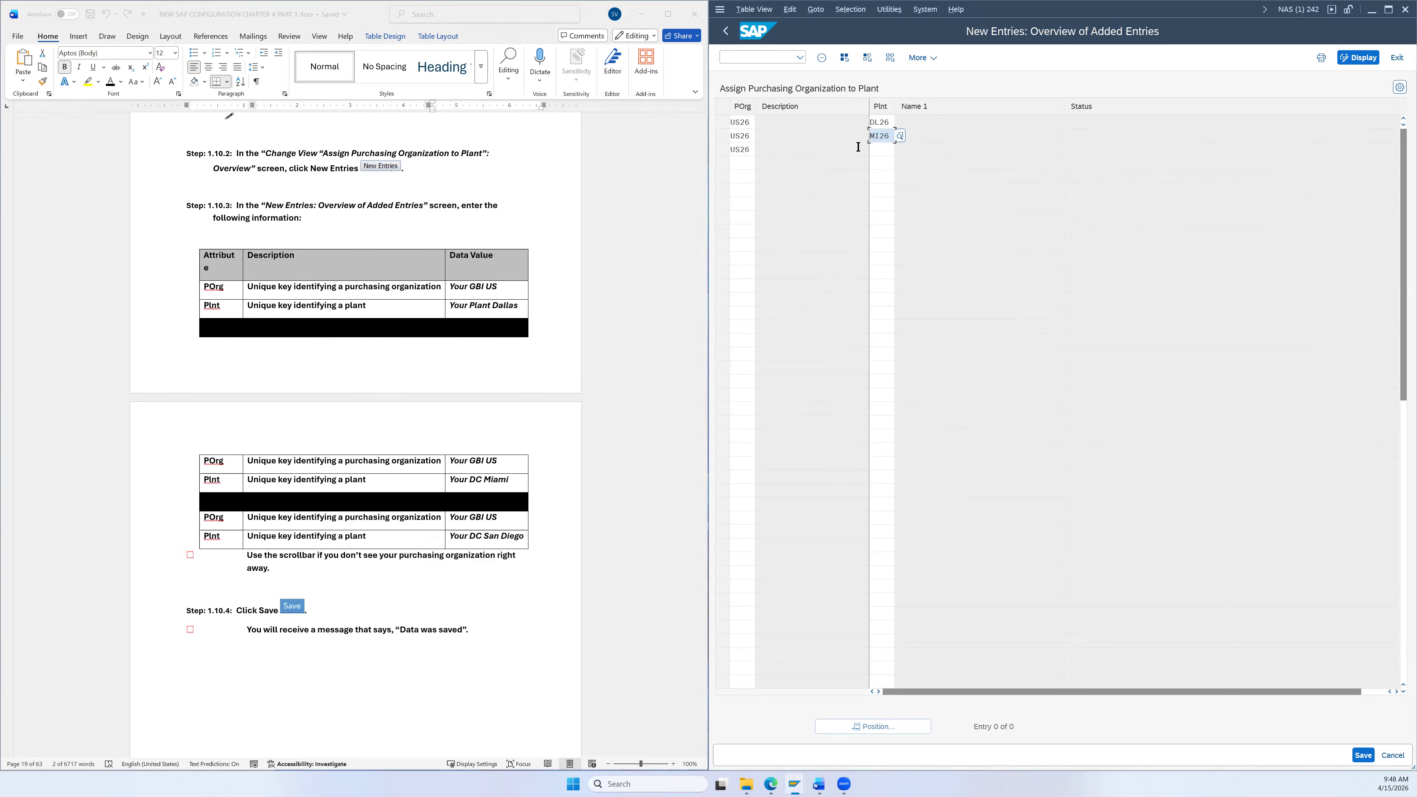
Step: Give row three plant SD26 (San Diego) and save the three assignments
{"action": "left_click", "coordinate": [885, 150]}
{"action": "type", "text": "d"}
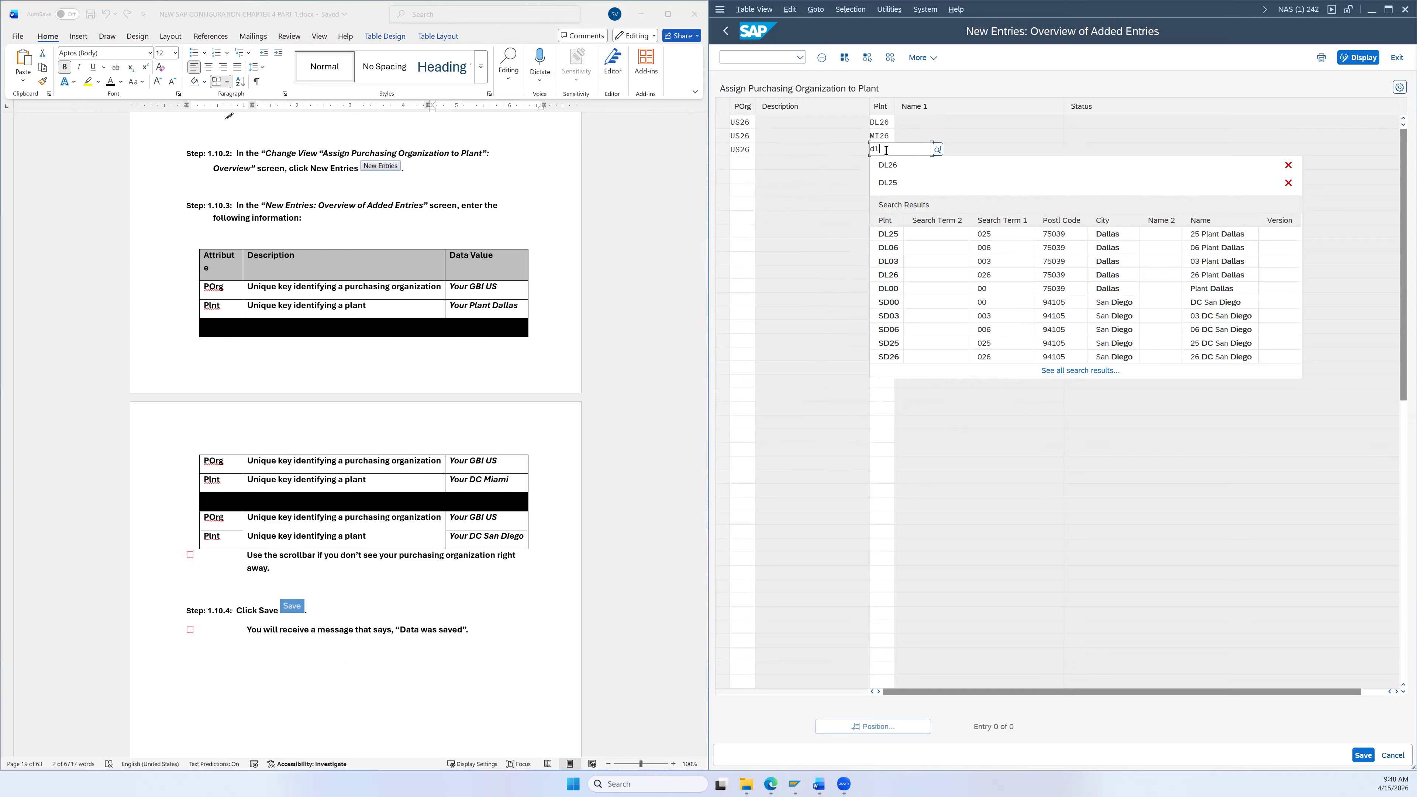
{"action": "type", "text": "l"}
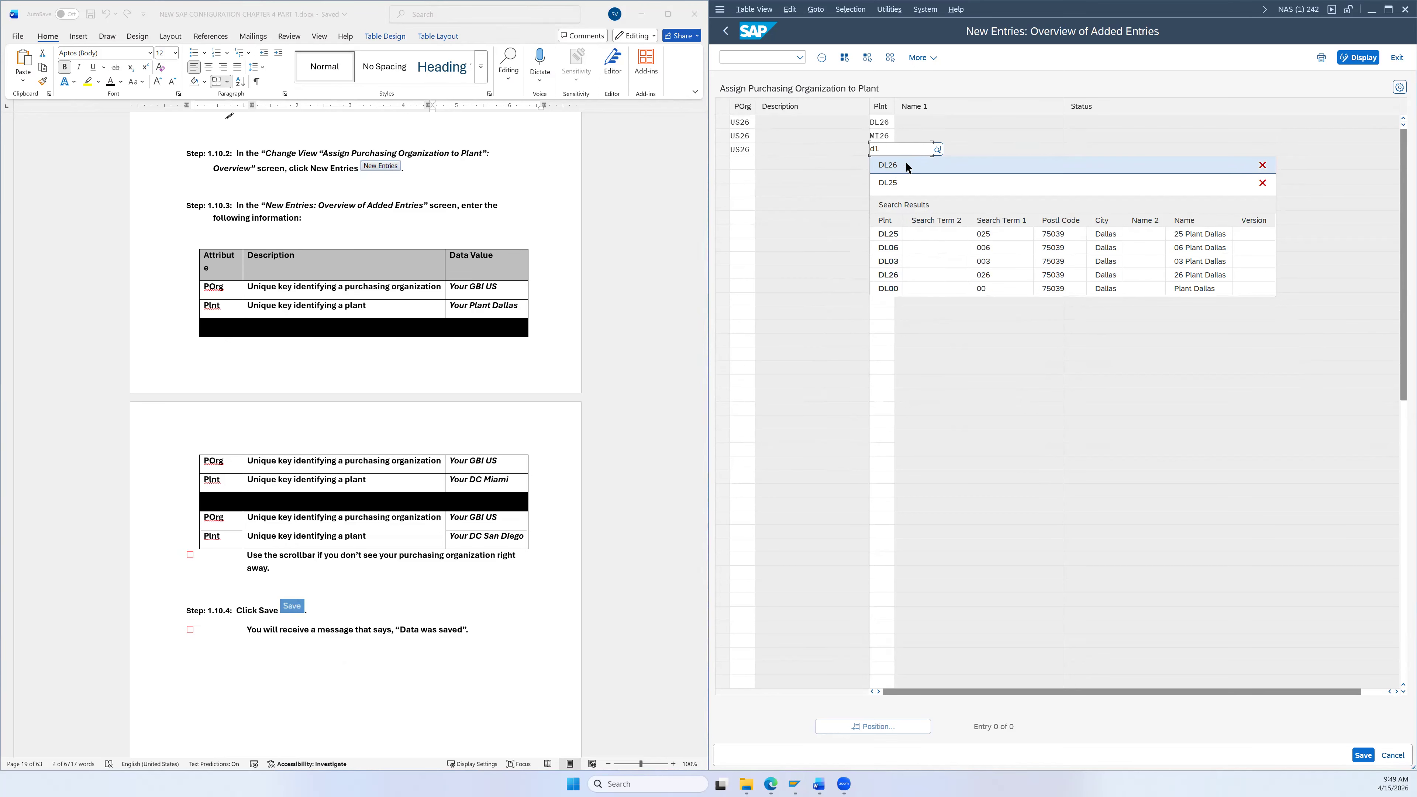
{"action": "left_click", "coordinate": [906, 166]}
{"action": "type", "text": "SD"}
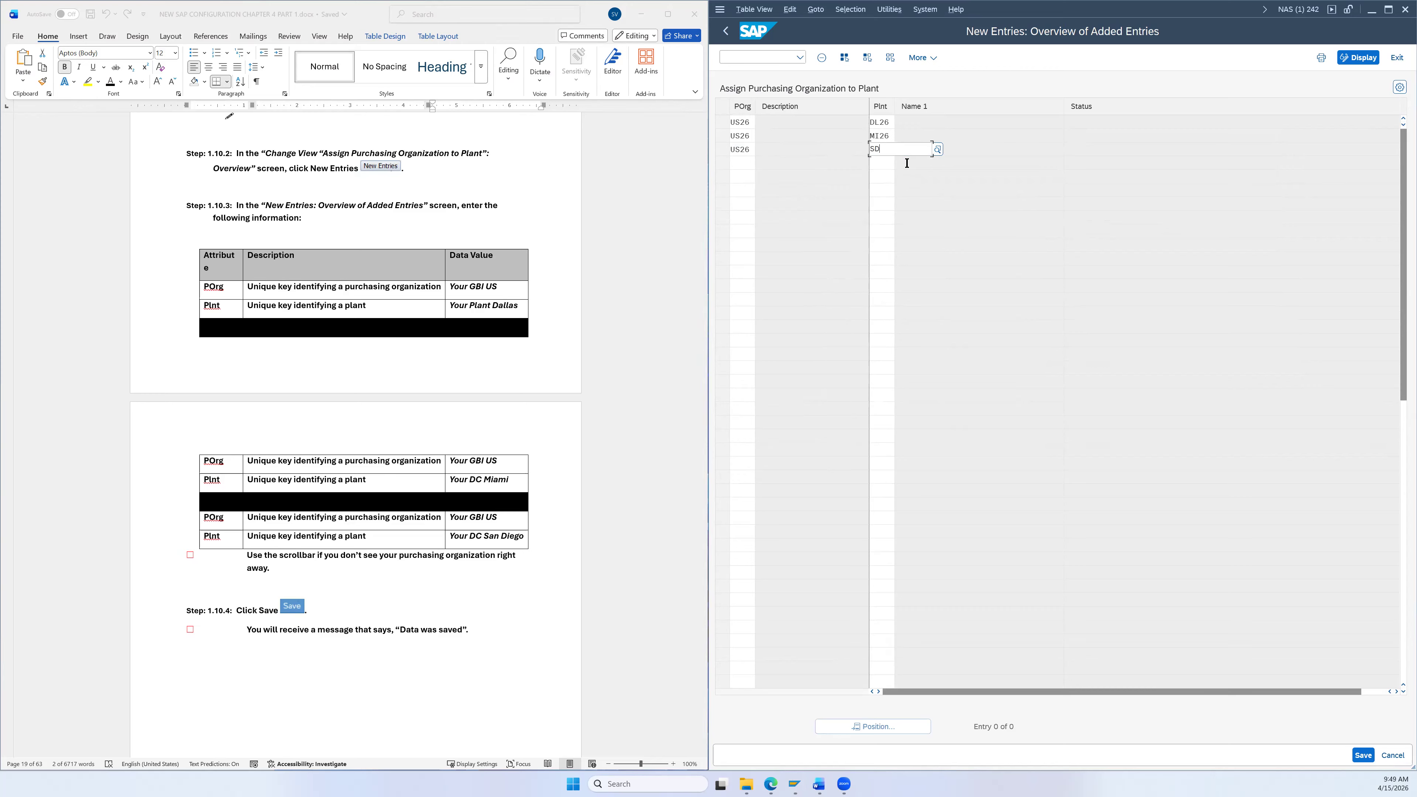
{"action": "type", "text": "26"}
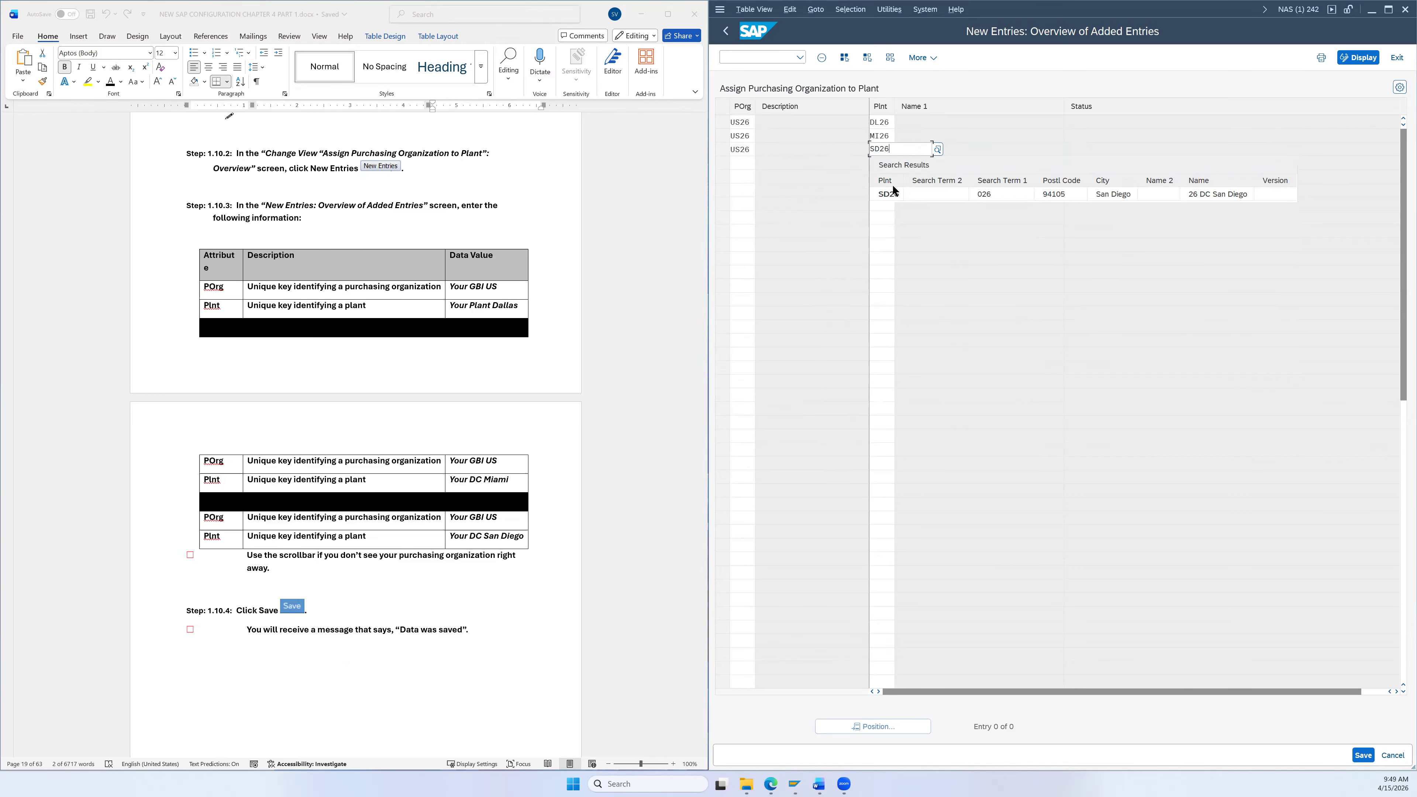
{"action": "left_click", "coordinate": [896, 199]}
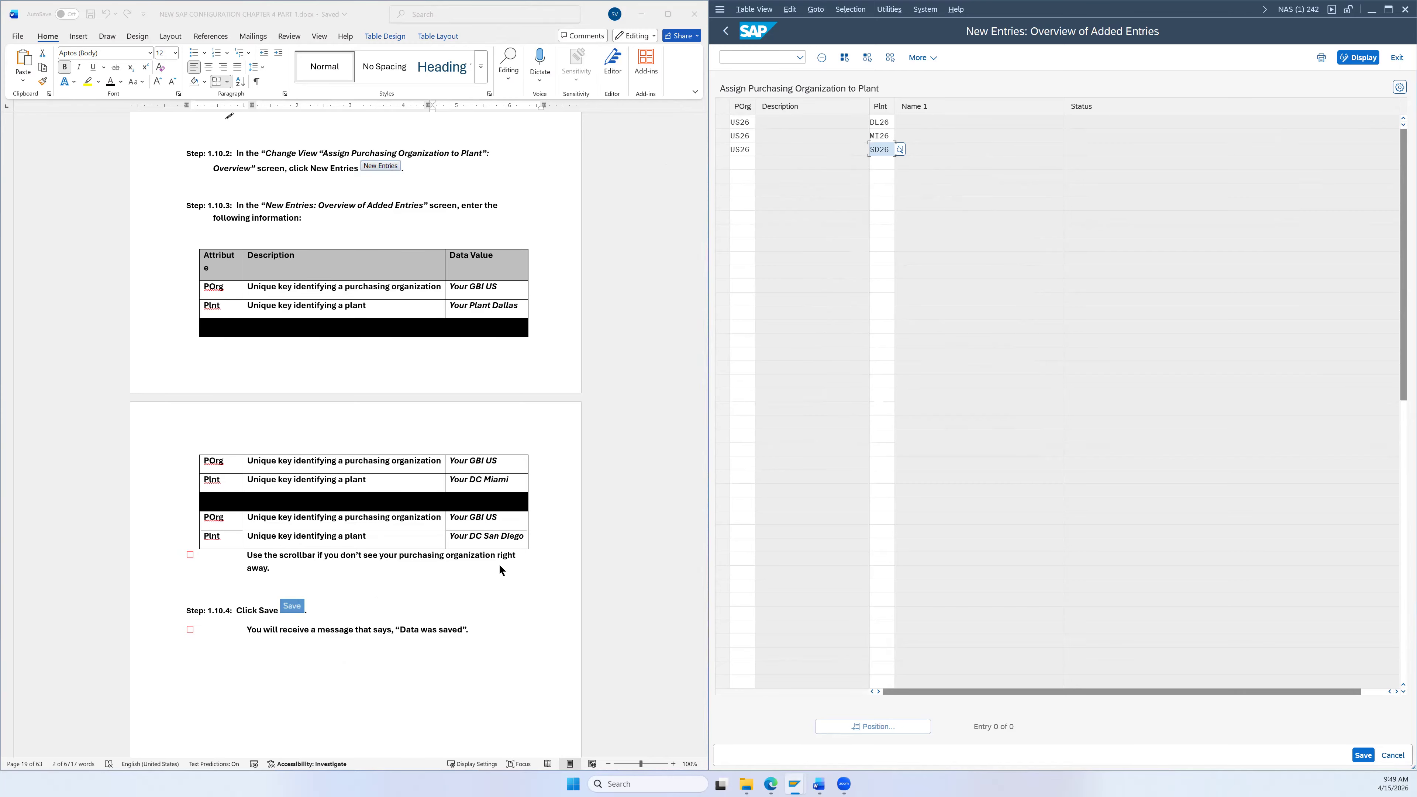
{"action": "scroll", "coordinate": [318, 574], "scroll_direction": "down", "scroll_amount": 2}
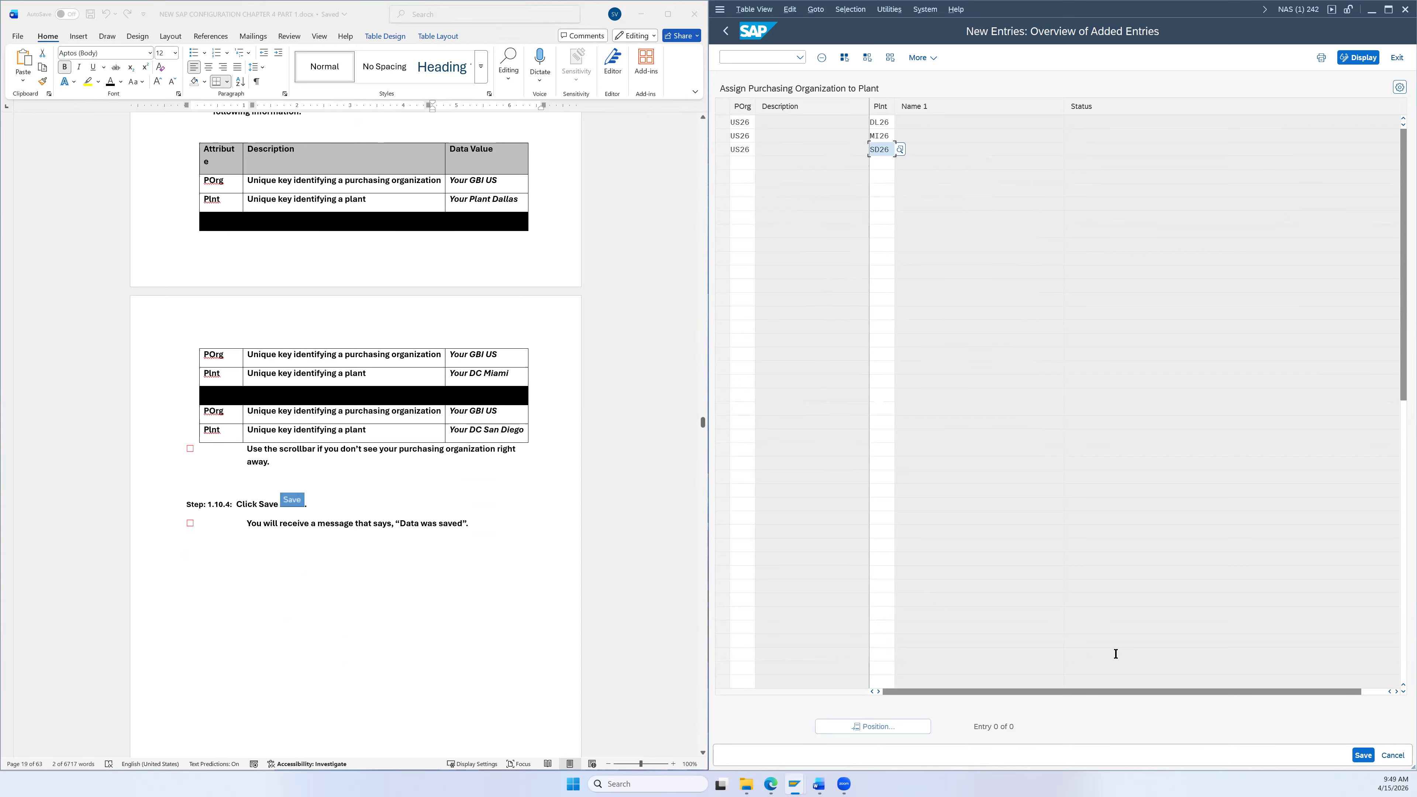
{"action": "left_click", "coordinate": [1363, 755]}
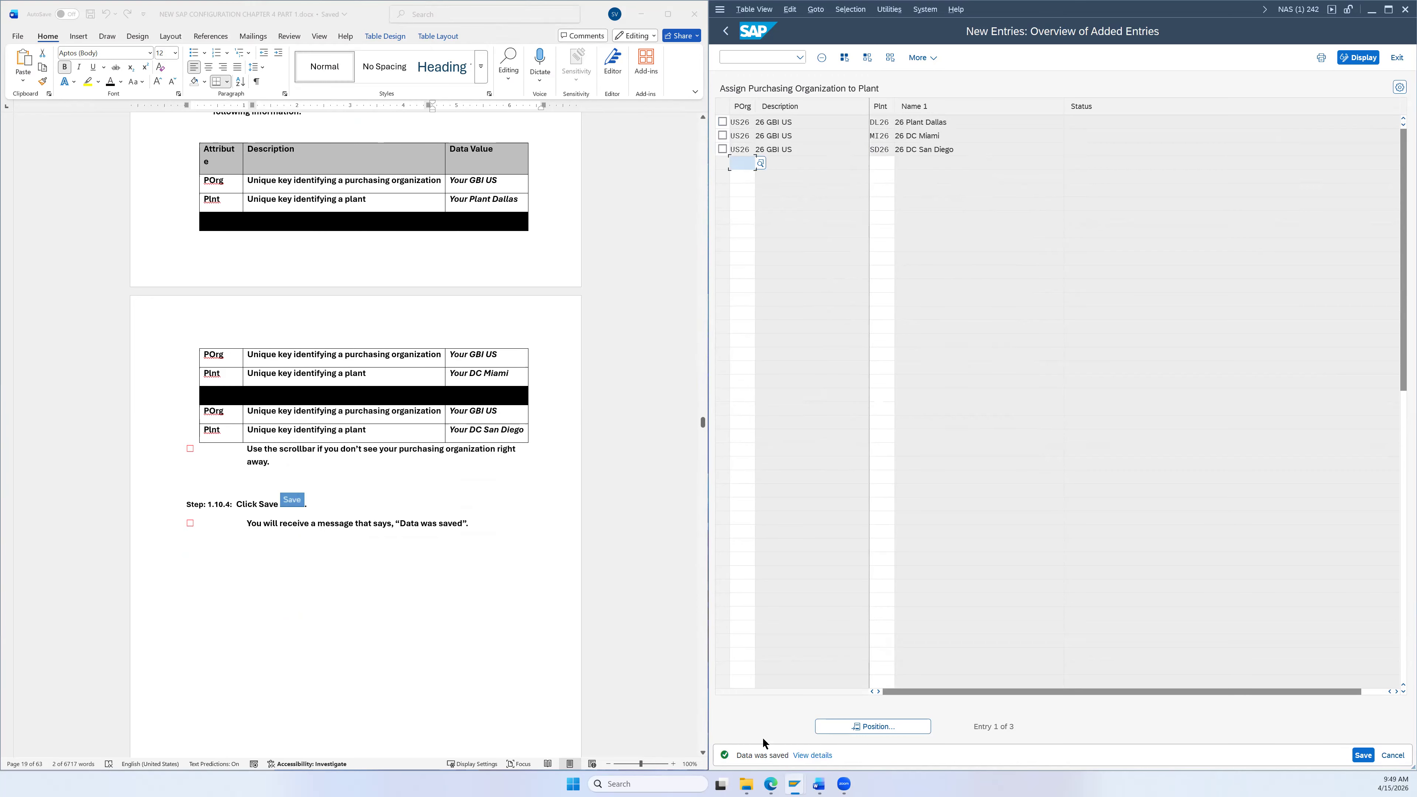
{"action": "scroll", "coordinate": [458, 503], "scroll_direction": "down", "scroll_amount": 11}
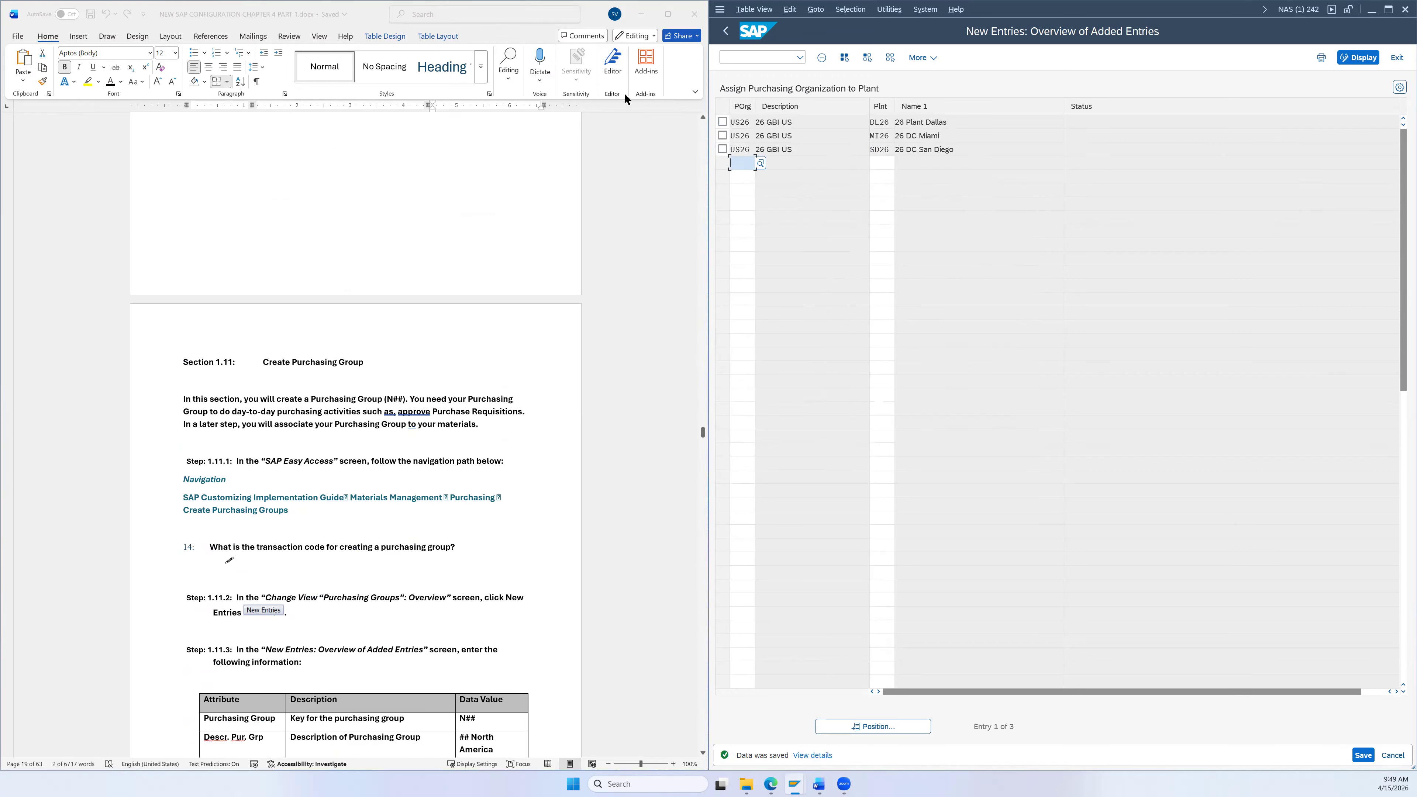
Step: Back out of the plant assignments to the IMG tree
{"action": "left_click", "coordinate": [731, 32]}
{"action": "left_click", "coordinate": [726, 31]}
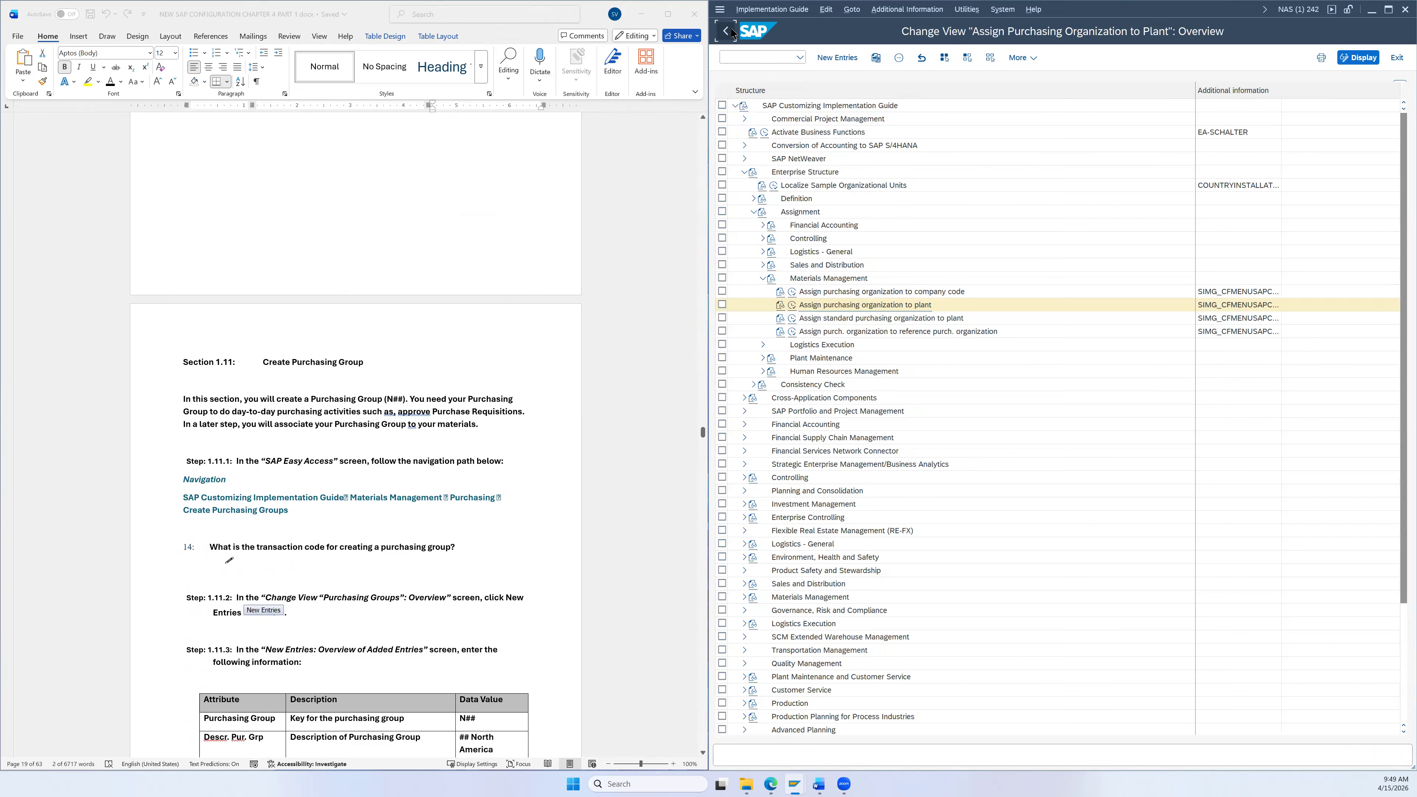
{"action": "left_click", "coordinate": [726, 30]}
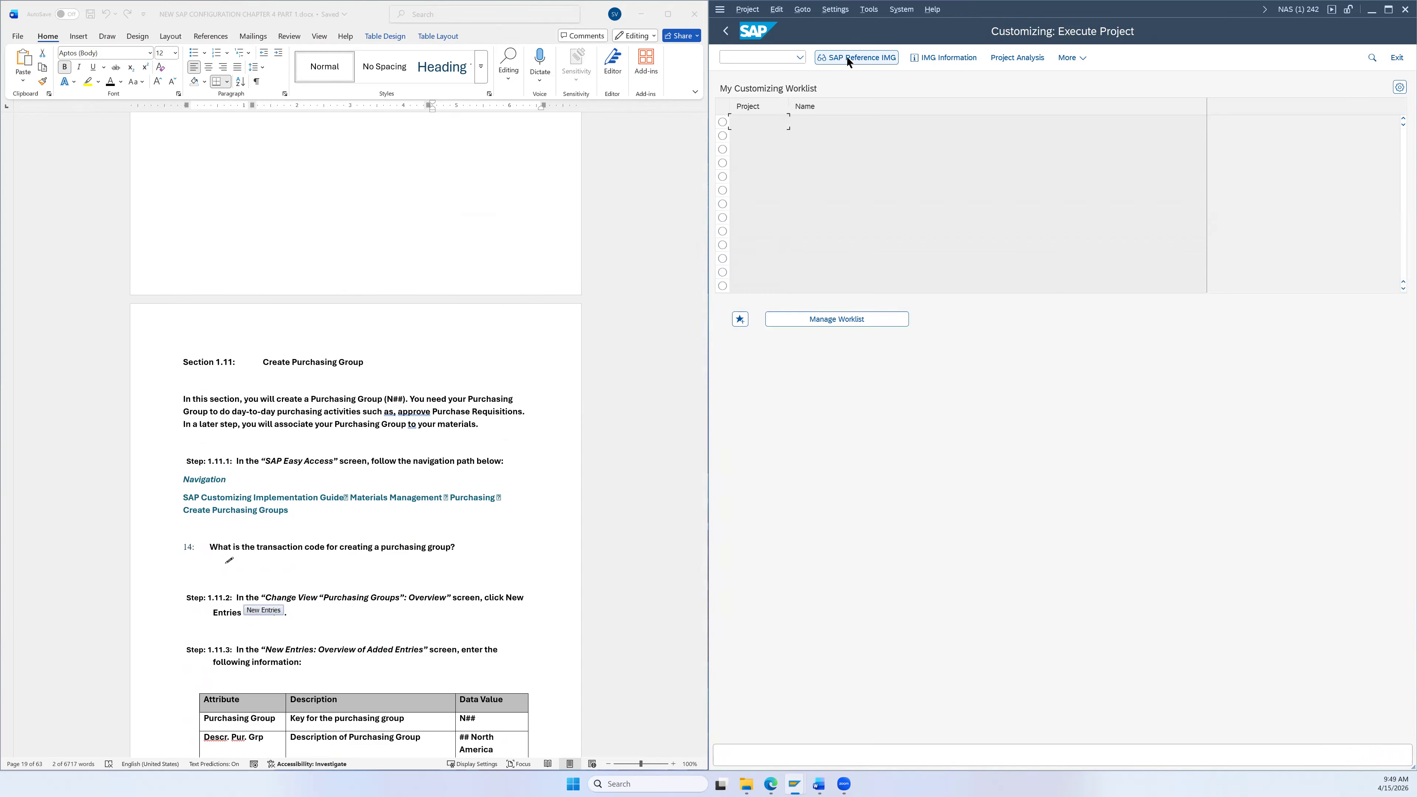
{"action": "scroll", "coordinate": [534, 341], "scroll_direction": "down", "scroll_amount": 3}
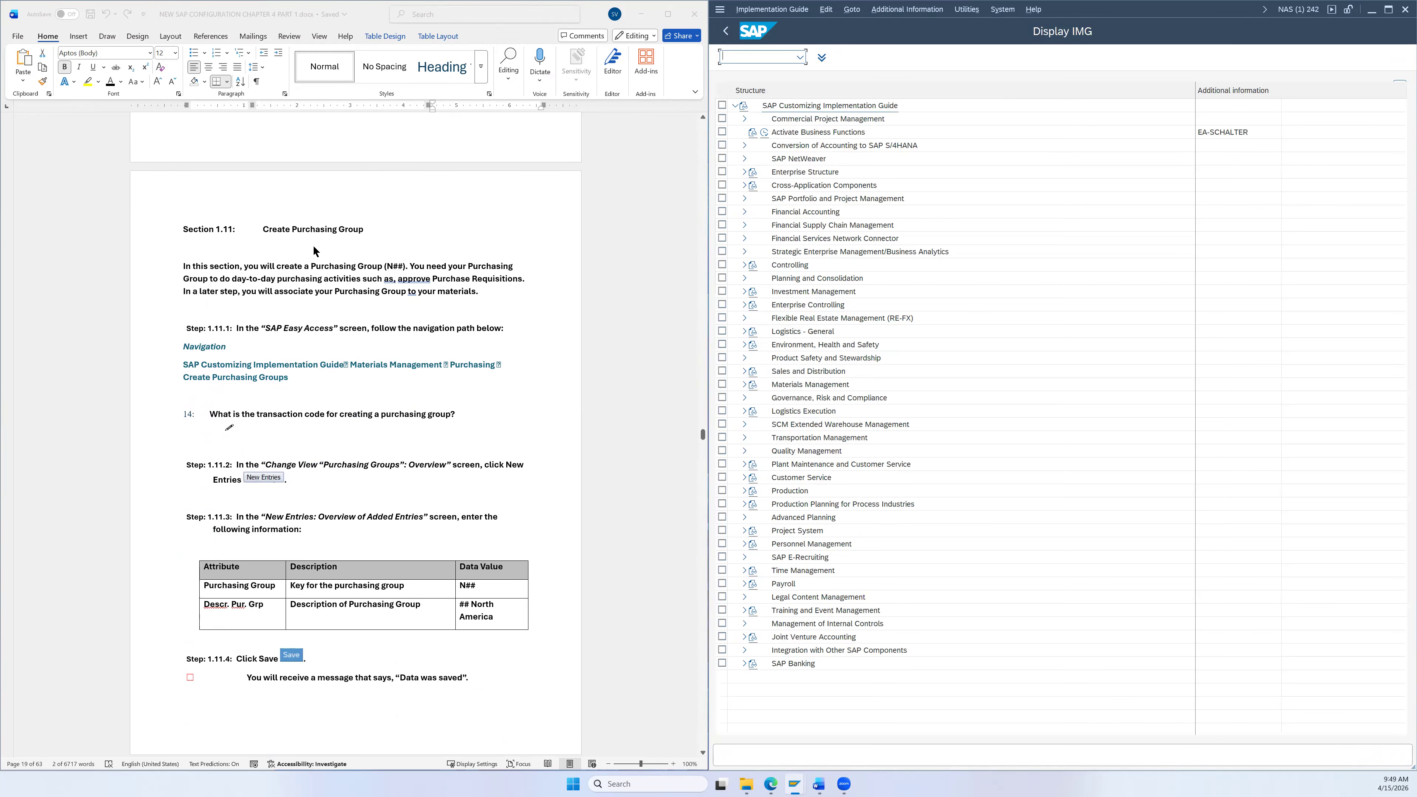
{"action": "scroll", "coordinate": [274, 260], "scroll_direction": "down", "scroll_amount": 2}
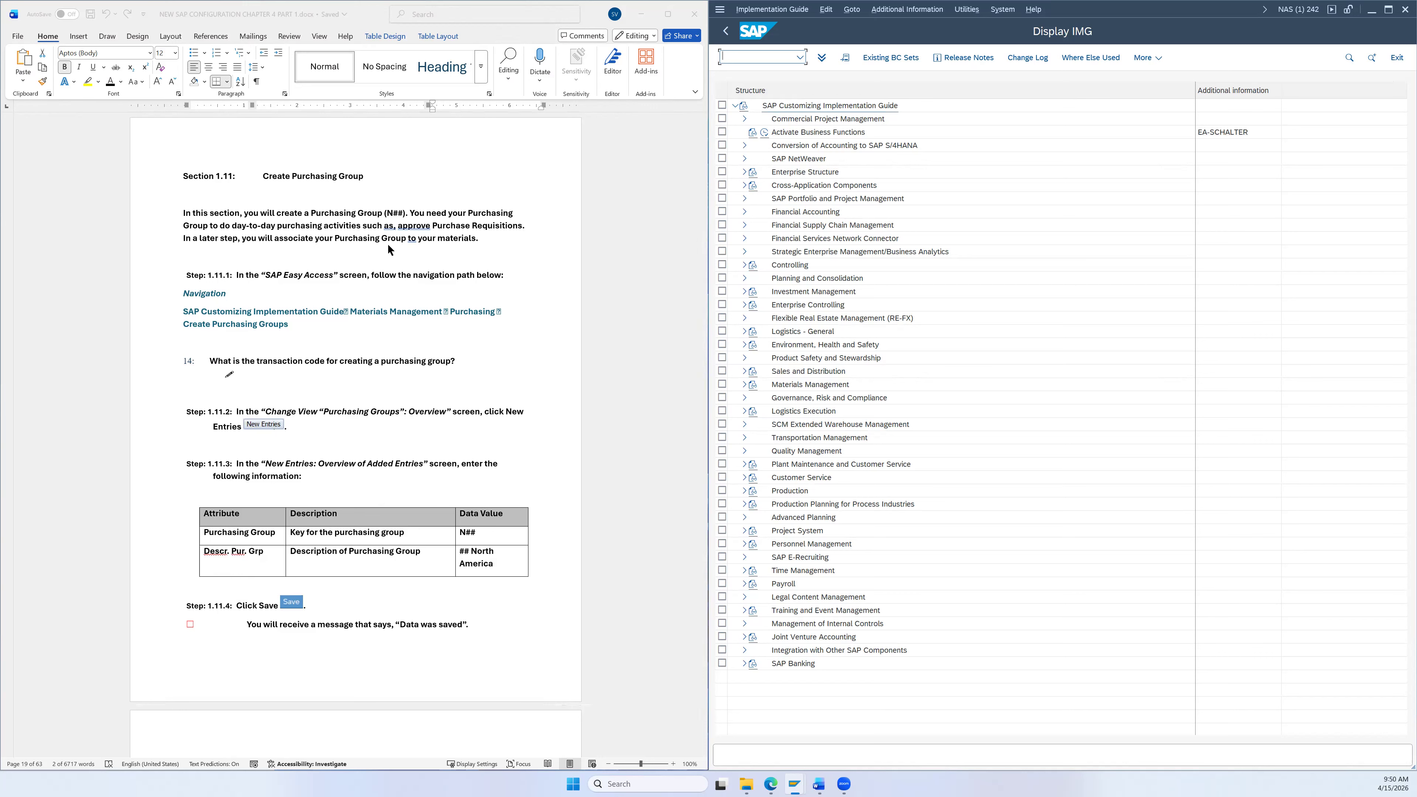
{"action": "scroll", "coordinate": [474, 268], "scroll_direction": "down", "scroll_amount": 2}
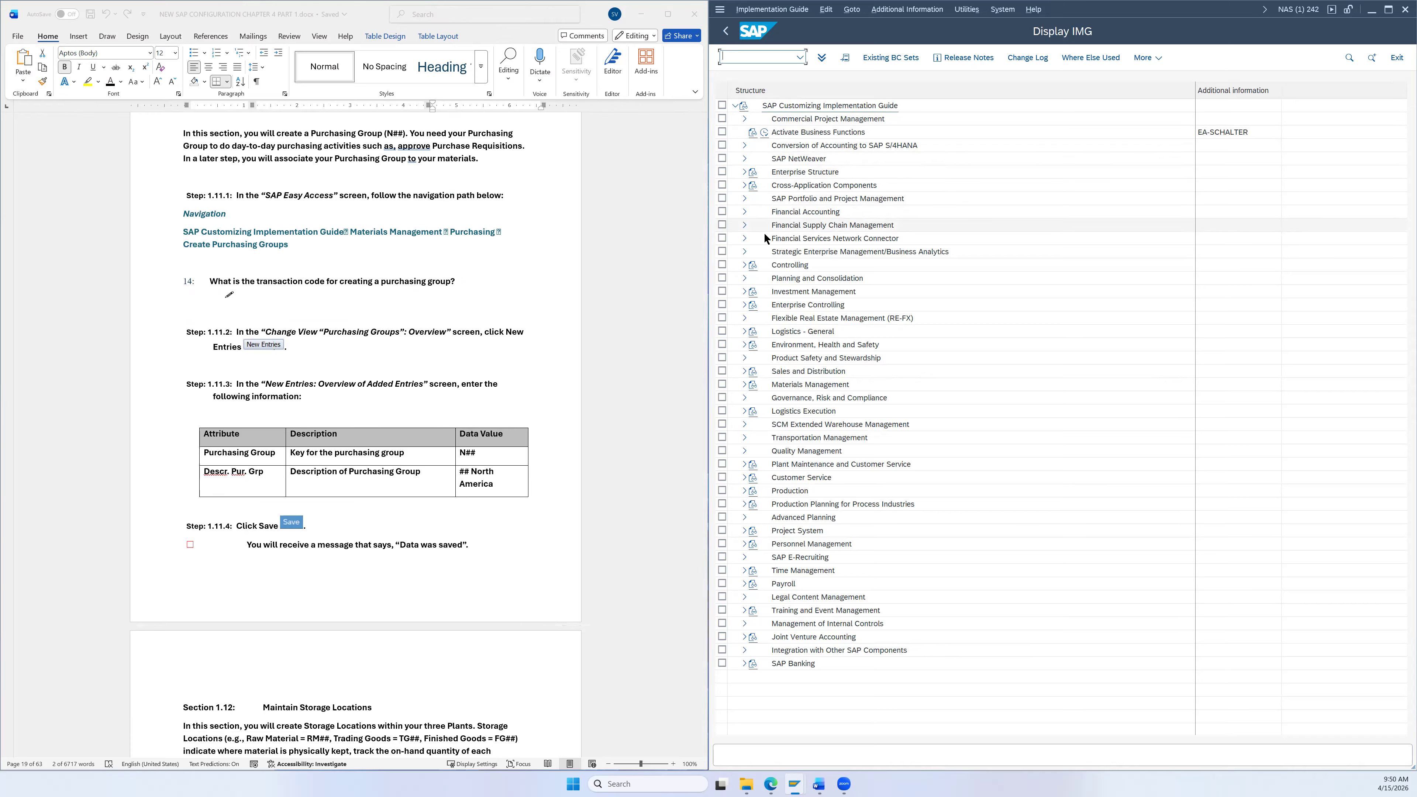
Step: Run Materials Management > Purchasing > Create Purchasing Groups
{"action": "left_click", "coordinate": [744, 385]}
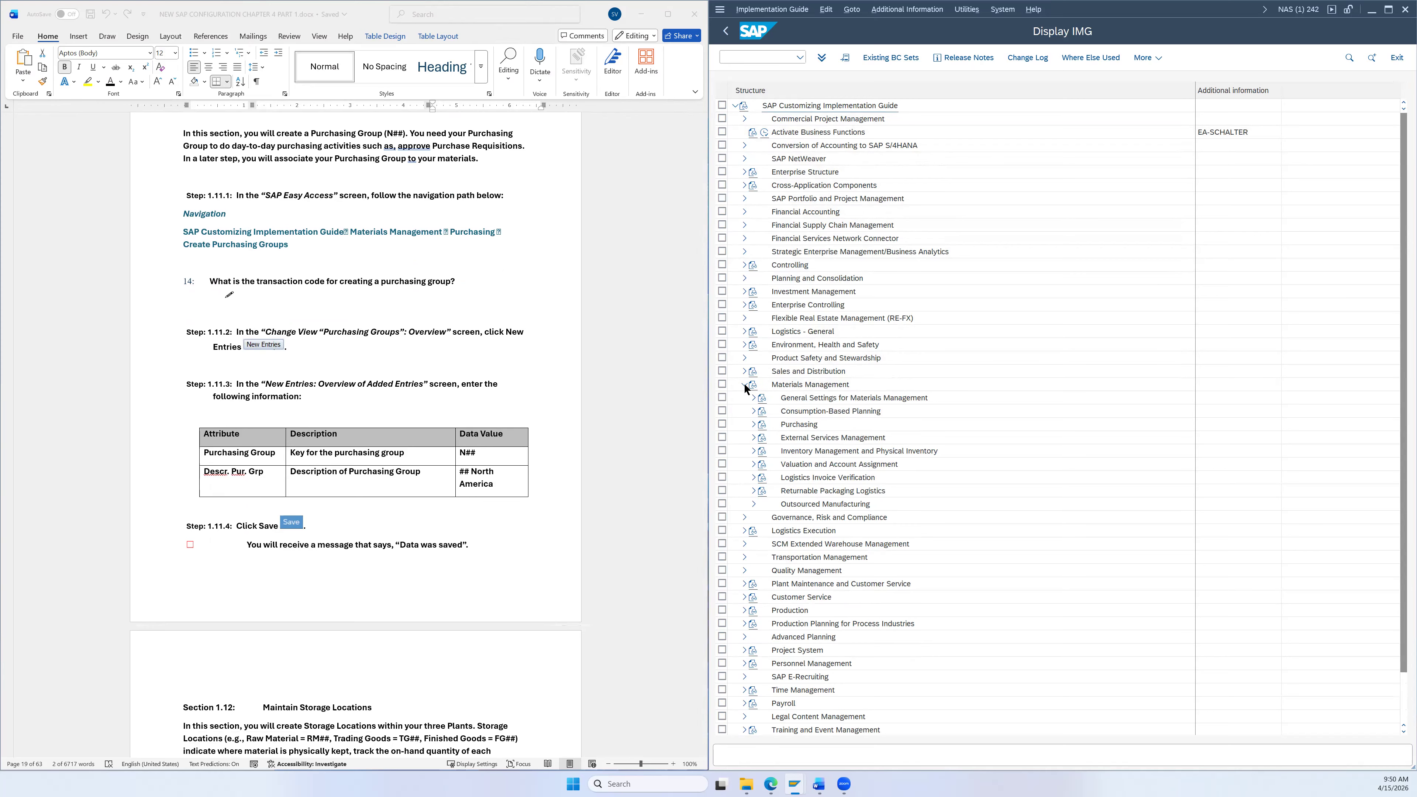
{"action": "left_click", "coordinate": [753, 426]}
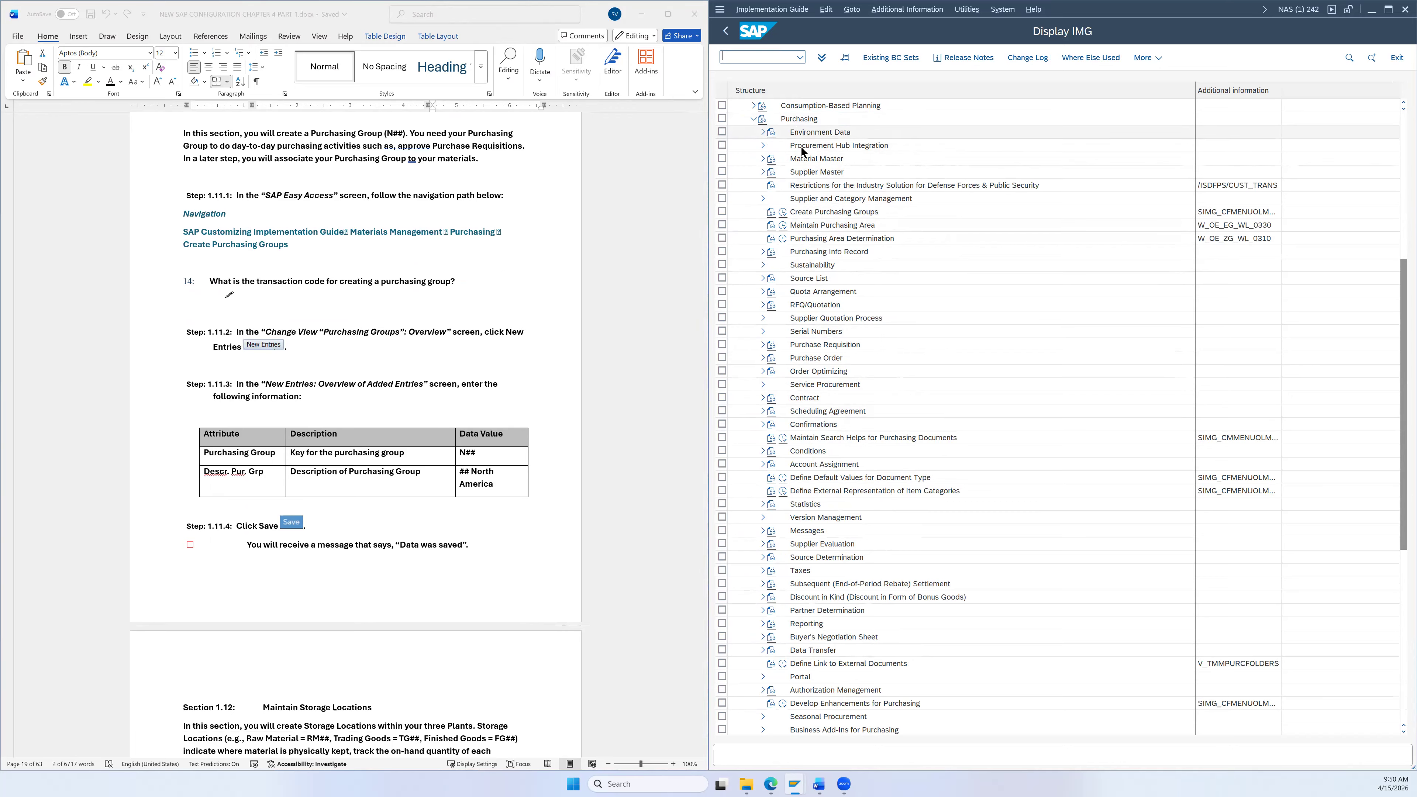
{"action": "left_click", "coordinate": [820, 213]}
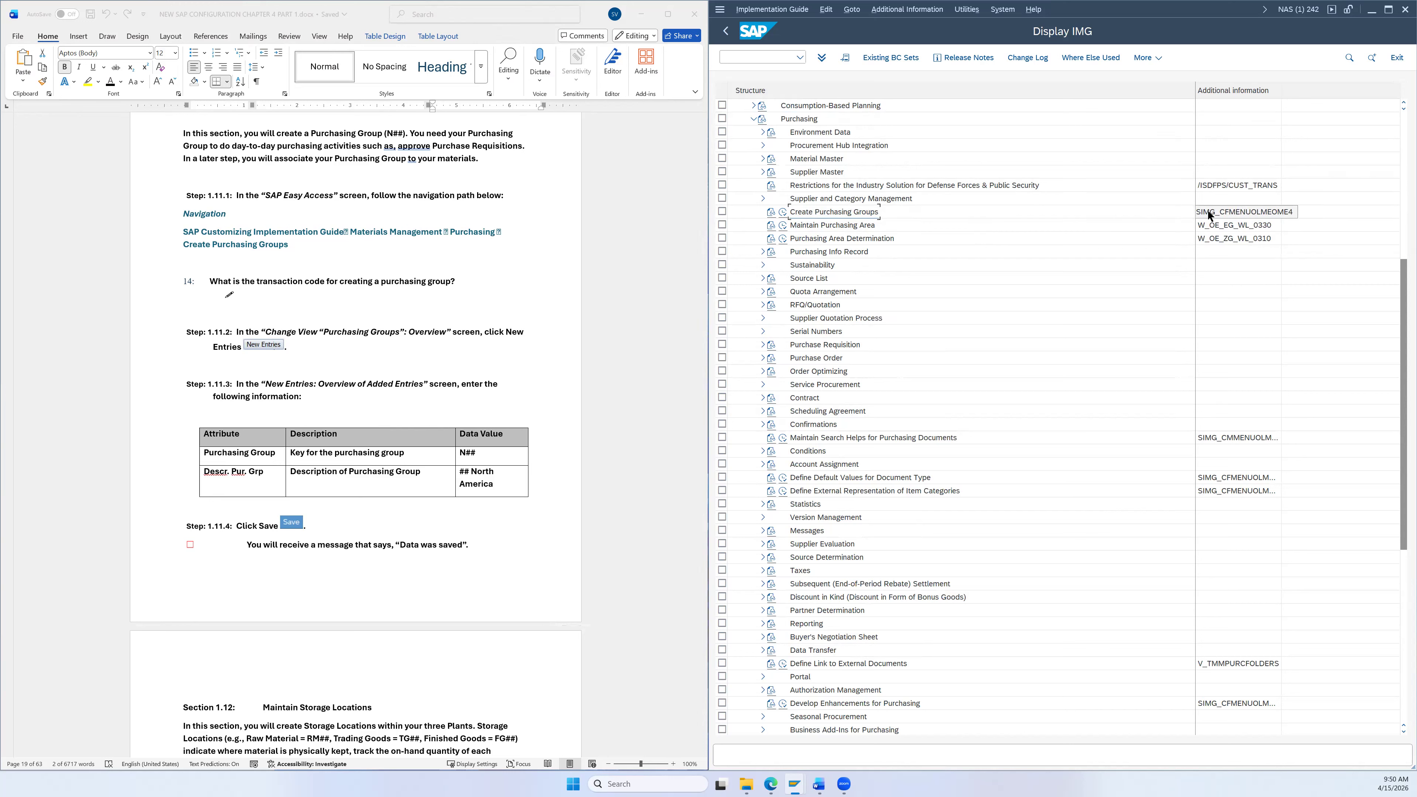
{"action": "left_click", "coordinate": [785, 211]}
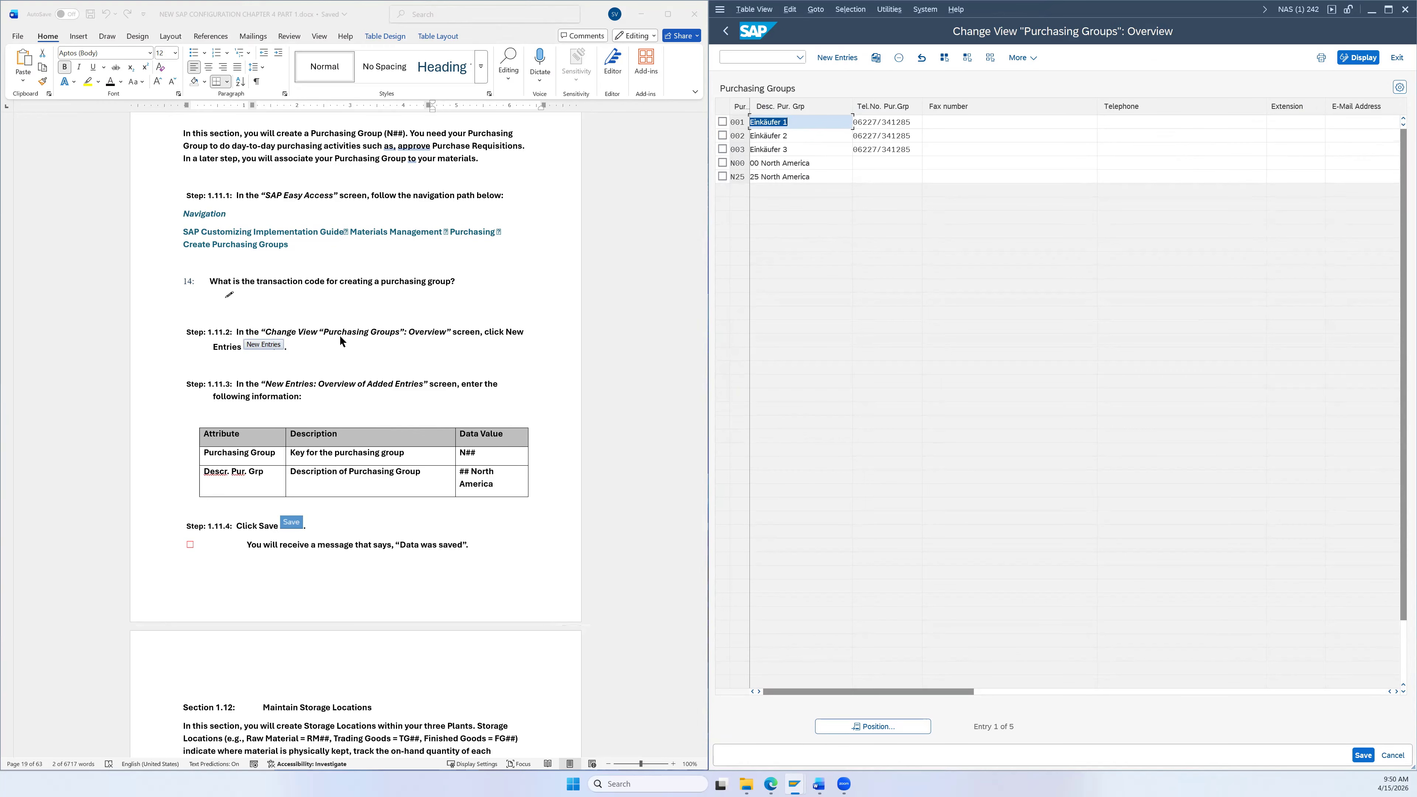
Step: Add a new purchasing group N26 with description '26 North America'
{"action": "scroll", "coordinate": [493, 298], "scroll_direction": "down", "scroll_amount": 2}
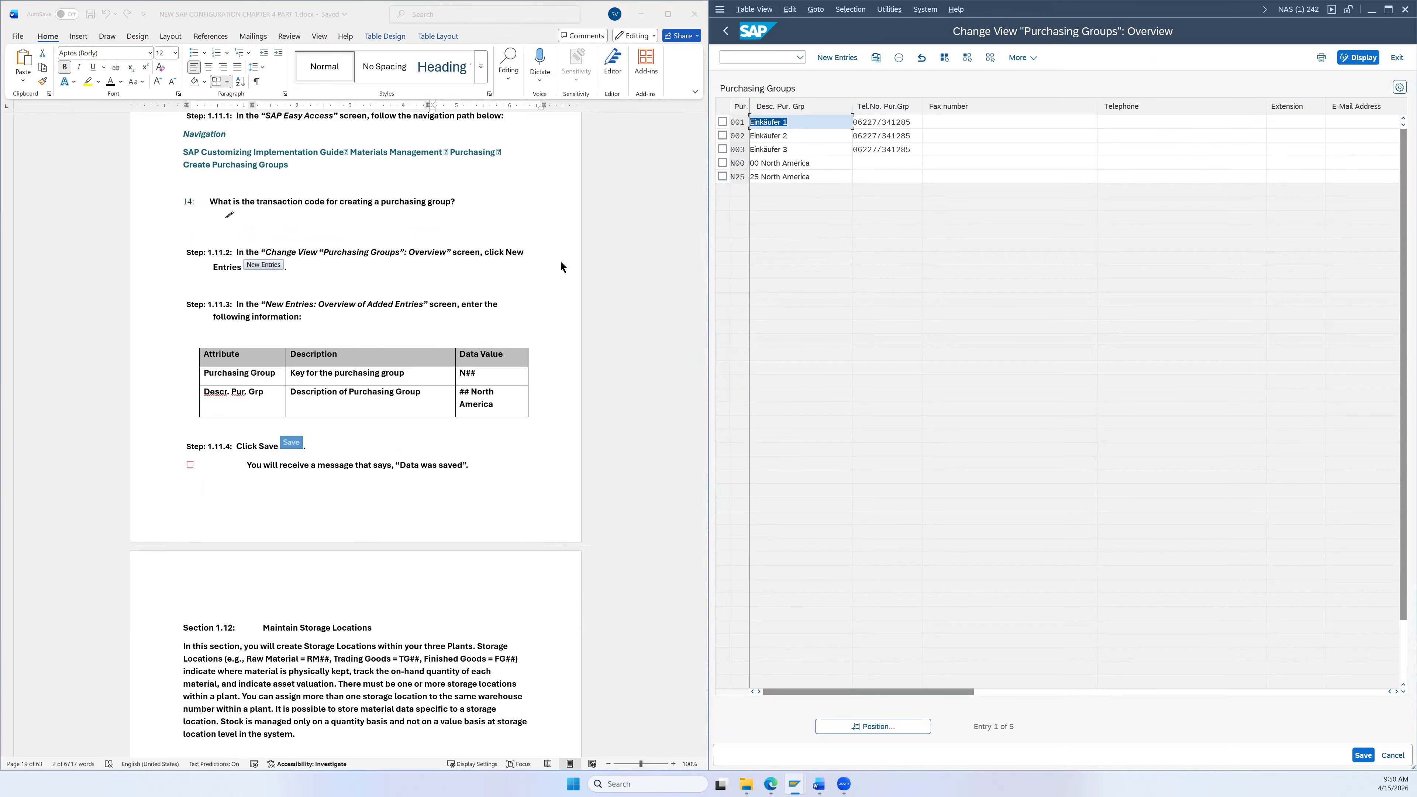
{"action": "left_click", "coordinate": [837, 57]}
{"action": "scroll", "coordinate": [540, 263], "scroll_direction": "down", "scroll_amount": 3}
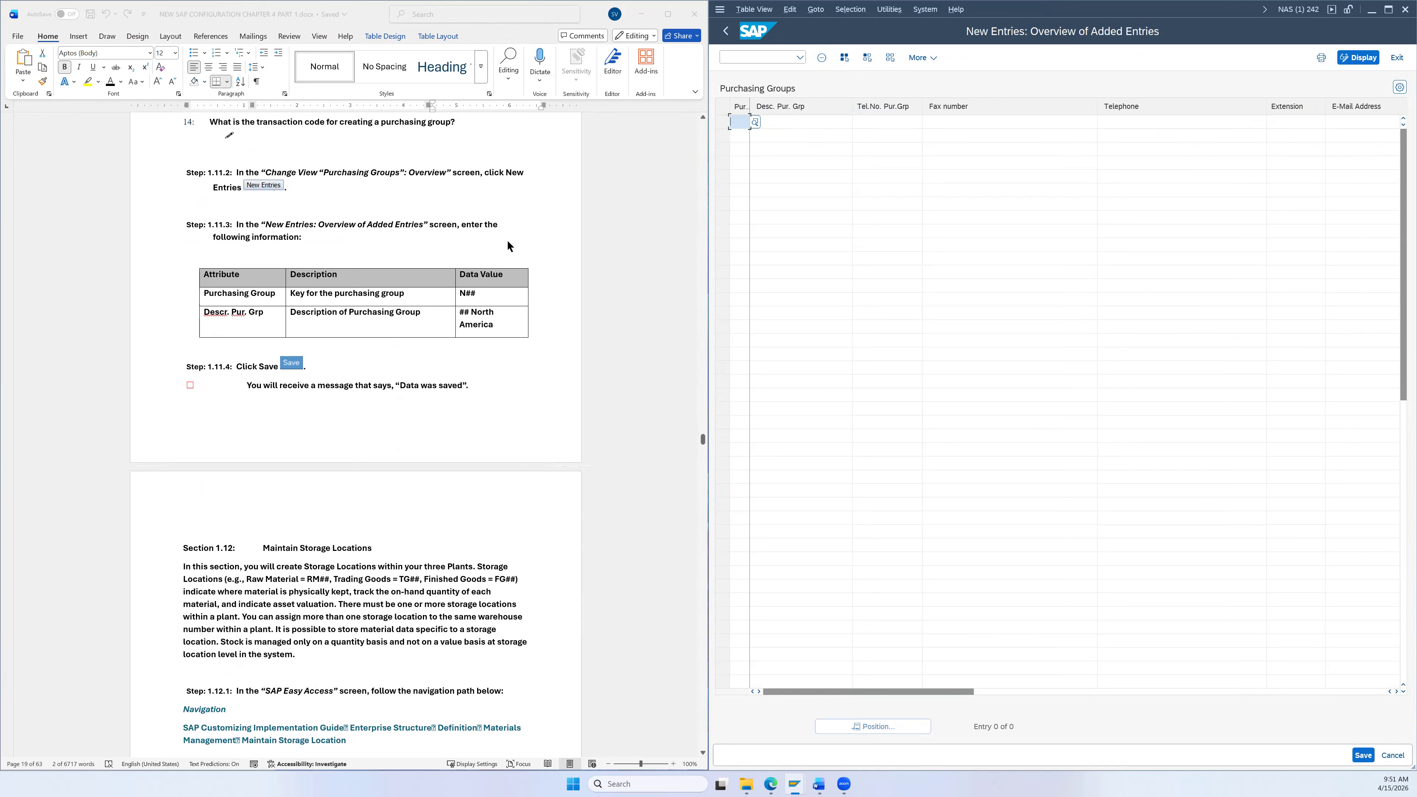
{"action": "scroll", "coordinate": [507, 250], "scroll_direction": "down", "scroll_amount": 1}
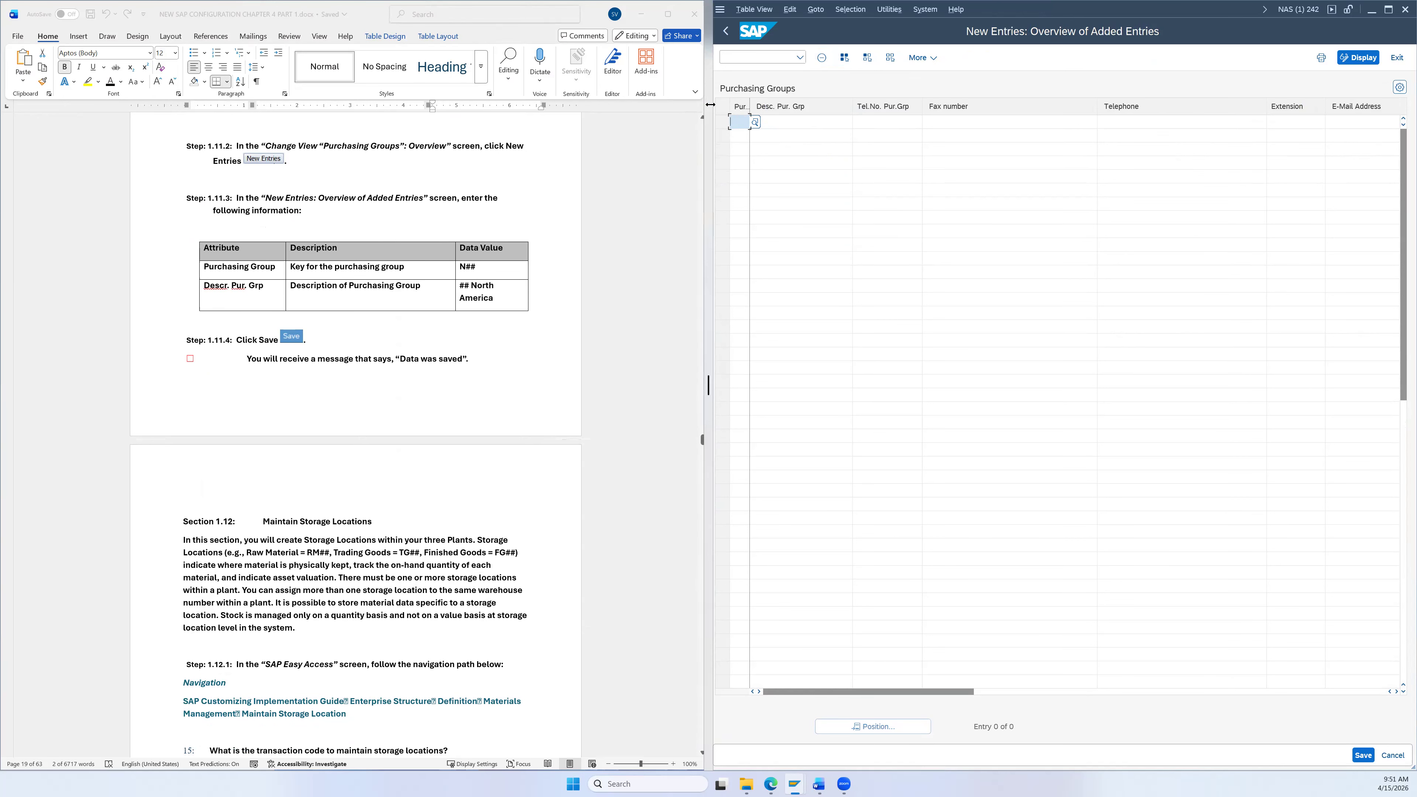
{"action": "type", "text": "N26"}
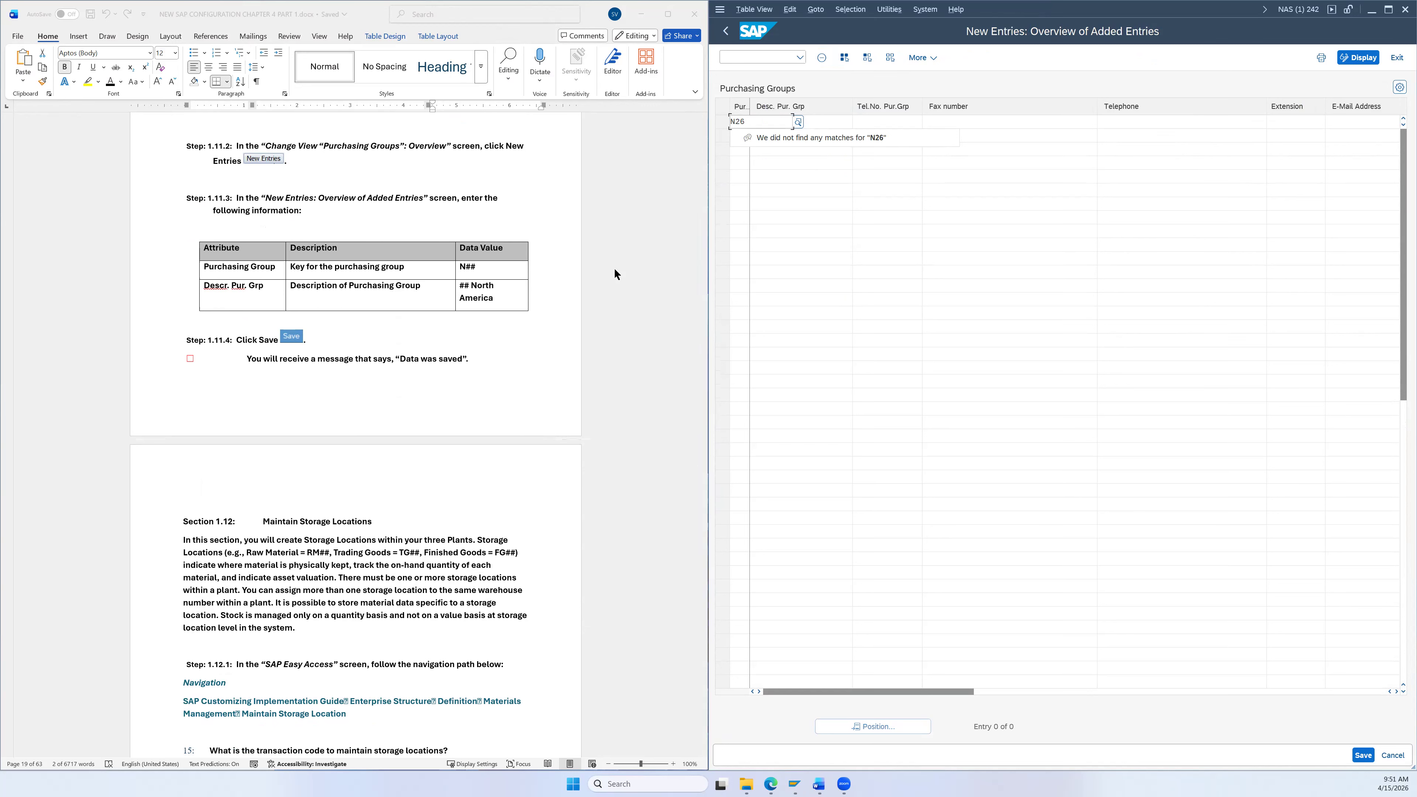
{"action": "left_click", "coordinate": [495, 298]}
{"action": "left_click_drag", "start_coordinate": [495, 298], "coordinate": [471, 286]}
{"action": "key", "text": "ctrl+c"}
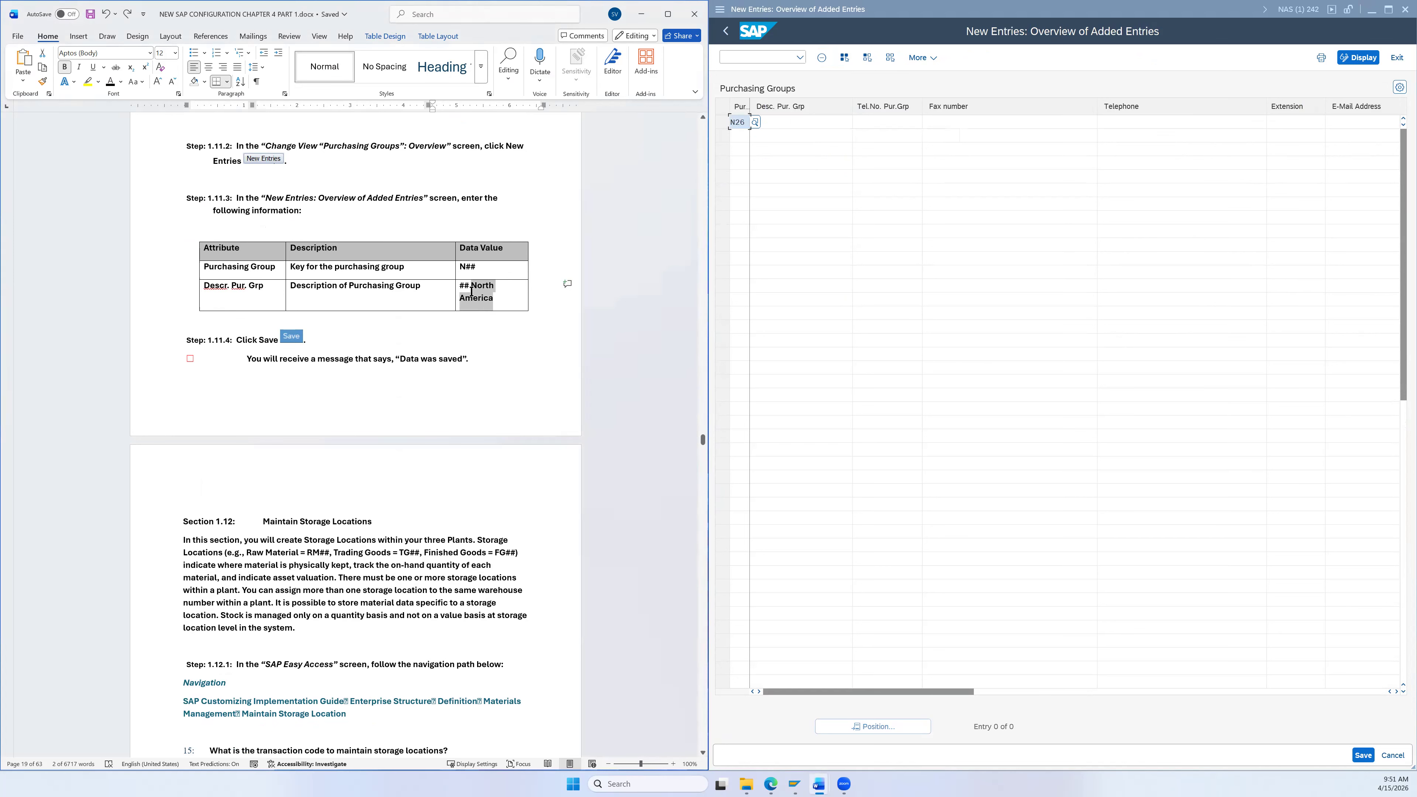
{"action": "left_click", "coordinate": [783, 121]}
{"action": "type", "text": "26"}
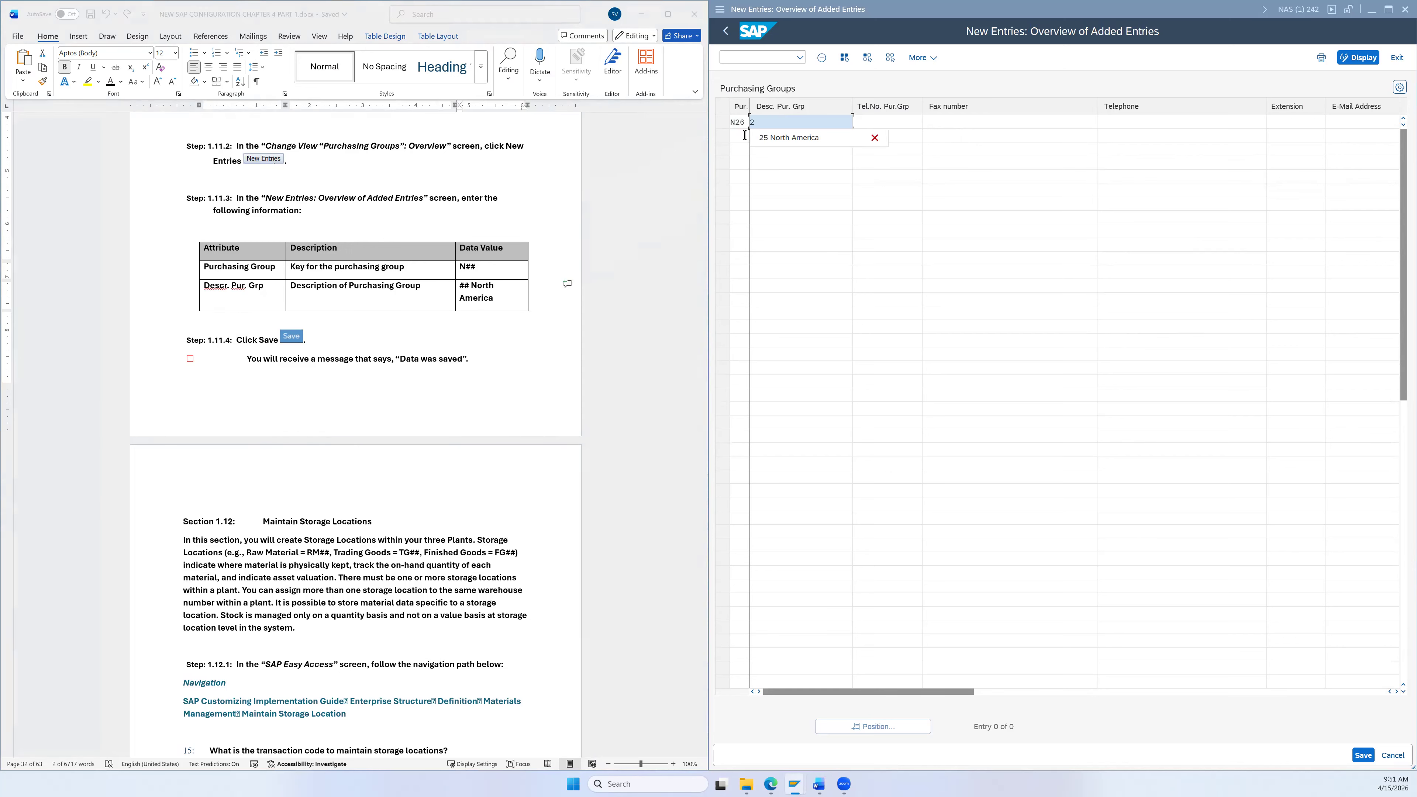
{"action": "key", "text": "ctrl+v"}
Step: Save purchasing group N26 and go back to the Purchasing Groups overview
{"action": "left_click", "coordinate": [1363, 755]}
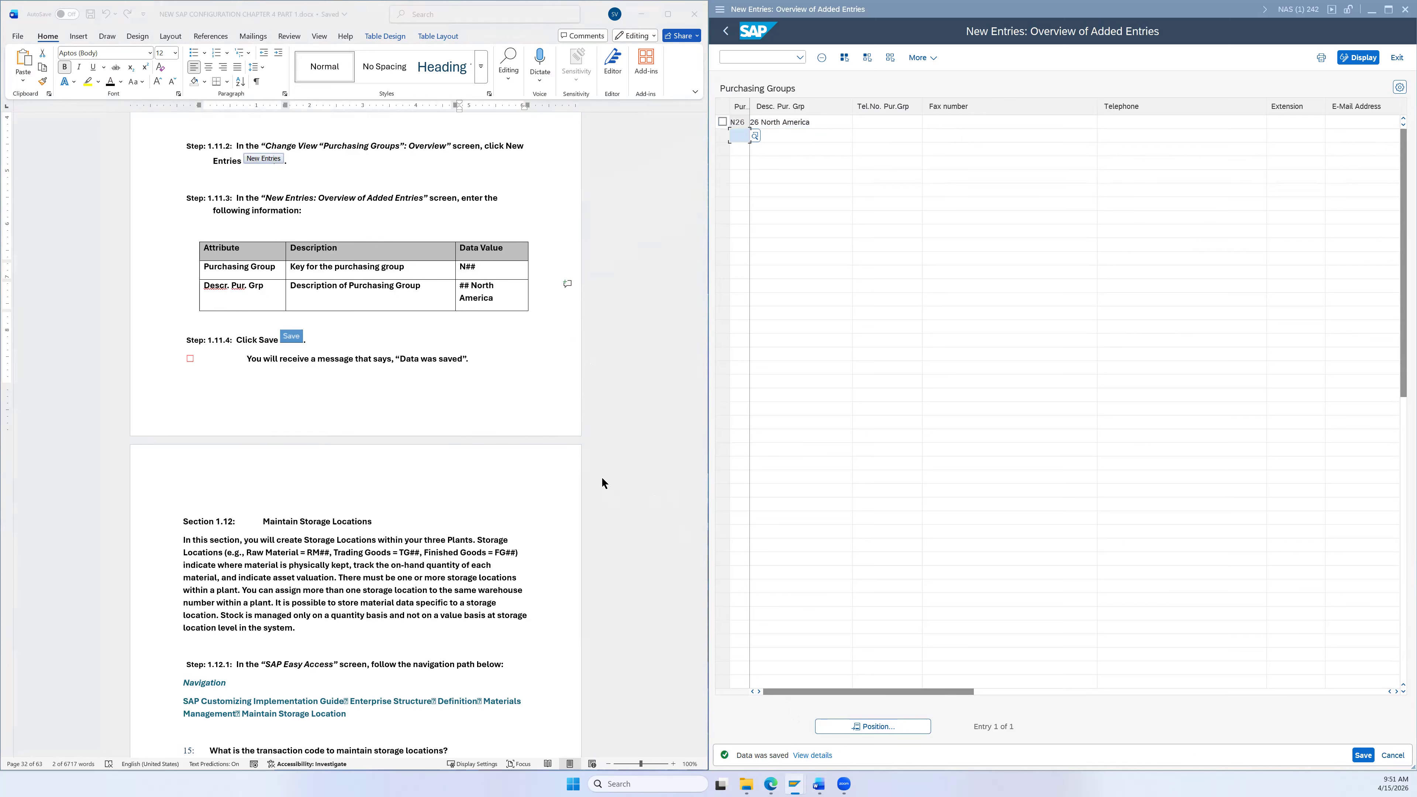
{"action": "scroll", "coordinate": [602, 476], "scroll_direction": "down", "scroll_amount": 2}
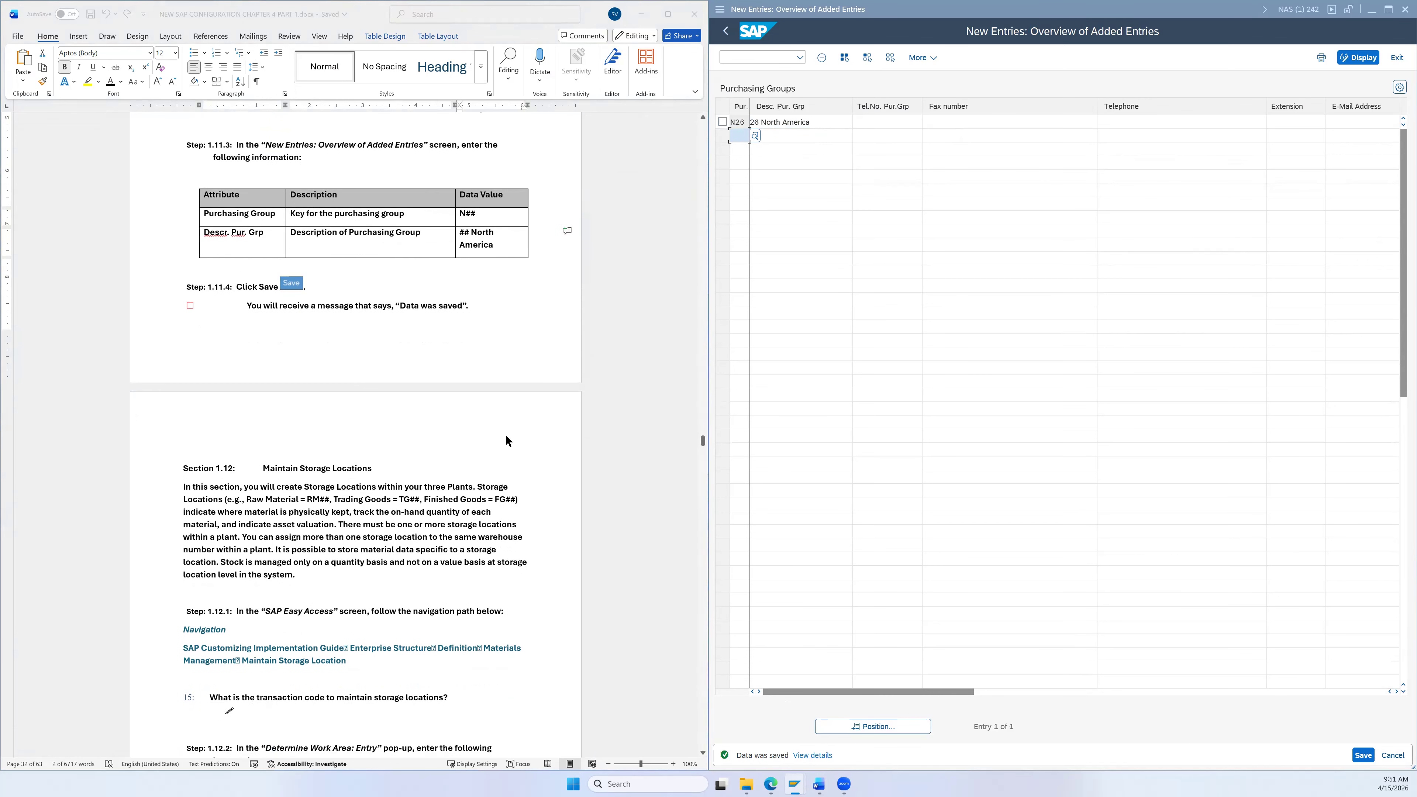
{"action": "scroll", "coordinate": [535, 391], "scroll_direction": "down", "scroll_amount": 2}
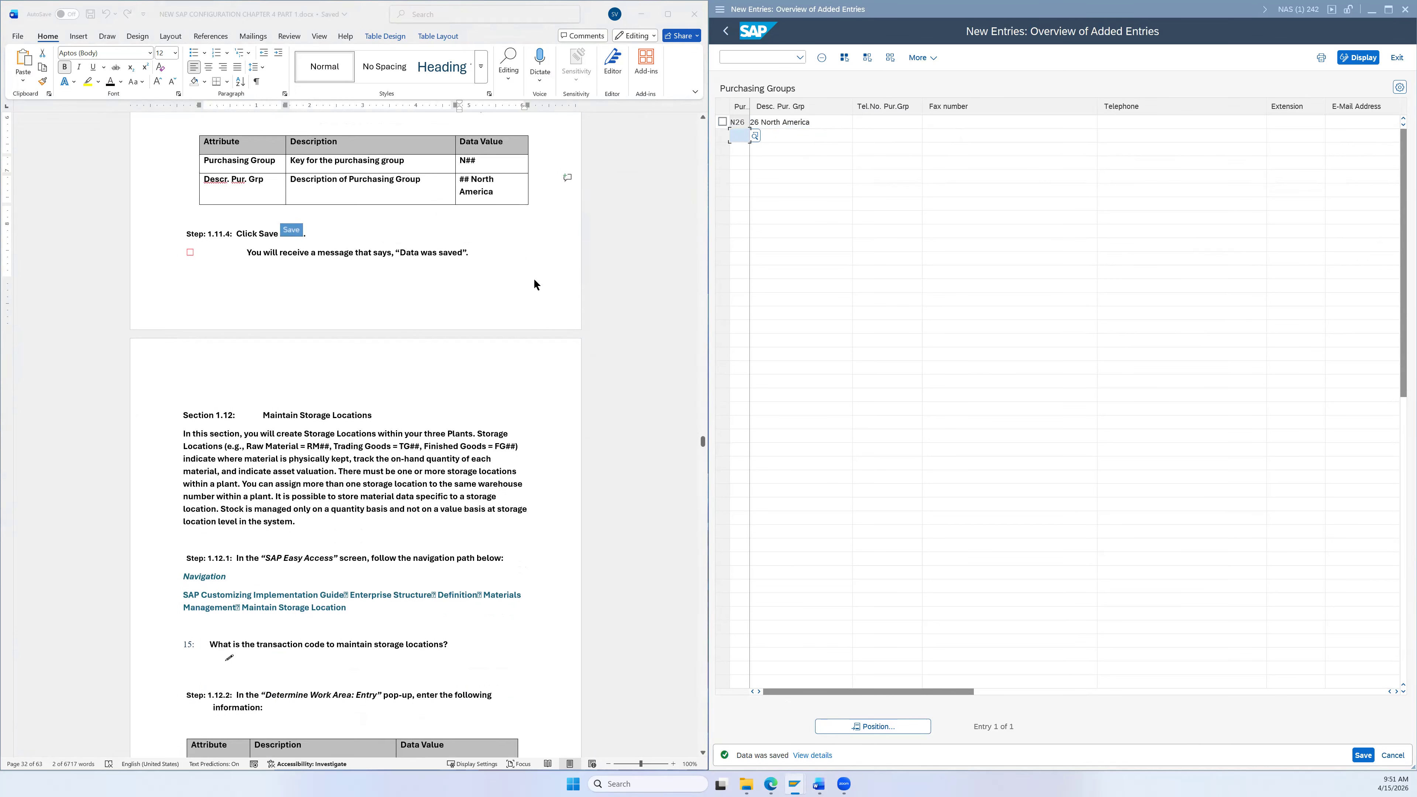
{"action": "left_click", "coordinate": [726, 31]}
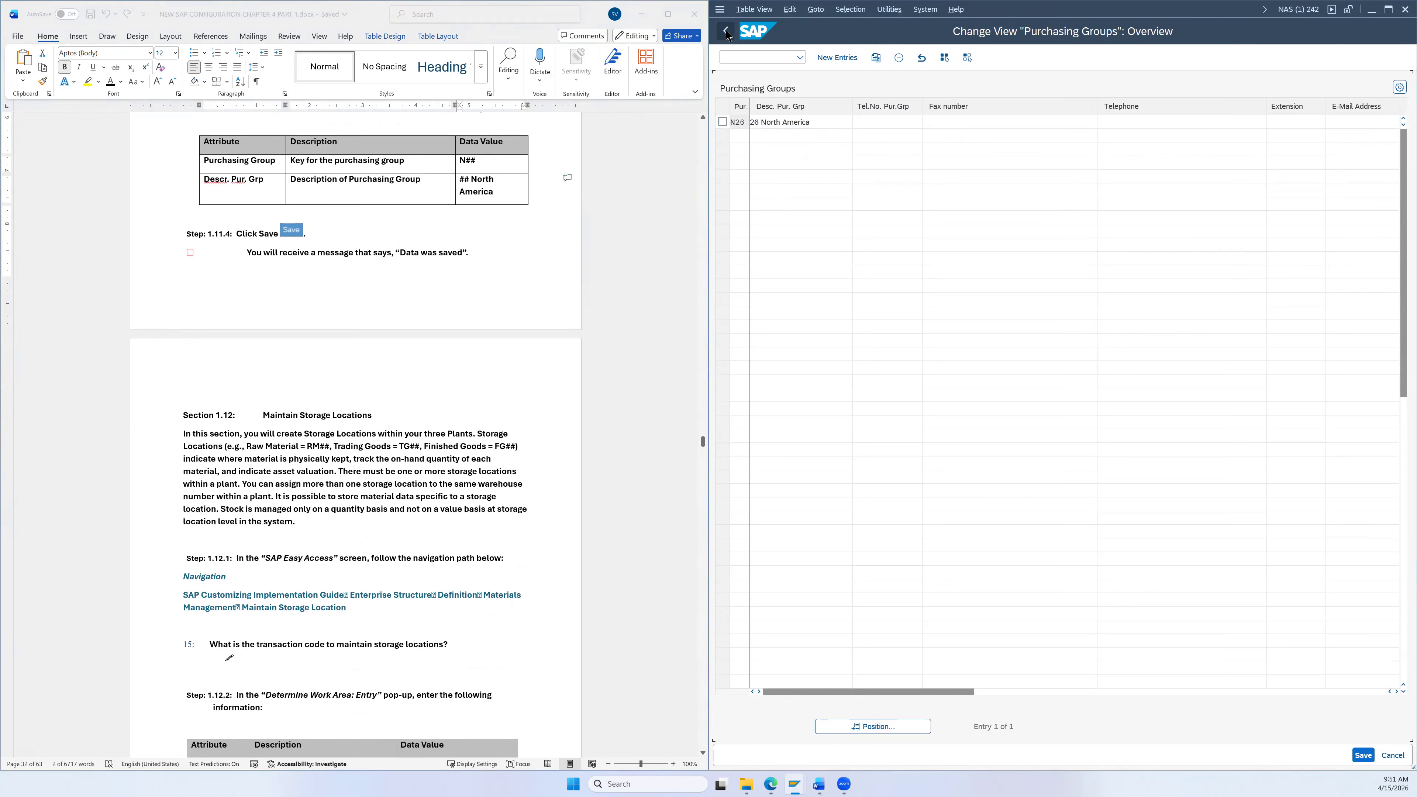
Step: Leave Purchasing Groups and return to the collapsed Display IMG tree
{"action": "left_click", "coordinate": [726, 31]}
{"action": "left_click", "coordinate": [726, 32]}
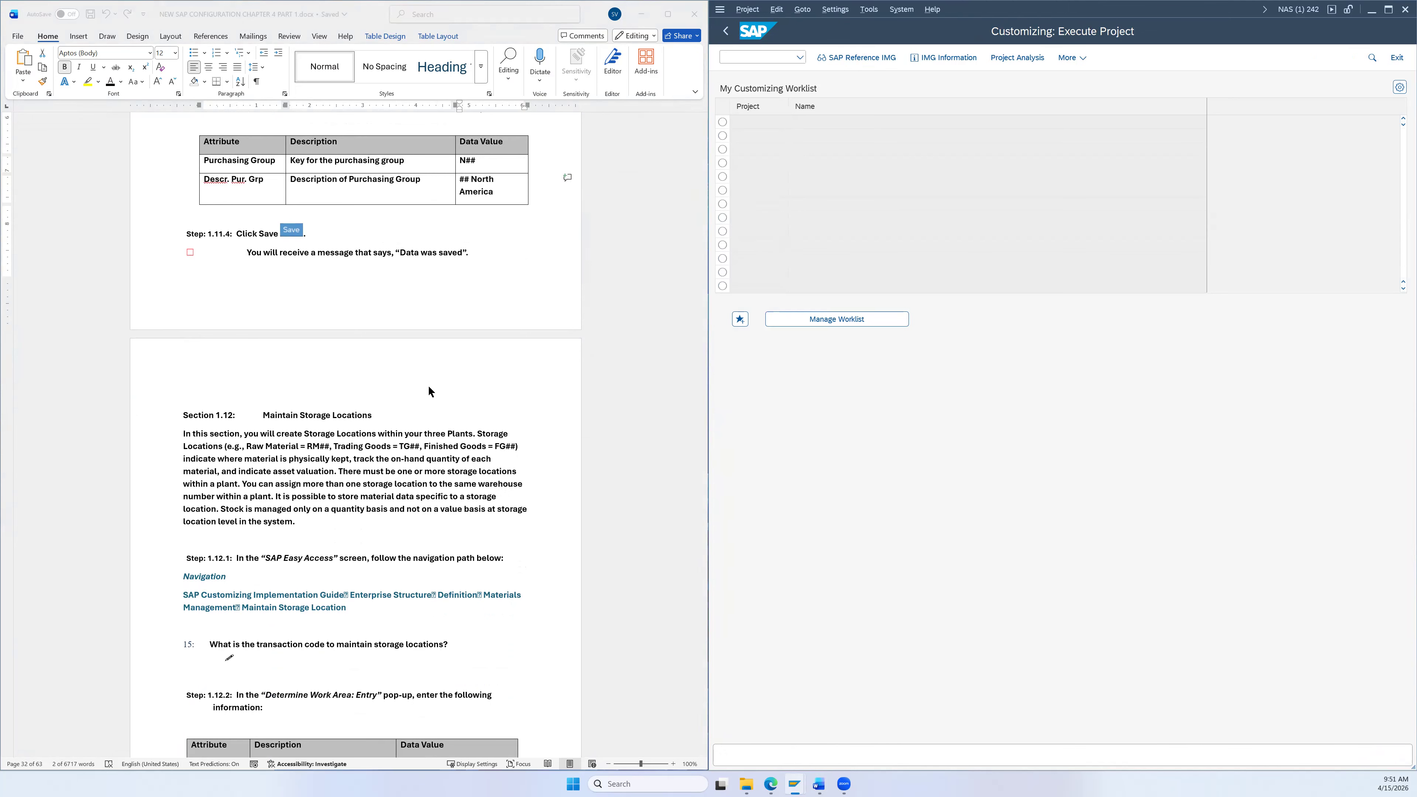
{"action": "scroll", "coordinate": [442, 417], "scroll_direction": "down", "scroll_amount": 3}
{"action": "scroll", "coordinate": [466, 410], "scroll_direction": "down", "scroll_amount": 1}
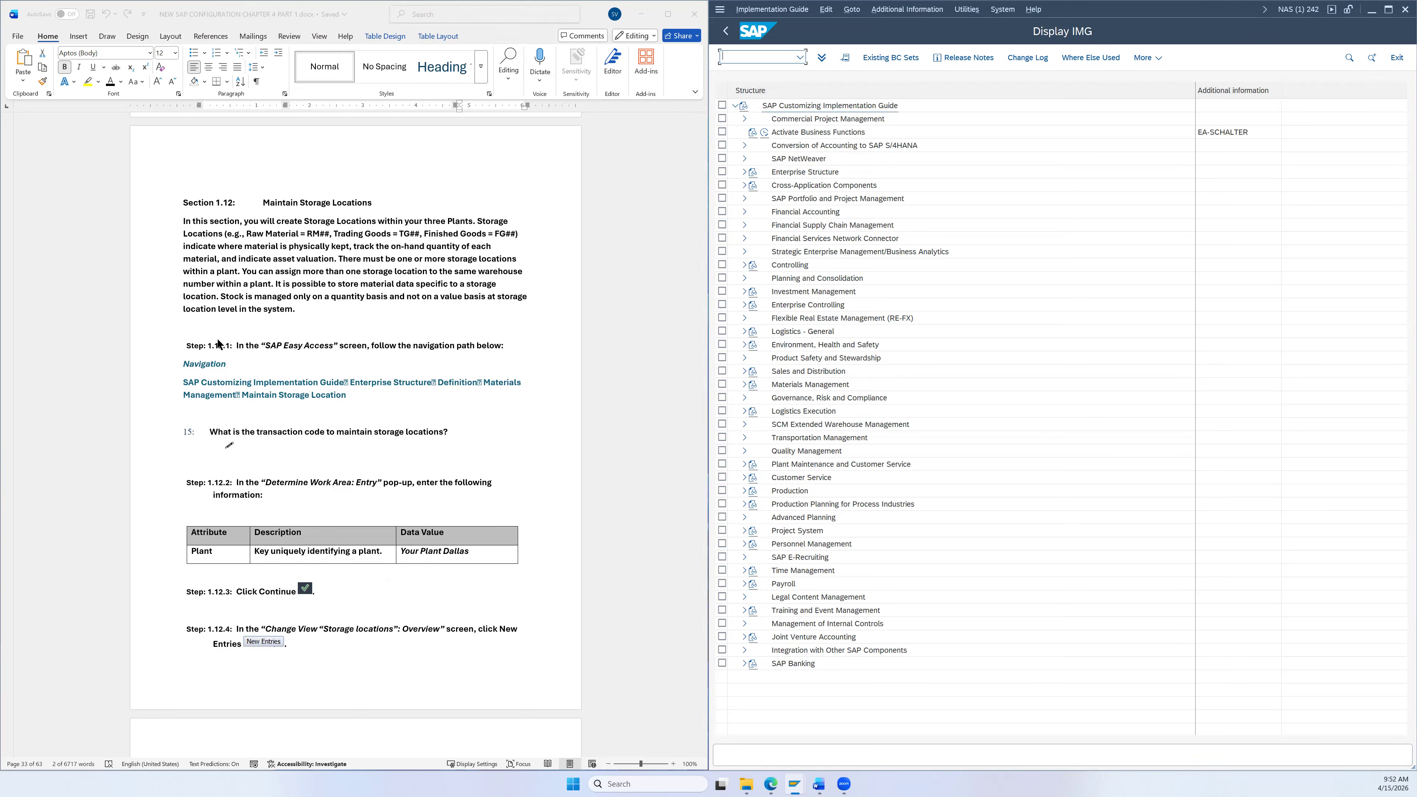
{"action": "scroll", "coordinate": [290, 326], "scroll_direction": "down", "scroll_amount": 3}
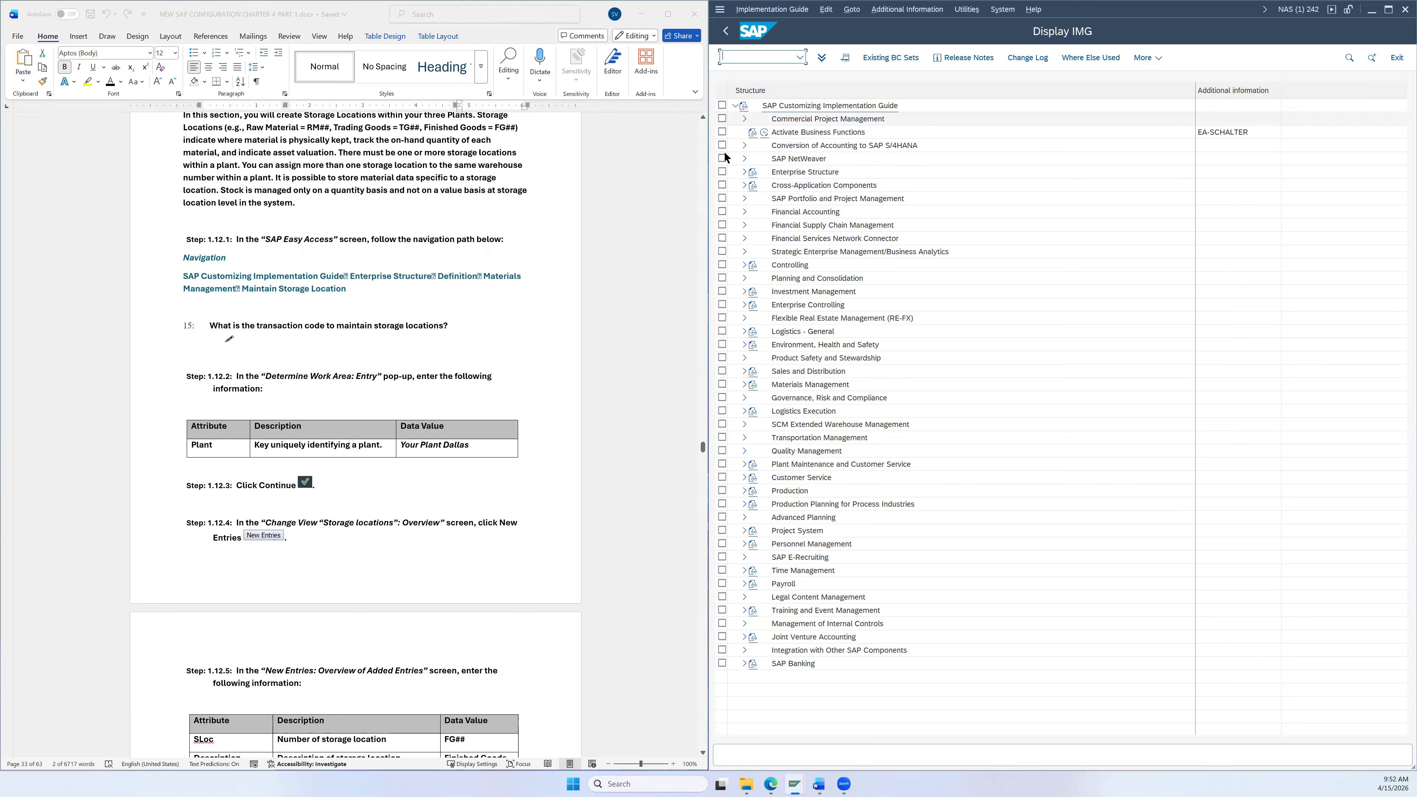
Step: Open Enterprise Structure > Definition > Materials Management and select Maintain storage location
{"action": "left_click", "coordinate": [742, 173]}
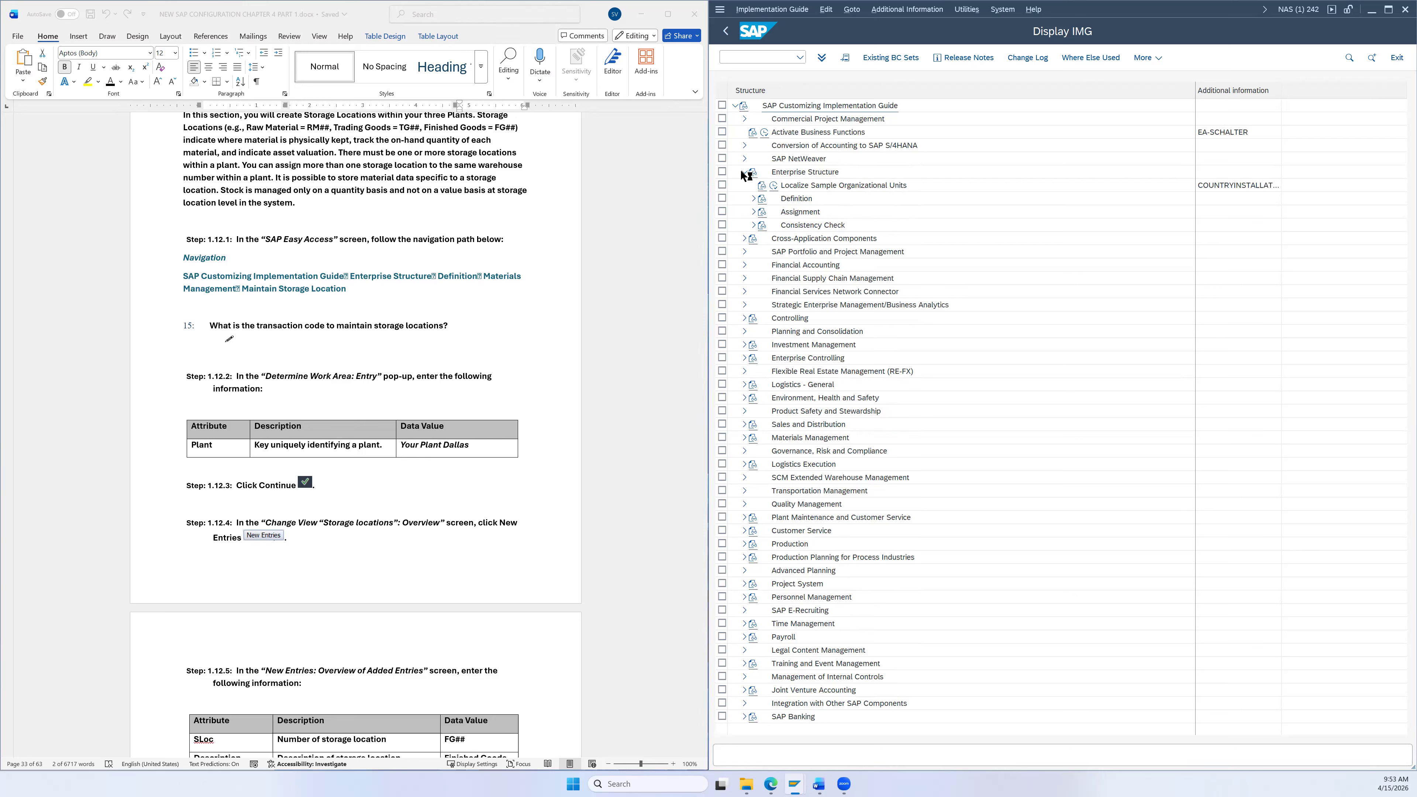
{"action": "left_click", "coordinate": [753, 198]}
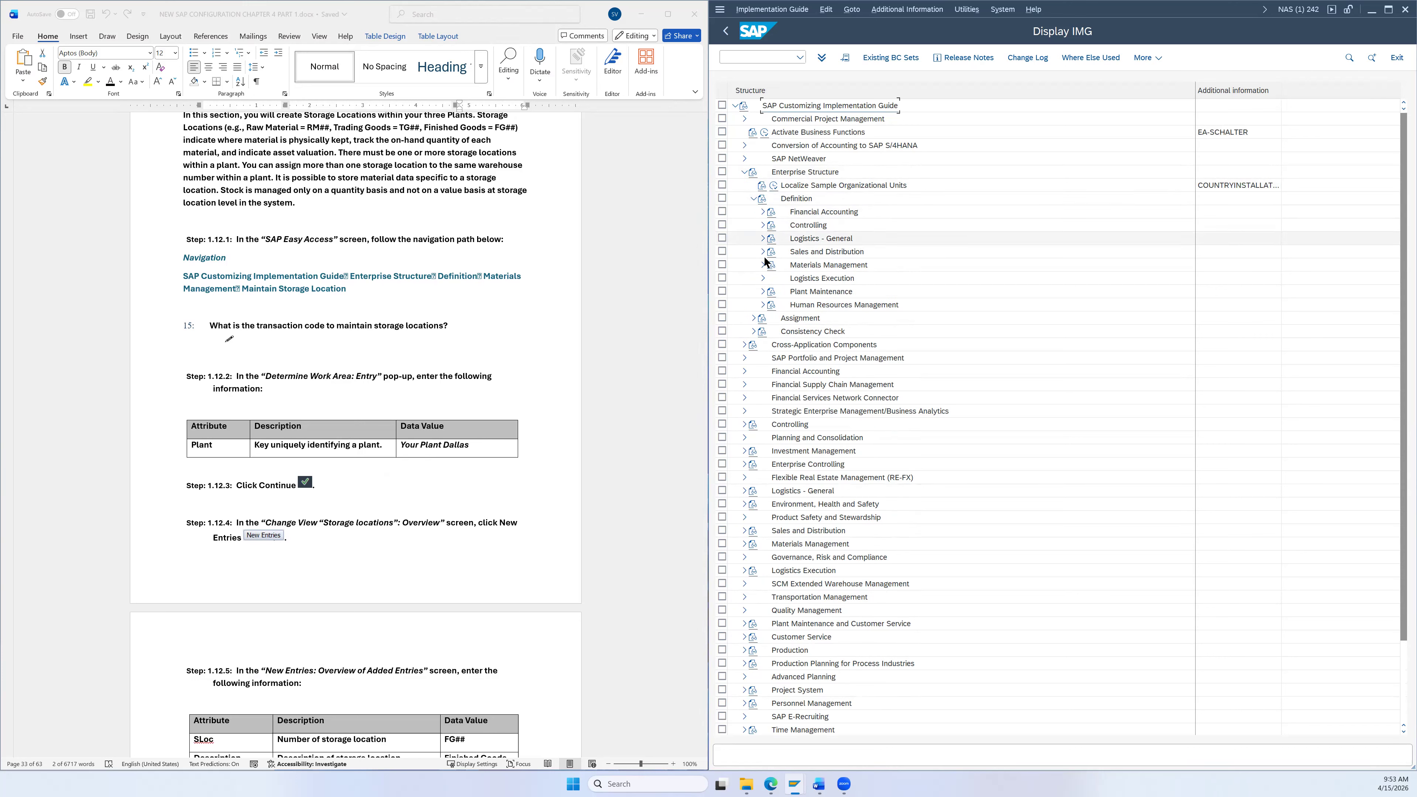
{"action": "left_click", "coordinate": [762, 265]}
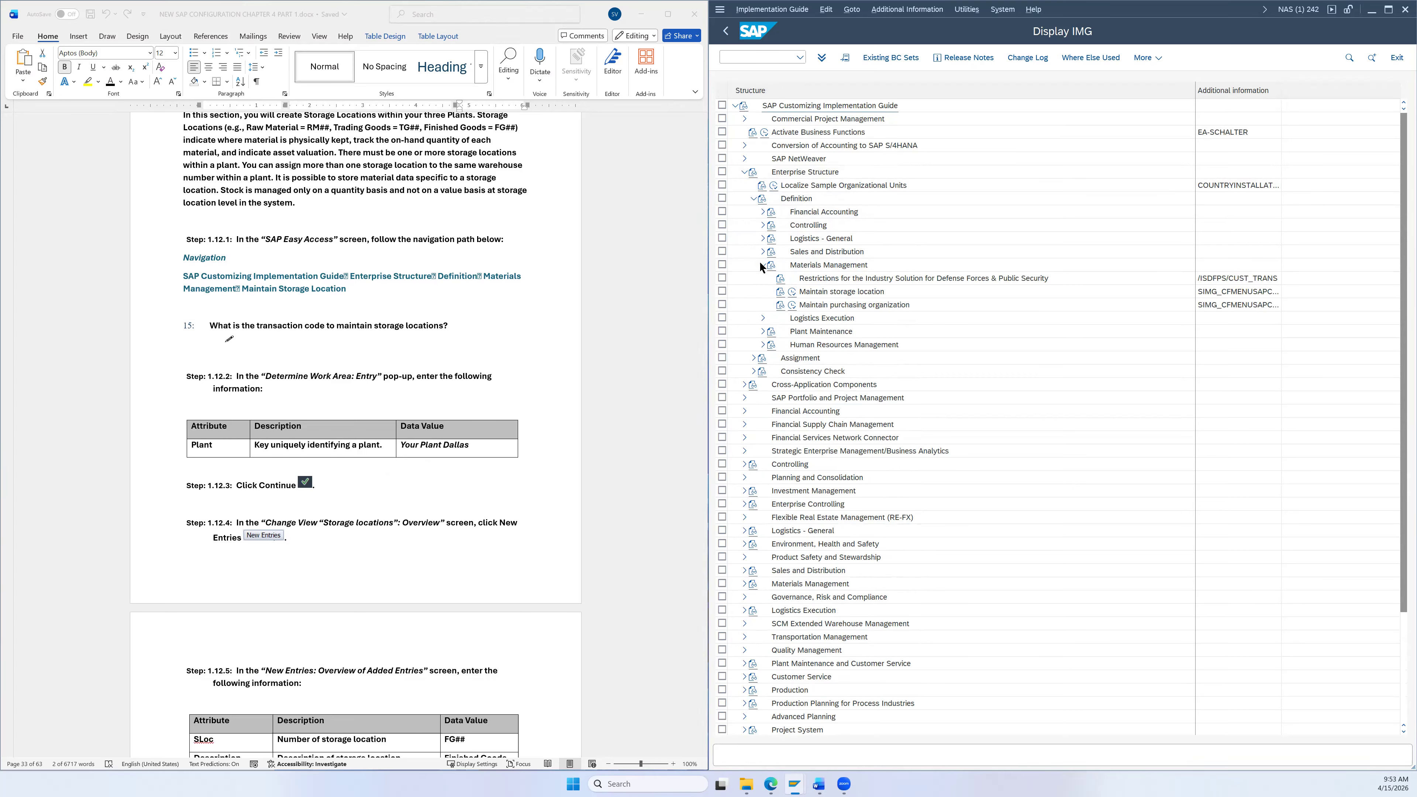
{"action": "left_click", "coordinate": [828, 296]}
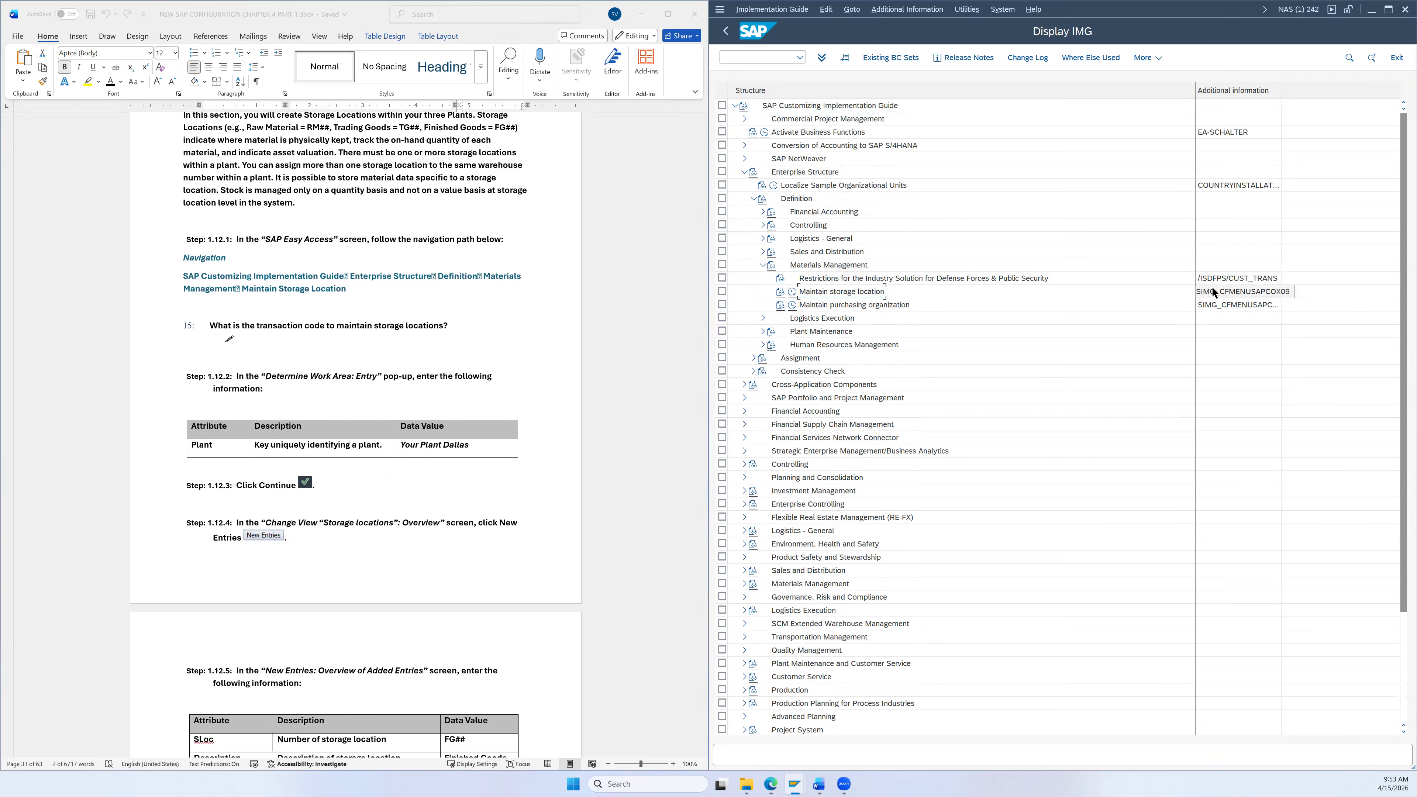
Step: Run Maintain storage location and change the work-area plant from SD26 to DL26
{"action": "left_click", "coordinate": [792, 296]}
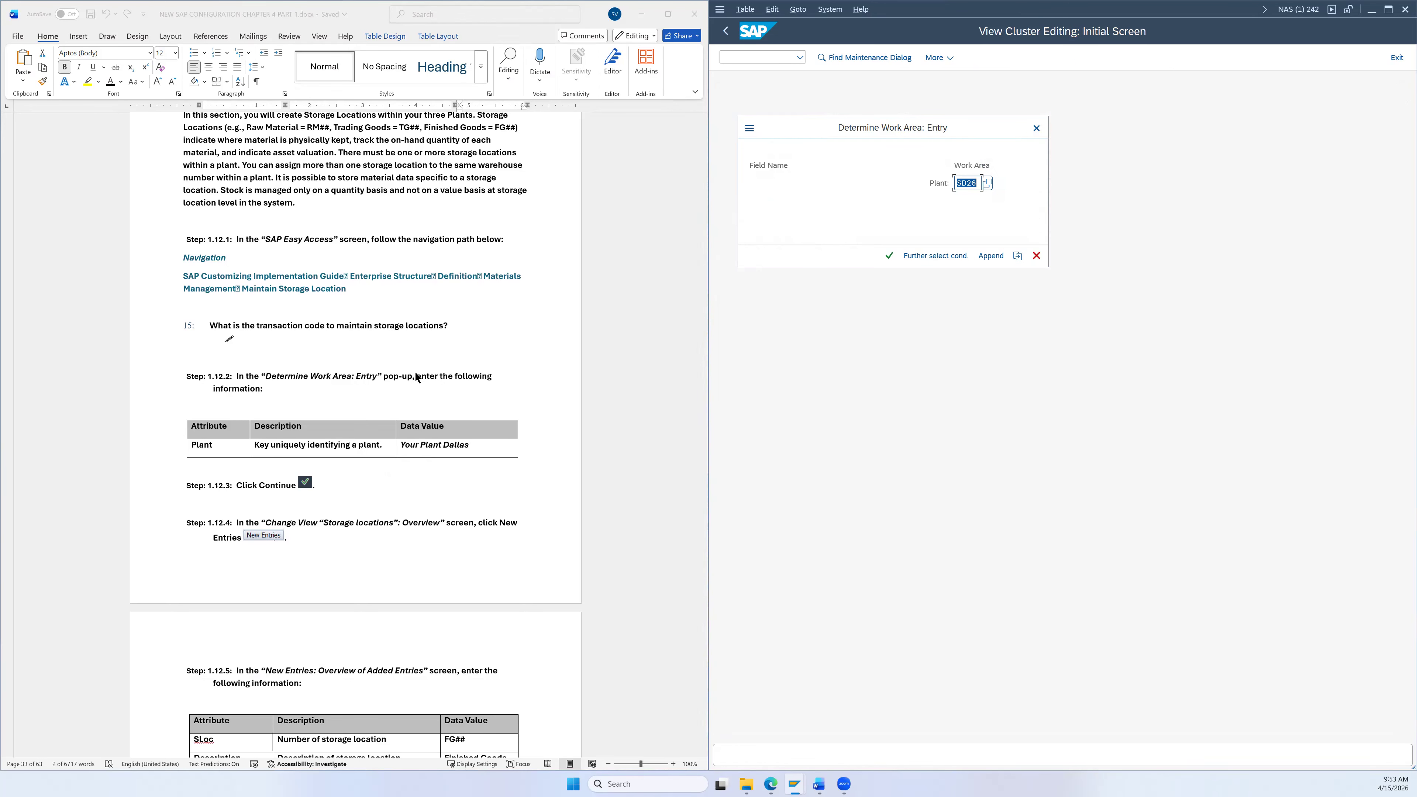
{"action": "scroll", "coordinate": [446, 317], "scroll_direction": "down", "scroll_amount": 2}
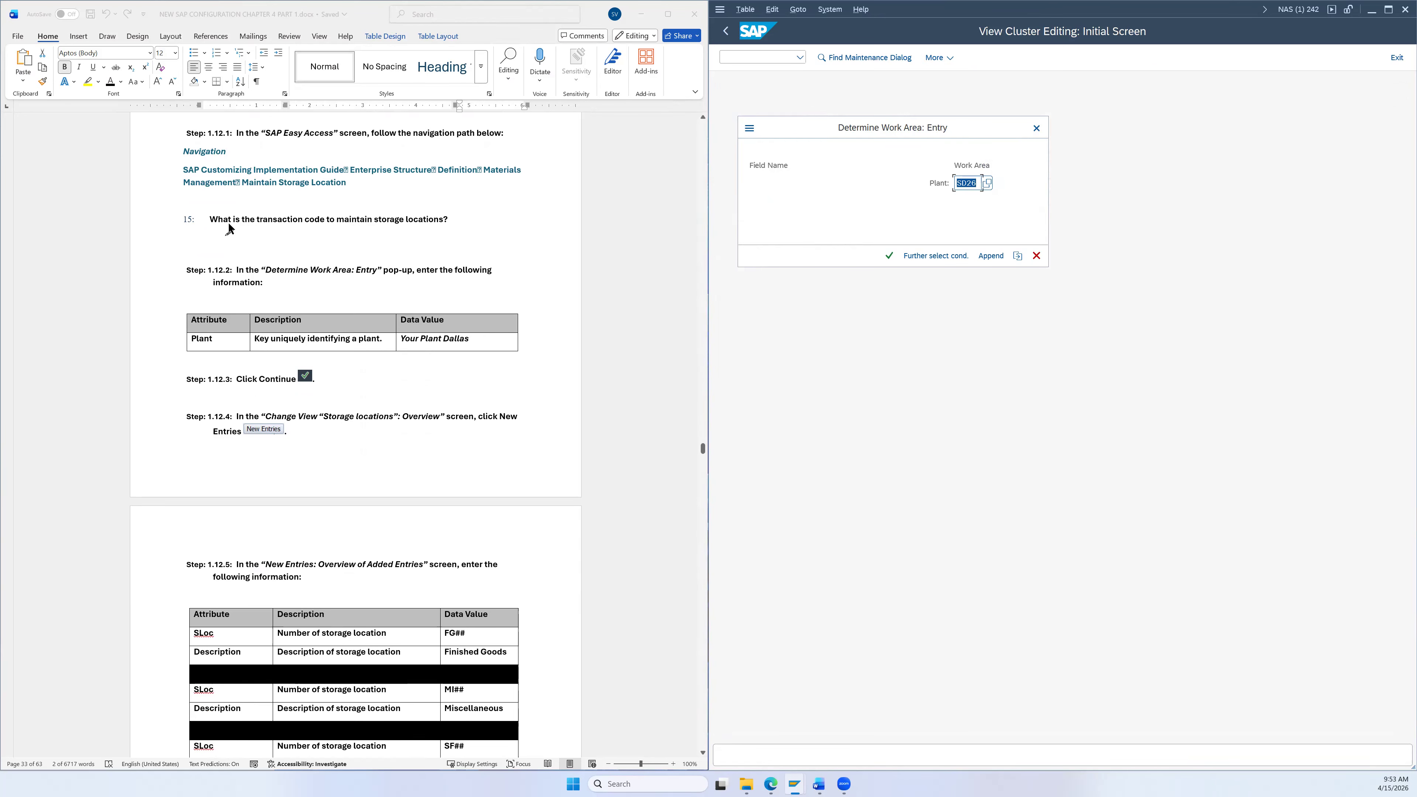
{"action": "left_click", "coordinate": [977, 184]}
{"action": "key", "text": "BackSpace"}
{"action": "key", "text": "BackSpace"}
{"action": "type", "text": "DL"}
{"action": "left_click", "coordinate": [889, 257]}
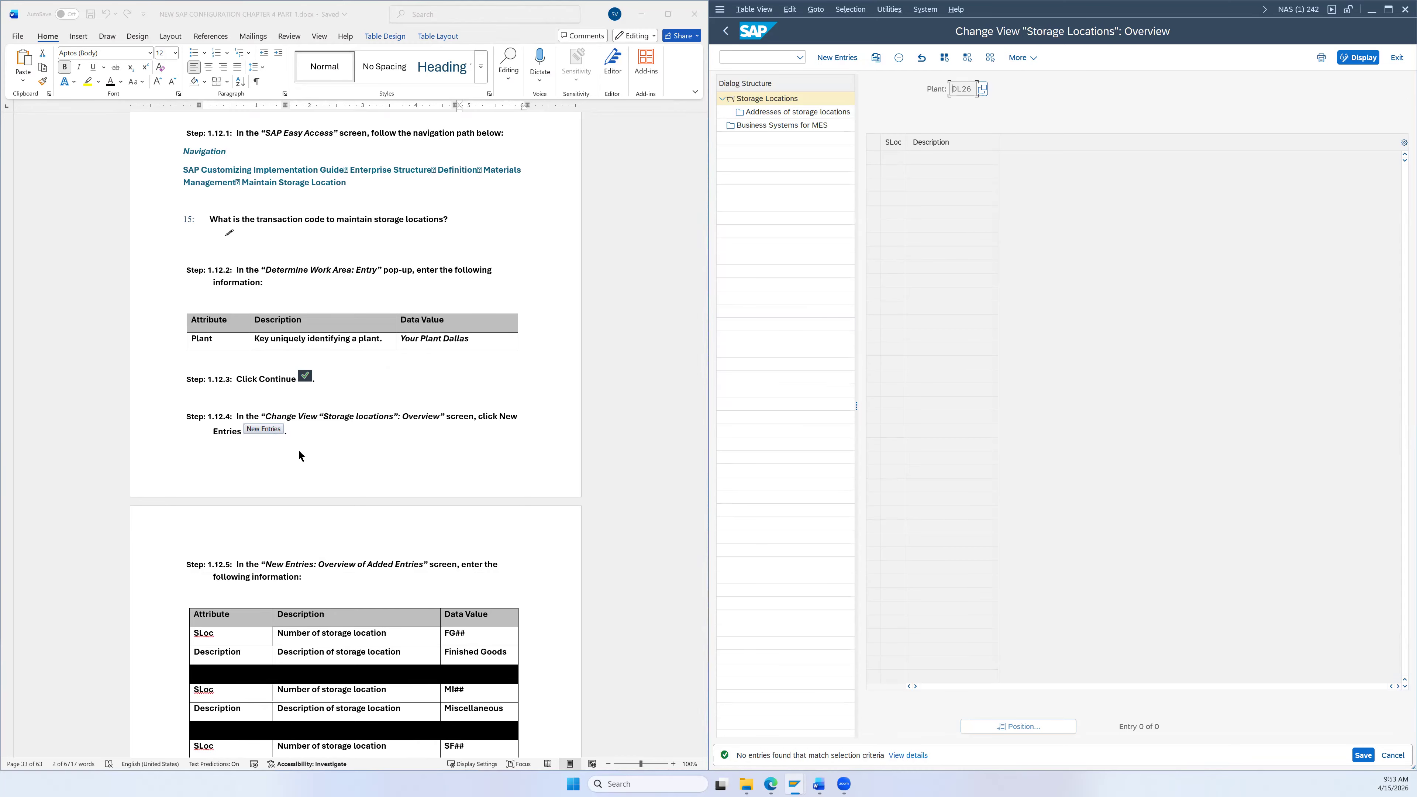
Step: Start adding new storage location entries for plant DL26
{"action": "scroll", "coordinate": [298, 450], "scroll_direction": "down", "scroll_amount": 1}
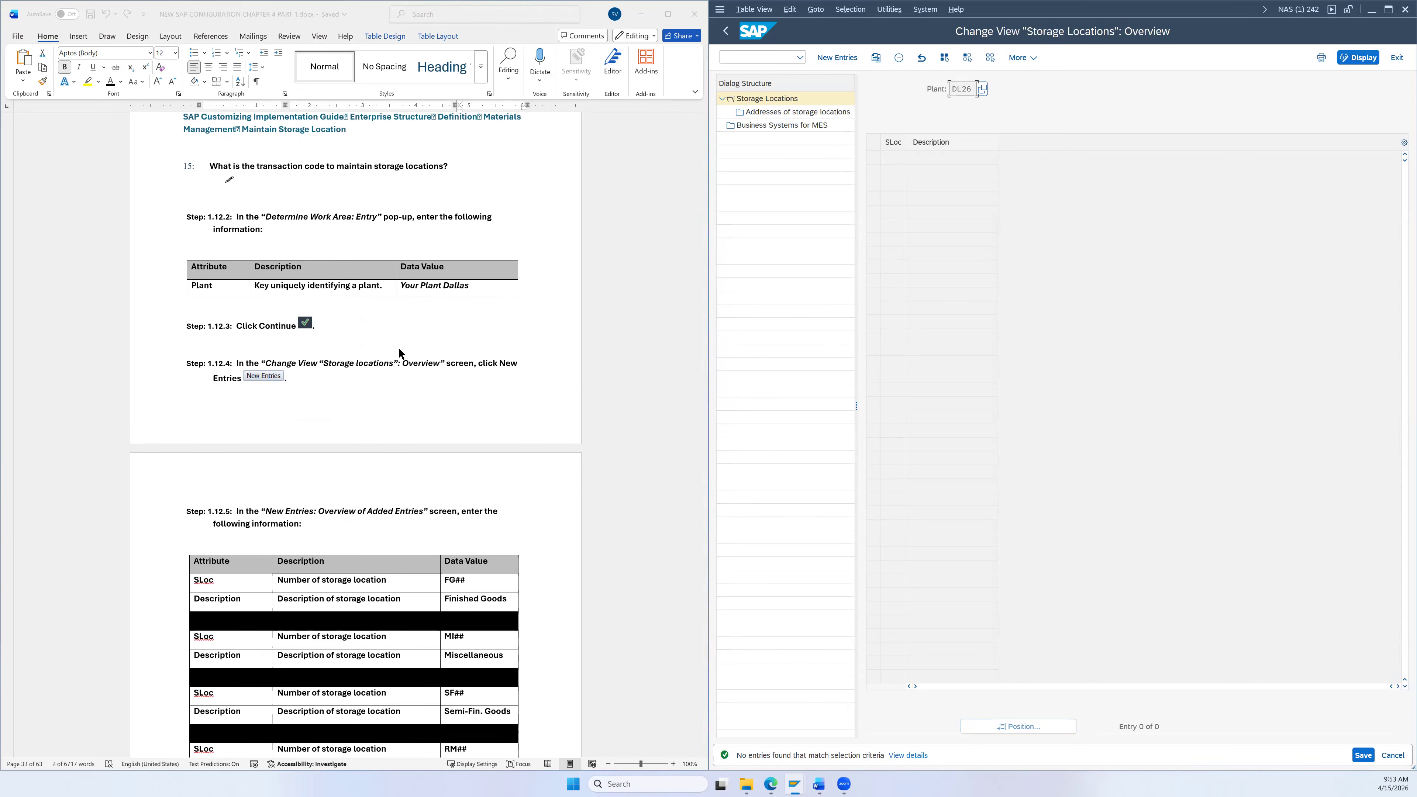
{"action": "scroll", "coordinate": [398, 354], "scroll_direction": "down", "scroll_amount": 1}
{"action": "scroll", "coordinate": [608, 258], "scroll_direction": "down", "scroll_amount": 4}
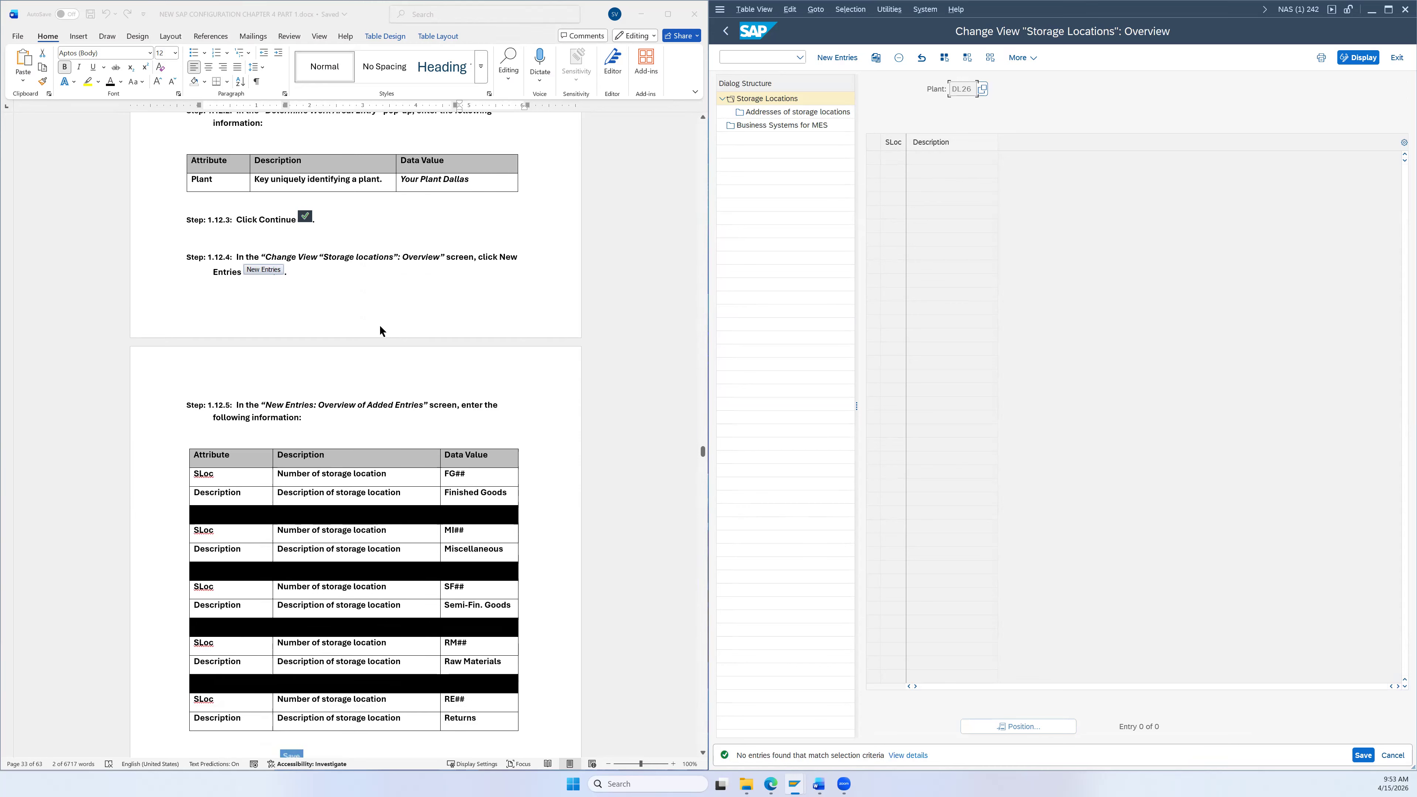
{"action": "left_click", "coordinate": [838, 58]}
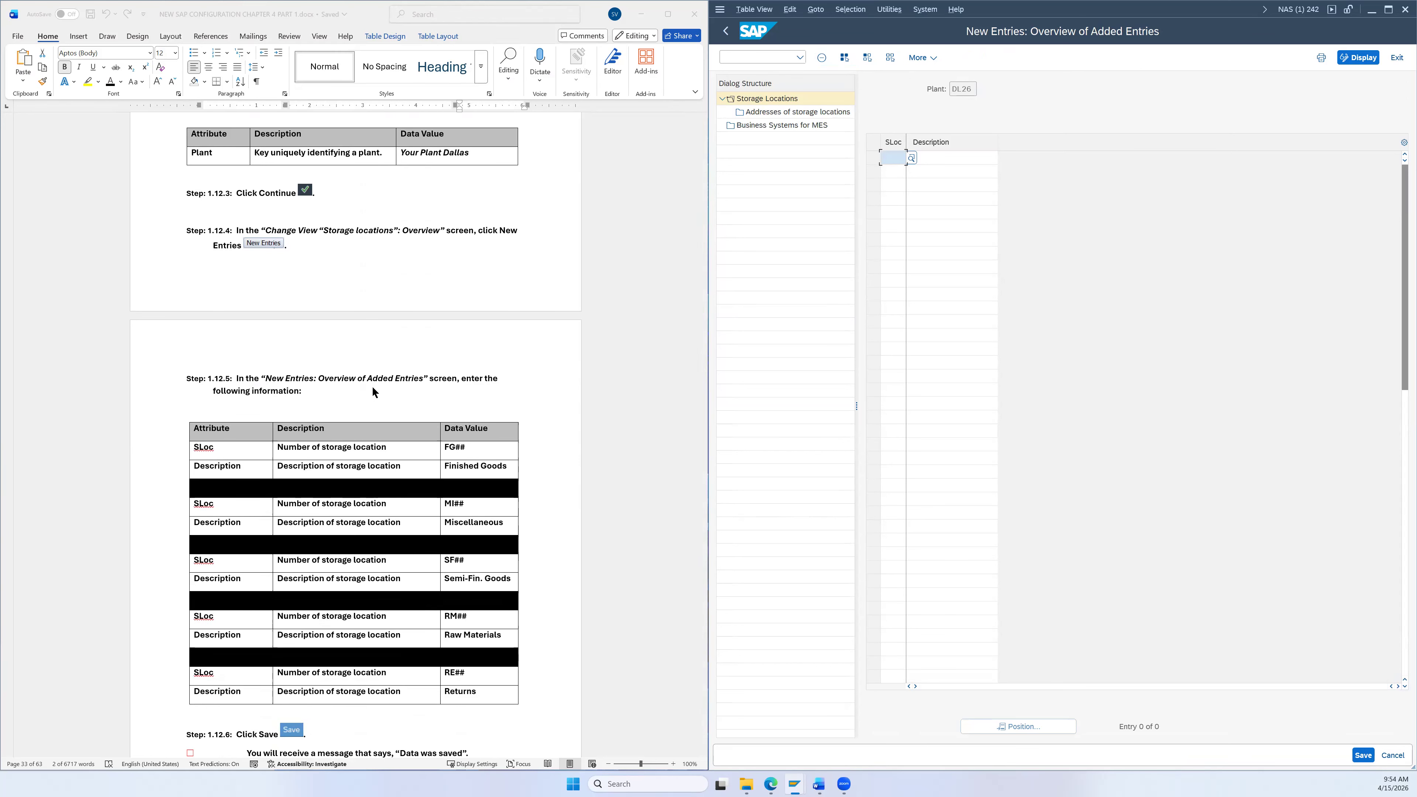
Step: Enter storage location FG26 with description Finished Goods copied from the Word instructions
{"action": "scroll", "coordinate": [559, 390], "scroll_direction": "down", "scroll_amount": 3}
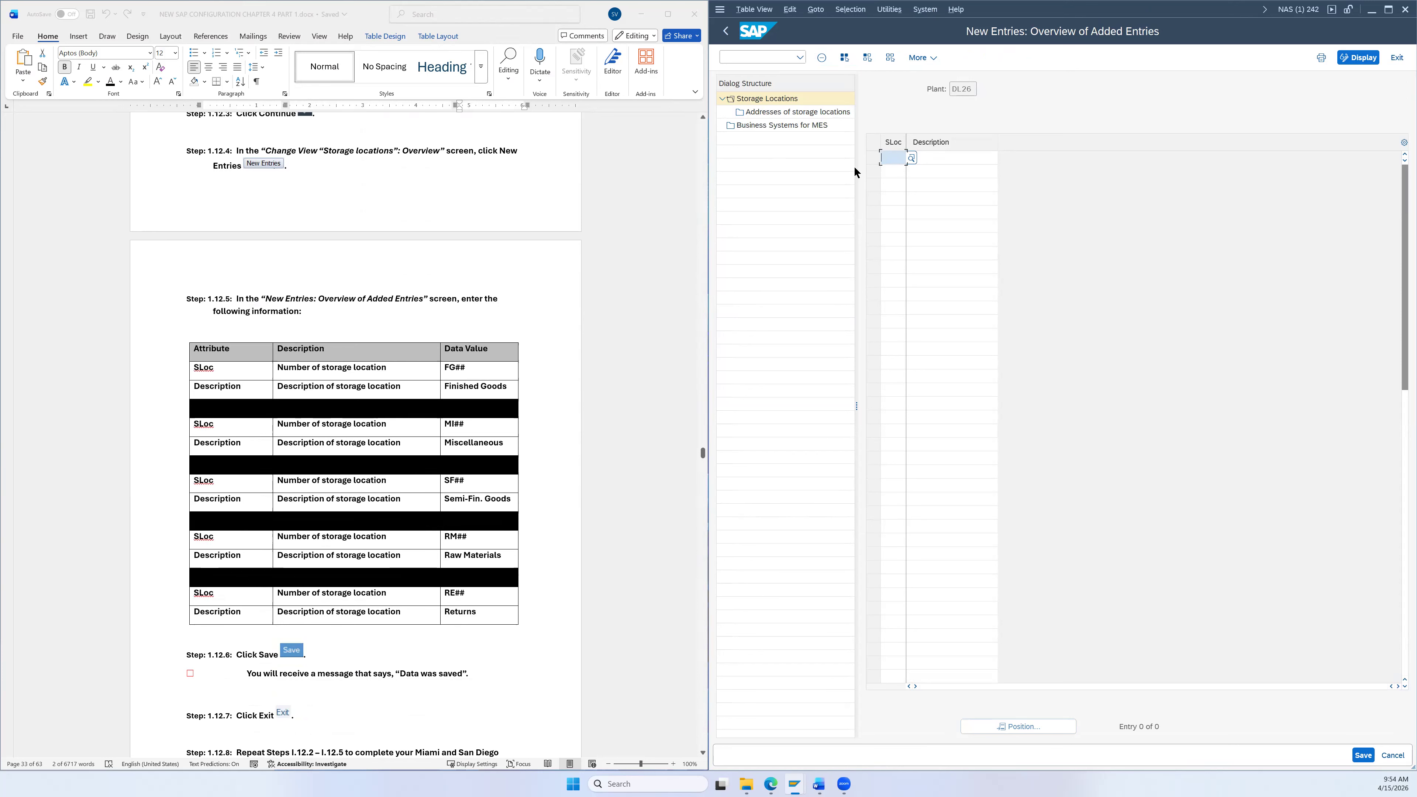
{"action": "type", "text": "FG26"}
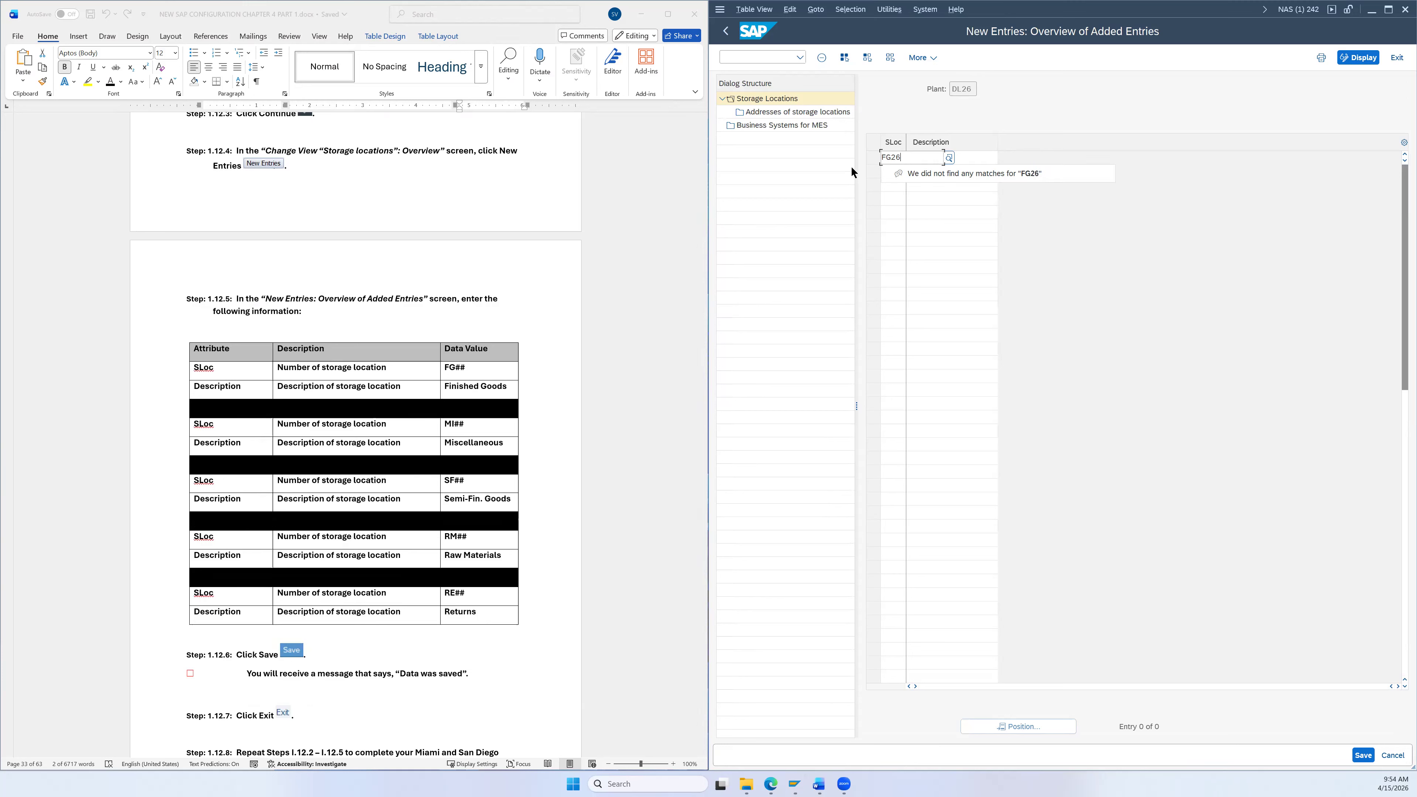
{"action": "left_click_drag", "start_coordinate": [507, 389], "coordinate": [450, 389]}
{"action": "key", "text": "ctrl+c"}
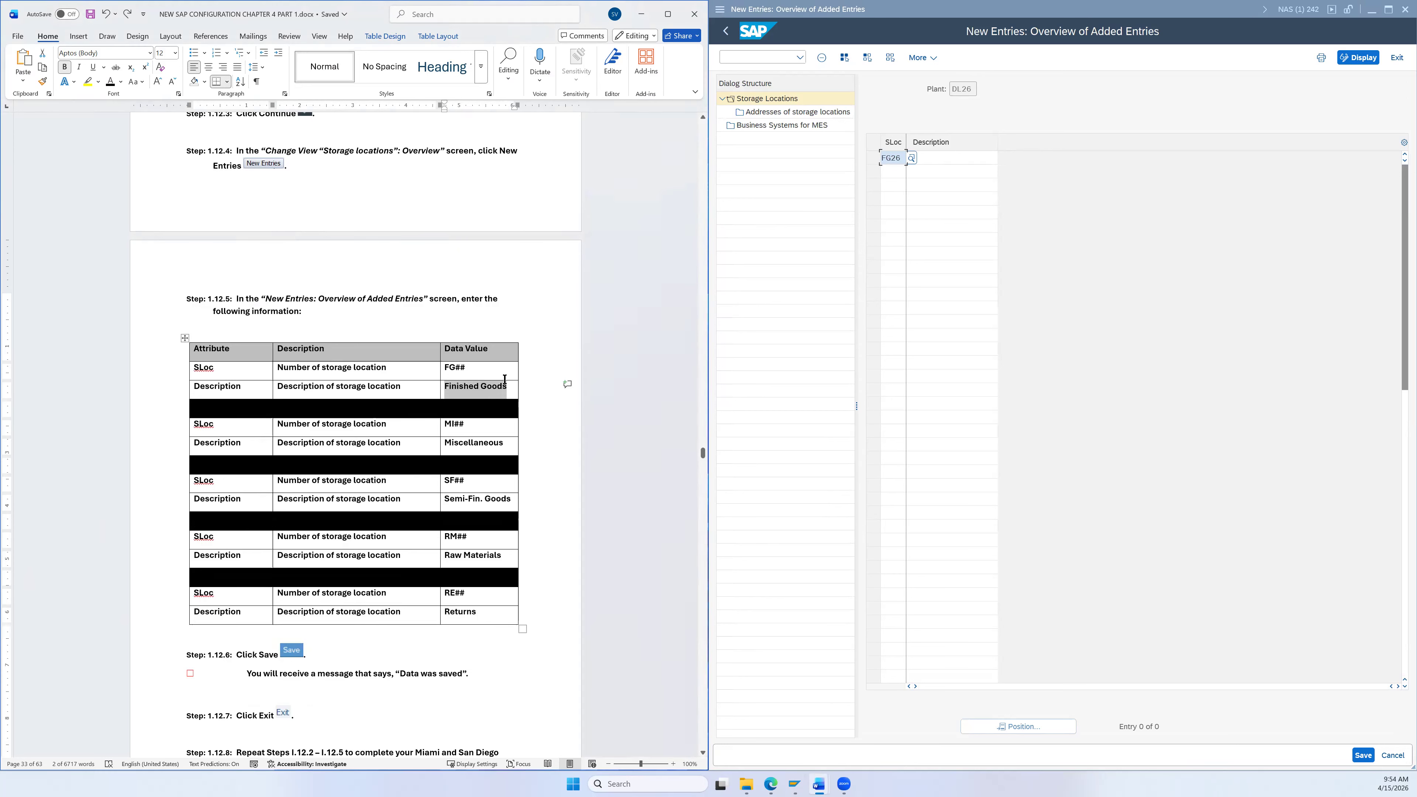
{"action": "key", "text": "alt+Tab"}
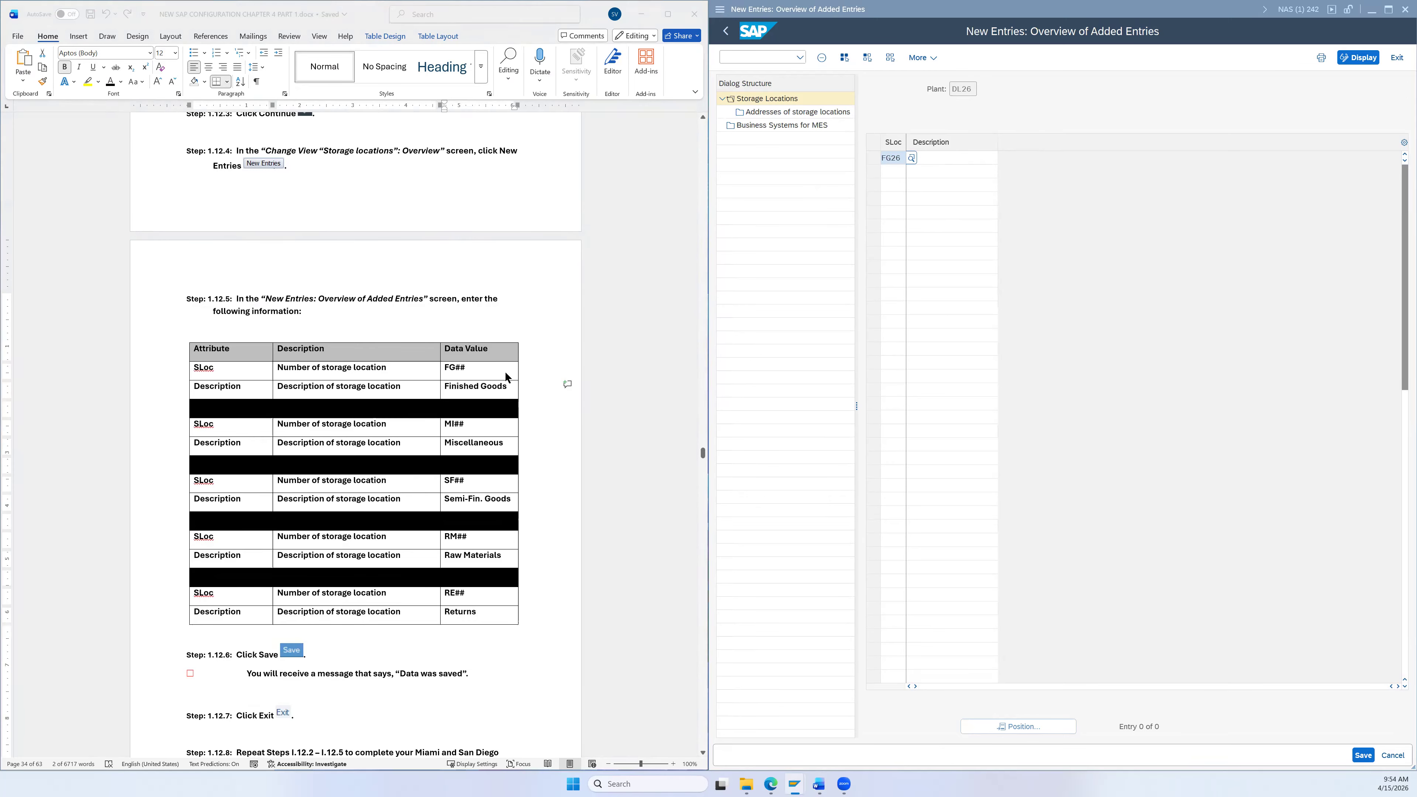
{"action": "key", "text": "Tab"}
{"action": "key", "text": "ctrl+v"}
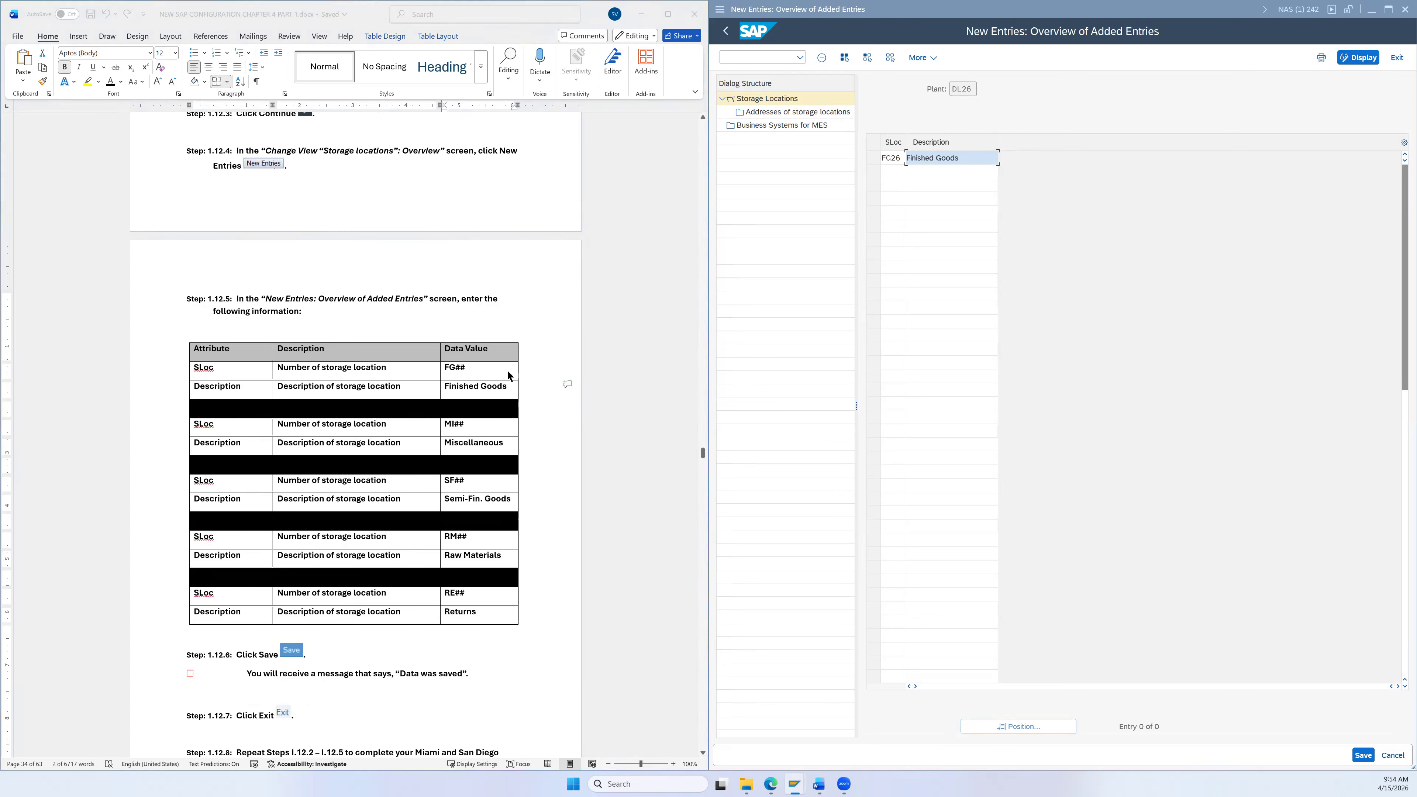
{"action": "key", "text": "Tab"}
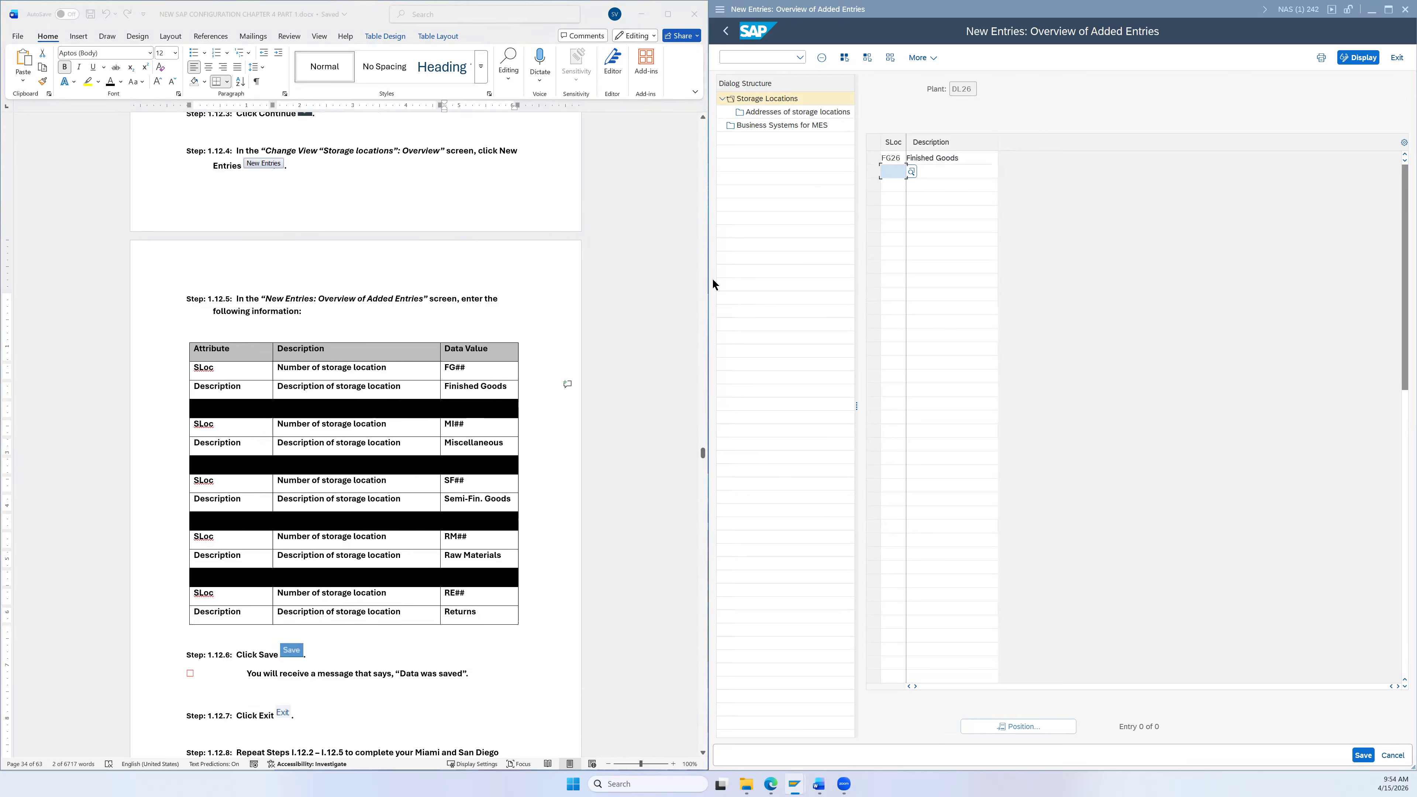
Step: Add storage location MI26 with the description Miscellaneous pasted from the instructions
{"action": "type", "text": "MI26"}
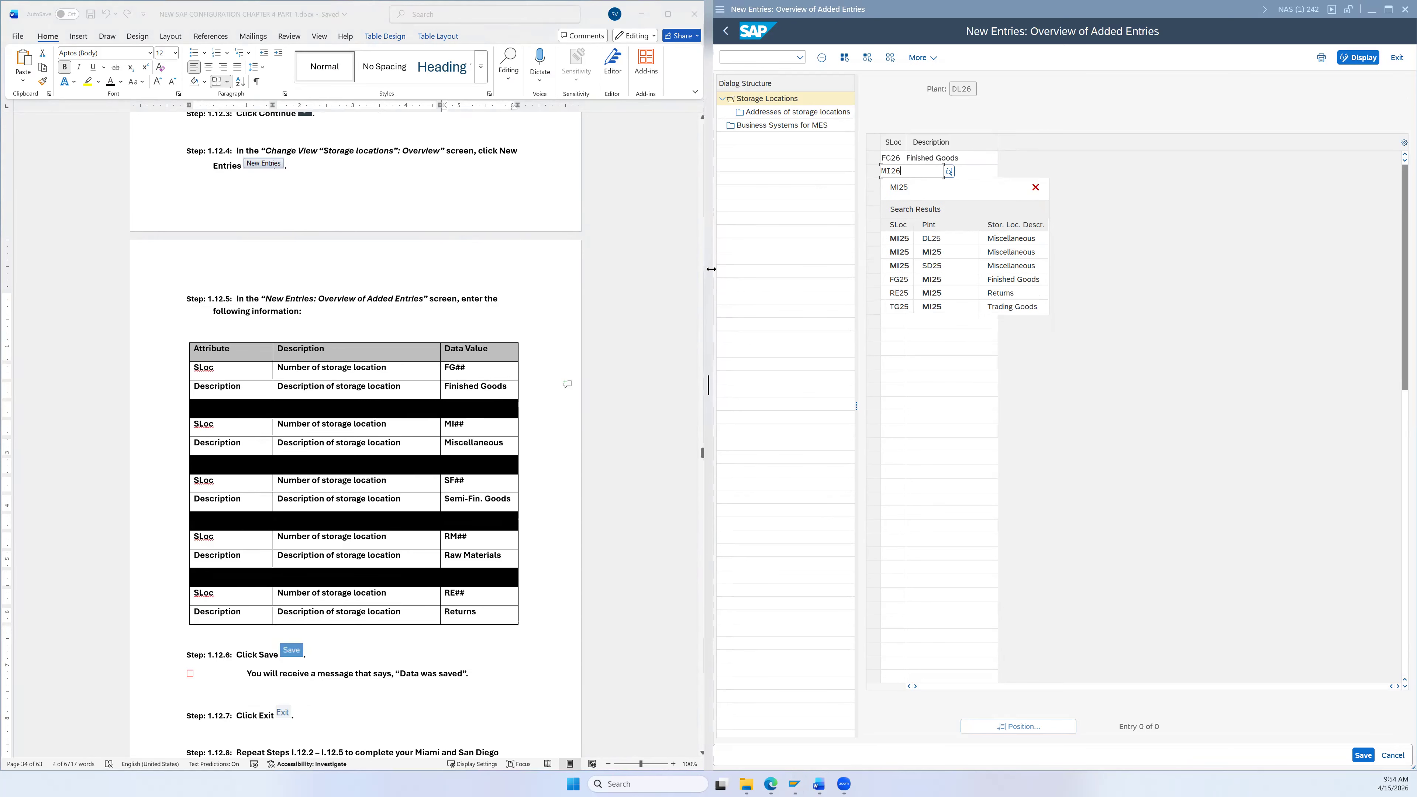
{"action": "left_click", "coordinate": [504, 444]}
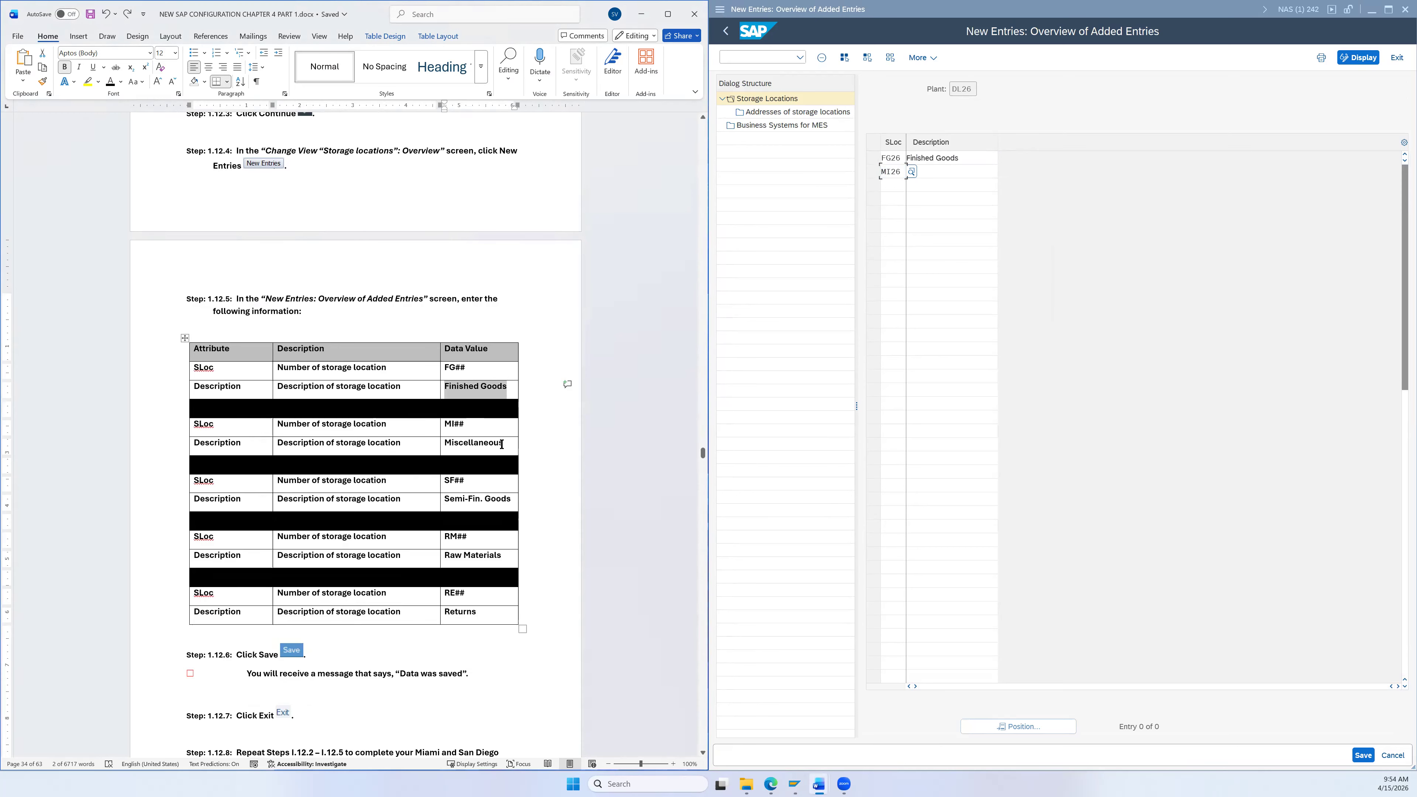
{"action": "left_click_drag", "start_coordinate": [471, 442], "coordinate": [449, 435]}
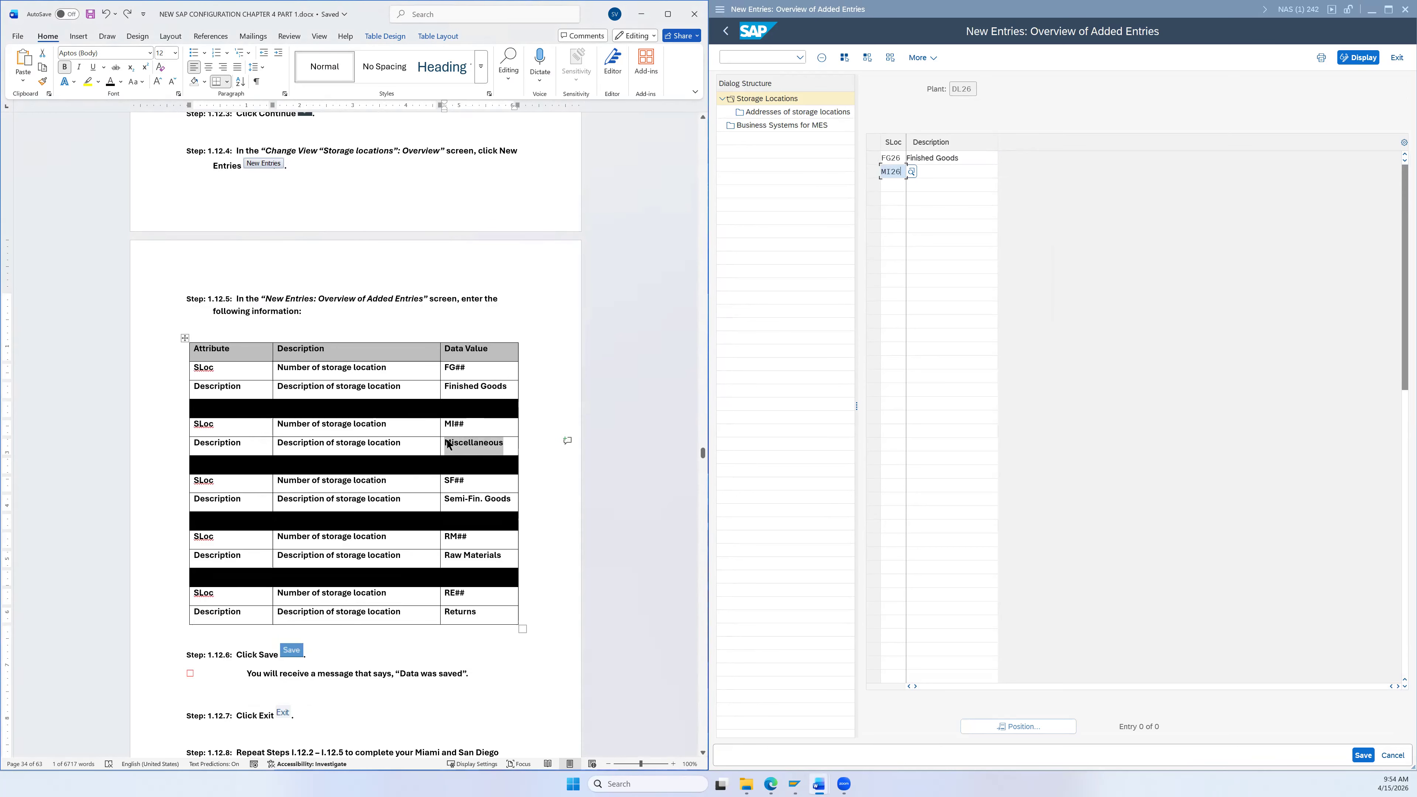
{"action": "key", "text": "ctrl+c"}
{"action": "key", "text": "alt+Tab"}
{"action": "key", "text": "Tab"}
{"action": "key", "text": "ctrl+v"}
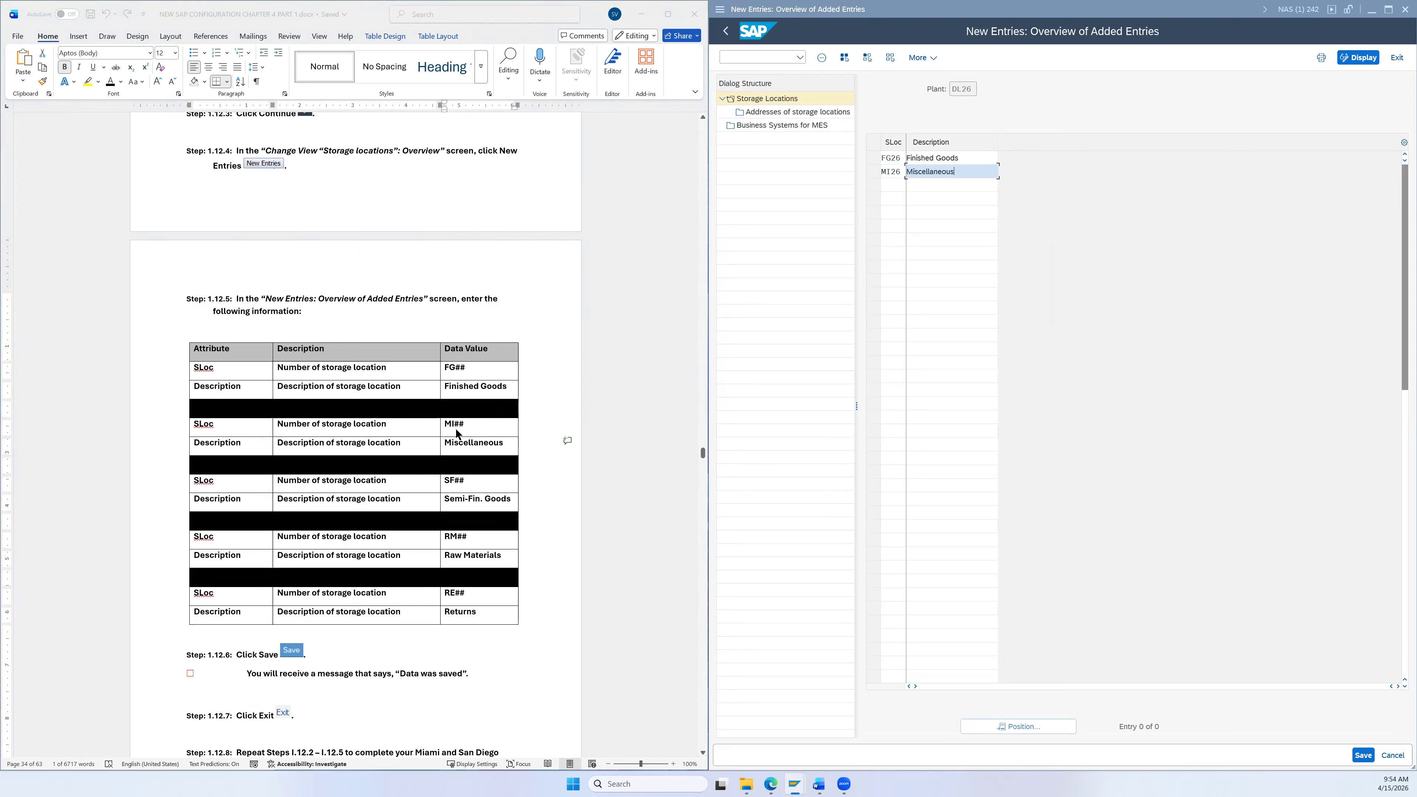
{"action": "key", "text": "Tab"}
Step: Add SF26 described as Semi-Fin. Goods, then enter the code RM26
{"action": "type", "text": "SF26"}
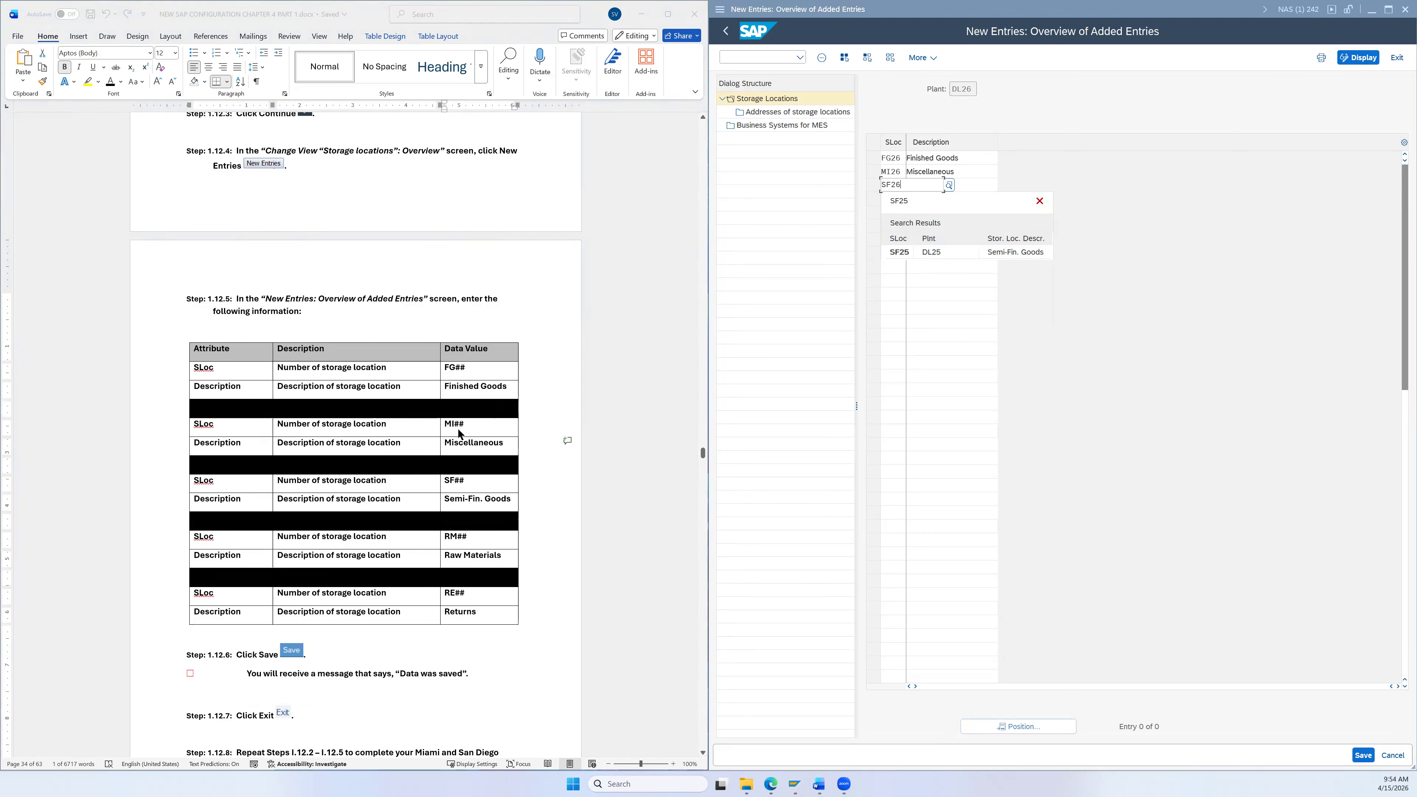
{"action": "left_click", "coordinate": [466, 506]}
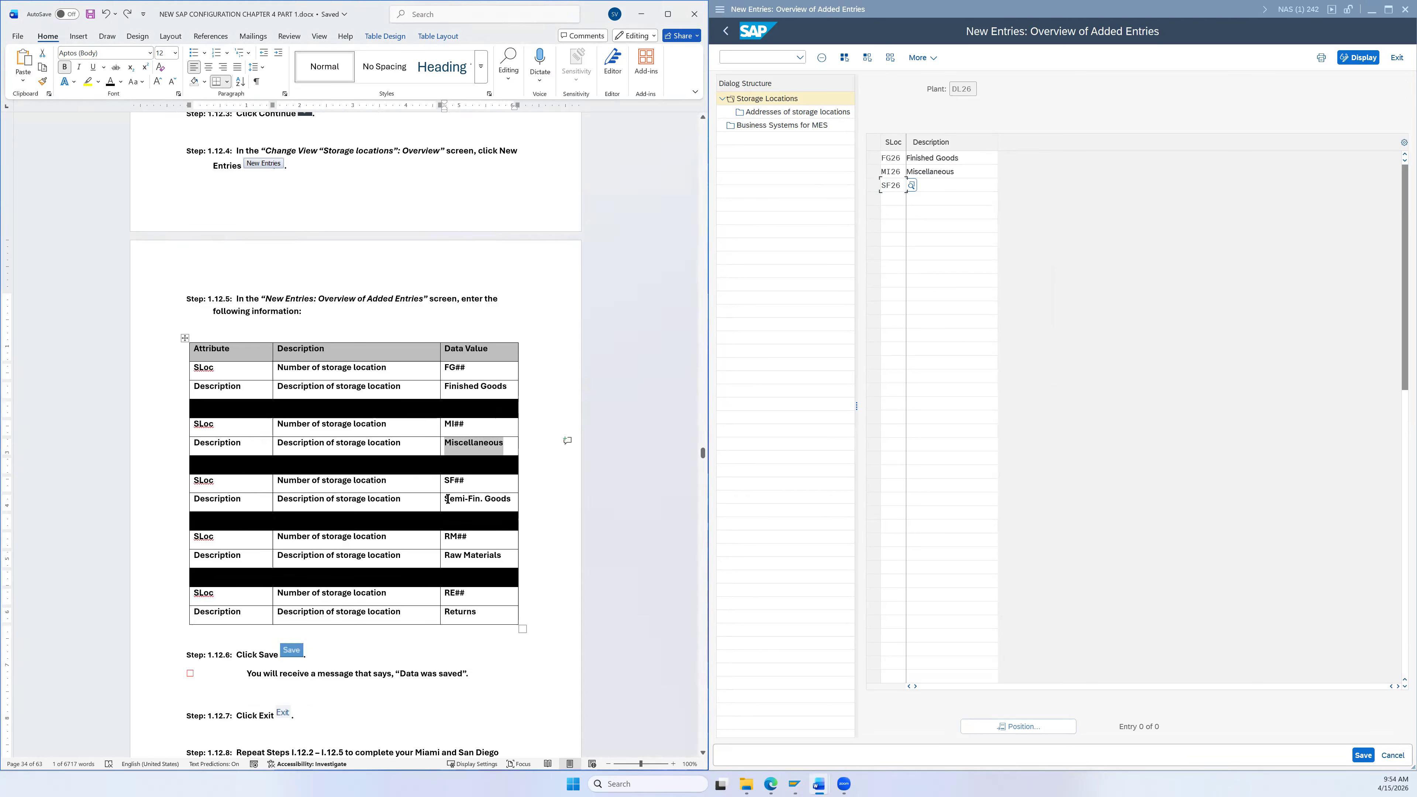
{"action": "left_click_drag", "start_coordinate": [449, 503], "coordinate": [496, 504]}
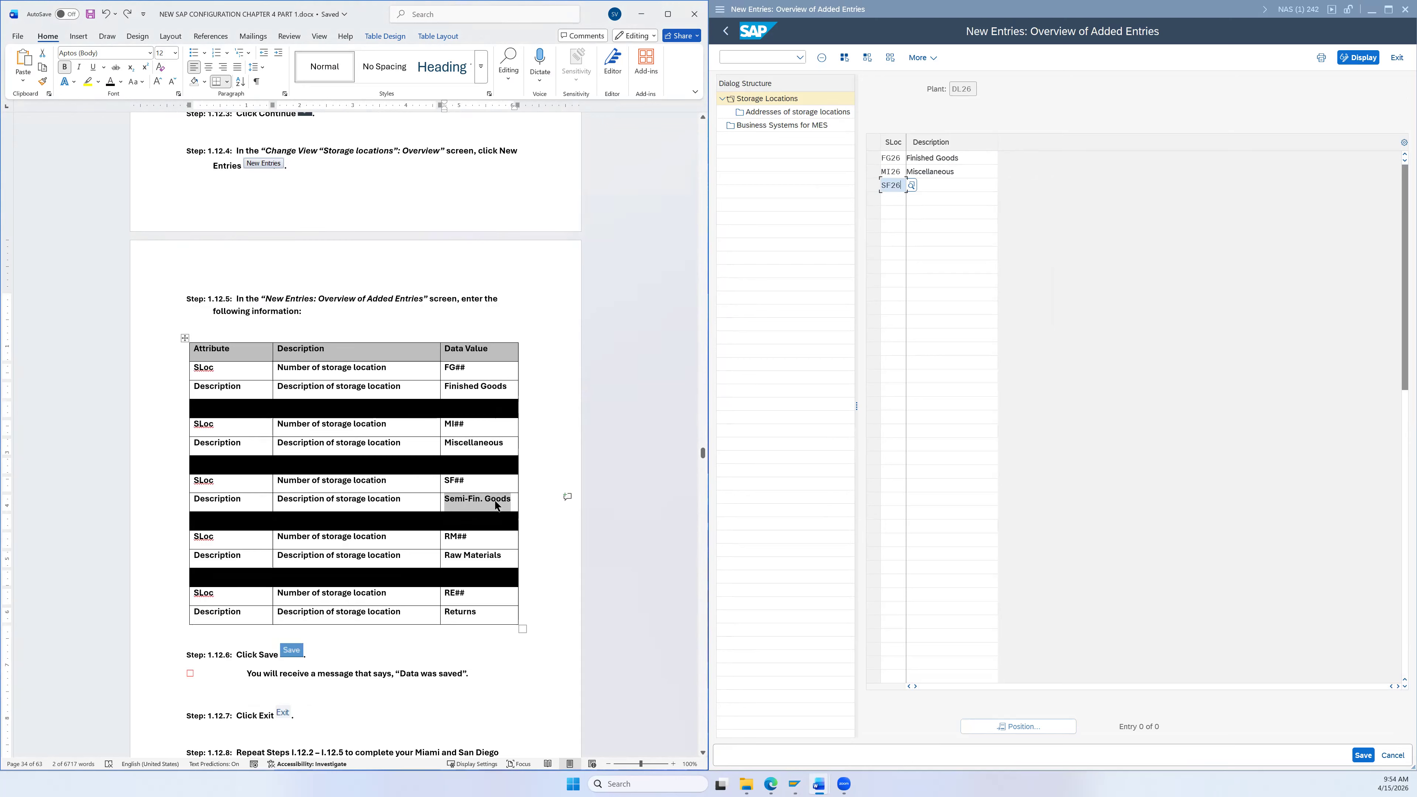
{"action": "key", "text": "alt+Tab"}
{"action": "key", "text": "alt+Tab"}
{"action": "key", "text": "Tab"}
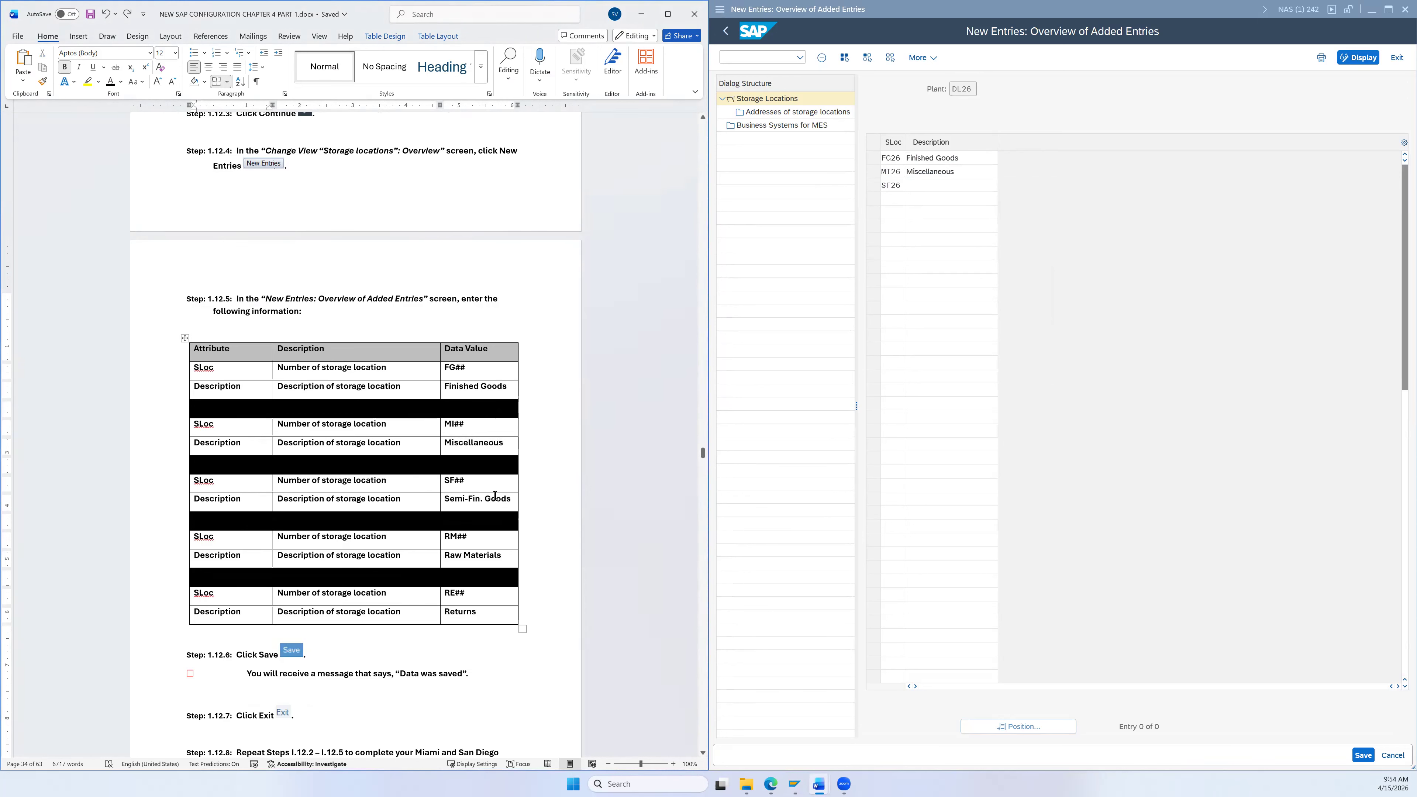
{"action": "key", "text": "alt+Tab"}
{"action": "key", "text": "Tab"}
{"action": "key", "text": "ctrl+v"}
{"action": "key", "text": "Tab"}
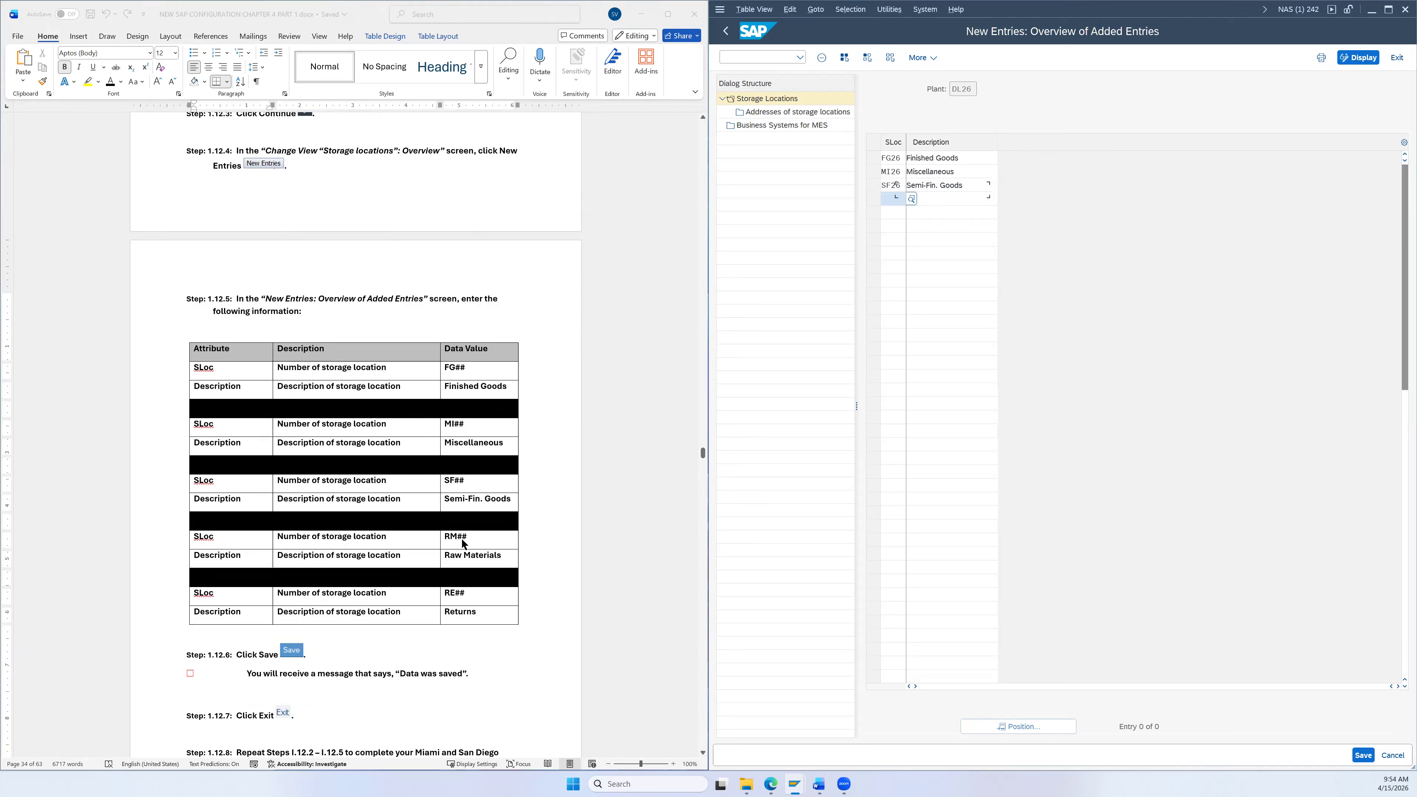
{"action": "type", "text": "RM26"}
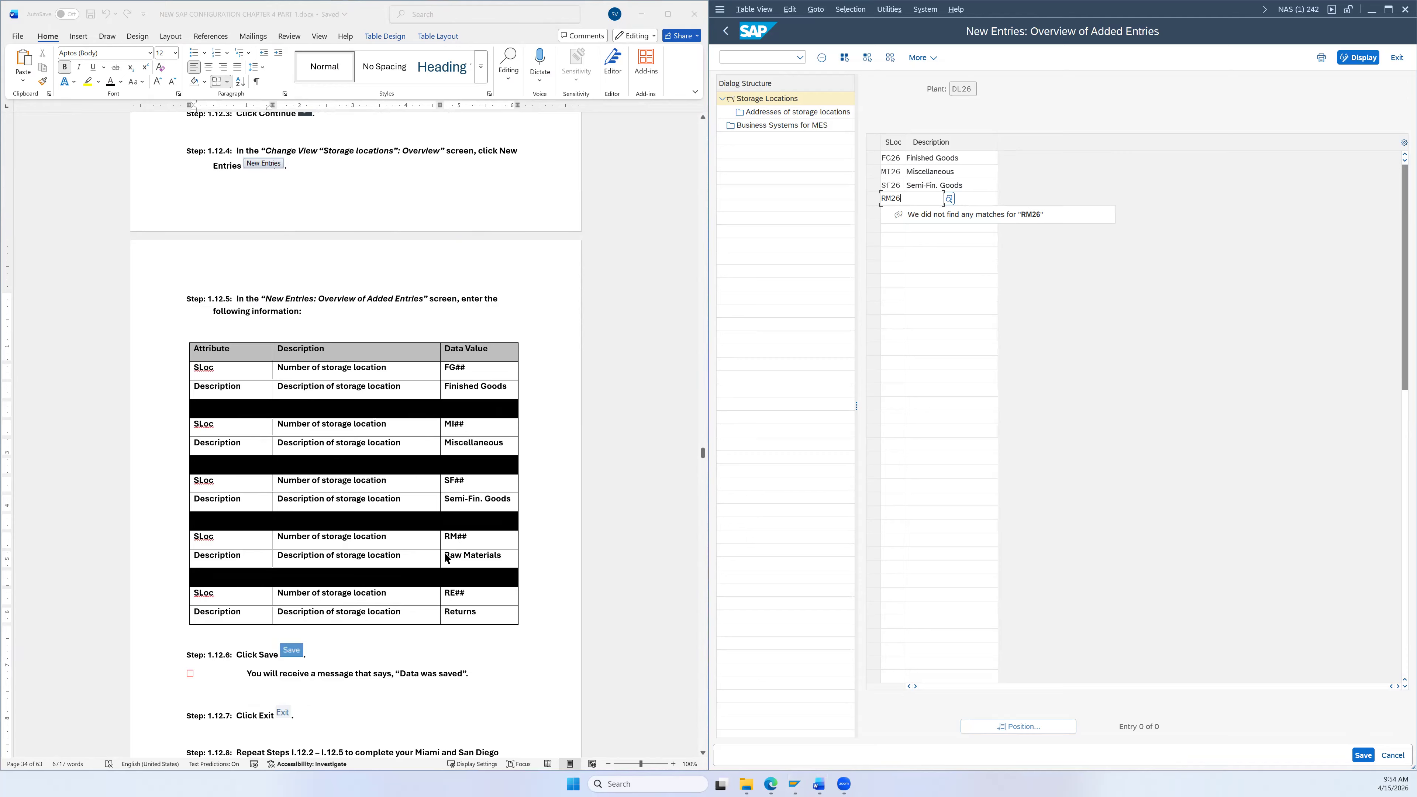
Step: Describe RM26 as Raw Materials and add RE26 with description Returns
{"action": "left_click_drag", "start_coordinate": [447, 557], "coordinate": [485, 555]}
{"action": "key", "text": "ctrl+c"}
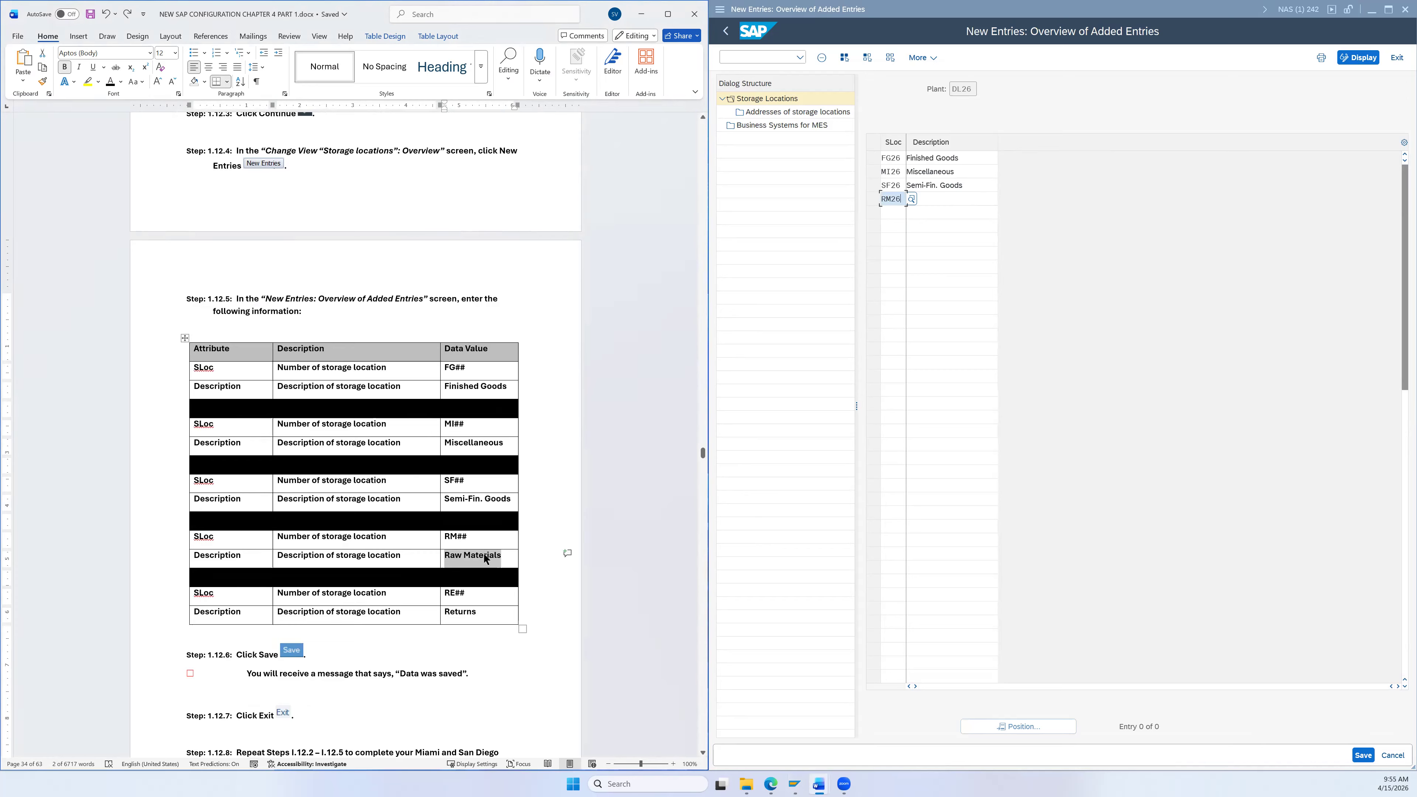
{"action": "key", "text": "alt+Tab"}
{"action": "key", "text": "alt+Tab"}
{"action": "key", "text": "alt+Tab"}
{"action": "key", "text": "ctrl+v"}
{"action": "key", "text": "Tab"}
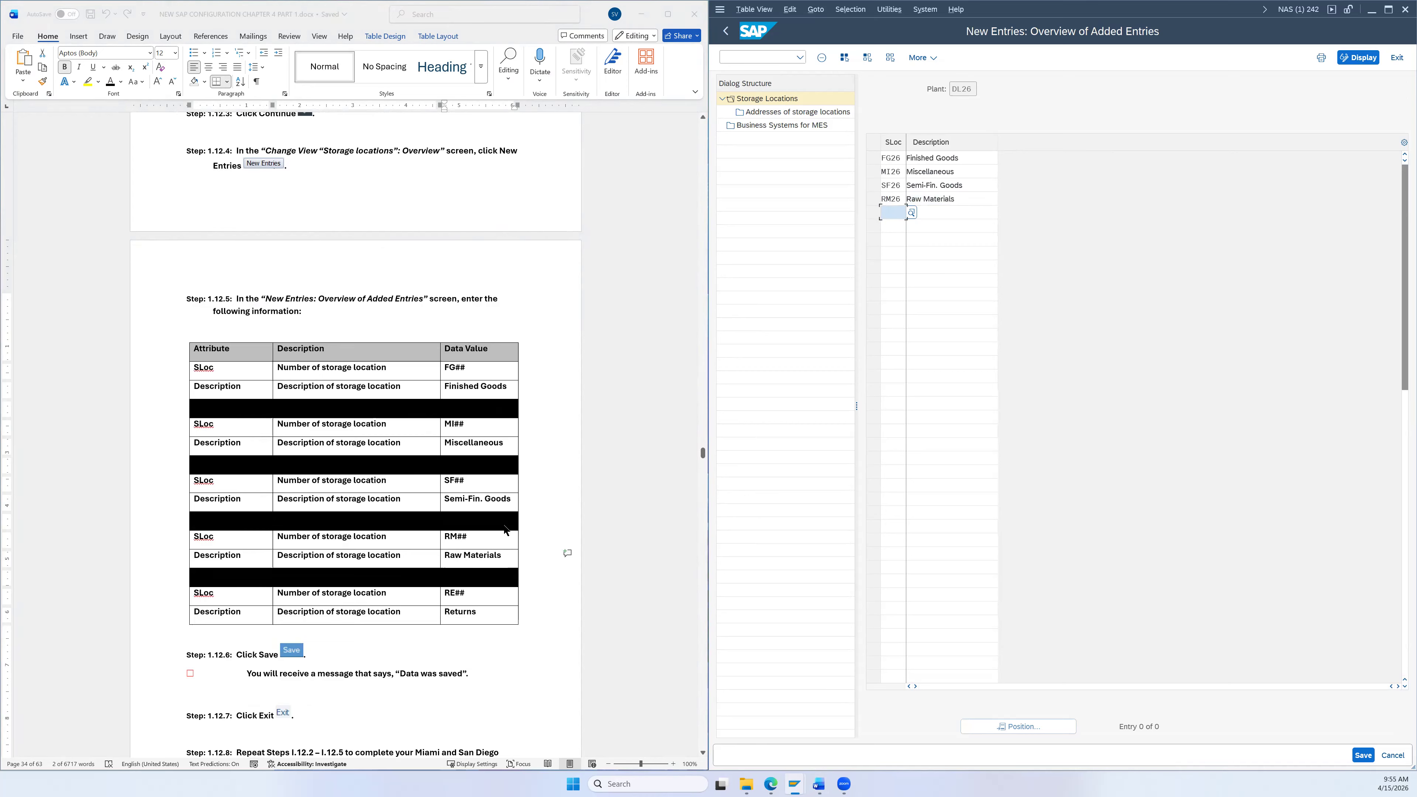
{"action": "type", "text": "RE26"}
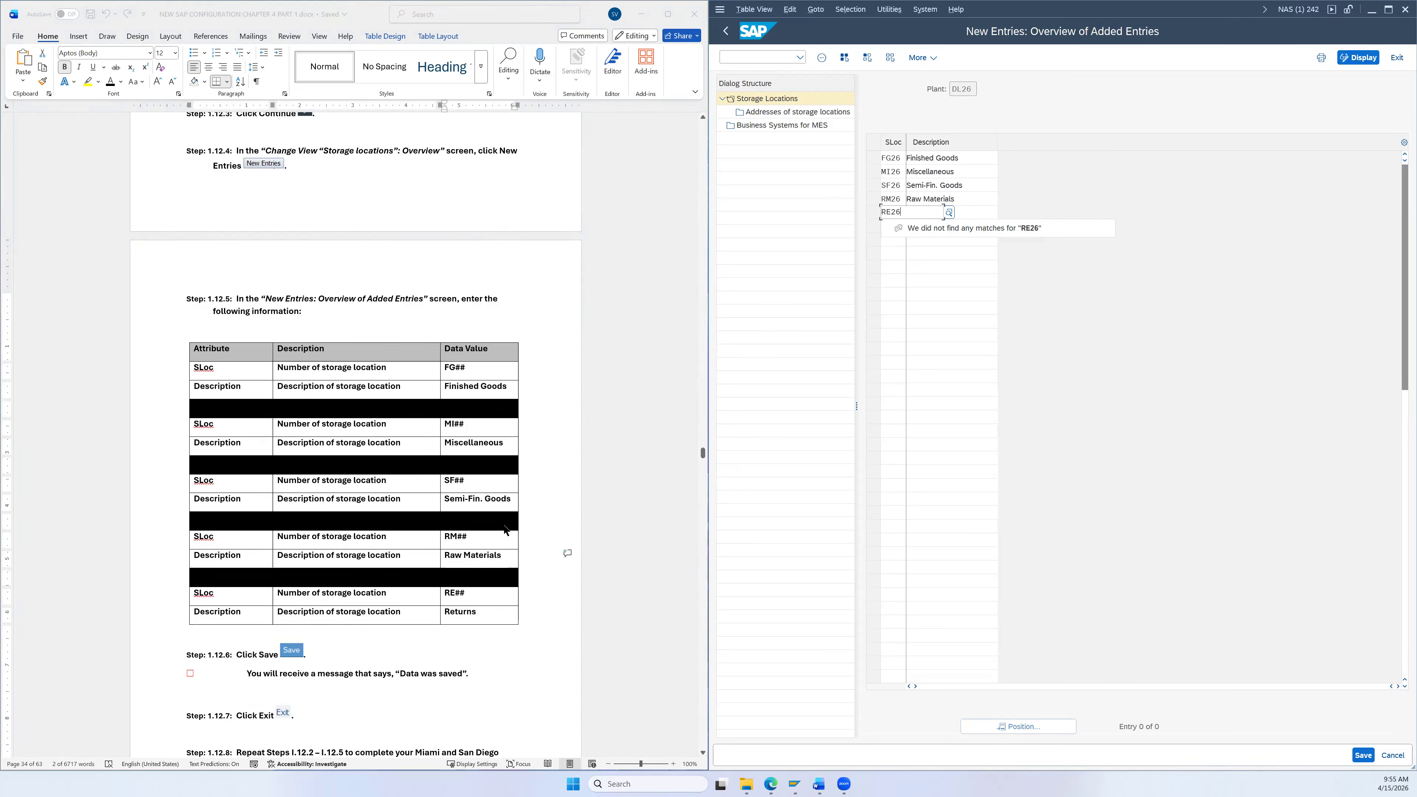
{"action": "left_click", "coordinate": [450, 612]}
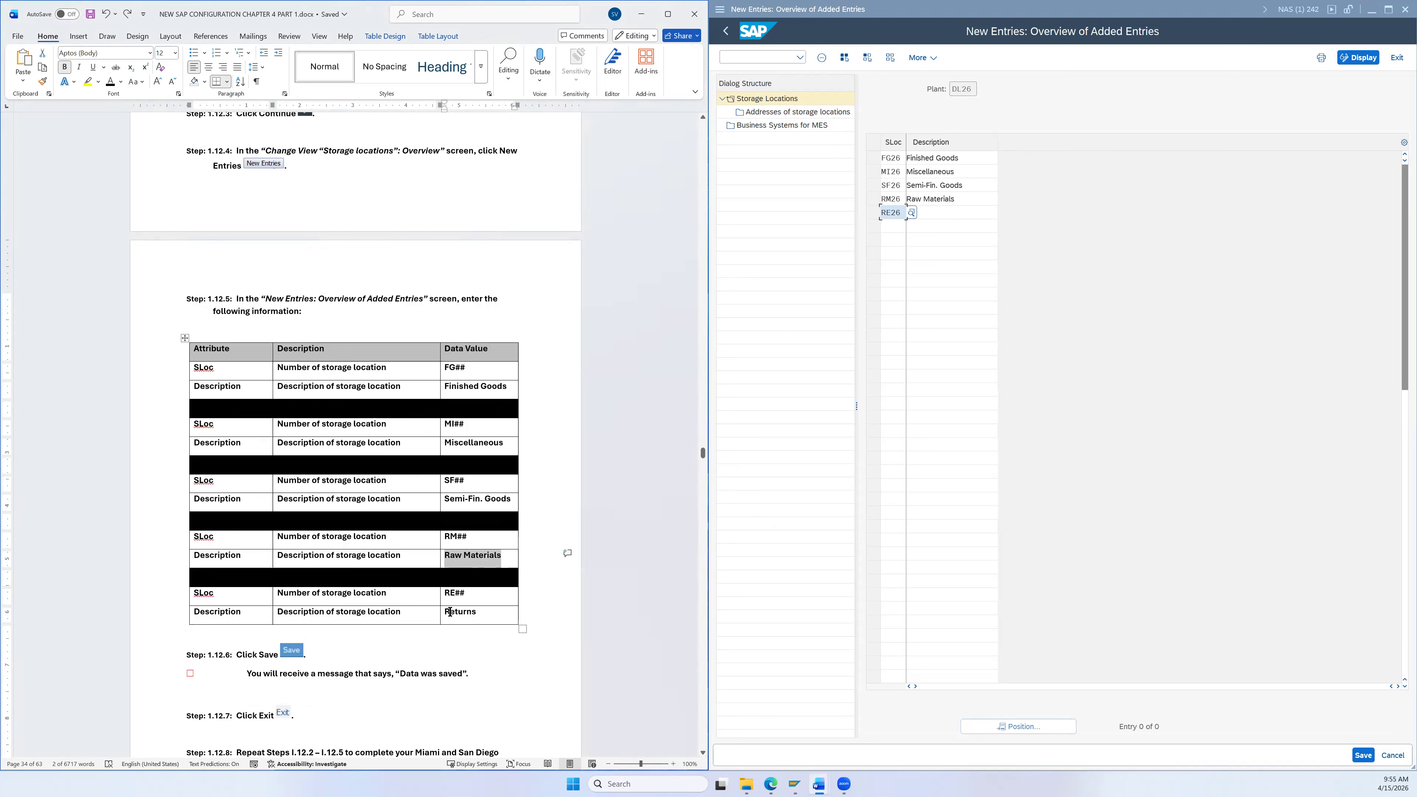
{"action": "double_click", "coordinate": [450, 612]}
{"action": "key", "text": "ctrl+c"}
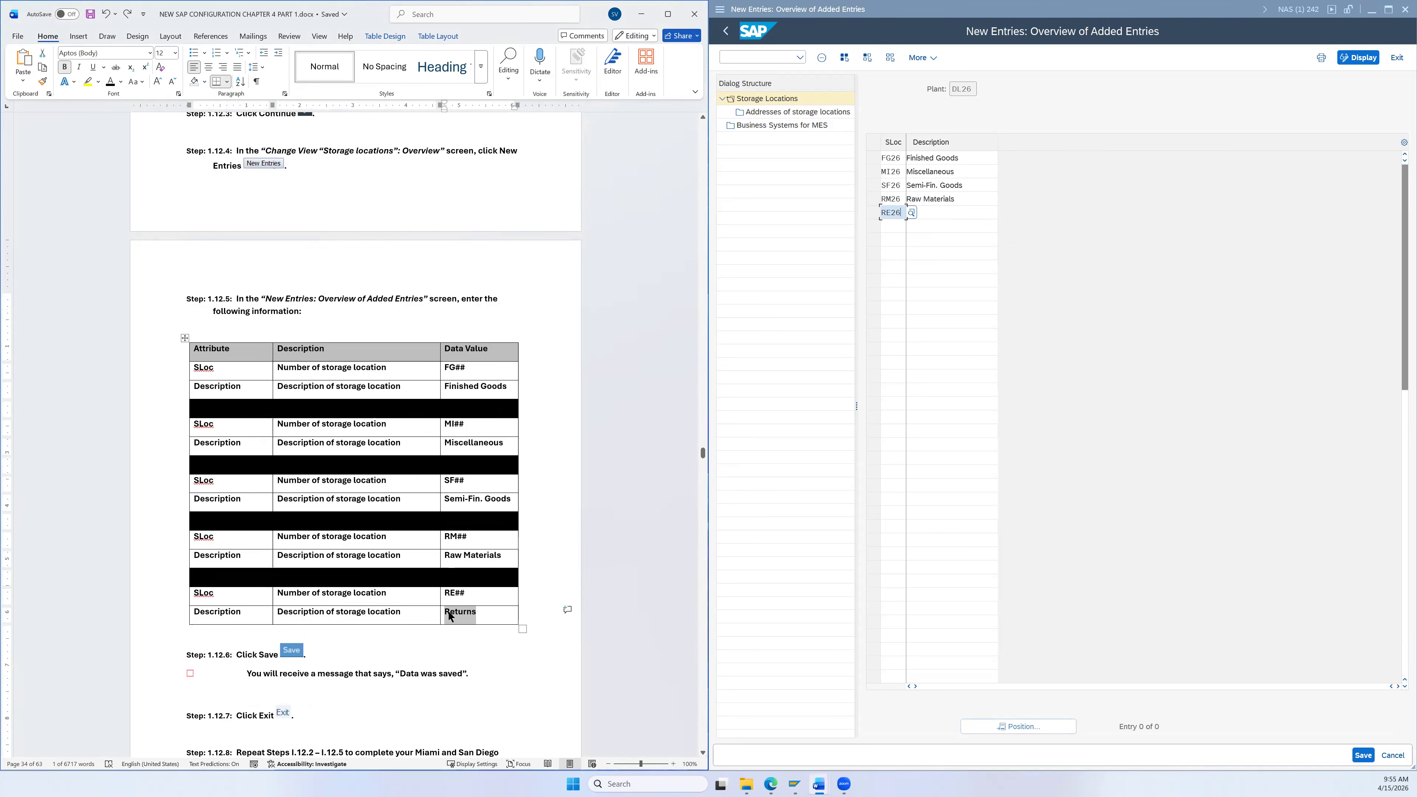
{"action": "key", "text": "Tab"}
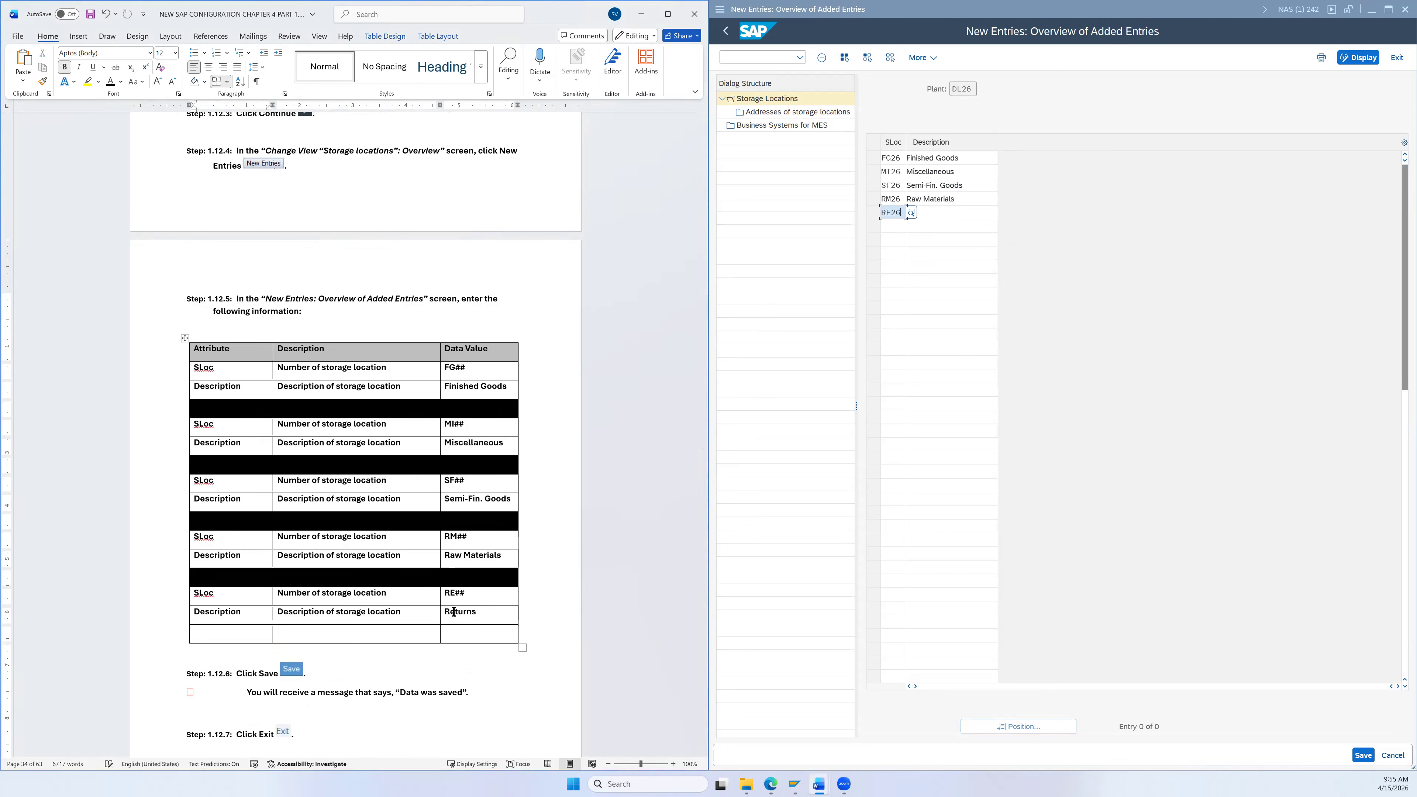
{"action": "key", "text": "ctrl+z"}
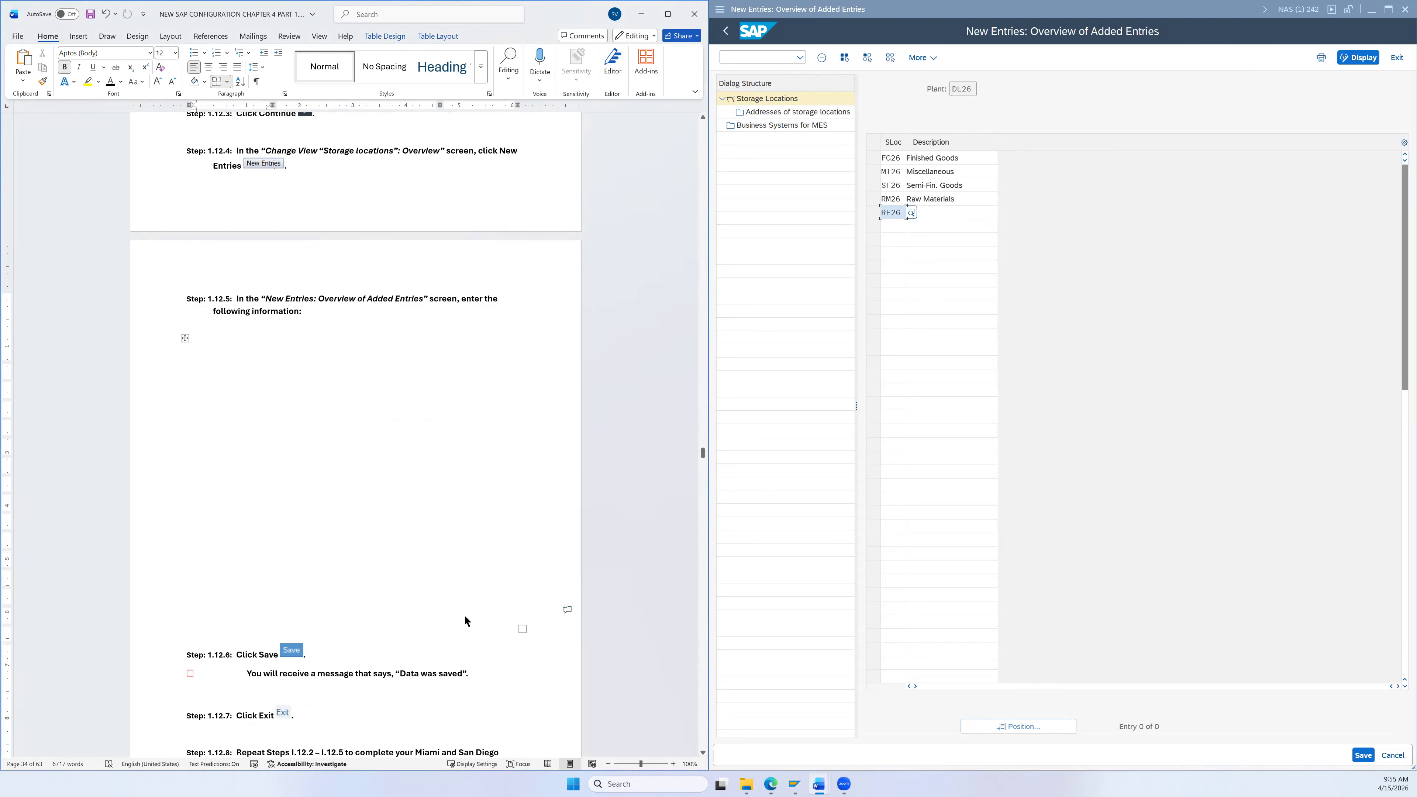
{"action": "left_click", "coordinate": [974, 212]}
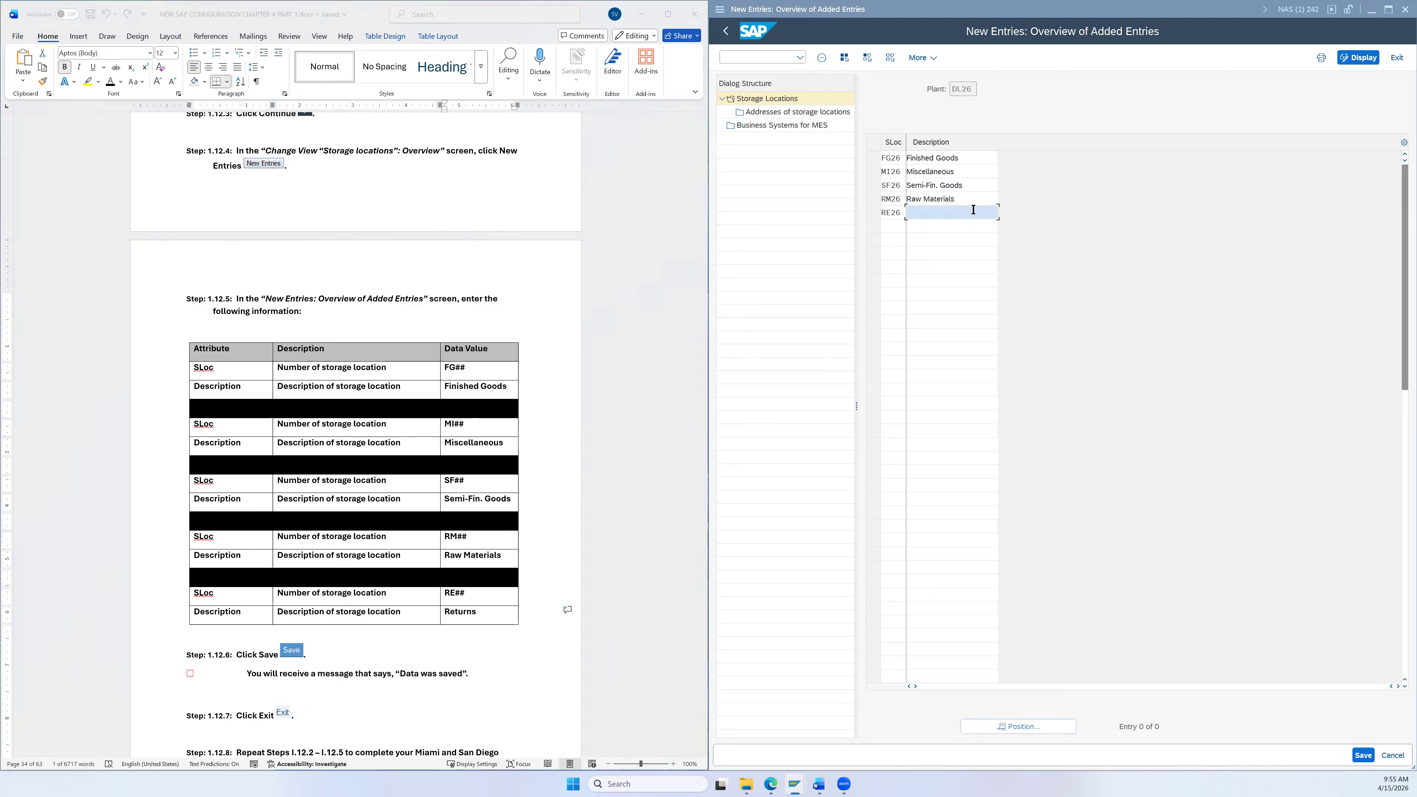
{"action": "key", "text": "ctrl+v"}
Step: Save the DL26 storage locations and exit to the Display IMG tree
{"action": "left_click", "coordinate": [1362, 754]}
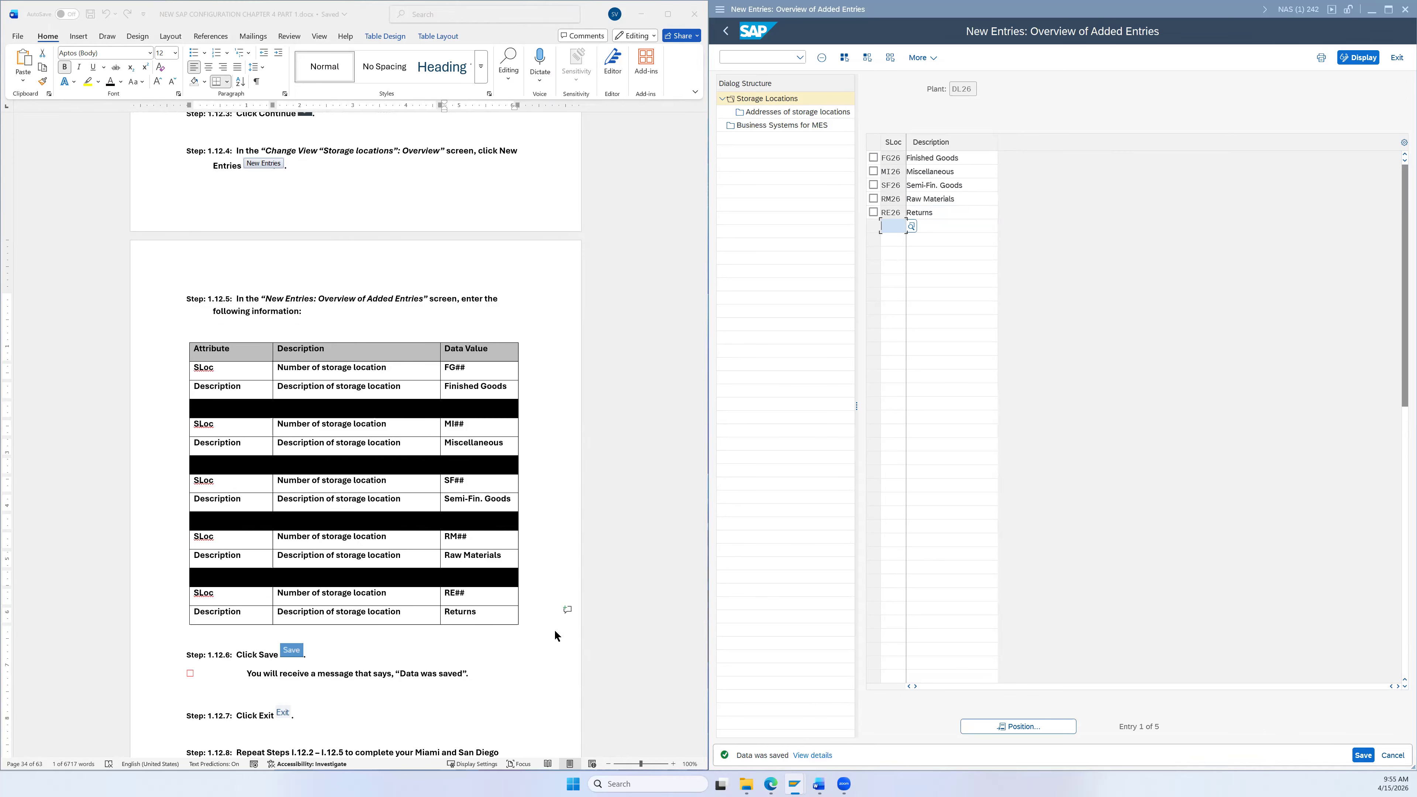
{"action": "scroll", "coordinate": [555, 629], "scroll_direction": "down", "scroll_amount": 3}
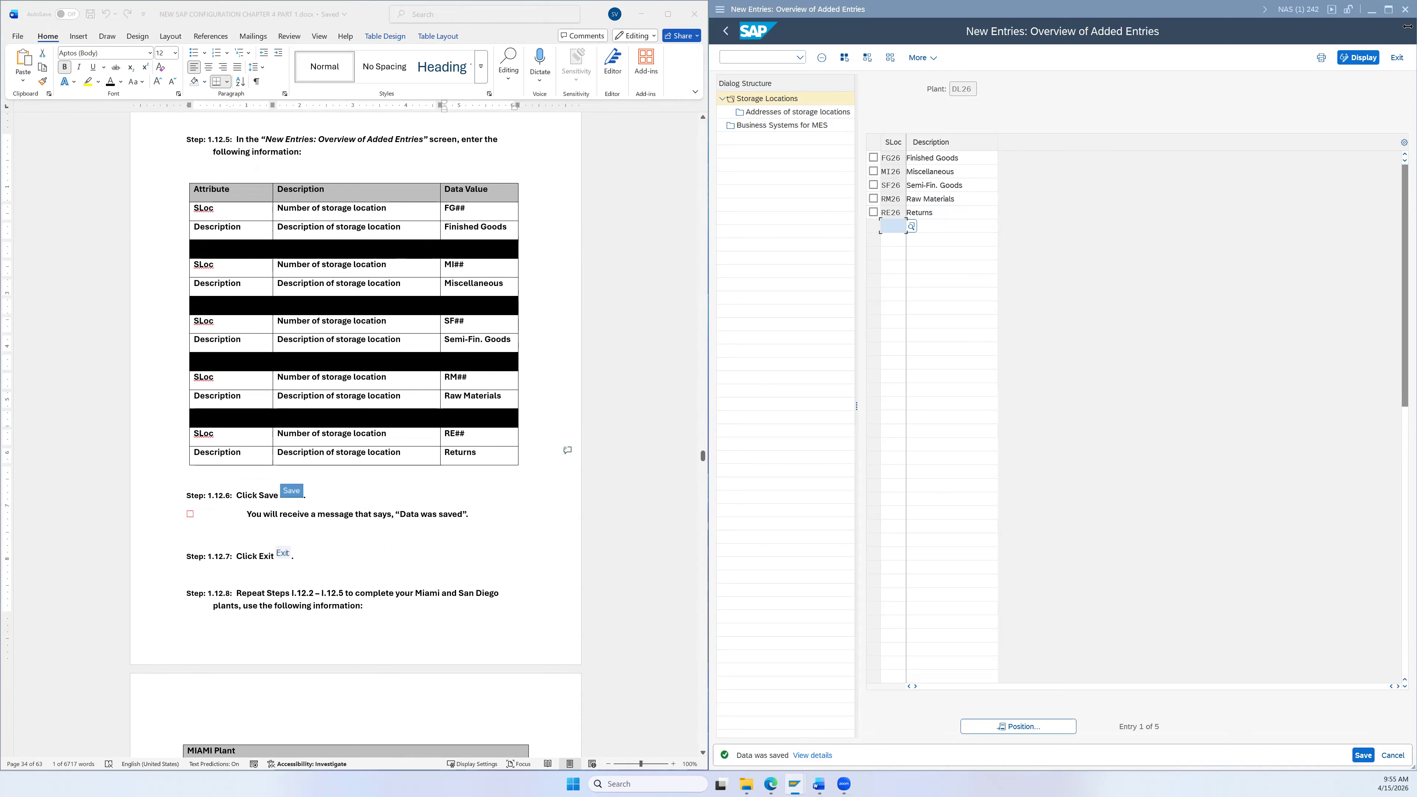
{"action": "left_click", "coordinate": [1398, 58]}
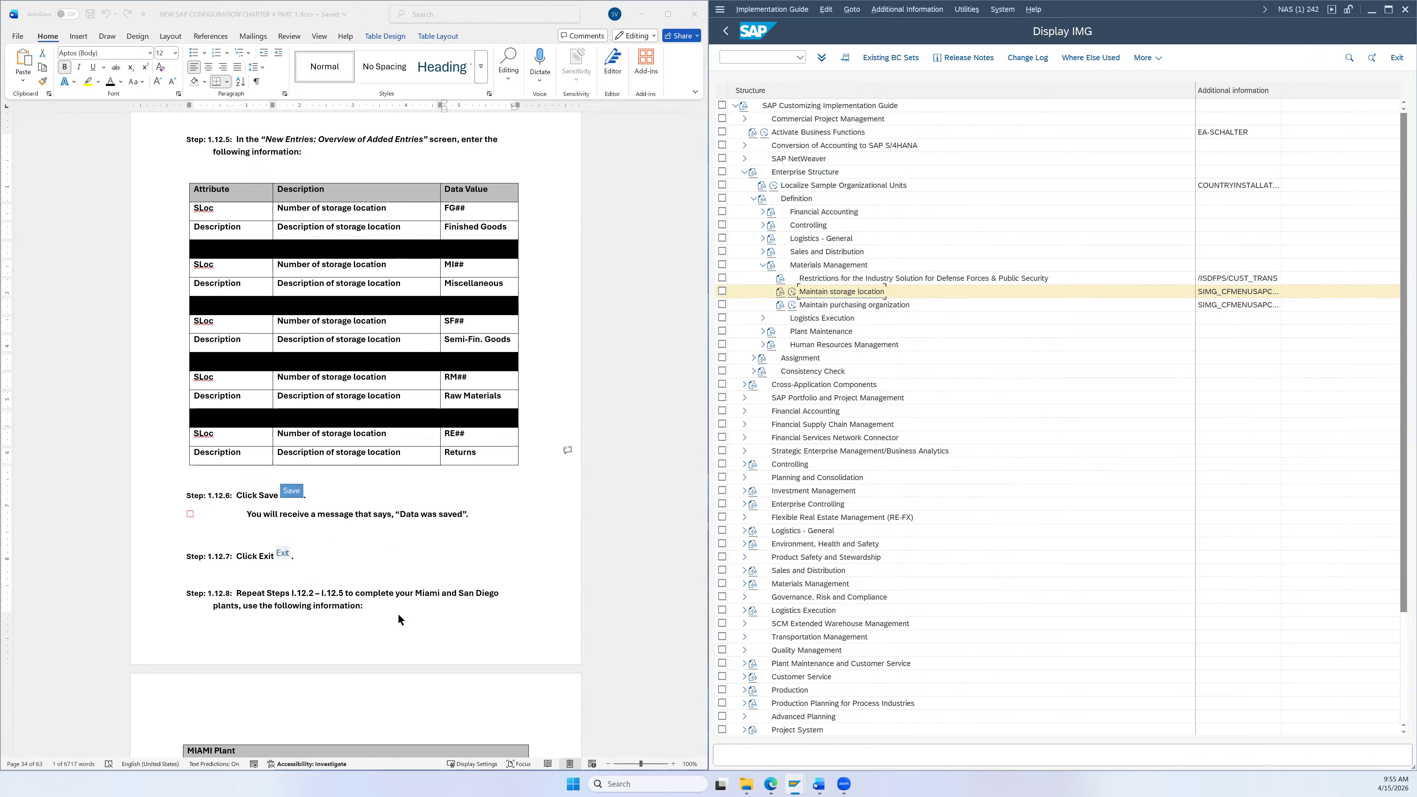
Step: Run Maintain storage location for plant MI26 and begin new entries
{"action": "scroll", "coordinate": [441, 603], "scroll_direction": "down", "scroll_amount": 2}
{"action": "scroll", "coordinate": [388, 580], "scroll_direction": "down", "scroll_amount": 1}
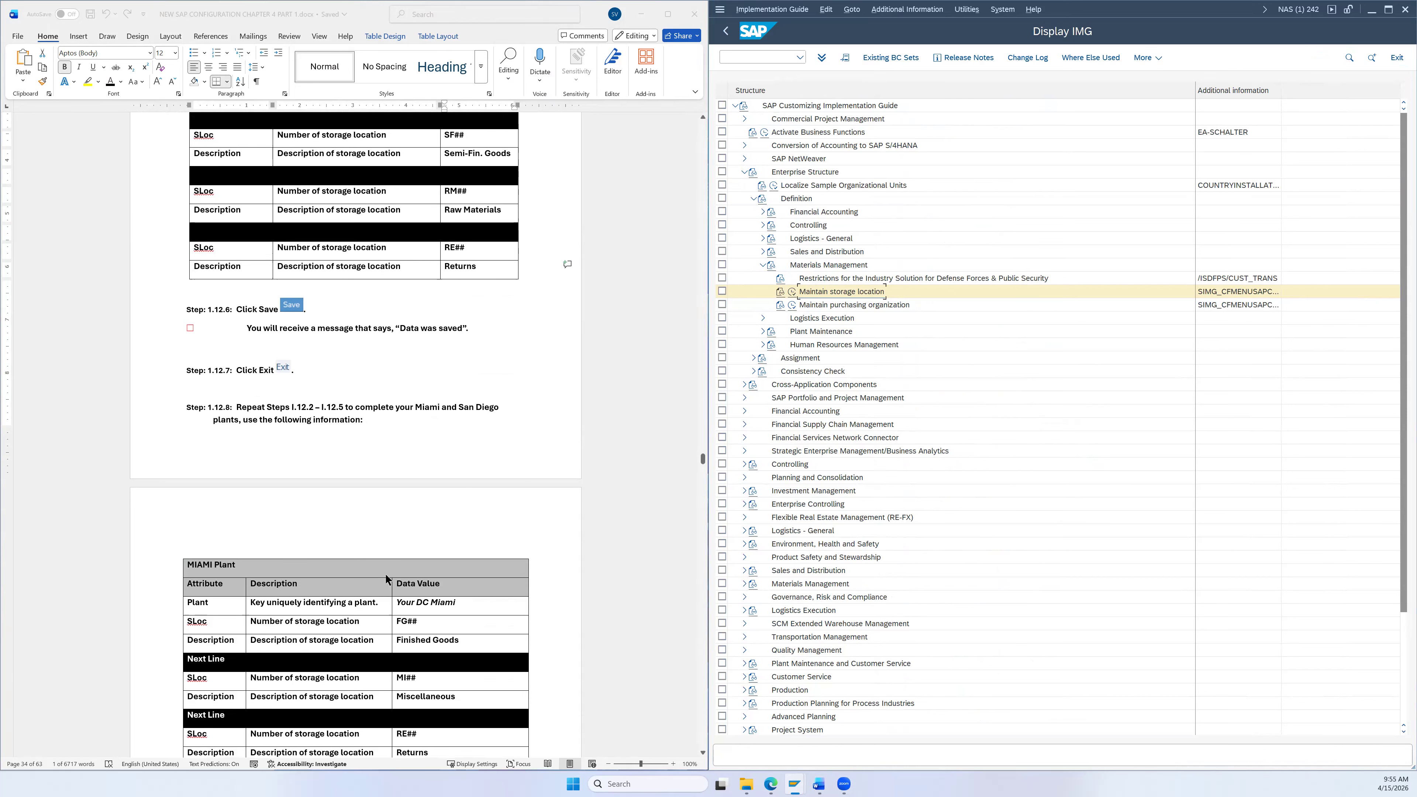
{"action": "scroll", "coordinate": [388, 572], "scroll_direction": "down", "scroll_amount": 2}
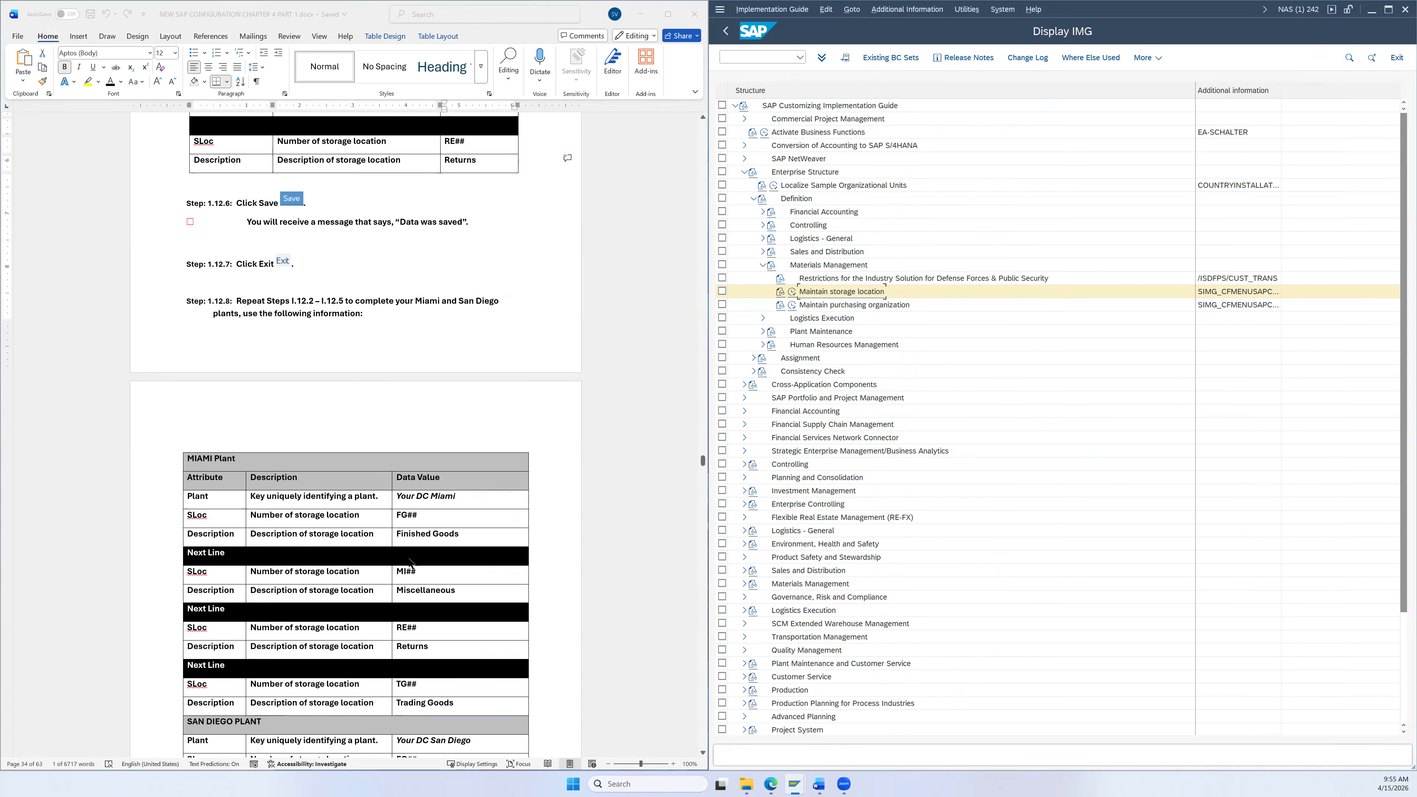
{"action": "scroll", "coordinate": [413, 536], "scroll_direction": "down", "scroll_amount": 1}
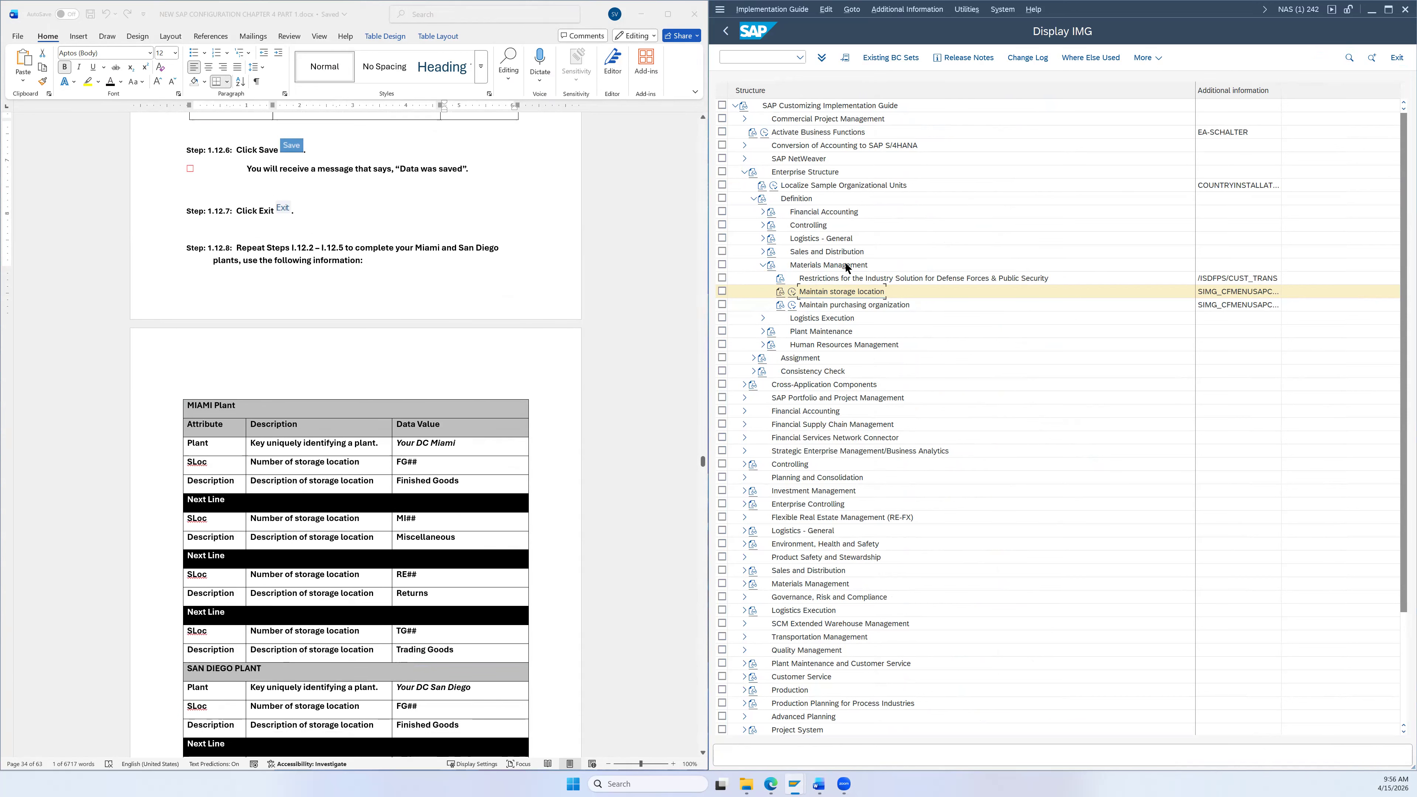
{"action": "left_click", "coordinate": [792, 291]}
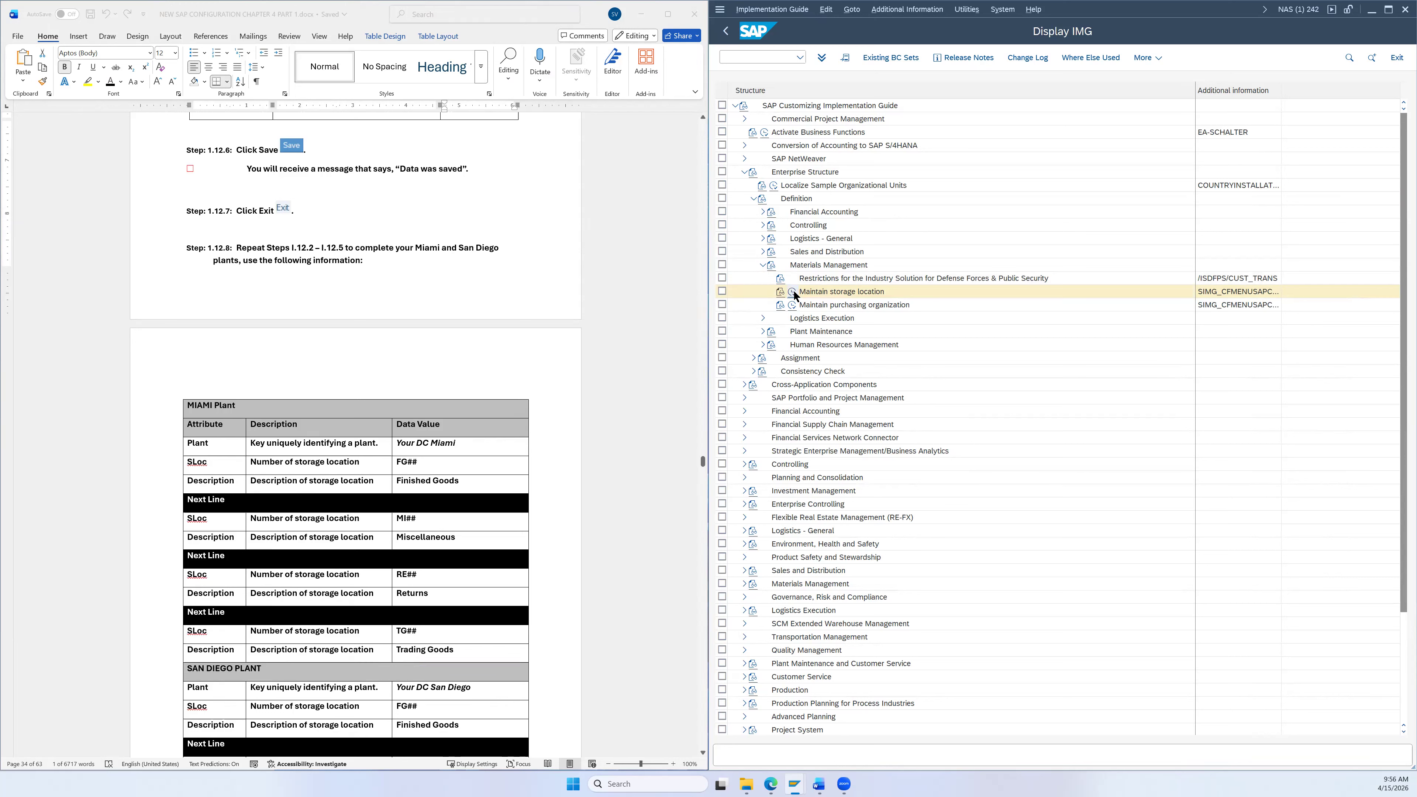
{"action": "left_click", "coordinate": [966, 185]}
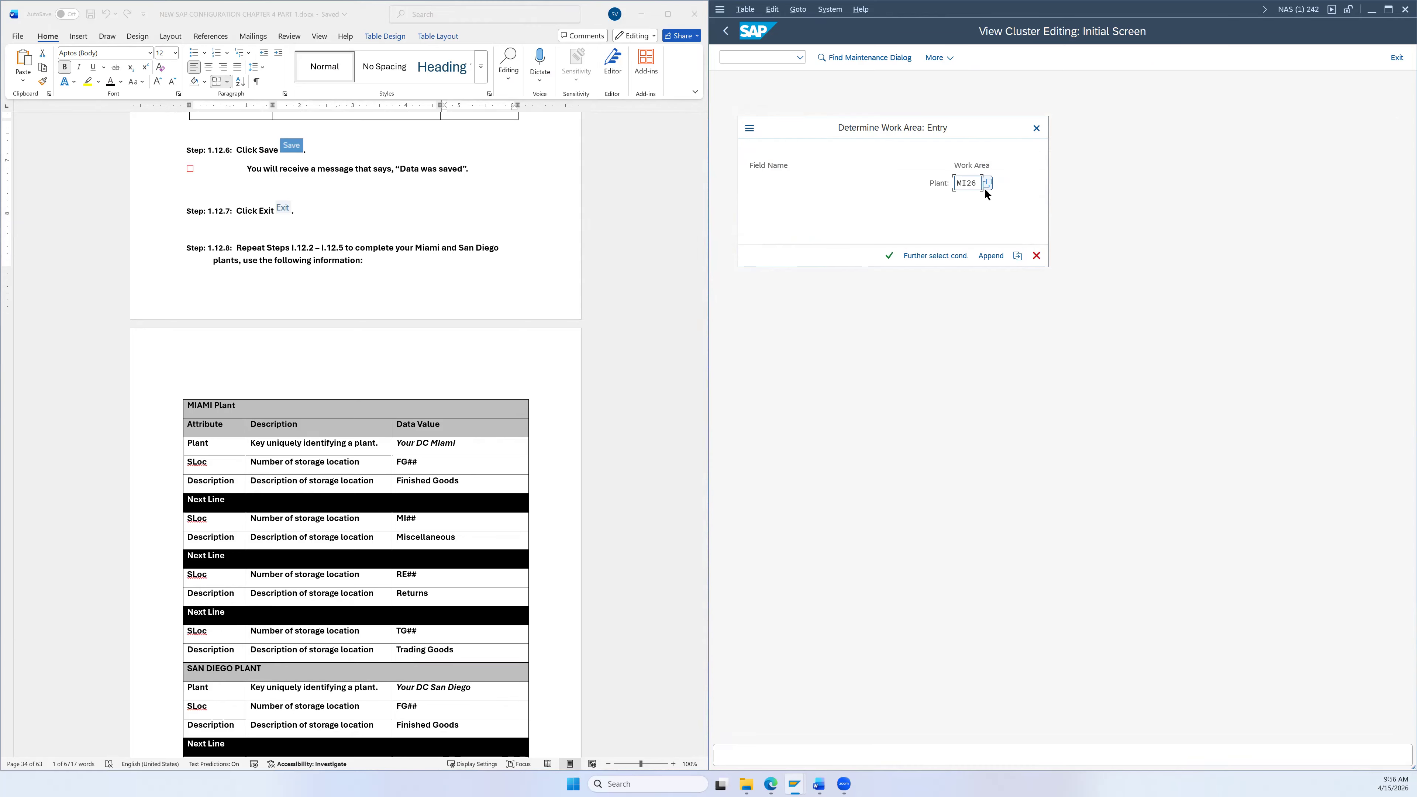
{"action": "left_click", "coordinate": [888, 255]}
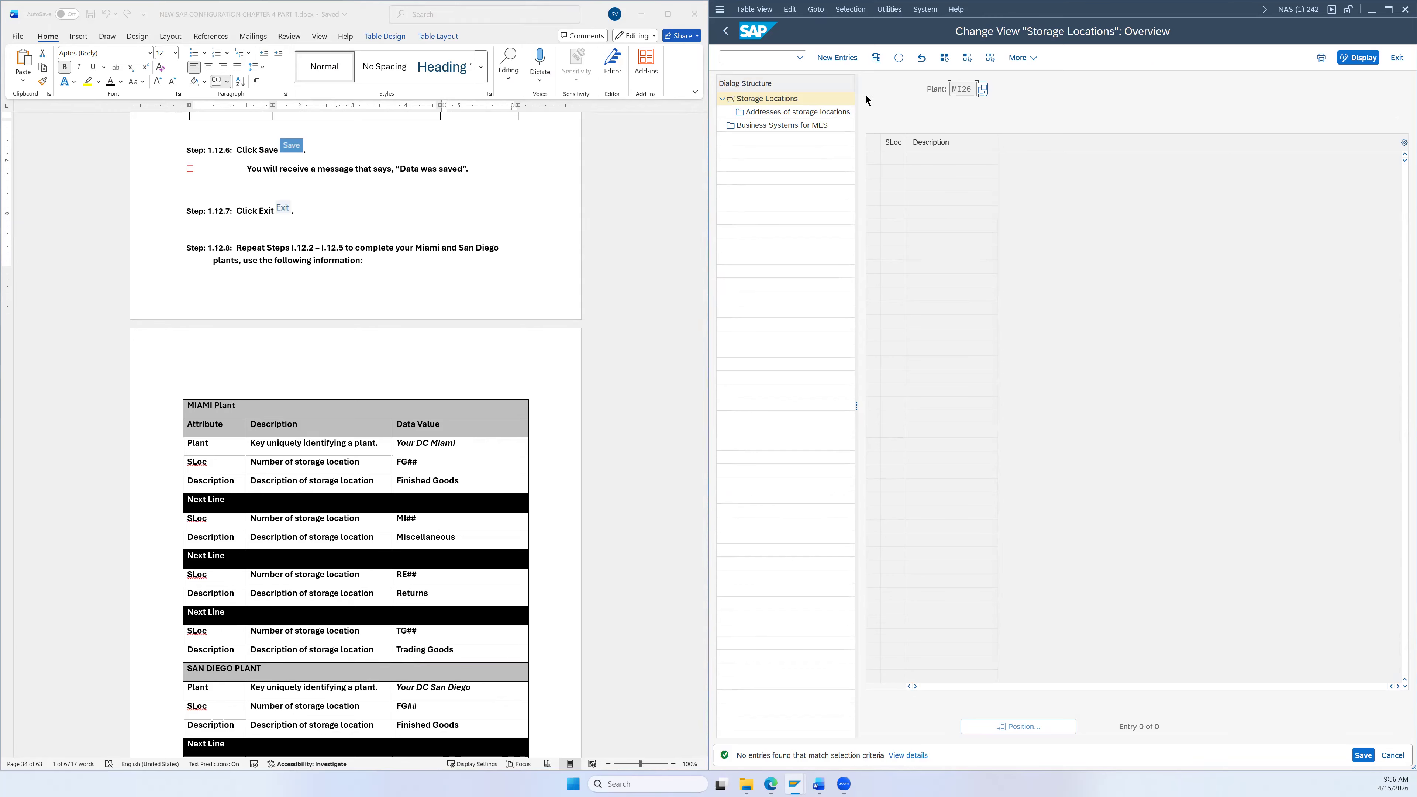
{"action": "left_click", "coordinate": [830, 54]}
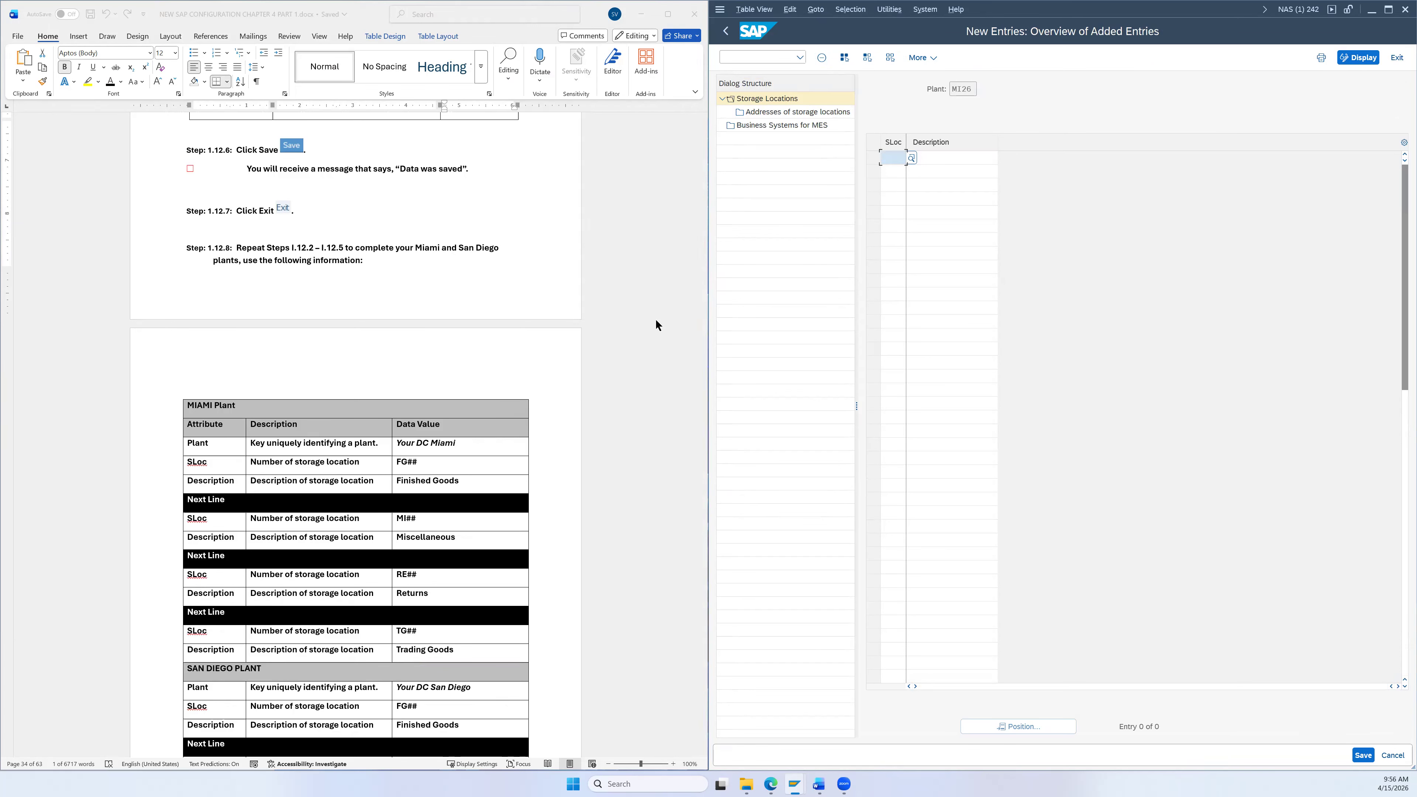
Step: Enter FG26 Finished Goods and MI26 Miscellaneous for plant MI26 using suggestions
{"action": "scroll", "coordinate": [503, 428], "scroll_direction": "down", "scroll_amount": 1}
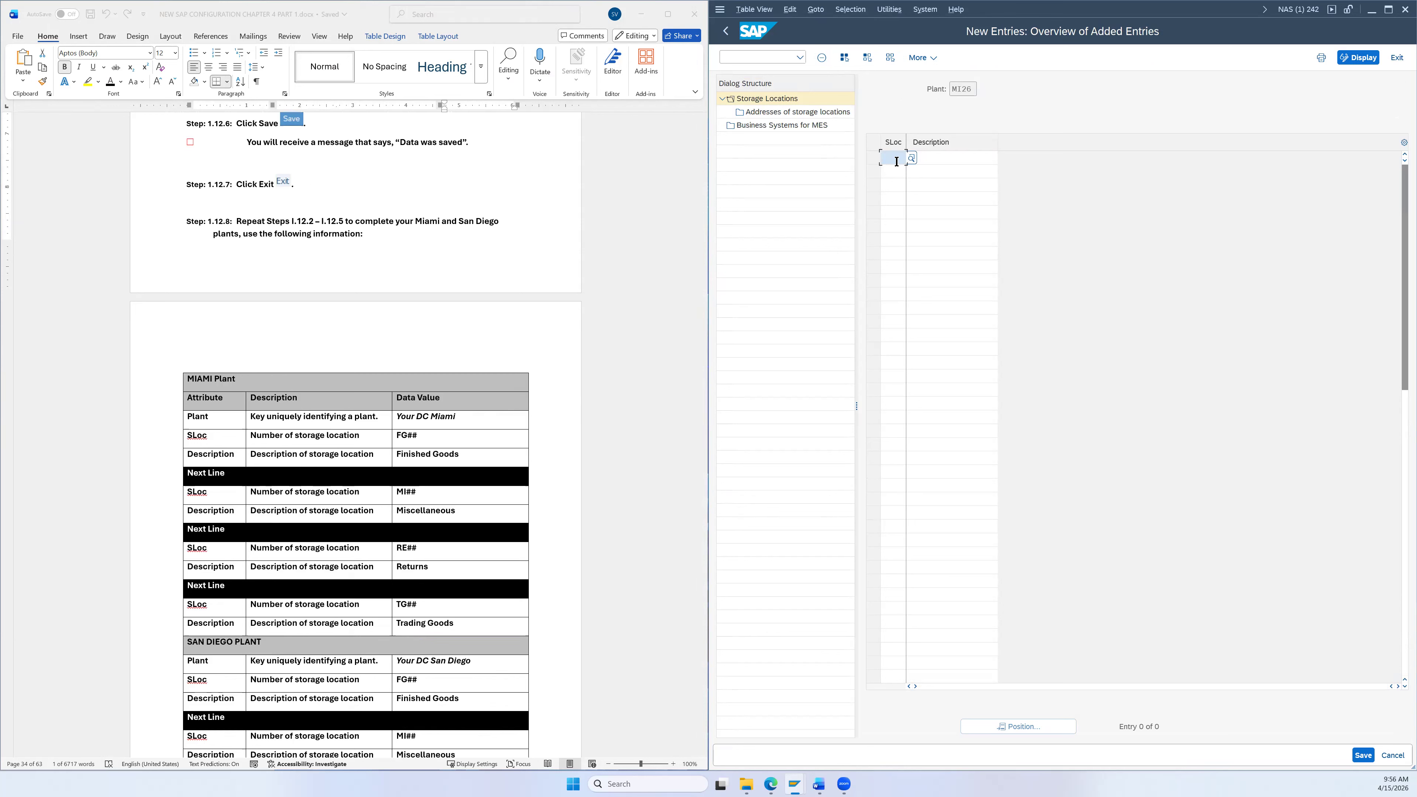
{"action": "type", "text": "FG"}
{"action": "key", "text": "Down"}
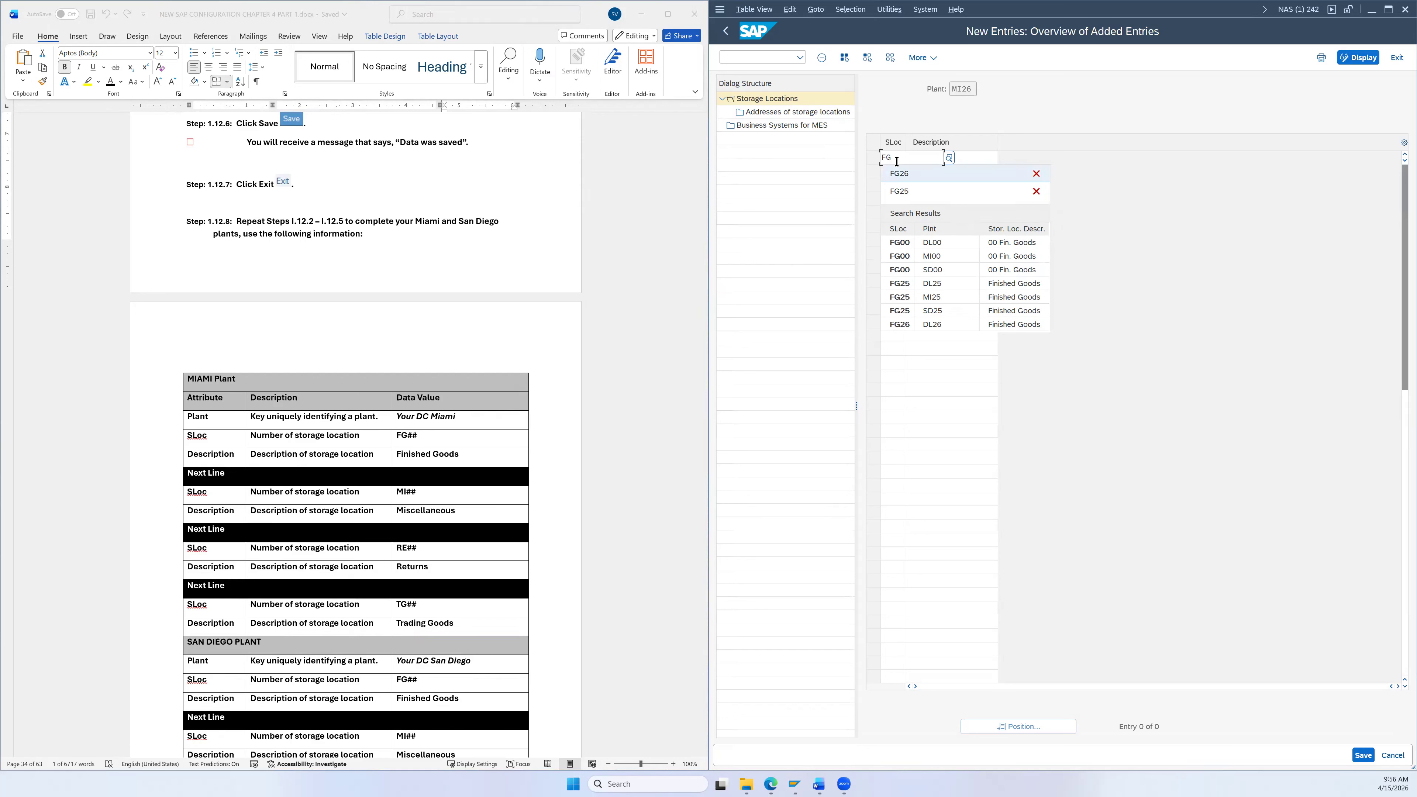
{"action": "key", "text": "Return"}
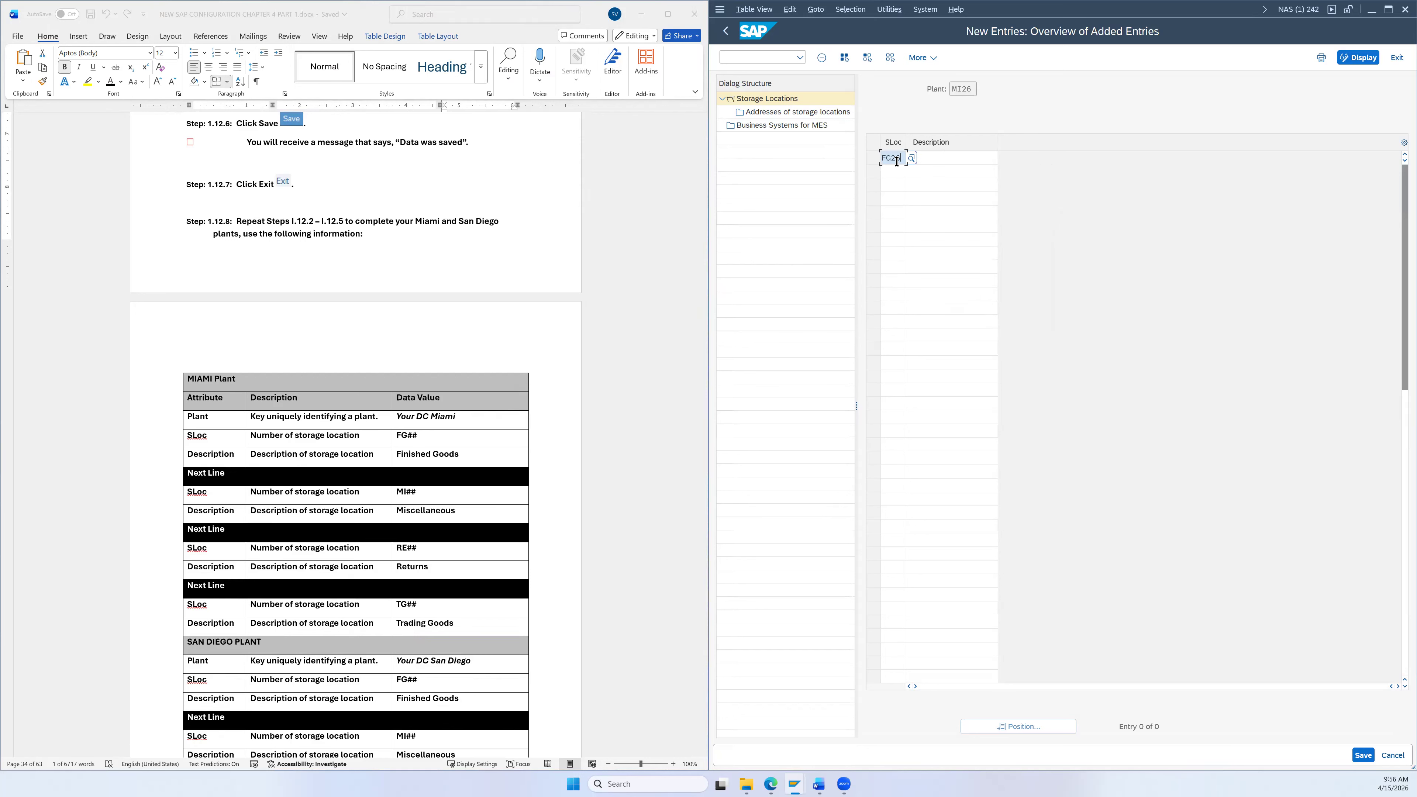
{"action": "key", "text": "Tab"}
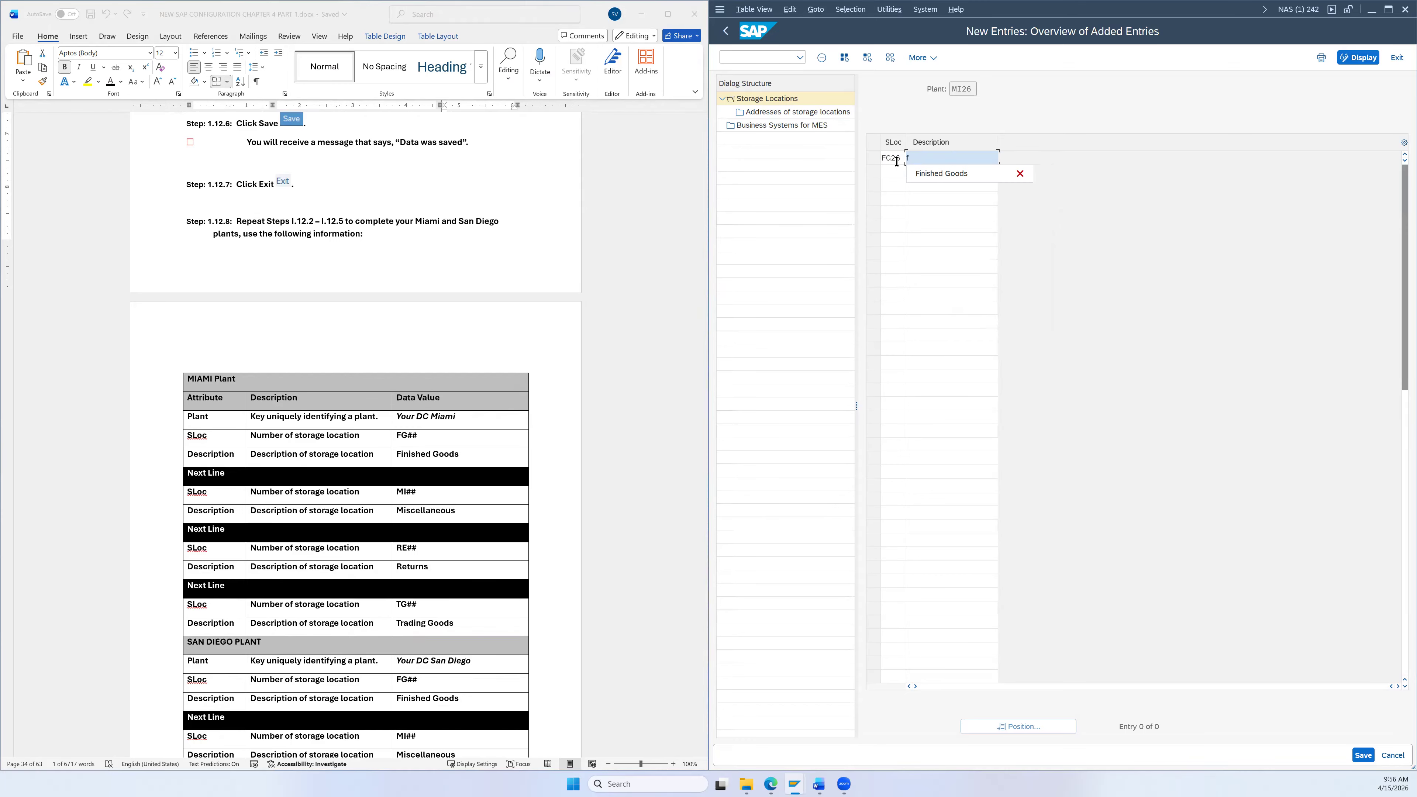
{"action": "type", "text": "f"}
{"action": "key", "text": "Down"}
{"action": "key", "text": "Return"}
{"action": "left_click", "coordinate": [899, 174]}
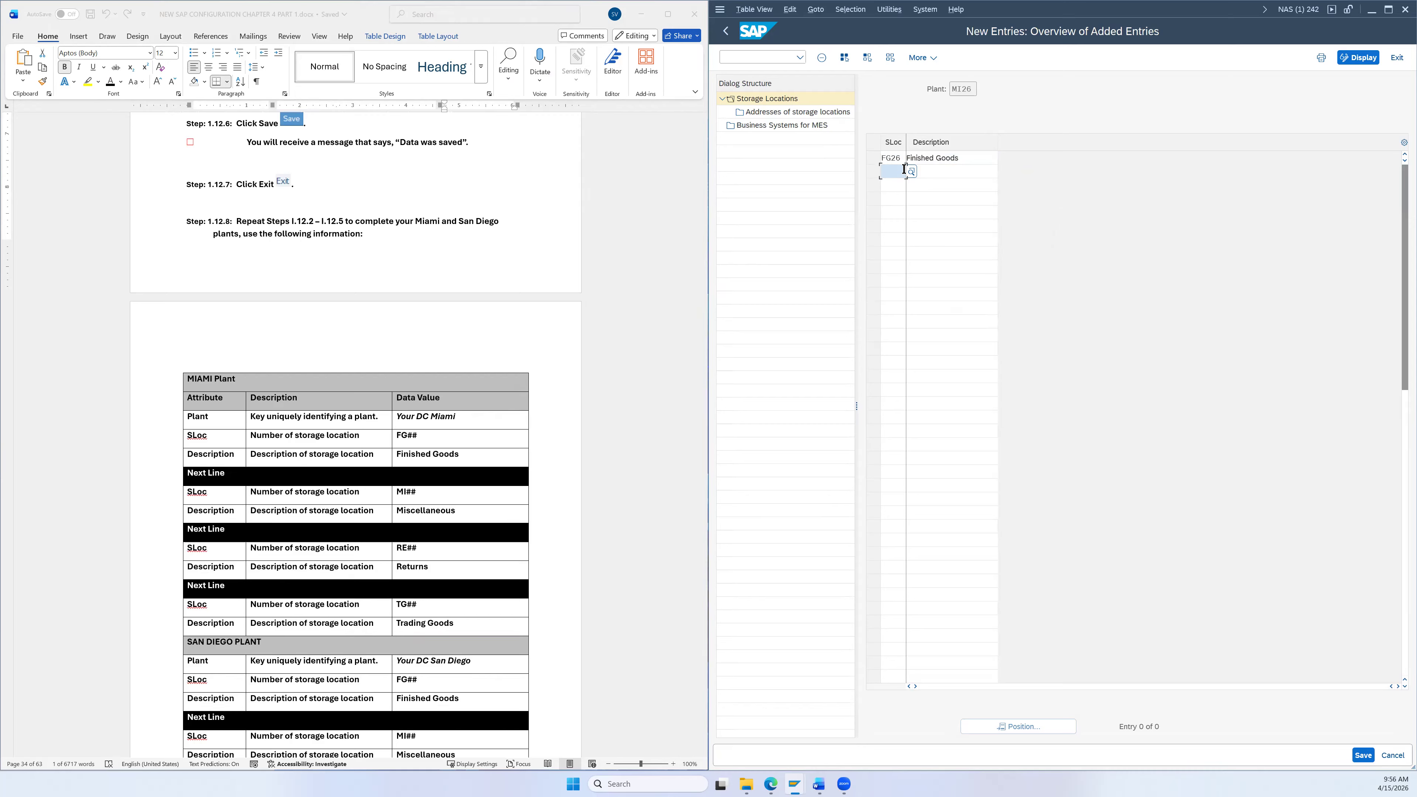
{"action": "type", "text": "MI"}
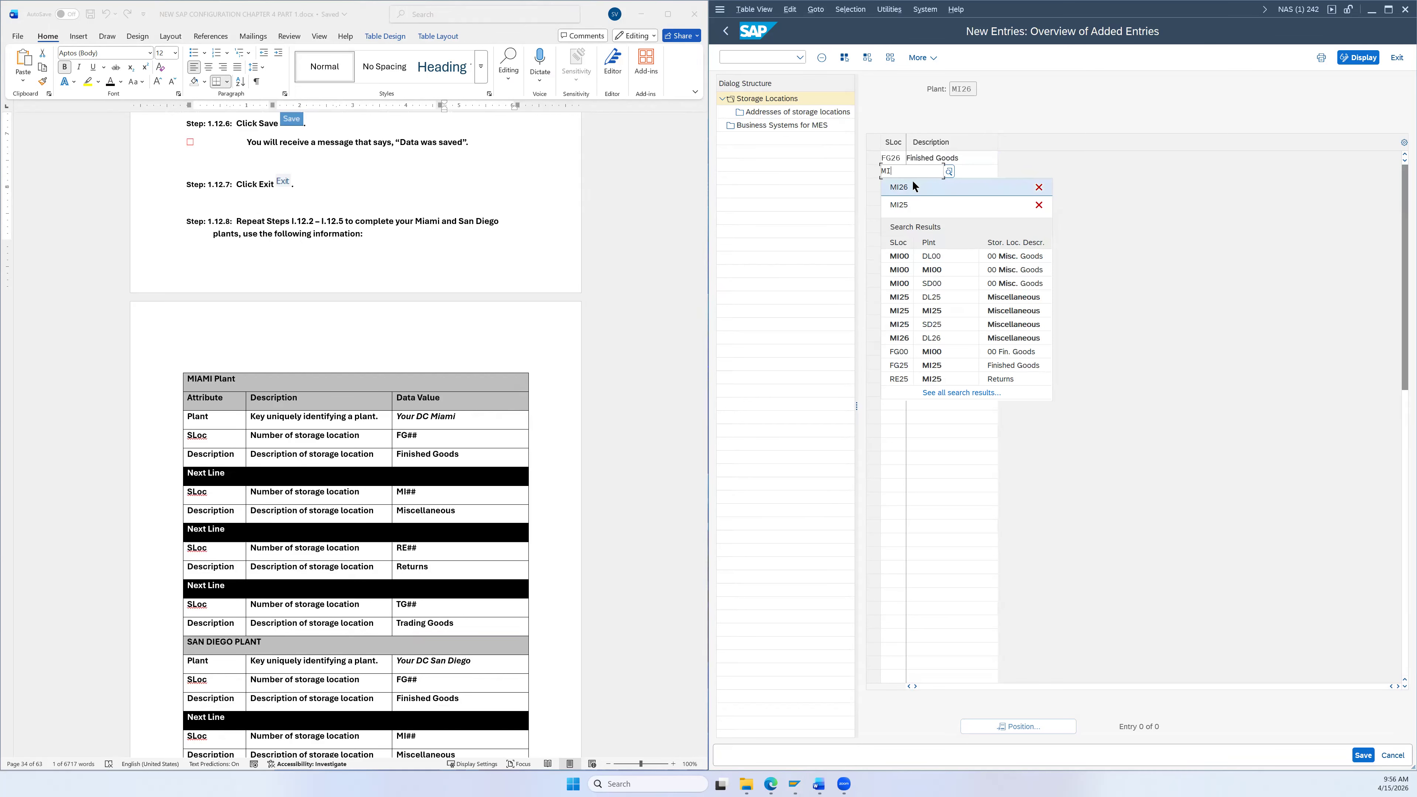
{"action": "left_click", "coordinate": [912, 180]}
{"action": "left_click", "coordinate": [930, 170]}
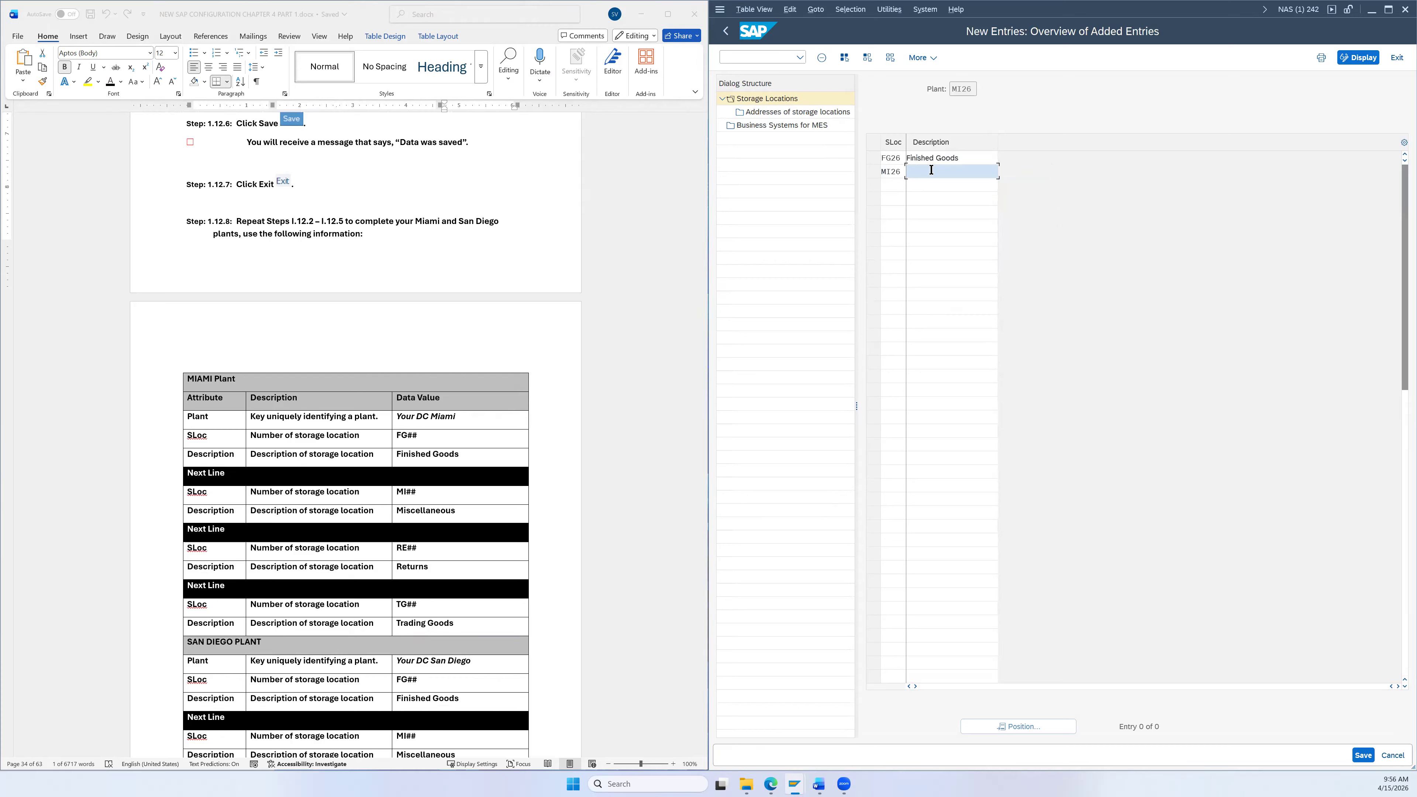
{"action": "type", "text": "mi"}
{"action": "left_click", "coordinate": [928, 184]}
Step: Add RE26 Returns and TG26 Trading Goods as the third and fourth rows
{"action": "left_click", "coordinate": [899, 187]}
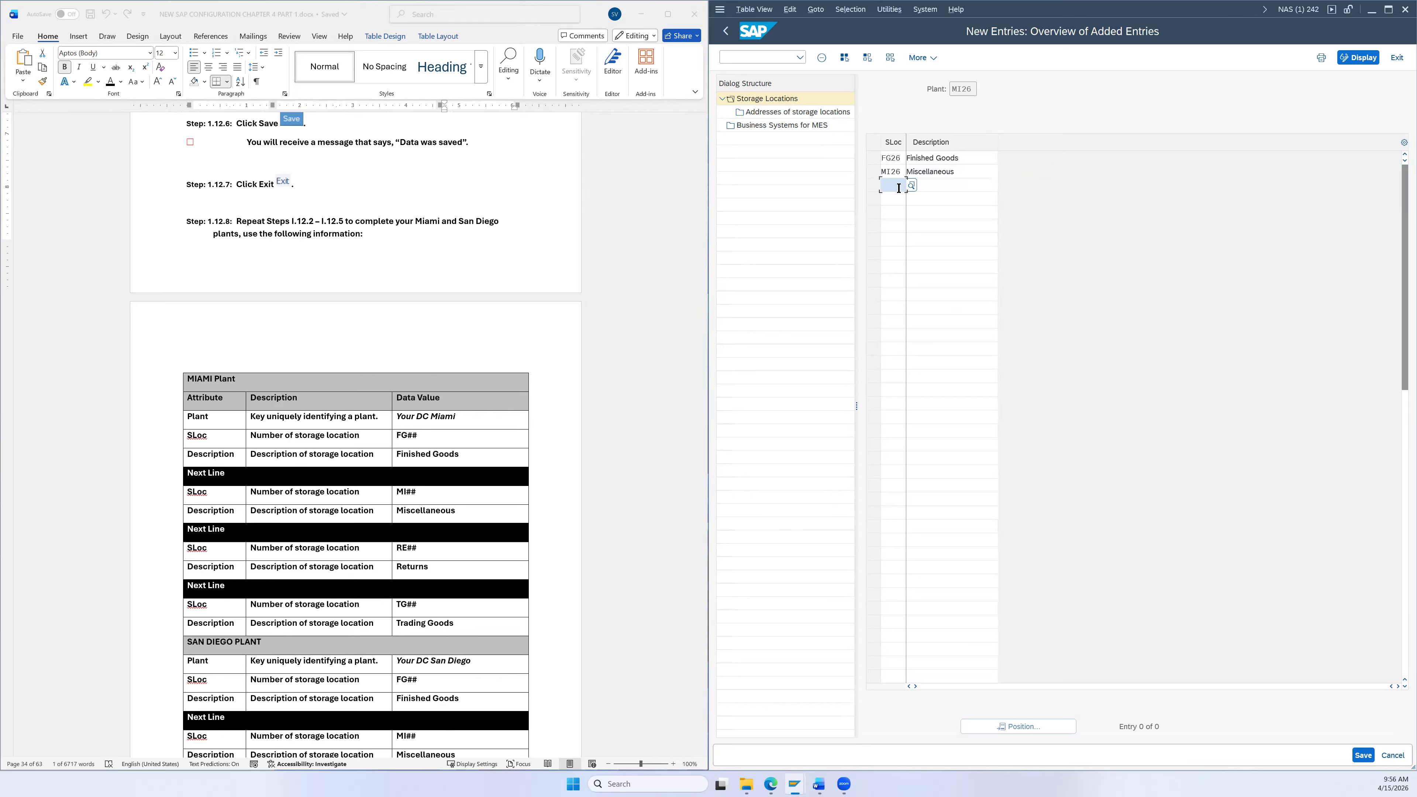
{"action": "type", "text": "re2"}
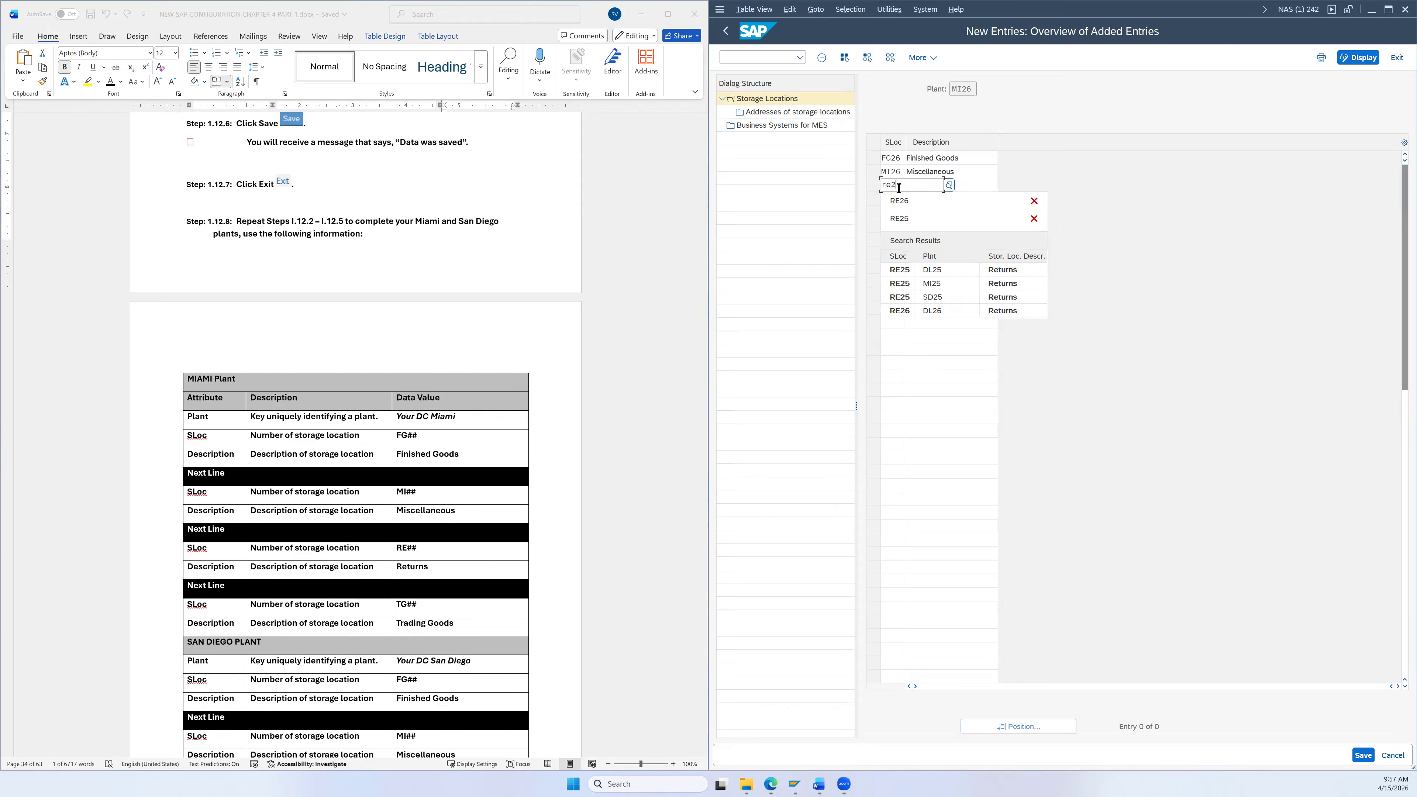
{"action": "left_click", "coordinate": [900, 204]}
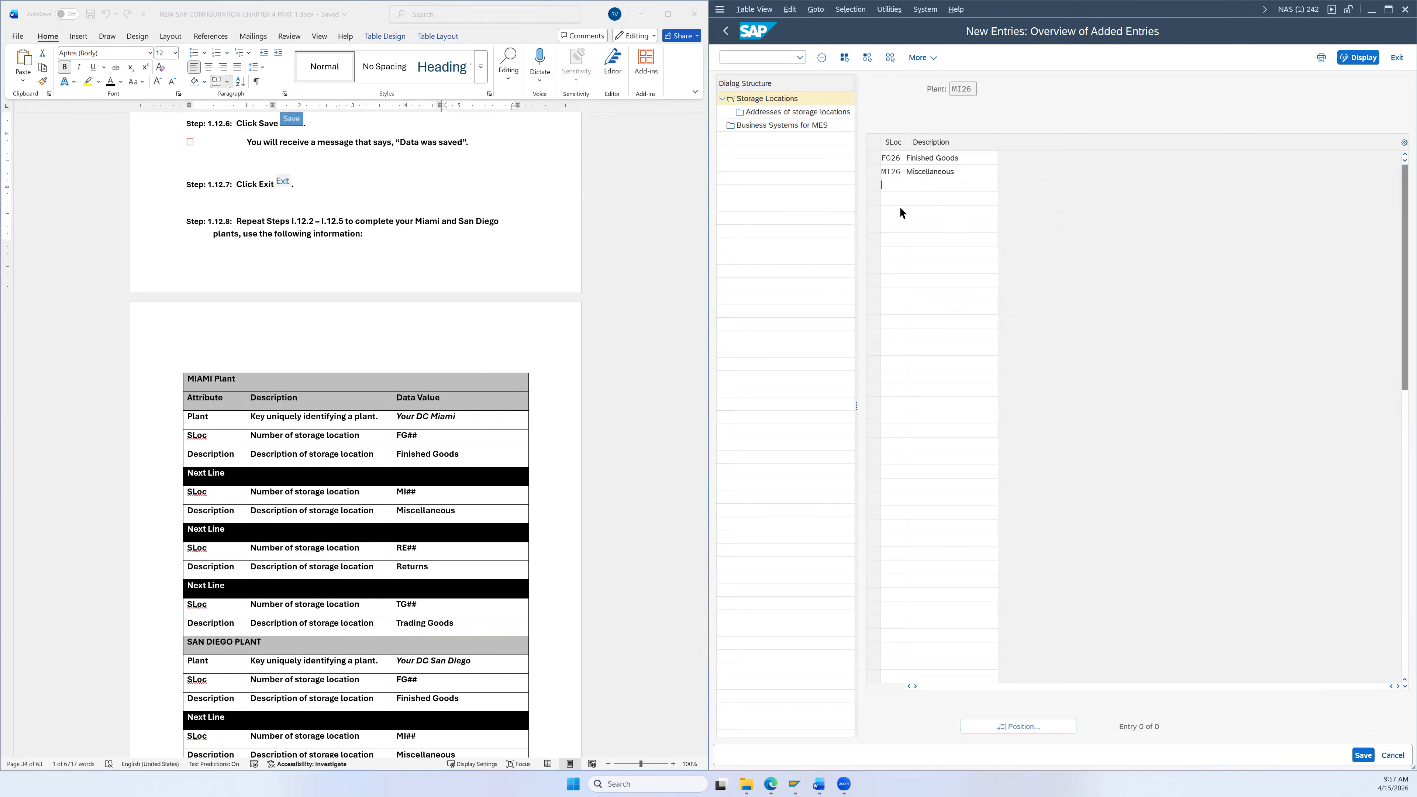
{"action": "left_click", "coordinate": [937, 183]}
{"action": "type", "text": "r"}
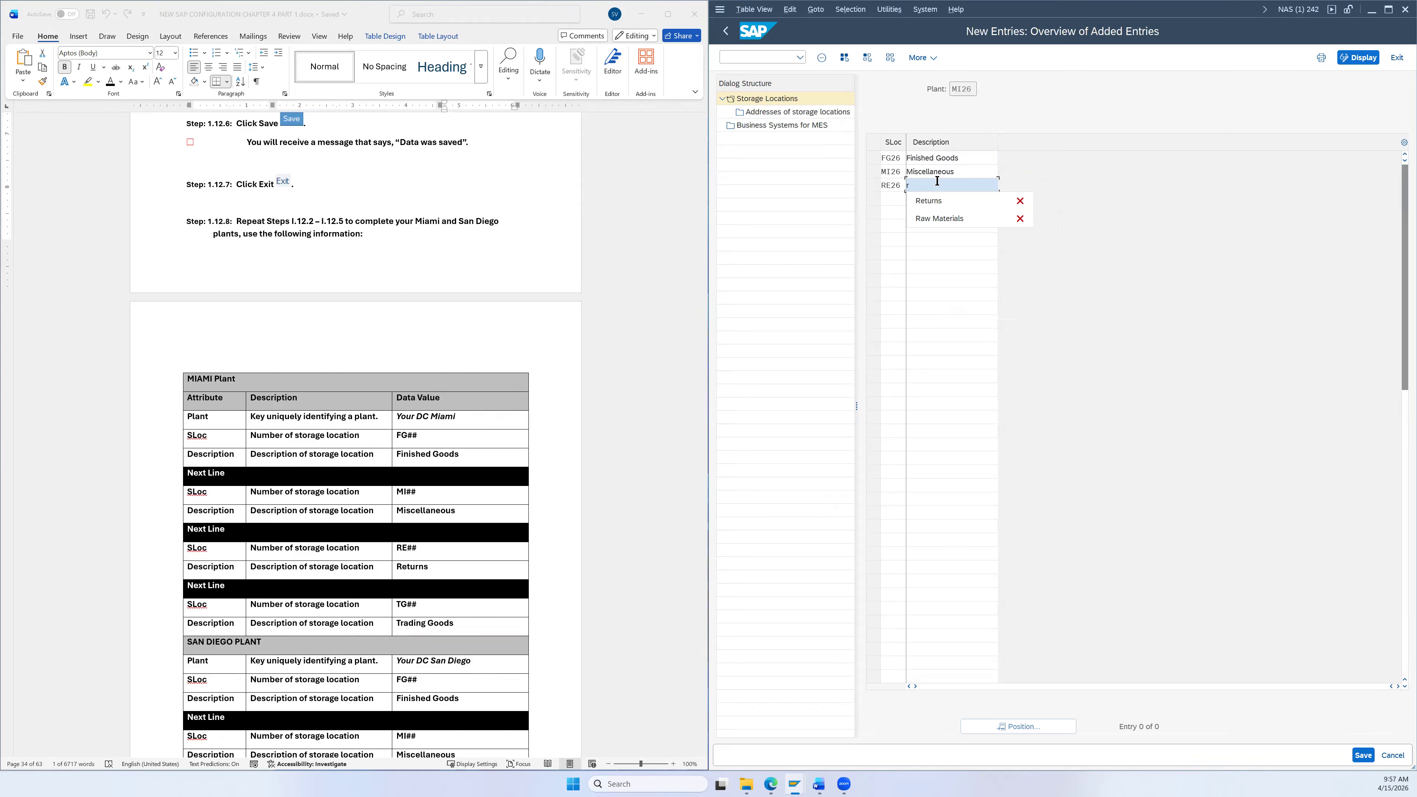
{"action": "left_click", "coordinate": [930, 200]}
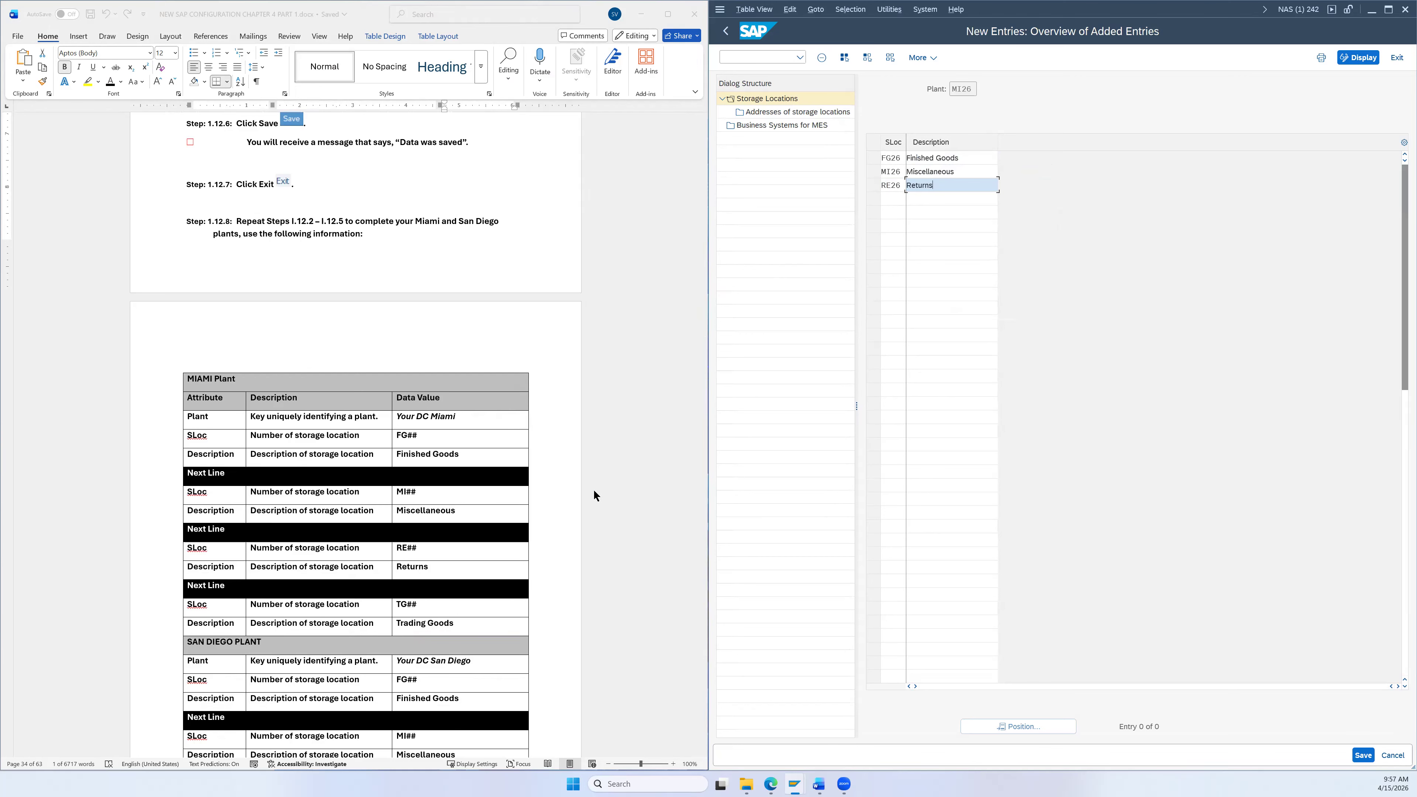
{"action": "scroll", "coordinate": [527, 496], "scroll_direction": "down", "scroll_amount": 1}
{"action": "scroll", "coordinate": [527, 496], "scroll_direction": "down", "scroll_amount": 3}
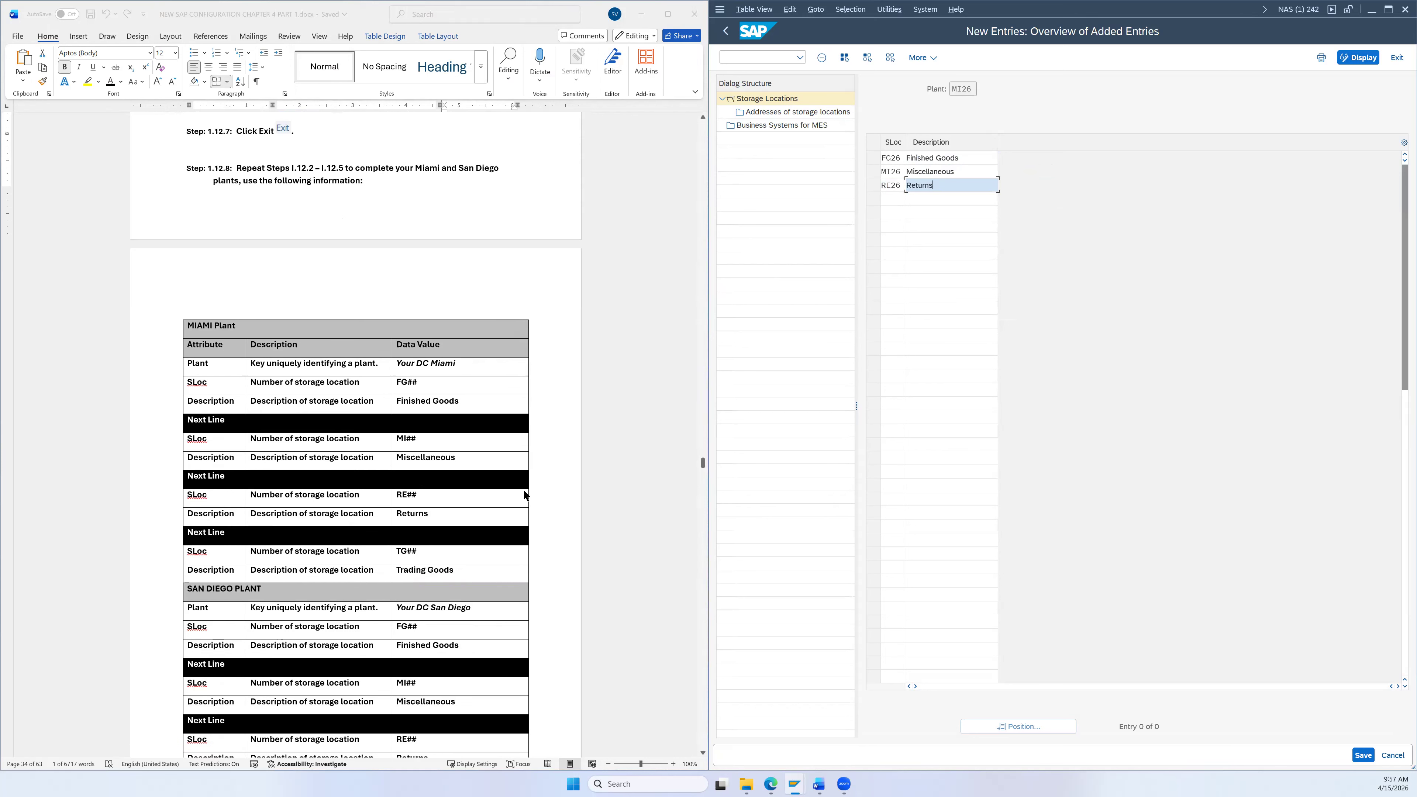
{"action": "left_click", "coordinate": [891, 196]}
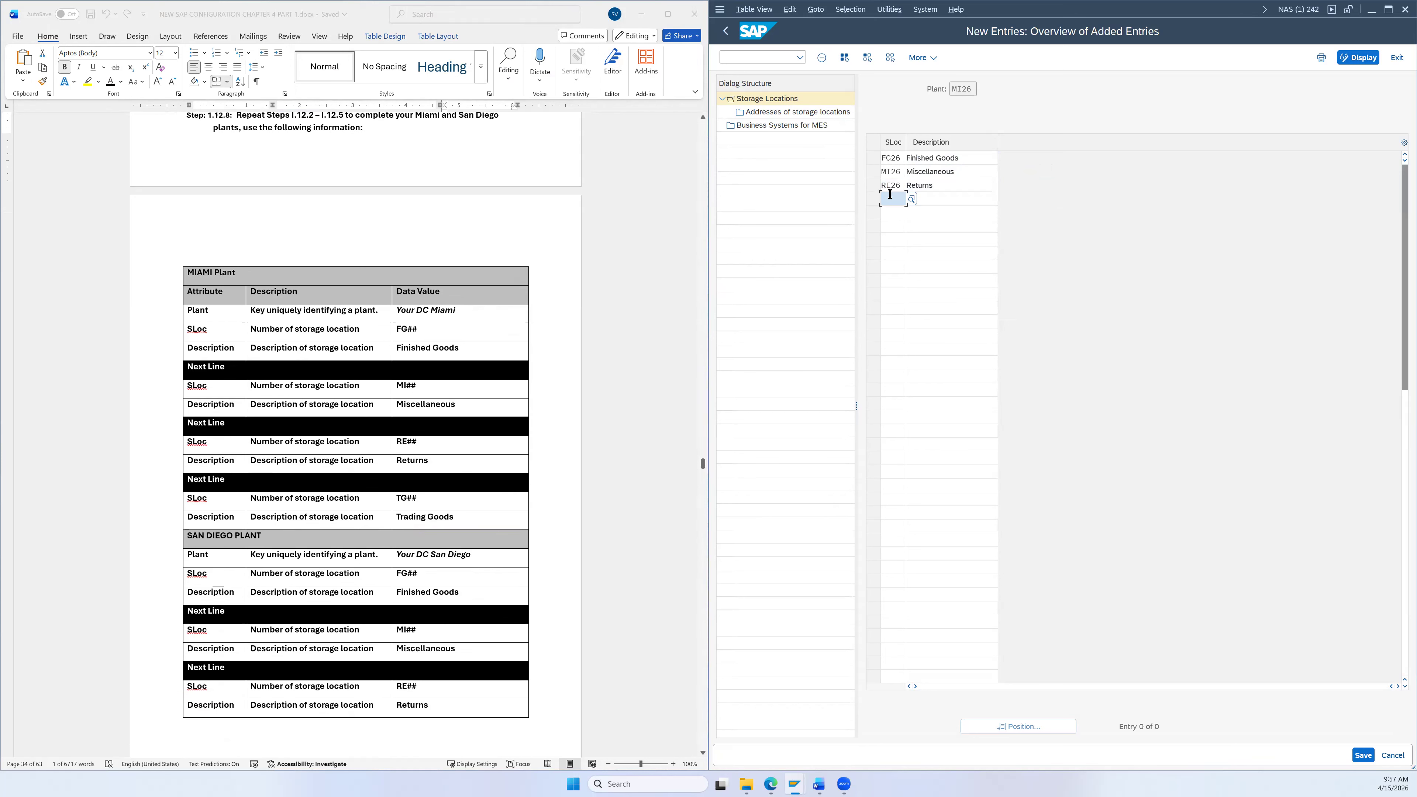
{"action": "type", "text": "tg"}
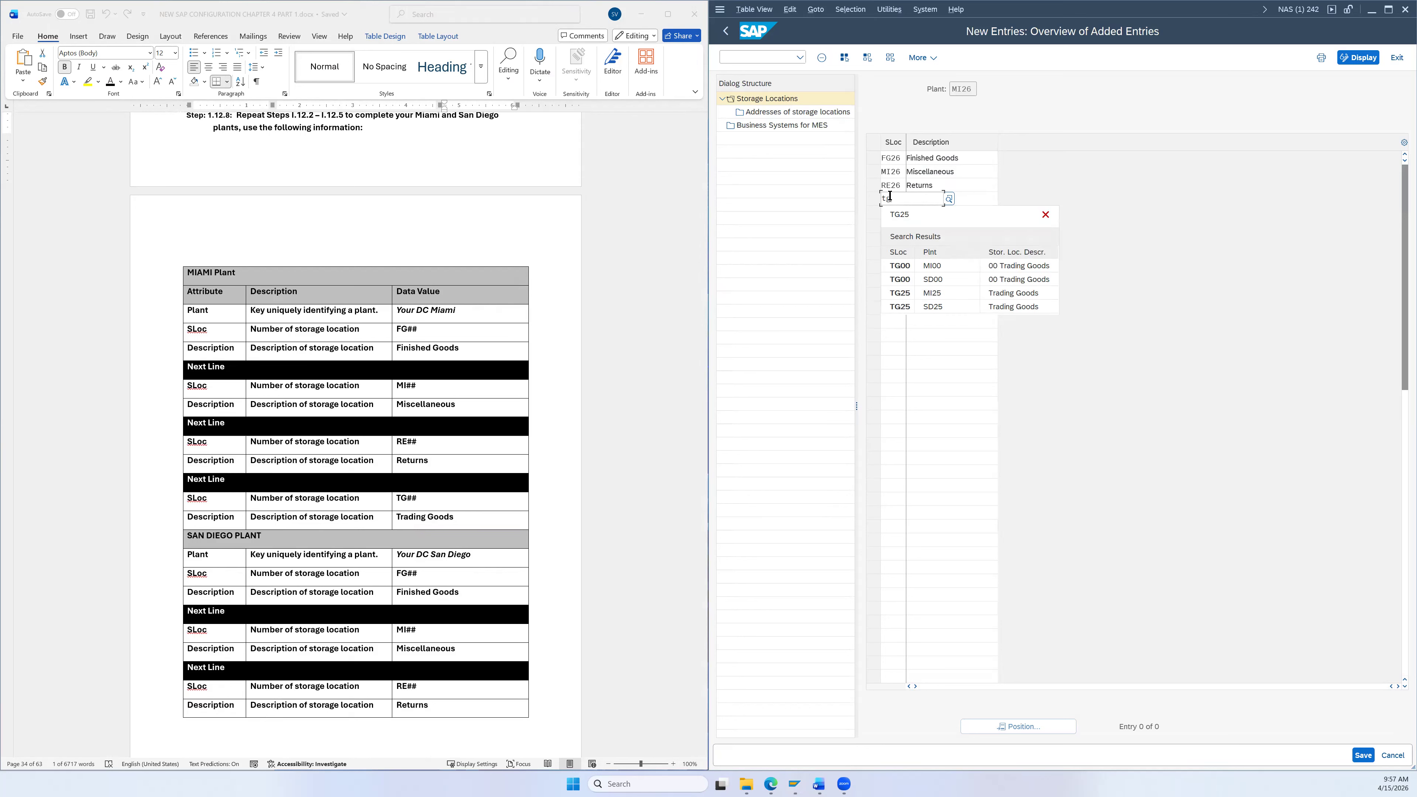
{"action": "key", "text": "BackSpace"}
{"action": "key", "text": "BackSpace"}
{"action": "type", "text": "T"}
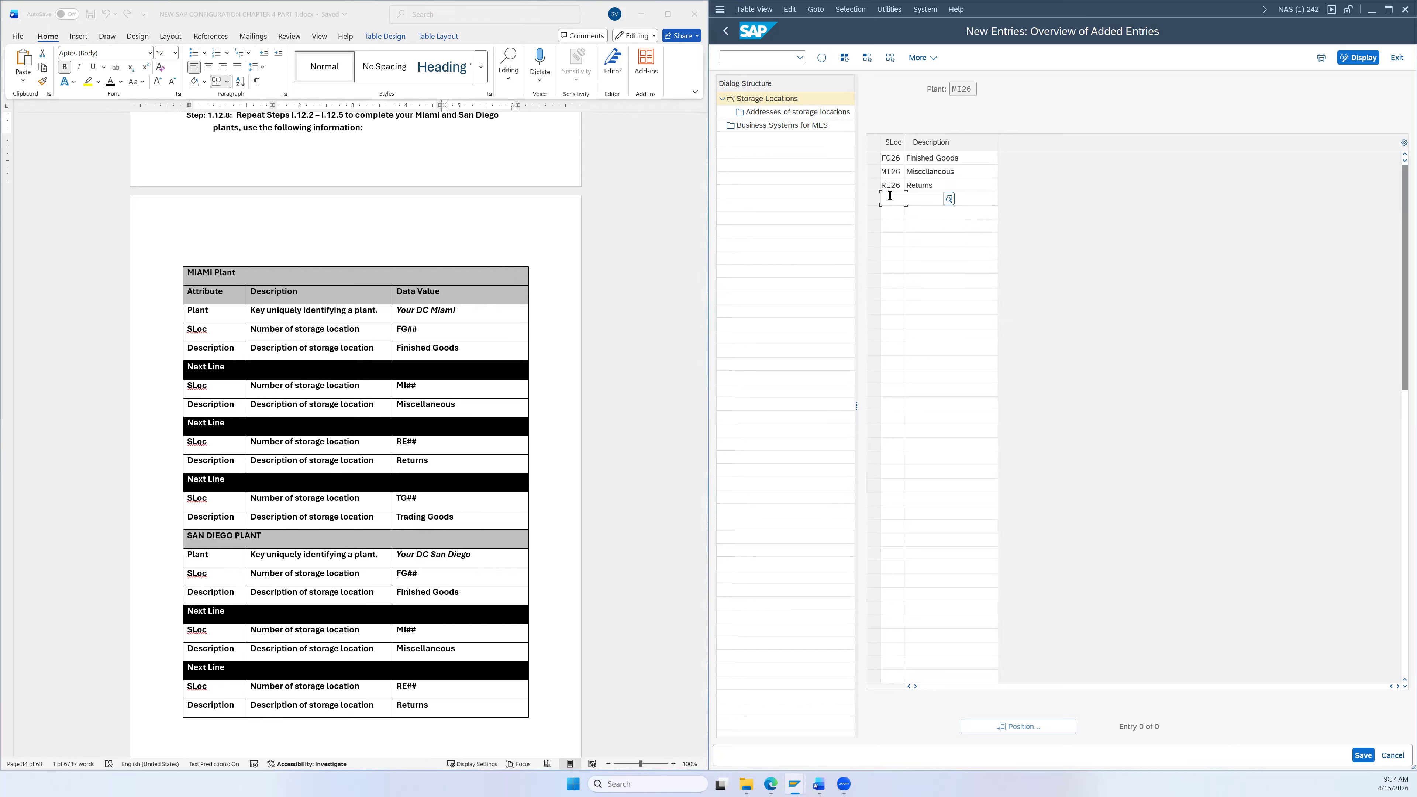
{"action": "type", "text": "G26"}
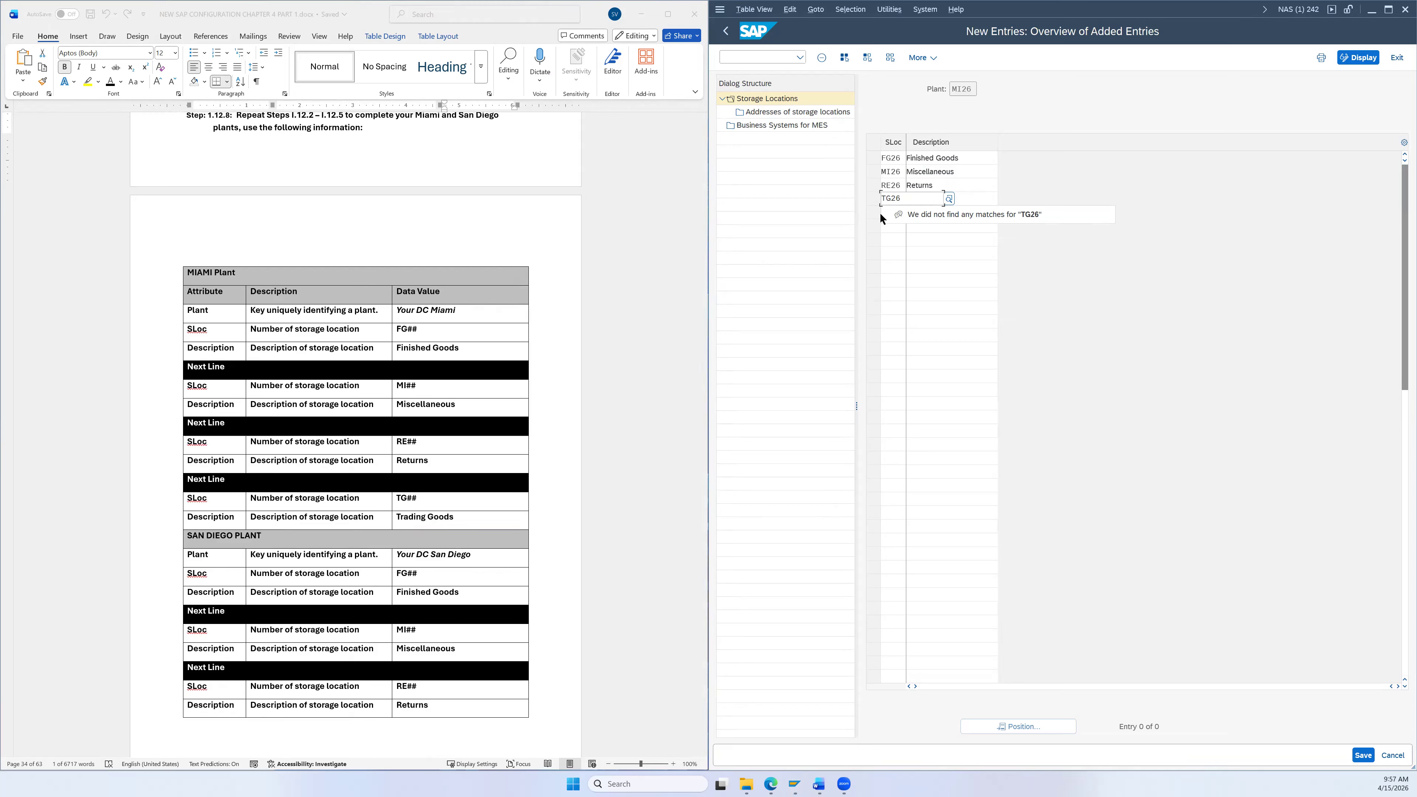
{"action": "key", "text": "Tab"}
{"action": "type", "text": "t"}
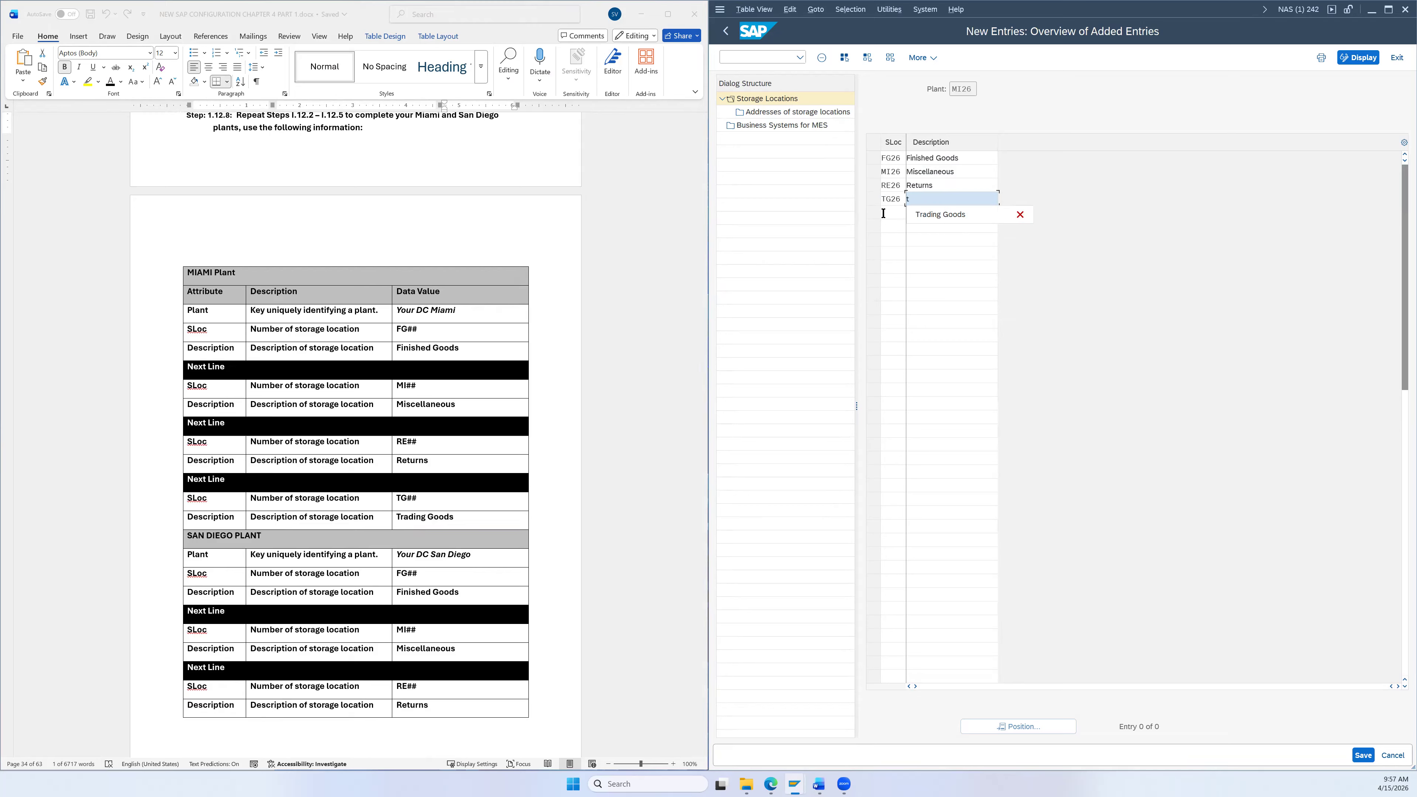
{"action": "left_click", "coordinate": [948, 215]}
Step: Save plant MI26's four storage locations and exit back to the IMG tree
{"action": "left_click", "coordinate": [1362, 755]}
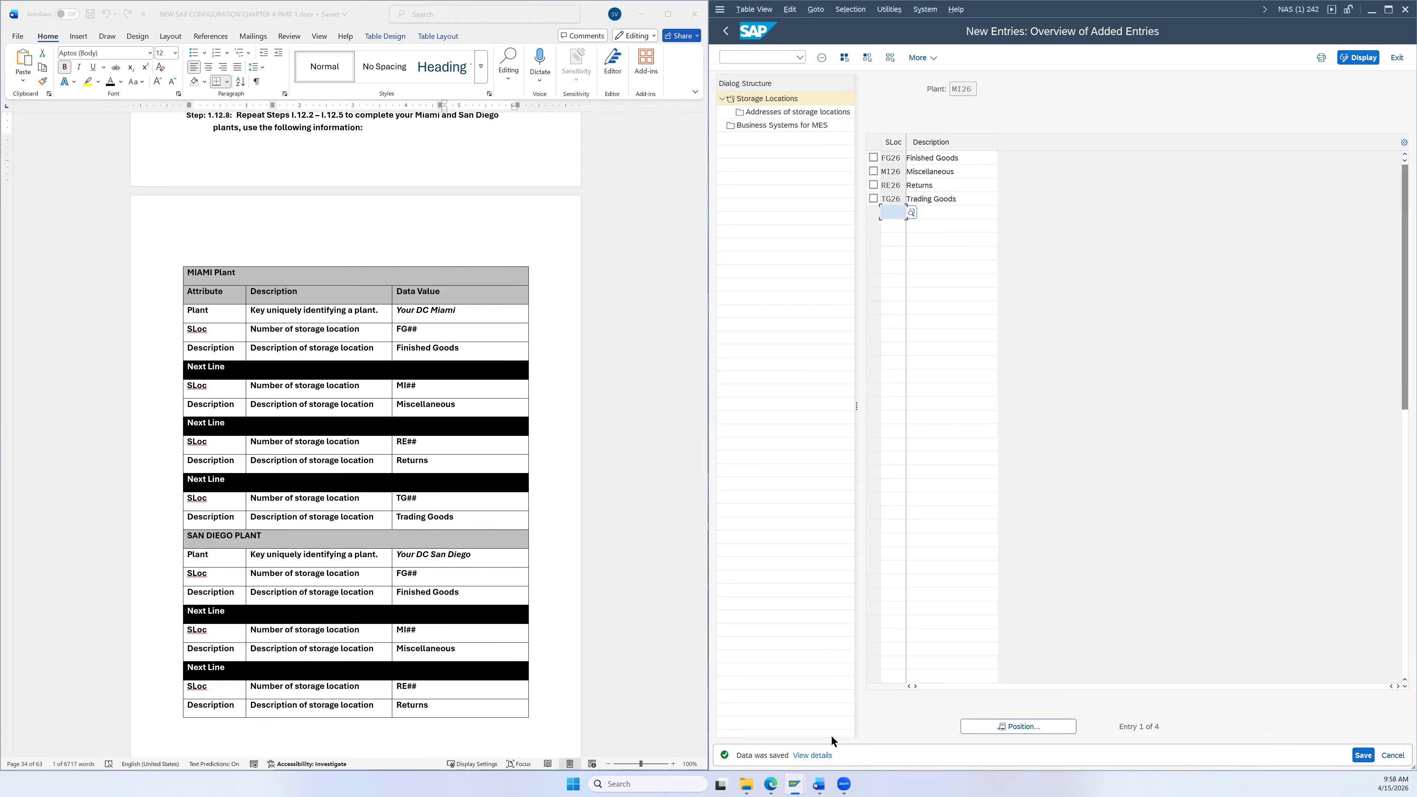
{"action": "left_click", "coordinate": [1397, 59]}
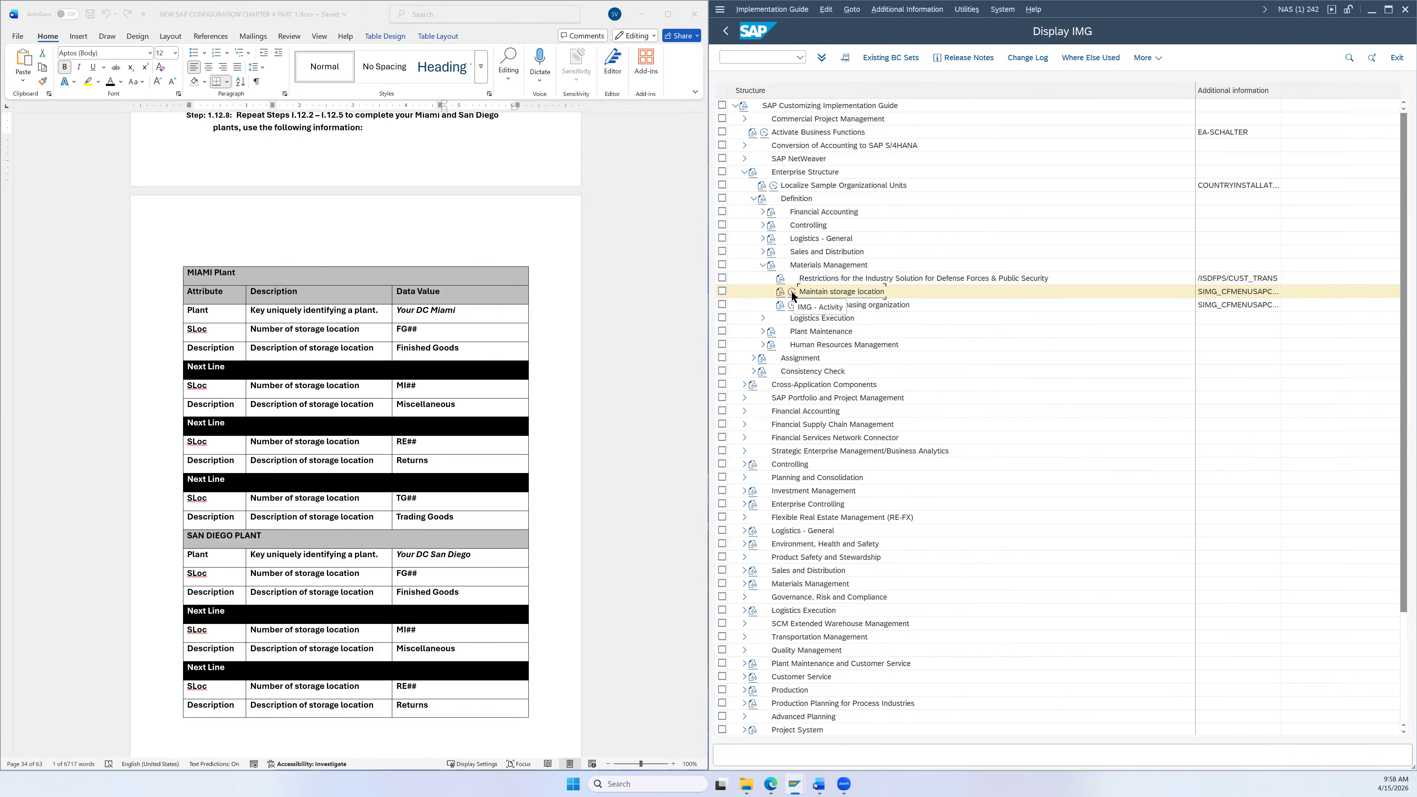
Step: Run Maintain storage location with the work-area plant changed from MI26 to SD26
{"action": "left_click", "coordinate": [794, 296]}
{"action": "scroll", "coordinate": [557, 373], "scroll_direction": "down", "scroll_amount": 4}
{"action": "scroll", "coordinate": [557, 377], "scroll_direction": "down", "scroll_amount": 2}
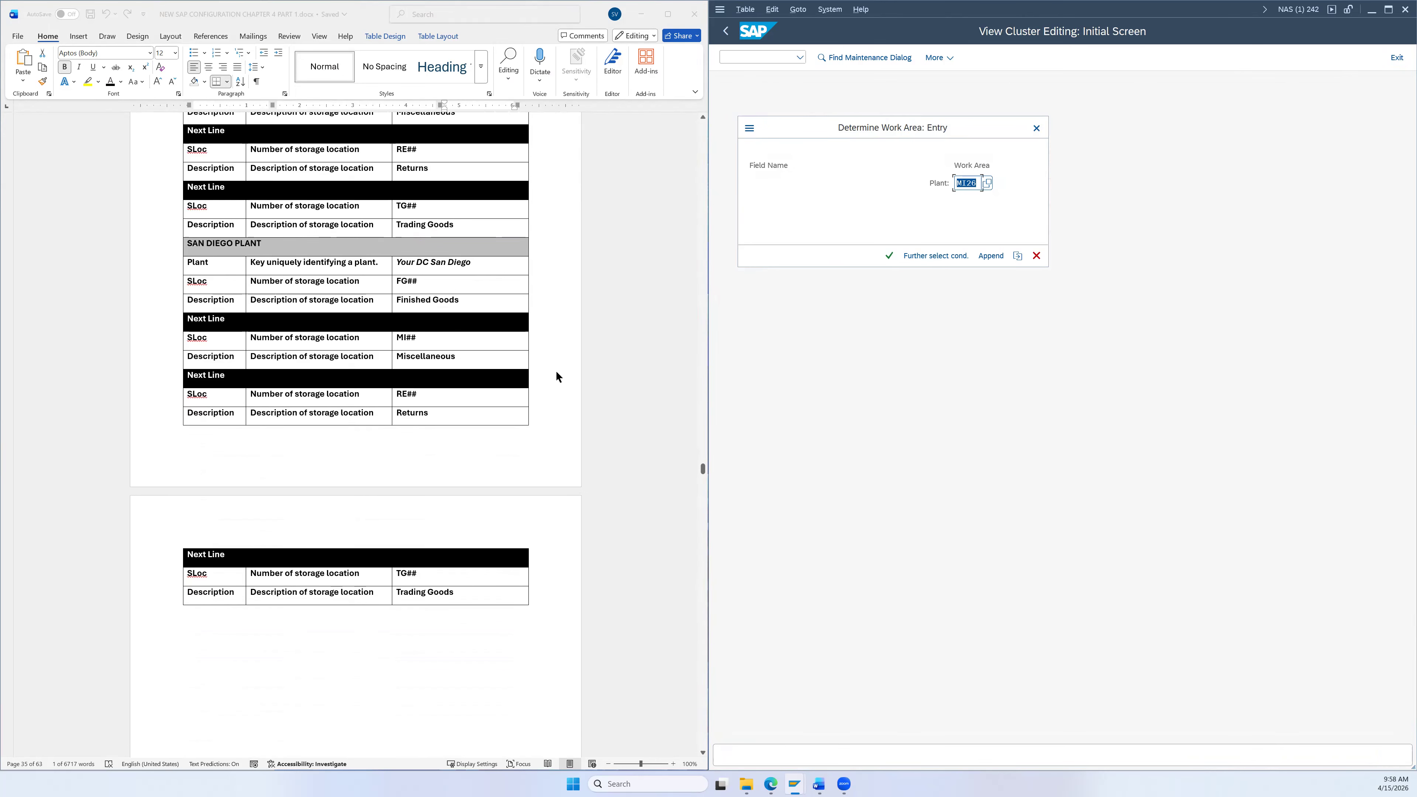
{"action": "scroll", "coordinate": [223, 255], "scroll_direction": "down", "scroll_amount": 1}
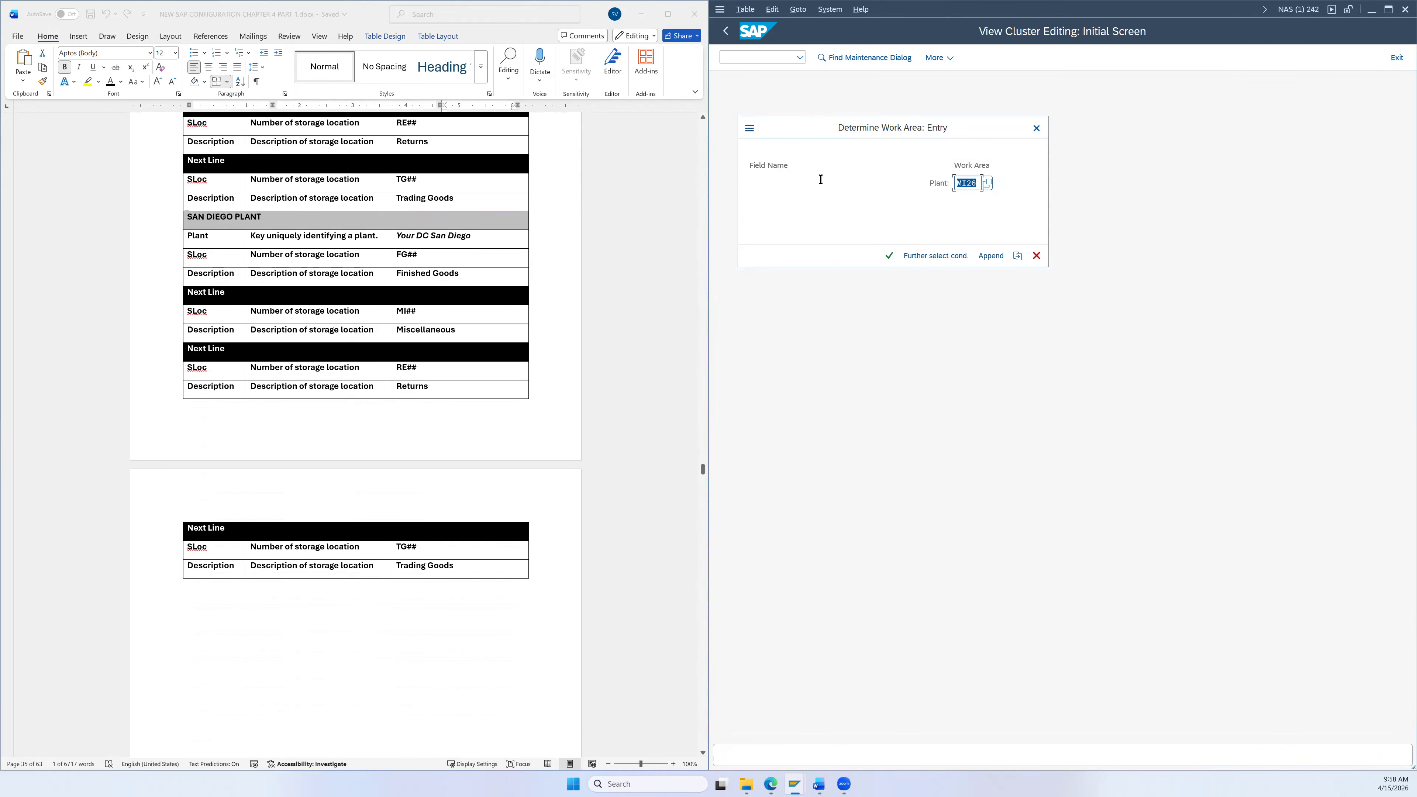
{"action": "left_click", "coordinate": [966, 182]}
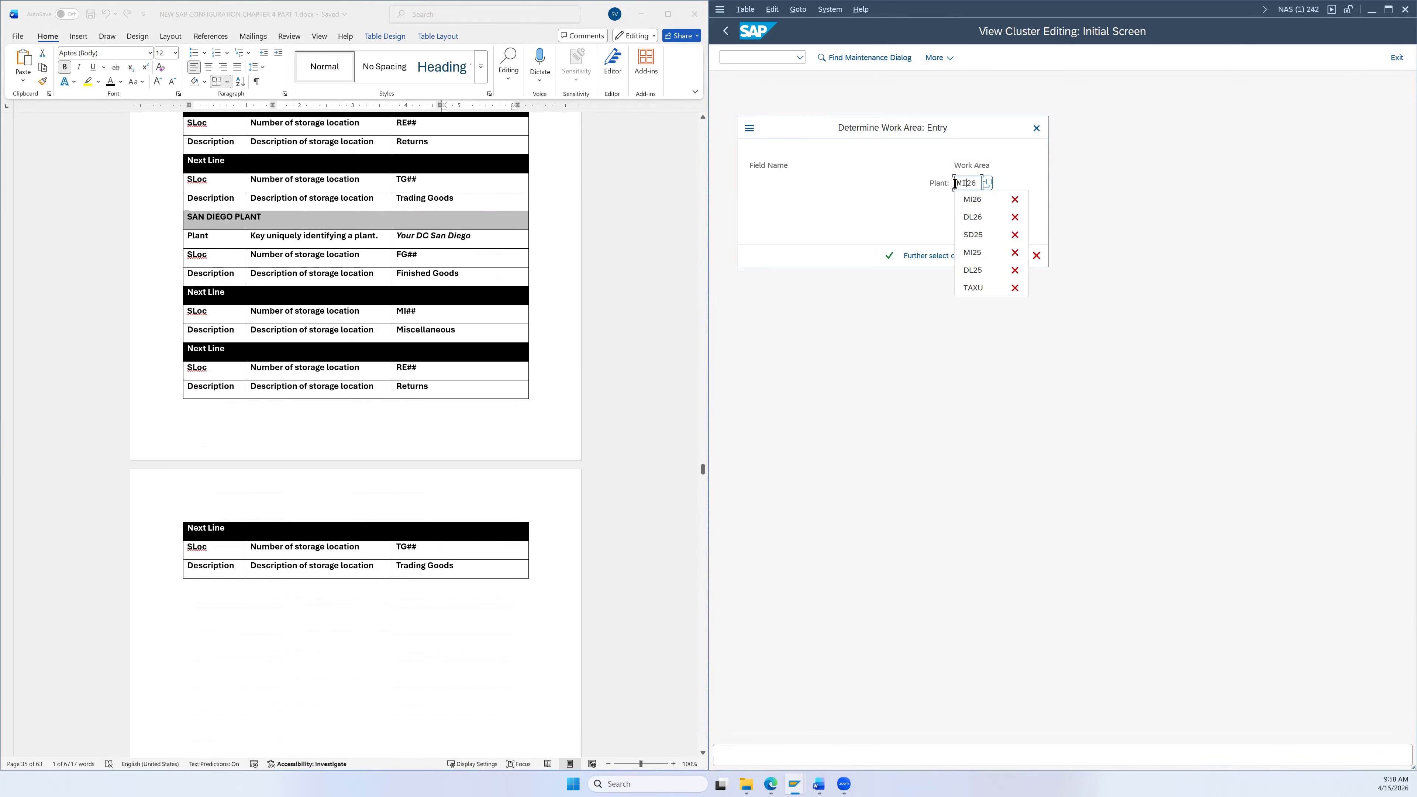
{"action": "key", "text": "BackSpace"}
{"action": "key", "text": "BackSpace"}
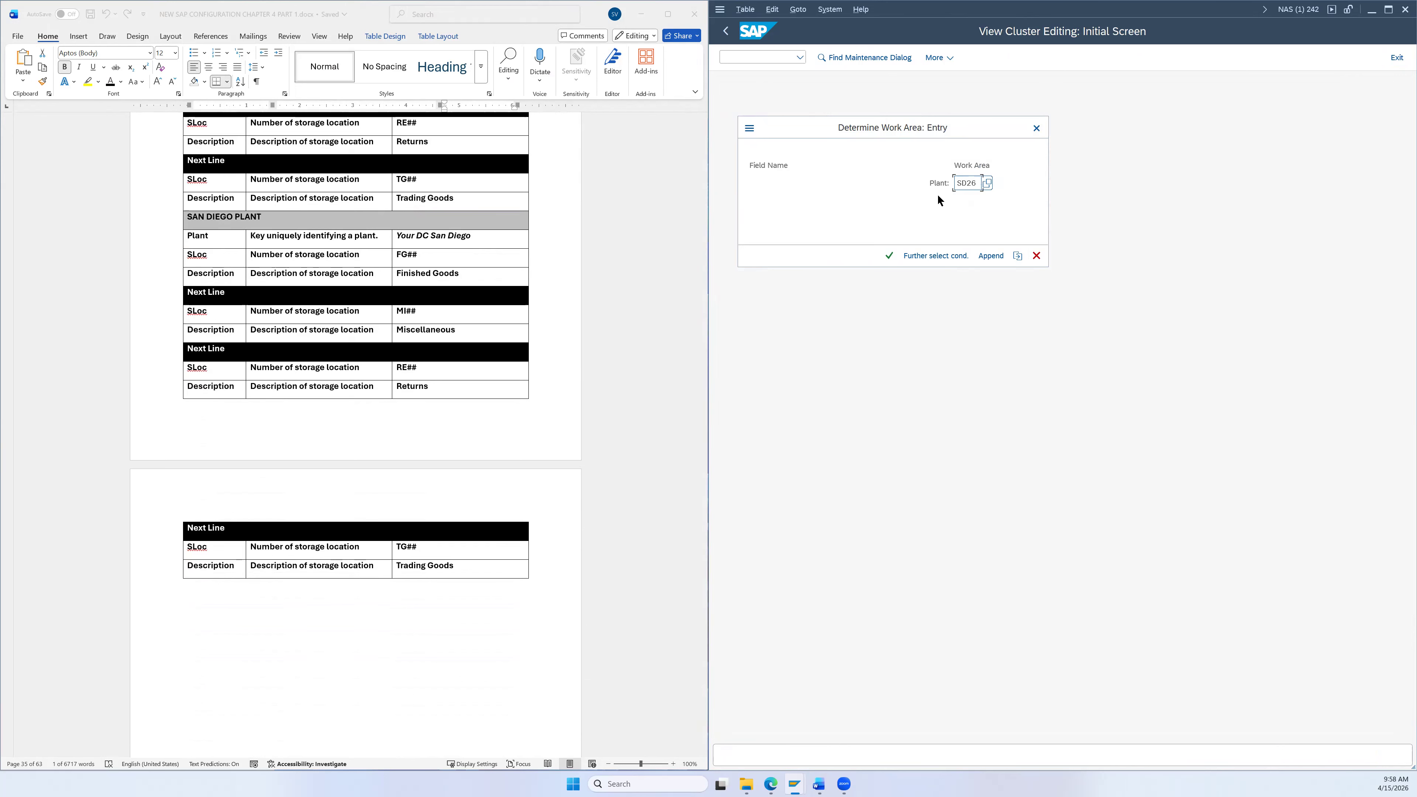
{"action": "left_click", "coordinate": [890, 256]}
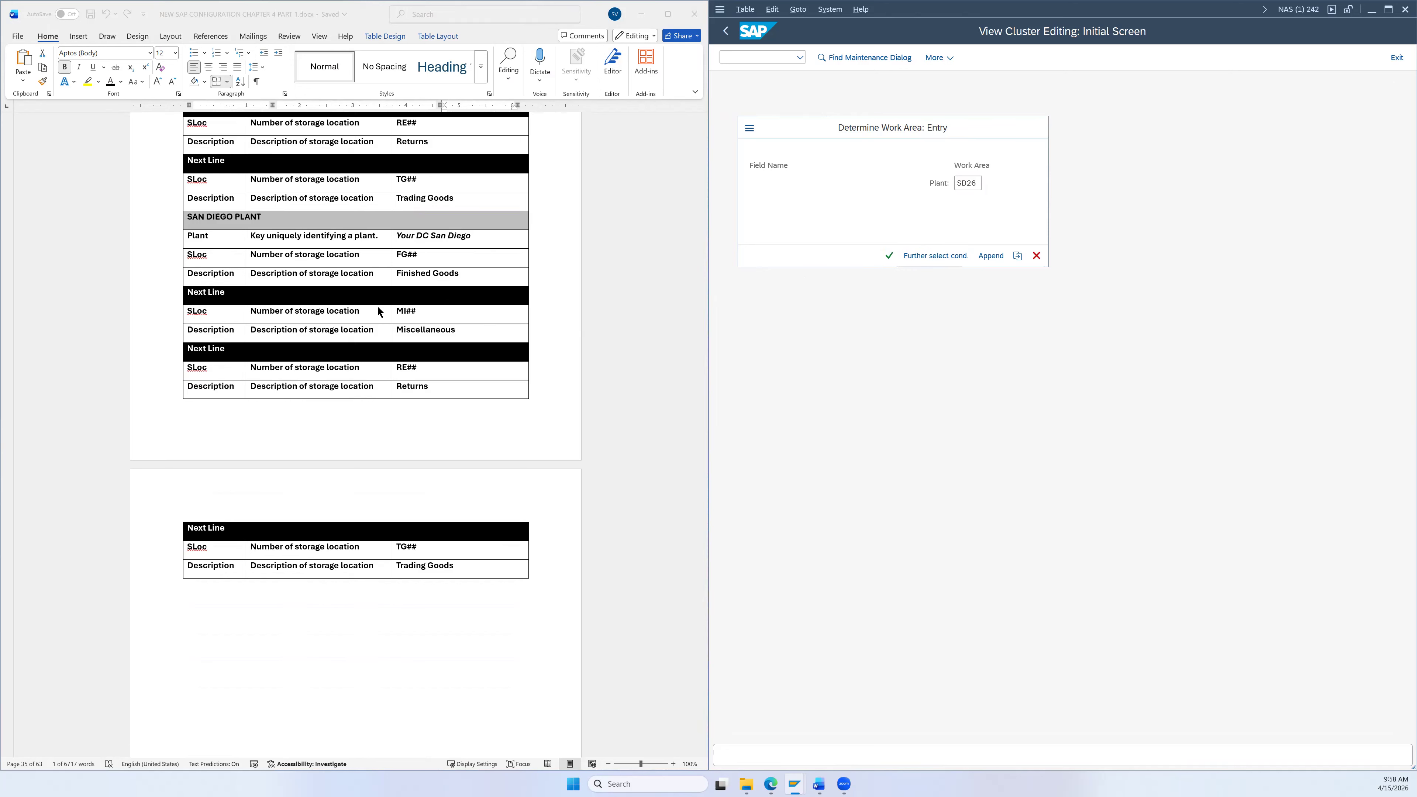
{"action": "scroll", "coordinate": [374, 311], "scroll_direction": "down", "scroll_amount": 1}
{"action": "scroll", "coordinate": [374, 311], "scroll_direction": "down", "scroll_amount": 1}
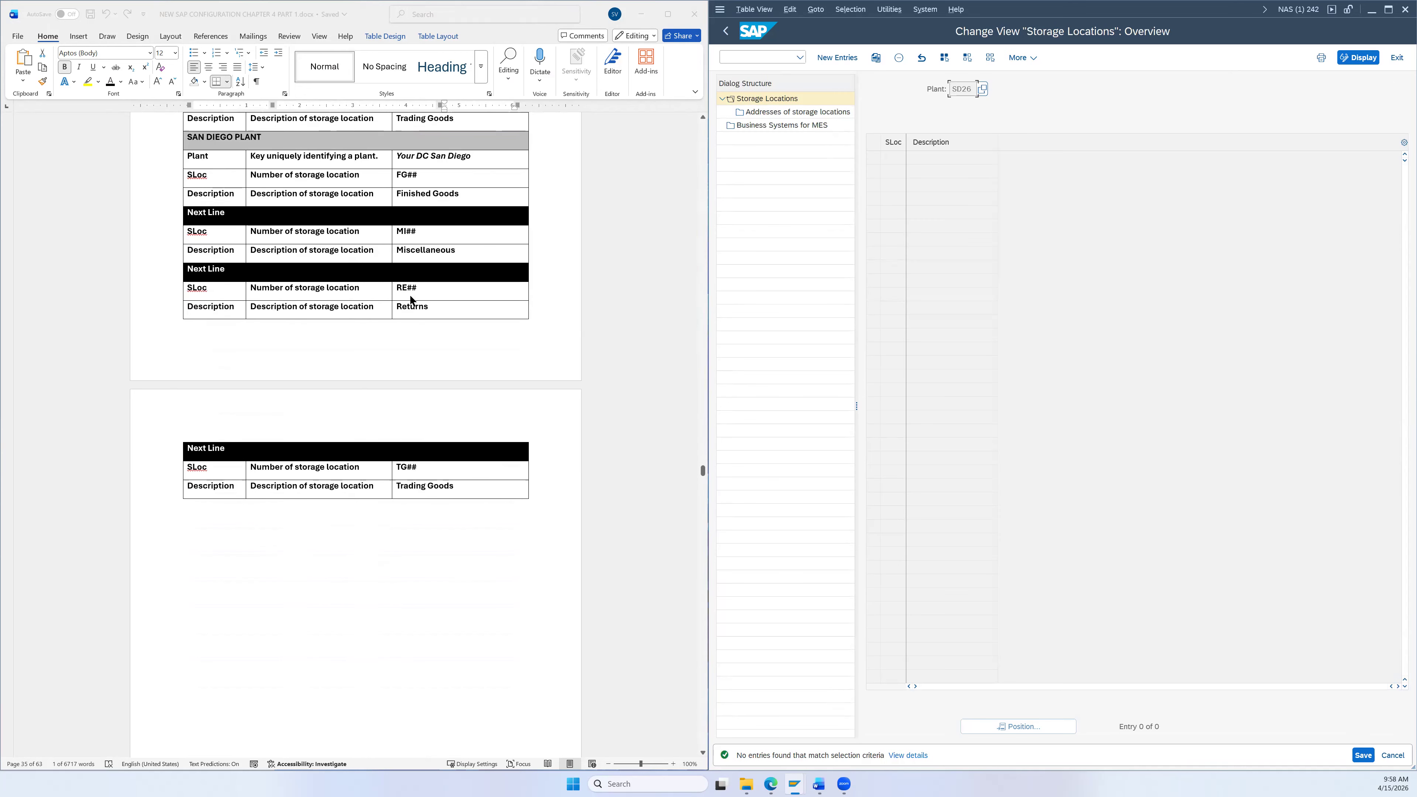
Step: Start new entries for SD26 and add FG26 Finished Goods and MI26 Miscellaneous
{"action": "left_click", "coordinate": [836, 58]}
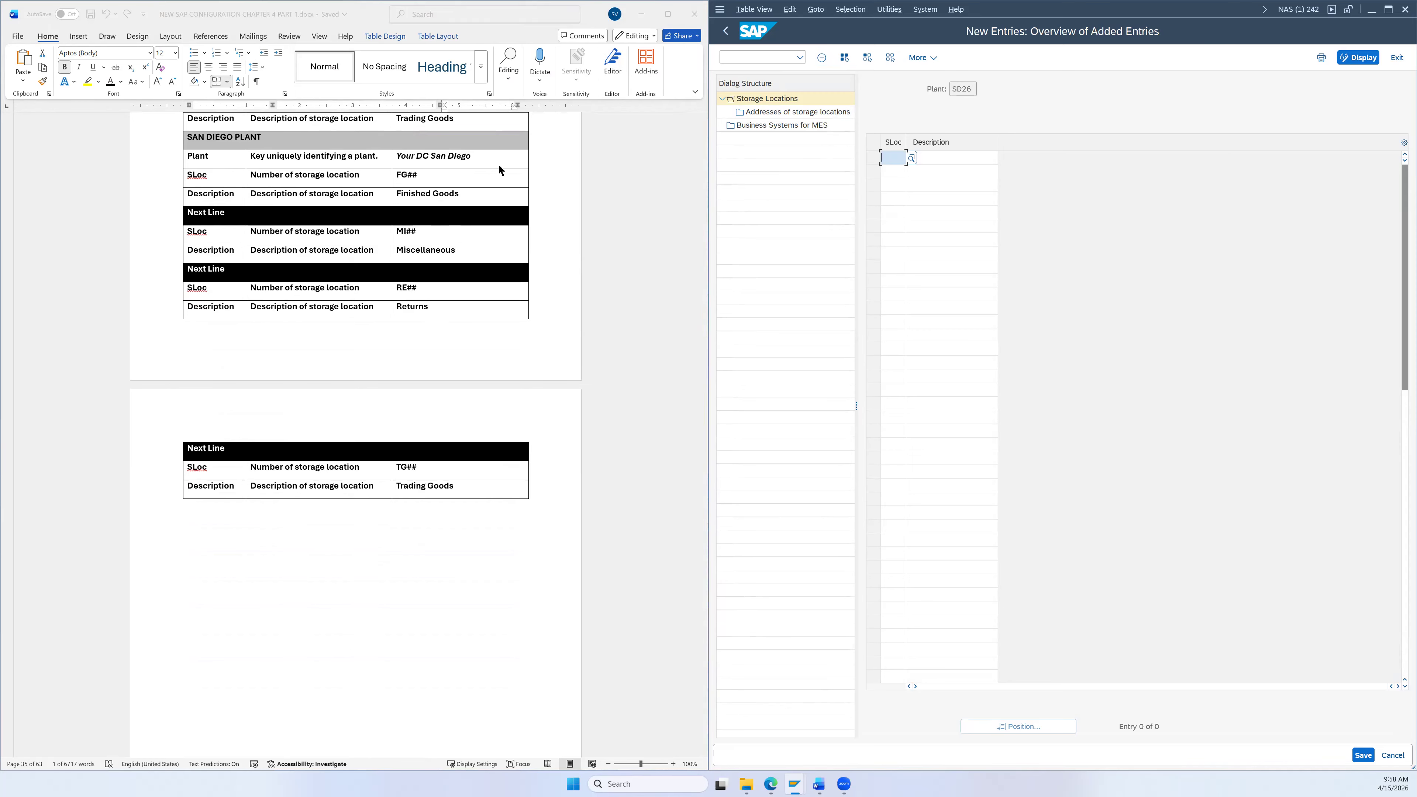
{"action": "type", "text": "fg"}
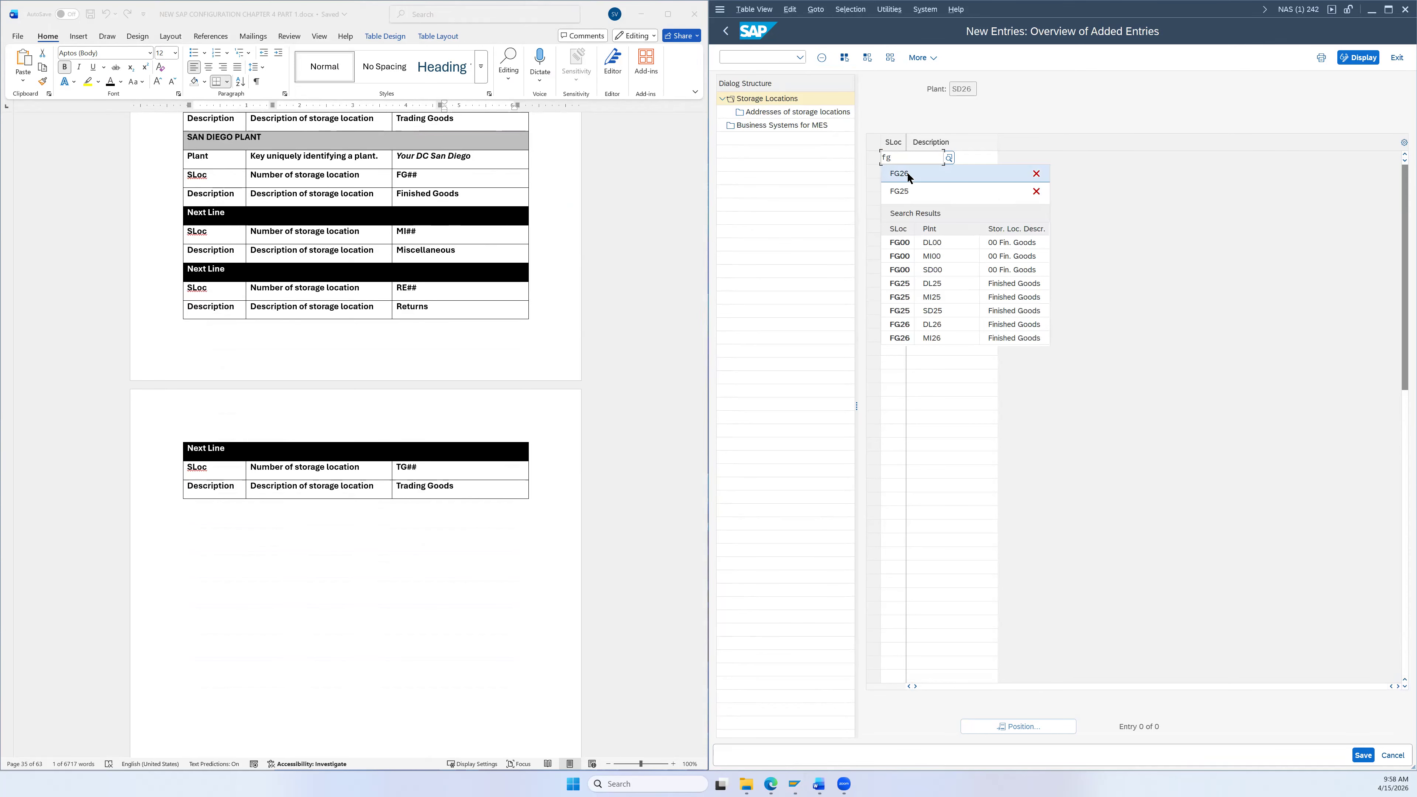
{"action": "left_click", "coordinate": [907, 173]}
{"action": "left_click", "coordinate": [928, 161]}
{"action": "type", "text": "f"}
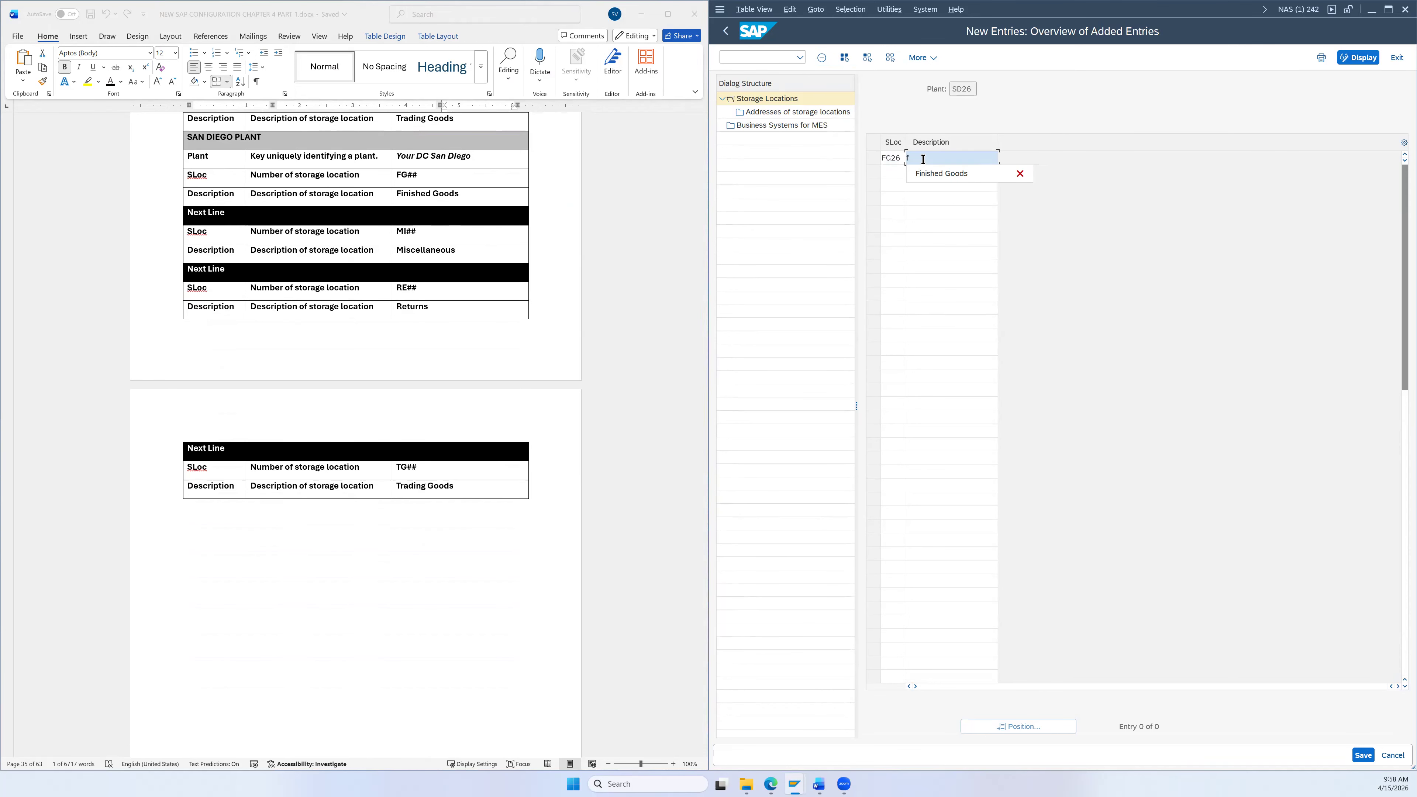
{"action": "left_click", "coordinate": [933, 169]}
{"action": "left_click", "coordinate": [890, 172]}
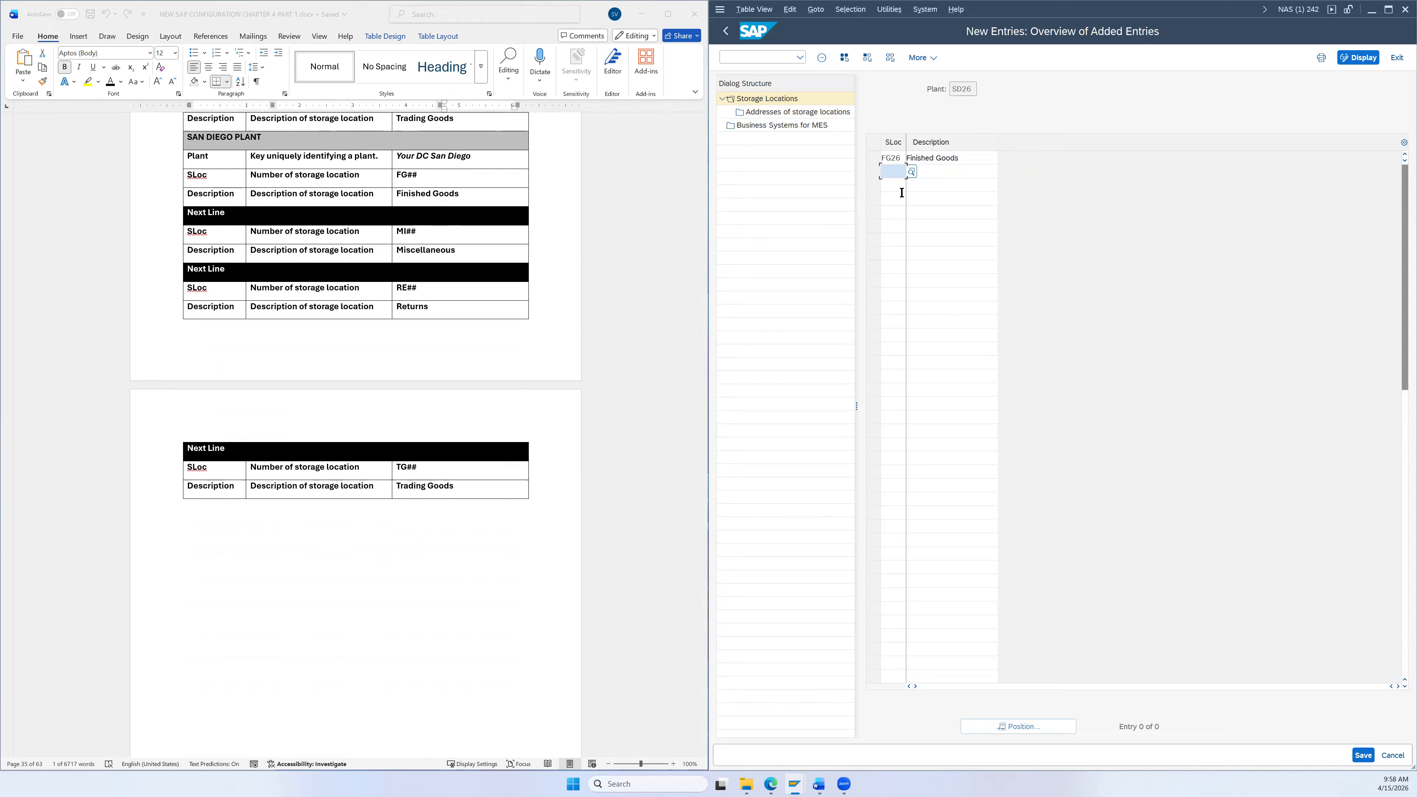
{"action": "type", "text": "mi2"}
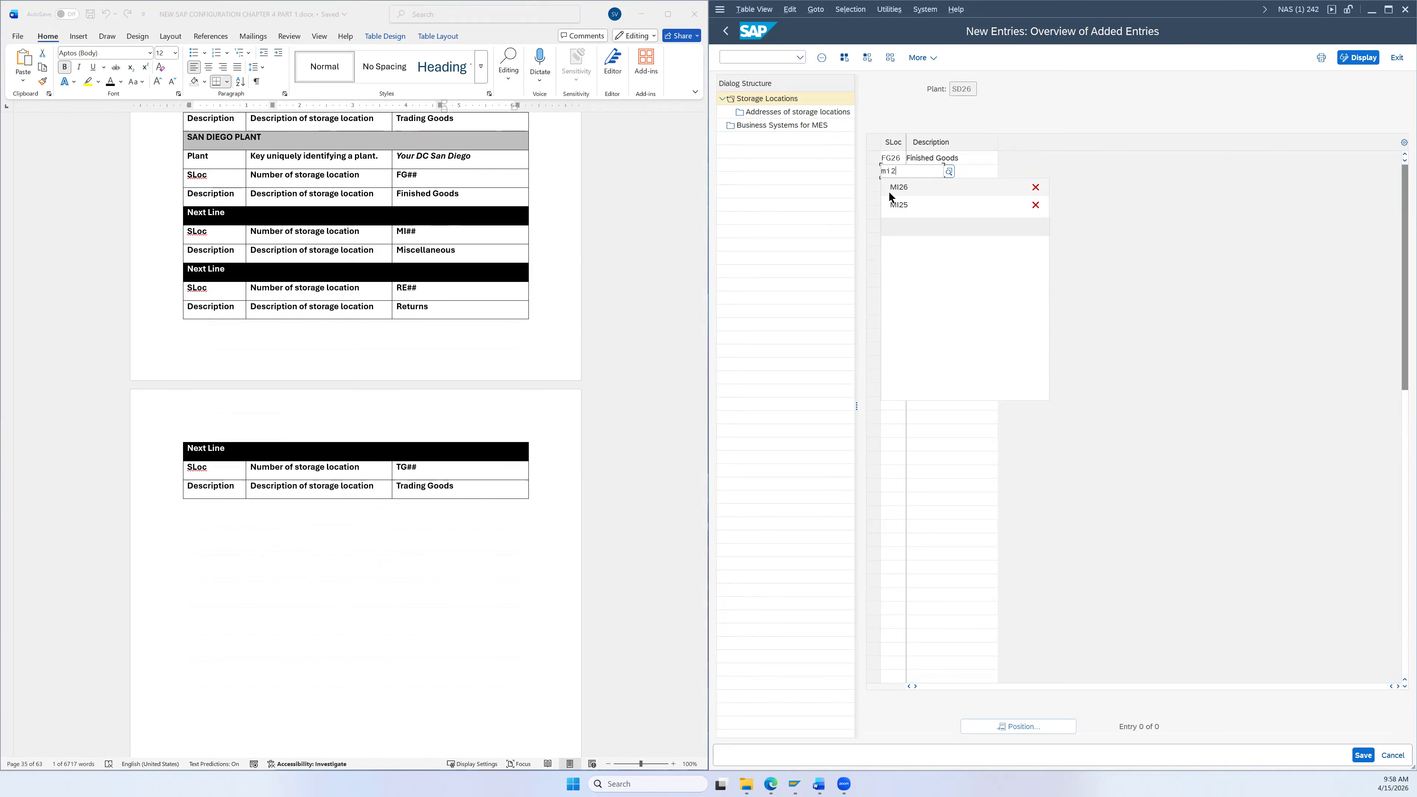
{"action": "left_click", "coordinate": [897, 189]}
{"action": "left_click", "coordinate": [939, 171]}
{"action": "type", "text": "mi"}
{"action": "left_click", "coordinate": [912, 186]}
Step: Add RE26 Returns and TG26 Trading Goods as the third and fourth rows
{"action": "left_click", "coordinate": [899, 184]}
{"action": "type", "text": "re"}
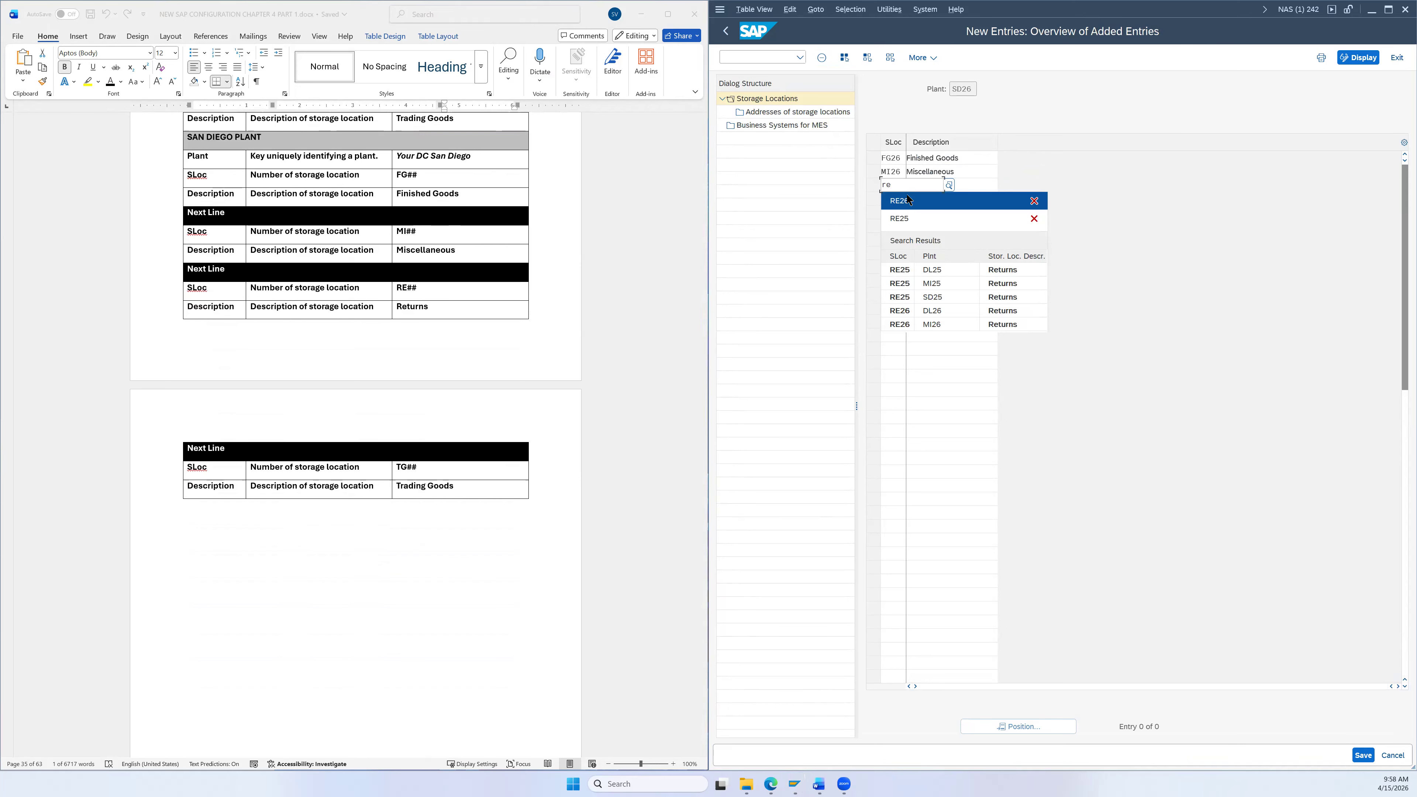
{"action": "left_click", "coordinate": [907, 196]}
{"action": "left_click", "coordinate": [926, 186]}
{"action": "left_click", "coordinate": [914, 199]}
{"action": "left_click", "coordinate": [890, 200]}
{"action": "type", "text": "tg"}
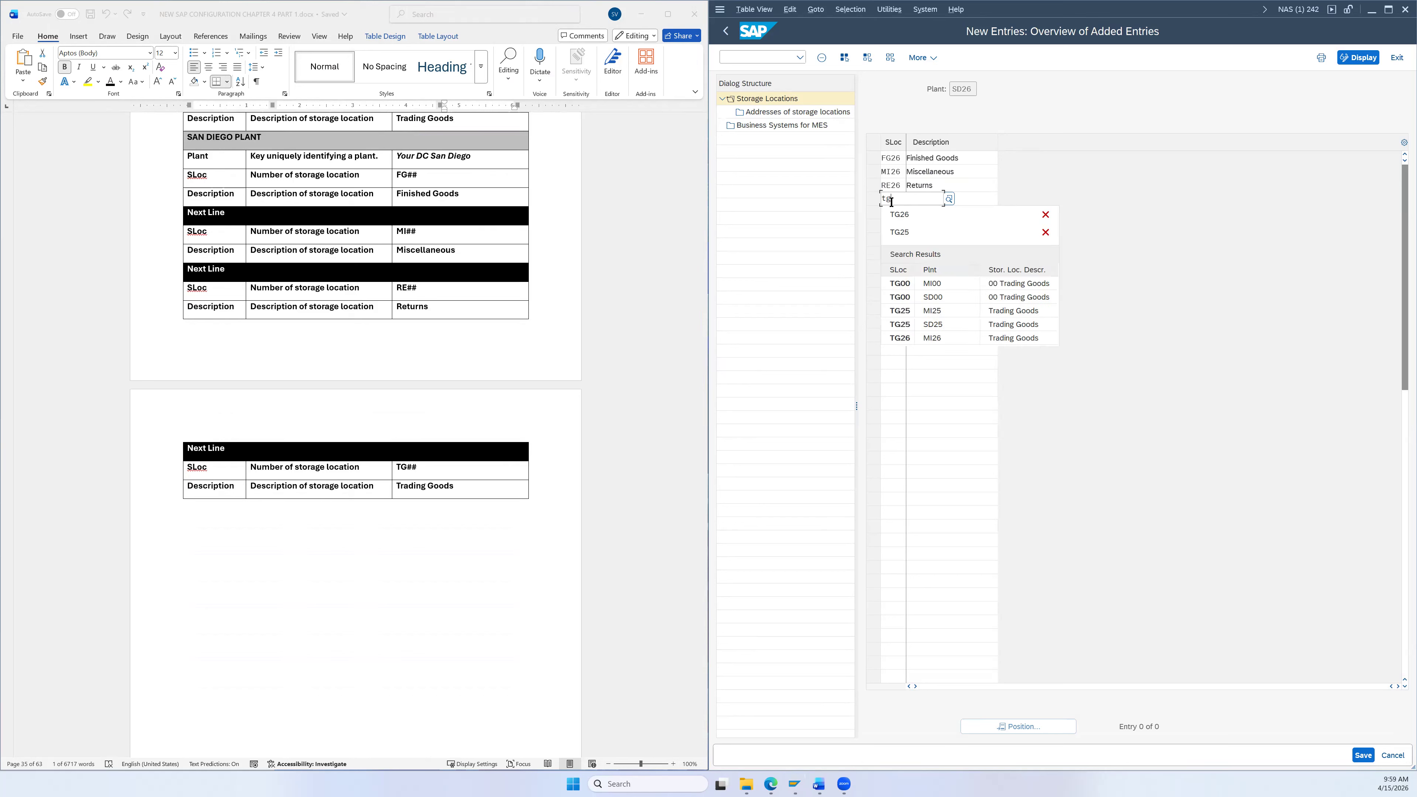
{"action": "left_click", "coordinate": [929, 205]}
{"action": "left_click", "coordinate": [929, 200]}
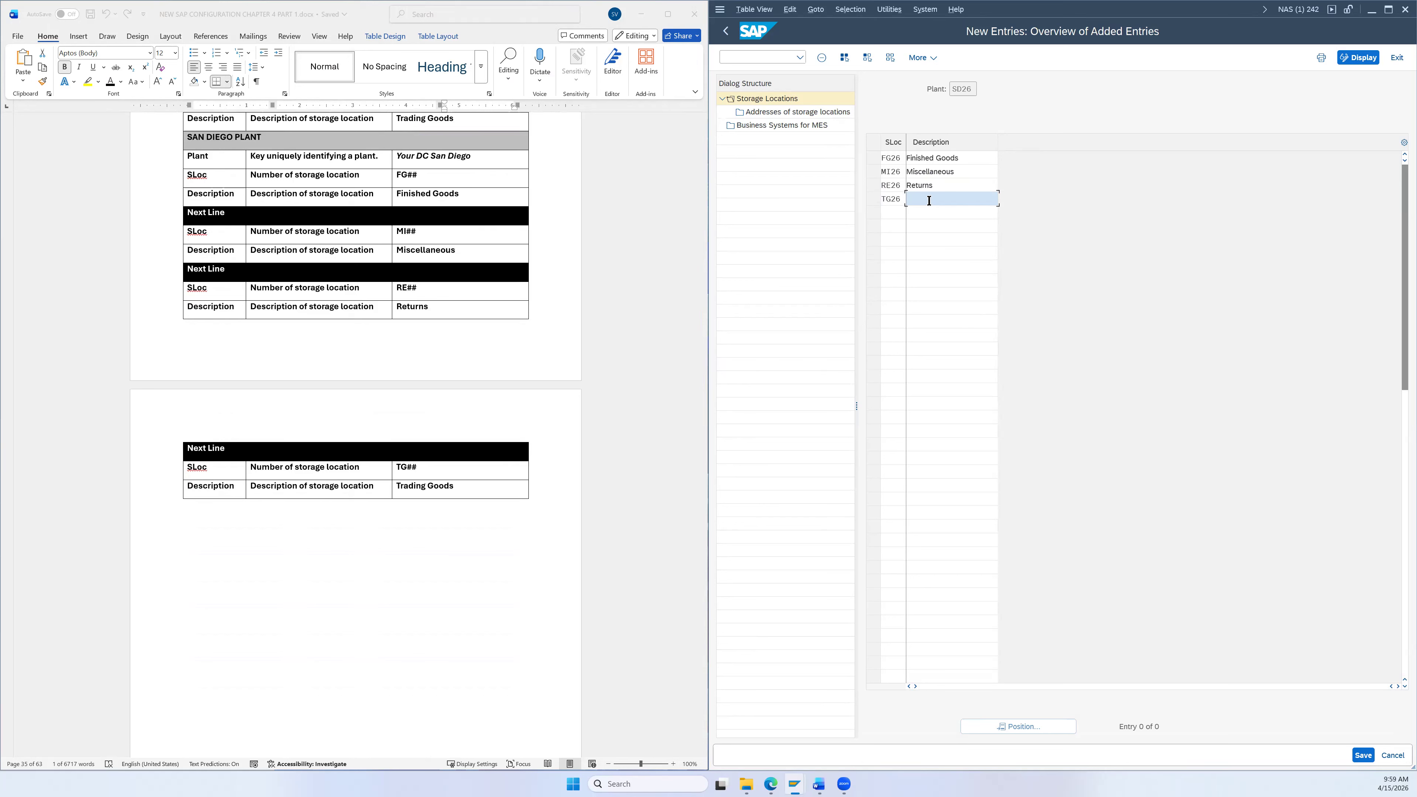
{"action": "type", "text": "t"}
{"action": "left_click", "coordinate": [931, 209]}
{"action": "scroll", "coordinate": [462, 532], "scroll_direction": "down", "scroll_amount": 8}
{"action": "scroll", "coordinate": [491, 497], "scroll_direction": "up", "scroll_amount": 6}
{"action": "scroll", "coordinate": [496, 485], "scroll_direction": "up", "scroll_amount": 5}
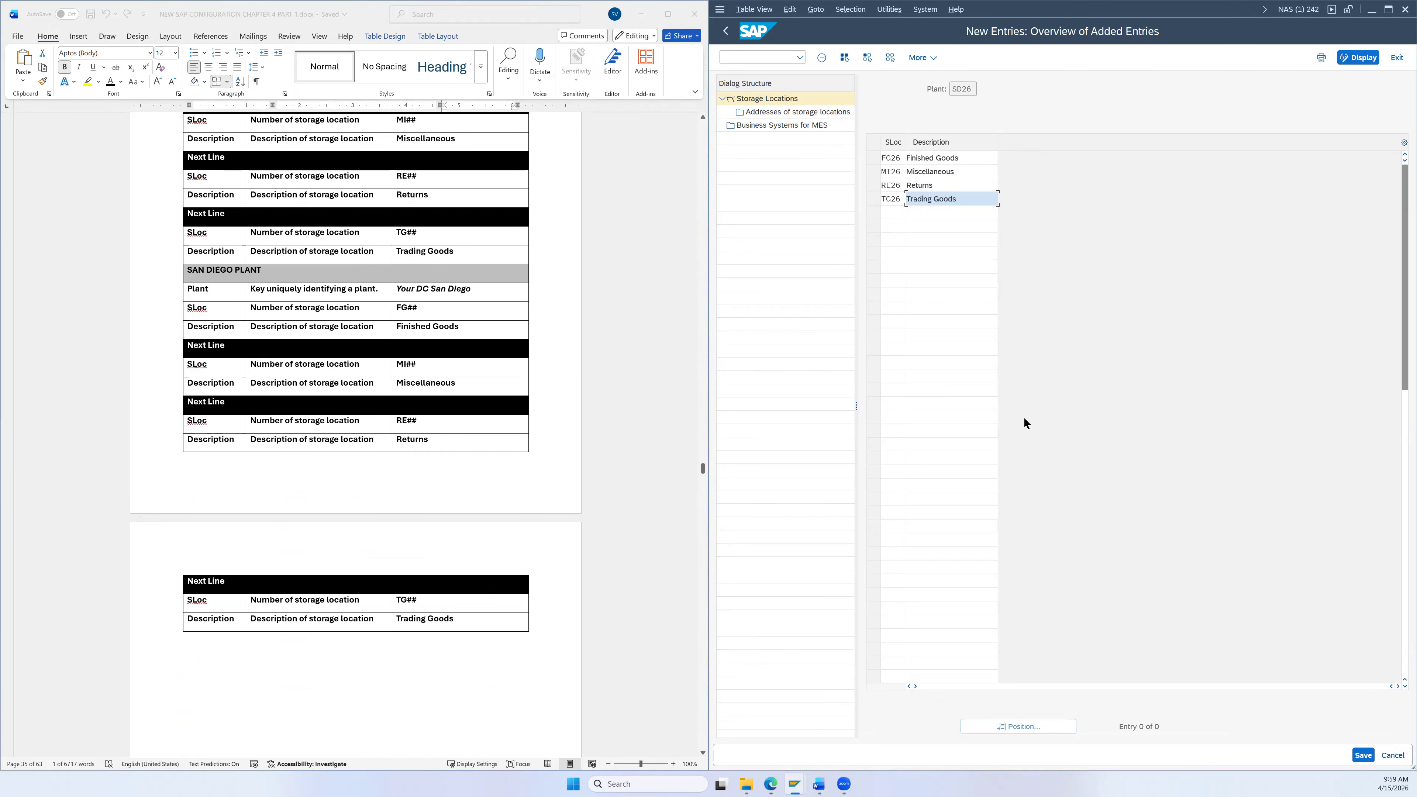
Step: Save the SD26 storage locations, exit the view and go back from Display IMG
{"action": "left_click", "coordinate": [1362, 756]}
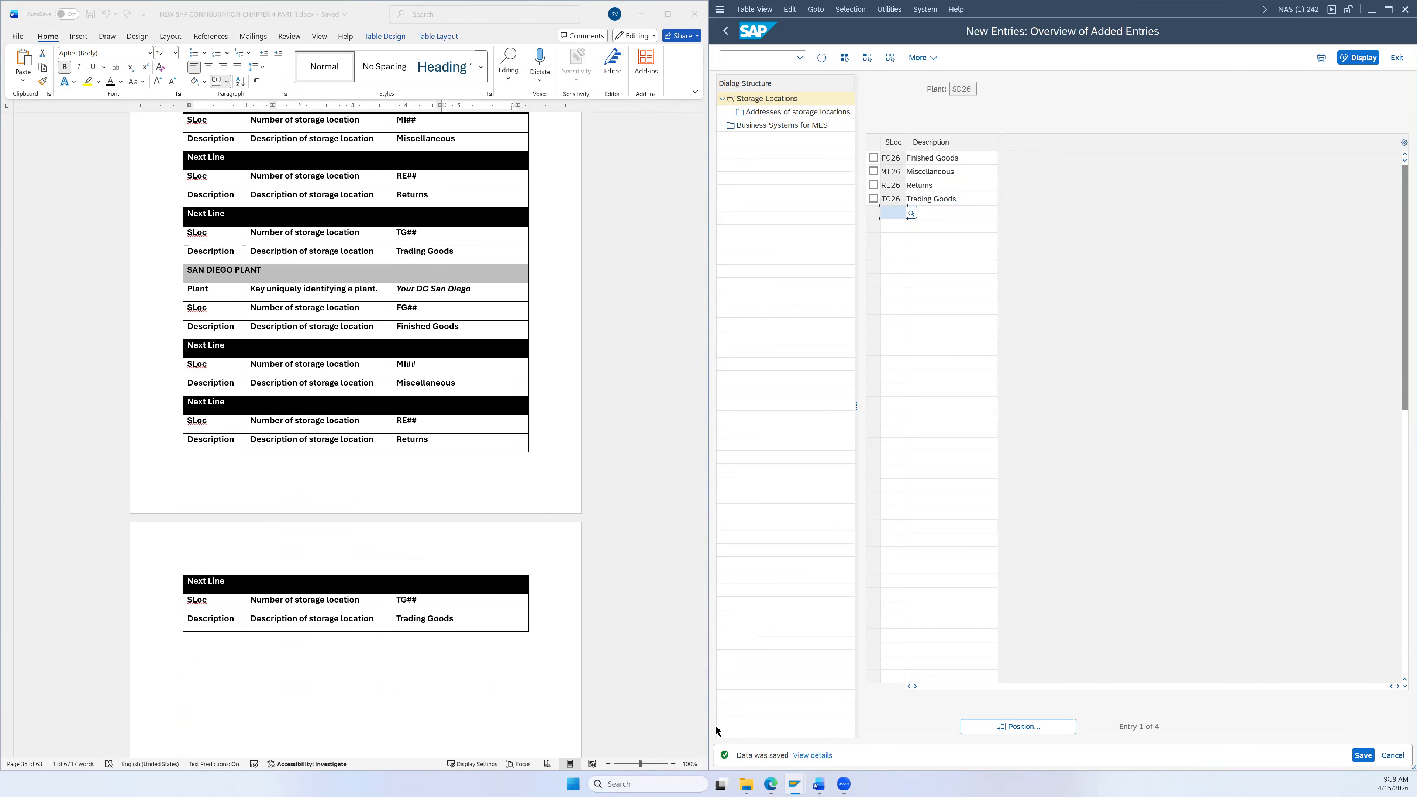
{"action": "left_click", "coordinate": [1397, 58]}
{"action": "scroll", "coordinate": [648, 416], "scroll_direction": "down", "scroll_amount": 3}
{"action": "scroll", "coordinate": [642, 422], "scroll_direction": "down", "scroll_amount": 6}
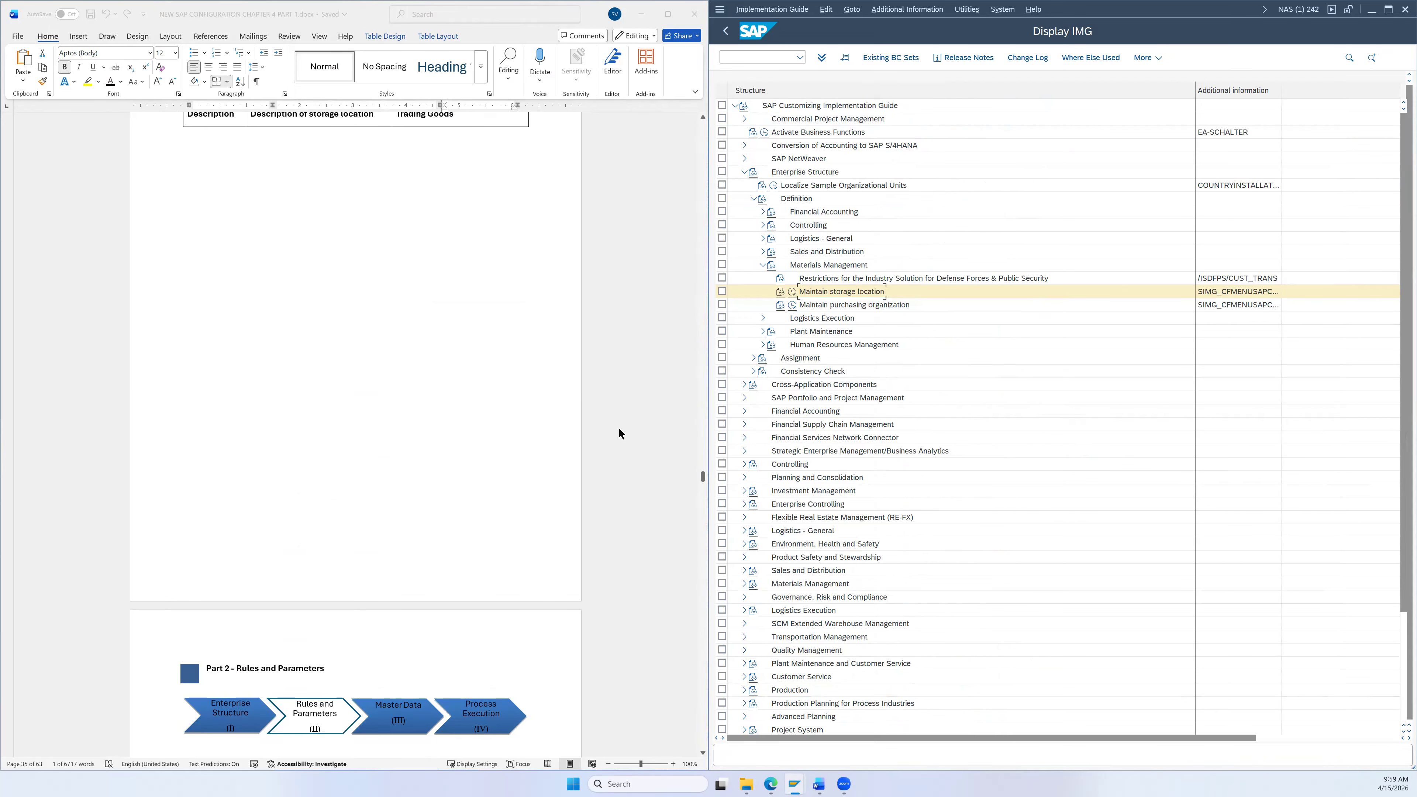
{"action": "scroll", "coordinate": [609, 430], "scroll_direction": "down", "scroll_amount": 1}
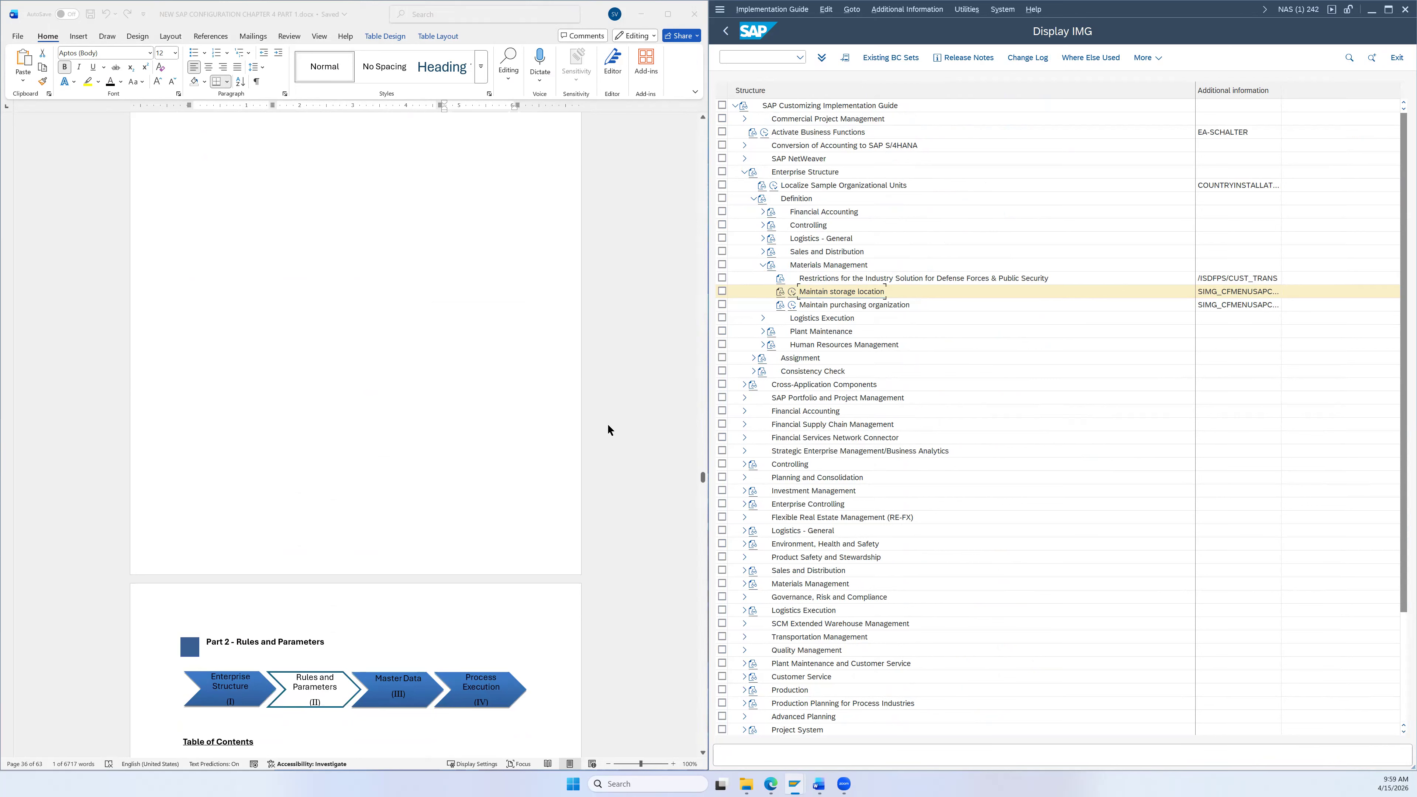
{"action": "scroll", "coordinate": [607, 422], "scroll_direction": "down", "scroll_amount": 3}
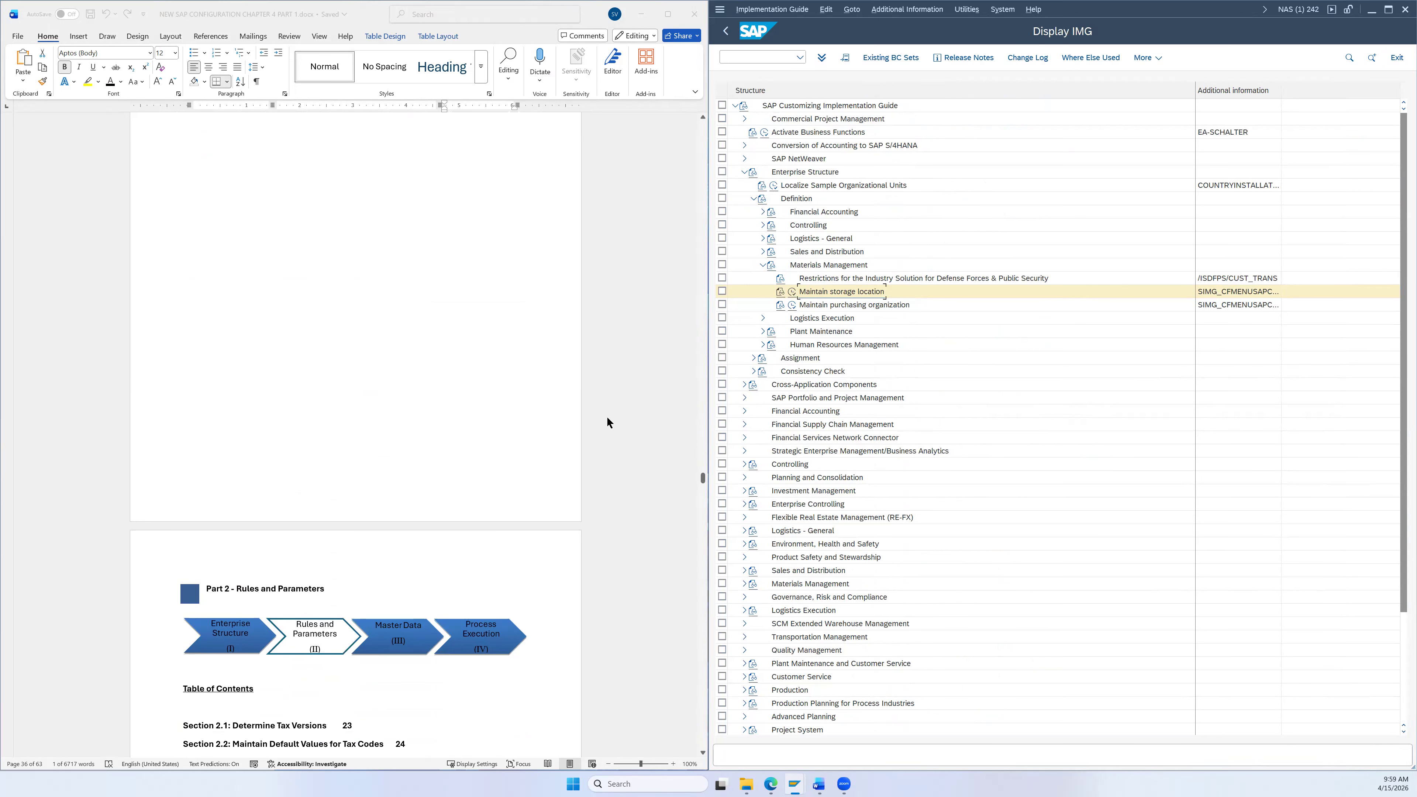
{"action": "left_click", "coordinate": [726, 31]}
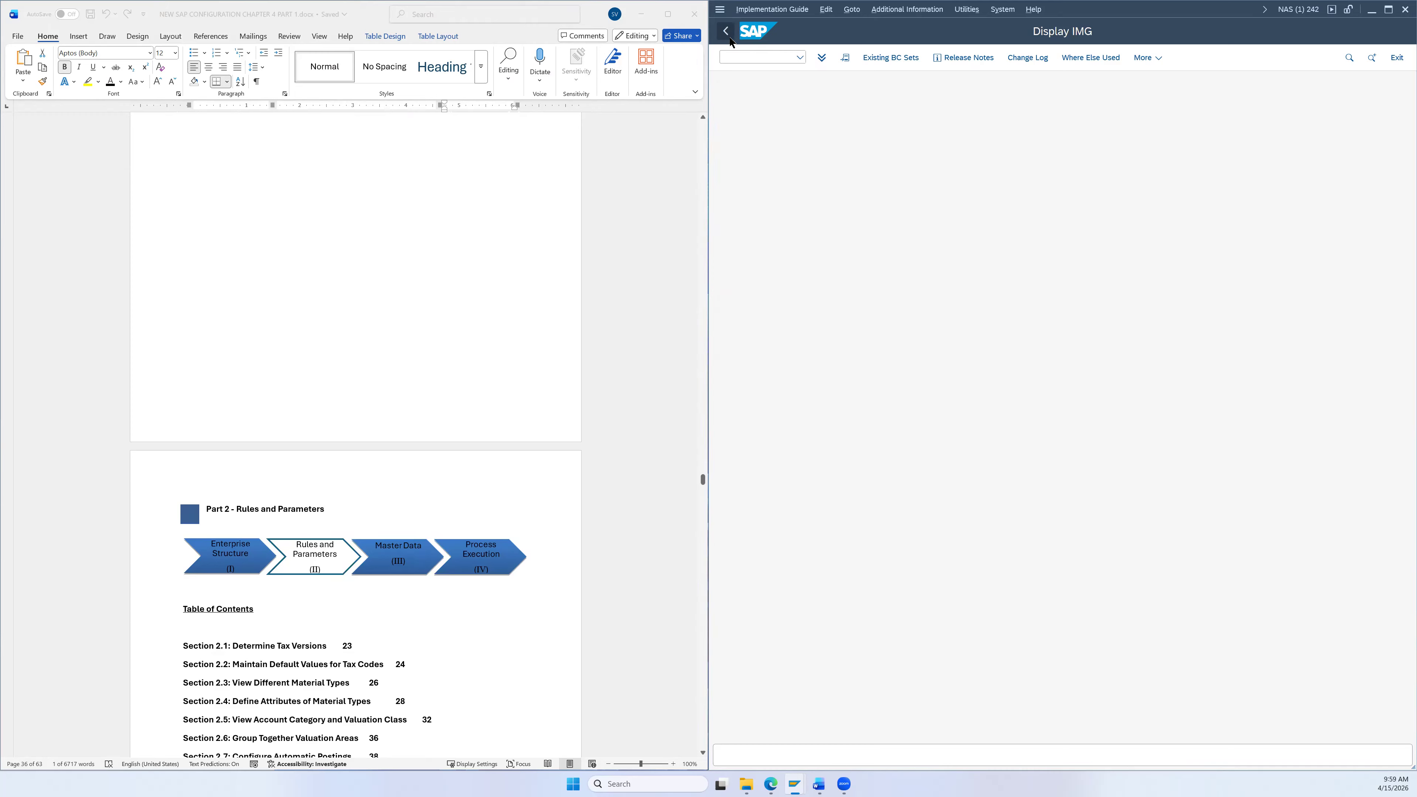
Step: Reopen the SAP Reference IMG tree and scroll the instructions to Section 2.1, Determine Tax Versions
{"action": "left_click", "coordinate": [854, 57]}
{"action": "scroll", "coordinate": [436, 430], "scroll_direction": "down", "scroll_amount": 3}
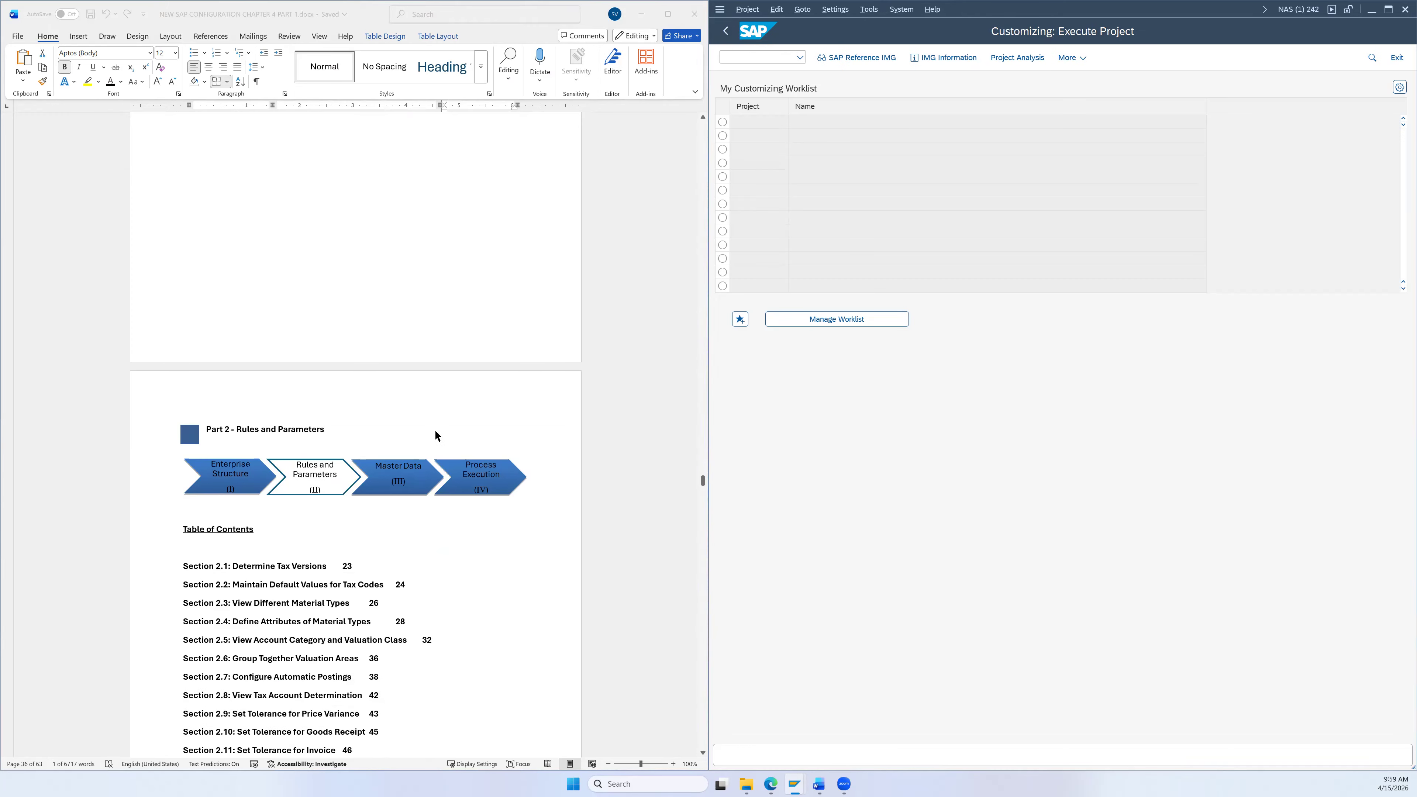
{"action": "scroll", "coordinate": [337, 469], "scroll_direction": "down", "scroll_amount": 1}
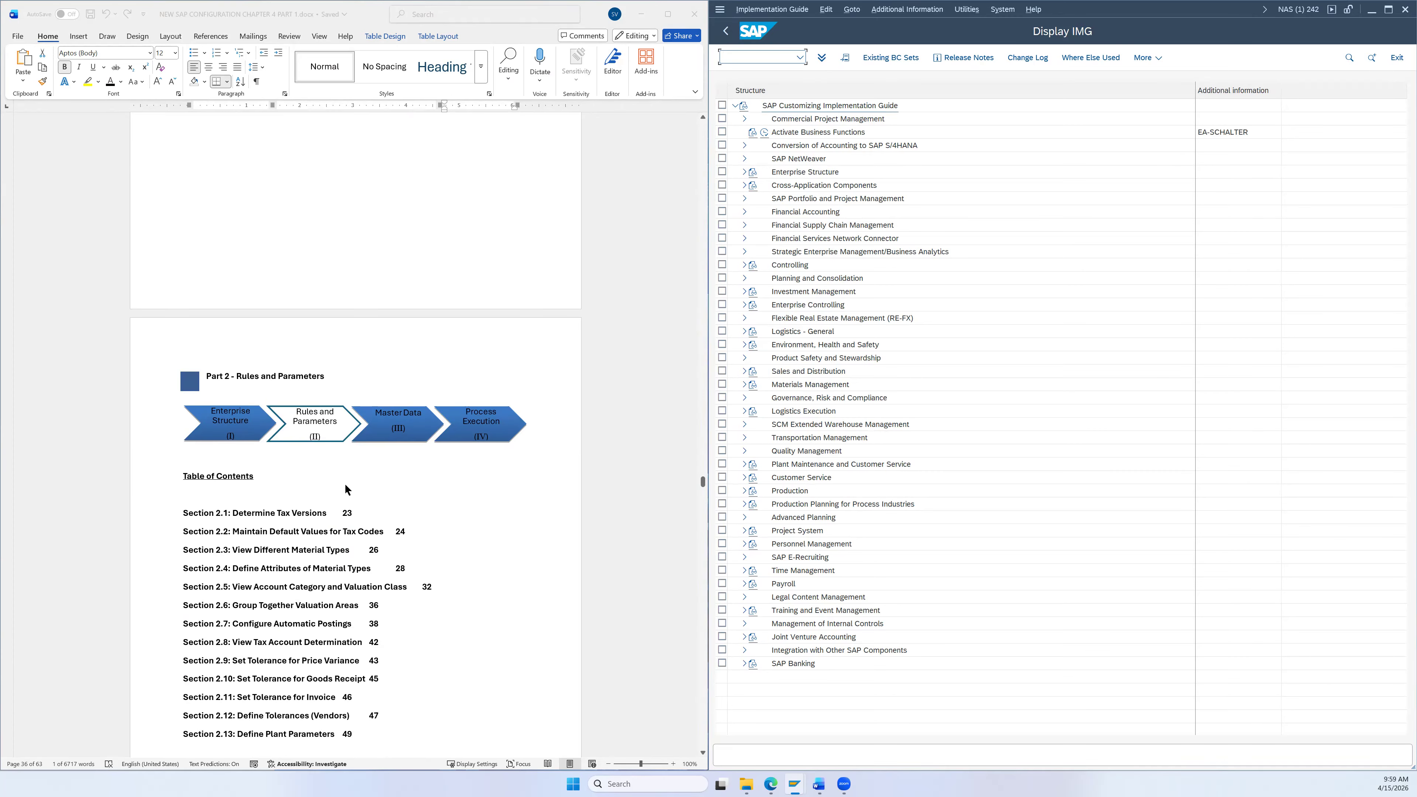
{"action": "scroll", "coordinate": [346, 490], "scroll_direction": "down", "scroll_amount": 1}
{"action": "scroll", "coordinate": [414, 482], "scroll_direction": "down", "scroll_amount": 4}
{"action": "scroll", "coordinate": [532, 462], "scroll_direction": "down", "scroll_amount": 10}
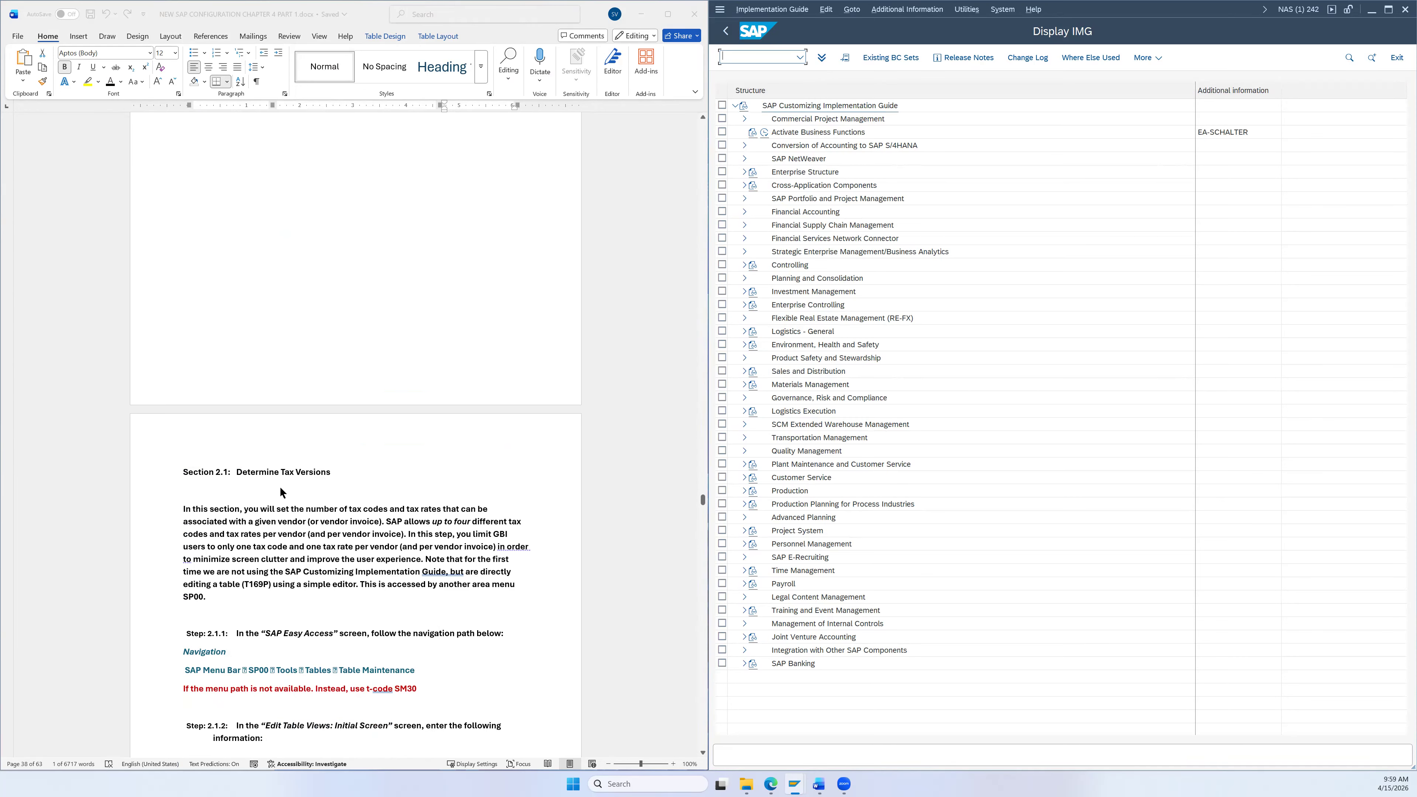
{"action": "scroll", "coordinate": [557, 455], "scroll_direction": "down", "scroll_amount": 2}
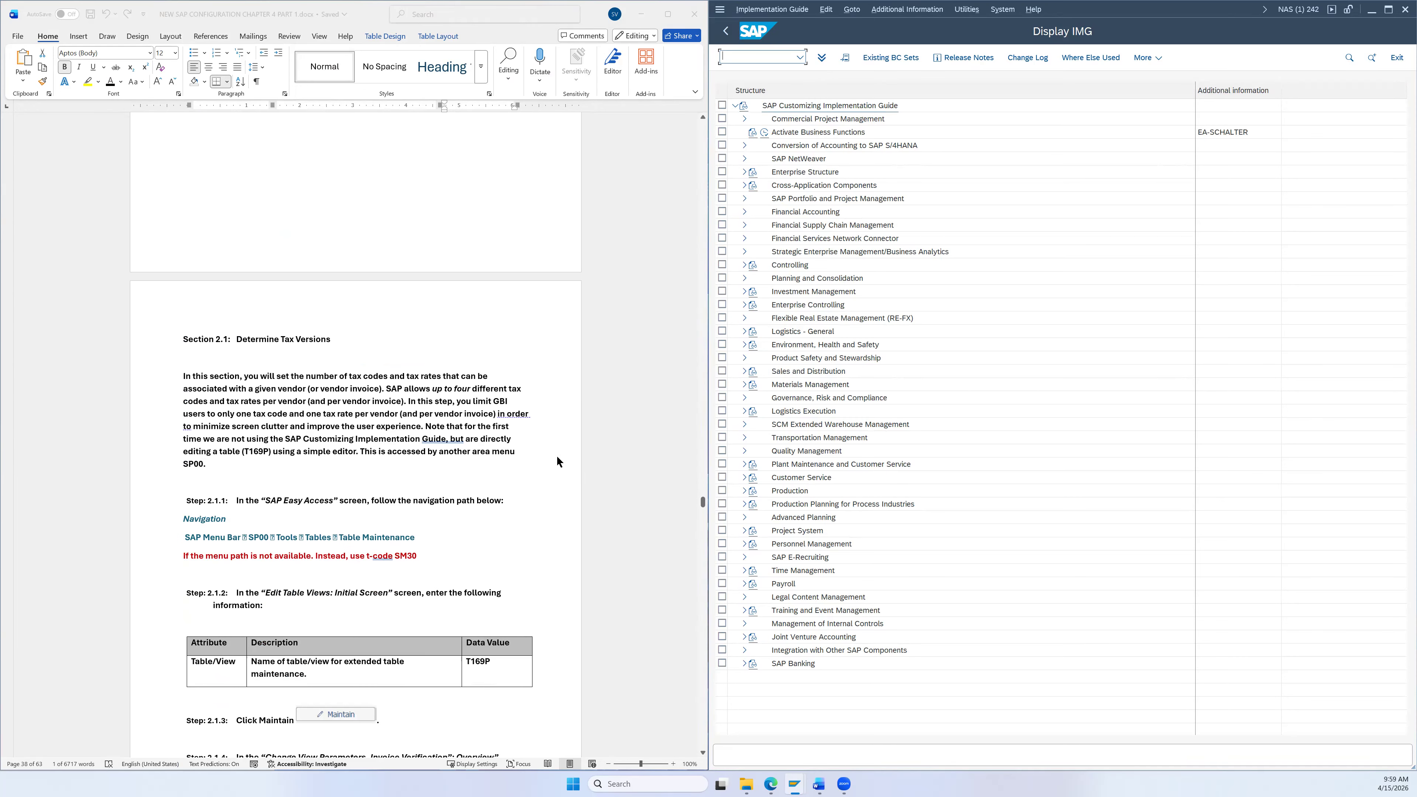
{"action": "scroll", "coordinate": [562, 450], "scroll_direction": "up", "scroll_amount": 10}
{"action": "scroll", "coordinate": [575, 405], "scroll_direction": "up", "scroll_amount": 3}
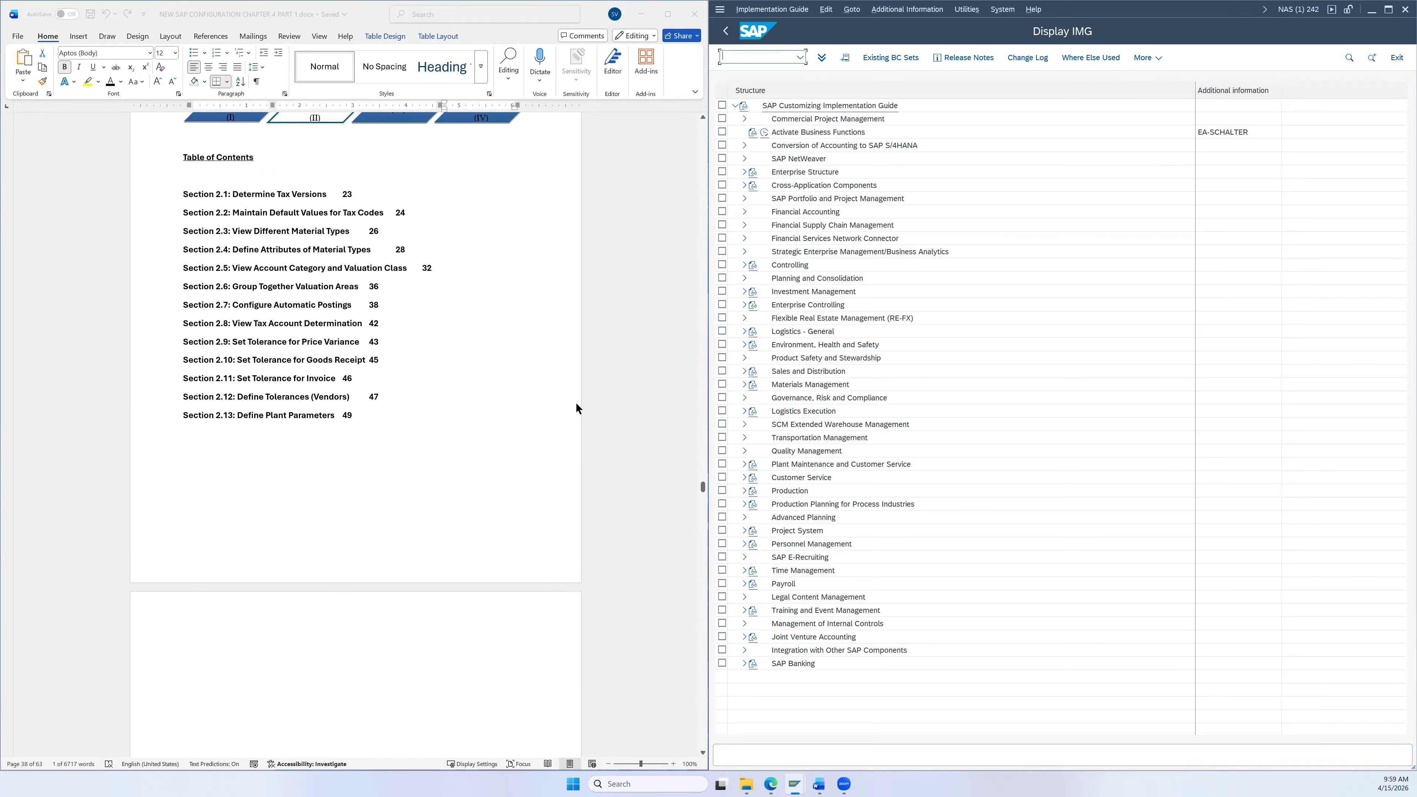
{"action": "scroll", "coordinate": [516, 538], "scroll_direction": "down", "scroll_amount": 7}
{"action": "scroll", "coordinate": [521, 565], "scroll_direction": "down", "scroll_amount": 10}
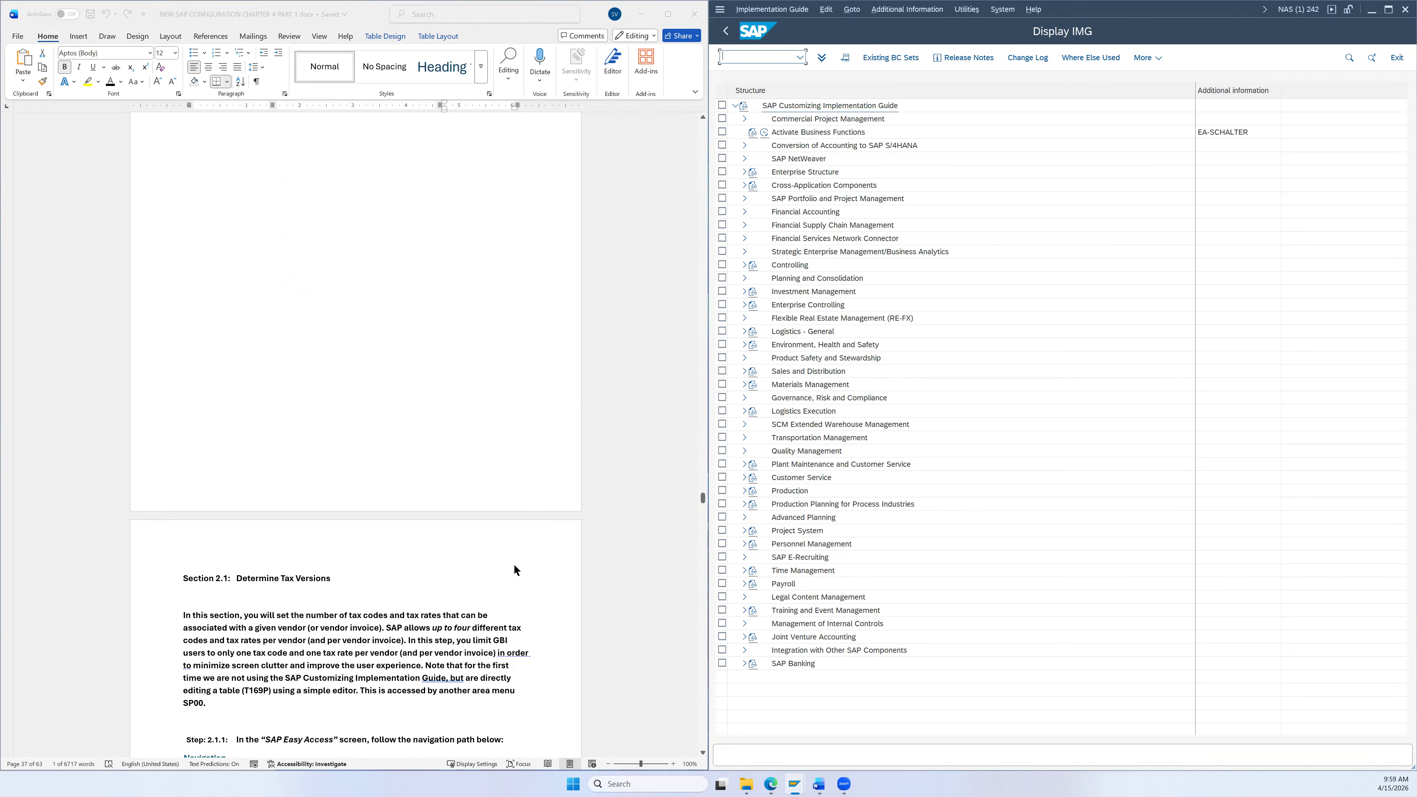
{"action": "scroll", "coordinate": [519, 559], "scroll_direction": "up", "scroll_amount": 1}
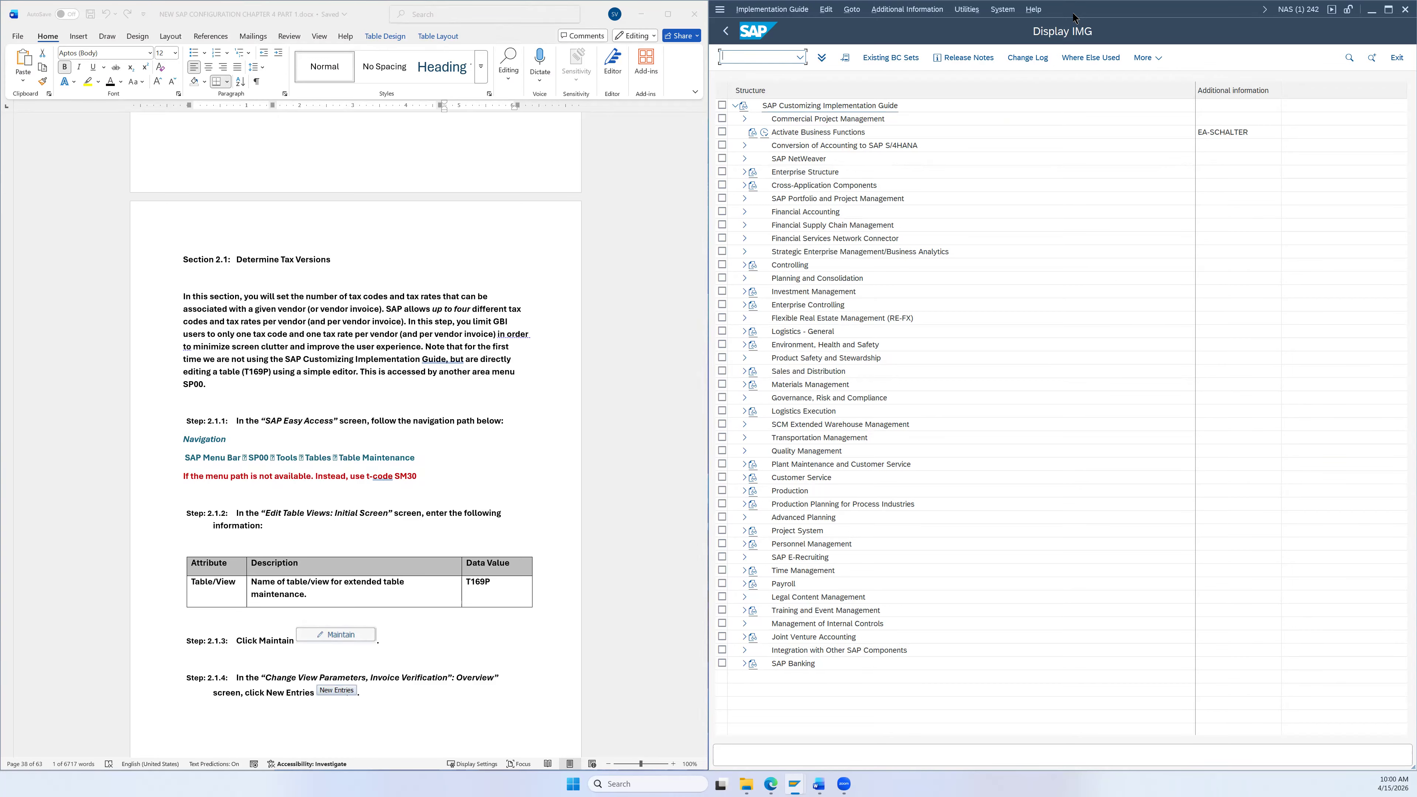
Step: Move the SAP window down and scroll through the Chapter 4 Error Log PDF
{"action": "left_click_drag", "start_coordinate": [1074, 18], "coordinate": [1066, 381]}
{"action": "scroll", "coordinate": [1025, 206], "scroll_direction": "up", "scroll_amount": 10}
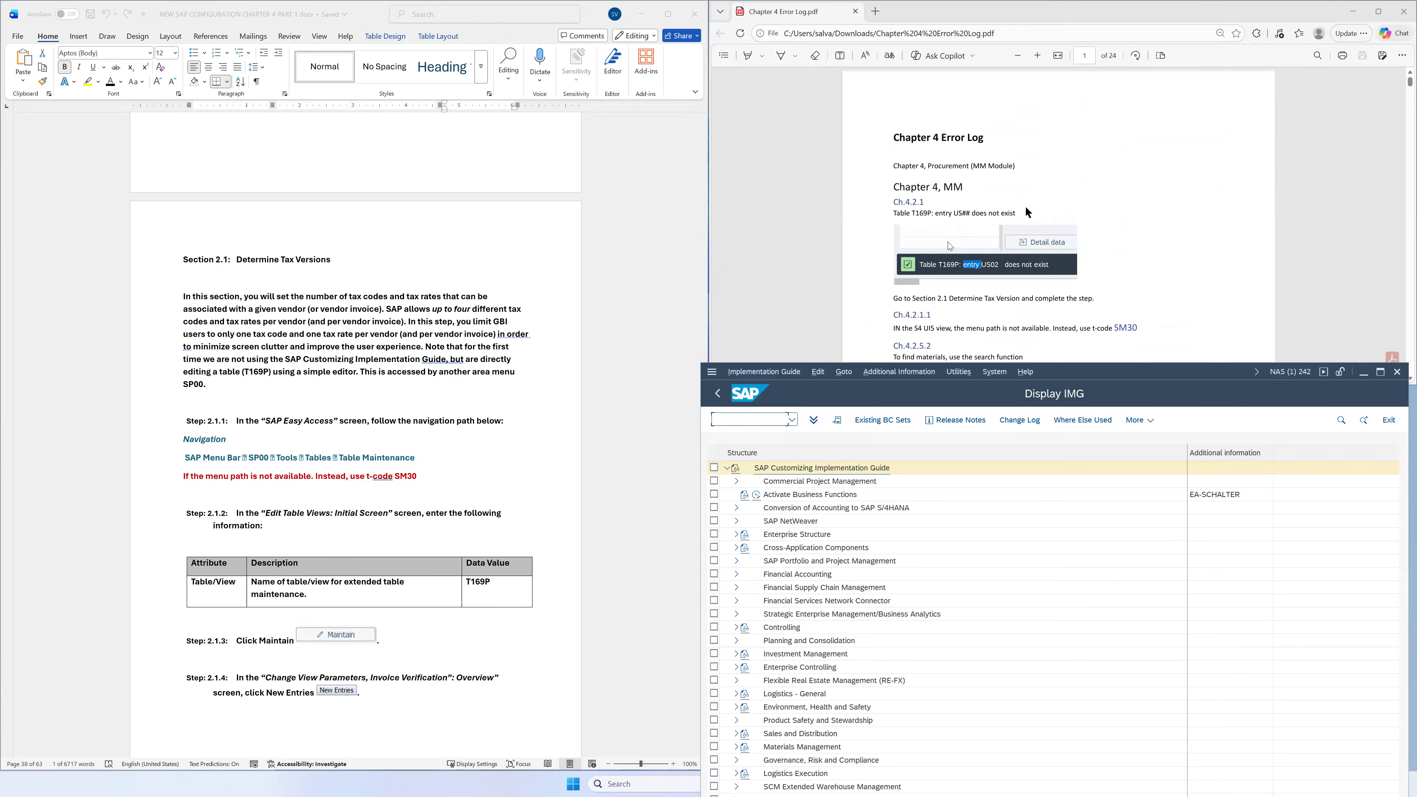
{"action": "scroll", "coordinate": [1028, 212], "scroll_direction": "down", "scroll_amount": 2}
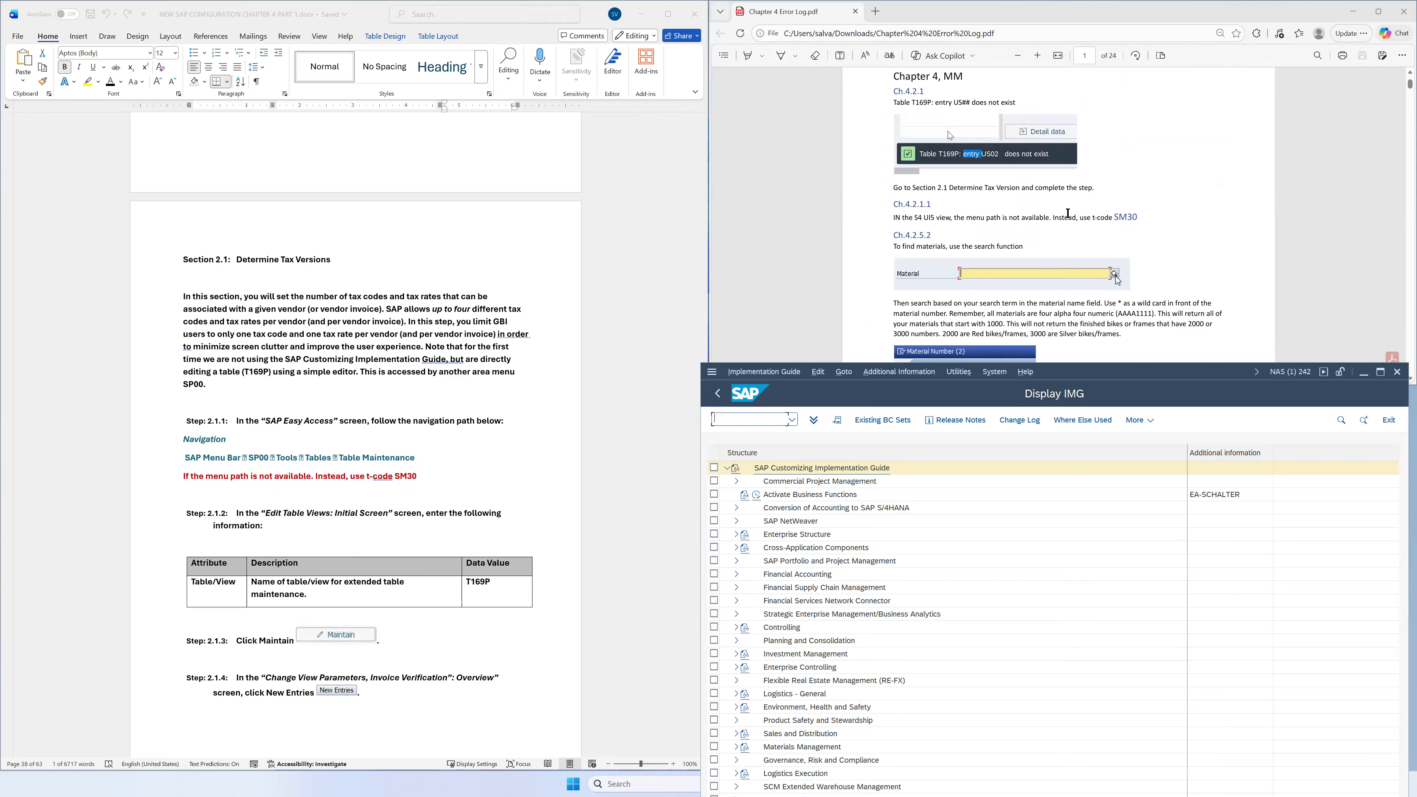
{"action": "scroll", "coordinate": [1172, 226], "scroll_direction": "up", "scroll_amount": 2}
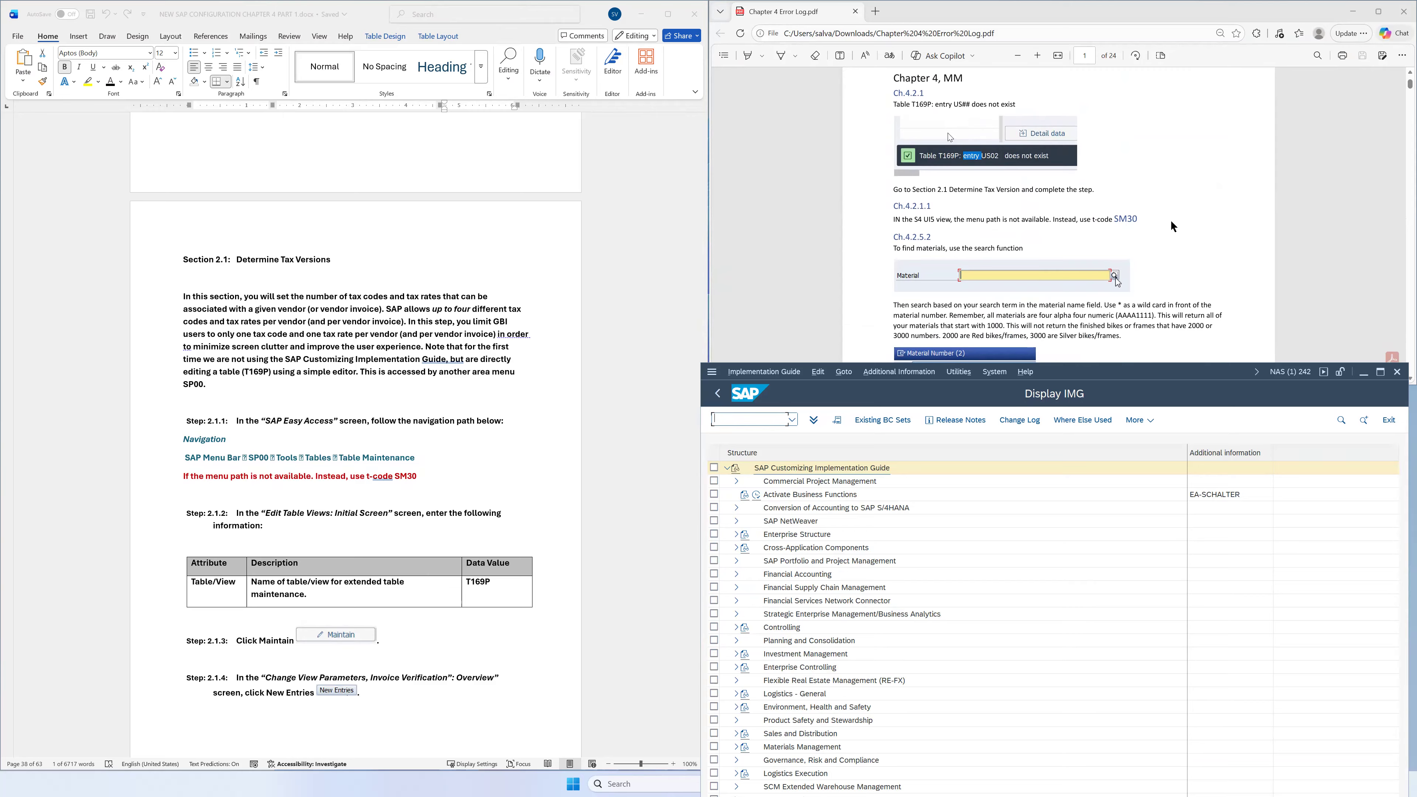
{"action": "scroll", "coordinate": [1169, 221], "scroll_direction": "down", "scroll_amount": 3}
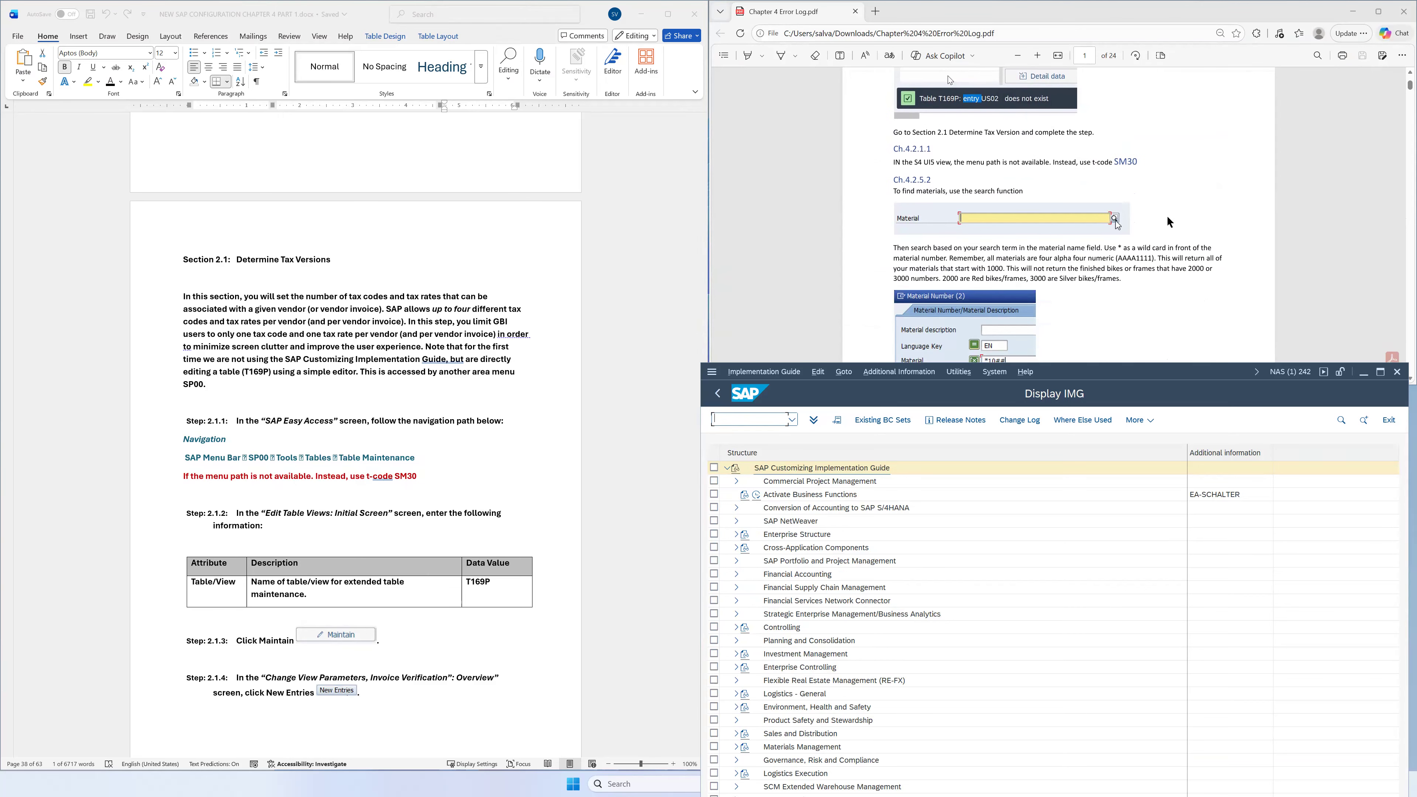
{"action": "scroll", "coordinate": [1099, 208], "scroll_direction": "up", "scroll_amount": 2}
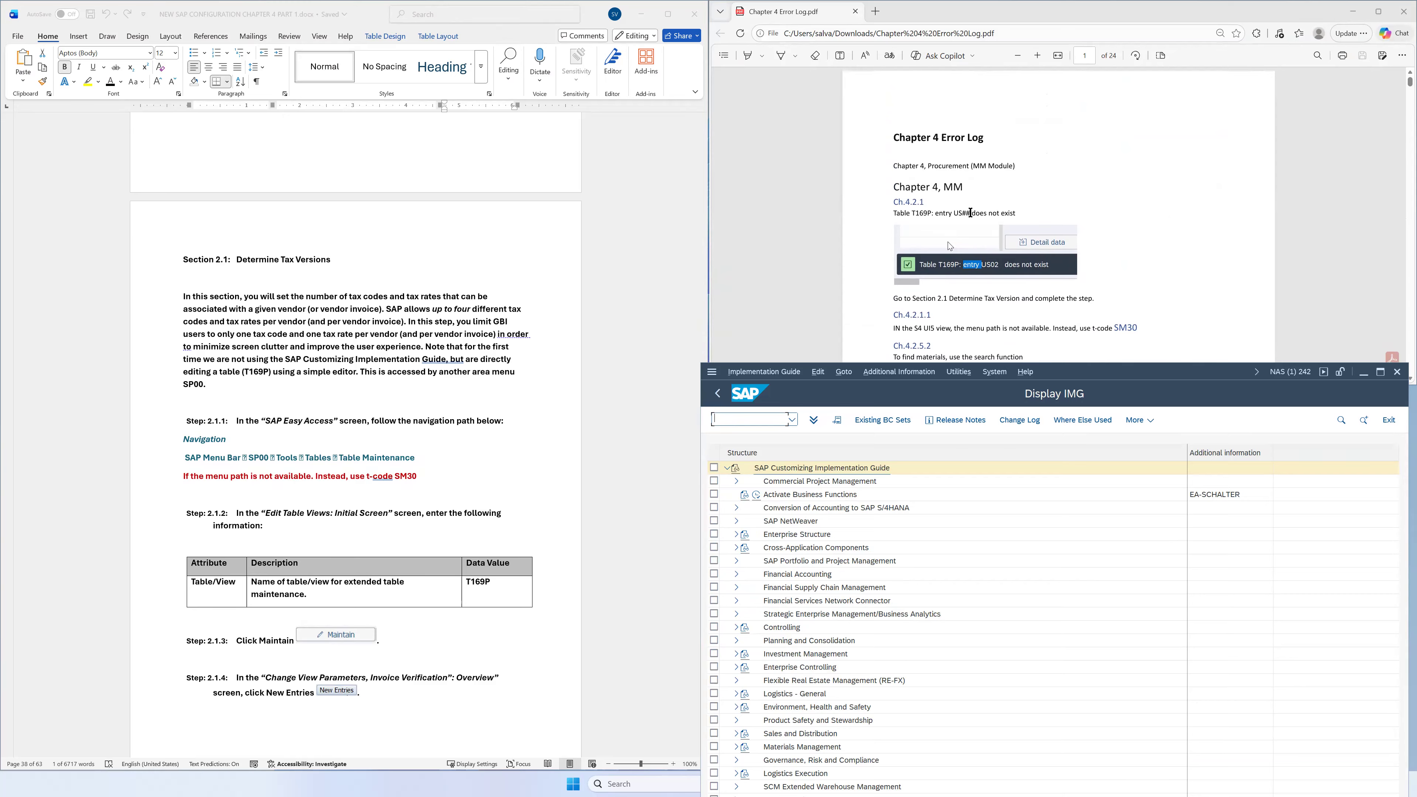
{"action": "scroll", "coordinate": [349, 466], "scroll_direction": "down", "scroll_amount": 2}
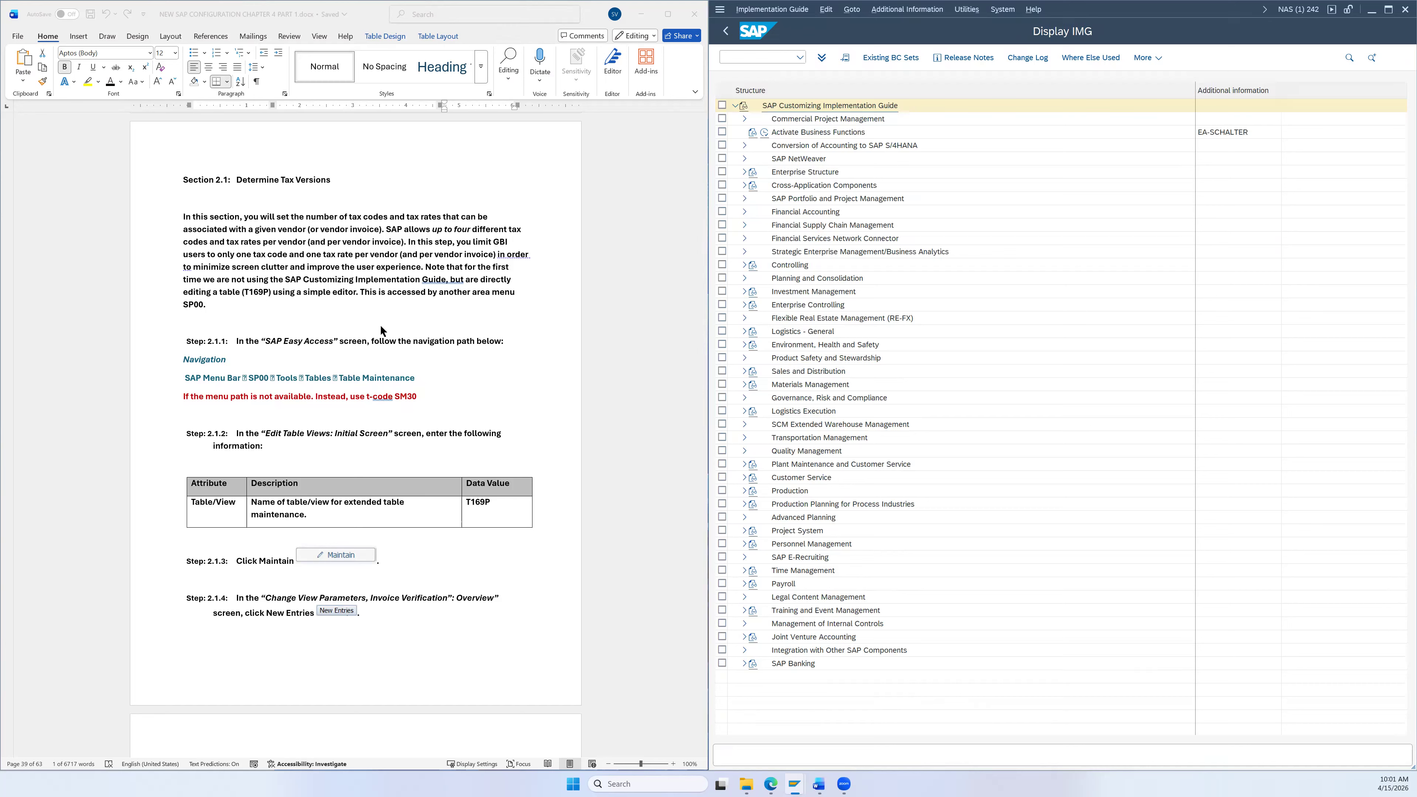
Step: Go back twice from Display IMG to SAP Easy Access, then move SAP aside again
{"action": "left_click", "coordinate": [248, 362]}
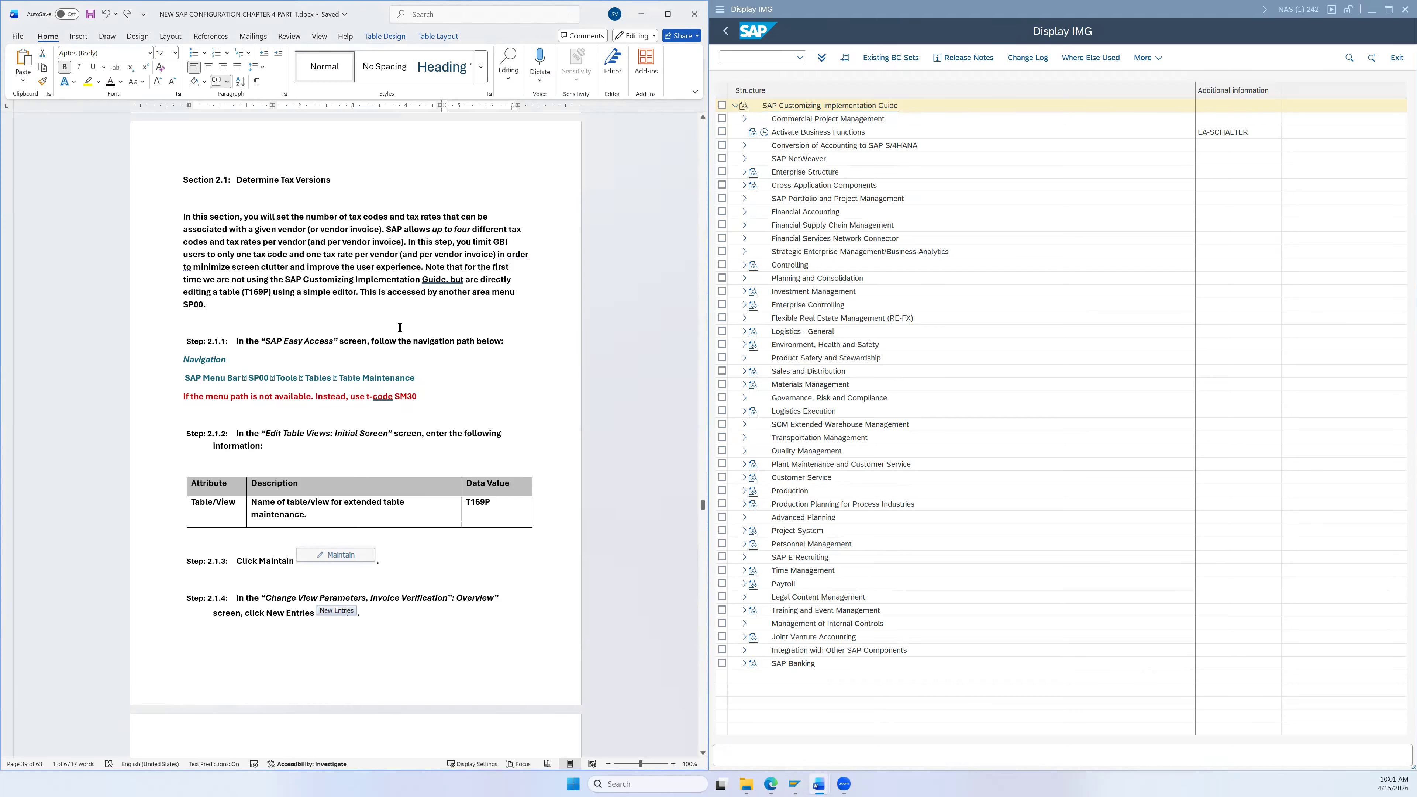
{"action": "left_click", "coordinate": [726, 32]}
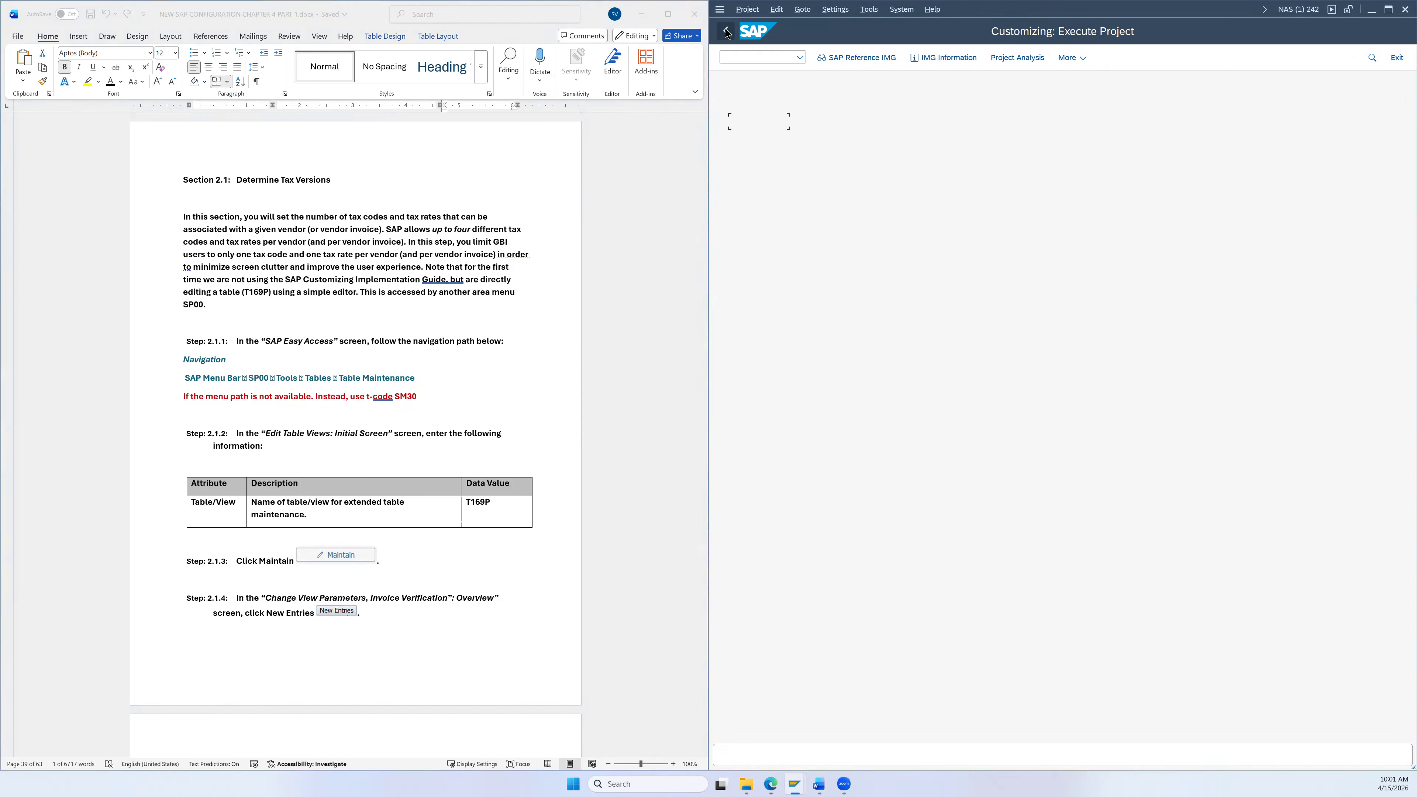
{"action": "left_click", "coordinate": [725, 31]}
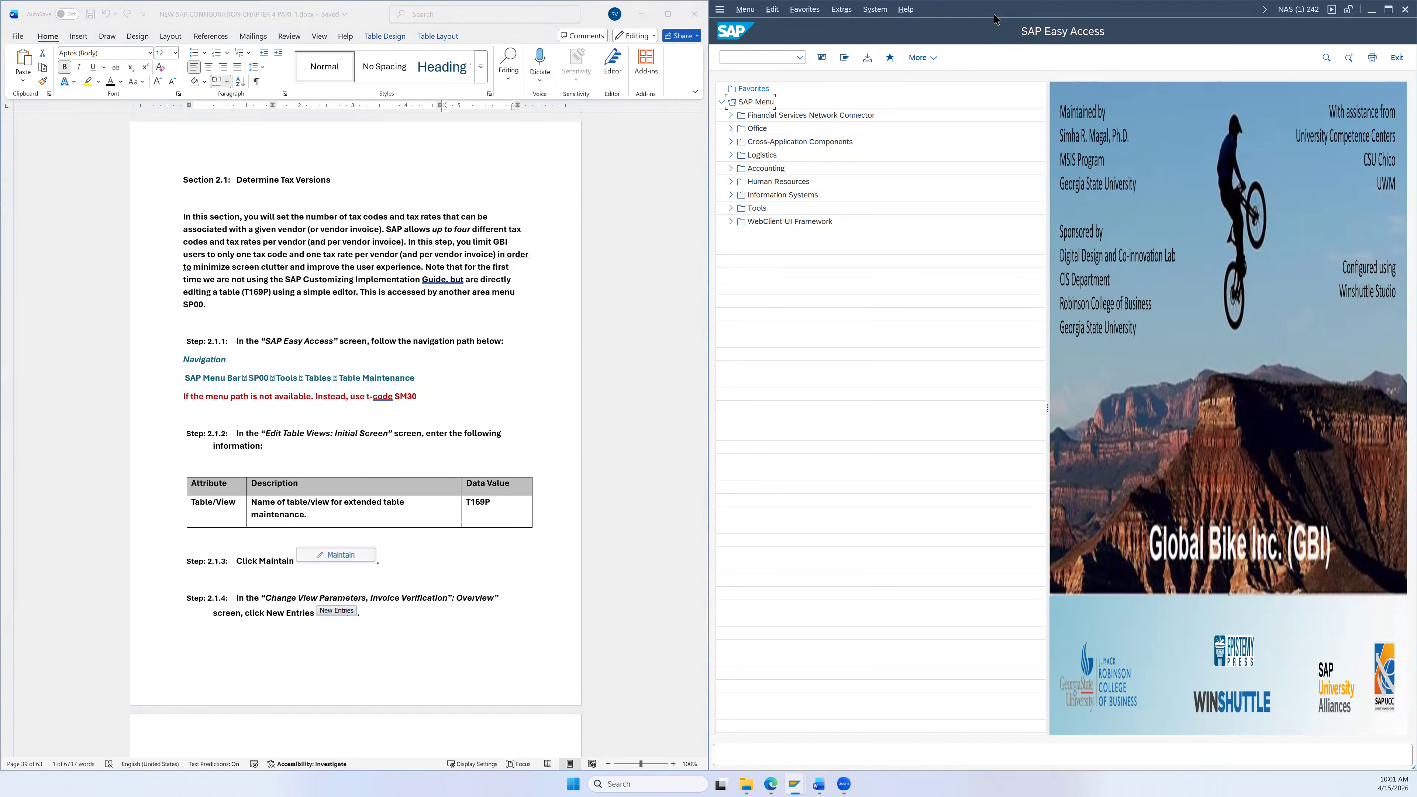
{"action": "left_click_drag", "start_coordinate": [994, 20], "coordinate": [972, 347]}
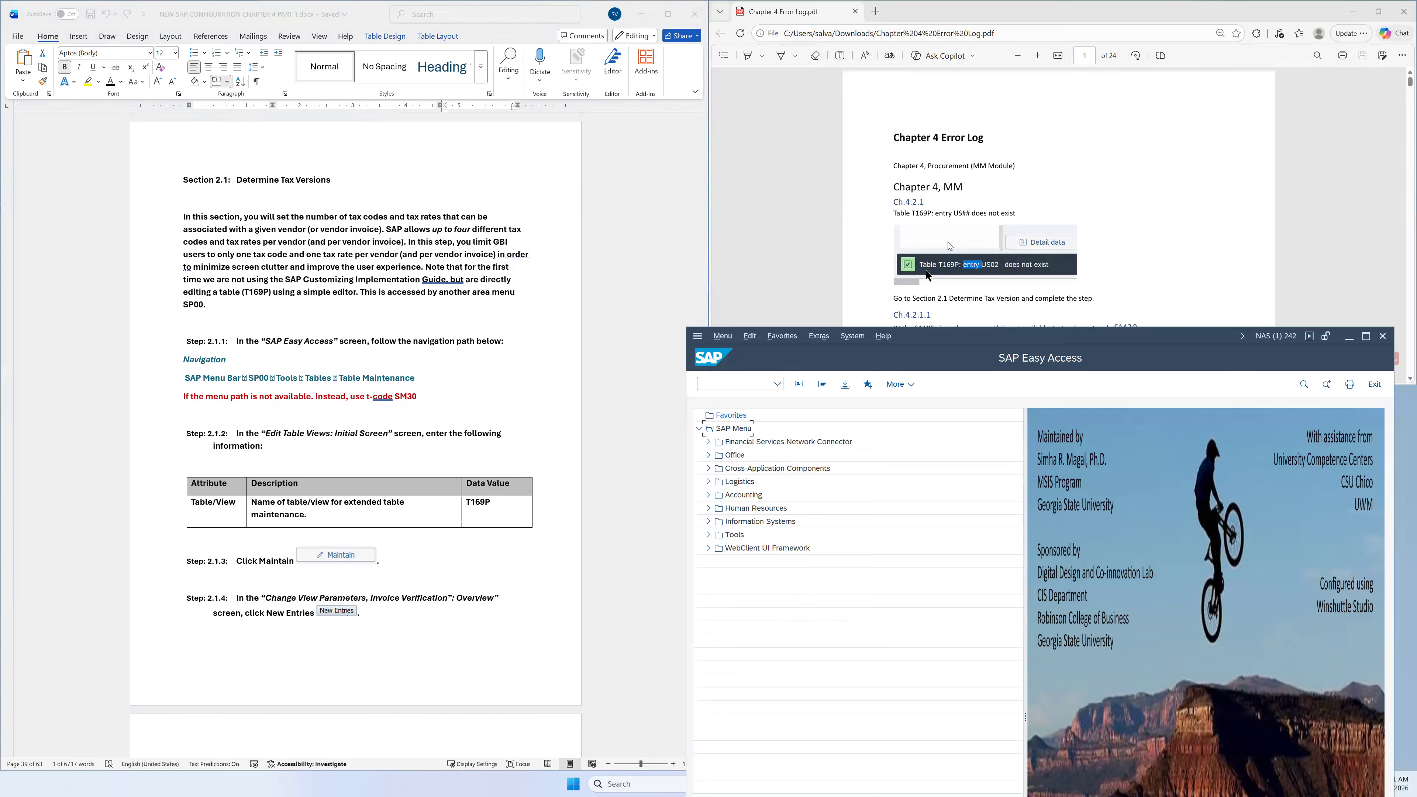
Step: Highlight the tip to use transaction SM30 in the PDF and mark SM30 in Word
{"action": "scroll", "coordinate": [995, 258], "scroll_direction": "down", "scroll_amount": 2}
{"action": "scroll", "coordinate": [982, 175], "scroll_direction": "up", "scroll_amount": 2}
{"action": "scroll", "coordinate": [1058, 248], "scroll_direction": "down", "scroll_amount": 4}
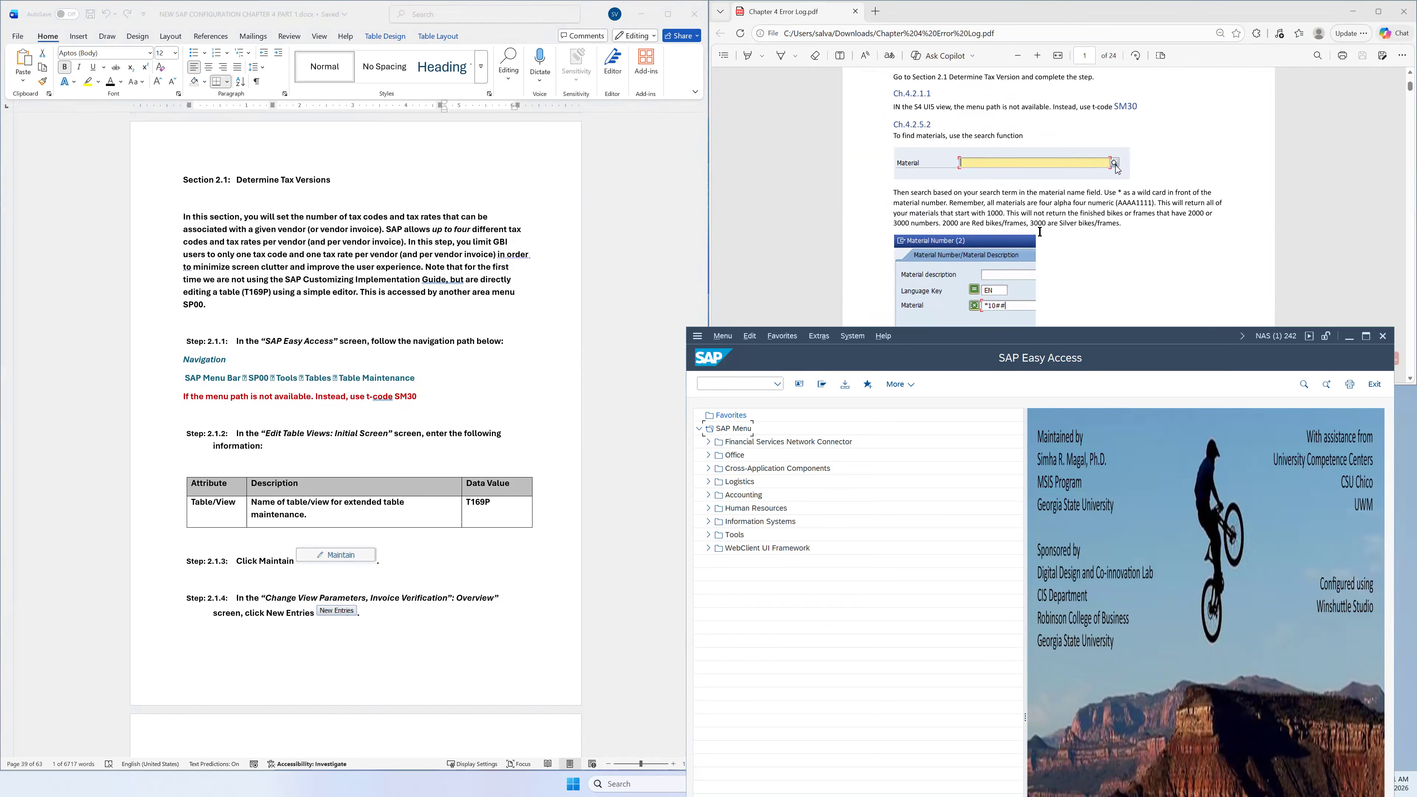
{"action": "scroll", "coordinate": [1040, 238], "scroll_direction": "up", "scroll_amount": 1}
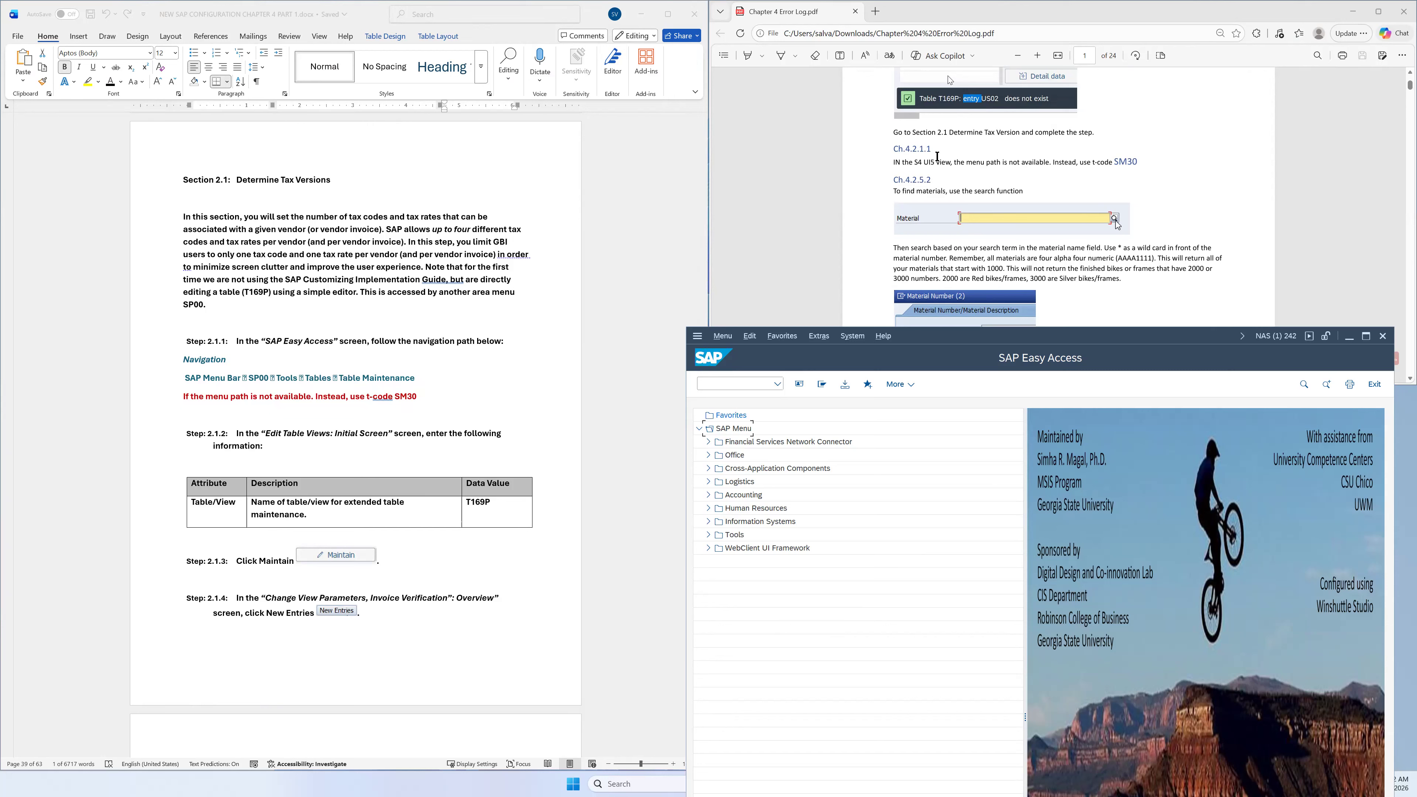
{"action": "left_click_drag", "start_coordinate": [1054, 162], "coordinate": [1109, 162]}
{"action": "left_click", "coordinate": [204, 408]}
{"action": "left_click_drag", "start_coordinate": [204, 407], "coordinate": [418, 399]}
{"action": "left_click", "coordinate": [387, 410]}
Step: Snap SAP Easy Access to the right half of the screen
{"action": "left_click", "coordinate": [887, 411]}
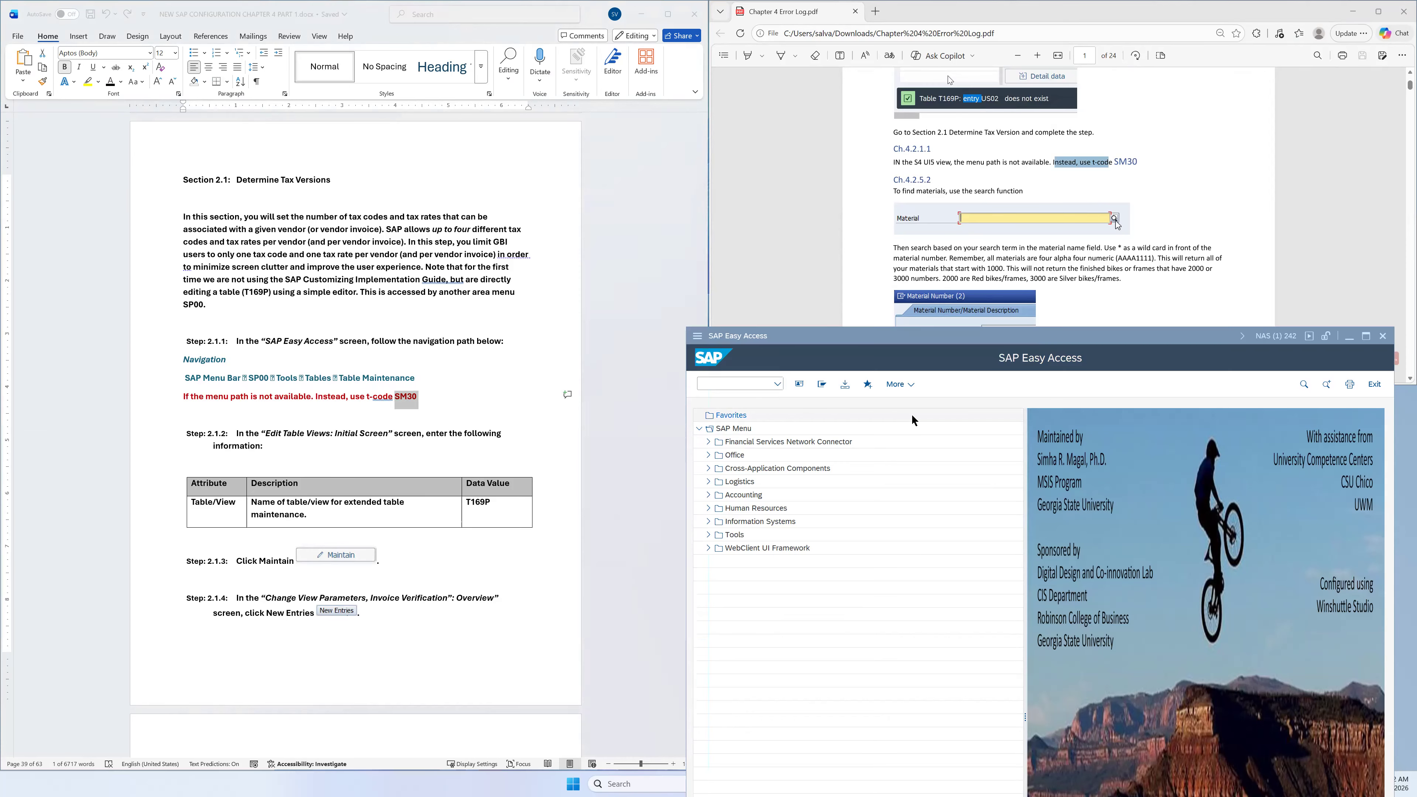
{"action": "left_click_drag", "start_coordinate": [944, 336], "coordinate": [915, 333]}
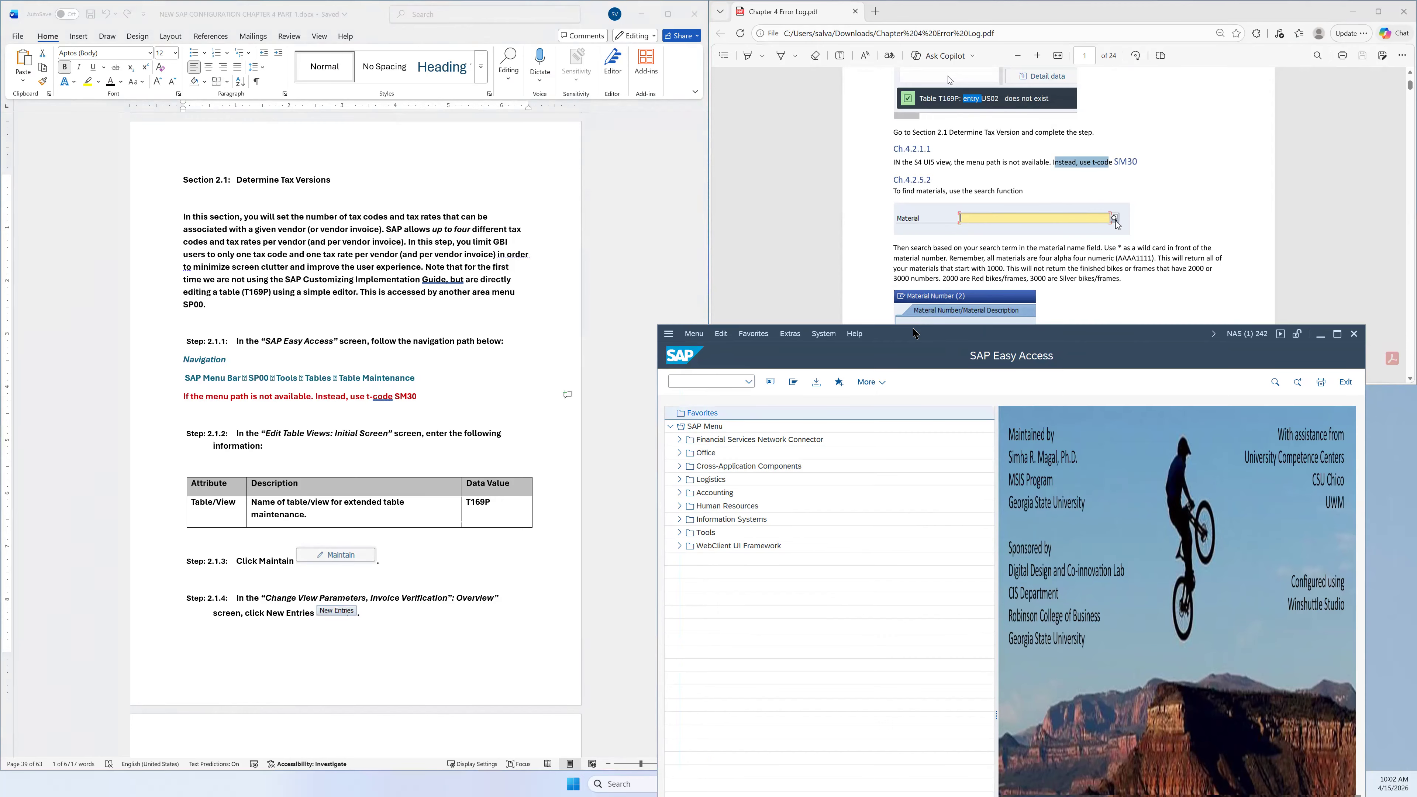
{"action": "key", "text": "super+Right"}
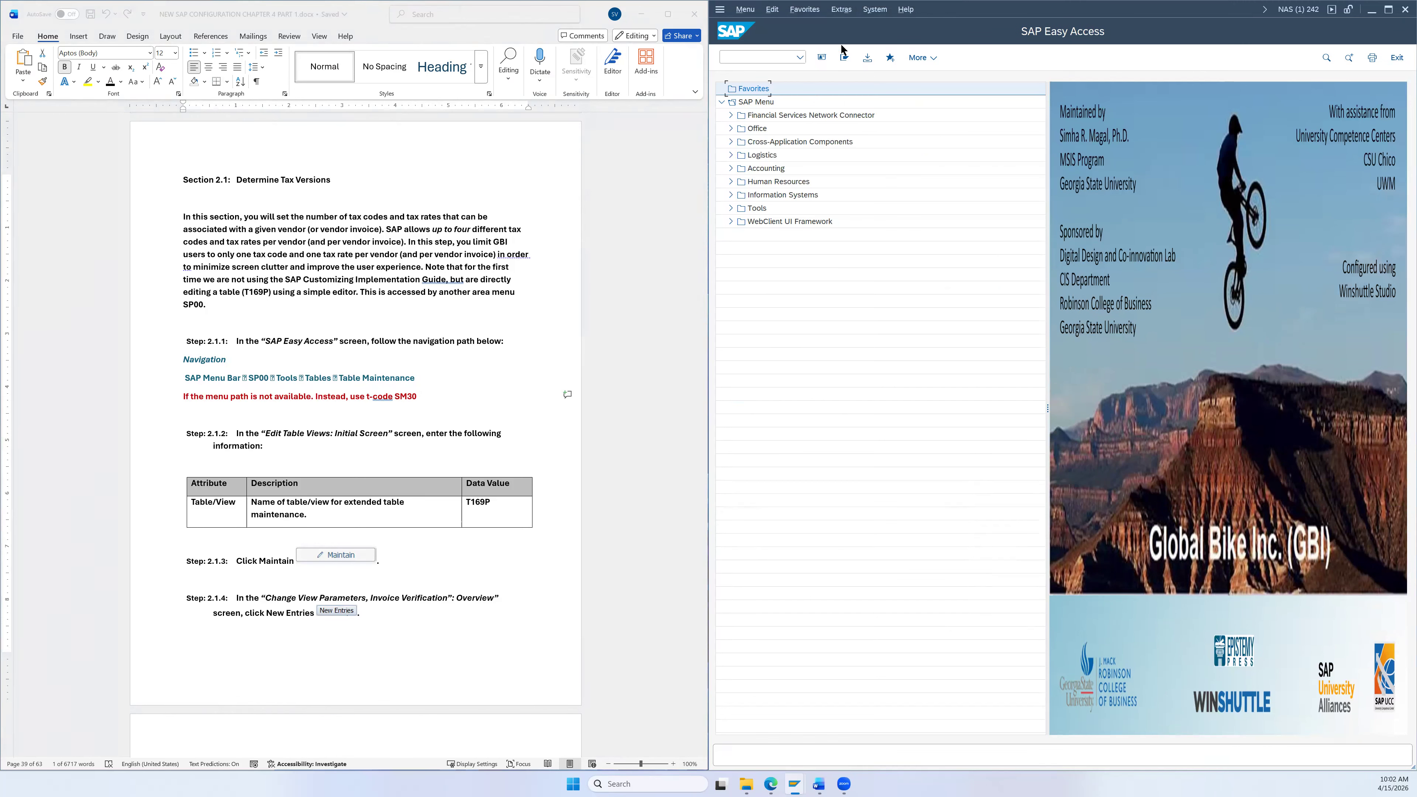
Step: Start table maintenance transaction SM30 from the command field
{"action": "left_click", "coordinate": [801, 61]}
{"action": "type", "text": "sm30"}
{"action": "key", "text": "Return"}
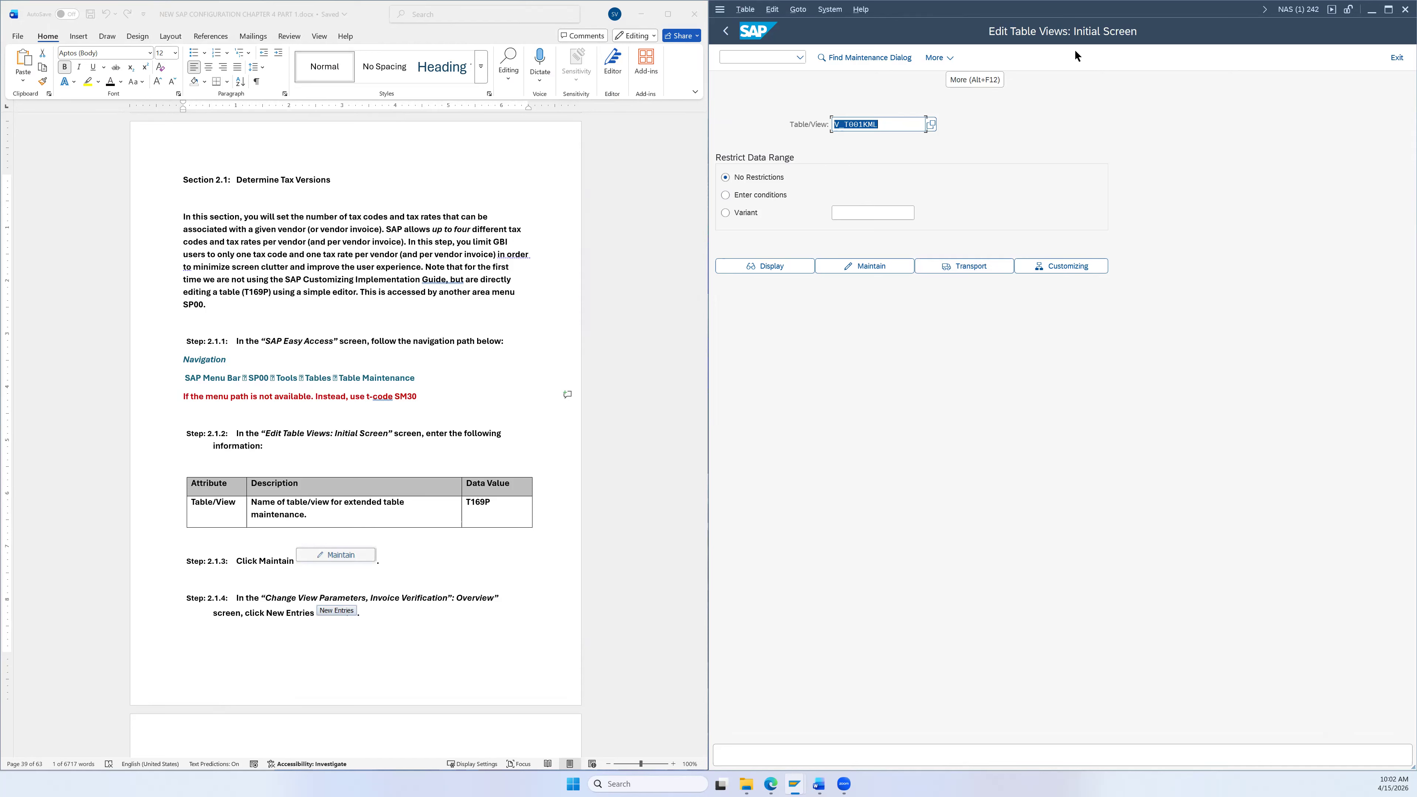
{"action": "scroll", "coordinate": [407, 444], "scroll_direction": "down", "scroll_amount": 1}
{"action": "scroll", "coordinate": [408, 445], "scroll_direction": "down", "scroll_amount": 3}
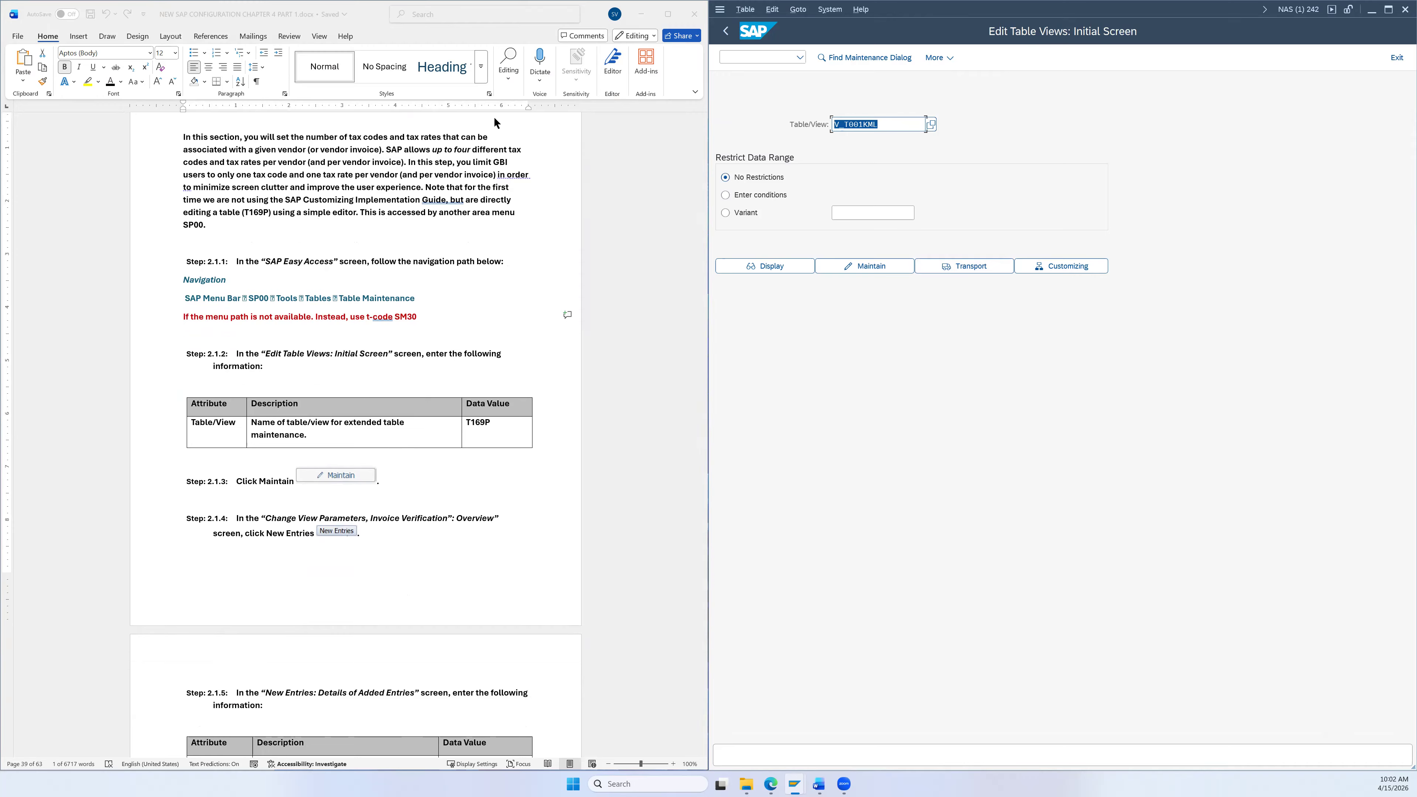
Step: Replace V_T001KML with table T169P and open it for maintenance
{"action": "left_click", "coordinate": [483, 426]}
{"action": "double_click", "coordinate": [483, 425]}
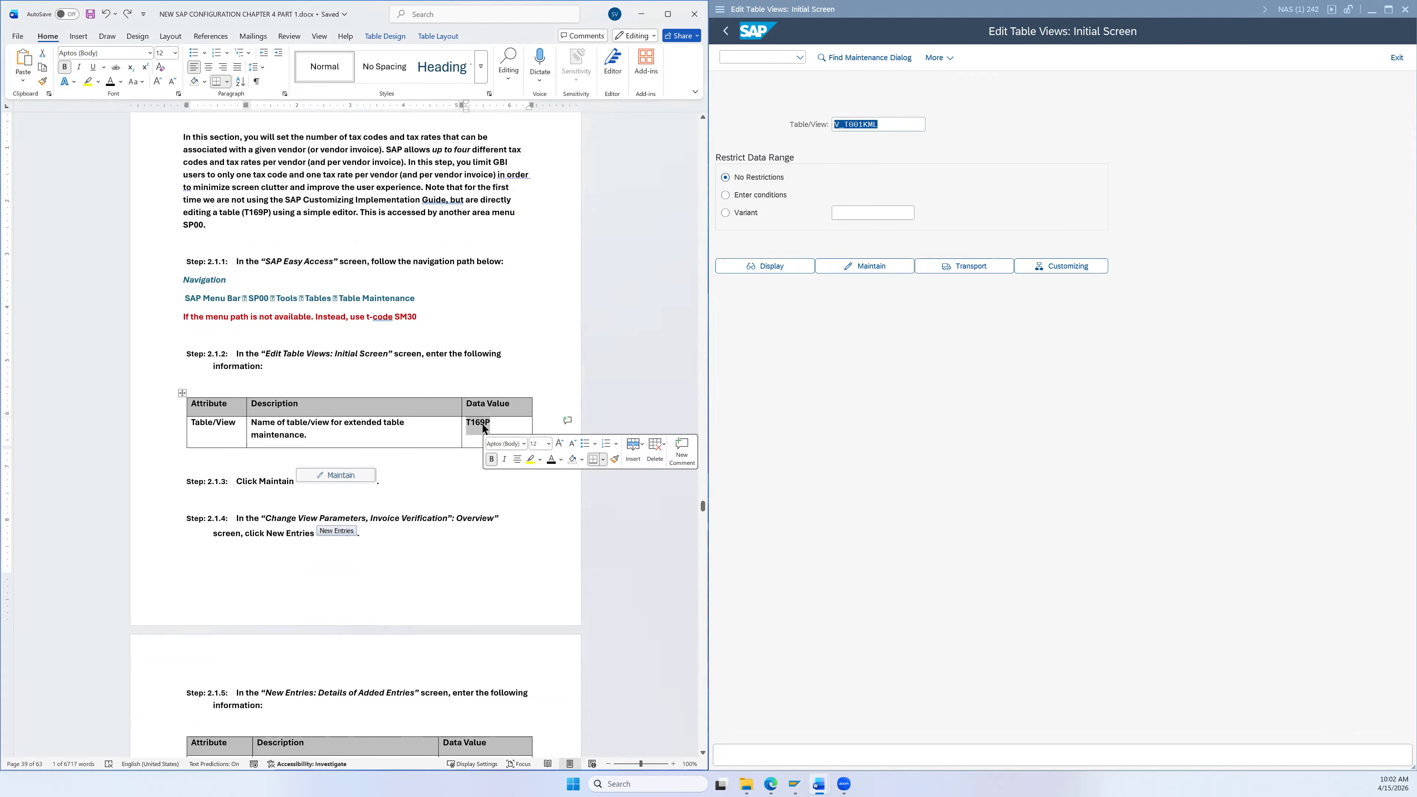
{"action": "left_click", "coordinate": [887, 124]}
{"action": "left_click", "coordinate": [887, 124]}
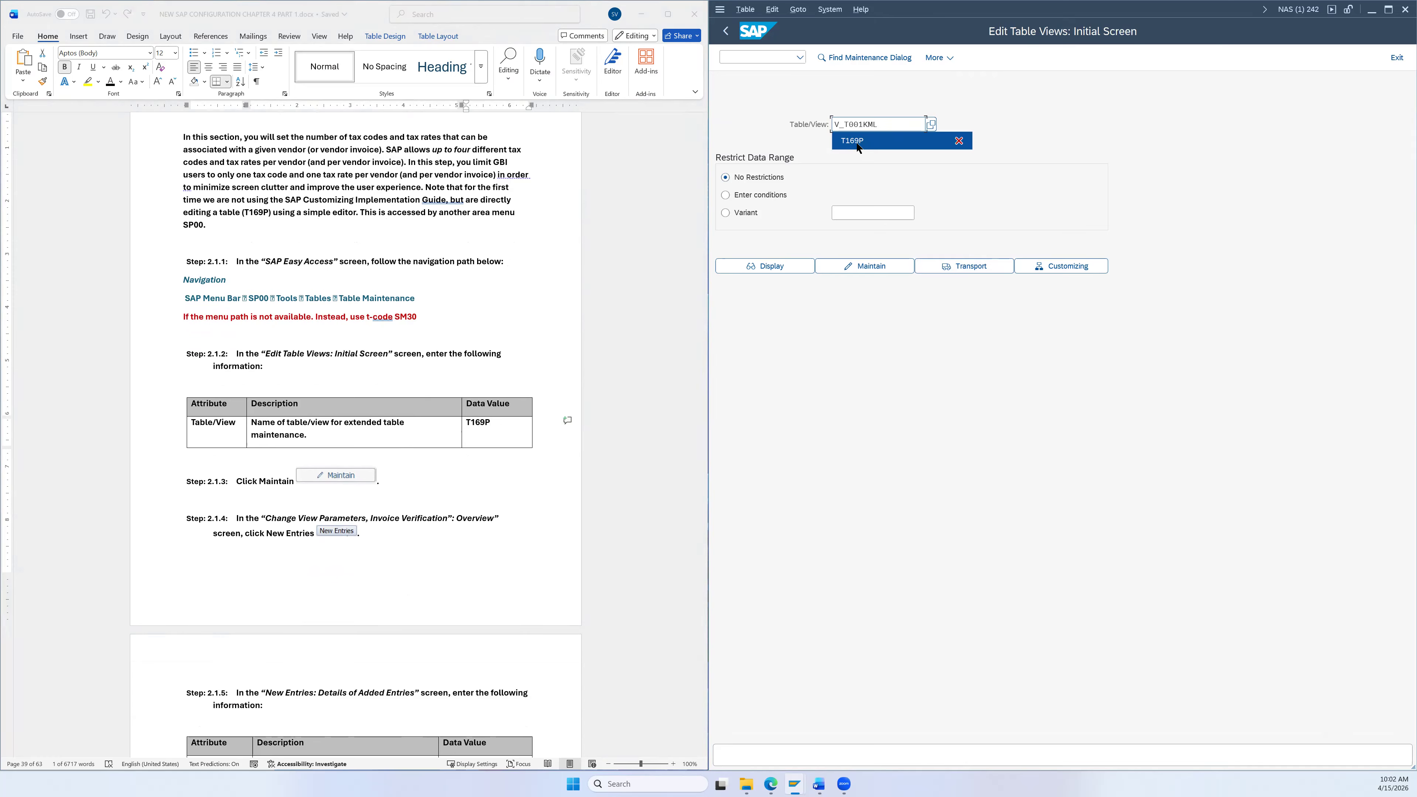
{"action": "key", "text": "ctrl+a"}
{"action": "left_click", "coordinate": [875, 140]}
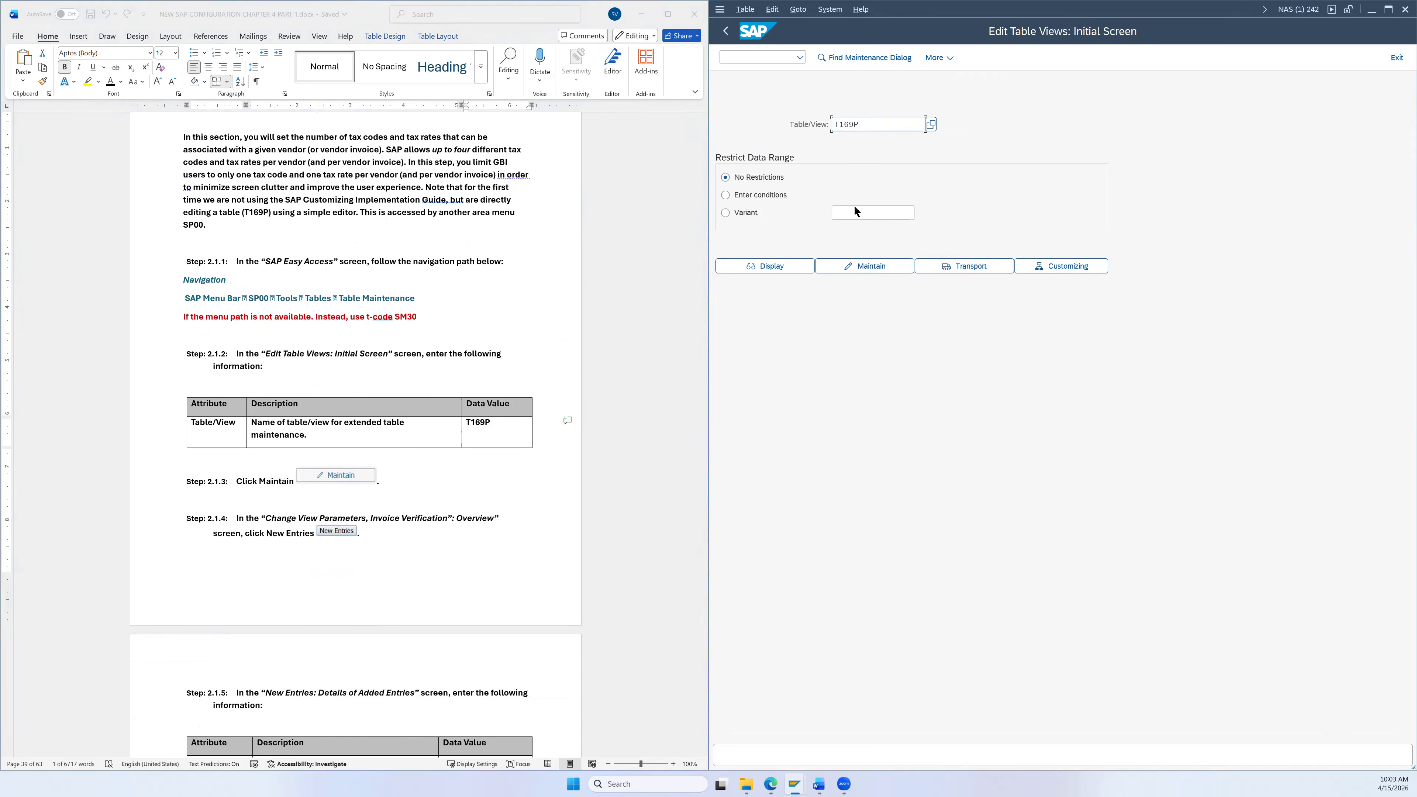
{"action": "left_click", "coordinate": [859, 267]}
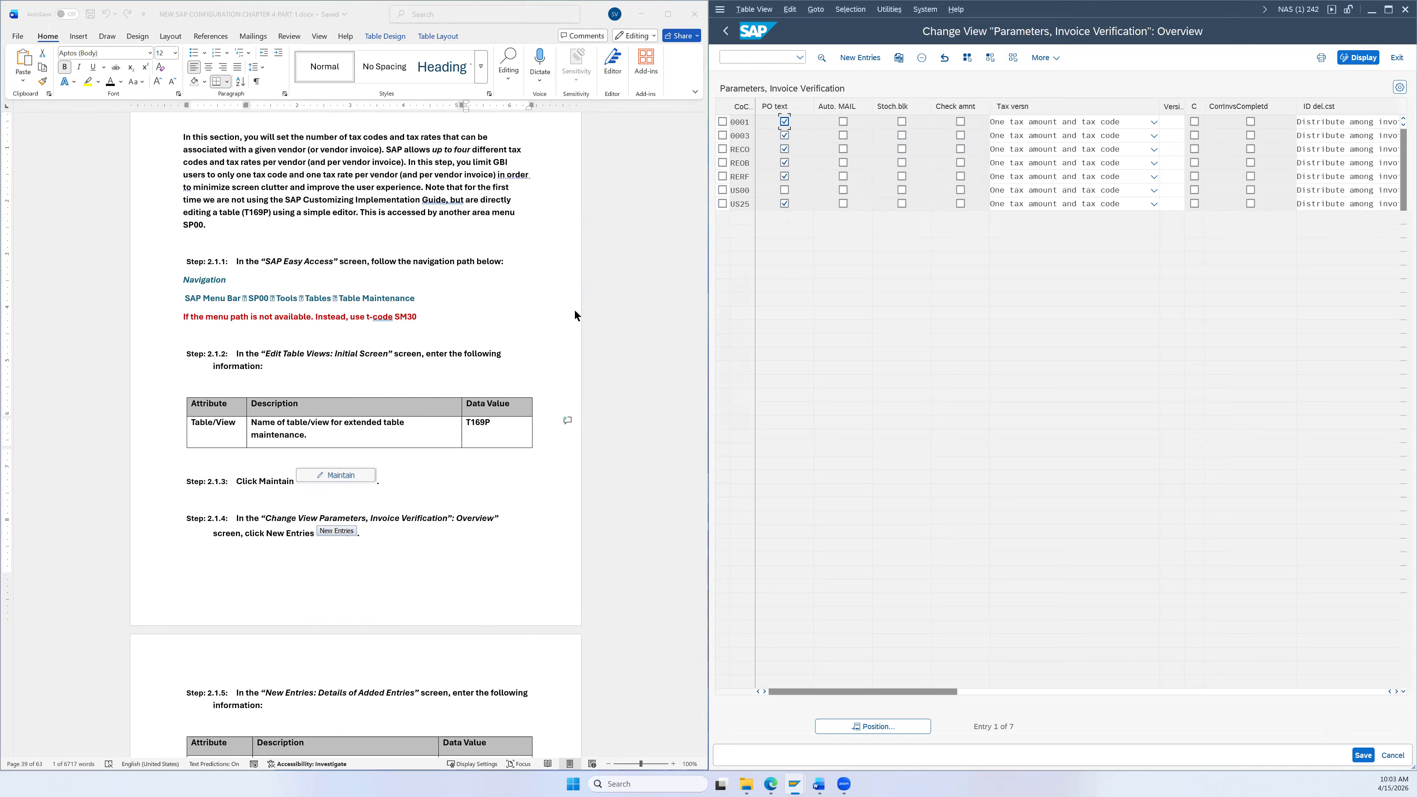
Step: Open a blank New Entries form for T169P invoice verification parameters
{"action": "scroll", "coordinate": [575, 310], "scroll_direction": "down", "scroll_amount": 3}
{"action": "scroll", "coordinate": [523, 363], "scroll_direction": "down", "scroll_amount": 2}
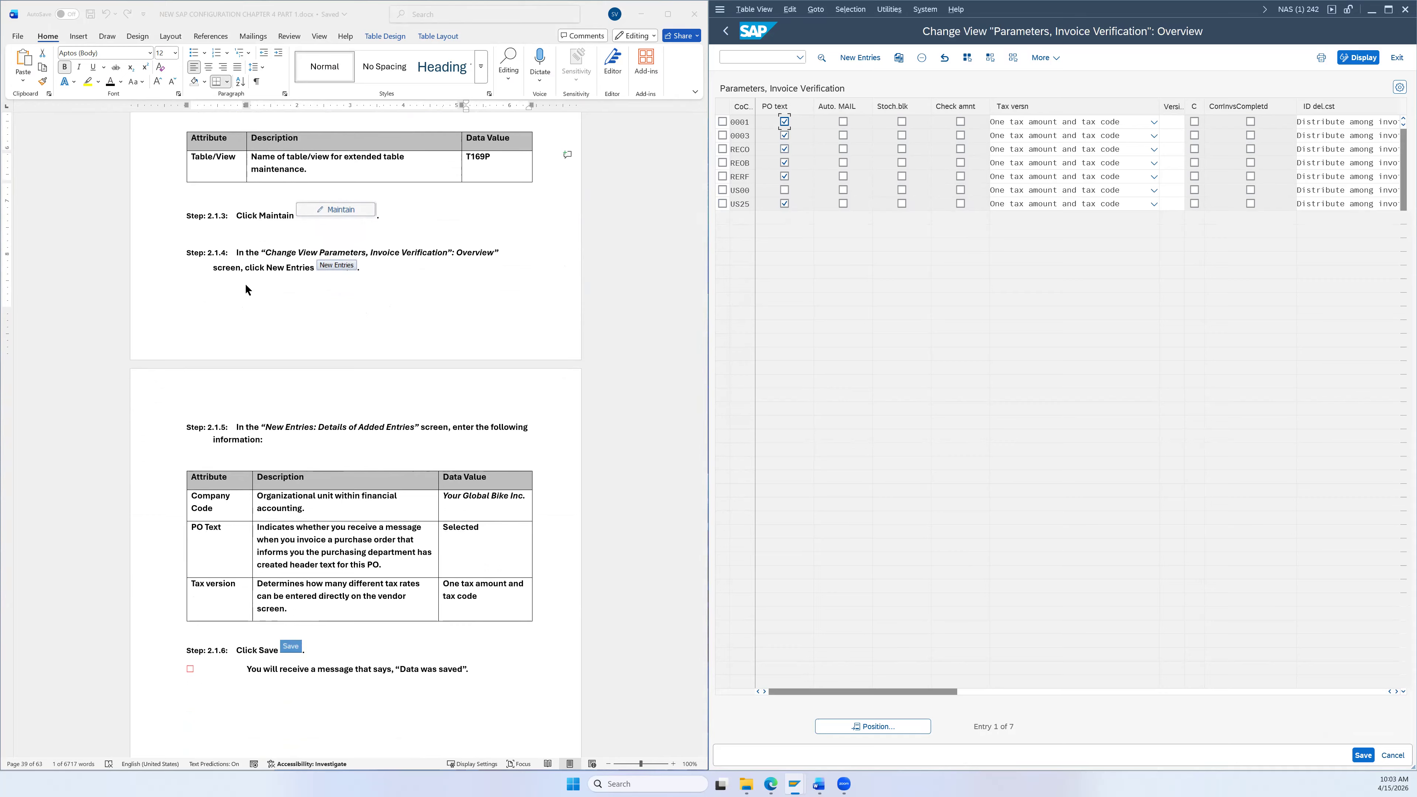
{"action": "left_click", "coordinate": [856, 59]}
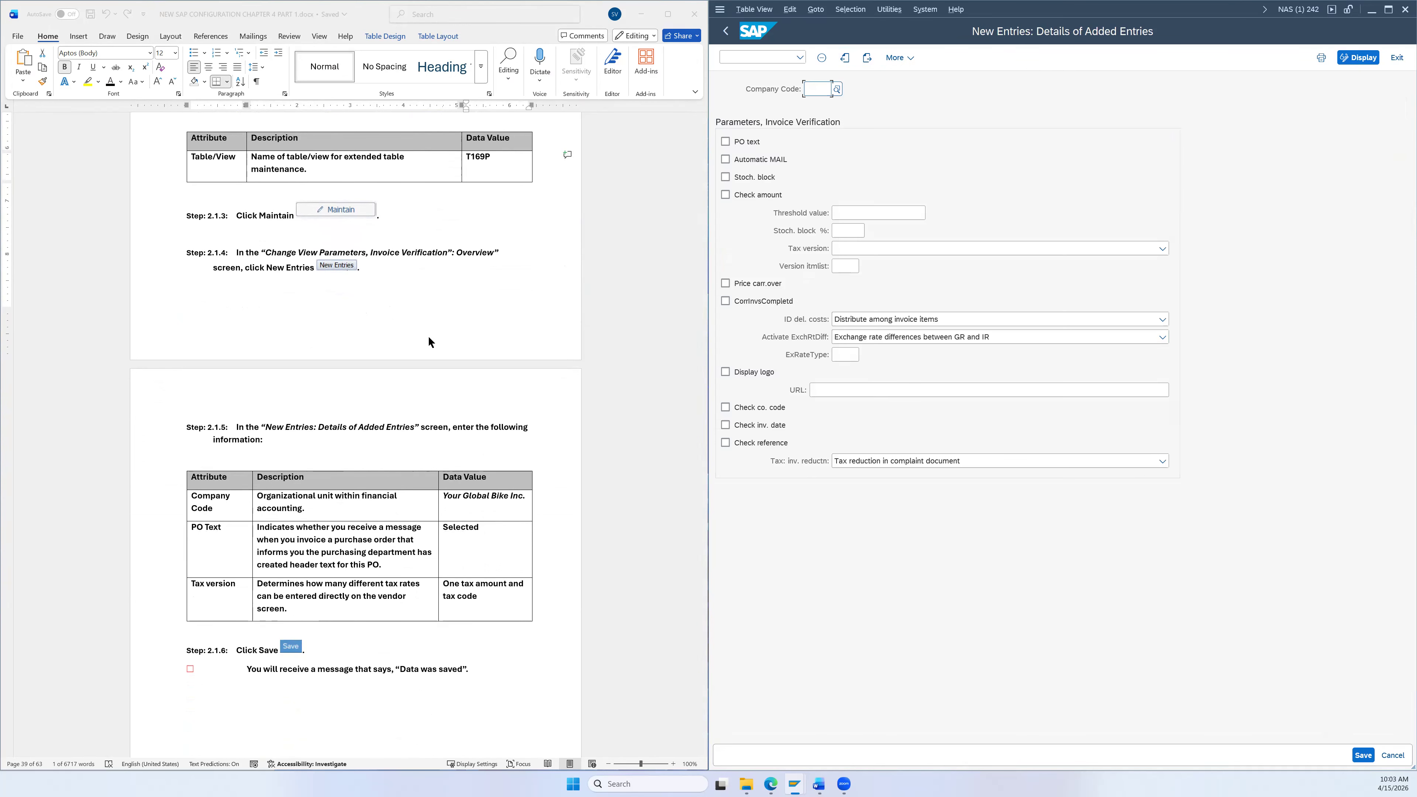
{"action": "scroll", "coordinate": [440, 326], "scroll_direction": "down", "scroll_amount": 3}
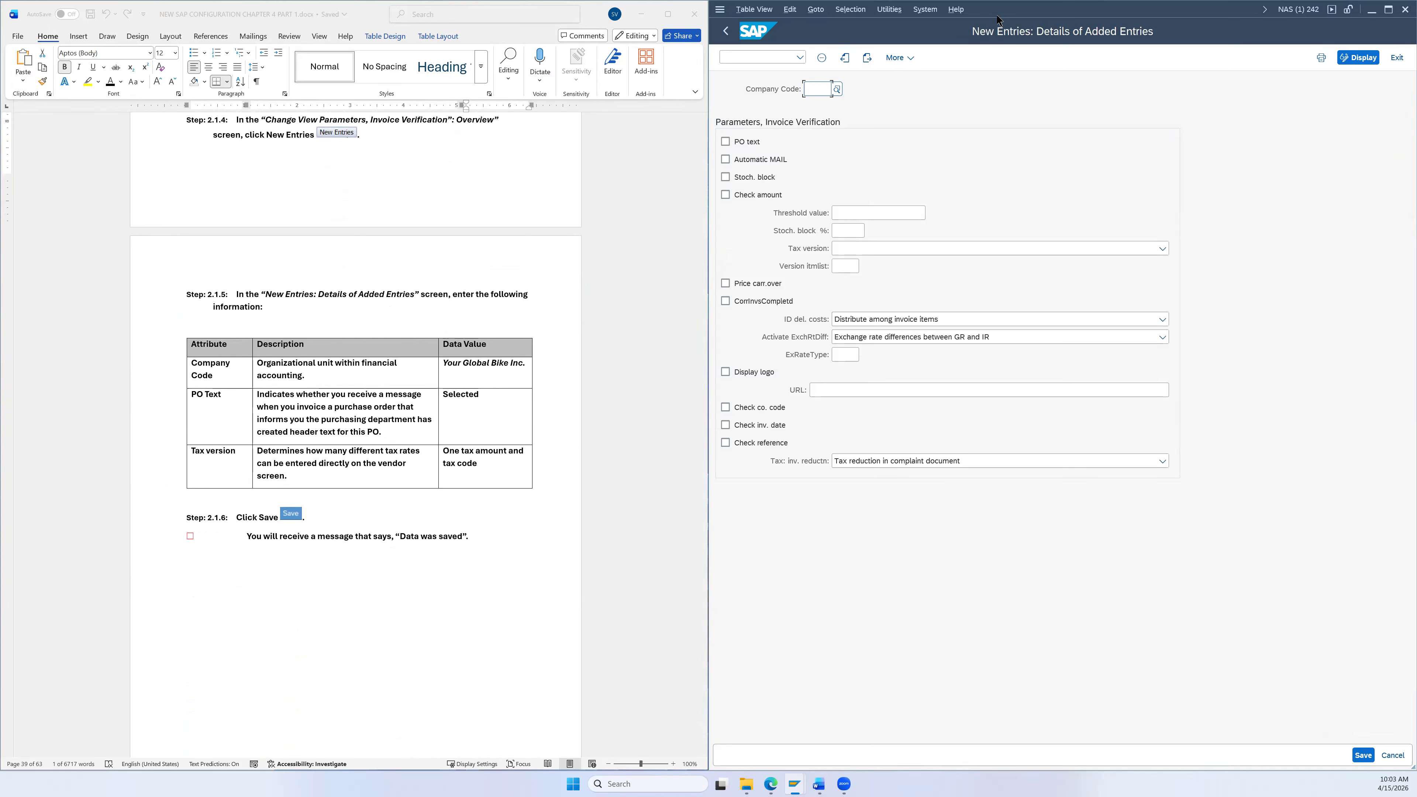
{"action": "left_click_drag", "start_coordinate": [999, 20], "coordinate": [981, 275]}
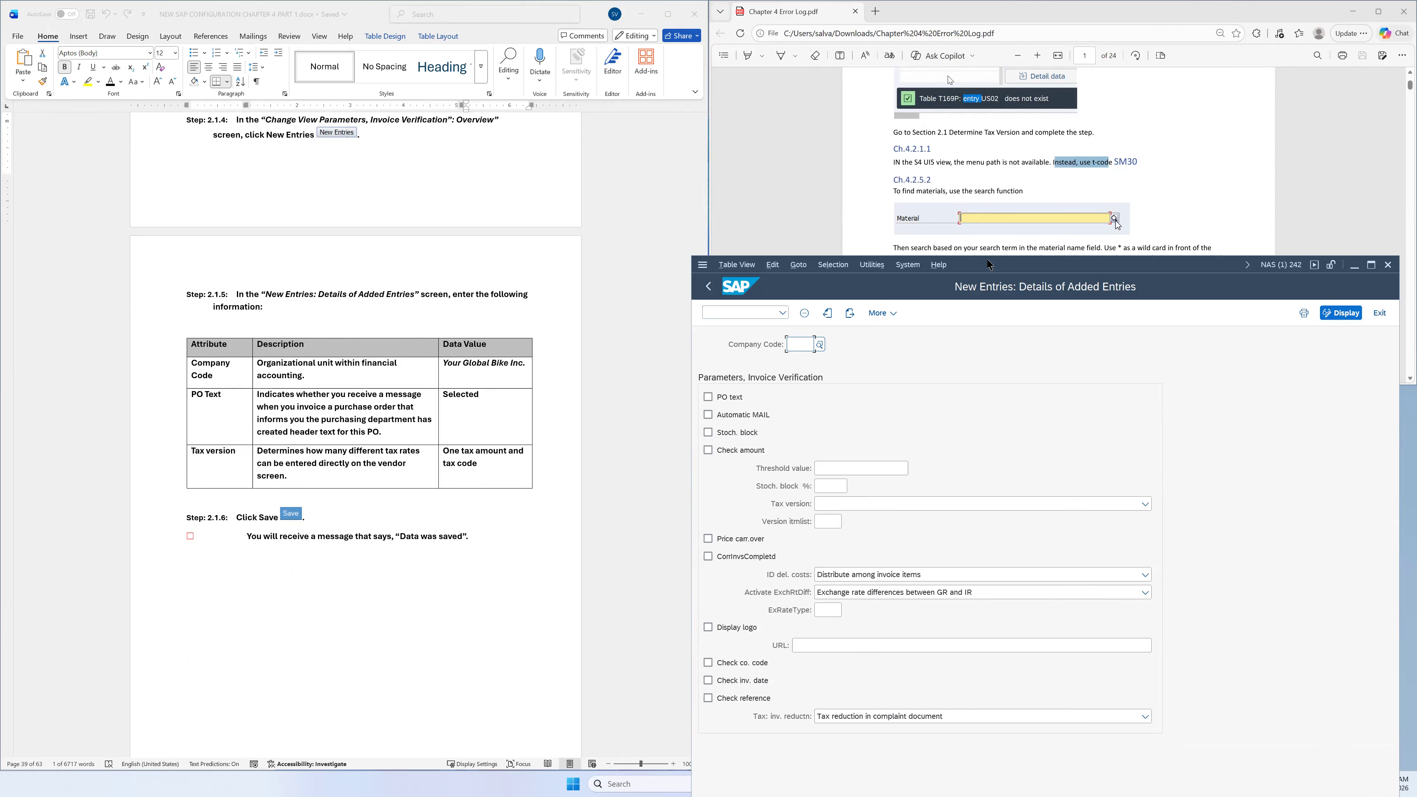
{"action": "left_click_drag", "start_coordinate": [987, 265], "coordinate": [1005, 9]}
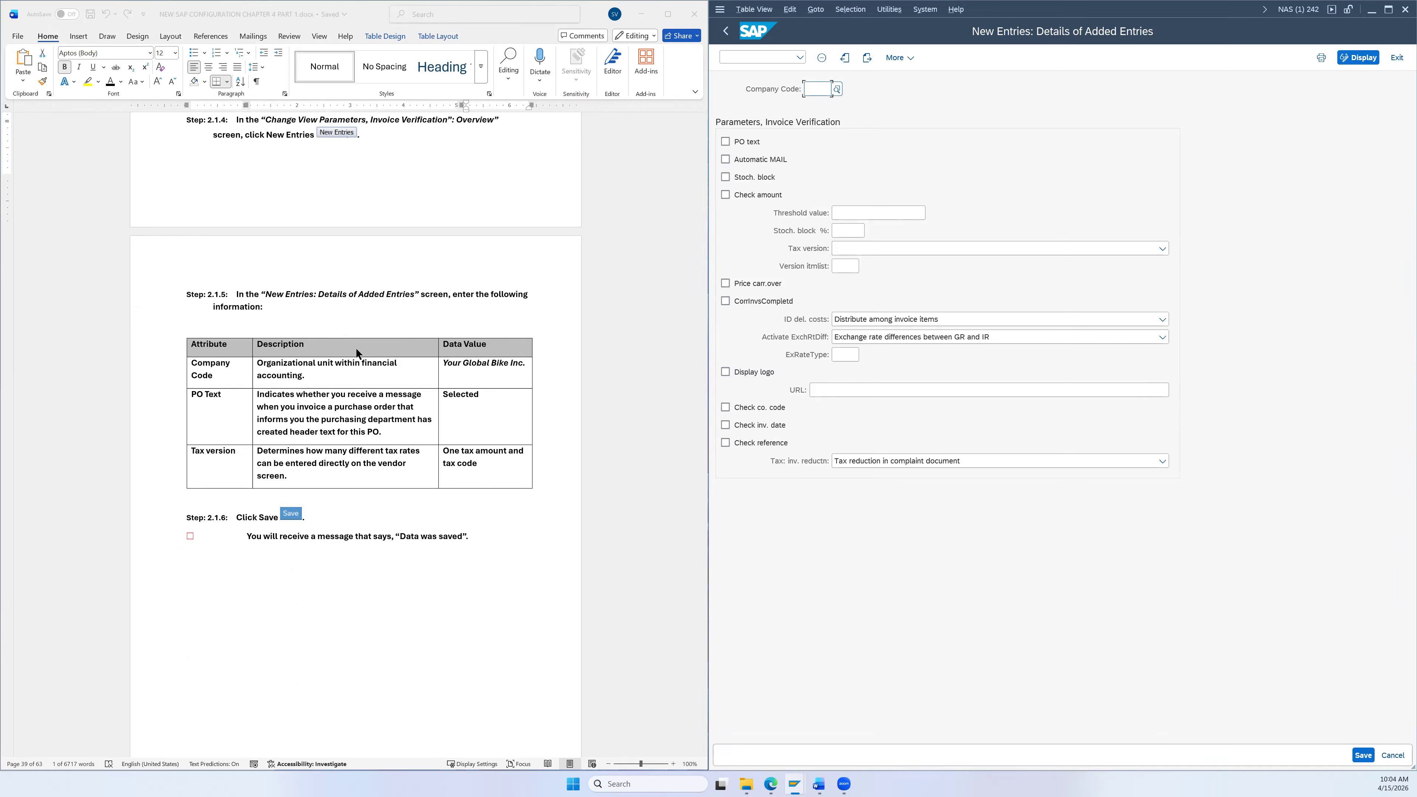
Step: Save a US26 entry with PO text checked and tax version 'One tax amount and tax code'
{"action": "left_click", "coordinate": [818, 87]}
{"action": "type", "text": "us26"}
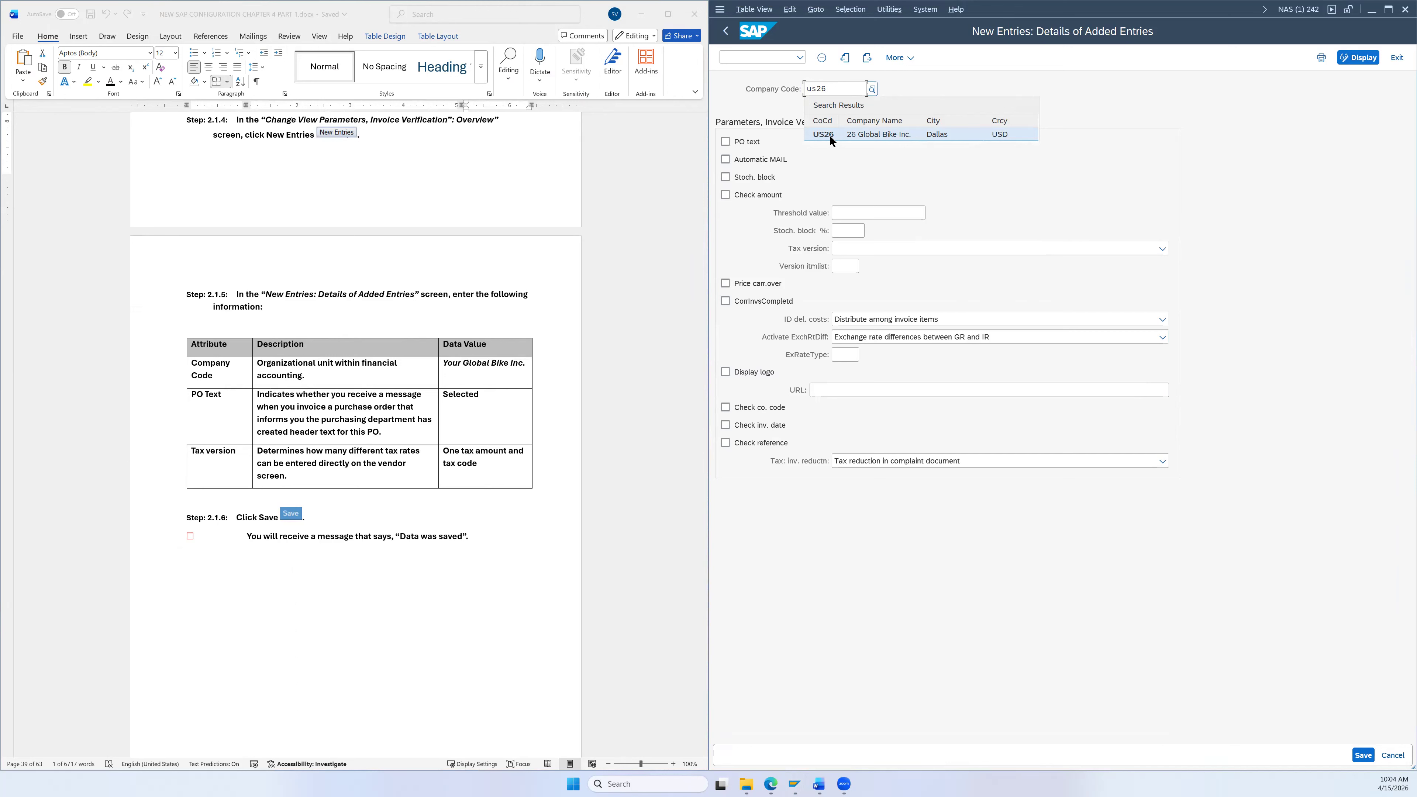
{"action": "left_click", "coordinate": [829, 135]}
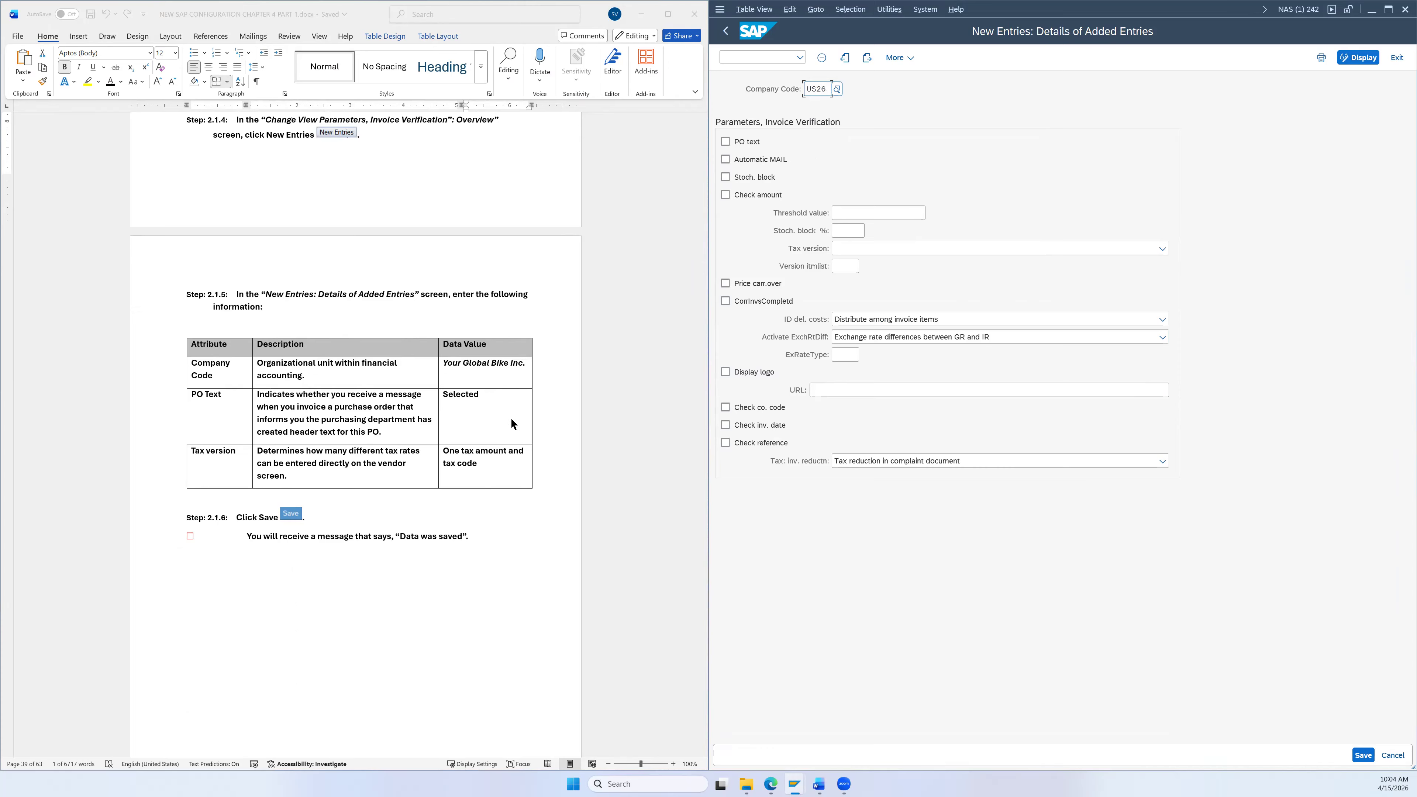
{"action": "left_click", "coordinate": [725, 142]}
{"action": "left_click", "coordinate": [838, 254]}
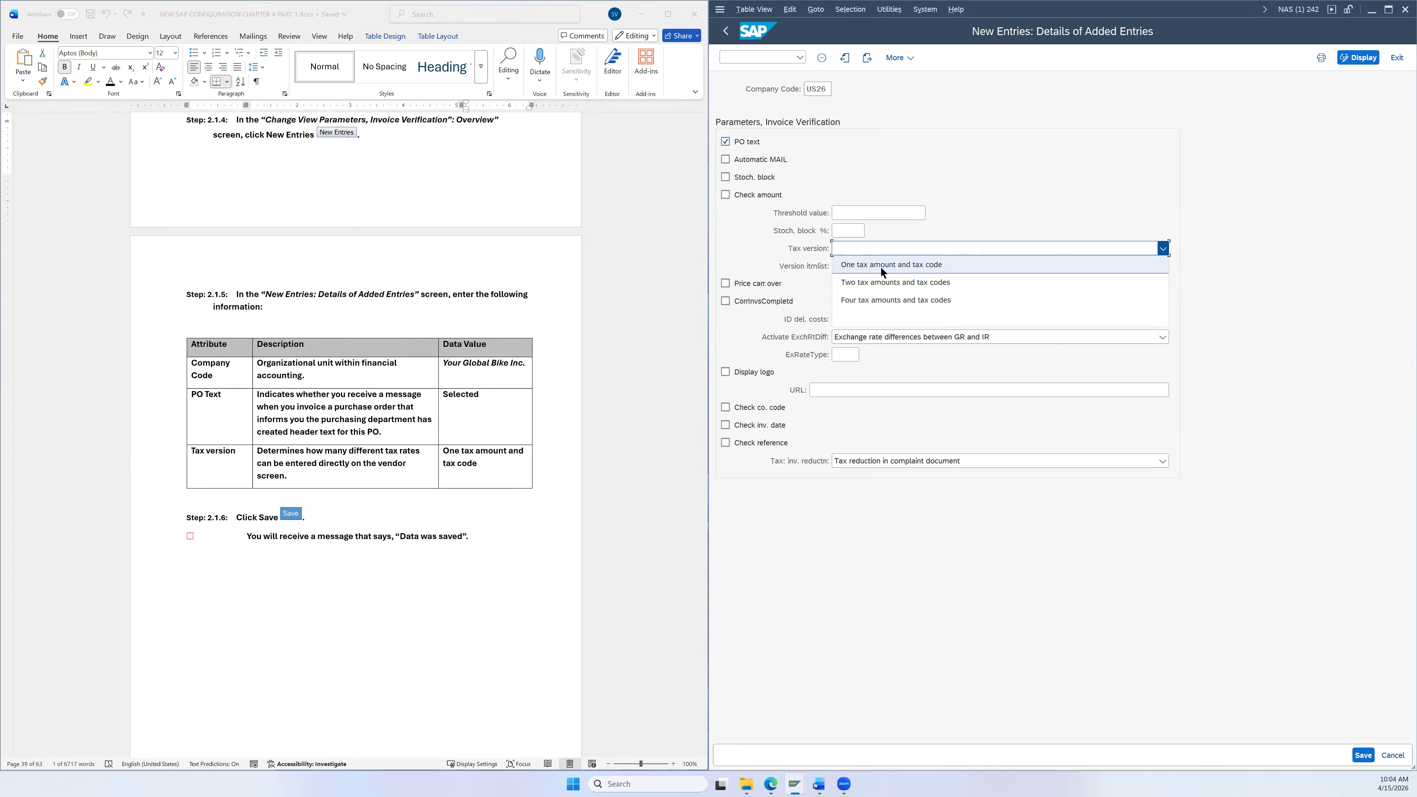
{"action": "left_click", "coordinate": [892, 265]}
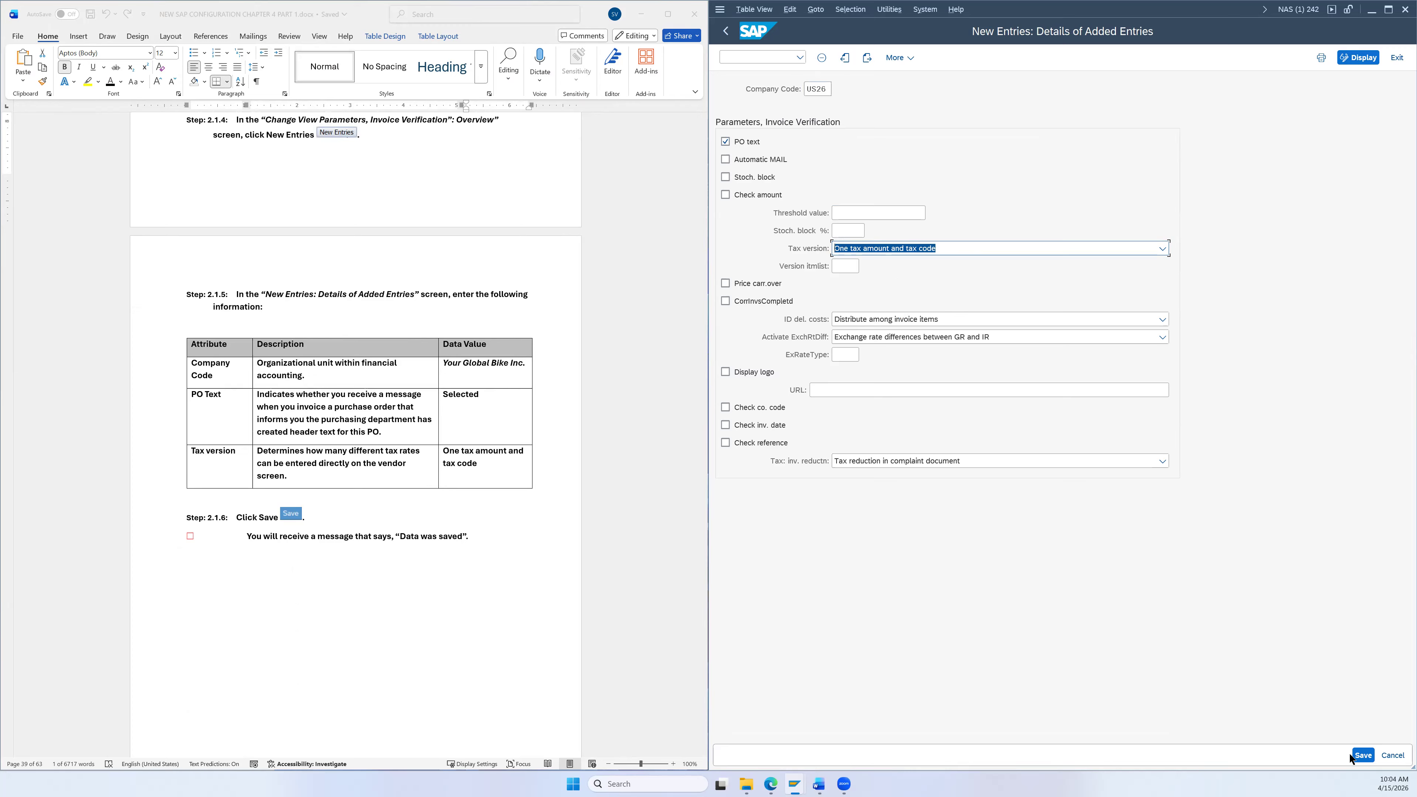
{"action": "left_click", "coordinate": [1363, 756]}
{"action": "left_click", "coordinate": [1362, 751]}
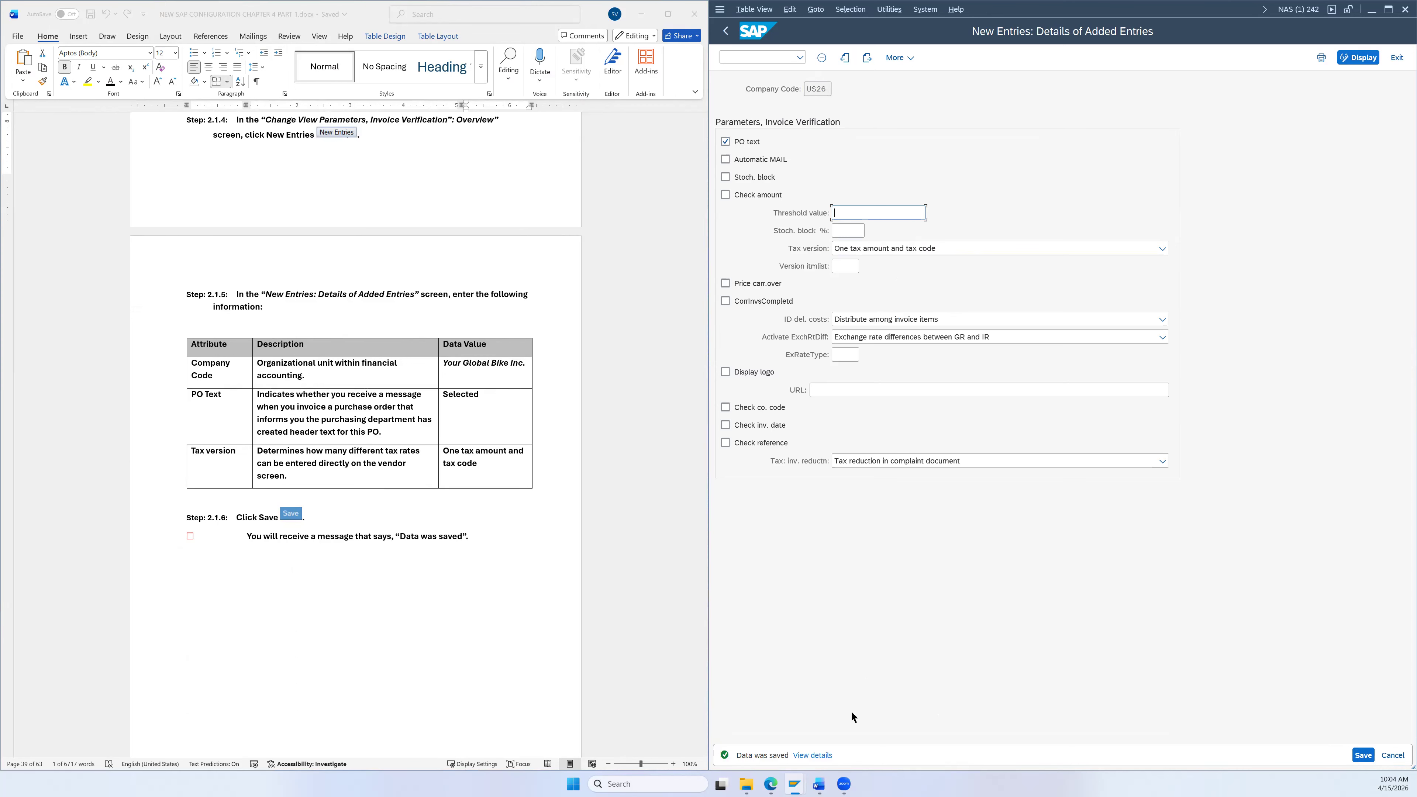
Step: Back out three screens to SAP Easy Access and enter SPRO in the command field
{"action": "scroll", "coordinate": [455, 525], "scroll_direction": "down", "scroll_amount": 10}
{"action": "scroll", "coordinate": [444, 511], "scroll_direction": "down", "scroll_amount": 5}
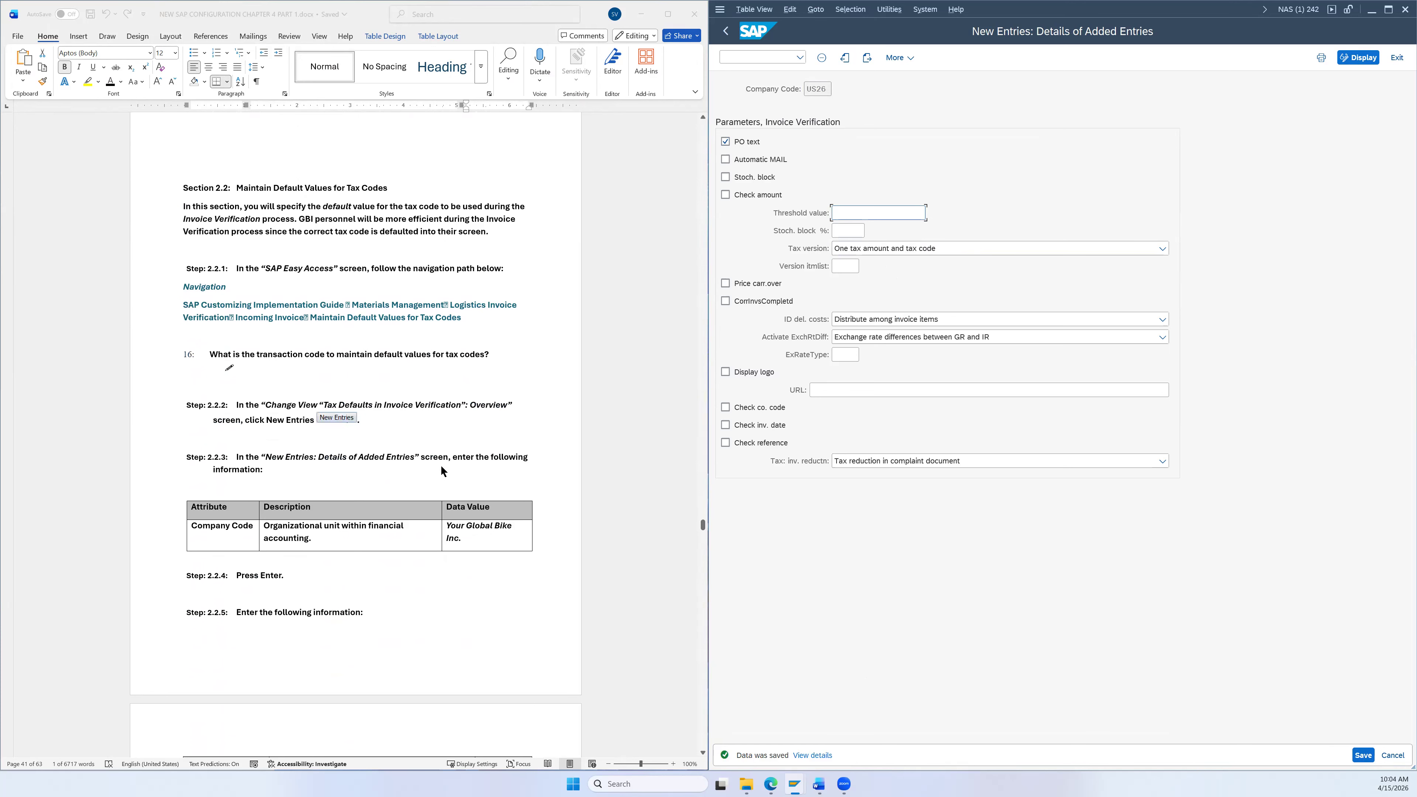
{"action": "left_click", "coordinate": [726, 32]}
{"action": "left_click", "coordinate": [726, 31]}
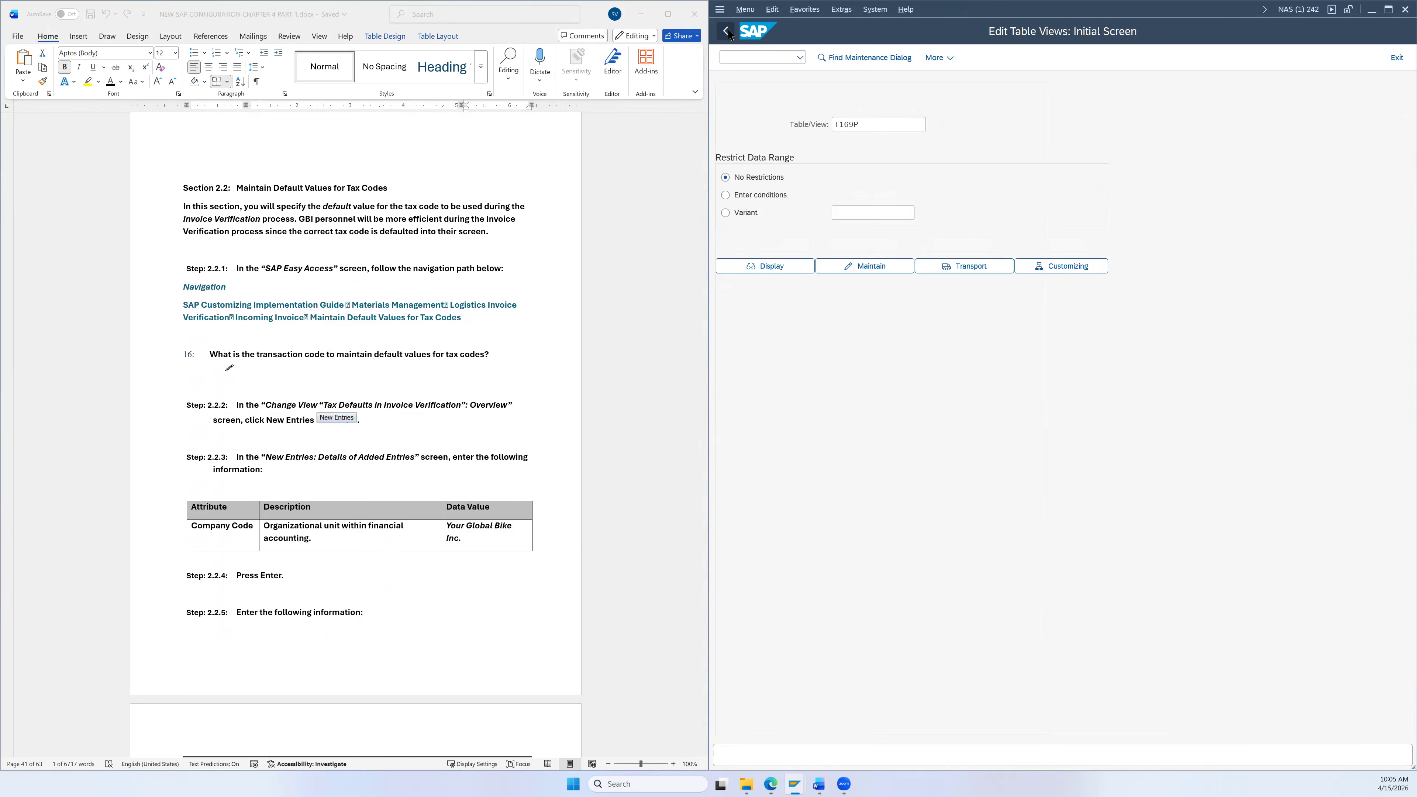
{"action": "left_click", "coordinate": [727, 31]}
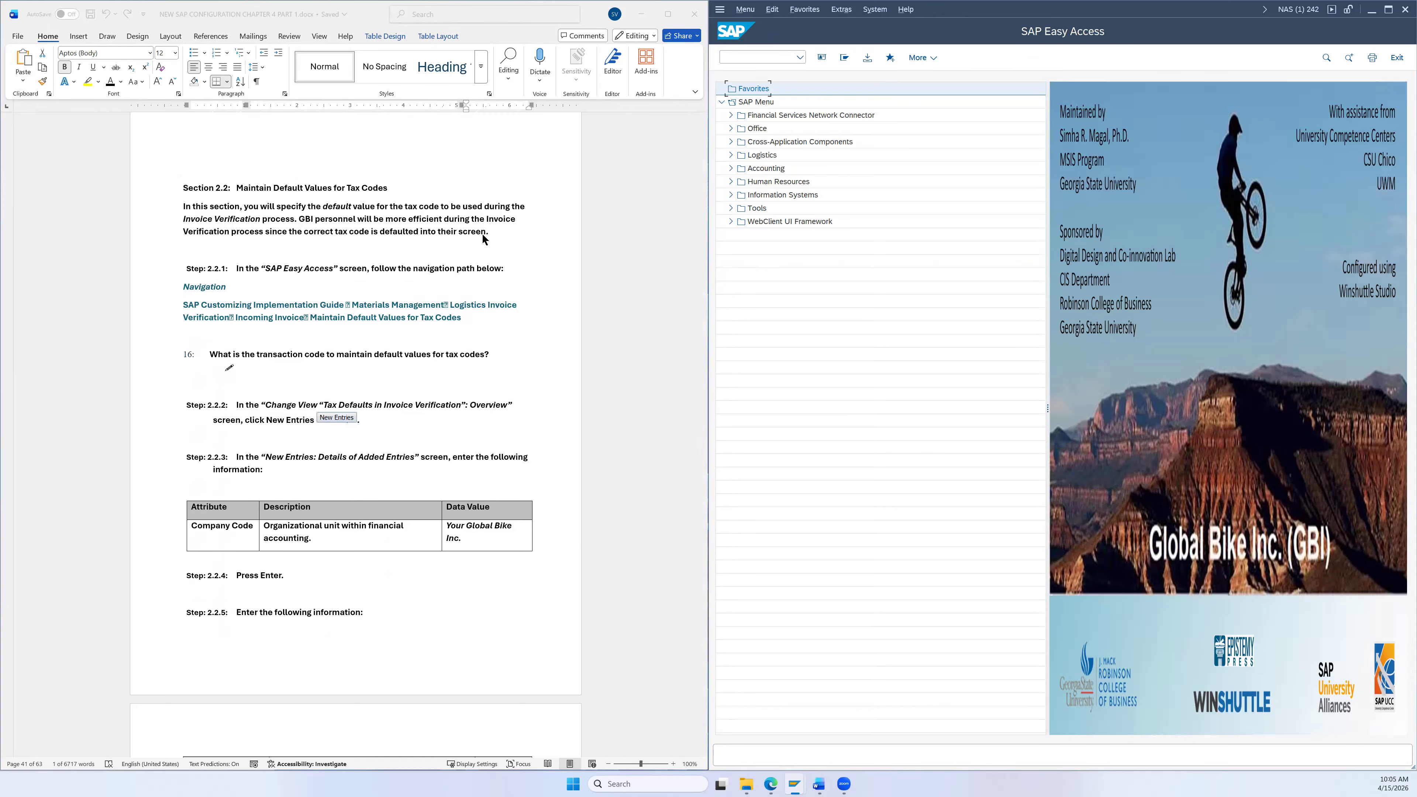
{"action": "scroll", "coordinate": [331, 238], "scroll_direction": "down", "scroll_amount": 1}
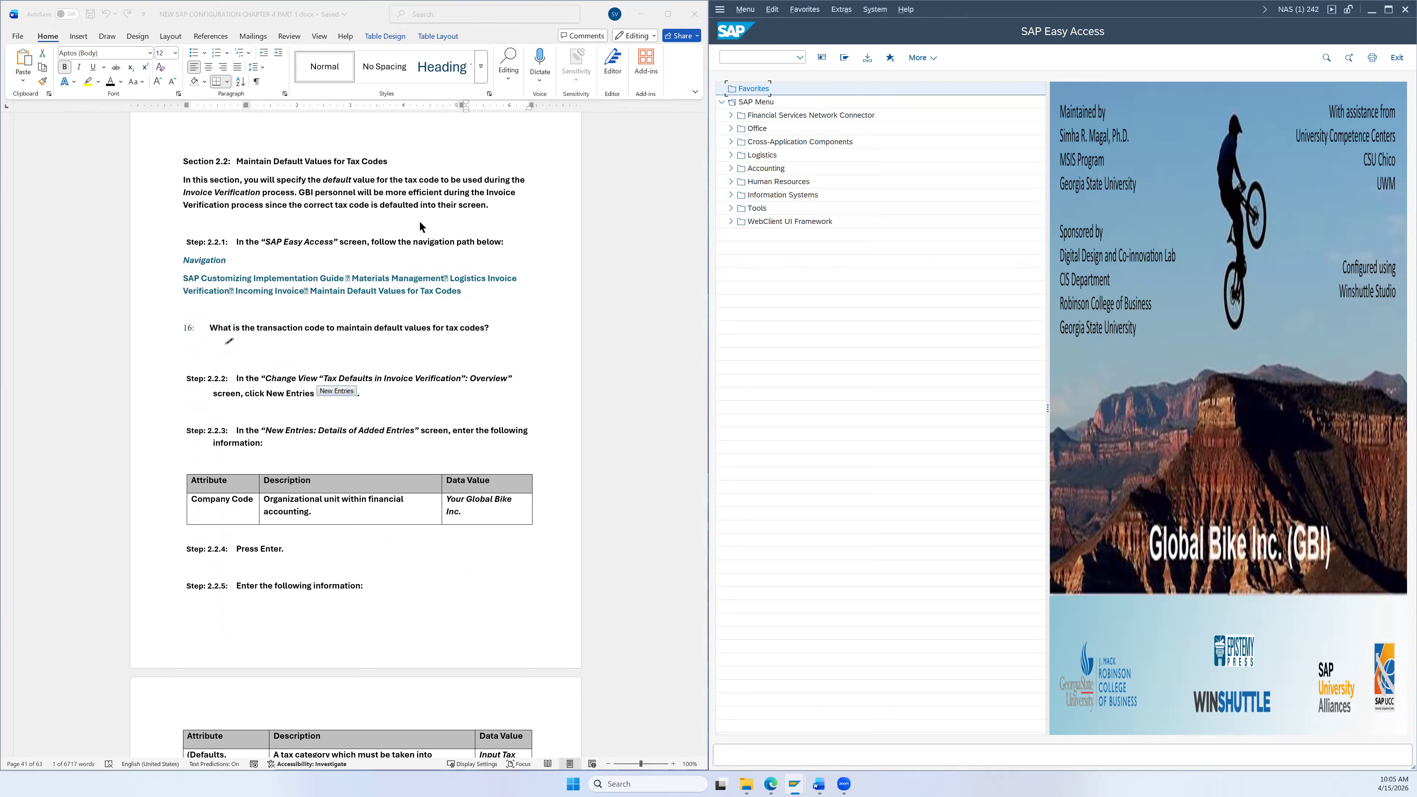
{"action": "scroll", "coordinate": [385, 269], "scroll_direction": "down", "scroll_amount": 1}
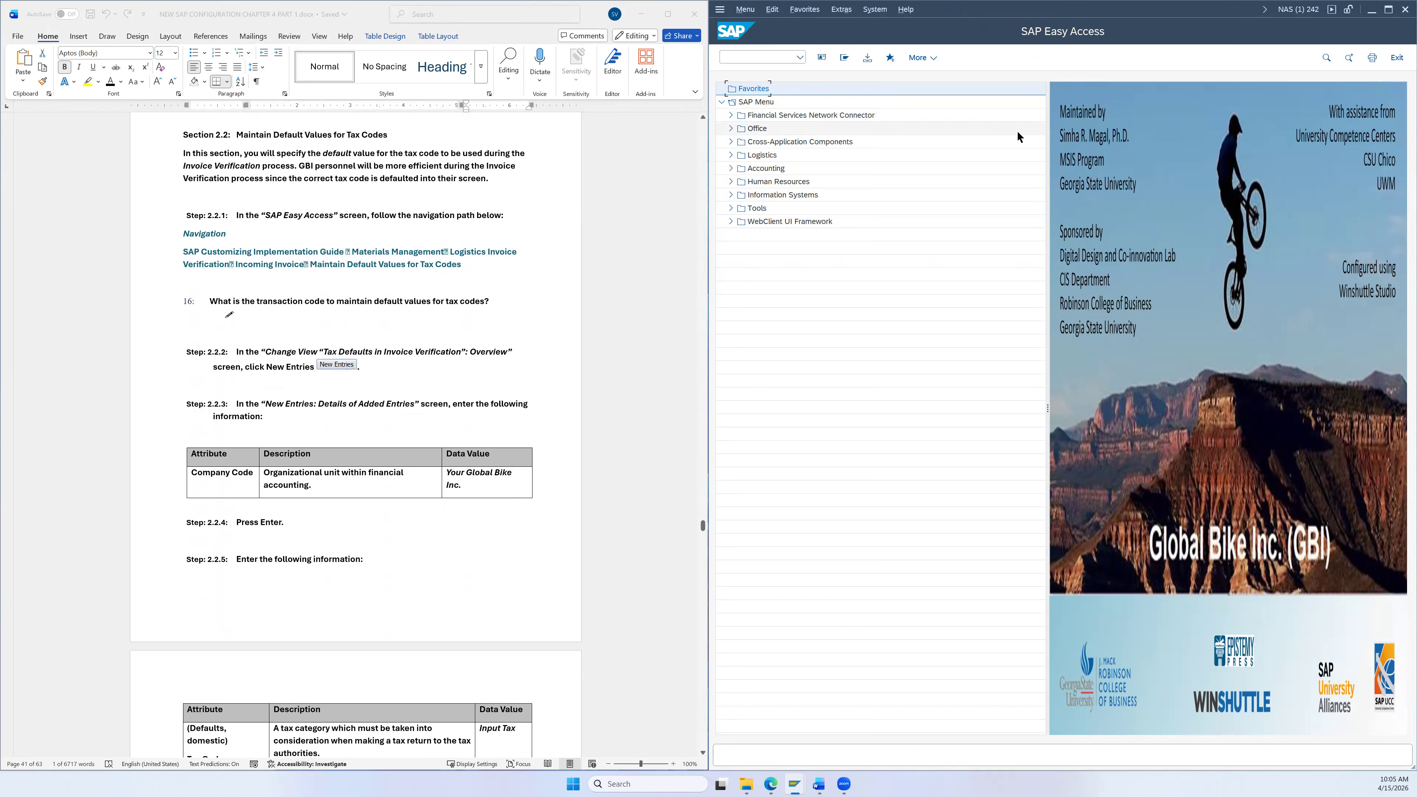
{"action": "left_click", "coordinate": [773, 58]}
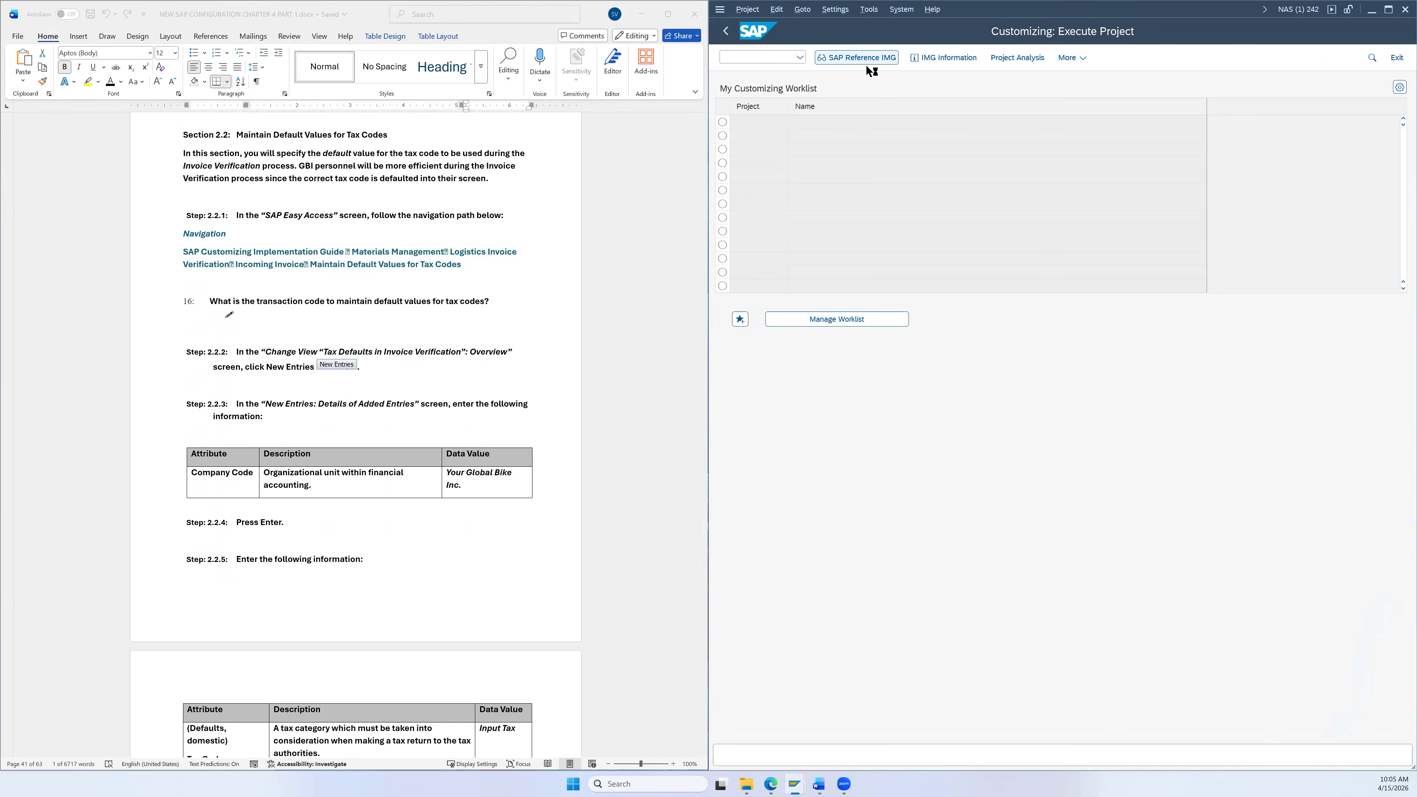
Step: Expand the SAP Reference IMG to Materials Management > Logistics Invoice Verification > Incoming Invoice
{"action": "left_click", "coordinate": [866, 64]}
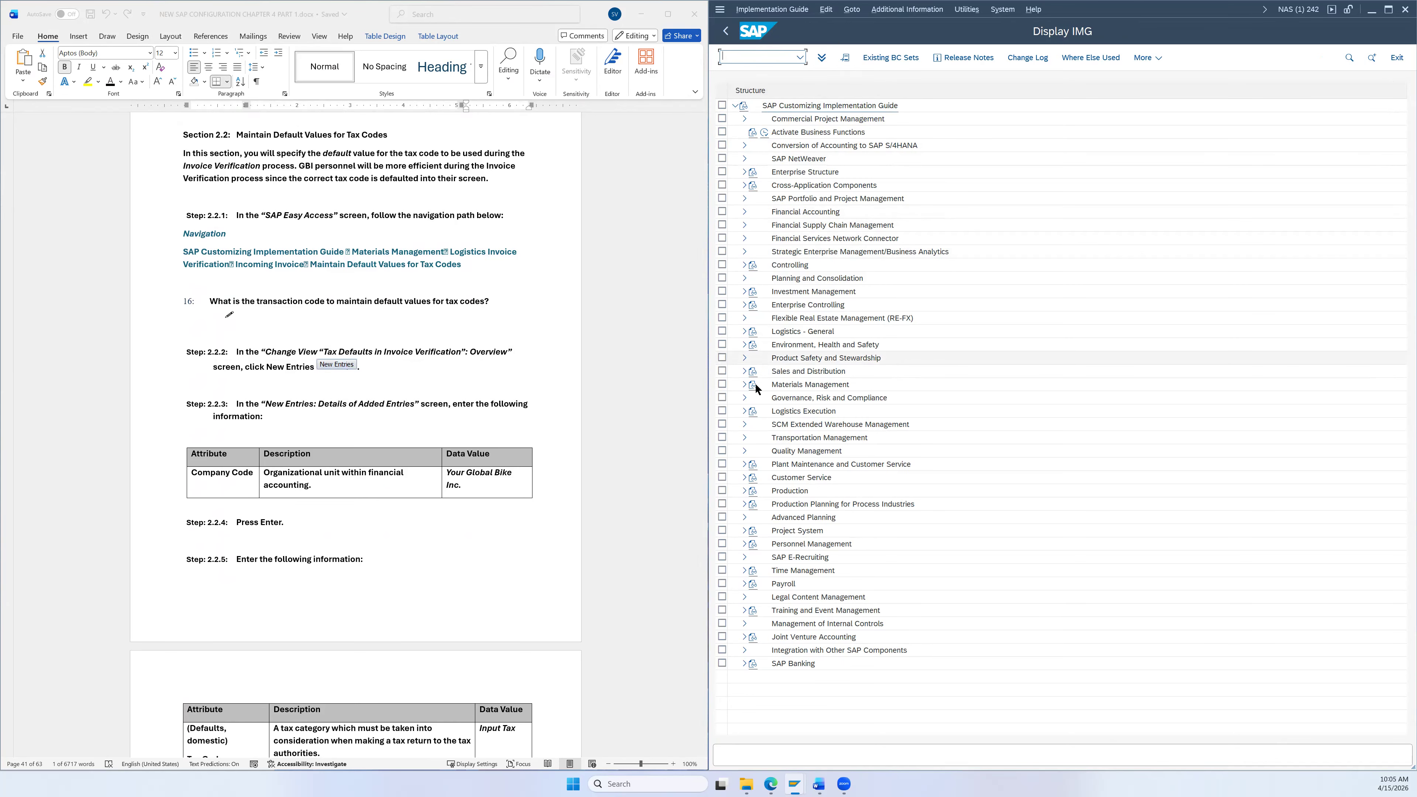
{"action": "left_click", "coordinate": [744, 385]}
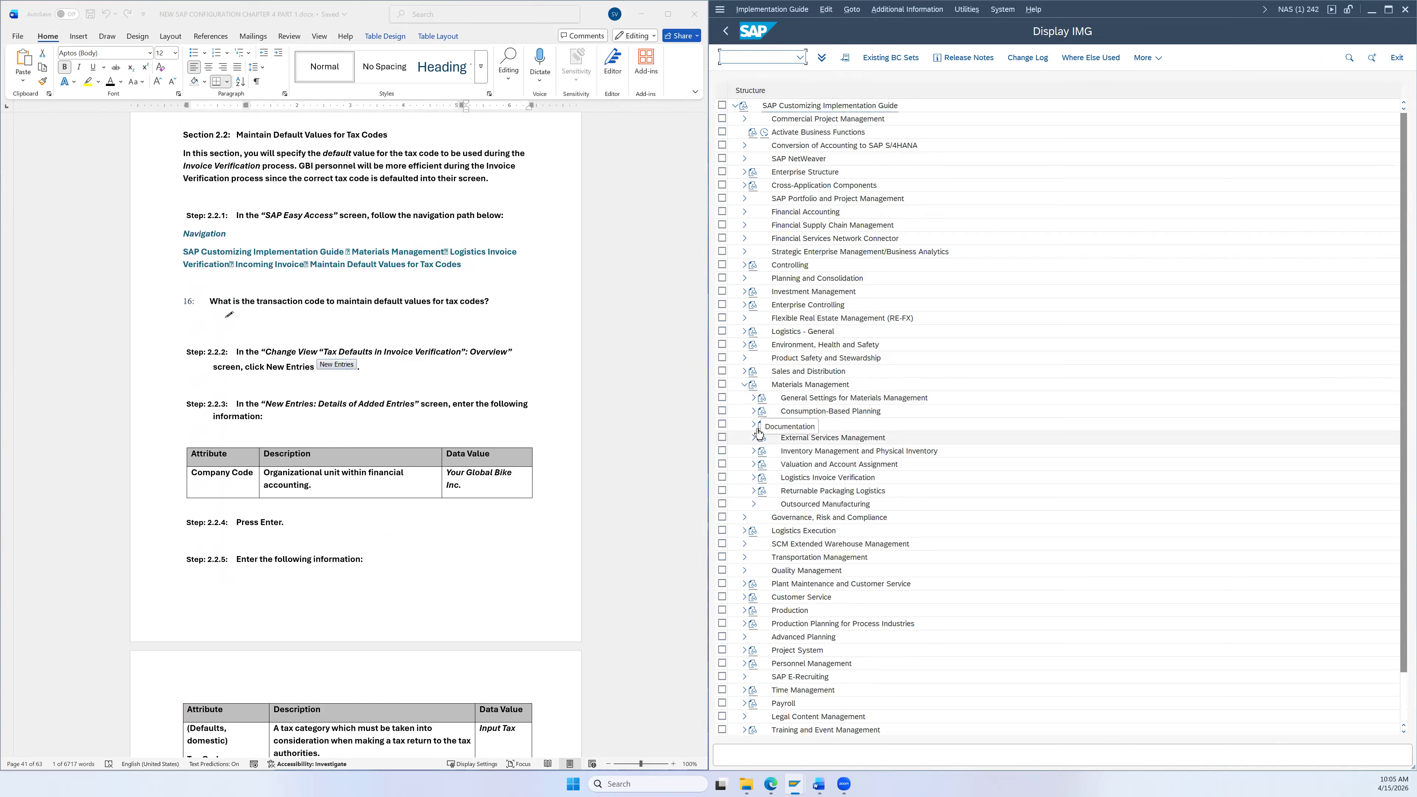
{"action": "left_click", "coordinate": [752, 477]}
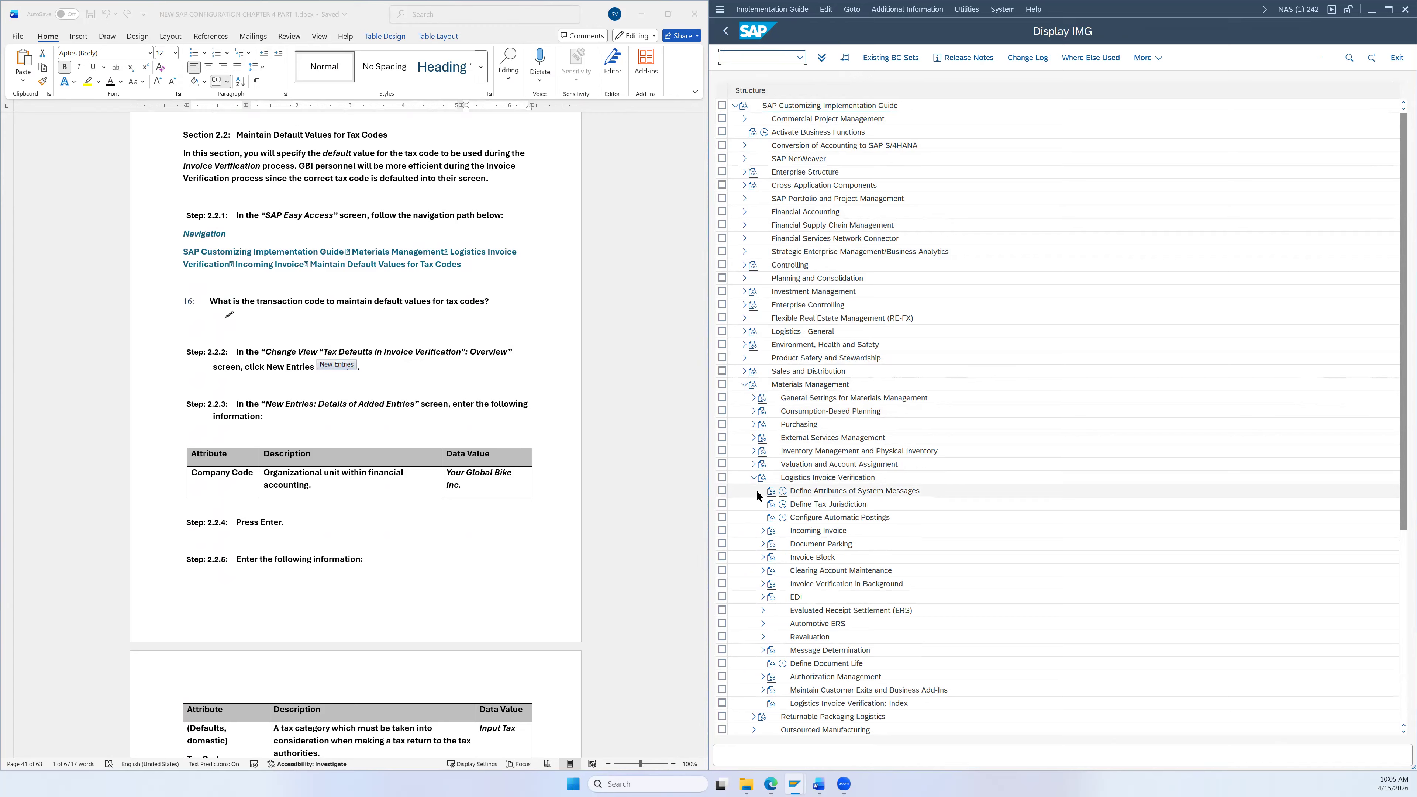
{"action": "left_click", "coordinate": [762, 531]}
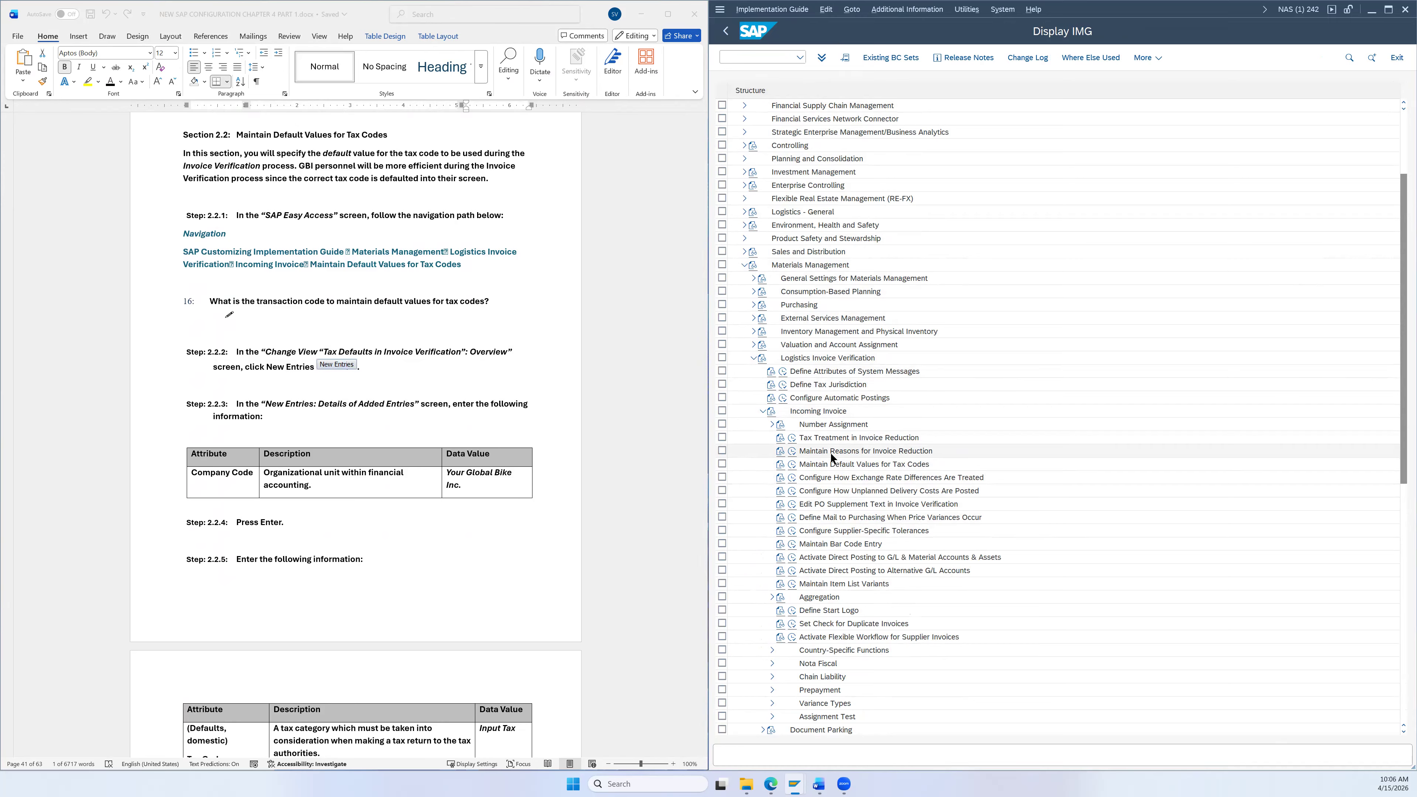
{"action": "left_click", "coordinate": [834, 467]}
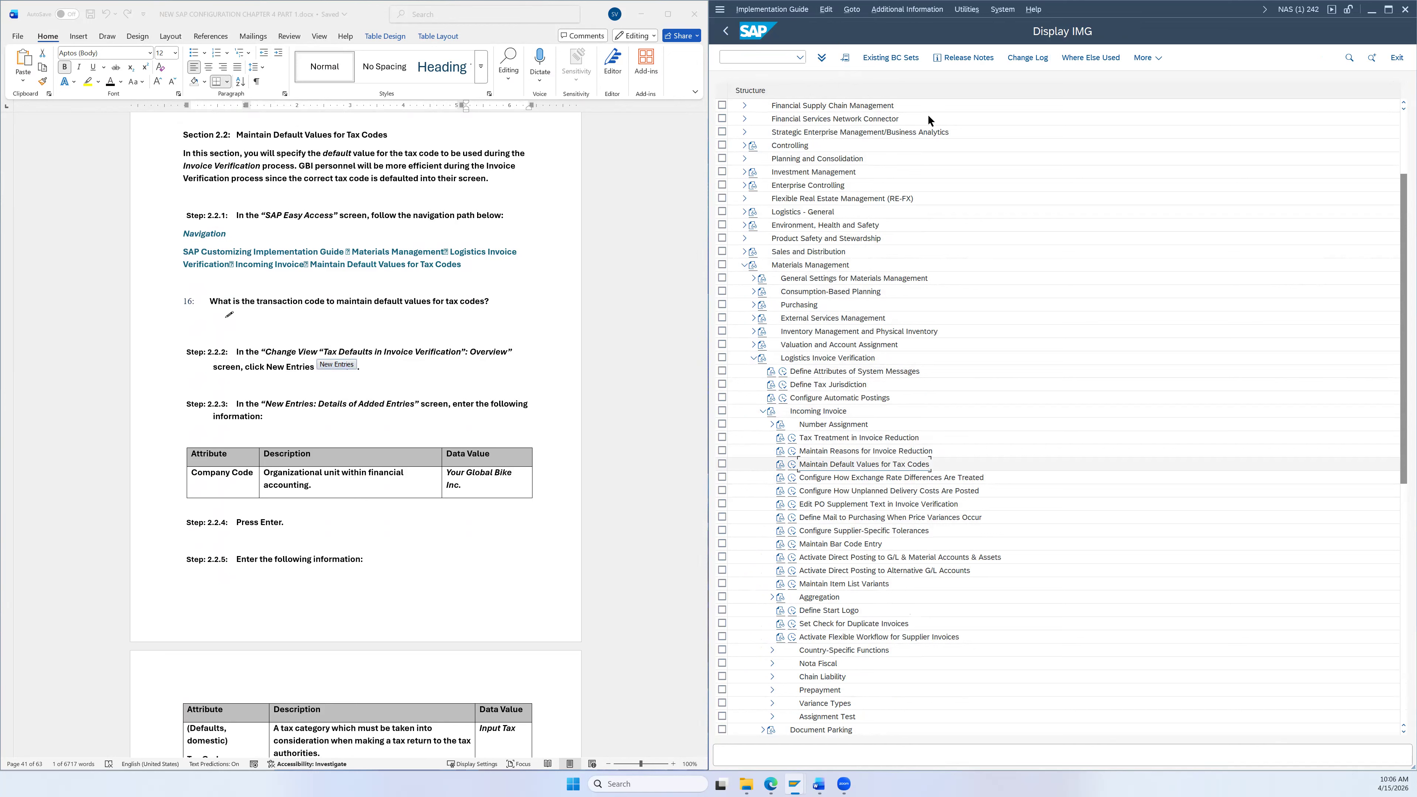
Step: Show IMG activity keys and run Maintain Default Values for Tax Codes (OLMRDMR2)
{"action": "left_click", "coordinate": [937, 8]}
{"action": "mouse_move", "coordinate": [947, 28]}
{"action": "mouse_move", "coordinate": [1013, 35]}
{"action": "left_click", "coordinate": [1133, 59]}
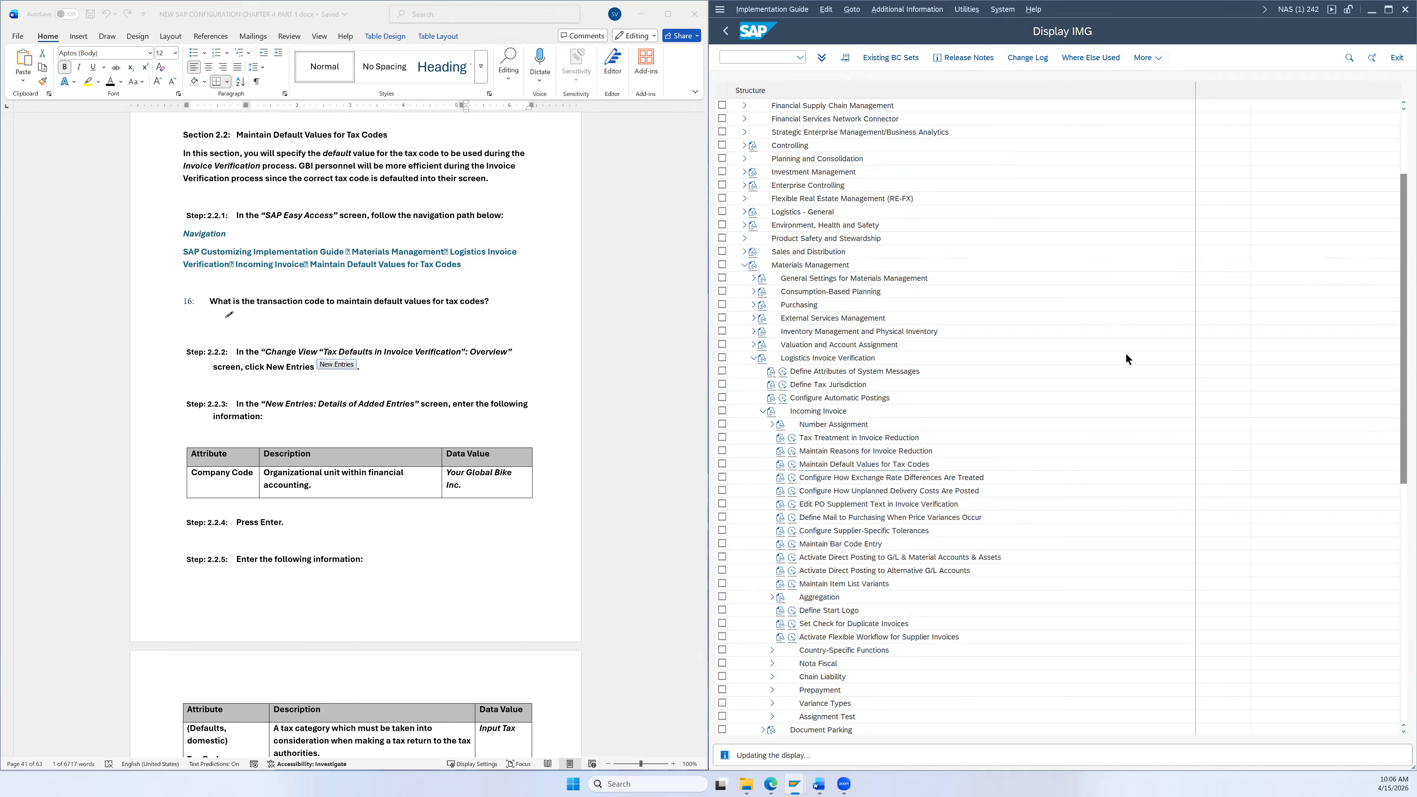
{"action": "left_click", "coordinate": [1238, 463]}
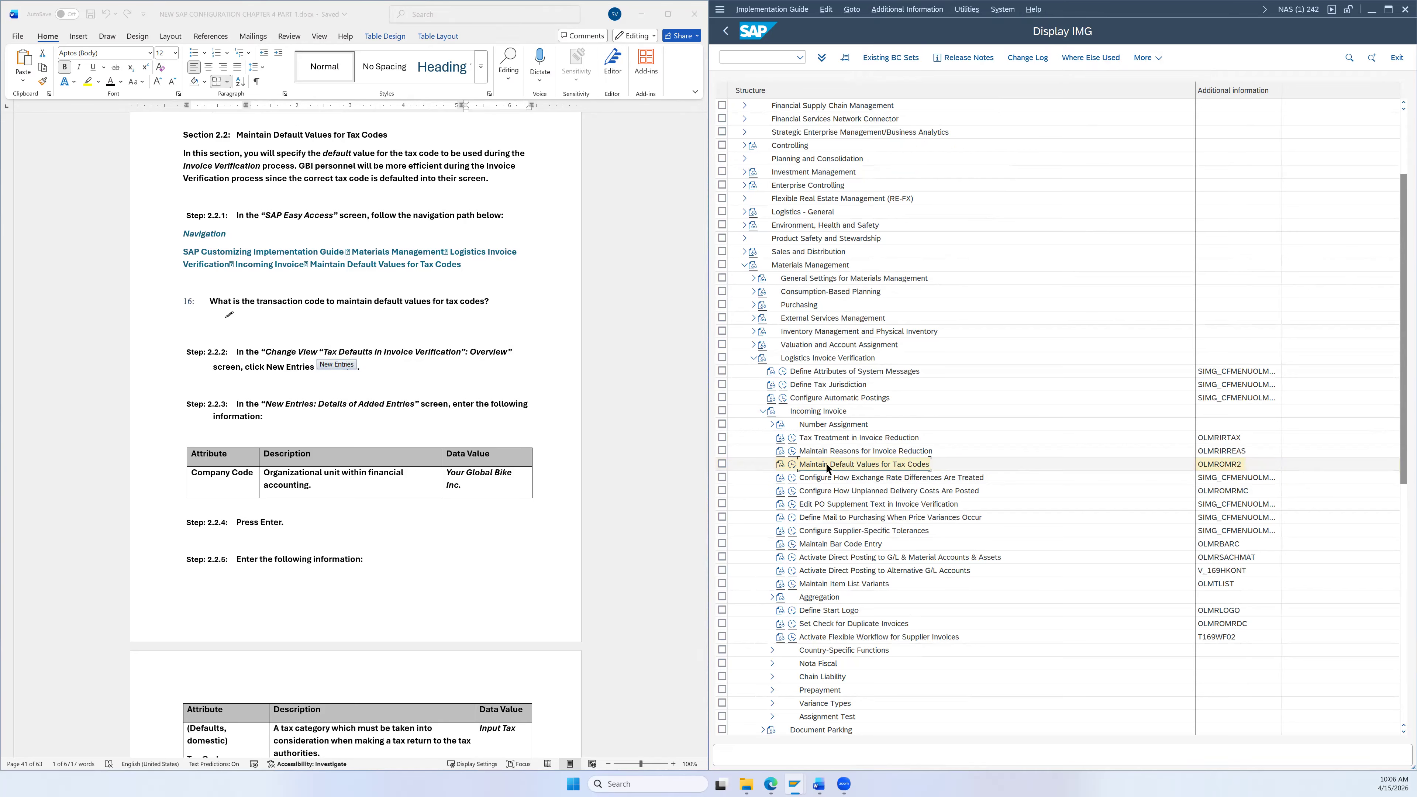
{"action": "left_click", "coordinate": [793, 464]}
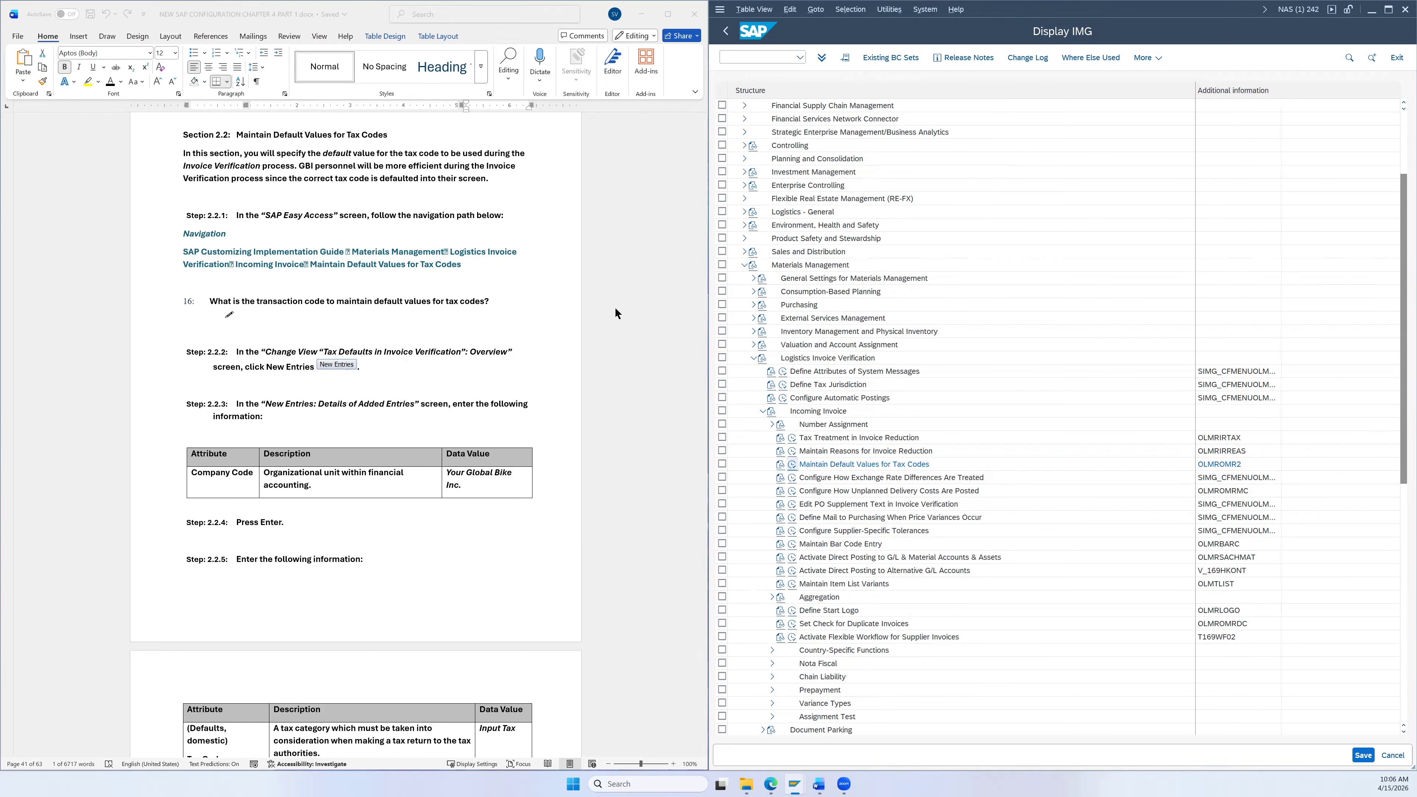
Step: Open a blank New Entries form for tax code default values
{"action": "scroll", "coordinate": [614, 304], "scroll_direction": "down", "scroll_amount": 3}
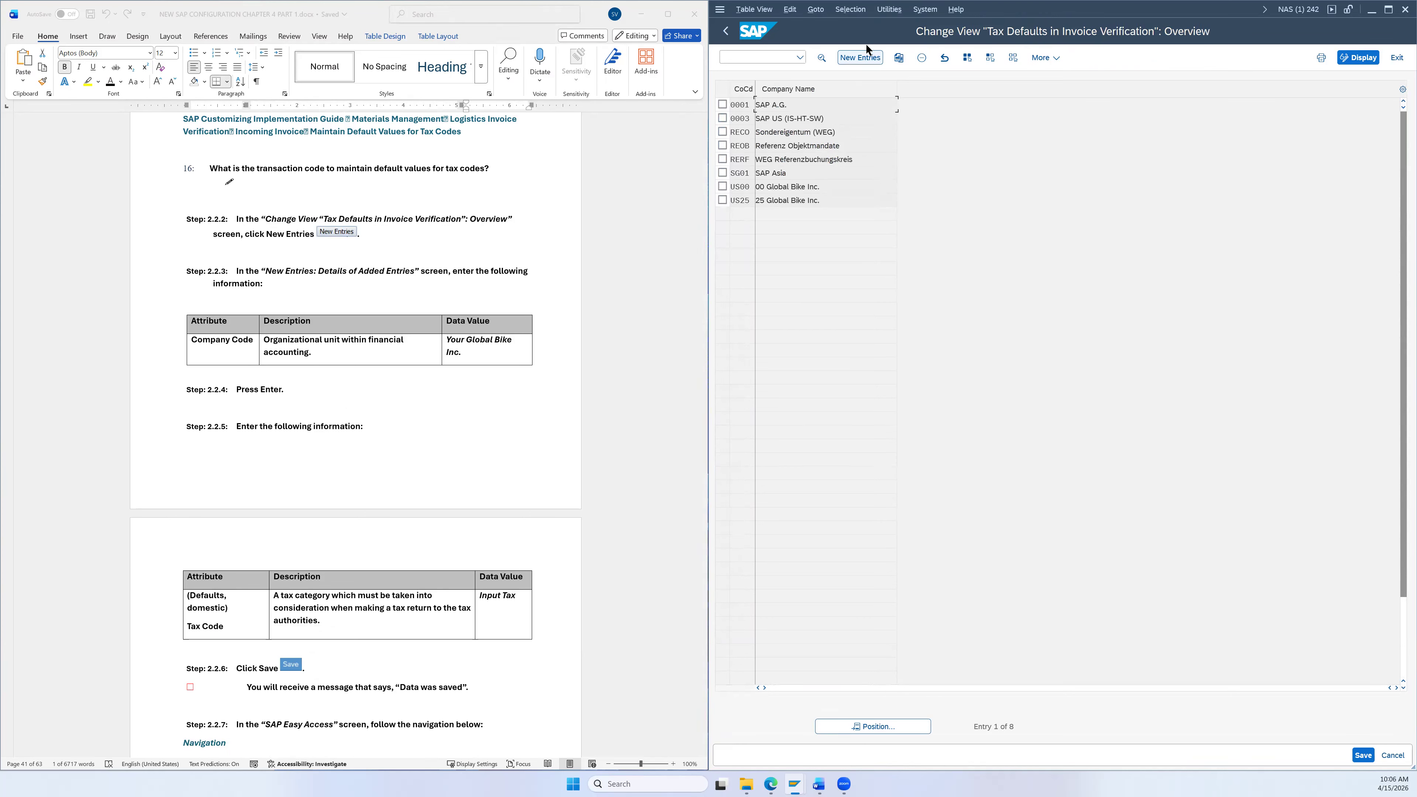
{"action": "left_click", "coordinate": [858, 57]}
{"action": "scroll", "coordinate": [565, 217], "scroll_direction": "down", "scroll_amount": 2}
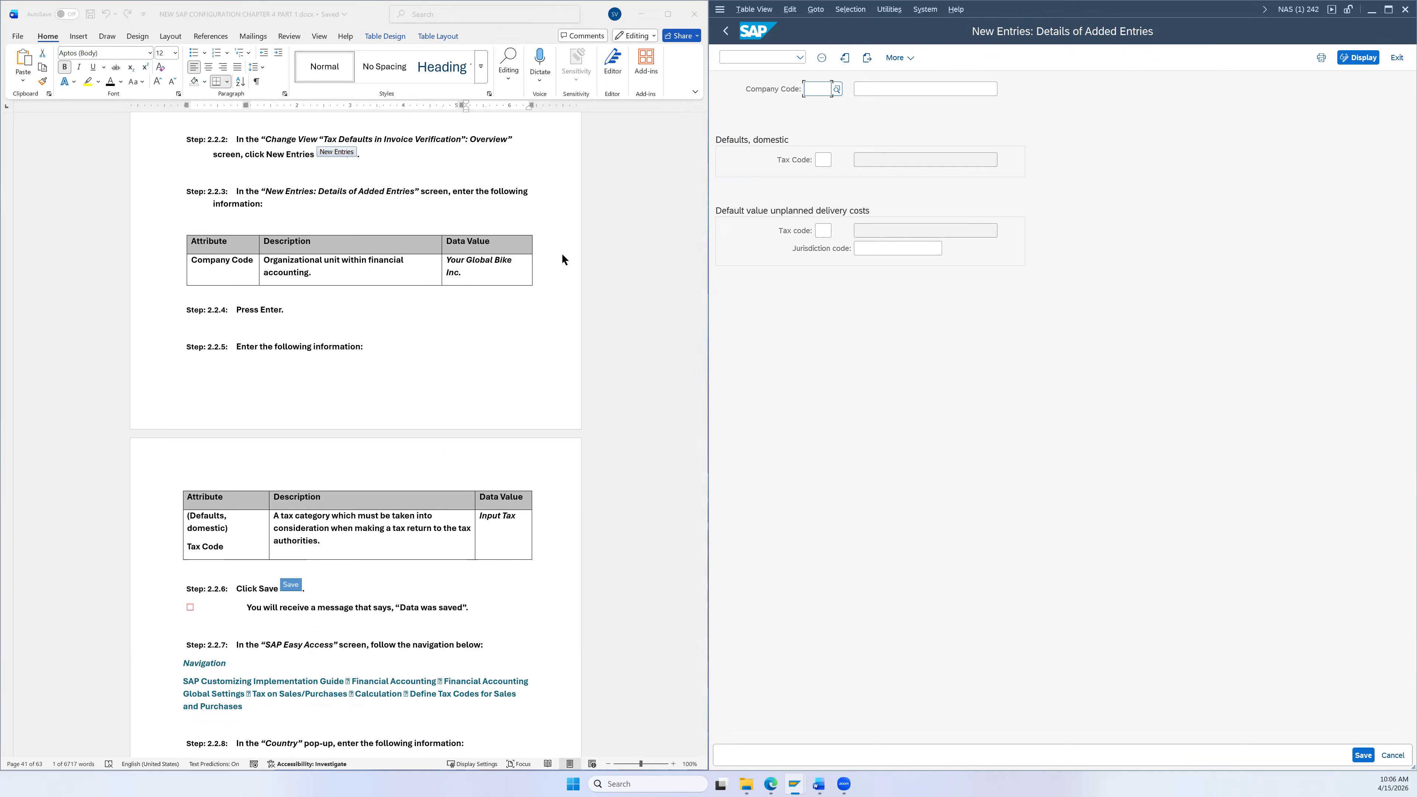
Step: Enter company code US26 and confirm it so Global Bike Inc. appears
{"action": "type", "text": "us"}
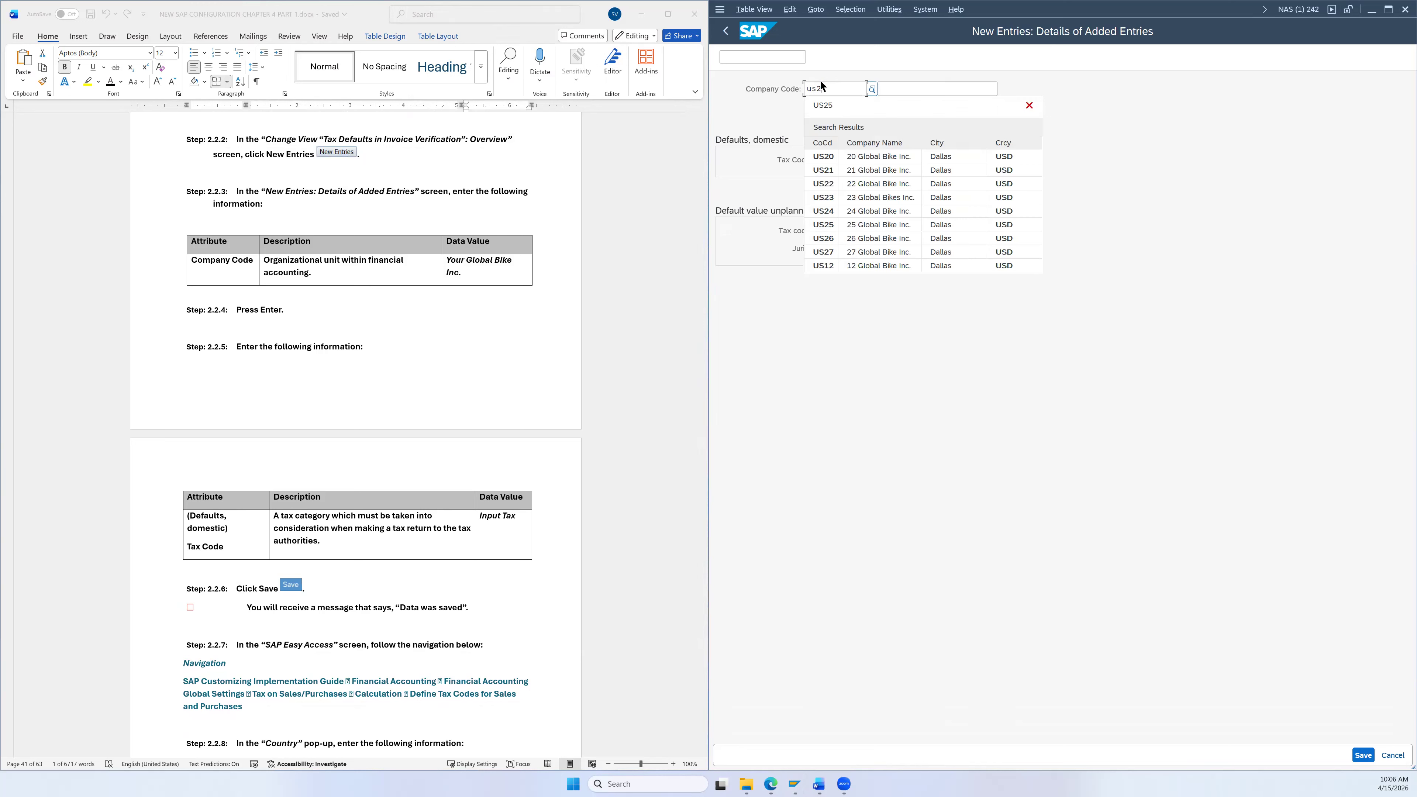
{"action": "type", "text": "2"}
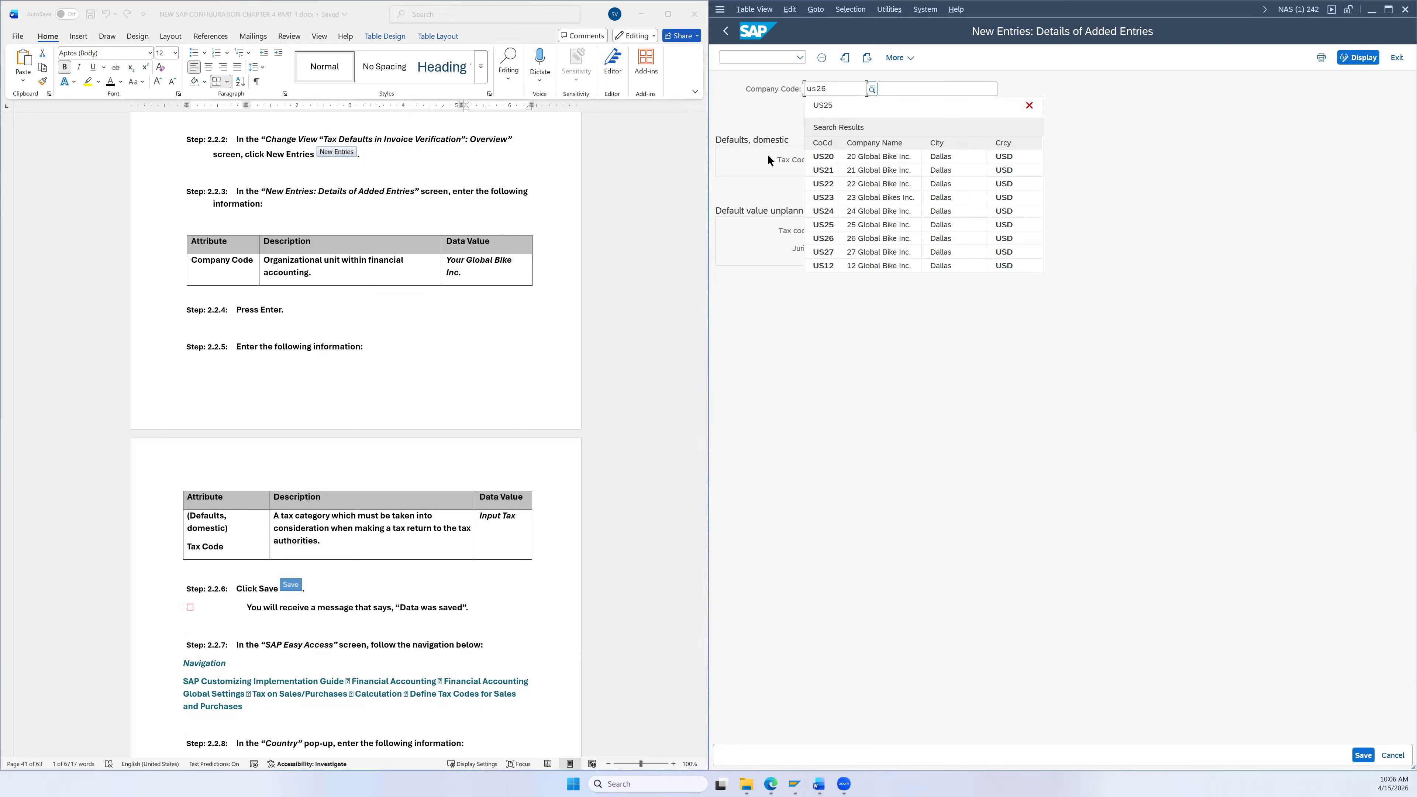
{"action": "type", "text": "6"}
{"action": "left_click", "coordinate": [824, 140]}
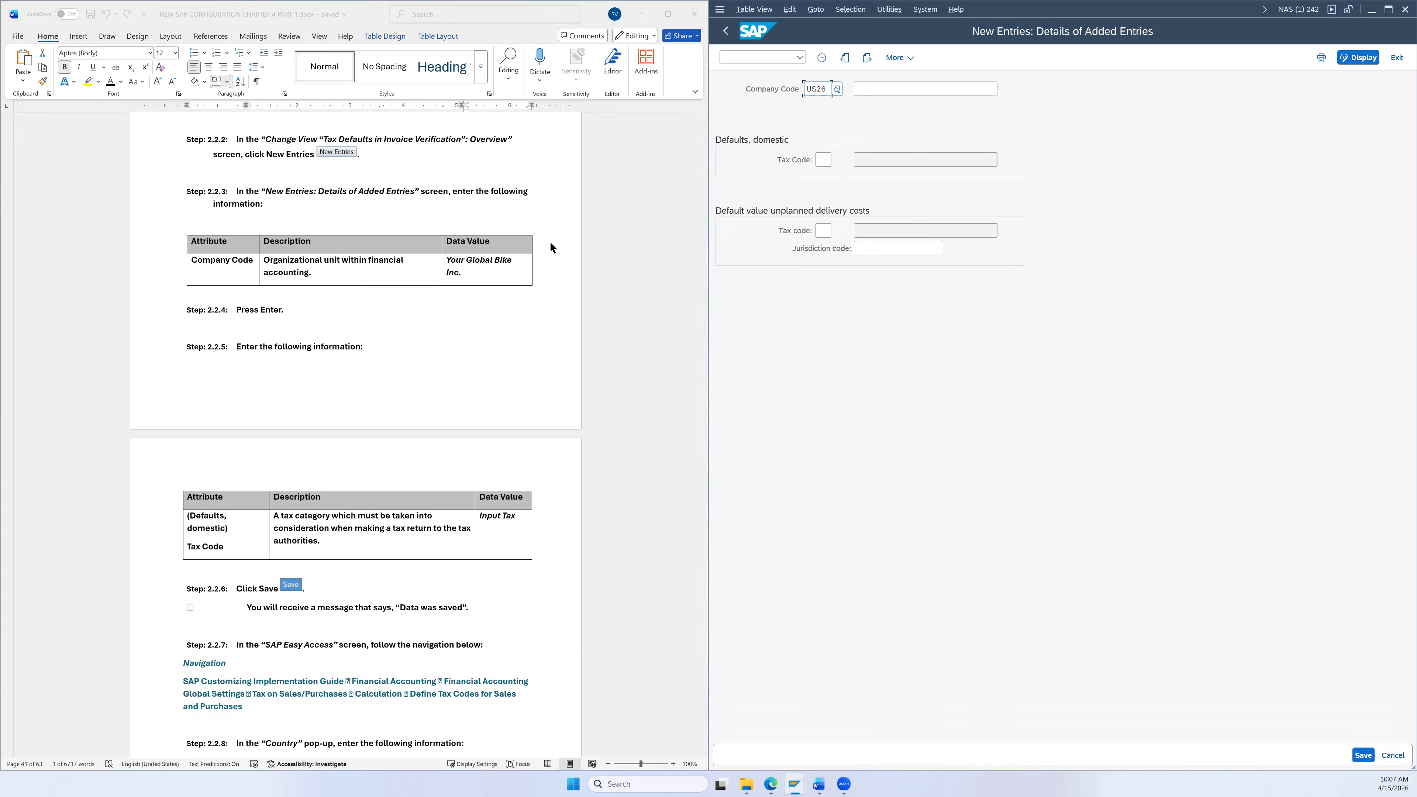
{"action": "key", "text": "Return"}
{"action": "scroll", "coordinate": [273, 360], "scroll_direction": "down", "scroll_amount": 1}
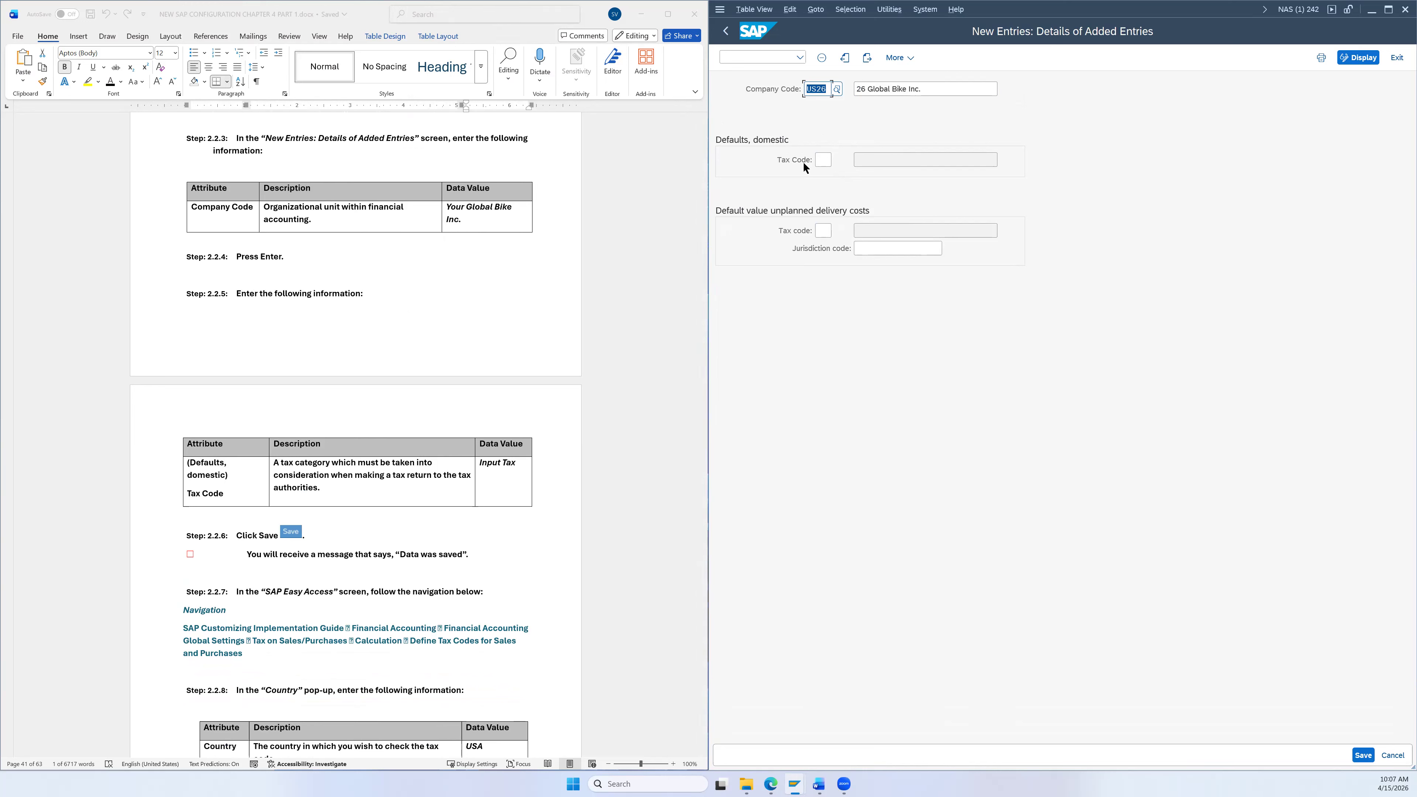
Step: Set XI (Input Tax) as the domestic tax code default, save, and return to the overview
{"action": "left_click", "coordinate": [820, 159]}
{"action": "left_click", "coordinate": [837, 161]}
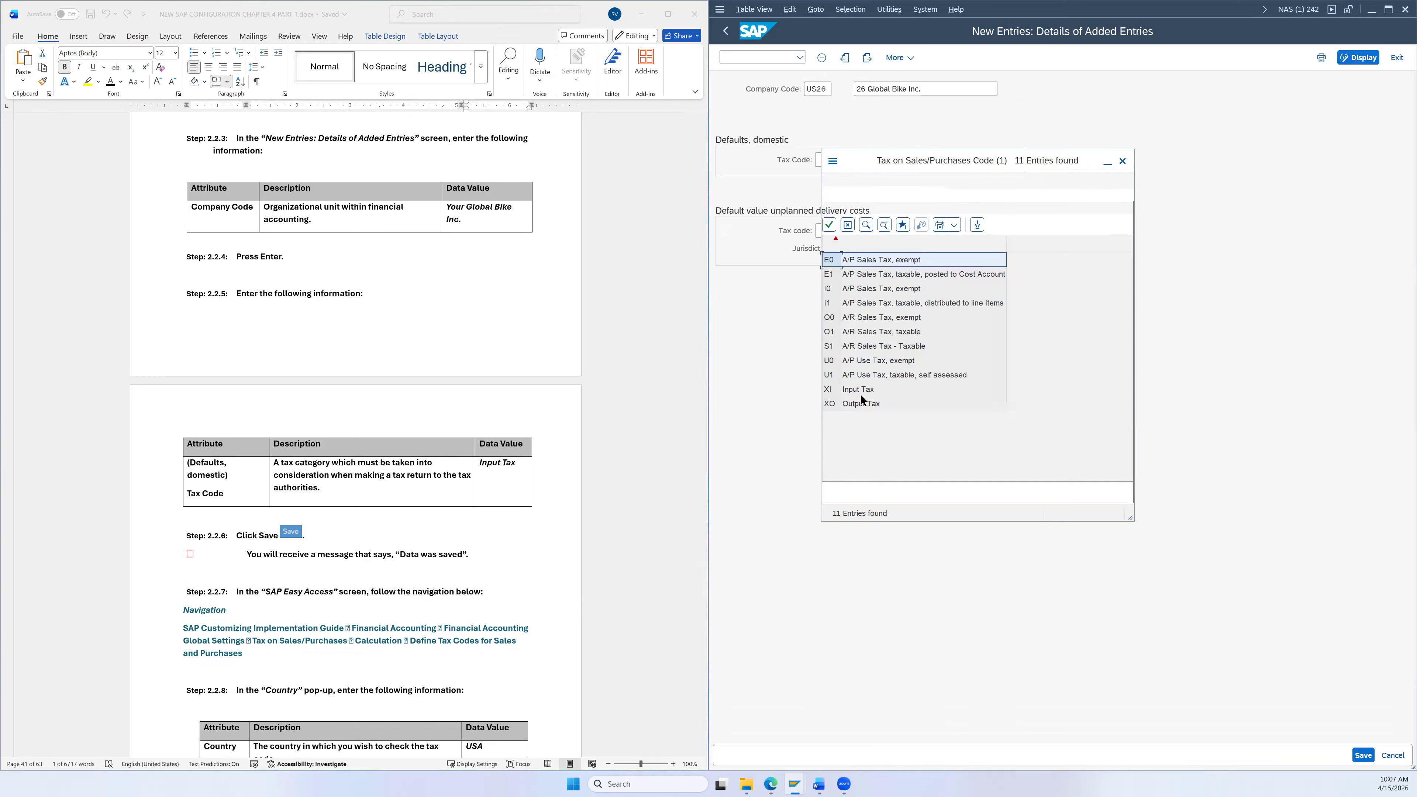
{"action": "left_click", "coordinate": [852, 395]}
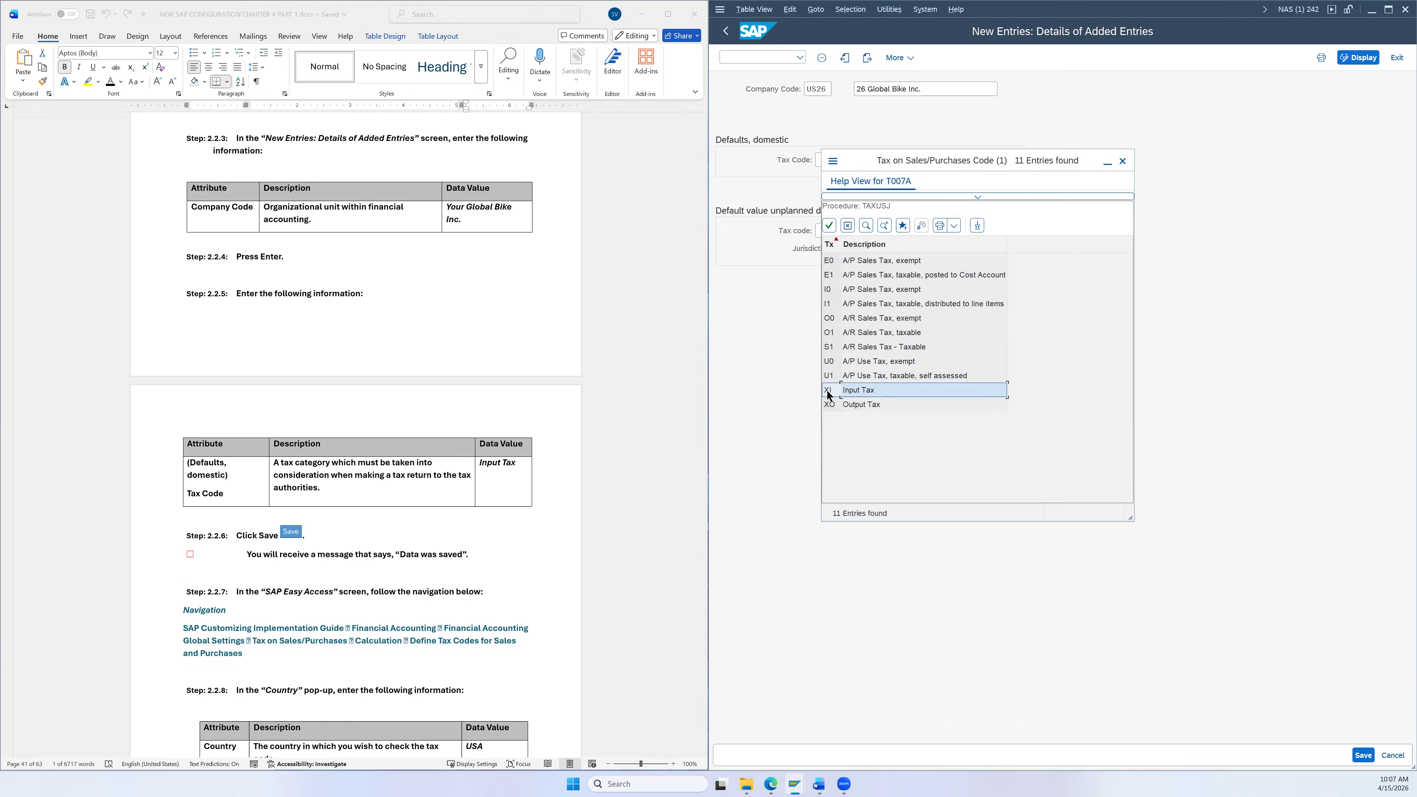
{"action": "double_click", "coordinate": [852, 388]}
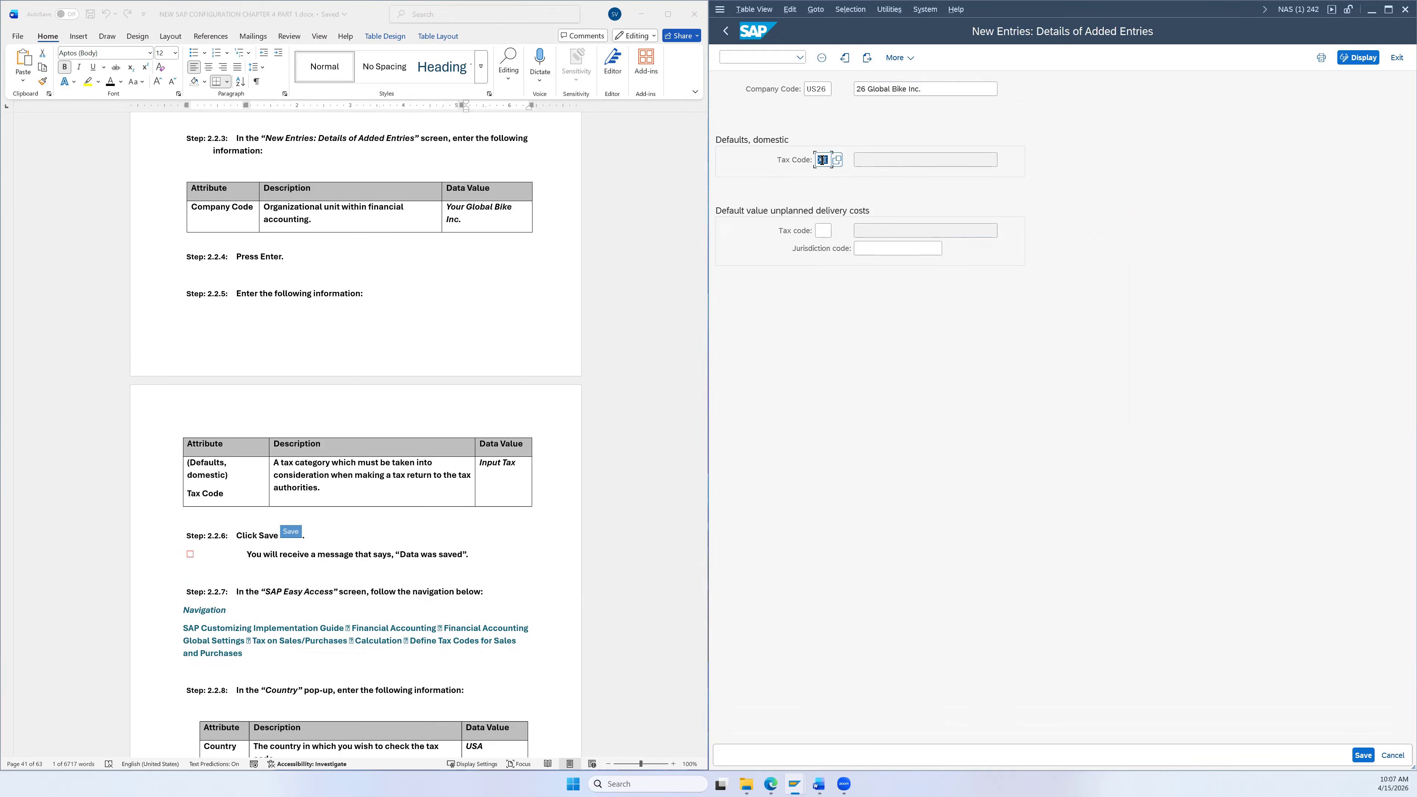
{"action": "scroll", "coordinate": [553, 468], "scroll_direction": "down", "scroll_amount": 3}
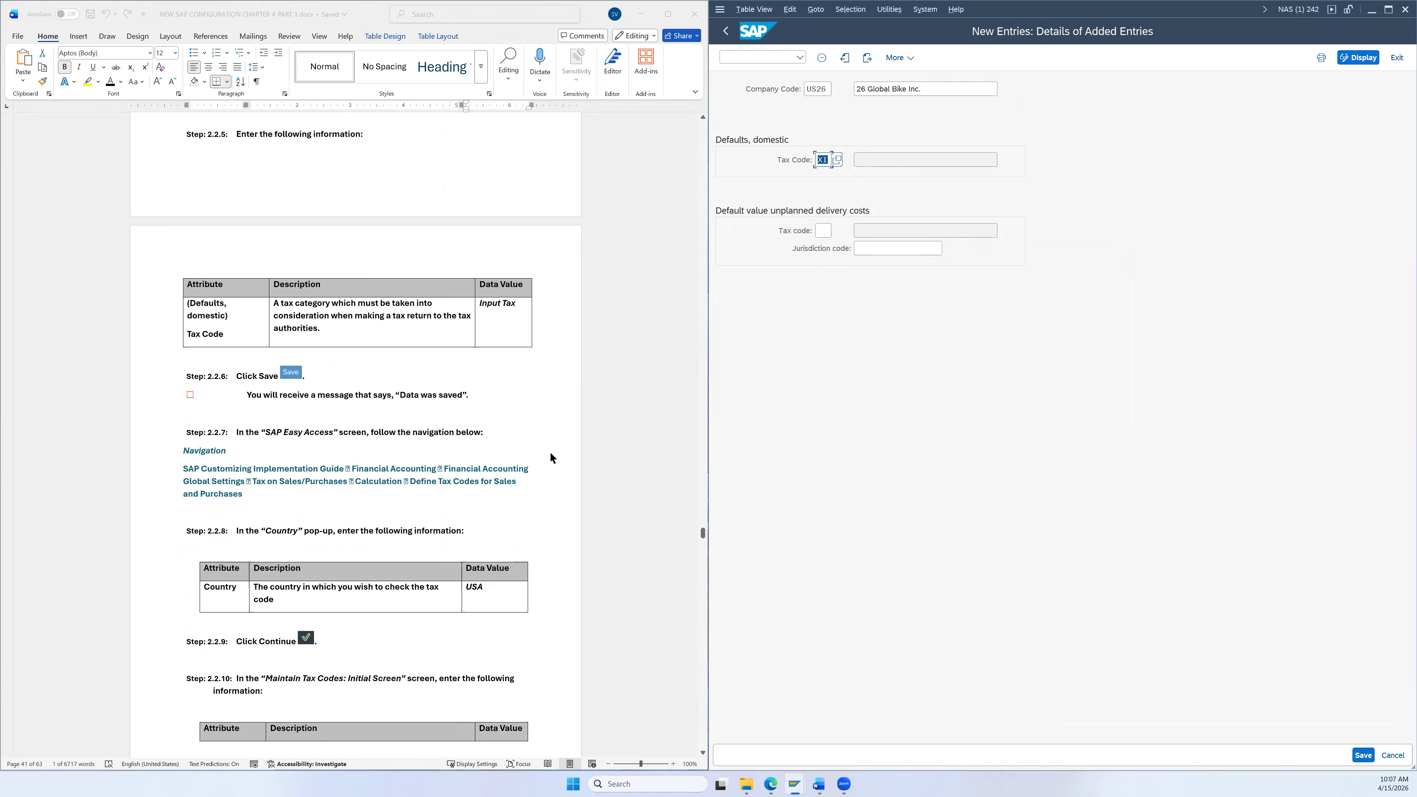
{"action": "left_click", "coordinate": [1363, 755]}
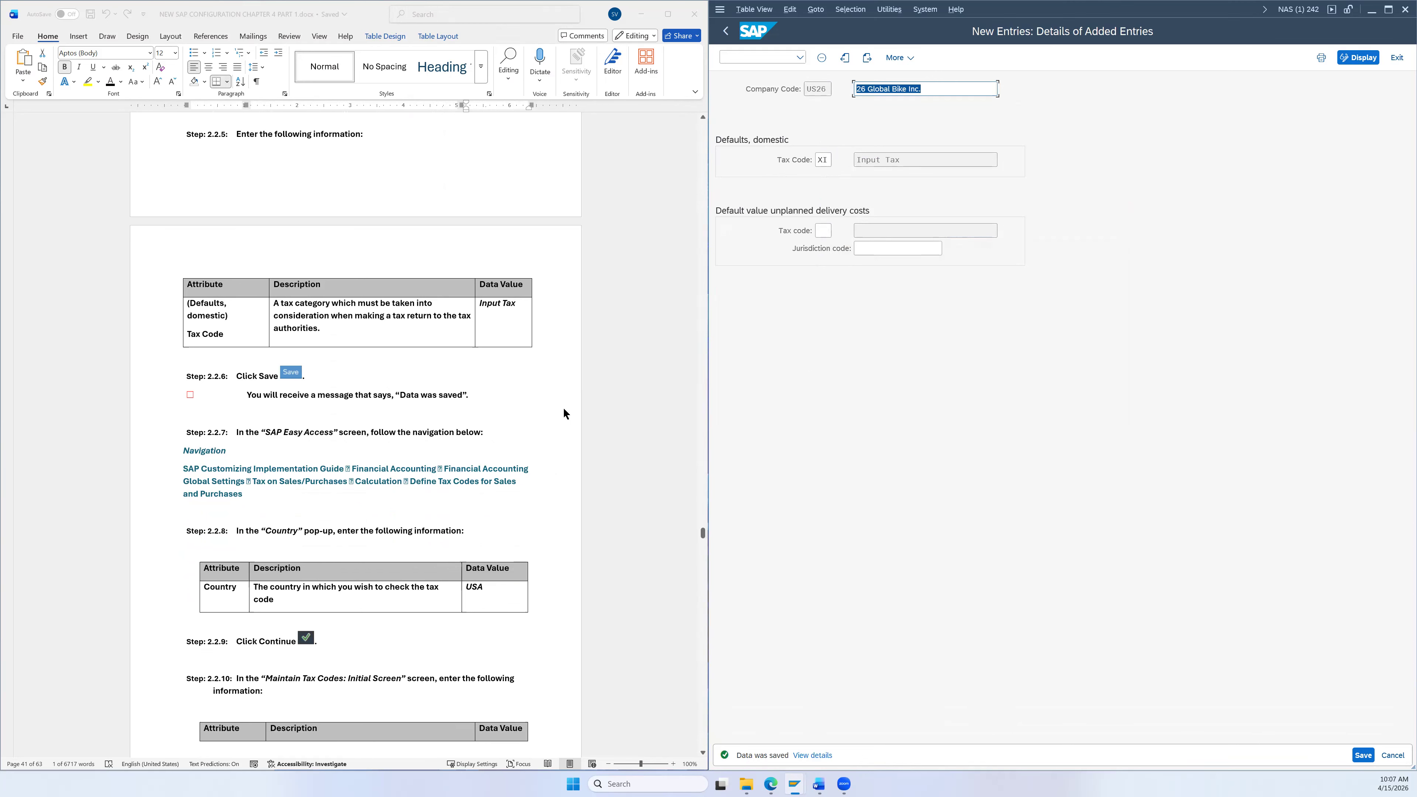
{"action": "scroll", "coordinate": [564, 409], "scroll_direction": "down", "scroll_amount": 2}
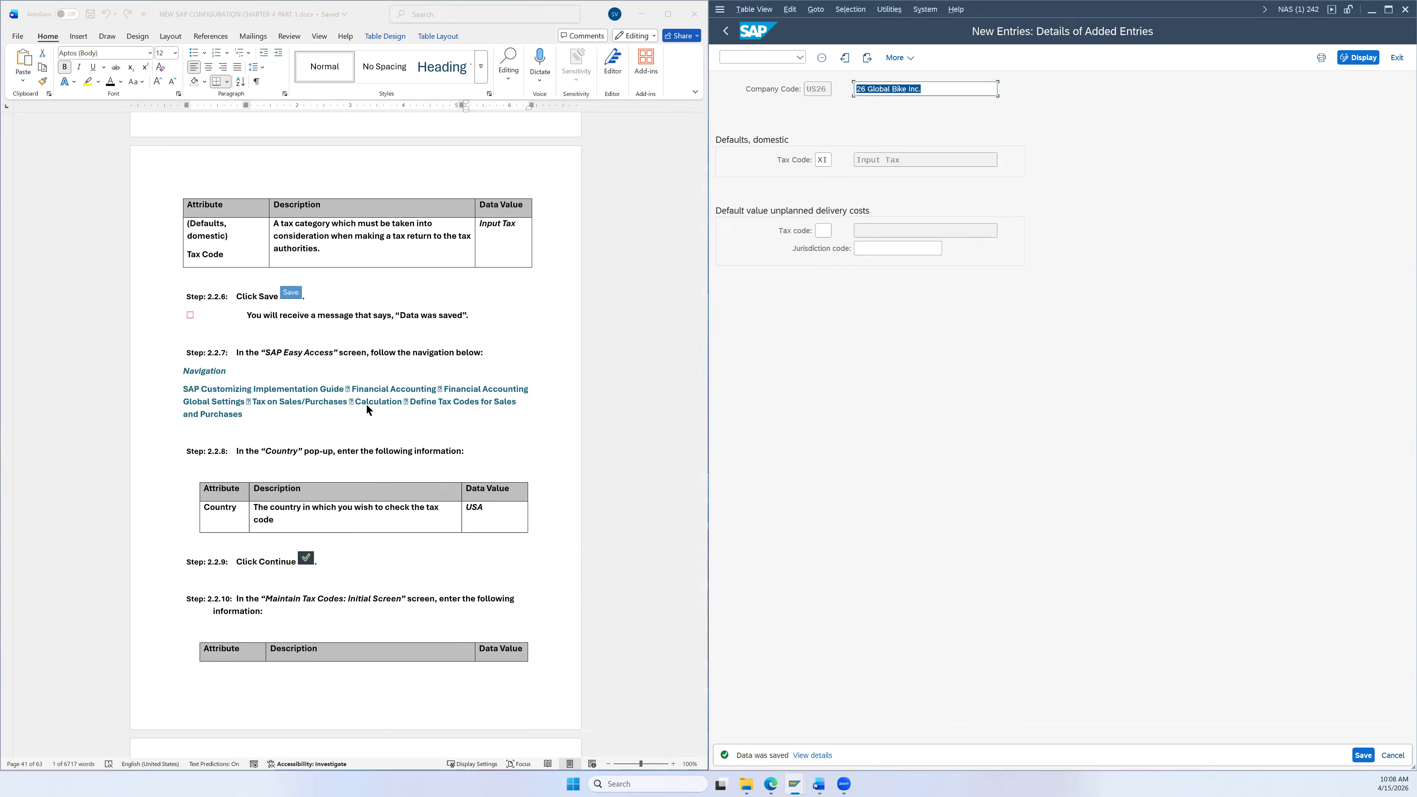
{"action": "left_click", "coordinate": [728, 31]}
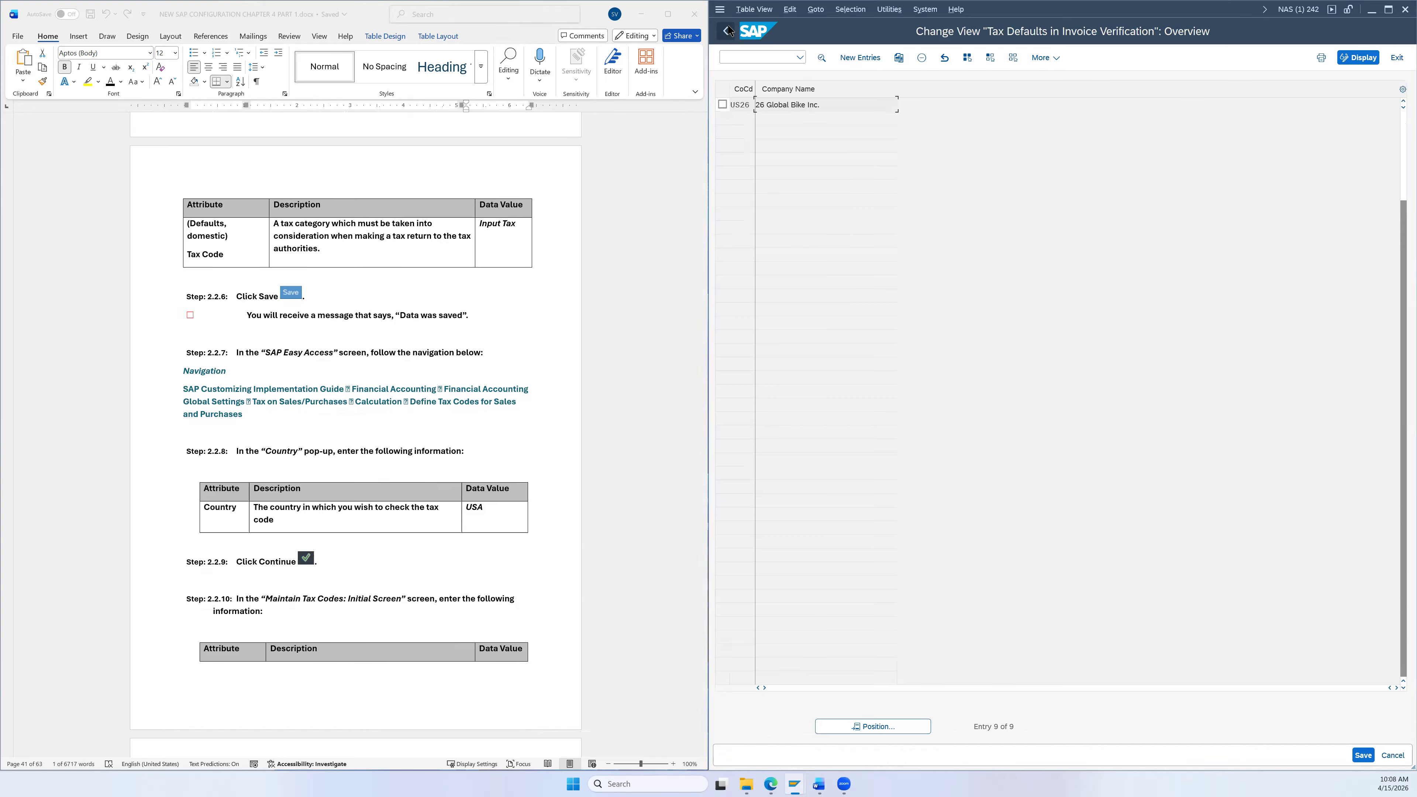
Step: Return to the SAP Reference IMG structure and bring Financial Accounting into view
{"action": "left_click", "coordinate": [728, 31]}
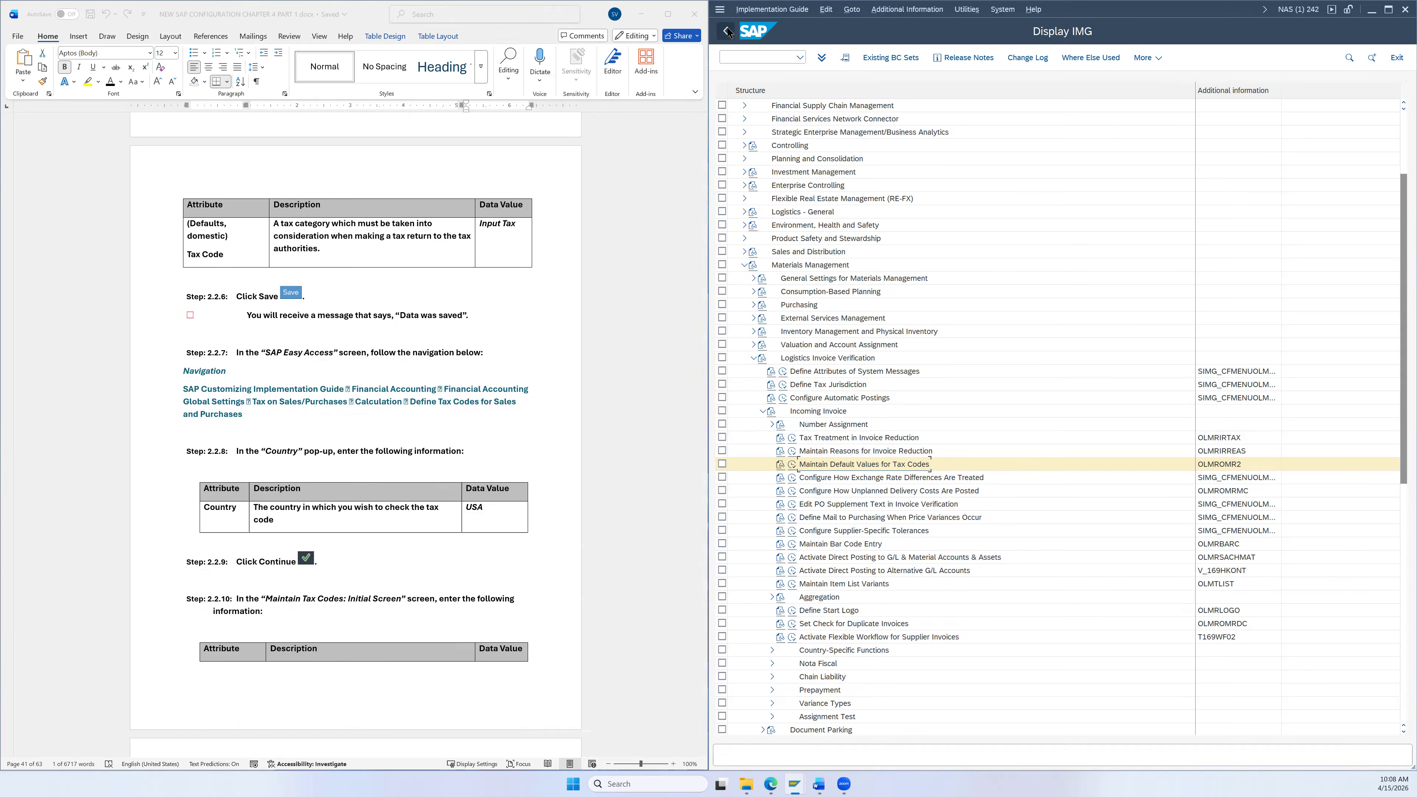
{"action": "left_click", "coordinate": [831, 61]}
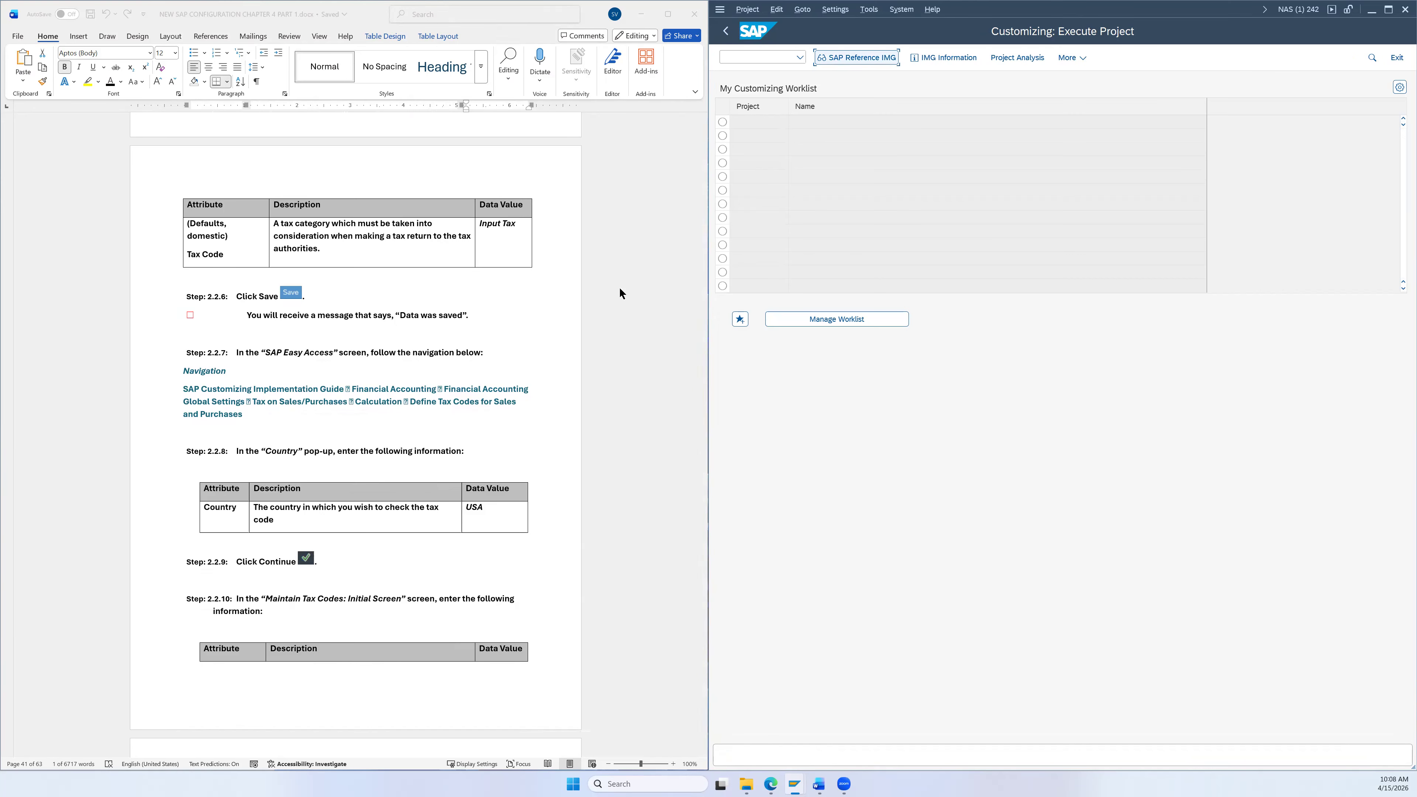
{"action": "scroll", "coordinate": [536, 413], "scroll_direction": "down", "scroll_amount": 2}
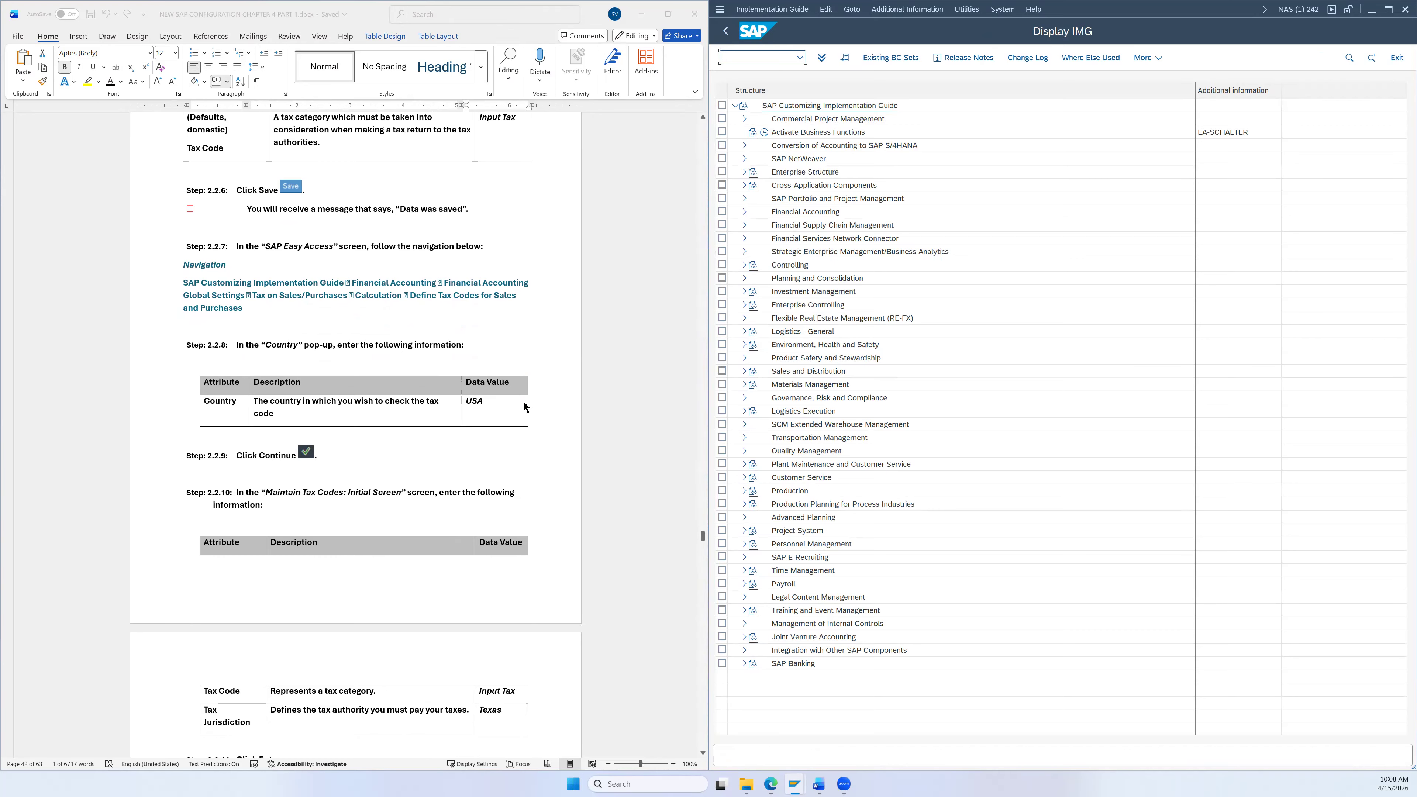
{"action": "scroll", "coordinate": [381, 300], "scroll_direction": "down", "scroll_amount": 1}
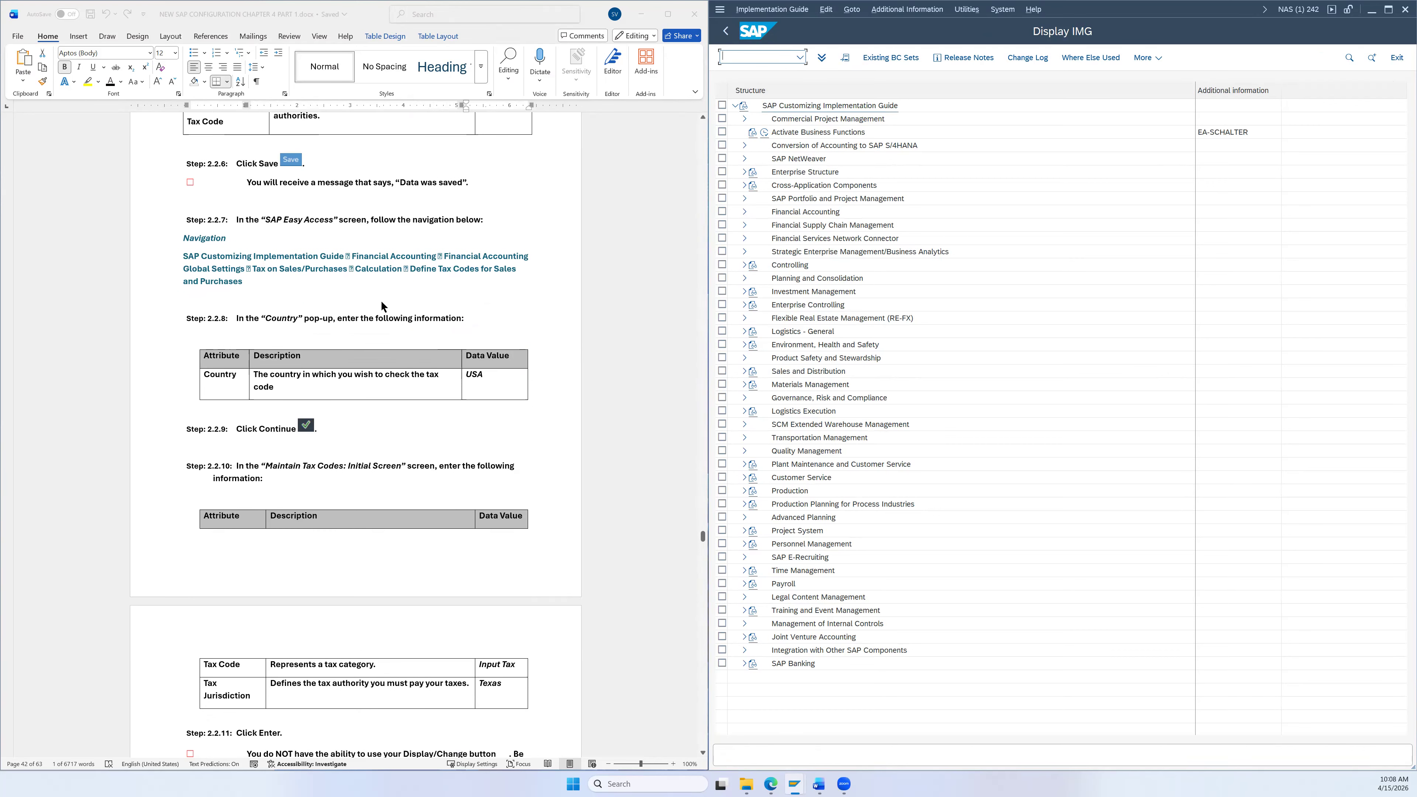
{"action": "scroll", "coordinate": [350, 231], "scroll_direction": "down", "scroll_amount": 1}
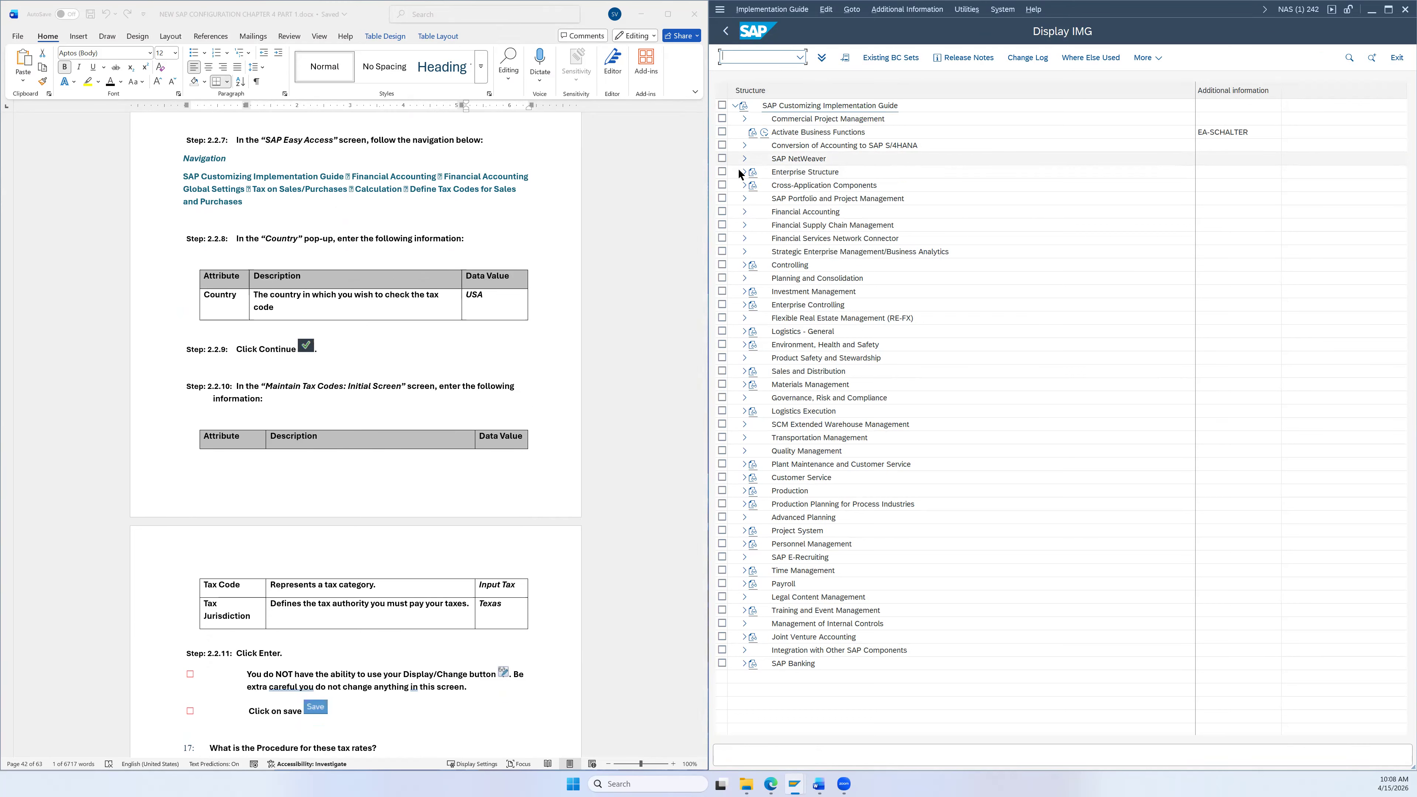
Step: Expand Financial Accounting Global Settings > Tax on Sales/Purchases > Calculation and run Define Tax Codes for Sales and Purchases
{"action": "left_click", "coordinate": [744, 212]}
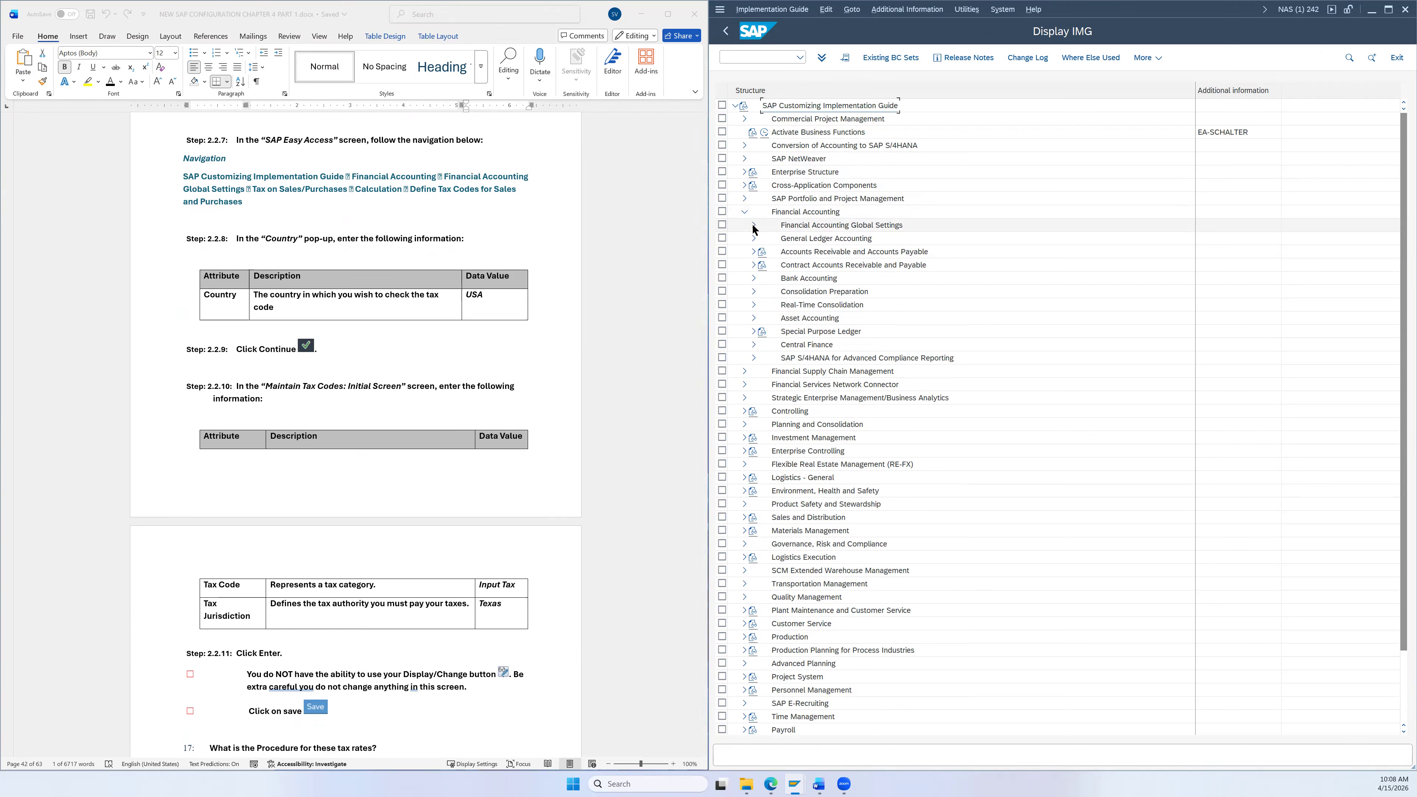
{"action": "left_click", "coordinate": [753, 226]}
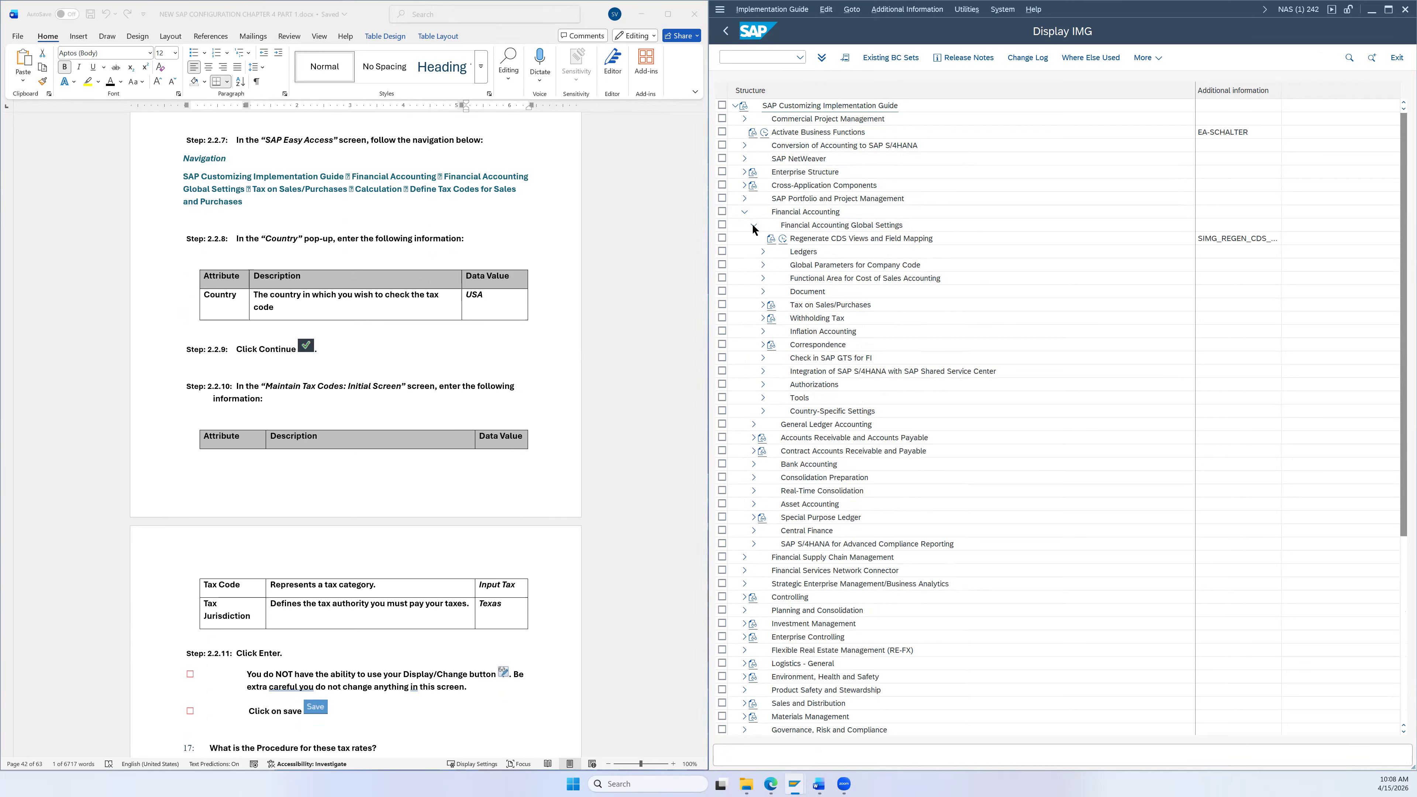
{"action": "left_click", "coordinate": [762, 305]}
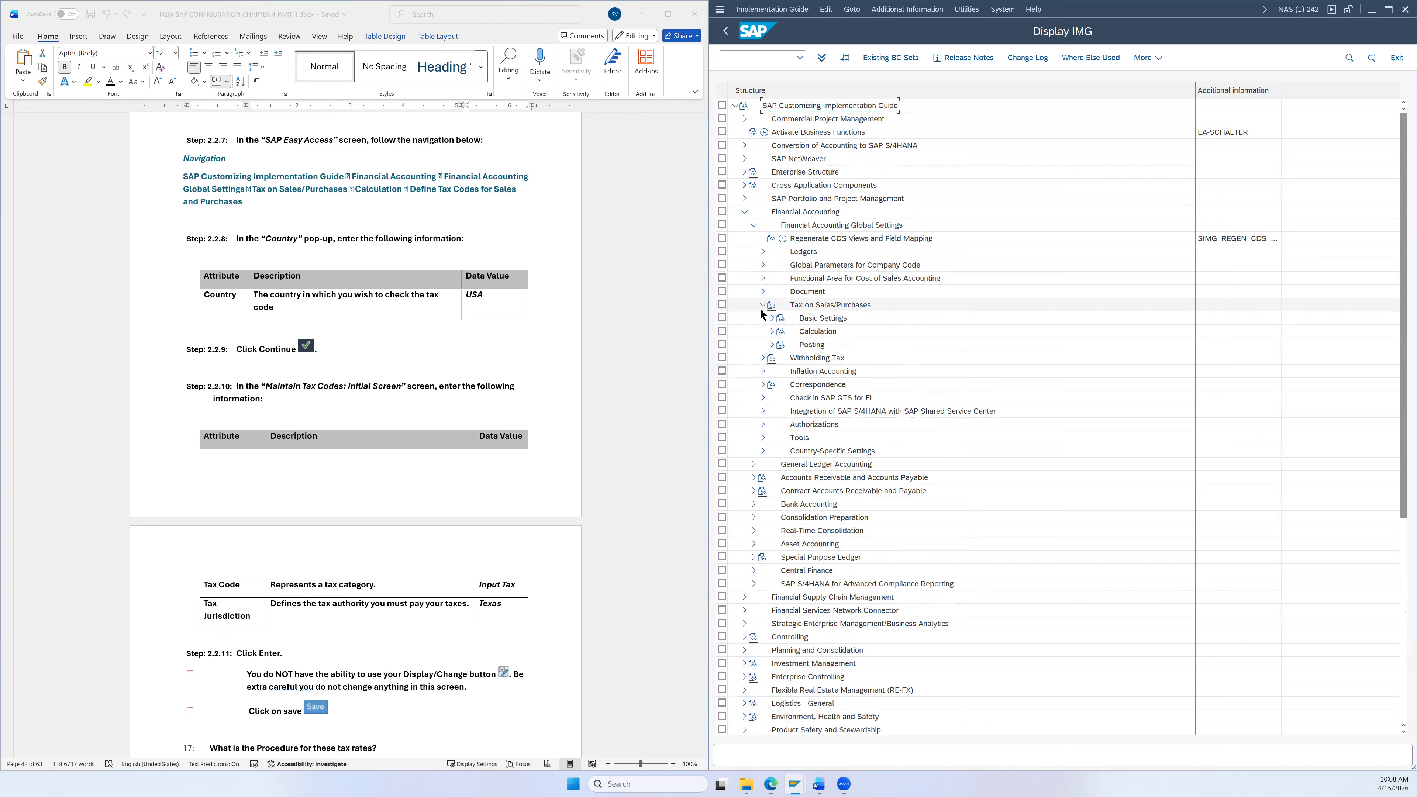
{"action": "left_click", "coordinate": [772, 331]}
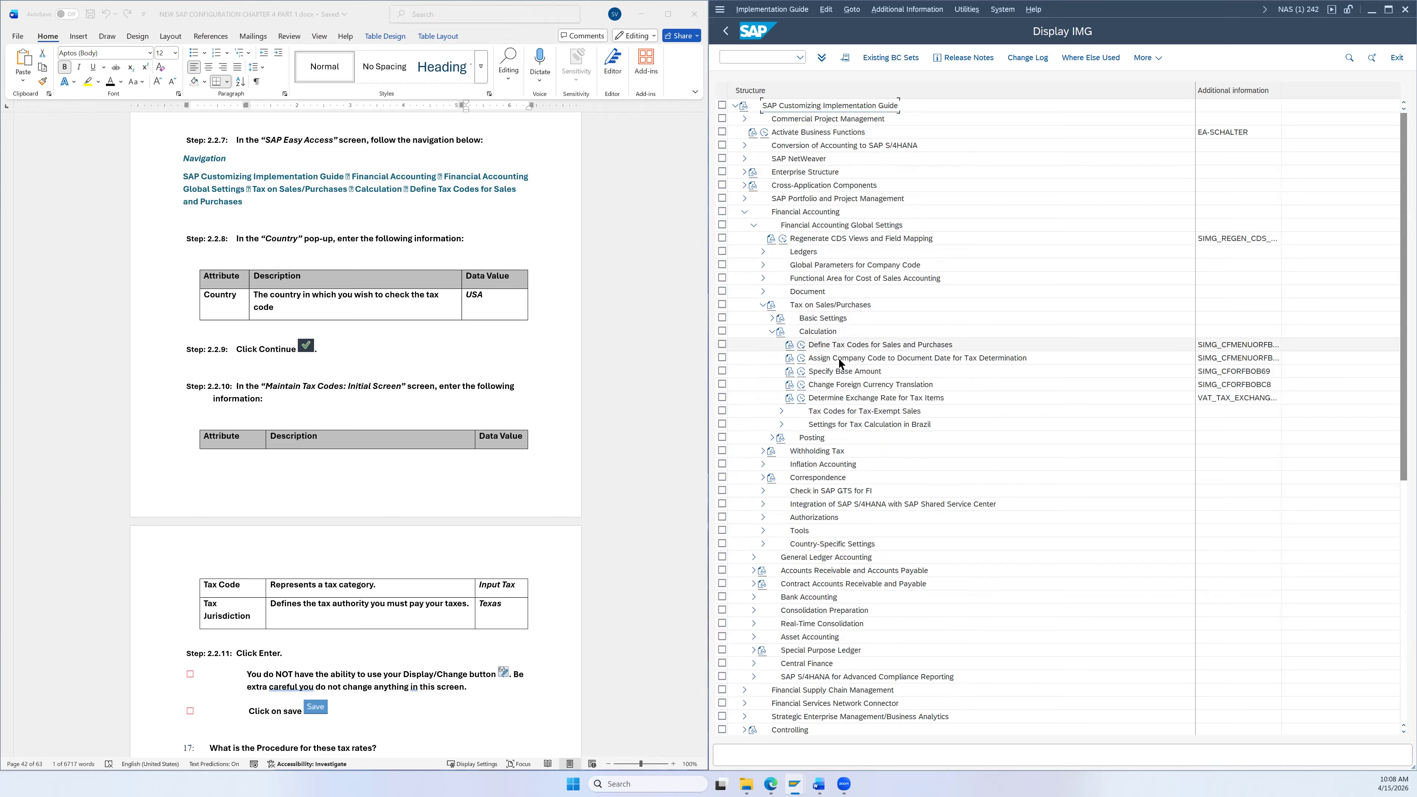
{"action": "left_click", "coordinate": [827, 346]}
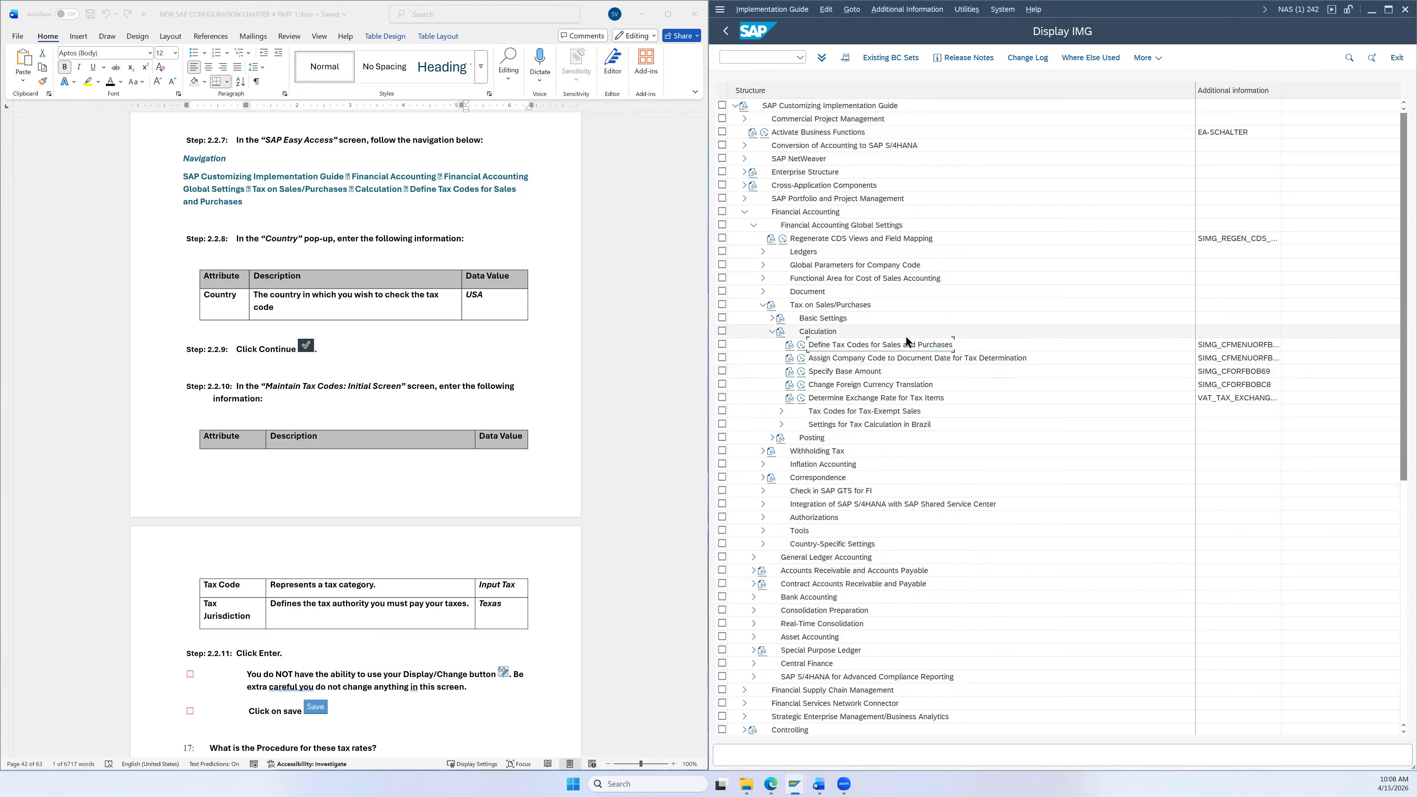
{"action": "left_click", "coordinate": [803, 348]}
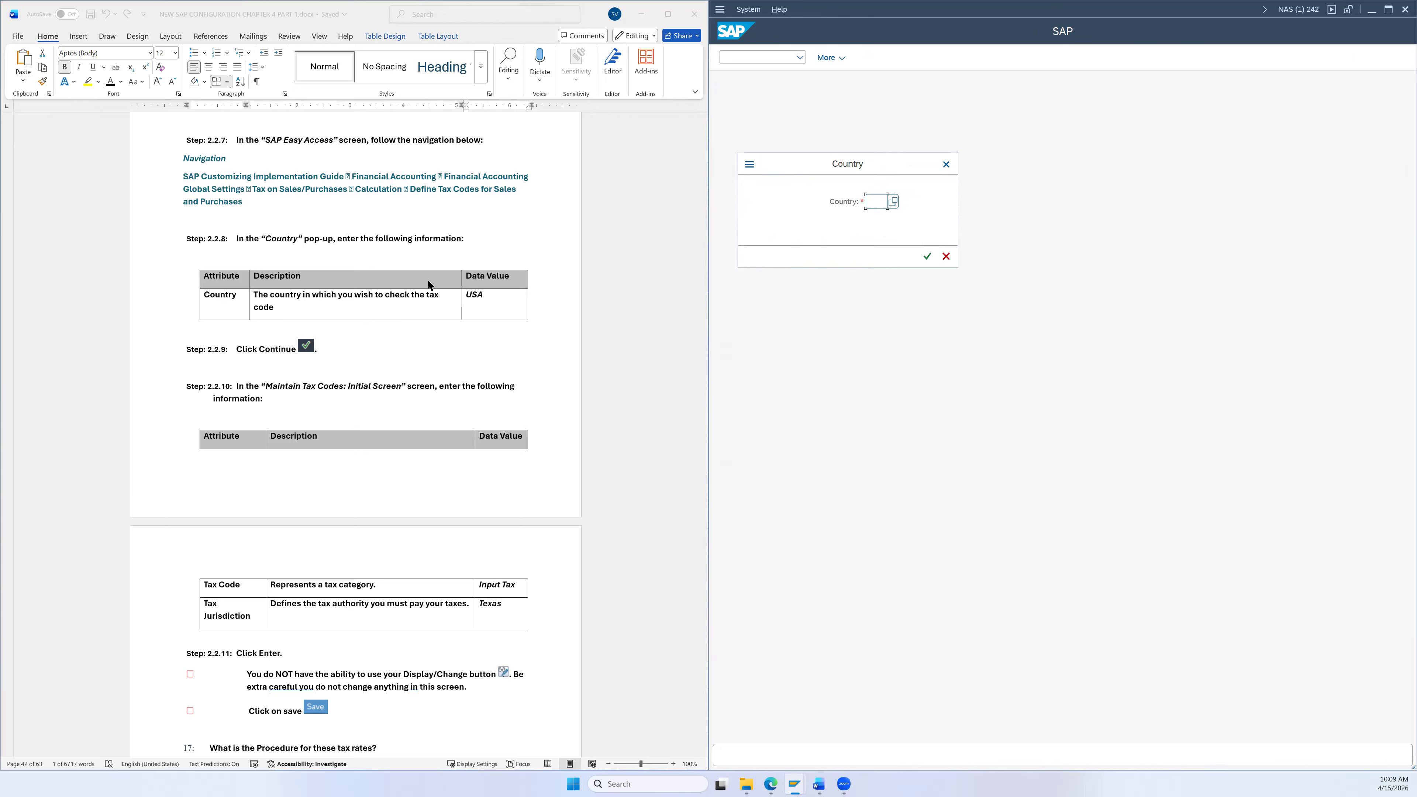
Step: Choose country key US (USA) from the Country list and continue to the Maintain Tax Code screen
{"action": "type", "text": "U"}
{"action": "left_click", "coordinate": [894, 201]}
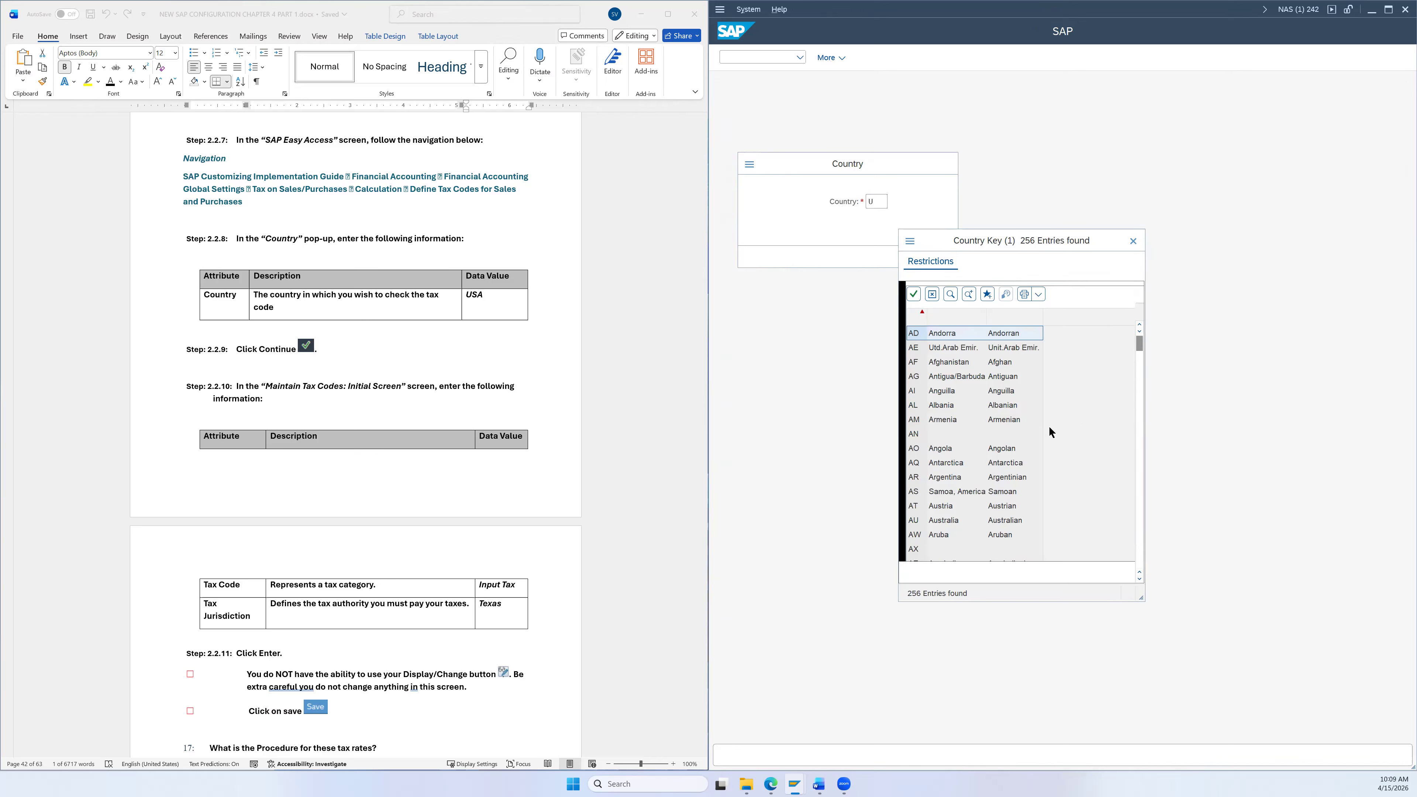
{"action": "left_click_drag", "start_coordinate": [1139, 343], "coordinate": [1140, 435]}
{"action": "scroll", "coordinate": [1113, 567], "scroll_direction": "down", "scroll_amount": 19}
{"action": "scroll", "coordinate": [1064, 500], "scroll_direction": "down", "scroll_amount": 3}
{"action": "scroll", "coordinate": [1061, 501], "scroll_direction": "down", "scroll_amount": 20}
{"action": "scroll", "coordinate": [1077, 516], "scroll_direction": "down", "scroll_amount": 1}
{"action": "double_click", "coordinate": [937, 343]}
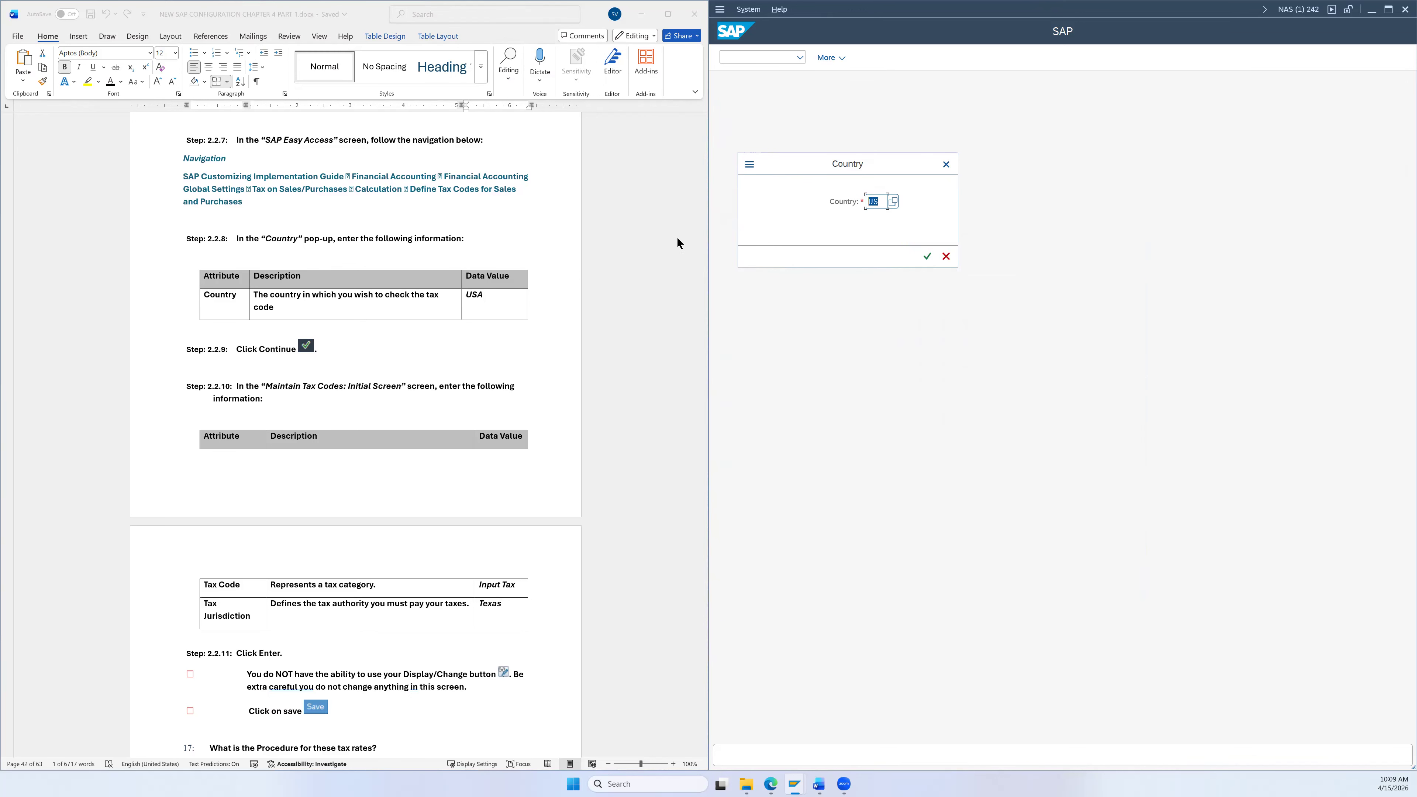
{"action": "left_click", "coordinate": [927, 257]}
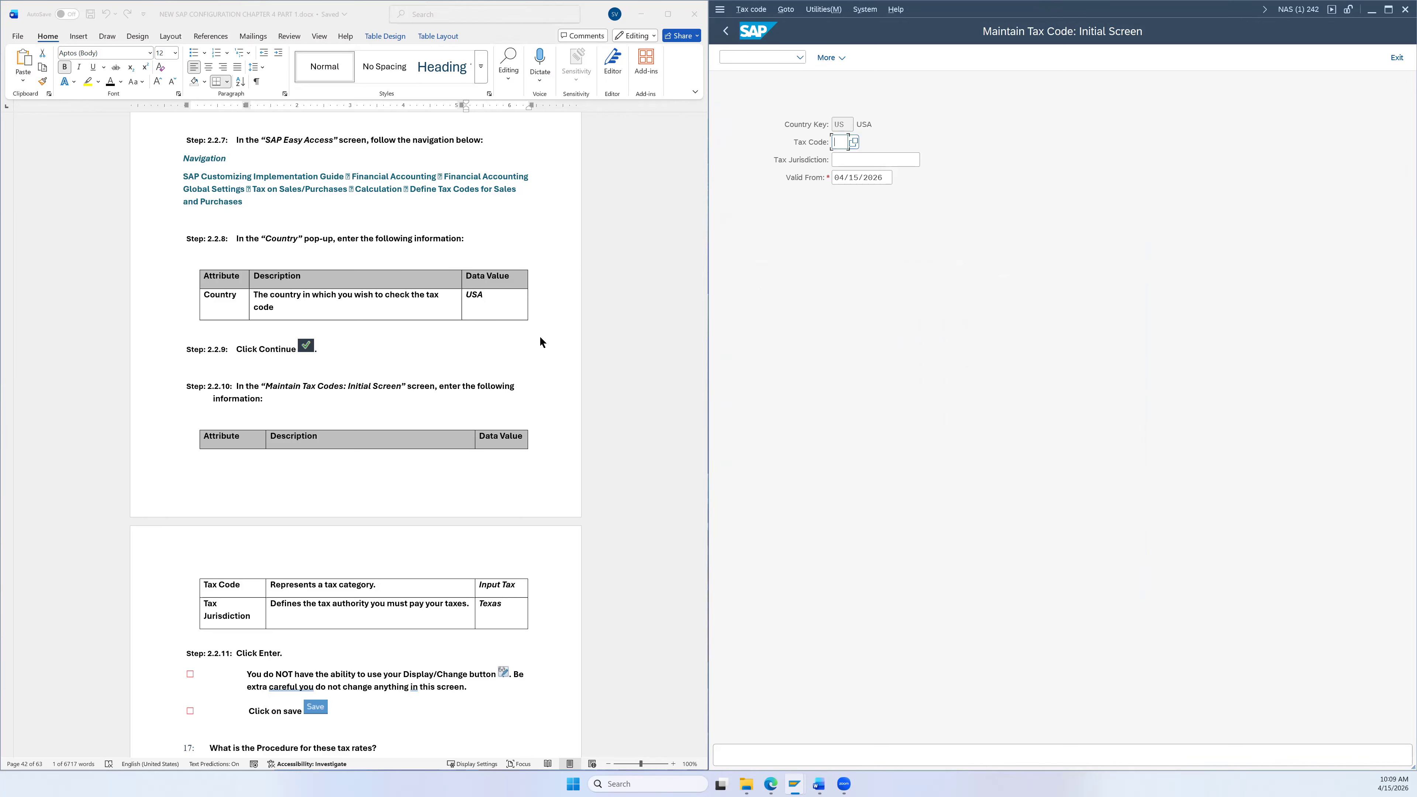
Step: Pick the XI Input Tax code as the tax code
{"action": "scroll", "coordinate": [539, 336], "scroll_direction": "down", "scroll_amount": 1}
{"action": "scroll", "coordinate": [539, 339], "scroll_direction": "down", "scroll_amount": 1}
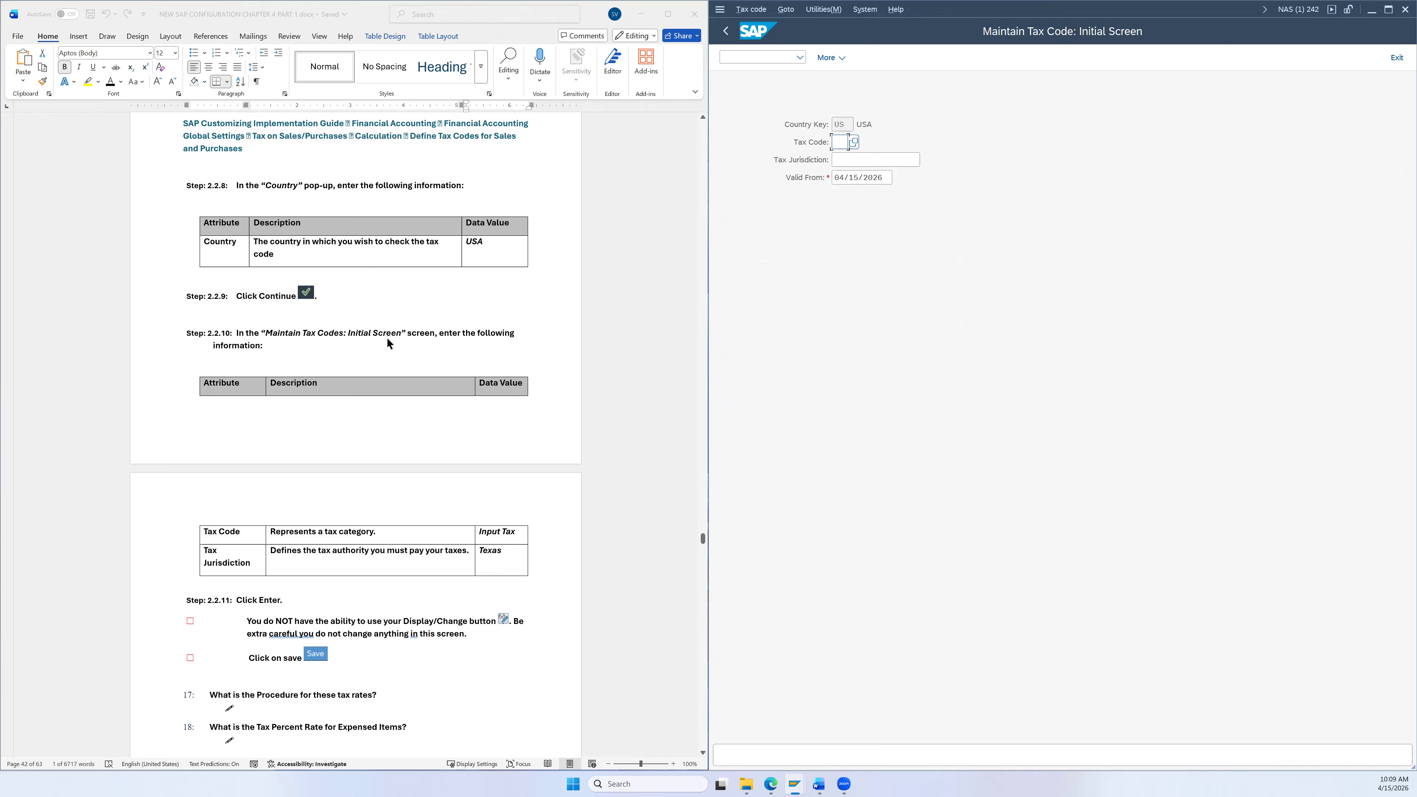
{"action": "scroll", "coordinate": [402, 329], "scroll_direction": "down", "scroll_amount": 4}
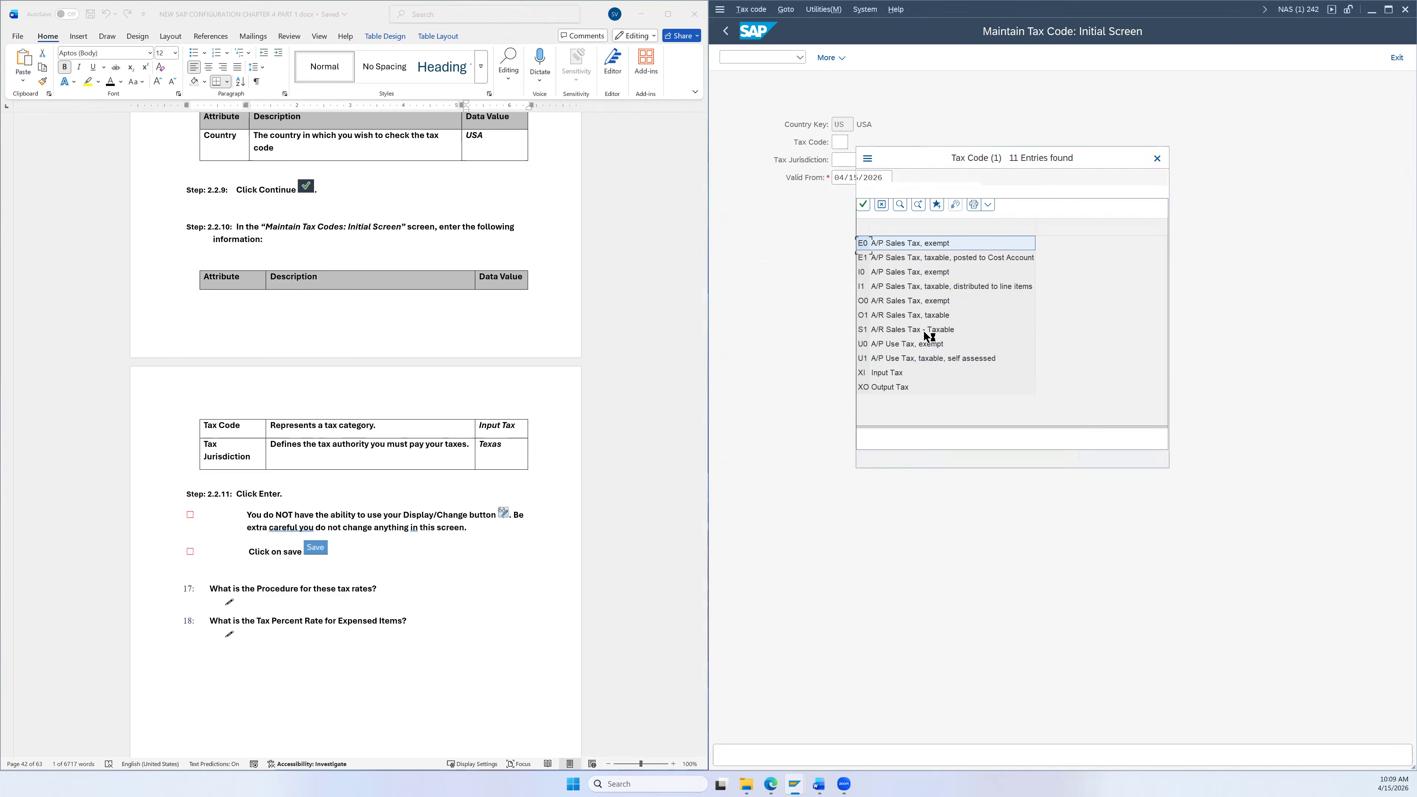
{"action": "left_click", "coordinate": [888, 375]}
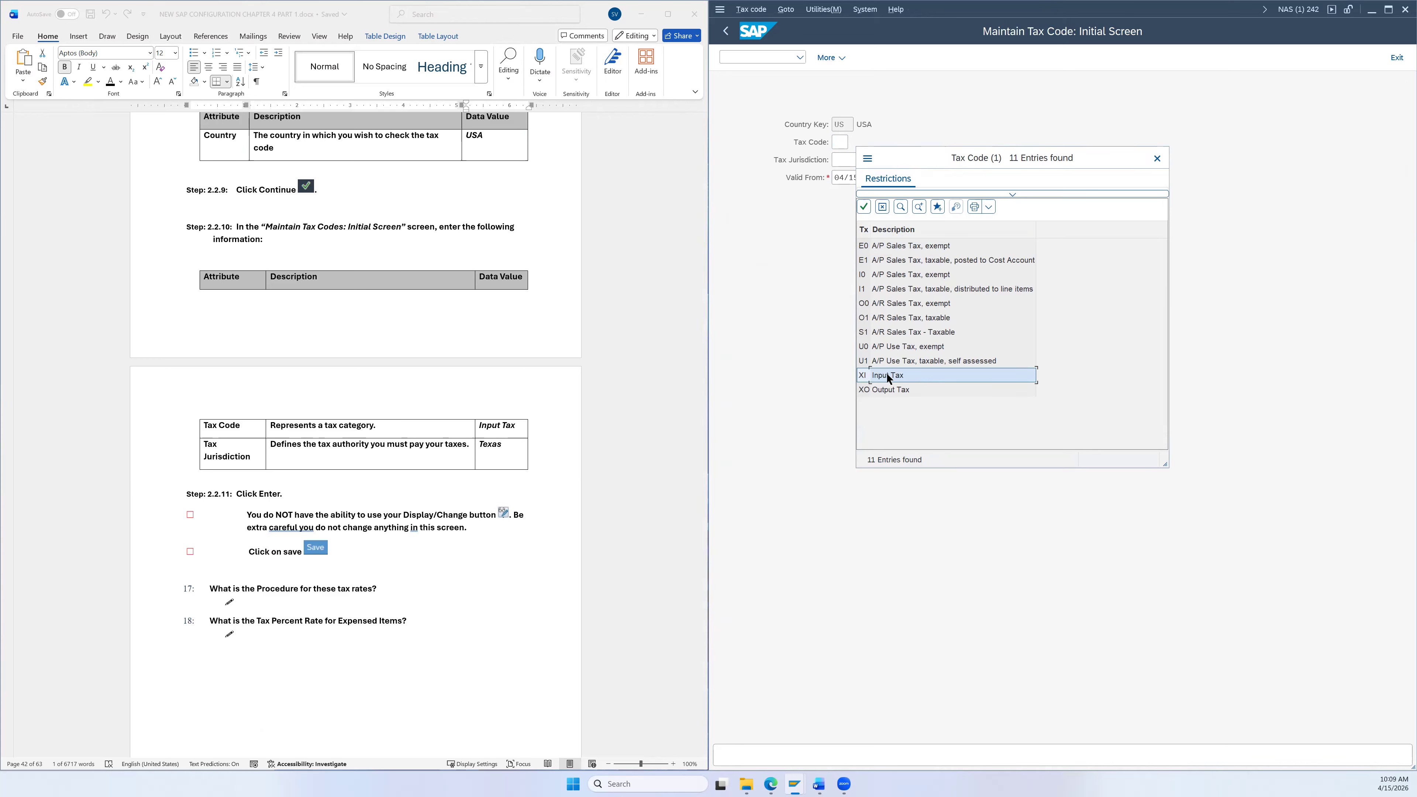
{"action": "double_click", "coordinate": [887, 374]}
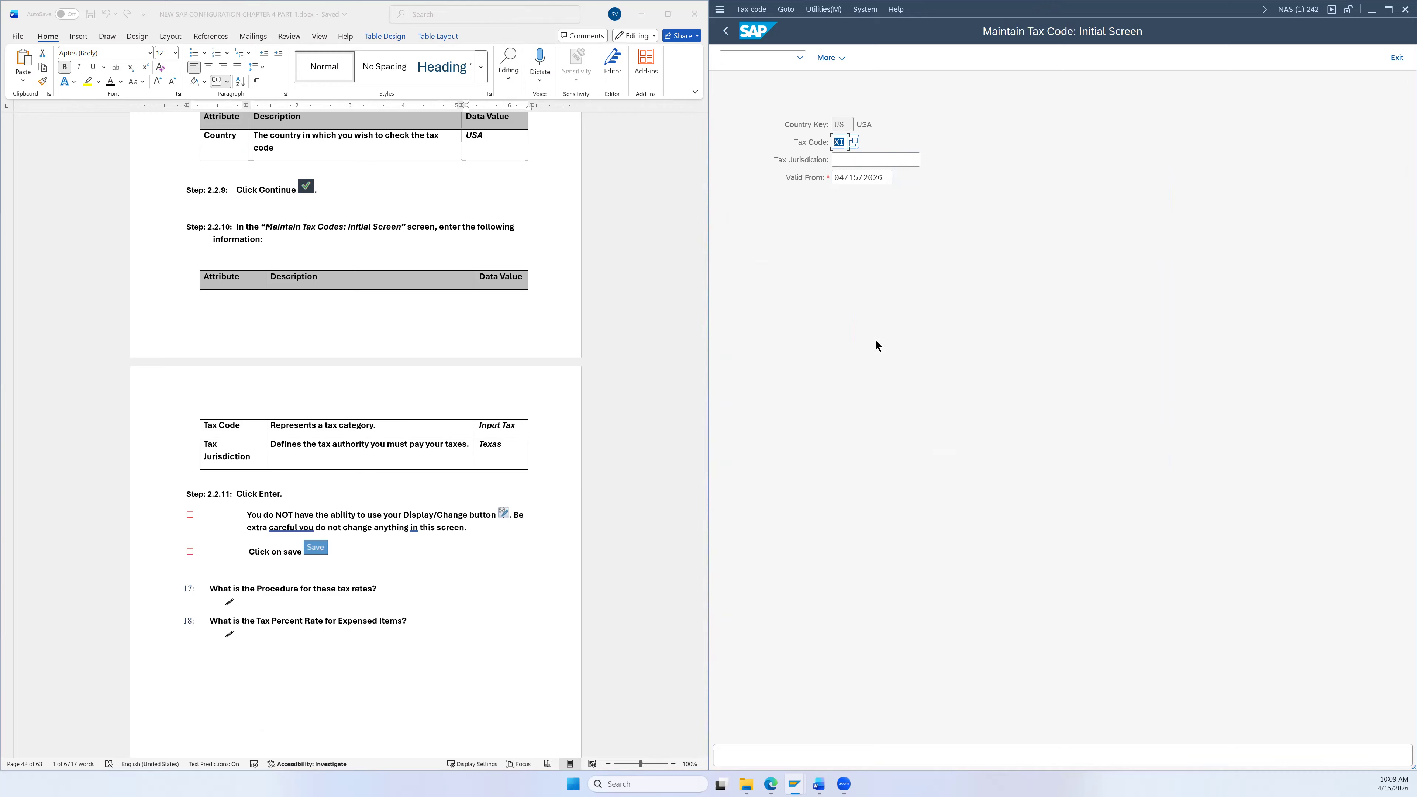
Step: Search jurisdictions for state TX, choose TX0000000, and proceed to the tax rates
{"action": "left_click", "coordinate": [873, 159]}
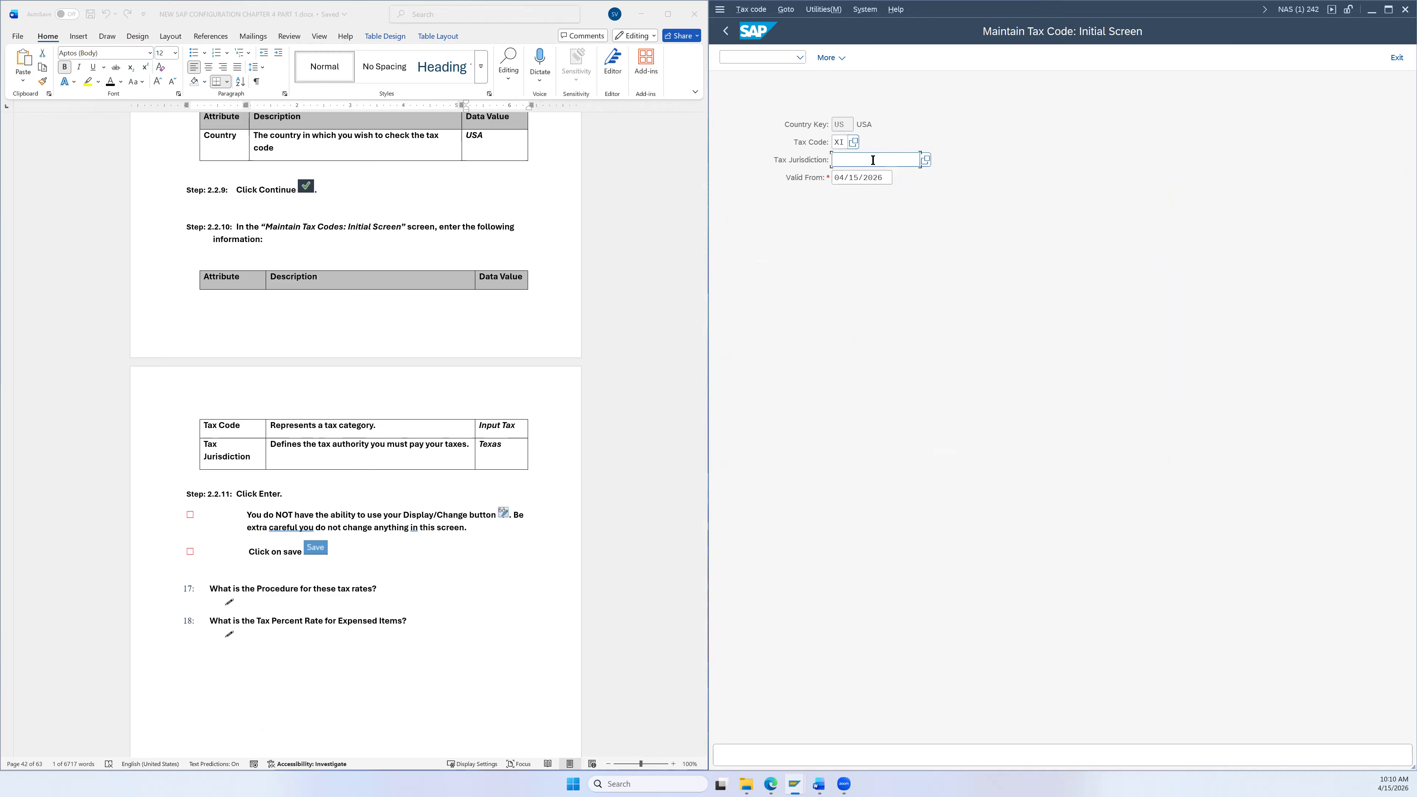
{"action": "left_click", "coordinate": [925, 160]}
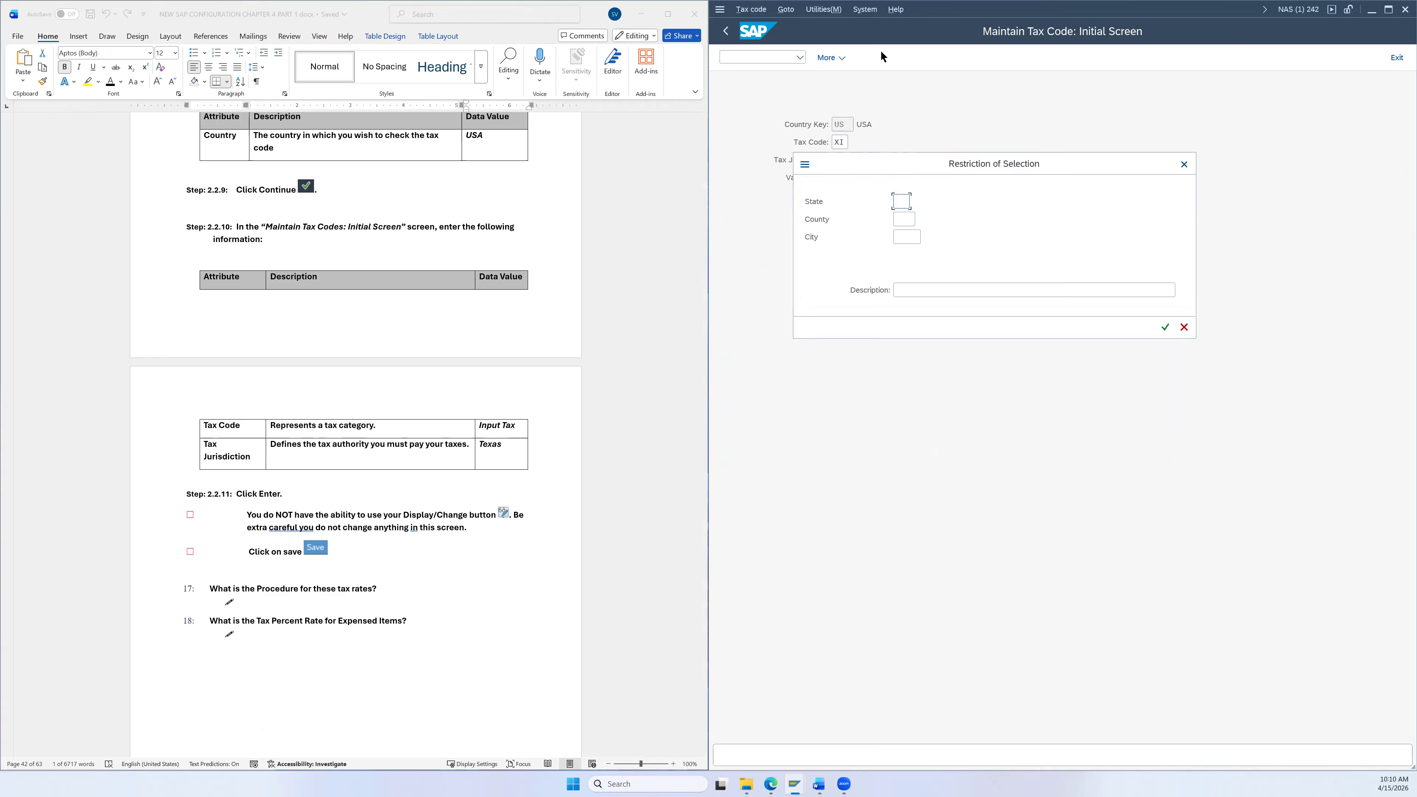
{"action": "type", "text": "TX"}
{"action": "left_click", "coordinate": [1165, 328]}
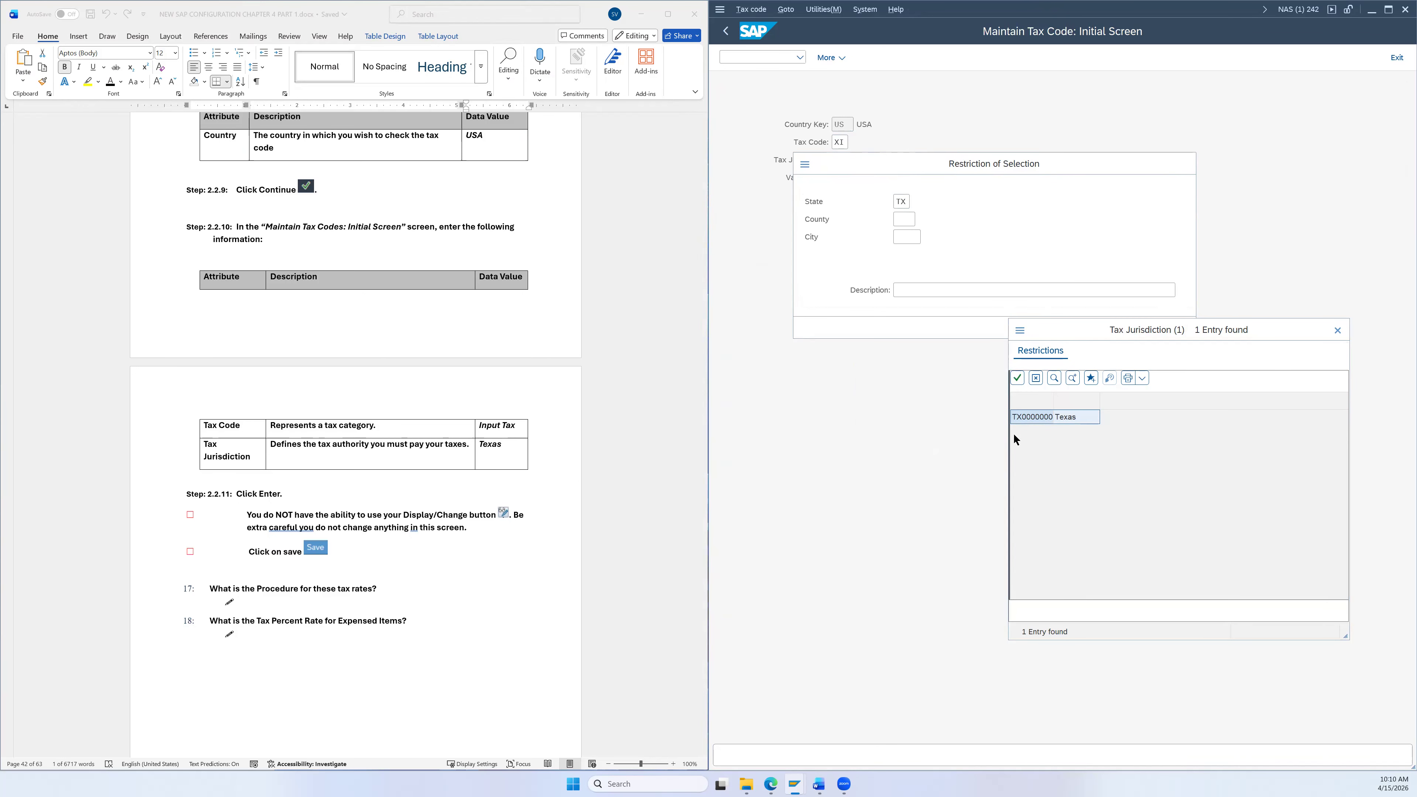
{"action": "double_click", "coordinate": [1021, 417]}
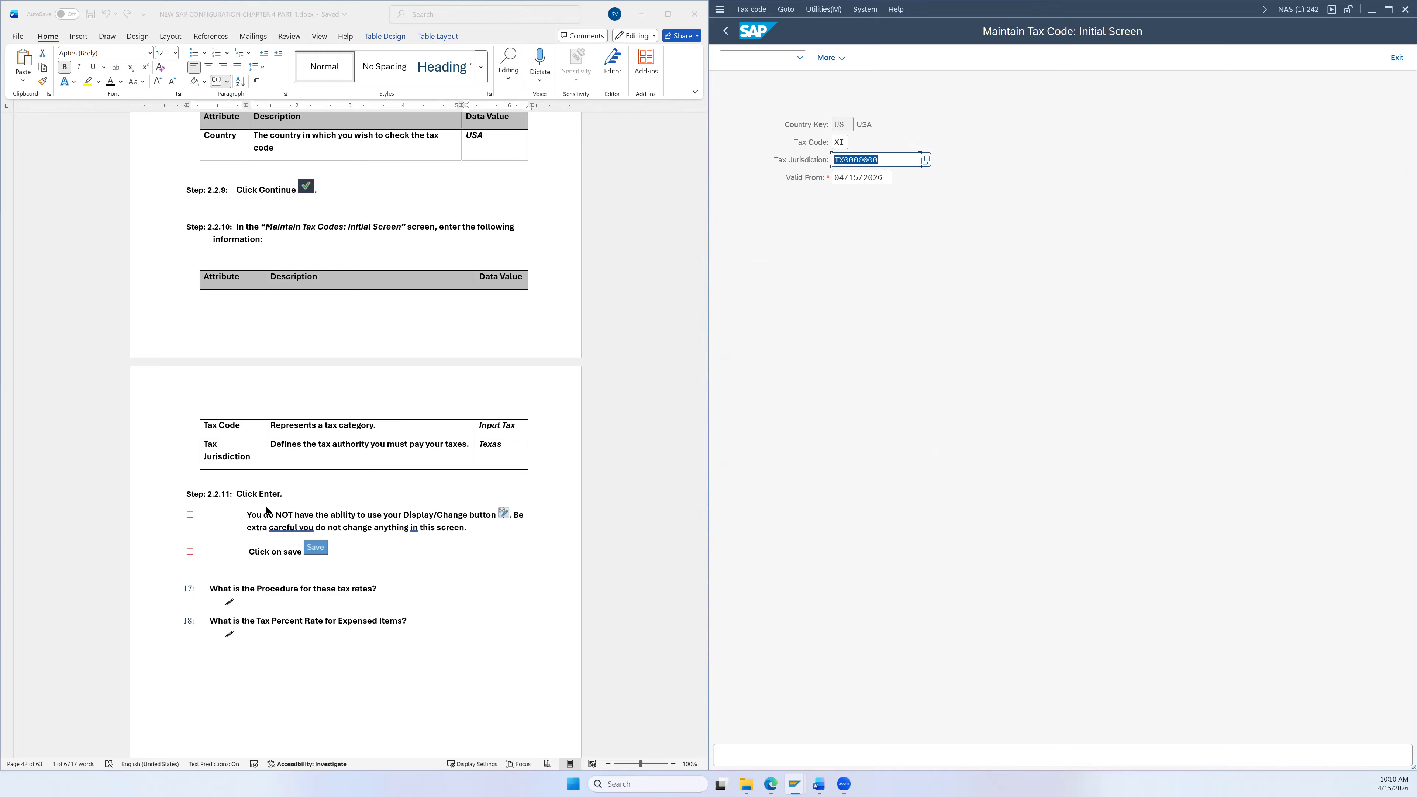
{"action": "left_click", "coordinate": [904, 158]}
{"action": "key", "text": "Return"}
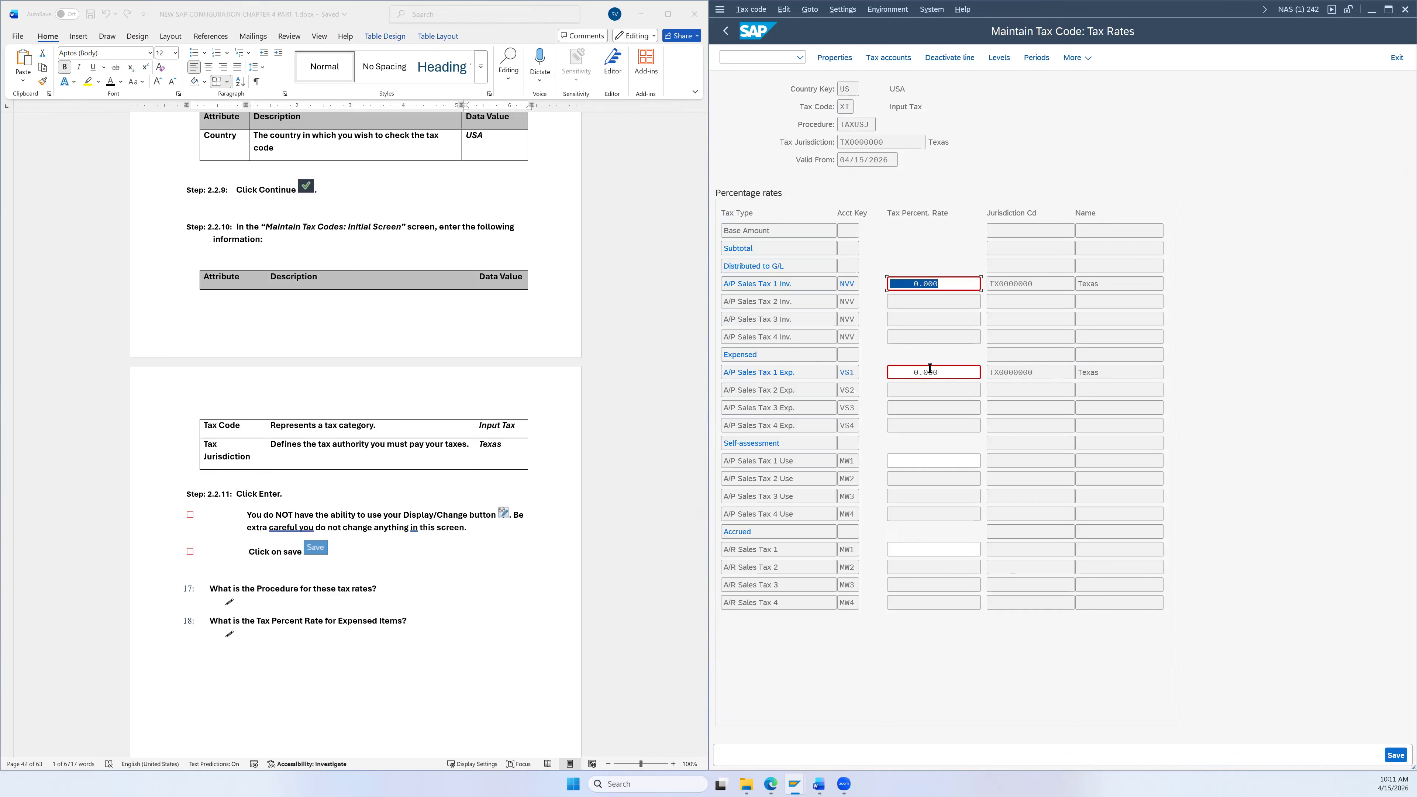
Step: Review the XI Texas tax rates (TAXUSJ, 0.000) and save them unchanged
{"action": "scroll", "coordinate": [529, 555], "scroll_direction": "down", "scroll_amount": 5}
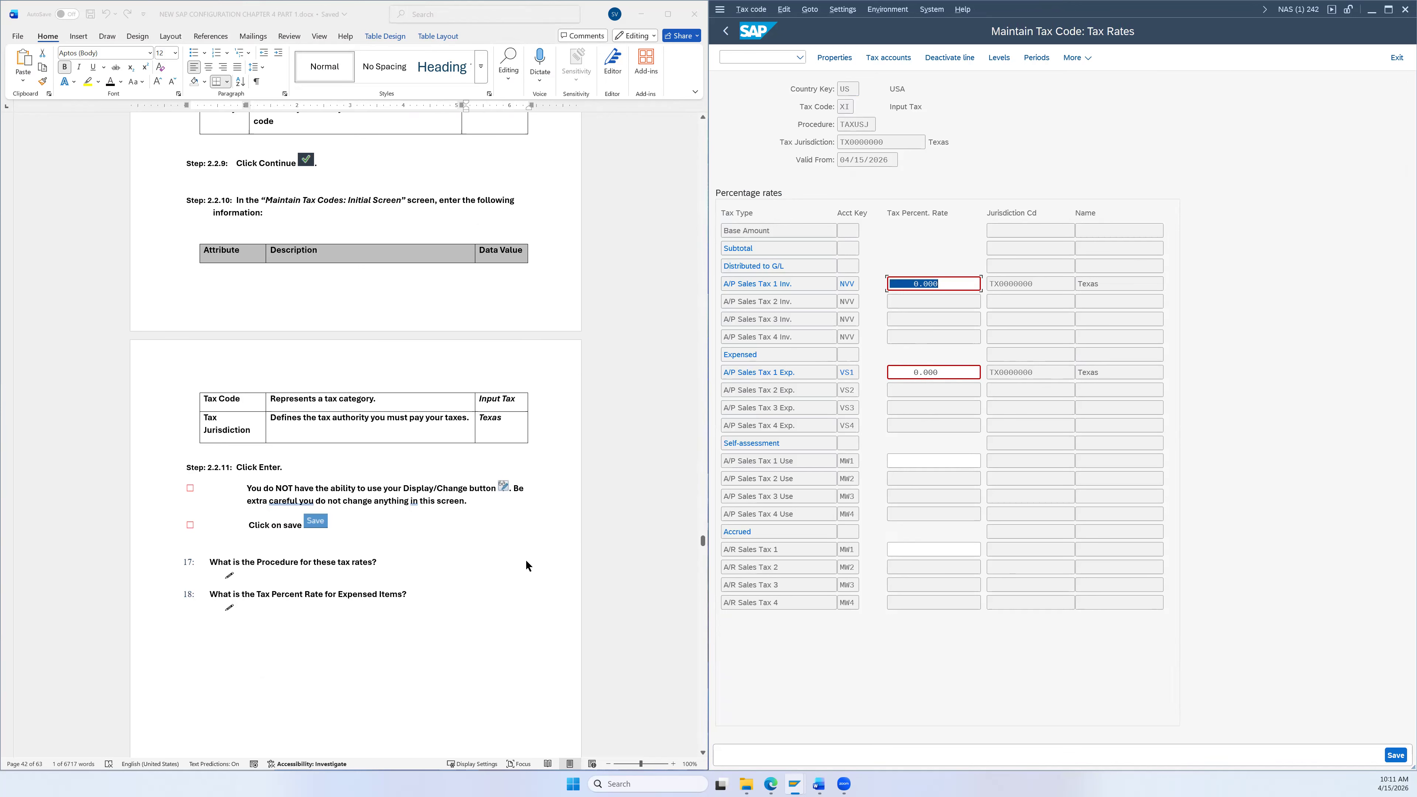
{"action": "scroll", "coordinate": [526, 559], "scroll_direction": "down", "scroll_amount": 3}
{"action": "scroll", "coordinate": [525, 553], "scroll_direction": "up", "scroll_amount": 4}
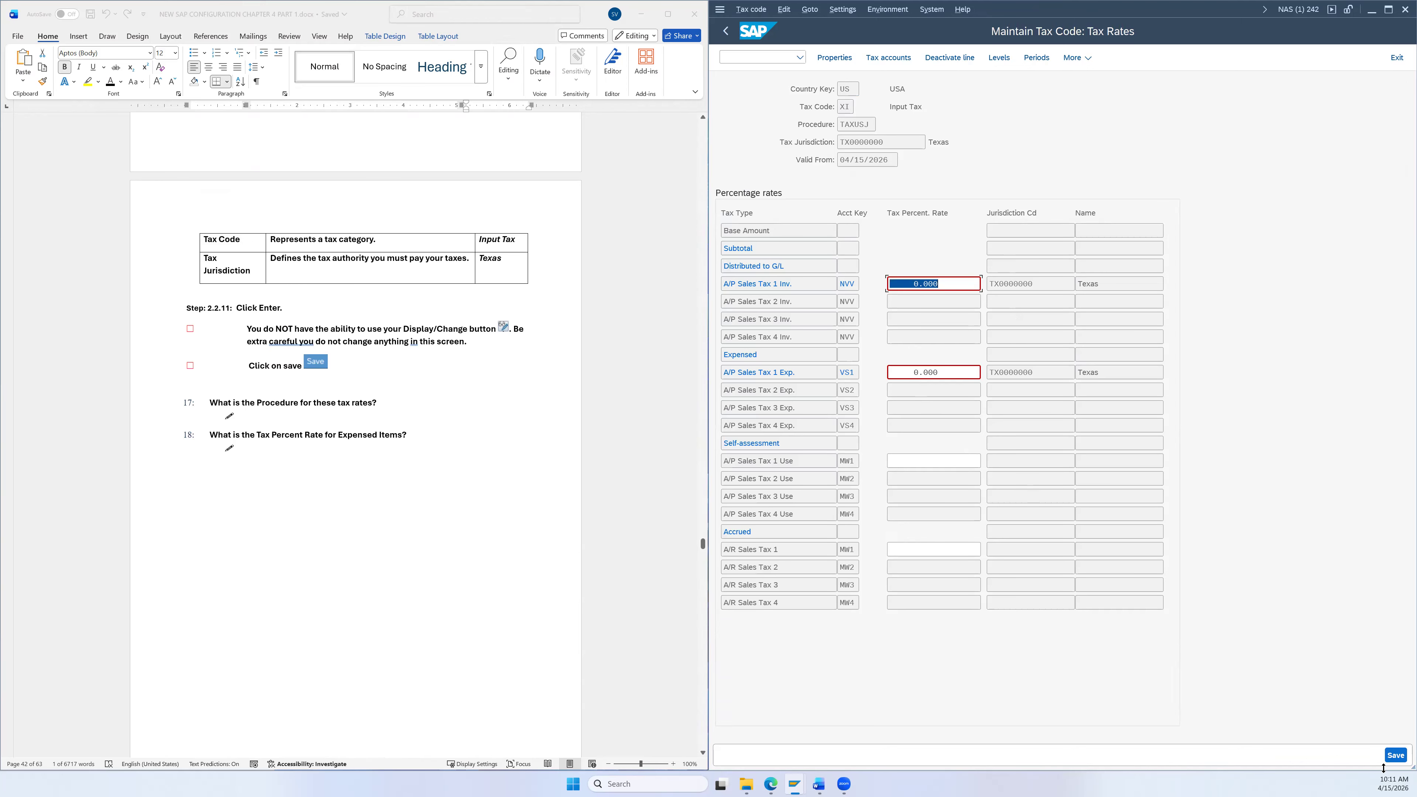
{"action": "left_click", "coordinate": [1396, 755]}
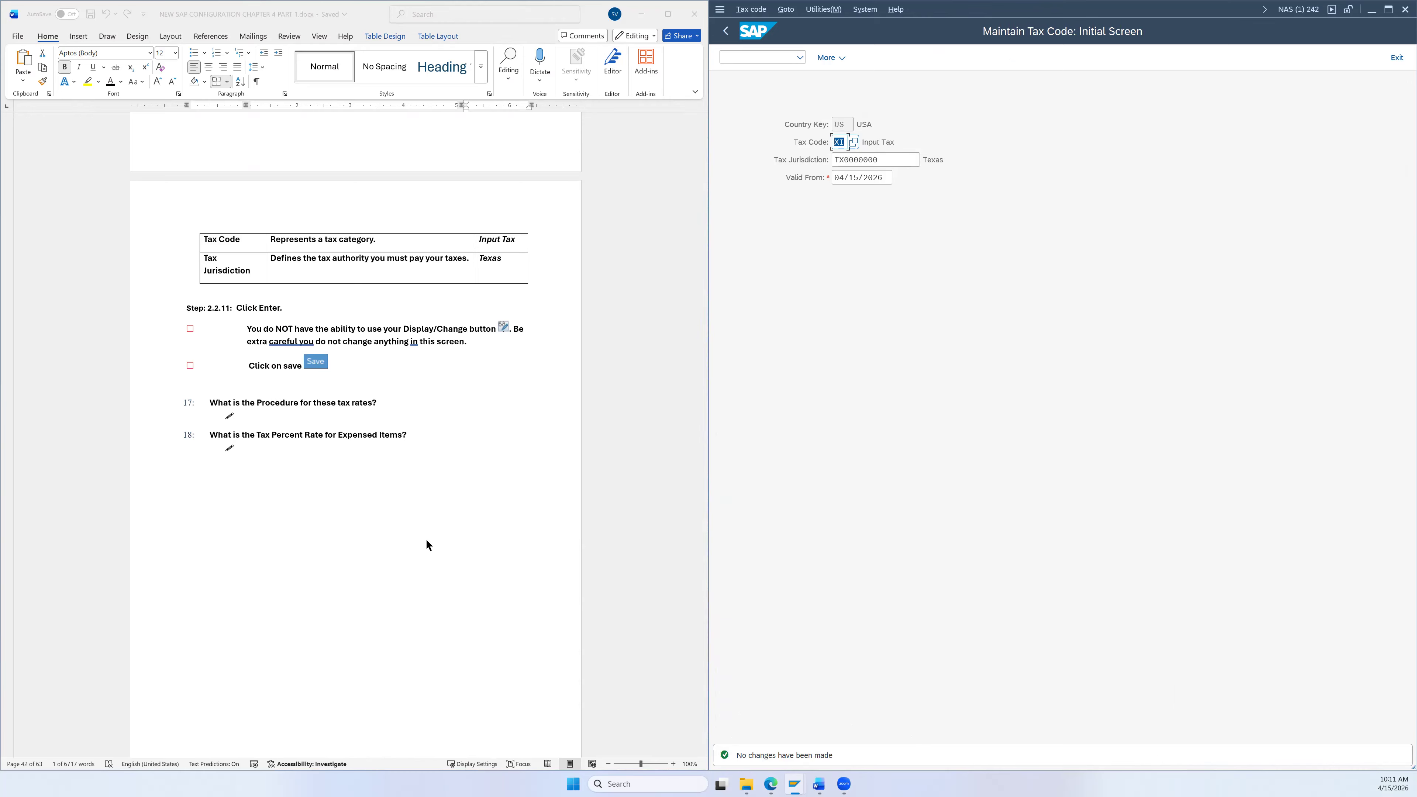
Step: Go back twice to the customizing project and reopen the SAP Reference IMG tree
{"action": "scroll", "coordinate": [420, 537], "scroll_direction": "down", "scroll_amount": 5}
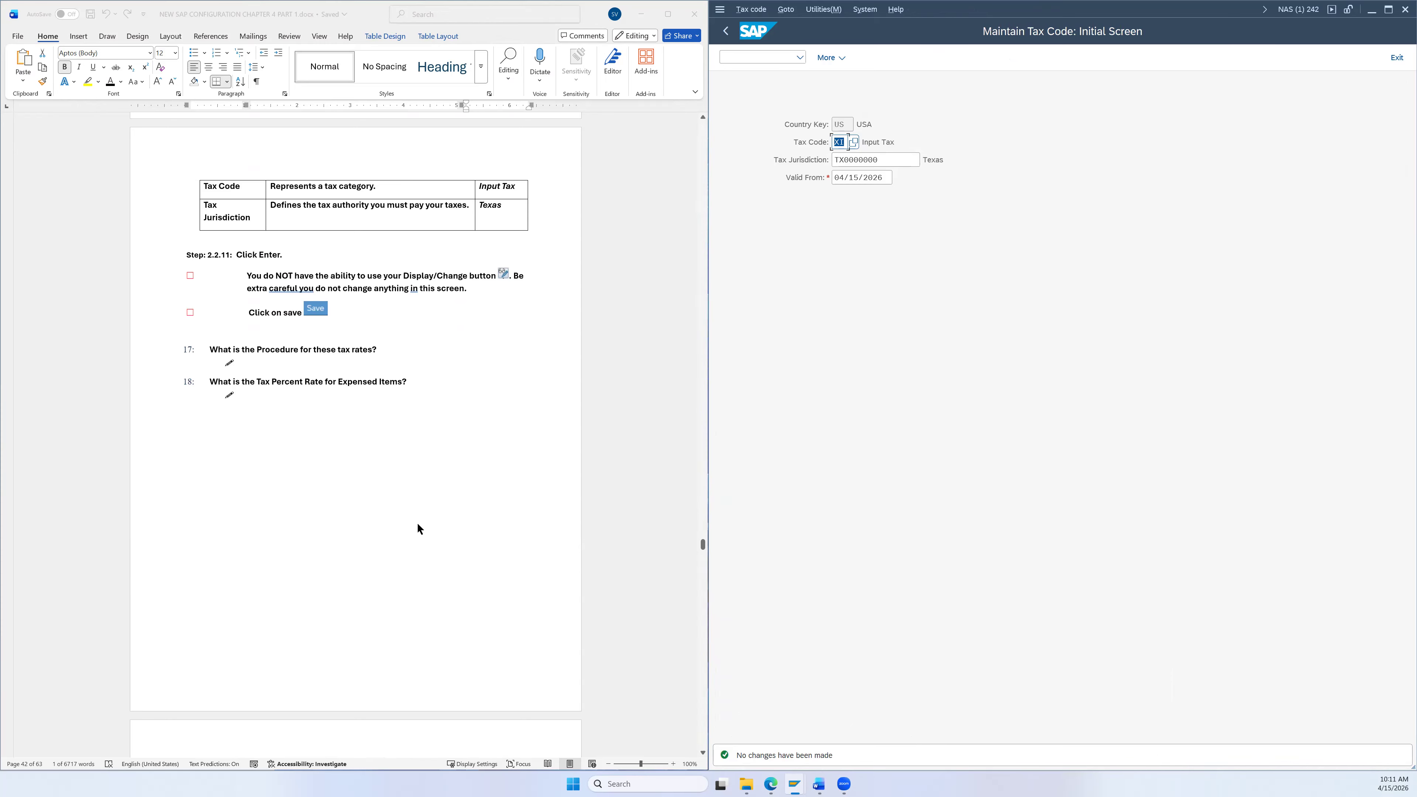
{"action": "scroll", "coordinate": [450, 527], "scroll_direction": "down", "scroll_amount": 6}
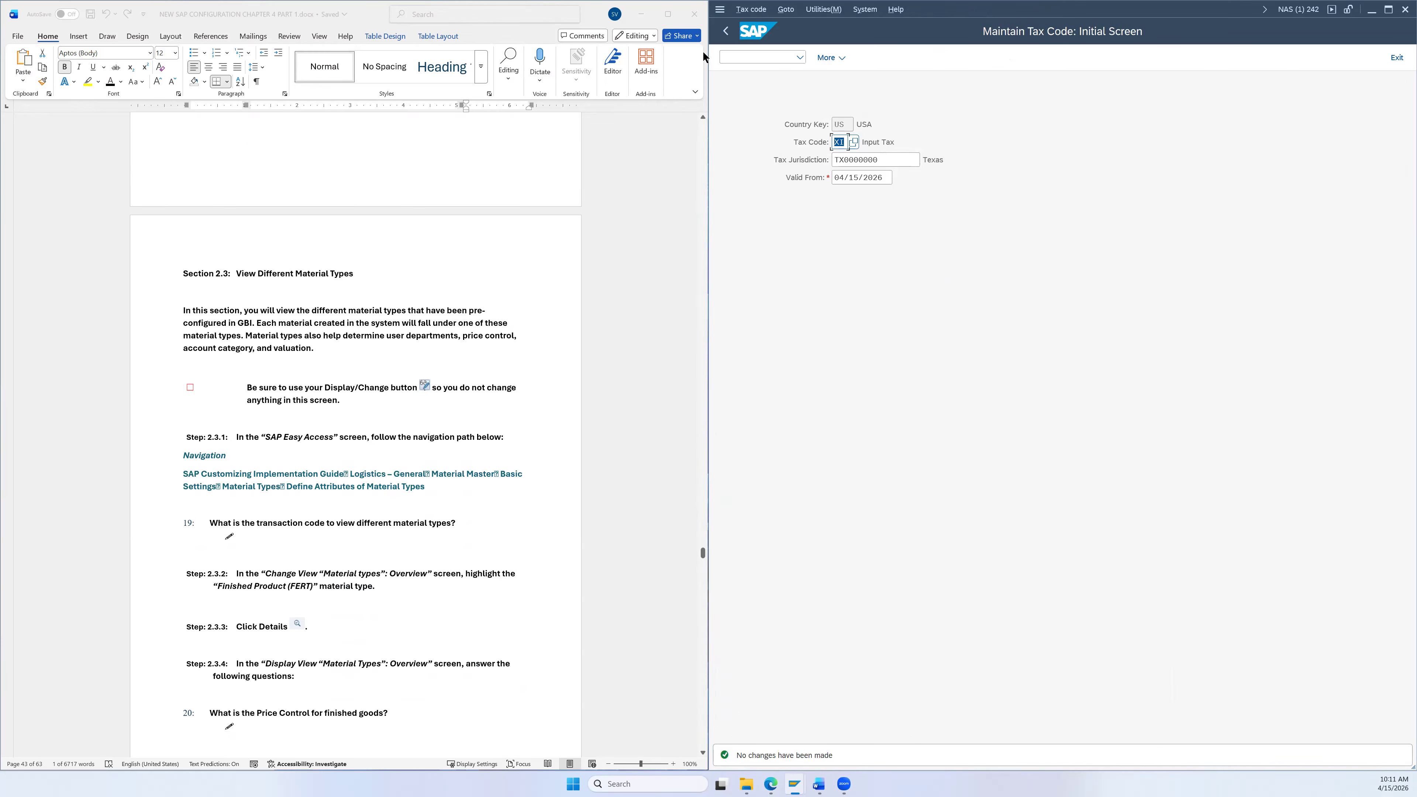
{"action": "left_click", "coordinate": [727, 31]}
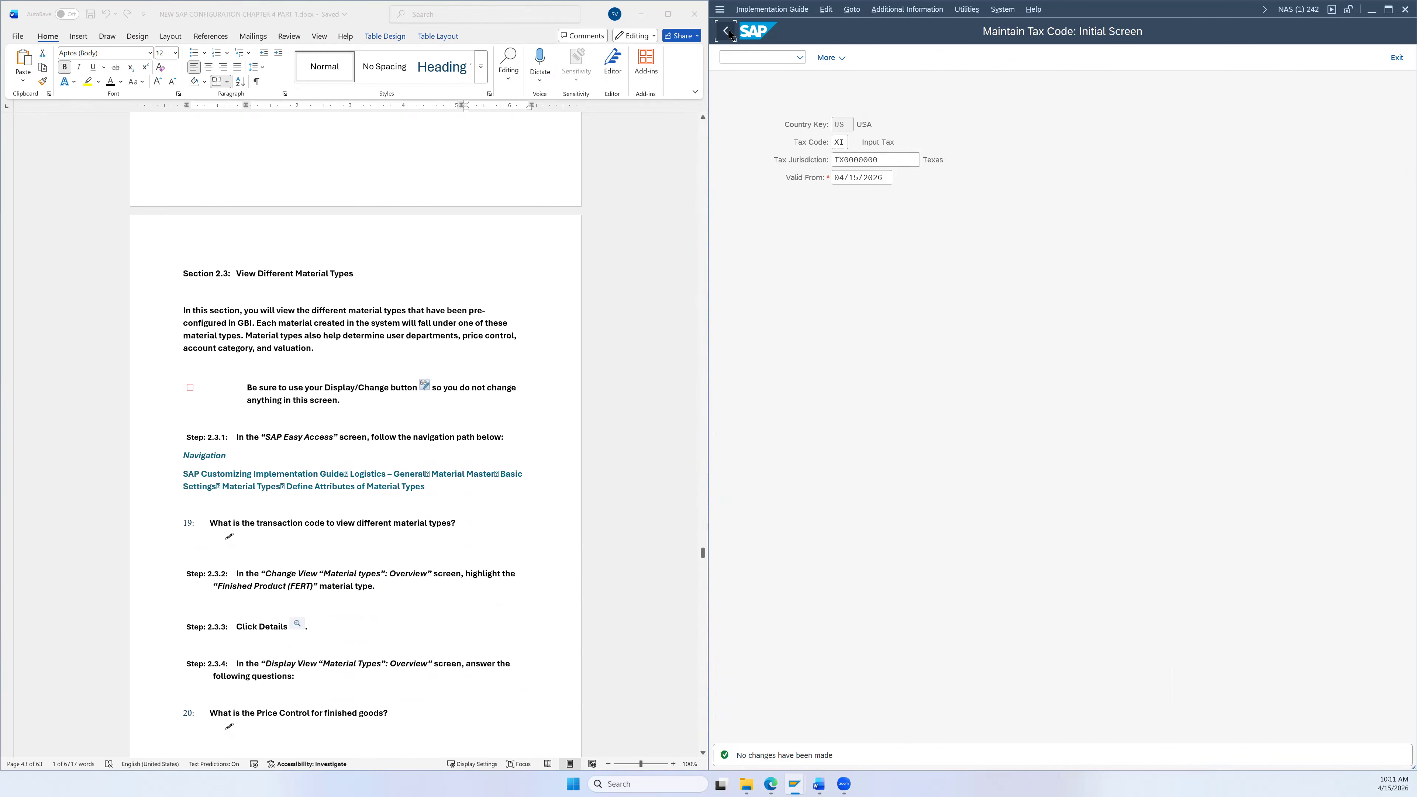
{"action": "left_click", "coordinate": [730, 33]}
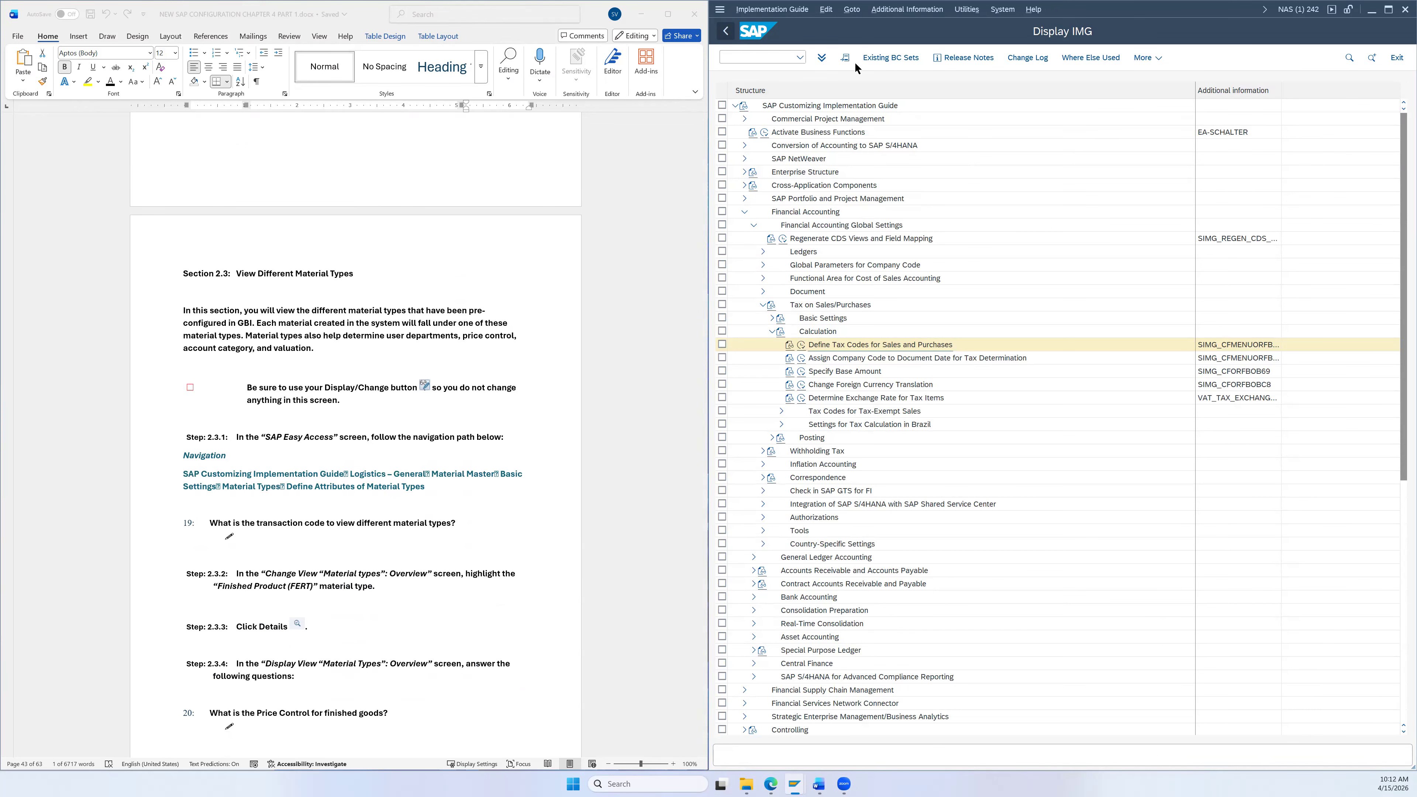
{"action": "left_click", "coordinate": [875, 59]}
{"action": "scroll", "coordinate": [446, 350], "scroll_direction": "down", "scroll_amount": 2}
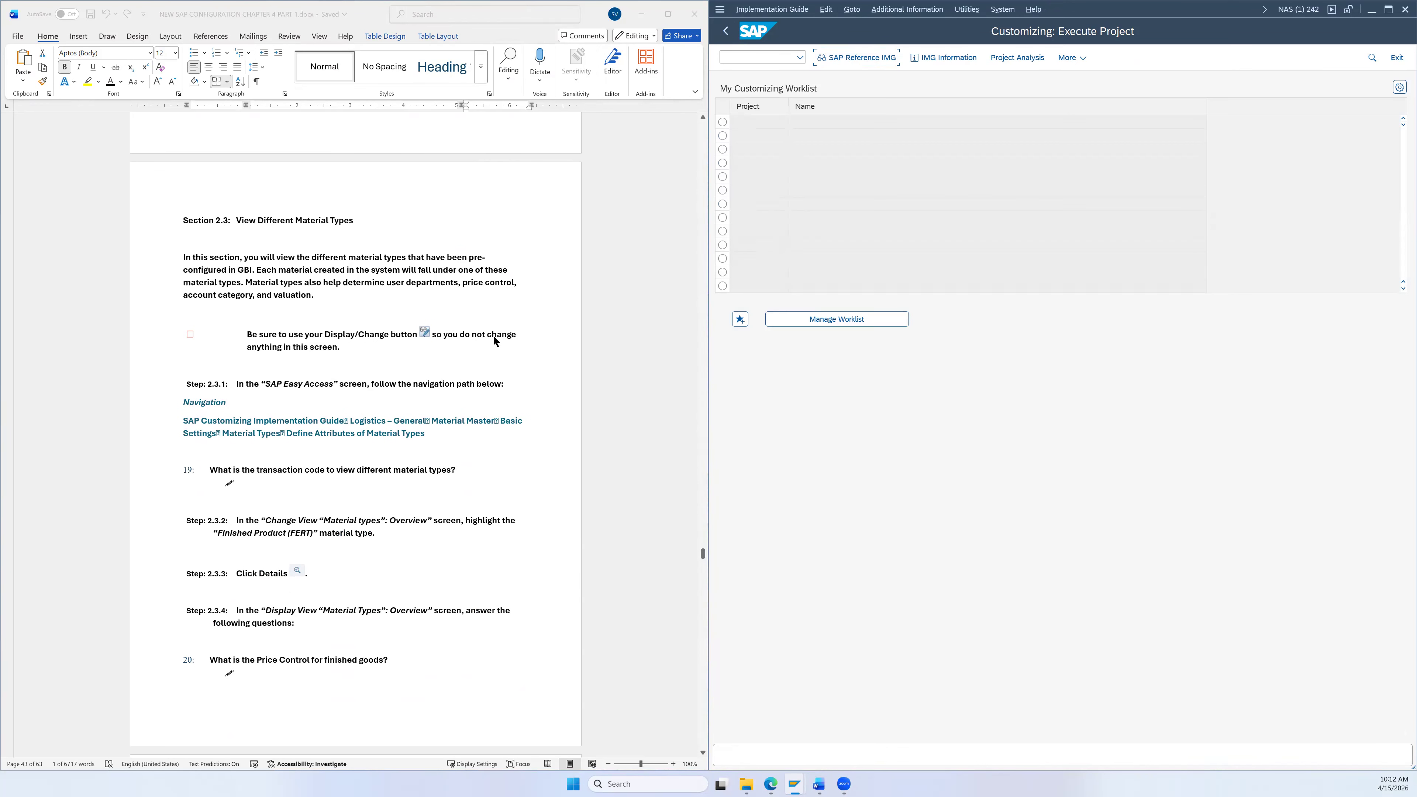
{"action": "scroll", "coordinate": [496, 340], "scroll_direction": "down", "scroll_amount": 1}
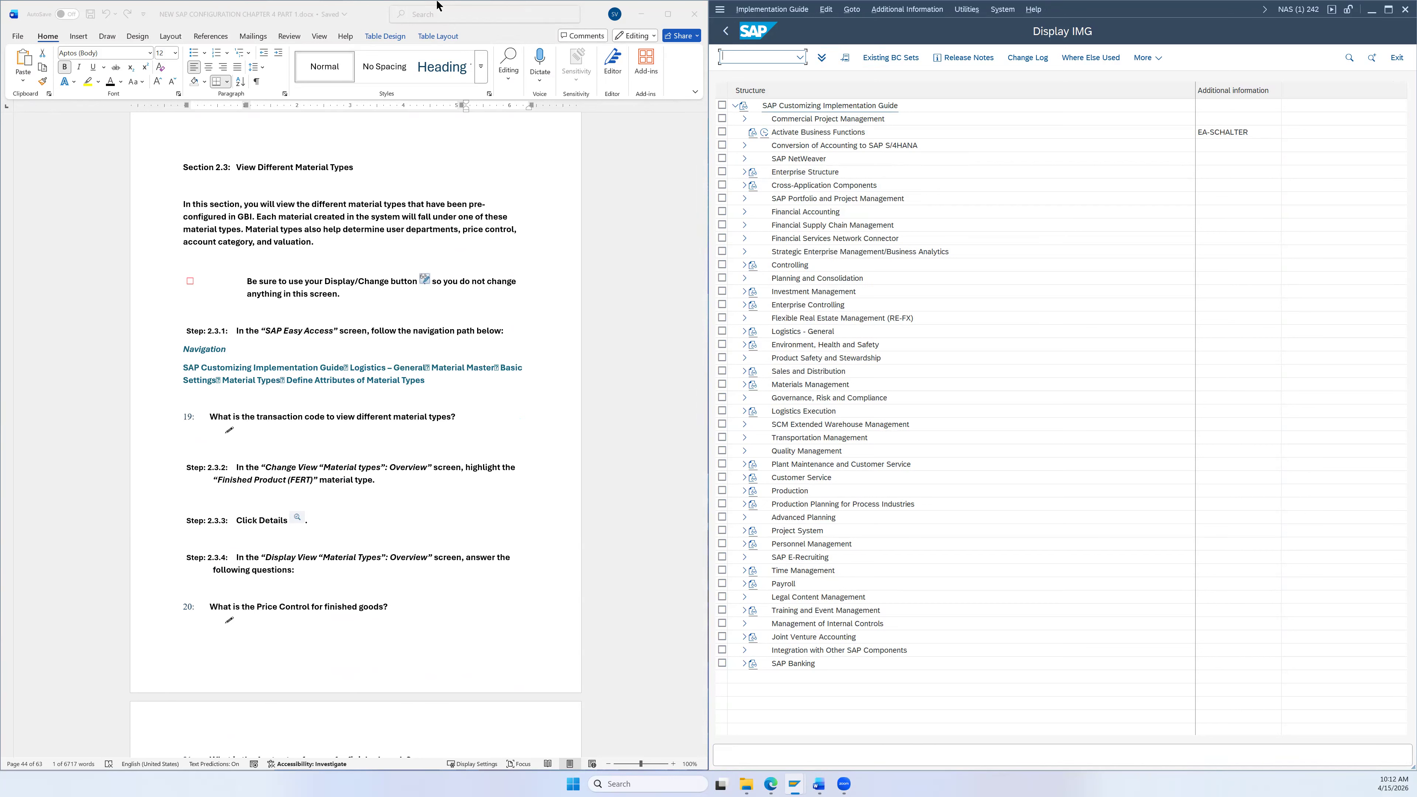
{"action": "left_click", "coordinate": [704, 42]}
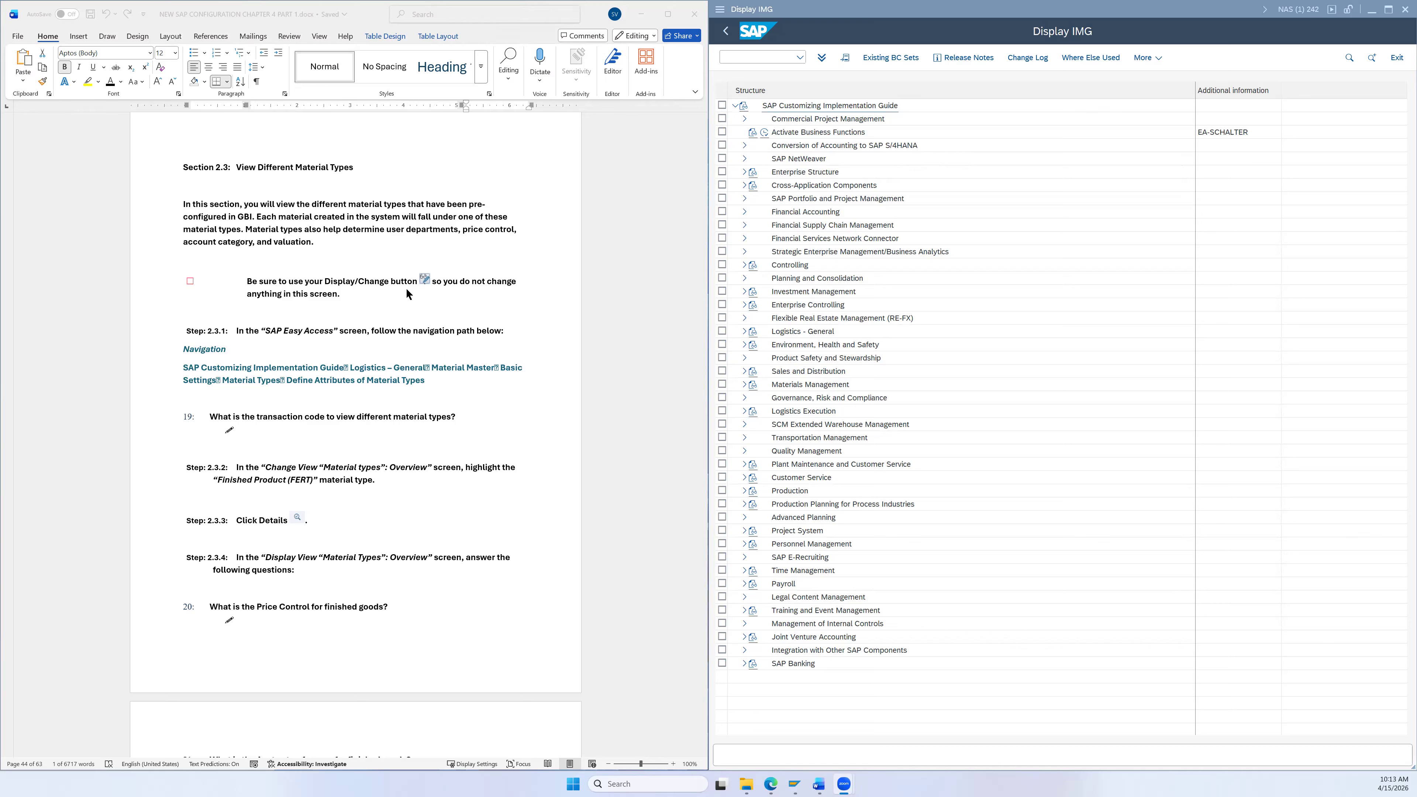
{"action": "scroll", "coordinate": [406, 288], "scroll_direction": "down", "scroll_amount": 1}
{"action": "scroll", "coordinate": [405, 286], "scroll_direction": "up", "scroll_amount": 4}
{"action": "scroll", "coordinate": [414, 290], "scroll_direction": "up", "scroll_amount": 2}
{"action": "scroll", "coordinate": [433, 310], "scroll_direction": "down", "scroll_amount": 5}
{"action": "scroll", "coordinate": [455, 352], "scroll_direction": "down", "scroll_amount": 3}
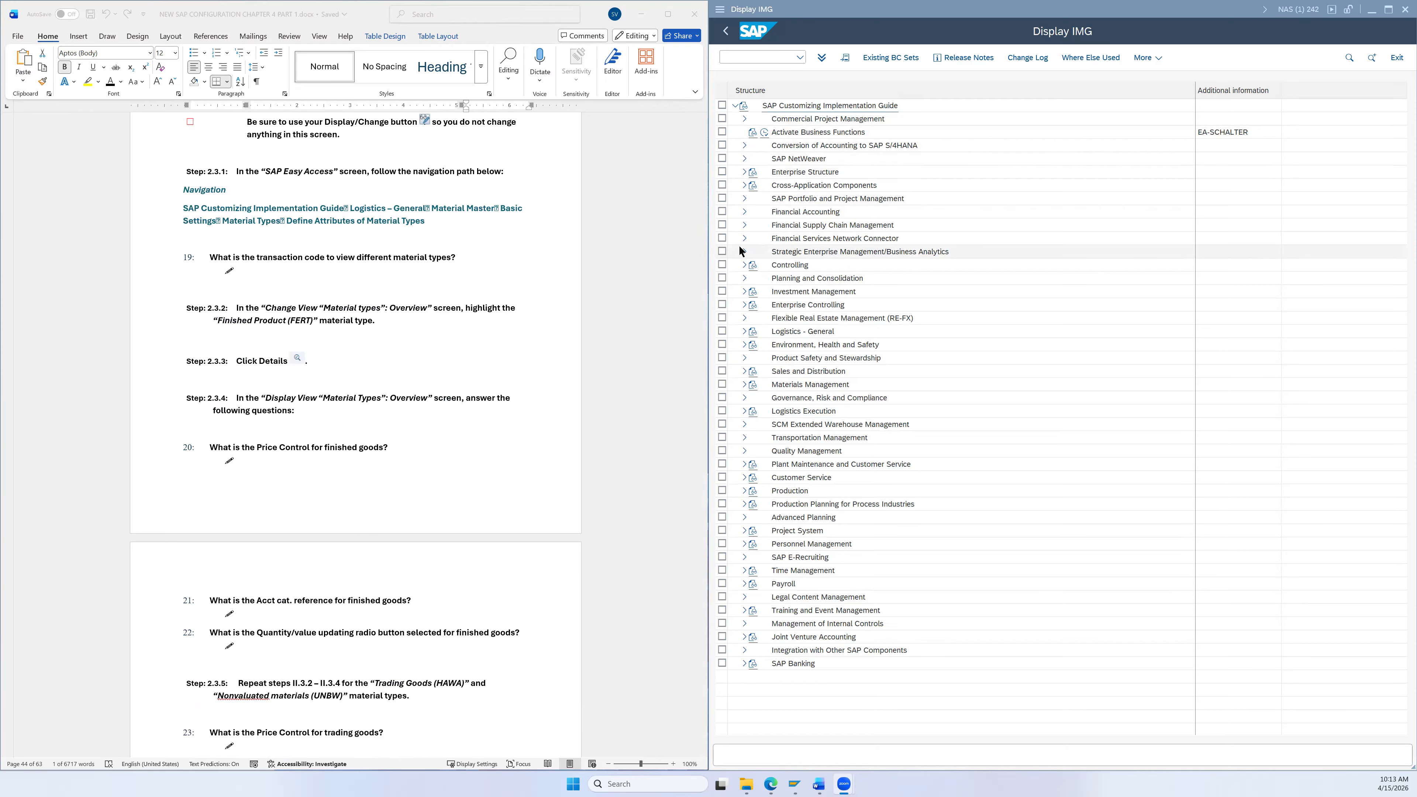
Step: Expand Logistics - General > Material Master > Basic Settings > Material Types and run Define Attributes of Material Types
{"action": "left_click", "coordinate": [744, 331]}
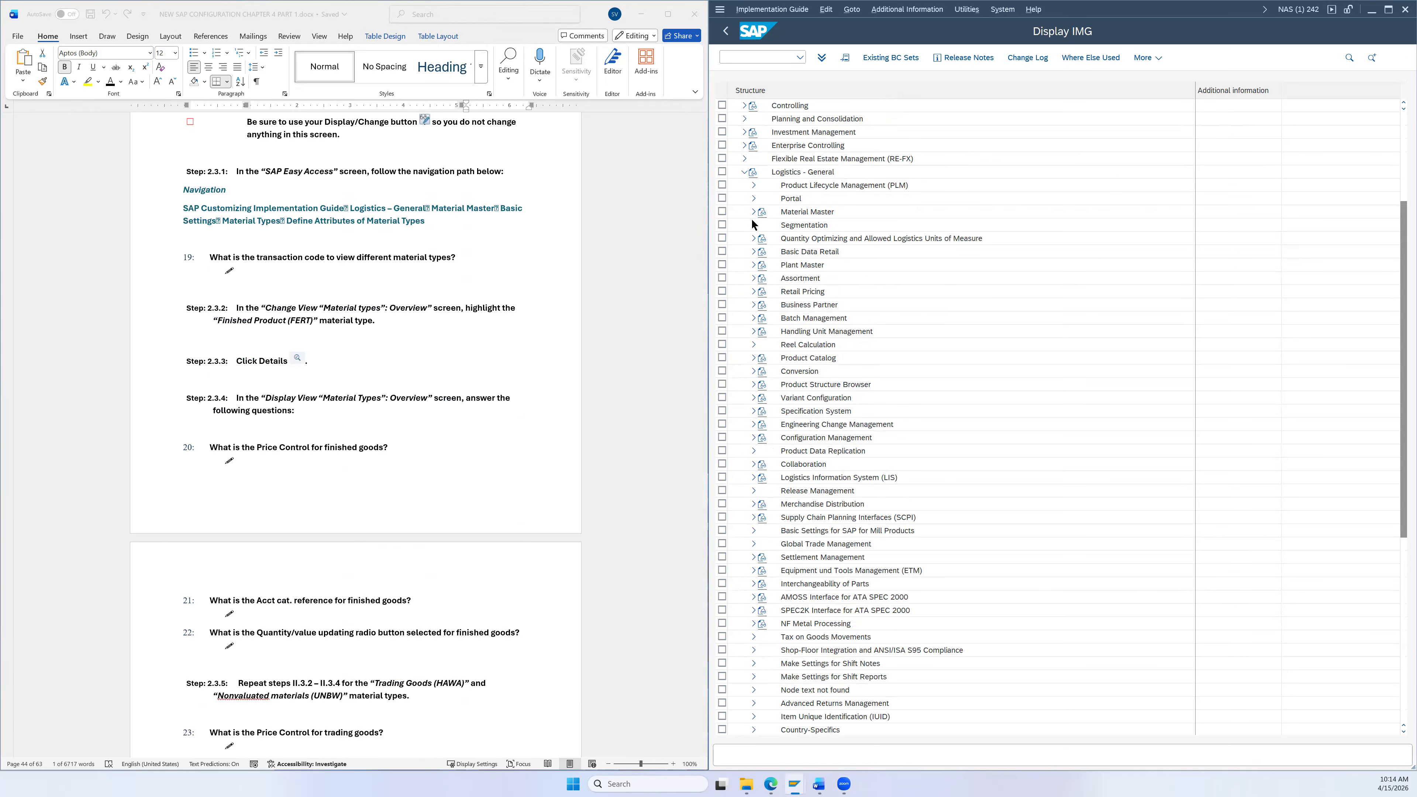
{"action": "left_click", "coordinate": [752, 212]}
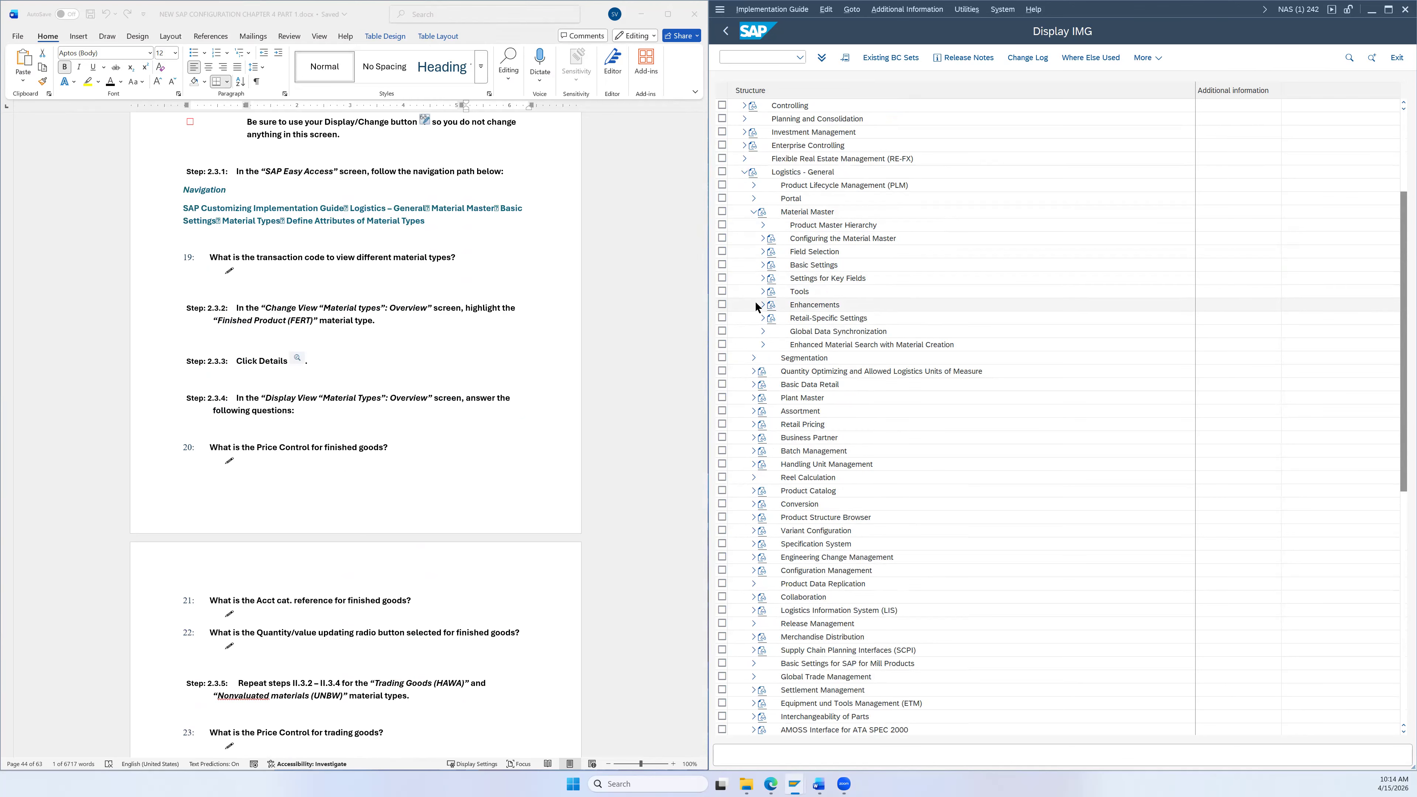
{"action": "left_click", "coordinate": [762, 265]}
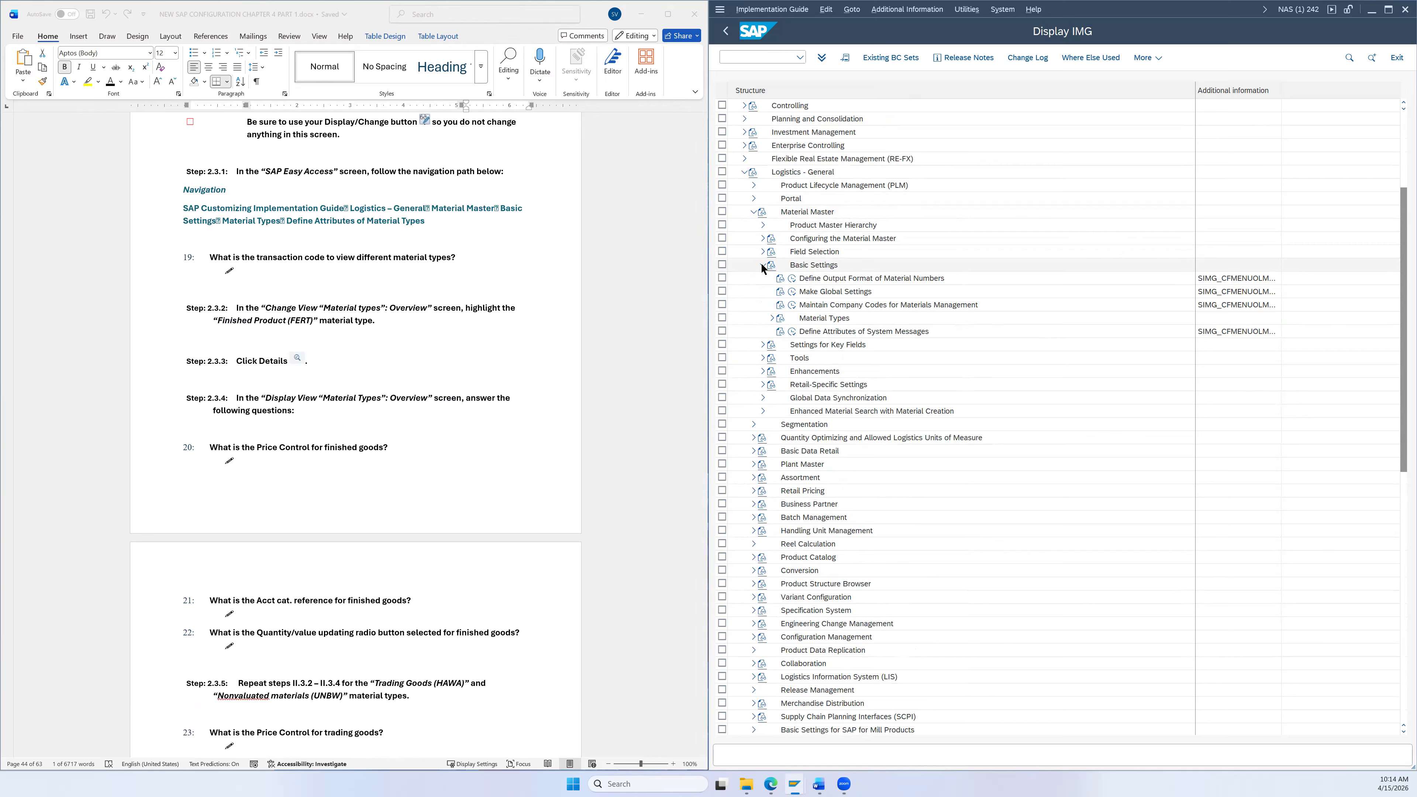
{"action": "left_click", "coordinate": [773, 318]}
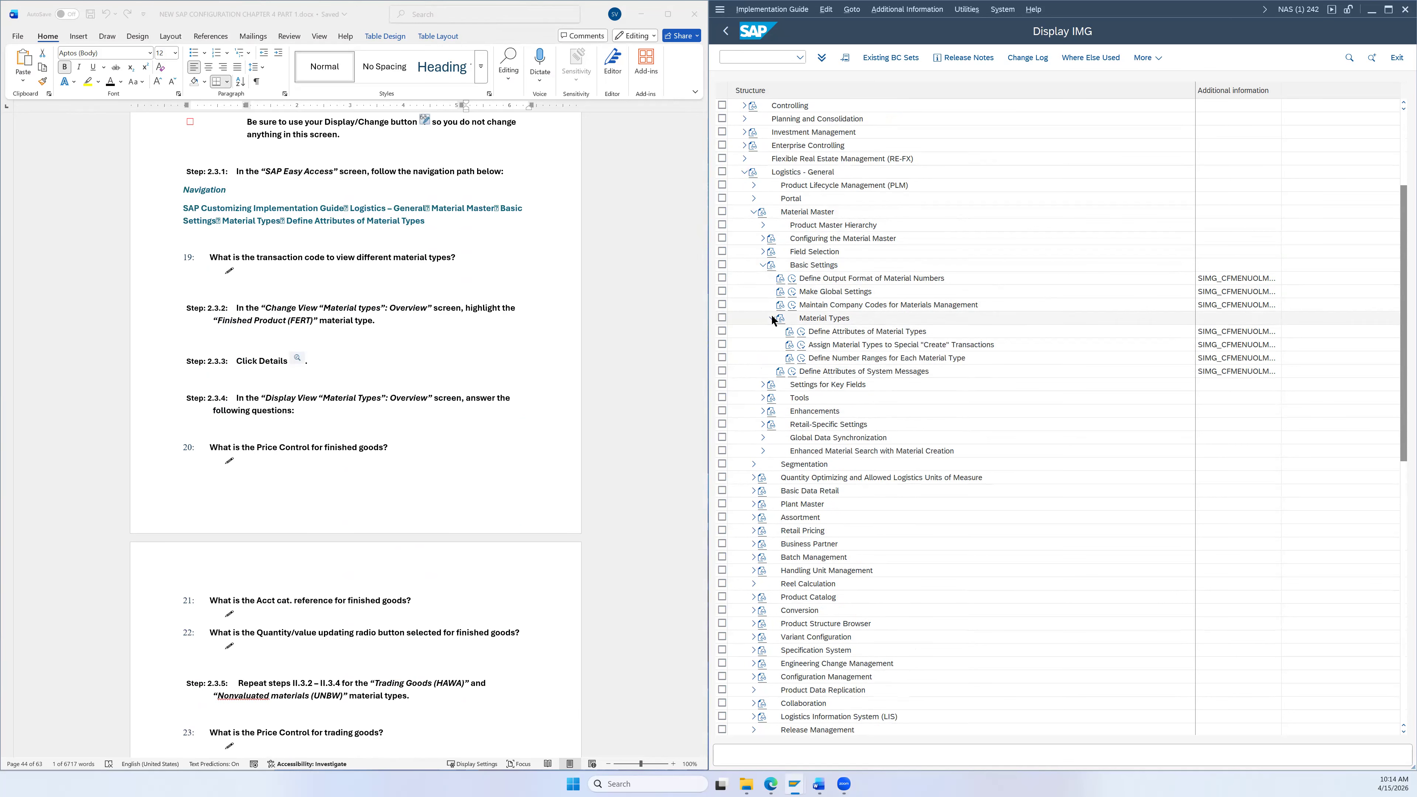
{"action": "left_click", "coordinate": [816, 334]}
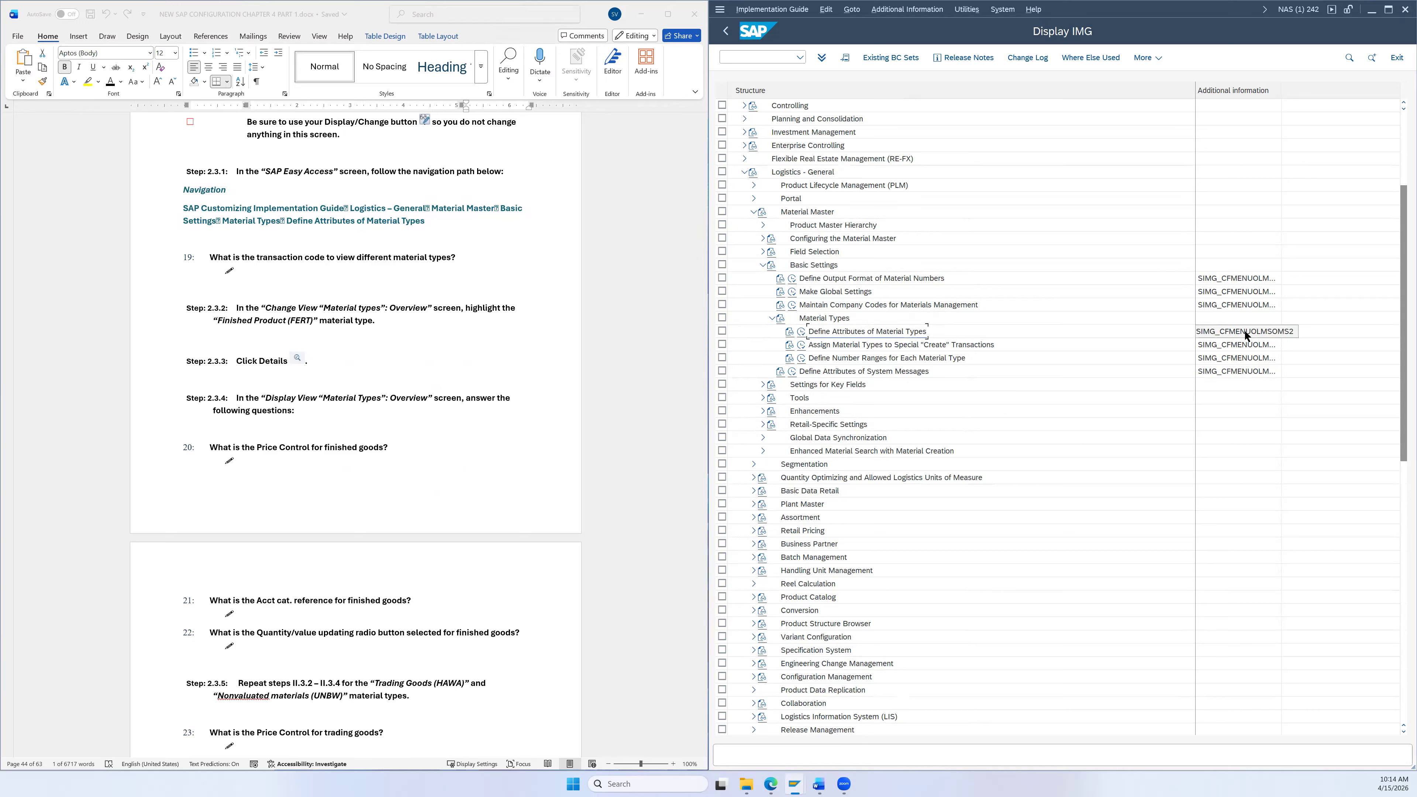
{"action": "left_click", "coordinate": [800, 332]}
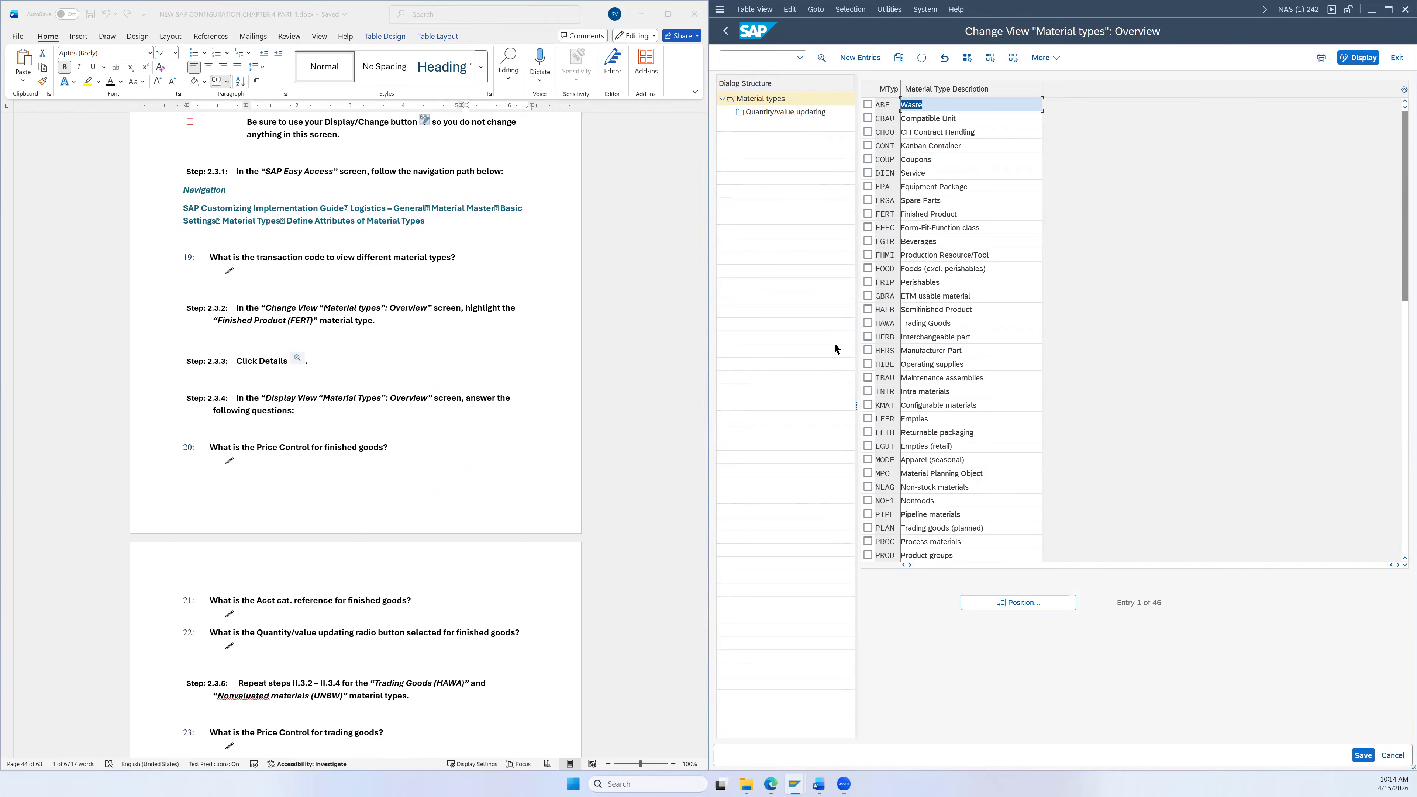
Step: Select the FERT Finished Product row and display its material type details
{"action": "scroll", "coordinate": [449, 264], "scroll_direction": "down", "scroll_amount": 3}
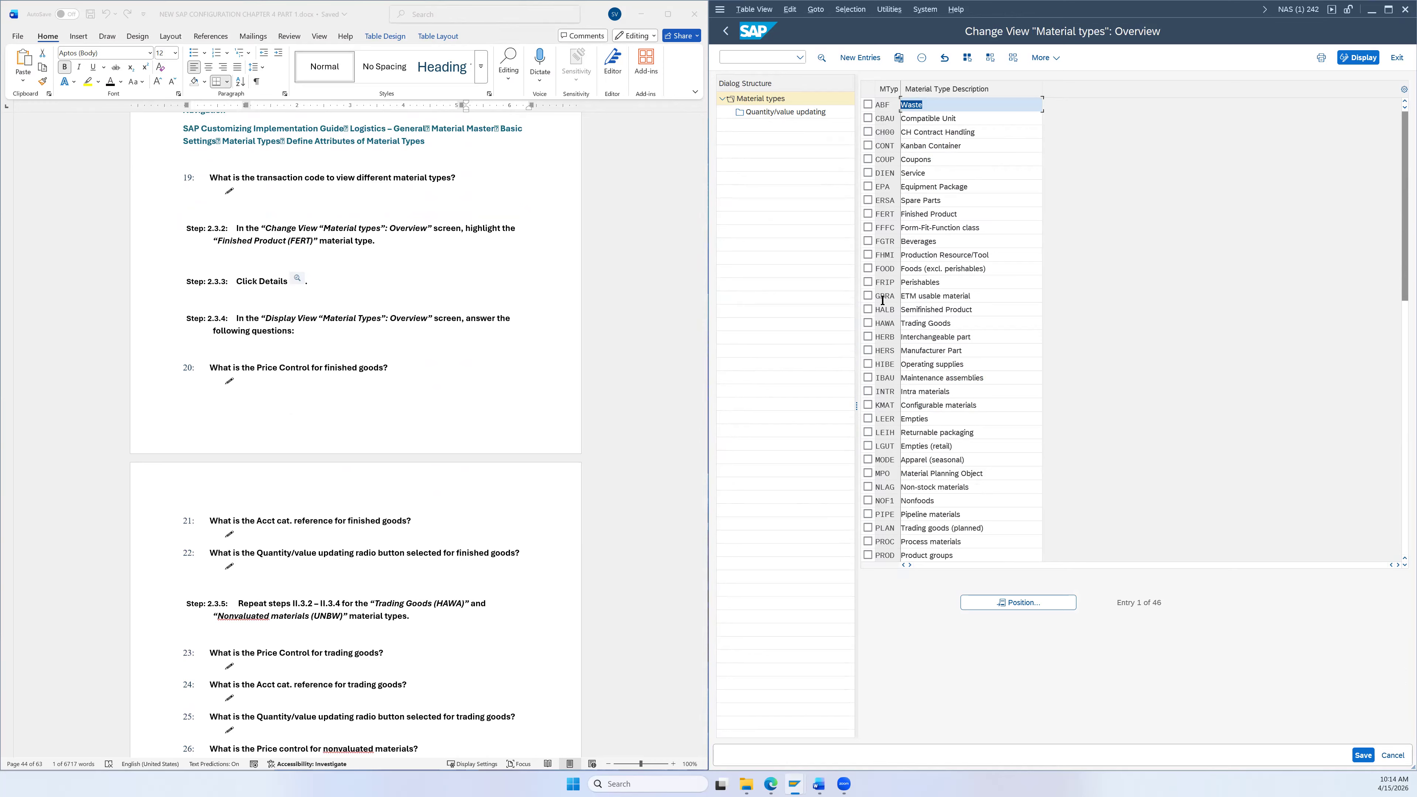
{"action": "left_click", "coordinate": [868, 213]}
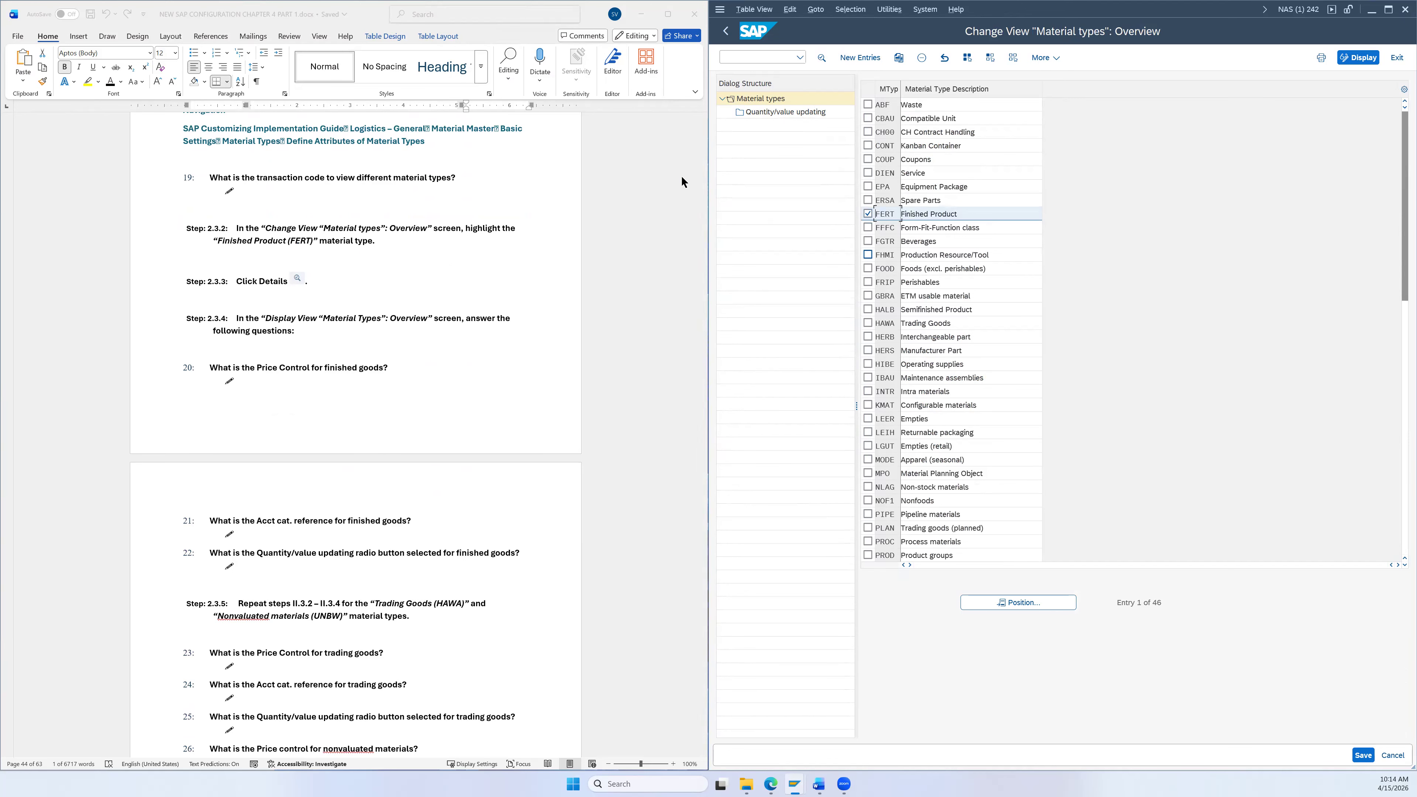
{"action": "left_click", "coordinate": [822, 57]}
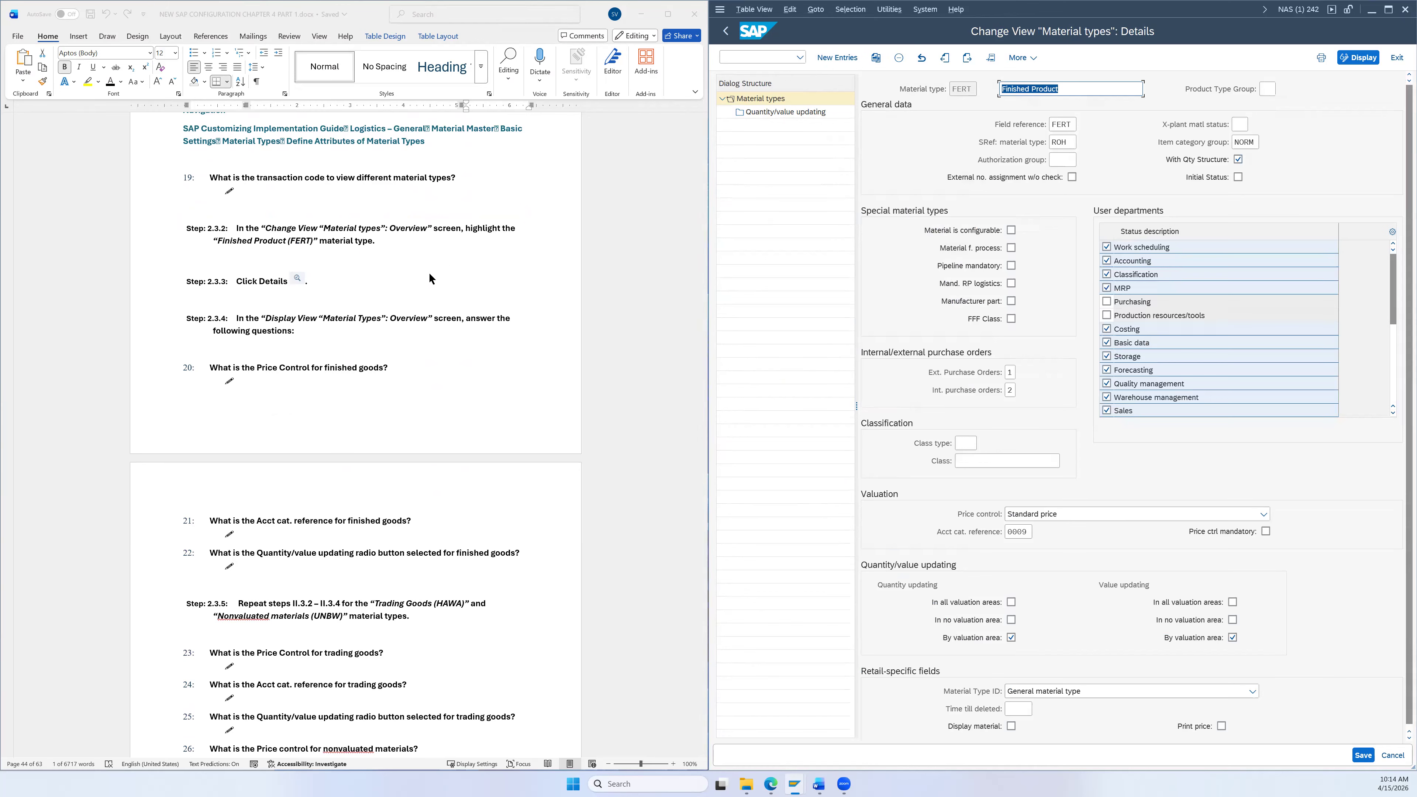
Step: Check FERT's account category reference 0009 in its value list, then return to the overview
{"action": "scroll", "coordinate": [428, 274], "scroll_direction": "down", "scroll_amount": 1}
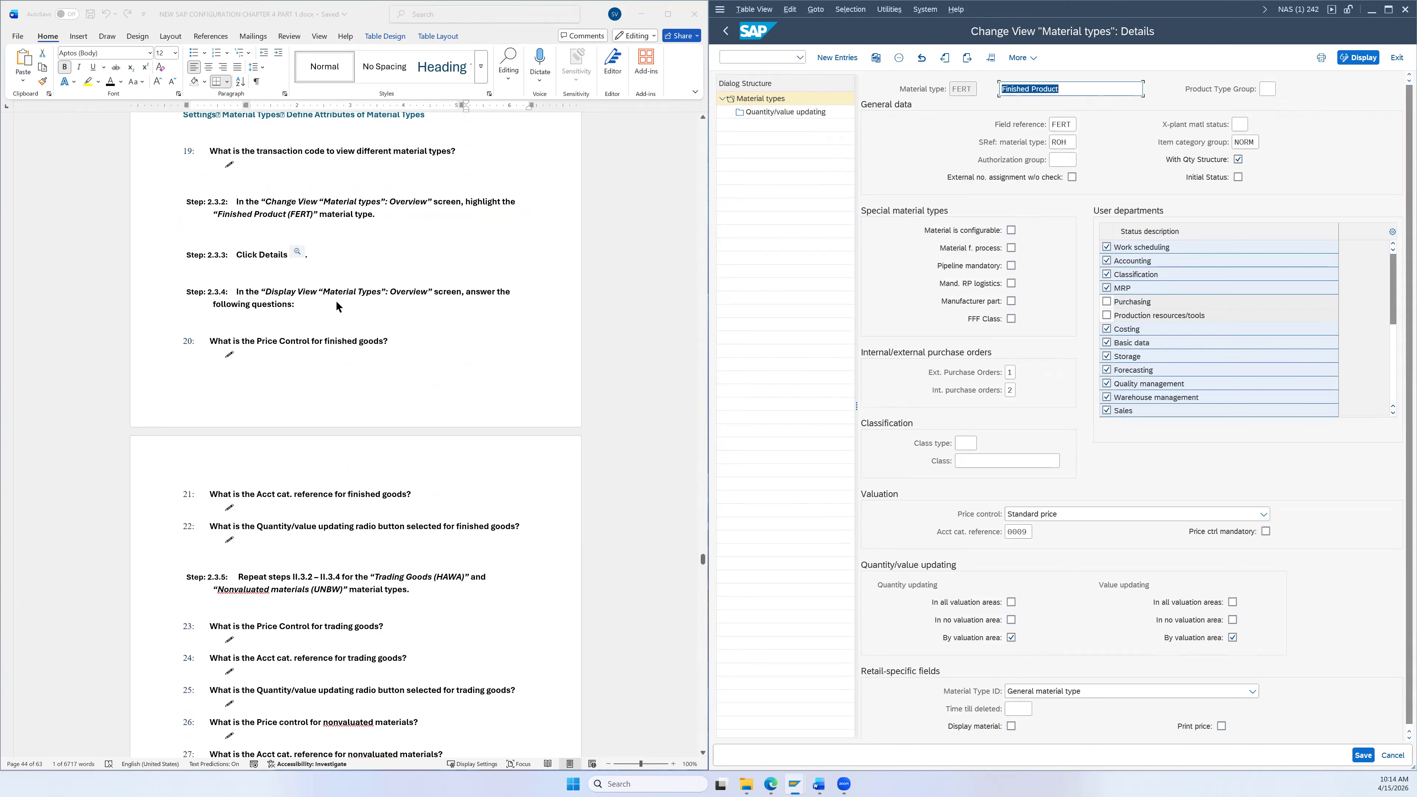
{"action": "scroll", "coordinate": [344, 309], "scroll_direction": "down", "scroll_amount": 1}
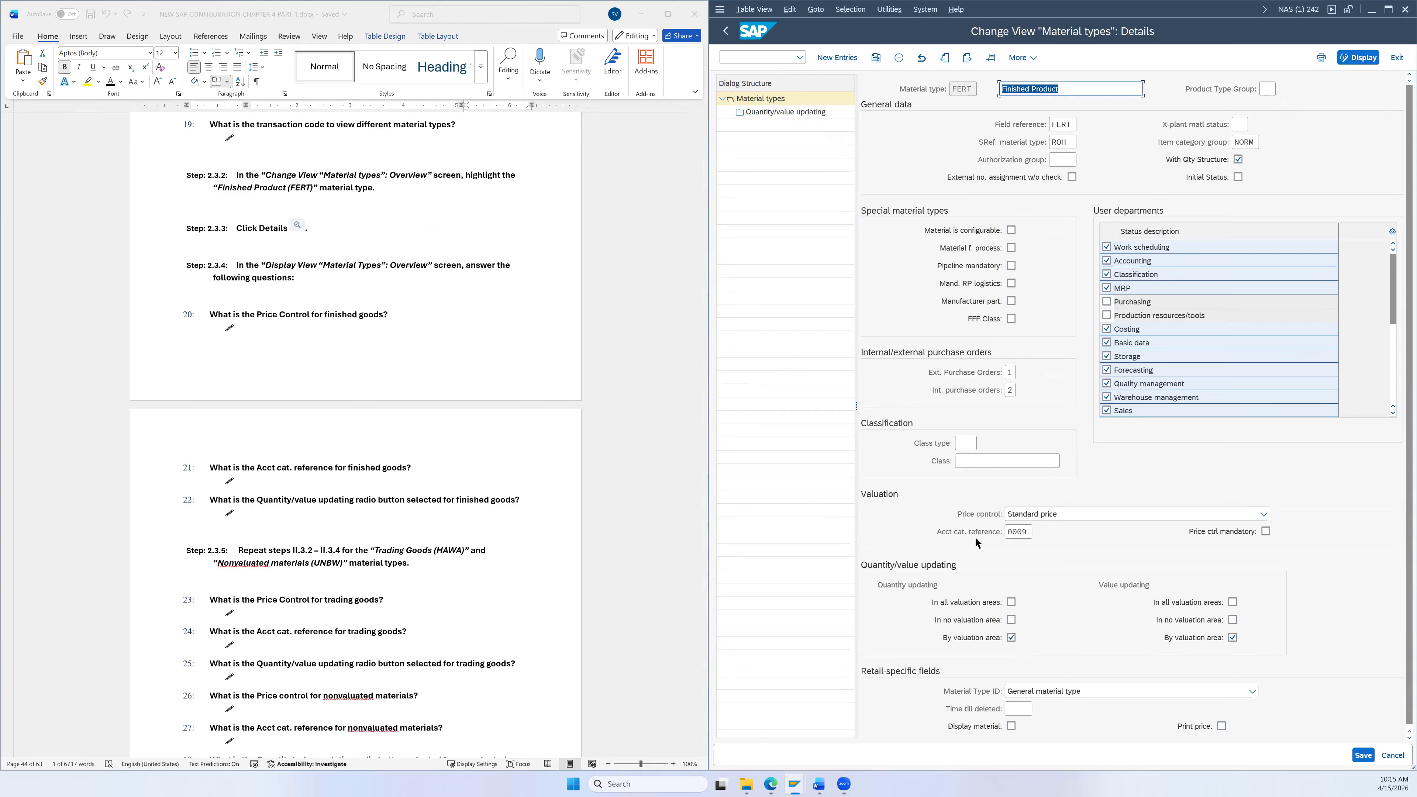
{"action": "left_click", "coordinate": [1024, 534]}
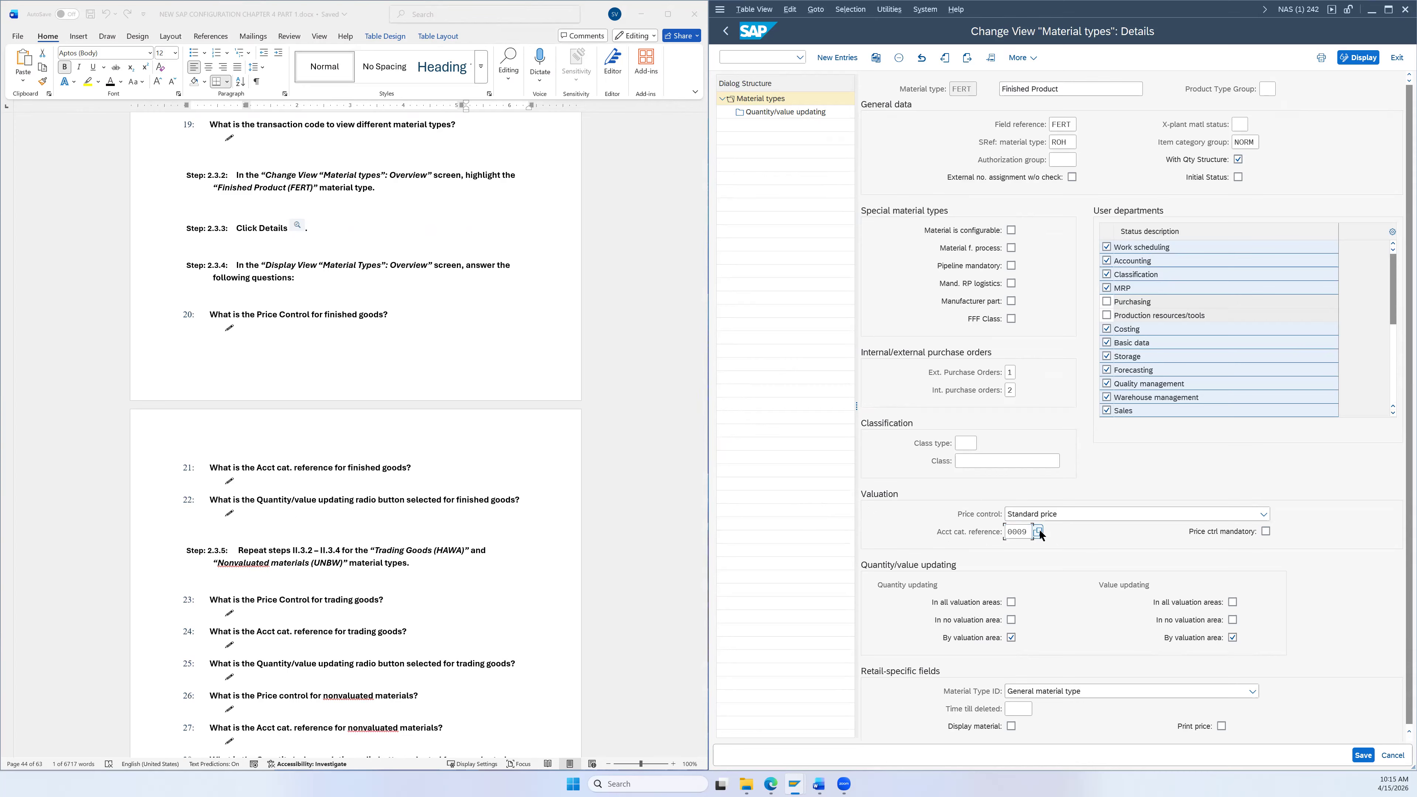
{"action": "left_click", "coordinate": [1034, 529]}
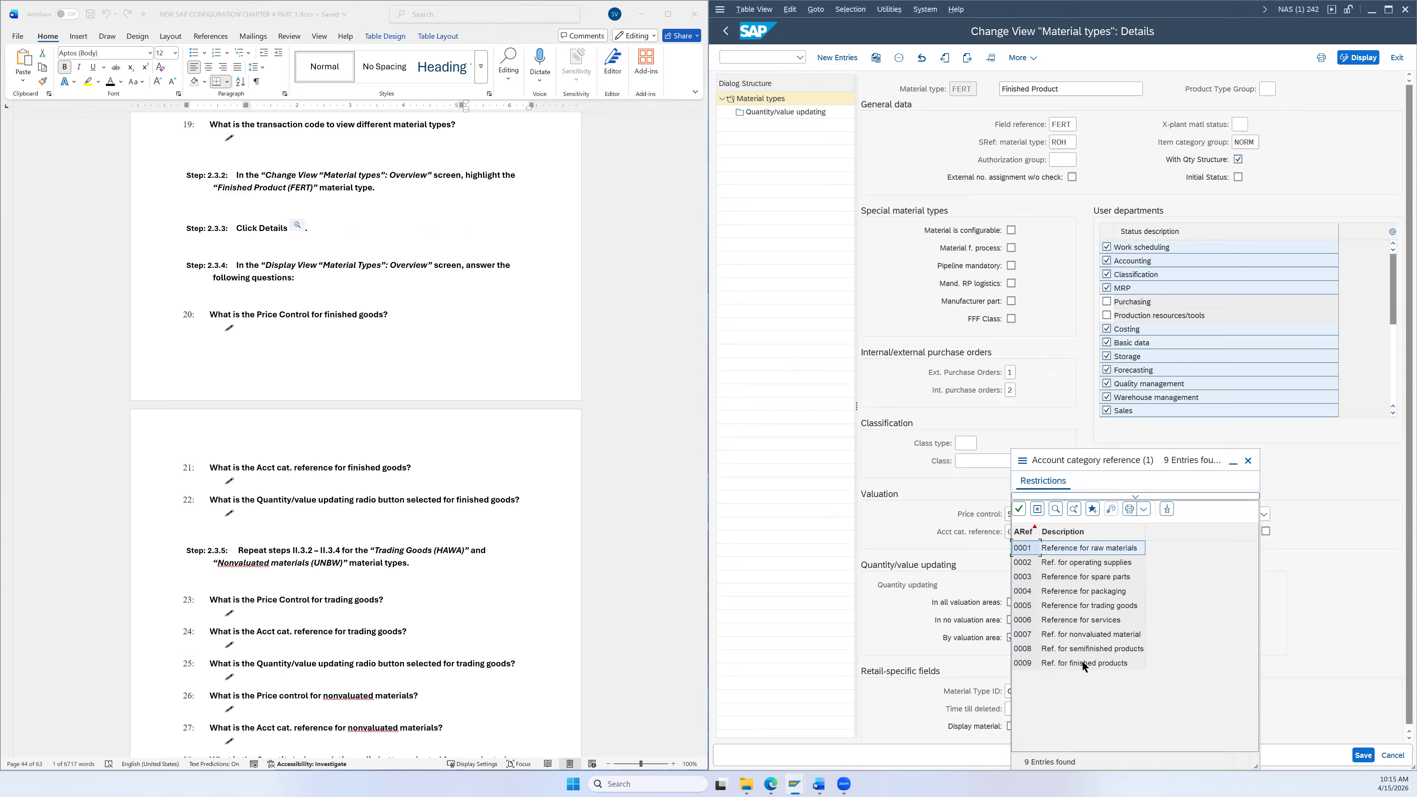
{"action": "left_click", "coordinate": [1248, 461]}
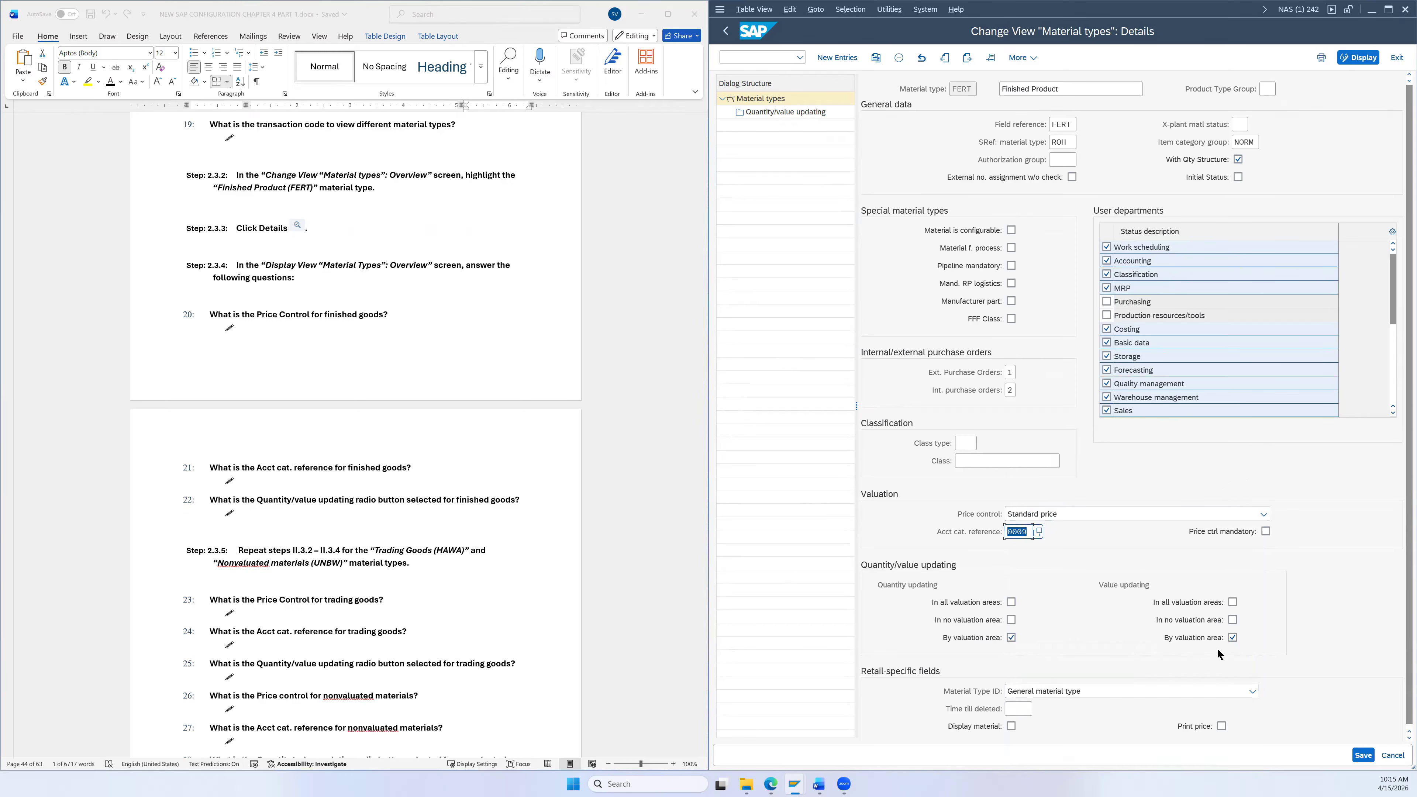
{"action": "scroll", "coordinate": [515, 489], "scroll_direction": "down", "scroll_amount": 2}
{"action": "scroll", "coordinate": [515, 489], "scroll_direction": "down", "scroll_amount": 2}
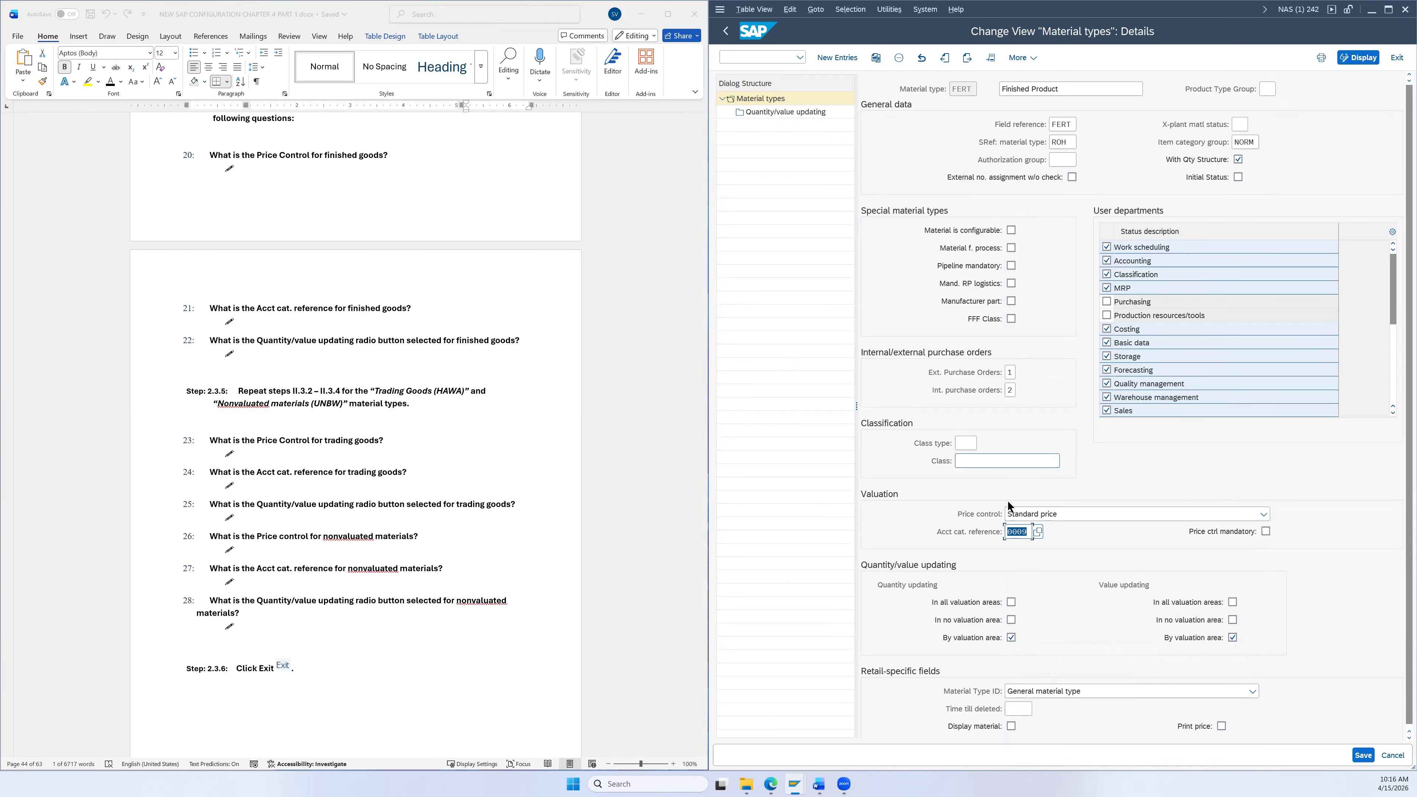
{"action": "left_click", "coordinate": [727, 31]}
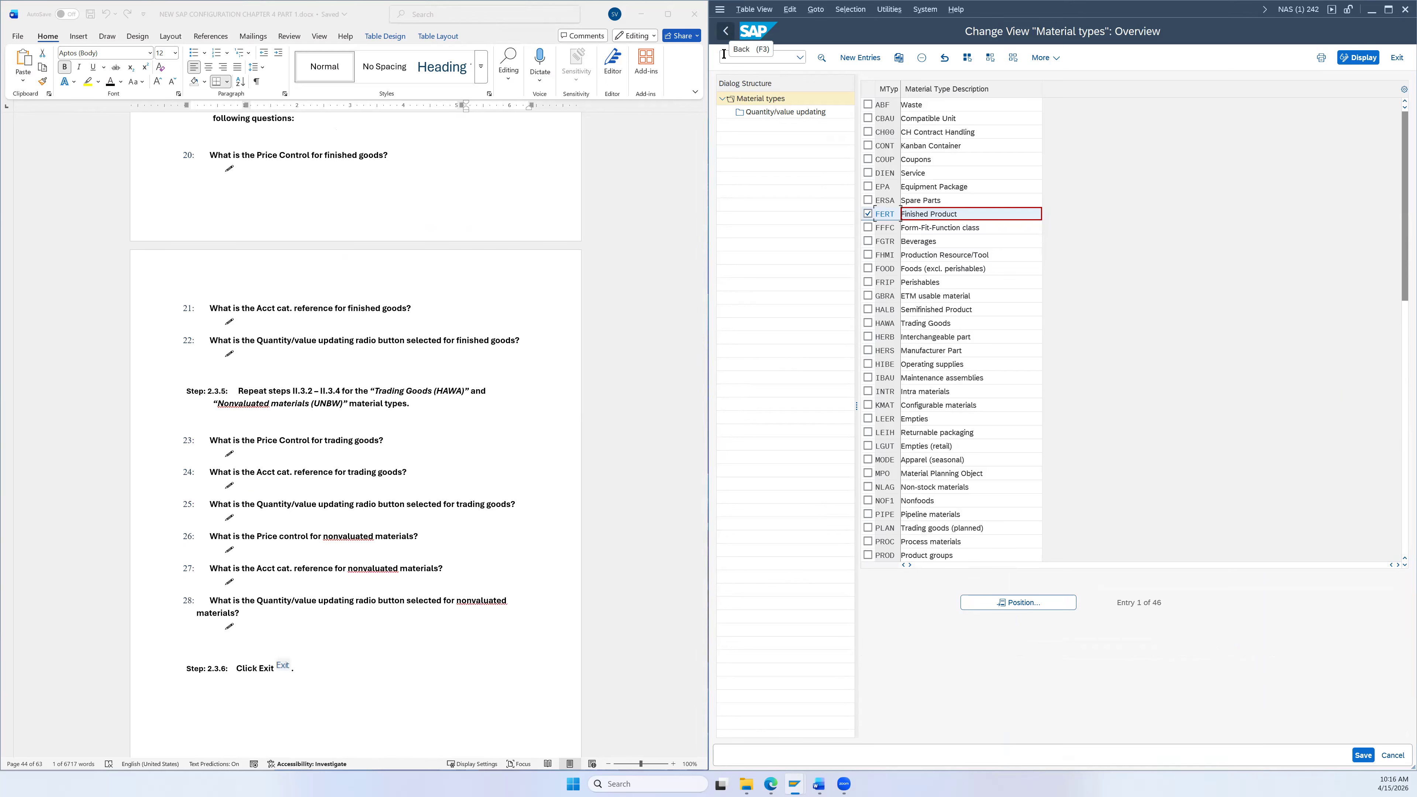
{"action": "scroll", "coordinate": [446, 400], "scroll_direction": "down", "scroll_amount": 1}
{"action": "scroll", "coordinate": [444, 392], "scroll_direction": "down", "scroll_amount": 2}
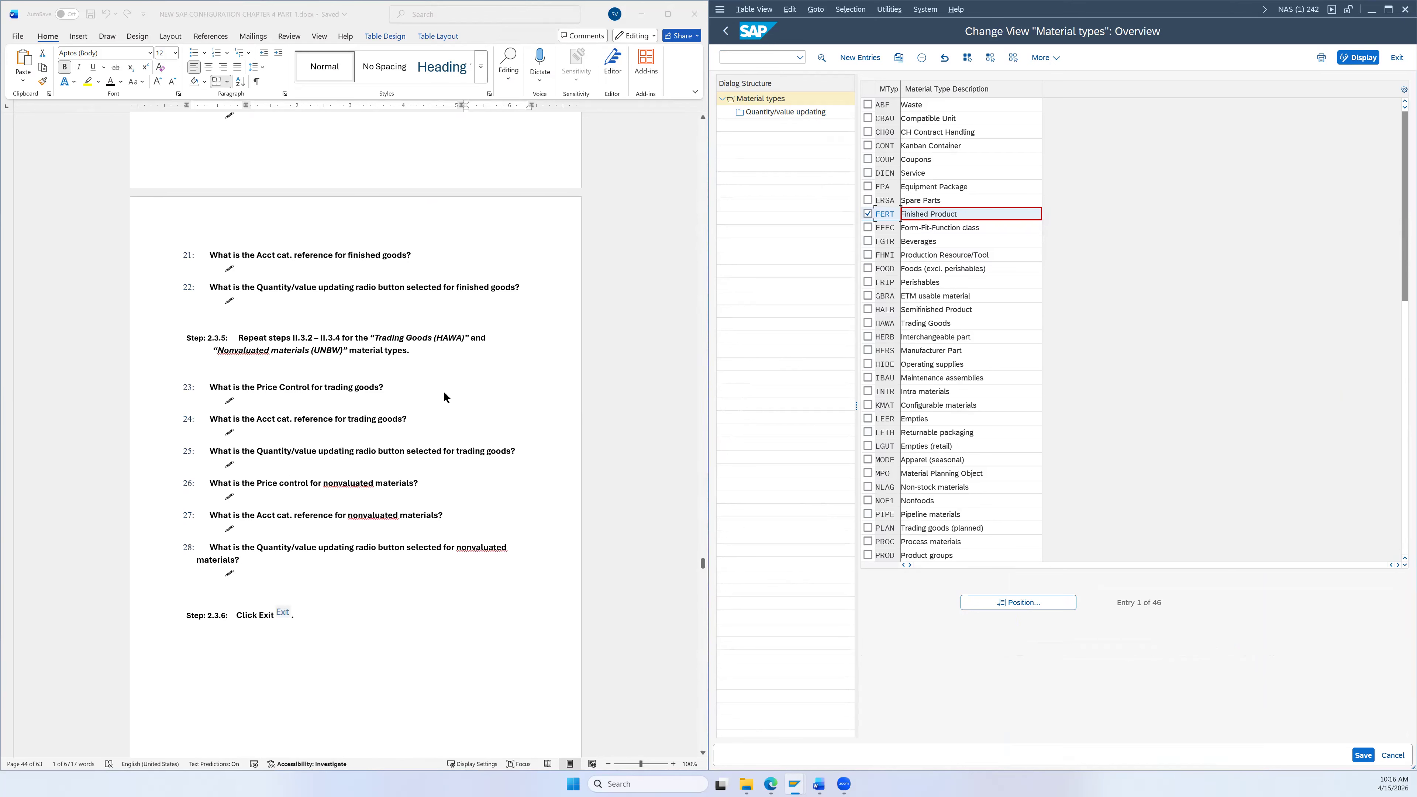
{"action": "left_click", "coordinate": [869, 214]}
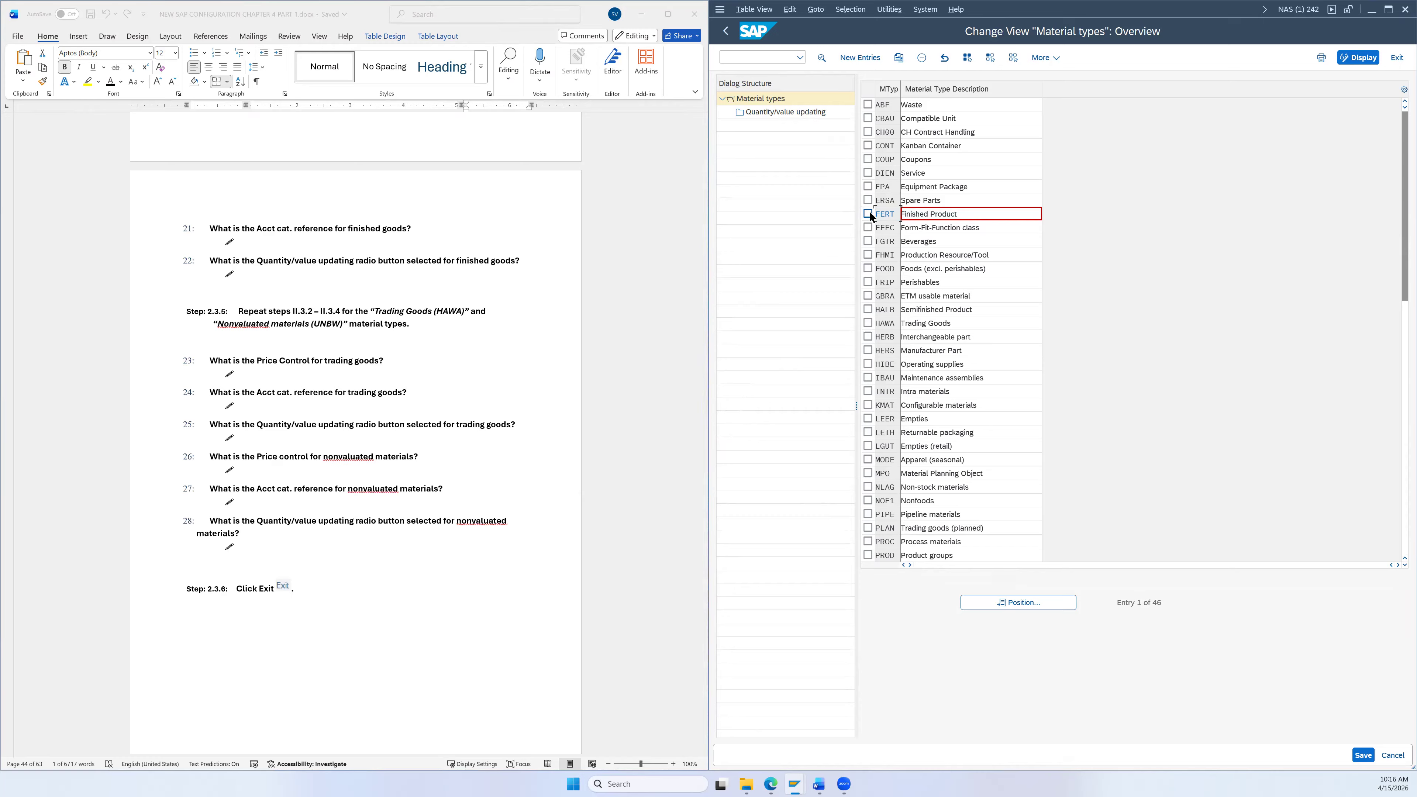
{"action": "left_click", "coordinate": [868, 323]}
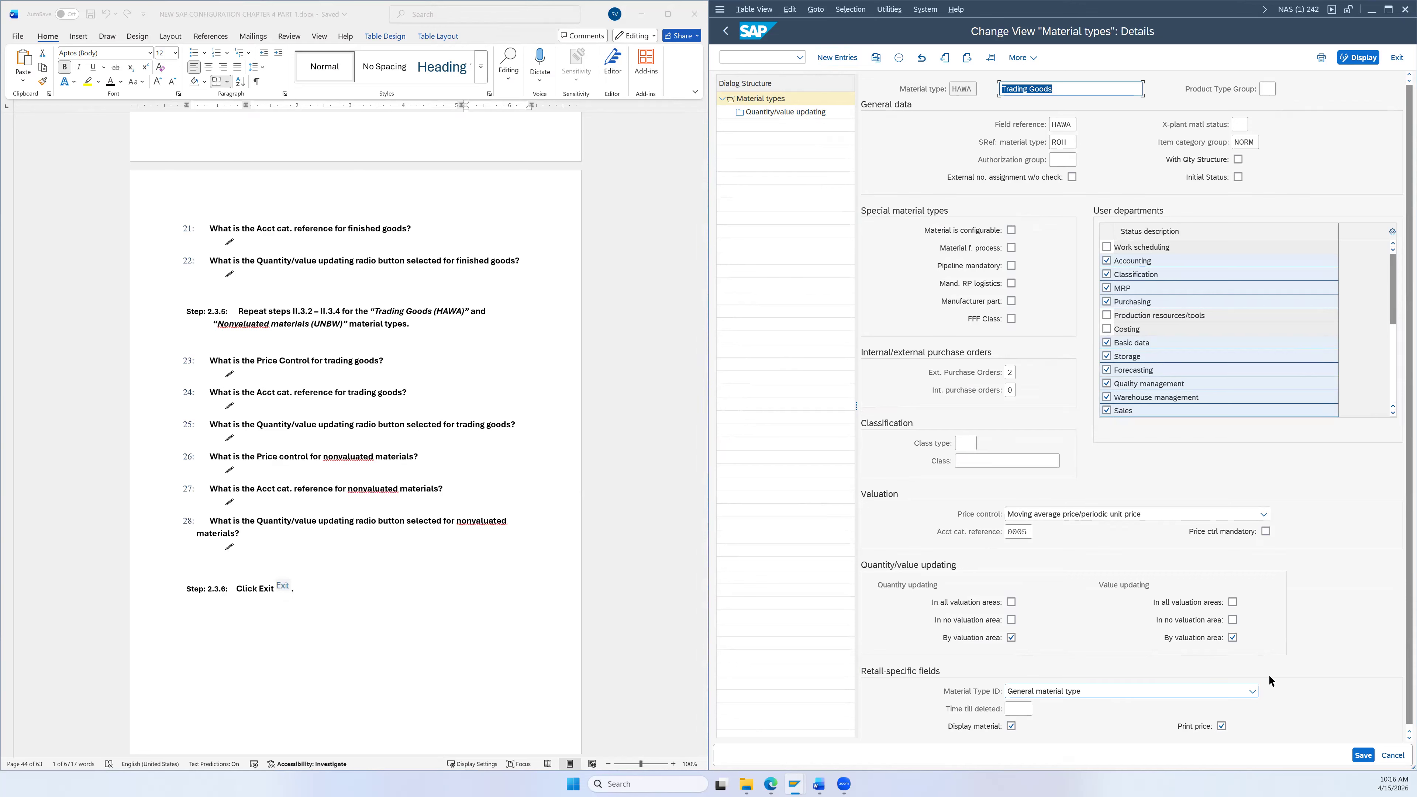
{"action": "left_click", "coordinate": [1027, 532]}
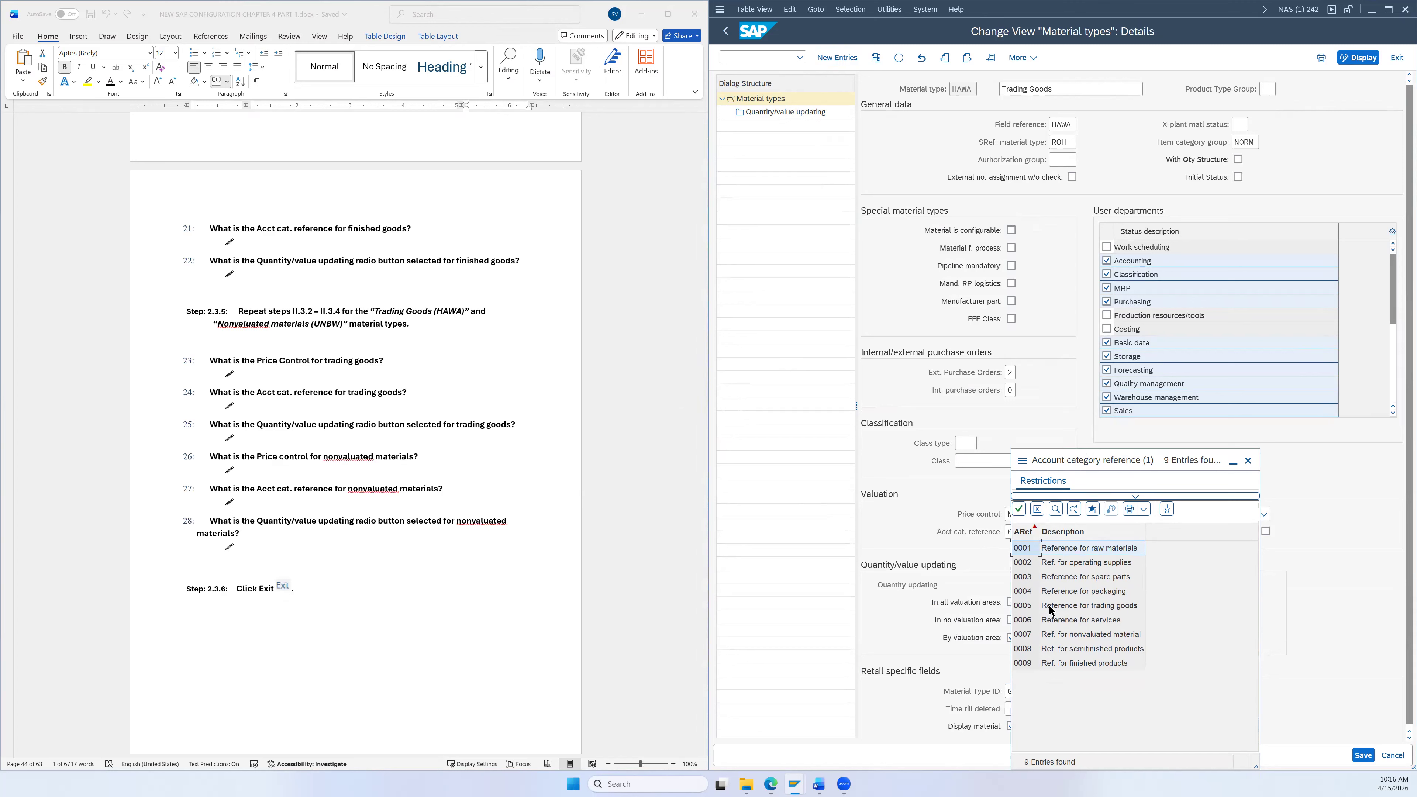
{"action": "left_click", "coordinate": [1249, 461]}
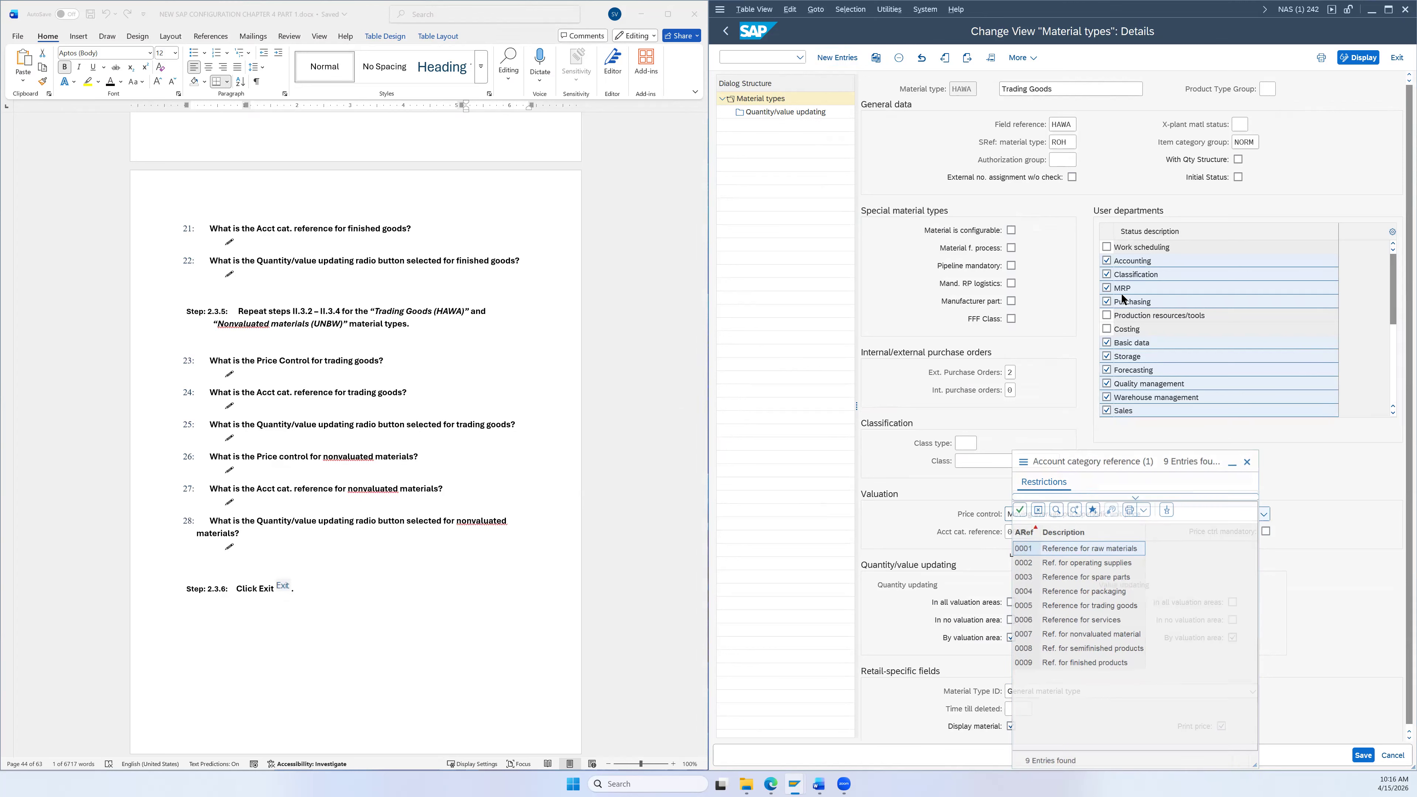
{"action": "left_click", "coordinate": [726, 30]}
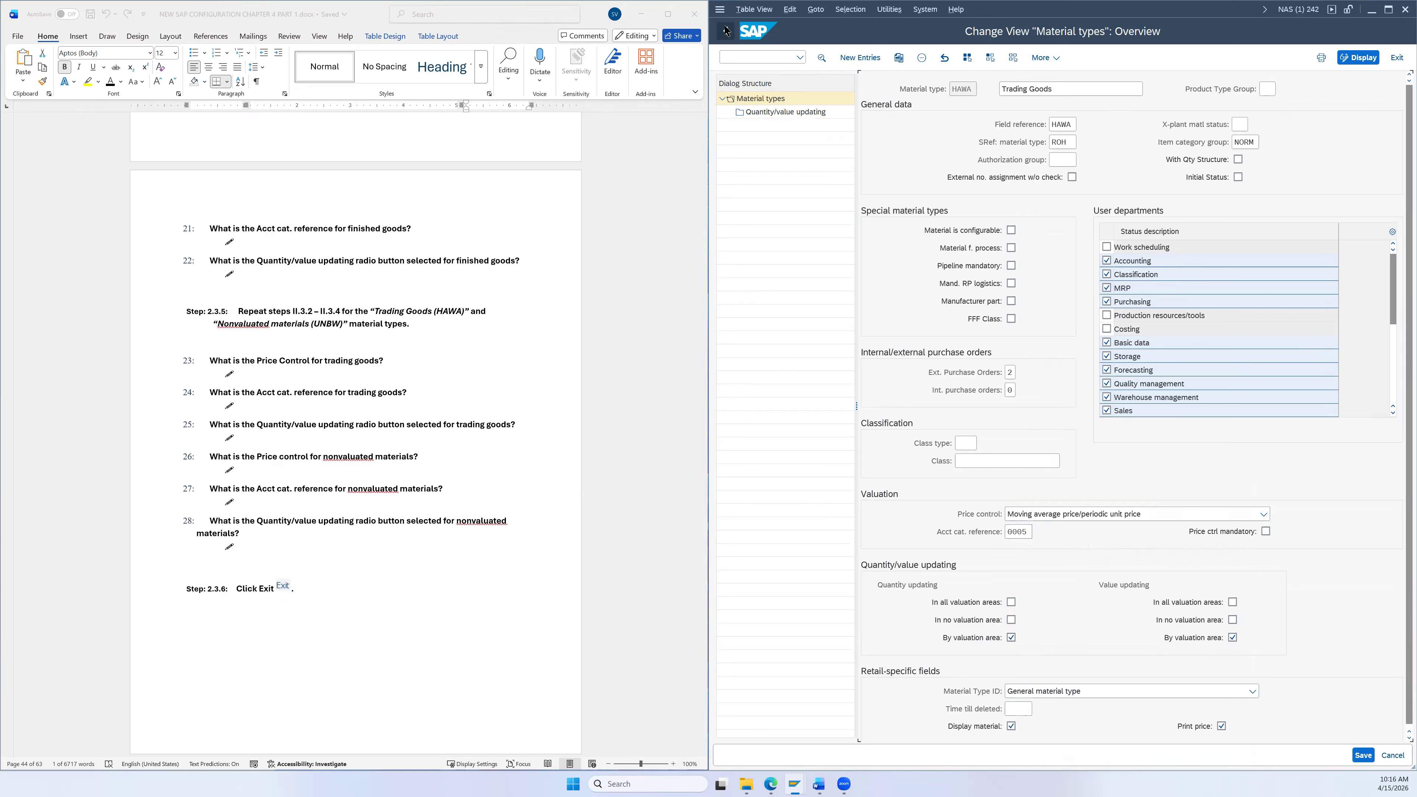
{"action": "left_click", "coordinate": [868, 323]}
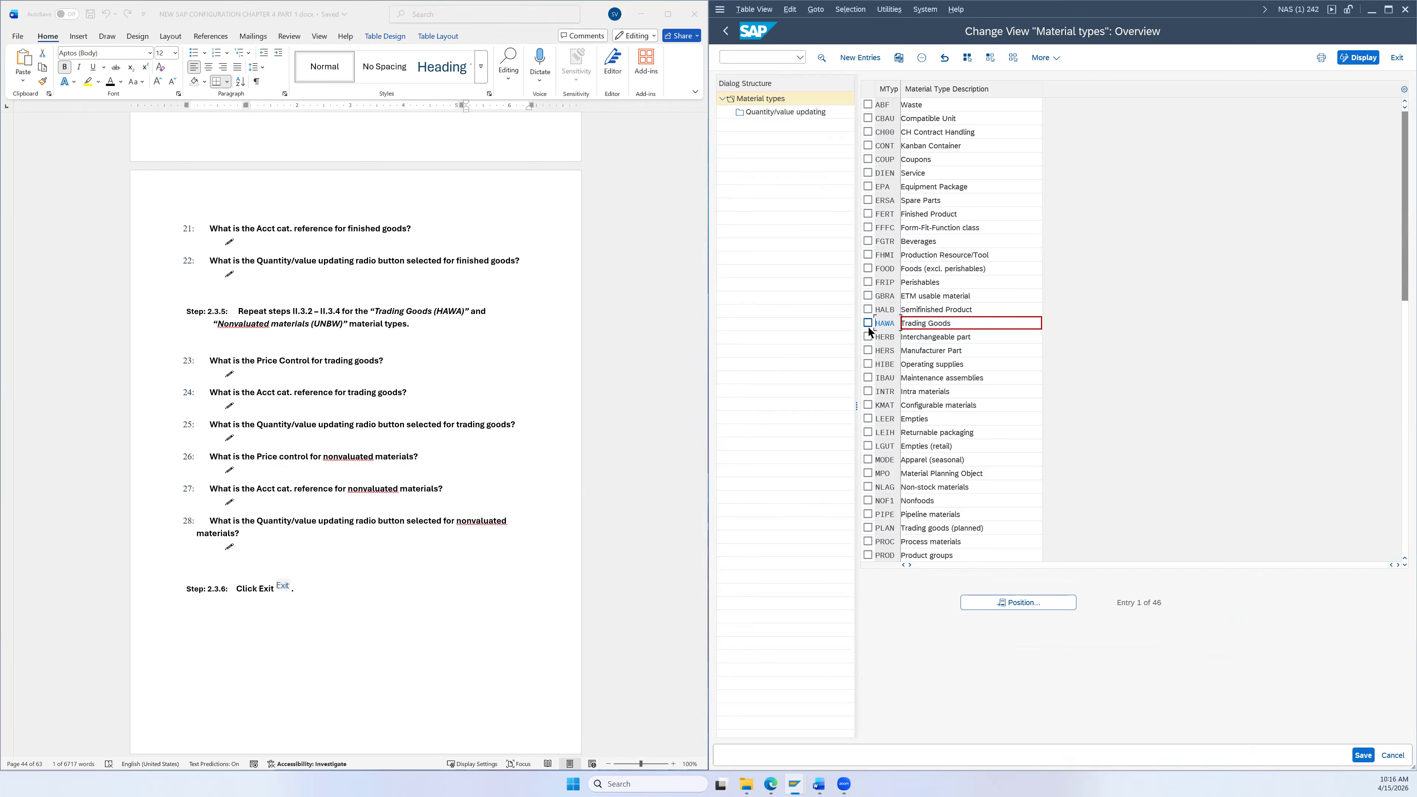
Step: Review UNBW Nonvaluated materials details and its account category reference 0007, then exit maintenance
{"action": "scroll", "coordinate": [880, 441], "scroll_direction": "down", "scroll_amount": 7}
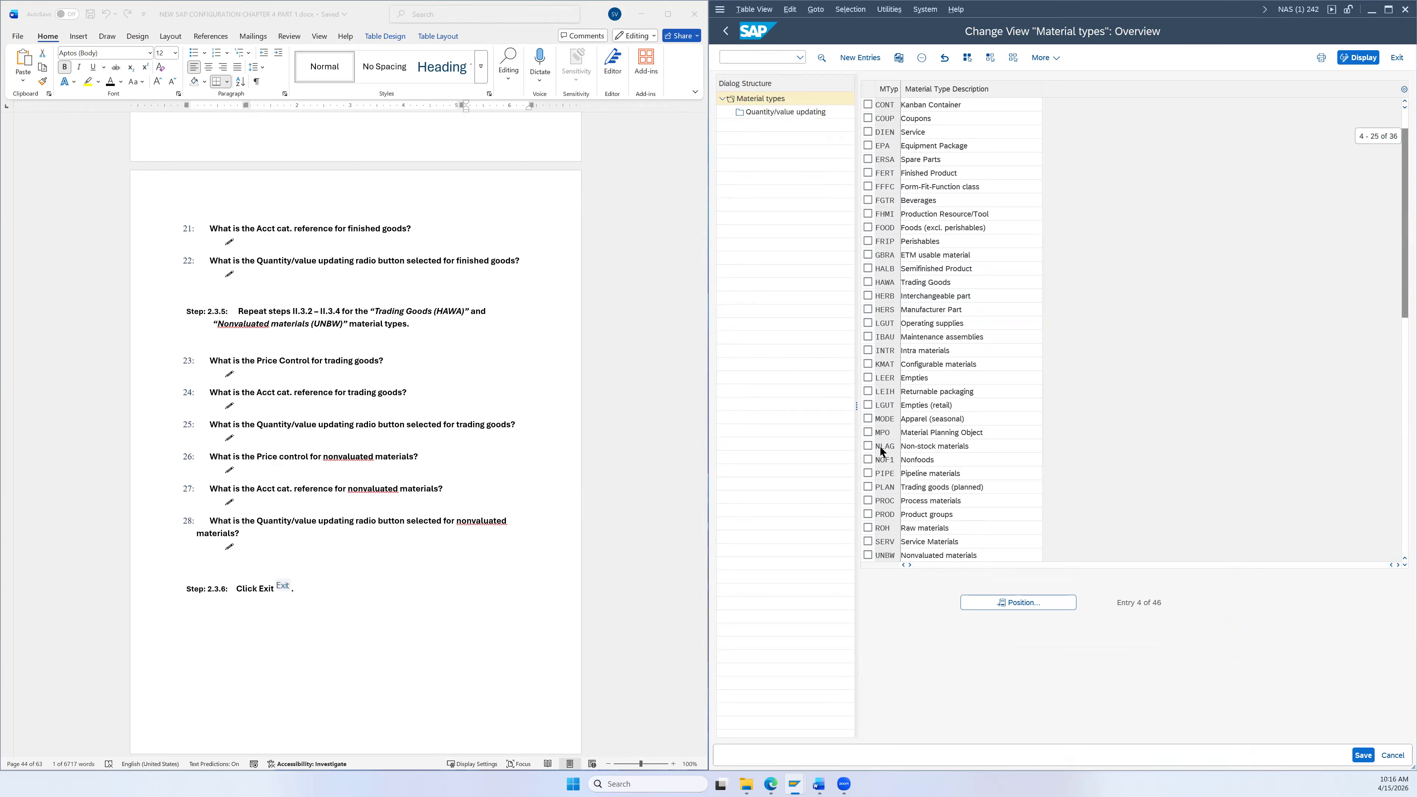
{"action": "scroll", "coordinate": [882, 400], "scroll_direction": "down", "scroll_amount": 4}
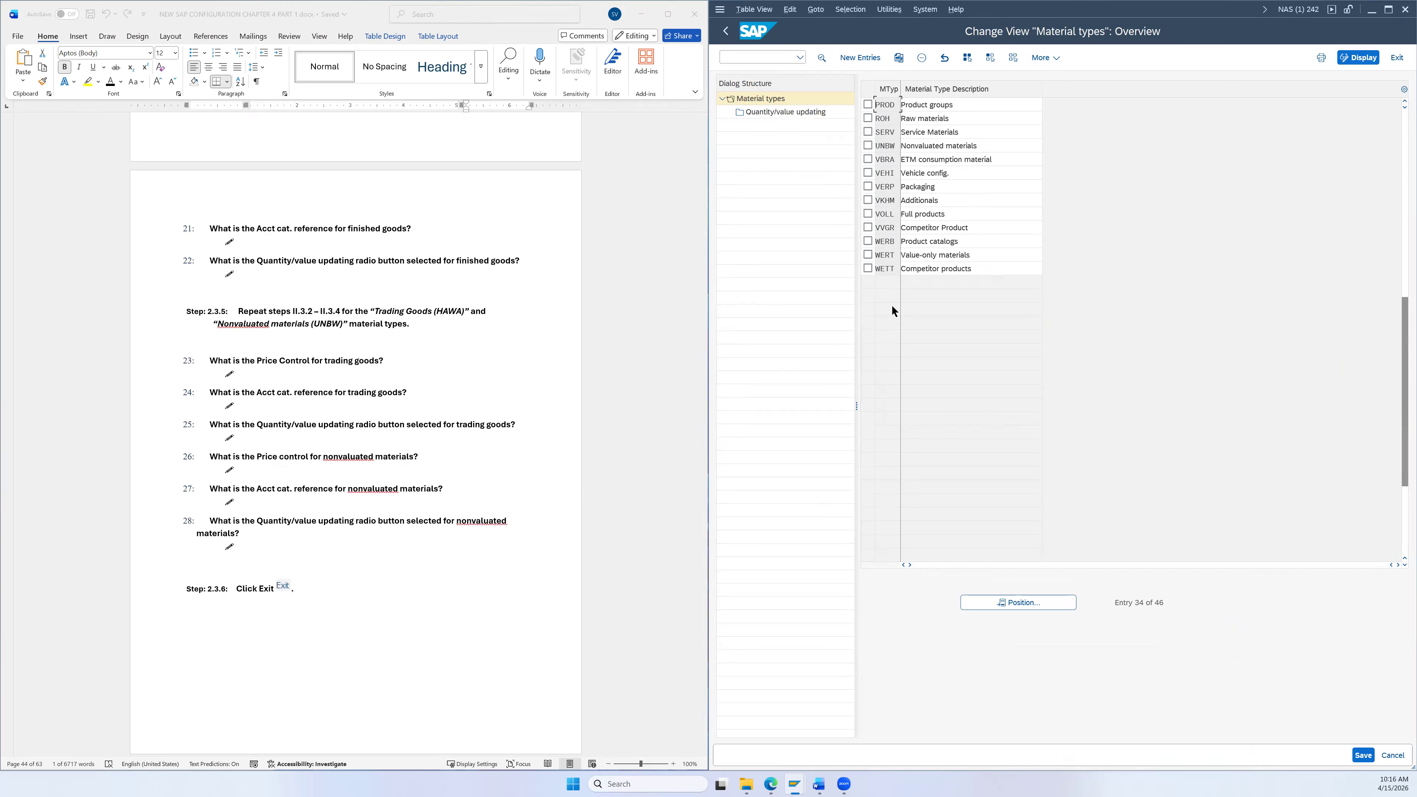
{"action": "left_click", "coordinate": [868, 146]}
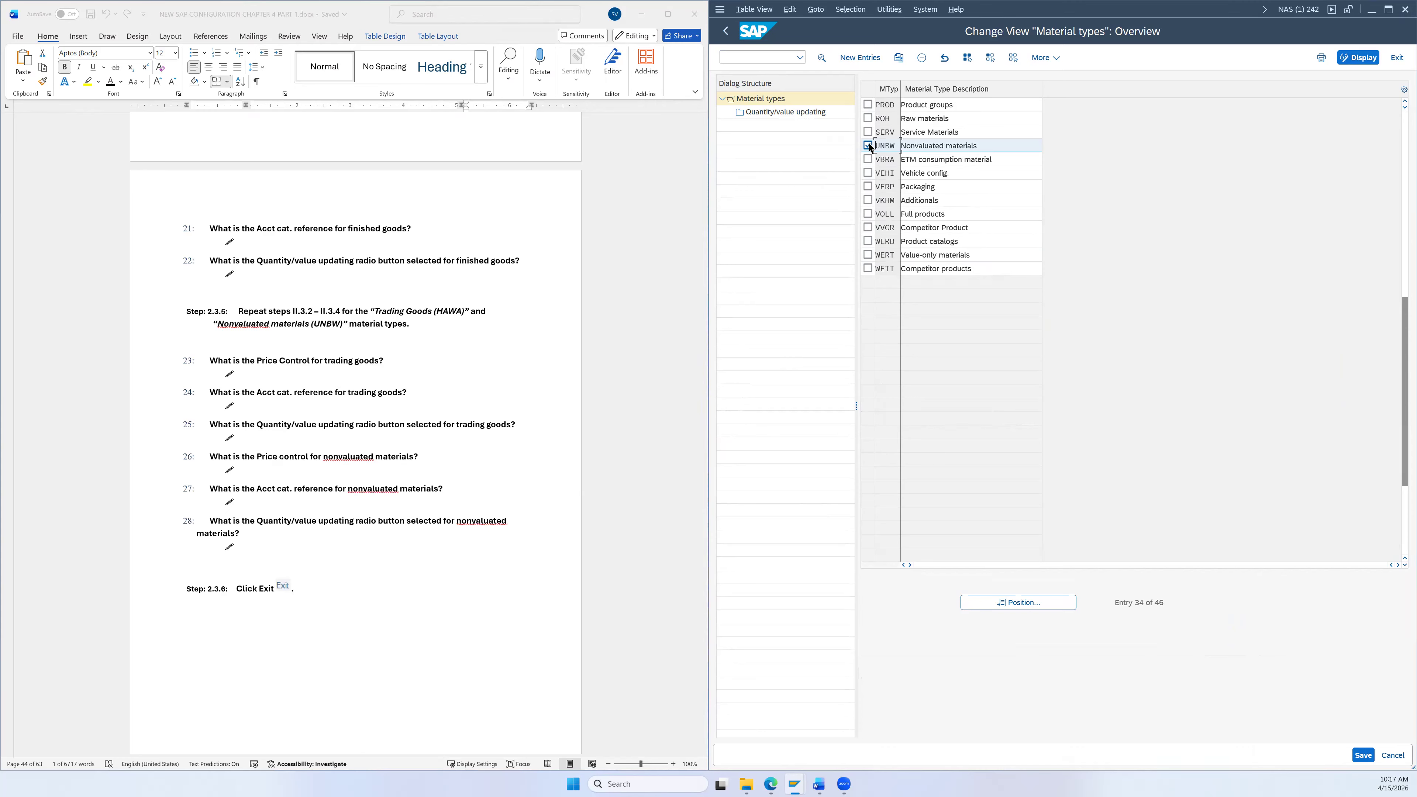
{"action": "left_click", "coordinate": [822, 57]}
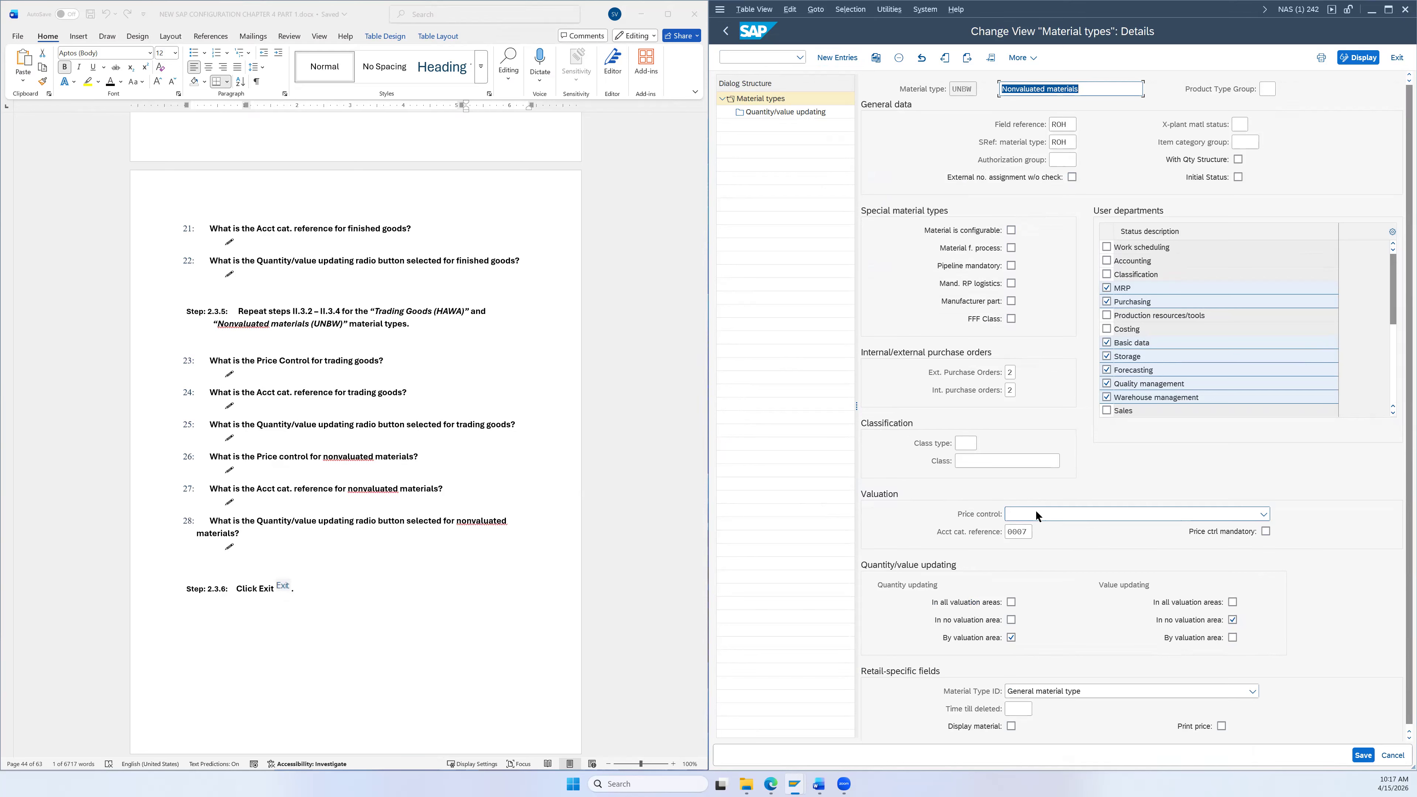
{"action": "left_click", "coordinate": [1029, 533]}
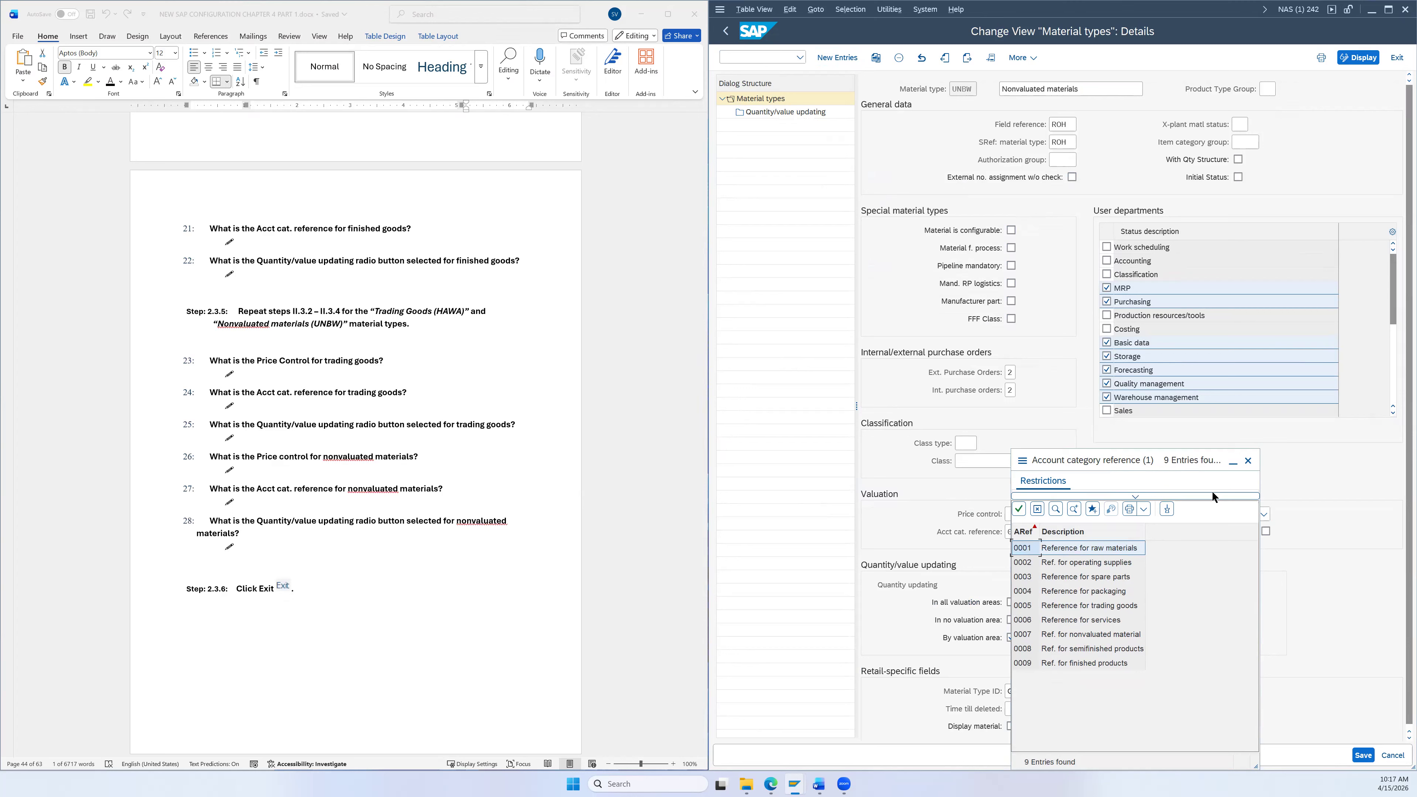
{"action": "left_click", "coordinate": [1250, 462]}
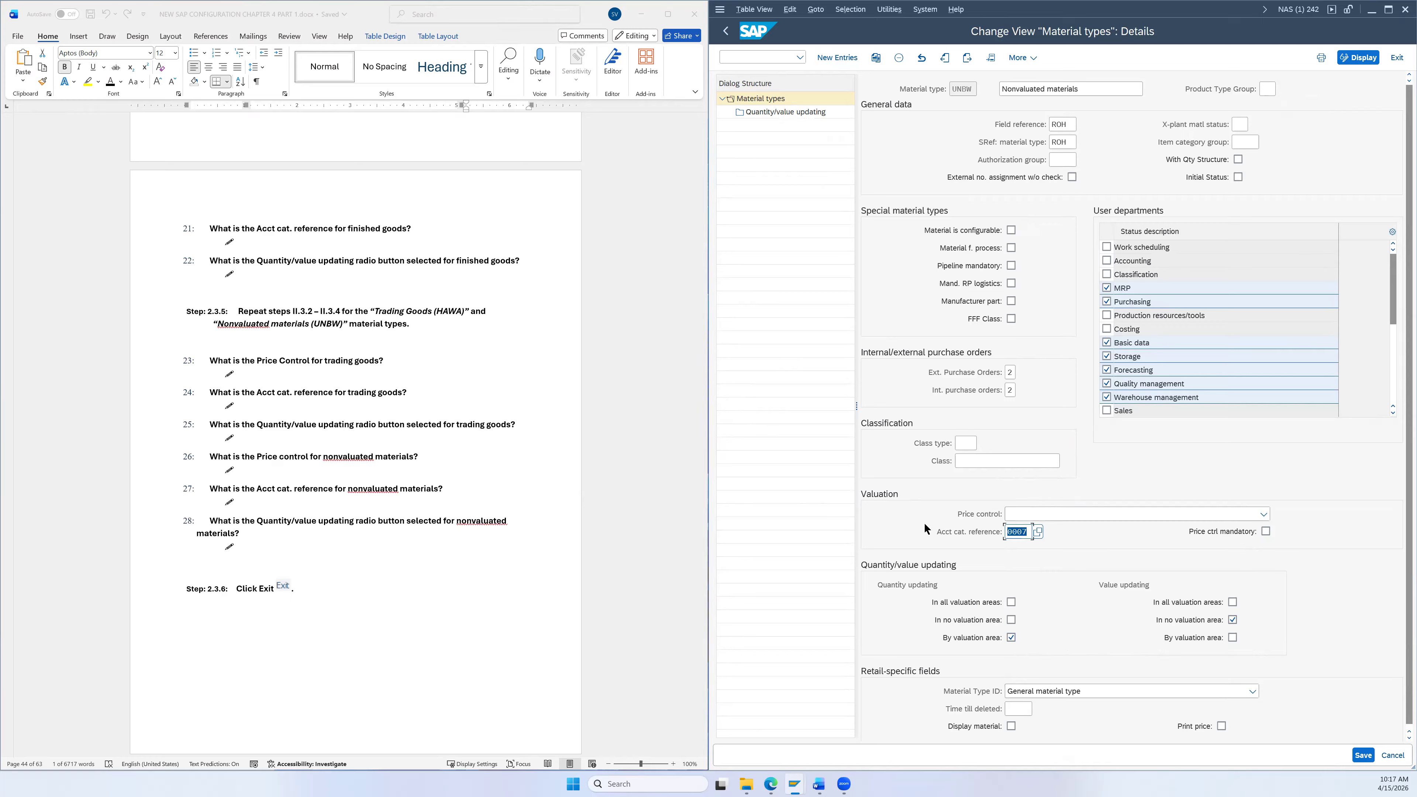
{"action": "left_click", "coordinate": [1398, 58]}
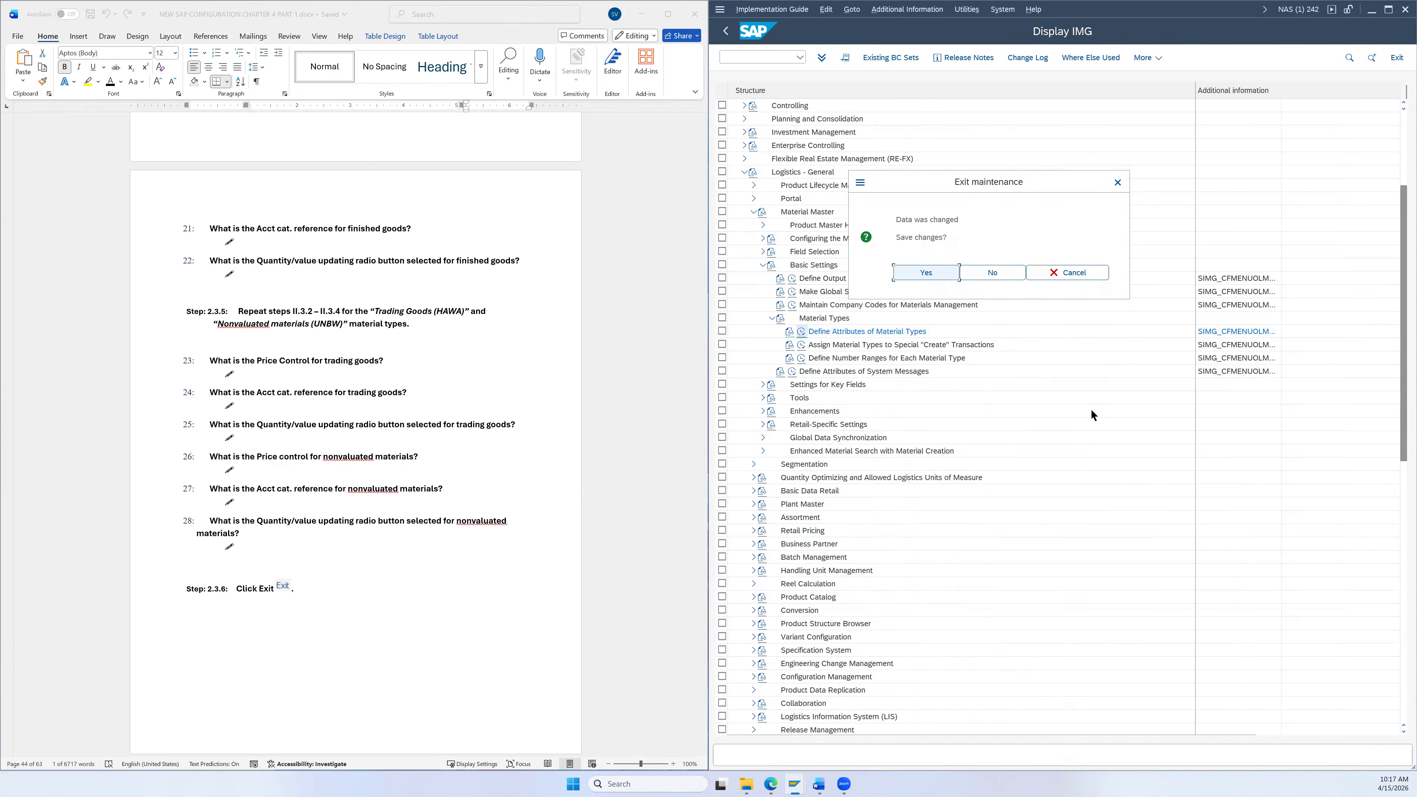
{"action": "left_click", "coordinate": [1000, 273]}
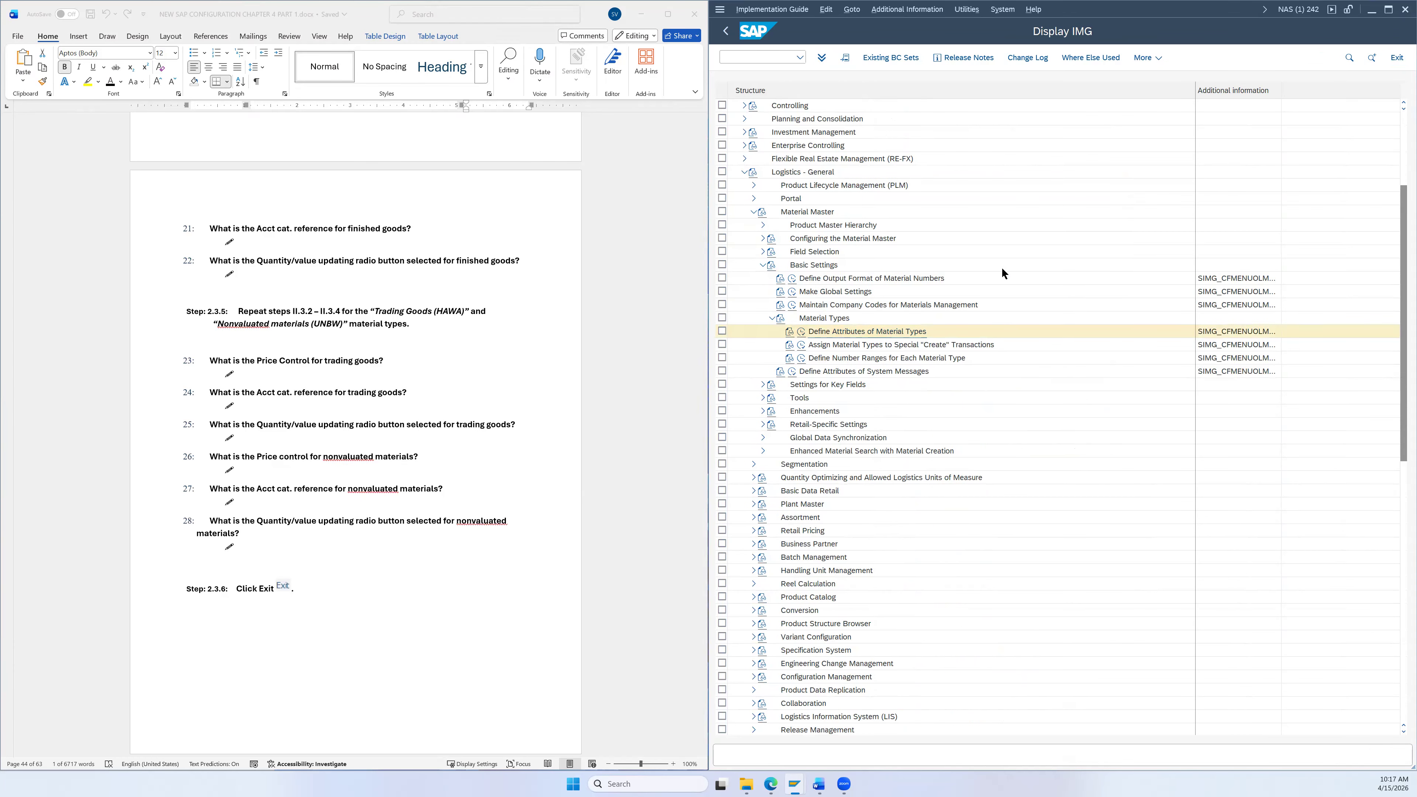
{"action": "scroll", "coordinate": [599, 419], "scroll_direction": "down", "scroll_amount": 4}
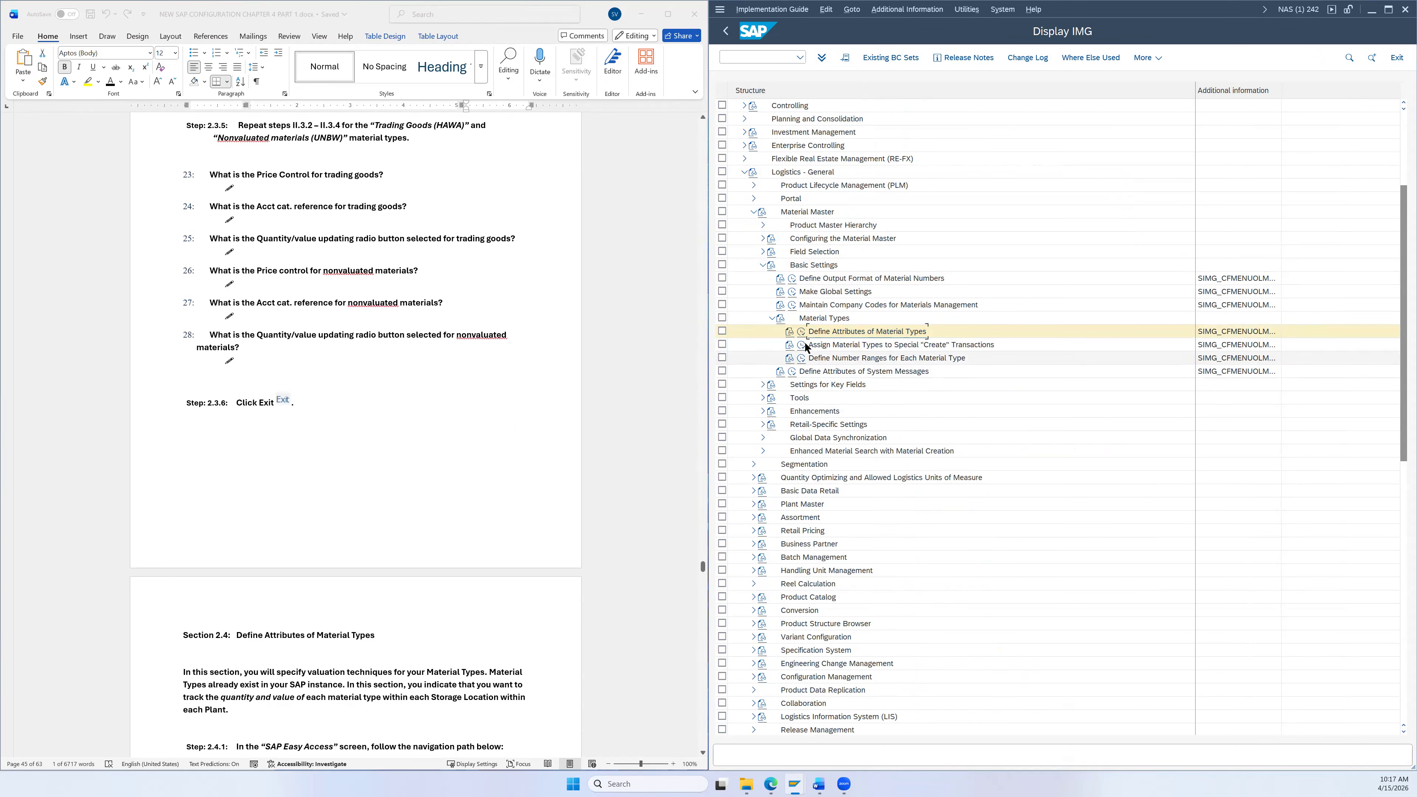
{"action": "scroll", "coordinate": [556, 407], "scroll_direction": "up", "scroll_amount": 3}
{"action": "scroll", "coordinate": [555, 407], "scroll_direction": "up", "scroll_amount": 8}
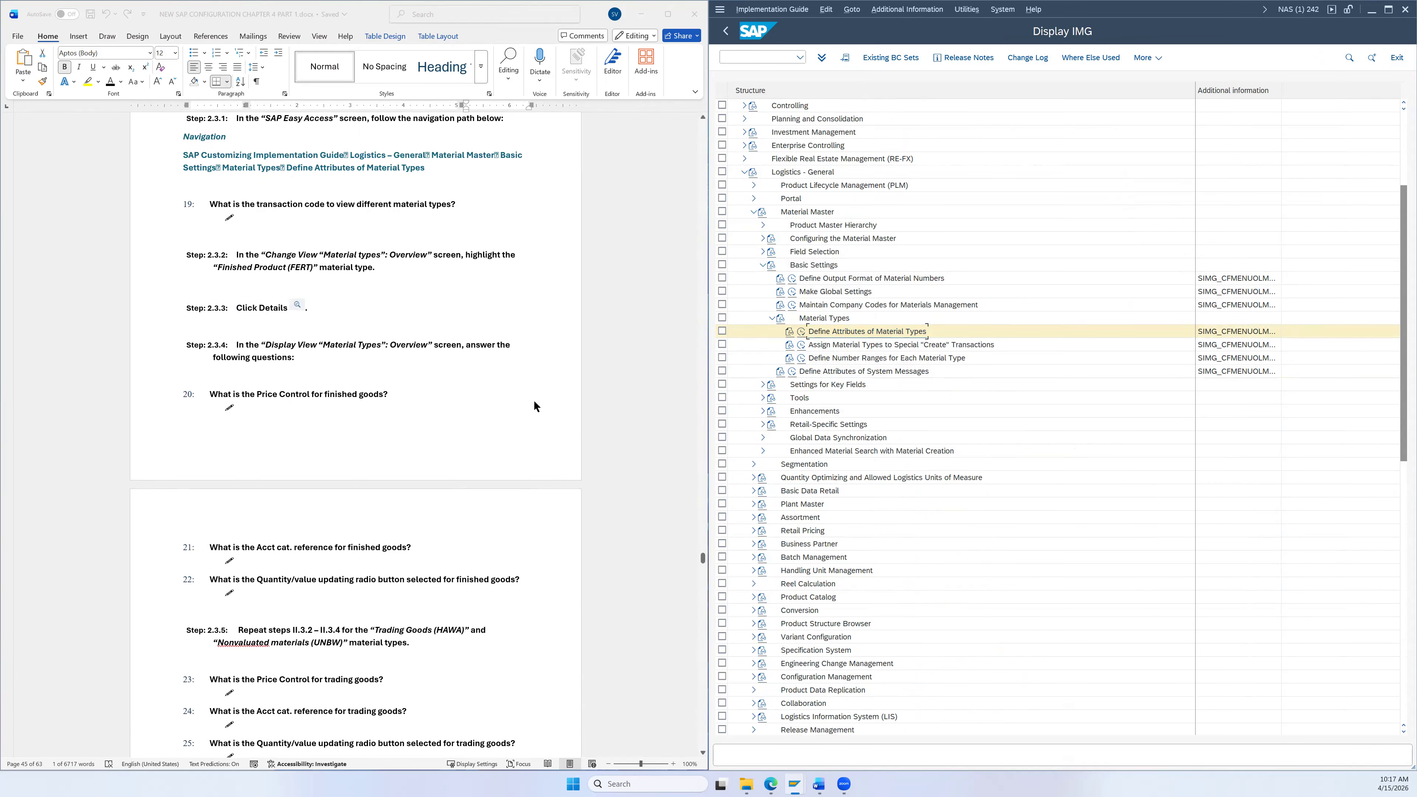
{"action": "scroll", "coordinate": [415, 433], "scroll_direction": "down", "scroll_amount": 15}
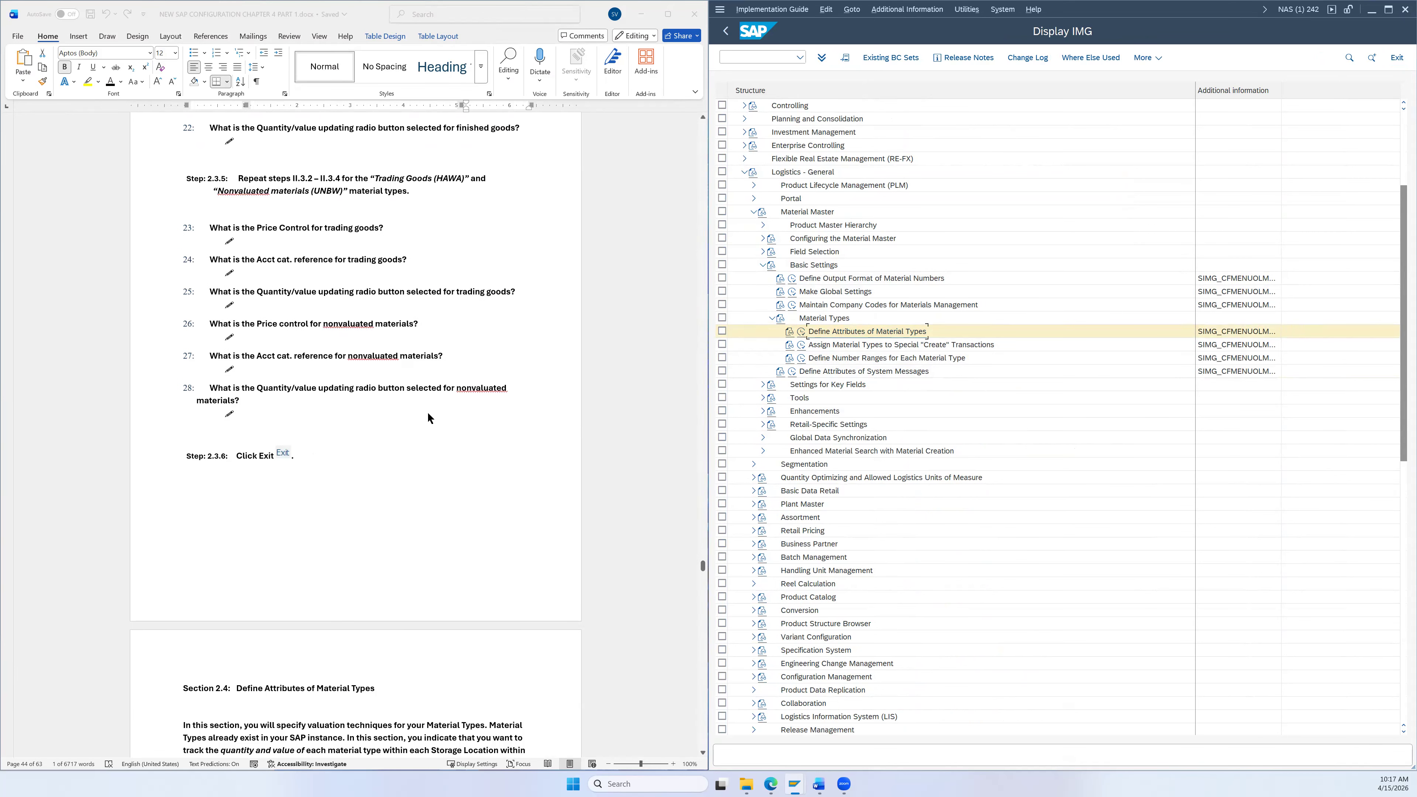
{"action": "scroll", "coordinate": [437, 412], "scroll_direction": "down", "scroll_amount": 2}
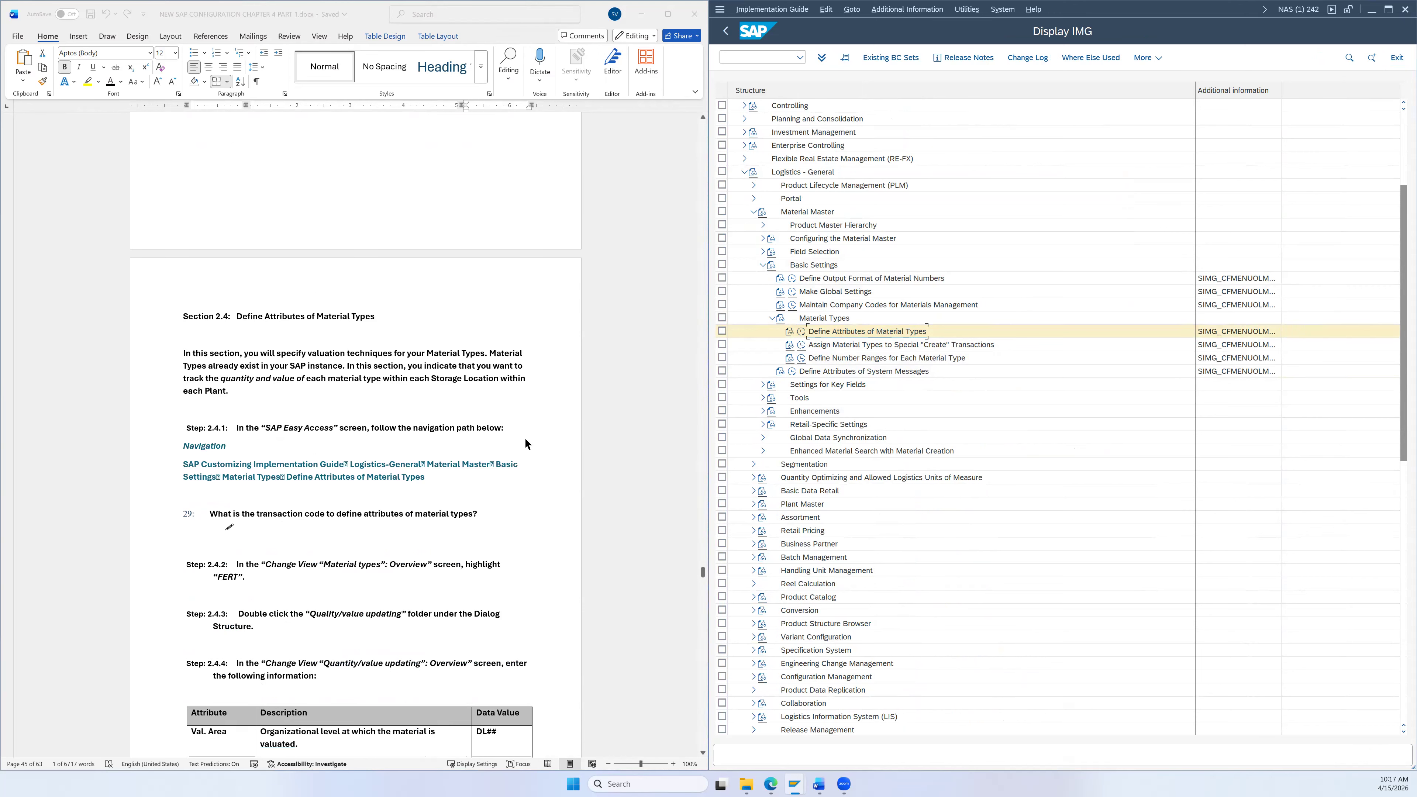
Step: Go back to the Display IMG tree and bring Logistics - General into view
{"action": "left_click", "coordinate": [726, 31]}
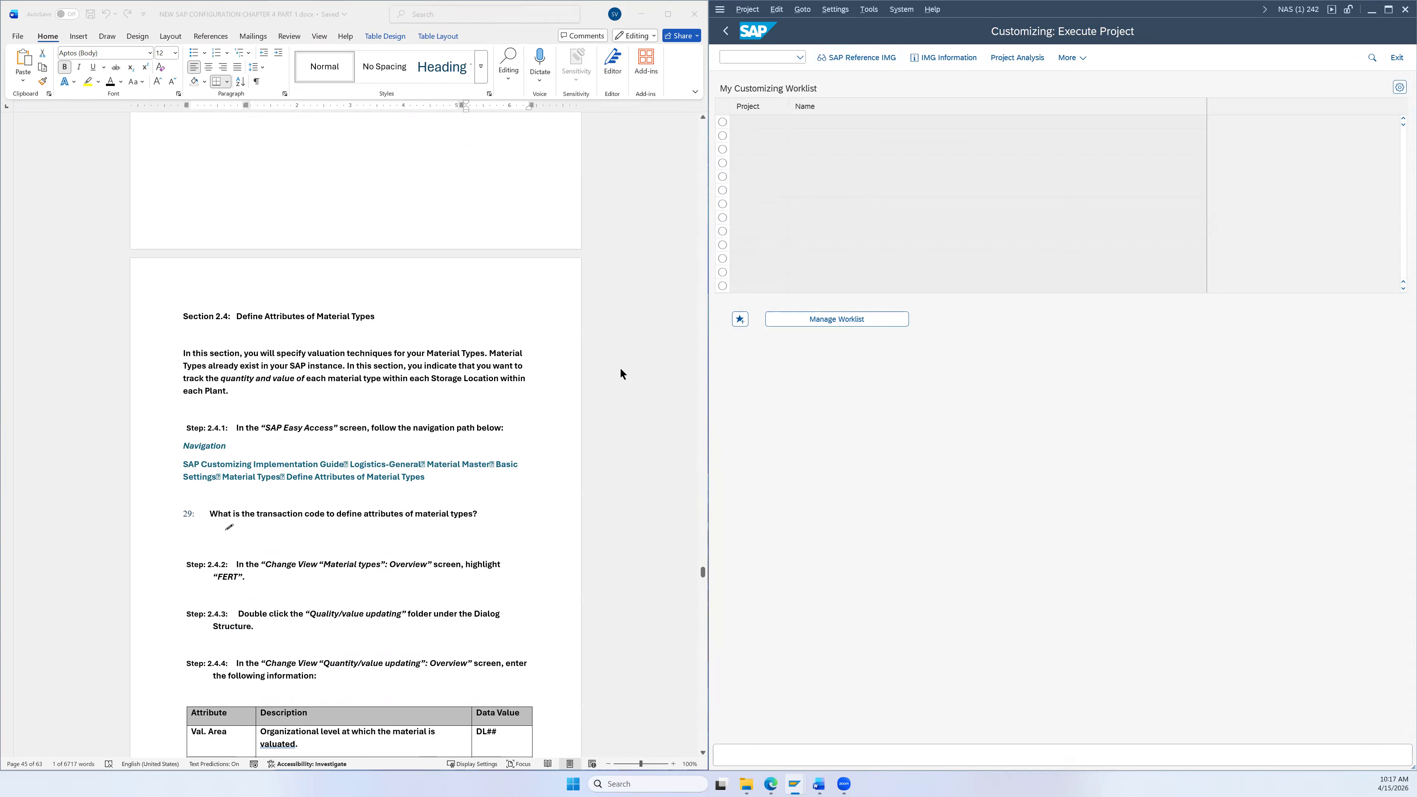
{"action": "scroll", "coordinate": [585, 390], "scroll_direction": "down", "scroll_amount": 3}
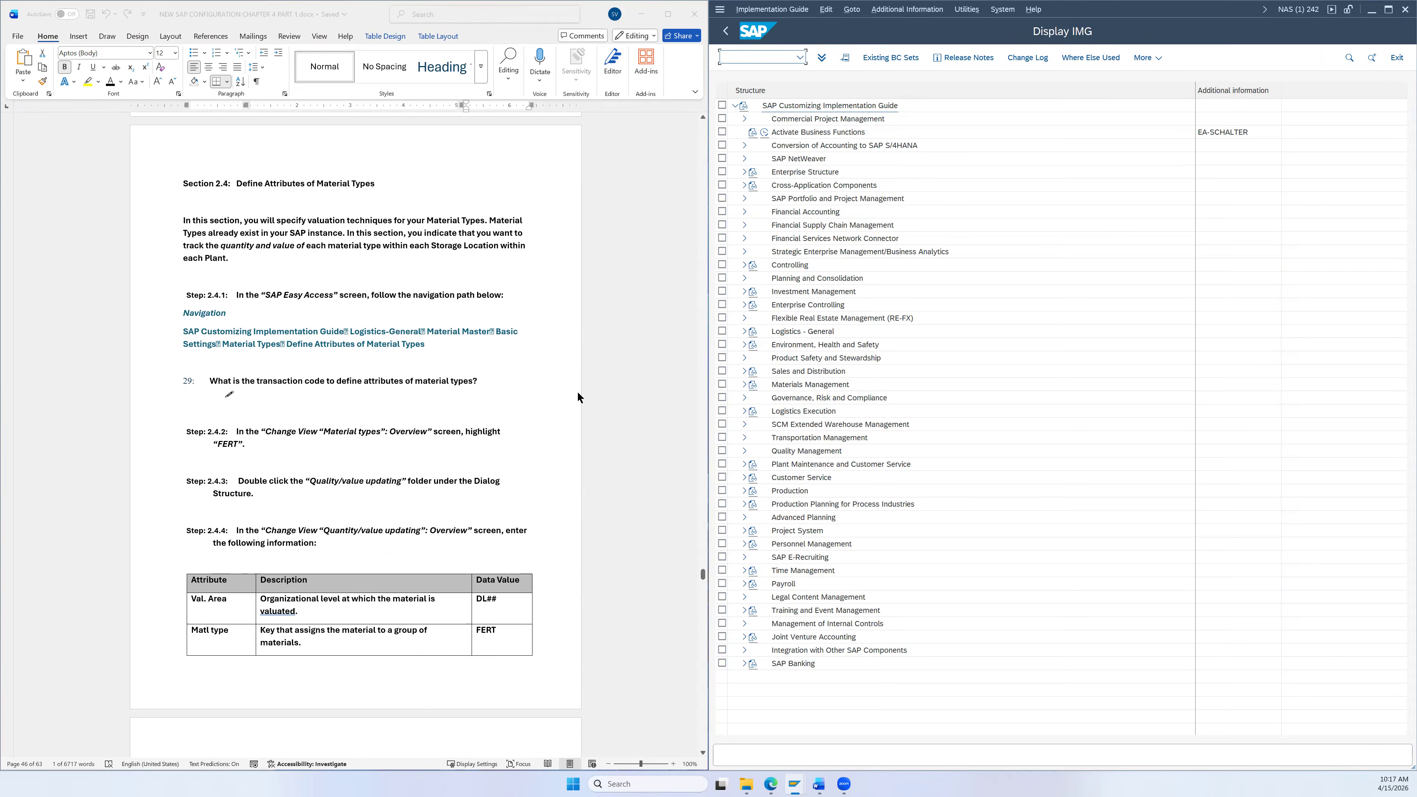
{"action": "scroll", "coordinate": [578, 393], "scroll_direction": "down", "scroll_amount": 1}
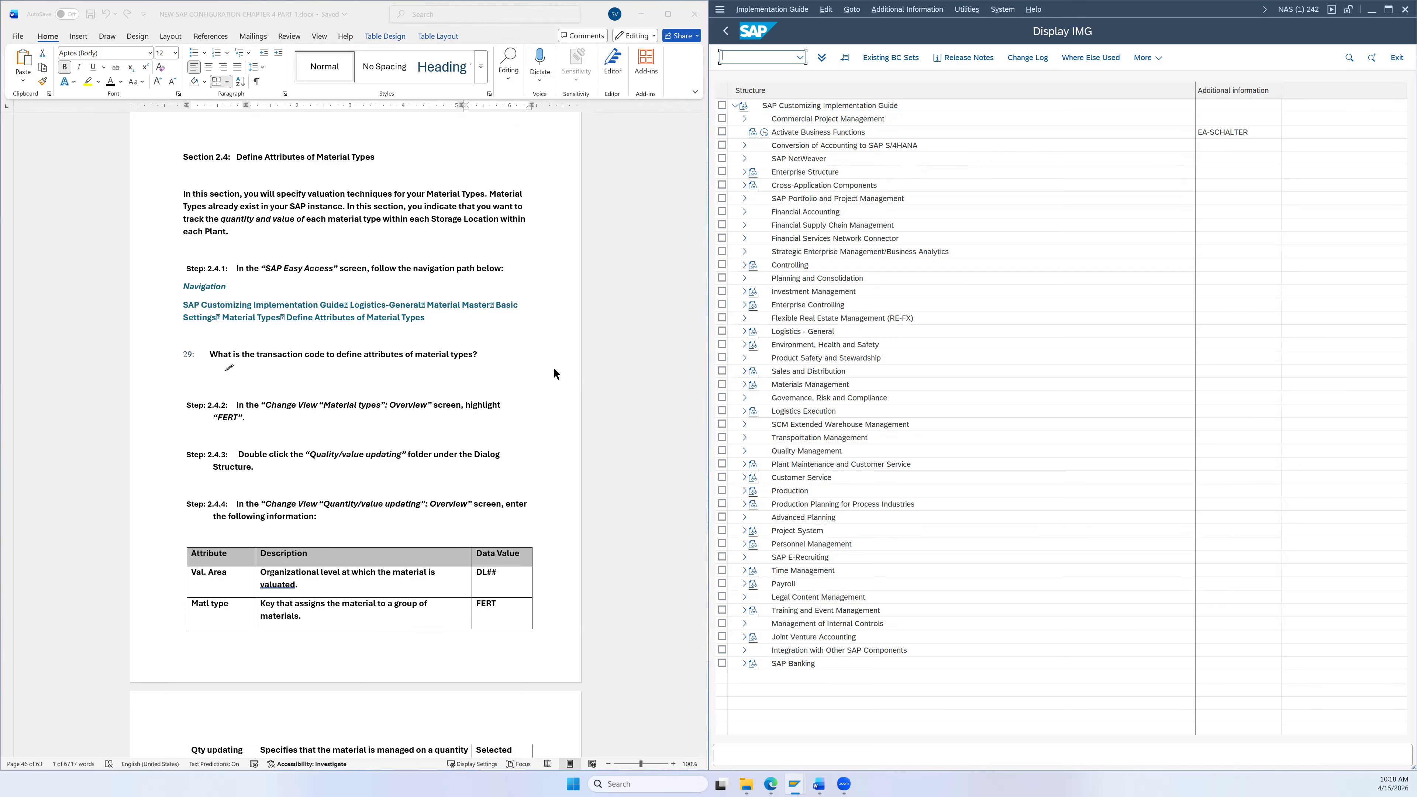
{"action": "scroll", "coordinate": [557, 360], "scroll_direction": "down", "scroll_amount": 2}
{"action": "scroll", "coordinate": [518, 371], "scroll_direction": "down", "scroll_amount": 1}
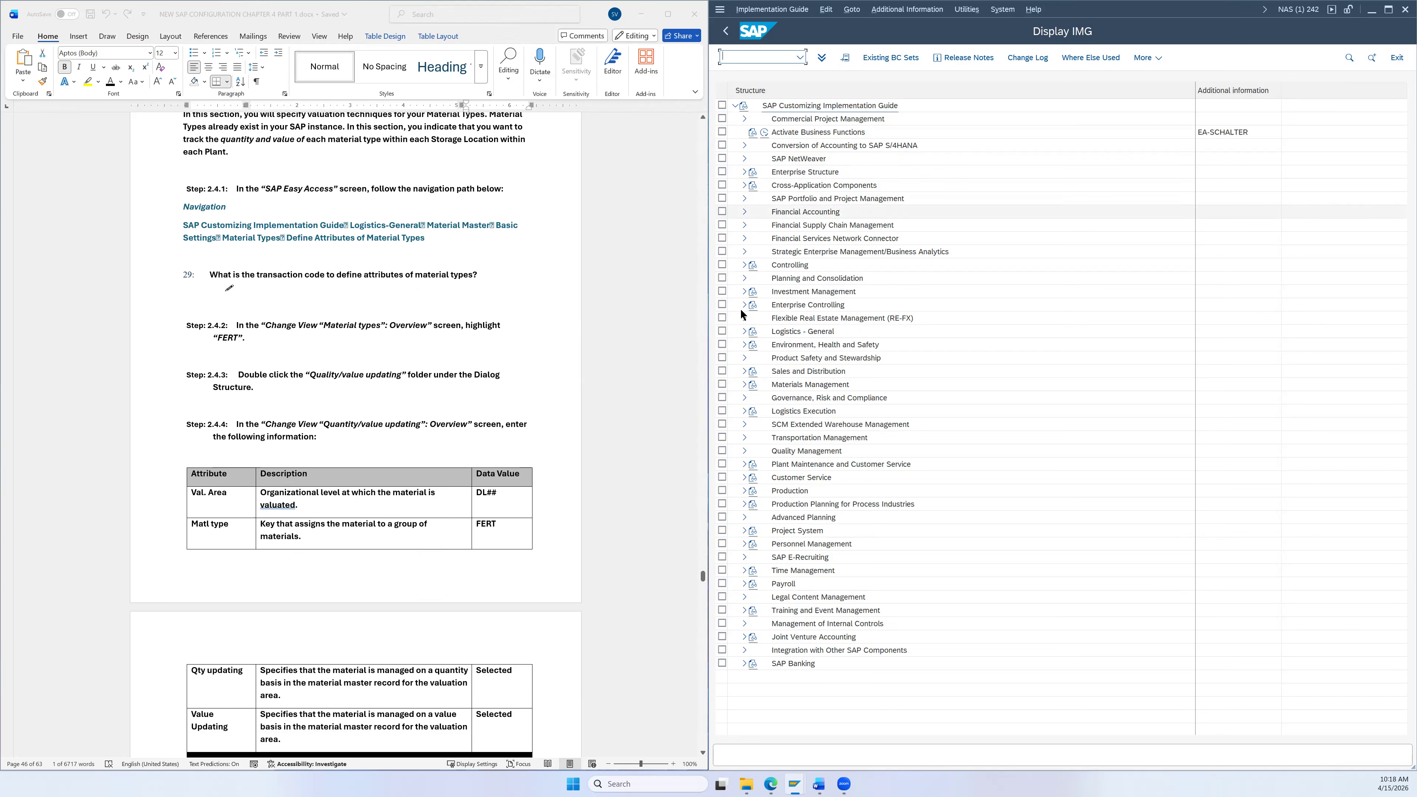
Step: Expand Logistics - General > Material Master > Basic Settings > Material Types and run Define Attributes of Material Types
{"action": "left_click", "coordinate": [744, 331]}
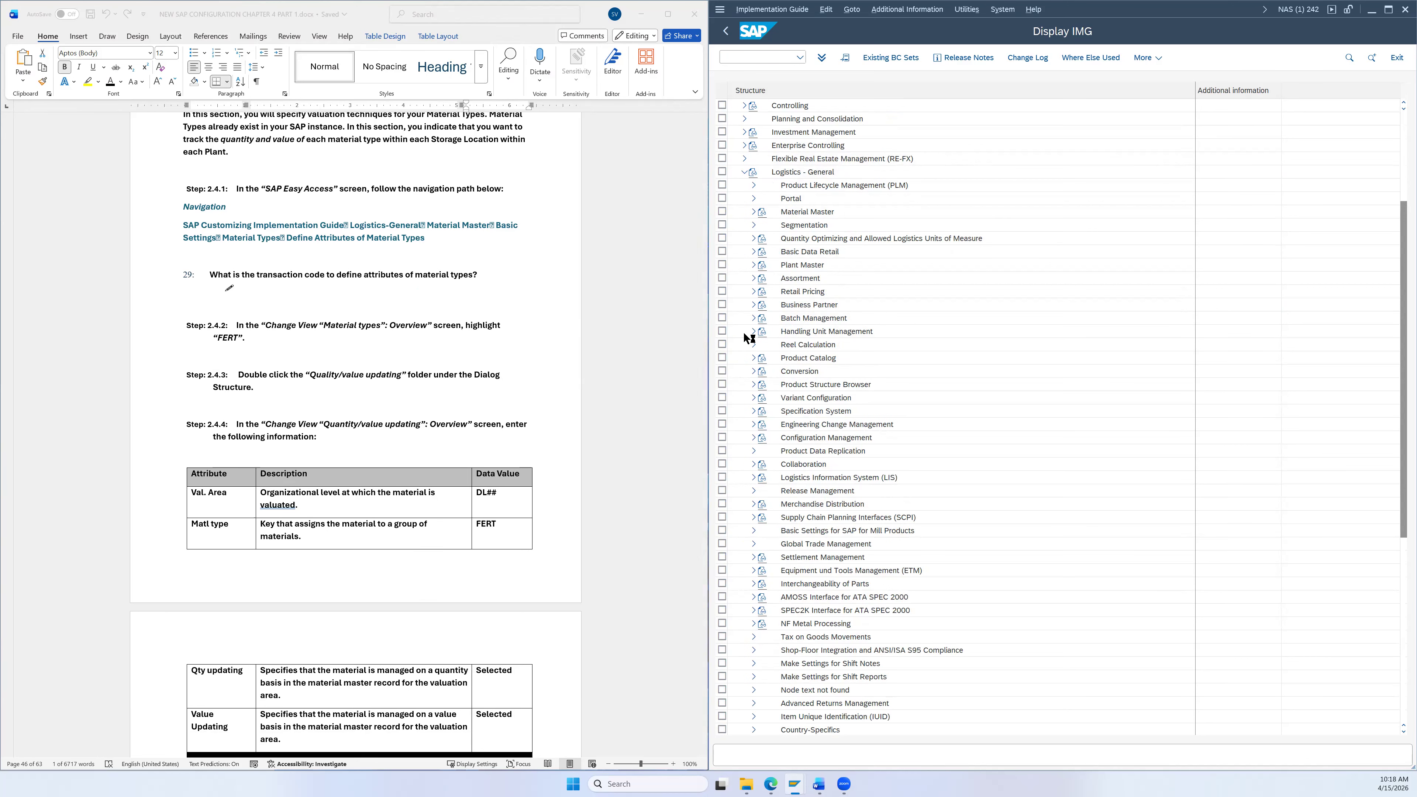
{"action": "left_click", "coordinate": [753, 212]}
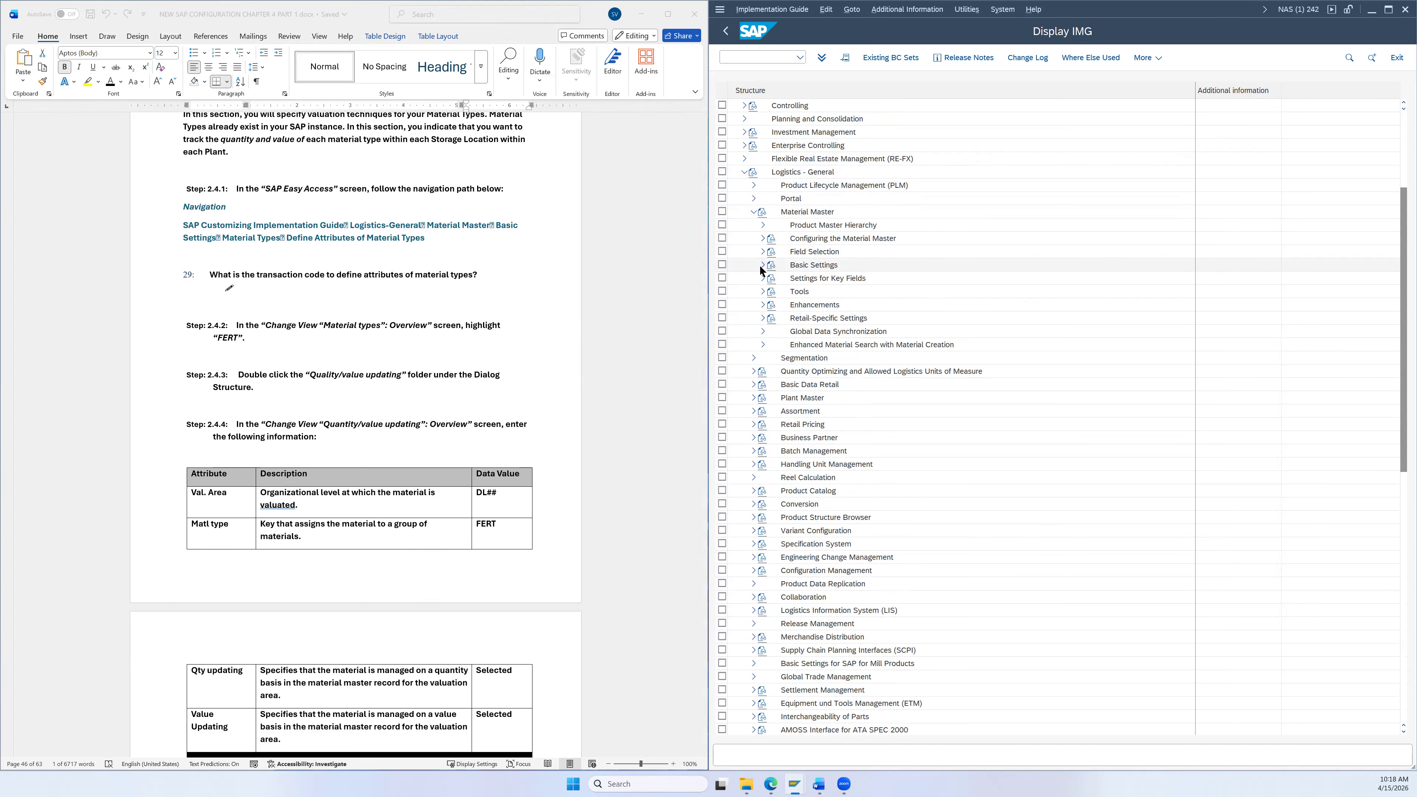
{"action": "left_click", "coordinate": [760, 265]}
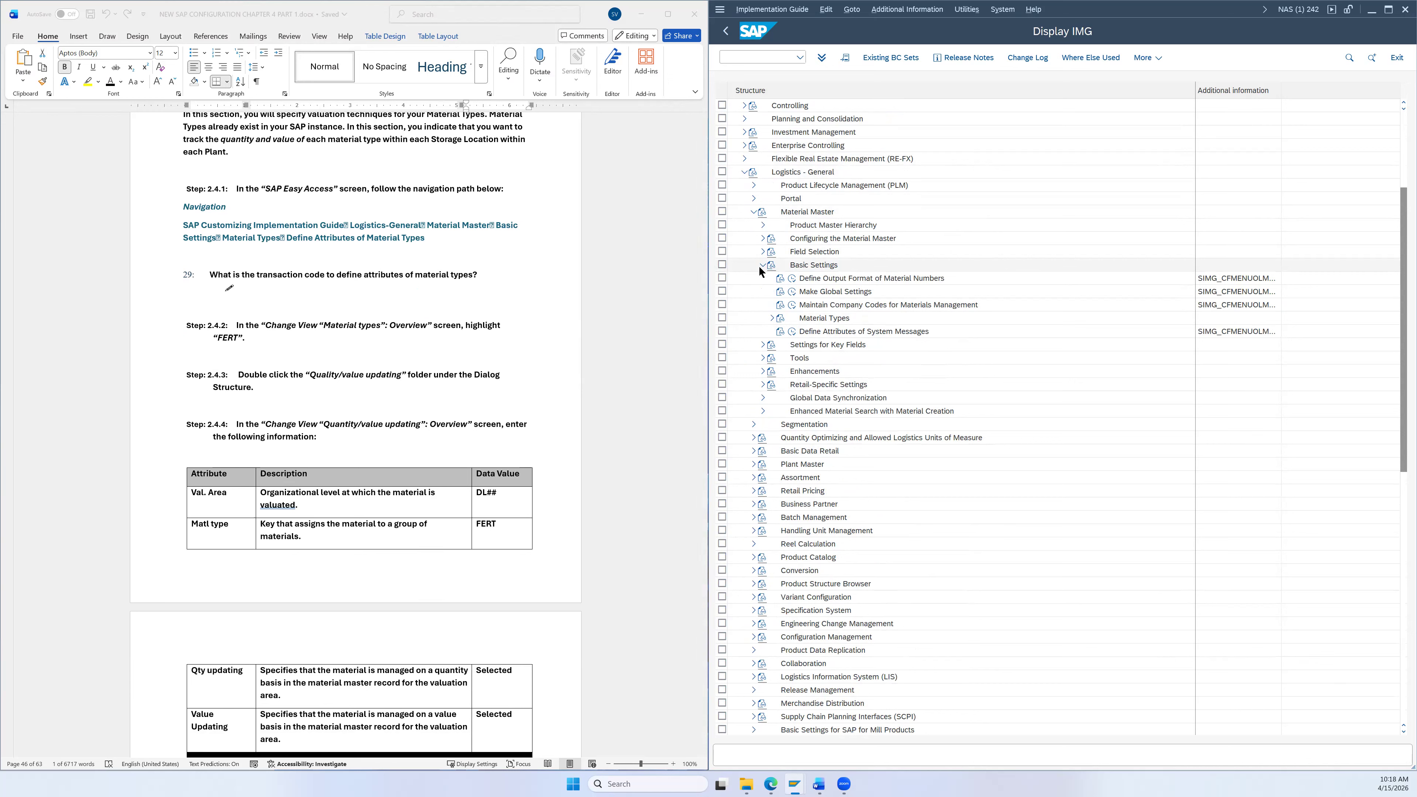
{"action": "left_click", "coordinate": [772, 319]}
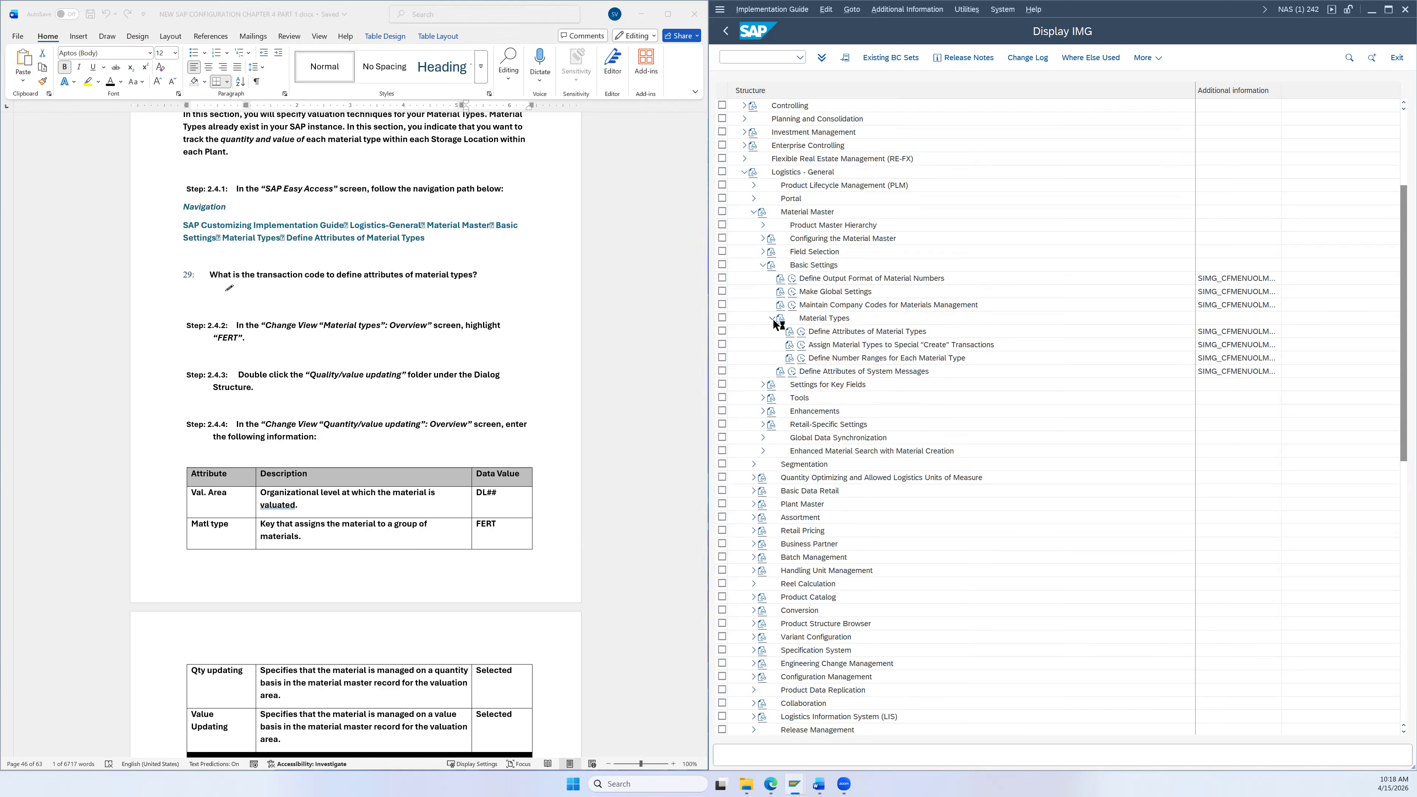
{"action": "left_click", "coordinate": [835, 334]}
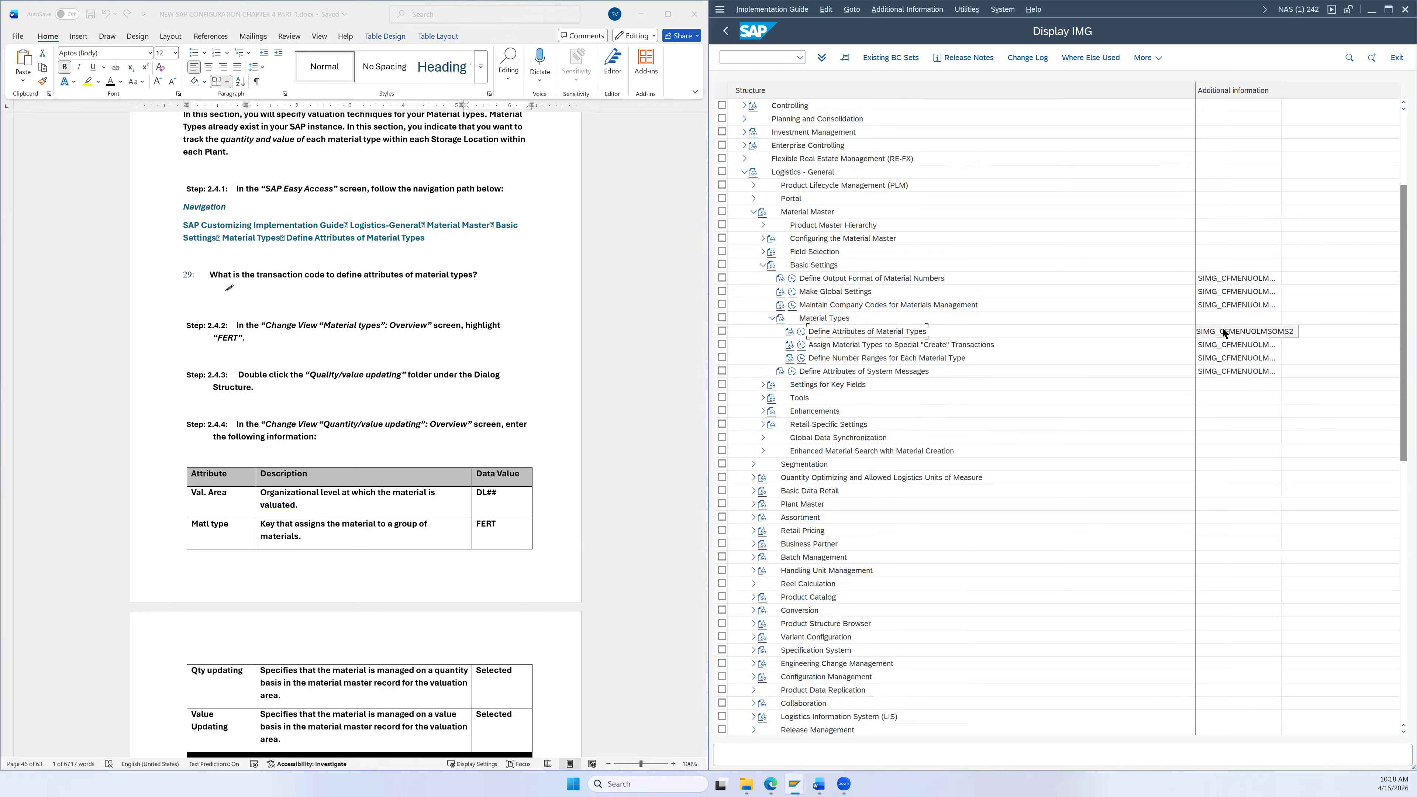
{"action": "left_click", "coordinate": [802, 331]}
Step: Mark the FERT Finished Product row, clearing all marks once before re-marking it
{"action": "scroll", "coordinate": [653, 323], "scroll_direction": "down", "scroll_amount": 3}
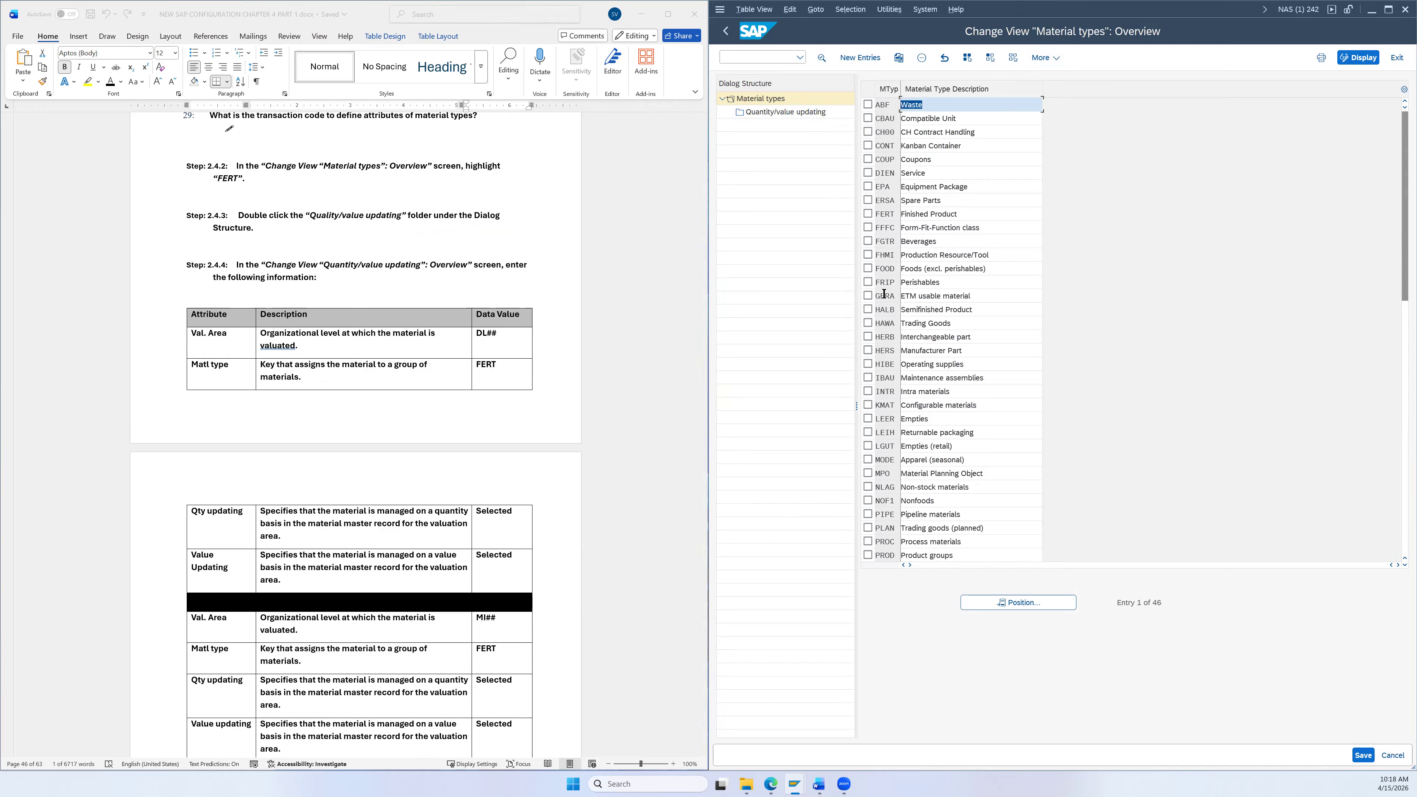
{"action": "left_click", "coordinate": [868, 214]}
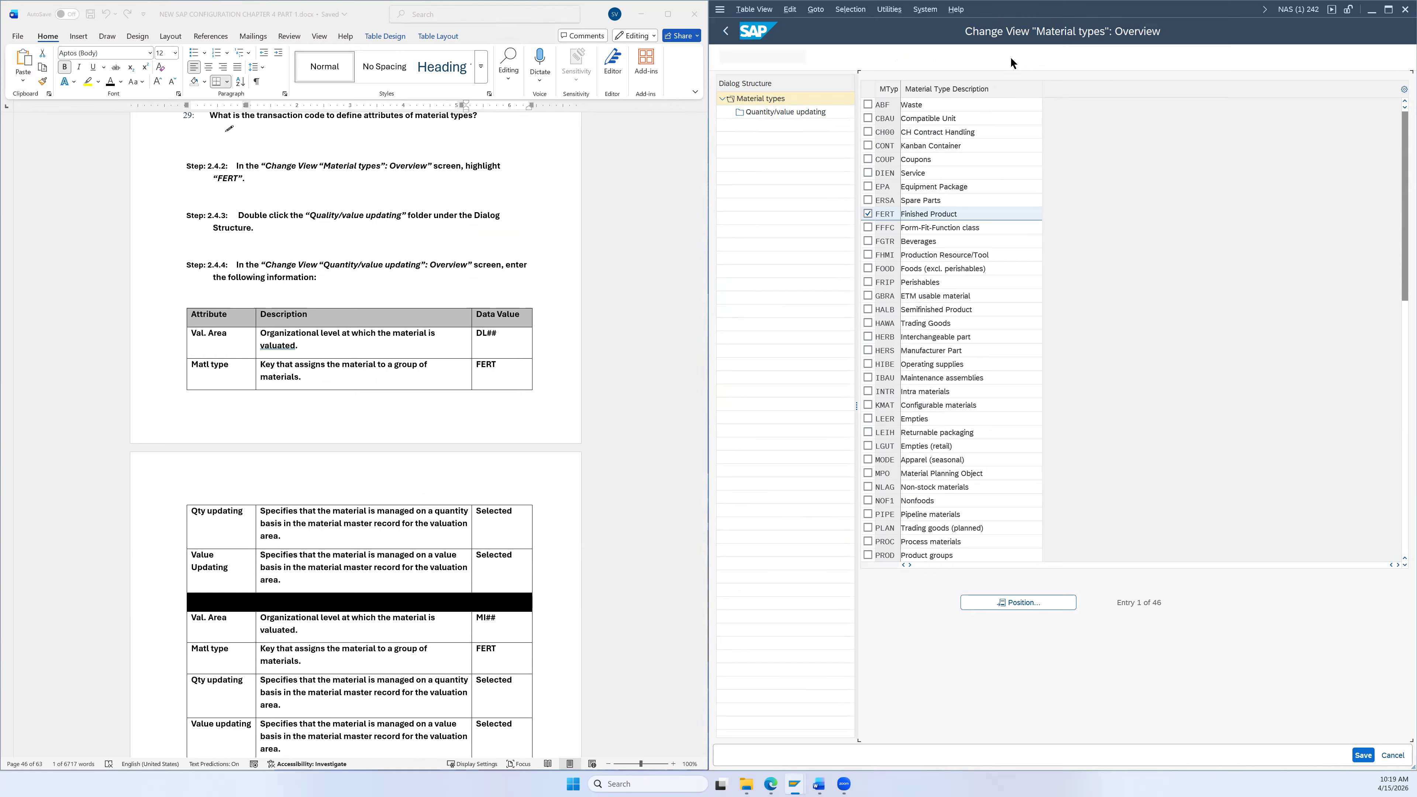
{"action": "left_click", "coordinate": [1012, 58]}
{"action": "left_click", "coordinate": [1012, 57]}
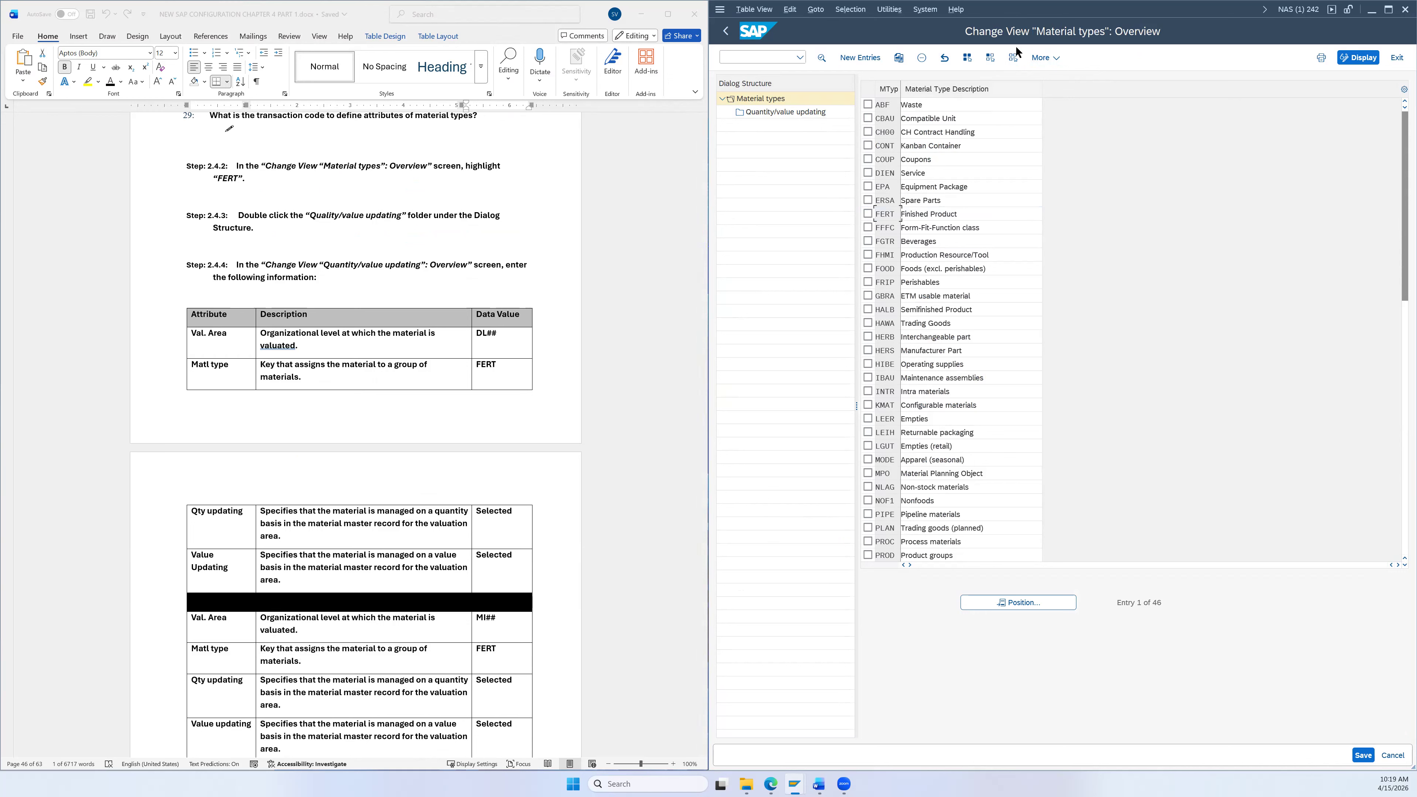
{"action": "left_click", "coordinate": [868, 213]}
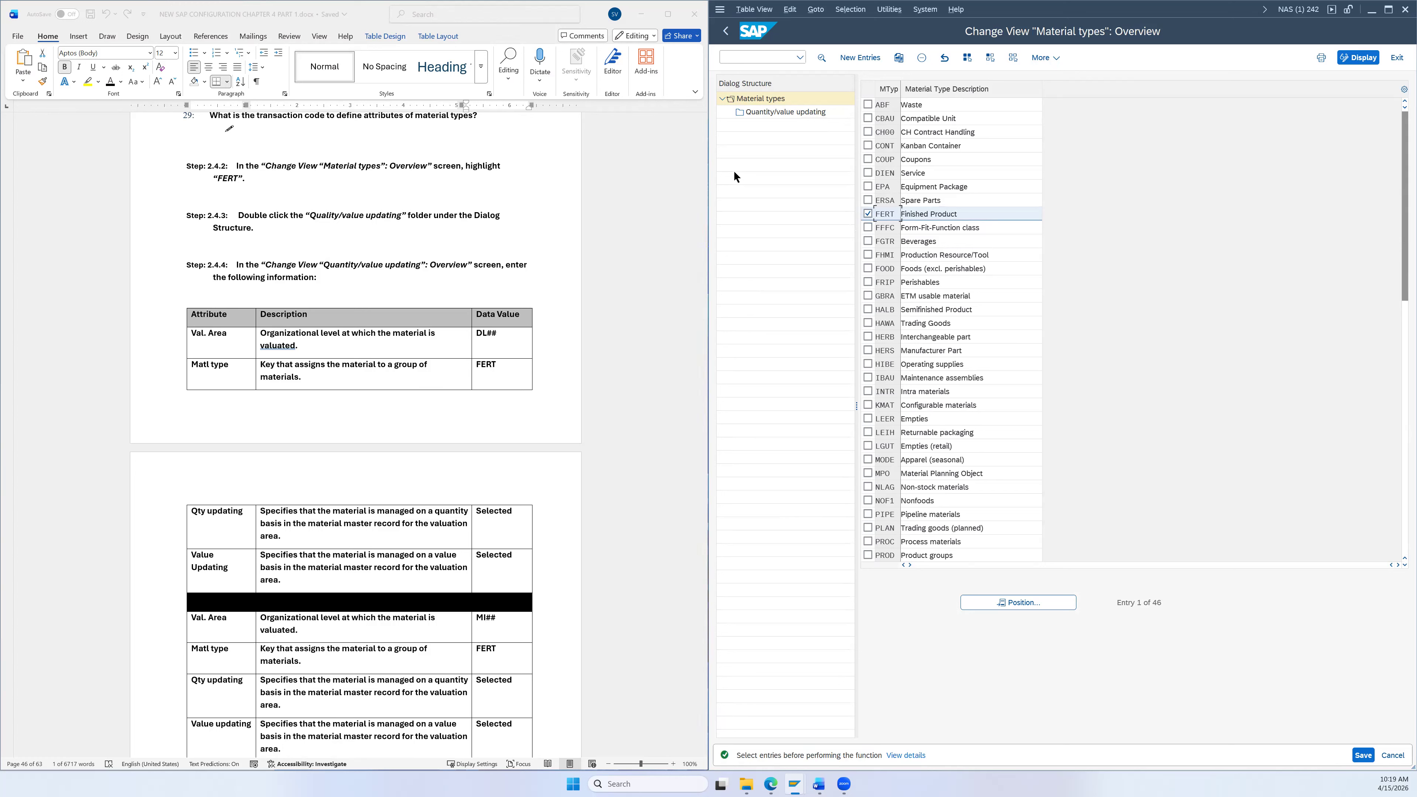
Step: Open FERT's Quantity/value updating entries and mark the DL26, MI26 and SD26 rows
{"action": "double_click", "coordinate": [751, 113]}
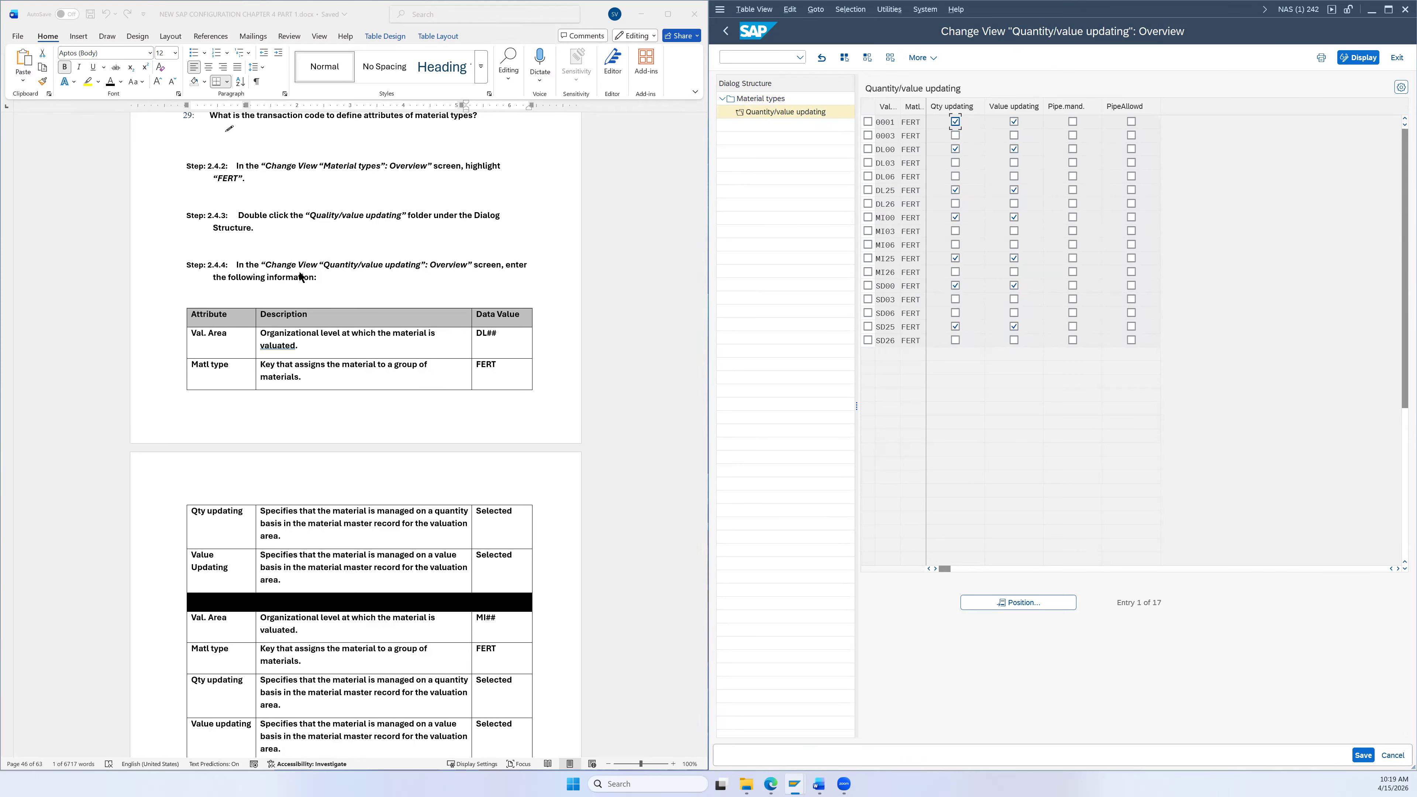
{"action": "scroll", "coordinate": [335, 279], "scroll_direction": "down", "scroll_amount": 1}
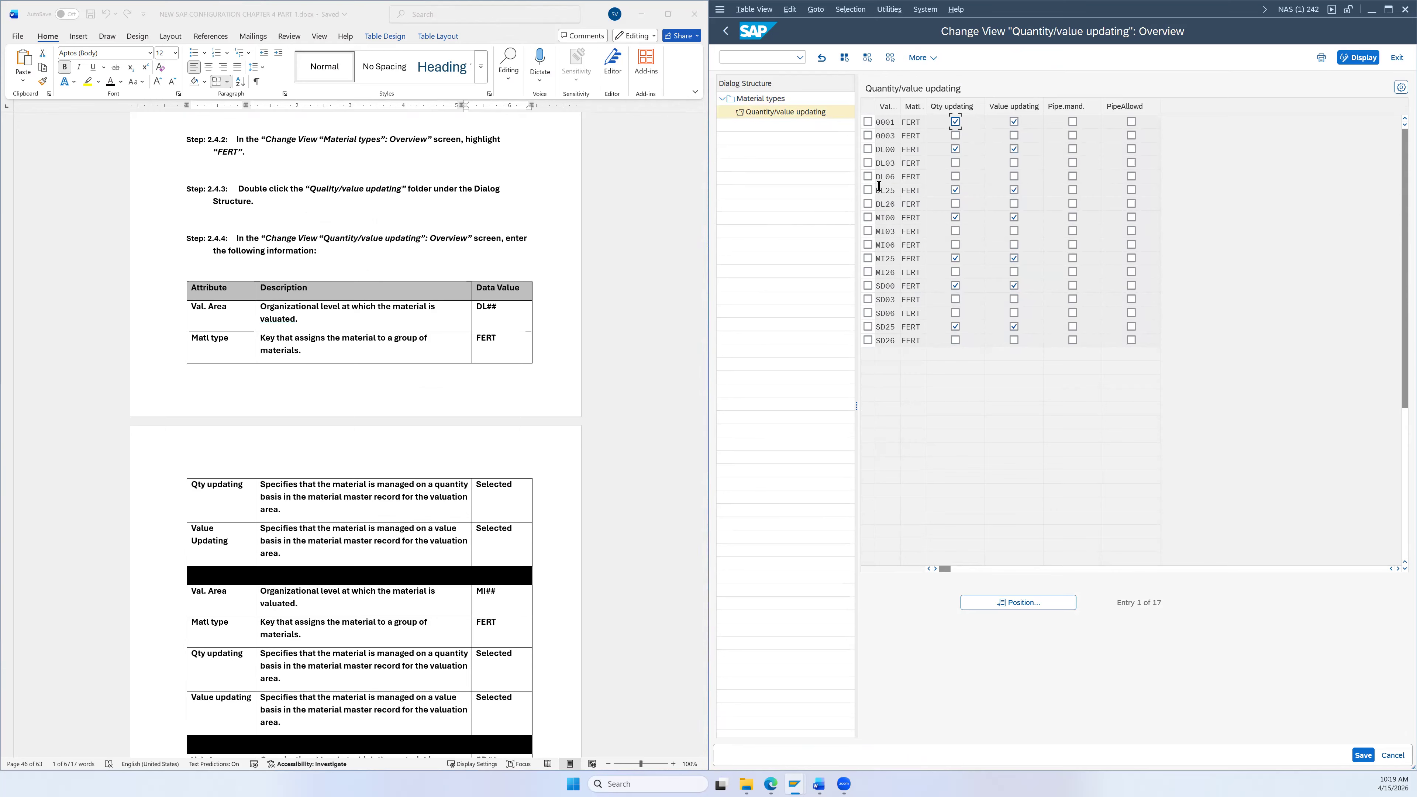
{"action": "left_click", "coordinate": [869, 203]}
{"action": "left_click", "coordinate": [868, 272]}
{"action": "left_click", "coordinate": [868, 340]}
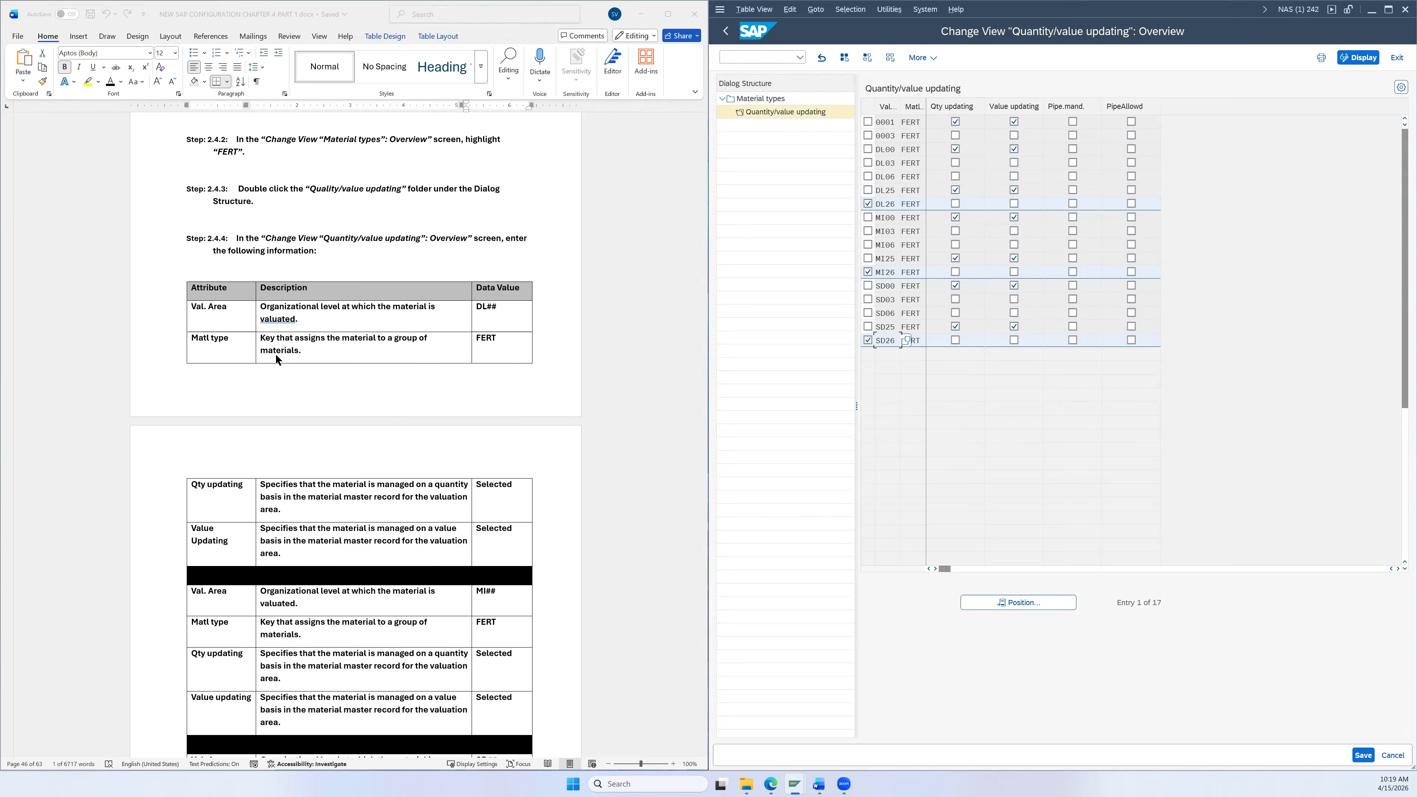
{"action": "scroll", "coordinate": [287, 359], "scroll_direction": "down", "scroll_amount": 3}
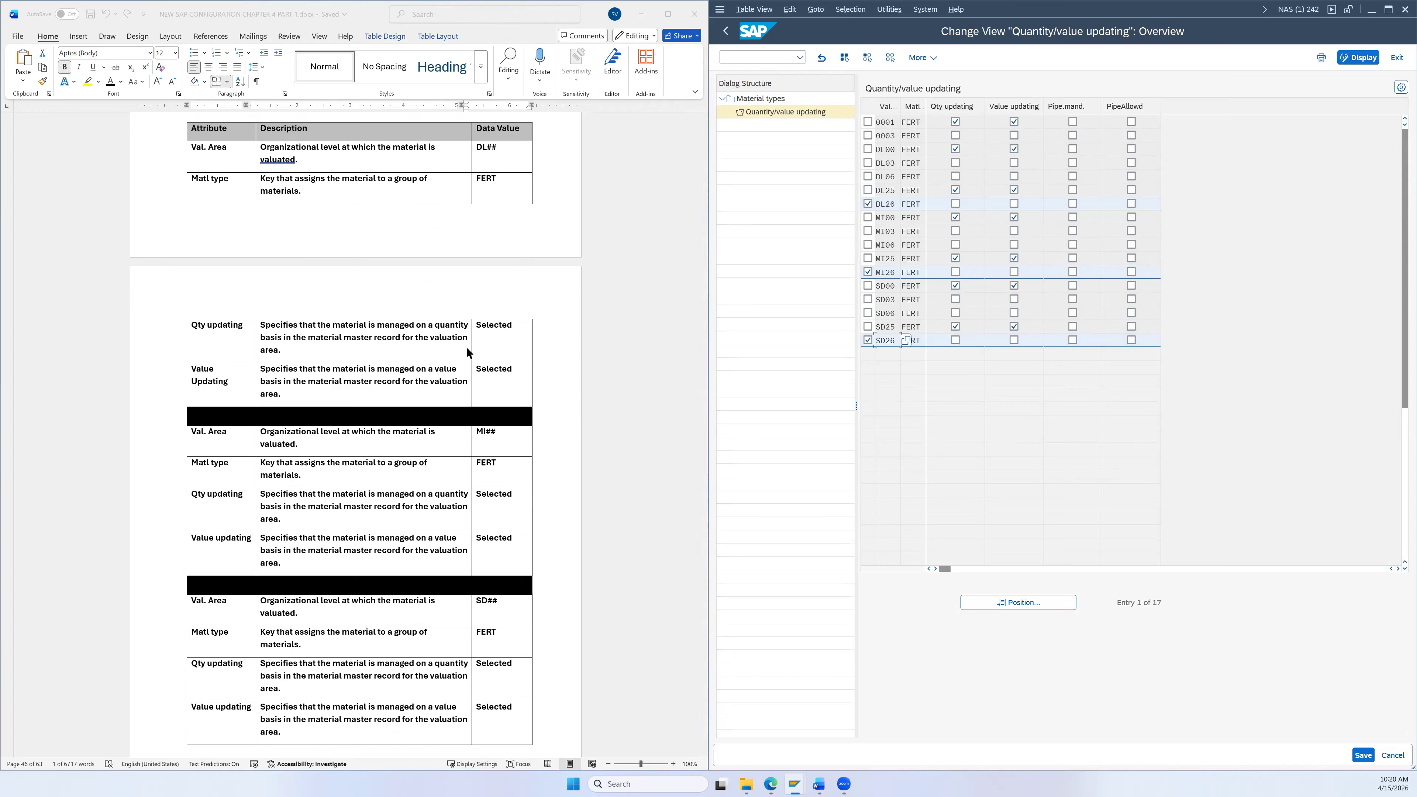
Step: Tick Qty updating for valuation areas DL26, MI26 and SD26
{"action": "left_click", "coordinate": [955, 204]}
{"action": "left_click", "coordinate": [956, 272]}
{"action": "left_click", "coordinate": [956, 340]}
{"action": "scroll", "coordinate": [564, 527], "scroll_direction": "down", "scroll_amount": 3}
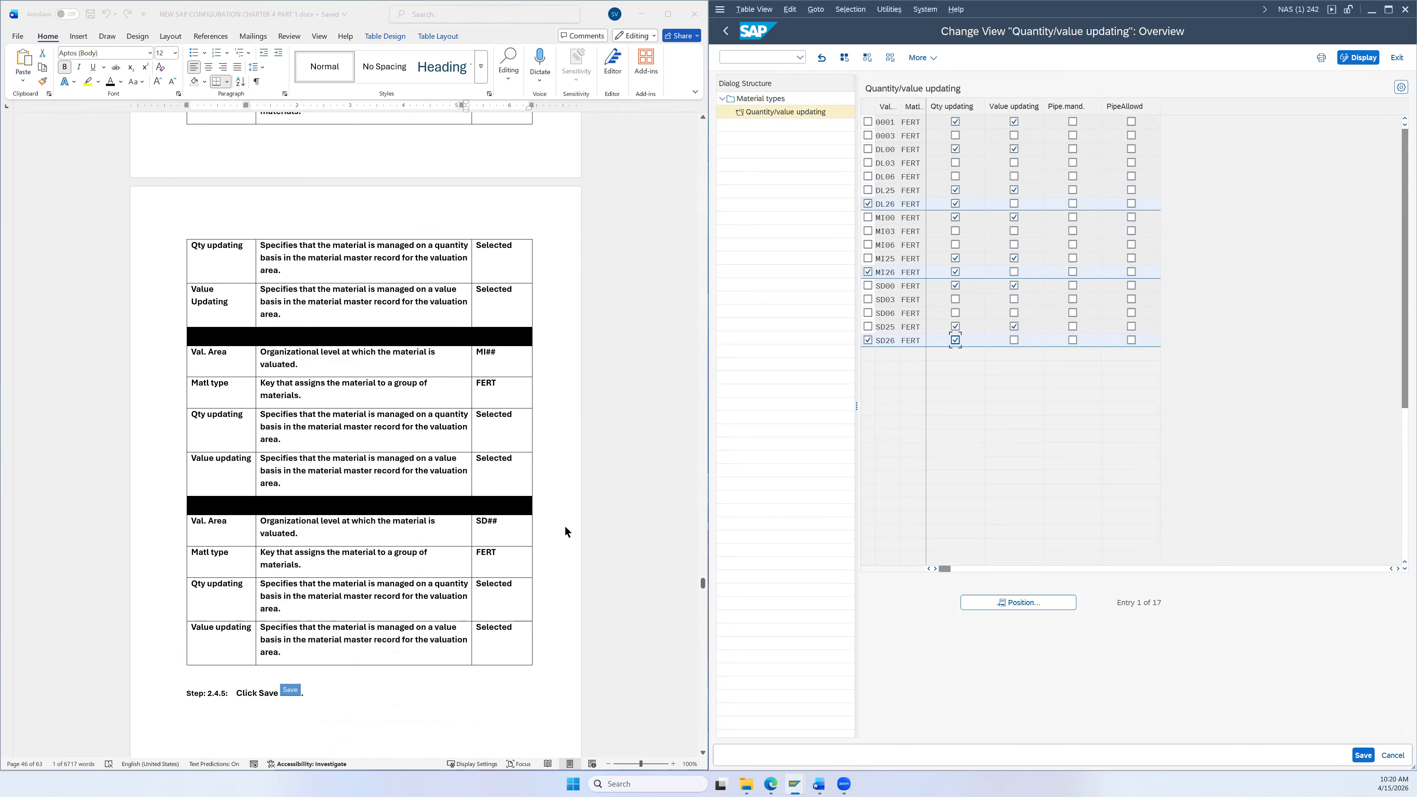
{"action": "scroll", "coordinate": [565, 525], "scroll_direction": "up", "scroll_amount": 2}
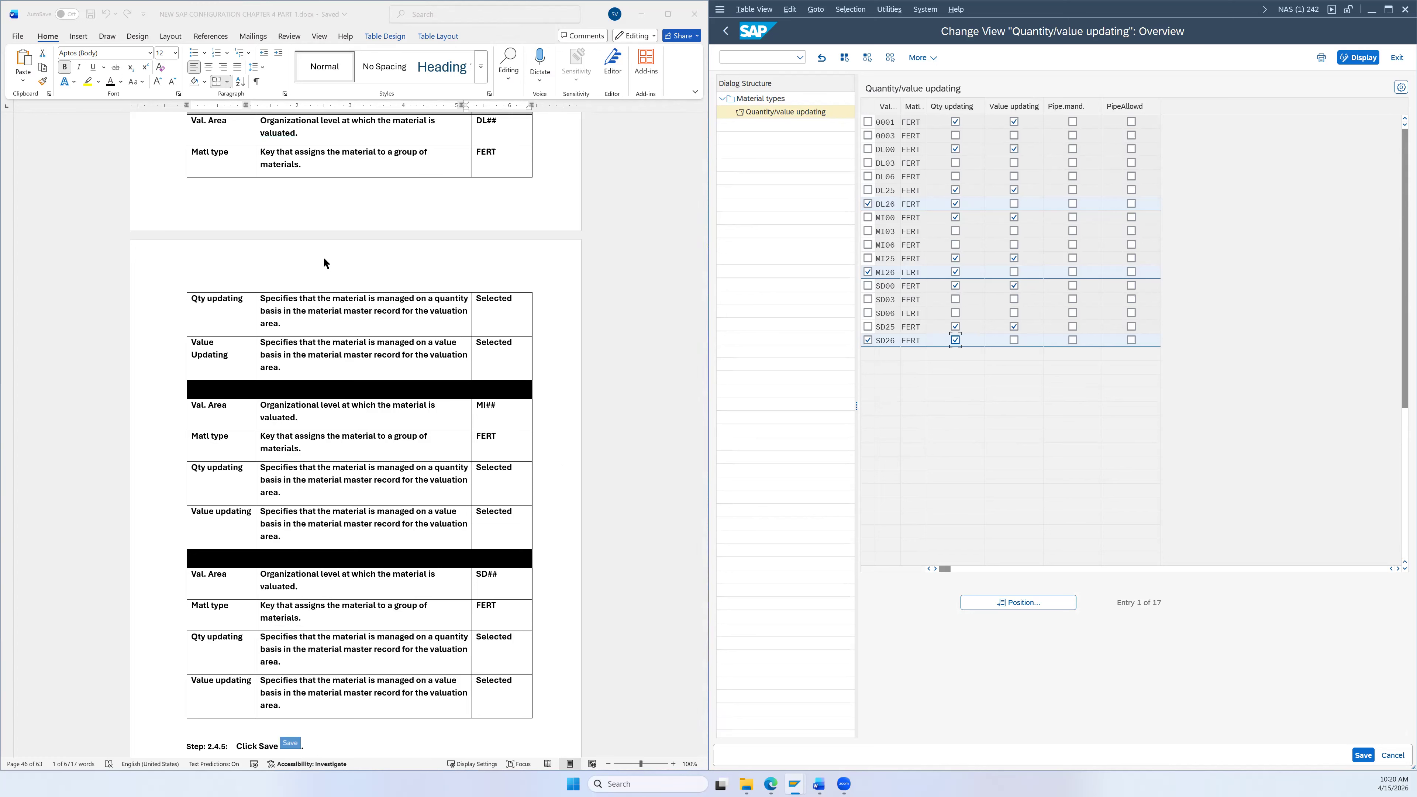
{"action": "scroll", "coordinate": [448, 252], "scroll_direction": "up", "scroll_amount": 1}
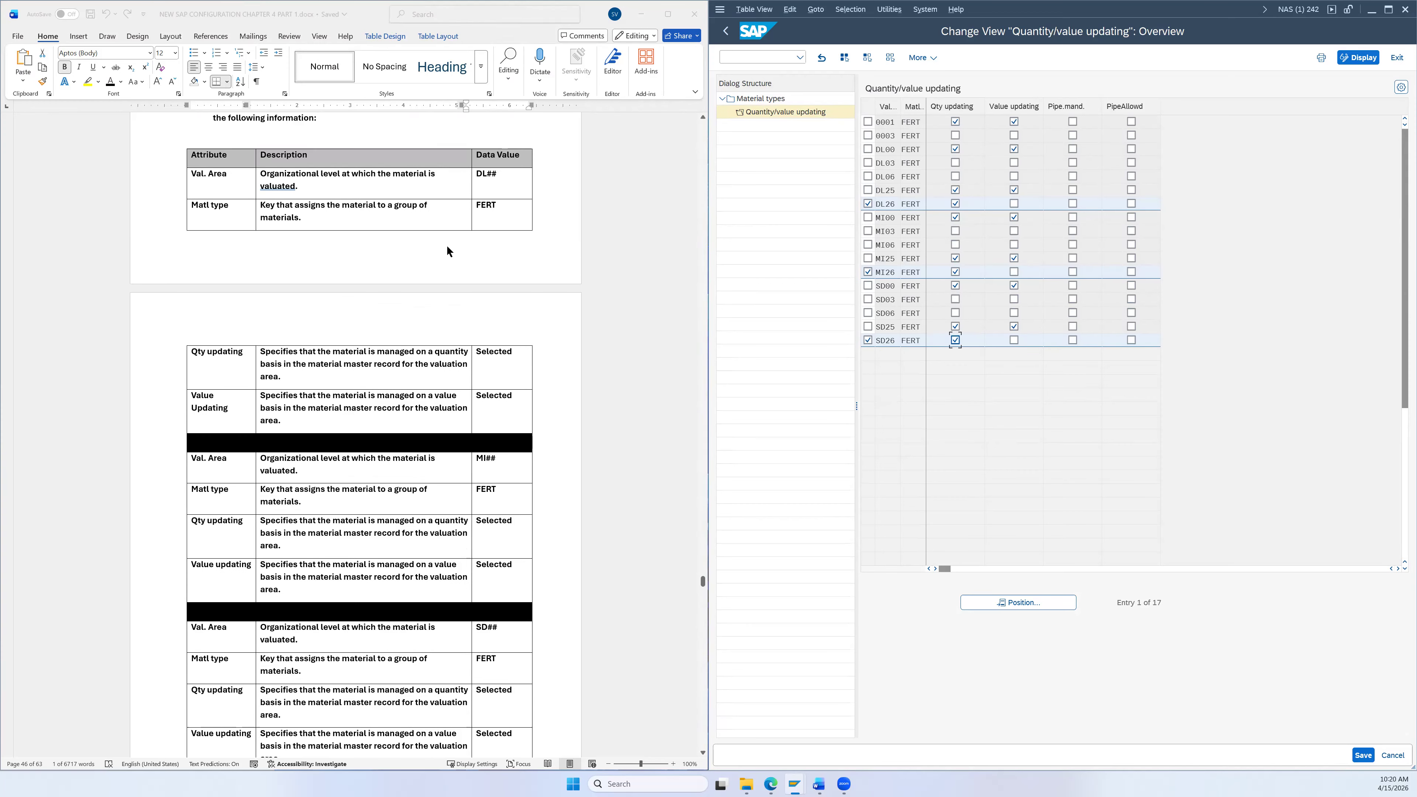
{"action": "scroll", "coordinate": [456, 249], "scroll_direction": "down", "scroll_amount": 2}
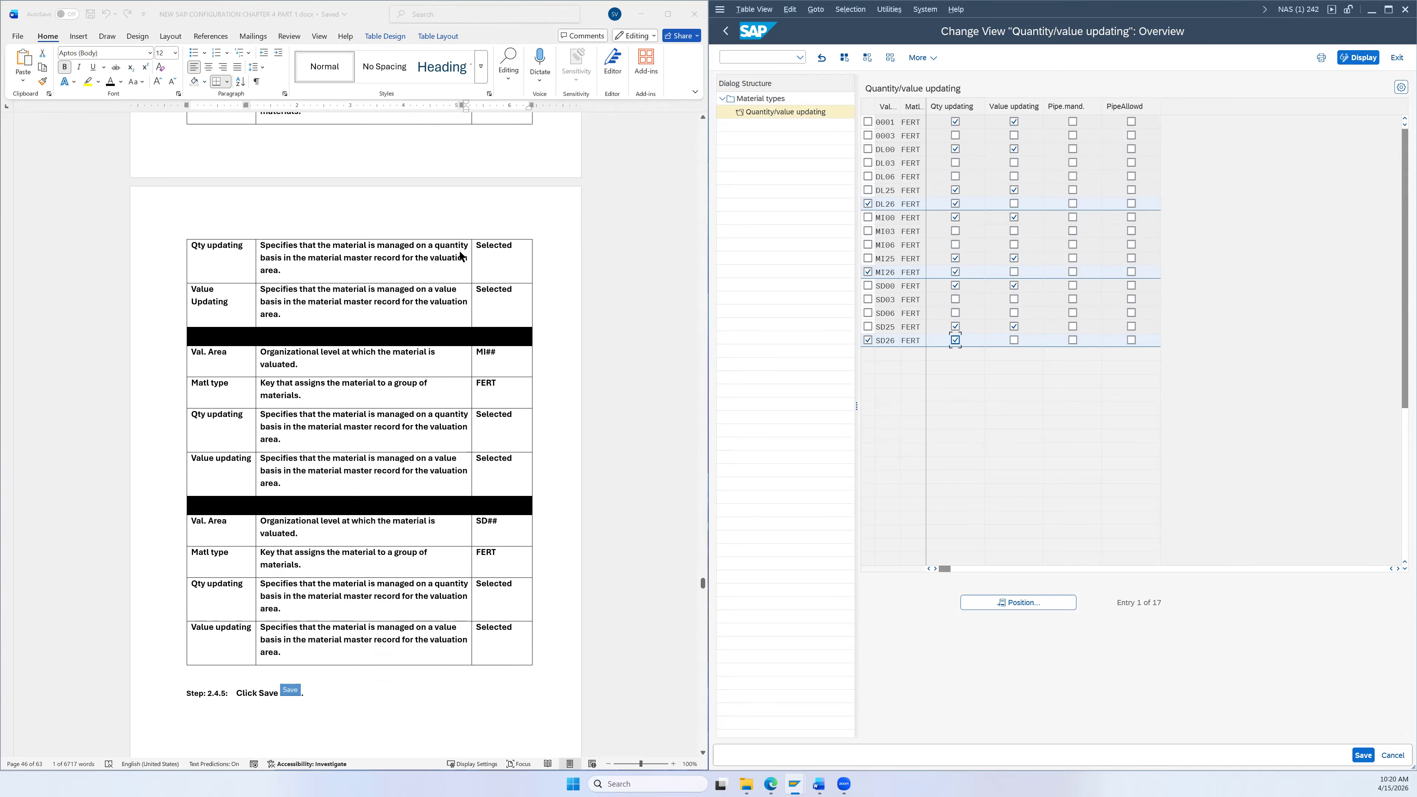
{"action": "scroll", "coordinate": [464, 260], "scroll_direction": "up", "scroll_amount": 1}
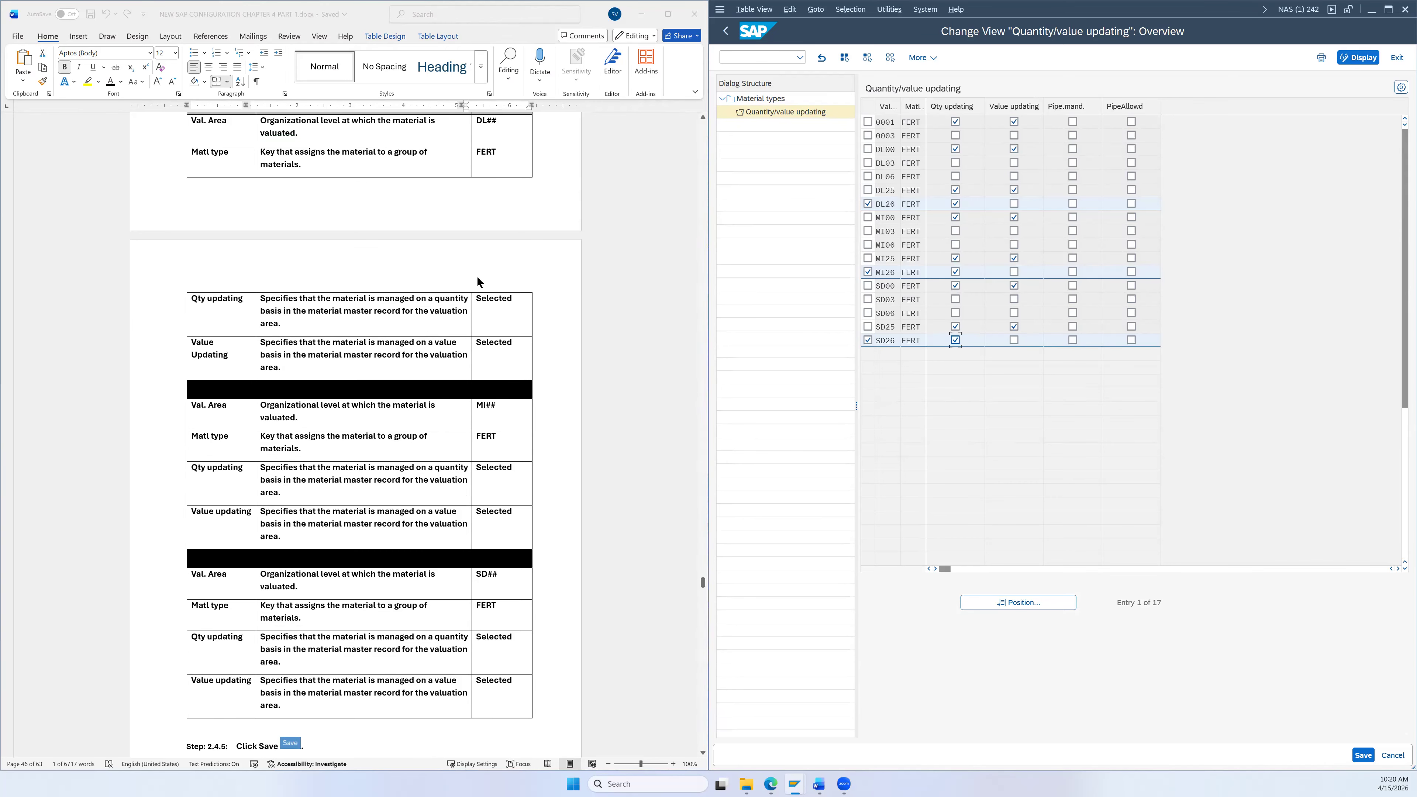
{"action": "scroll", "coordinate": [476, 291], "scroll_direction": "up", "scroll_amount": 1}
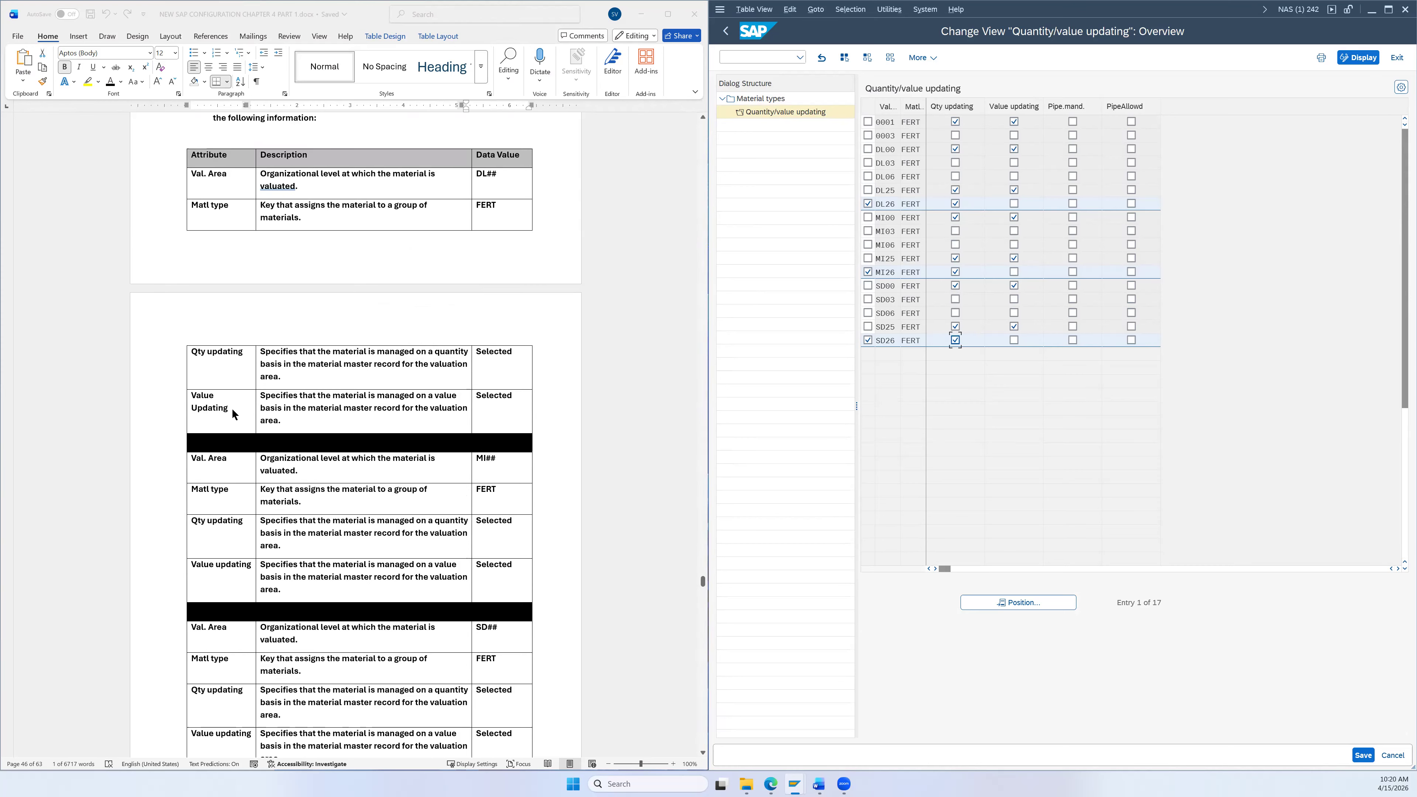
{"action": "scroll", "coordinate": [433, 445], "scroll_direction": "down", "scroll_amount": 2}
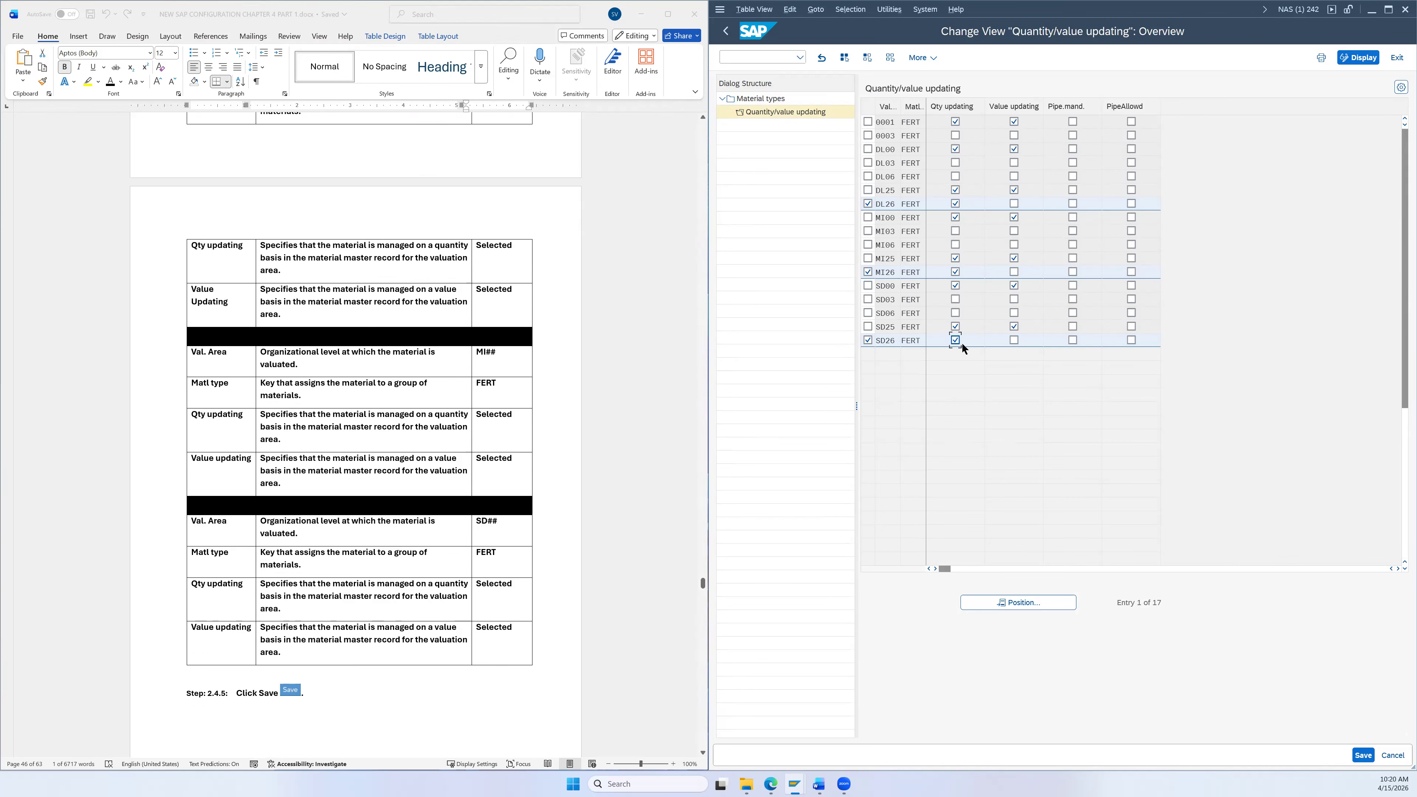
Step: Tick Value updating for DL26 and SD26, then unmark the DL26, MI26 and SD26 rows
{"action": "left_click", "coordinate": [1014, 205]}
{"action": "left_click", "coordinate": [1012, 339]}
{"action": "scroll", "coordinate": [573, 480], "scroll_direction": "up", "scroll_amount": 2}
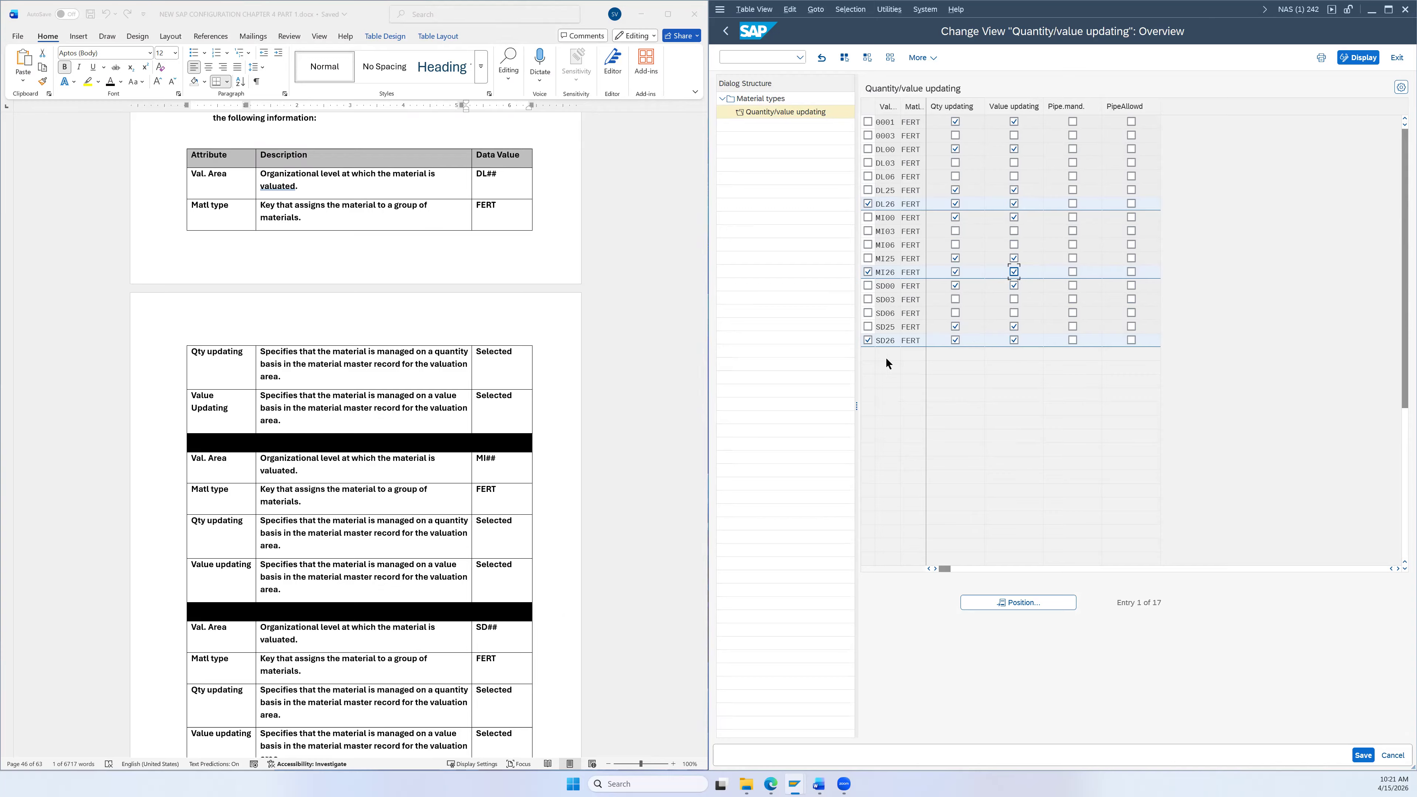
{"action": "left_click", "coordinate": [868, 205]}
{"action": "left_click", "coordinate": [868, 272]}
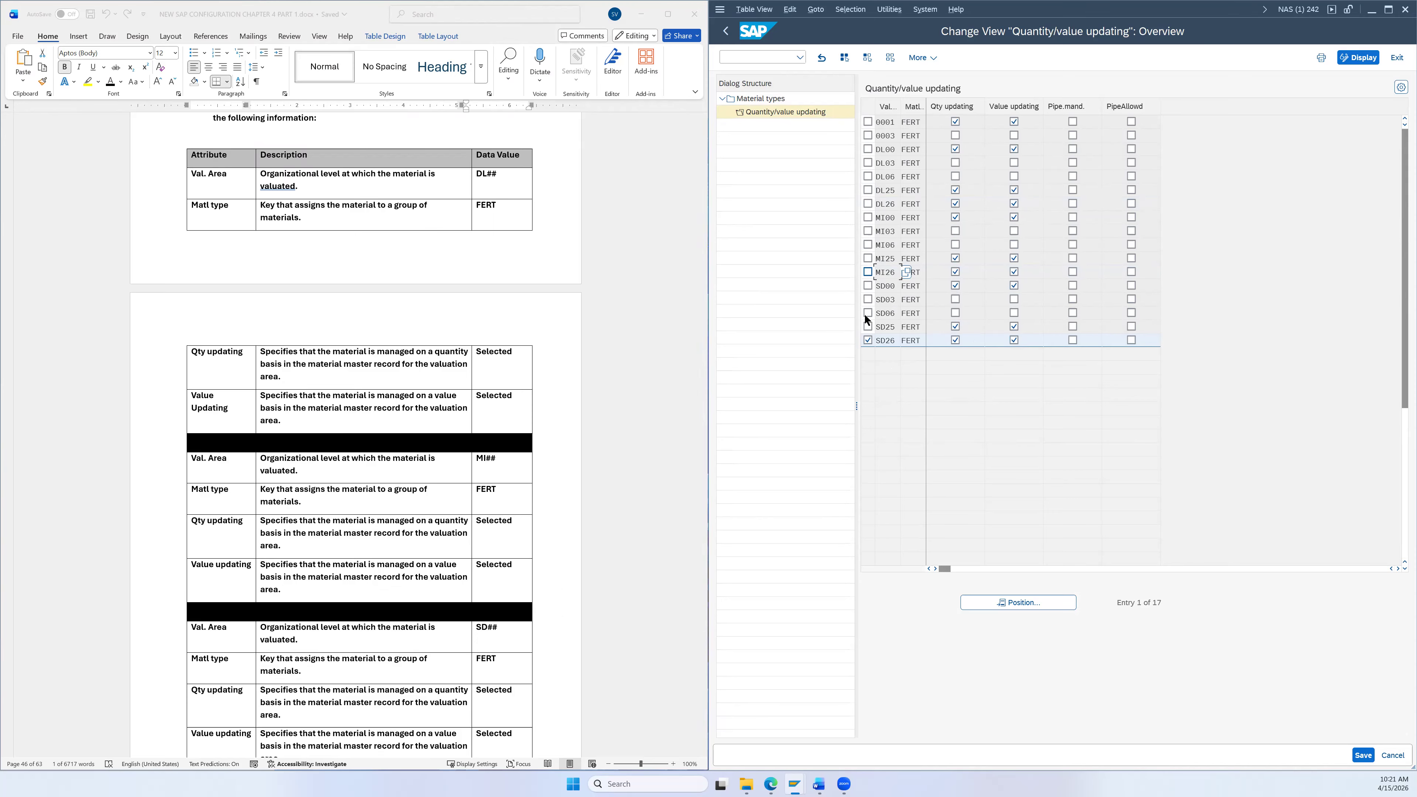
{"action": "left_click", "coordinate": [867, 340]}
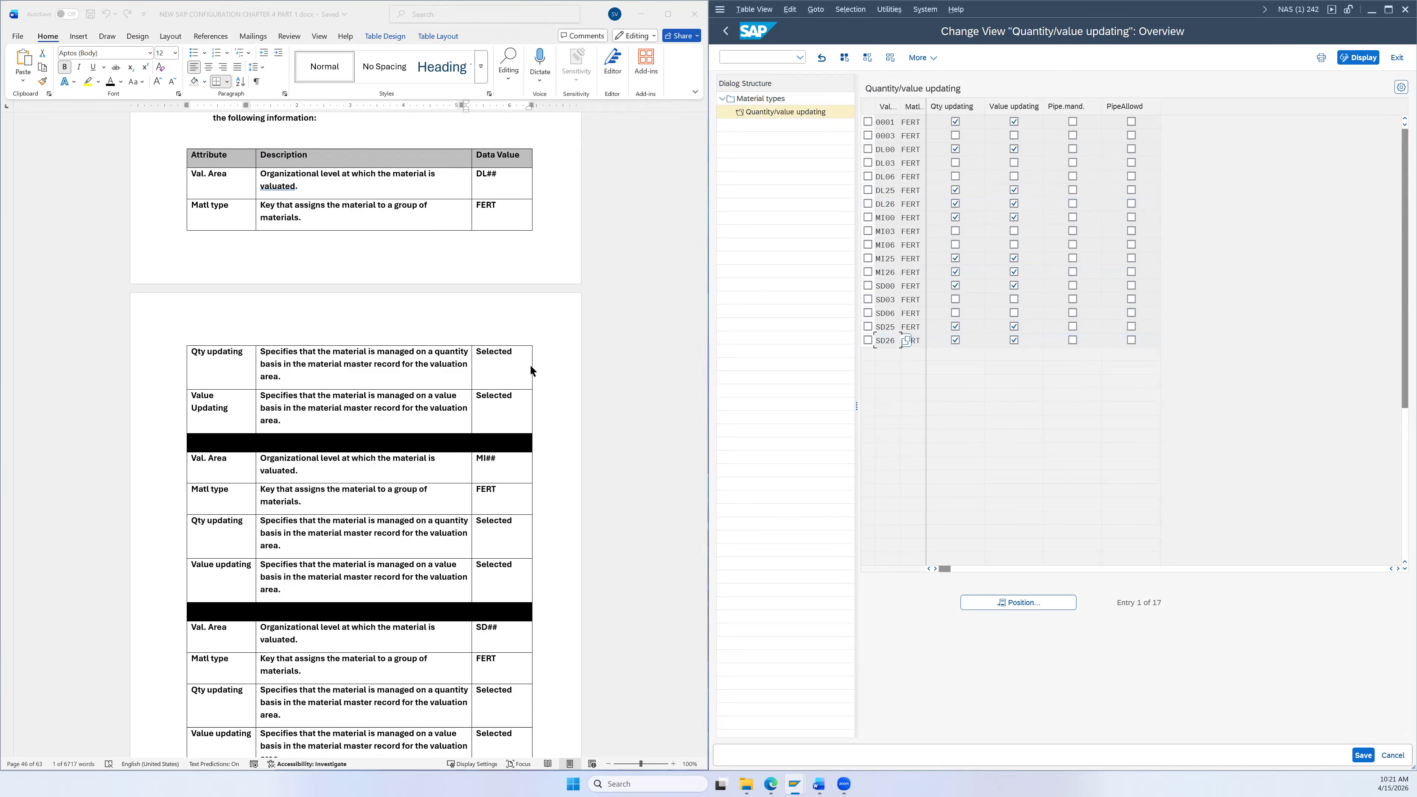
{"action": "scroll", "coordinate": [535, 374], "scroll_direction": "down", "scroll_amount": 3}
{"action": "scroll", "coordinate": [544, 385], "scroll_direction": "down", "scroll_amount": 1}
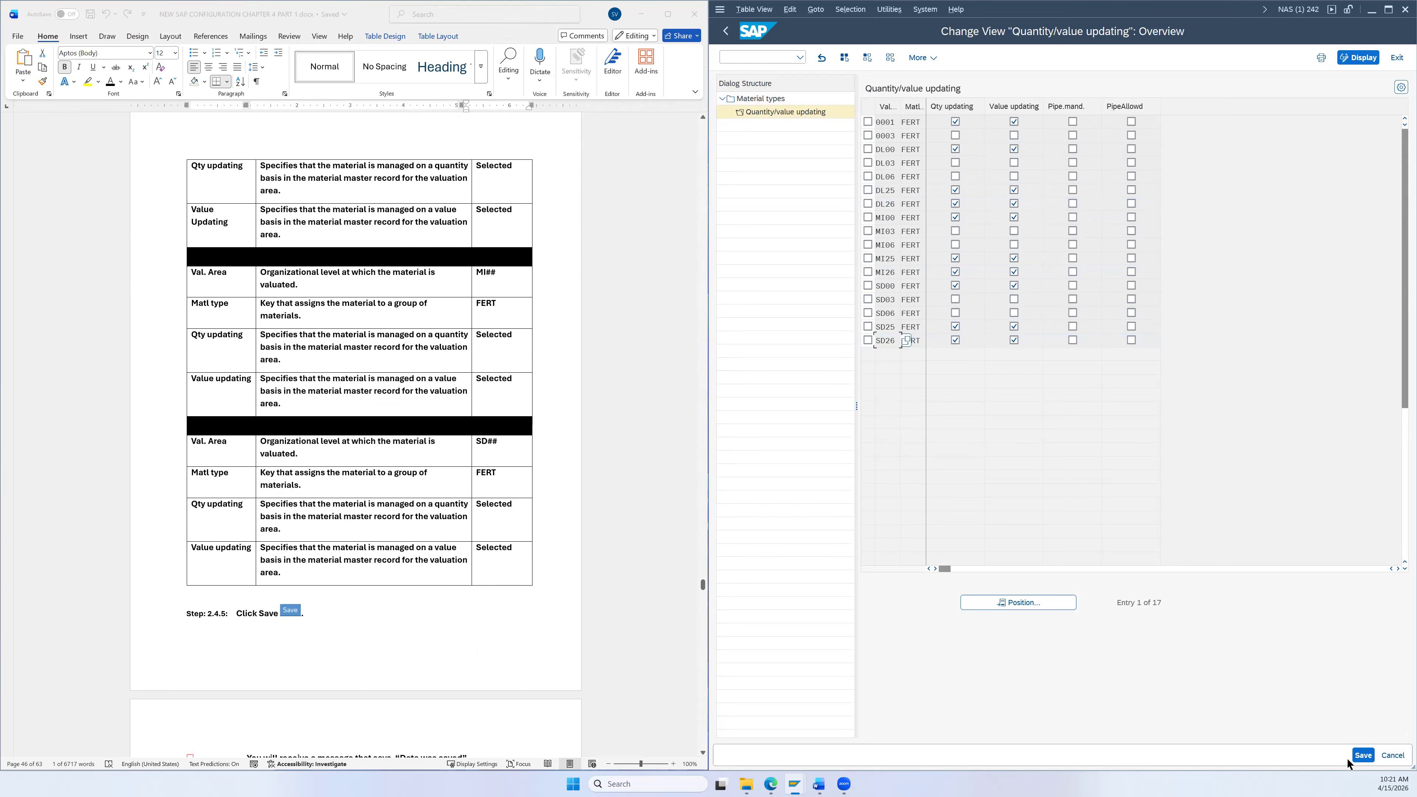
Step: Save FERT's quantity/value updating past the inconsistency warning and return to the Material types list
{"action": "left_click", "coordinate": [1364, 755]}
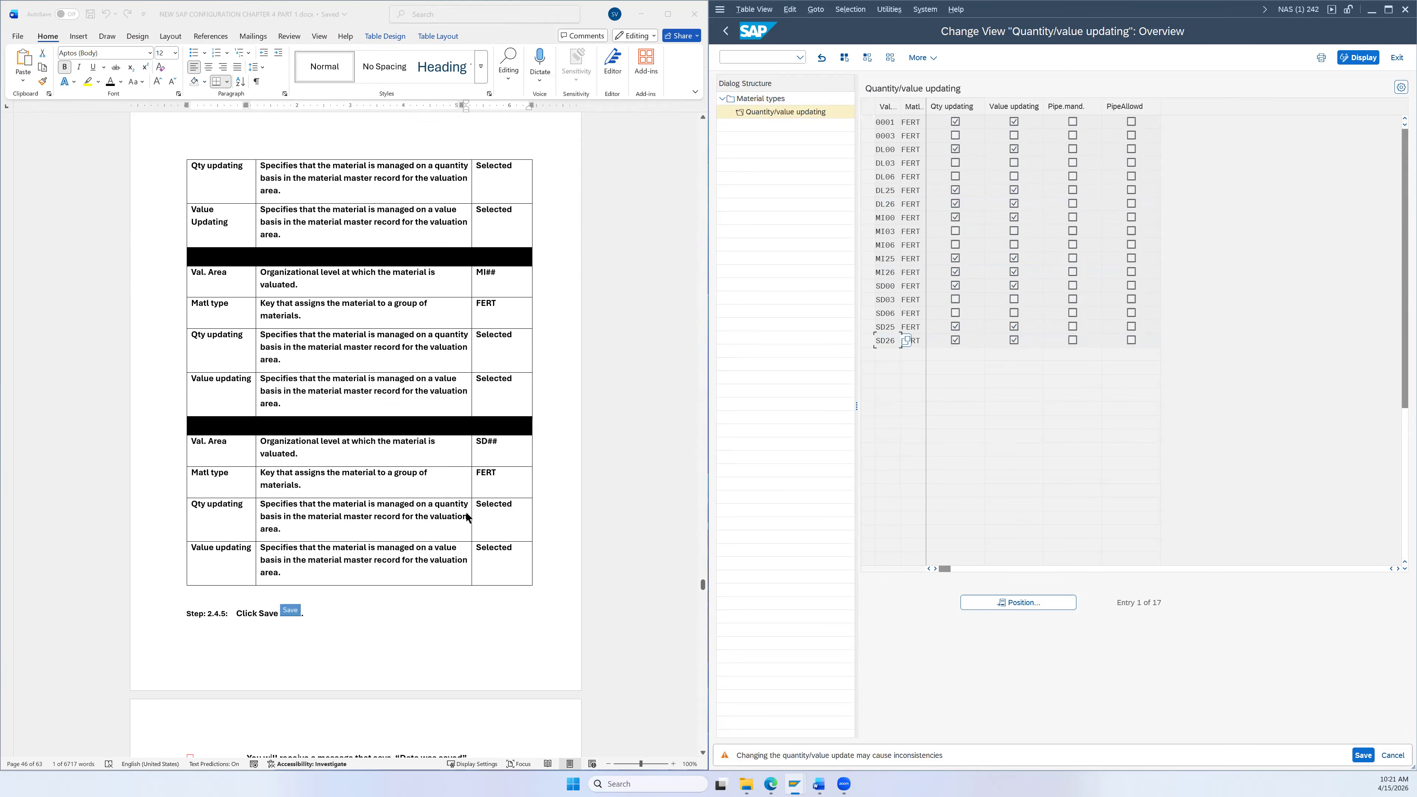
{"action": "scroll", "coordinate": [518, 515], "scroll_direction": "down", "scroll_amount": 3}
{"action": "scroll", "coordinate": [521, 536], "scroll_direction": "down", "scroll_amount": 3}
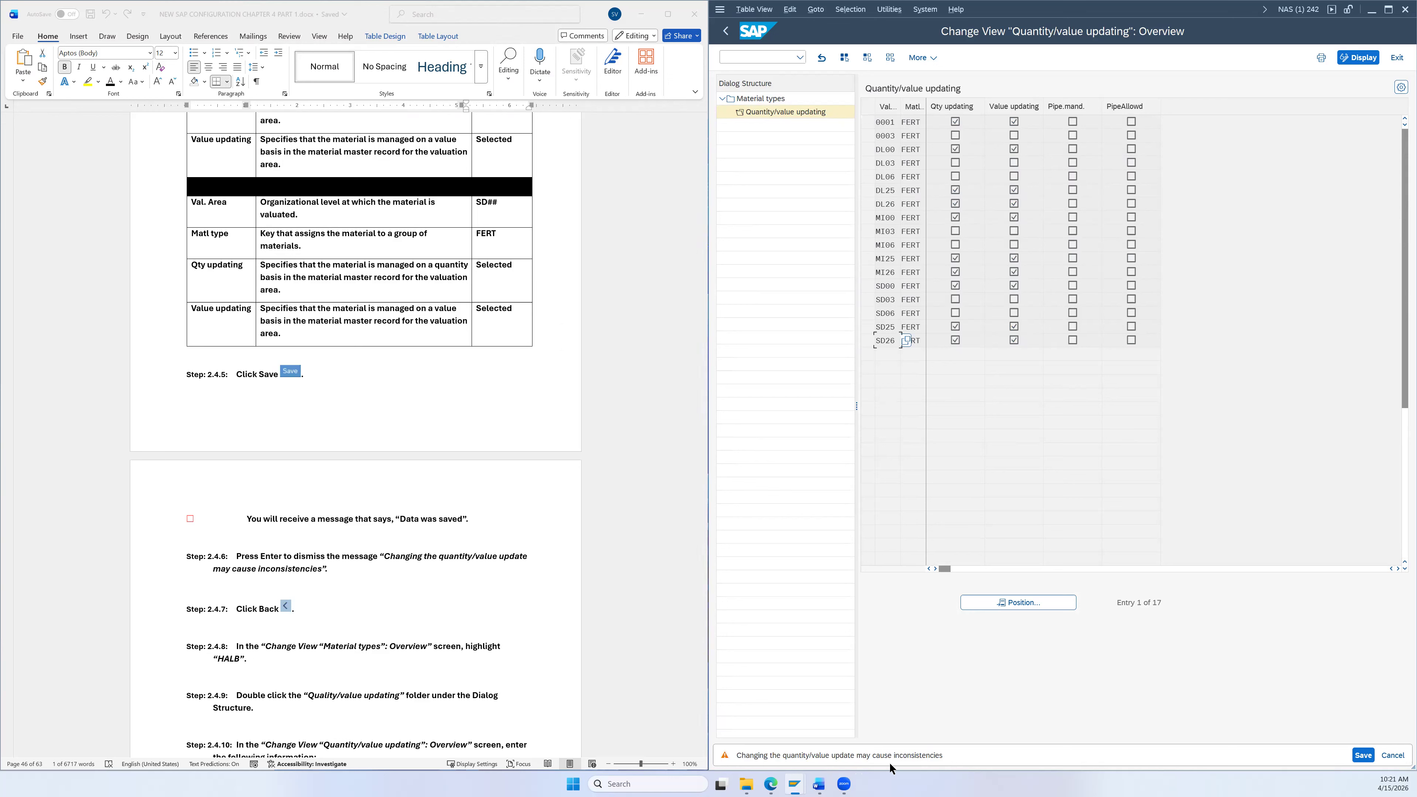
{"action": "left_click", "coordinate": [1361, 755]}
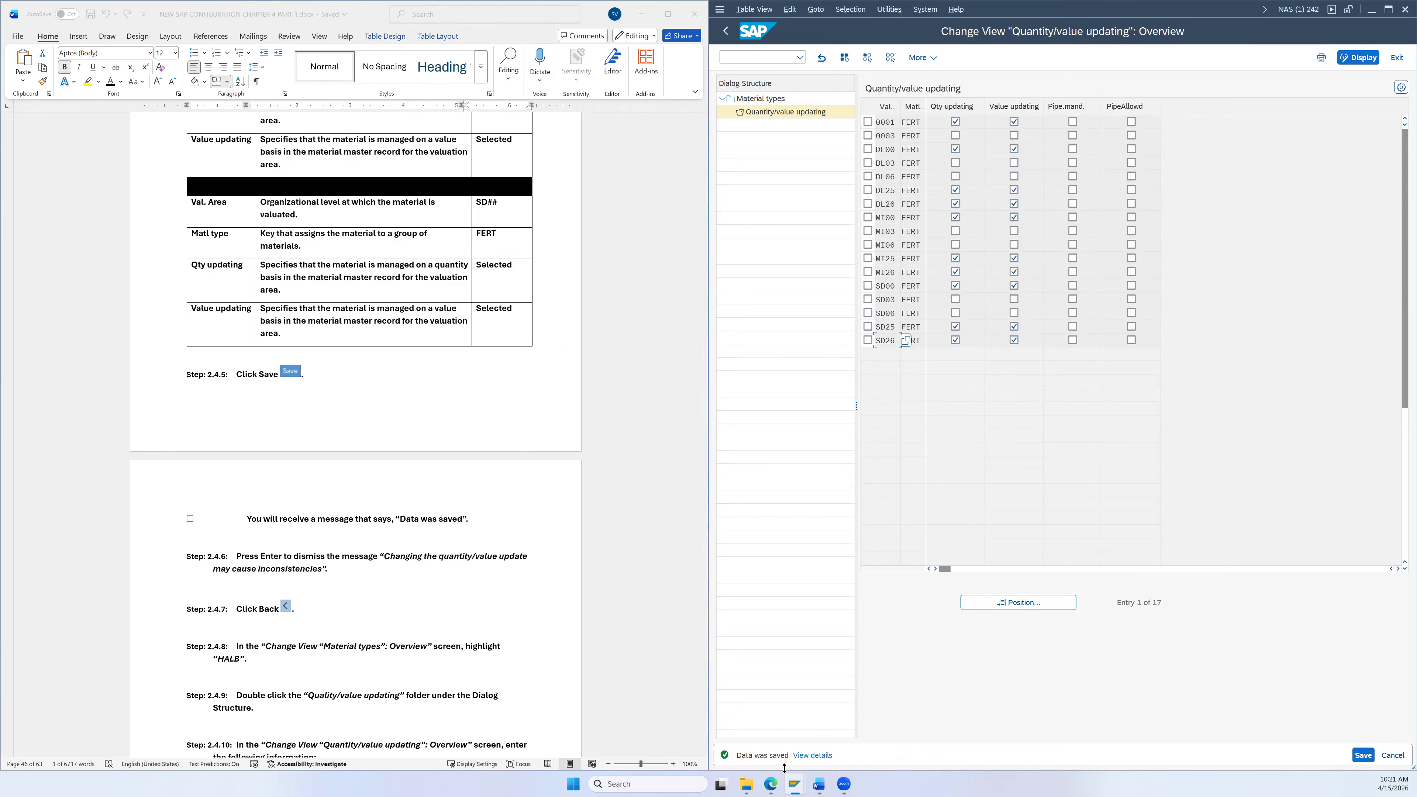
{"action": "scroll", "coordinate": [545, 555], "scroll_direction": "down", "scroll_amount": 3}
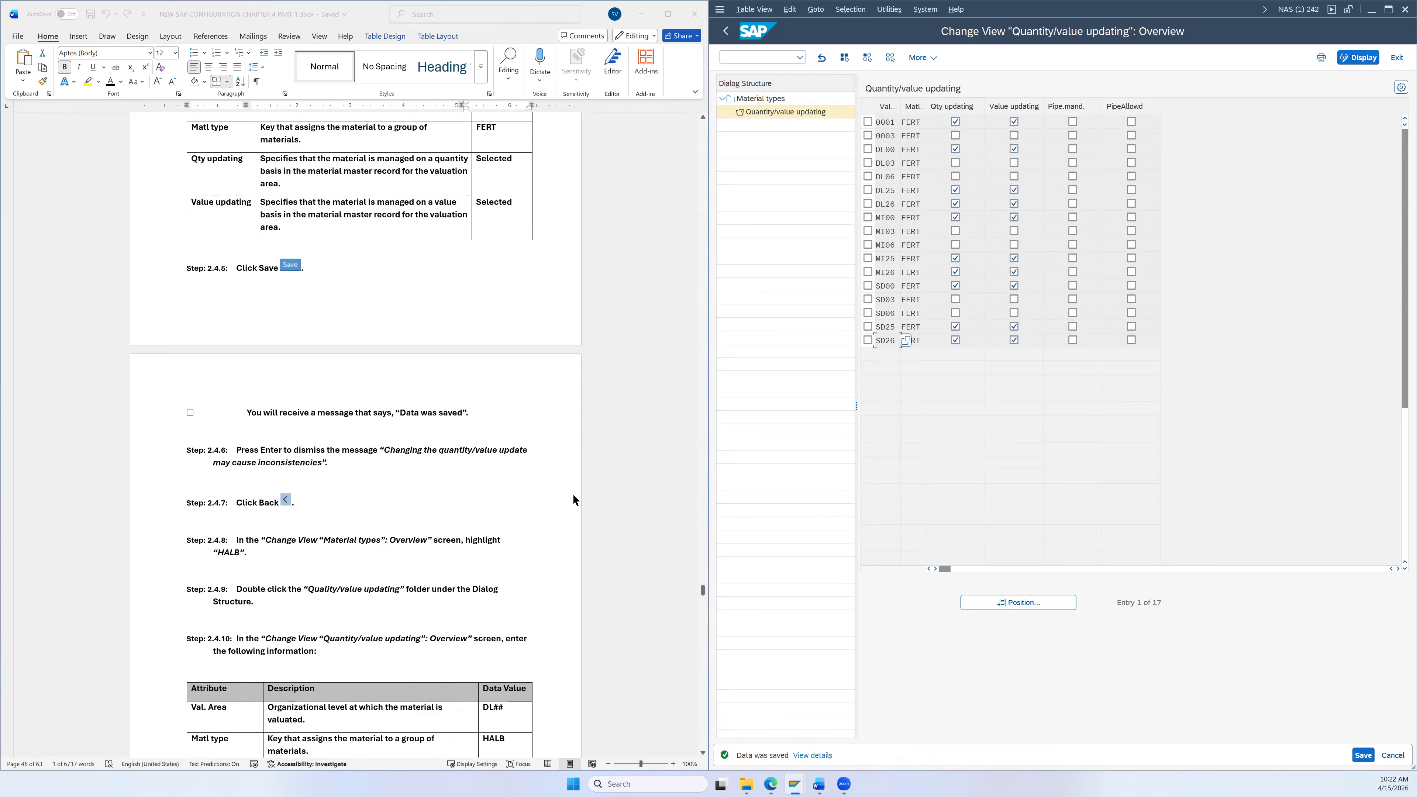
{"action": "left_click", "coordinate": [726, 31]}
{"action": "scroll", "coordinate": [650, 431], "scroll_direction": "down", "scroll_amount": 5}
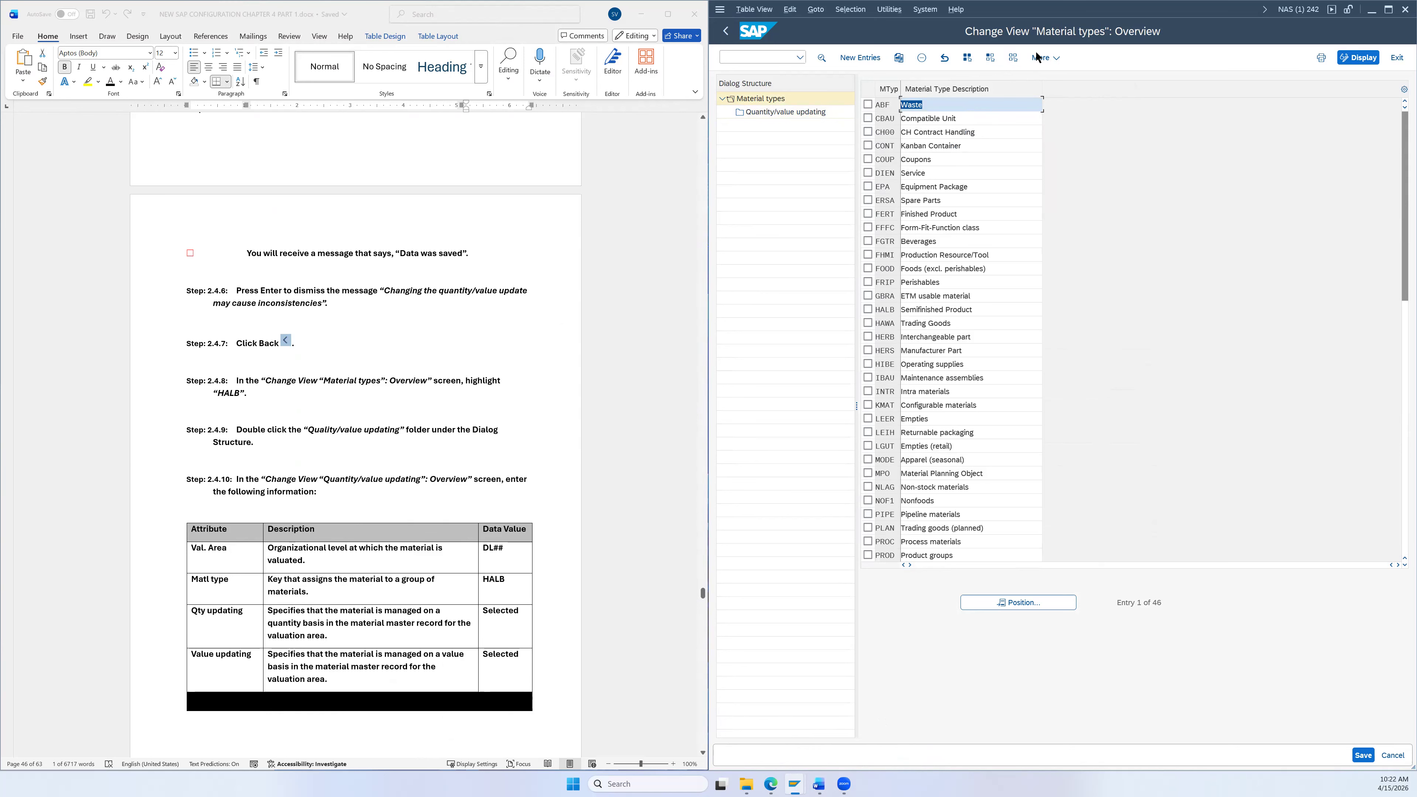
Step: Deselect all material types, mark HALB and open its Quantity/value updating entries
{"action": "left_click", "coordinate": [1014, 58]}
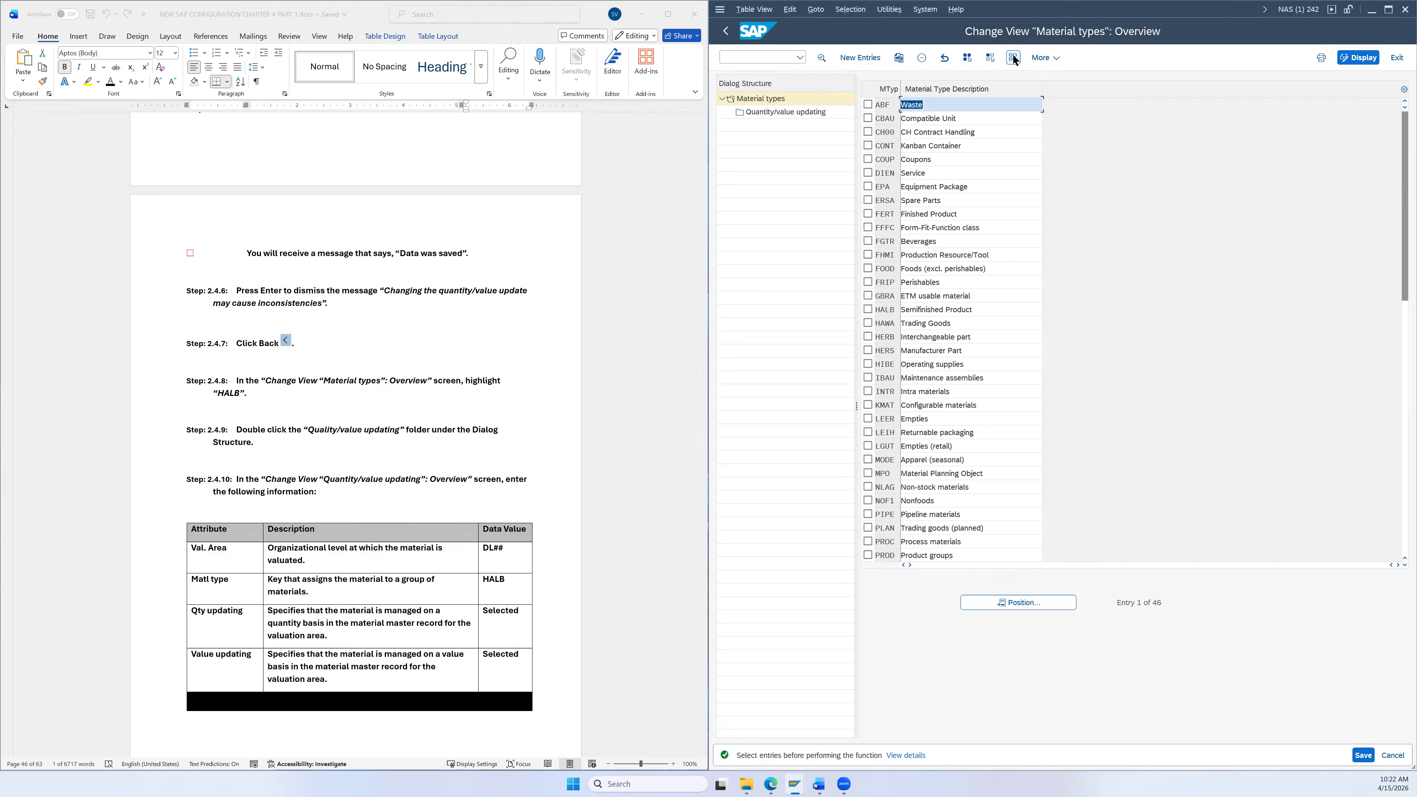
{"action": "left_click", "coordinate": [868, 309]}
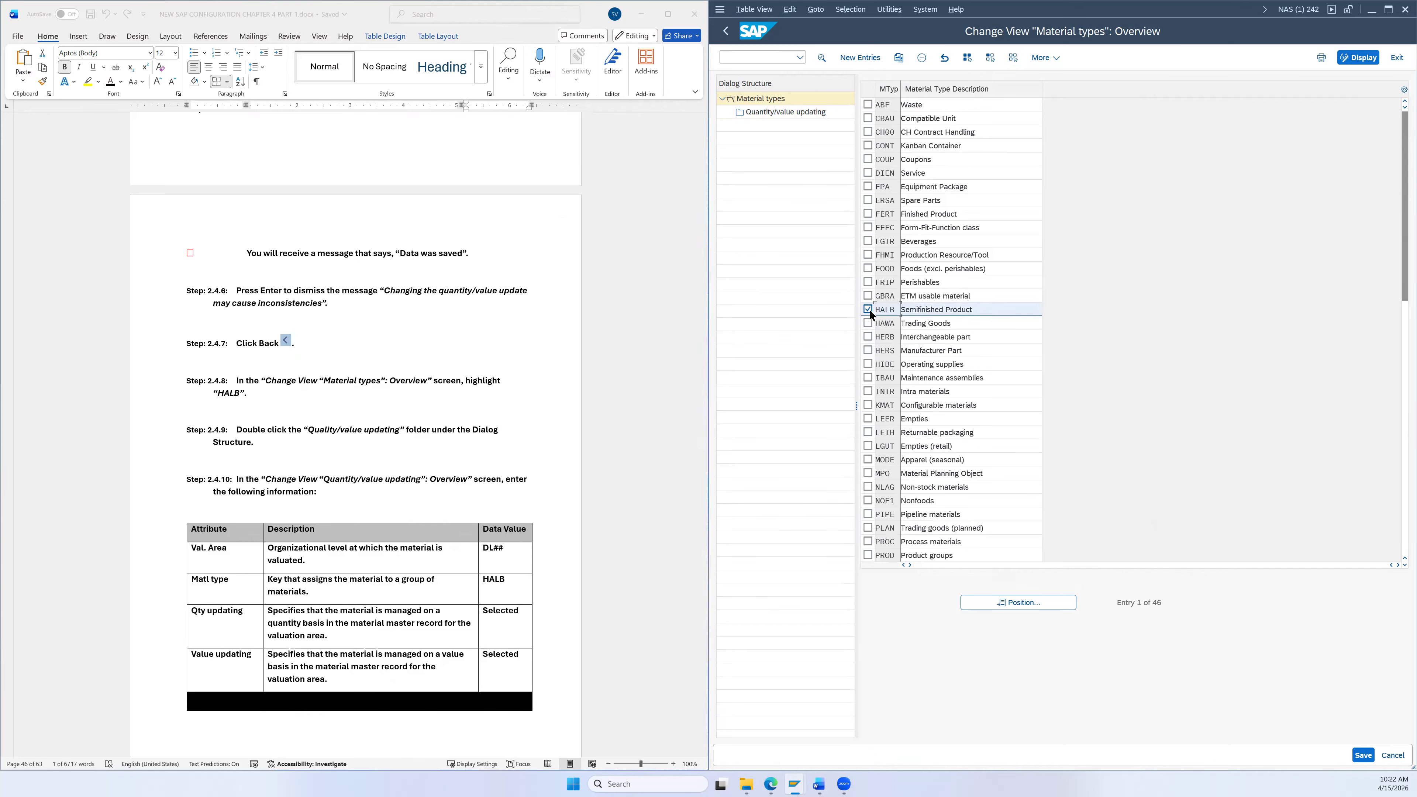
{"action": "double_click", "coordinate": [754, 113]}
Step: Mark the SD26 and MI26 valuation area rows for HALB
{"action": "scroll", "coordinate": [578, 412], "scroll_direction": "down", "scroll_amount": 3}
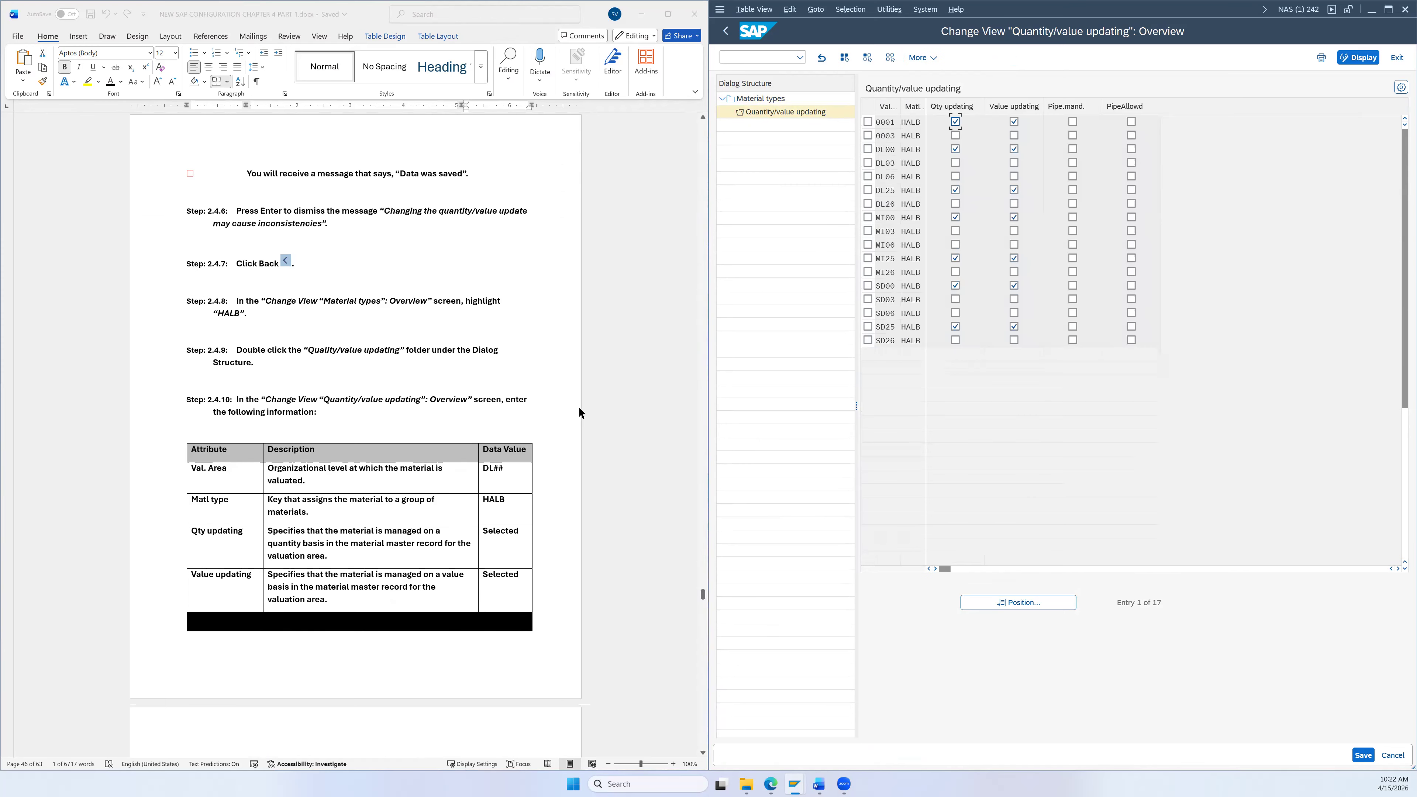
{"action": "scroll", "coordinate": [581, 407], "scroll_direction": "down", "scroll_amount": 1}
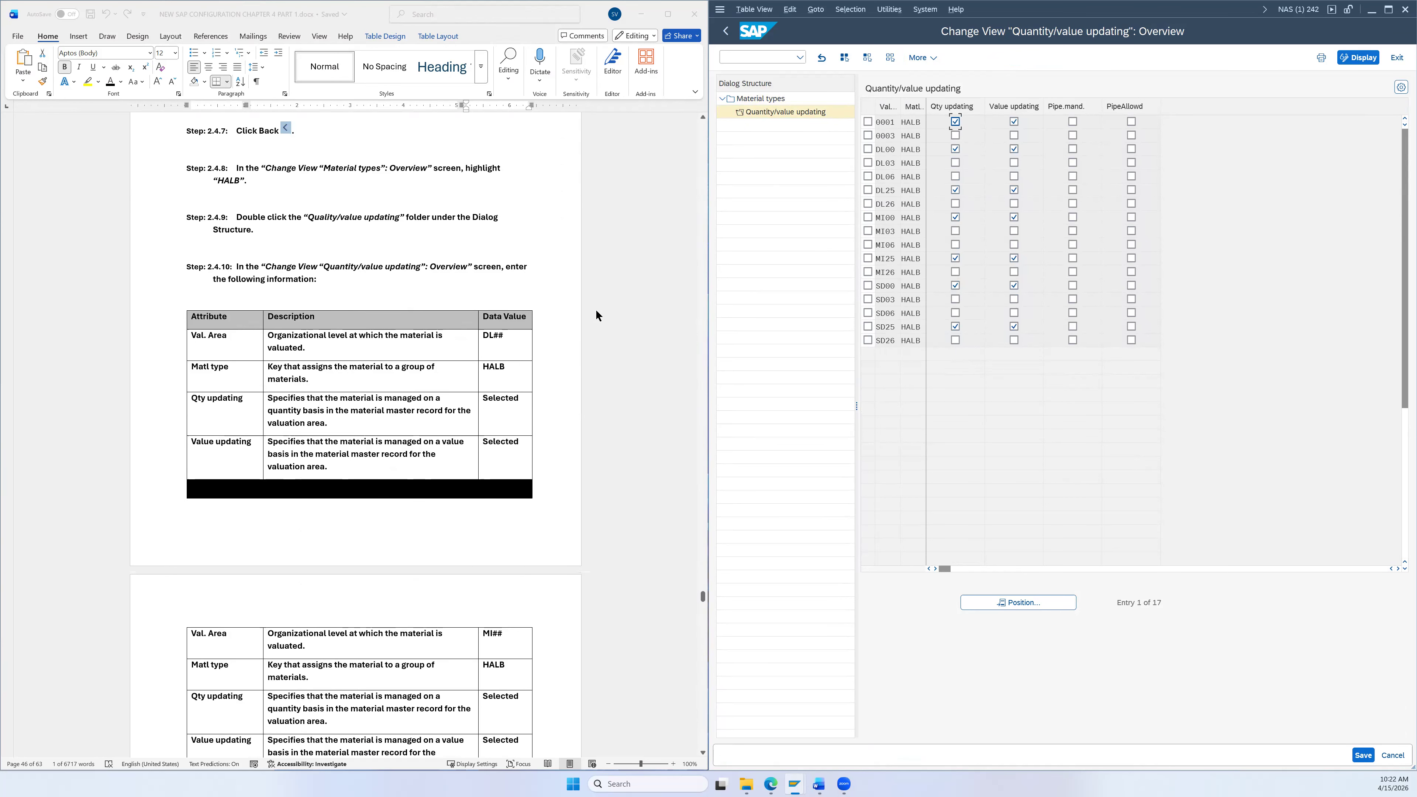
{"action": "scroll", "coordinate": [590, 298], "scroll_direction": "down", "scroll_amount": 1}
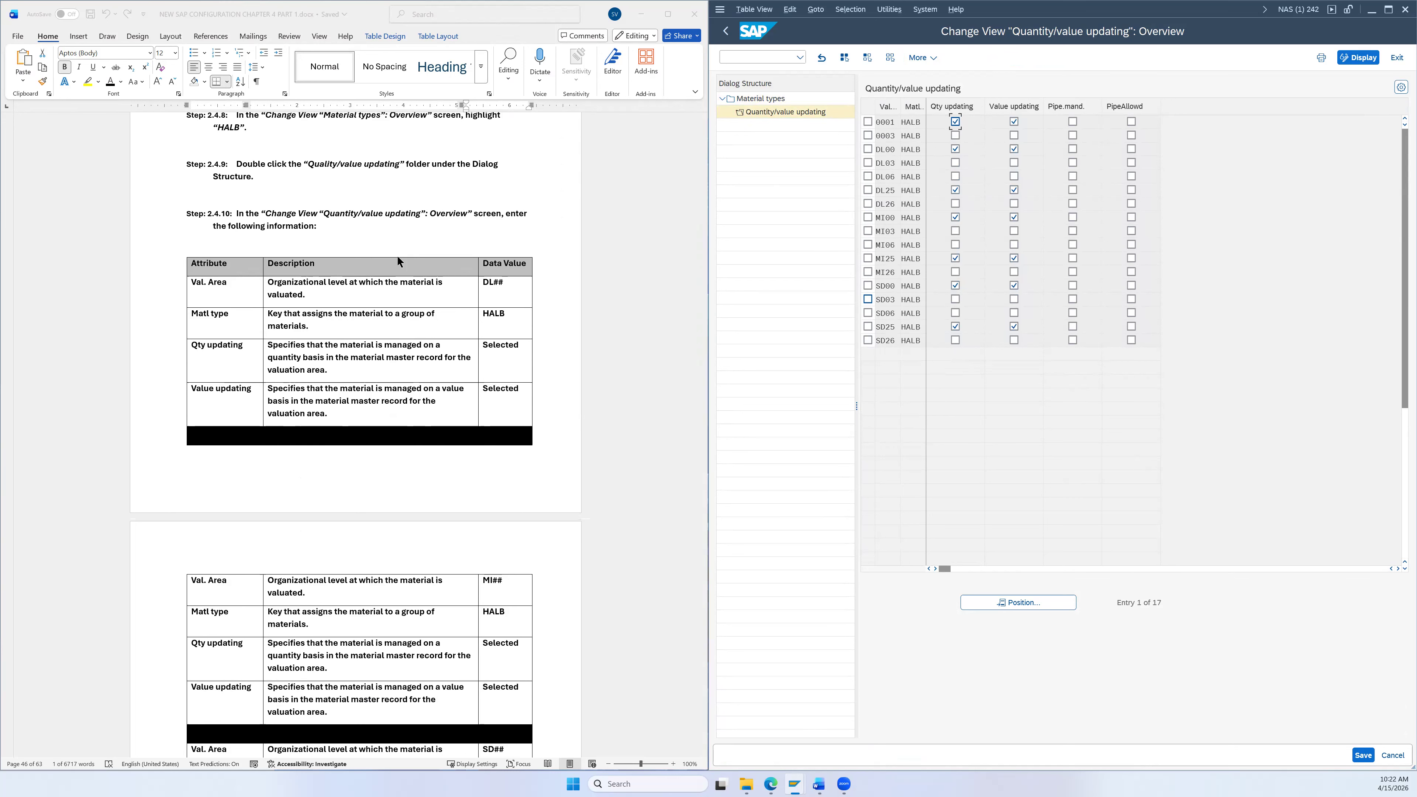
{"action": "scroll", "coordinate": [429, 273], "scroll_direction": "down", "scroll_amount": 1}
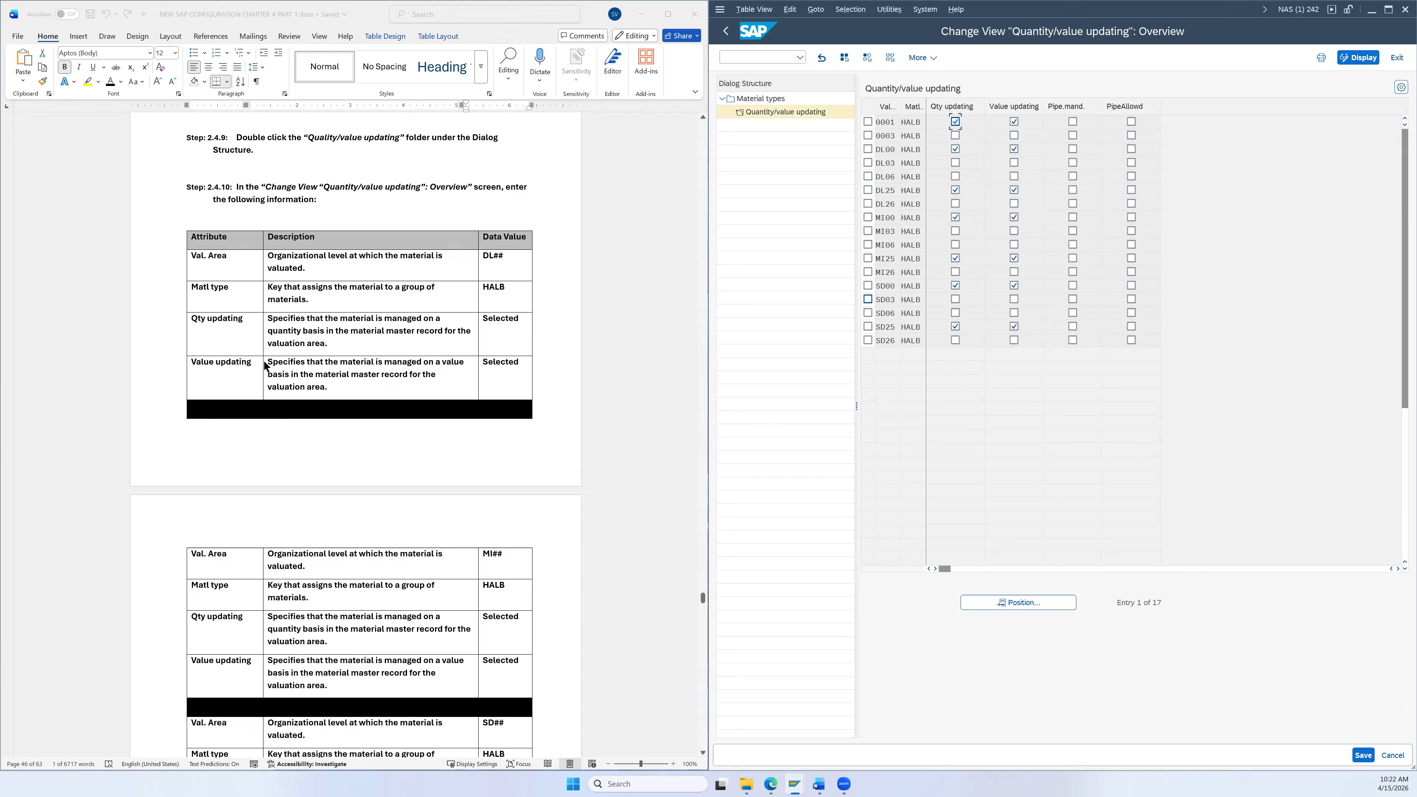
{"action": "scroll", "coordinate": [265, 366], "scroll_direction": "down", "scroll_amount": 3}
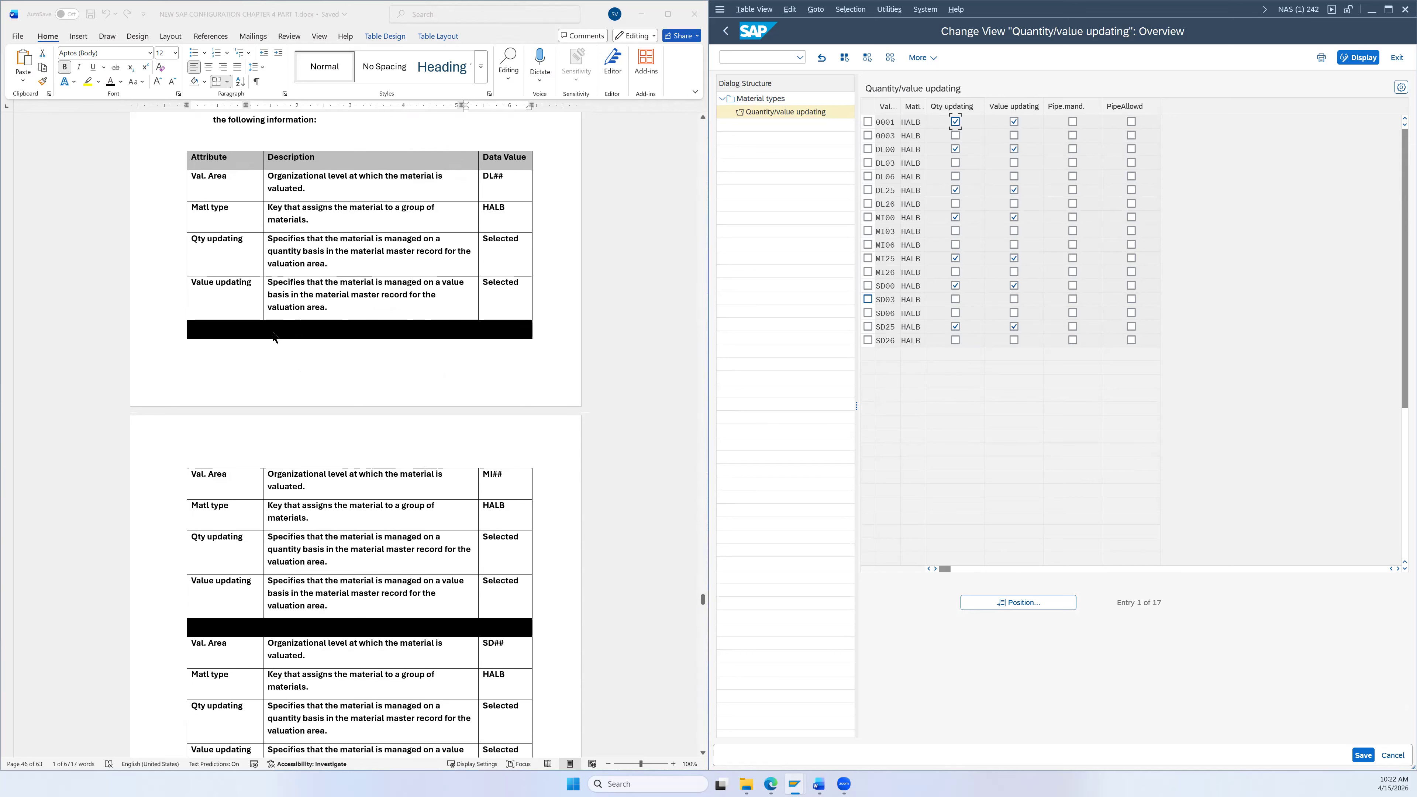
{"action": "scroll", "coordinate": [301, 585], "scroll_direction": "down", "scroll_amount": 5}
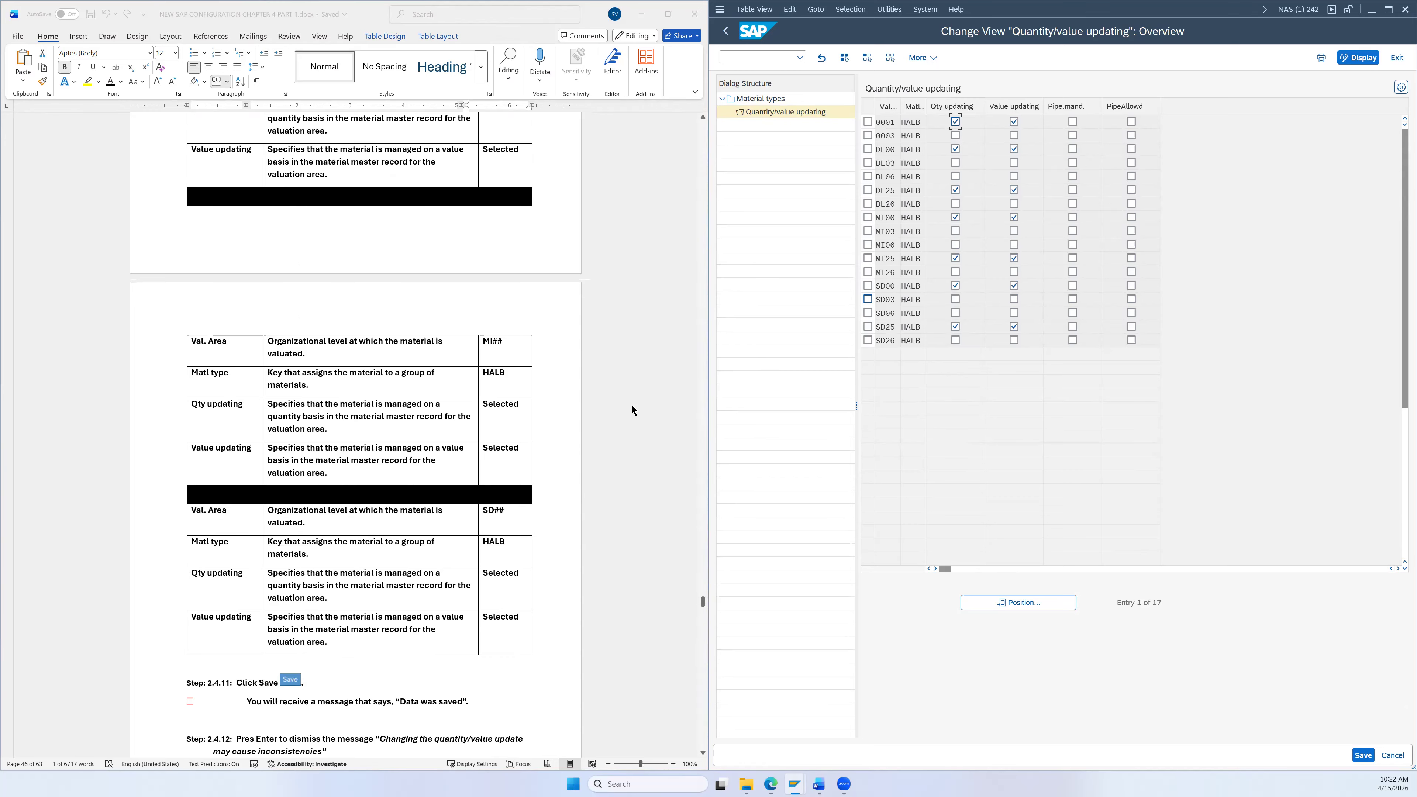
{"action": "left_click", "coordinate": [868, 340]}
{"action": "left_click", "coordinate": [868, 272]}
Step: Mark DL26 and tick Qty updating and Value updating for DL26, MI26 and SD26
{"action": "left_click", "coordinate": [868, 204]}
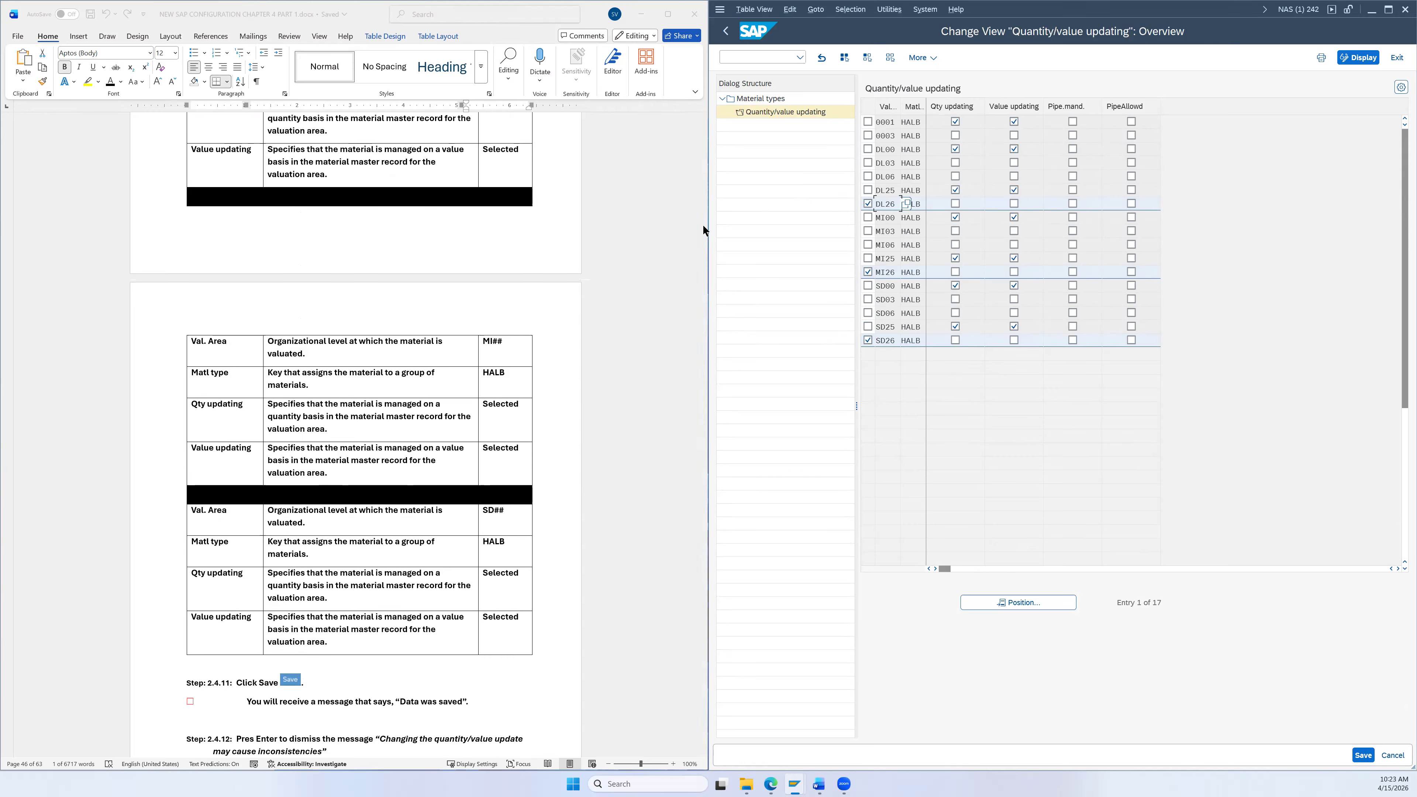
{"action": "scroll", "coordinate": [590, 421], "scroll_direction": "up", "scroll_amount": 2}
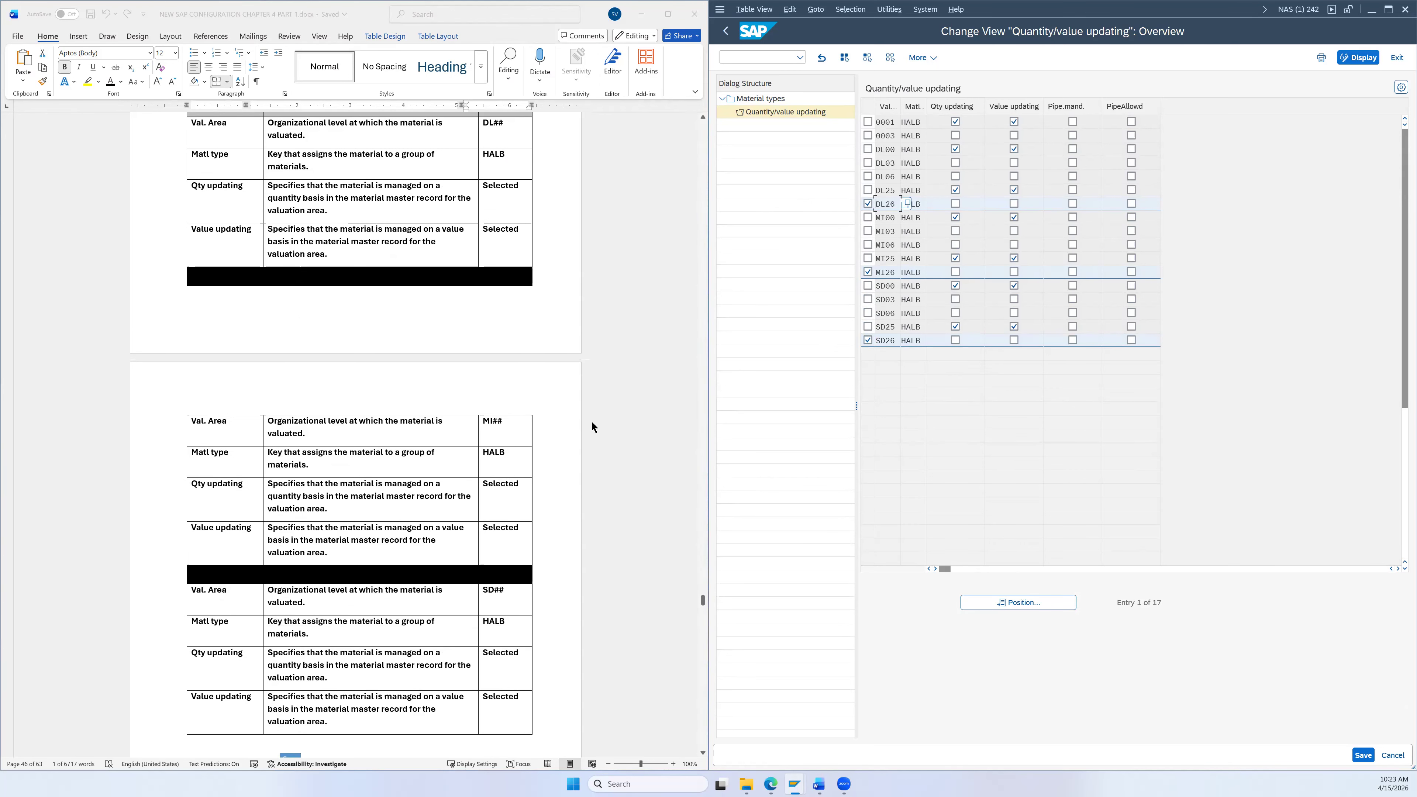
{"action": "scroll", "coordinate": [594, 418], "scroll_direction": "up", "scroll_amount": 5}
{"action": "scroll", "coordinate": [596, 418], "scroll_direction": "down", "scroll_amount": 2}
{"action": "scroll", "coordinate": [596, 424], "scroll_direction": "down", "scroll_amount": 2}
{"action": "left_click", "coordinate": [955, 203]}
{"action": "left_click", "coordinate": [1013, 203]}
{"action": "left_click", "coordinate": [955, 272]}
{"action": "left_click", "coordinate": [1015, 273]}
{"action": "left_click", "coordinate": [1014, 340]}
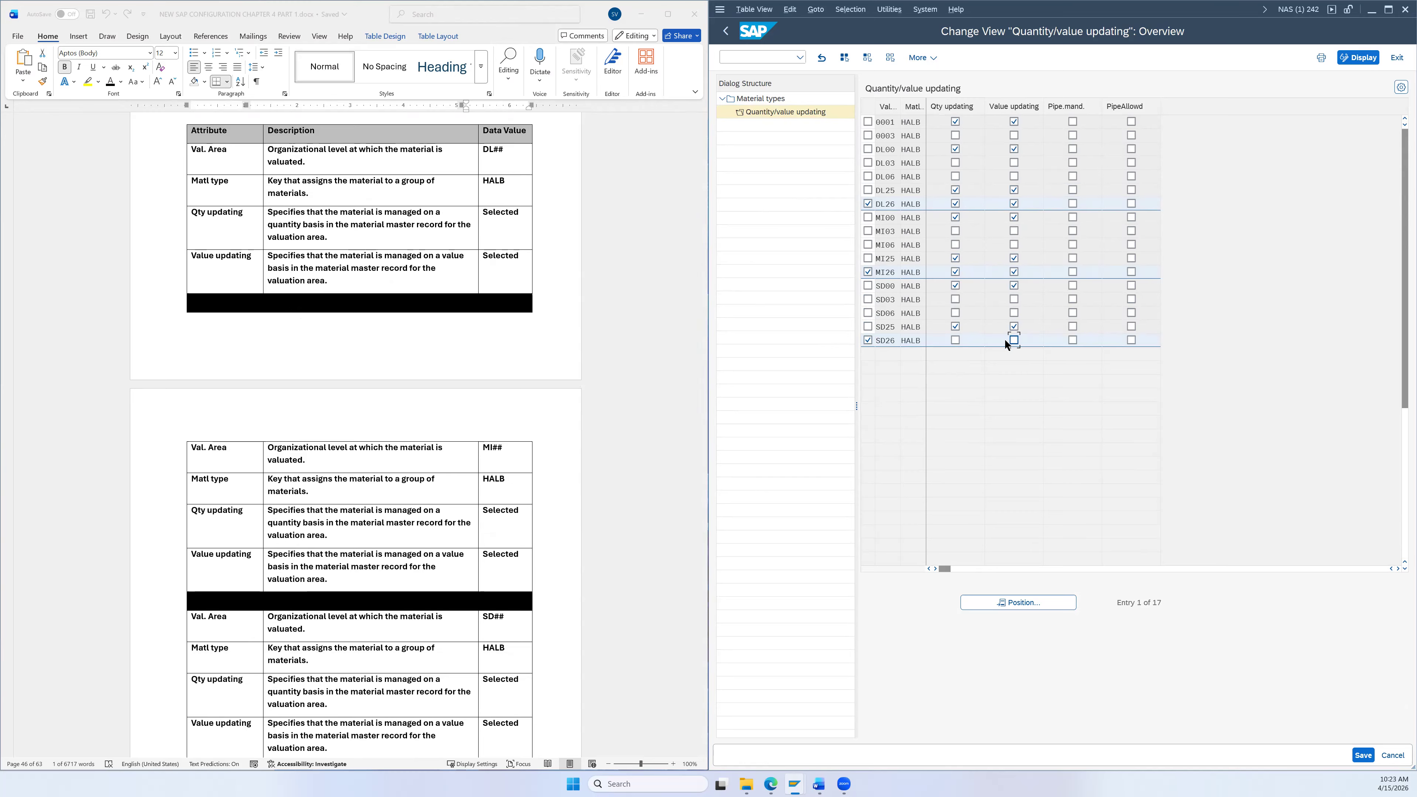
{"action": "left_click", "coordinate": [955, 340]}
Step: Unmark the SD26, MI26 and DL26 rows and save, dismissing the warning
{"action": "left_click", "coordinate": [868, 340]}
{"action": "left_click", "coordinate": [867, 272]}
{"action": "left_click", "coordinate": [868, 204]}
{"action": "scroll", "coordinate": [652, 337], "scroll_direction": "down", "scroll_amount": 3}
{"action": "scroll", "coordinate": [652, 337], "scroll_direction": "down", "scroll_amount": 3}
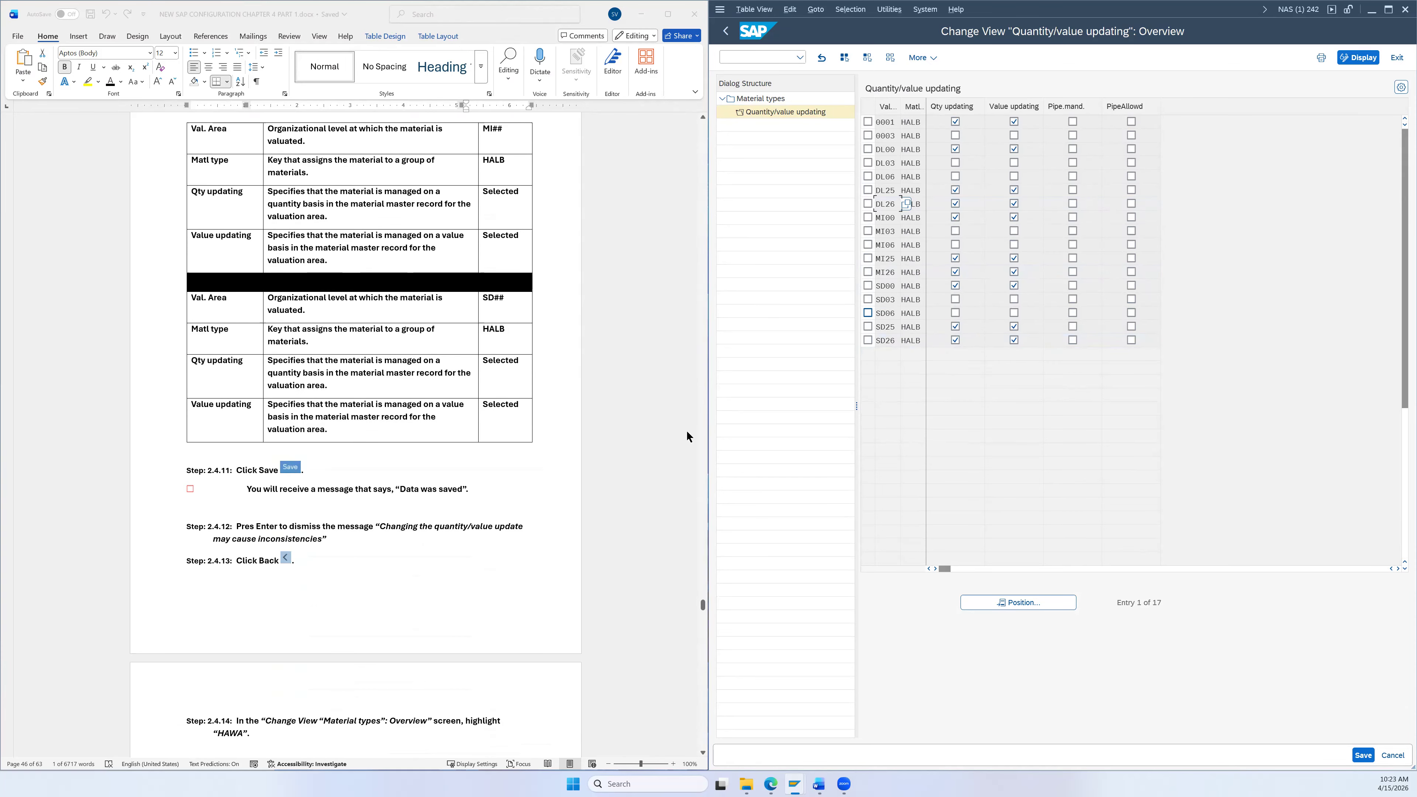
{"action": "left_click", "coordinate": [1361, 756]}
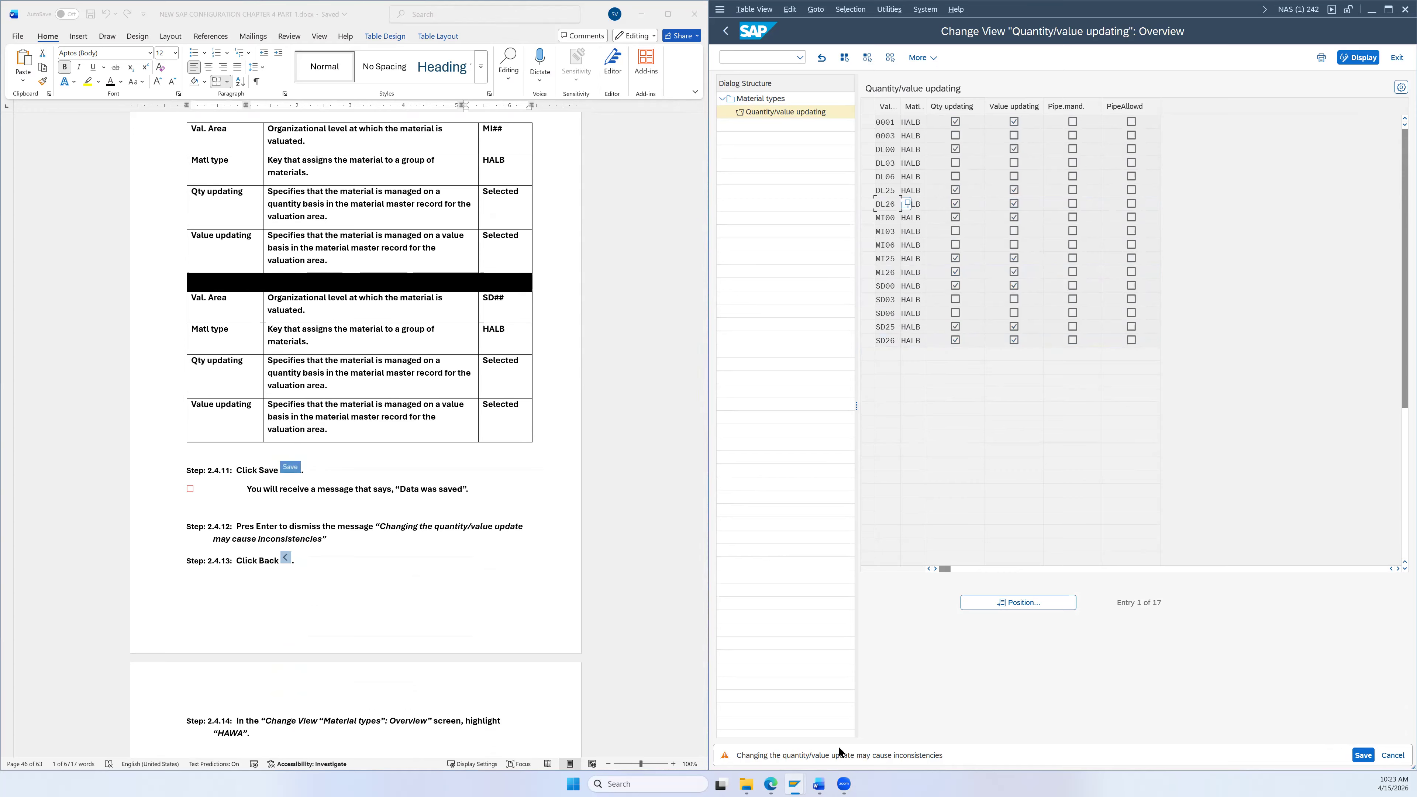
{"action": "key", "text": "Return"}
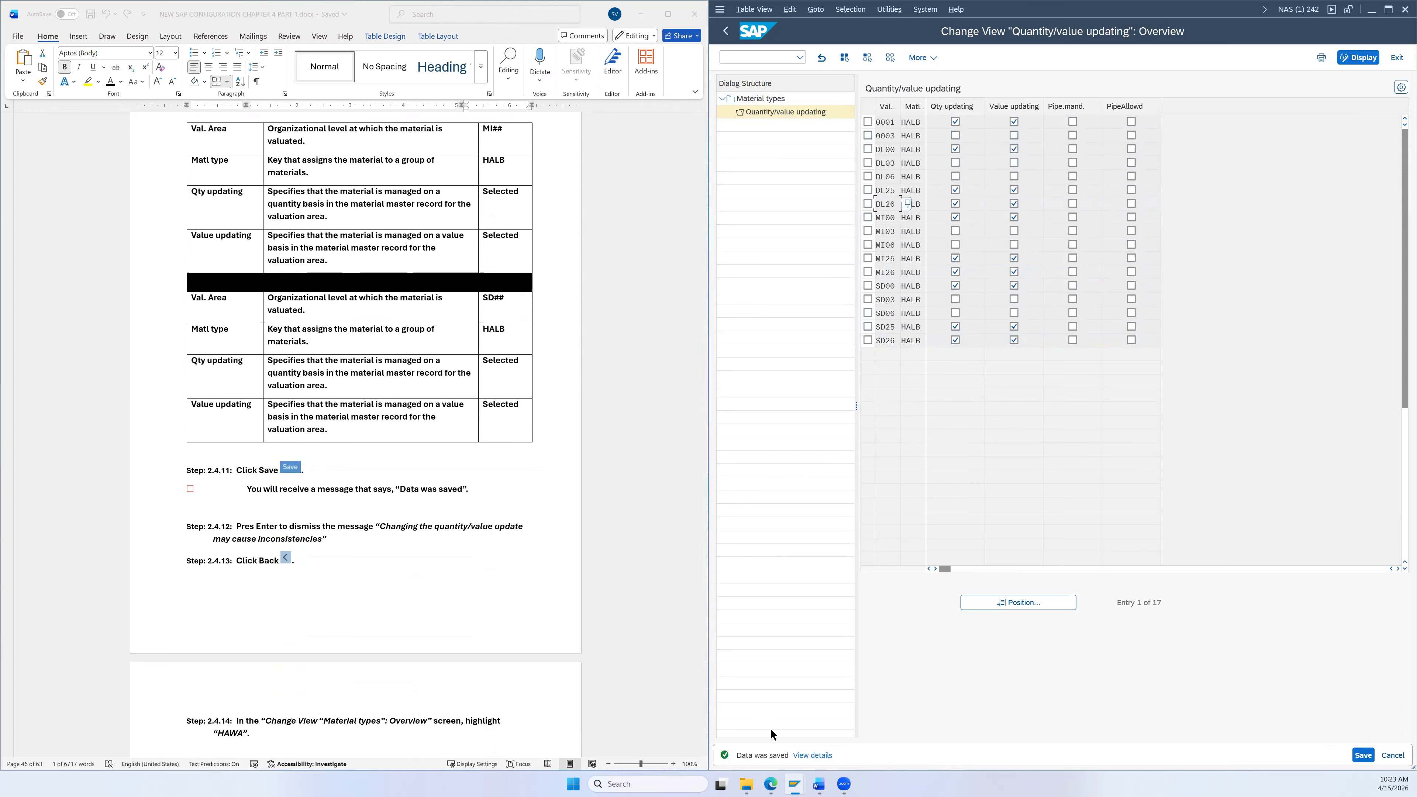
Step: Re-save the HALB entries and return to the Material types list
{"action": "left_click", "coordinate": [1362, 756]}
{"action": "scroll", "coordinate": [413, 549], "scroll_direction": "down", "scroll_amount": 2}
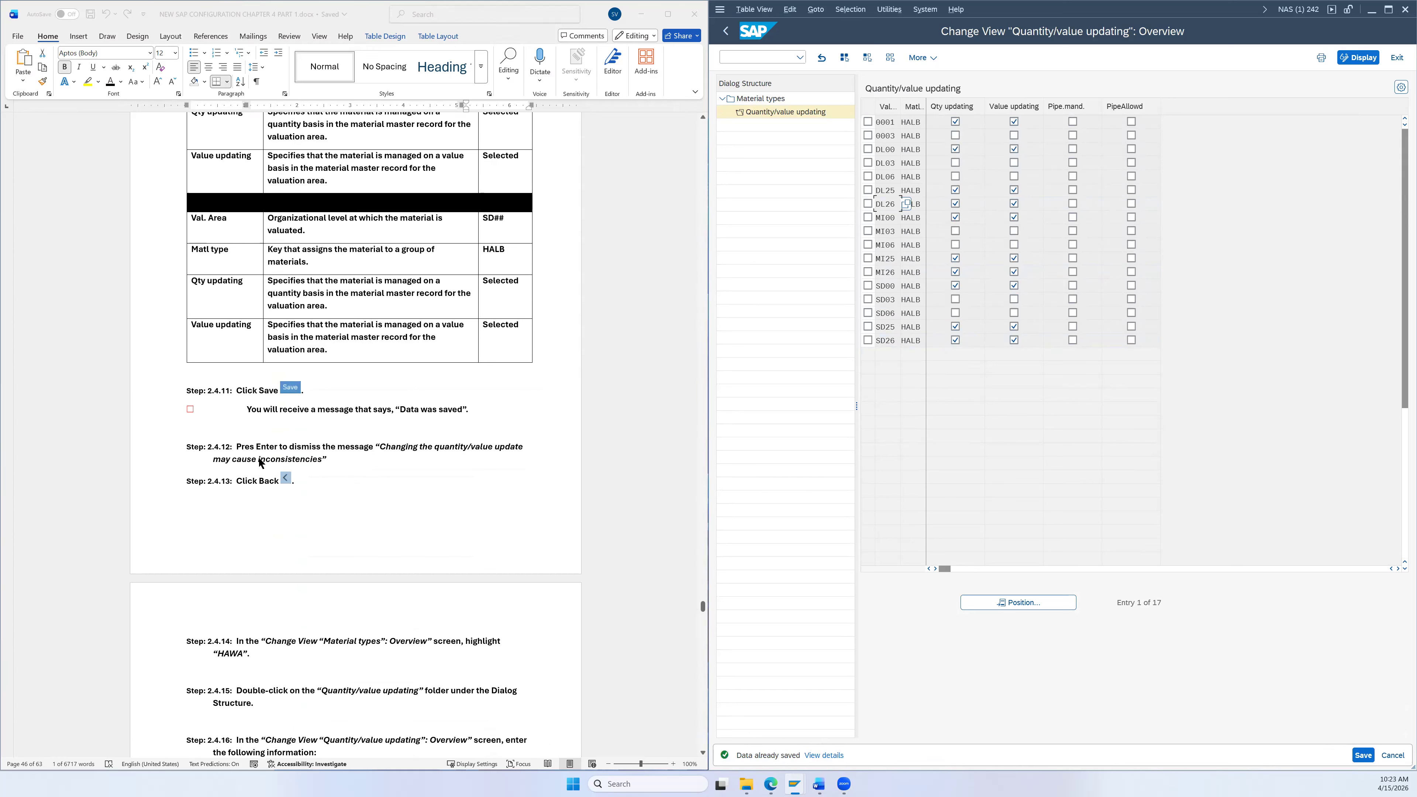
{"action": "scroll", "coordinate": [271, 472], "scroll_direction": "down", "scroll_amount": 1}
{"action": "left_click", "coordinate": [727, 30]}
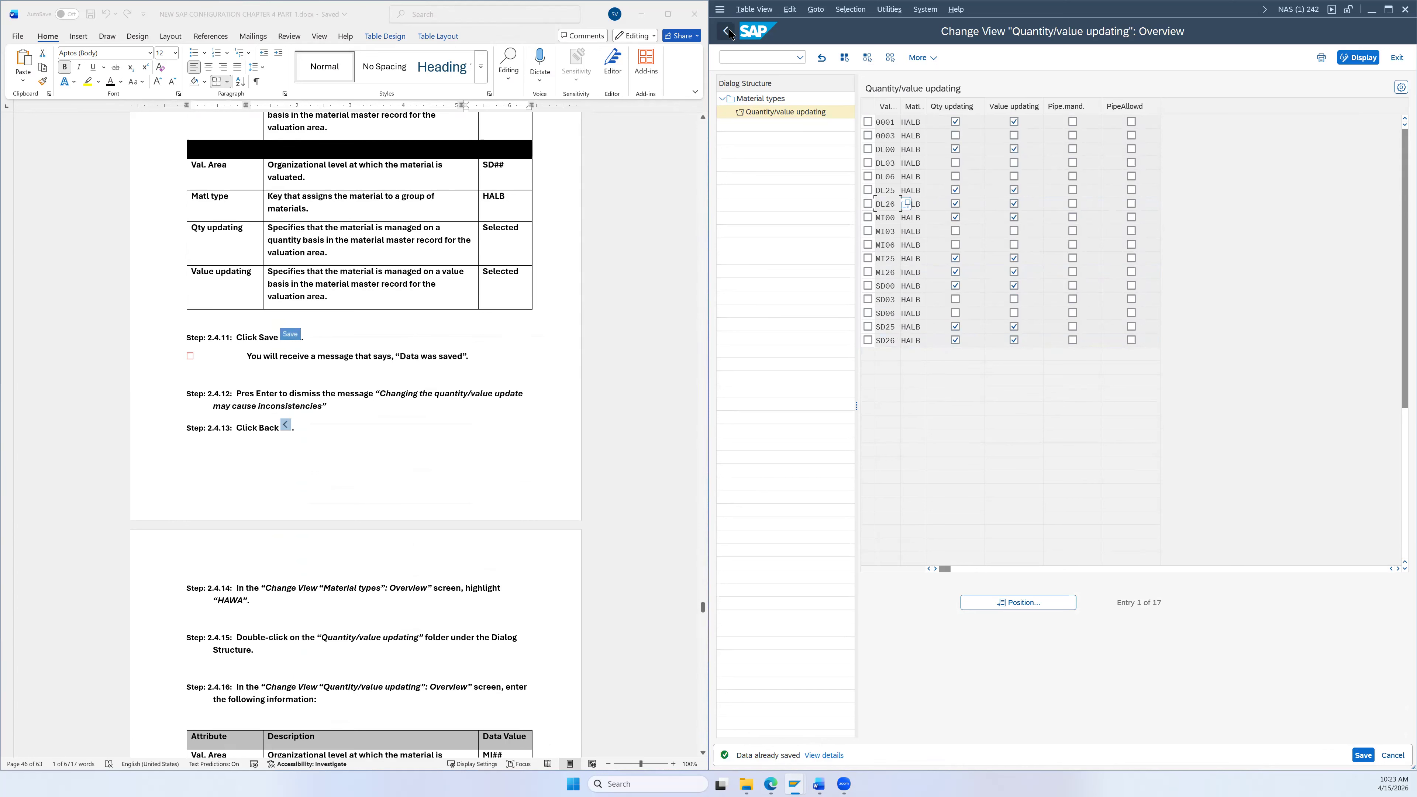
{"action": "scroll", "coordinate": [559, 433], "scroll_direction": "down", "scroll_amount": 1}
{"action": "scroll", "coordinate": [559, 432], "scroll_direction": "down", "scroll_amount": 4}
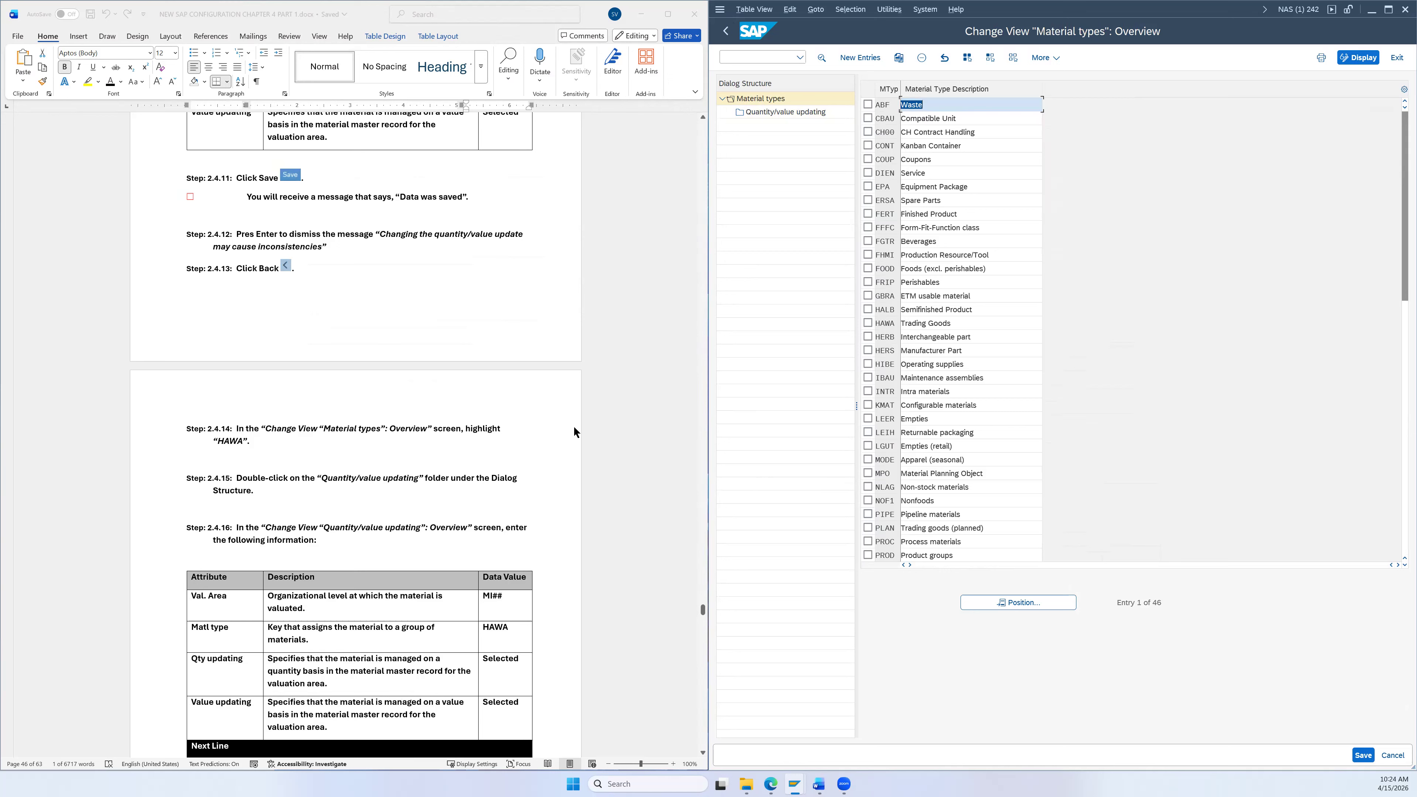
Step: Clear all selections, mark HAWA and open its Quantity/value updating entries
{"action": "left_click", "coordinate": [1013, 57]}
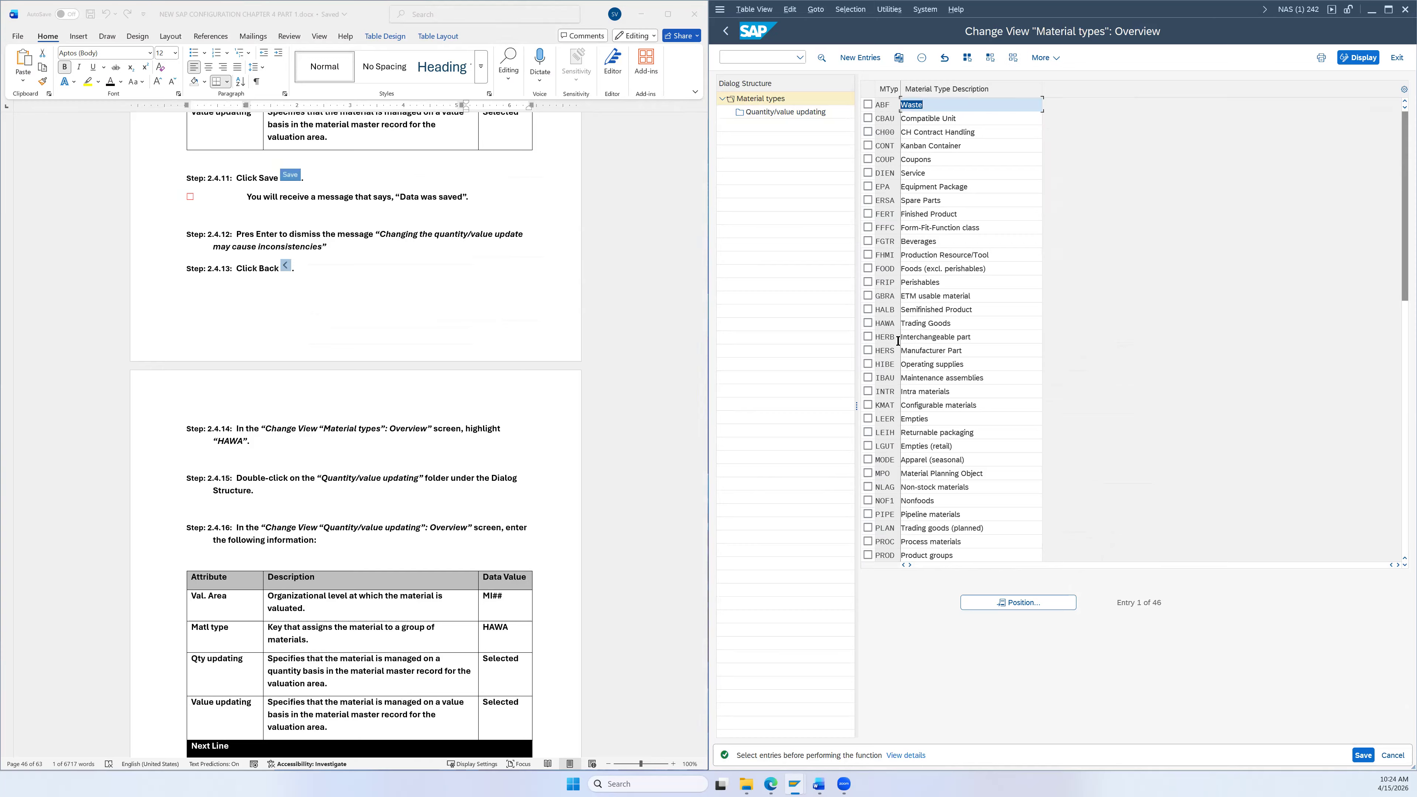
{"action": "left_click", "coordinate": [868, 323]}
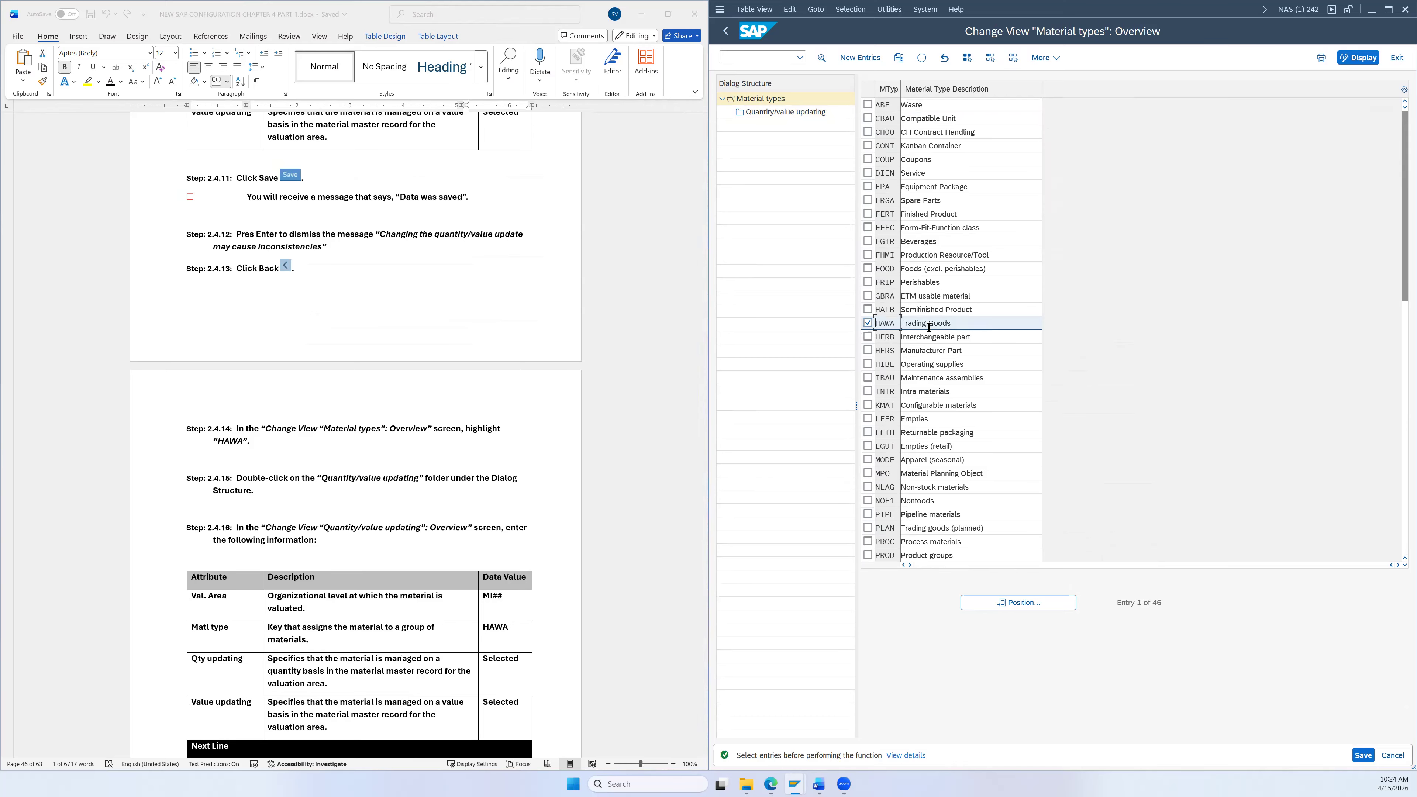
{"action": "double_click", "coordinate": [785, 112]}
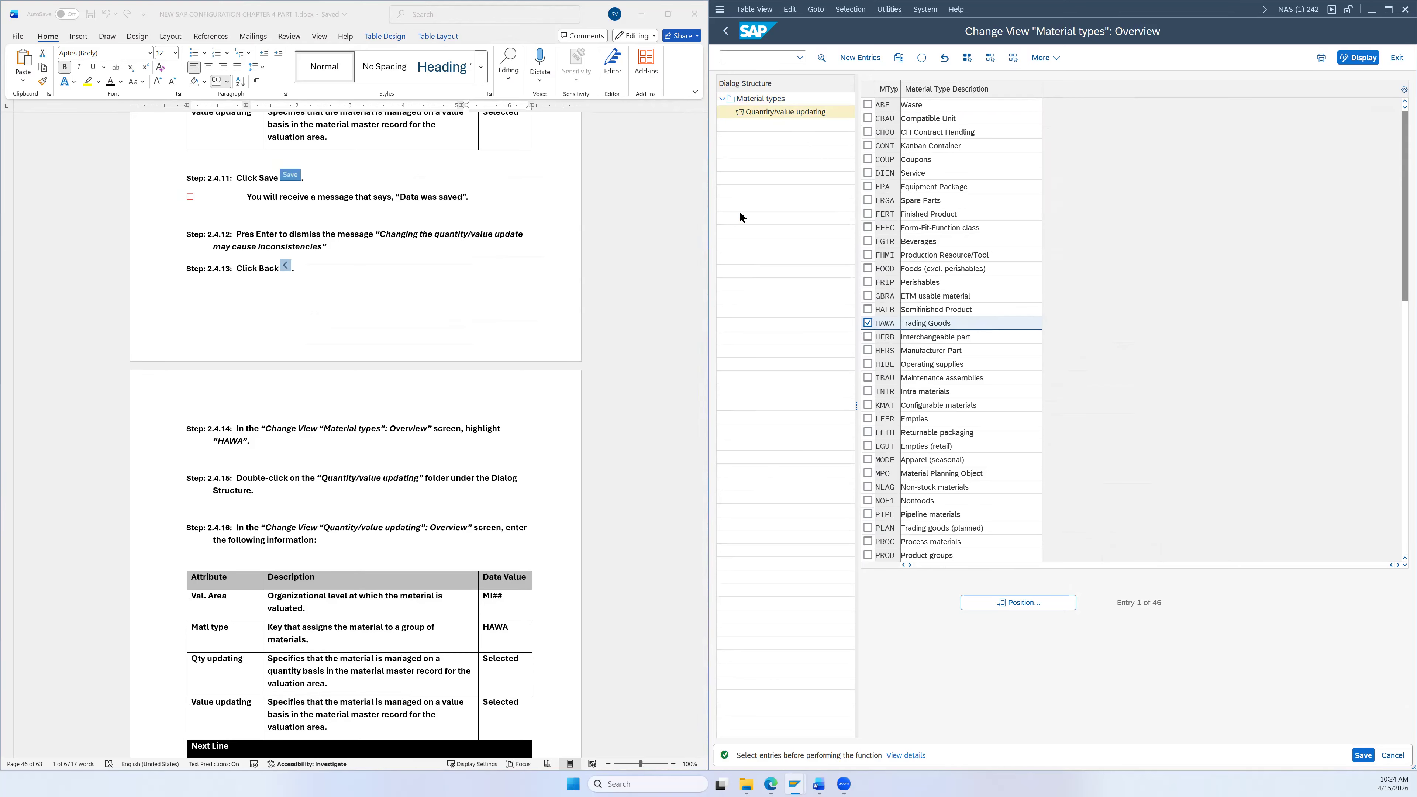
{"action": "scroll", "coordinate": [619, 386], "scroll_direction": "down", "scroll_amount": 3}
Step: Mark the DL26, MI26 and SD26 valuation area rows for HAWA
{"action": "scroll", "coordinate": [617, 398], "scroll_direction": "down", "scroll_amount": 2}
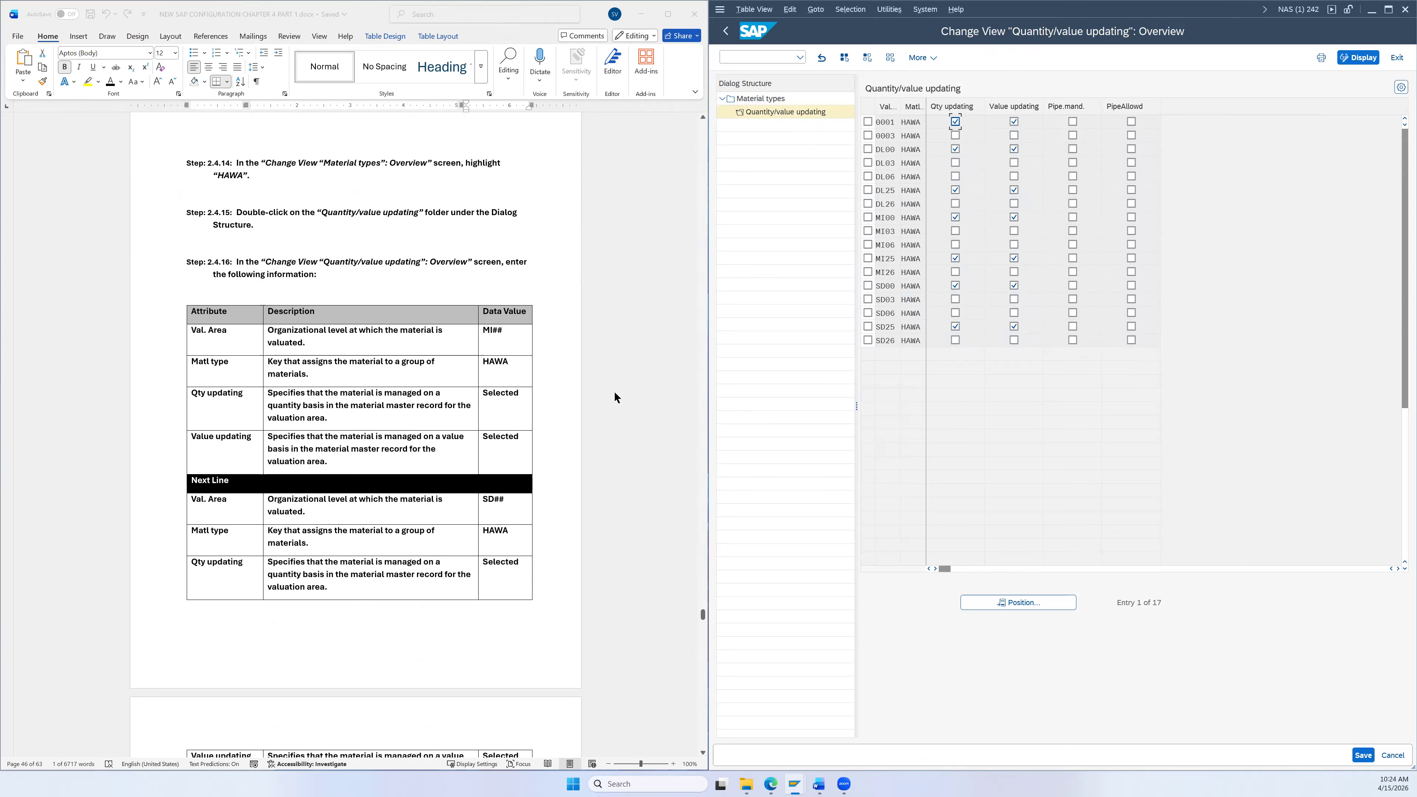
{"action": "scroll", "coordinate": [615, 398], "scroll_direction": "down", "scroll_amount": 1}
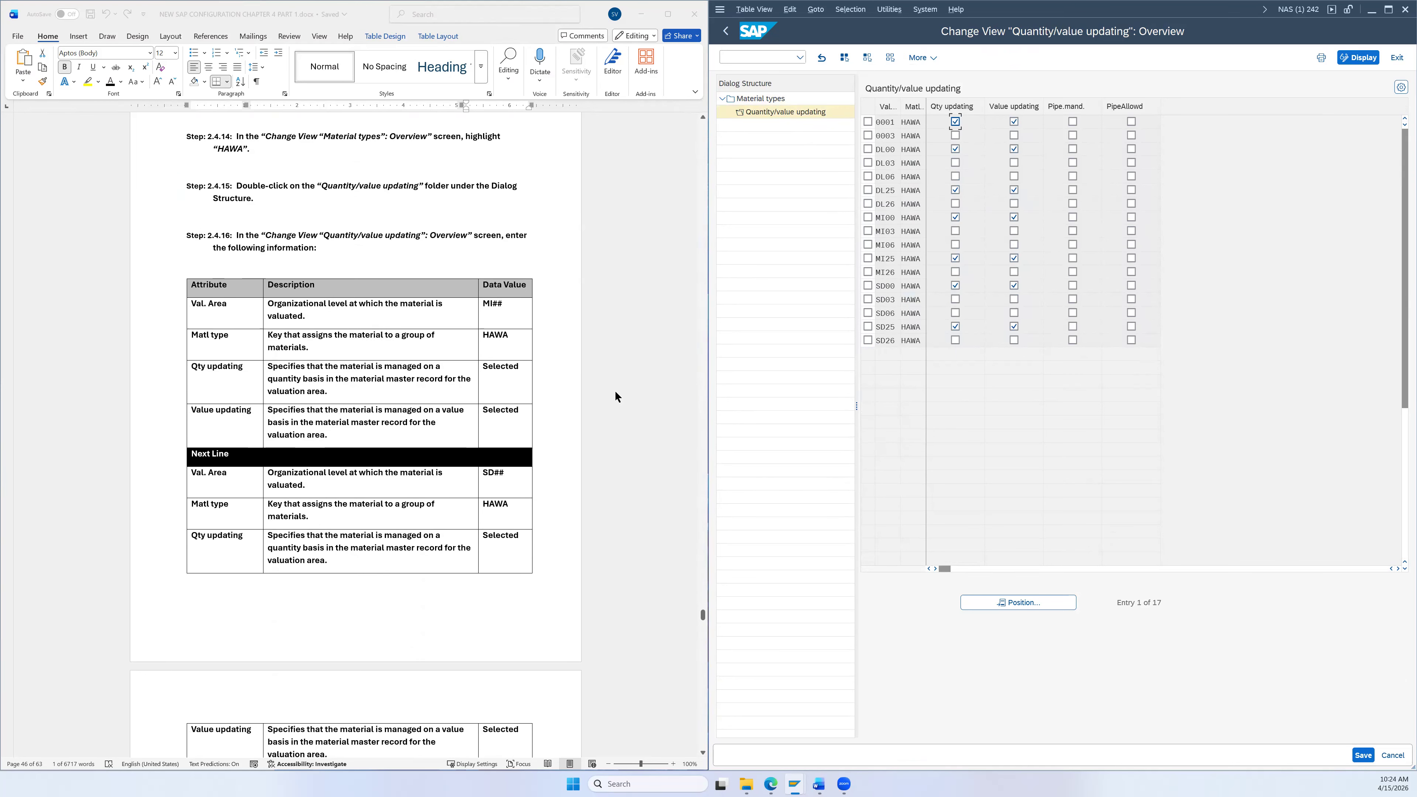
{"action": "scroll", "coordinate": [616, 397], "scroll_direction": "down", "scroll_amount": 1}
{"action": "scroll", "coordinate": [615, 396], "scroll_direction": "down", "scroll_amount": 3}
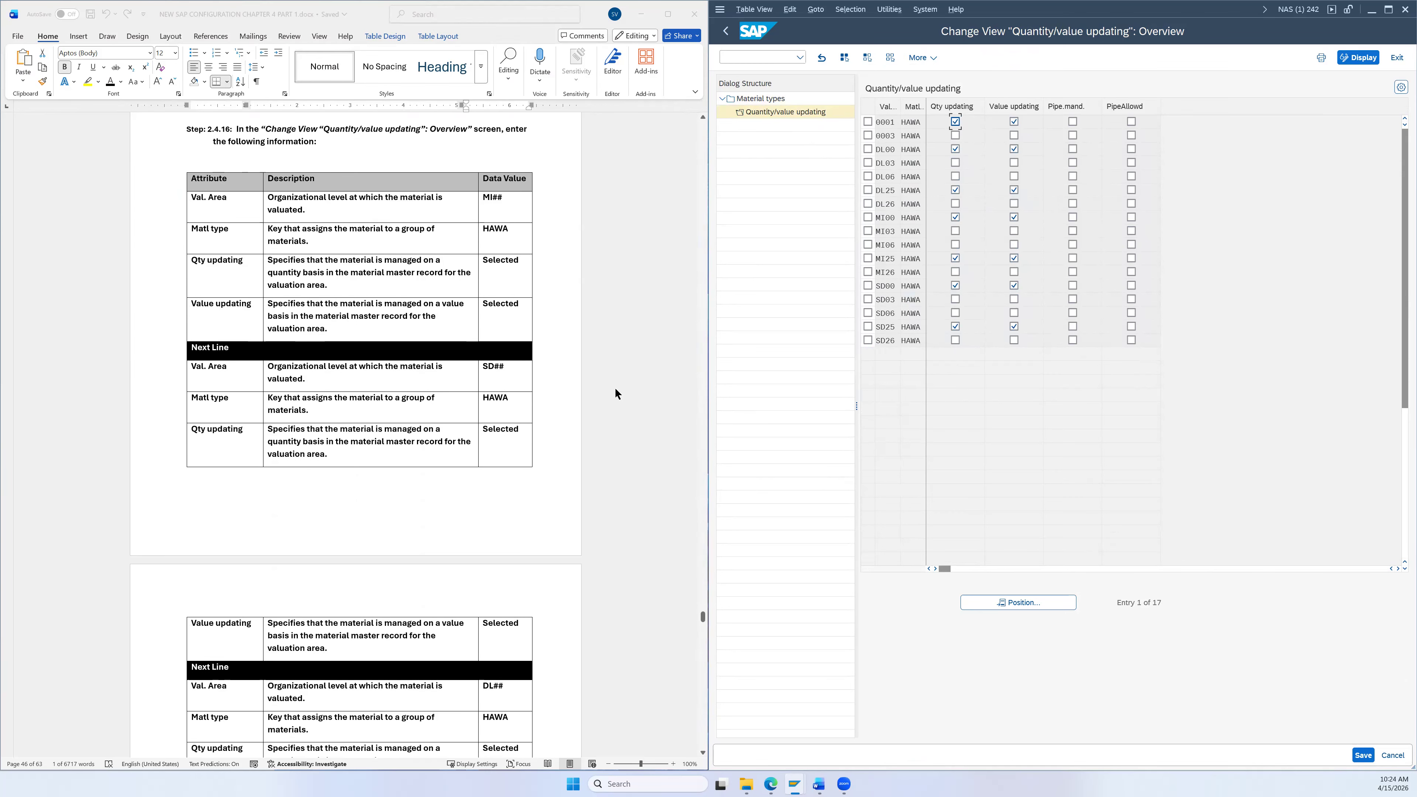
{"action": "scroll", "coordinate": [616, 389], "scroll_direction": "down", "scroll_amount": 6}
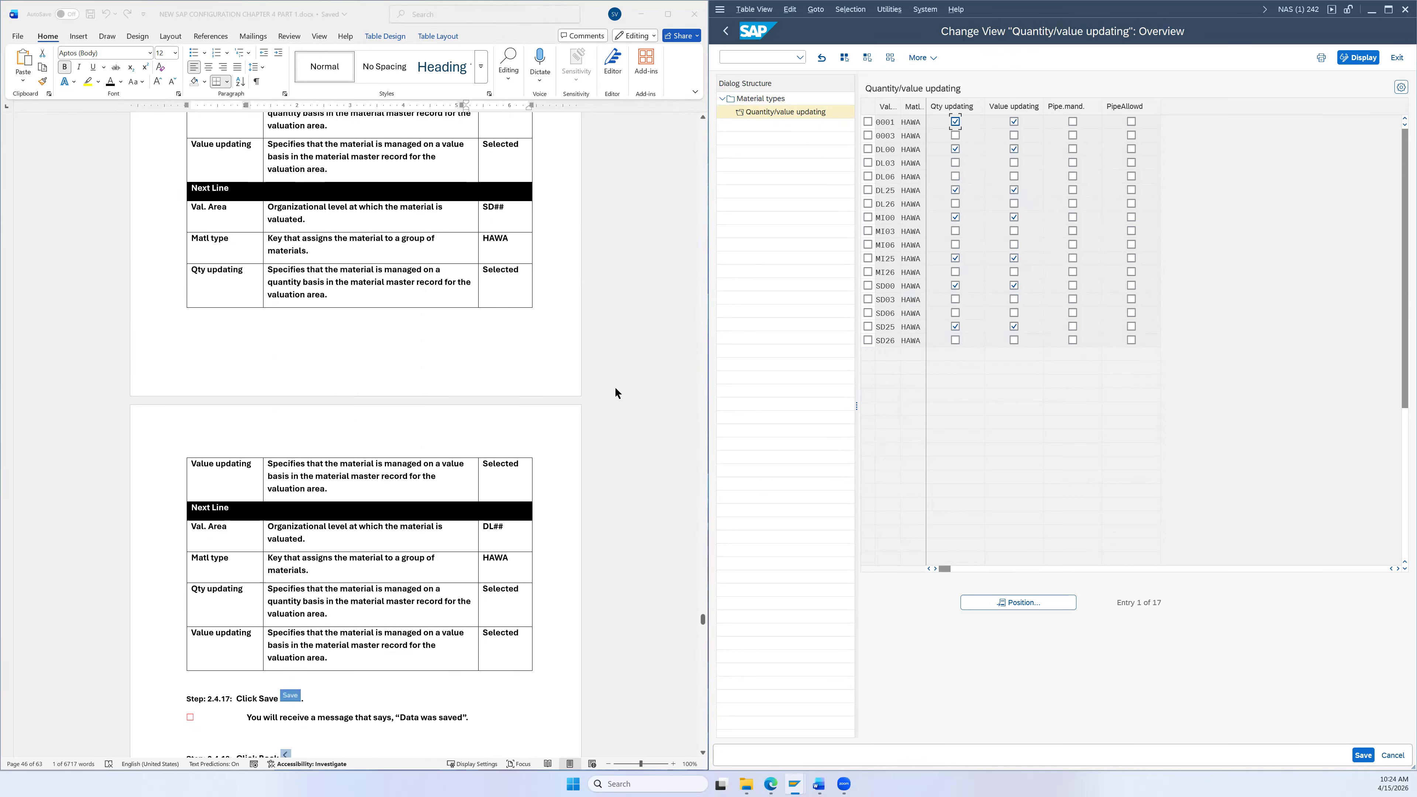
{"action": "scroll", "coordinate": [616, 391], "scroll_direction": "up", "scroll_amount": 2}
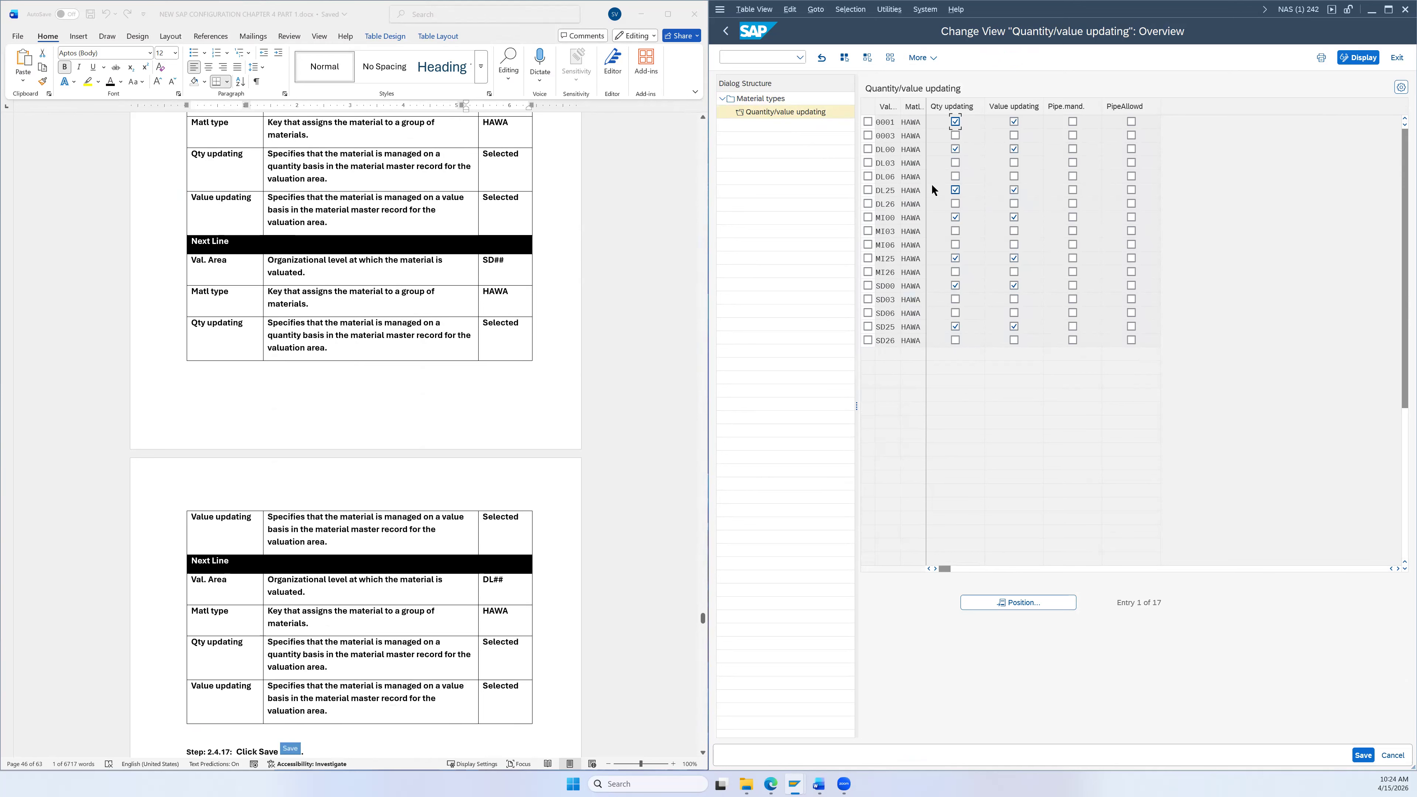
{"action": "left_click", "coordinate": [867, 204]}
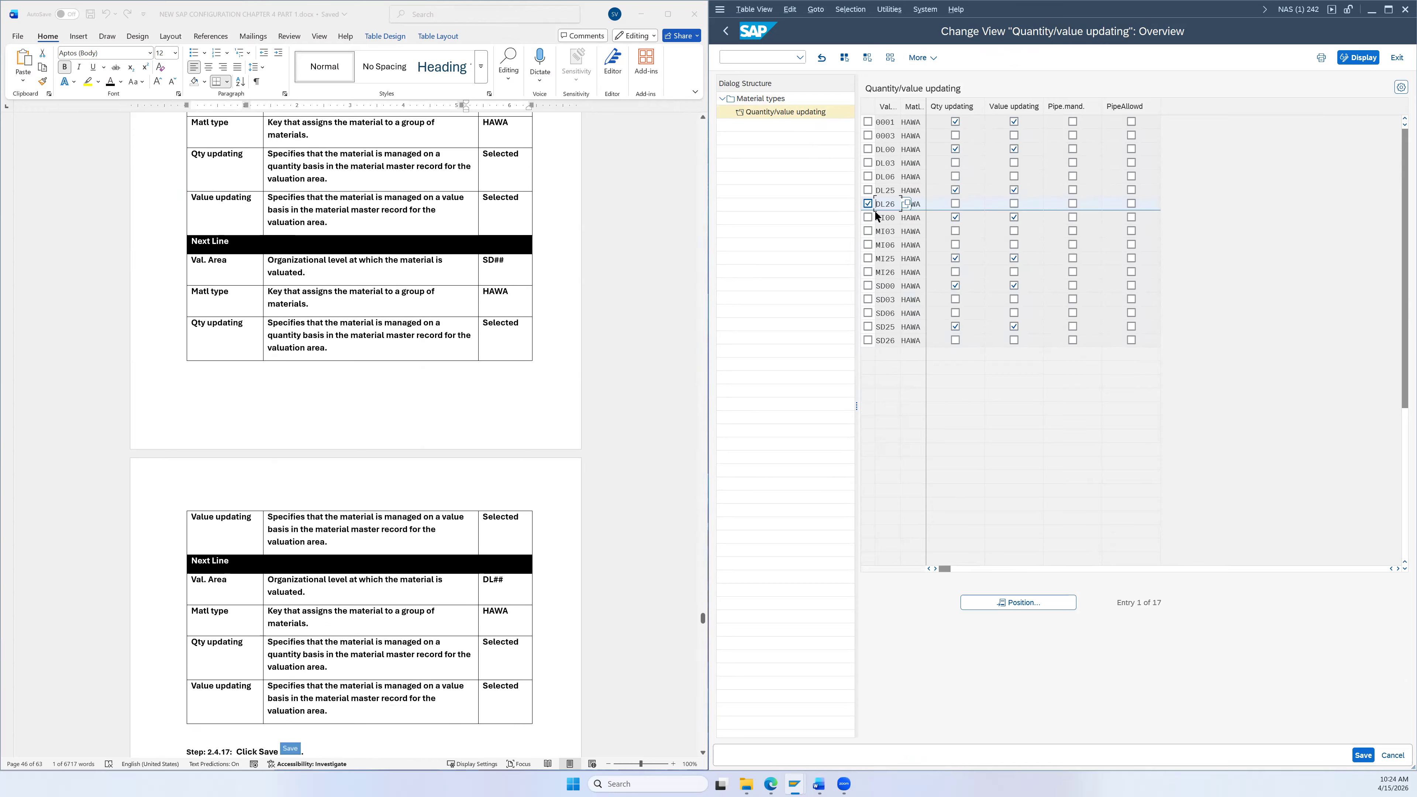
{"action": "left_click", "coordinate": [867, 272]}
{"action": "left_click", "coordinate": [868, 340]}
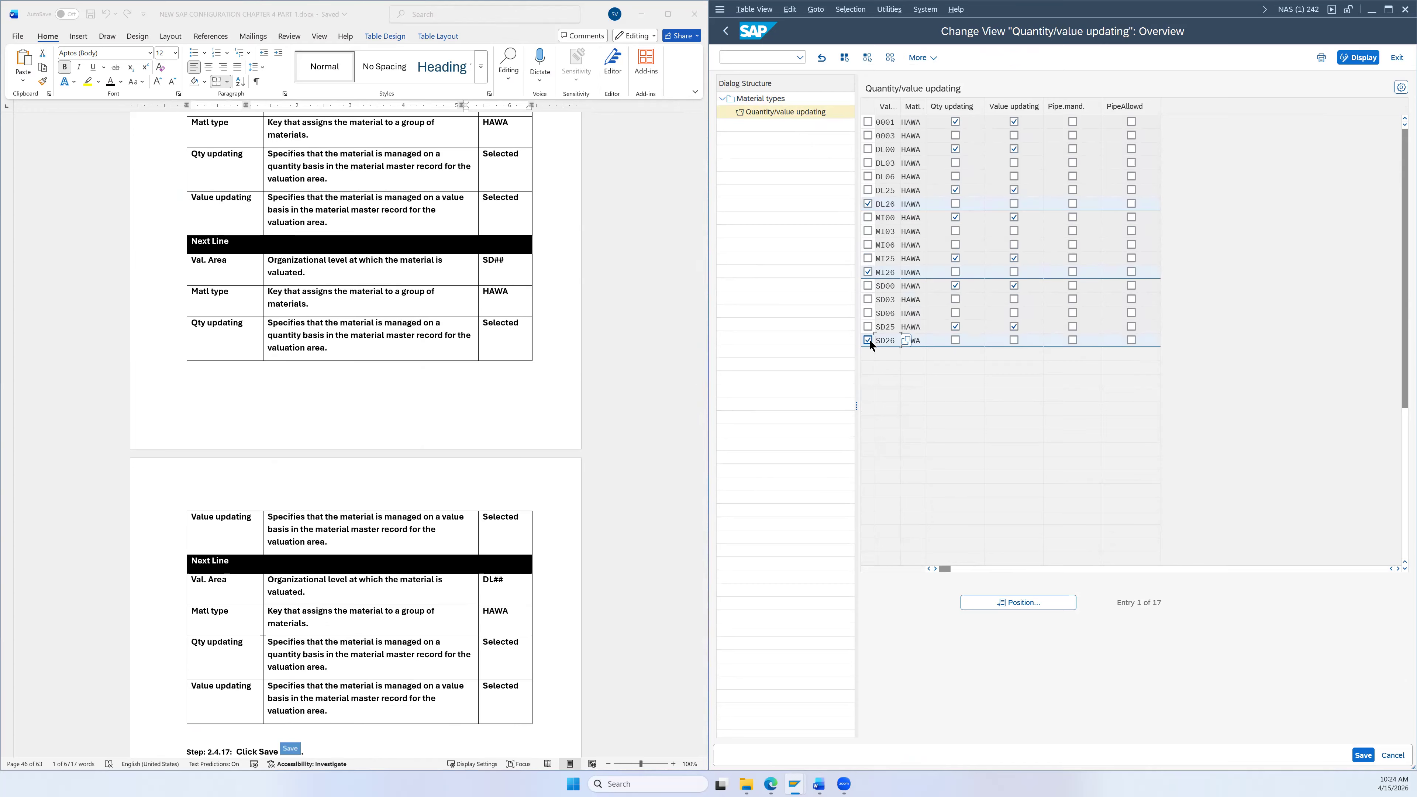
Step: Tick Qty updating and Value updating for DL26, MI26 and SD26
{"action": "left_click", "coordinate": [956, 202]}
{"action": "left_click", "coordinate": [1014, 204]}
{"action": "left_click", "coordinate": [956, 272]}
{"action": "left_click", "coordinate": [1013, 273]}
{"action": "left_click", "coordinate": [955, 339]}
{"action": "left_click", "coordinate": [1014, 339]}
Step: Unmark the three rows and save, confirming past the inconsistency warning
{"action": "left_click", "coordinate": [868, 204]}
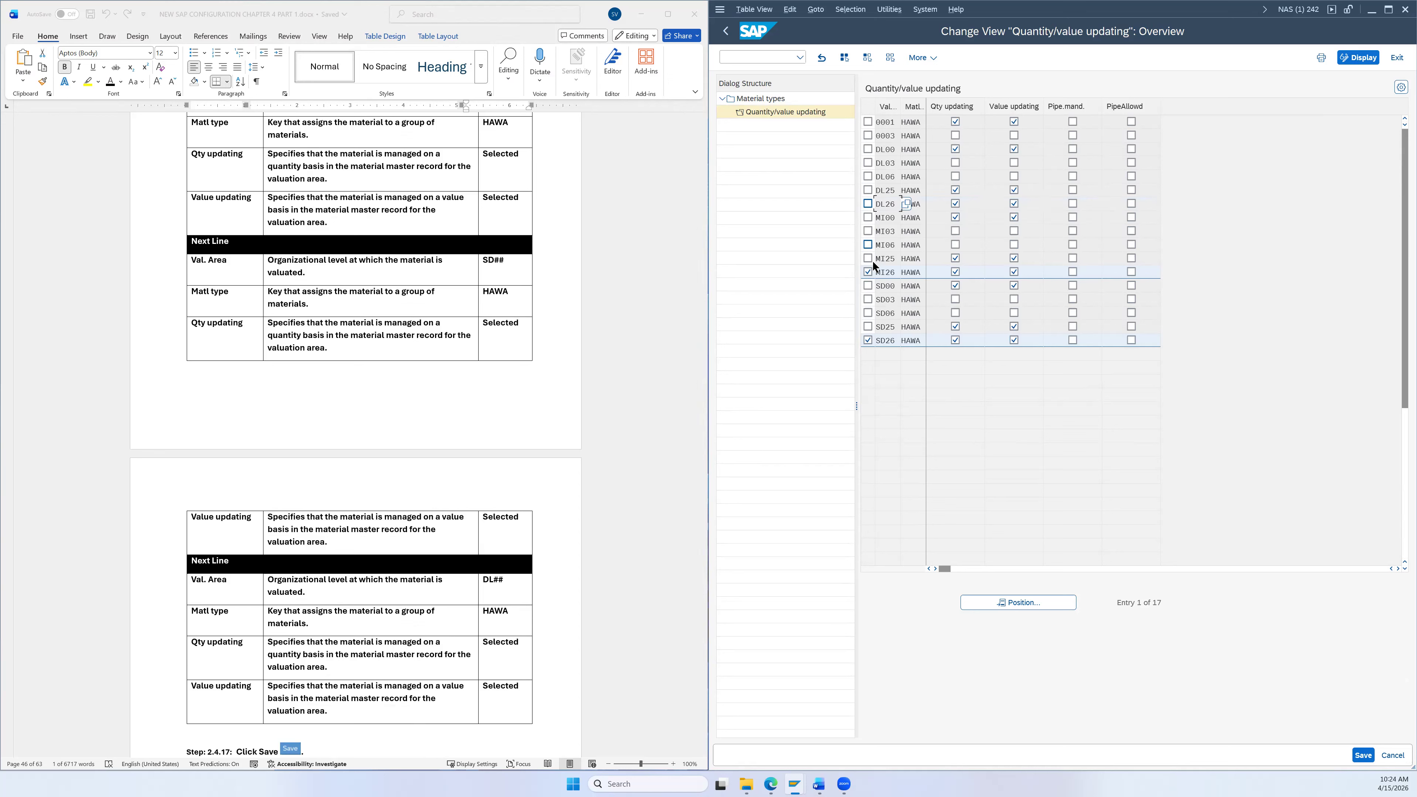
{"action": "left_click", "coordinate": [867, 271]}
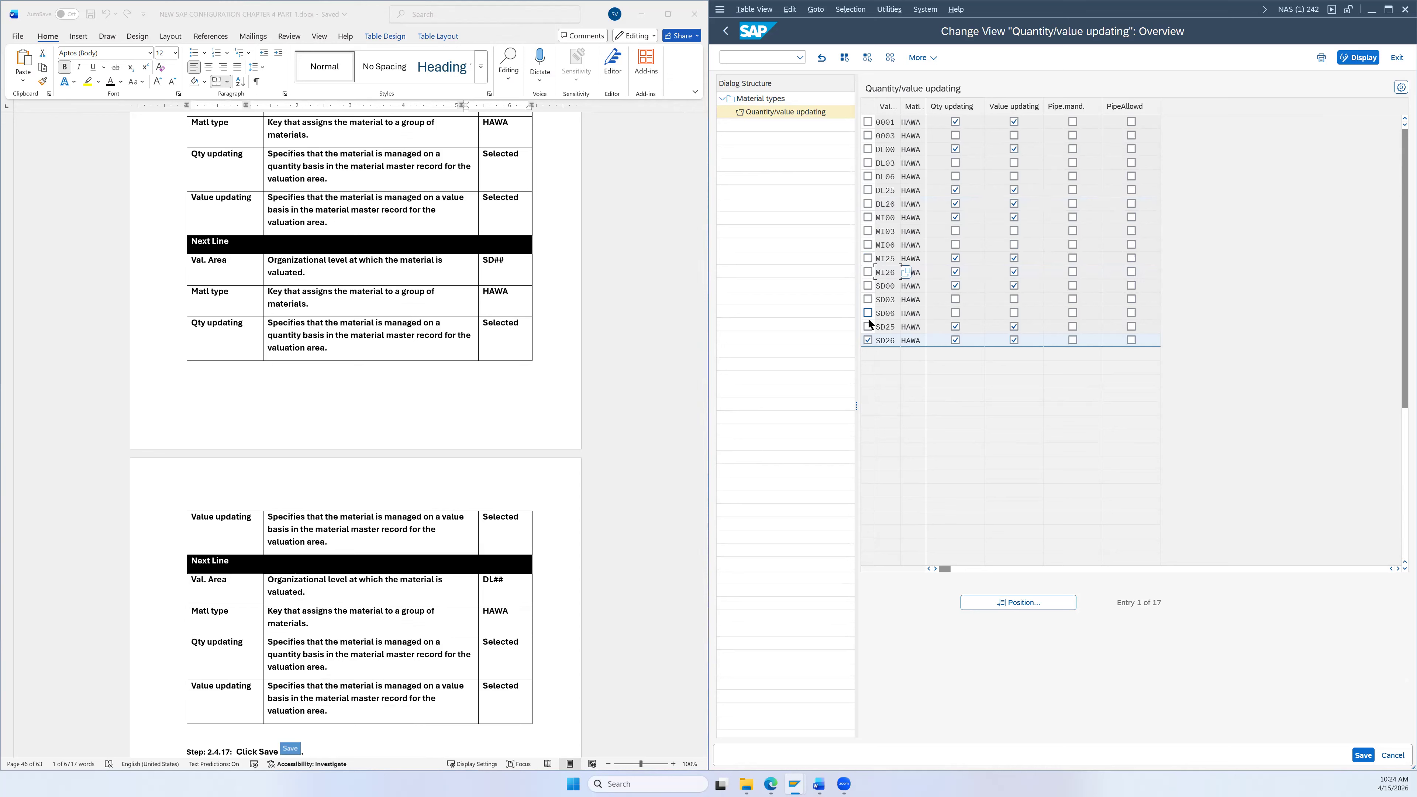
{"action": "left_click", "coordinate": [868, 340]}
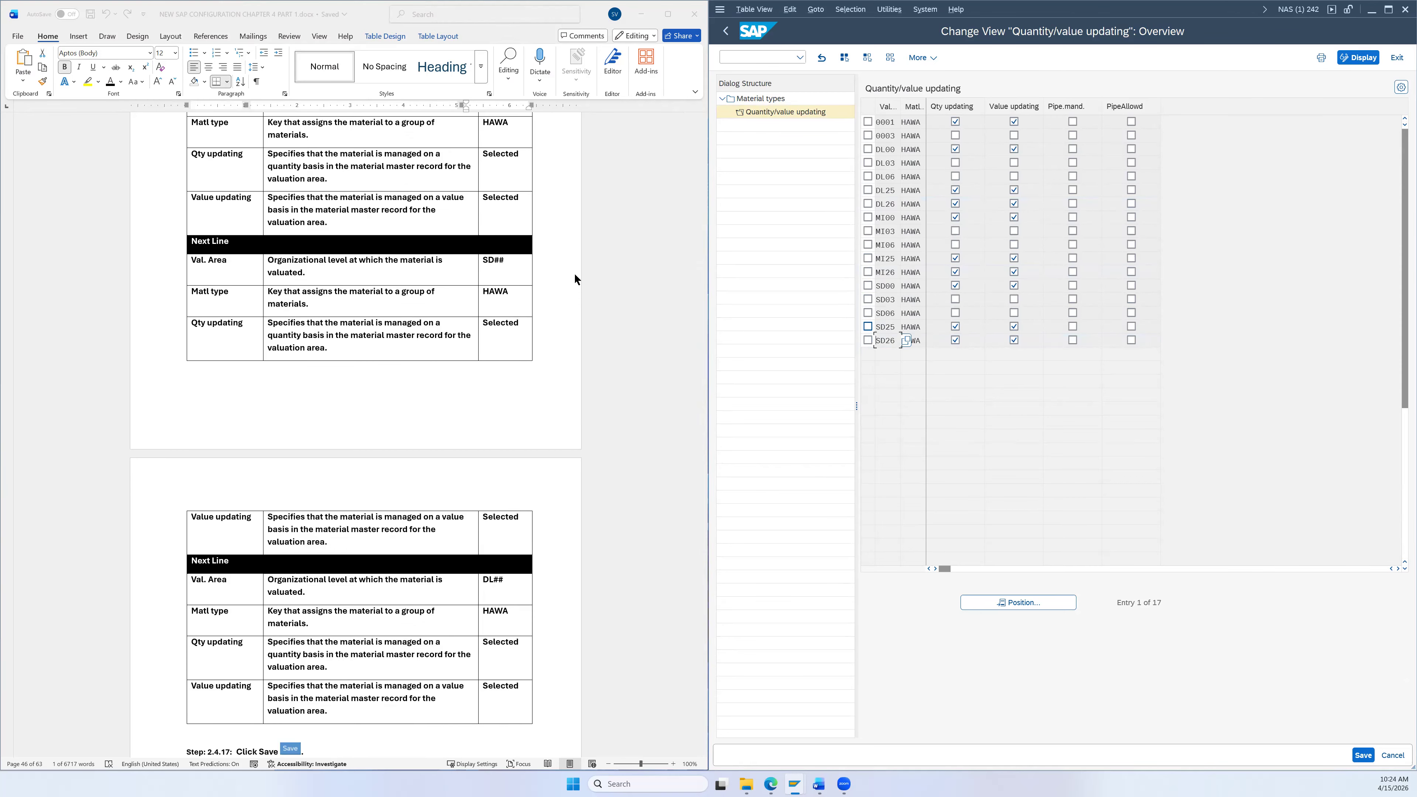
{"action": "scroll", "coordinate": [574, 272], "scroll_direction": "down", "scroll_amount": 3}
{"action": "left_click", "coordinate": [1363, 755]}
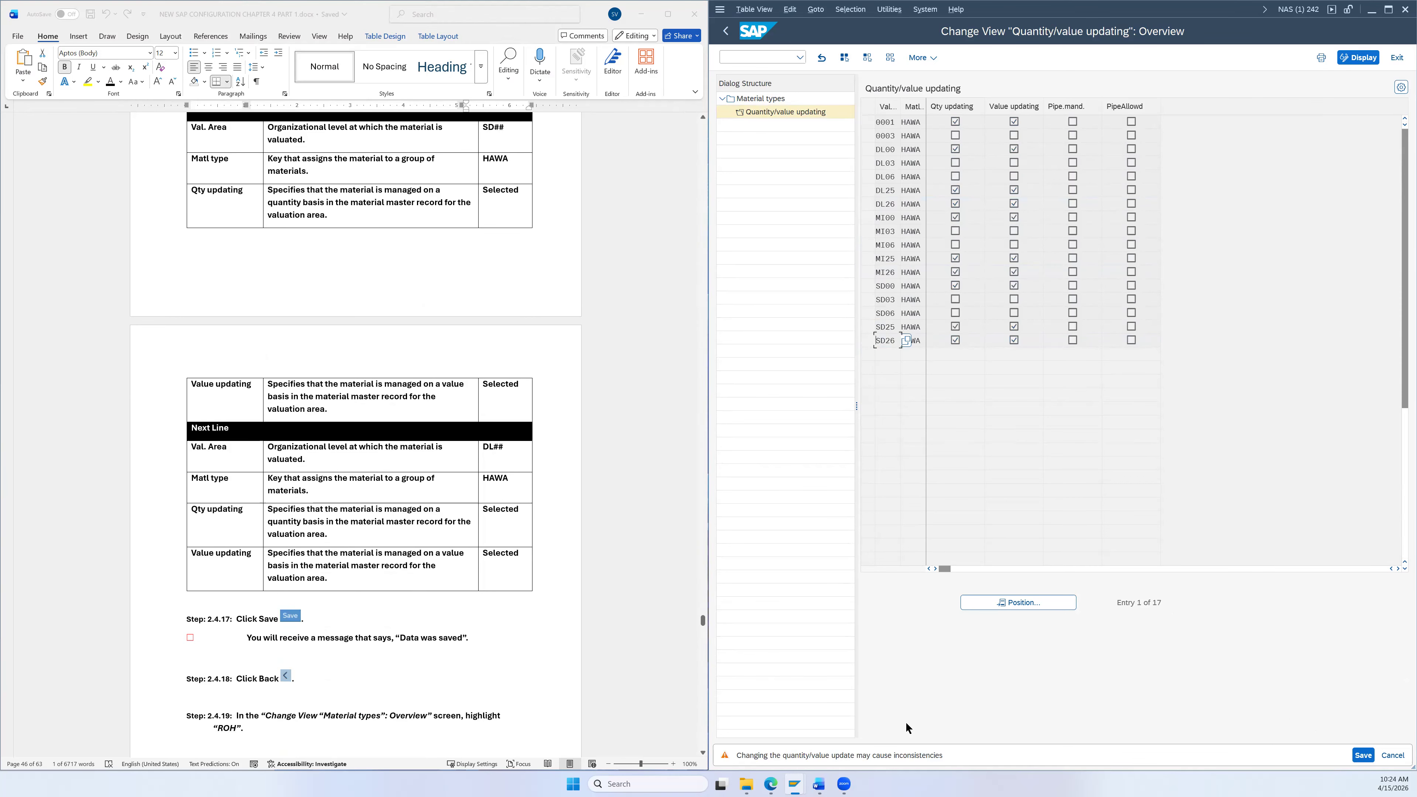
{"action": "left_click", "coordinate": [1361, 754]}
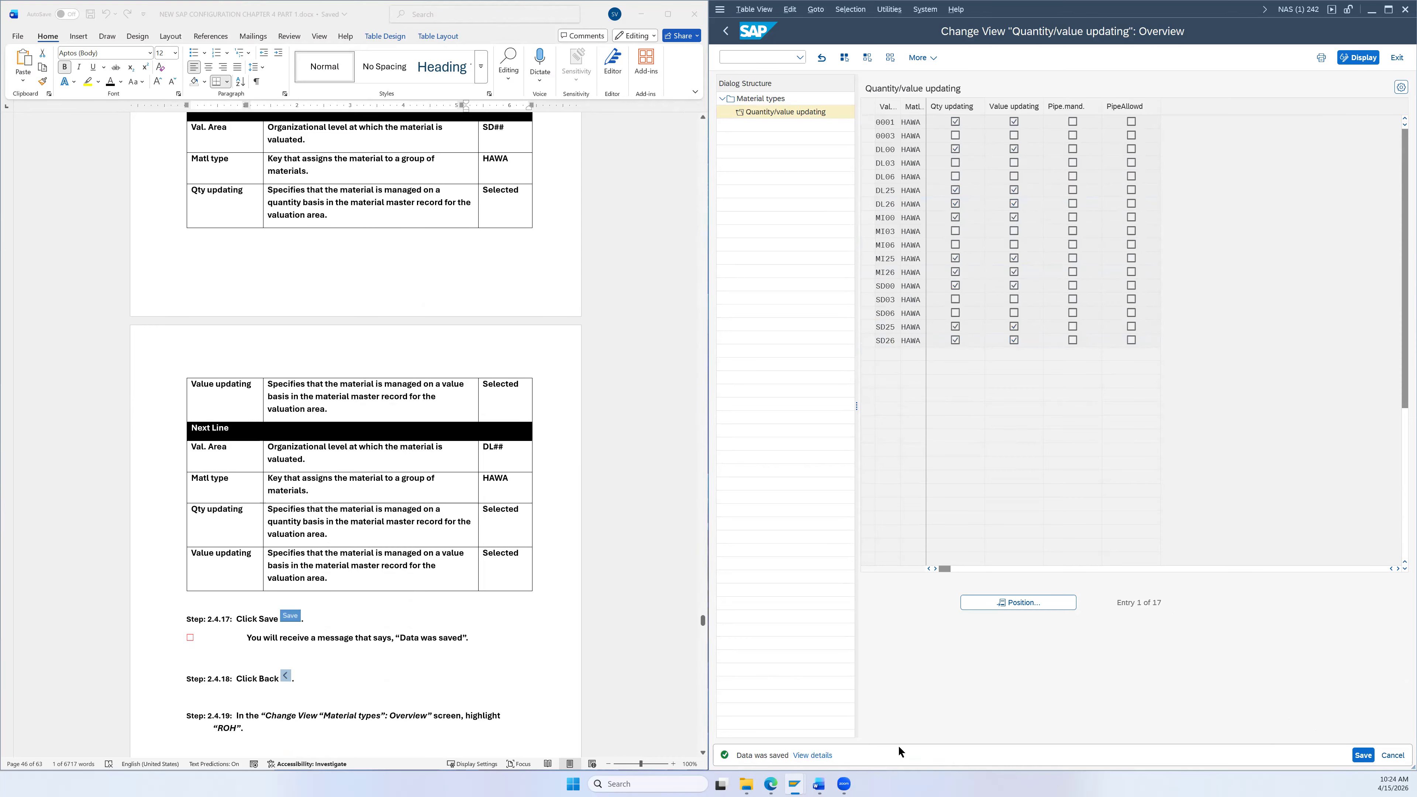
{"action": "left_click", "coordinate": [1360, 757]}
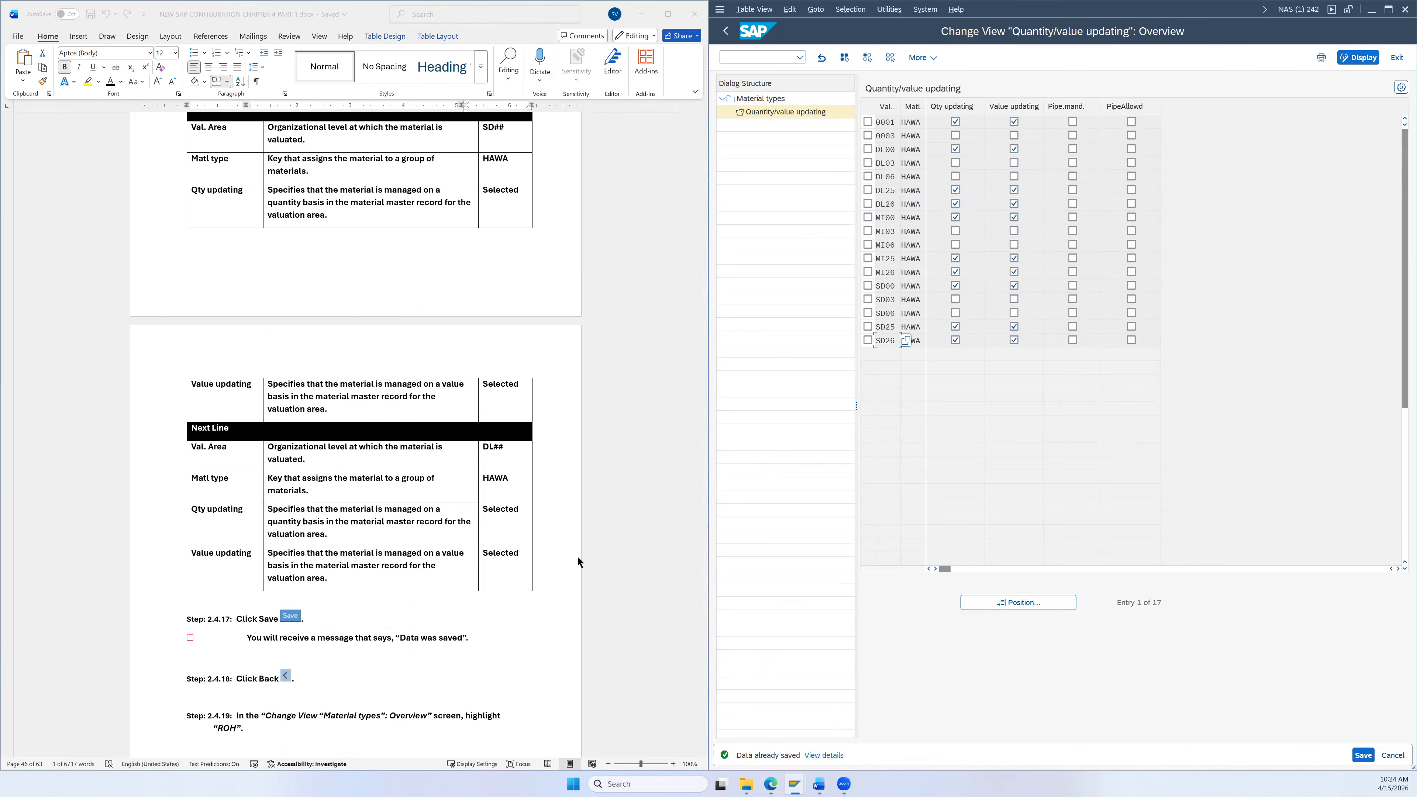
Step: Return from HAWA's entries to the Material types overview
{"action": "scroll", "coordinate": [577, 555], "scroll_direction": "down", "scroll_amount": 2}
{"action": "scroll", "coordinate": [552, 241], "scroll_direction": "down", "scroll_amount": 2}
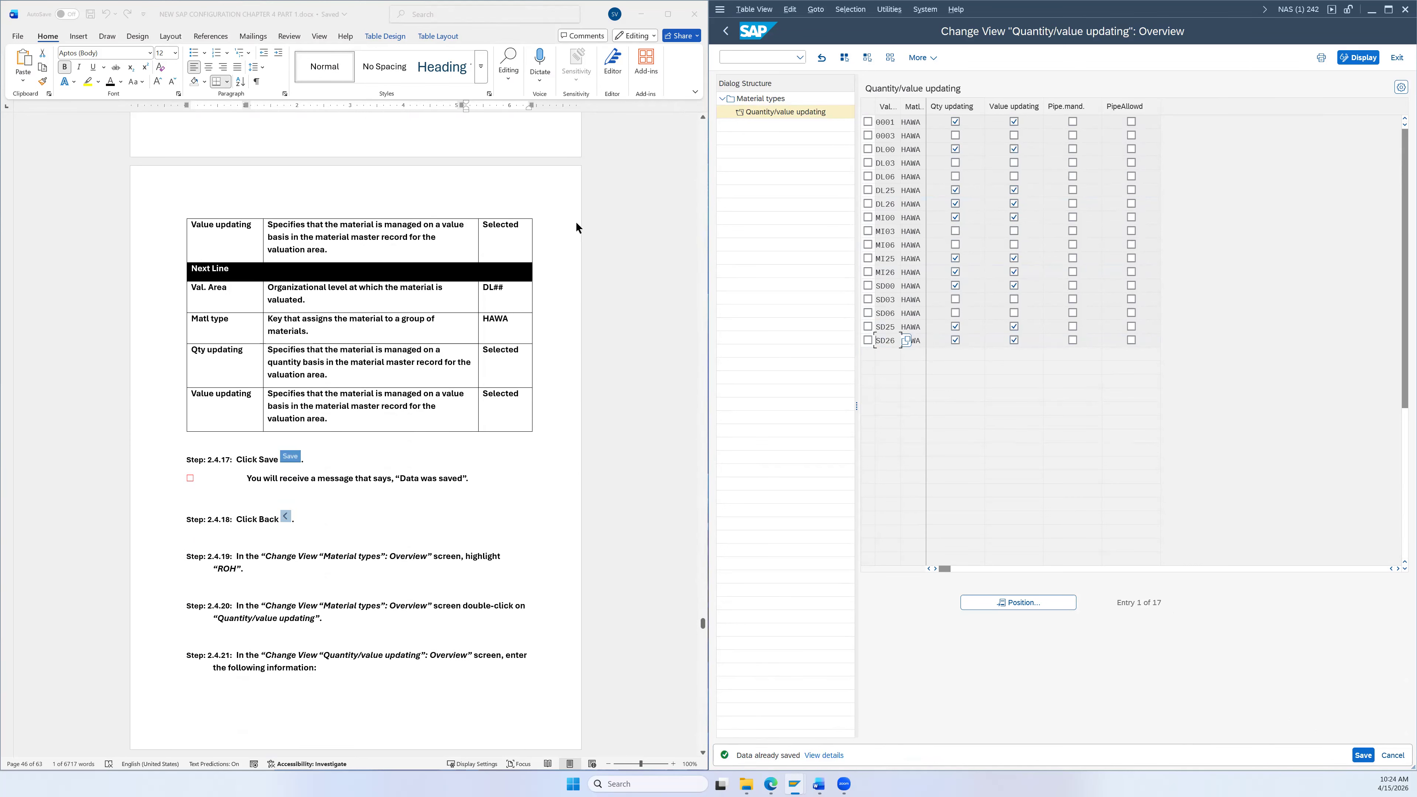
{"action": "scroll", "coordinate": [343, 528], "scroll_direction": "down", "scroll_amount": 1}
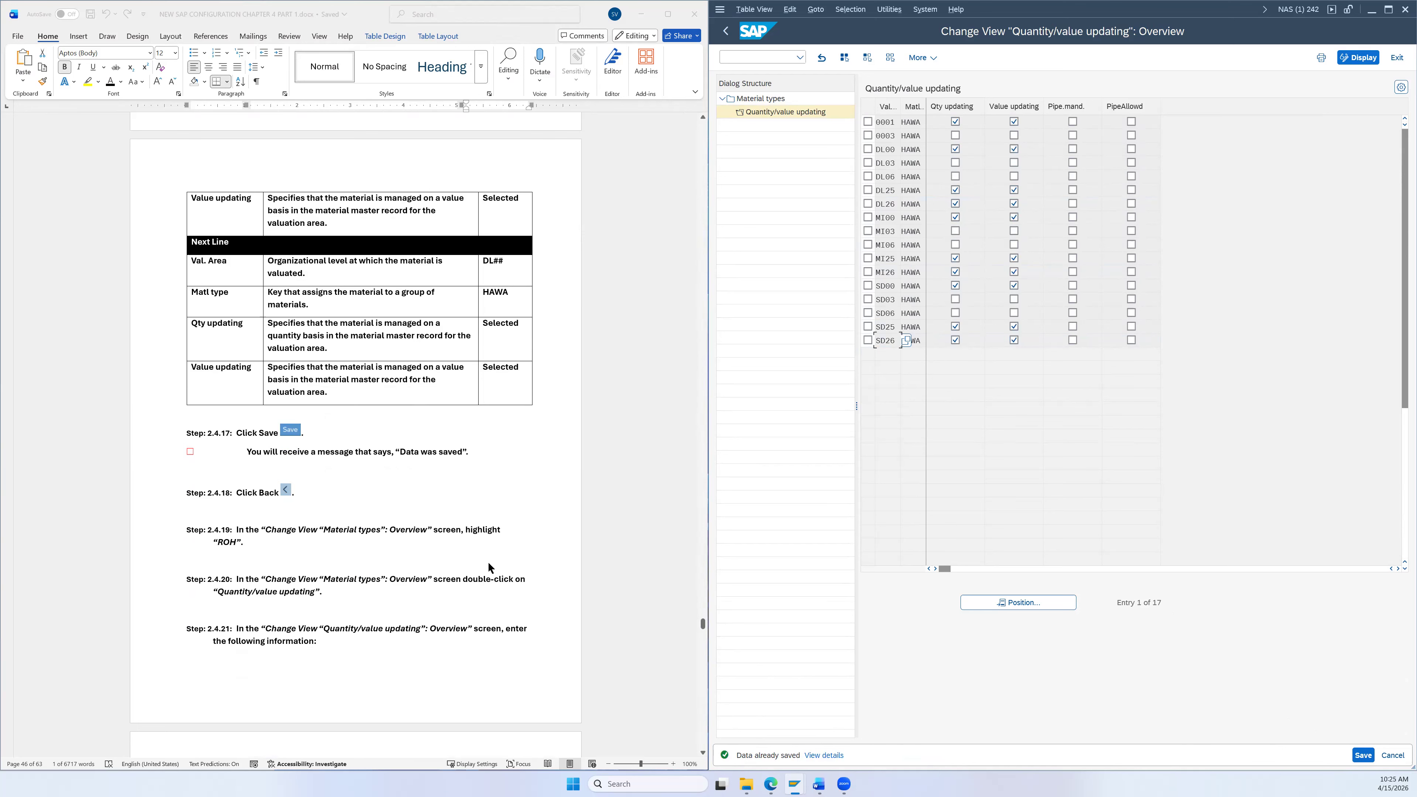
{"action": "left_click", "coordinate": [727, 34]}
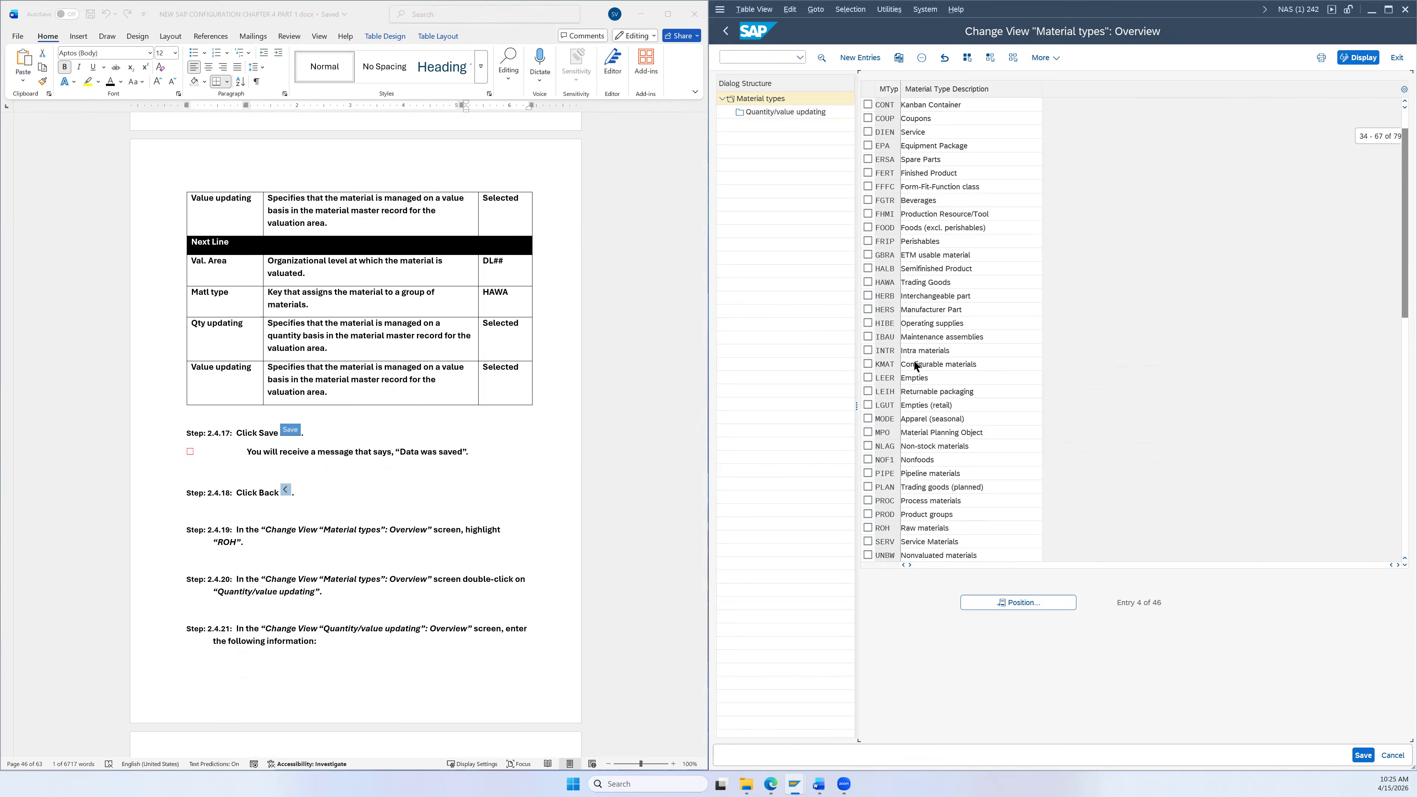
Step: Clear selections, mark ROH Raw materials and open its Quantity/value updating entries
{"action": "scroll", "coordinate": [908, 339], "scroll_direction": "down", "scroll_amount": 3}
{"action": "scroll", "coordinate": [998, 60], "scroll_direction": "up", "scroll_amount": 1}
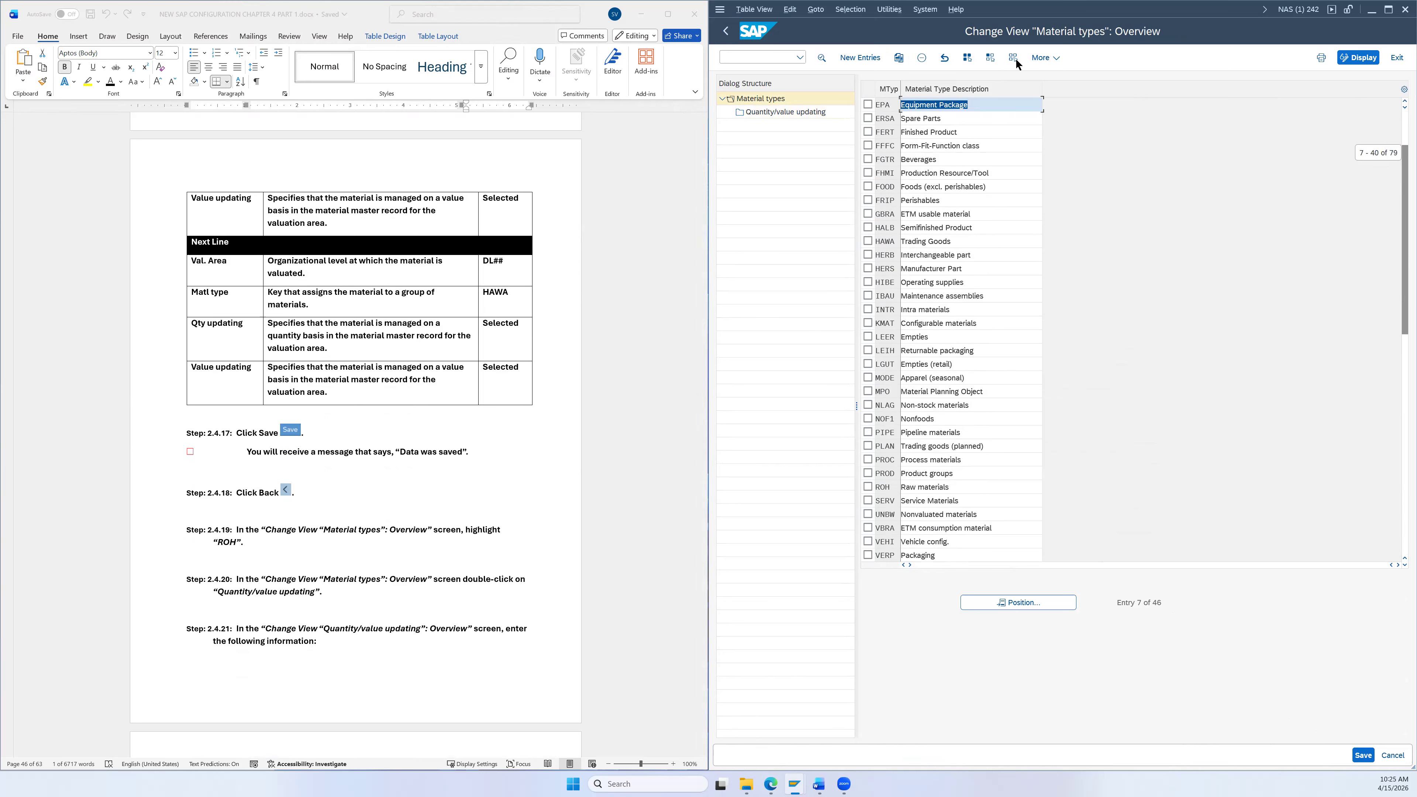
{"action": "left_click", "coordinate": [1014, 57]}
{"action": "scroll", "coordinate": [938, 289], "scroll_direction": "down", "scroll_amount": 2}
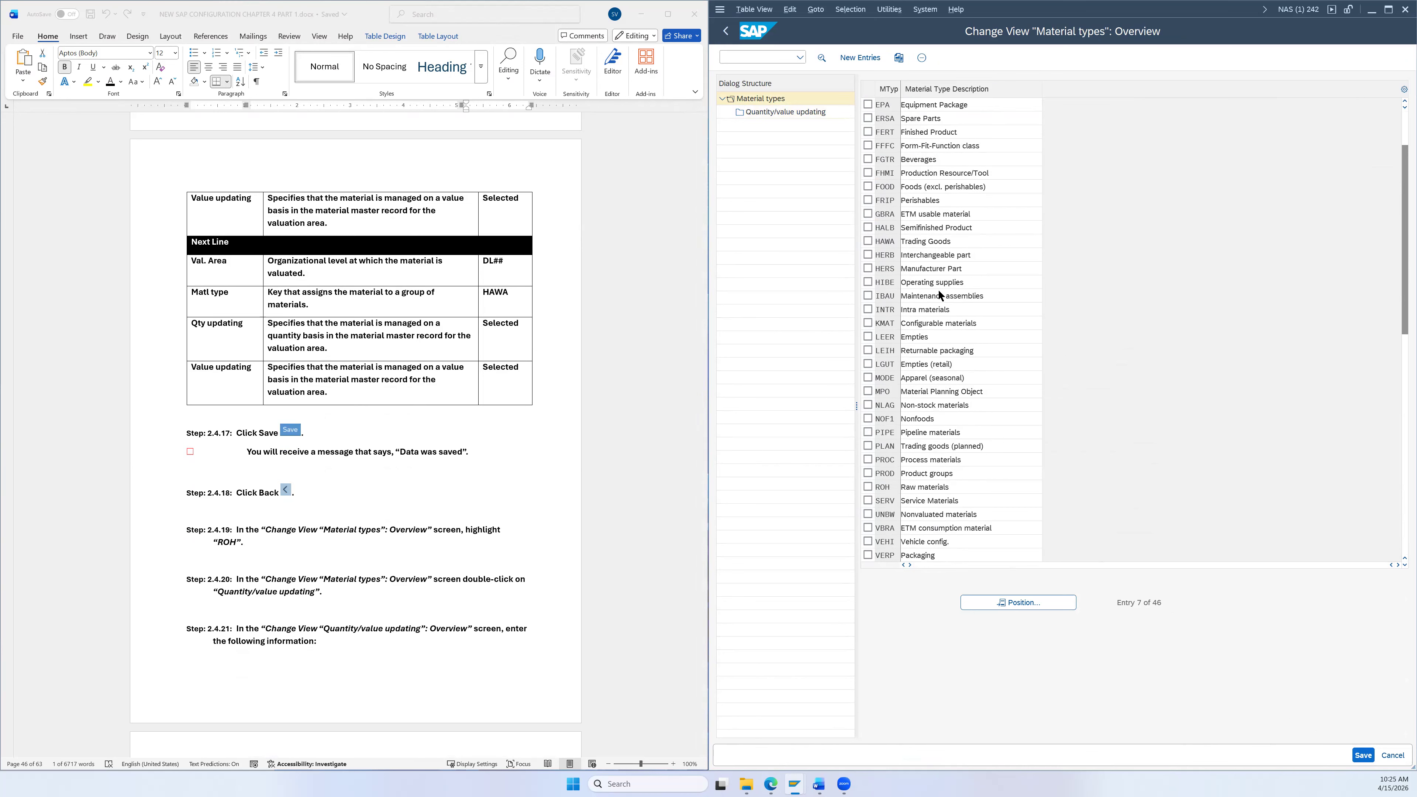
{"action": "scroll", "coordinate": [938, 289], "scroll_direction": "down", "scroll_amount": 2}
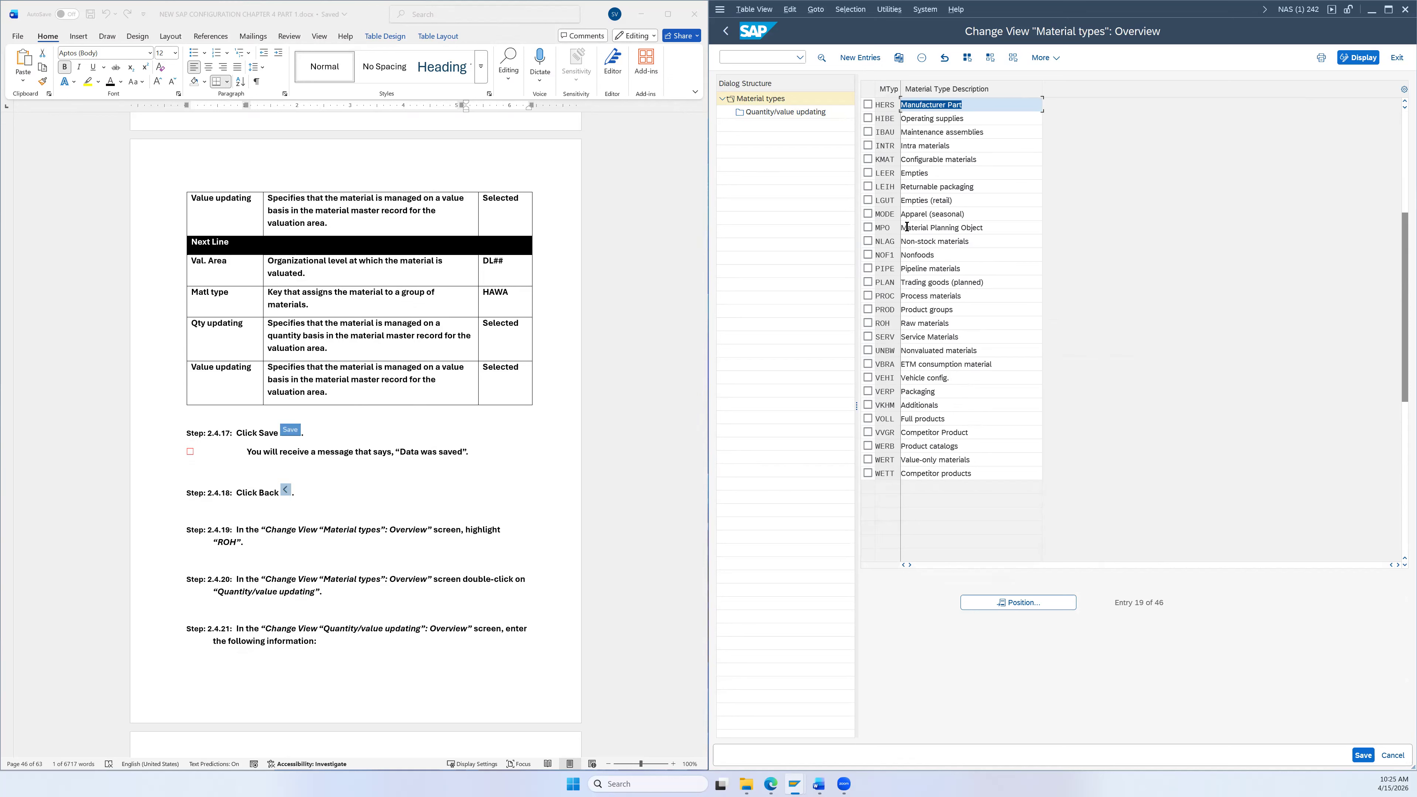
{"action": "left_click", "coordinate": [868, 323]}
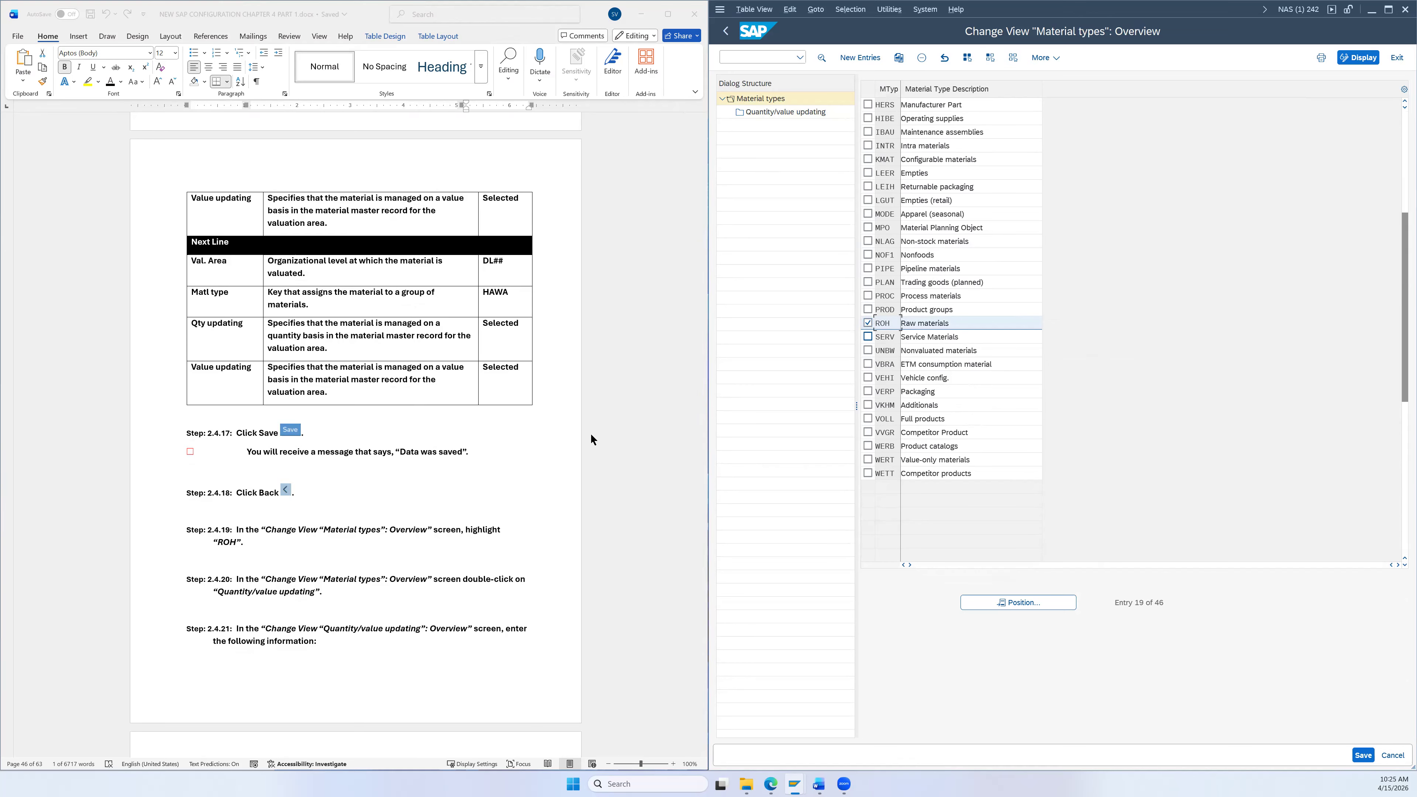
{"action": "scroll", "coordinate": [588, 433], "scroll_direction": "down", "scroll_amount": 5}
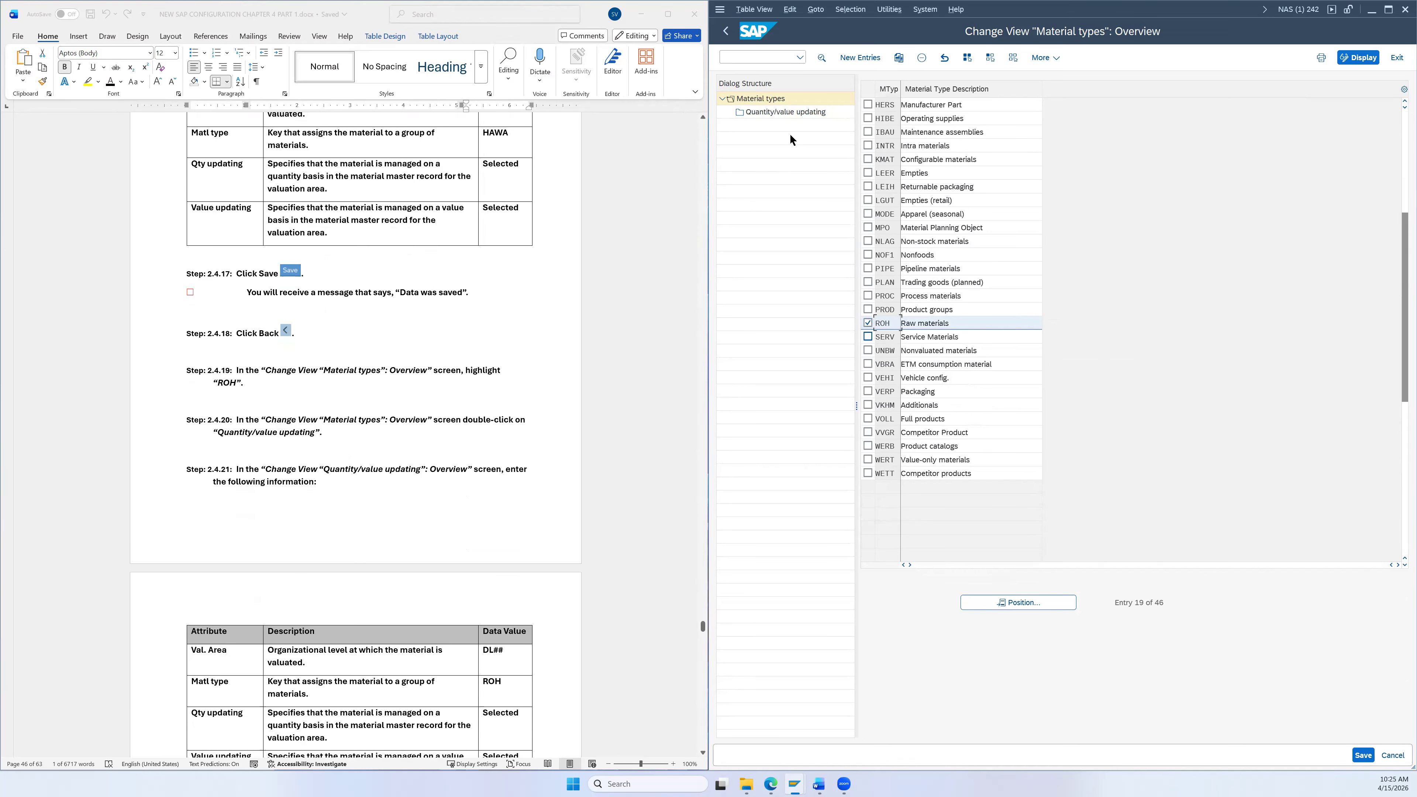
{"action": "double_click", "coordinate": [774, 114]}
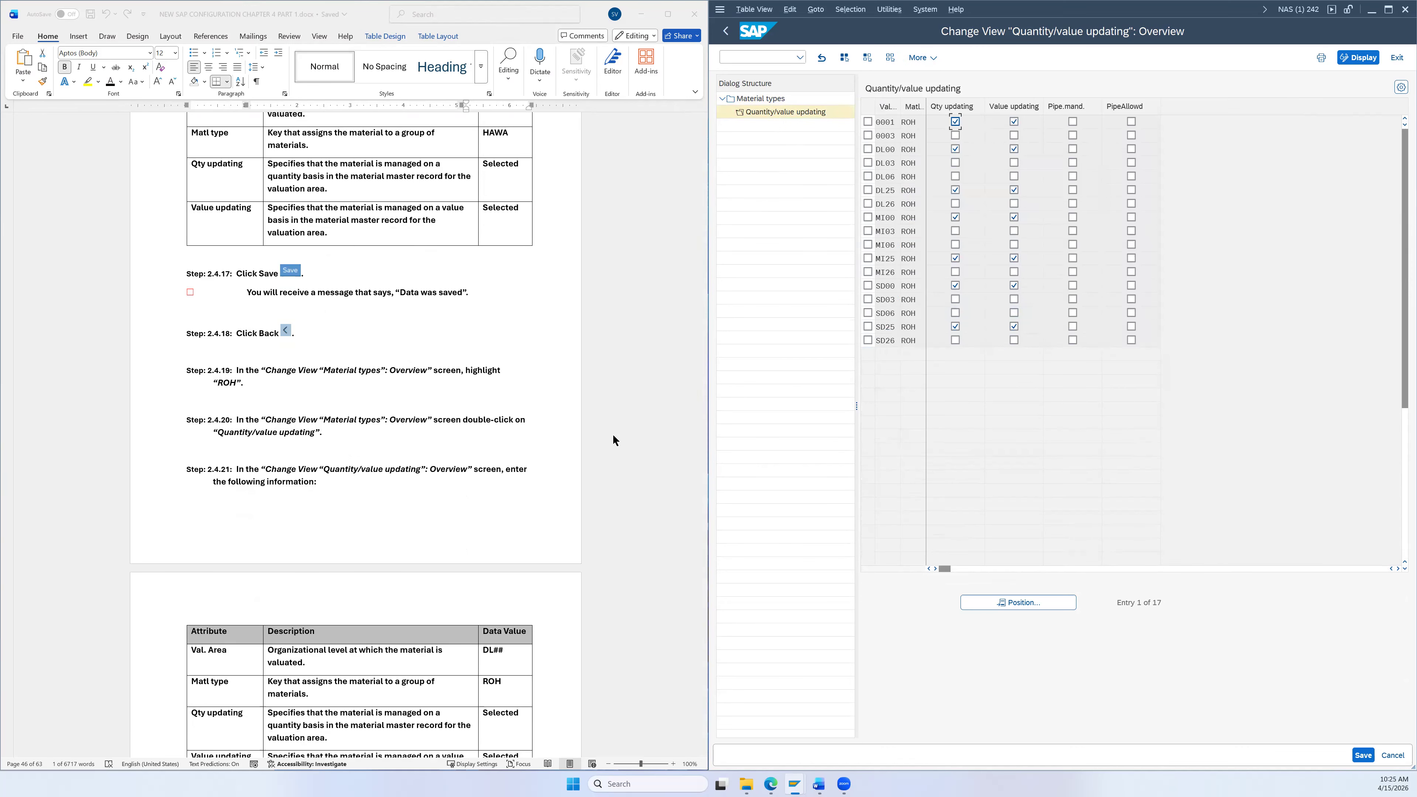
Step: Mark DL26, MI26 and SD26 and tick Qty and Value updating for each
{"action": "scroll", "coordinate": [593, 427], "scroll_direction": "down", "scroll_amount": 6}
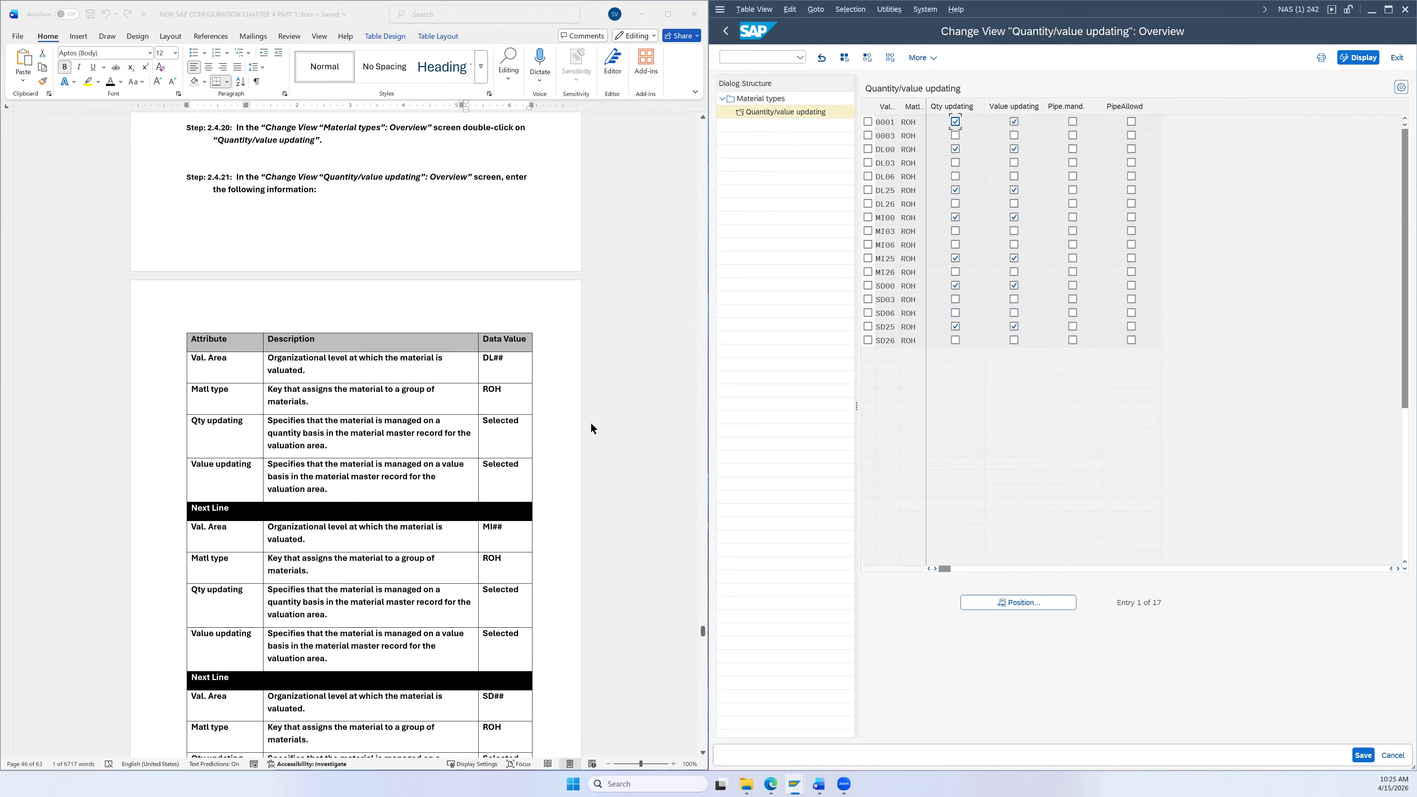
{"action": "scroll", "coordinate": [590, 432], "scroll_direction": "down", "scroll_amount": 1}
{"action": "scroll", "coordinate": [590, 433], "scroll_direction": "down", "scroll_amount": 2}
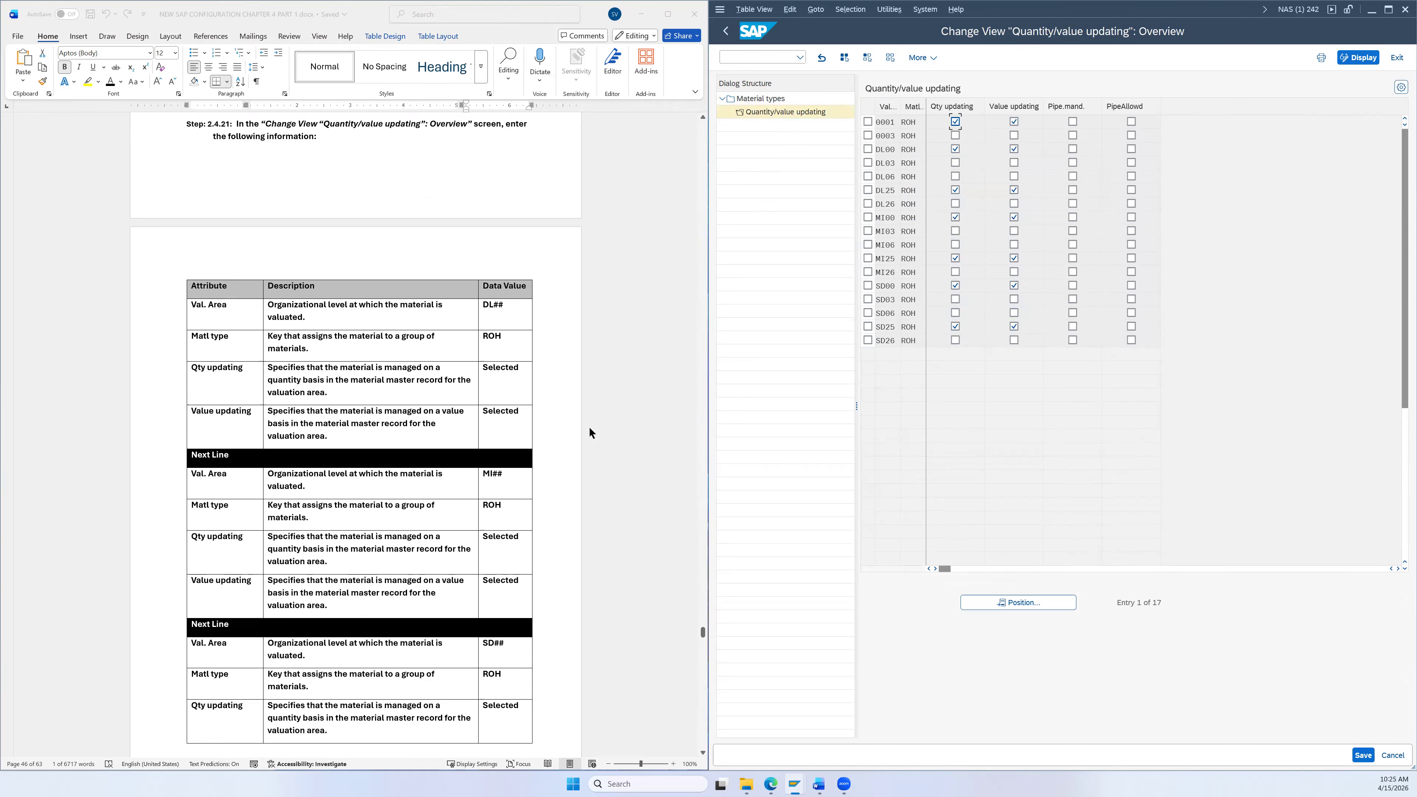
{"action": "scroll", "coordinate": [594, 431], "scroll_direction": "down", "scroll_amount": 6}
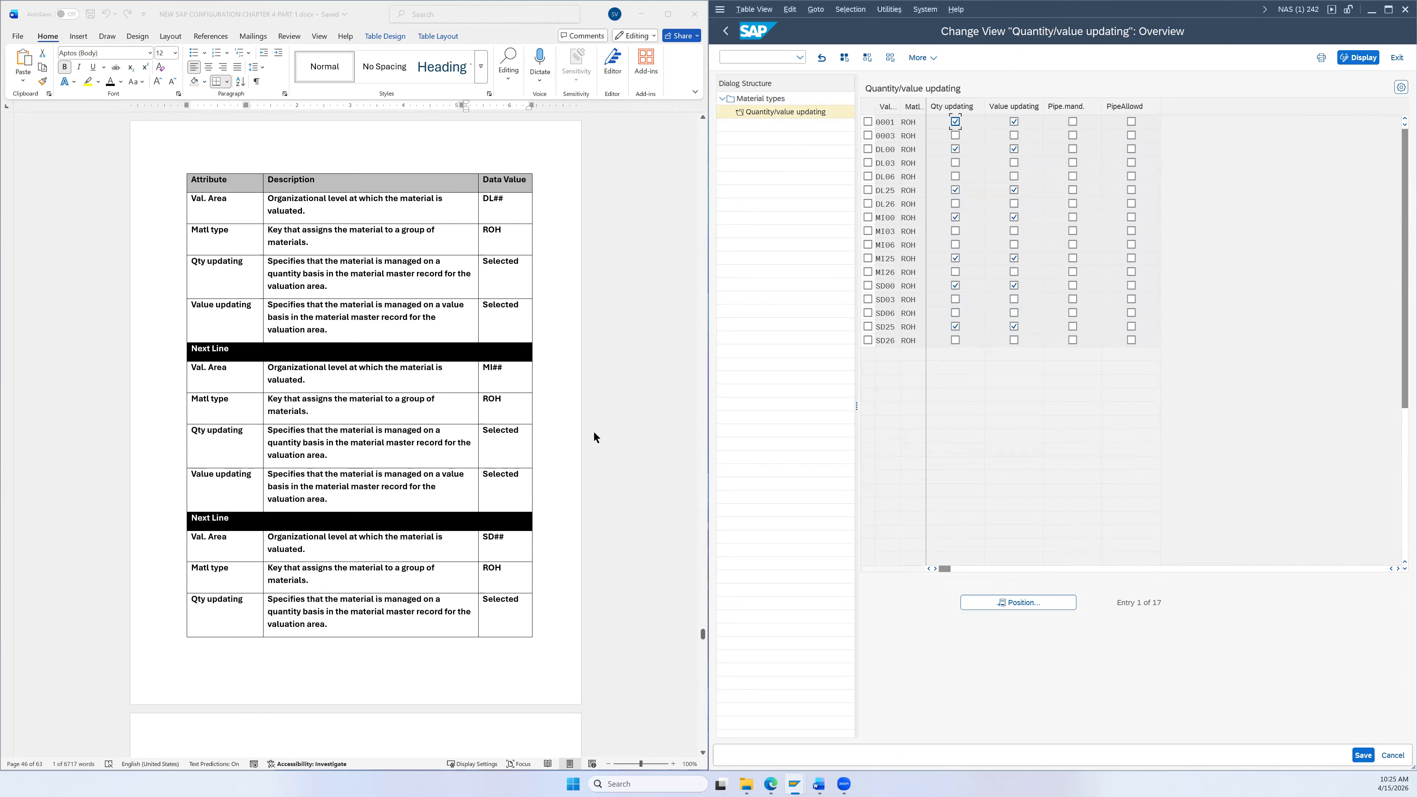
{"action": "left_click", "coordinate": [868, 204]}
{"action": "left_click", "coordinate": [954, 205]}
{"action": "left_click", "coordinate": [1013, 205]}
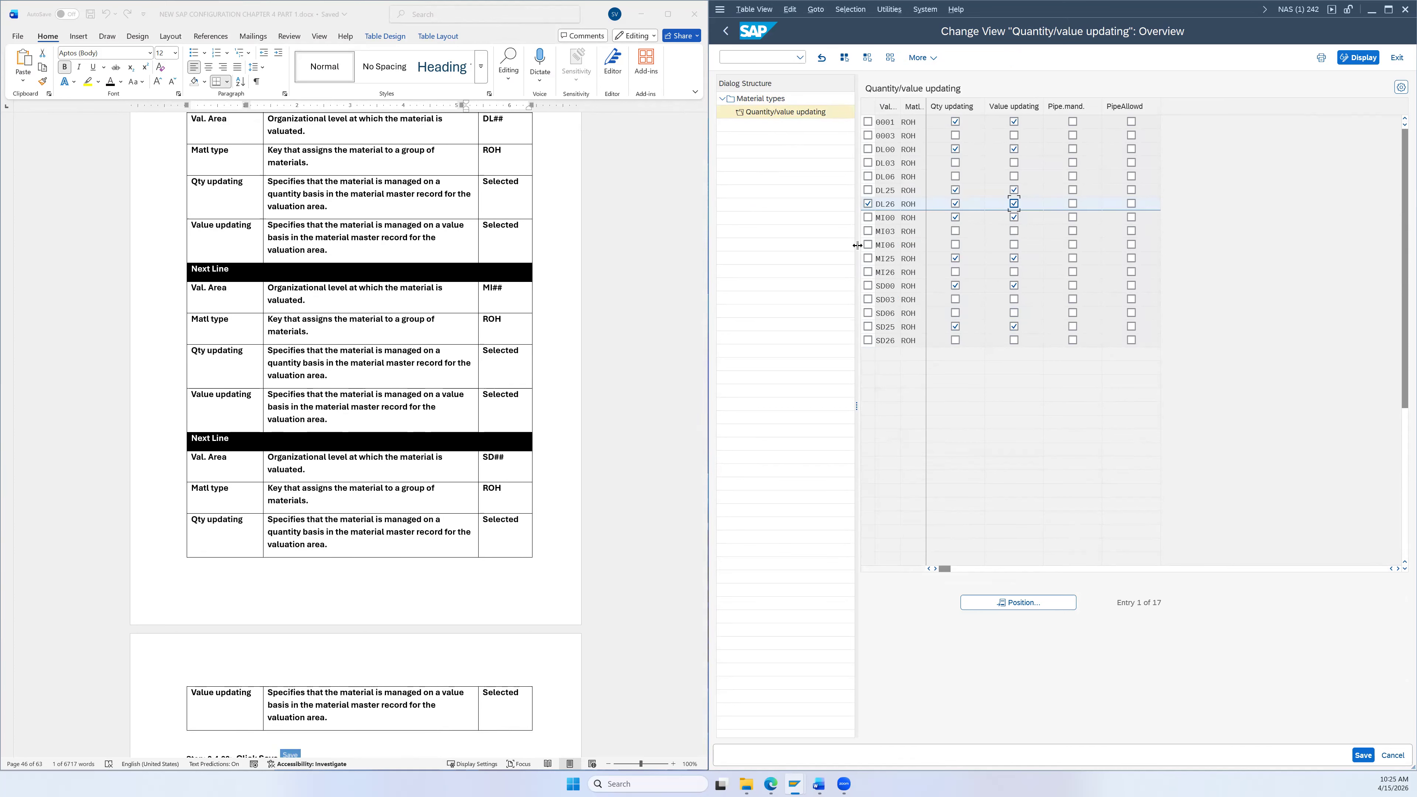
{"action": "left_click", "coordinate": [868, 272]}
{"action": "left_click", "coordinate": [955, 272]}
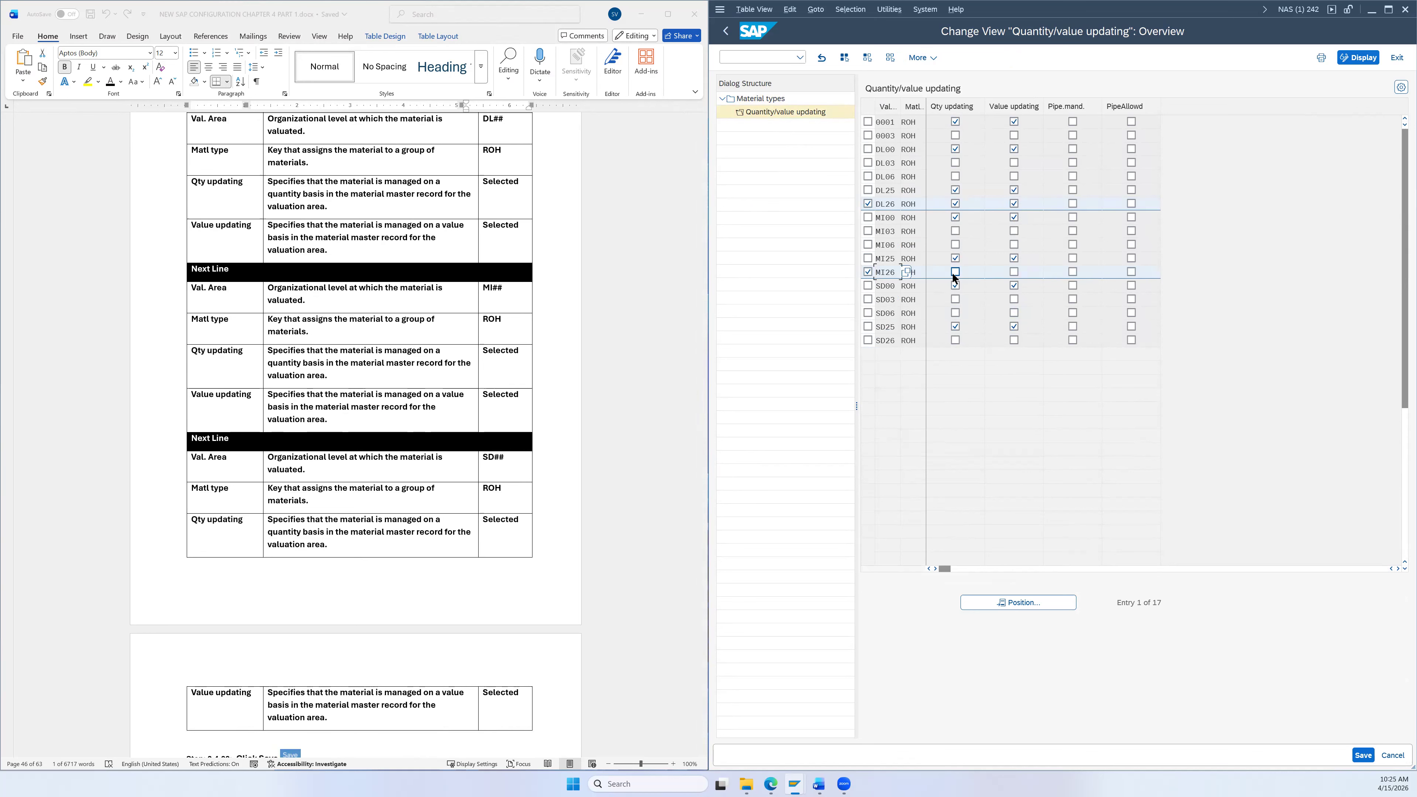
{"action": "left_click", "coordinate": [1014, 273]}
{"action": "left_click", "coordinate": [1014, 278]}
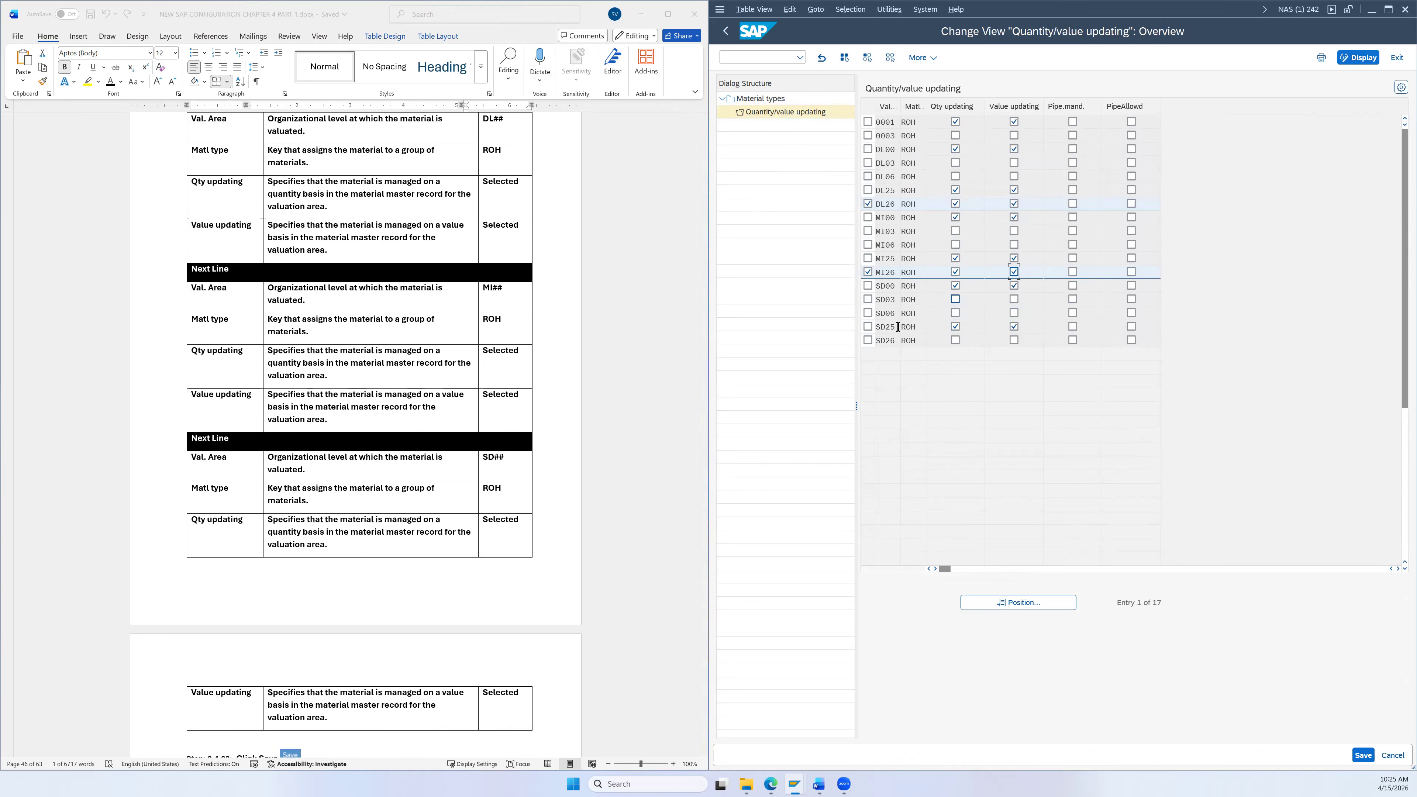
{"action": "left_click", "coordinate": [869, 340]}
{"action": "left_click", "coordinate": [1014, 339]}
Step: Unmark the three rows and save the ROH changes past the inconsistency warning
{"action": "left_click", "coordinate": [867, 339]}
{"action": "left_click", "coordinate": [868, 271]}
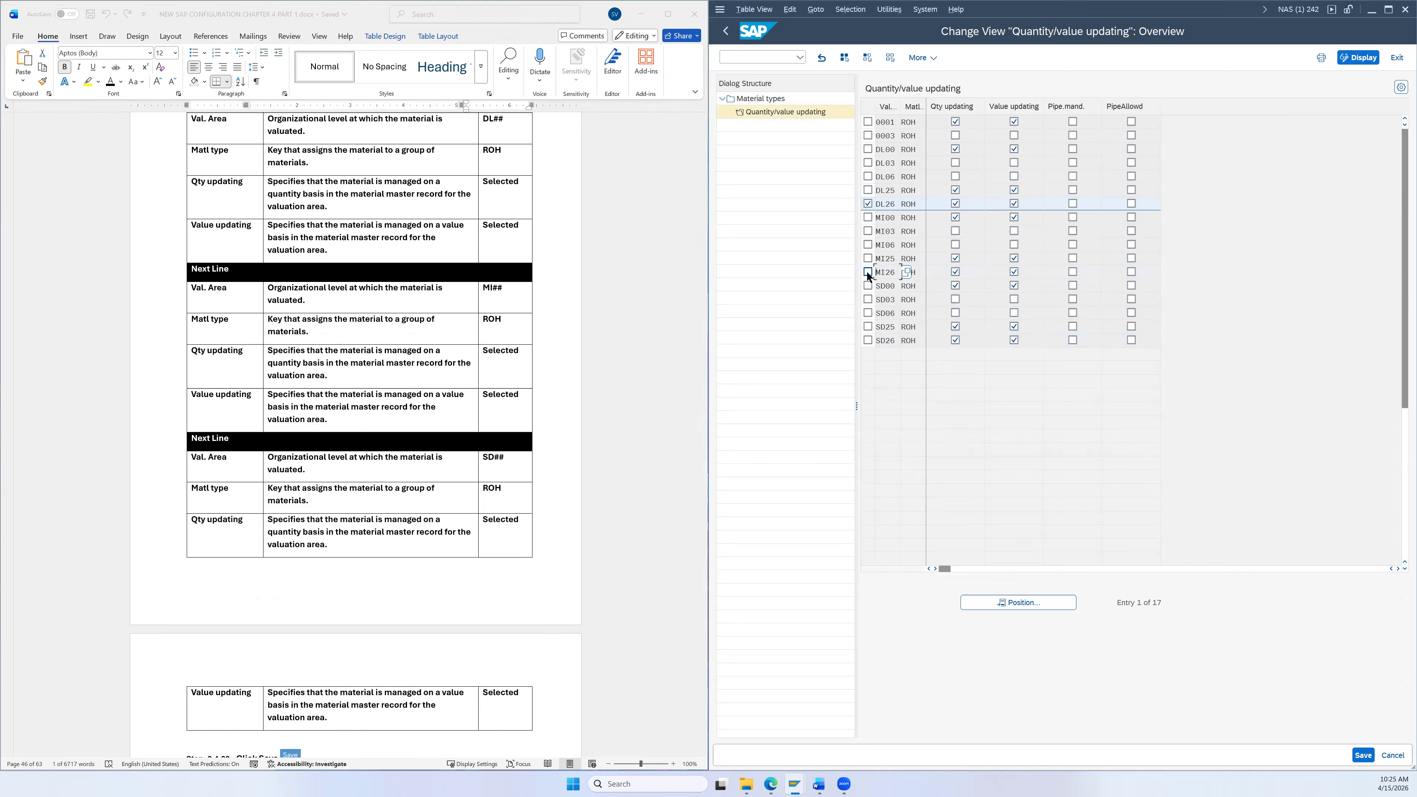
{"action": "left_click", "coordinate": [868, 204]}
{"action": "scroll", "coordinate": [521, 561], "scroll_direction": "down", "scroll_amount": 3}
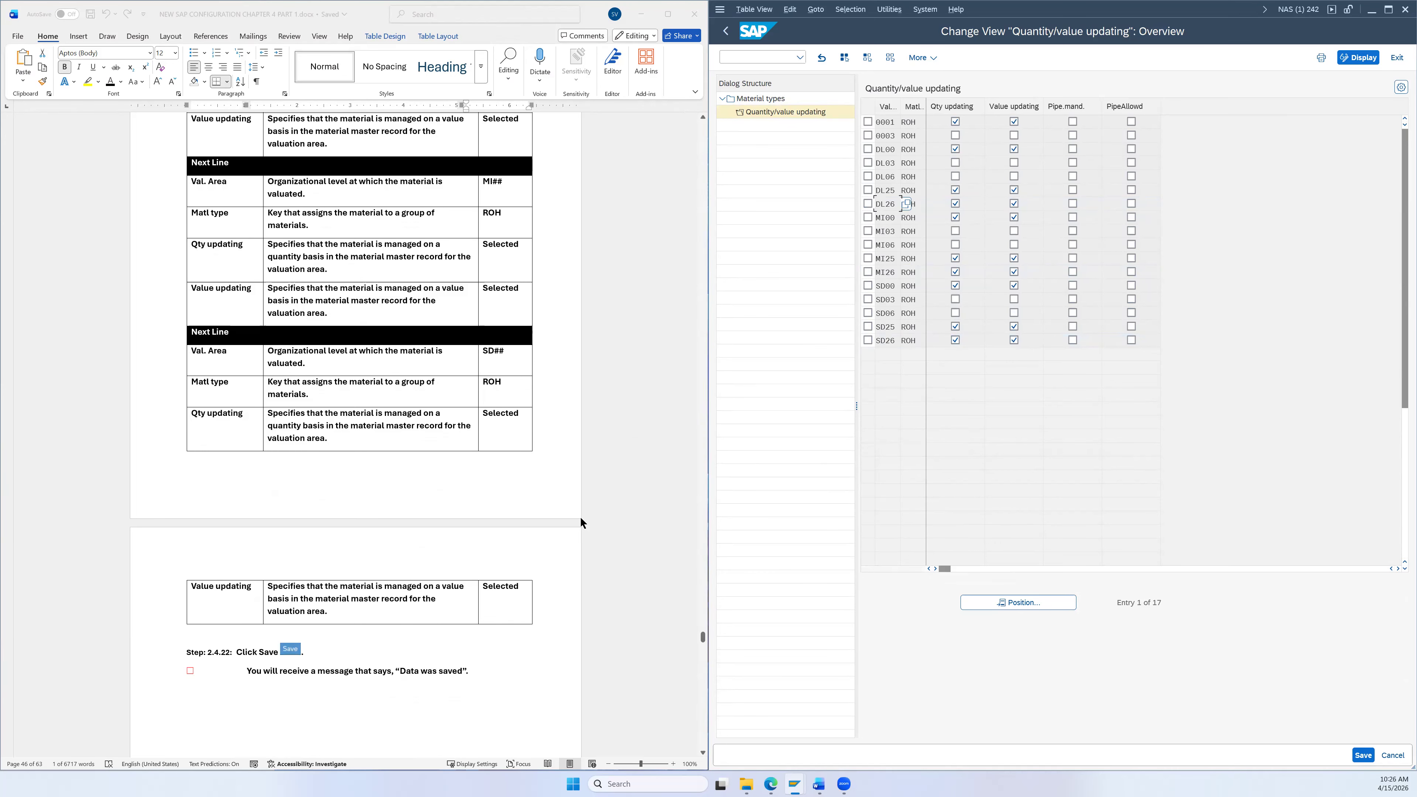
{"action": "left_click", "coordinate": [1363, 756]}
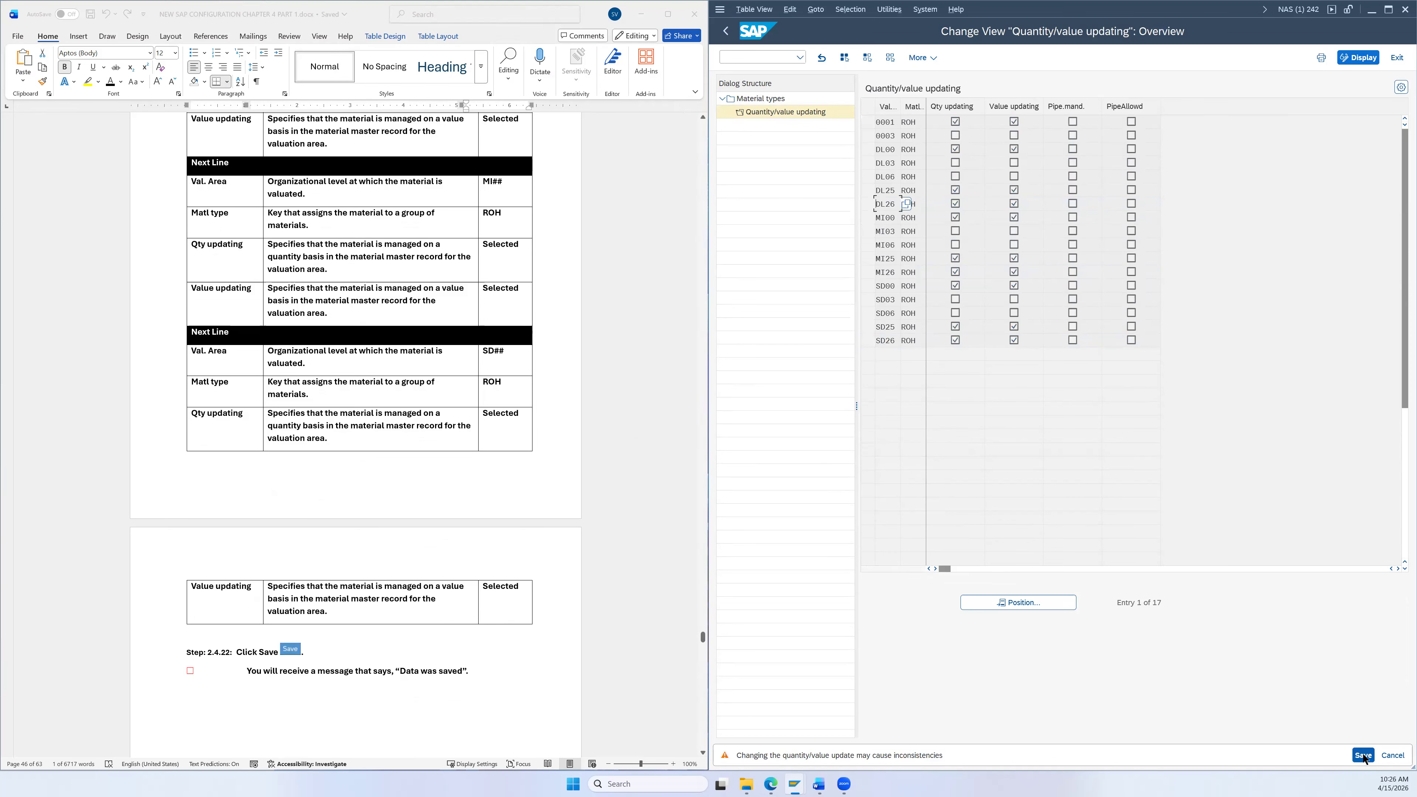
{"action": "left_click", "coordinate": [1363, 756]}
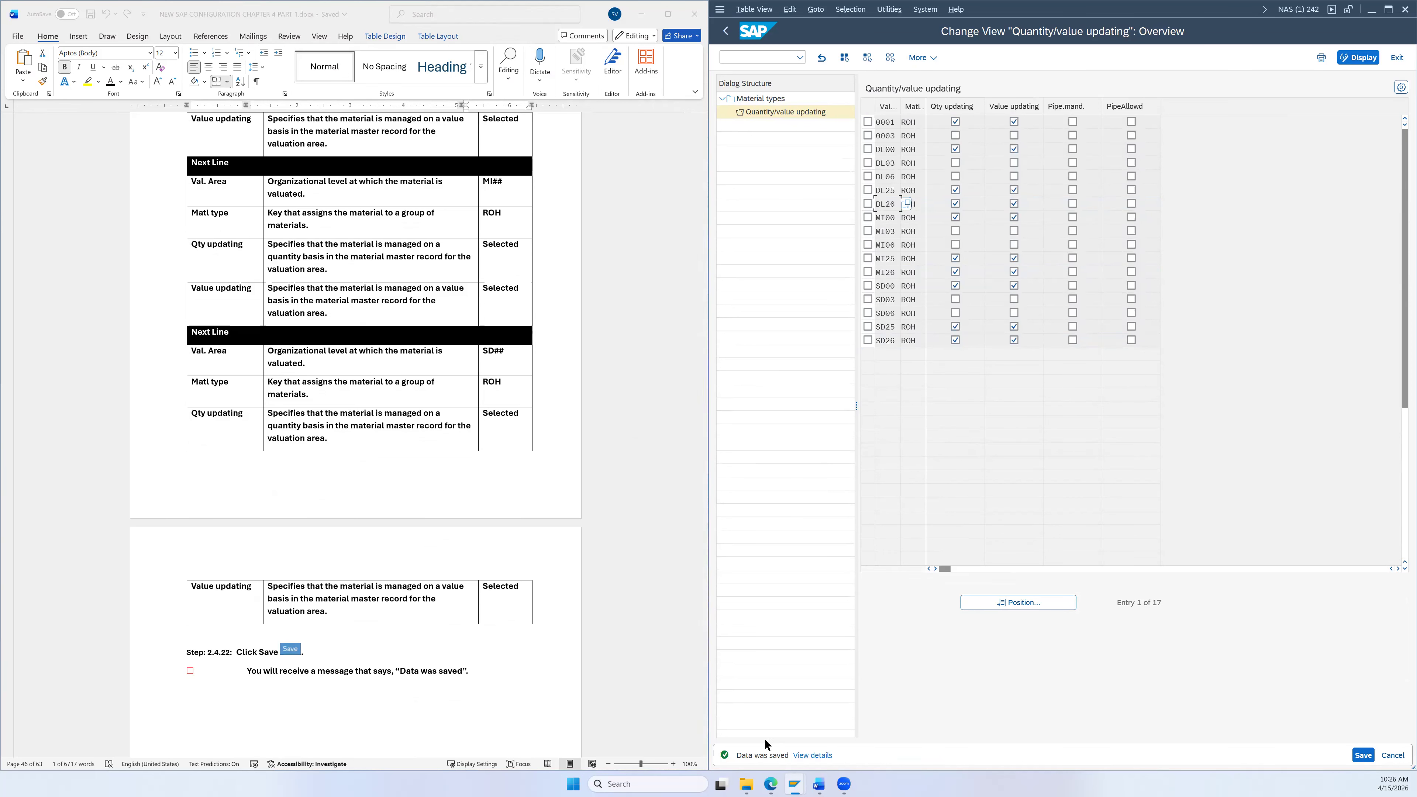
{"action": "mouse_move", "coordinate": [819, 783]}
{"action": "scroll", "coordinate": [574, 467], "scroll_direction": "down", "scroll_amount": 10}
{"action": "scroll", "coordinate": [573, 467], "scroll_direction": "up", "scroll_amount": 6}
{"action": "scroll", "coordinate": [587, 388], "scroll_direction": "down", "scroll_amount": 7}
{"action": "scroll", "coordinate": [578, 421], "scroll_direction": "down", "scroll_amount": 3}
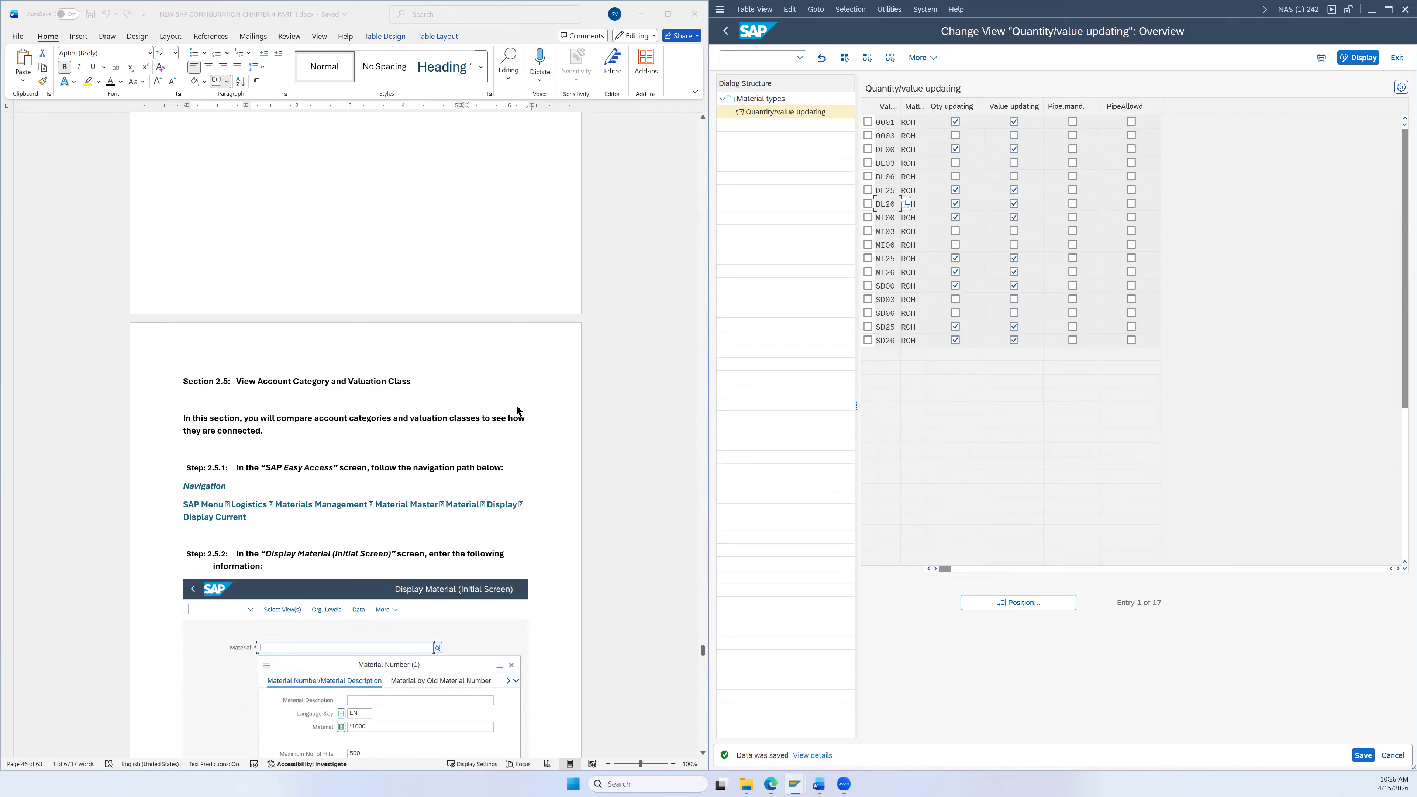
{"action": "scroll", "coordinate": [516, 404], "scroll_direction": "down", "scroll_amount": 1}
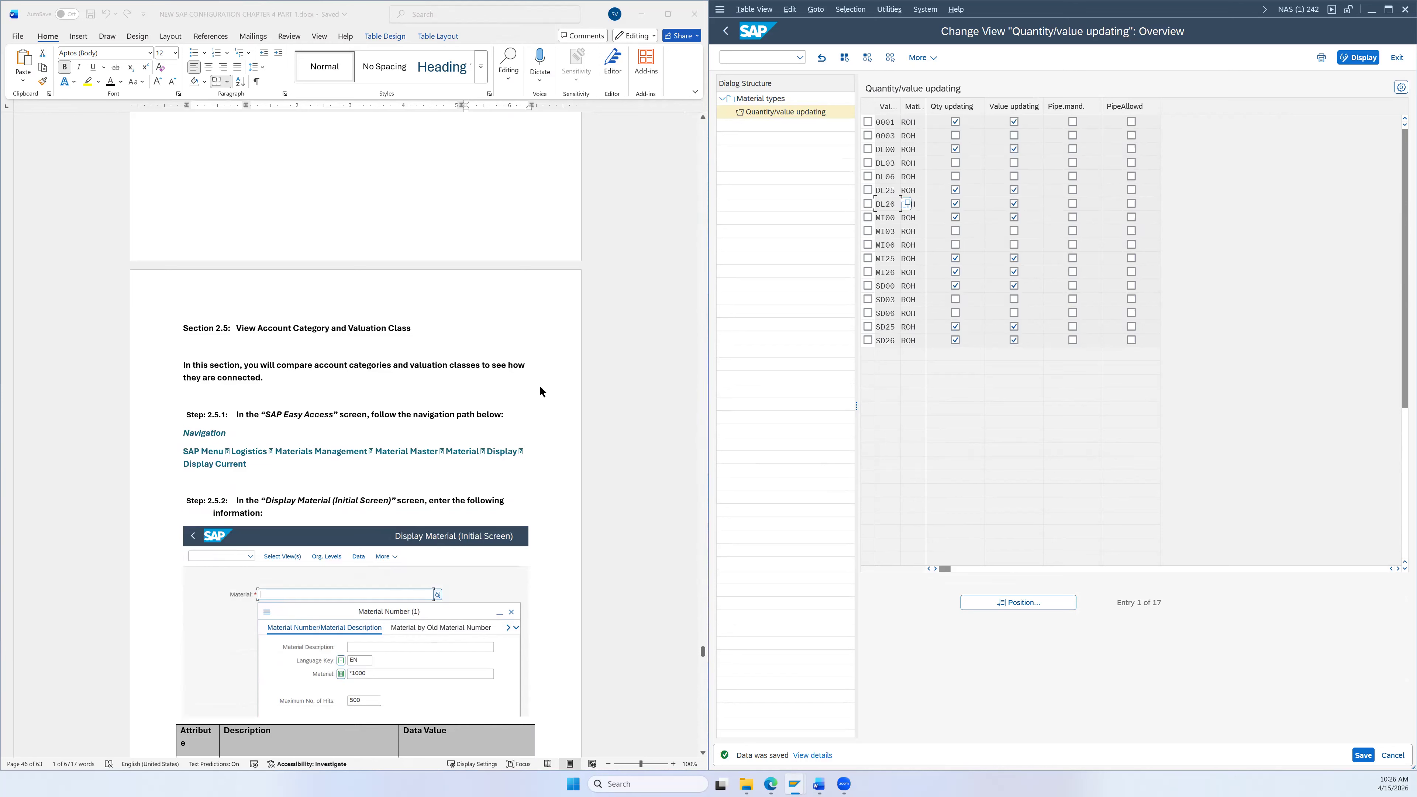
Step: Back out of the material types configuration to SAP Easy Access and dismiss the Information message
{"action": "left_click", "coordinate": [729, 31]}
{"action": "left_click", "coordinate": [730, 32]}
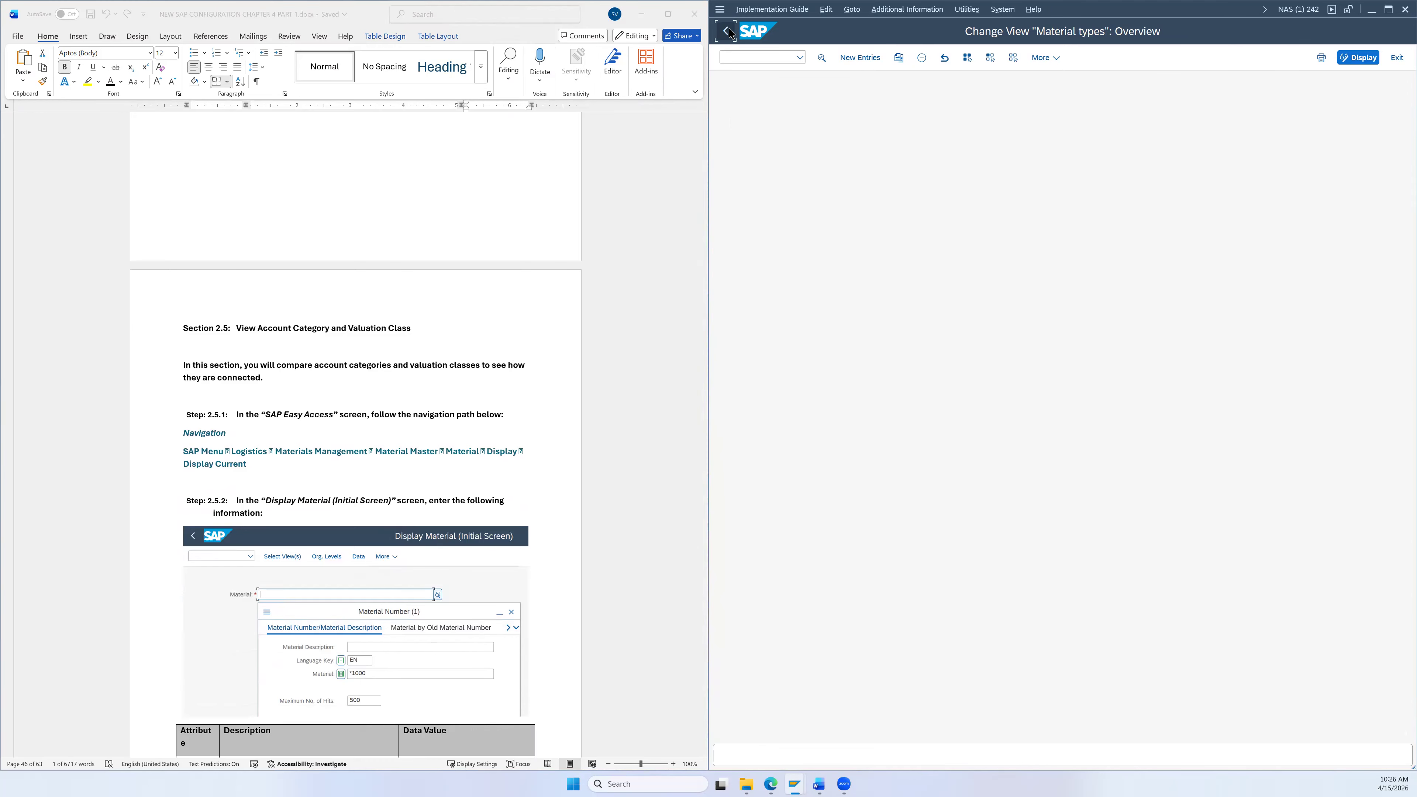
{"action": "left_click", "coordinate": [729, 31]}
{"action": "left_click", "coordinate": [844, 58]}
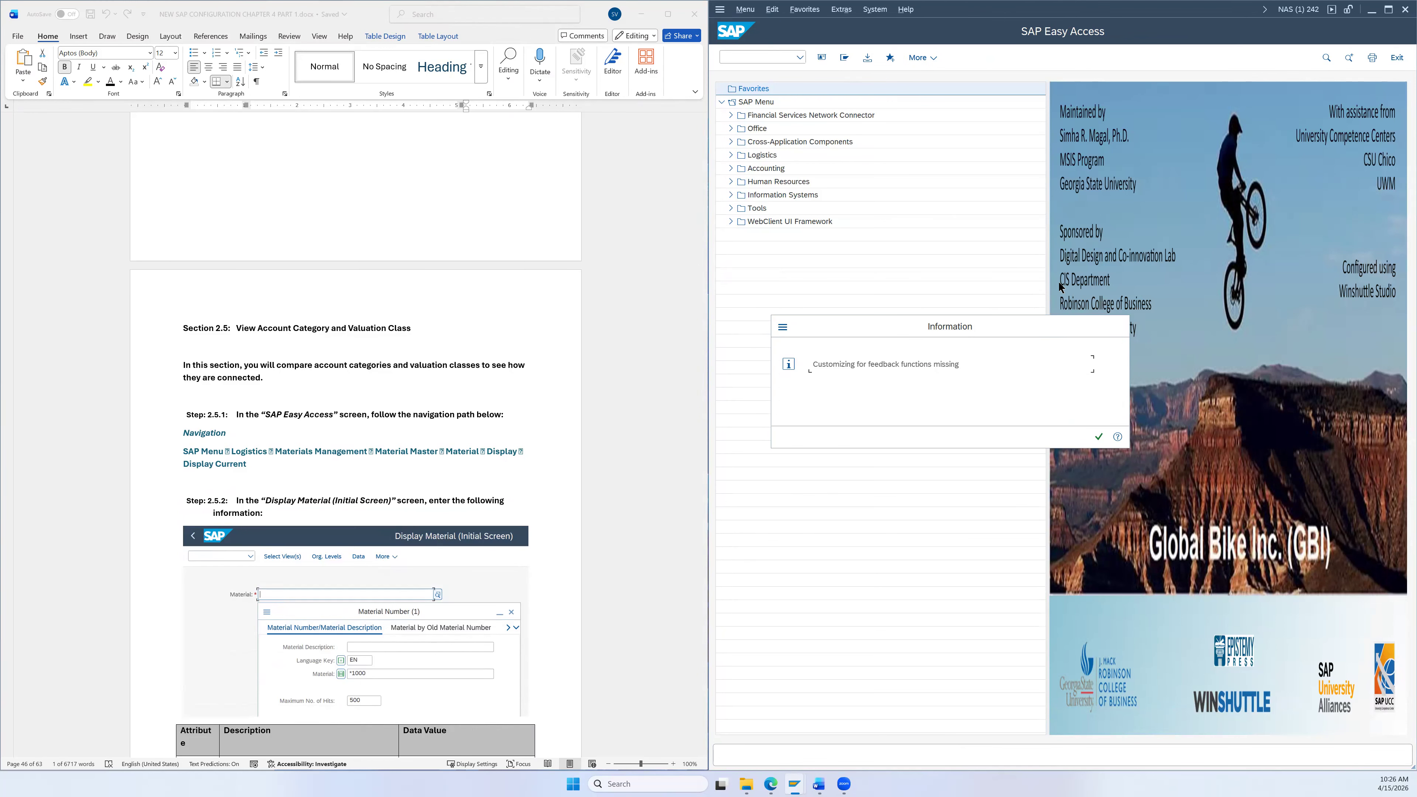
{"action": "left_click", "coordinate": [1118, 327]}
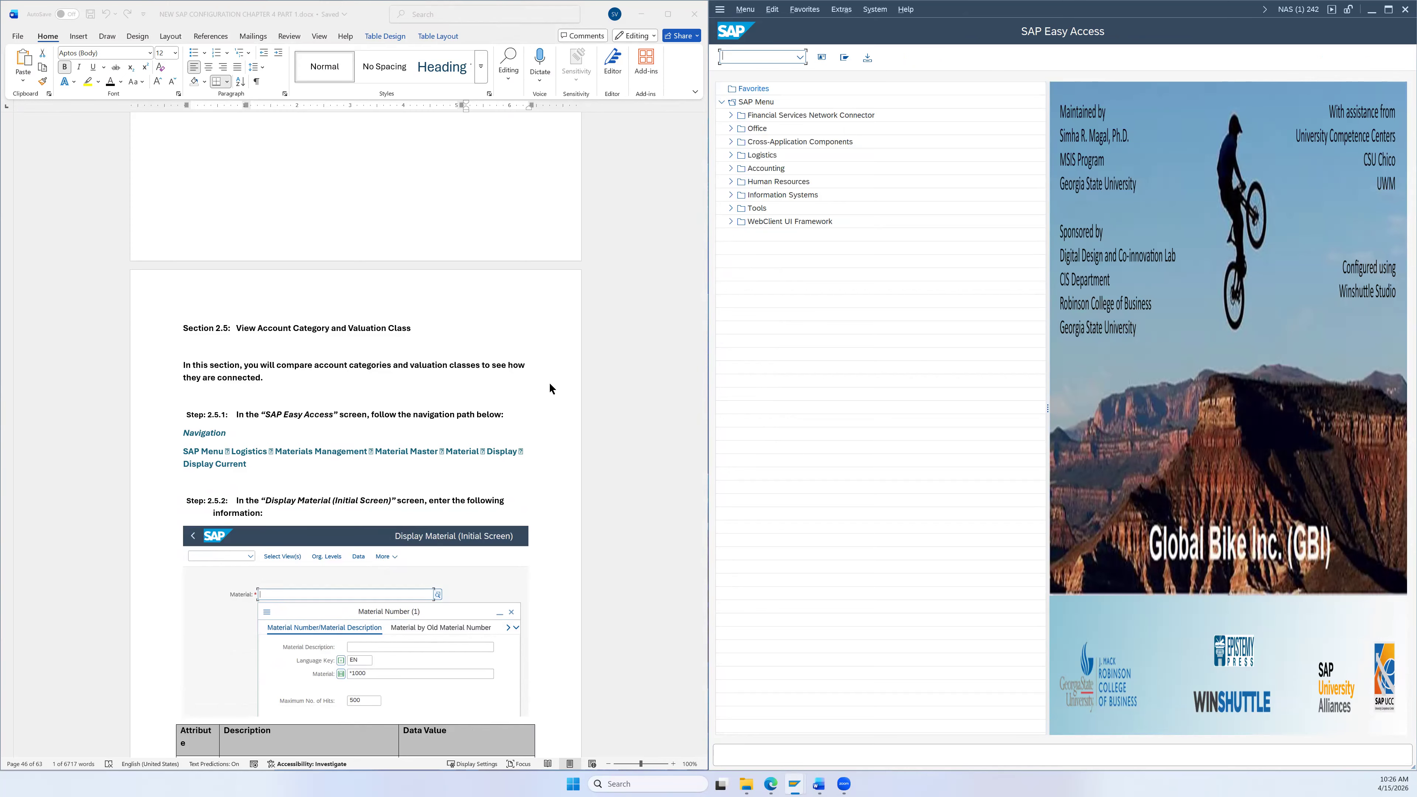
{"action": "scroll", "coordinate": [549, 377], "scroll_direction": "down", "scroll_amount": 1}
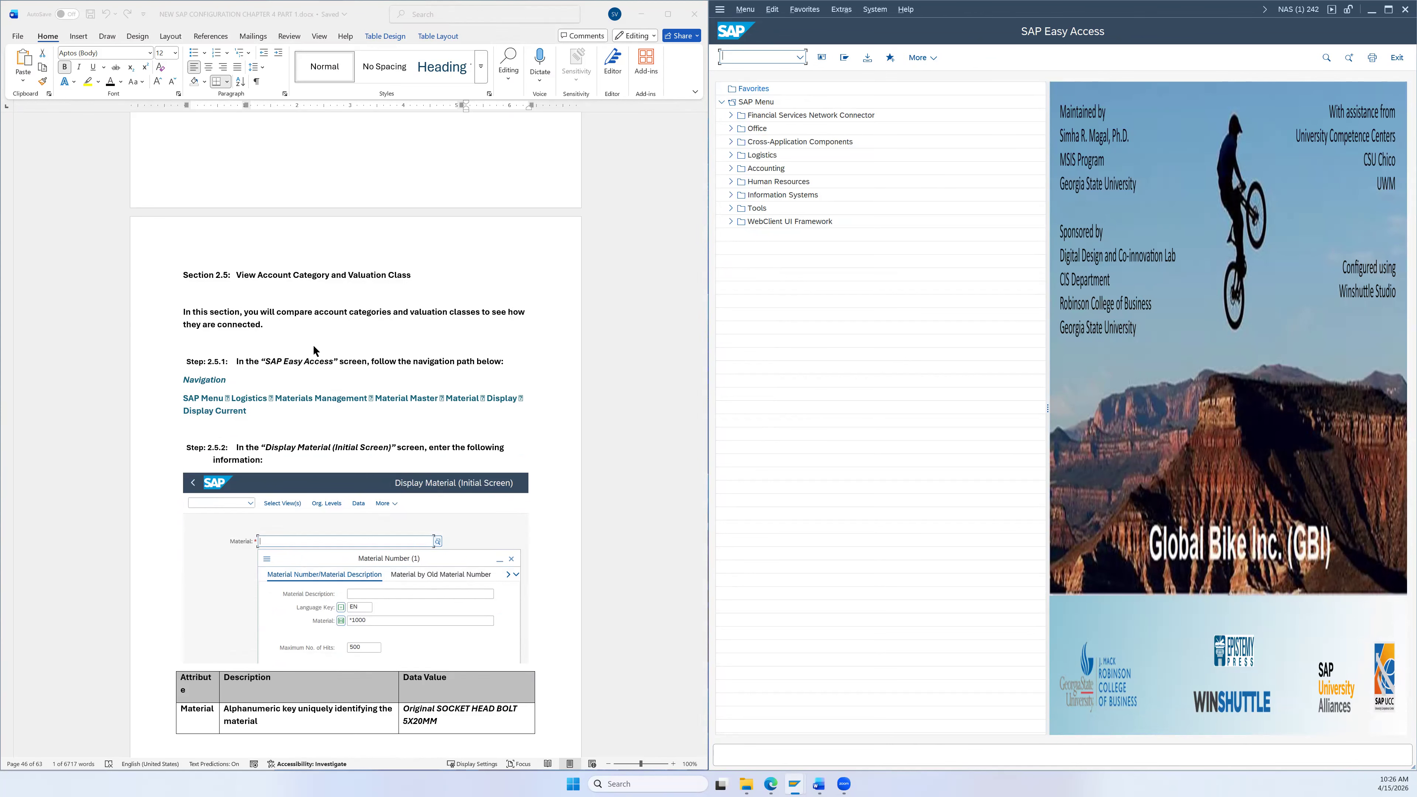
{"action": "scroll", "coordinate": [517, 334], "scroll_direction": "down", "scroll_amount": 3}
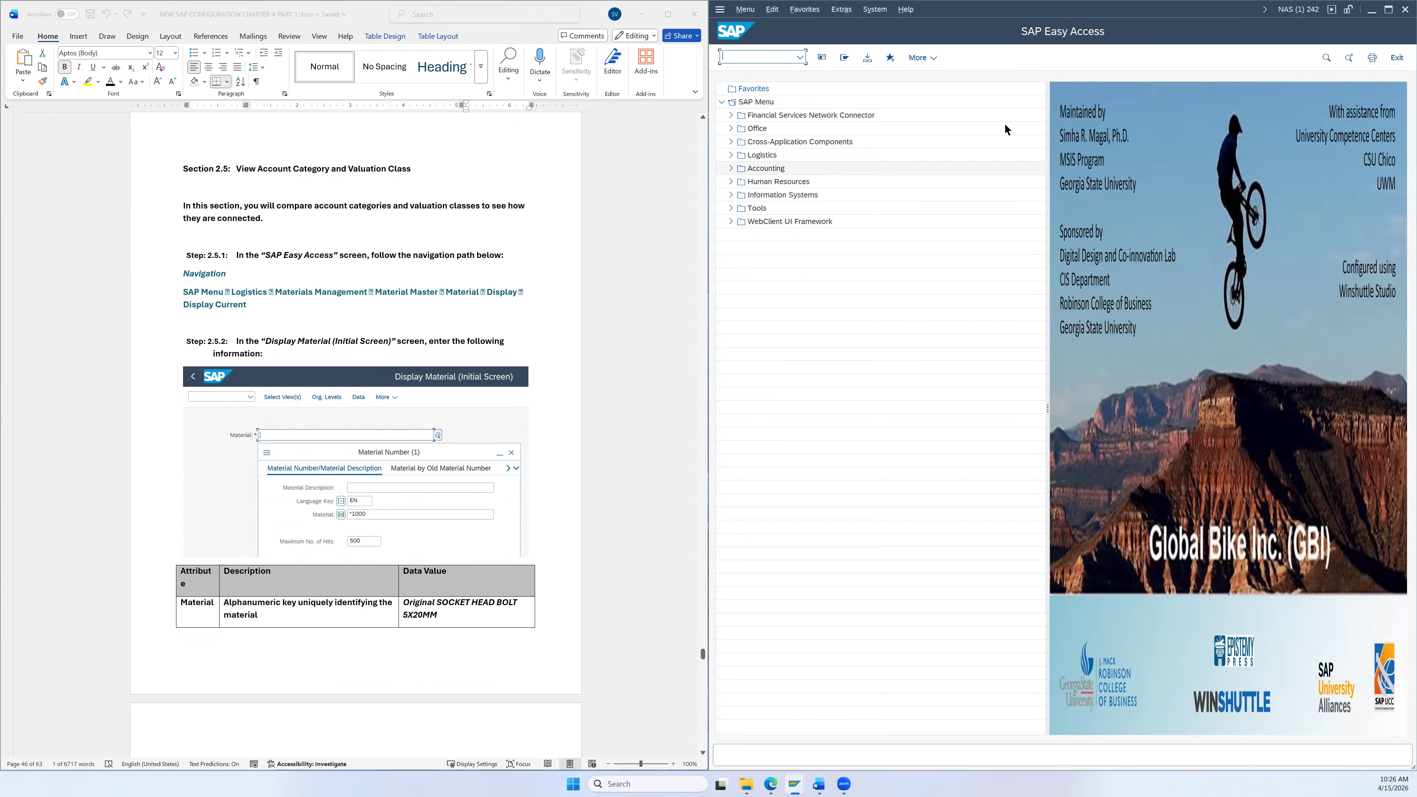
Step: Expand Logistics > Materials Management > Material Master > Material > Display and launch MM03 - Display Current
{"action": "left_click", "coordinate": [731, 154]}
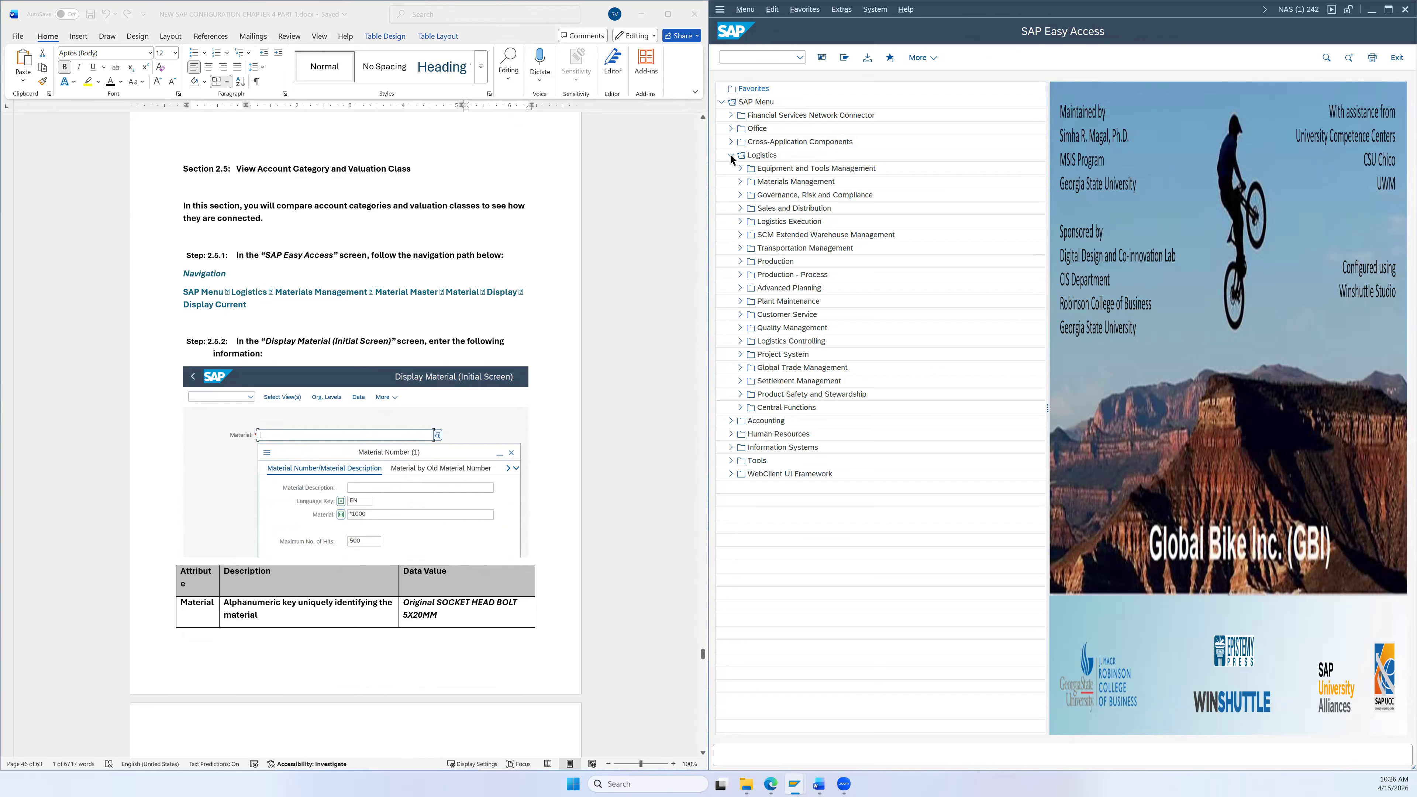
{"action": "left_click", "coordinate": [740, 181]}
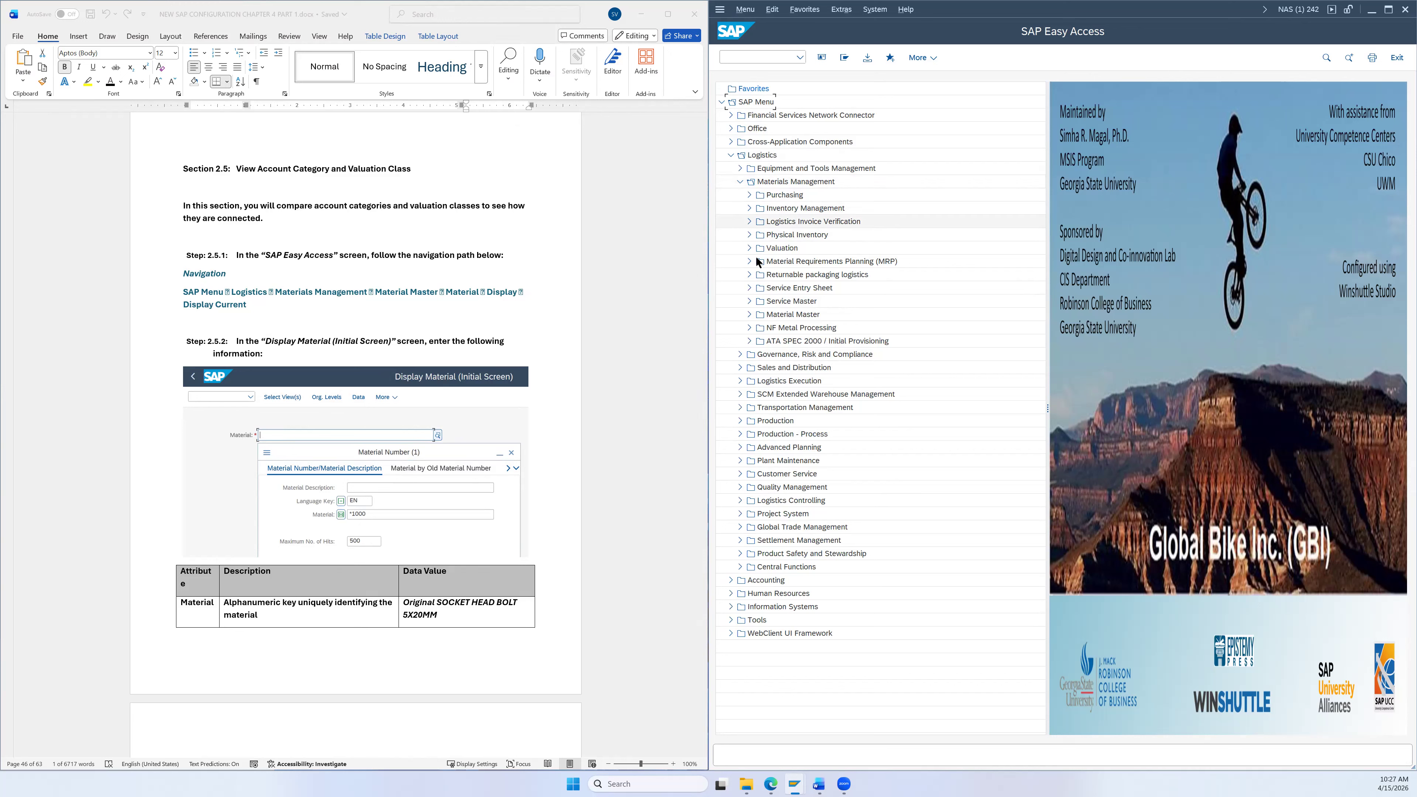
{"action": "left_click", "coordinate": [750, 313]}
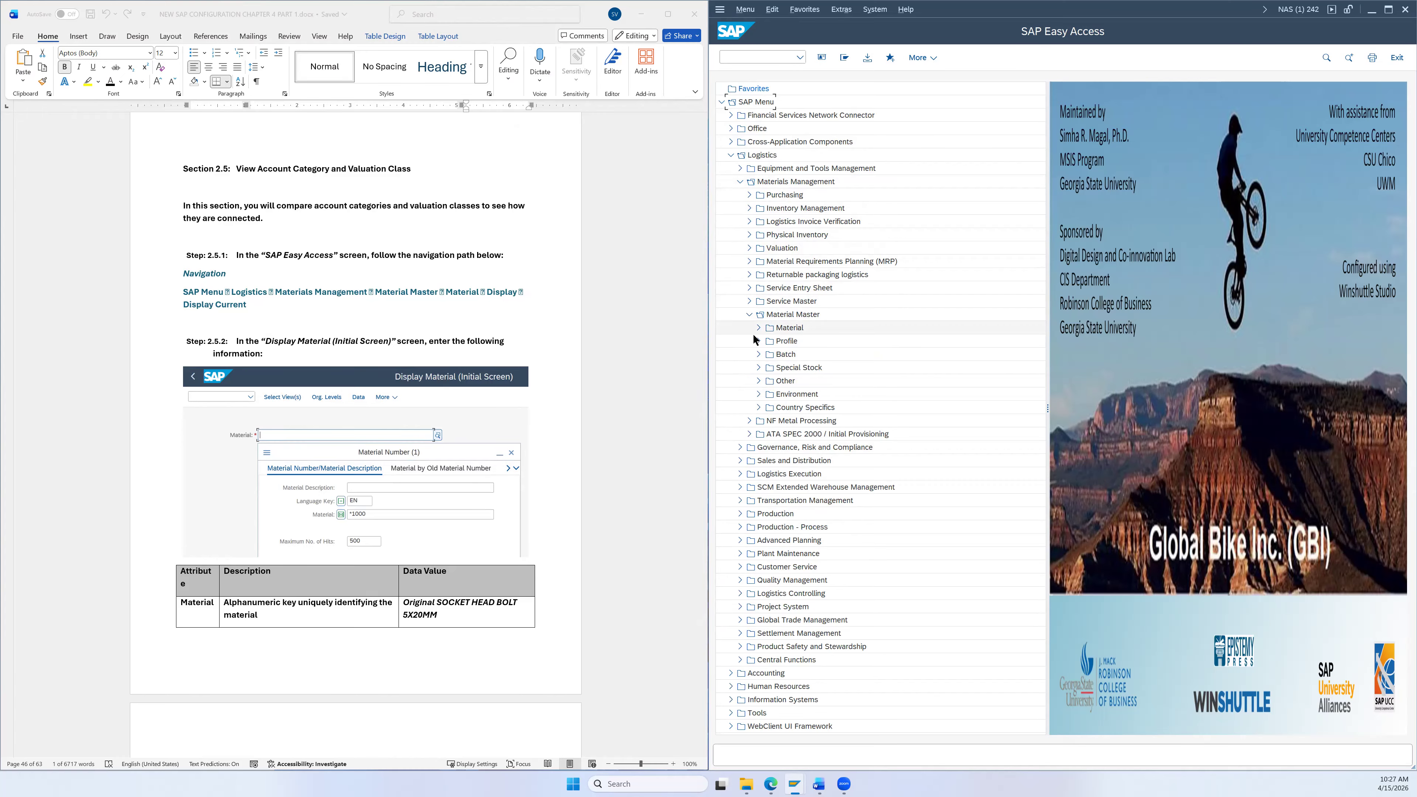
{"action": "left_click", "coordinate": [754, 328]}
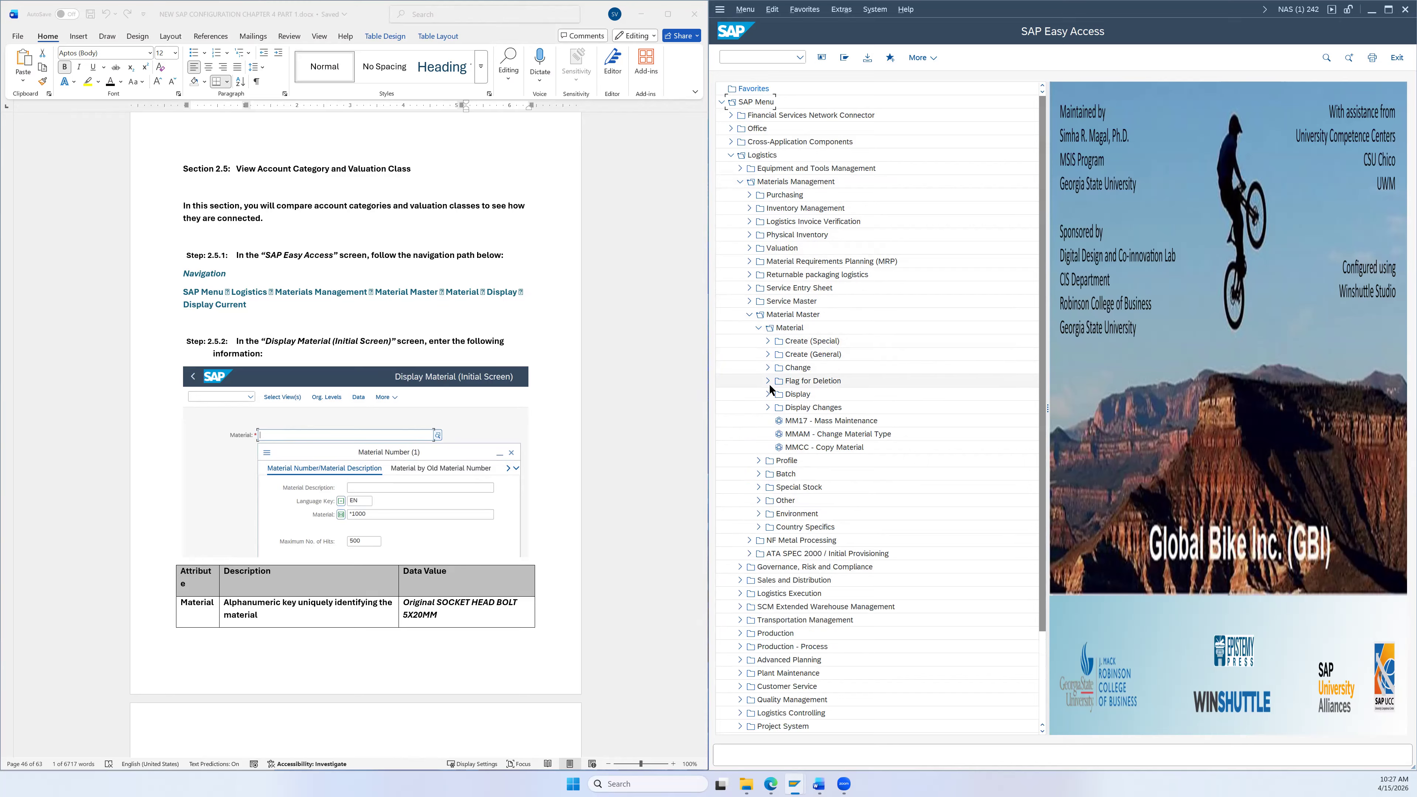
{"action": "left_click", "coordinate": [768, 394]}
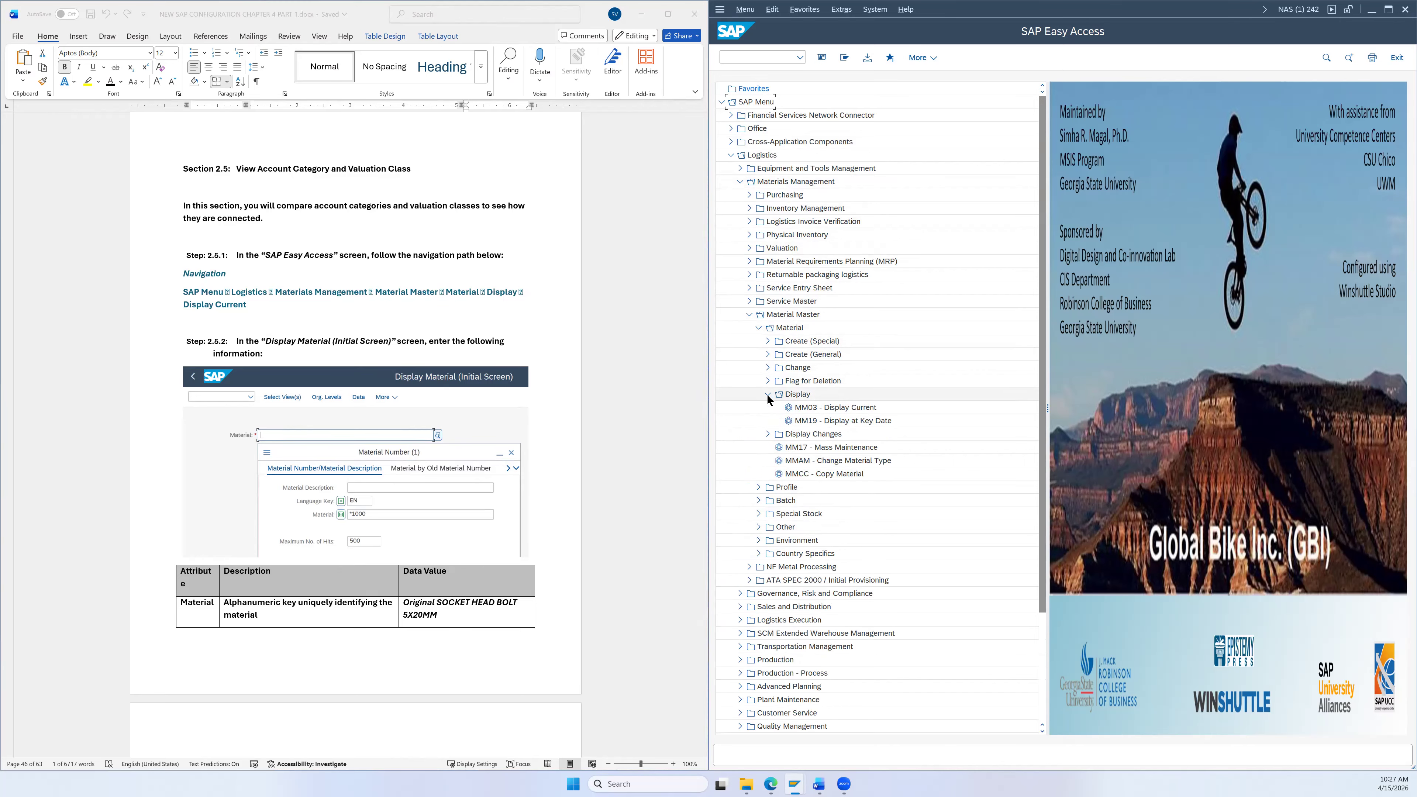
{"action": "left_click", "coordinate": [840, 408]}
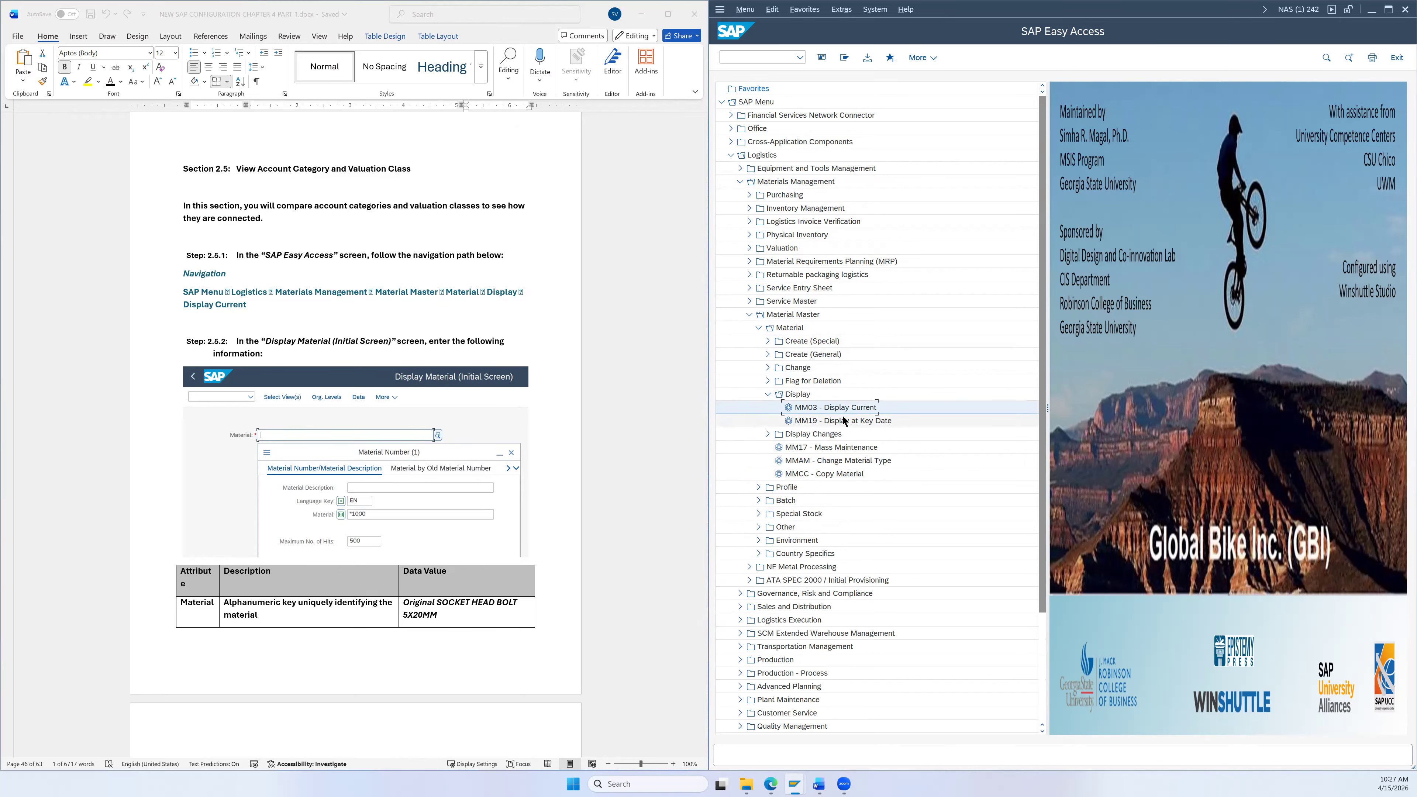
{"action": "double_click", "coordinate": [844, 408]}
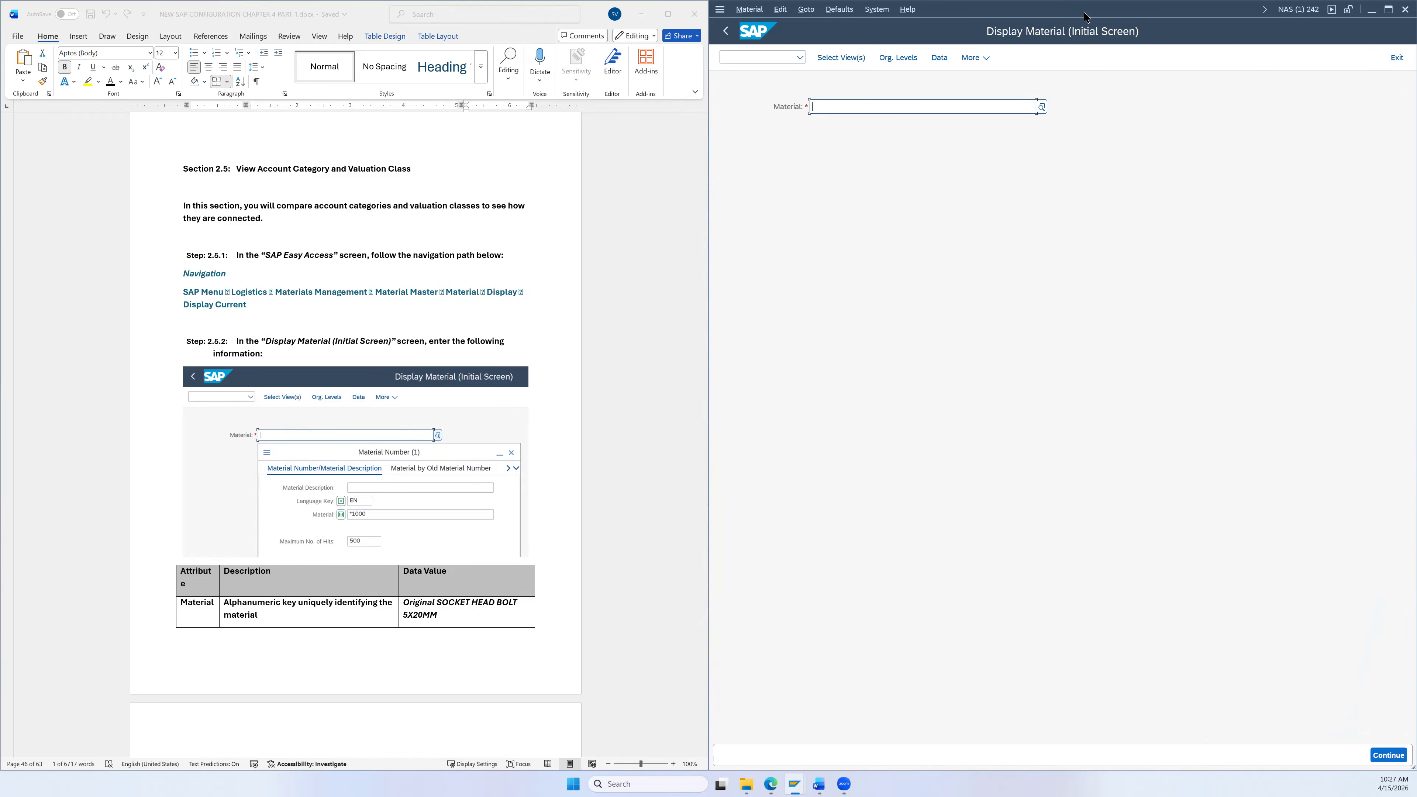
{"action": "left_click_drag", "start_coordinate": [1084, 12], "coordinate": [1086, 312]}
{"action": "scroll", "coordinate": [1175, 131], "scroll_direction": "down", "scroll_amount": 2}
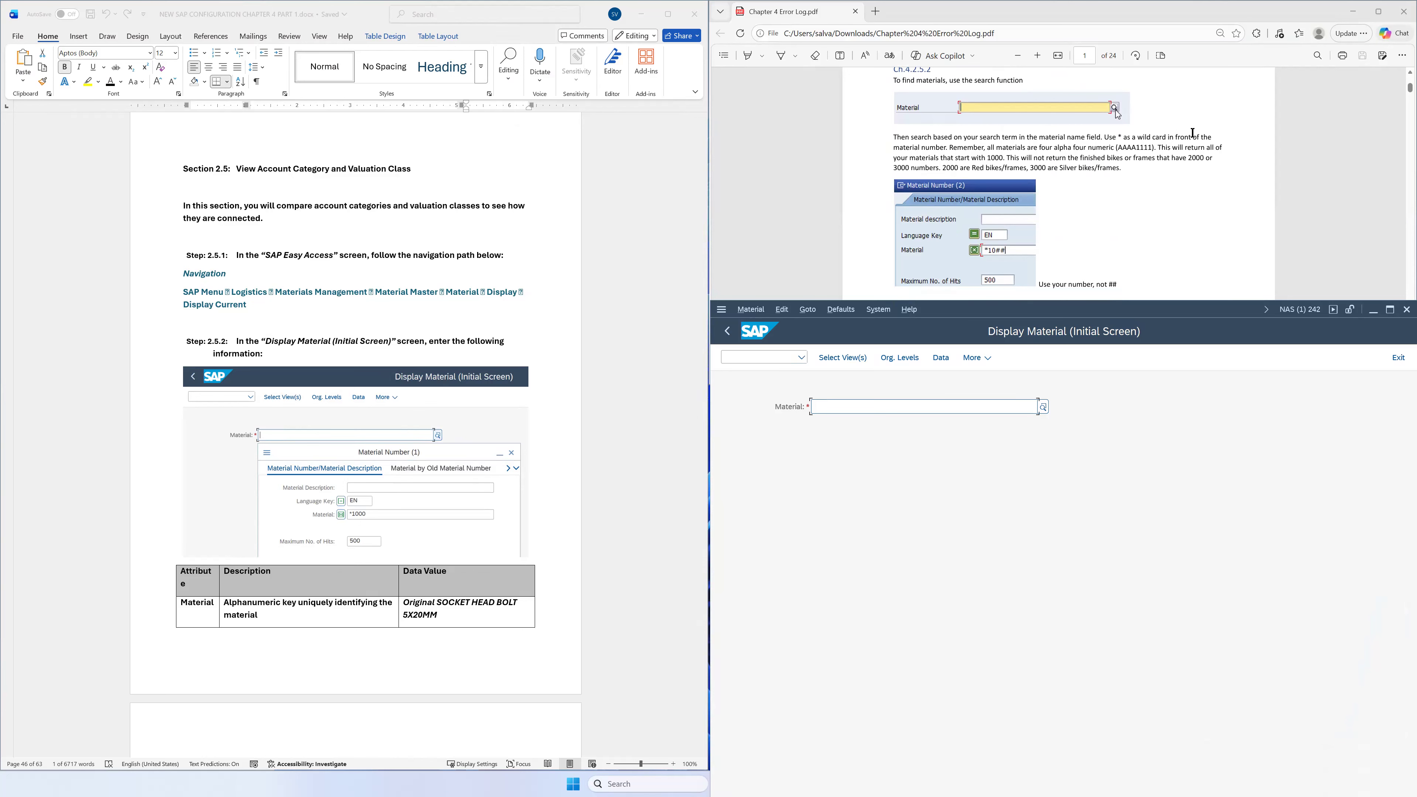
{"action": "scroll", "coordinate": [1193, 133], "scroll_direction": "up", "scroll_amount": 2}
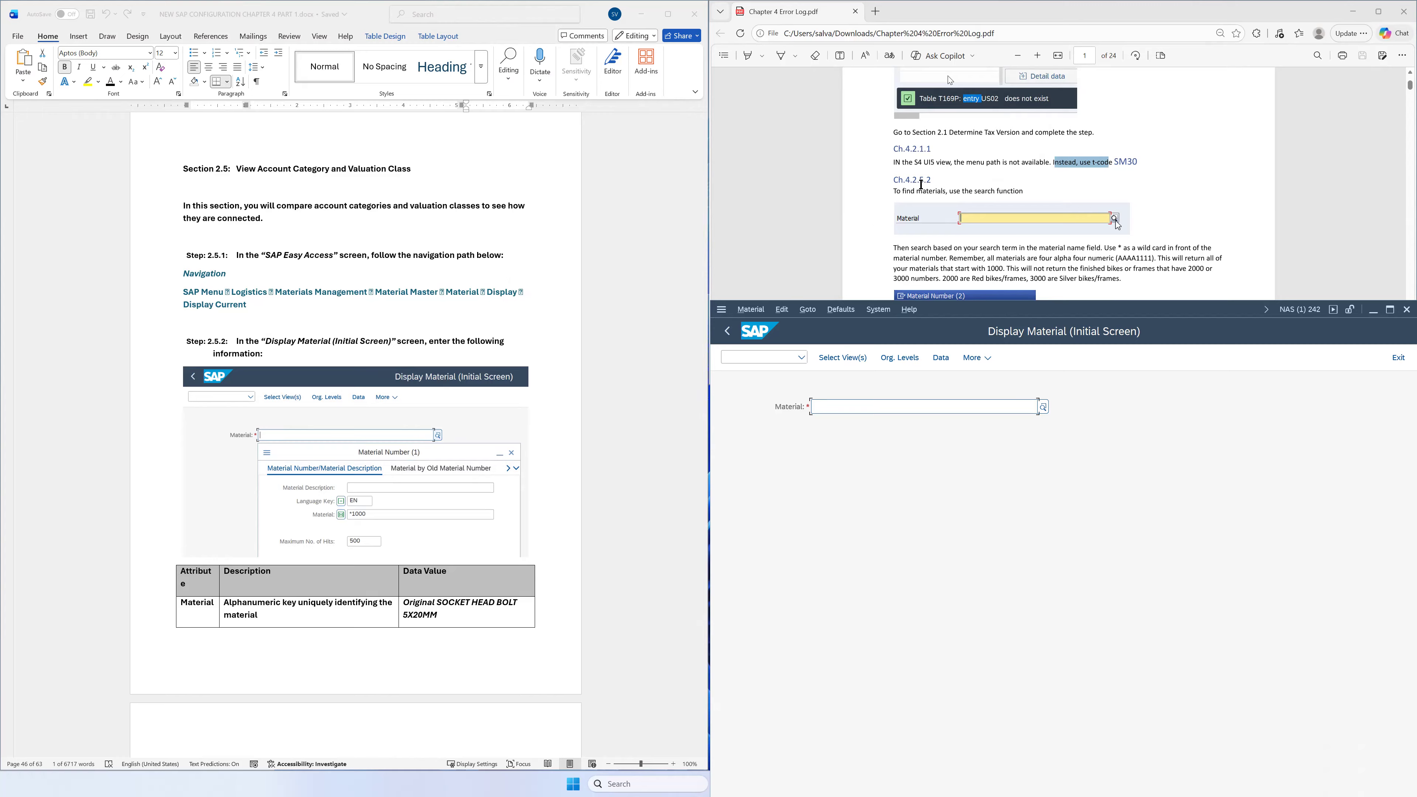
{"action": "scroll", "coordinate": [465, 270], "scroll_direction": "down", "scroll_amount": 1}
{"action": "scroll", "coordinate": [466, 269], "scroll_direction": "down", "scroll_amount": 1}
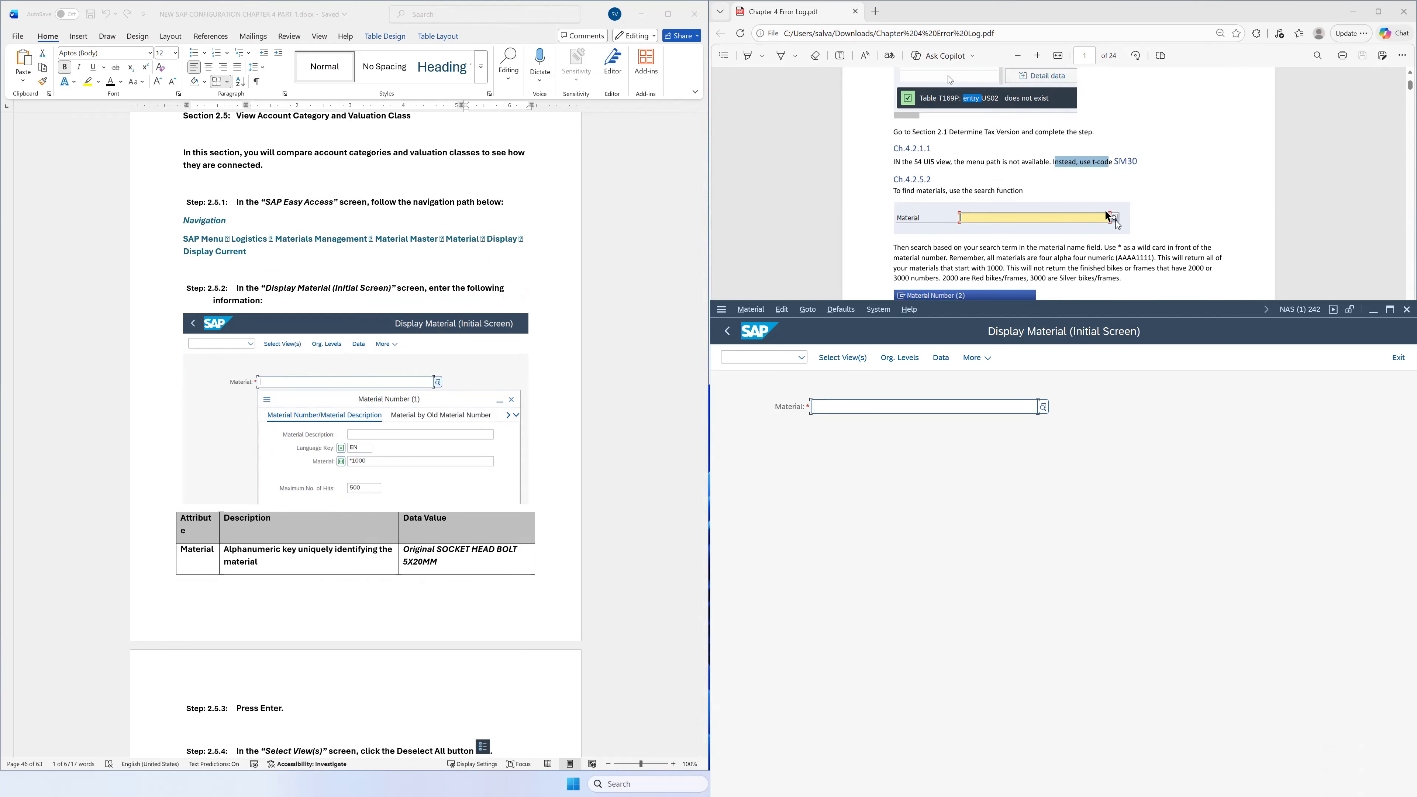
{"action": "scroll", "coordinate": [1109, 207], "scroll_direction": "down", "scroll_amount": 2}
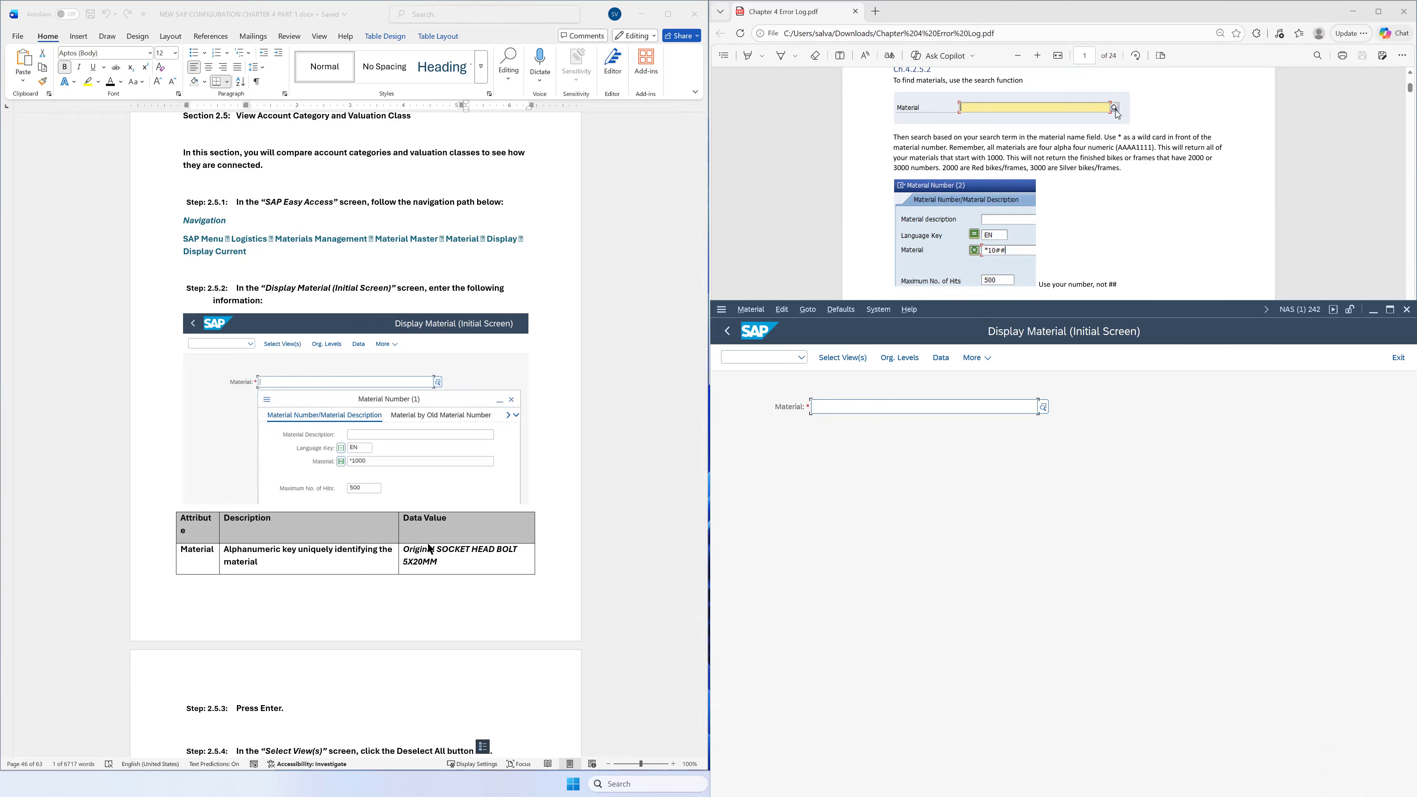
{"action": "scroll", "coordinate": [1049, 195], "scroll_direction": "up", "scroll_amount": 1}
{"action": "scroll", "coordinate": [1032, 179], "scroll_direction": "down", "scroll_amount": 1}
{"action": "scroll", "coordinate": [1178, 173], "scroll_direction": "down", "scroll_amount": 5}
{"action": "scroll", "coordinate": [1178, 176], "scroll_direction": "up", "scroll_amount": 5}
{"action": "left_click_drag", "start_coordinate": [1002, 158], "coordinate": [985, 154]}
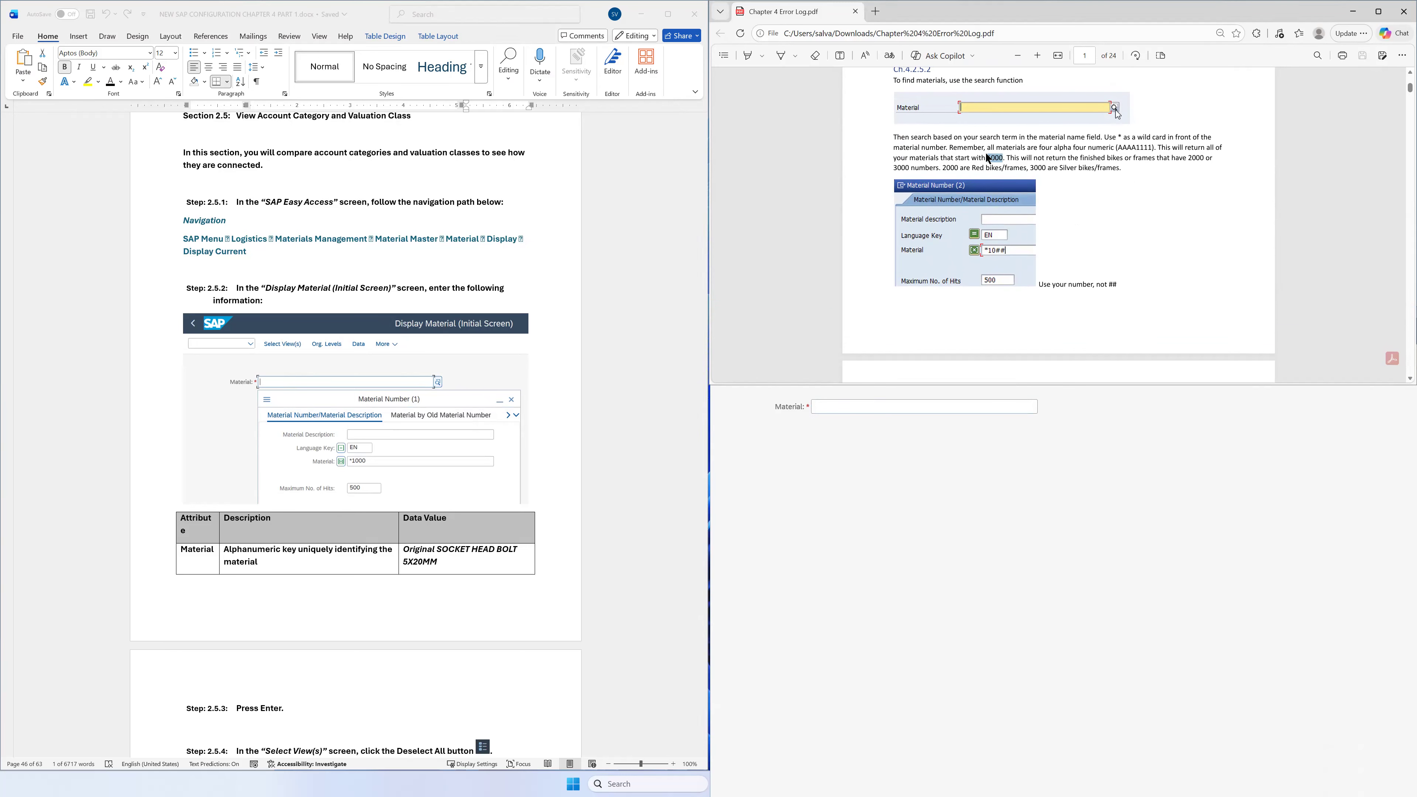
{"action": "left_click", "coordinate": [959, 171]}
{"action": "left_click_drag", "start_coordinate": [1052, 168], "coordinate": [972, 169]}
{"action": "left_click", "coordinate": [1130, 206]}
{"action": "scroll", "coordinate": [1108, 196], "scroll_direction": "down", "scroll_amount": 2}
{"action": "scroll", "coordinate": [1104, 193], "scroll_direction": "up", "scroll_amount": 2}
{"action": "scroll", "coordinate": [1189, 223], "scroll_direction": "down", "scroll_amount": 6}
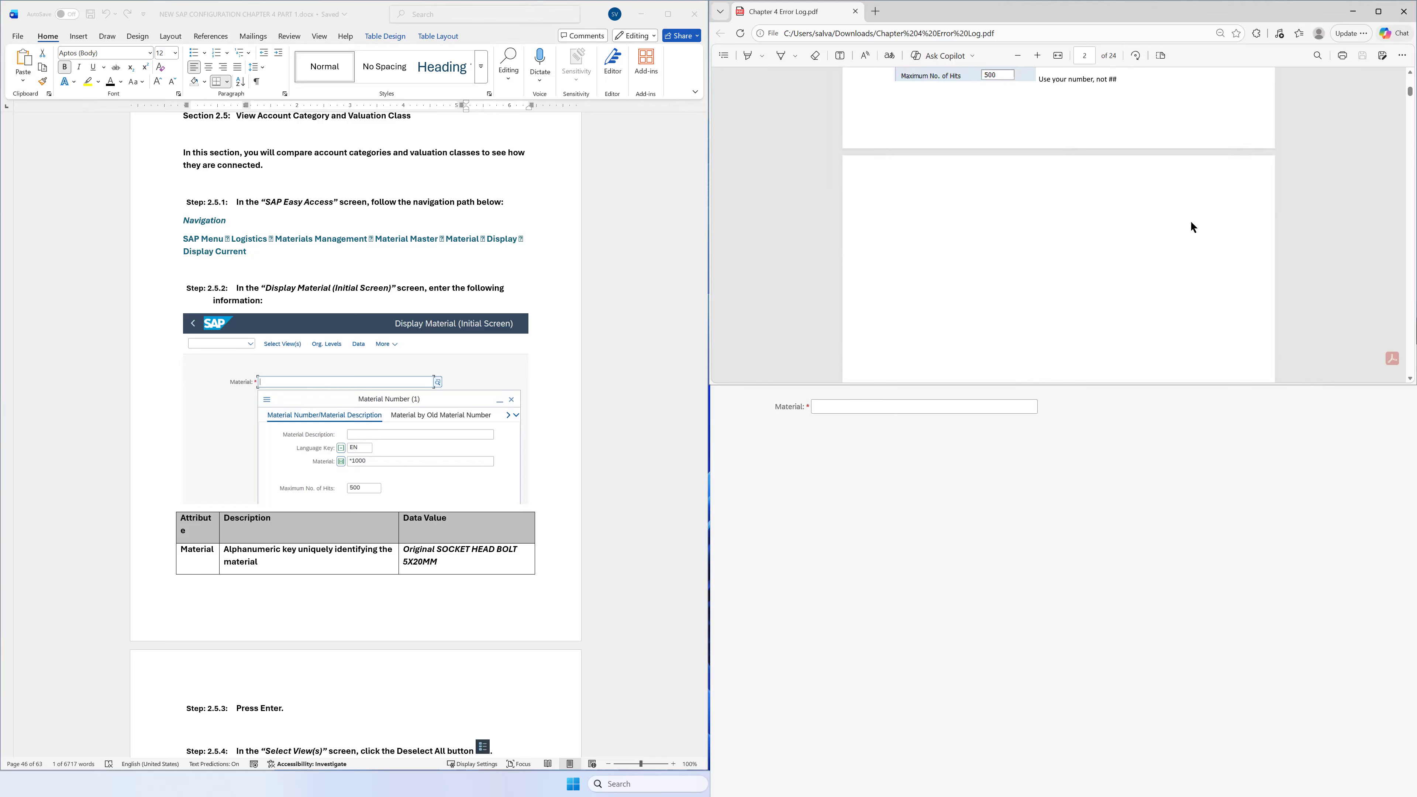
{"action": "scroll", "coordinate": [1202, 237], "scroll_direction": "down", "scroll_amount": 5}
{"action": "scroll", "coordinate": [1202, 239], "scroll_direction": "up", "scroll_amount": 3}
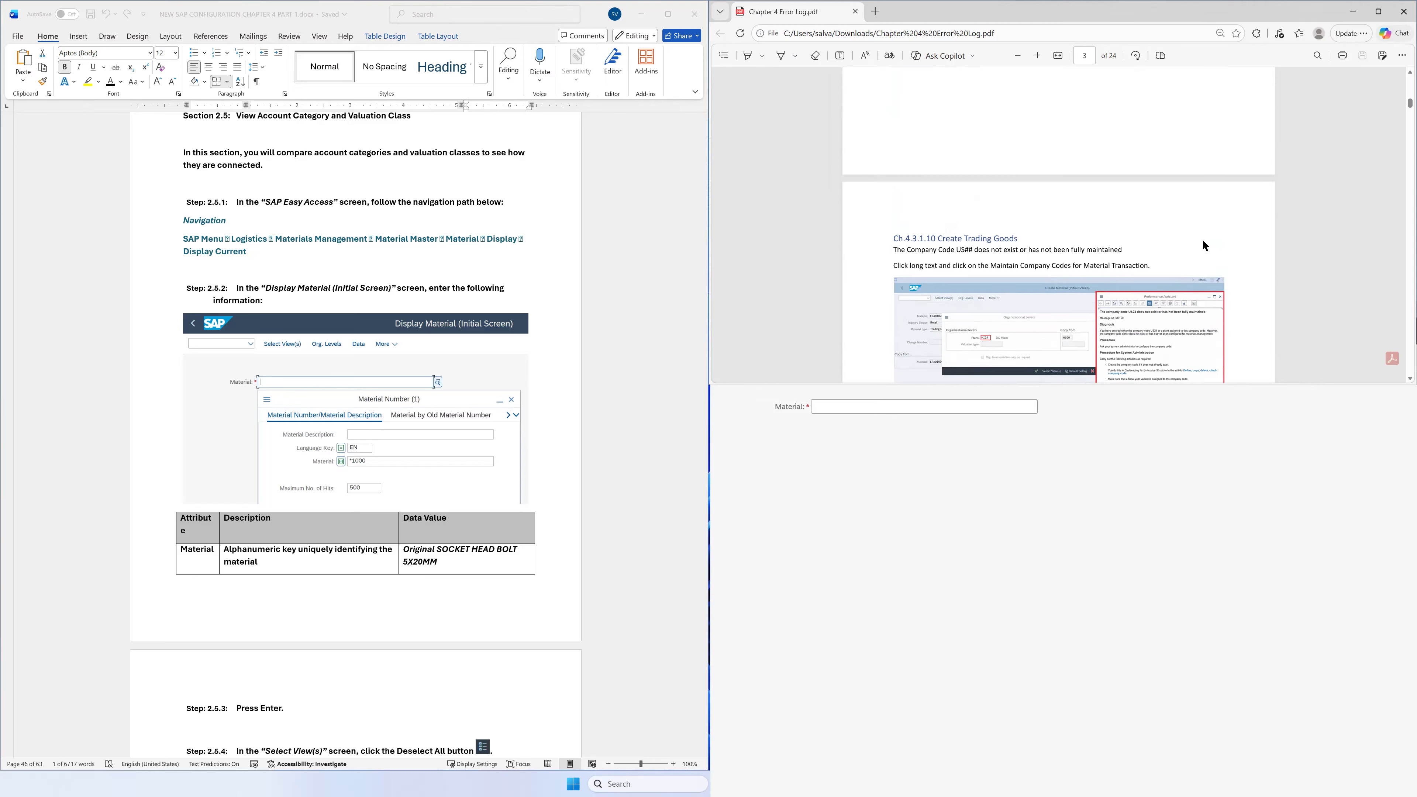
{"action": "scroll", "coordinate": [1208, 235], "scroll_direction": "up", "scroll_amount": 10}
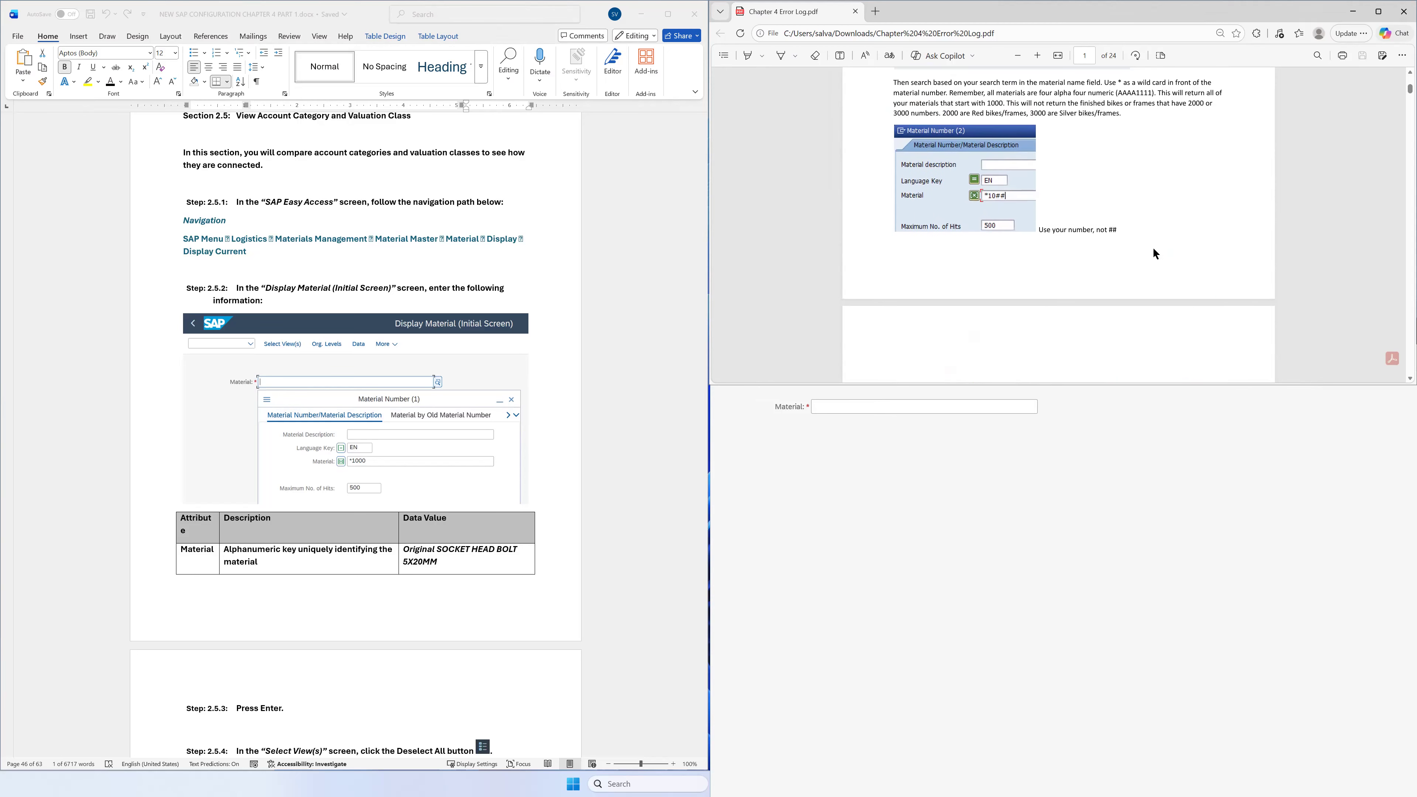
{"action": "left_click", "coordinate": [1056, 519]}
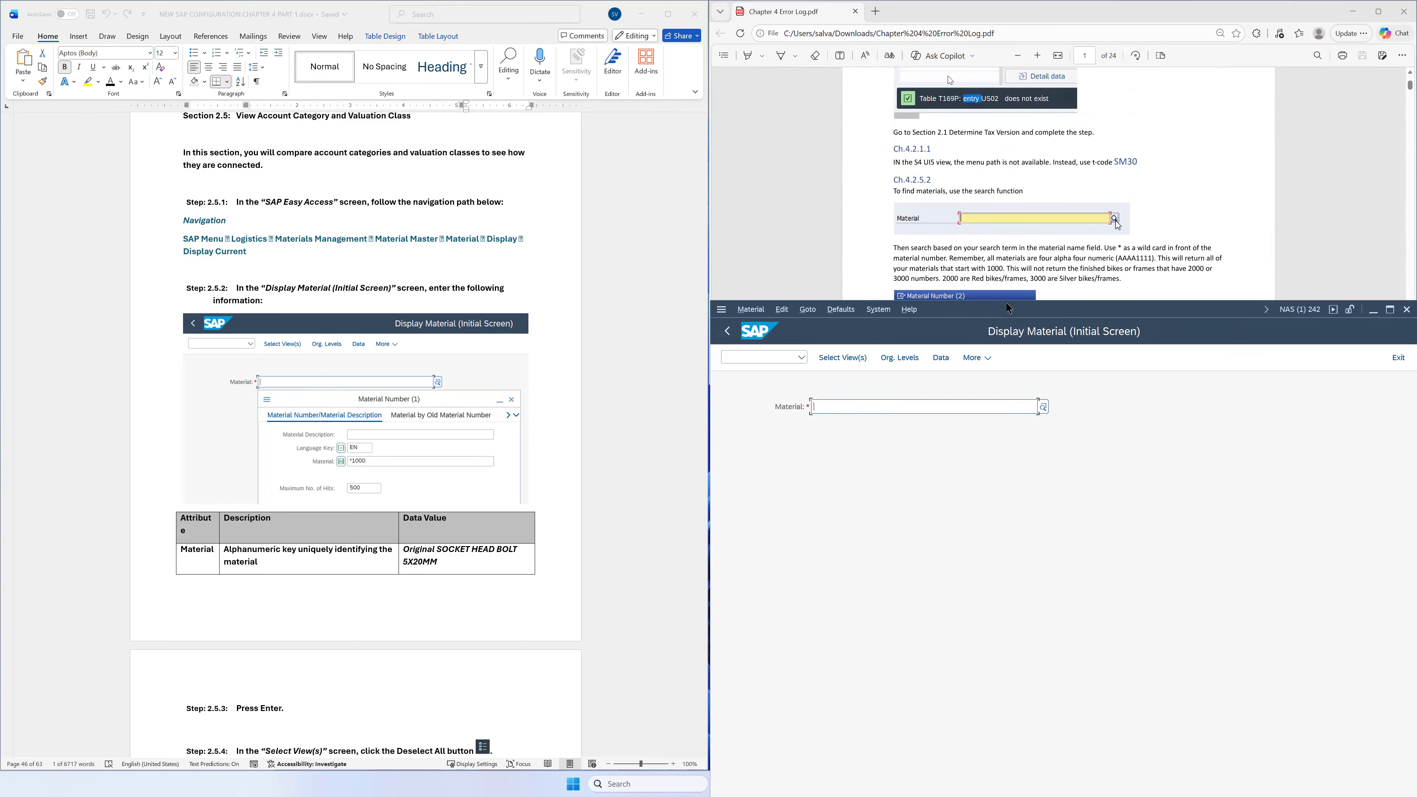
{"action": "left_click_drag", "start_coordinate": [1008, 311], "coordinate": [1008, 10]}
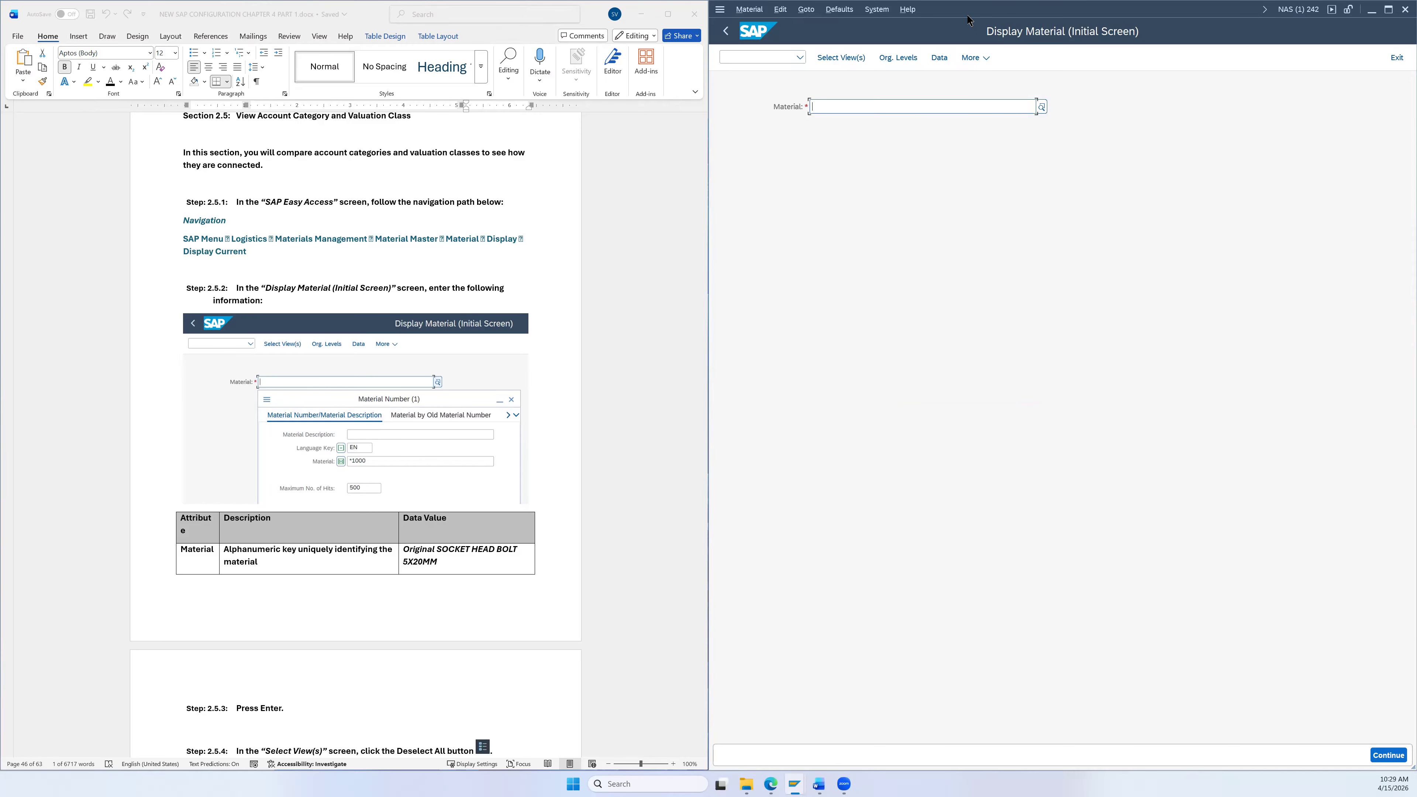
Step: Review the Word instructions, then open the Material Number search help with F4 on the Material field
{"action": "mouse_move", "coordinate": [1018, 10]}
{"action": "left_mouse_down"}
{"action": "mouse_move", "coordinate": [1034, 367]}
{"action": "mouse_move", "coordinate": [1029, 6]}
{"action": "left_mouse_up"}
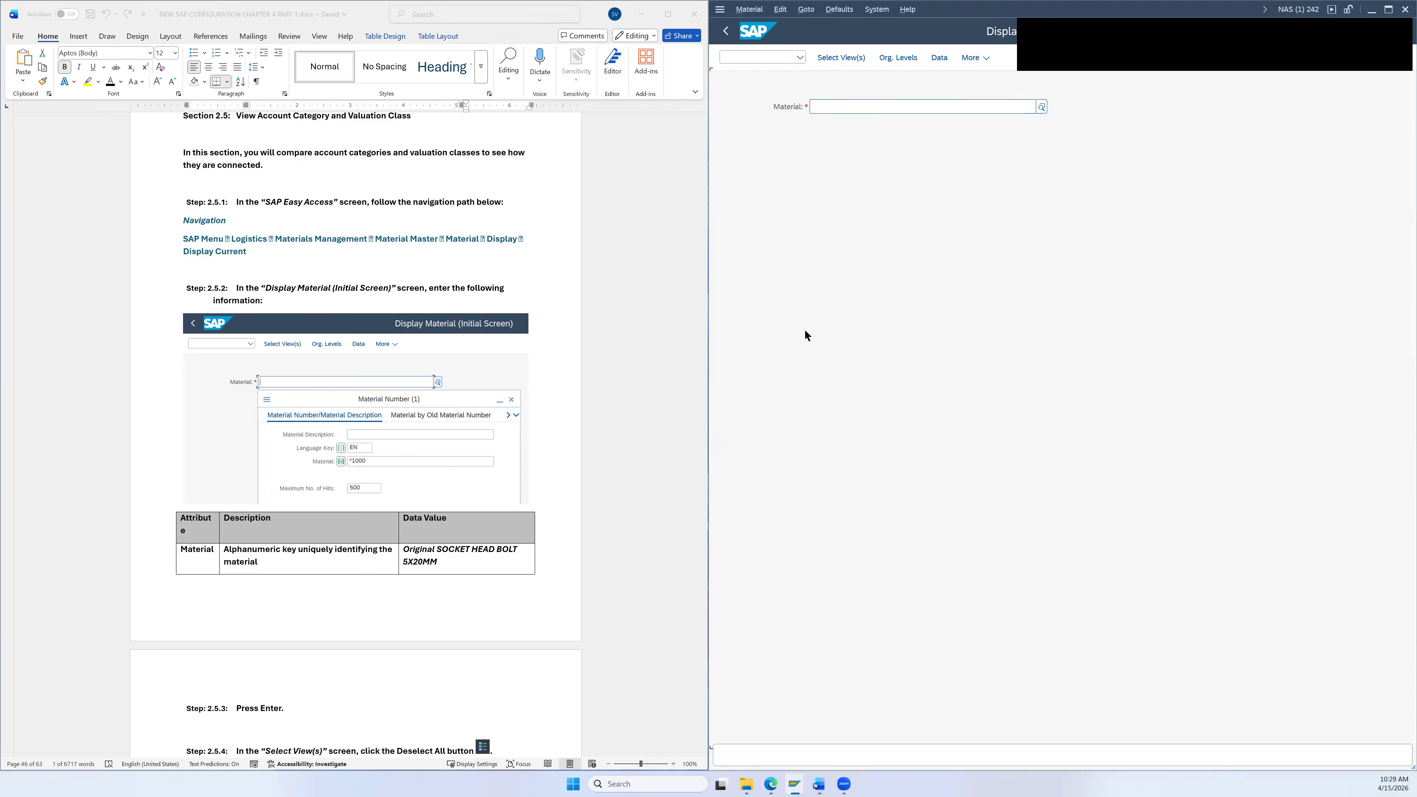
{"action": "left_click", "coordinate": [617, 285]}
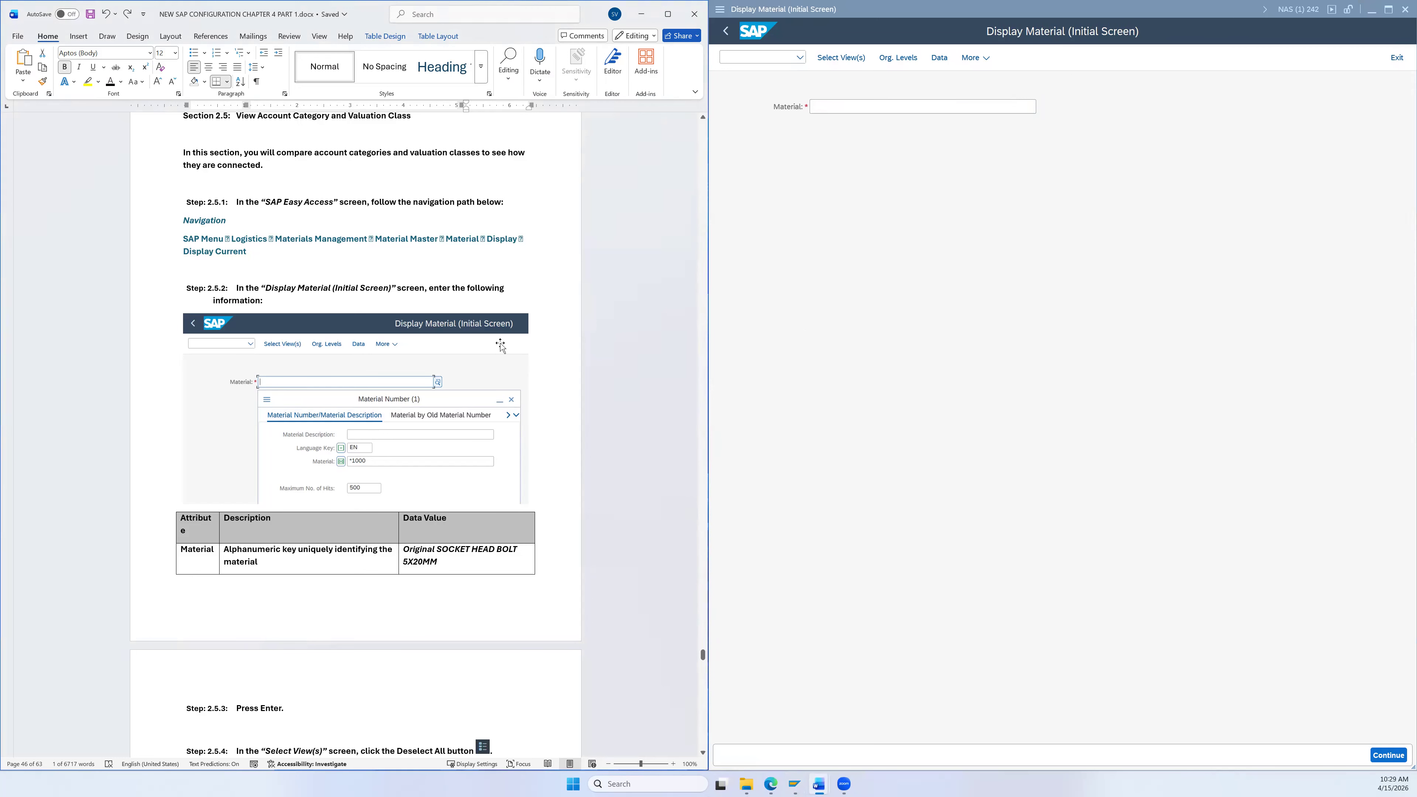
{"action": "scroll", "coordinate": [501, 282], "scroll_direction": "down", "scroll_amount": 2}
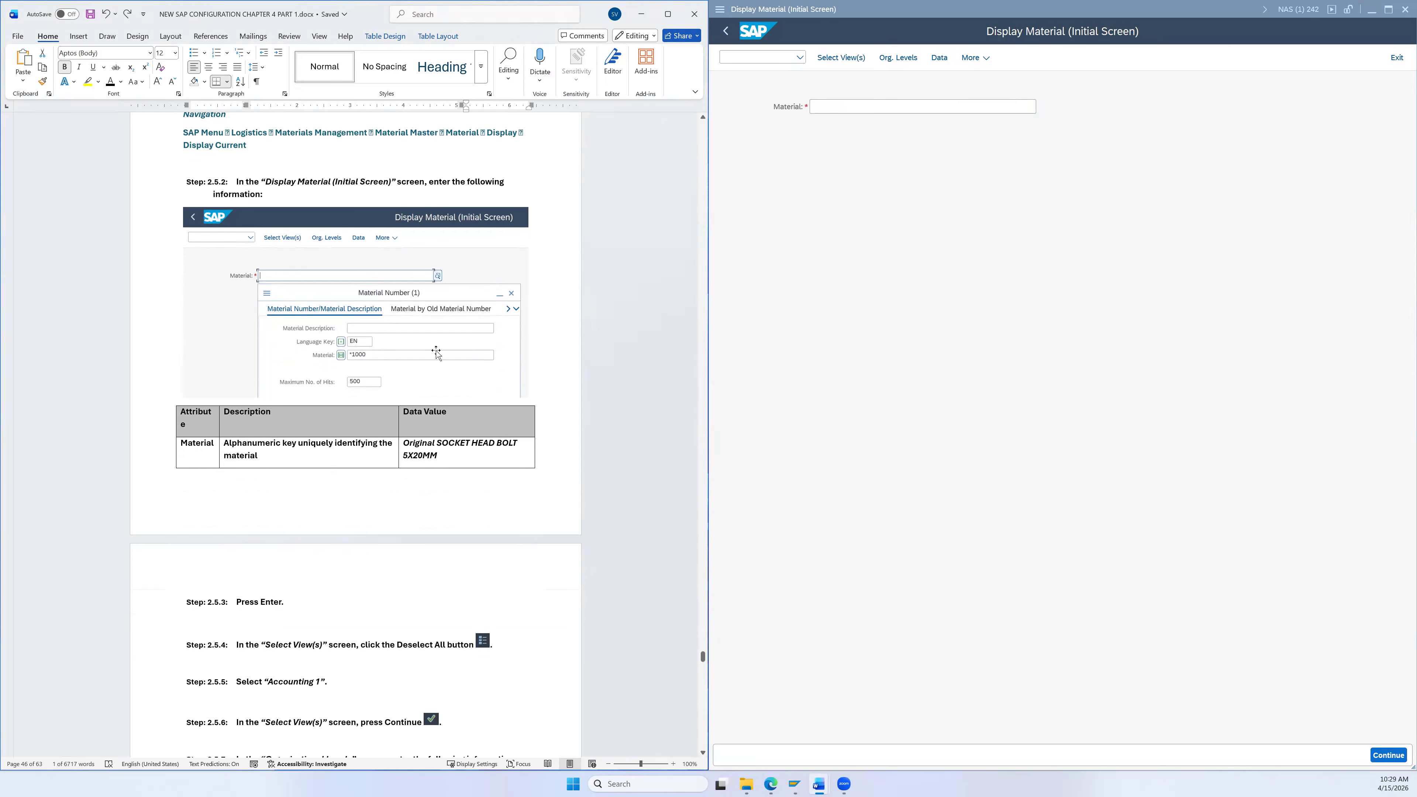
{"action": "scroll", "coordinate": [428, 293], "scroll_direction": "up", "scroll_amount": 2}
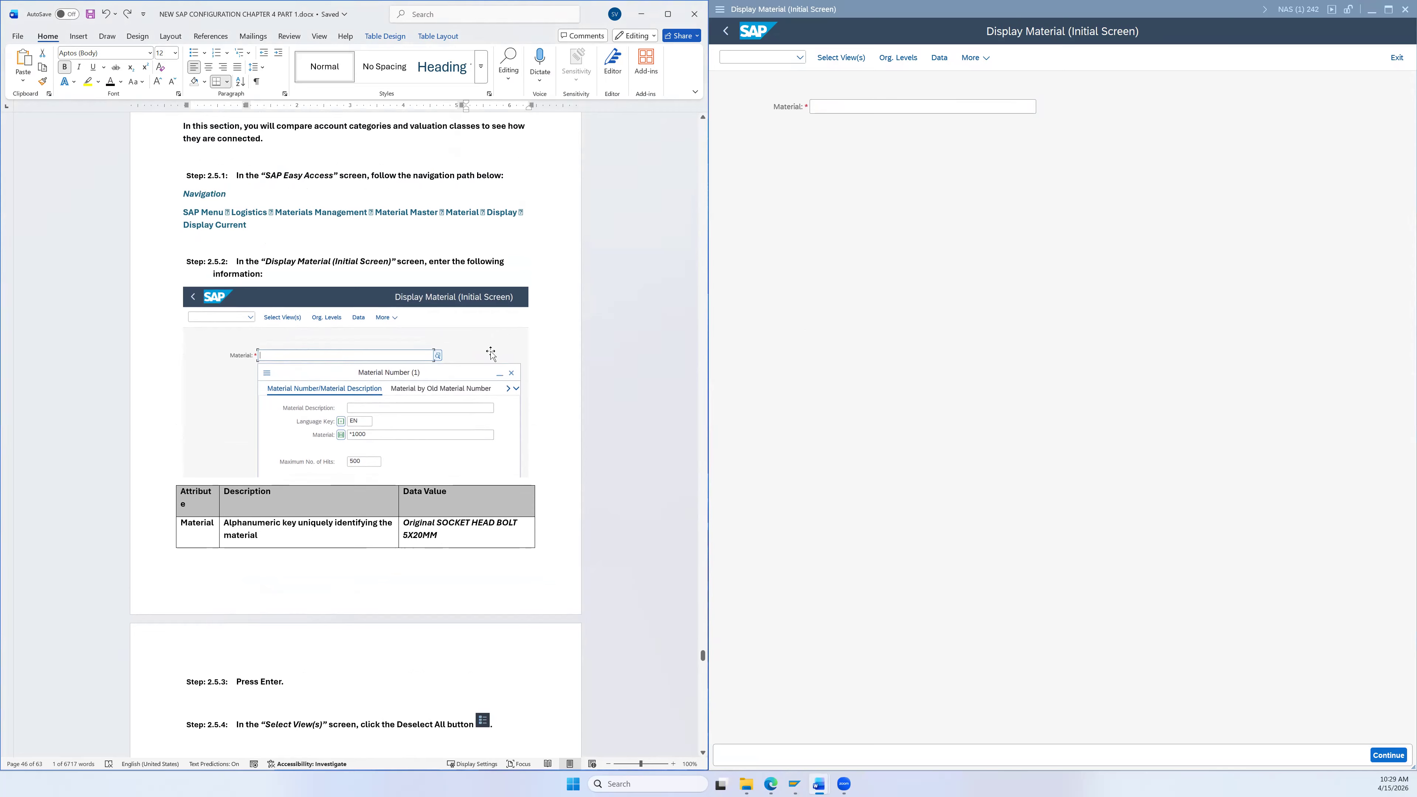
{"action": "left_click", "coordinate": [844, 101]}
{"action": "scroll", "coordinate": [499, 302], "scroll_direction": "down", "scroll_amount": 2}
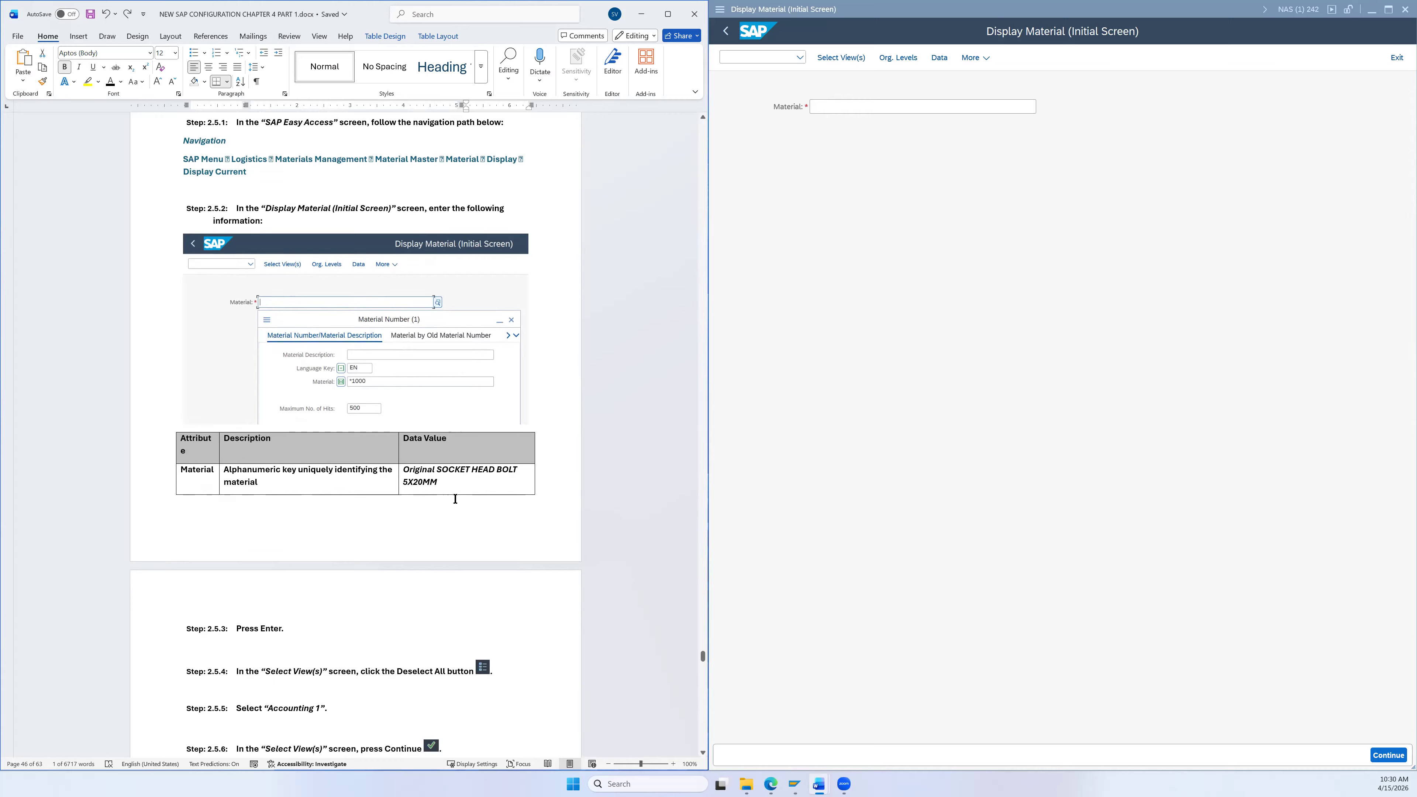
{"action": "left_click", "coordinate": [919, 107]}
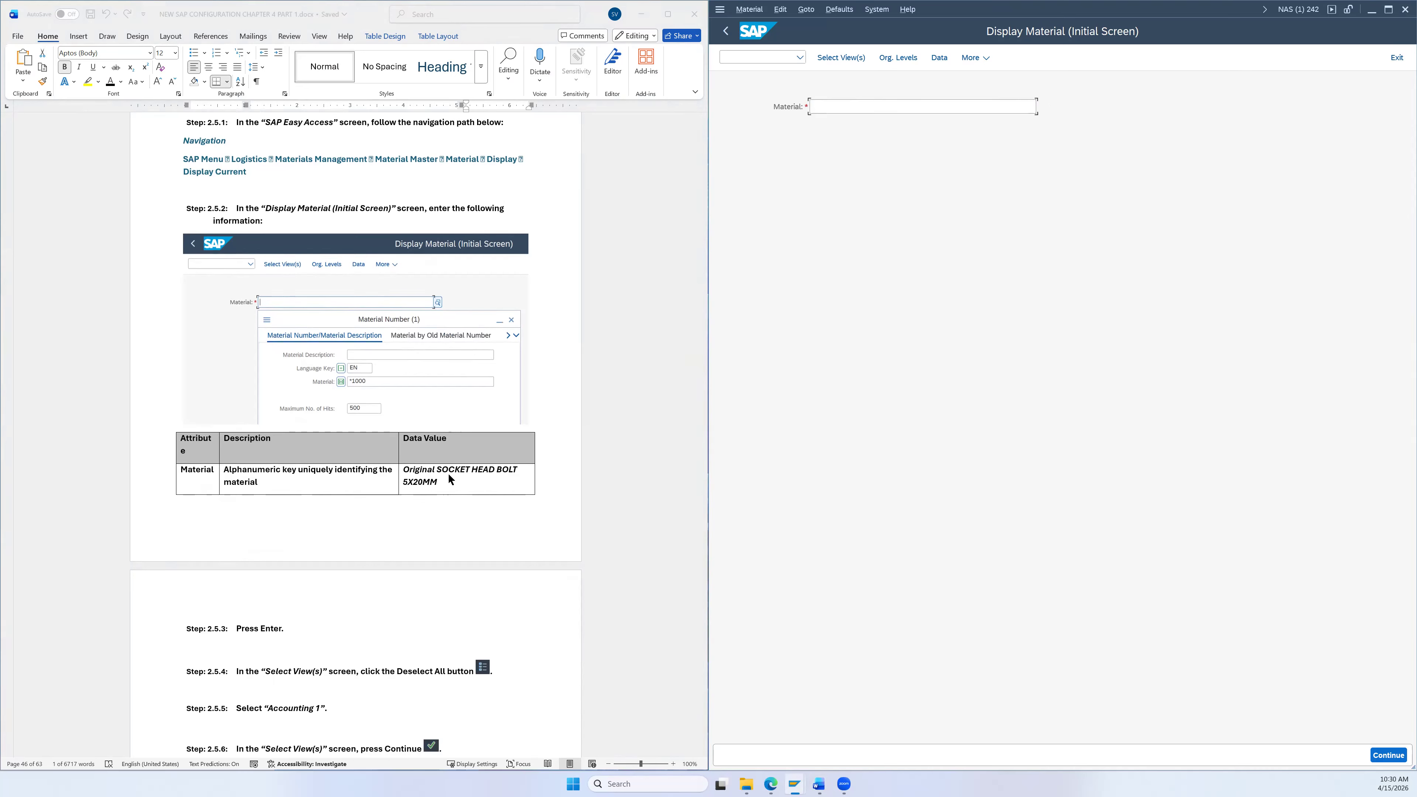
{"action": "key", "text": "F4"}
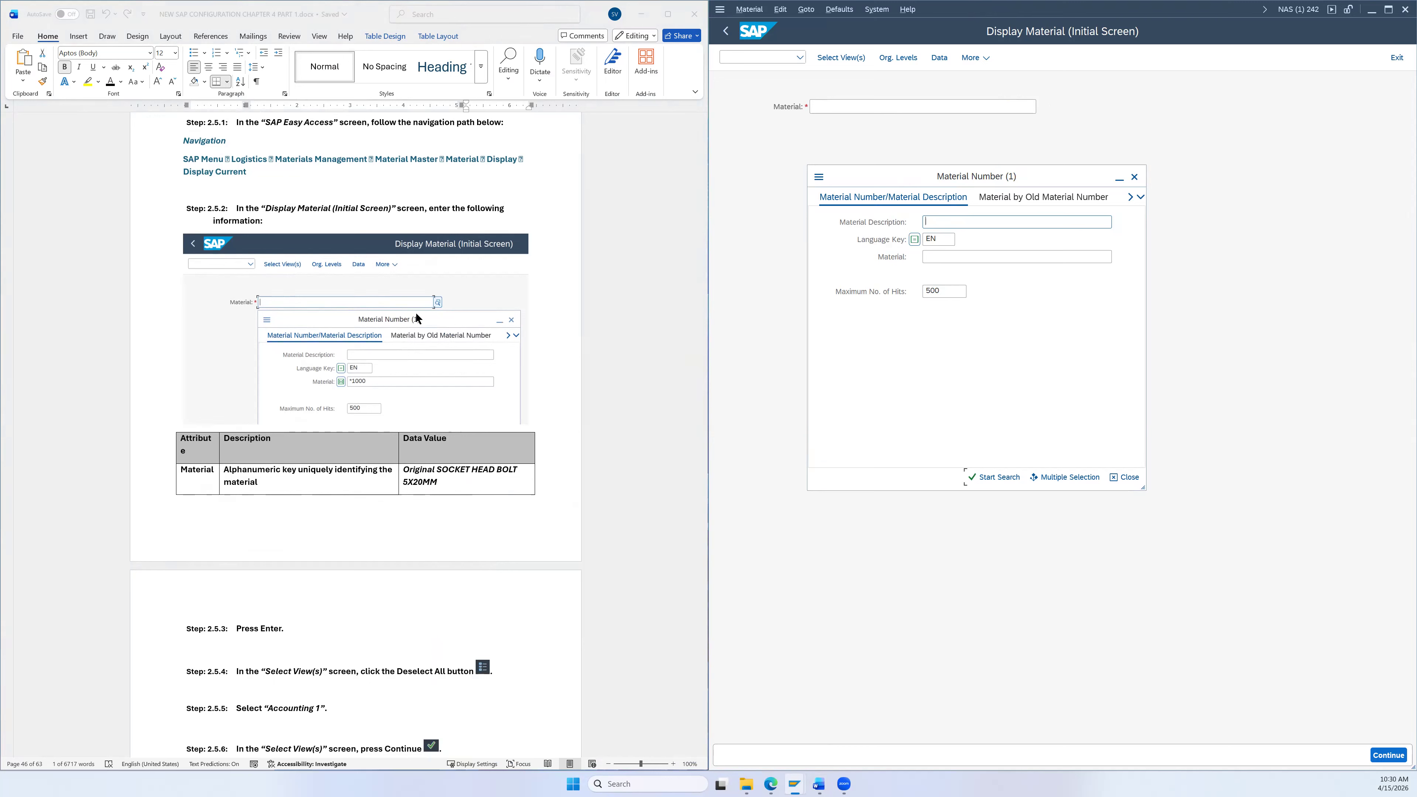
Step: Close the material search help, read the error log's wildcard search tip, then restore the SAP window
{"action": "left_click", "coordinate": [1135, 177]}
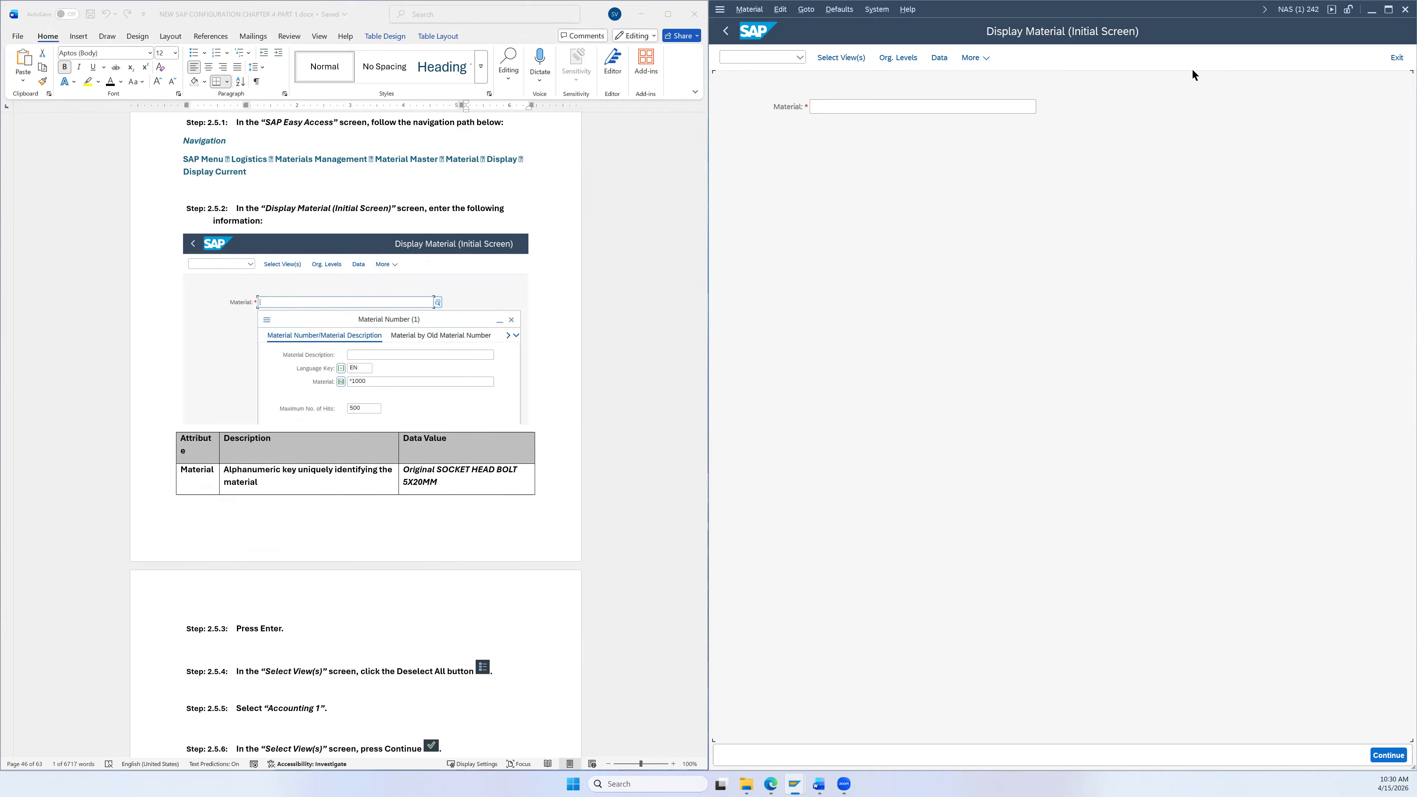
{"action": "left_click_drag", "start_coordinate": [1192, 31], "coordinate": [1187, 366]}
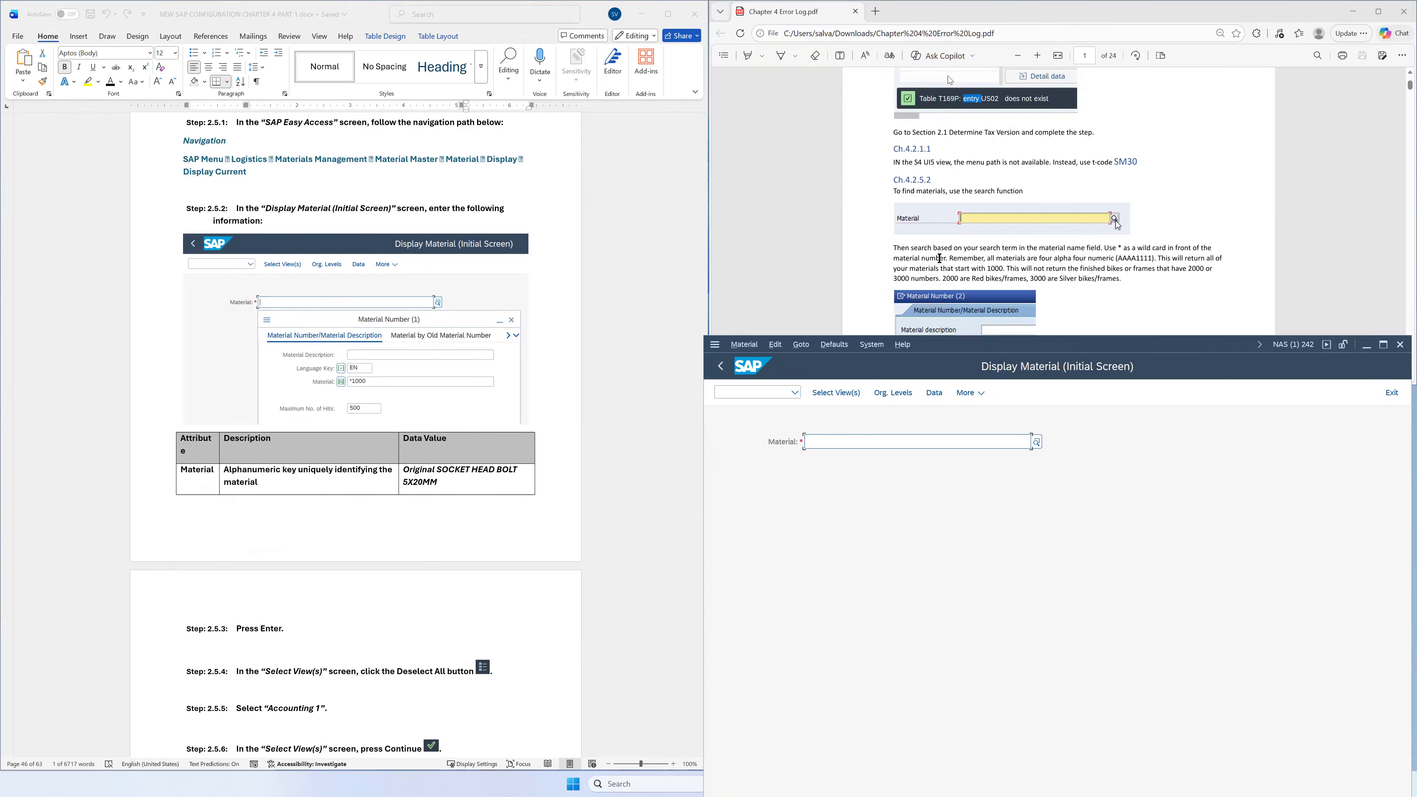
{"action": "left_click_drag", "start_coordinate": [903, 248], "coordinate": [1122, 261]}
{"action": "left_click", "coordinate": [1123, 440]}
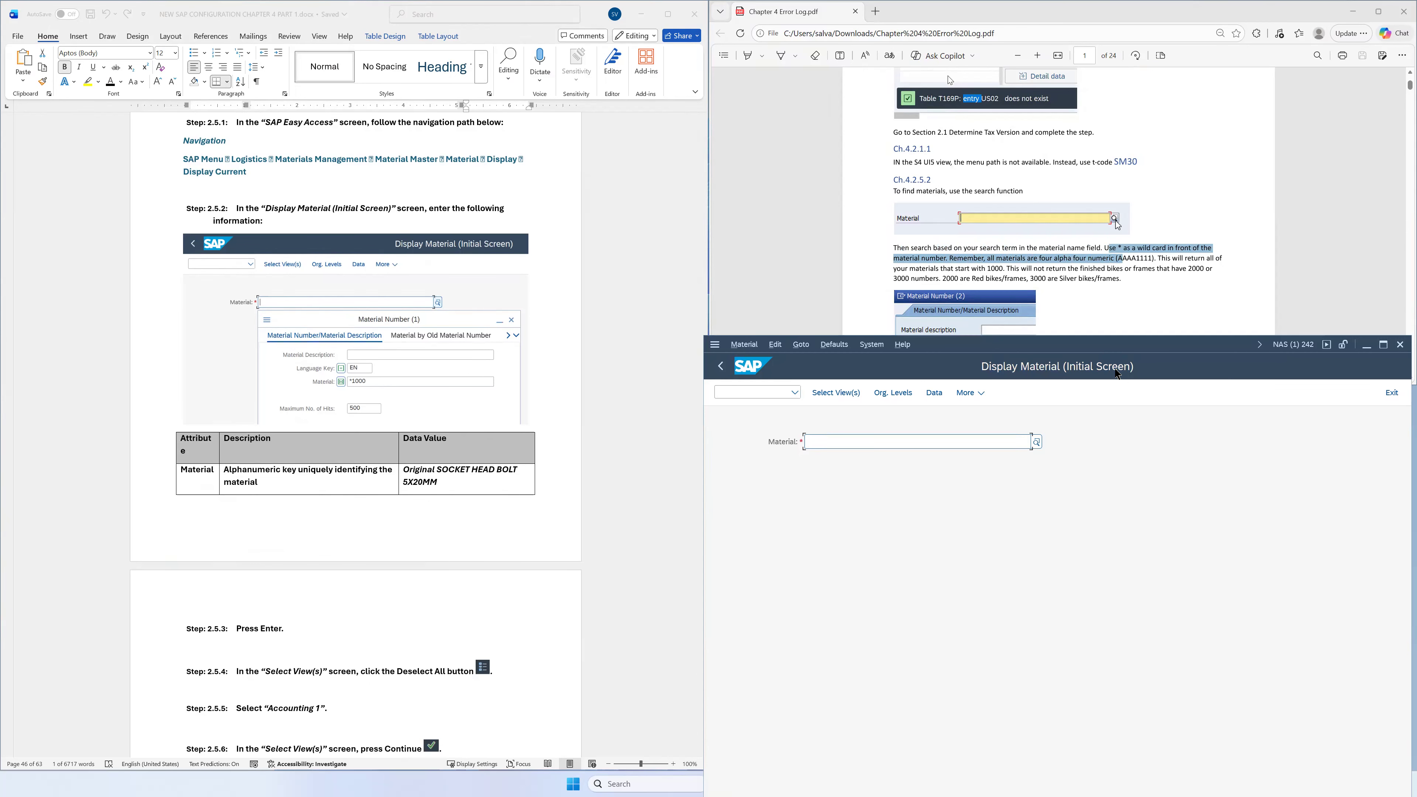
{"action": "double_click", "coordinate": [1105, 351]}
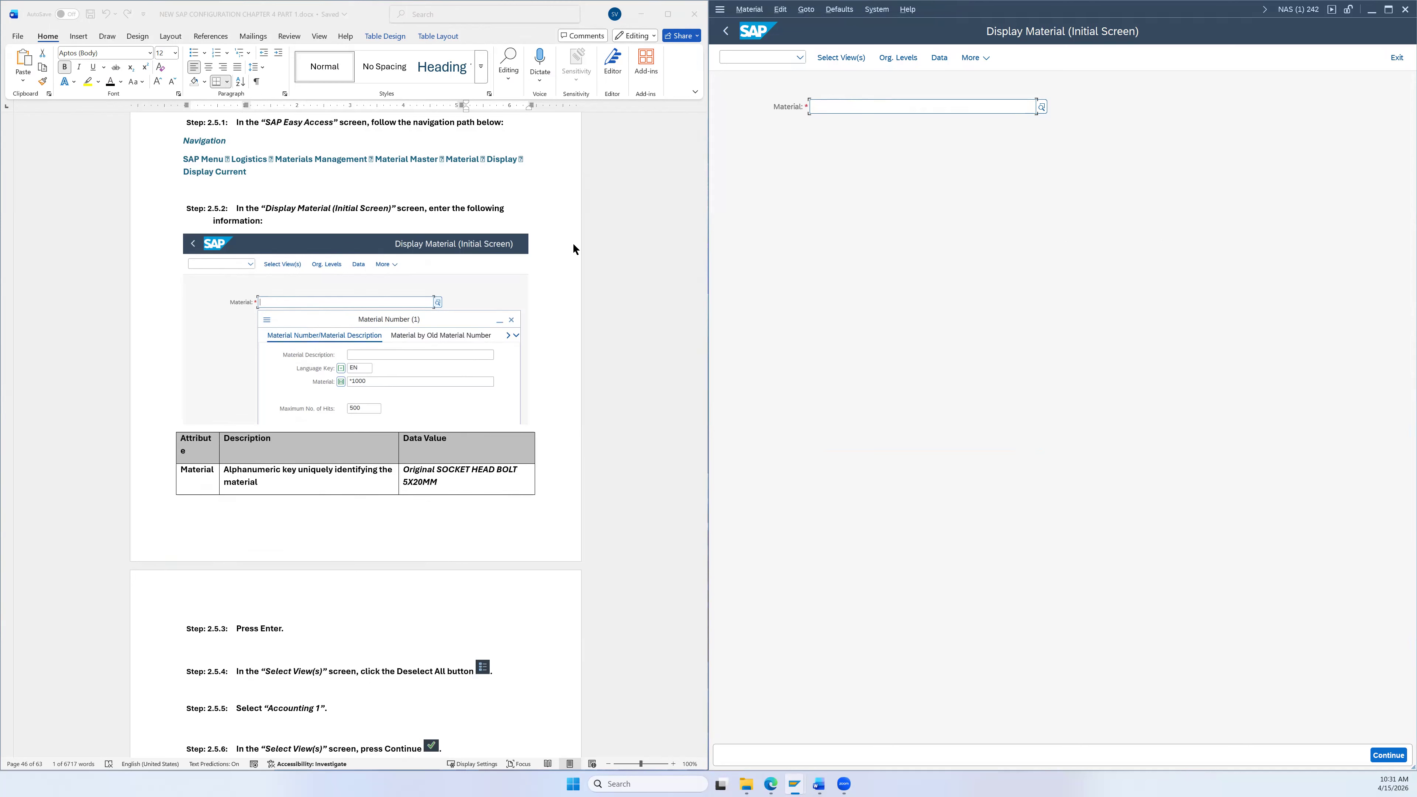
Step: Search the Material Number help for pattern *1000, returning 37 matching materials
{"action": "left_click", "coordinate": [1042, 107]}
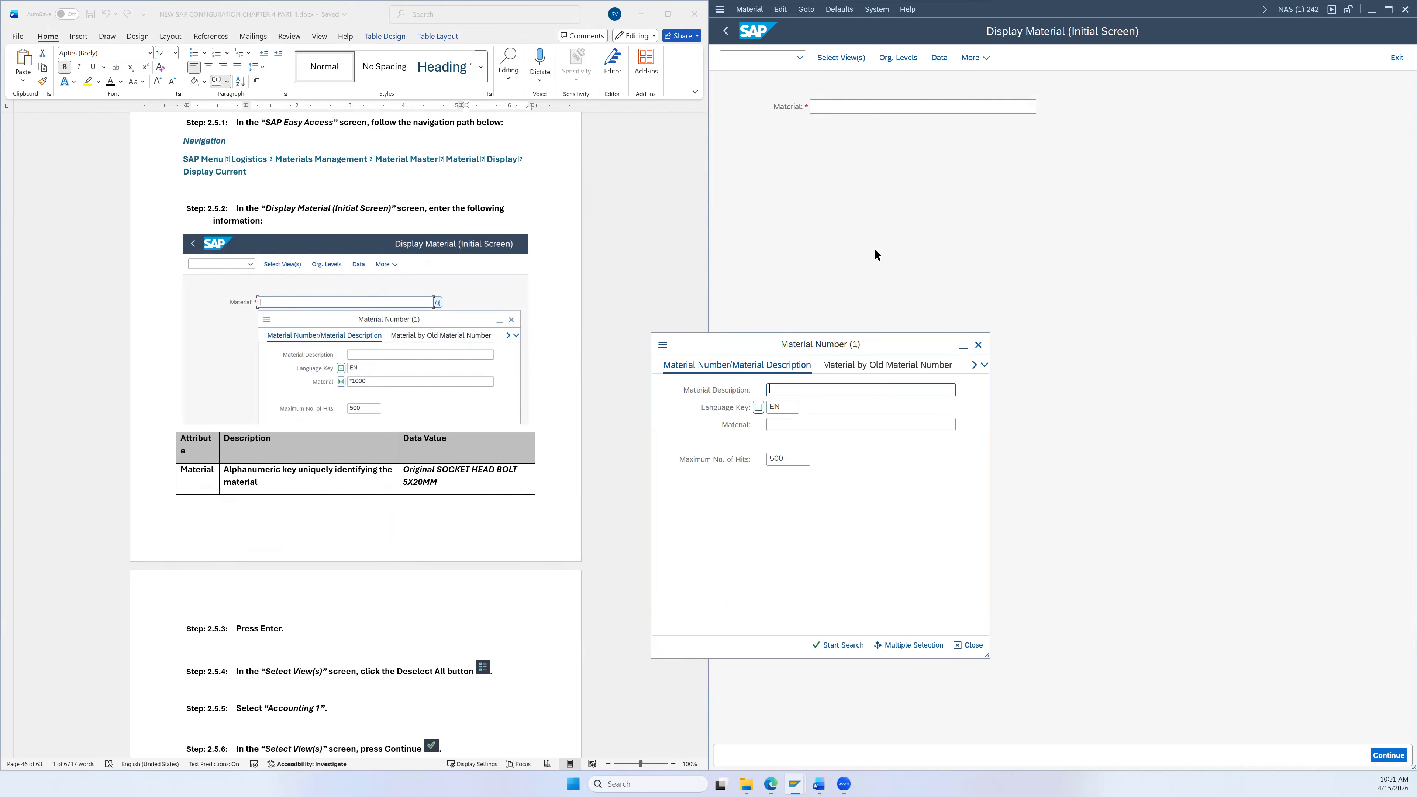
{"action": "left_click", "coordinate": [975, 261]}
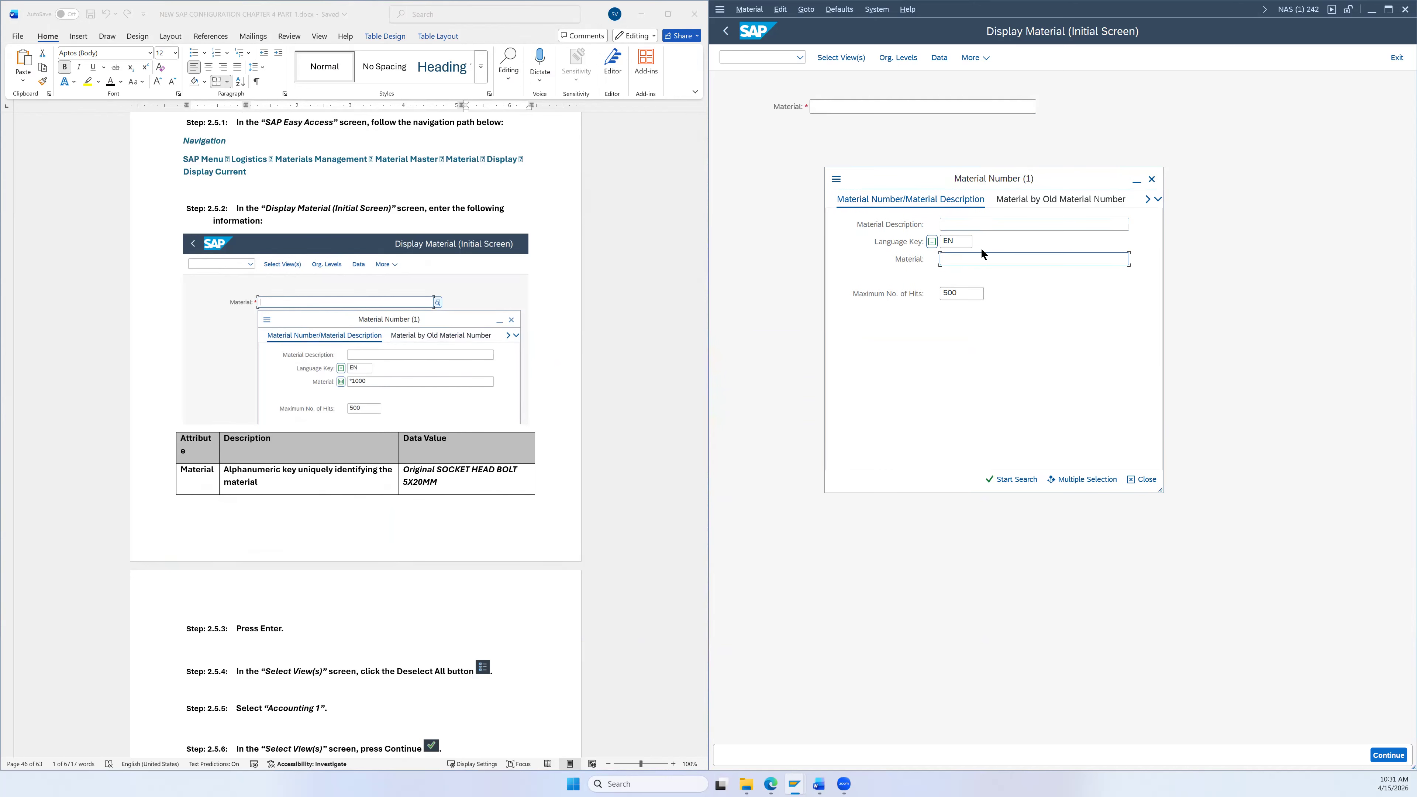
{"action": "type", "text": "*"}
{"action": "key", "text": "BackSpace"}
{"action": "key", "text": "BackSpace"}
{"action": "type", "text": "26"}
{"action": "type", "text": "00"}
{"action": "left_click", "coordinate": [984, 483]}
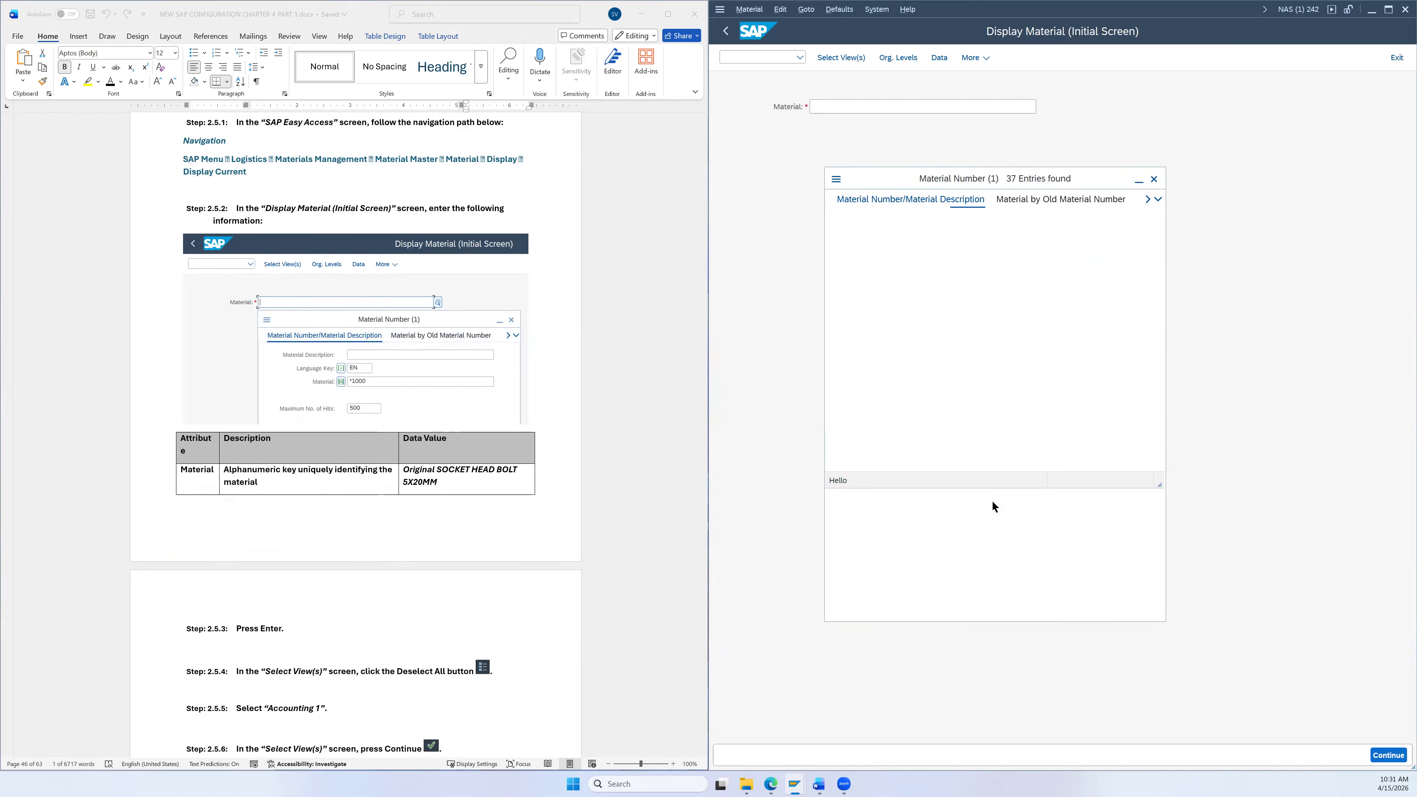
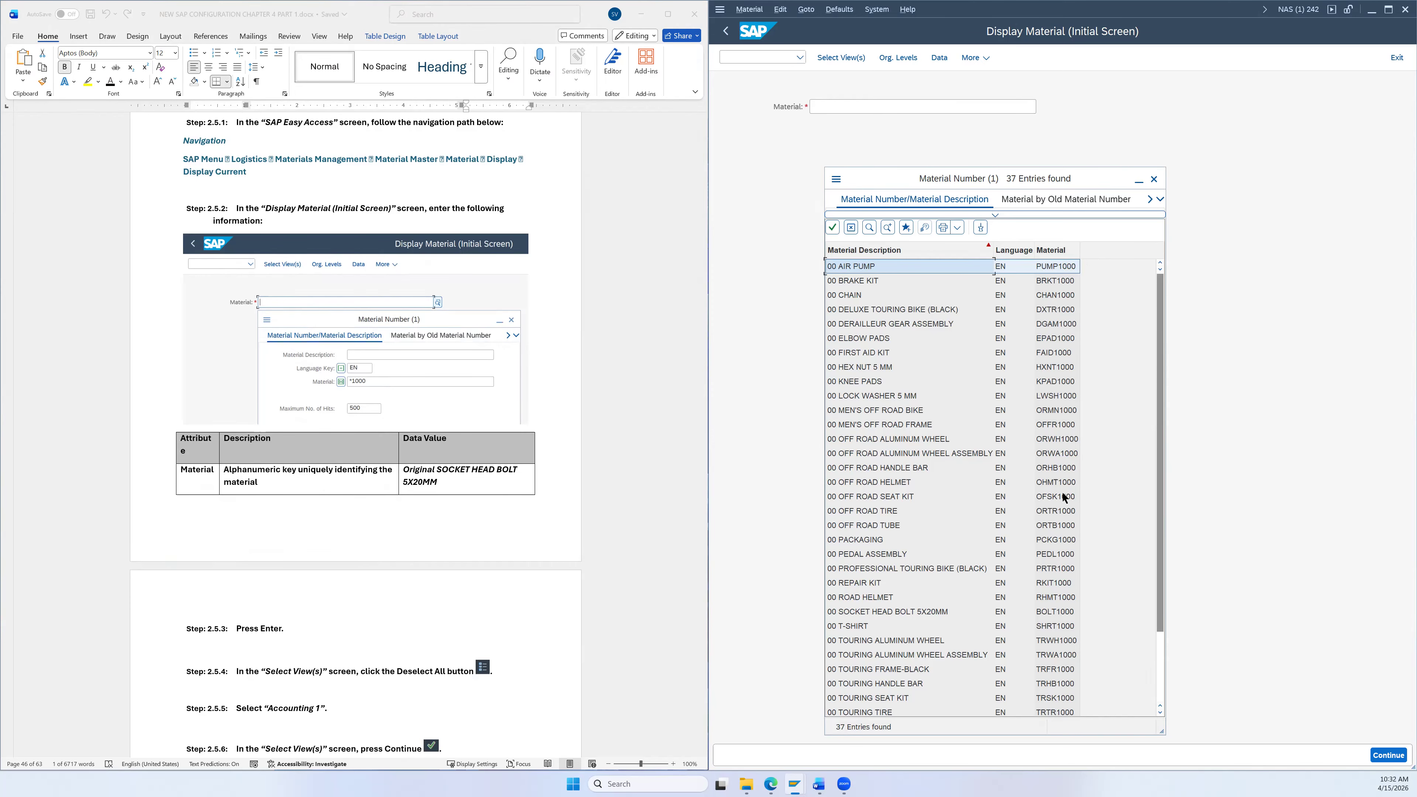
Step: Pick 00 SOCKET HEAD BOLT 5X20MM from the material list to enter BOLT1000
{"action": "scroll", "coordinate": [1067, 584], "scroll_direction": "down", "scroll_amount": 2}
{"action": "scroll", "coordinate": [1067, 435], "scroll_direction": "up", "scroll_amount": 2}
{"action": "scroll", "coordinate": [952, 462], "scroll_direction": "down", "scroll_amount": 2}
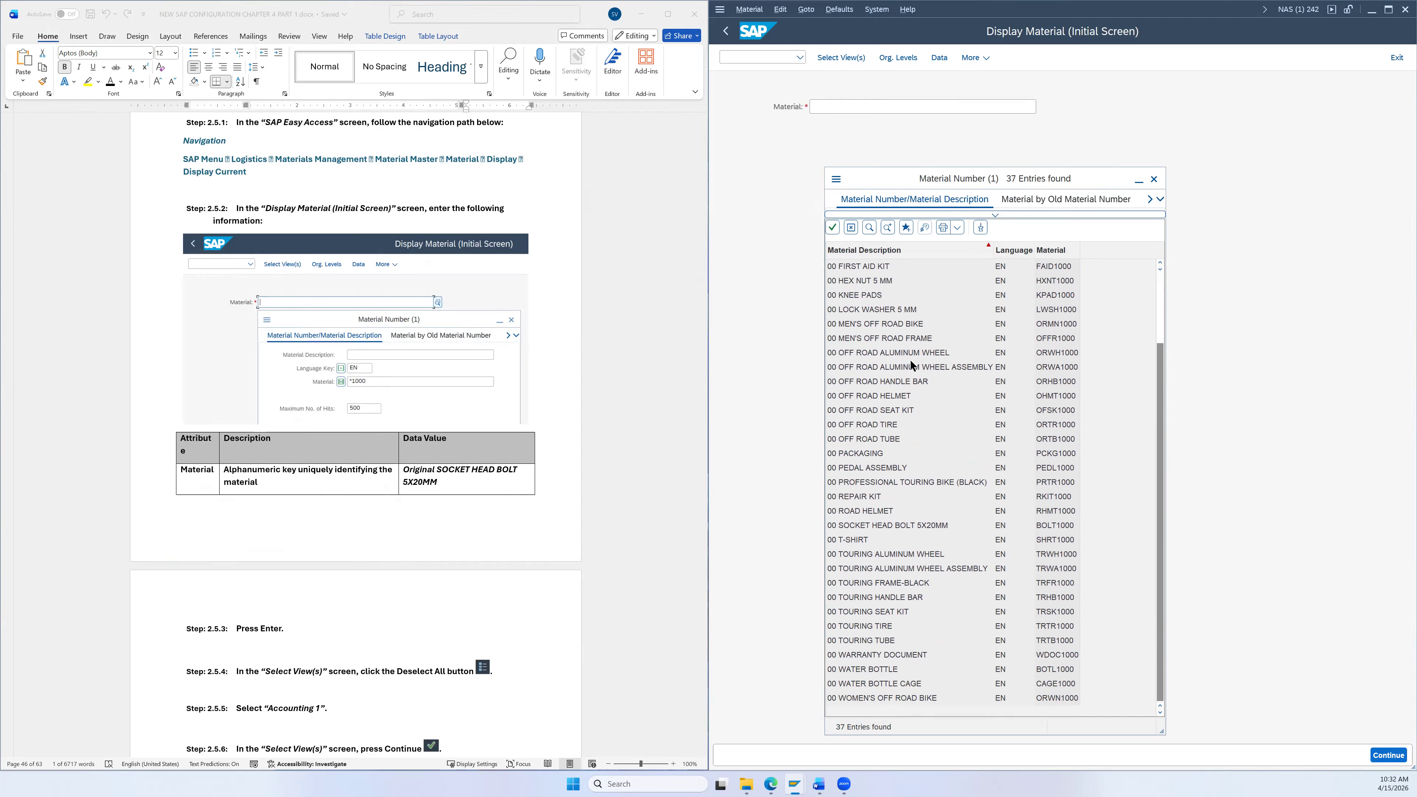
{"action": "left_click", "coordinate": [904, 483]}
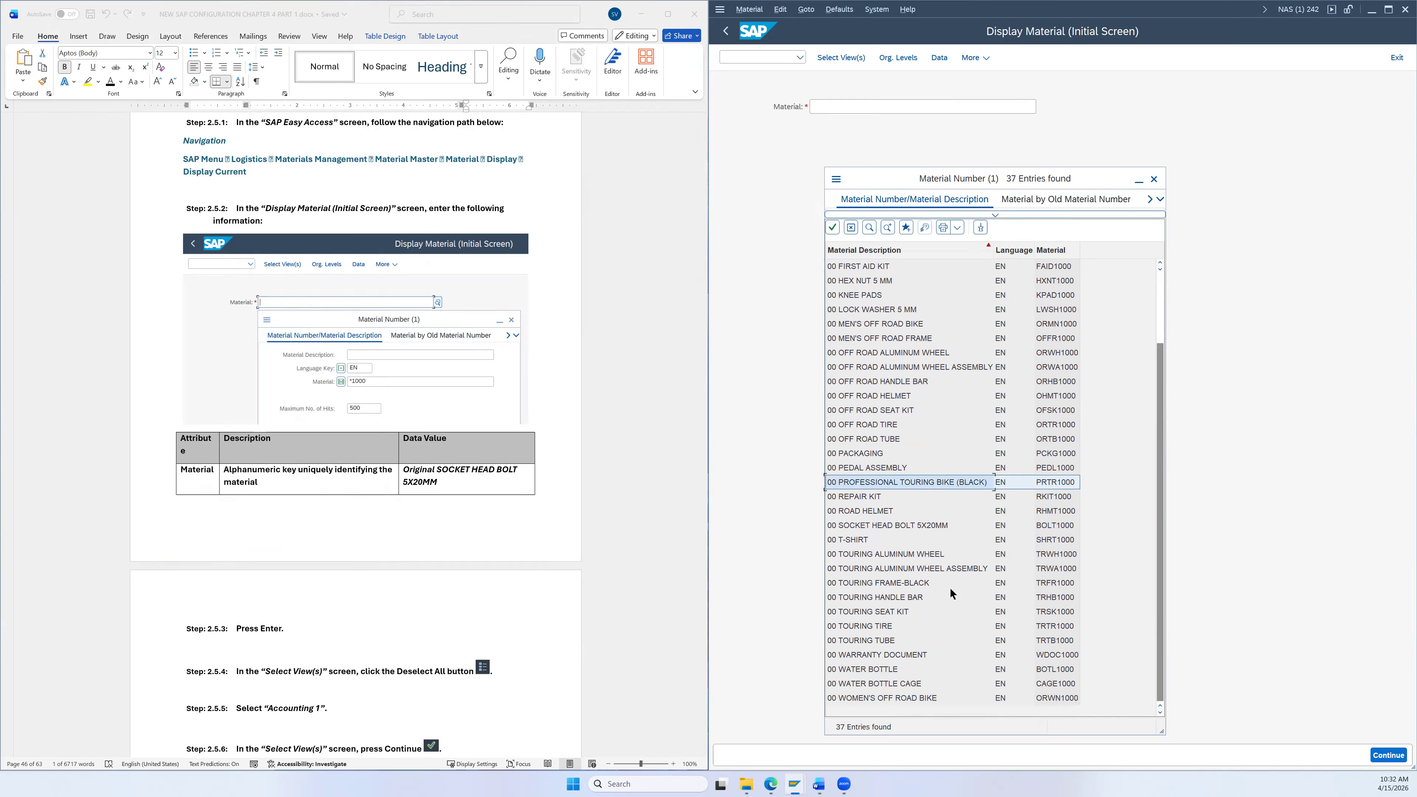
{"action": "scroll", "coordinate": [952, 589], "scroll_direction": "up", "scroll_amount": 1}
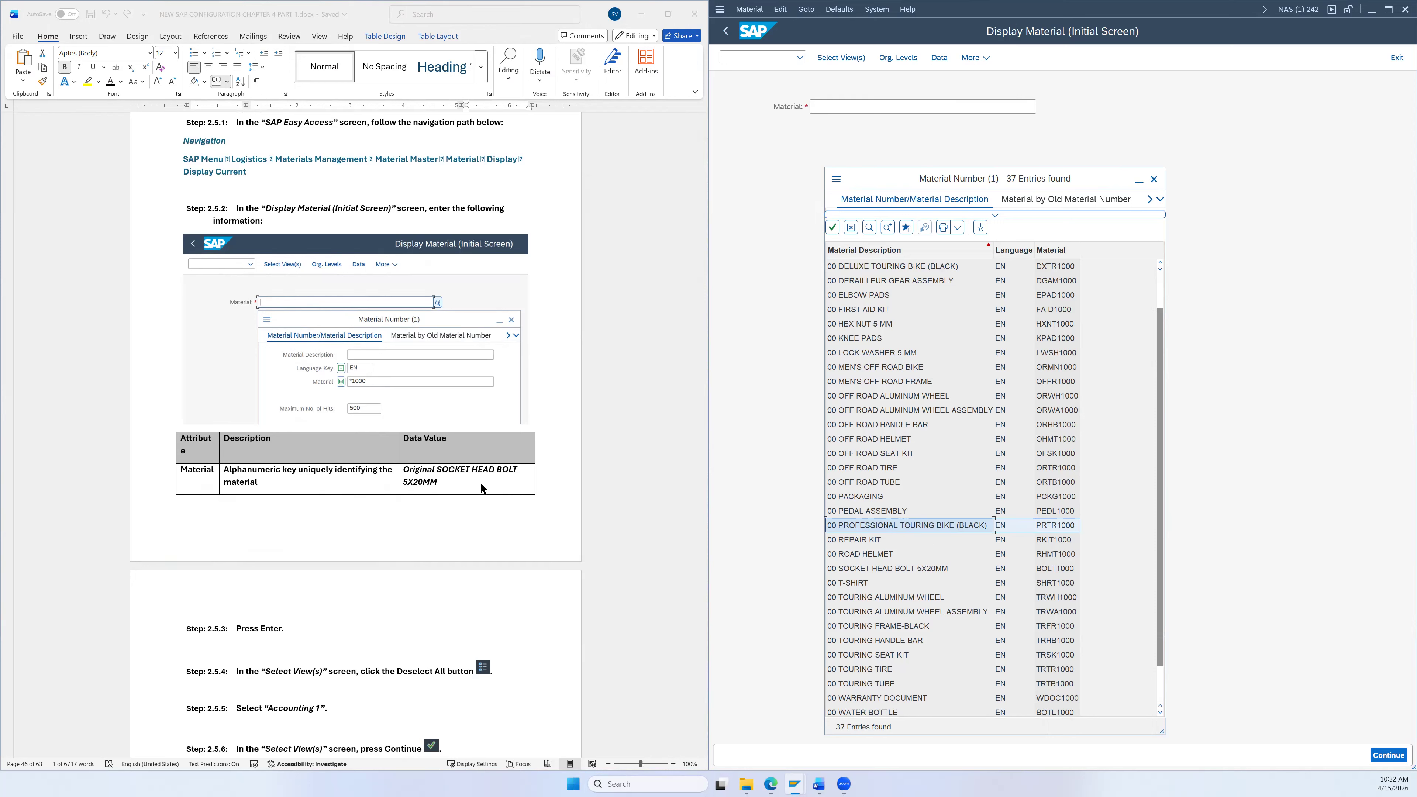
{"action": "left_click", "coordinate": [916, 570]}
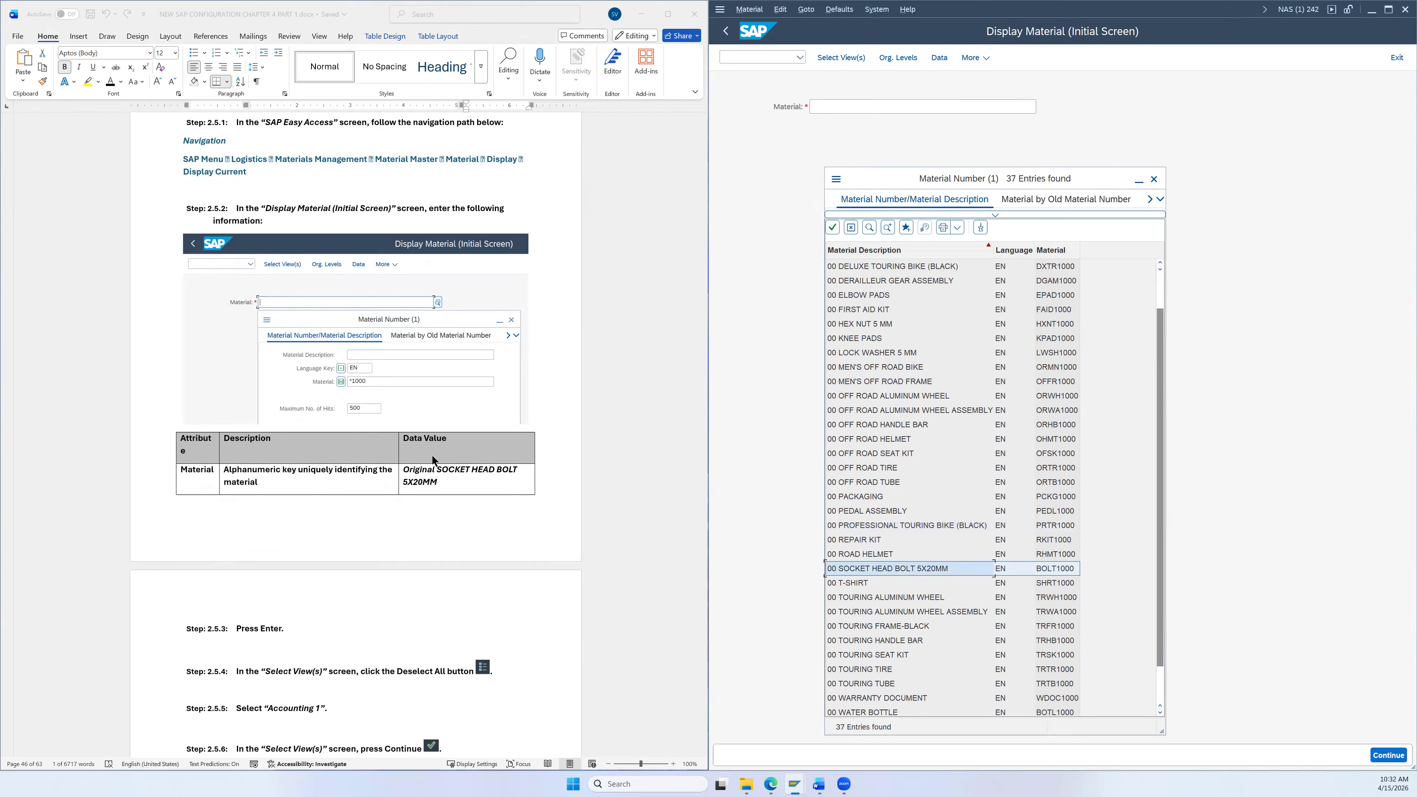
{"action": "double_click", "coordinate": [854, 569]}
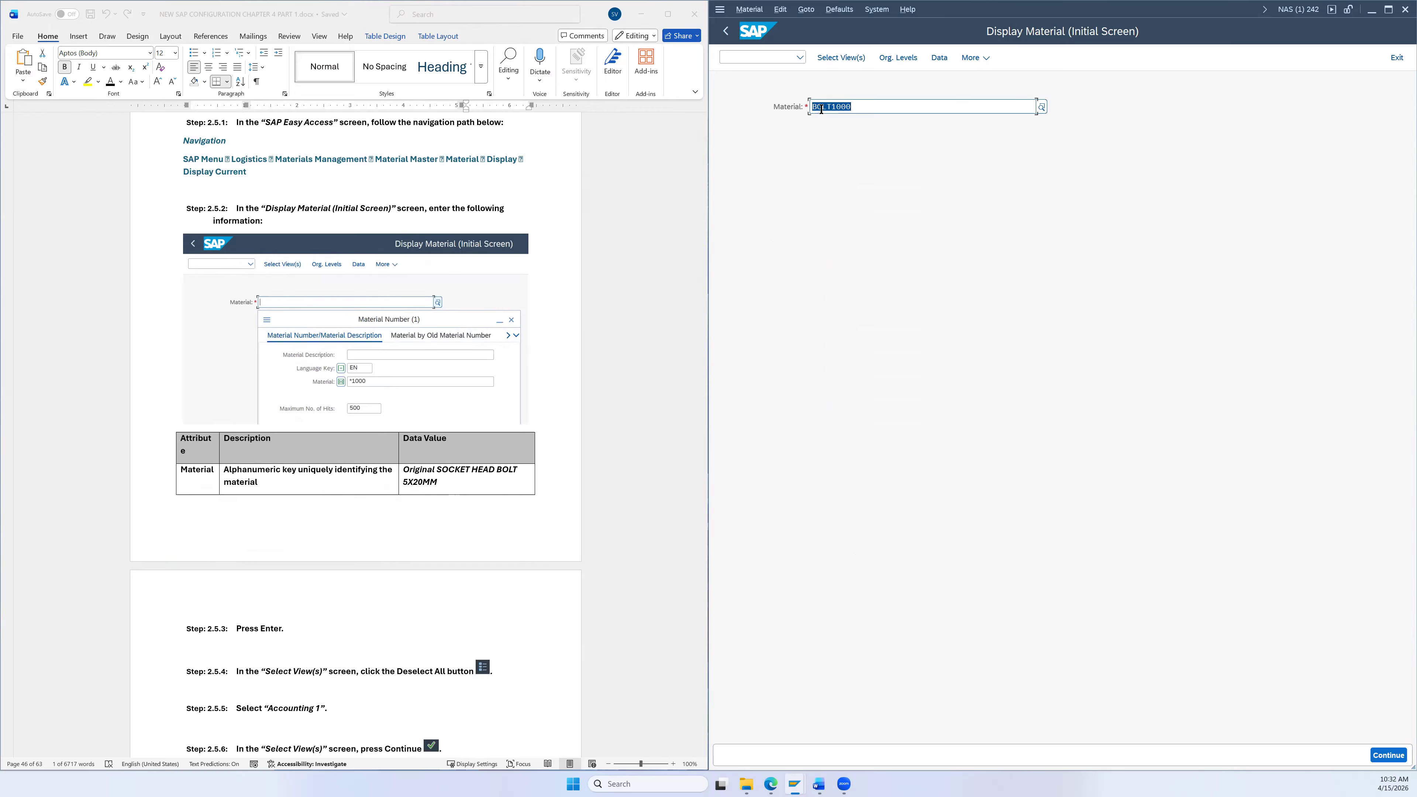
Step: Confirm BOLT1000, select only the Accounting 1 view, and continue to Organizational Levels
{"action": "left_click", "coordinate": [883, 110]}
{"action": "scroll", "coordinate": [459, 482], "scroll_direction": "down", "scroll_amount": 3}
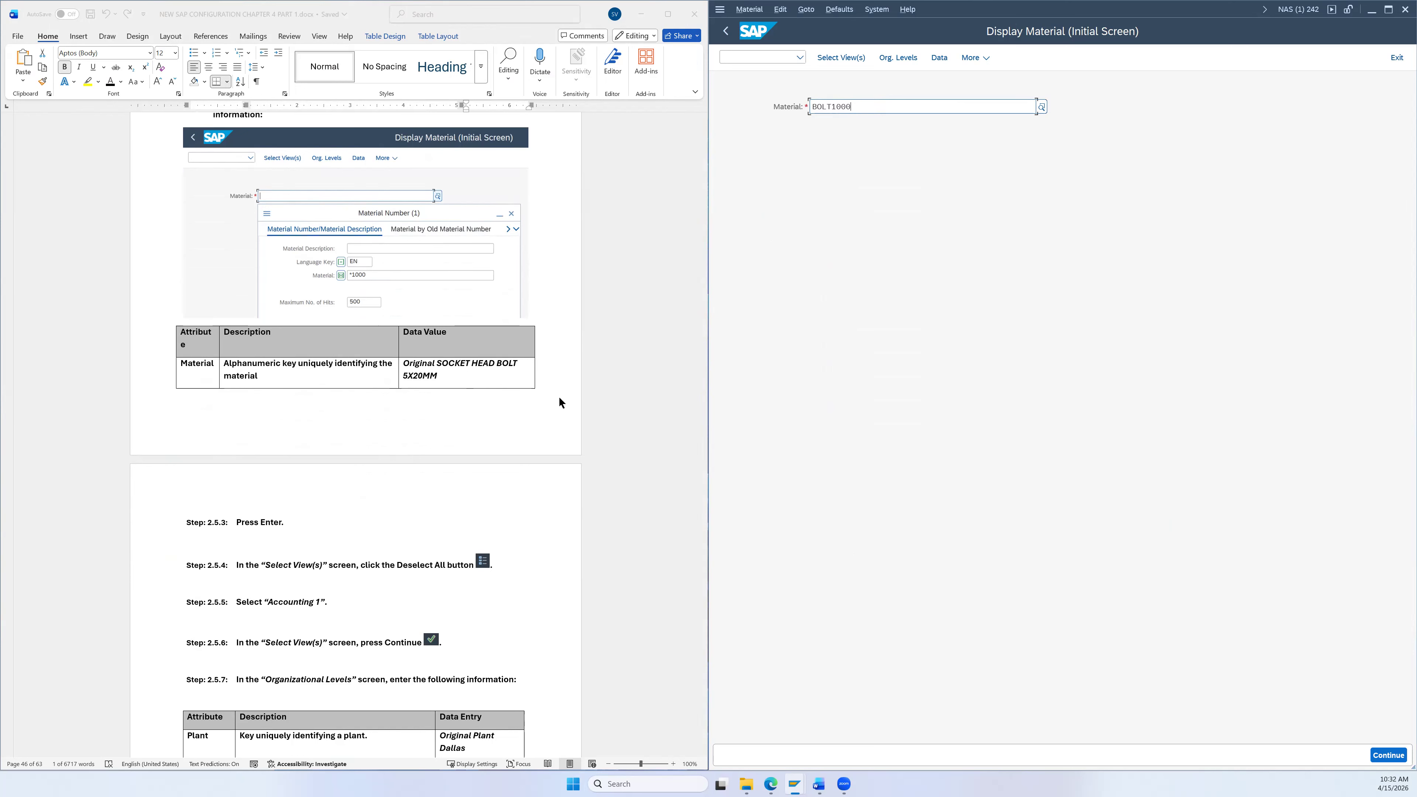
{"action": "scroll", "coordinate": [559, 402], "scroll_direction": "down", "scroll_amount": 1}
{"action": "key", "text": "Return"}
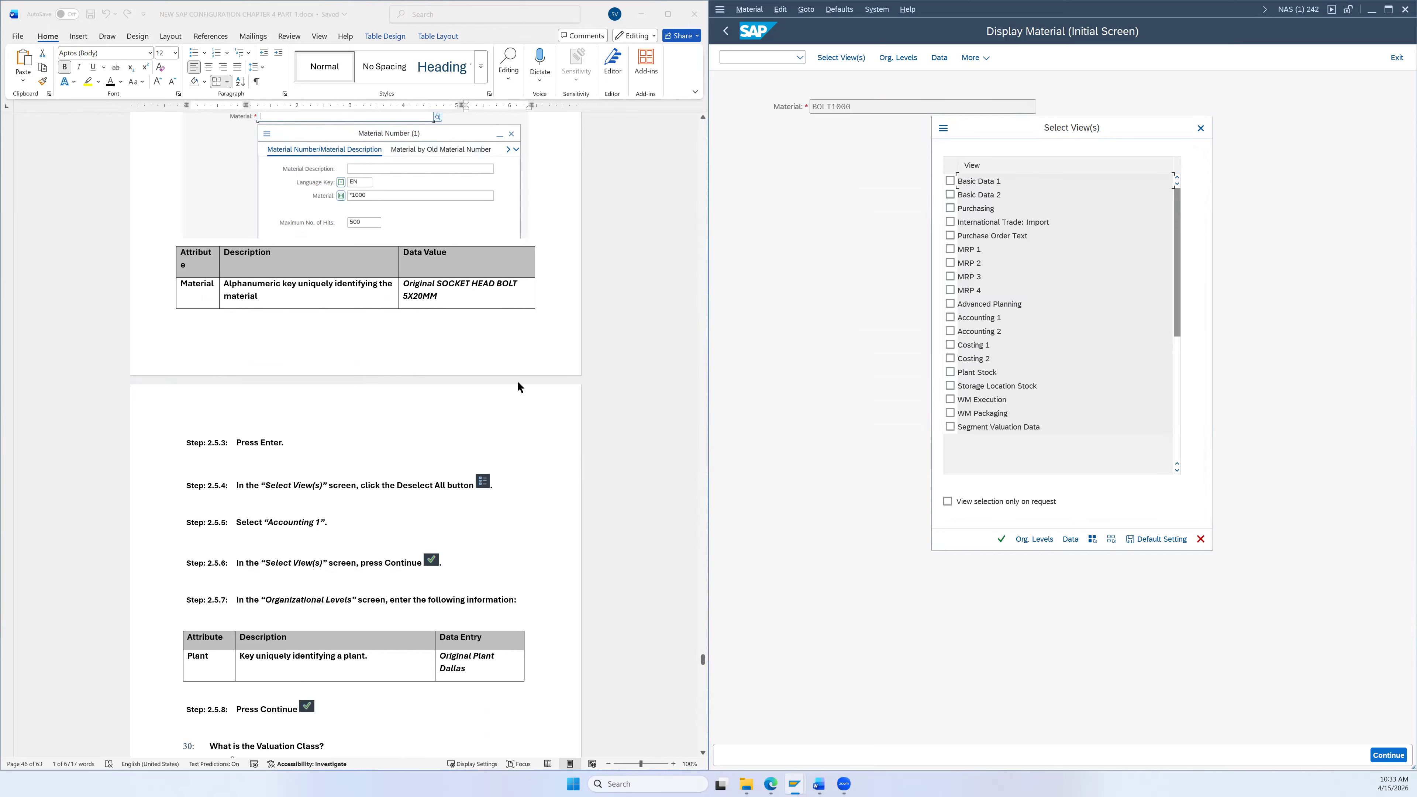
{"action": "scroll", "coordinate": [614, 389], "scroll_direction": "down", "scroll_amount": 2}
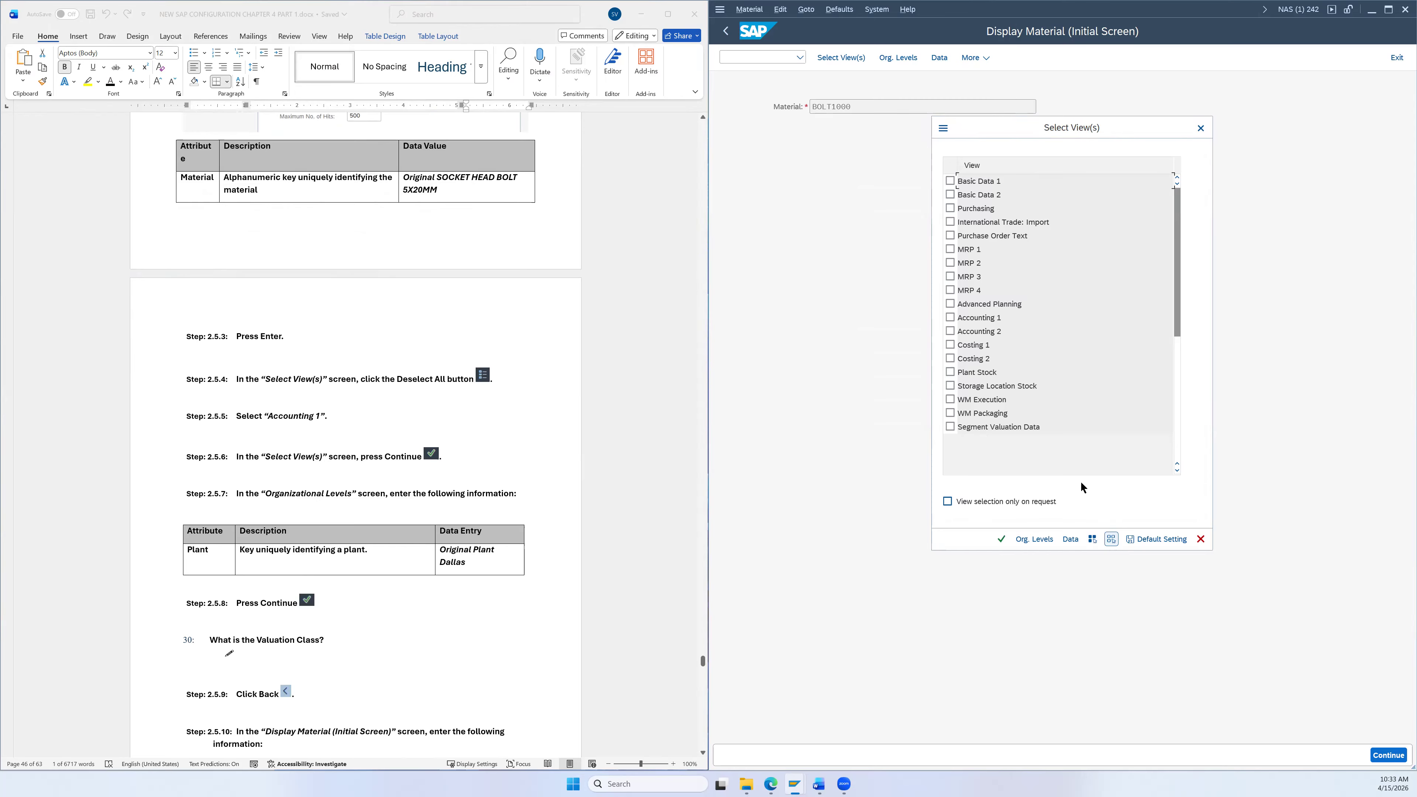
{"action": "left_click", "coordinate": [950, 317]}
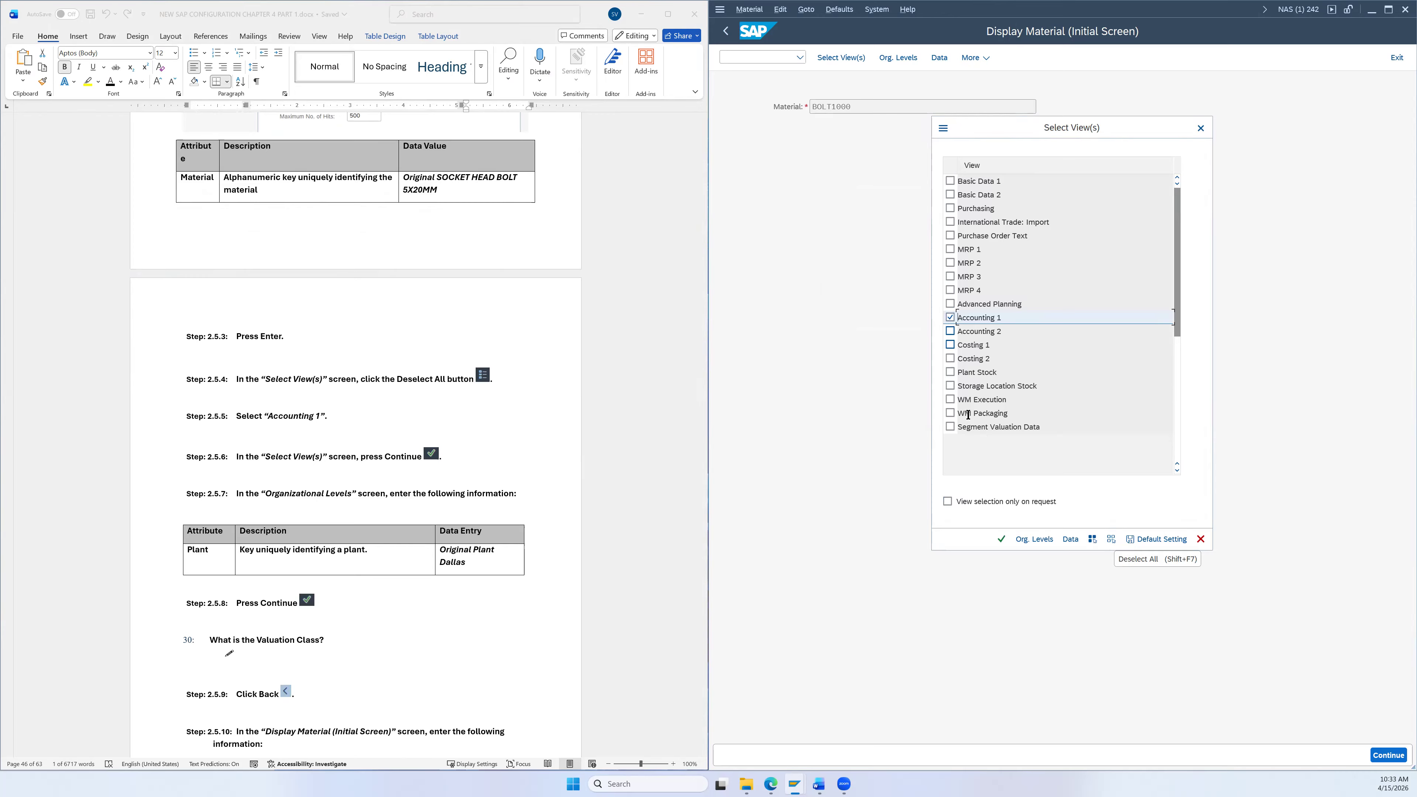
{"action": "left_click", "coordinate": [1013, 540]}
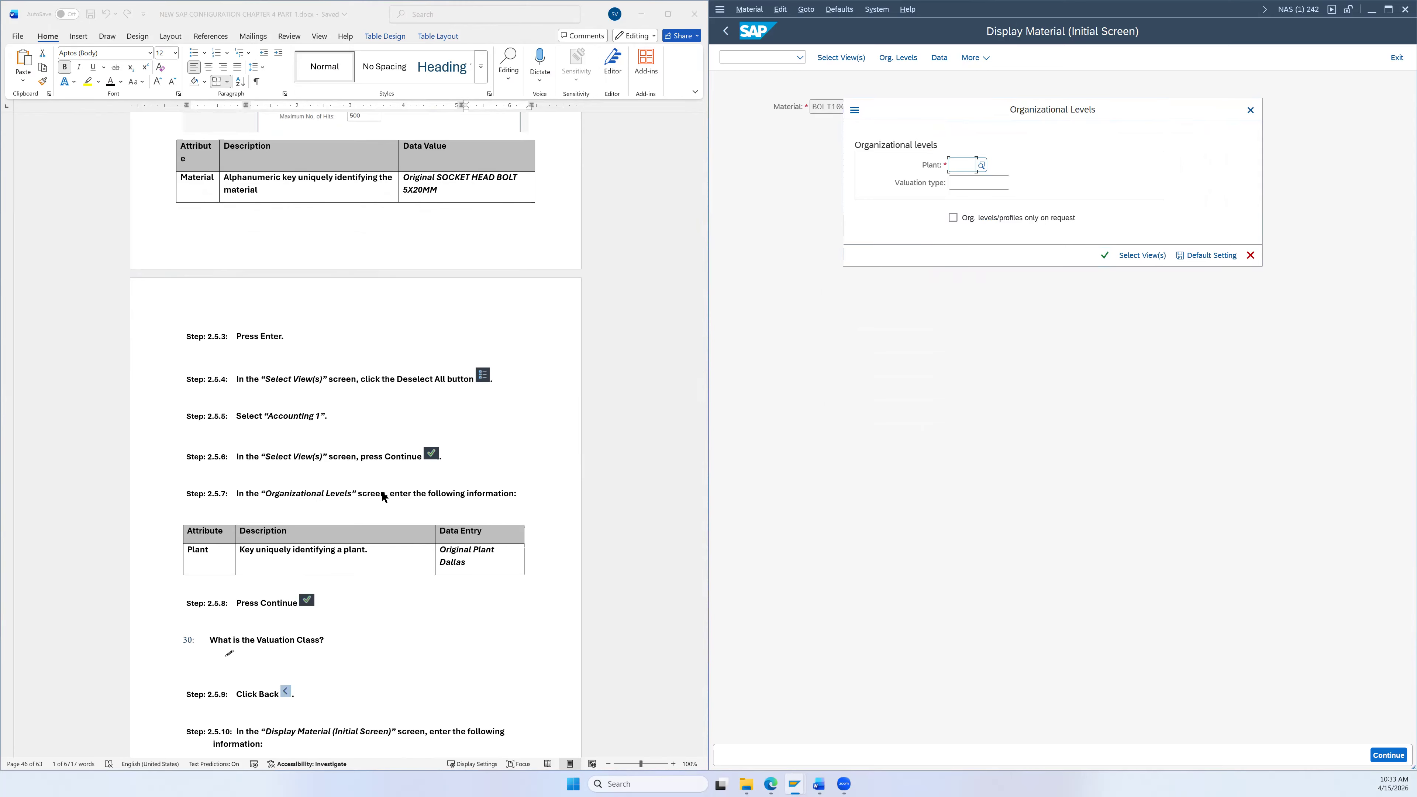
Step: Enter plant DL00 (Plant Dallas) to show BOLT1000's Accounting 1 data with valuation class 3000
{"action": "scroll", "coordinate": [323, 515], "scroll_direction": "down", "scroll_amount": 3}
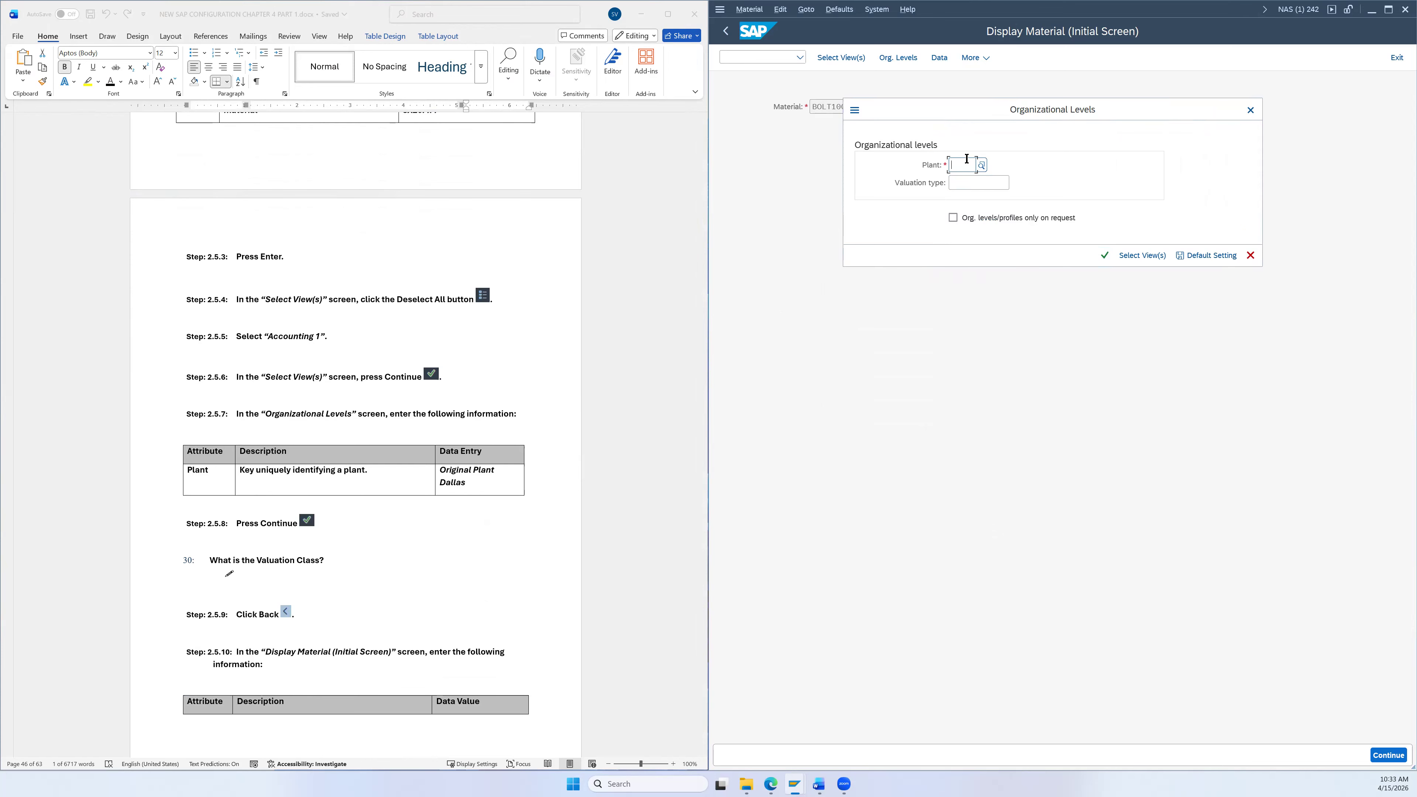
{"action": "type", "text": "DL"}
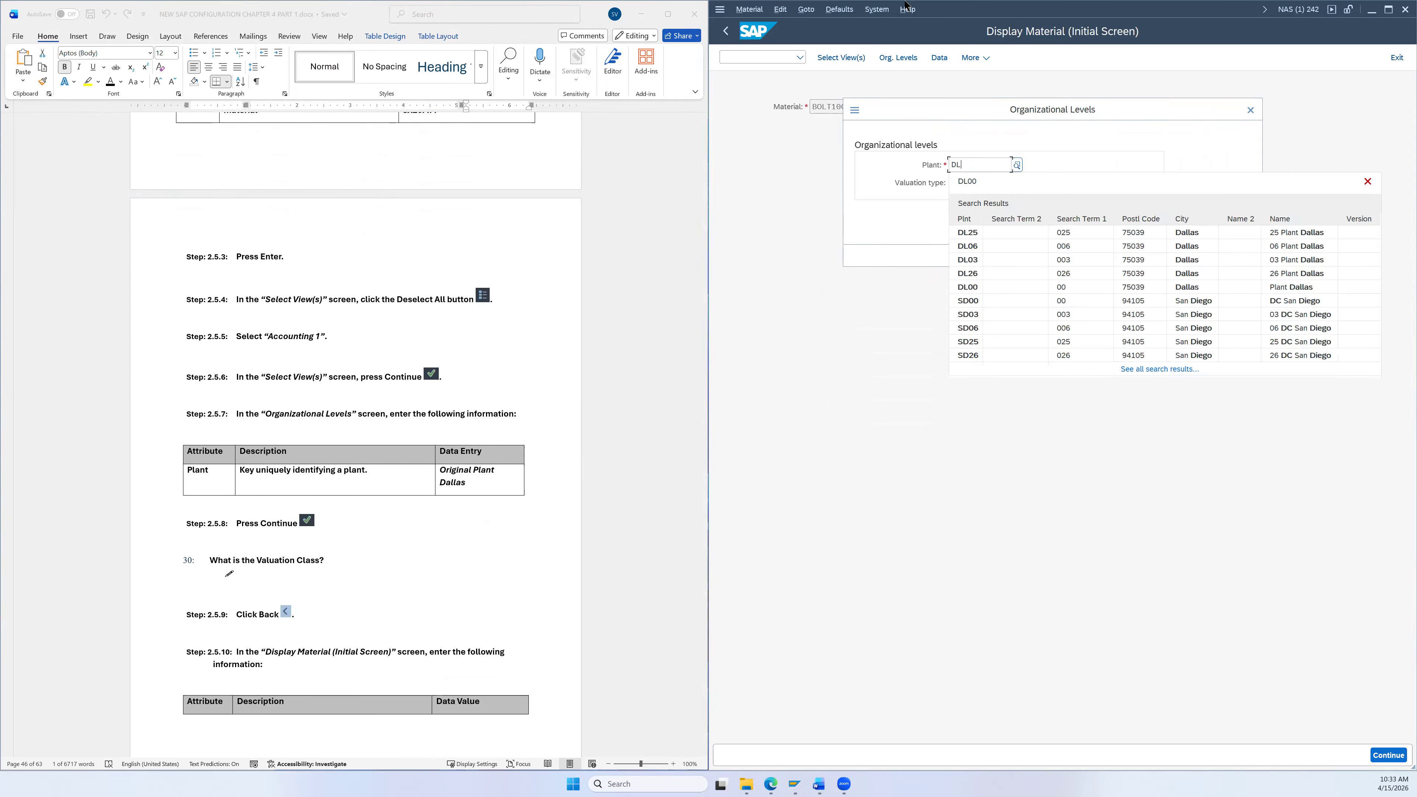
{"action": "type", "text": "00"}
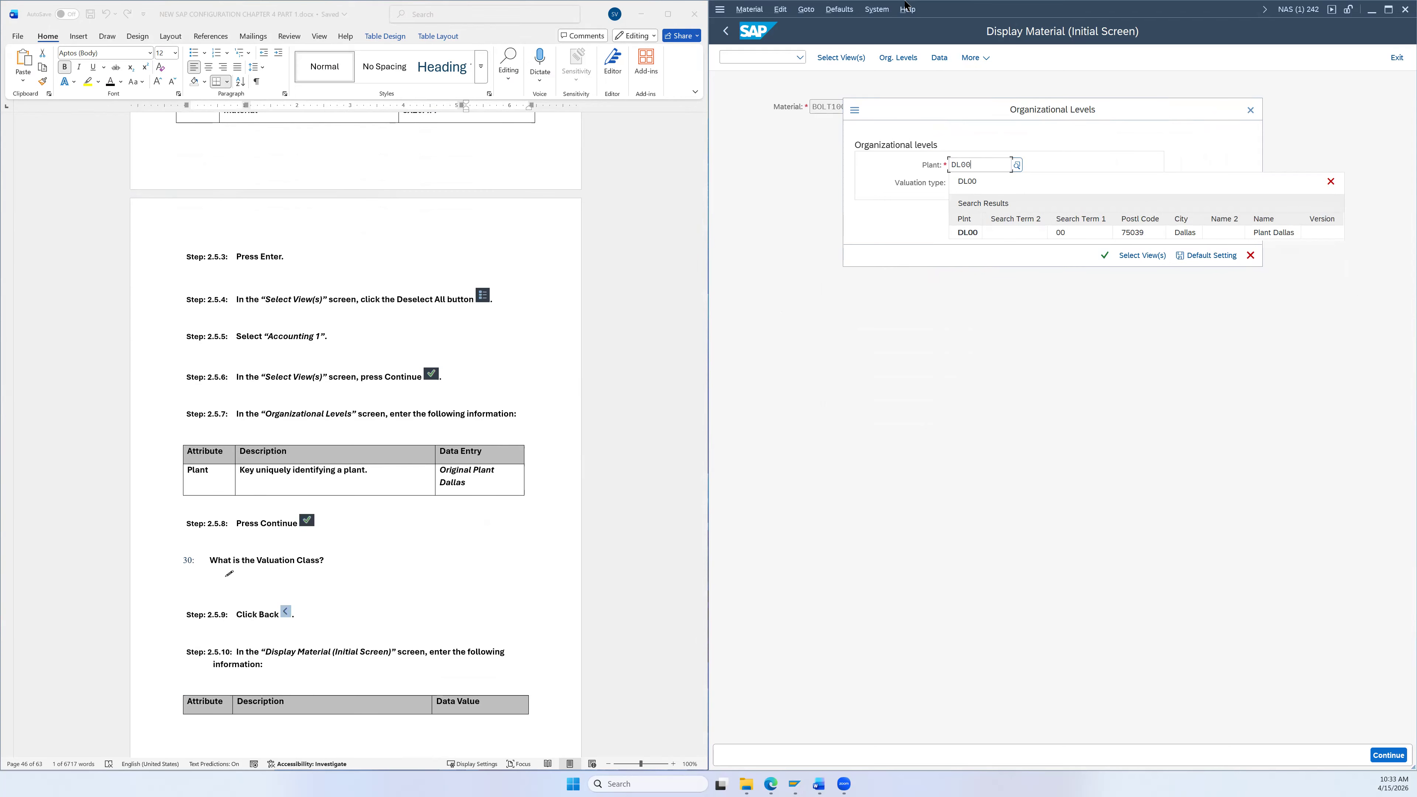
{"action": "left_click", "coordinate": [981, 181]}
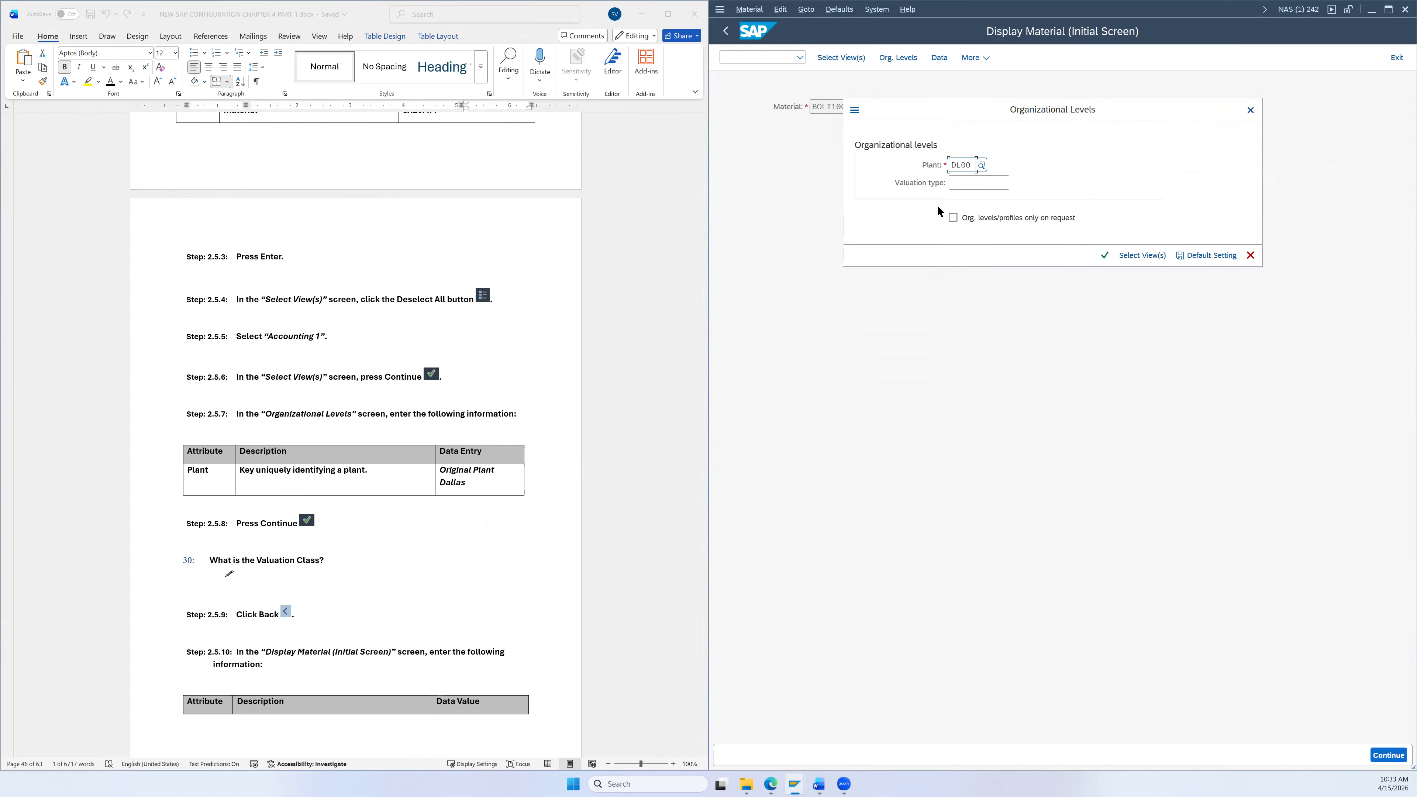
{"action": "left_click", "coordinate": [1106, 258]}
{"action": "scroll", "coordinate": [479, 486], "scroll_direction": "down", "scroll_amount": 2}
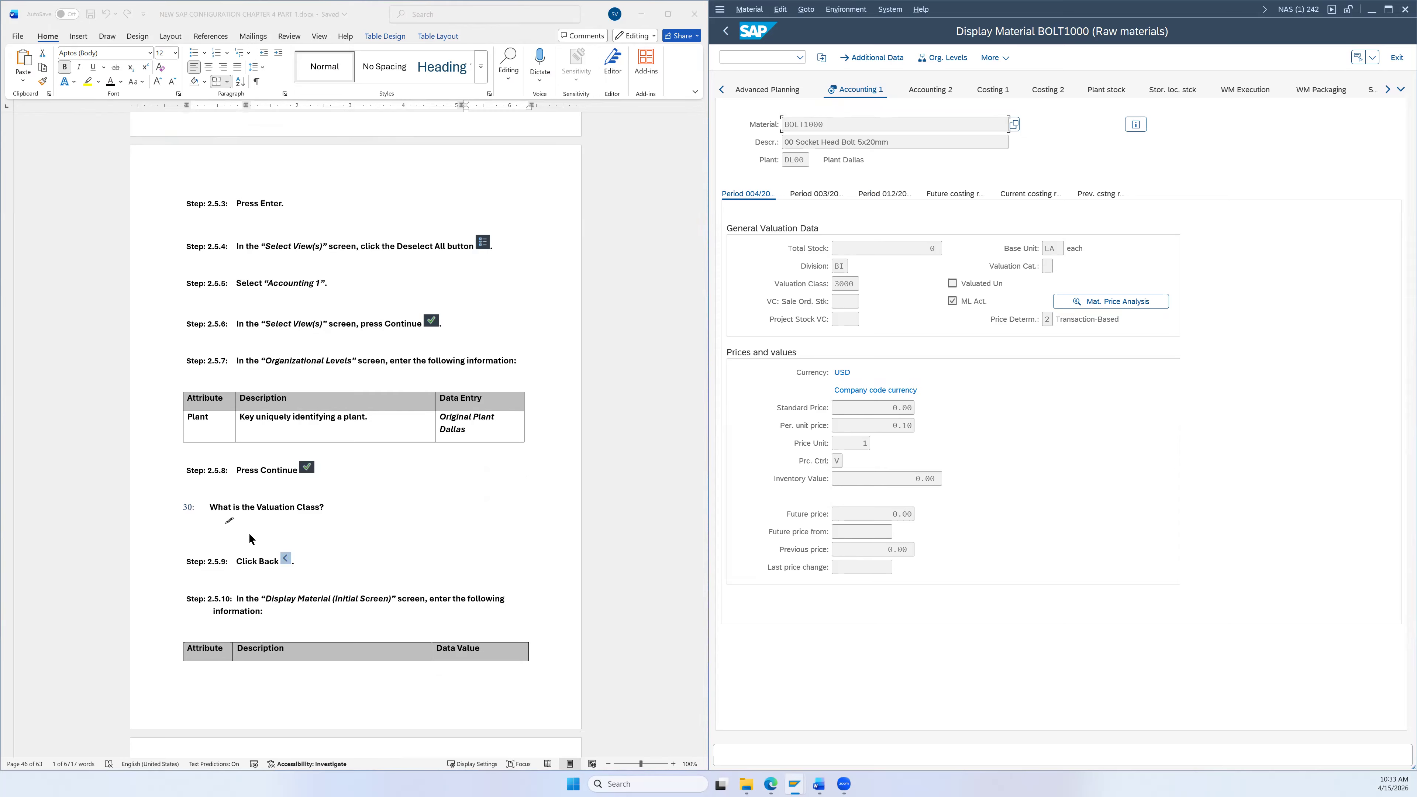
Step: Check the possible values for valuation class 3000, then return to the Display Material initial screen
{"action": "left_click", "coordinate": [848, 283]}
{"action": "left_click", "coordinate": [865, 290]}
{"action": "scroll", "coordinate": [372, 484], "scroll_direction": "down", "scroll_amount": 1}
{"action": "scroll", "coordinate": [293, 468], "scroll_direction": "down", "scroll_amount": 2}
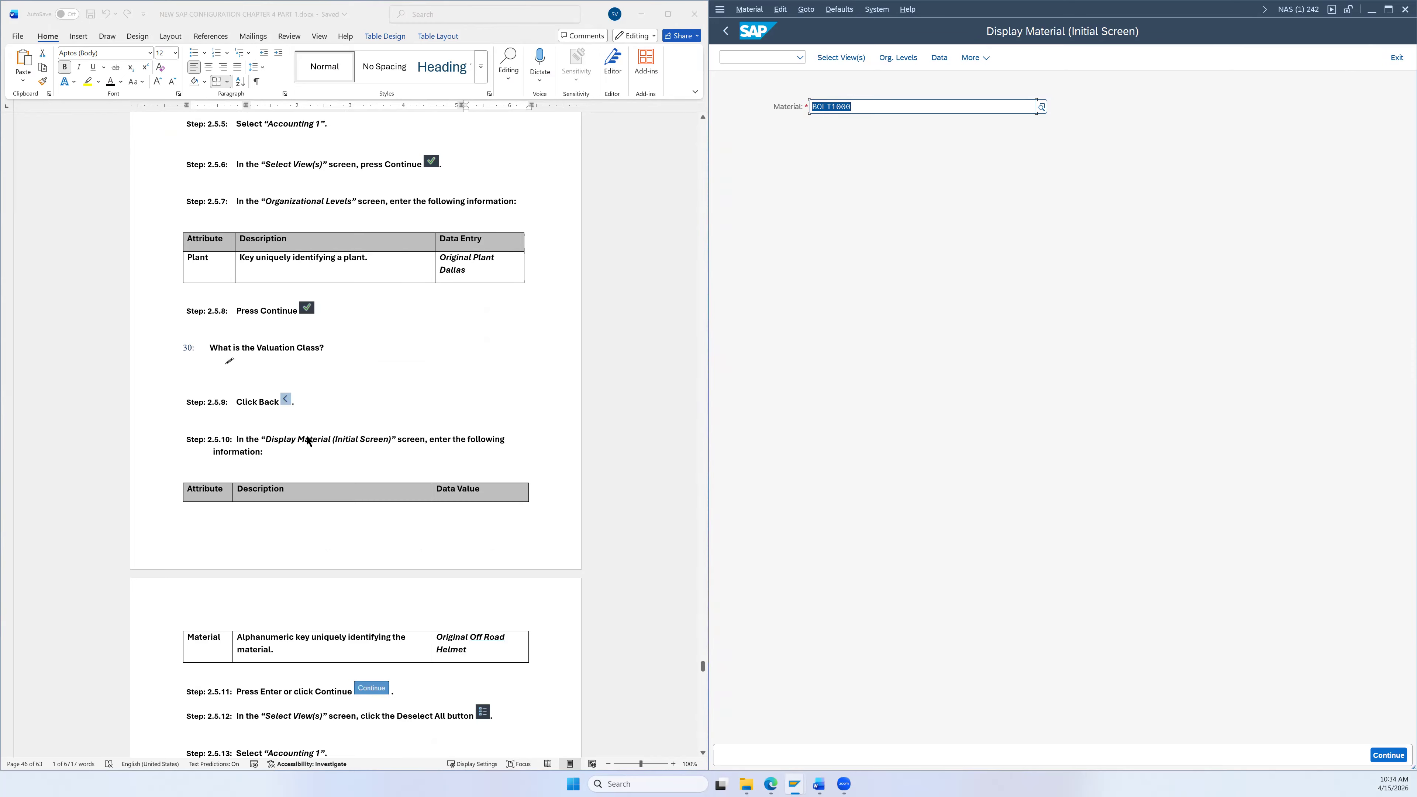
Step: Search the Material help with pattern *100, listing 37 materials, and highlight 00 OFF ROAD HELMET
{"action": "scroll", "coordinate": [311, 436], "scroll_direction": "down", "scroll_amount": 2}
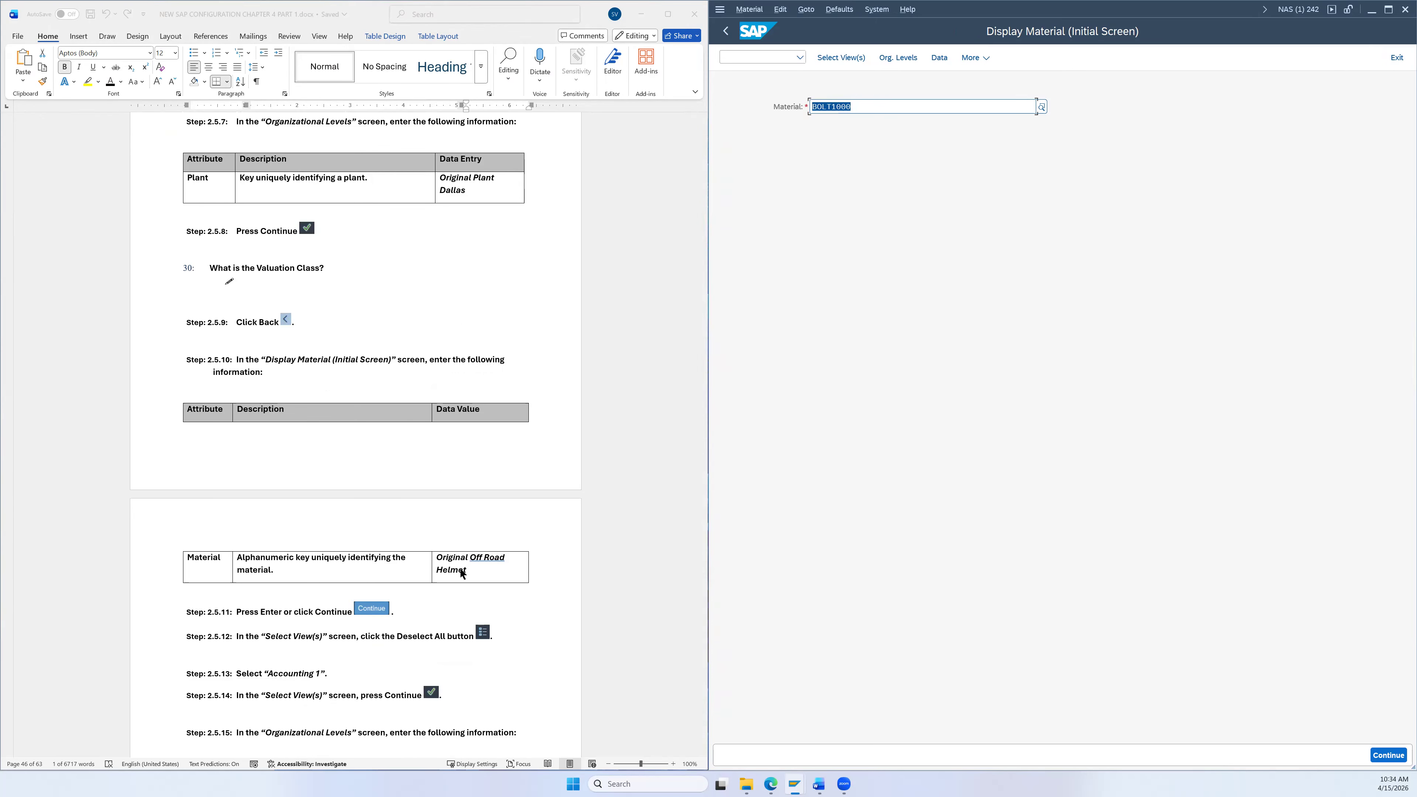
{"action": "left_click", "coordinate": [948, 101]}
{"action": "left_click_drag", "start_coordinate": [946, 101], "coordinate": [759, 118]}
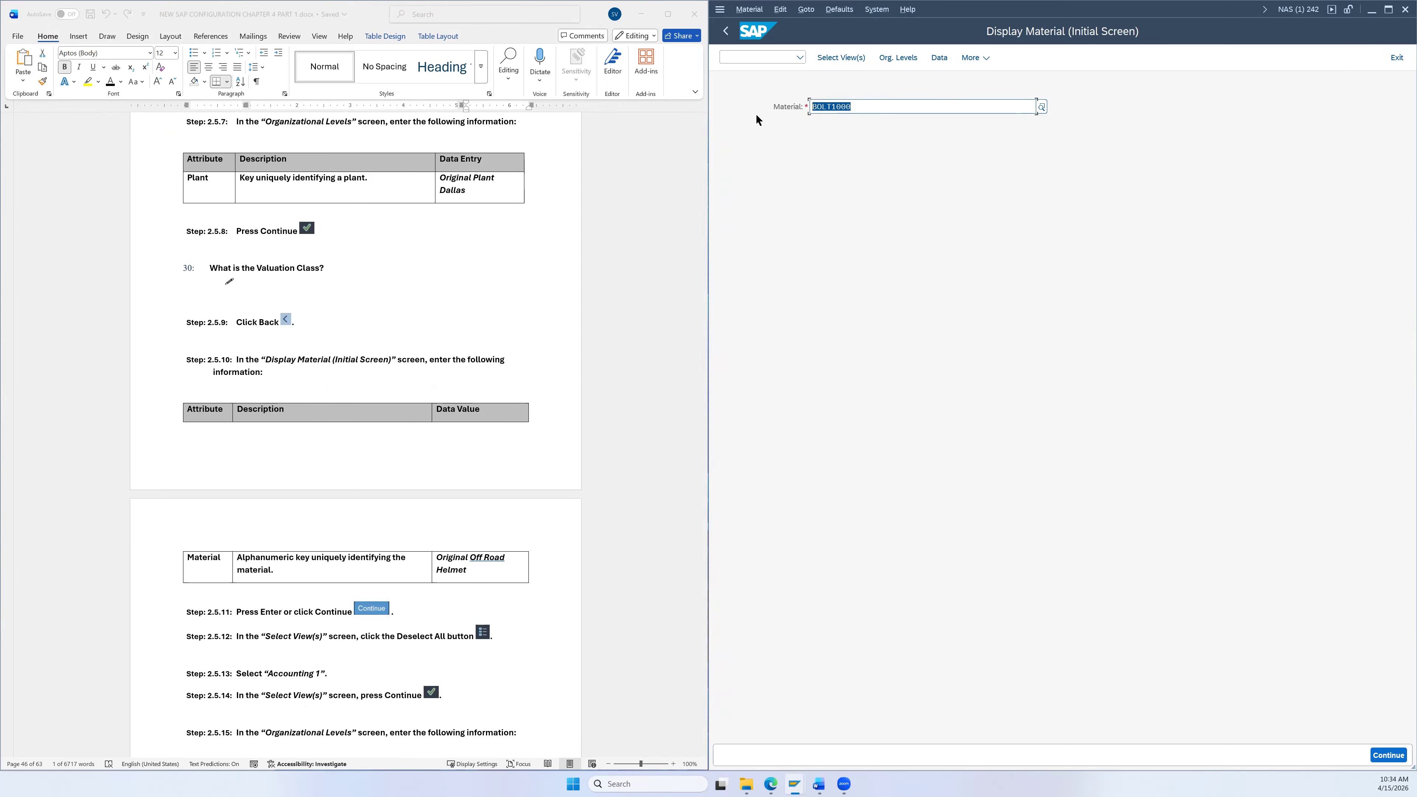
{"action": "left_click", "coordinate": [1045, 110]}
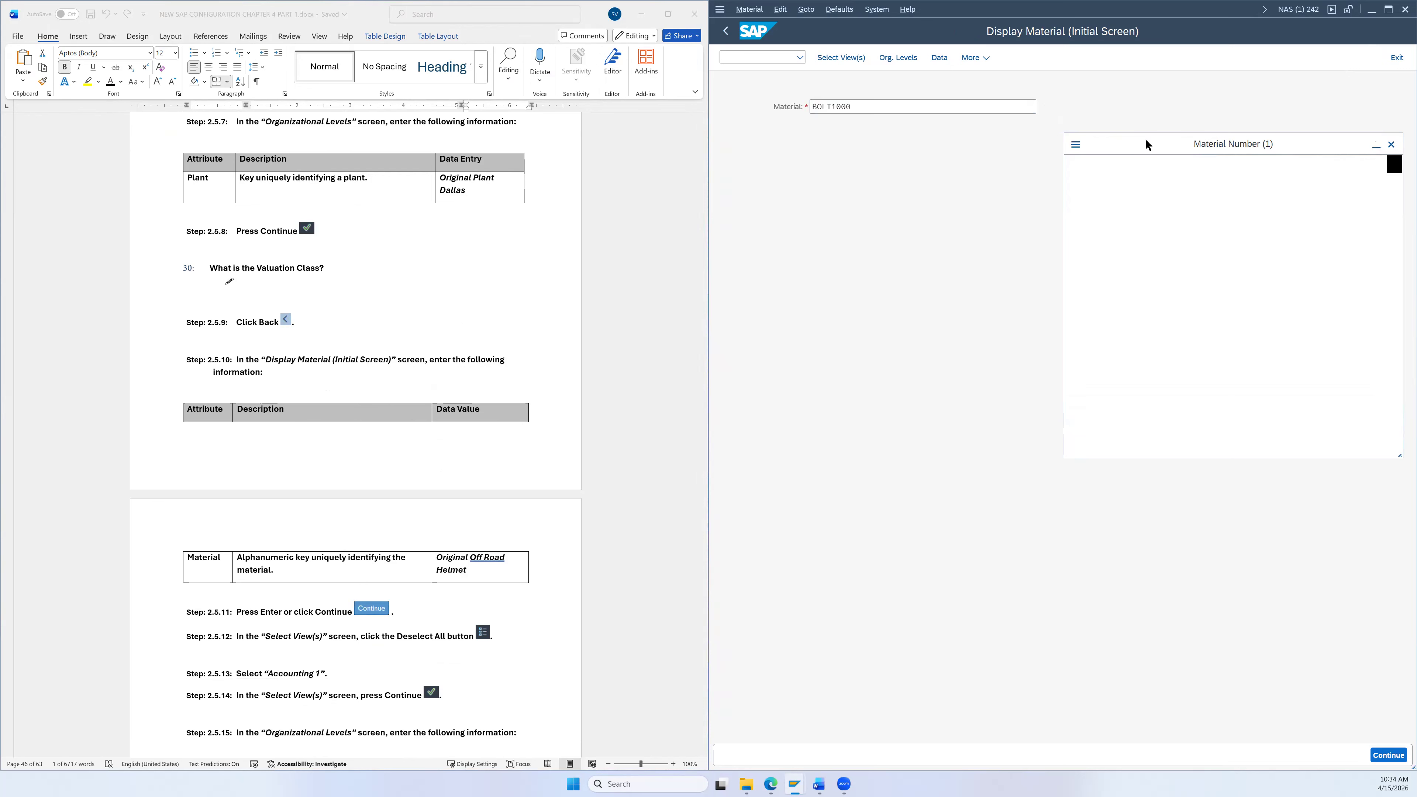
{"action": "left_click", "coordinate": [1046, 228]}
{"action": "type", "text": "*"}
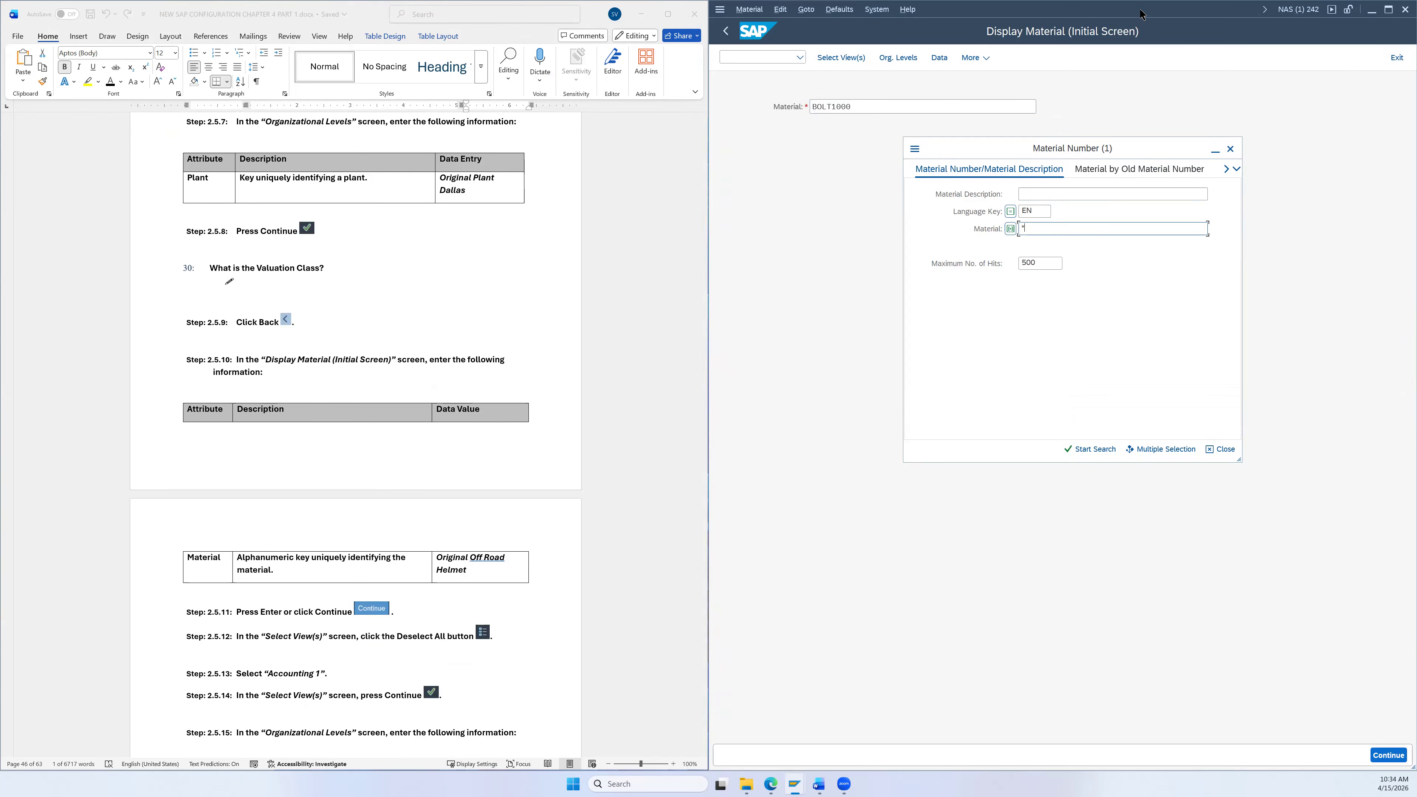
{"action": "type", "text": "100"}
{"action": "key", "text": "Return"}
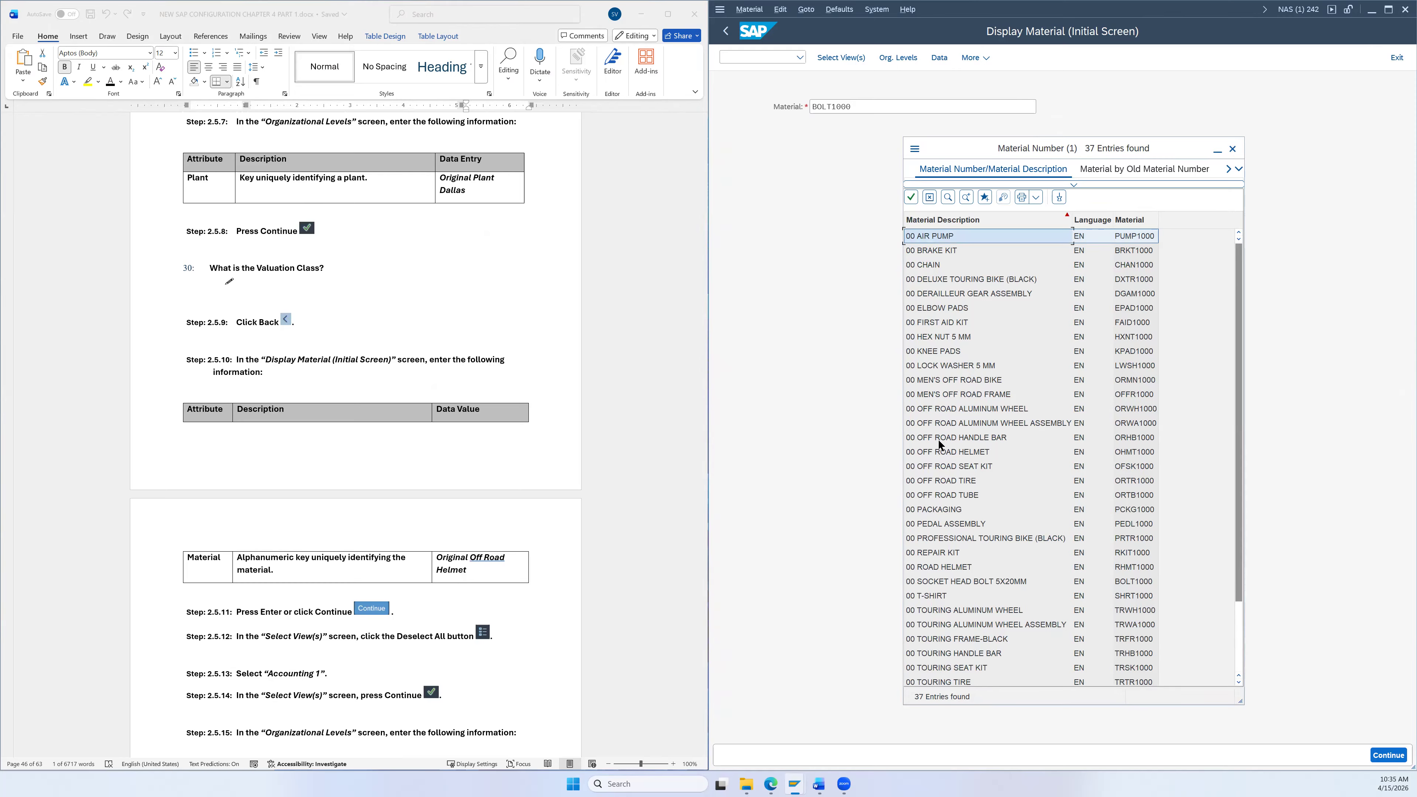
{"action": "left_click", "coordinate": [947, 452]}
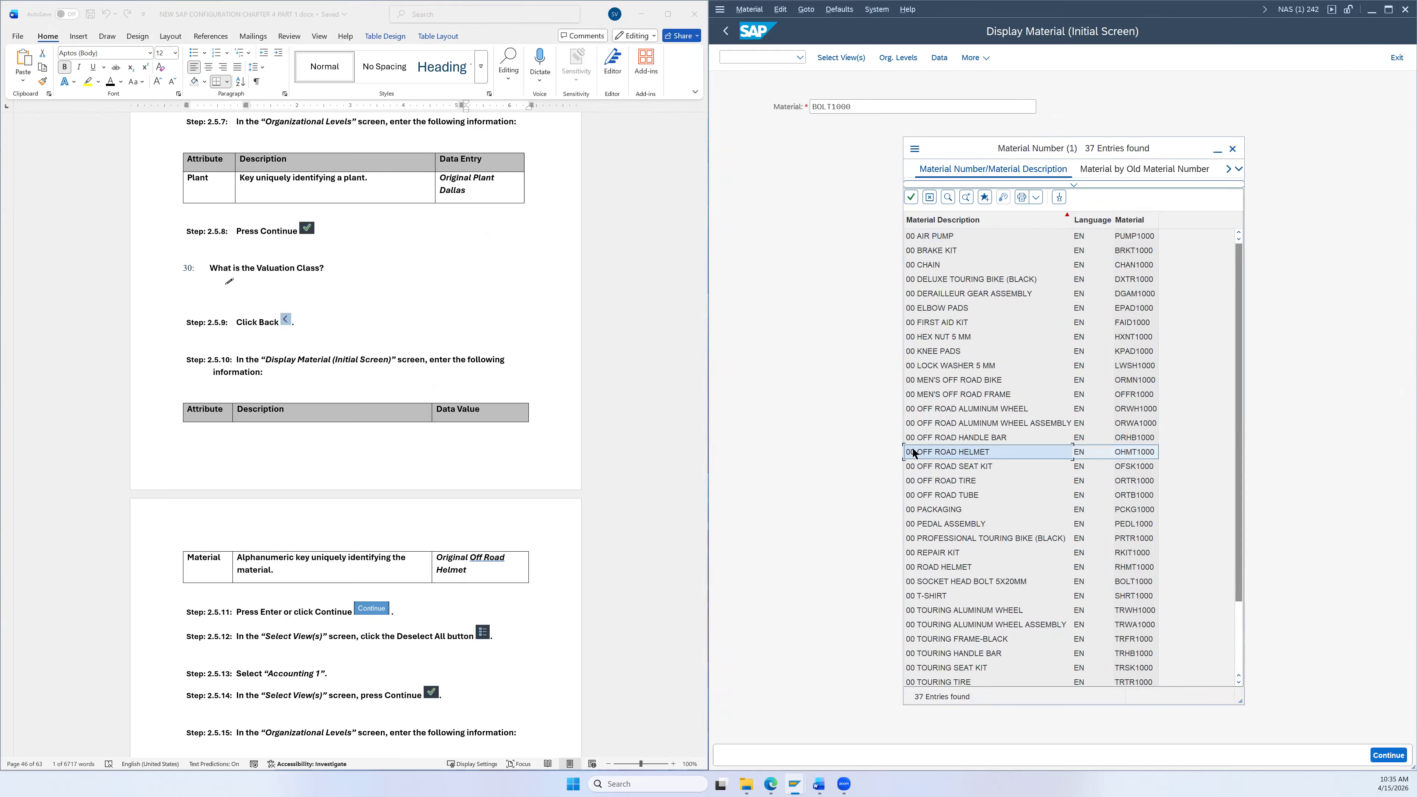
Step: Choose OHMT1000 (00 OFF ROAD HELMET) and select only its Accounting 1 view
{"action": "double_click", "coordinate": [948, 453]}
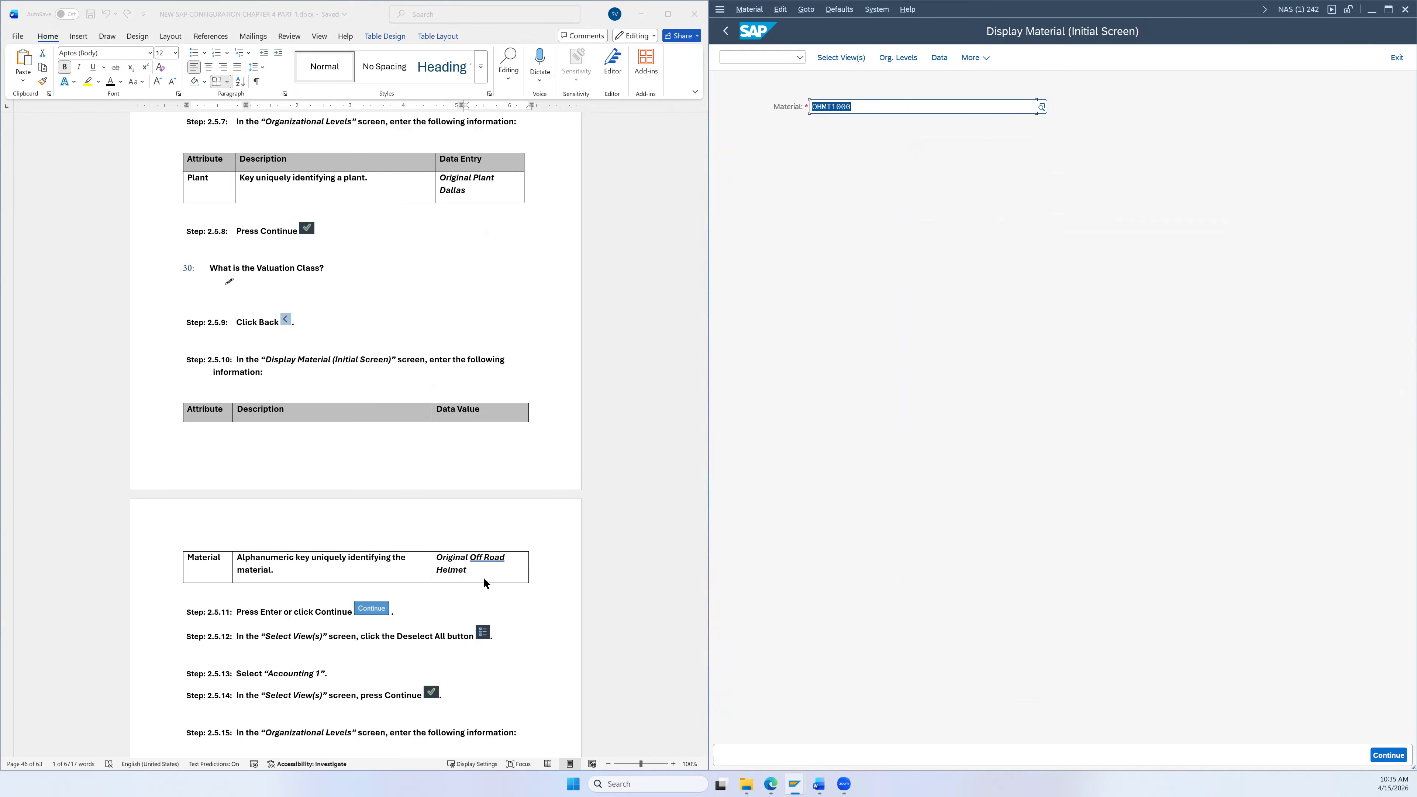
{"action": "scroll", "coordinate": [484, 580], "scroll_direction": "down", "scroll_amount": 3}
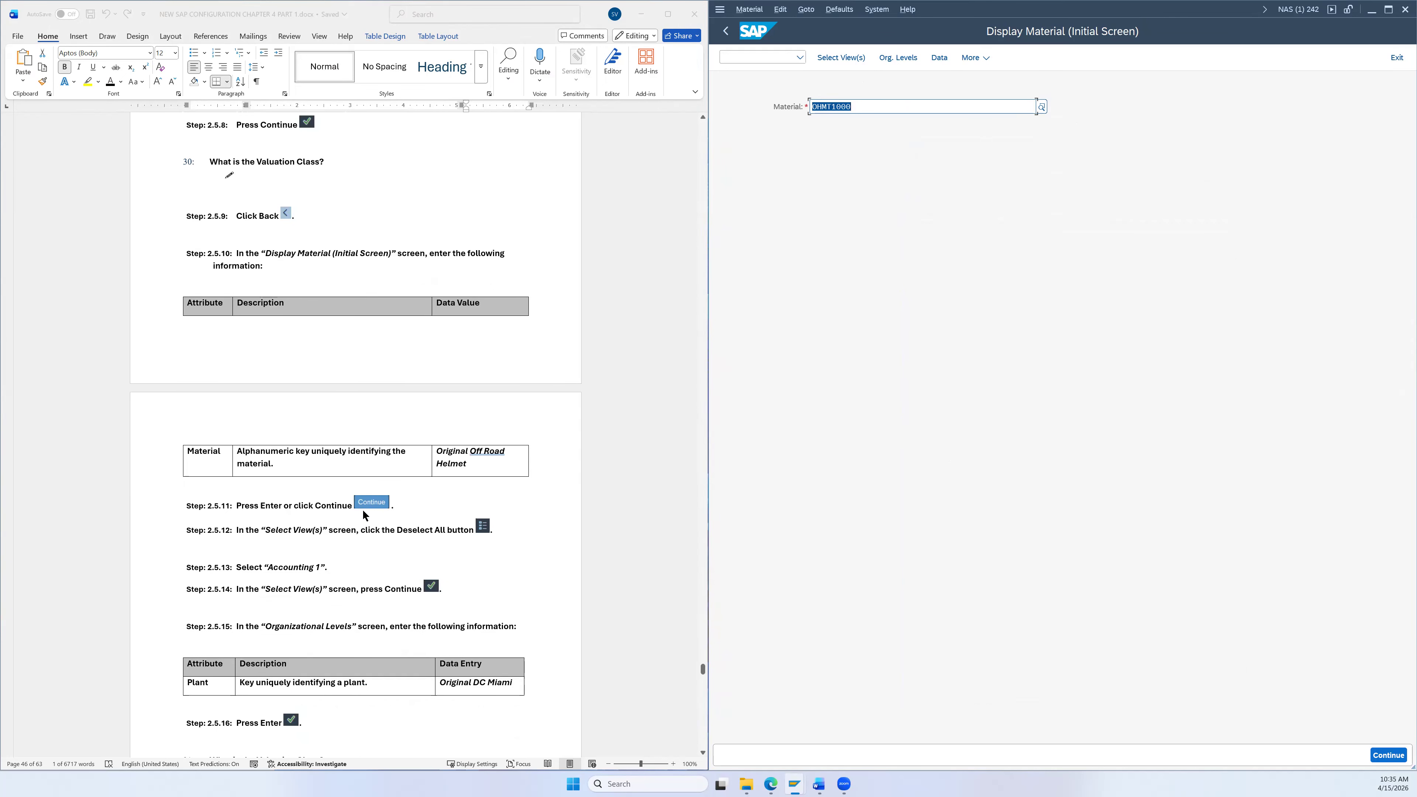
{"action": "key", "text": "Return"}
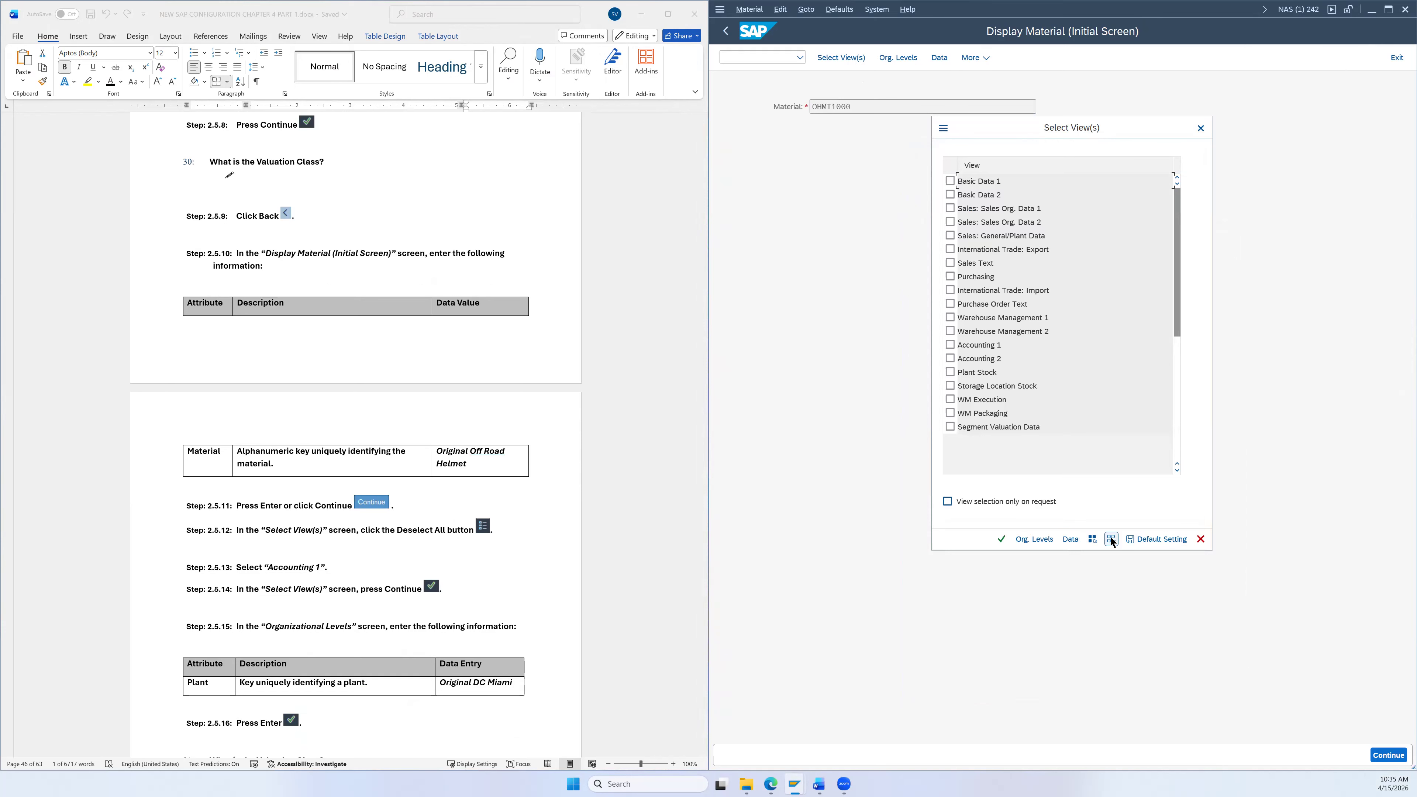
{"action": "left_click", "coordinate": [950, 344]}
{"action": "left_click", "coordinate": [1002, 539]}
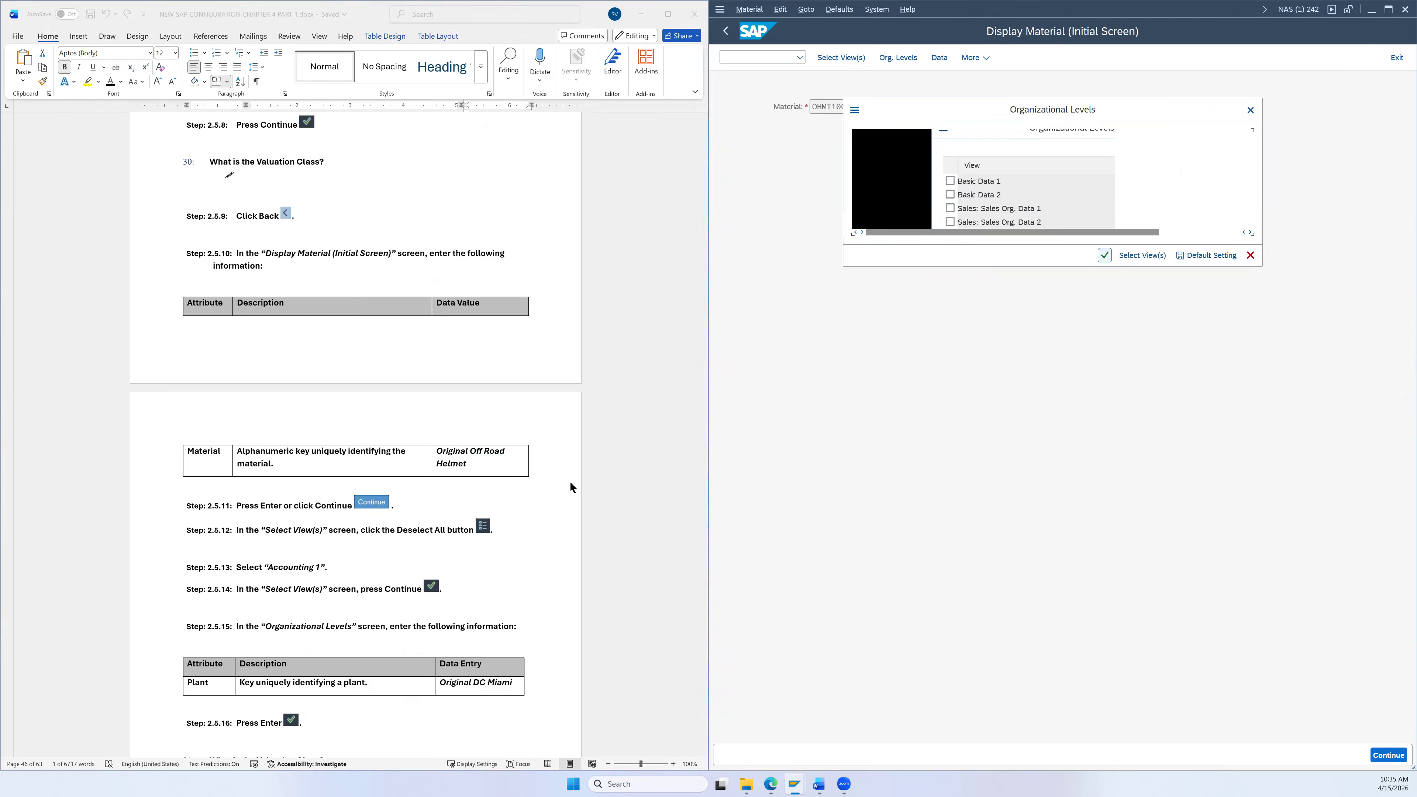
Step: Pick plant MI00 (DC Miami) to display the Accounting 1 data with valuation class 3100
{"action": "scroll", "coordinate": [570, 485], "scroll_direction": "down", "scroll_amount": 5}
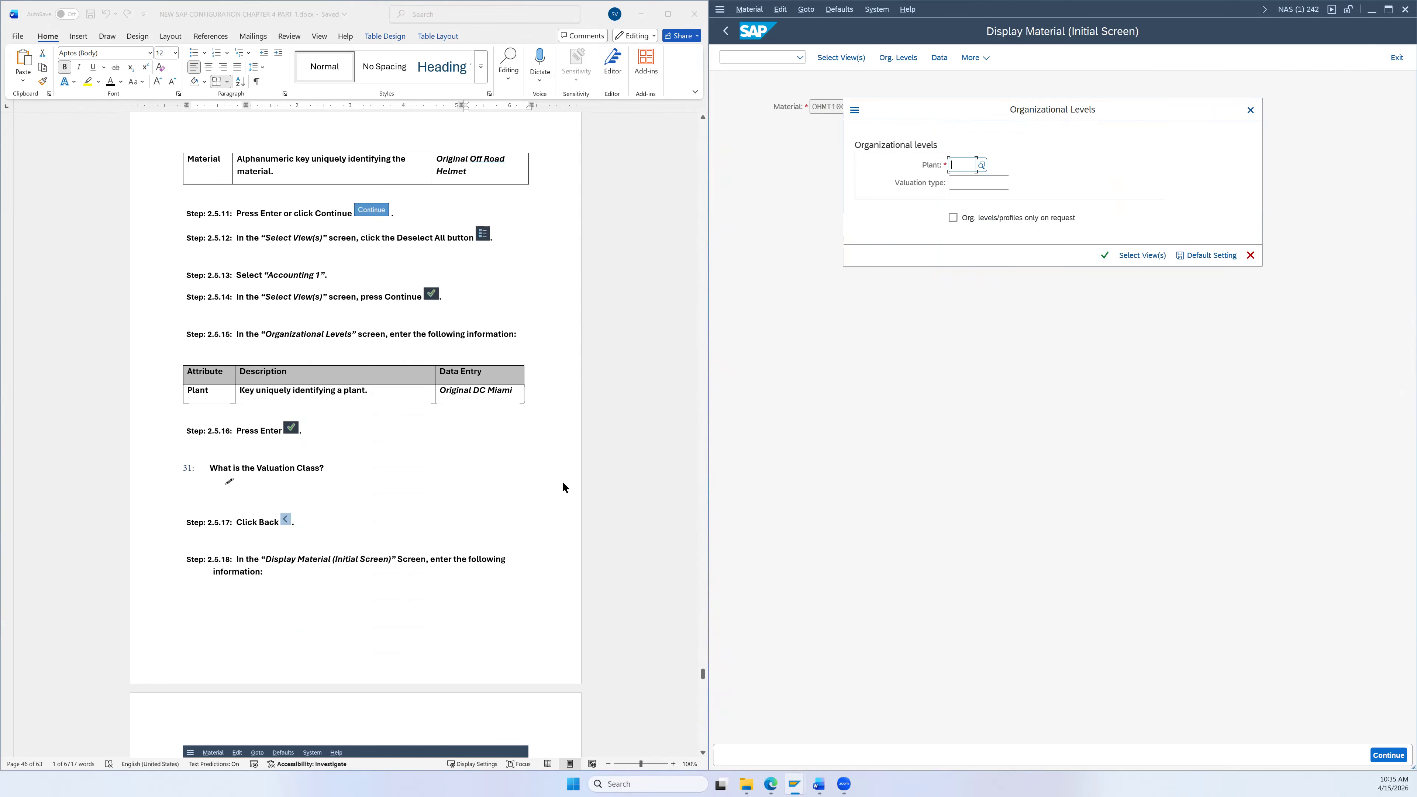
{"action": "left_click", "coordinate": [980, 166]}
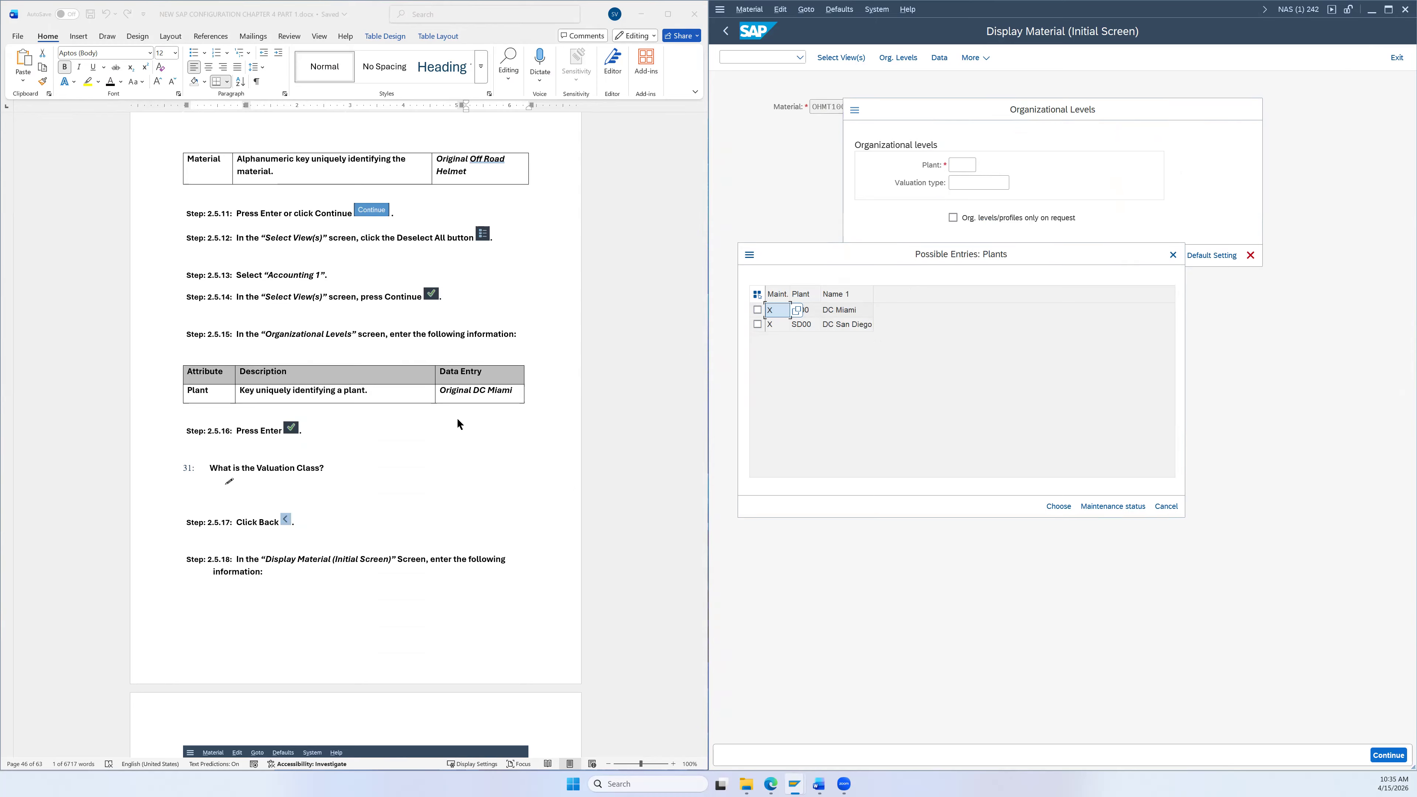
{"action": "double_click", "coordinate": [850, 311]}
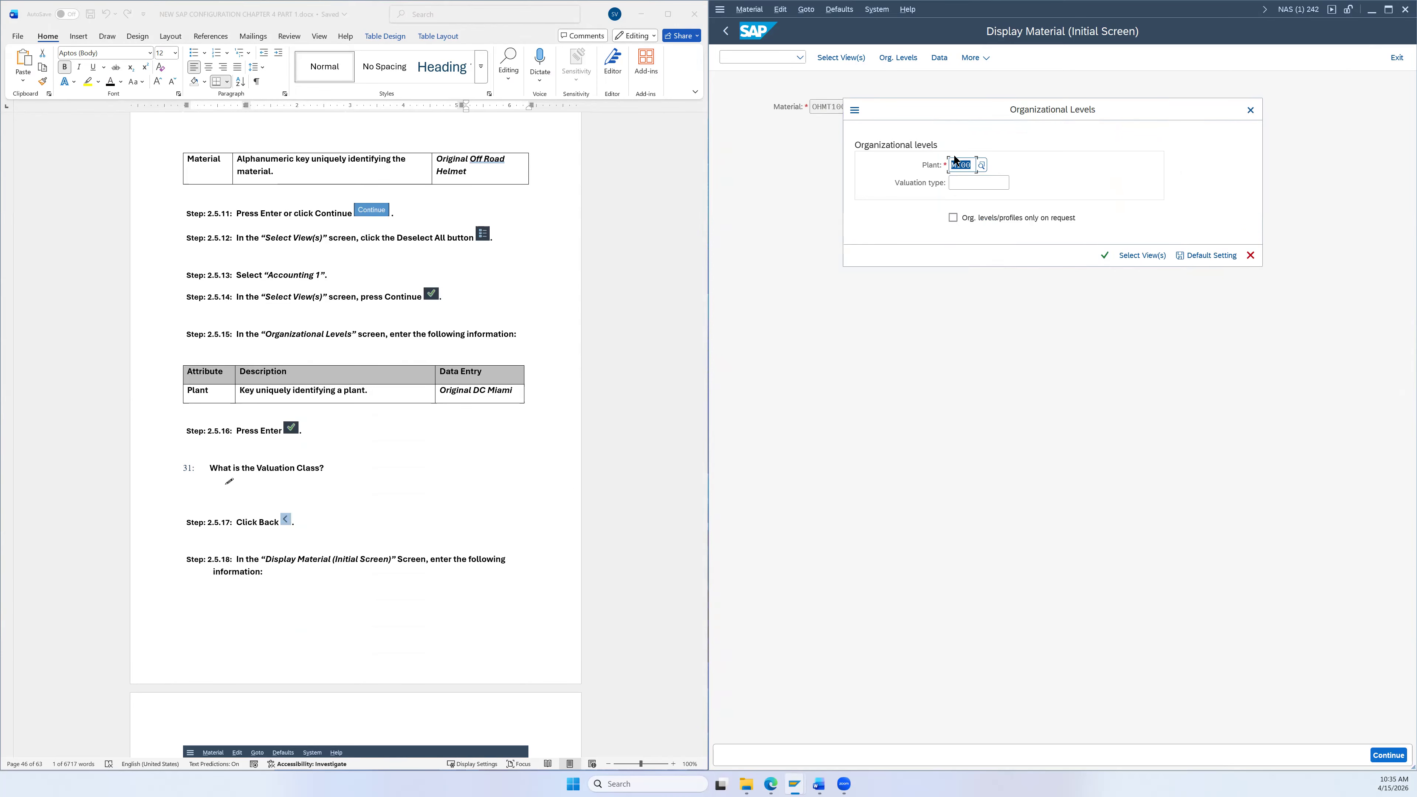
{"action": "left_click", "coordinate": [1105, 257]}
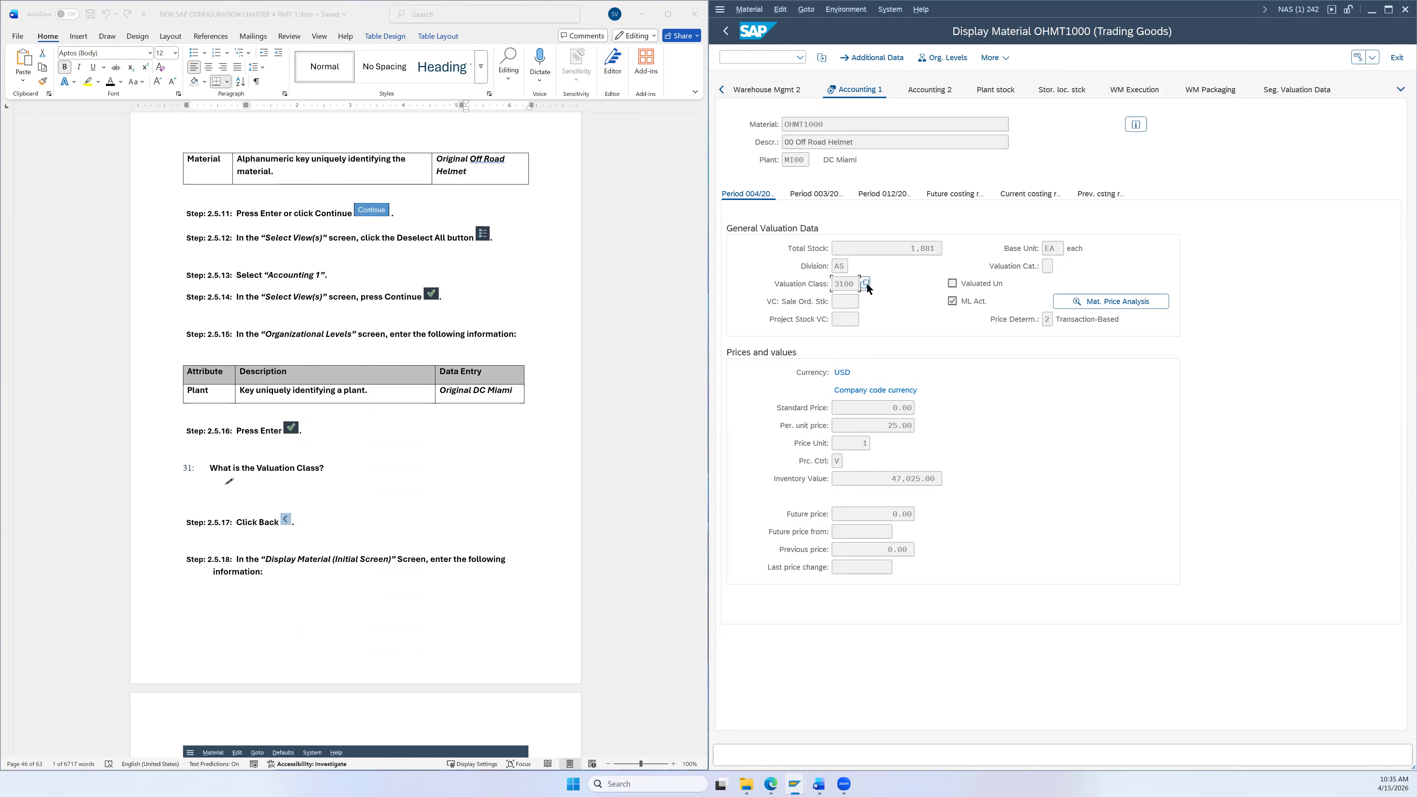
Step: Review the possible valuation classes for 3100, then go back to the initial screen holding OHMT1000
{"action": "left_click", "coordinate": [868, 285]}
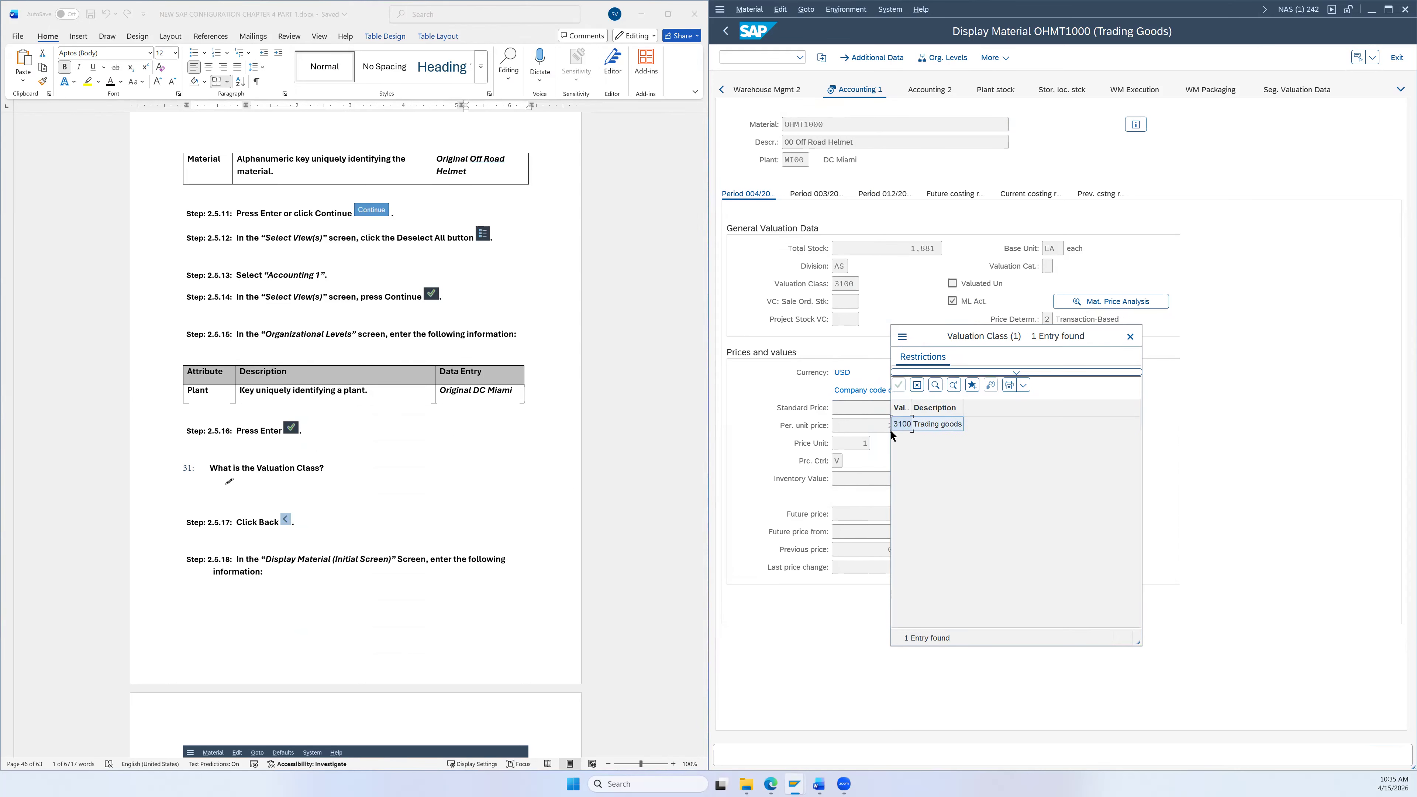
{"action": "left_click", "coordinate": [1130, 337]}
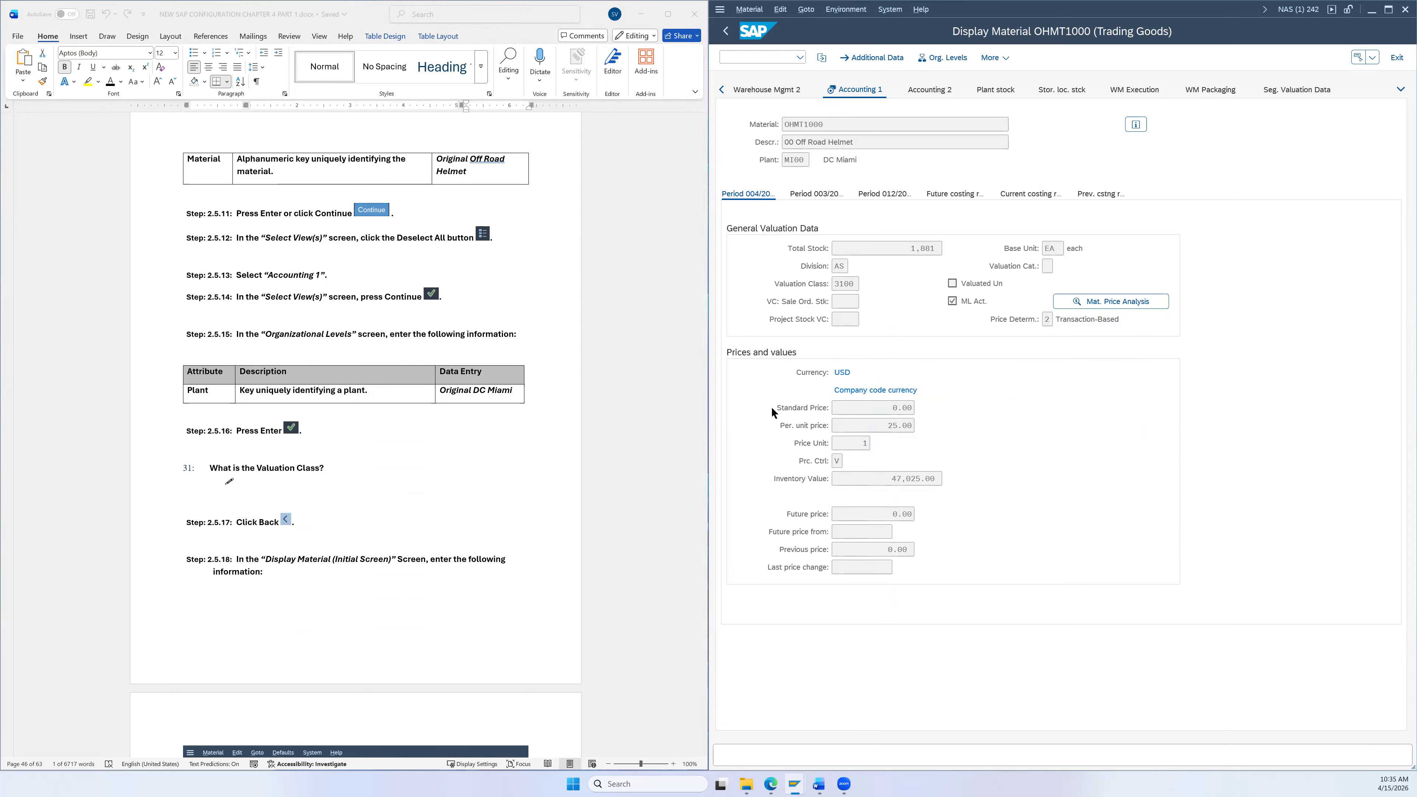
{"action": "left_click", "coordinate": [726, 30]}
{"action": "scroll", "coordinate": [592, 362], "scroll_direction": "down", "scroll_amount": 3}
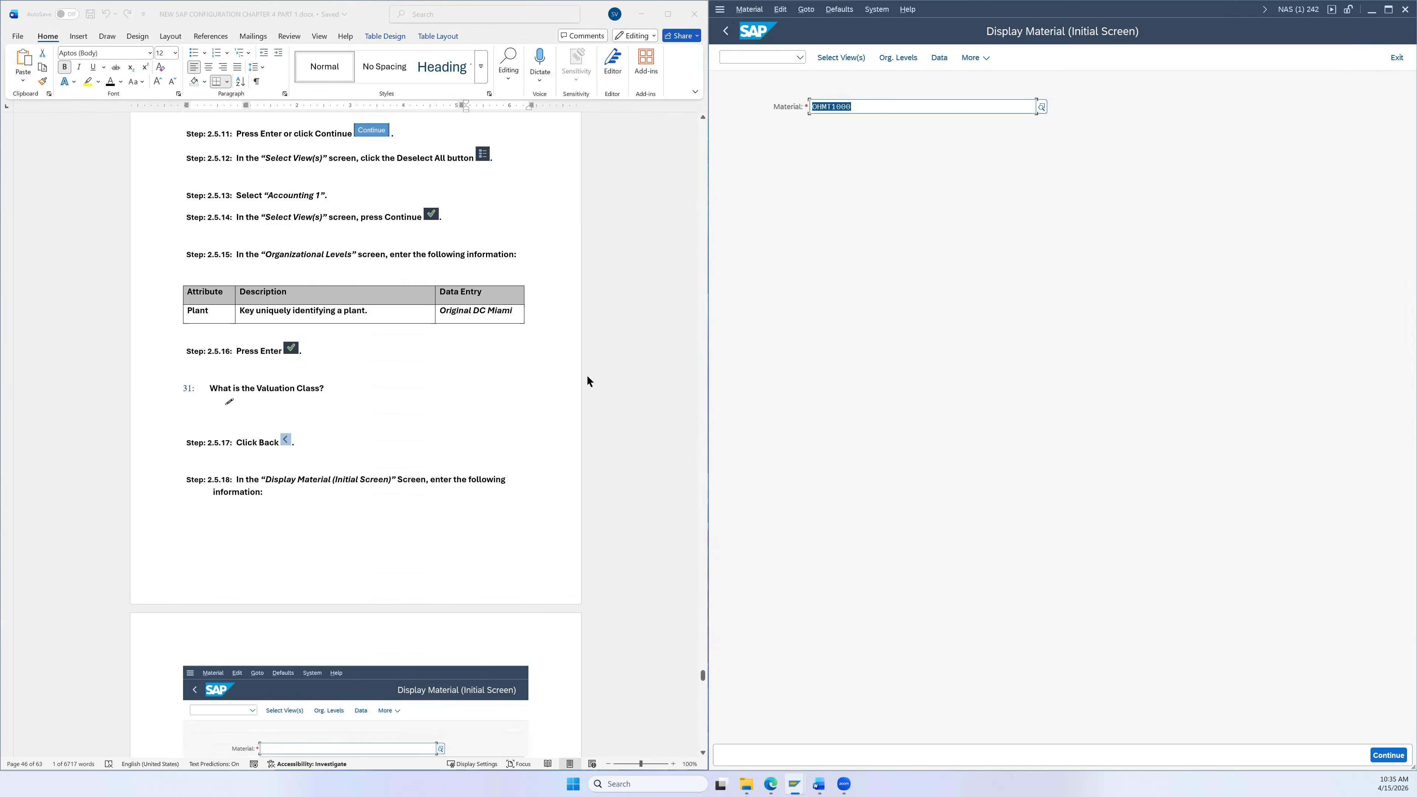
{"action": "scroll", "coordinate": [585, 375], "scroll_direction": "down", "scroll_amount": 6}
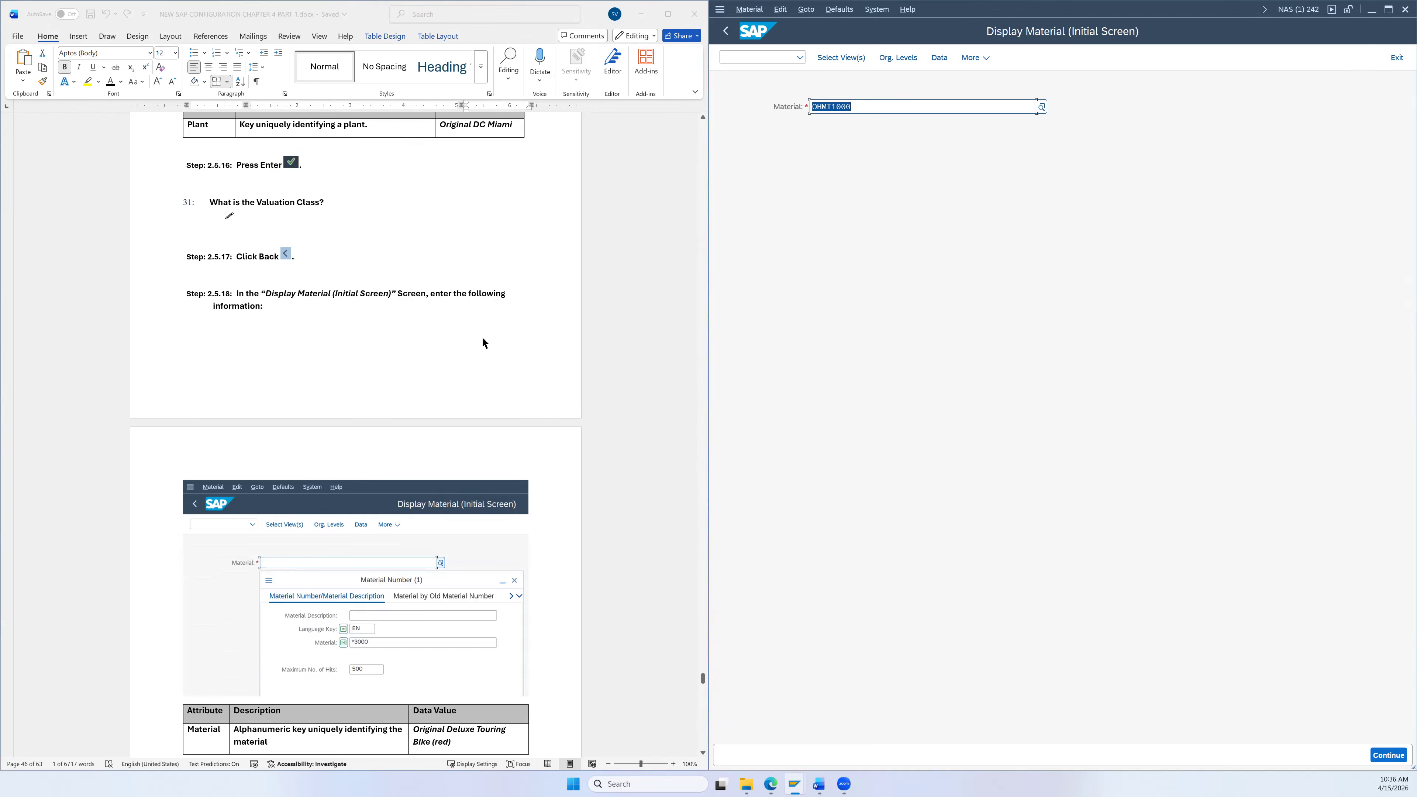
{"action": "scroll", "coordinate": [477, 337], "scroll_direction": "down", "scroll_amount": 3}
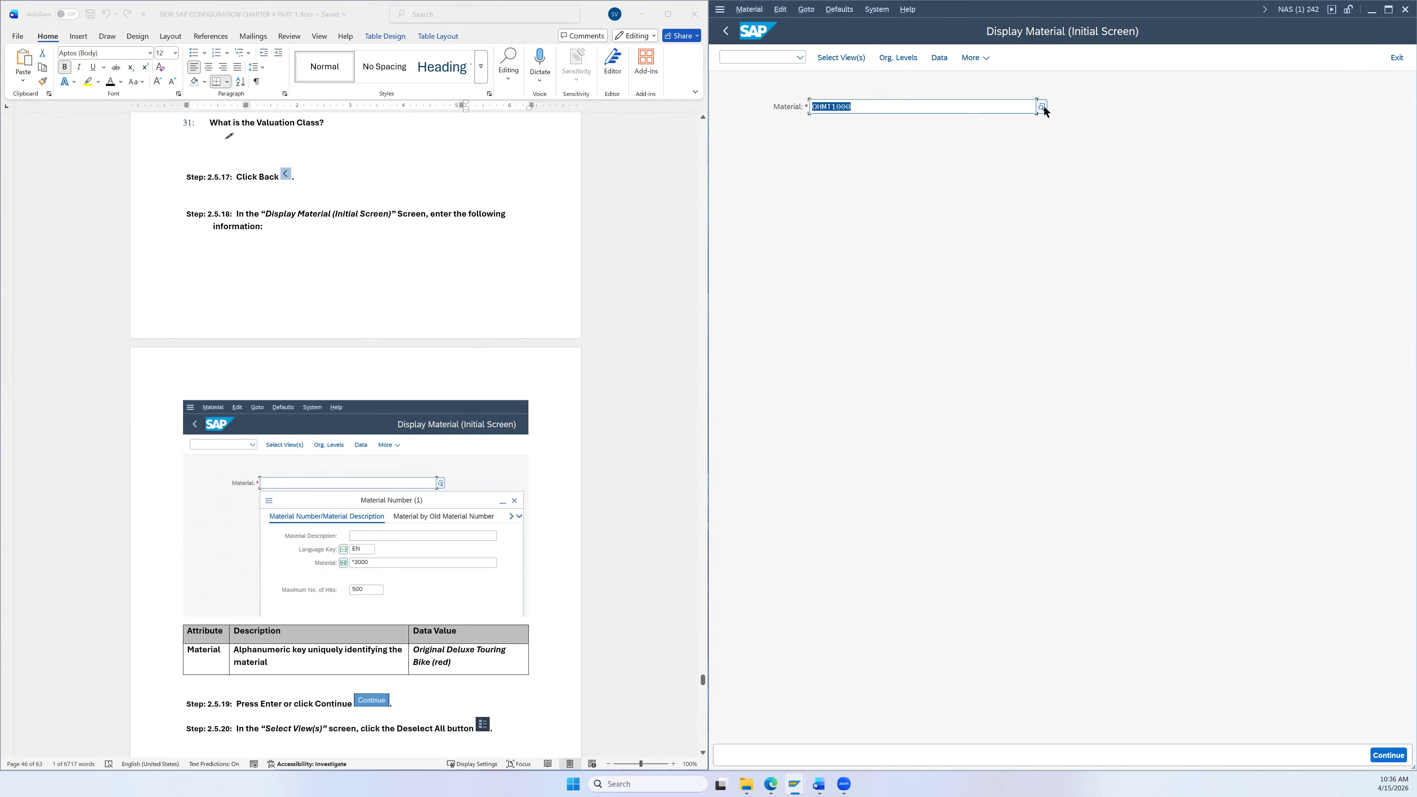
{"action": "scroll", "coordinate": [650, 330], "scroll_direction": "down", "scroll_amount": 5}
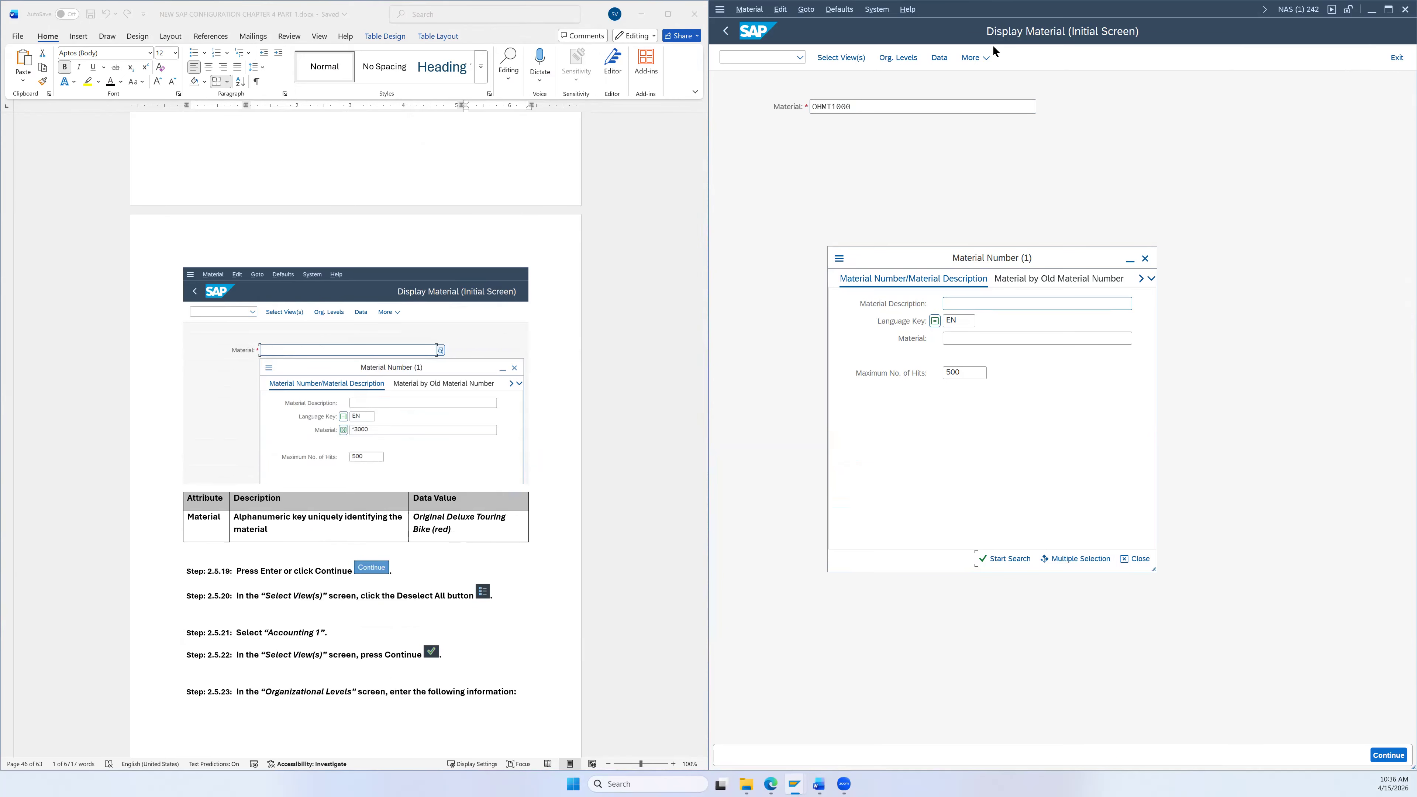
Step: Move the SAP window down to reveal the error-log PDF and close the material search dialog
{"action": "left_click_drag", "start_coordinate": [1126, 10], "coordinate": [1126, 371]}
{"action": "left_click", "coordinate": [1144, 258]}
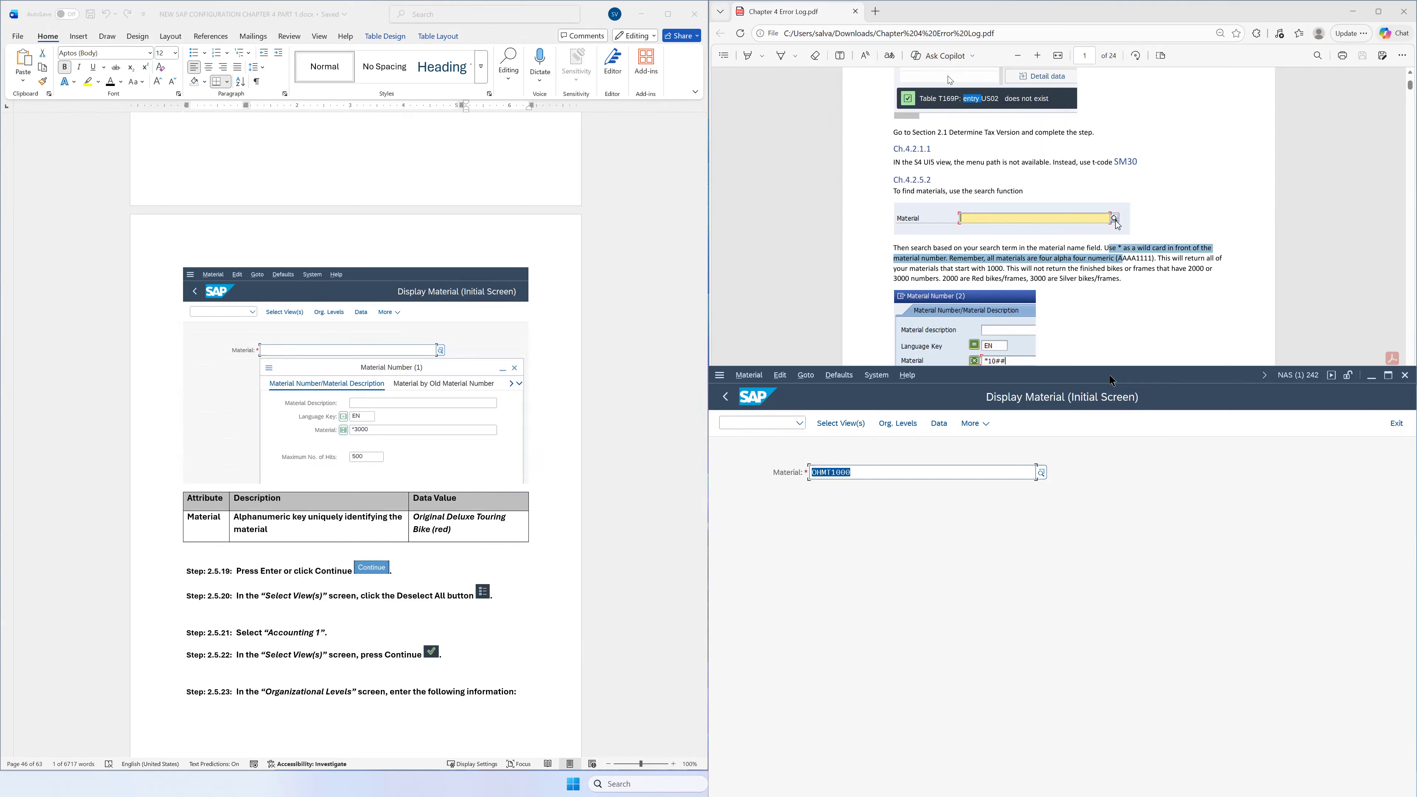
Step: Snap SAP GUI back to the right half and reopen the Material Number search
{"action": "key", "text": "super+Up"}
{"action": "key", "text": "Return"}
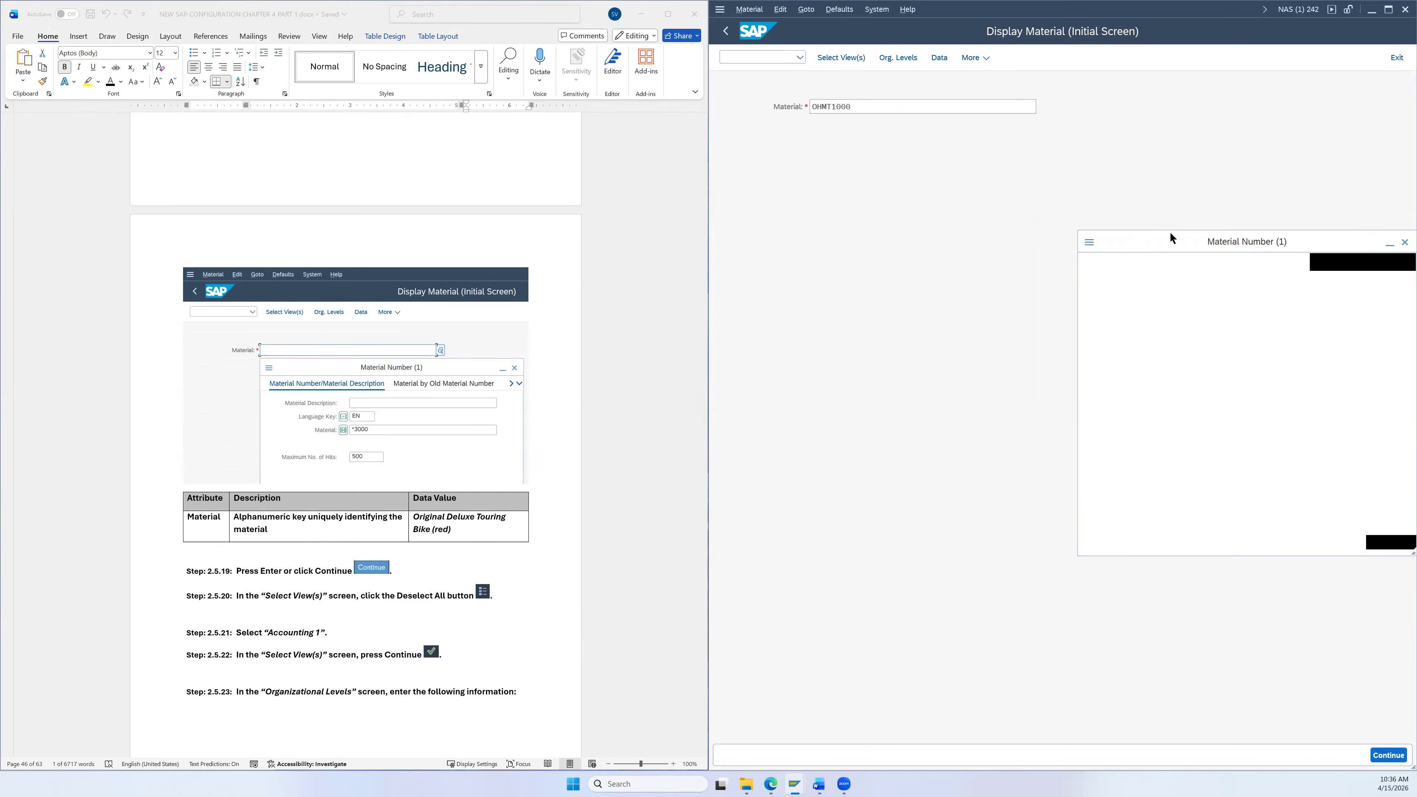
Step: Search for materials ending in 3000, review the three red touring items, then reopen the search
{"action": "left_click", "coordinate": [853, 284]}
{"action": "type", "text": "*"}
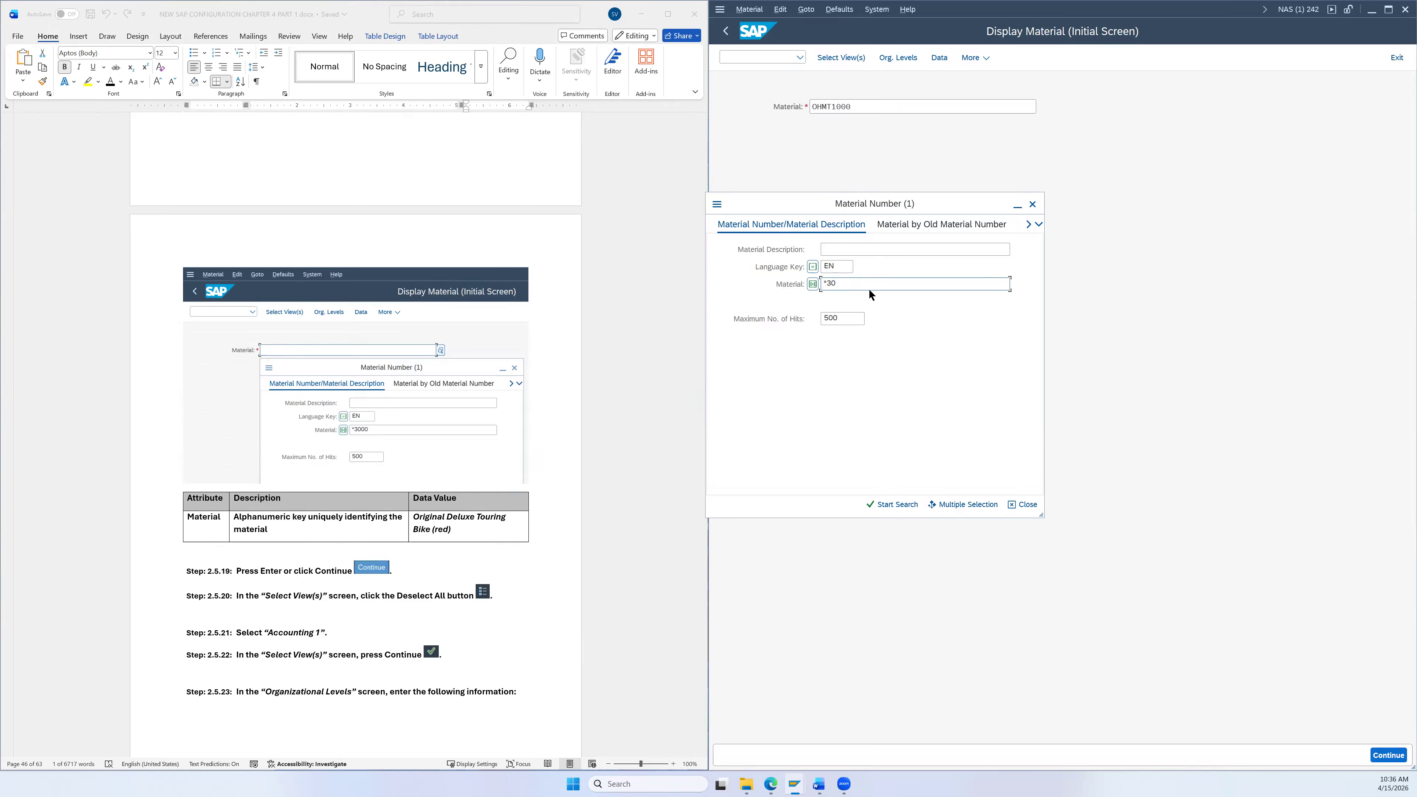
{"action": "type", "text": "00"}
{"action": "left_click", "coordinate": [898, 504]}
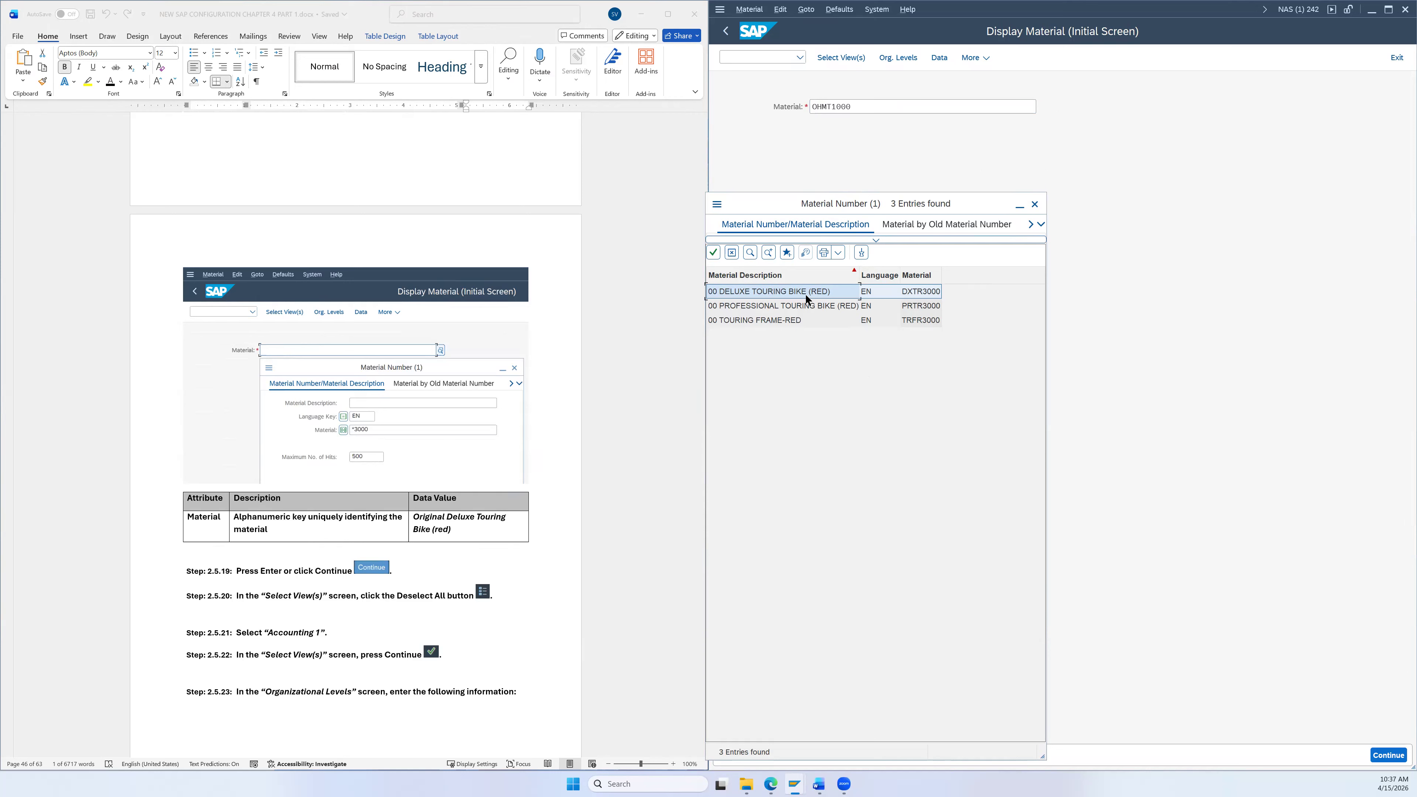
{"action": "left_click", "coordinate": [1035, 204]}
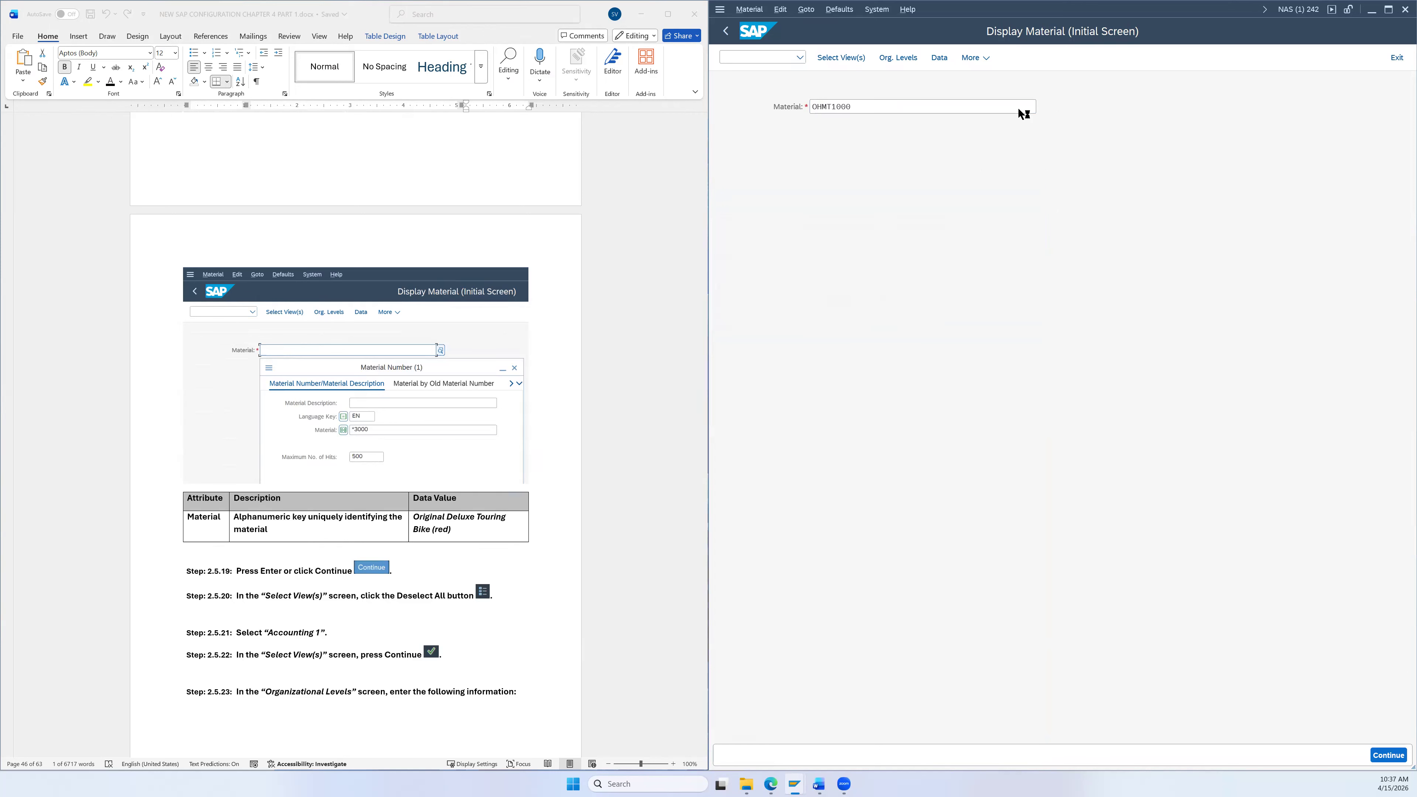
{"action": "left_click", "coordinate": [1042, 107]}
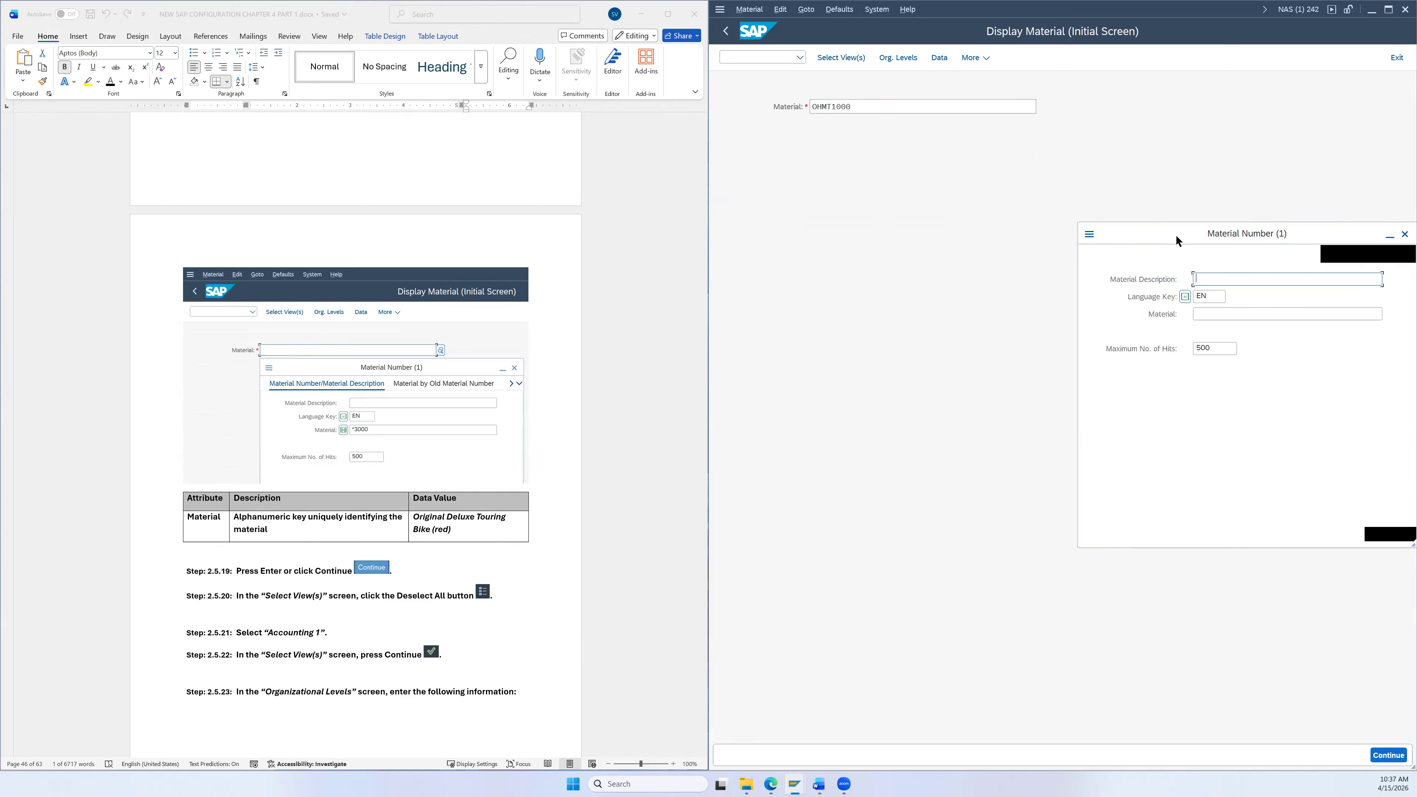
Step: Search materials with the *2000 wildcard and review the six silver bike hits
{"action": "left_click", "coordinate": [1119, 306]}
{"action": "type", "text": "*"}
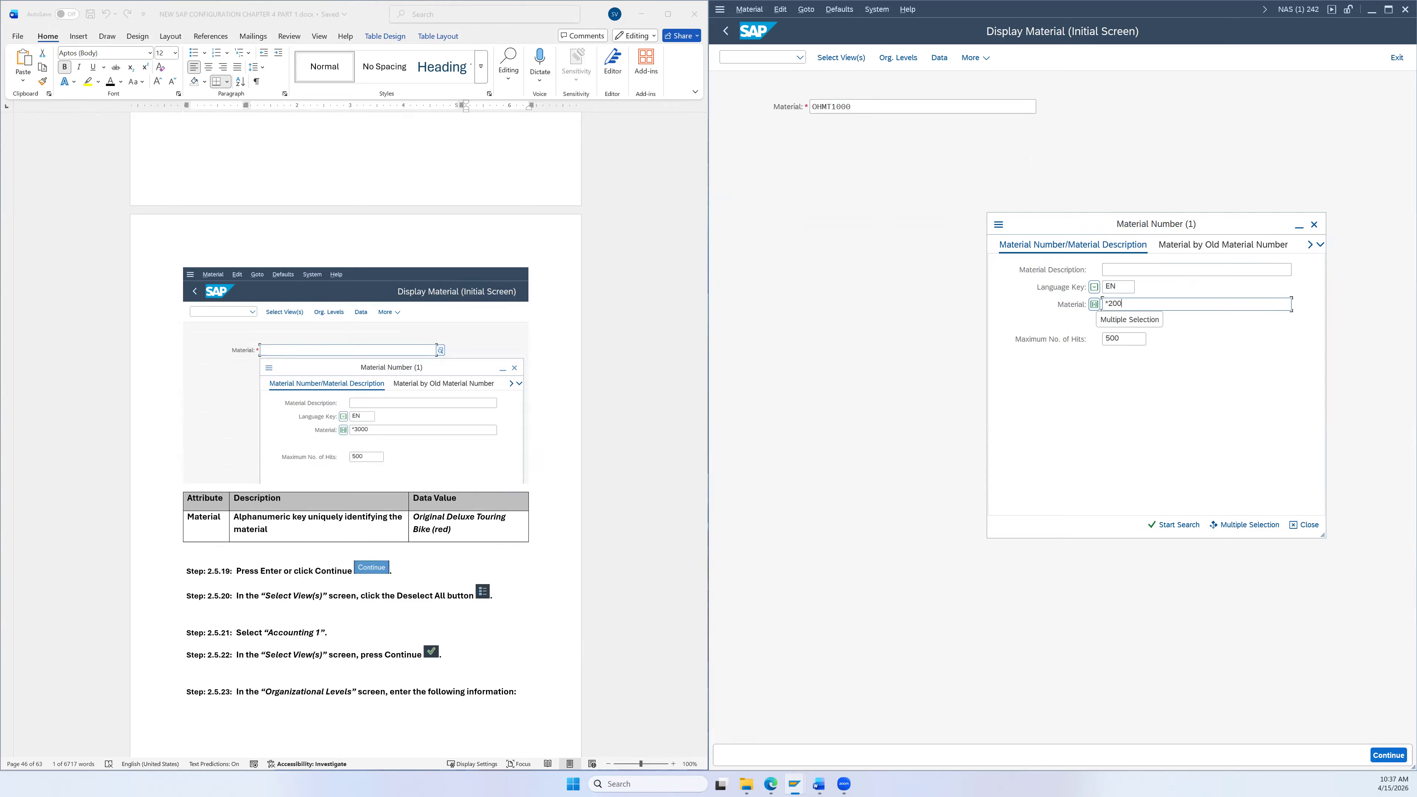
{"action": "key", "text": "Return"}
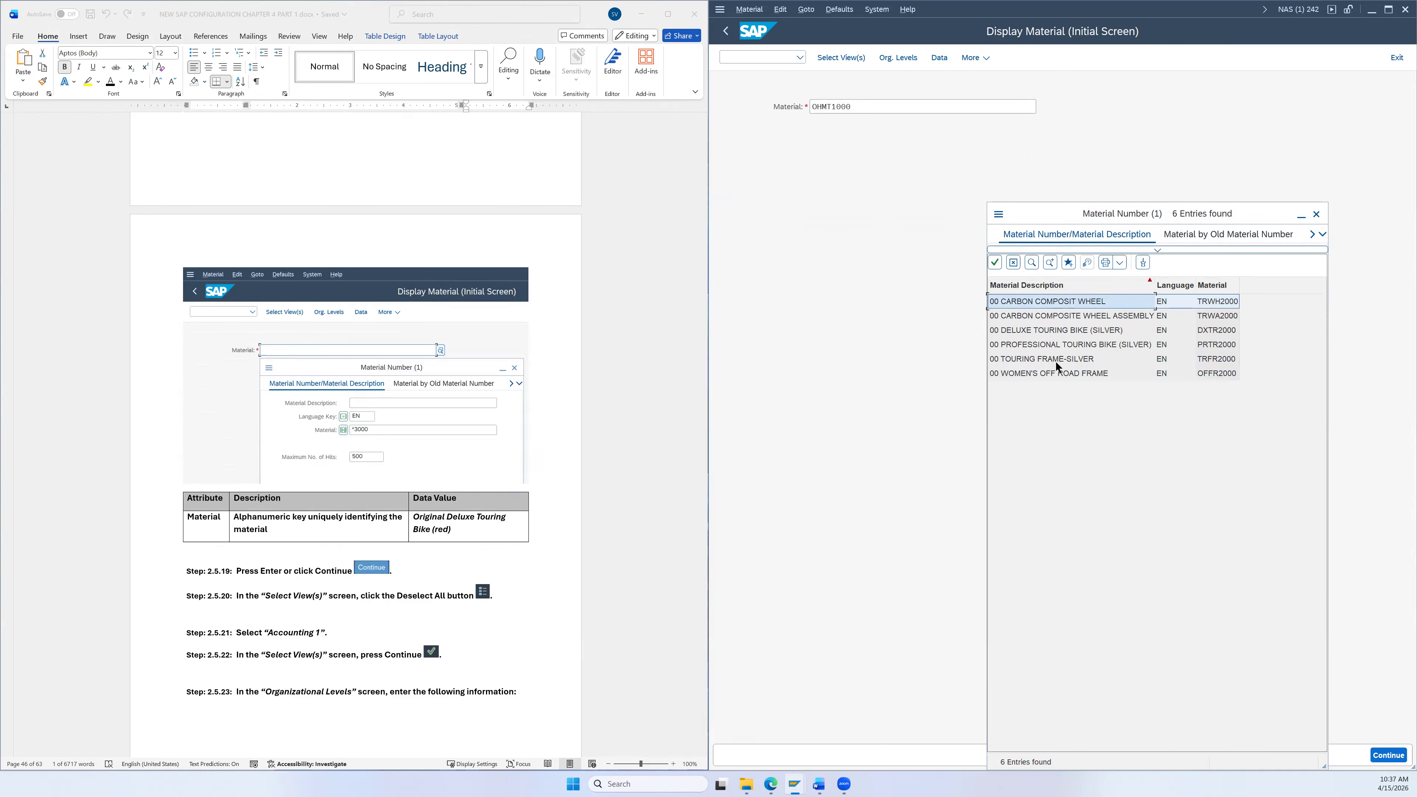
{"action": "left_click", "coordinate": [1062, 328]}
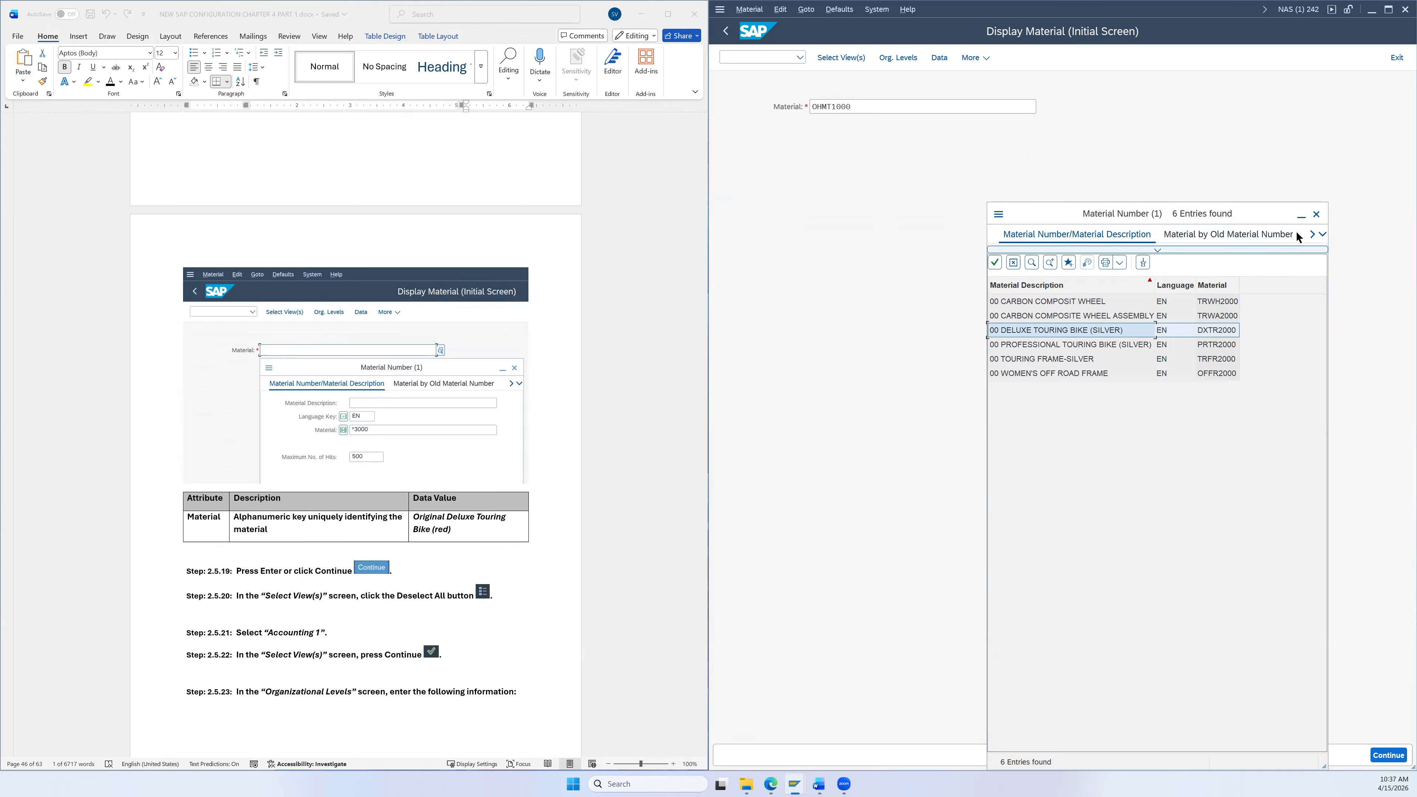
Step: Close the results without choosing and reopen the Material Number search dialog over OHMT1000
{"action": "left_click", "coordinate": [1316, 214]}
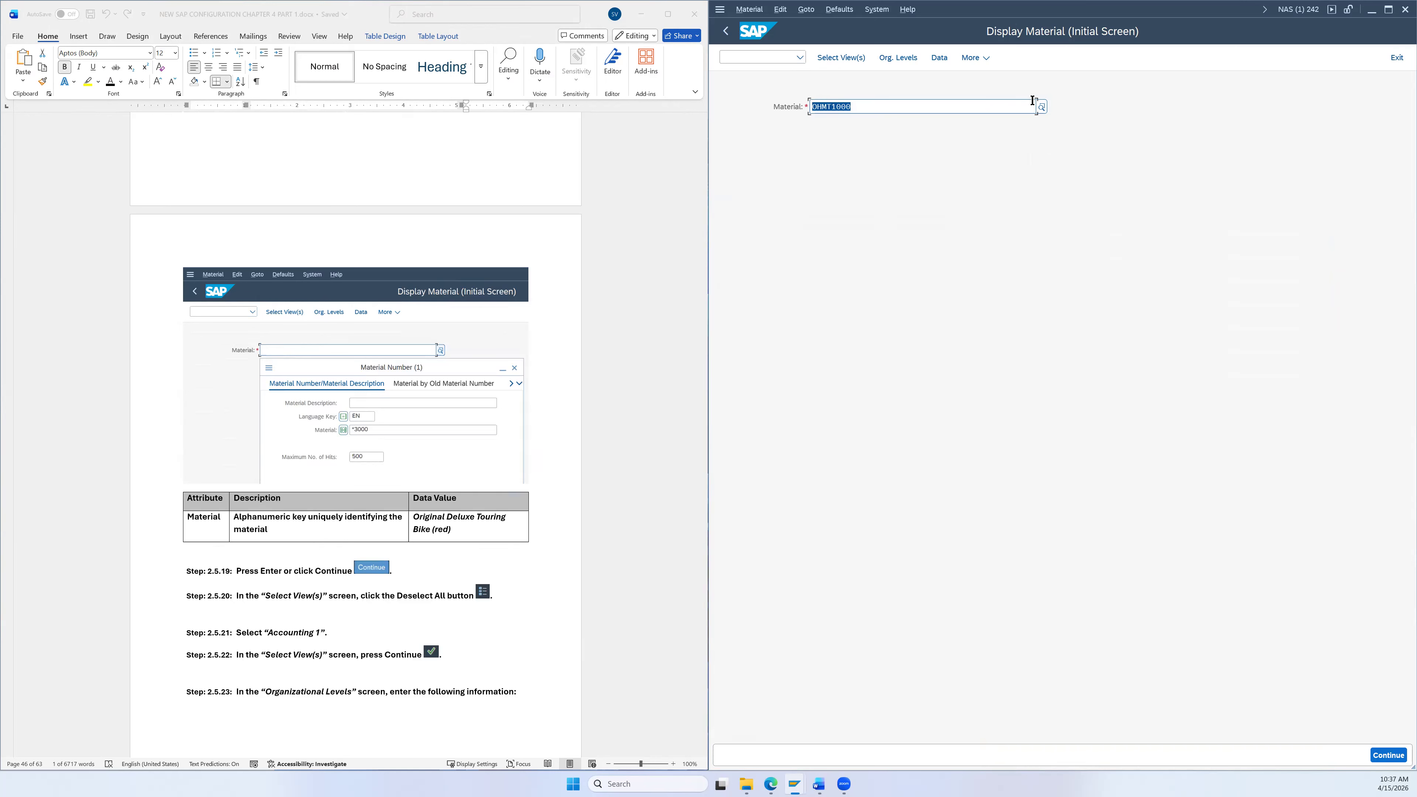
{"action": "key", "text": "Return"}
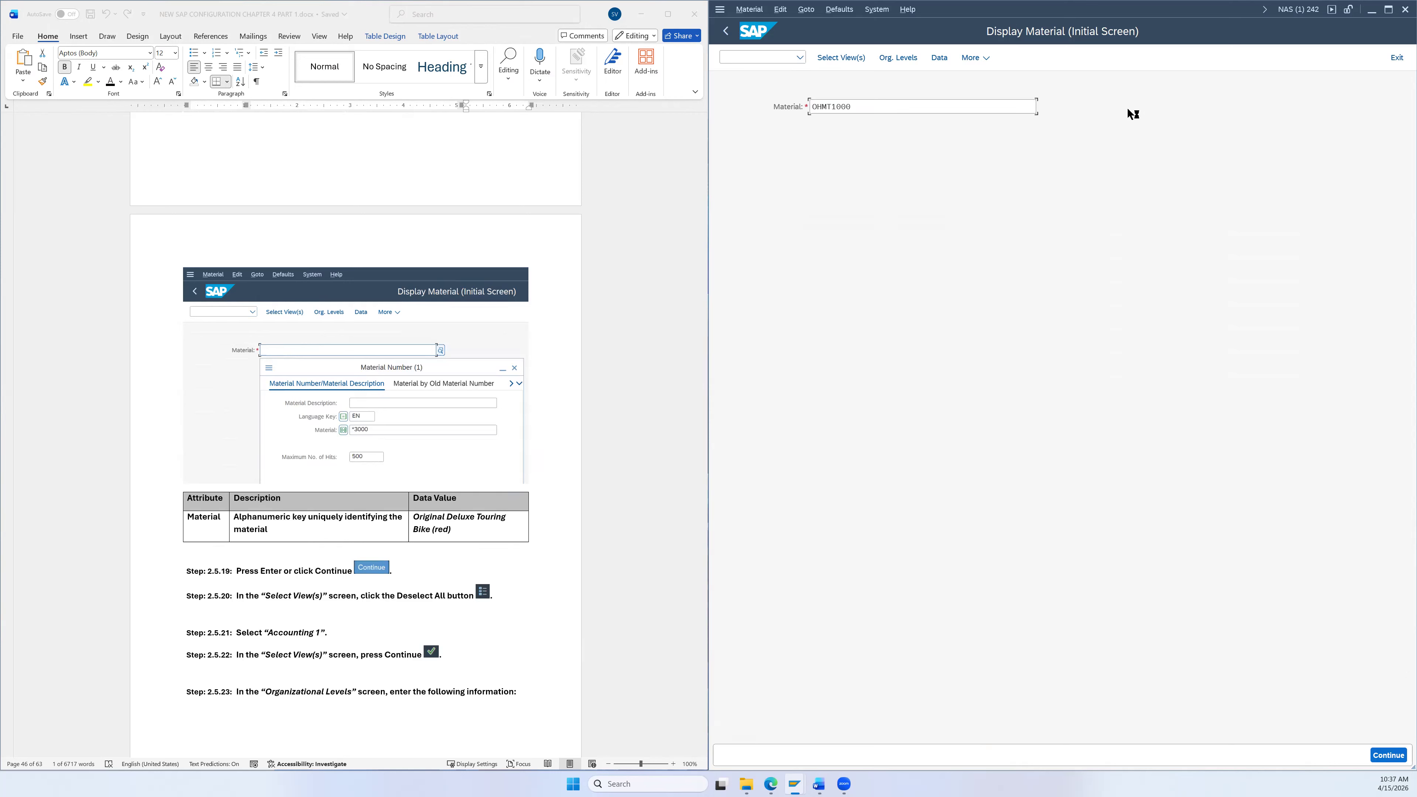
{"action": "left_click_drag", "start_coordinate": [1226, 166], "coordinate": [912, 199]}
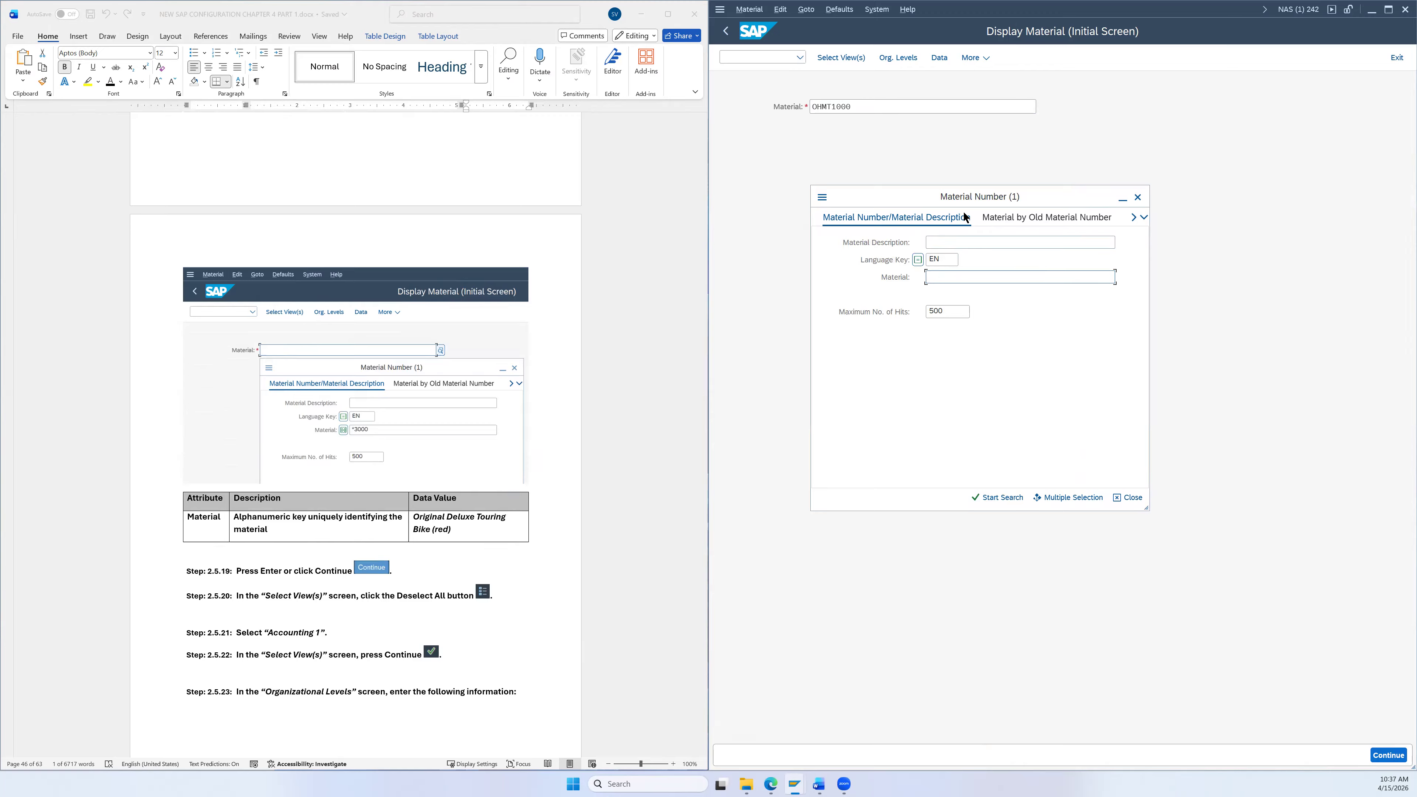
Step: Search materials matching *300 and pick DXTR3000, the red Deluxe Touring Bike
{"action": "type", "text": "*3000"}
{"action": "key", "text": "Return"}
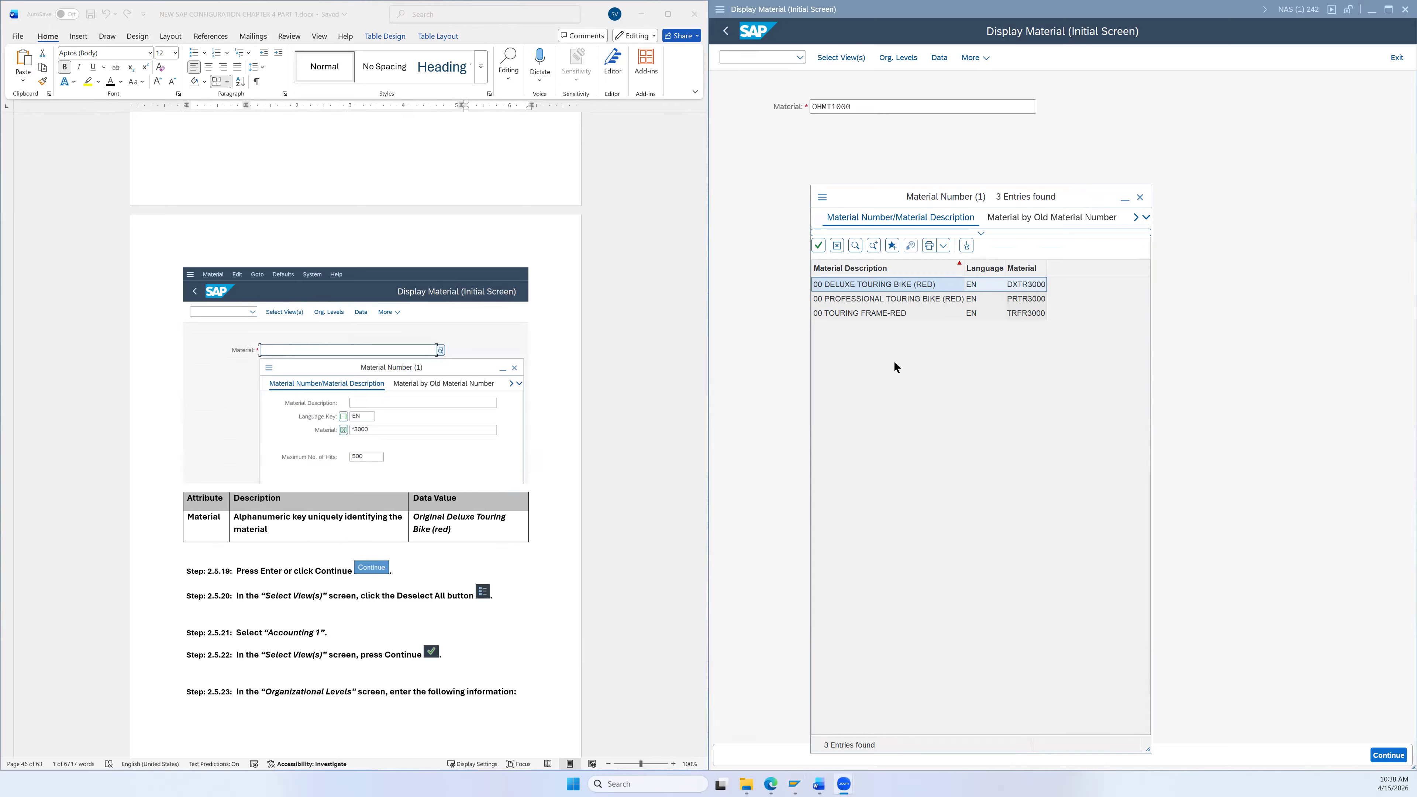
{"action": "left_click", "coordinate": [895, 380]}
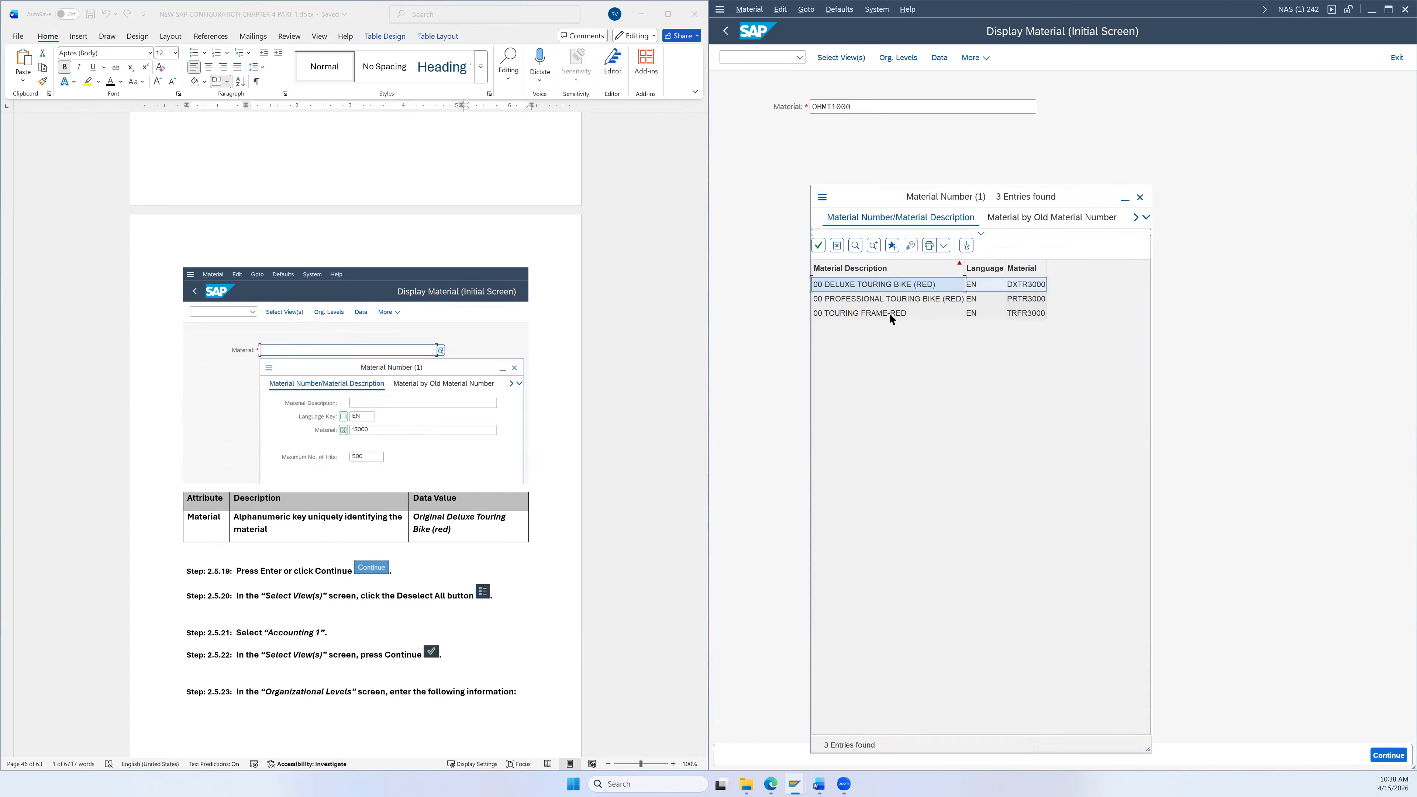
{"action": "double_click", "coordinate": [869, 286]}
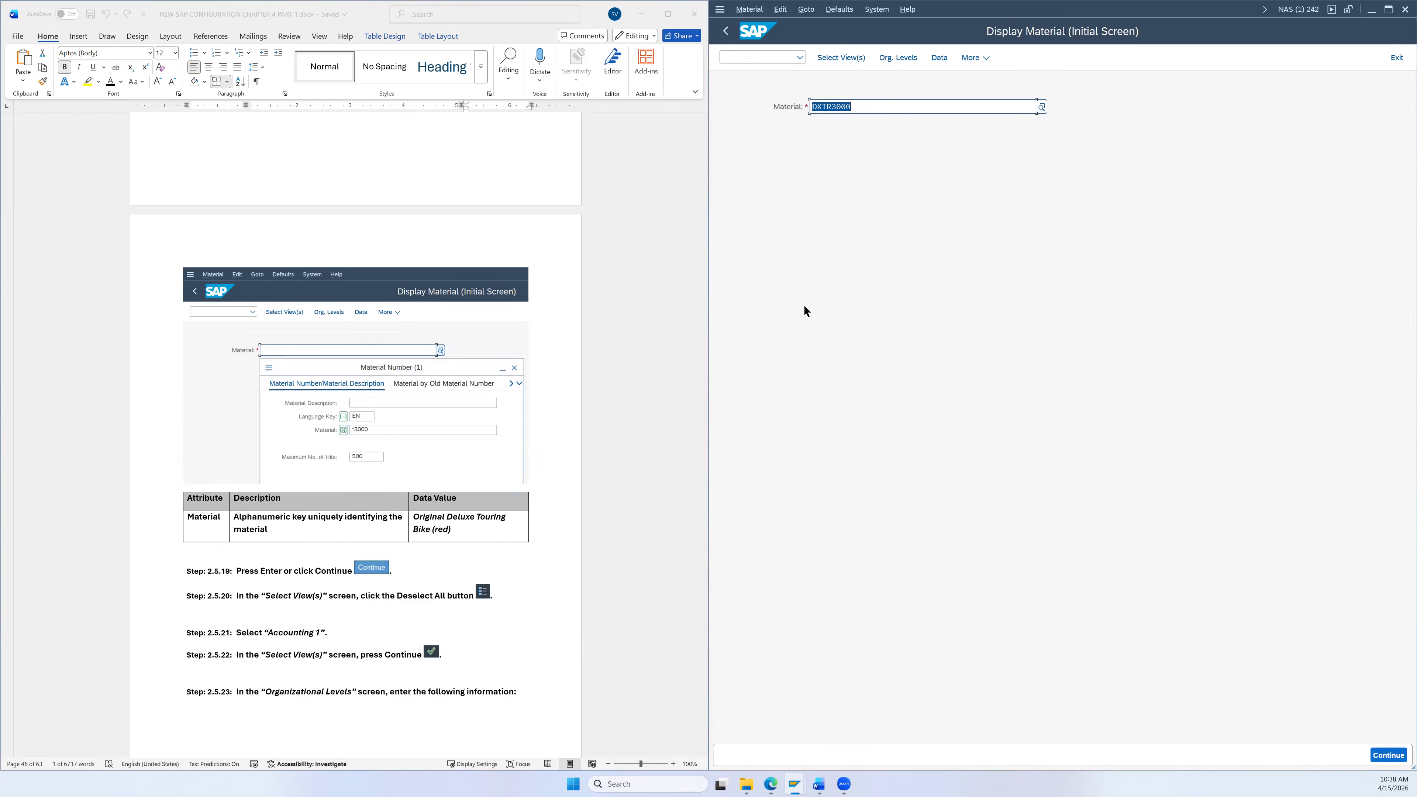
{"action": "key", "text": "Return"}
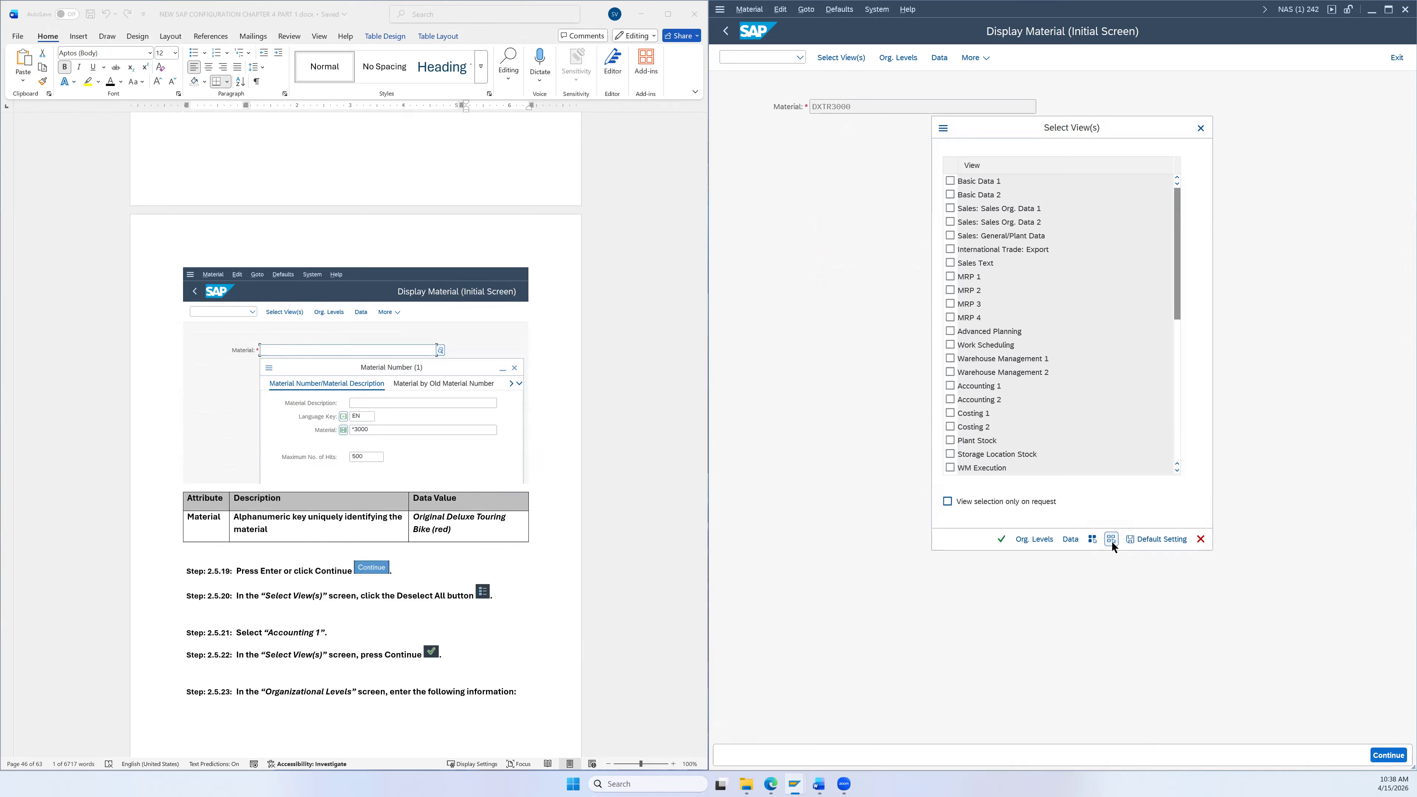
Step: Select only the Accounting 1 view and plant DL00 to display DXTR3000's accounting data
{"action": "left_click", "coordinate": [951, 386]}
{"action": "left_click", "coordinate": [1002, 539]}
{"action": "scroll", "coordinate": [590, 522], "scroll_direction": "down", "scroll_amount": 3}
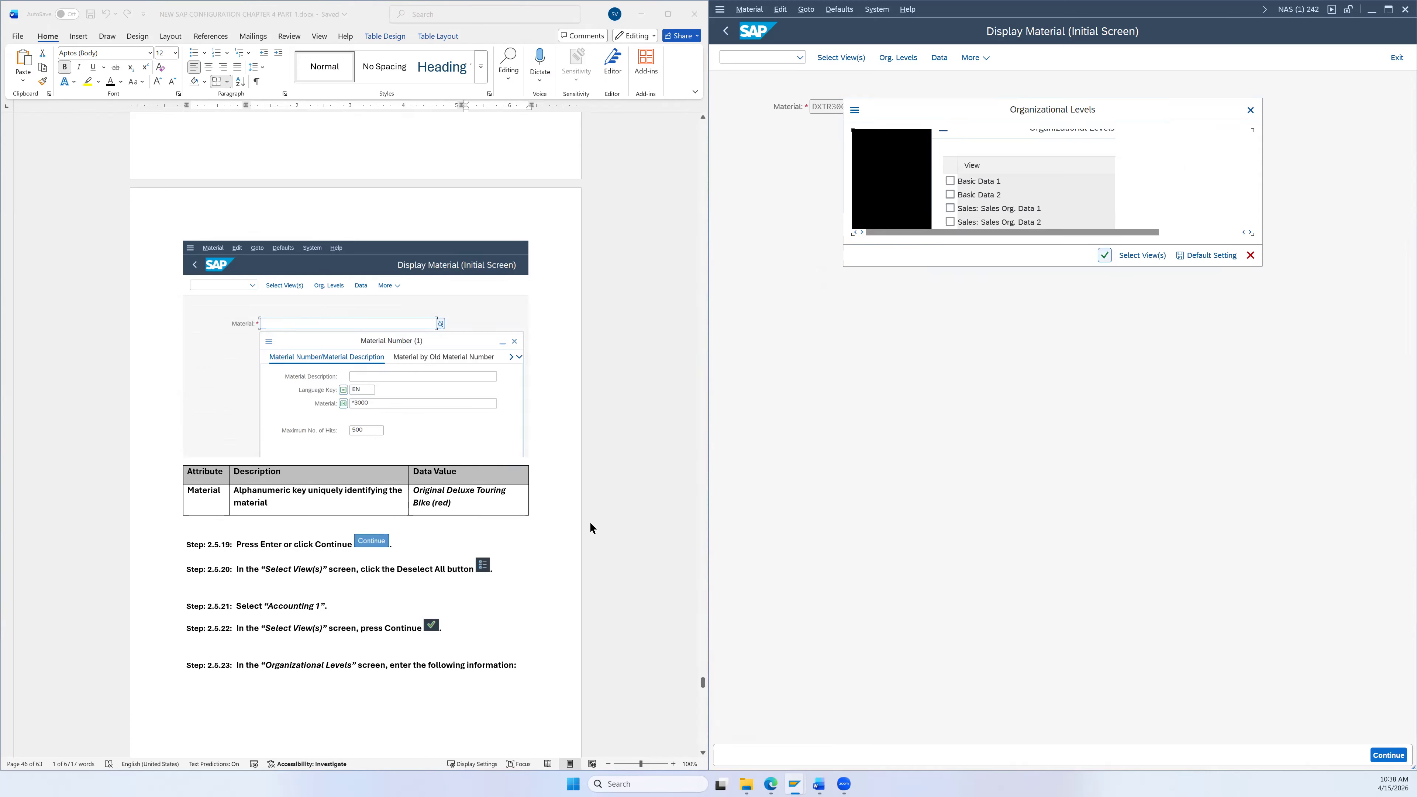
{"action": "scroll", "coordinate": [564, 527], "scroll_direction": "down", "scroll_amount": 4}
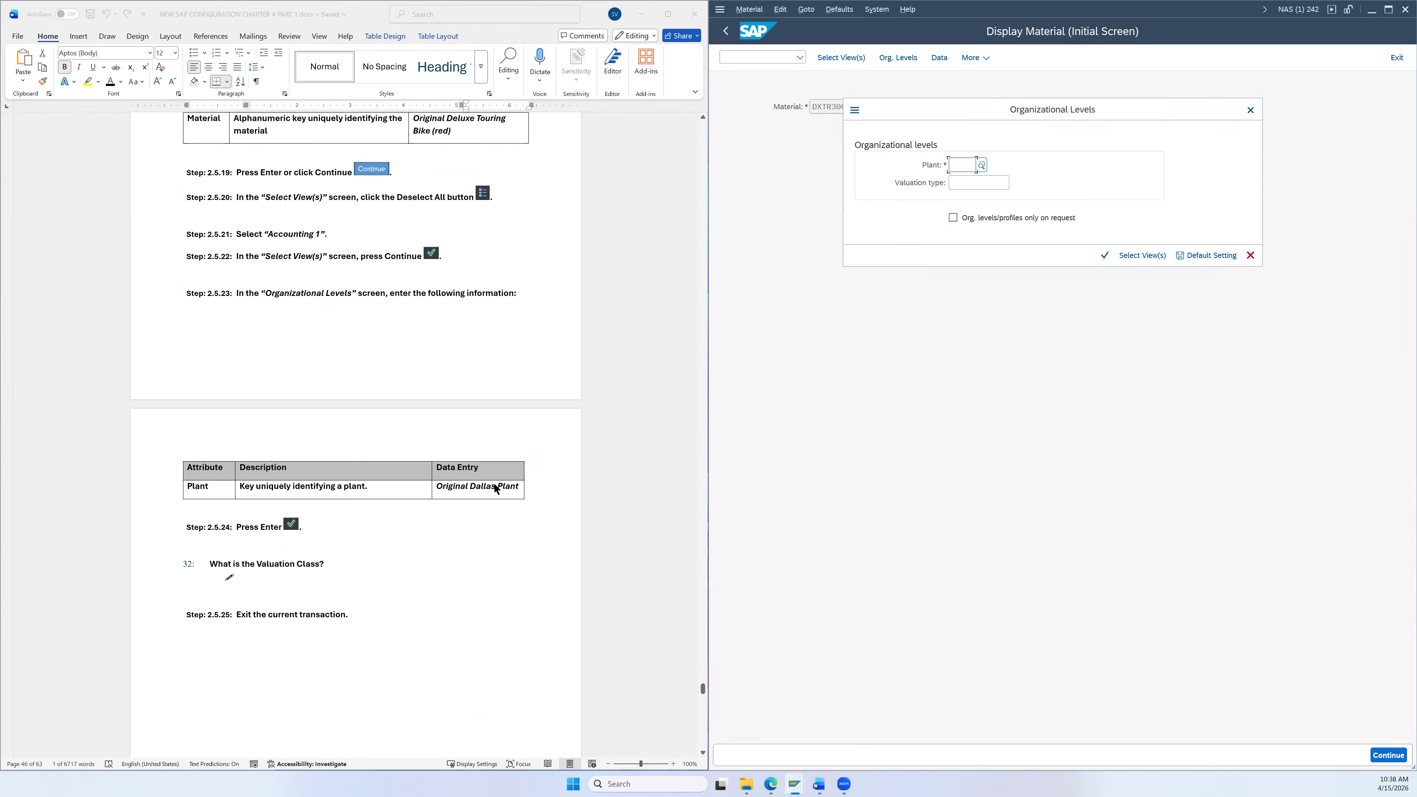
{"action": "left_click", "coordinate": [967, 164]}
{"action": "type", "text": "dl"}
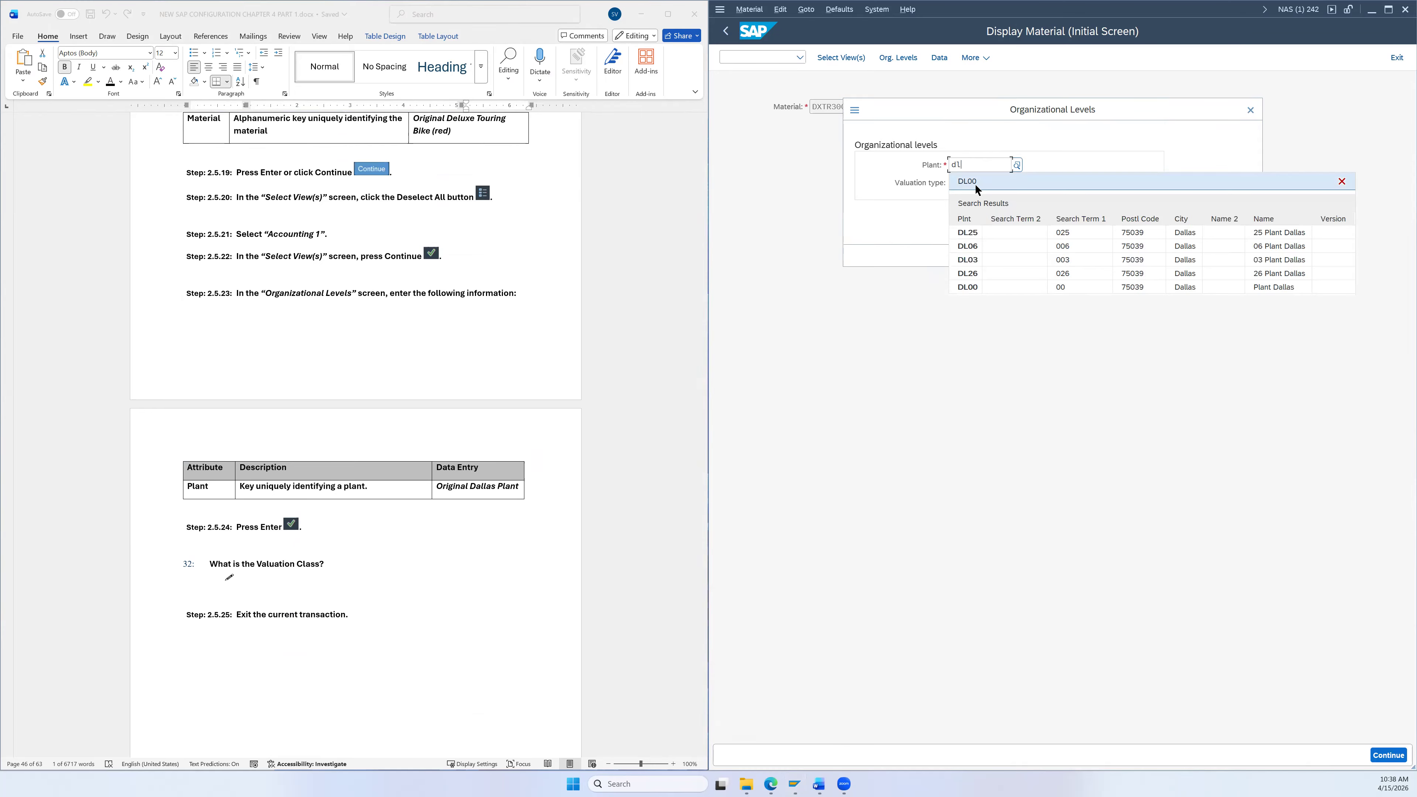
{"action": "left_click", "coordinate": [972, 287]}
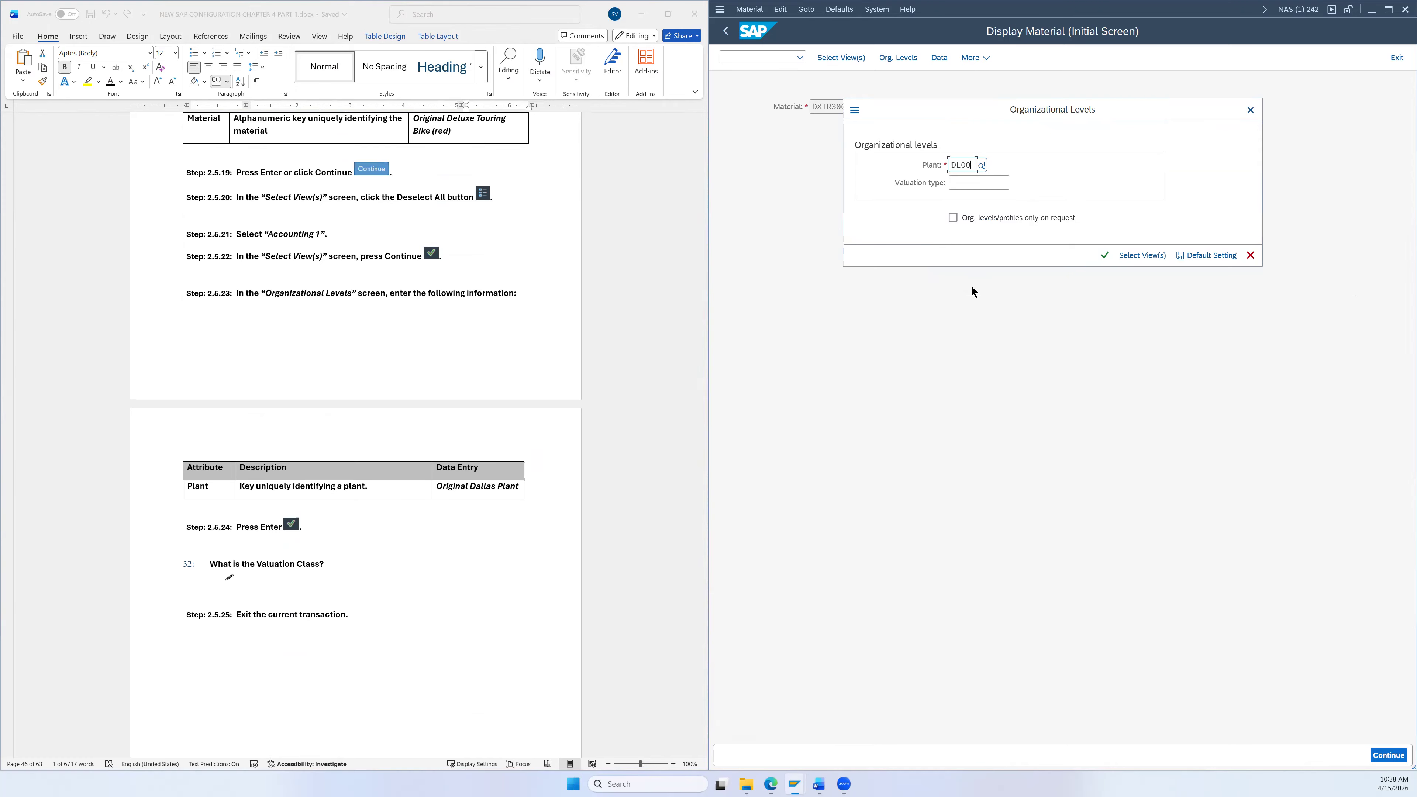
{"action": "left_click", "coordinate": [1103, 255]}
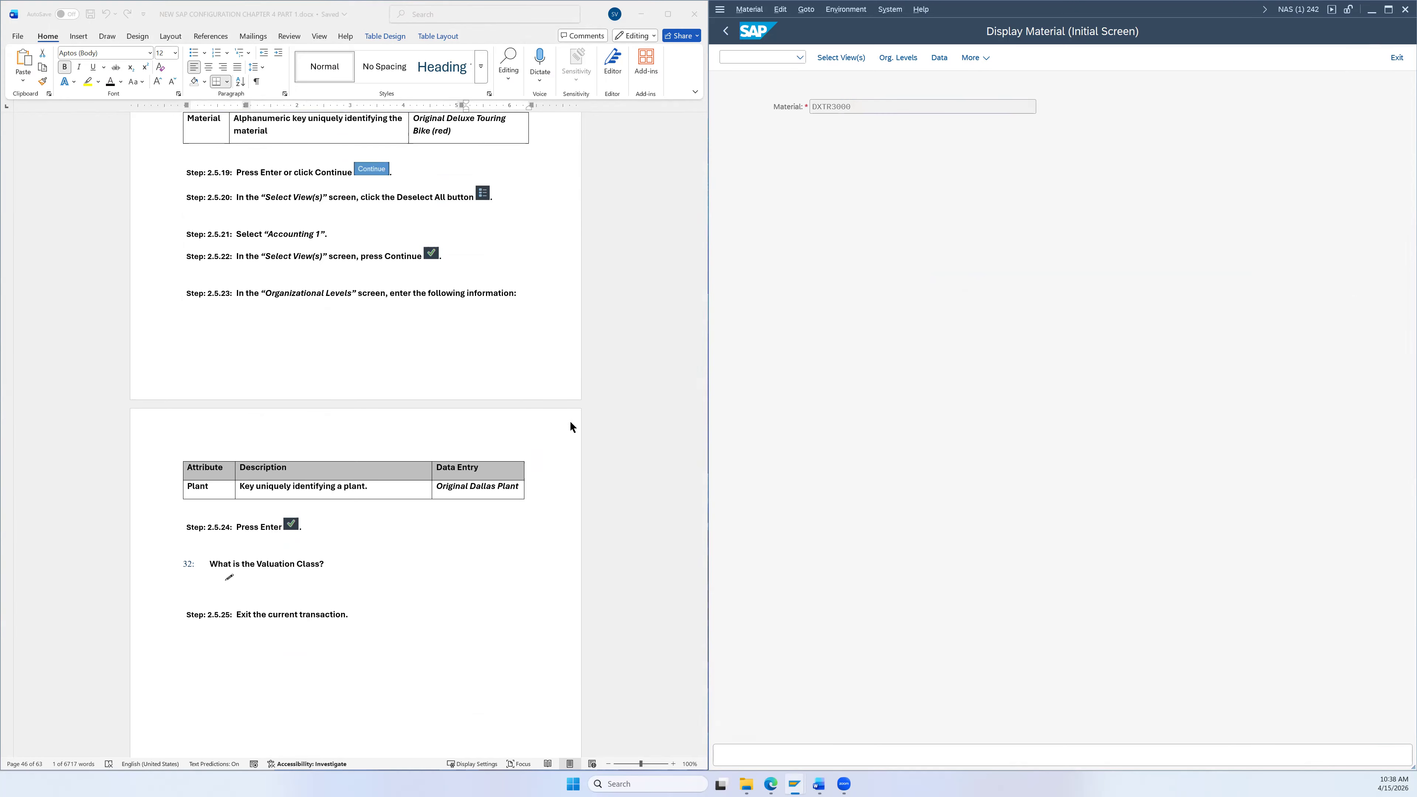
{"action": "scroll", "coordinate": [571, 422], "scroll_direction": "down", "scroll_amount": 3}
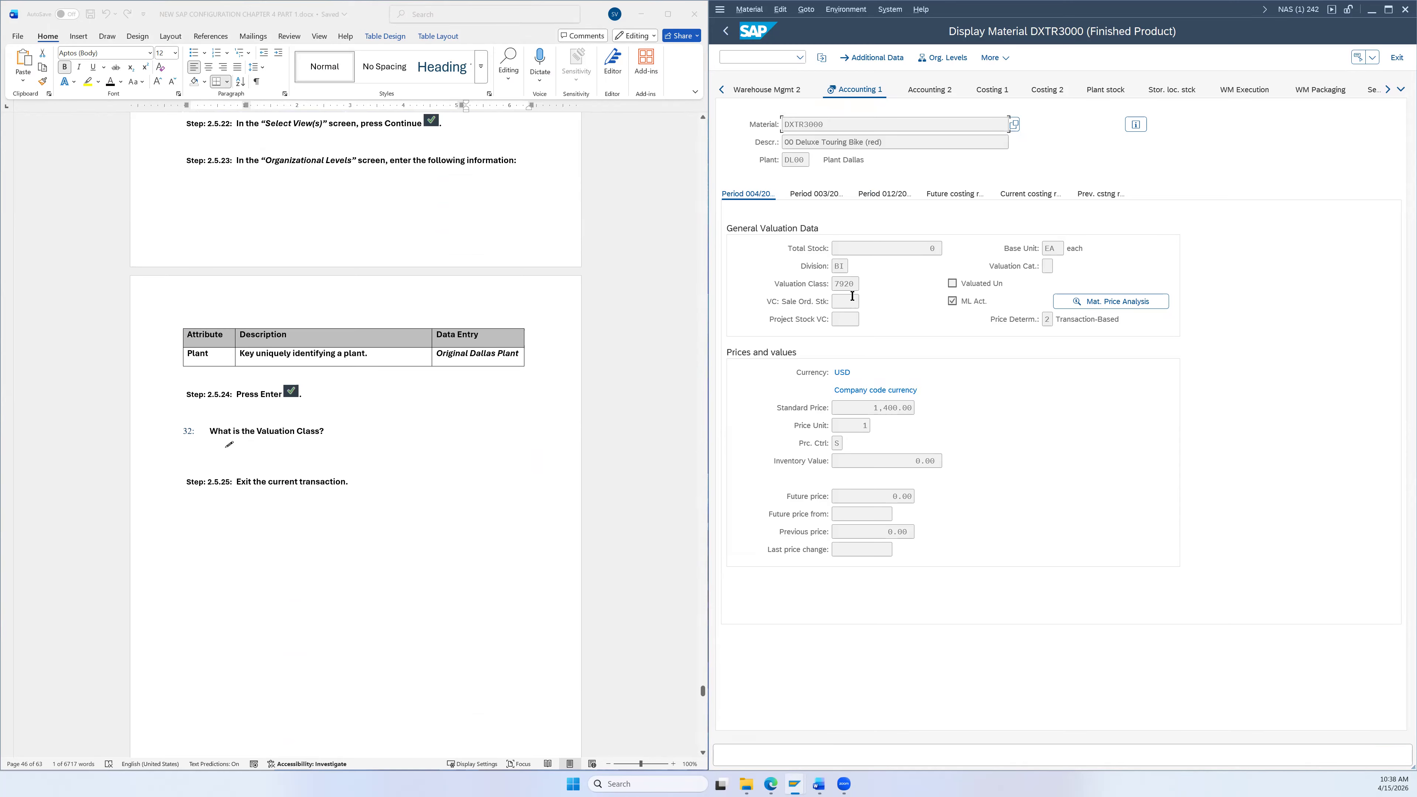
Step: Look up valuation class 7920 in the F4 value list, confirming it as Finished products
{"action": "left_click", "coordinate": [854, 280]}
{"action": "key", "text": "F4"}
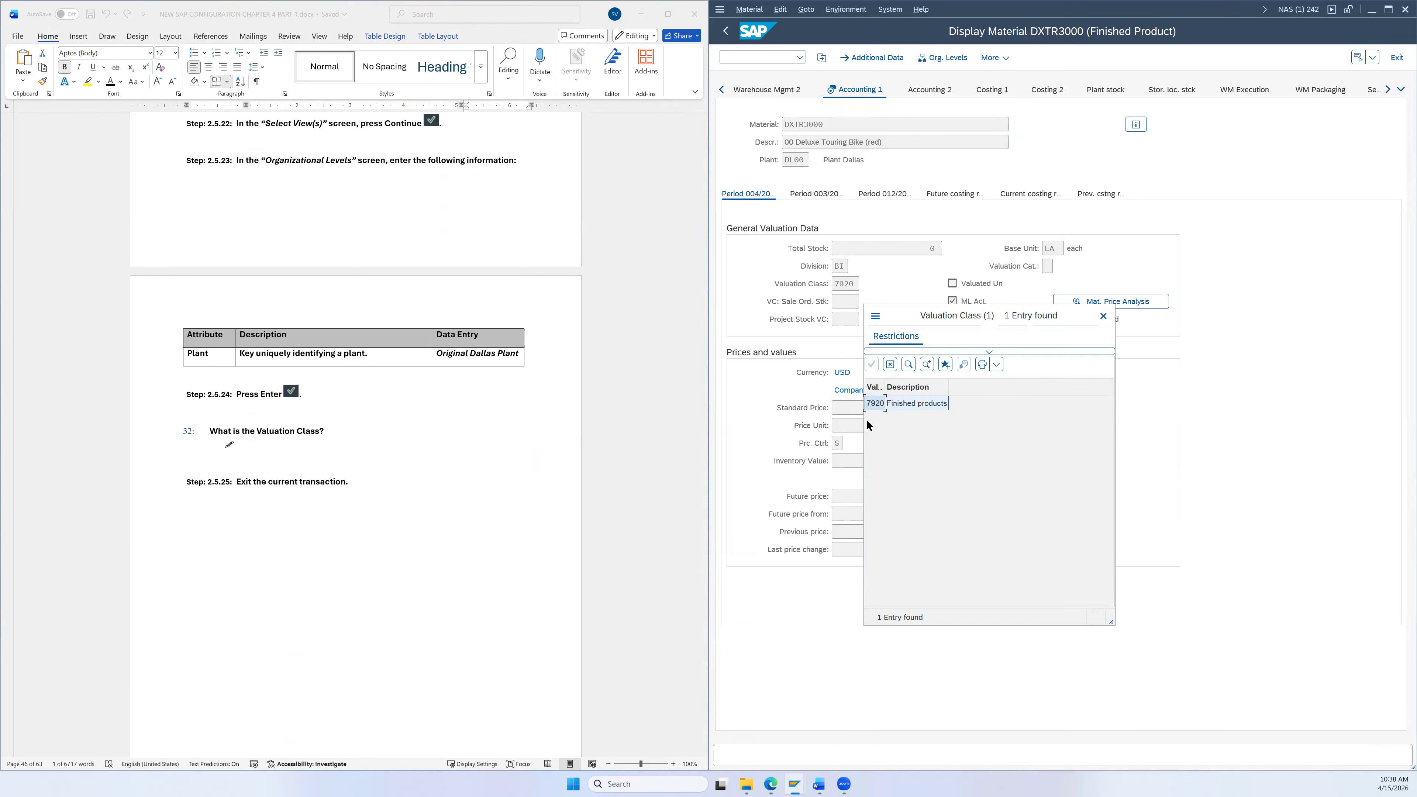
{"action": "left_click", "coordinate": [1103, 316]}
{"action": "scroll", "coordinate": [552, 388], "scroll_direction": "down", "scroll_amount": 5}
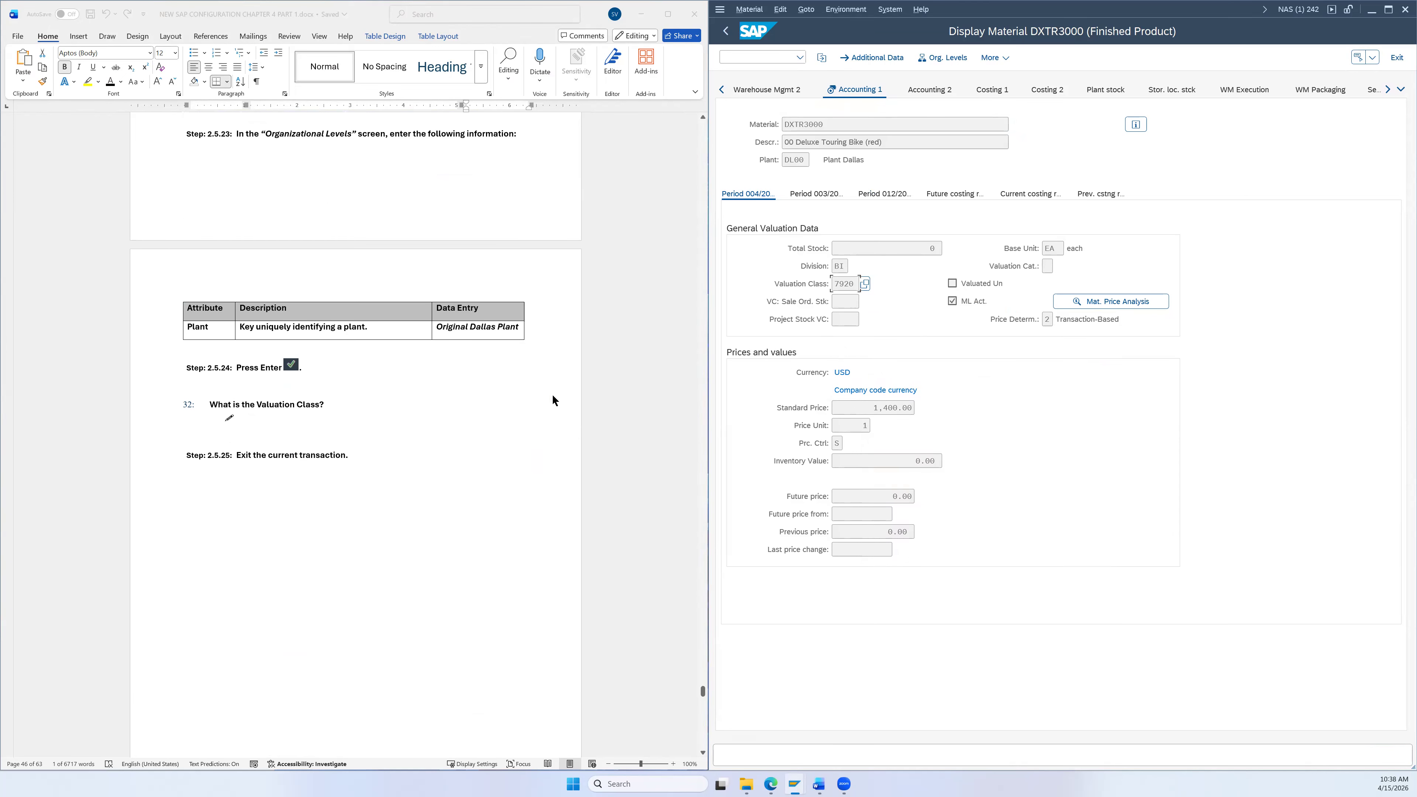
{"action": "scroll", "coordinate": [551, 386], "scroll_direction": "down", "scroll_amount": 4}
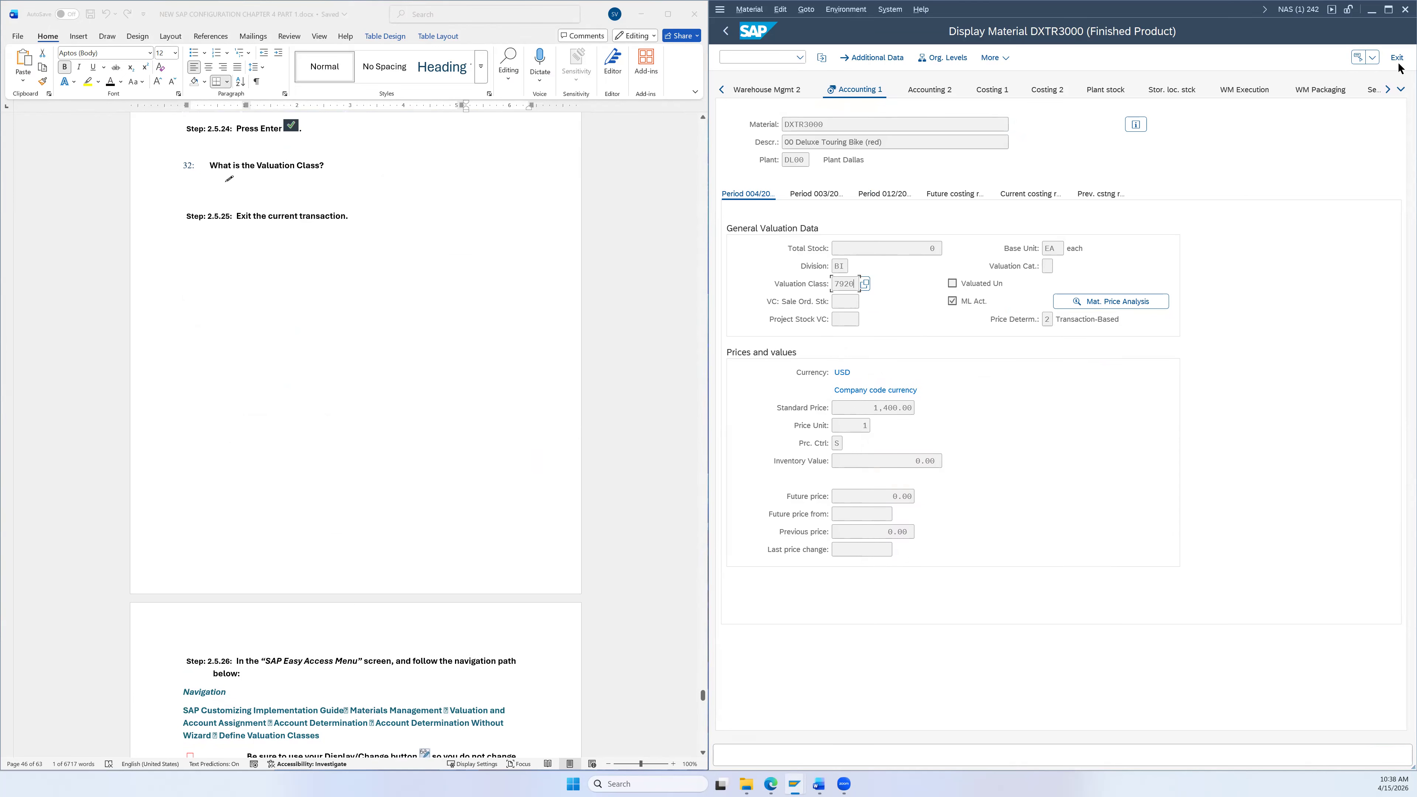
{"action": "scroll", "coordinate": [599, 374], "scroll_direction": "down", "scroll_amount": 5}
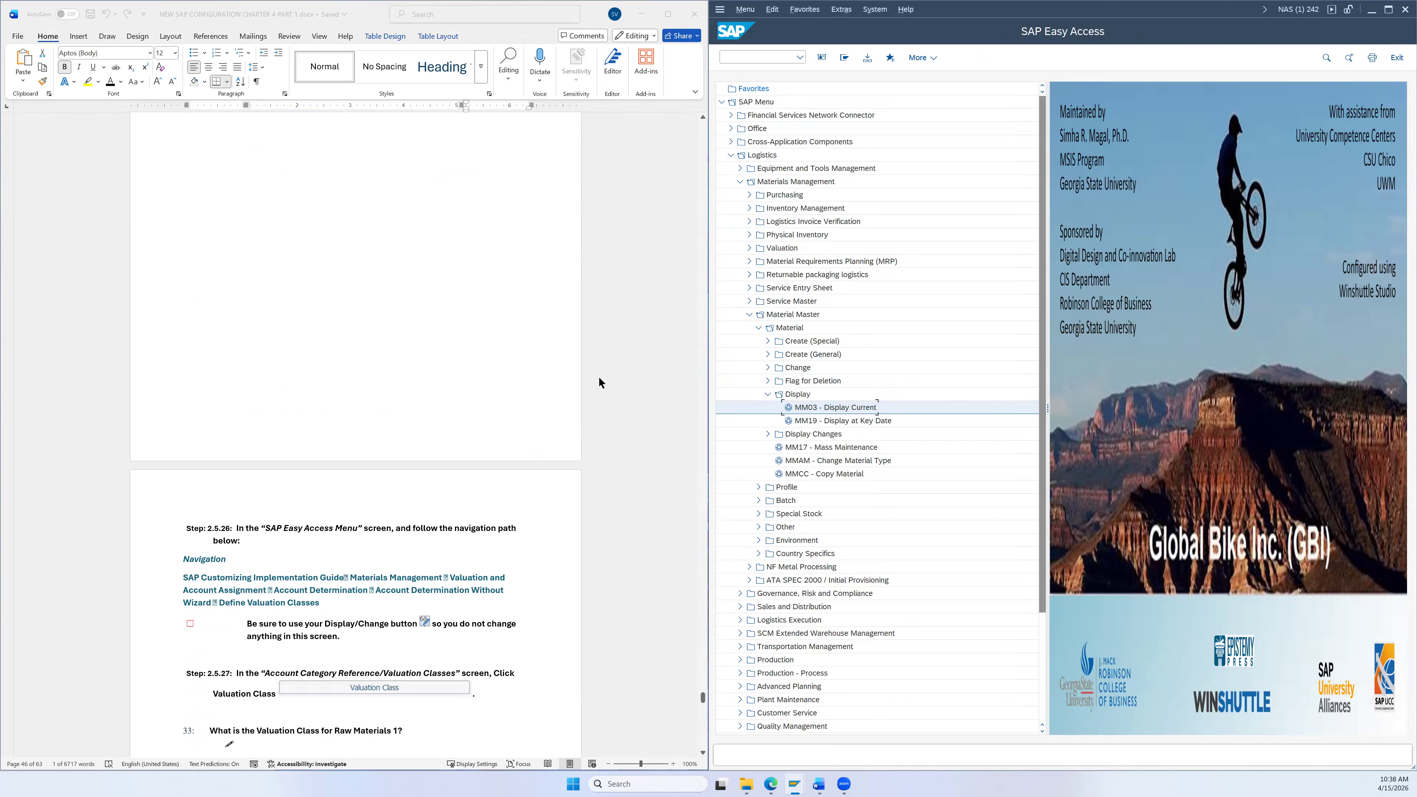
Step: Collapse the menu and run SPRO to open the SAP Reference IMG
{"action": "left_click", "coordinate": [844, 58]}
{"action": "type", "text": "spro"}
{"action": "key", "text": "Return"}
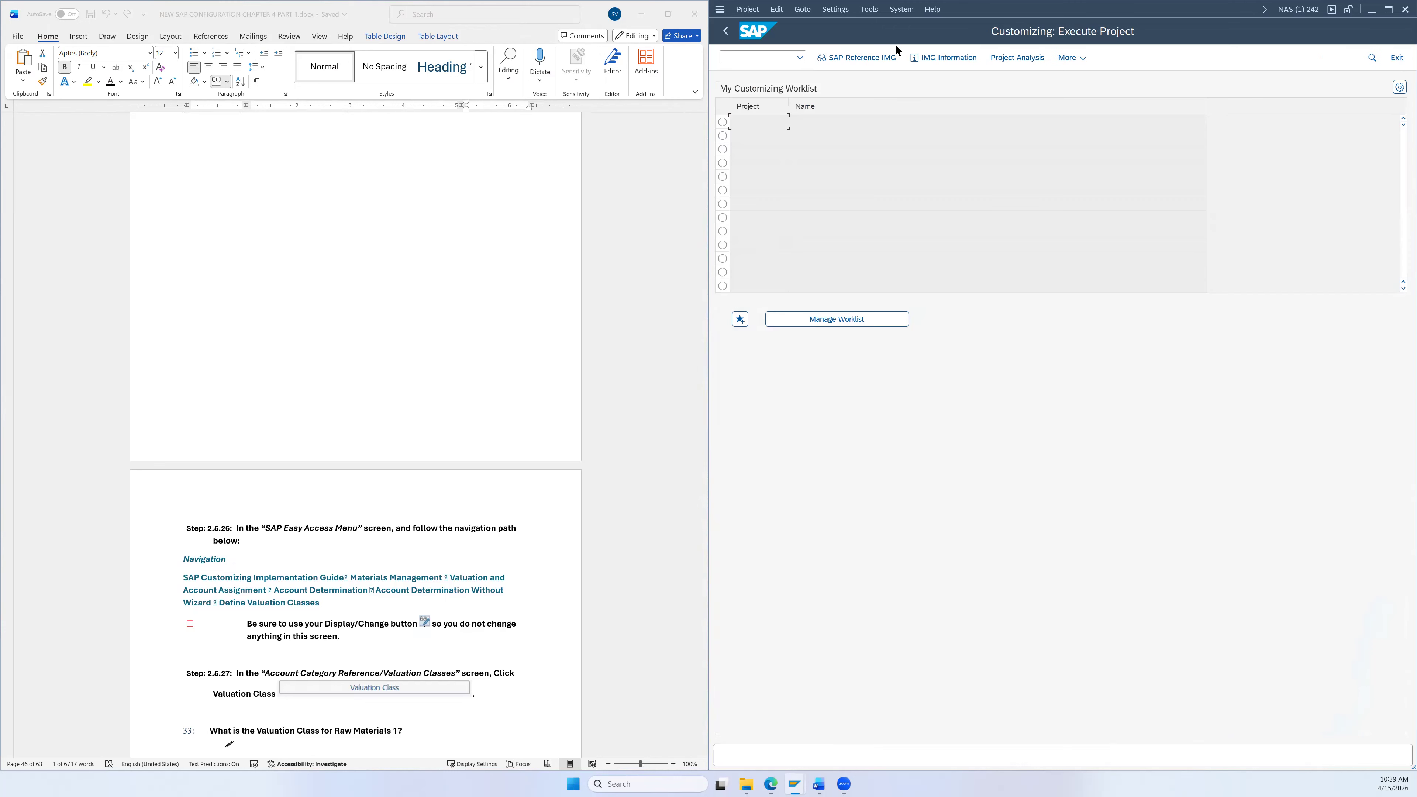
{"action": "key", "text": "F5"}
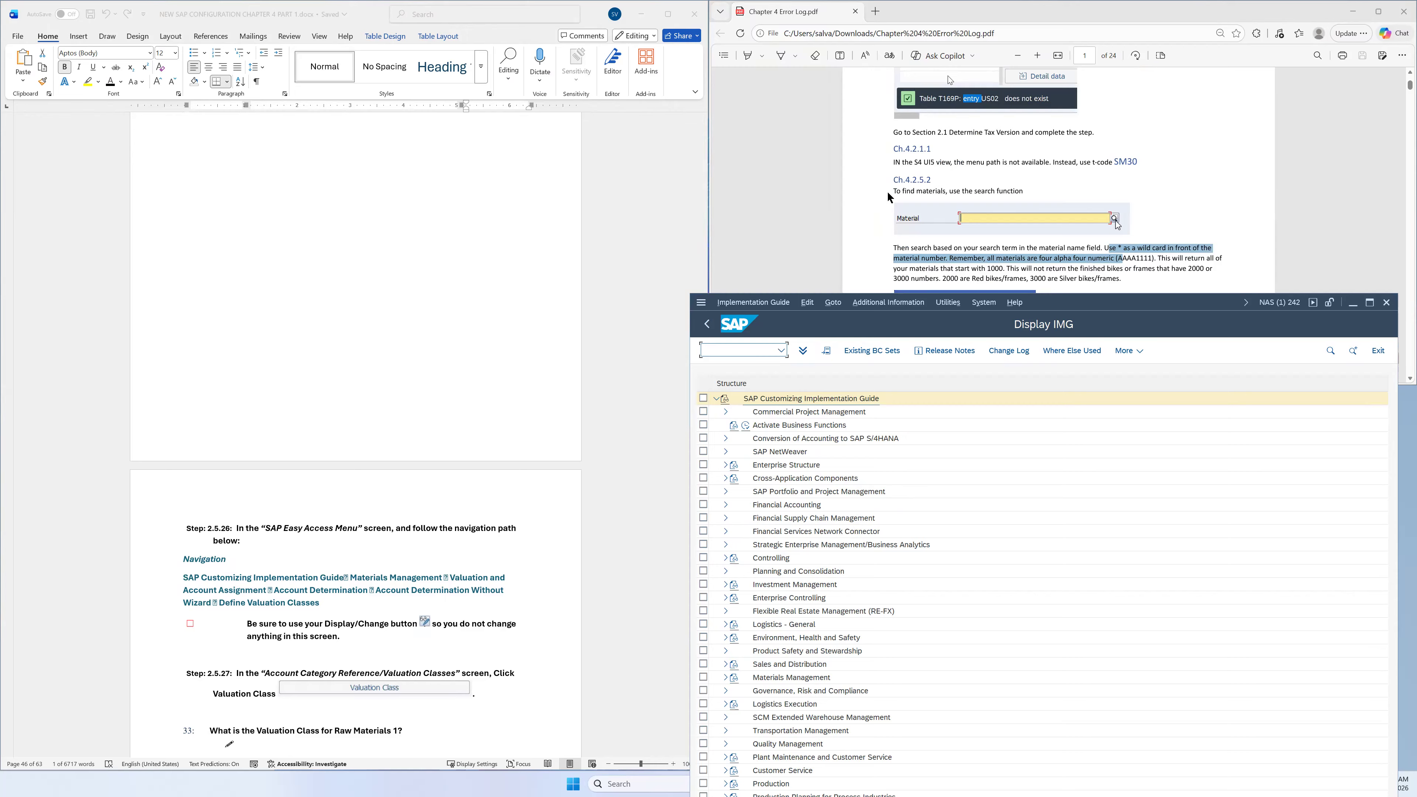
Step: Scroll through the Chapter 4 error log PDF, then snap the IMG window to the right half
{"action": "scroll", "coordinate": [920, 193], "scroll_direction": "down", "scroll_amount": 5}
{"action": "scroll", "coordinate": [937, 187], "scroll_direction": "down", "scroll_amount": 5}
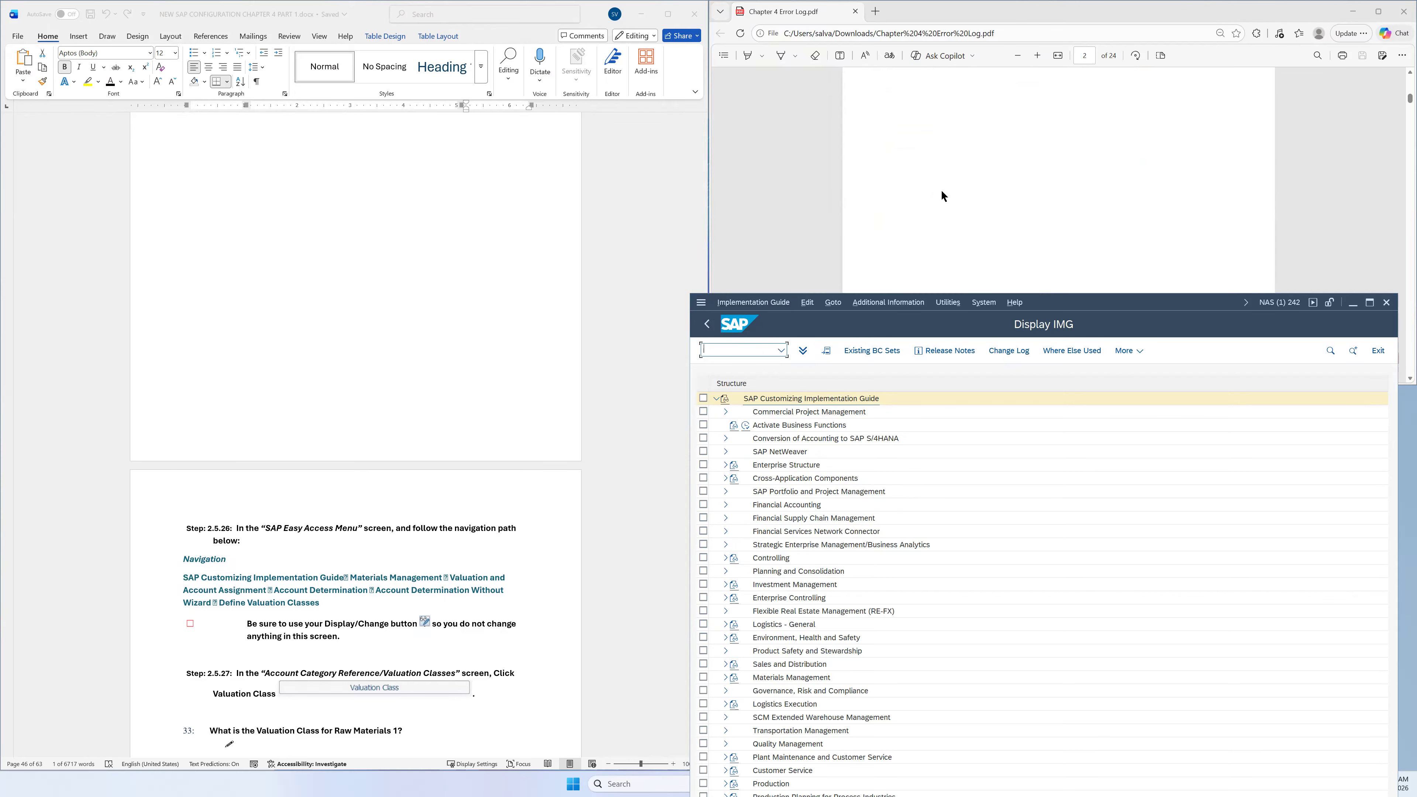
{"action": "scroll", "coordinate": [943, 190], "scroll_direction": "up", "scroll_amount": 5}
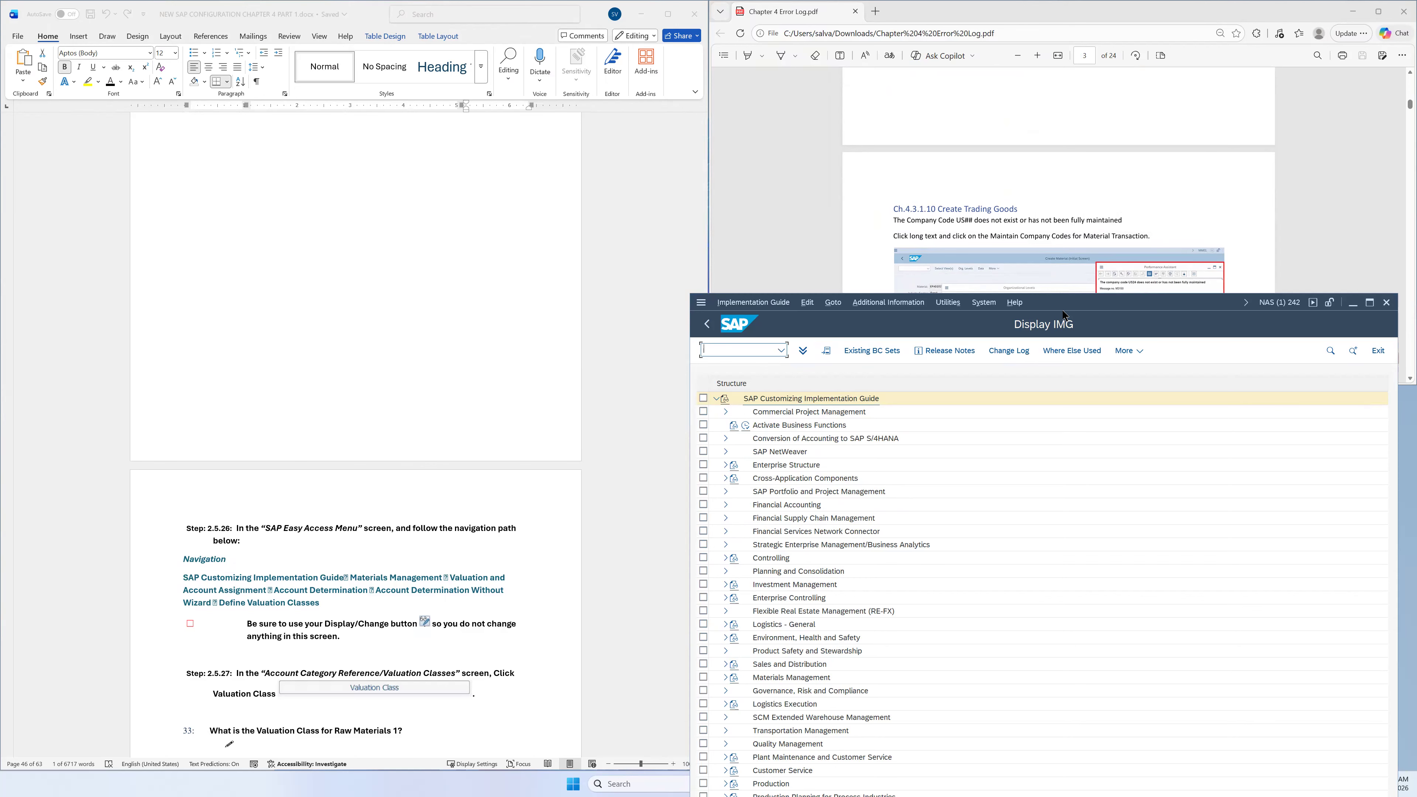
{"action": "key", "text": "super+Right"}
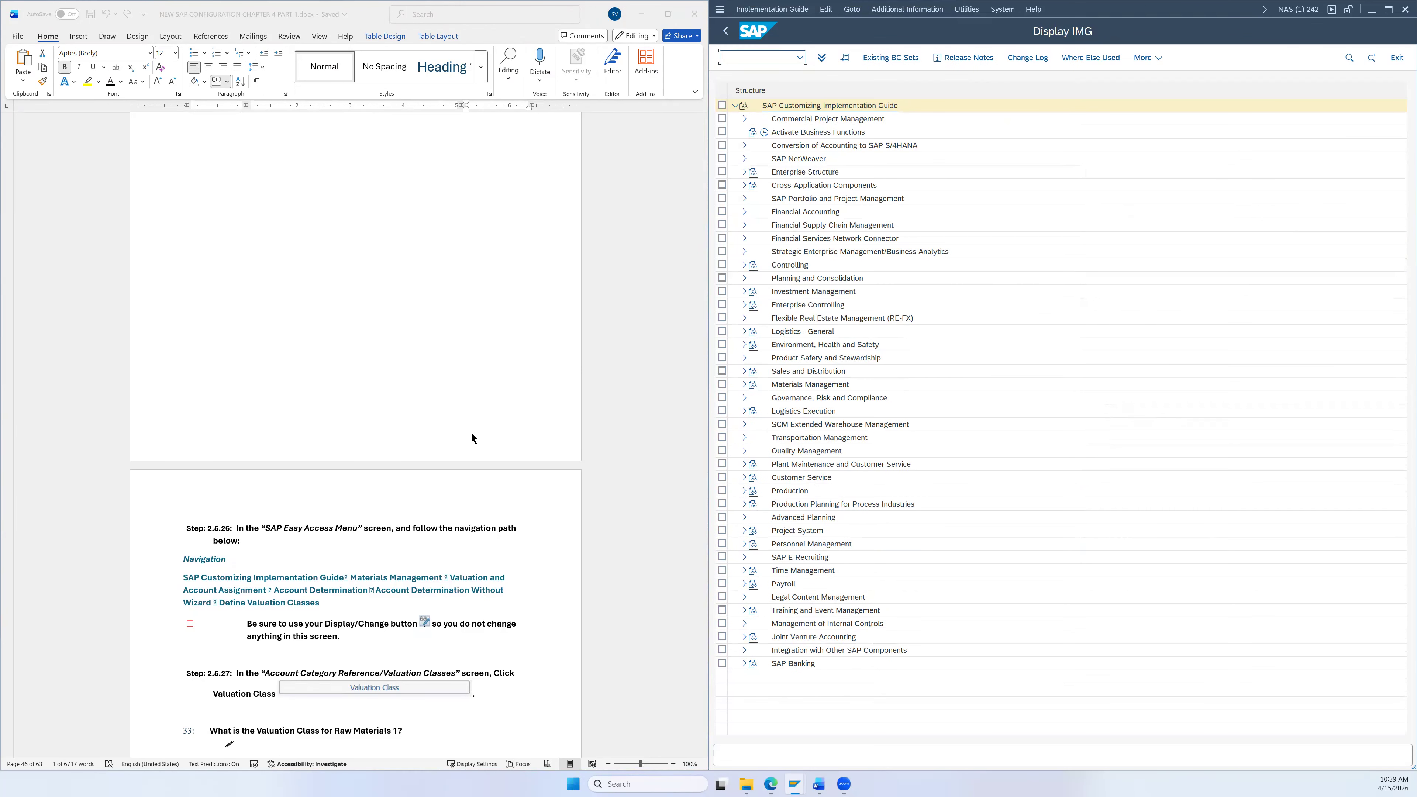
Step: Expand Materials Management down to Account Determination Without Wizard and run Define Valuation Classes
{"action": "scroll", "coordinate": [515, 399], "scroll_direction": "up", "scroll_amount": 3}
{"action": "scroll", "coordinate": [519, 392], "scroll_direction": "down", "scroll_amount": 5}
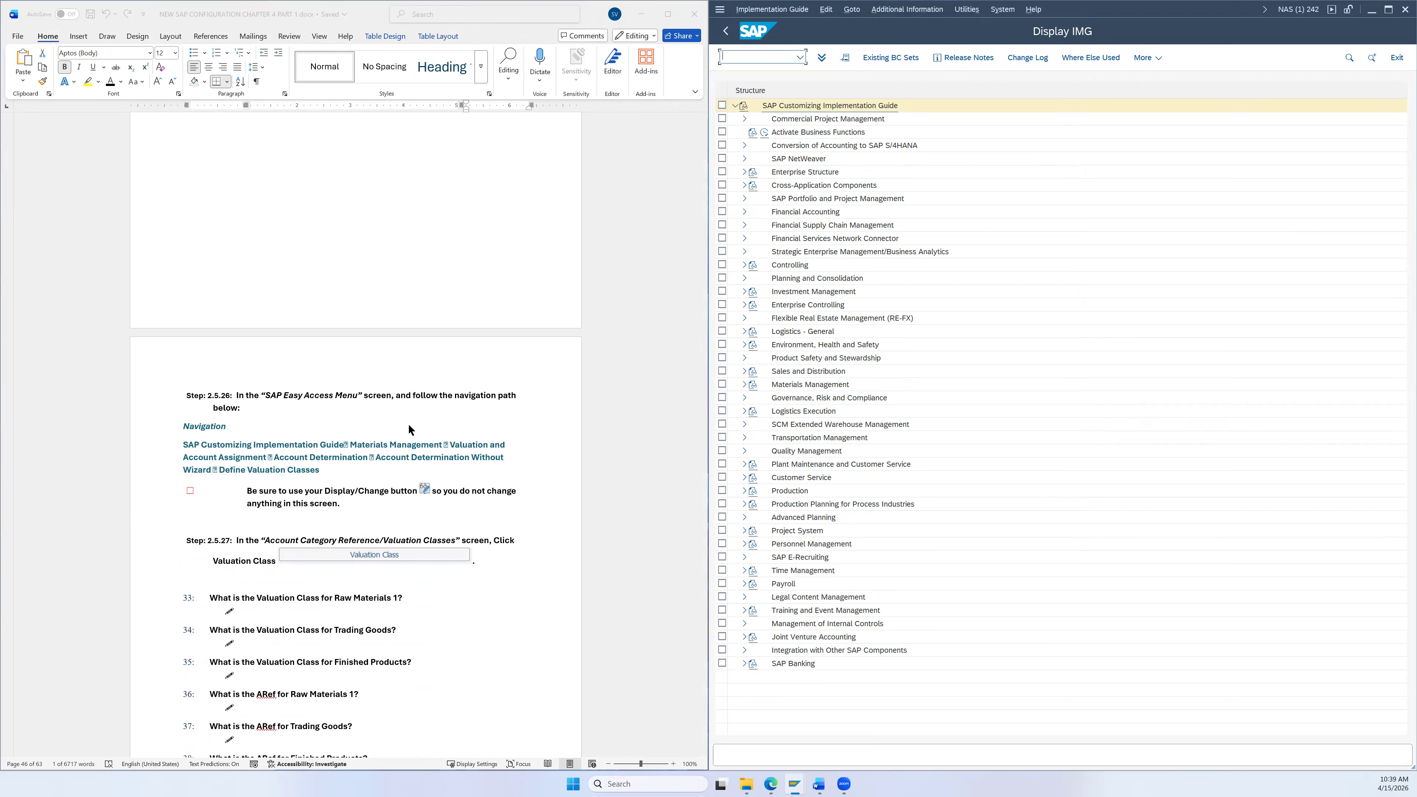
{"action": "scroll", "coordinate": [410, 419], "scroll_direction": "down", "scroll_amount": 2}
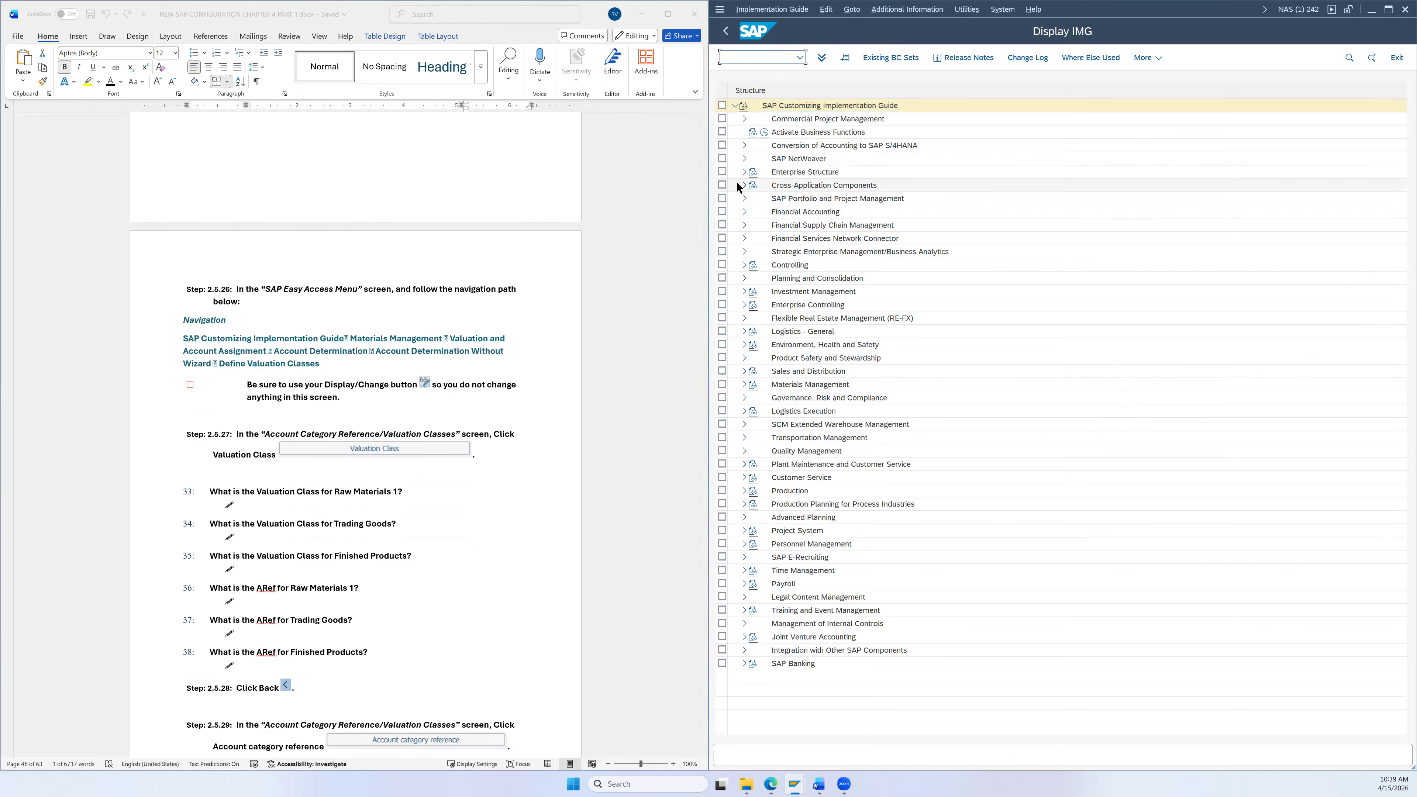
{"action": "left_click", "coordinate": [744, 385]}
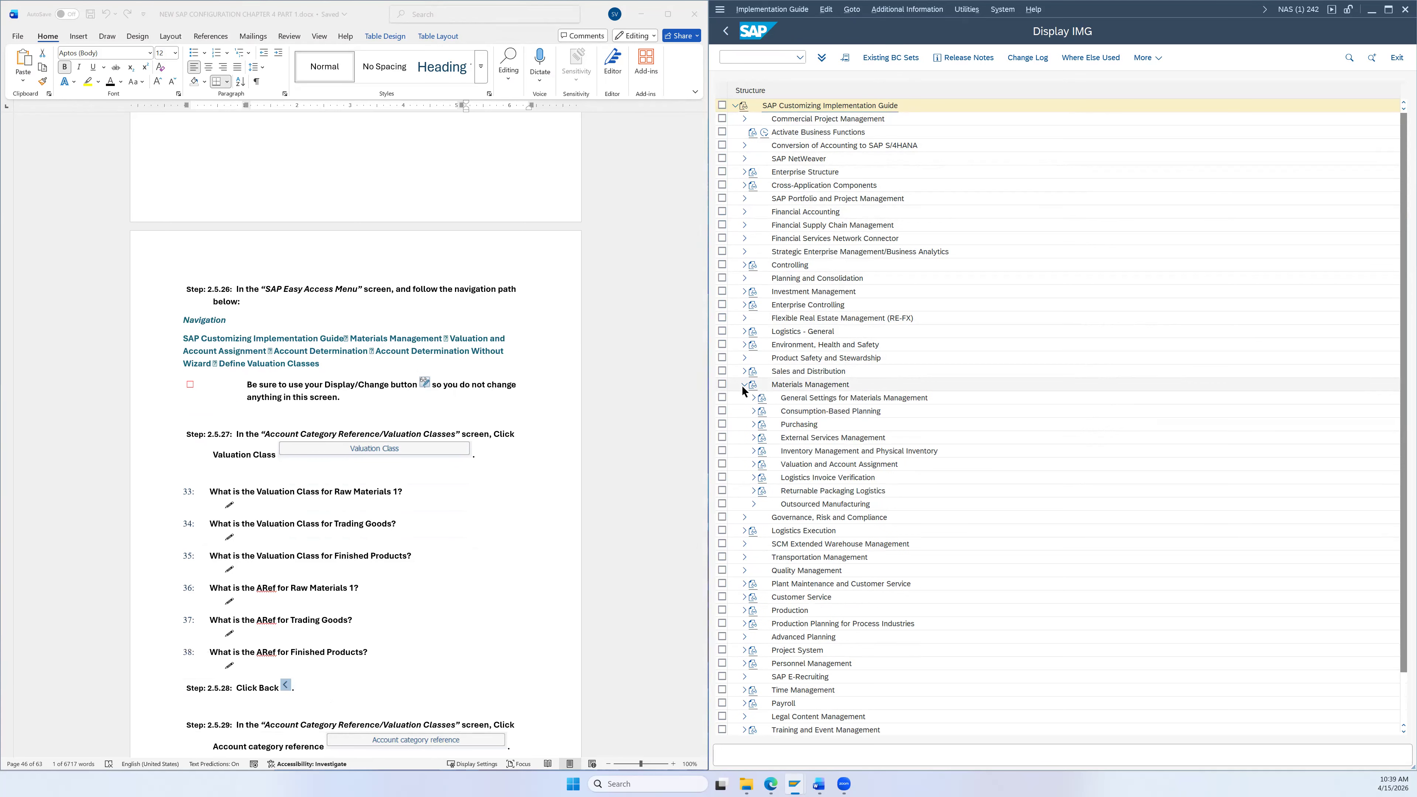
{"action": "left_click", "coordinate": [754, 464]}
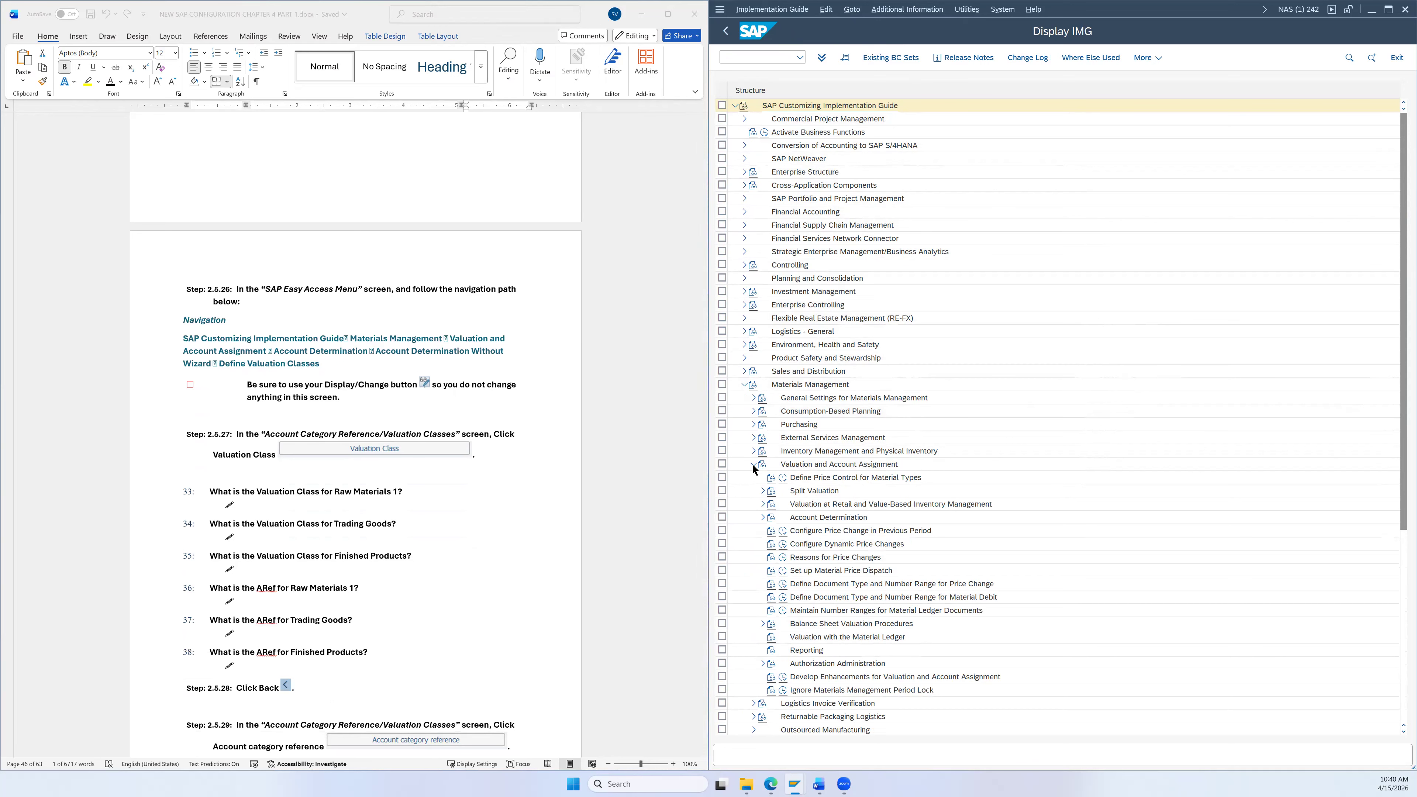
{"action": "left_click", "coordinate": [760, 518]}
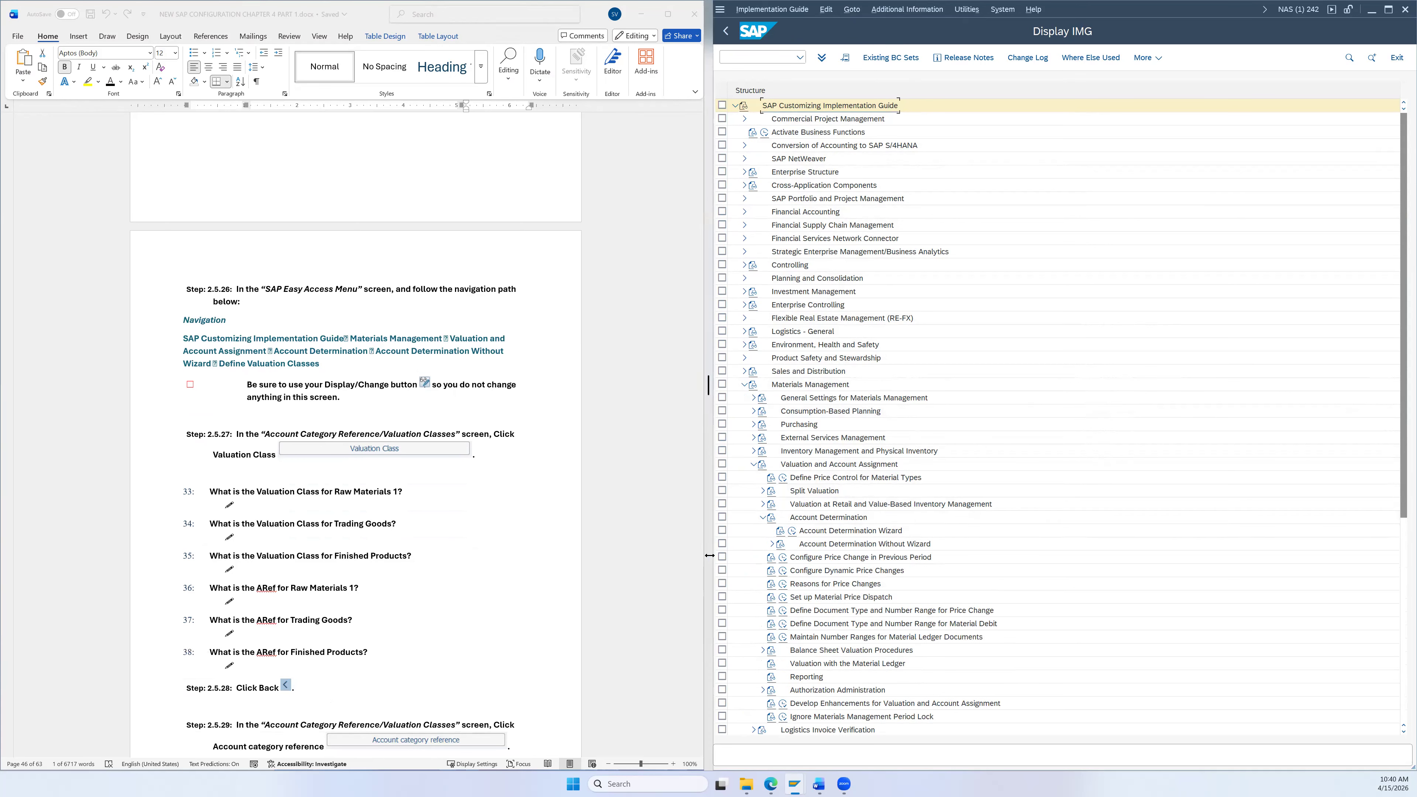
{"action": "left_click", "coordinate": [772, 544]}
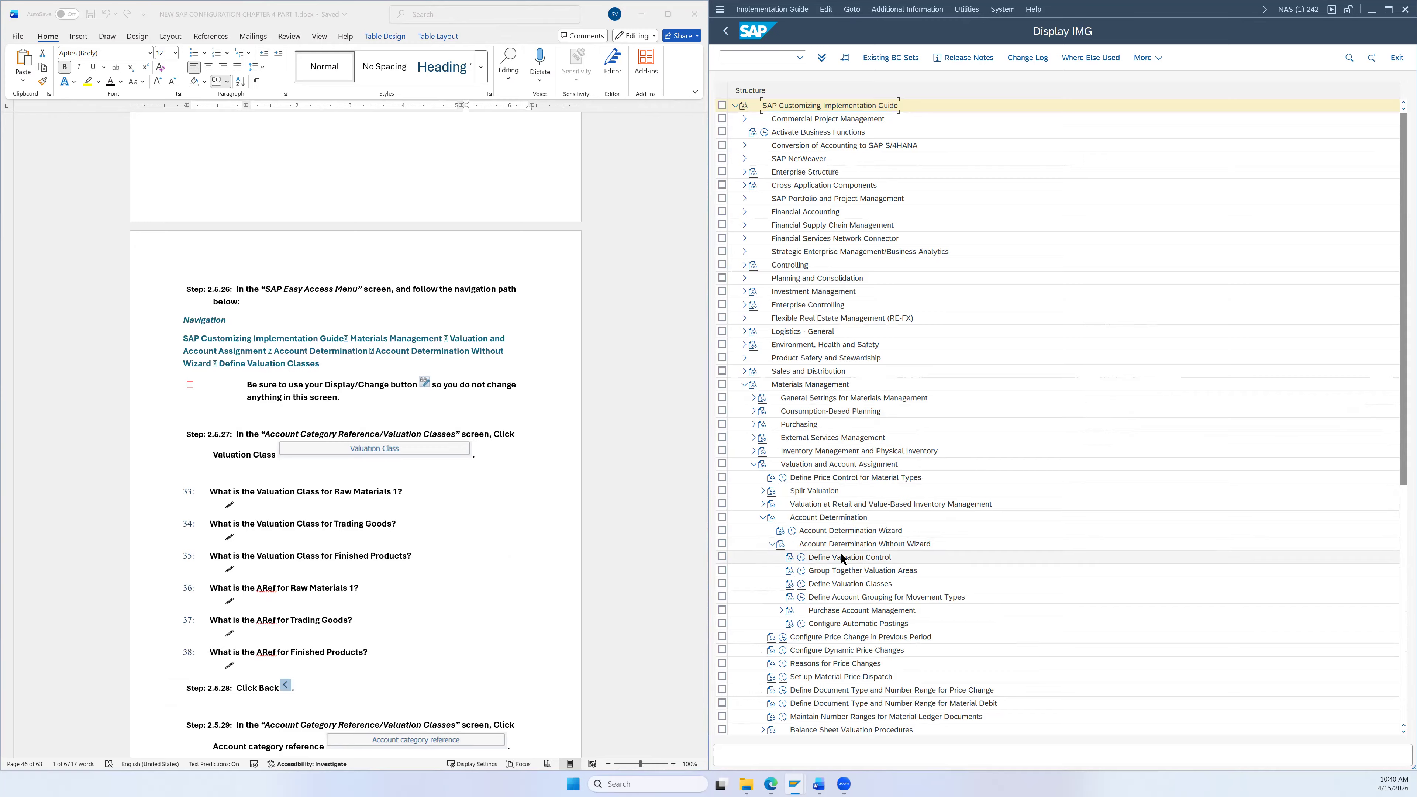
{"action": "left_click", "coordinate": [854, 586]}
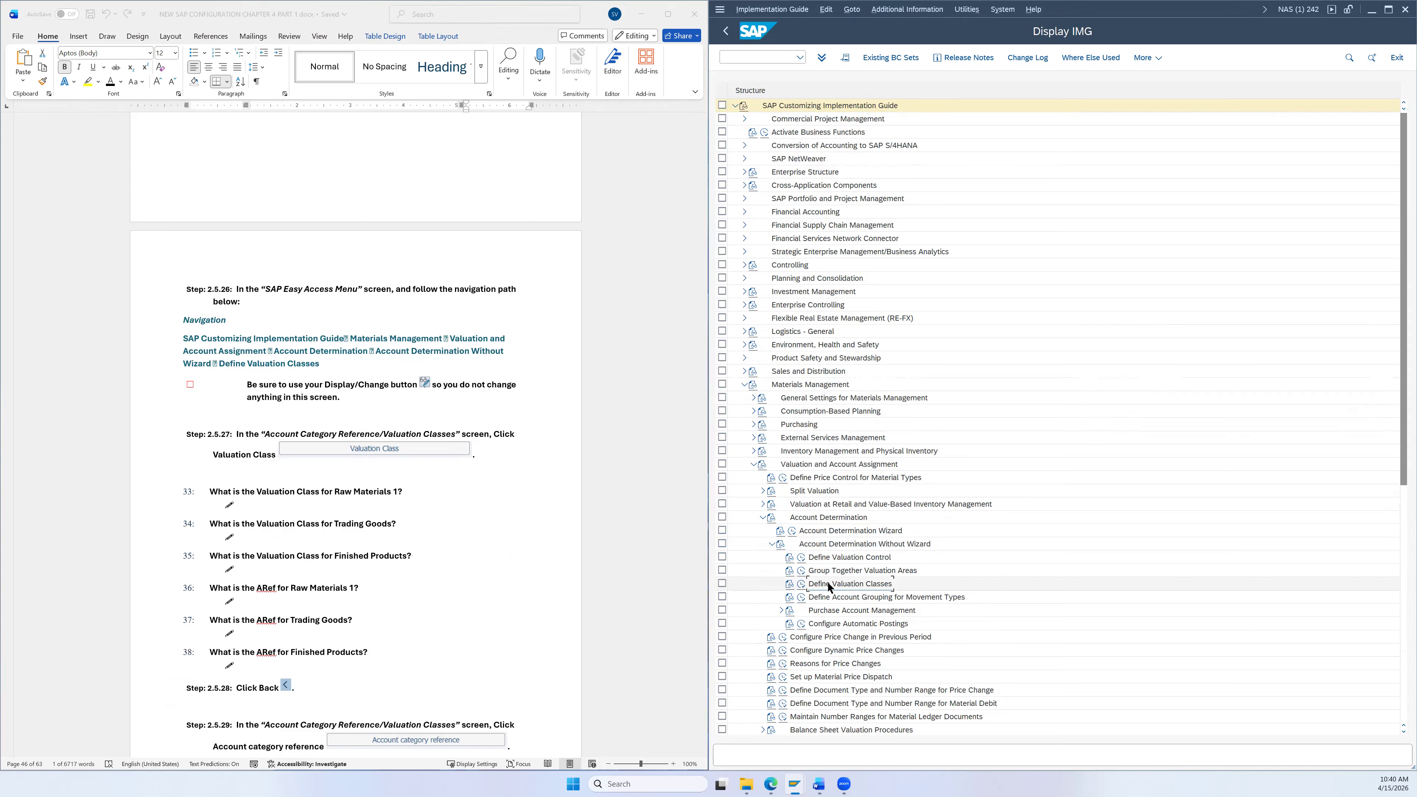
{"action": "double_click", "coordinate": [809, 585]}
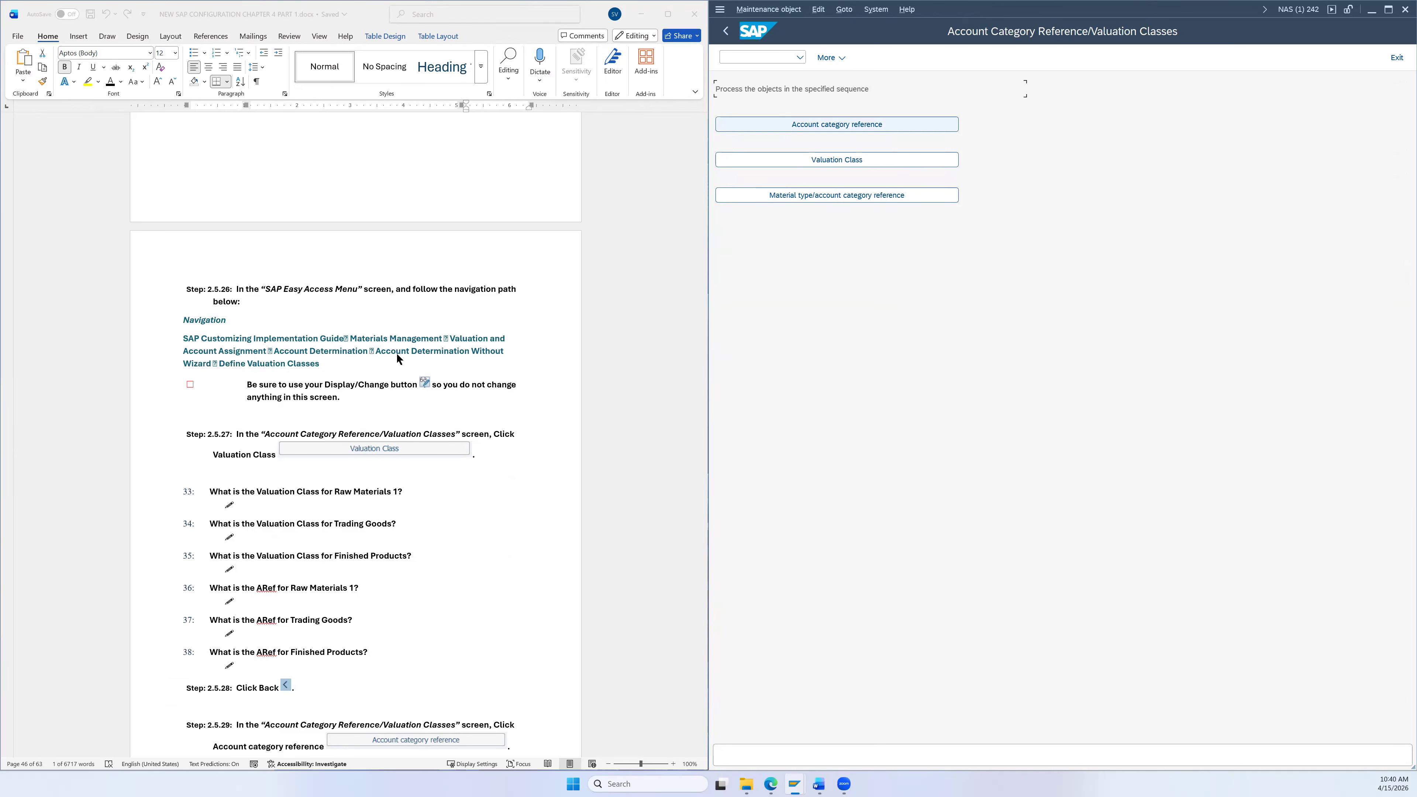
{"action": "scroll", "coordinate": [445, 458], "scroll_direction": "down", "scroll_amount": 3}
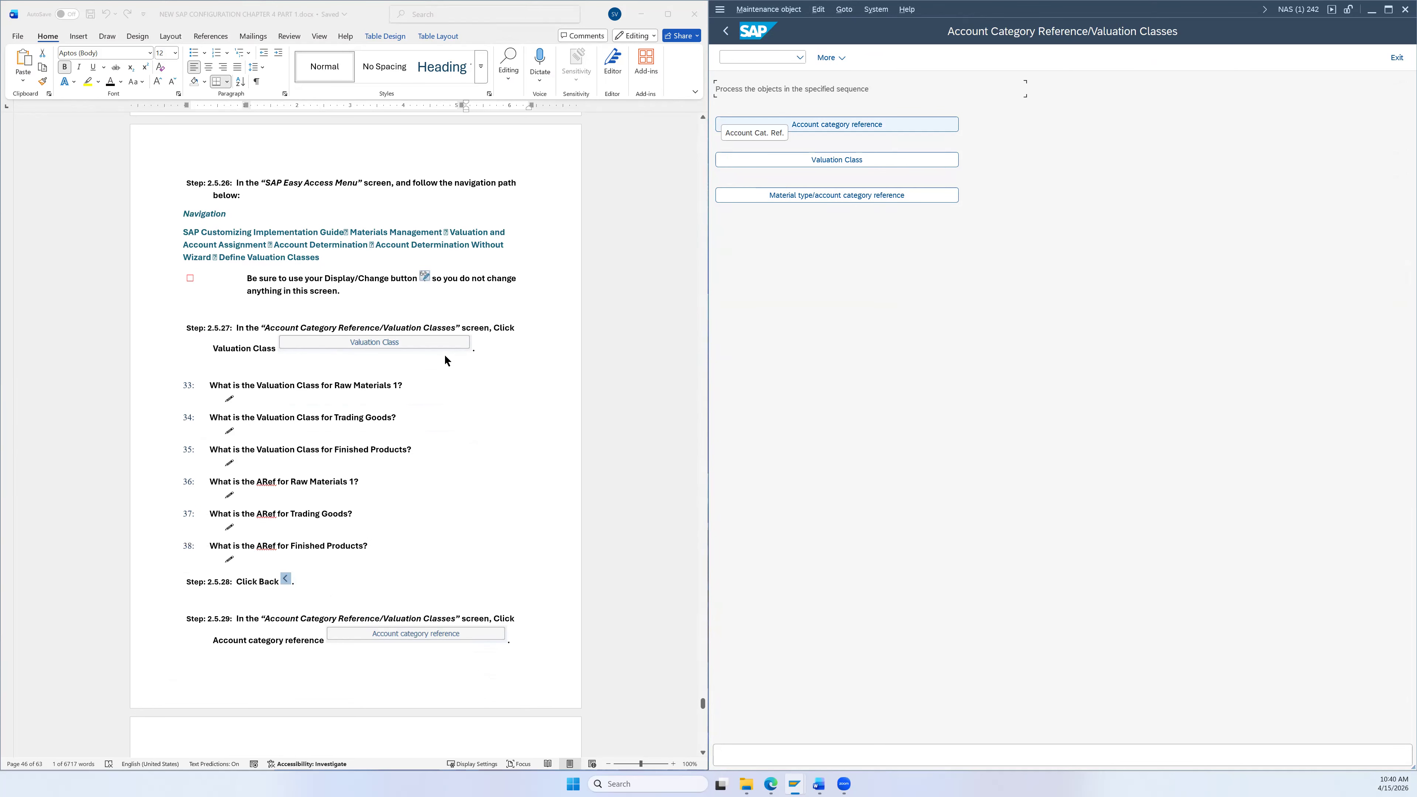
{"action": "left_click", "coordinate": [862, 162]}
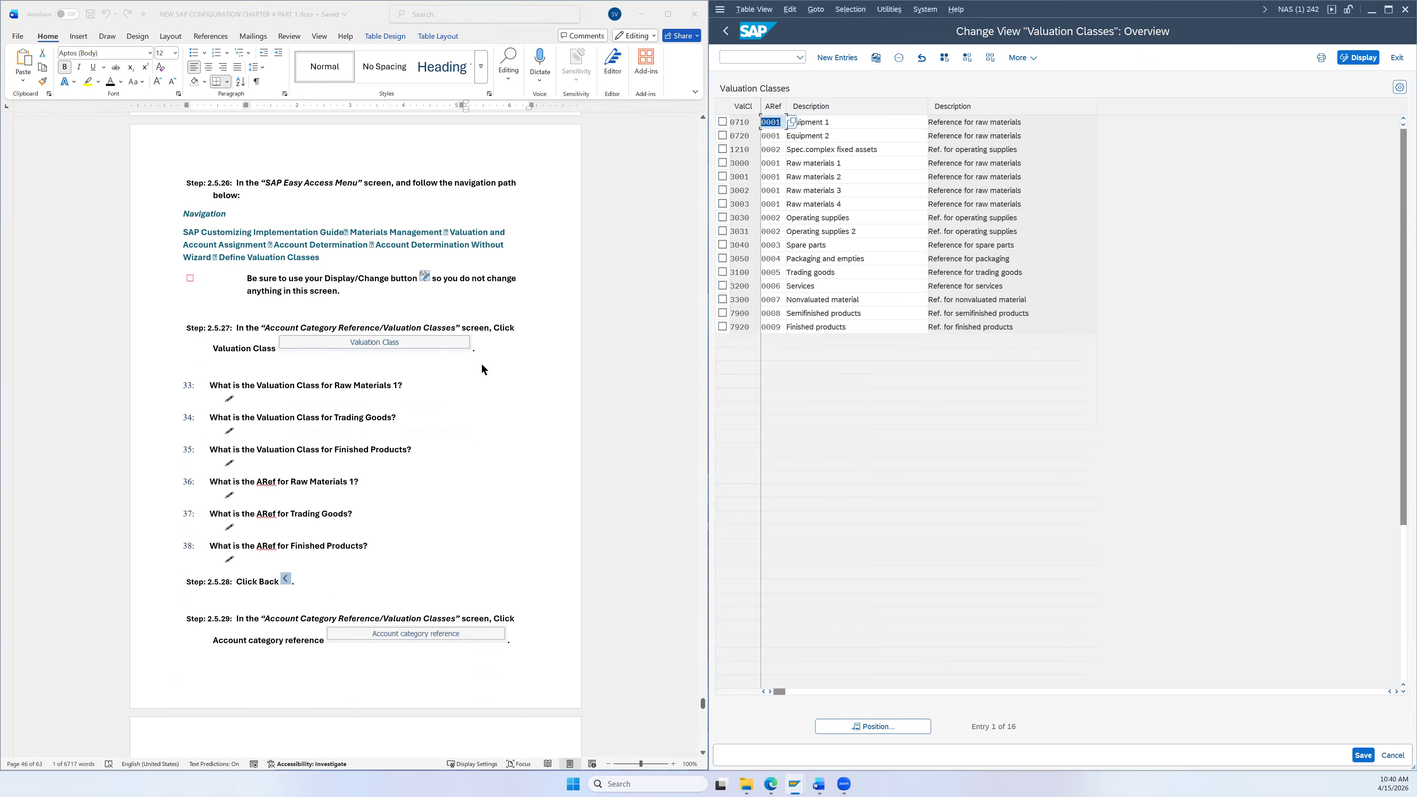
{"action": "scroll", "coordinate": [484, 364], "scroll_direction": "down", "scroll_amount": 2}
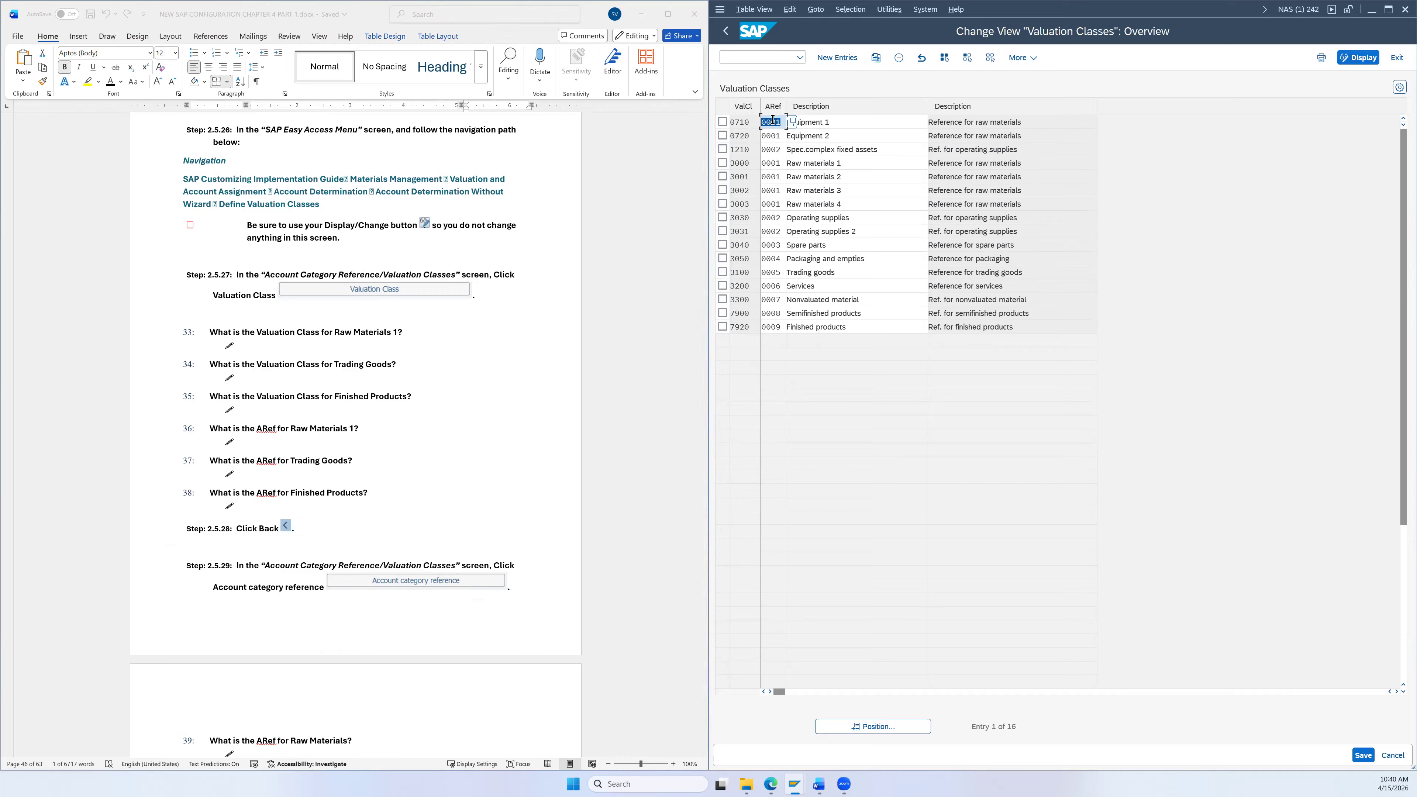
{"action": "left_click", "coordinate": [798, 179]}
{"action": "left_click", "coordinate": [813, 273]}
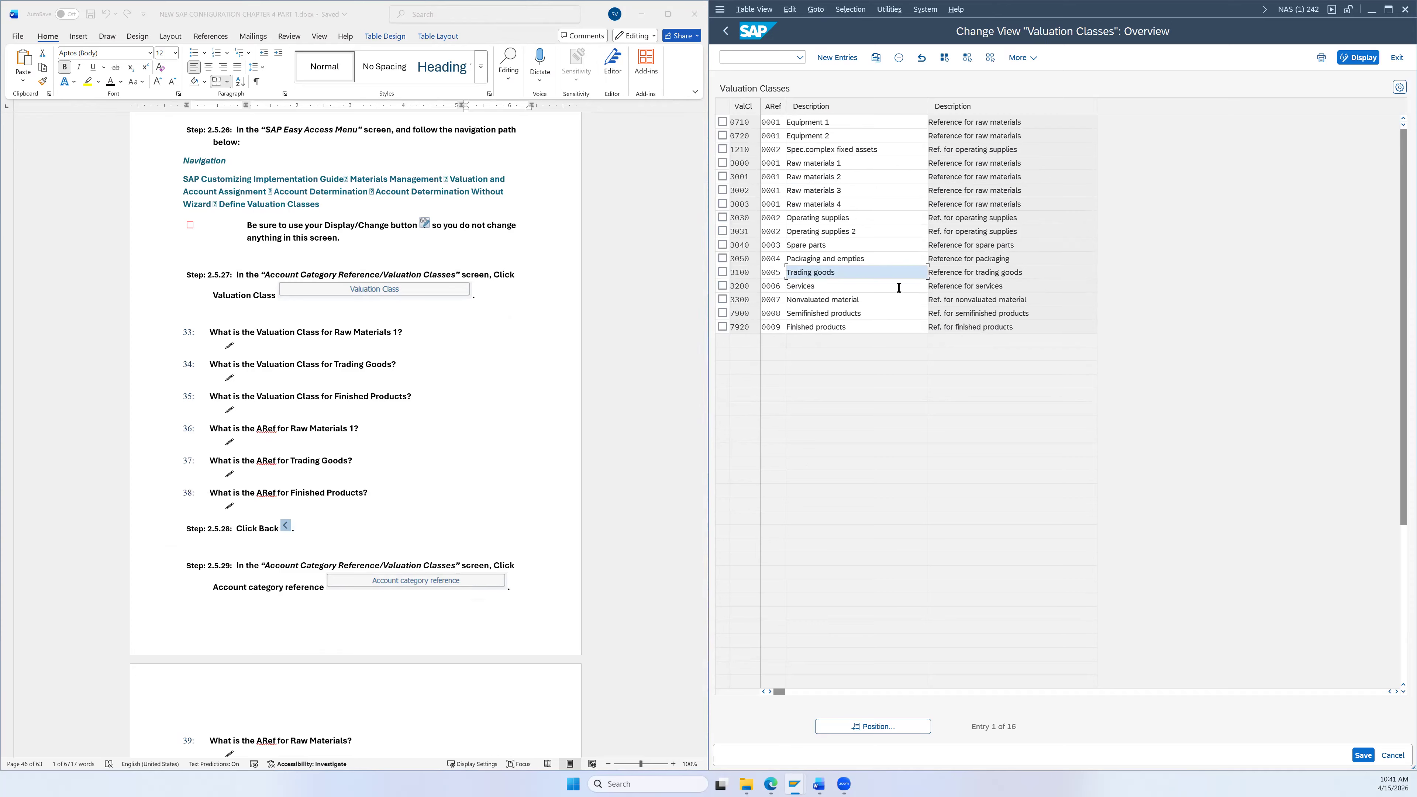
{"action": "left_click", "coordinate": [785, 330]}
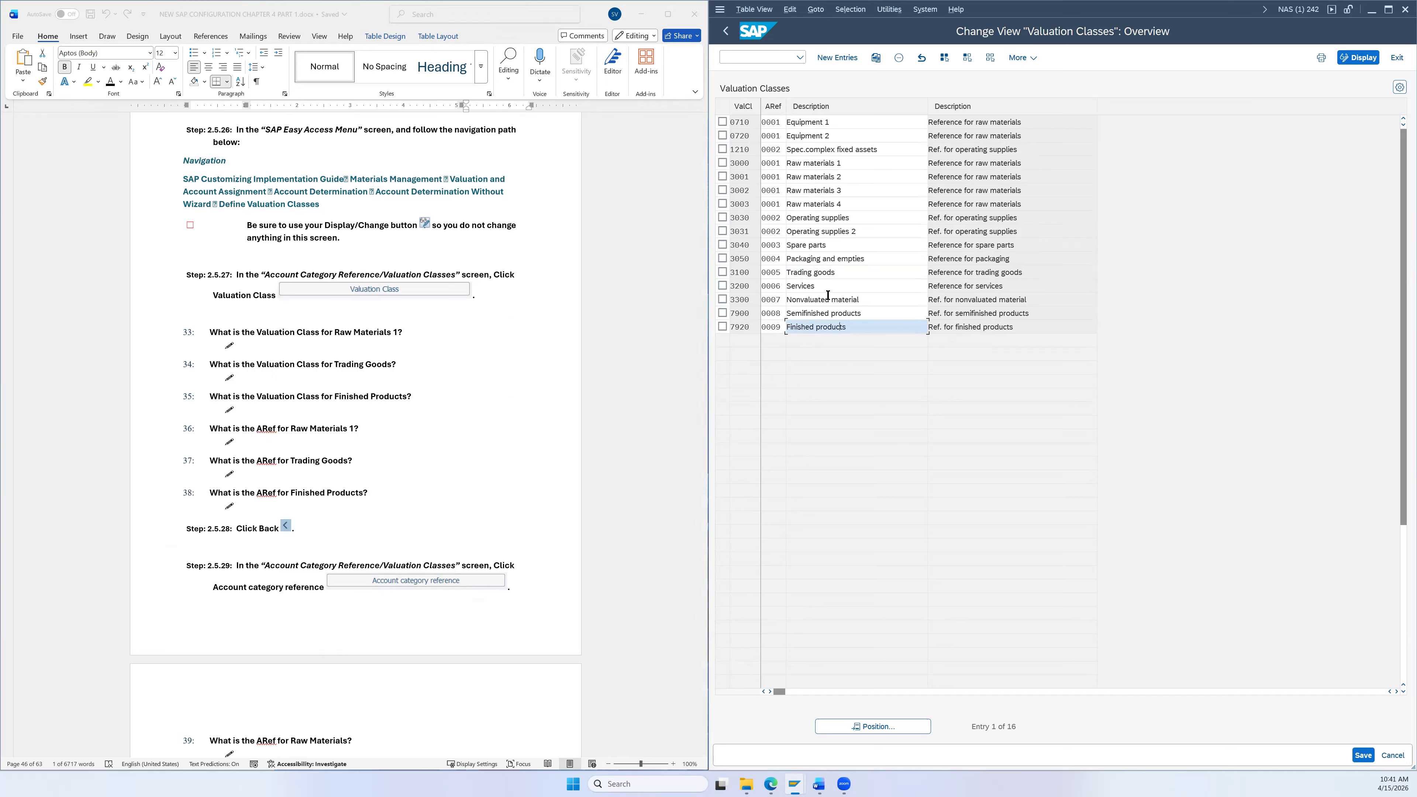
{"action": "left_click", "coordinate": [797, 164]}
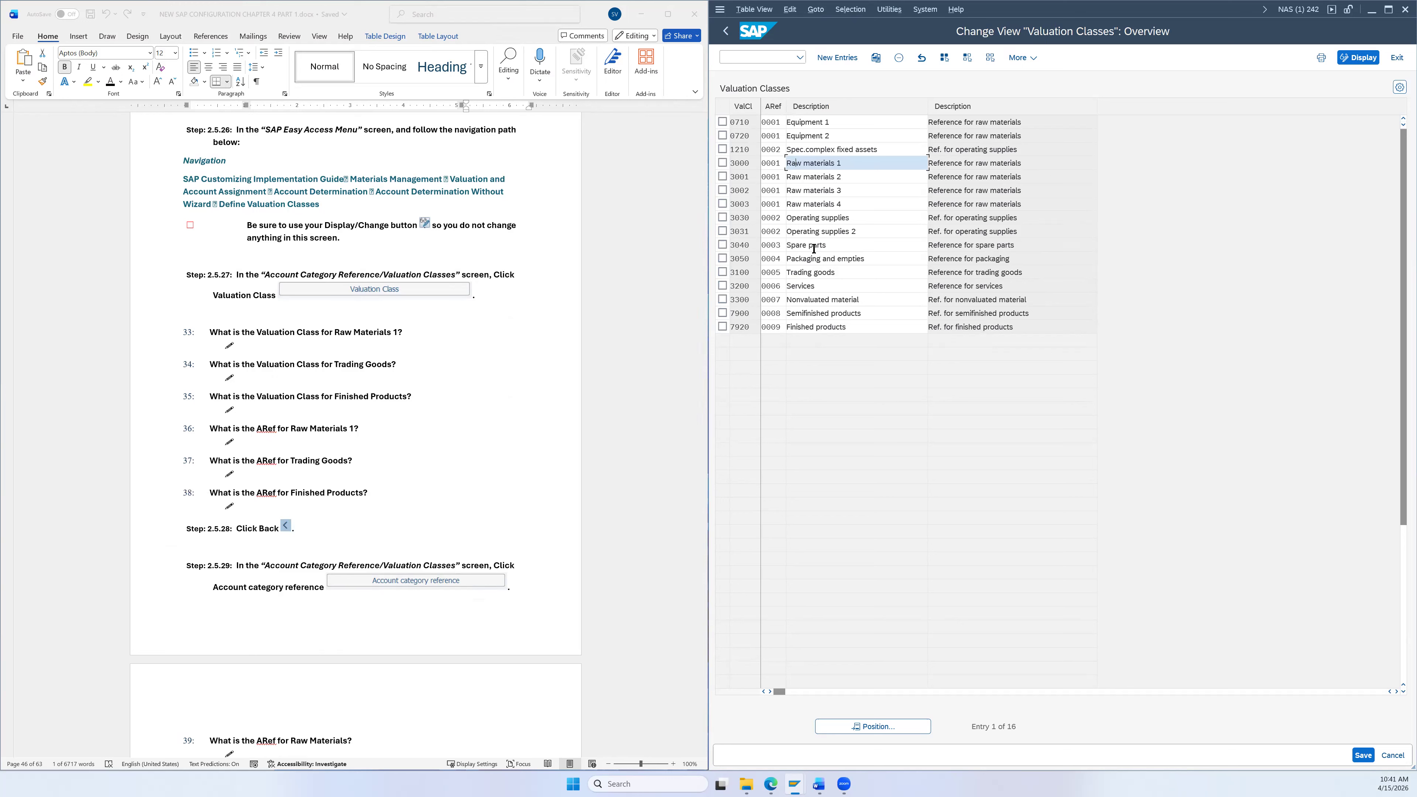
{"action": "left_click", "coordinate": [818, 273]}
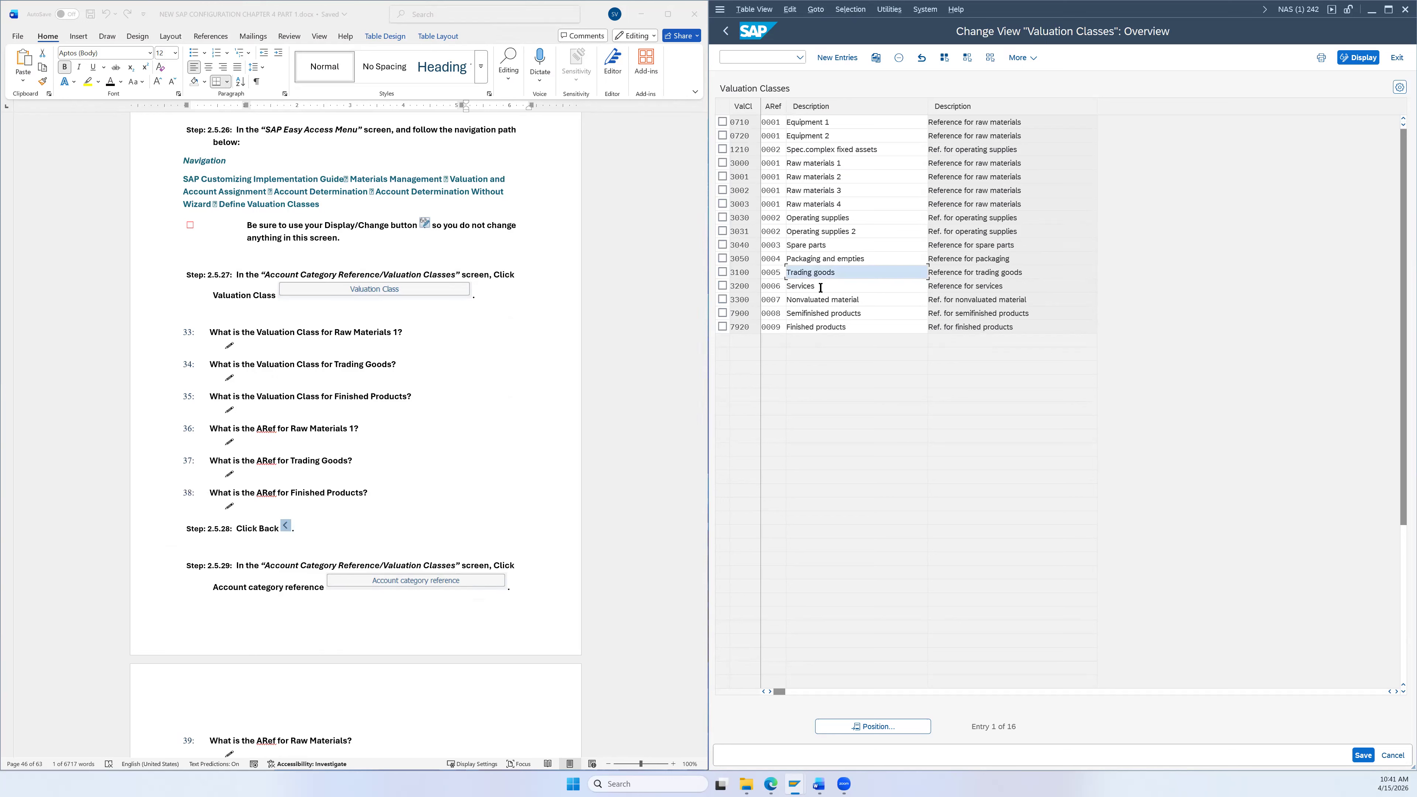
{"action": "left_click", "coordinate": [824, 329]}
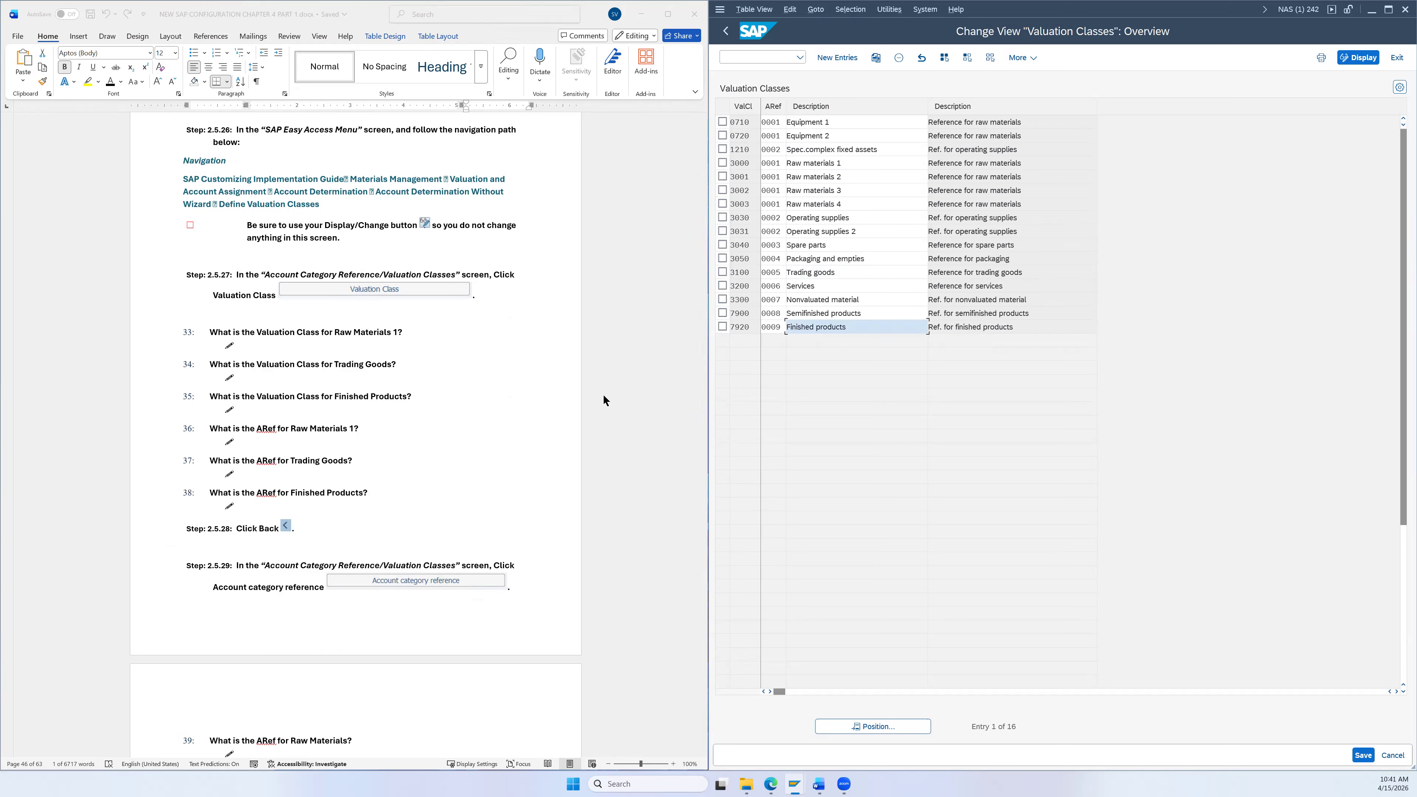
{"action": "scroll", "coordinate": [606, 394], "scroll_direction": "down", "scroll_amount": 3}
{"action": "scroll", "coordinate": [856, 218], "scroll_direction": "down", "scroll_amount": 1}
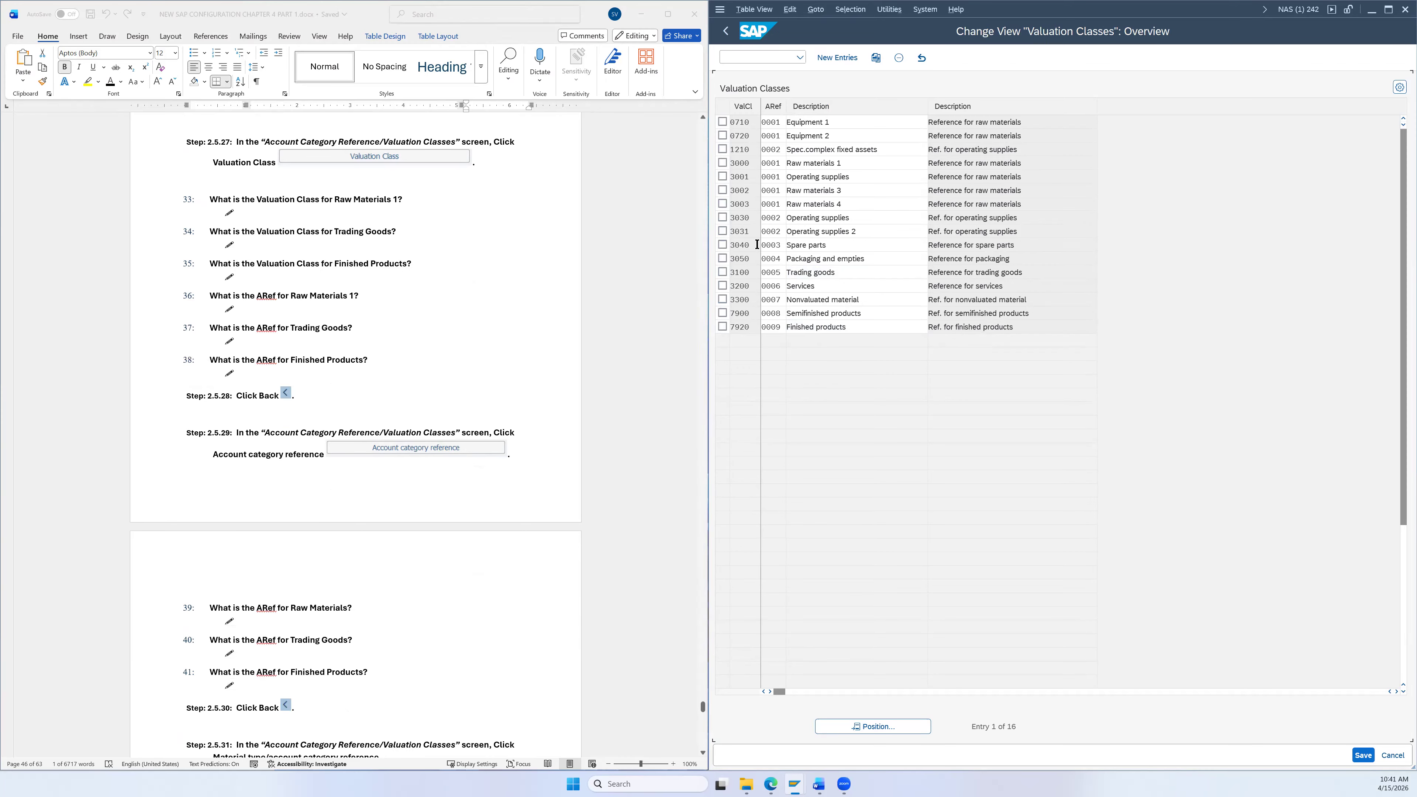
{"action": "left_click", "coordinate": [729, 37]}
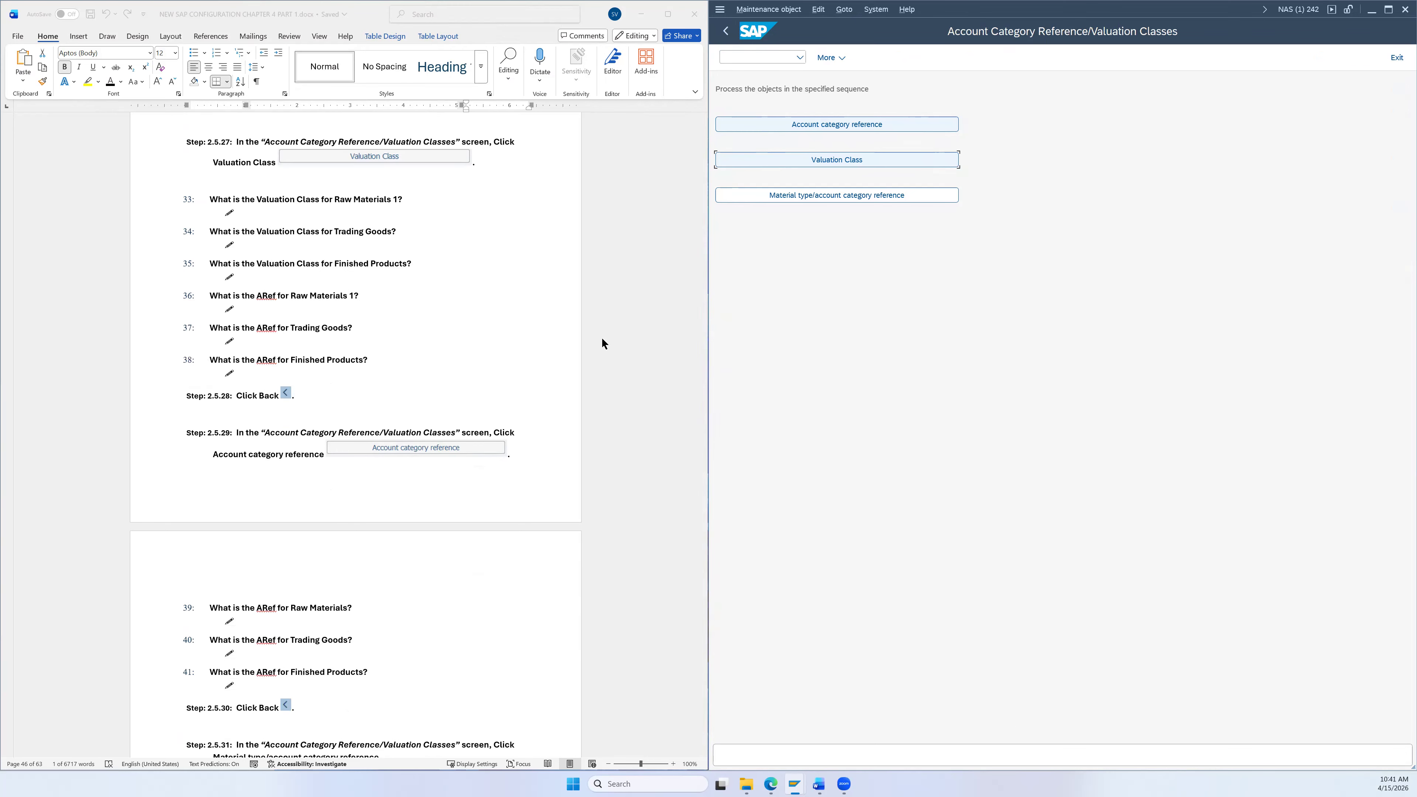
{"action": "scroll", "coordinate": [602, 337], "scroll_direction": "down", "scroll_amount": 2}
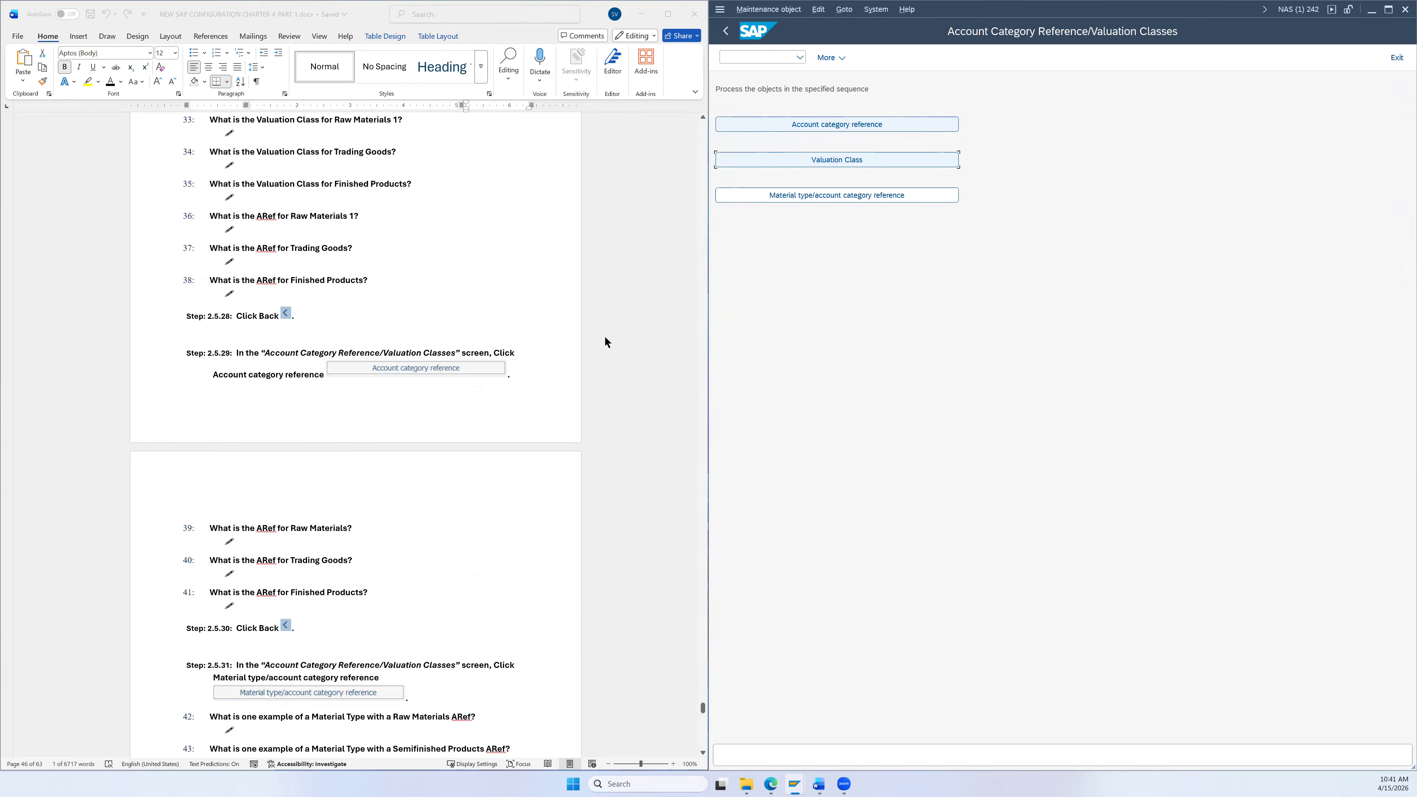
{"action": "left_click", "coordinate": [822, 124]}
{"action": "scroll", "coordinate": [551, 379], "scroll_direction": "down", "scroll_amount": 1}
{"action": "scroll", "coordinate": [552, 376], "scroll_direction": "down", "scroll_amount": 2}
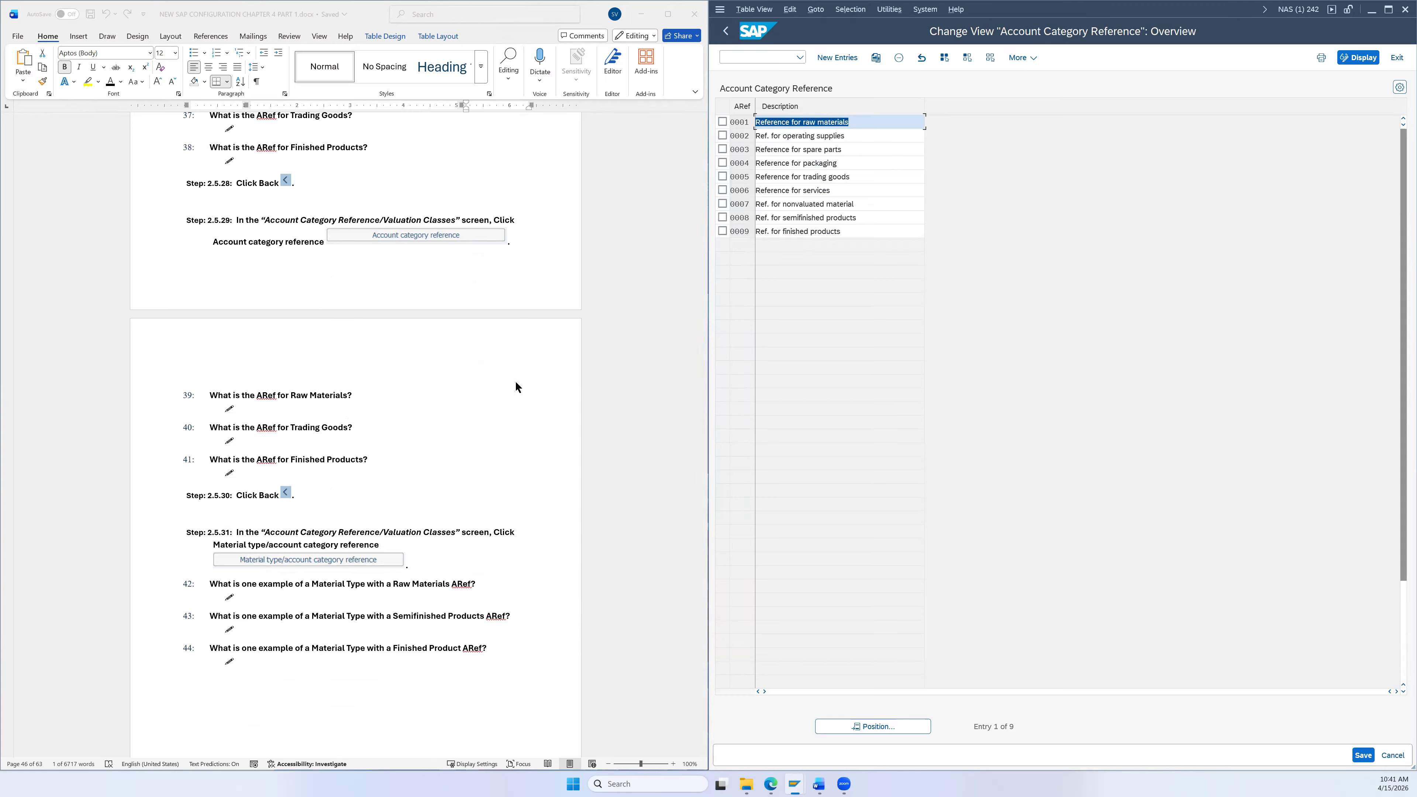
{"action": "scroll", "coordinate": [435, 418], "scroll_direction": "down", "scroll_amount": 1}
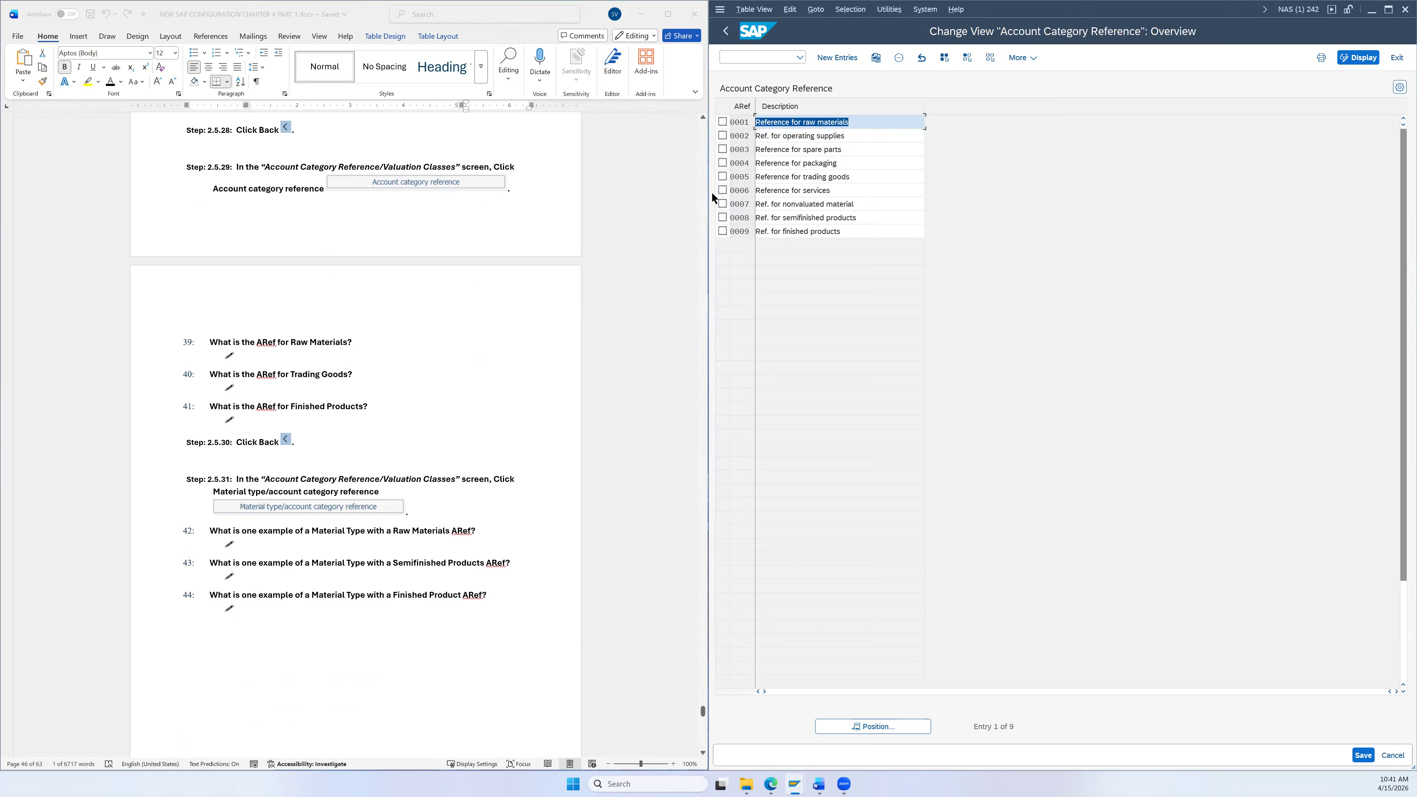
{"action": "scroll", "coordinate": [595, 279], "scroll_direction": "down", "scroll_amount": 1}
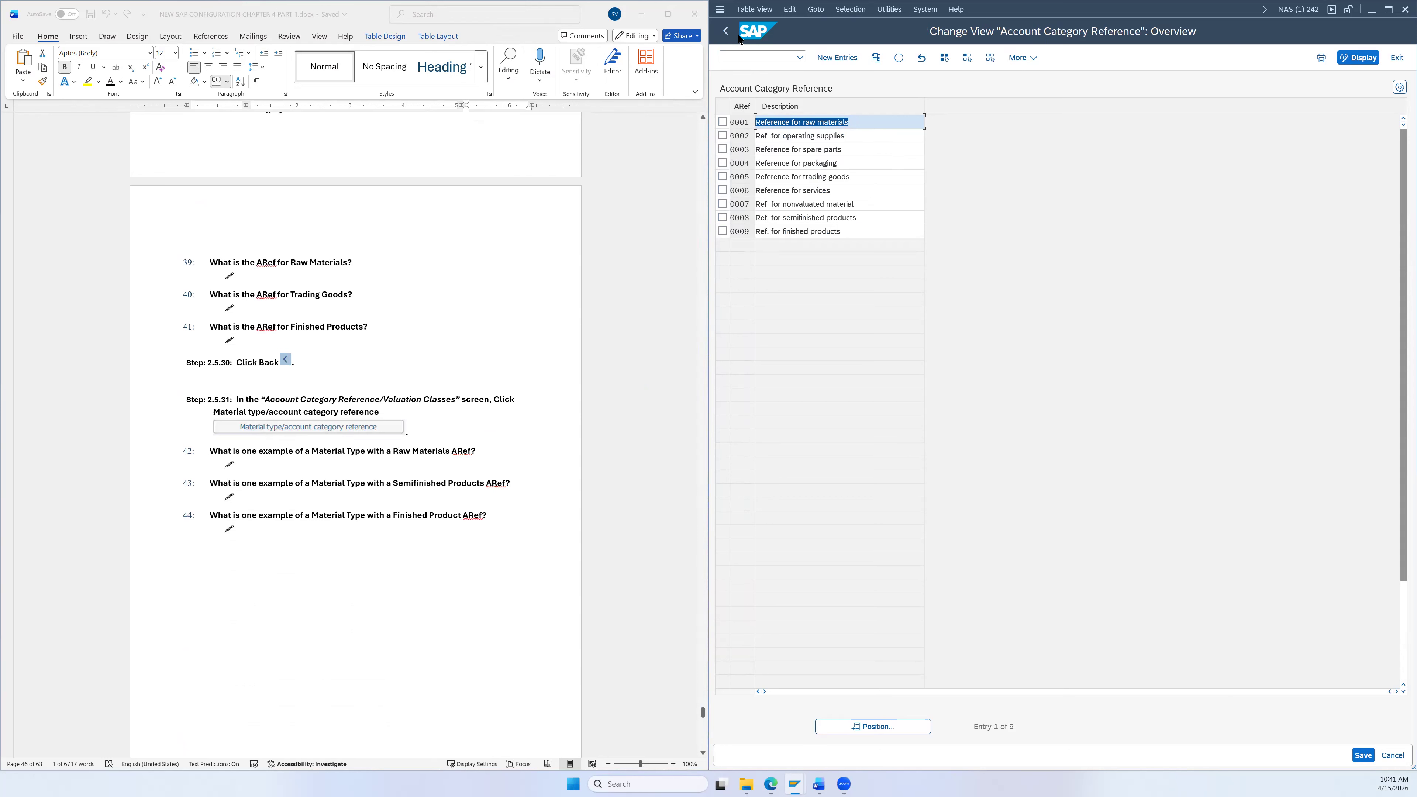
{"action": "left_click", "coordinate": [727, 32]}
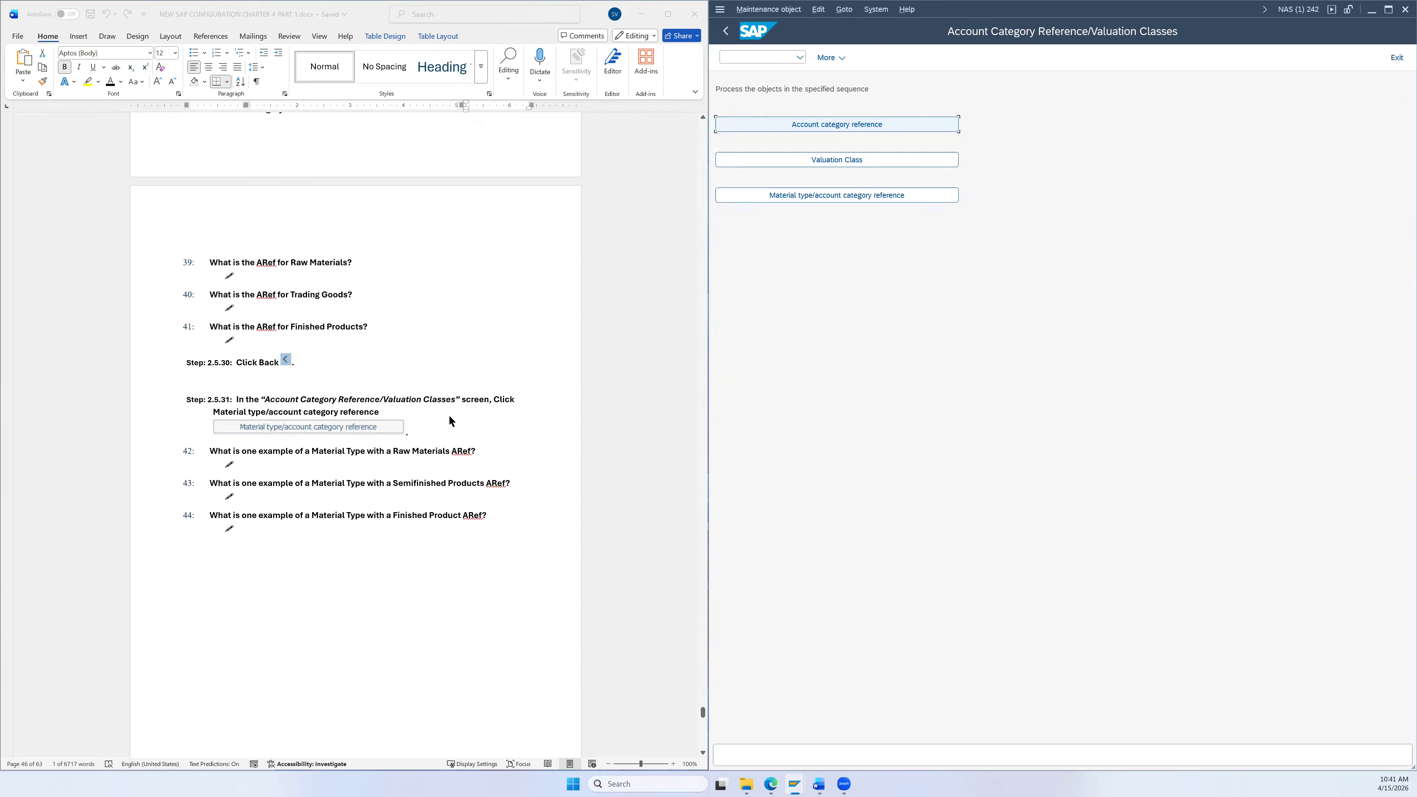
Step: Open the Material type/account category reference table from the valuation classes screen
{"action": "scroll", "coordinate": [450, 417], "scroll_direction": "down", "scroll_amount": 1}
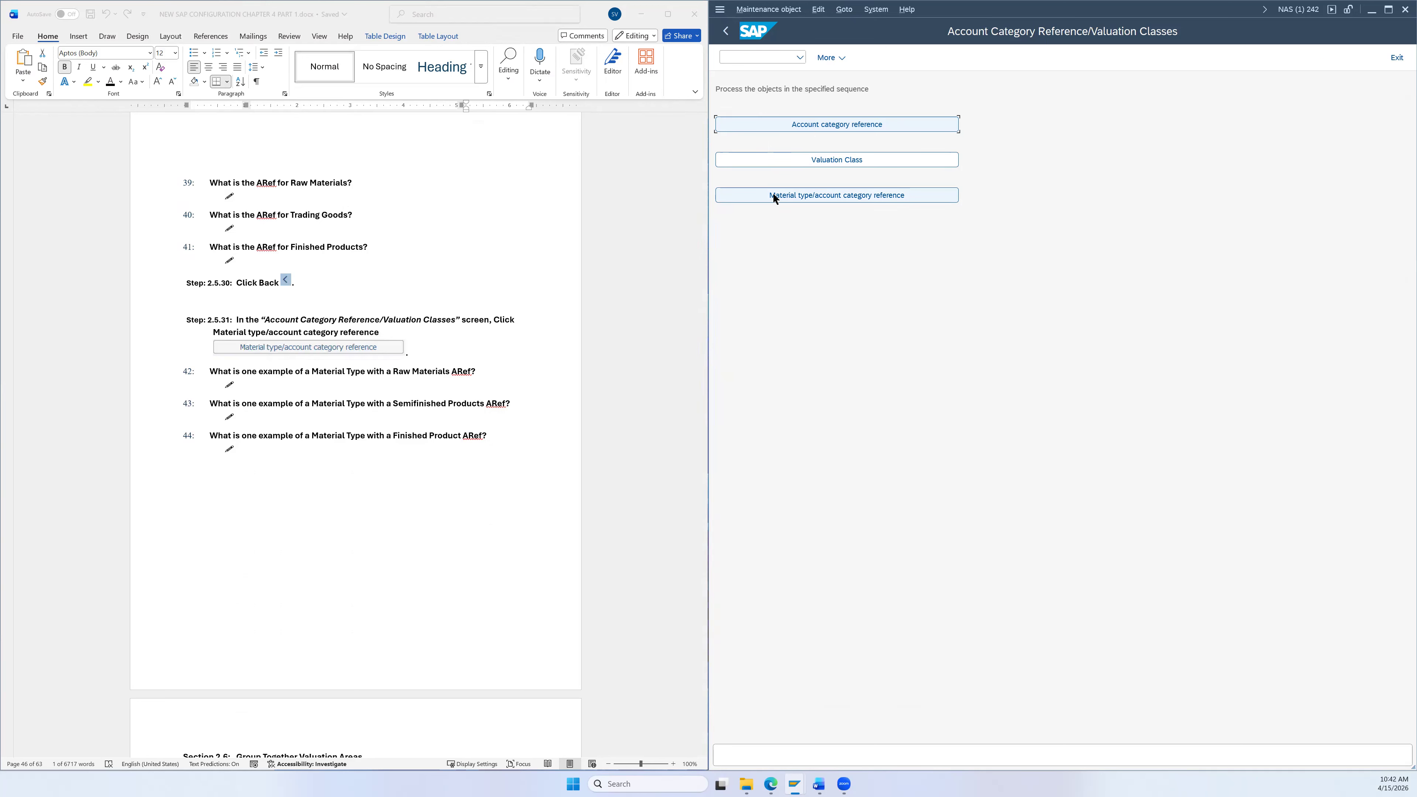
{"action": "scroll", "coordinate": [574, 293], "scroll_direction": "up", "scroll_amount": 10}
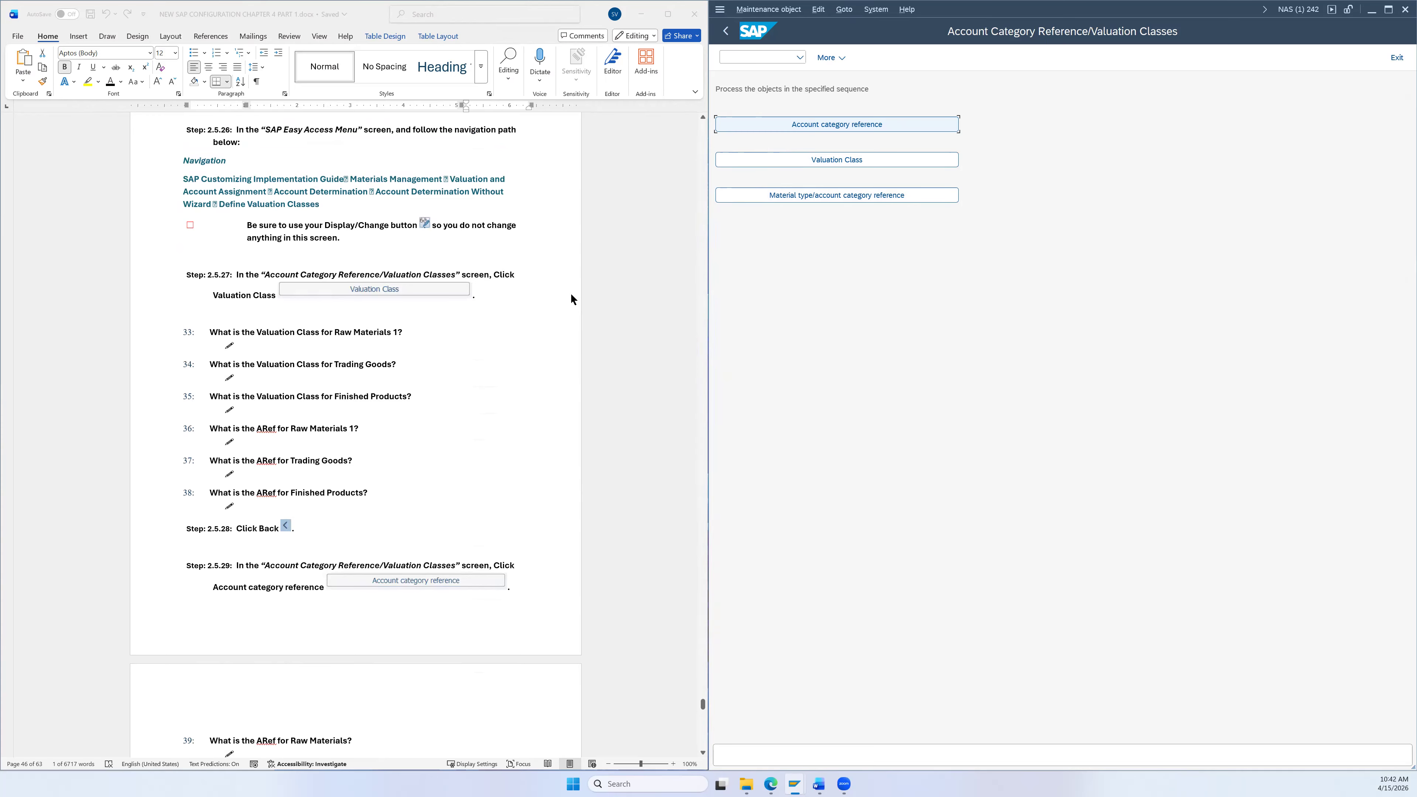
{"action": "scroll", "coordinate": [550, 299], "scroll_direction": "down", "scroll_amount": 3}
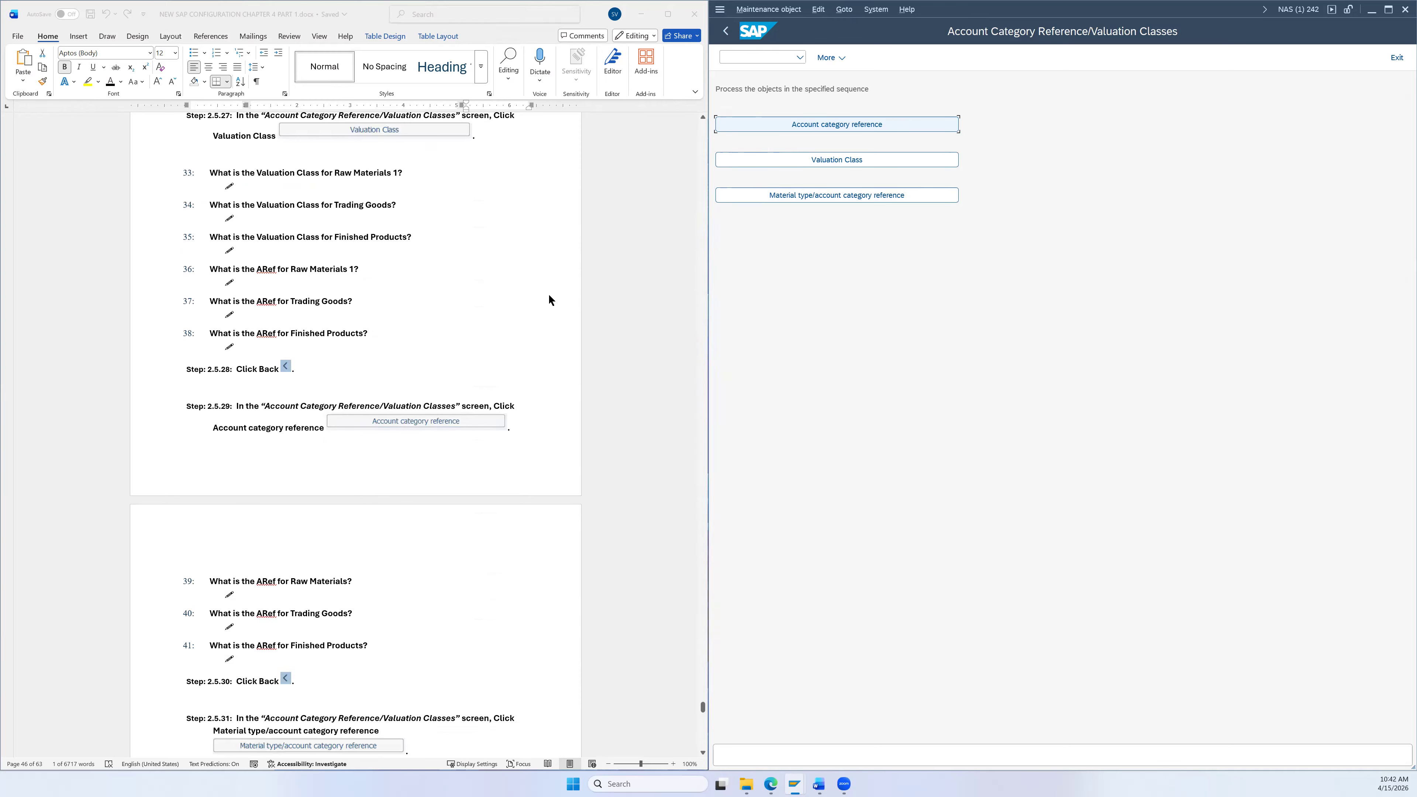
{"action": "scroll", "coordinate": [457, 472], "scroll_direction": "down", "scroll_amount": 4}
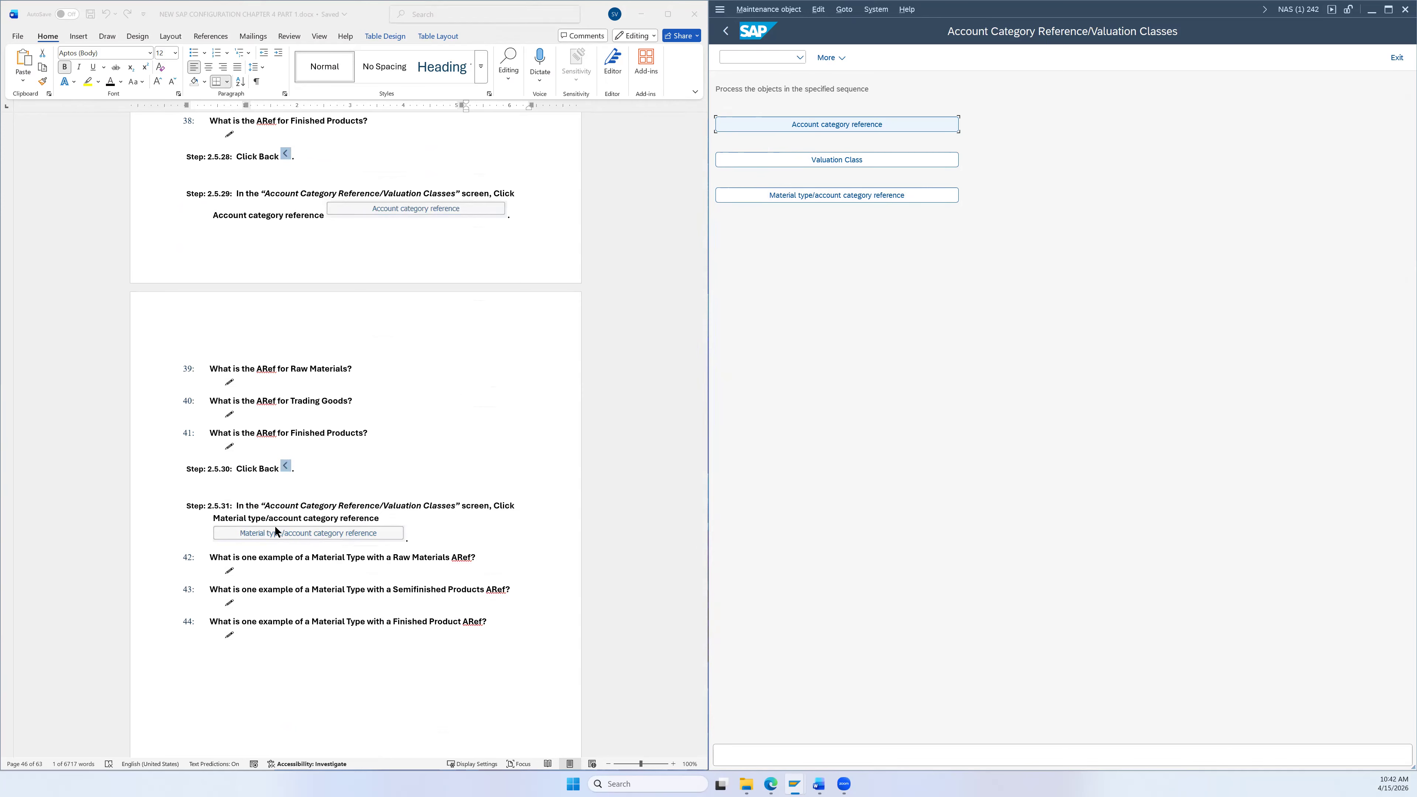
{"action": "left_click", "coordinate": [813, 196]}
Step: Check the ARef values for HERB, ROH, FHMI (0008), KMAT and FERT (0009)
{"action": "scroll", "coordinate": [518, 419], "scroll_direction": "down", "scroll_amount": 3}
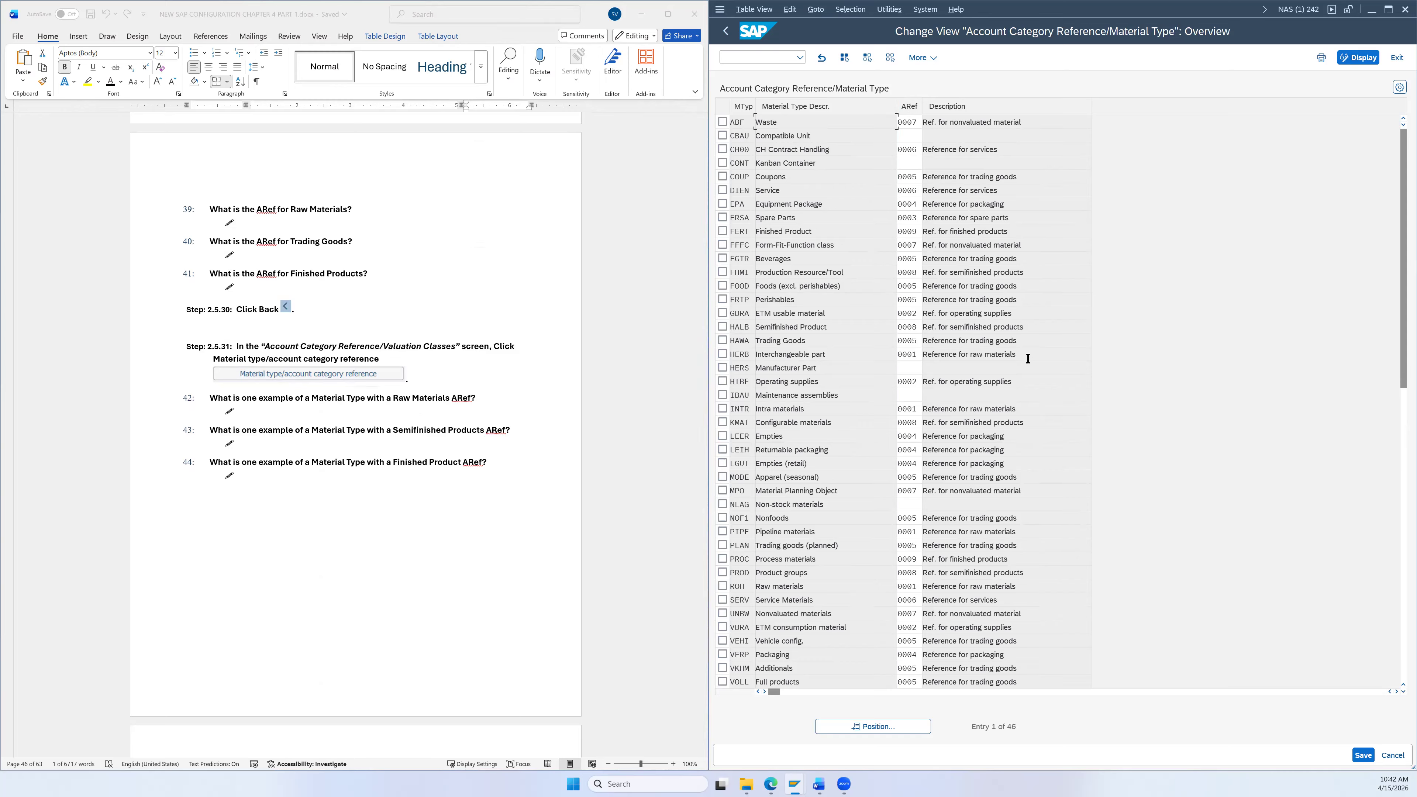
{"action": "left_click_drag", "start_coordinate": [919, 362], "coordinate": [923, 361]}
{"action": "left_click_drag", "start_coordinate": [950, 587], "coordinate": [1016, 586]}
{"action": "left_click", "coordinate": [968, 274]}
{"action": "left_click_drag", "start_coordinate": [902, 272], "coordinate": [925, 279]}
{"action": "left_click_drag", "start_coordinate": [907, 422], "coordinate": [913, 423]}
{"action": "left_click_drag", "start_coordinate": [908, 539], "coordinate": [914, 593]}
{"action": "double_click", "coordinate": [907, 231]}
{"action": "left_click", "coordinate": [927, 232]}
{"action": "scroll", "coordinate": [500, 505], "scroll_direction": "down", "scroll_amount": 3}
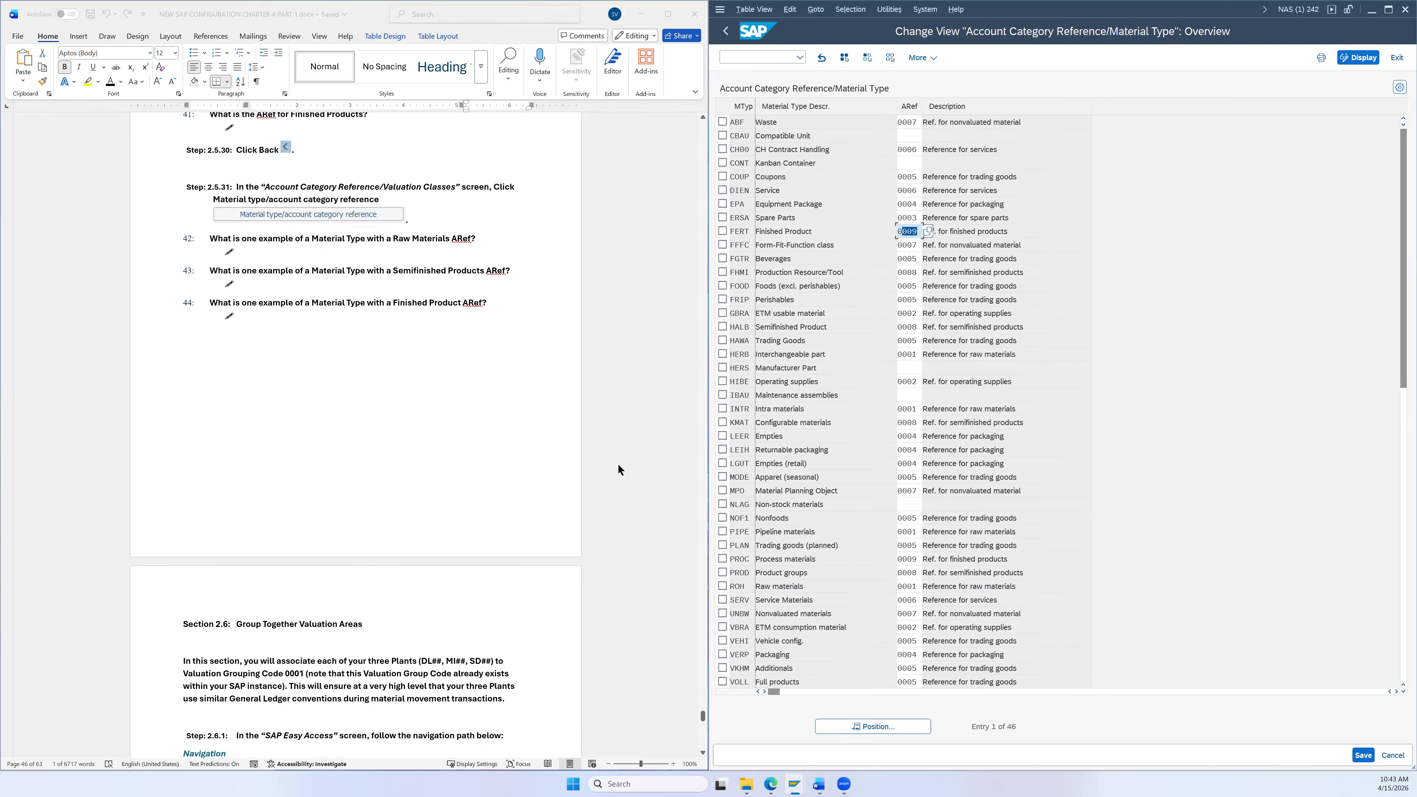
Step: Go back twice to the Display IMG tree at Define Valuation Classes
{"action": "left_click", "coordinate": [725, 31]}
{"action": "left_click", "coordinate": [1396, 57]}
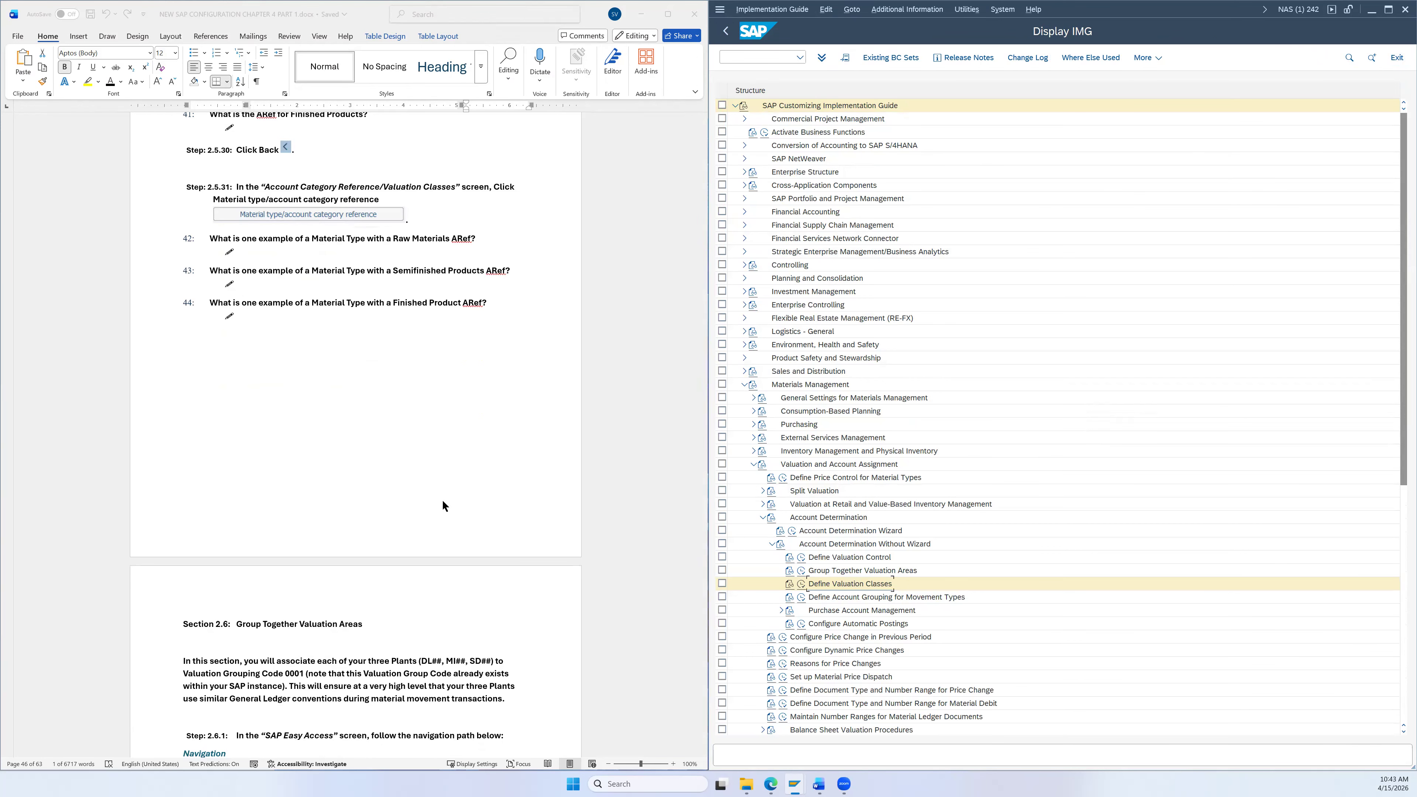
{"action": "scroll", "coordinate": [453, 478], "scroll_direction": "down", "scroll_amount": 3}
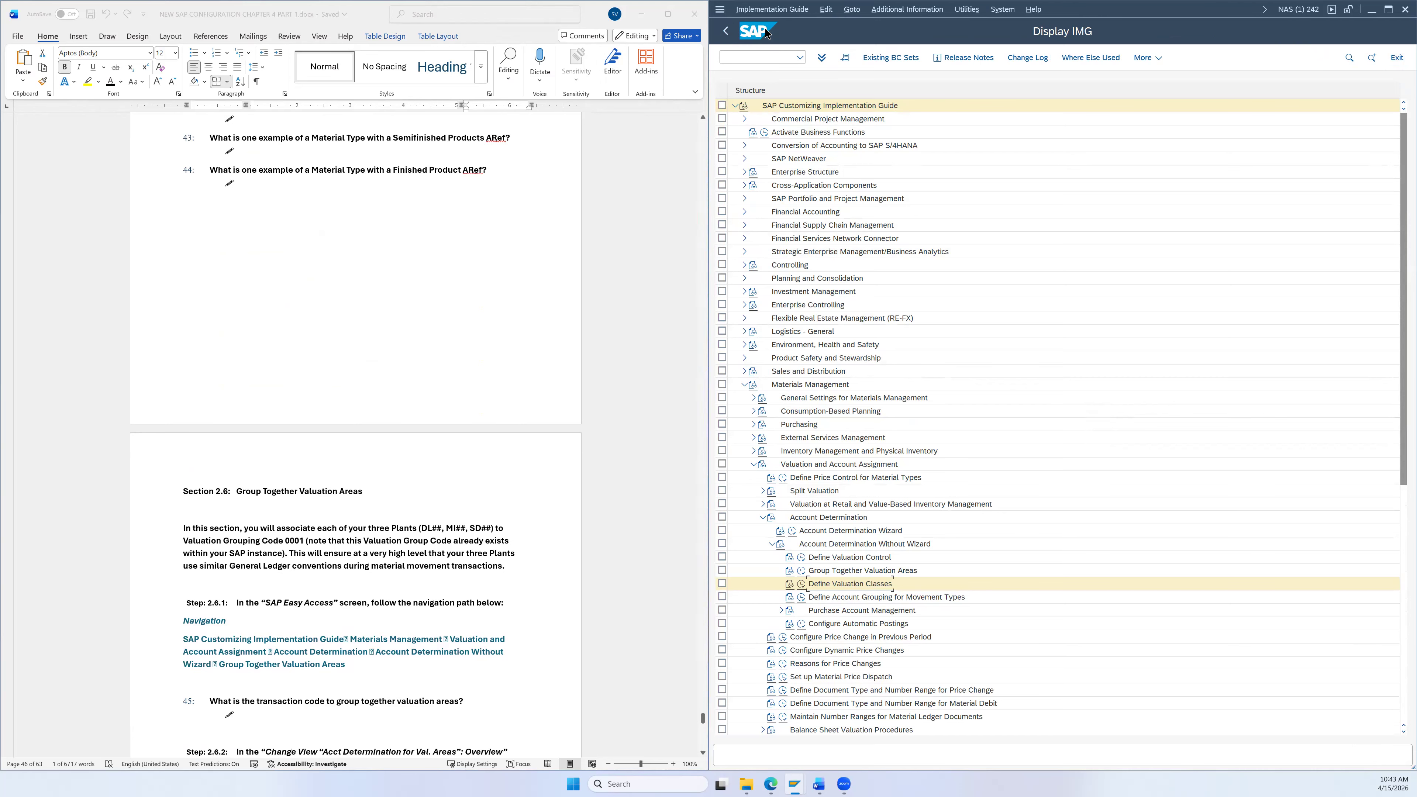
Step: Leave the IMG tree and reopen the SAP Reference IMG with all areas collapsed
{"action": "left_click", "coordinate": [725, 31]}
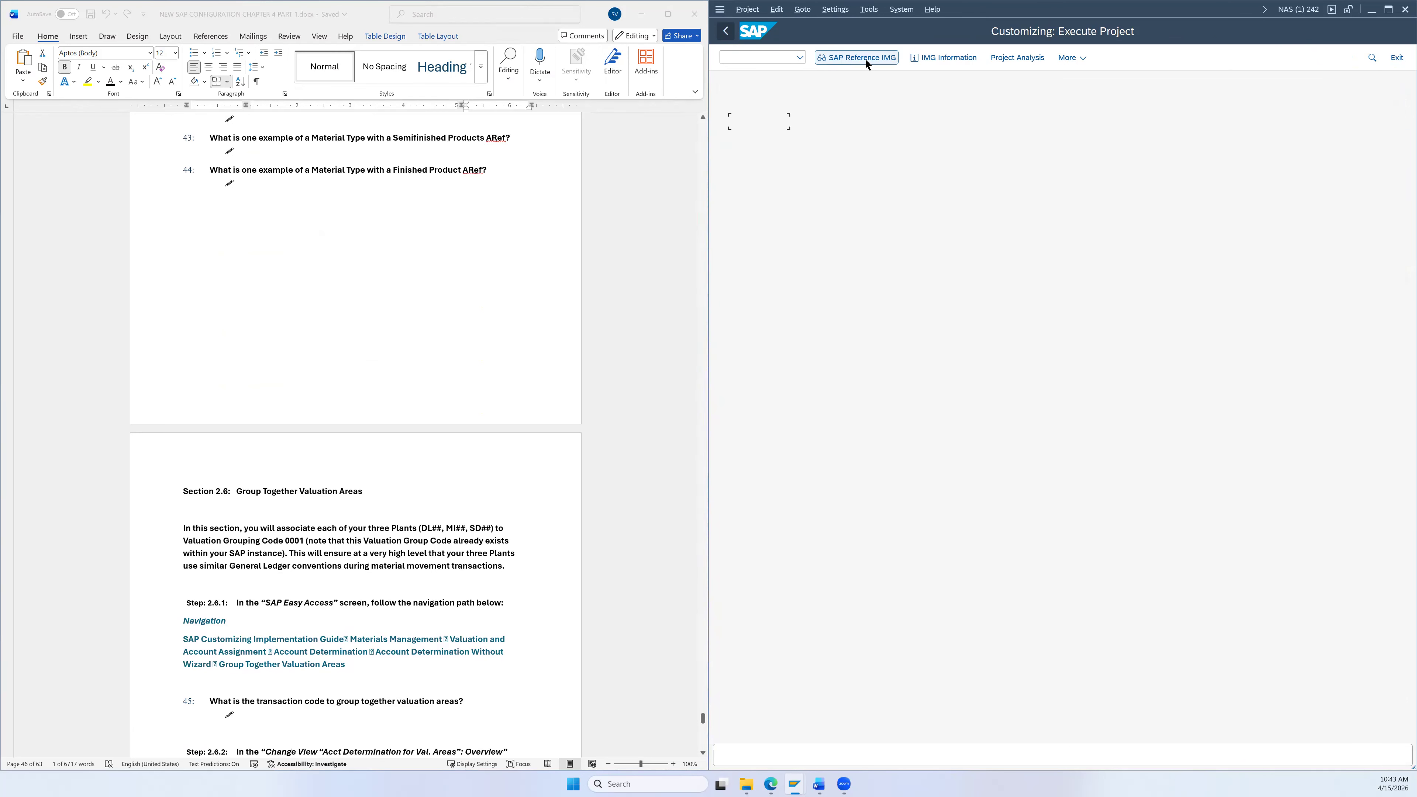
{"action": "left_click", "coordinate": [862, 59]}
{"action": "scroll", "coordinate": [594, 286], "scroll_direction": "down", "scroll_amount": 5}
{"action": "scroll", "coordinate": [593, 278], "scroll_direction": "down", "scroll_amount": 1}
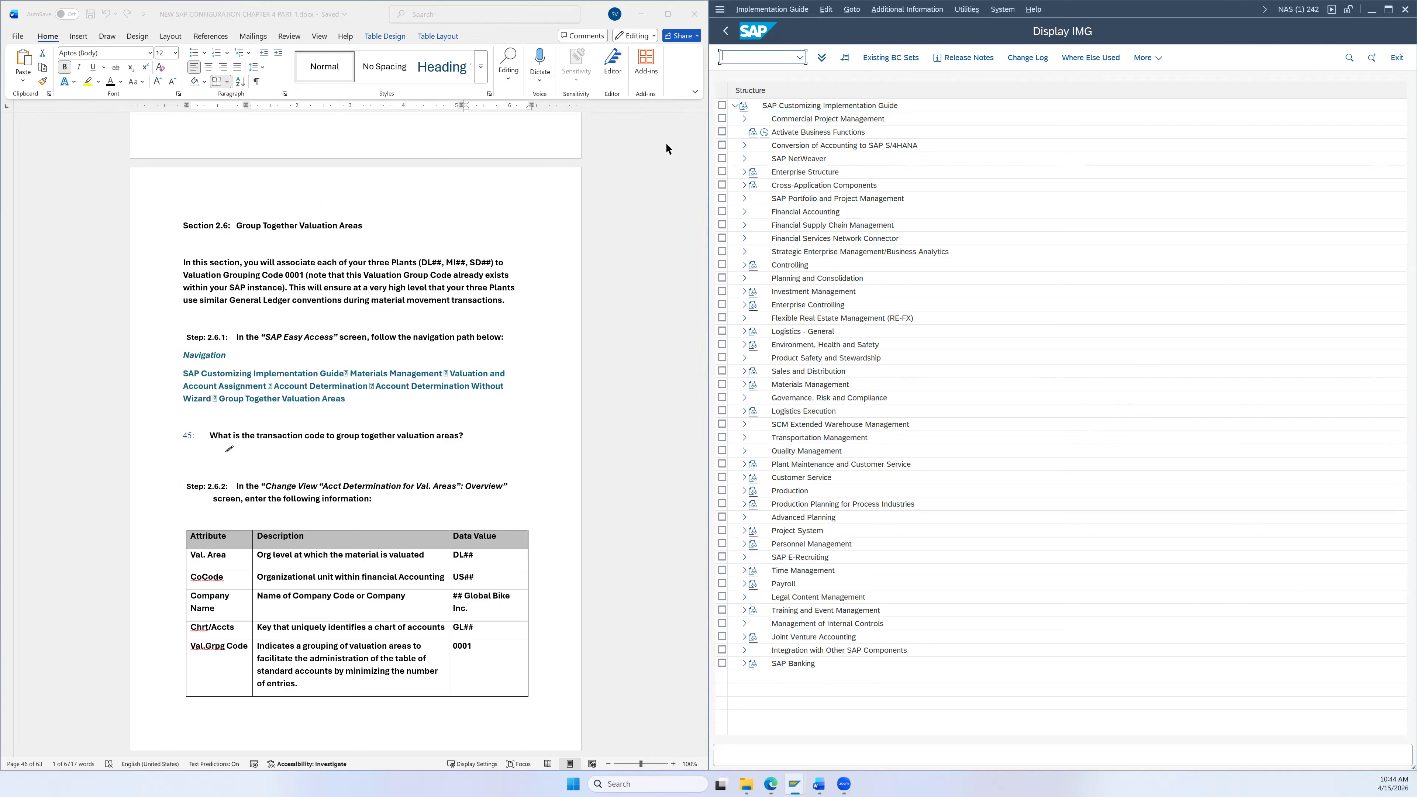
{"action": "scroll", "coordinate": [483, 280], "scroll_direction": "down", "scroll_amount": 3}
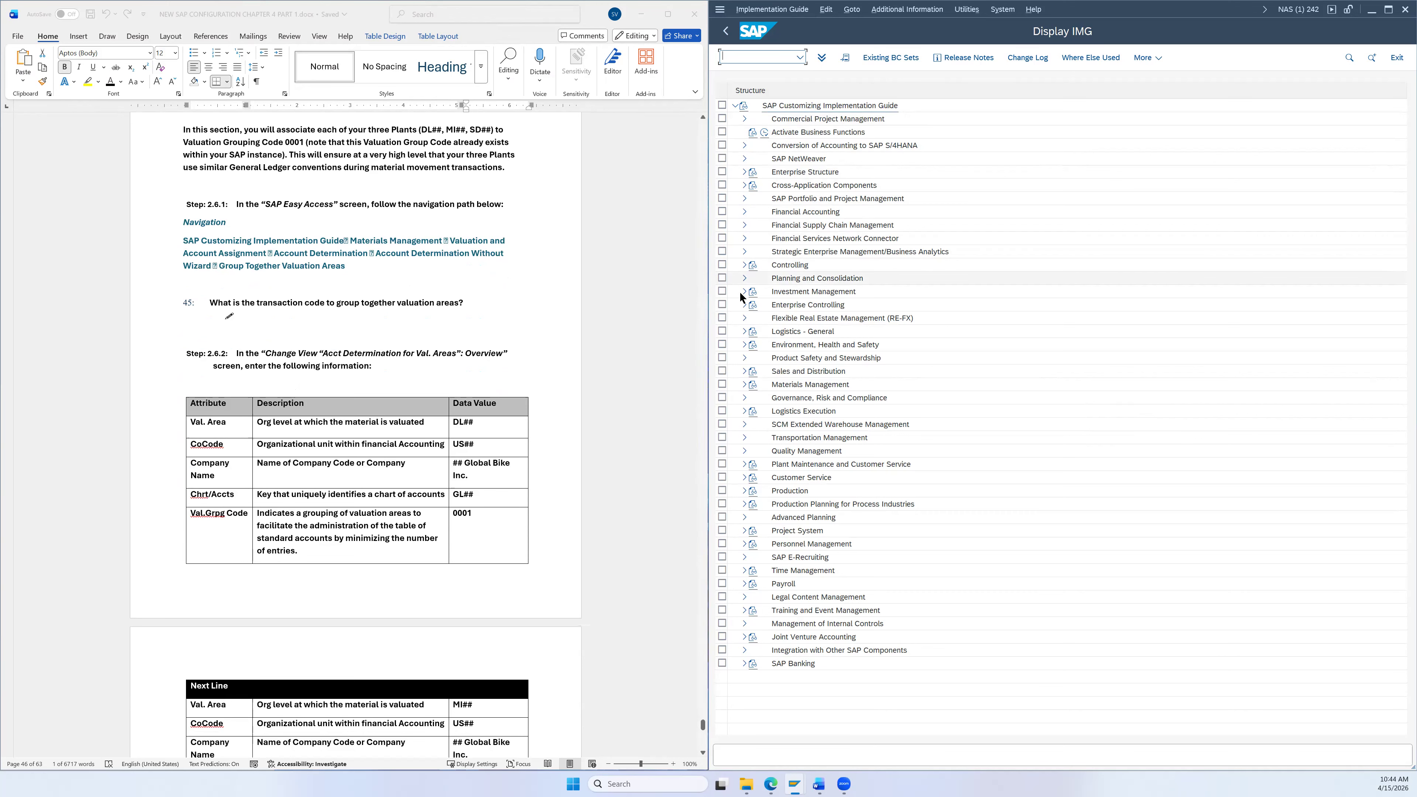
Step: Expand Materials Management > Valuation and Account Assignment > Account Determination > Account Determination Without Wizard and select Group Together Valuation Areas
{"action": "left_click", "coordinate": [744, 384]}
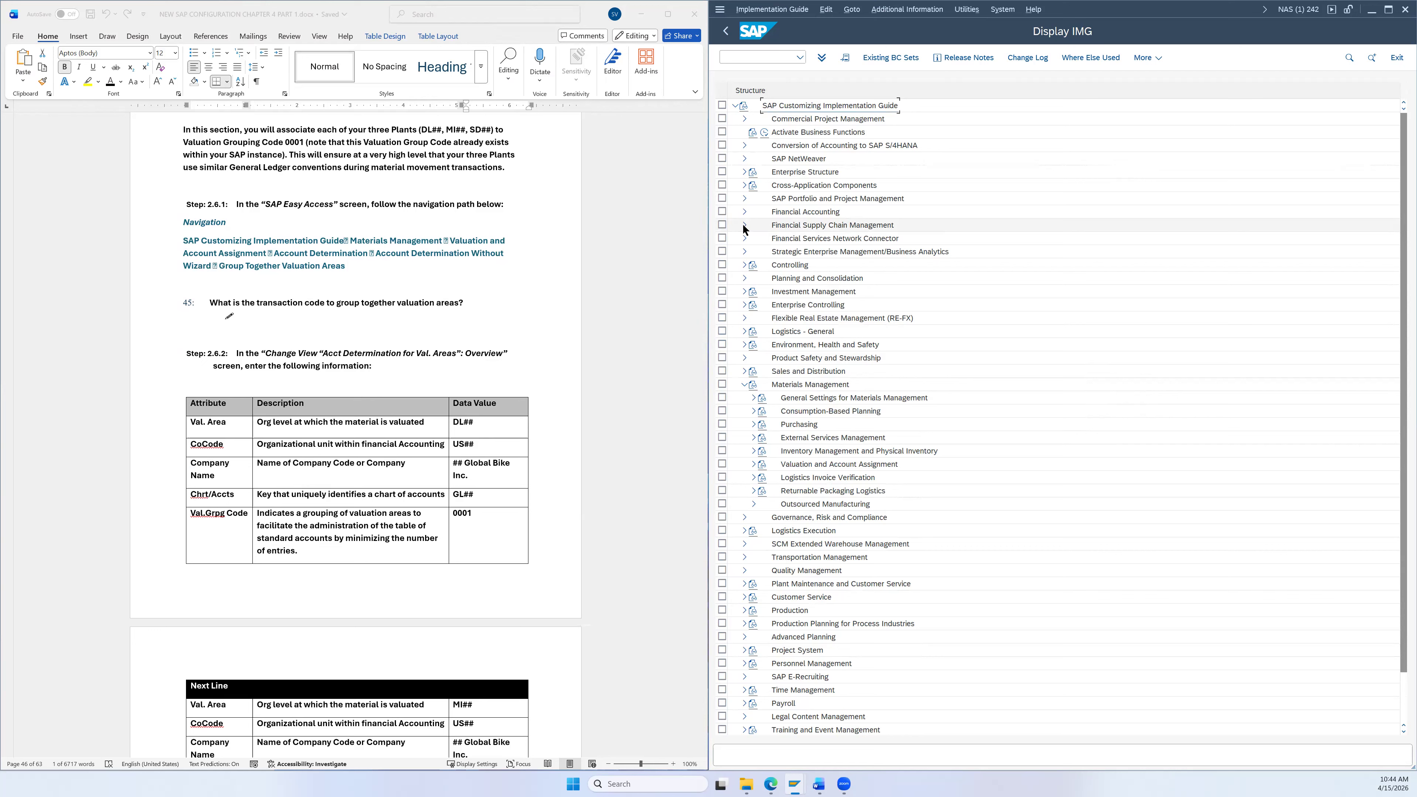
{"action": "left_click", "coordinate": [753, 464]}
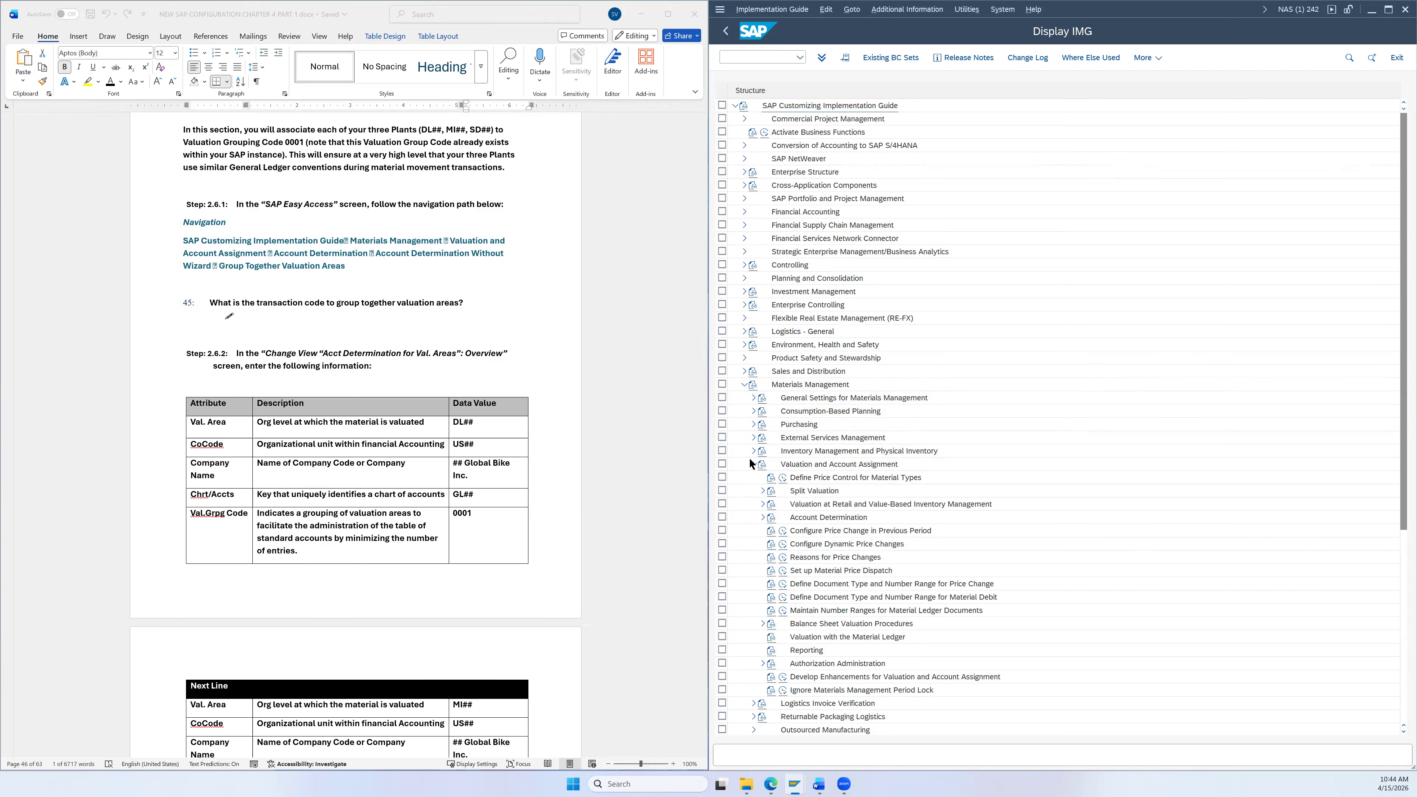
{"action": "left_click", "coordinate": [762, 515]}
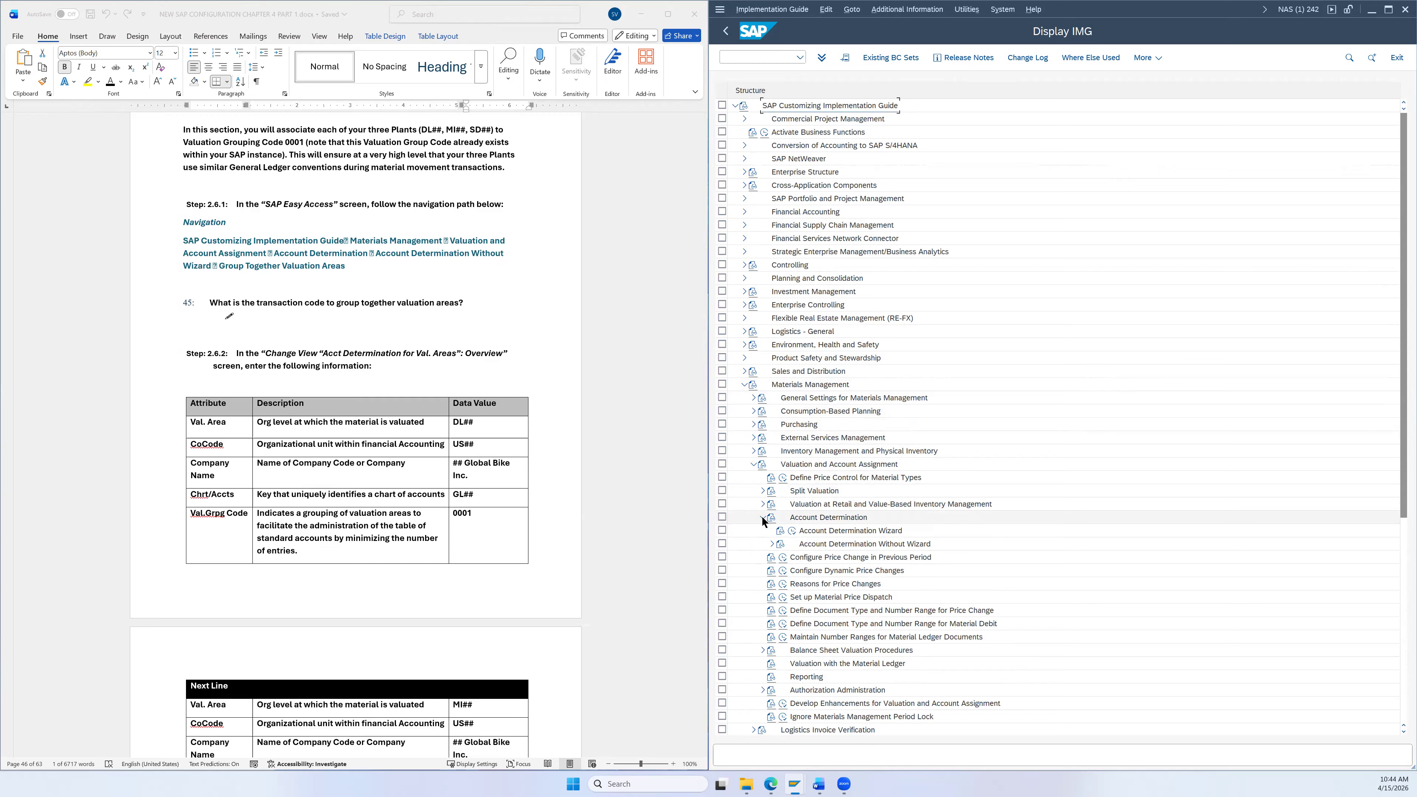
{"action": "left_click", "coordinate": [768, 542]}
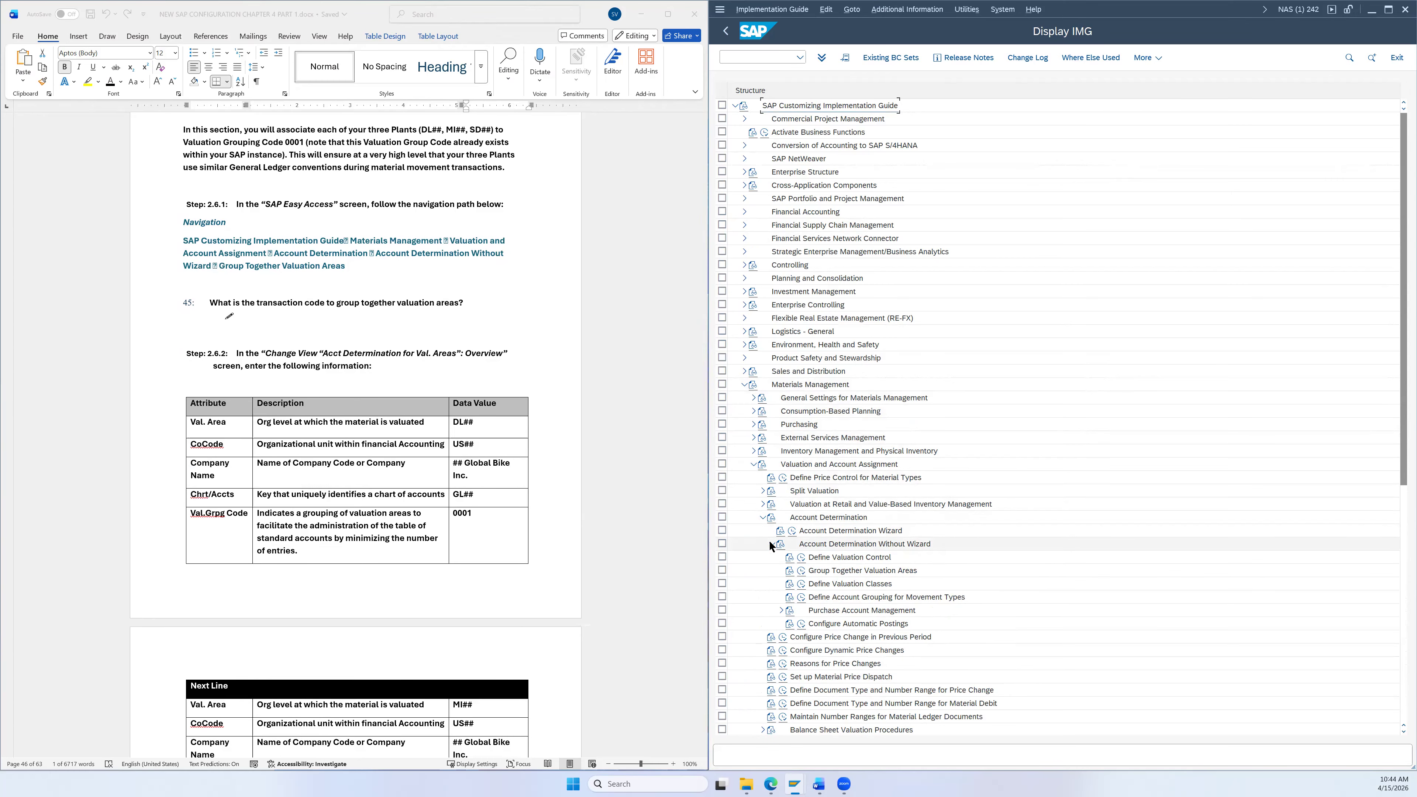
{"action": "left_click", "coordinate": [840, 573]}
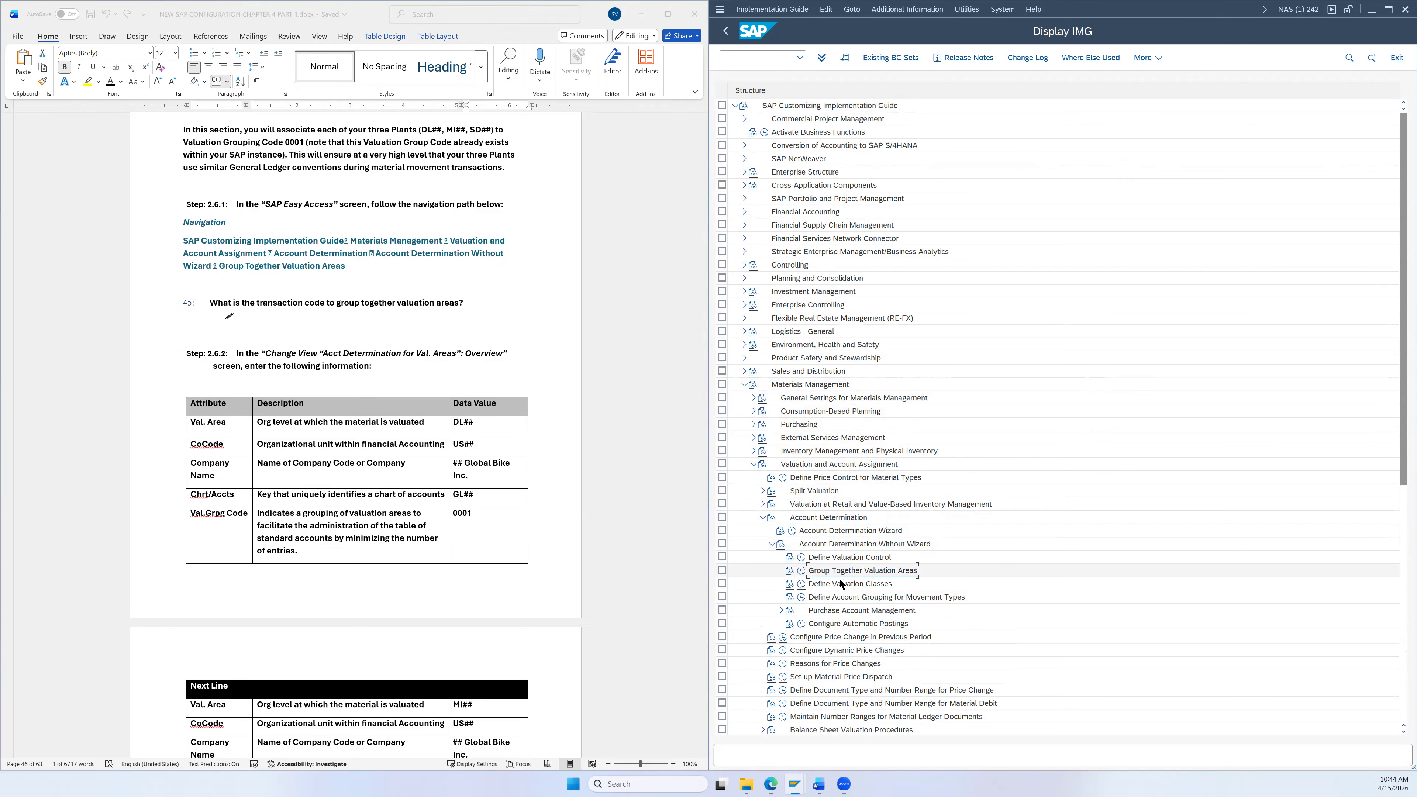
{"action": "scroll", "coordinate": [511, 316], "scroll_direction": "up", "scroll_amount": 10}
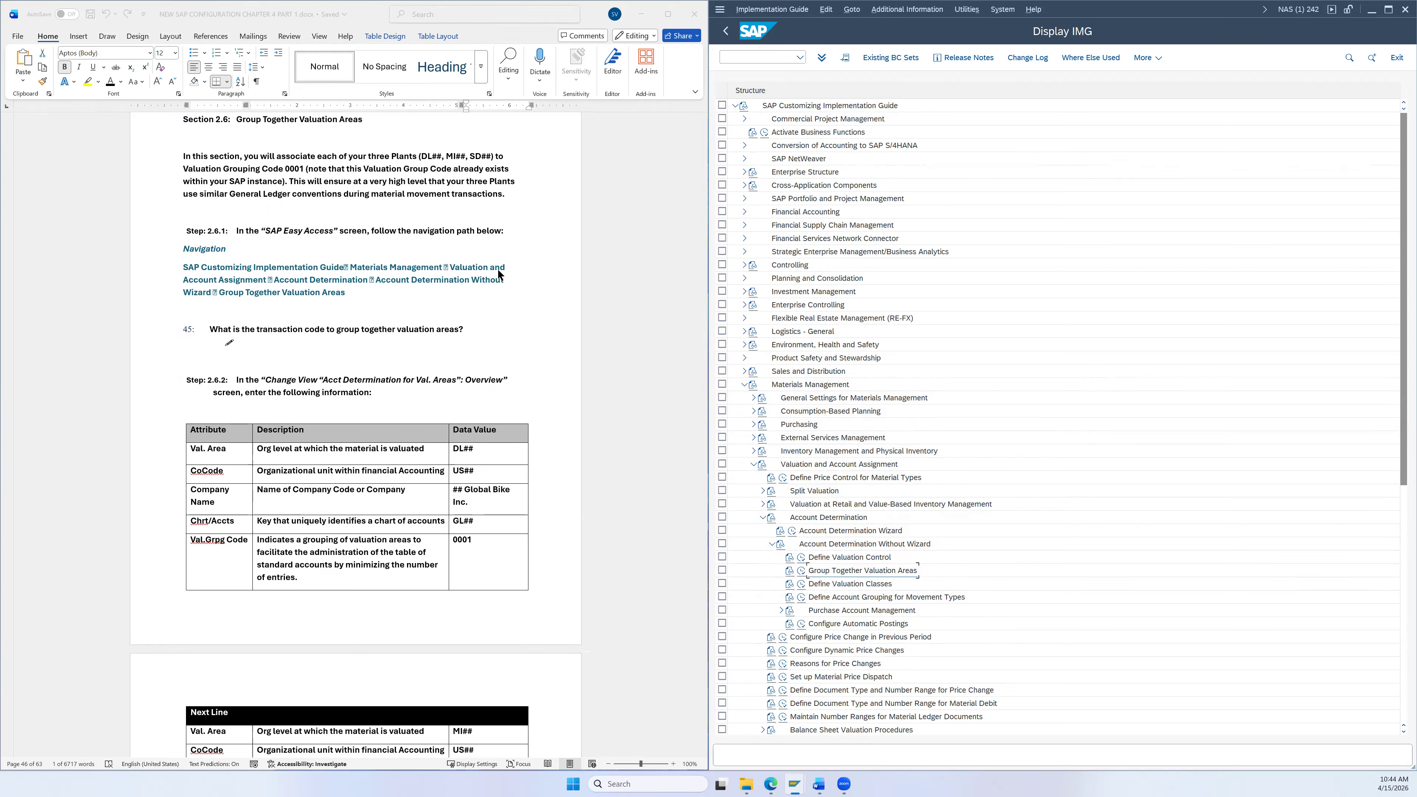
{"action": "scroll", "coordinate": [511, 312], "scroll_direction": "up", "scroll_amount": 10}
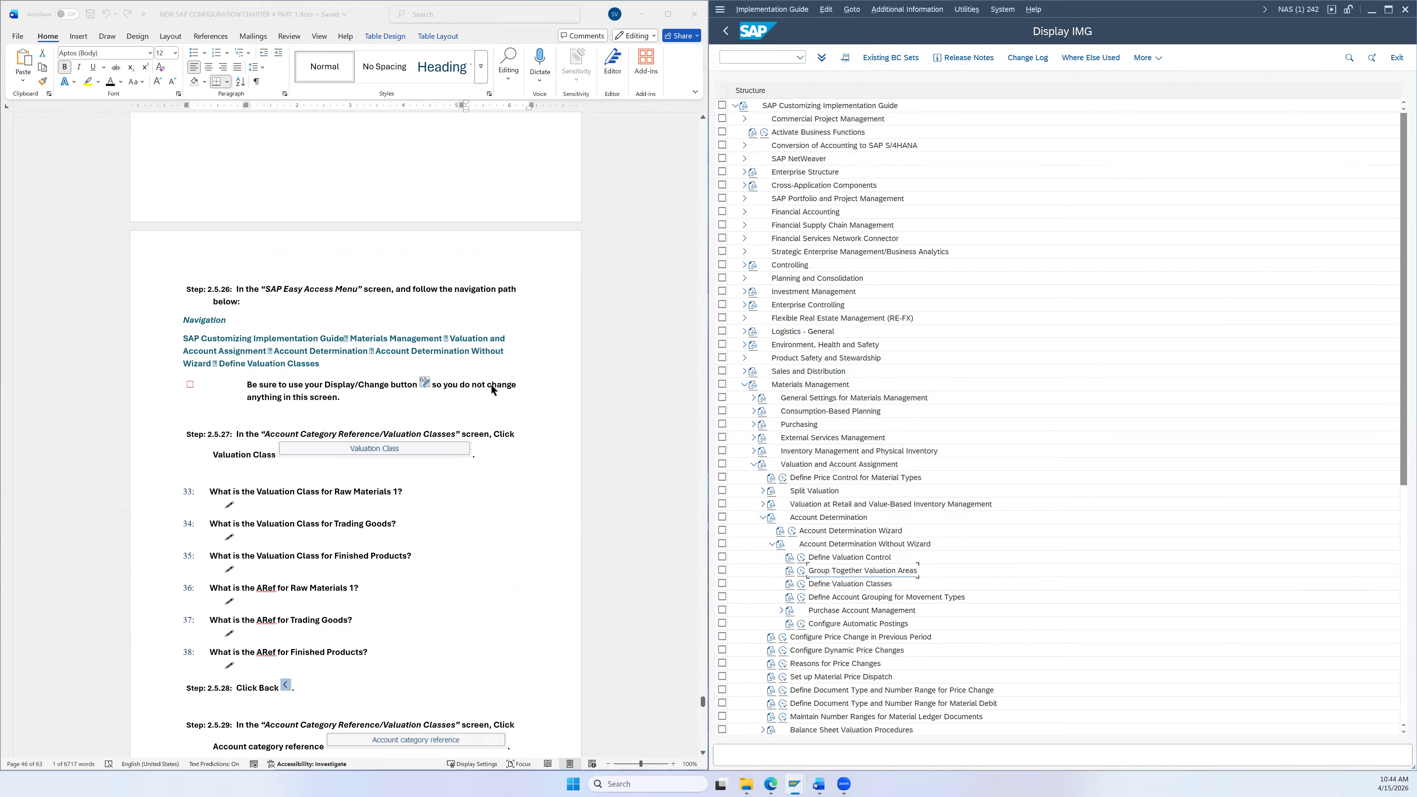
{"action": "scroll", "coordinate": [546, 475], "scroll_direction": "down", "scroll_amount": 15}
{"action": "scroll", "coordinate": [535, 481], "scroll_direction": "down", "scroll_amount": 5}
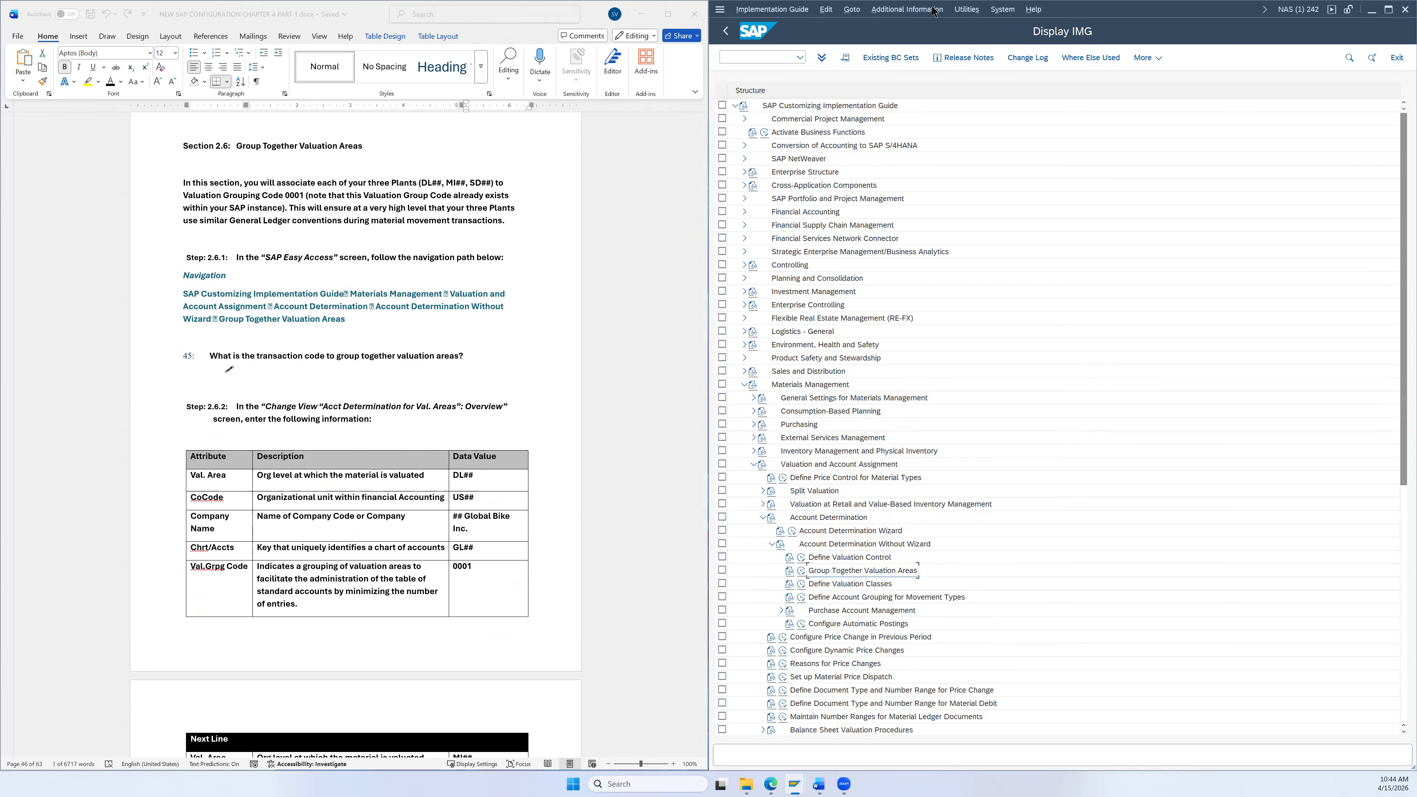
Step: Show IMG activity keys via Additional Information, then run Group Together Valuation Areas
{"action": "left_click", "coordinate": [922, 13]}
{"action": "mouse_move", "coordinate": [964, 25]}
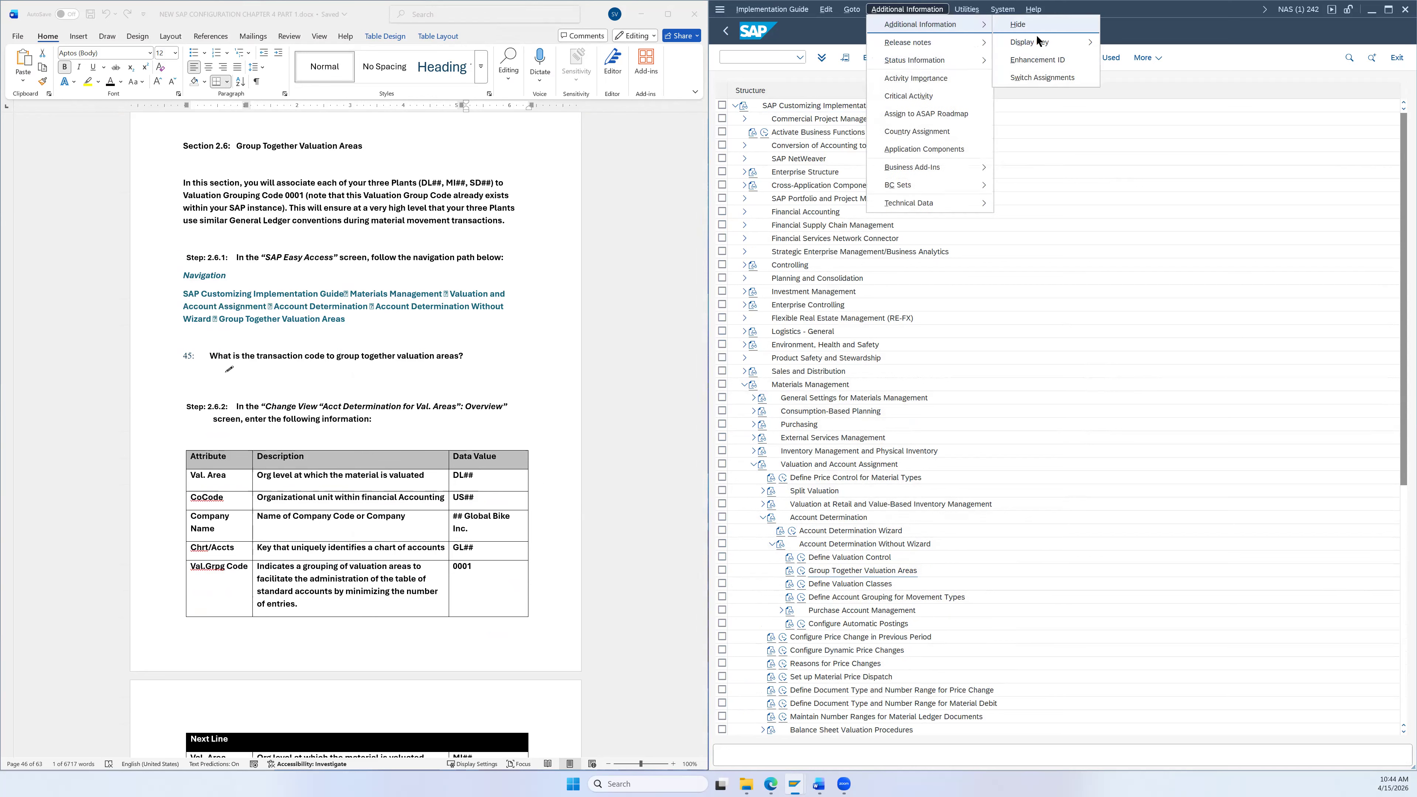
{"action": "mouse_move", "coordinate": [1039, 41]}
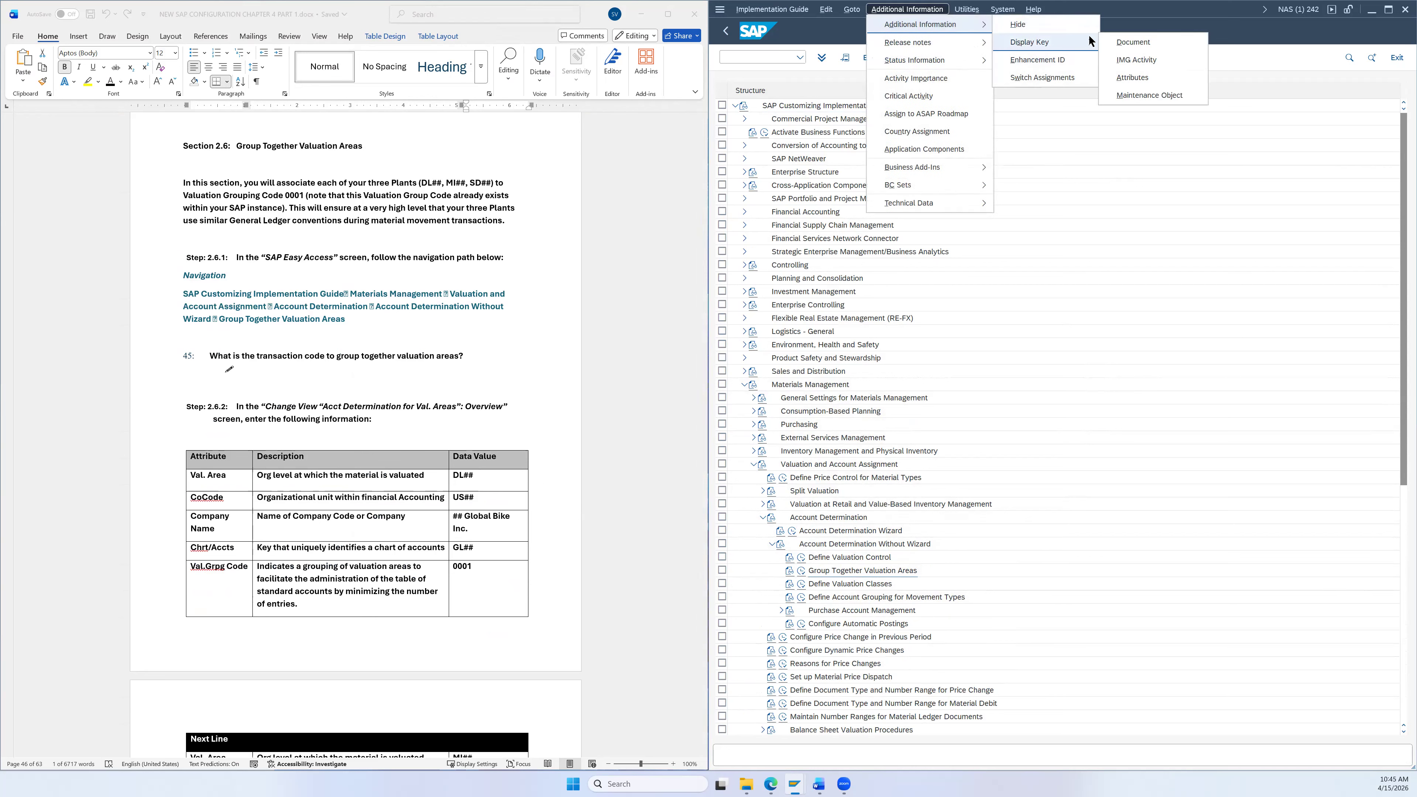
{"action": "left_click", "coordinate": [1138, 59]}
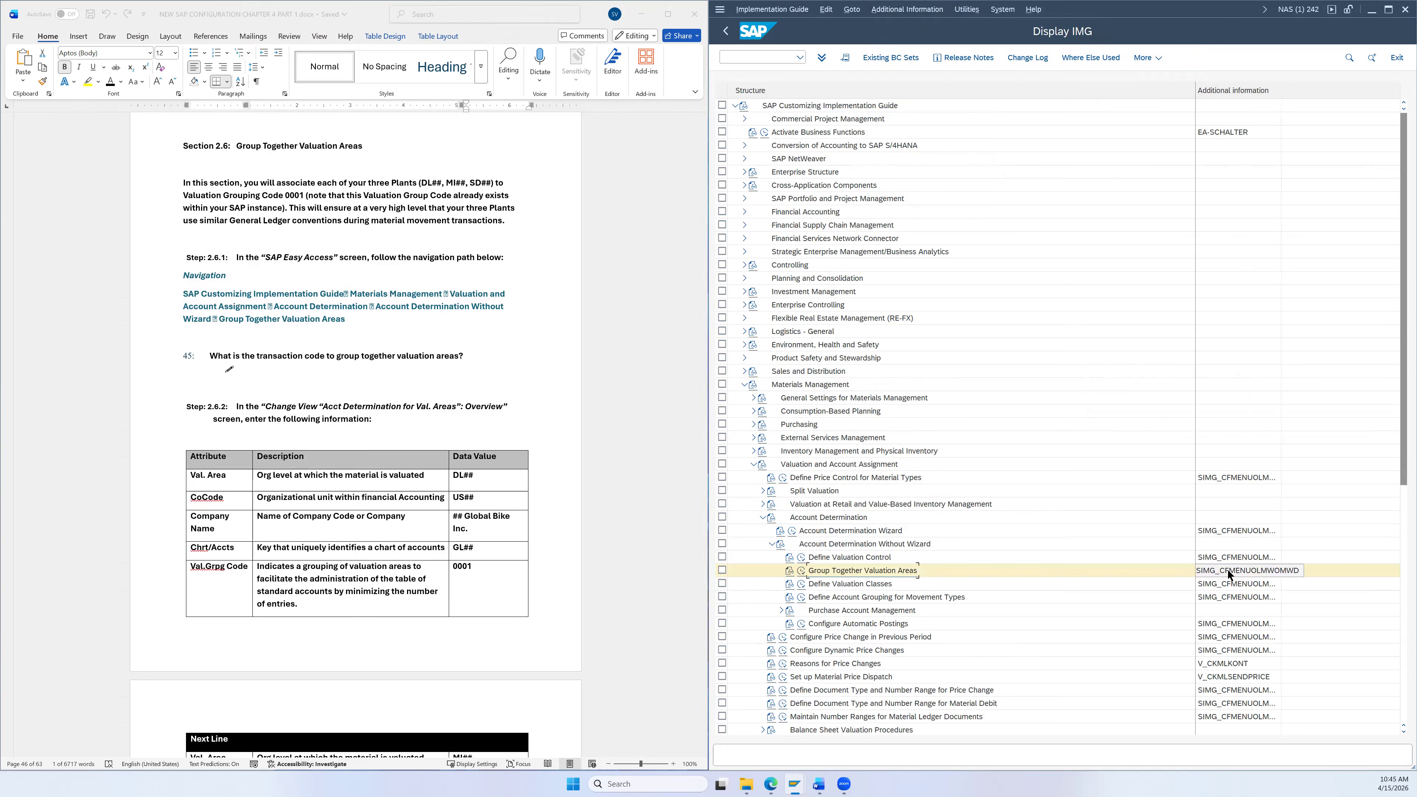
{"action": "left_click", "coordinate": [803, 570]}
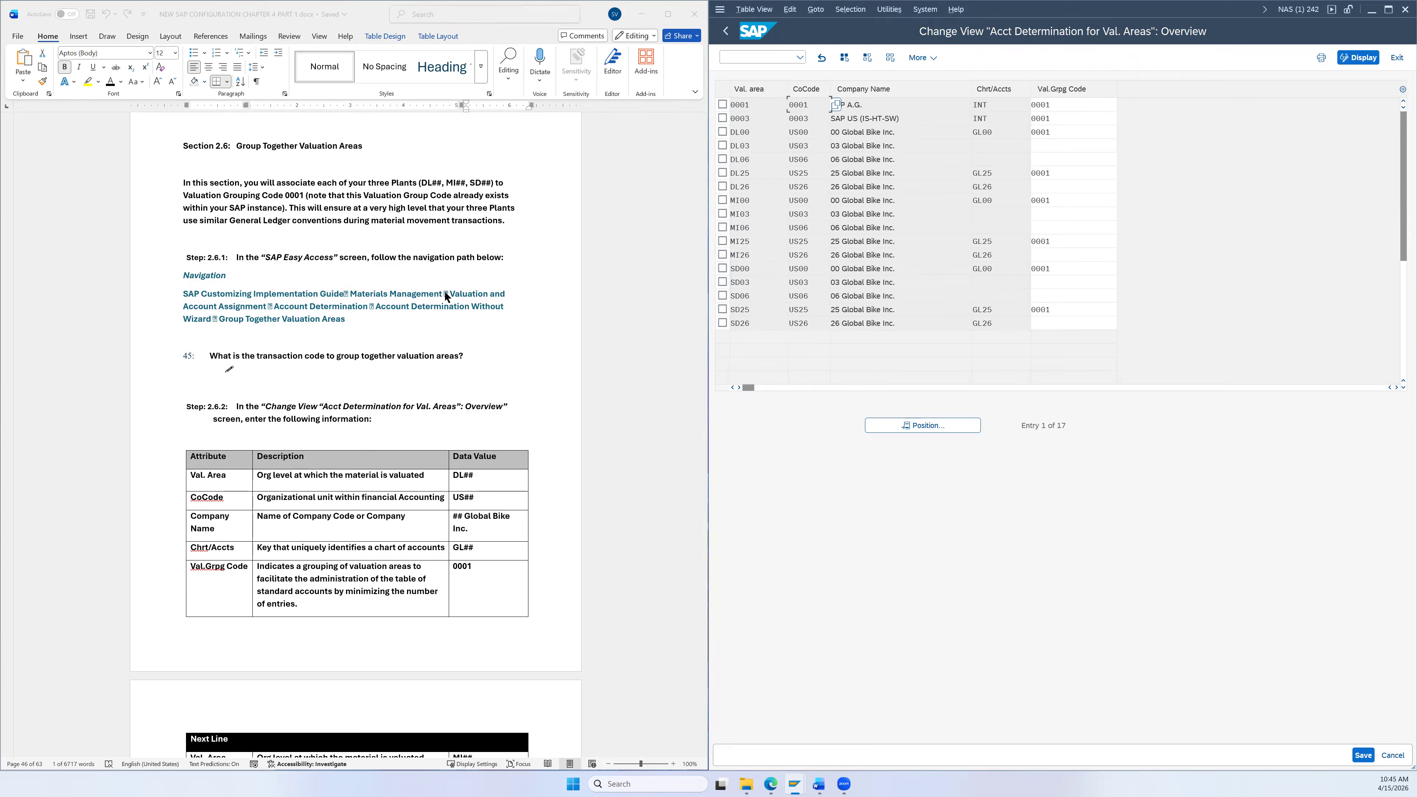
Step: Give valuation area DL26 the grouping code 0001
{"action": "scroll", "coordinate": [446, 299], "scroll_direction": "down", "scroll_amount": 1}
{"action": "scroll", "coordinate": [527, 385], "scroll_direction": "down", "scroll_amount": 3}
{"action": "scroll", "coordinate": [584, 349], "scroll_direction": "down", "scroll_amount": 3}
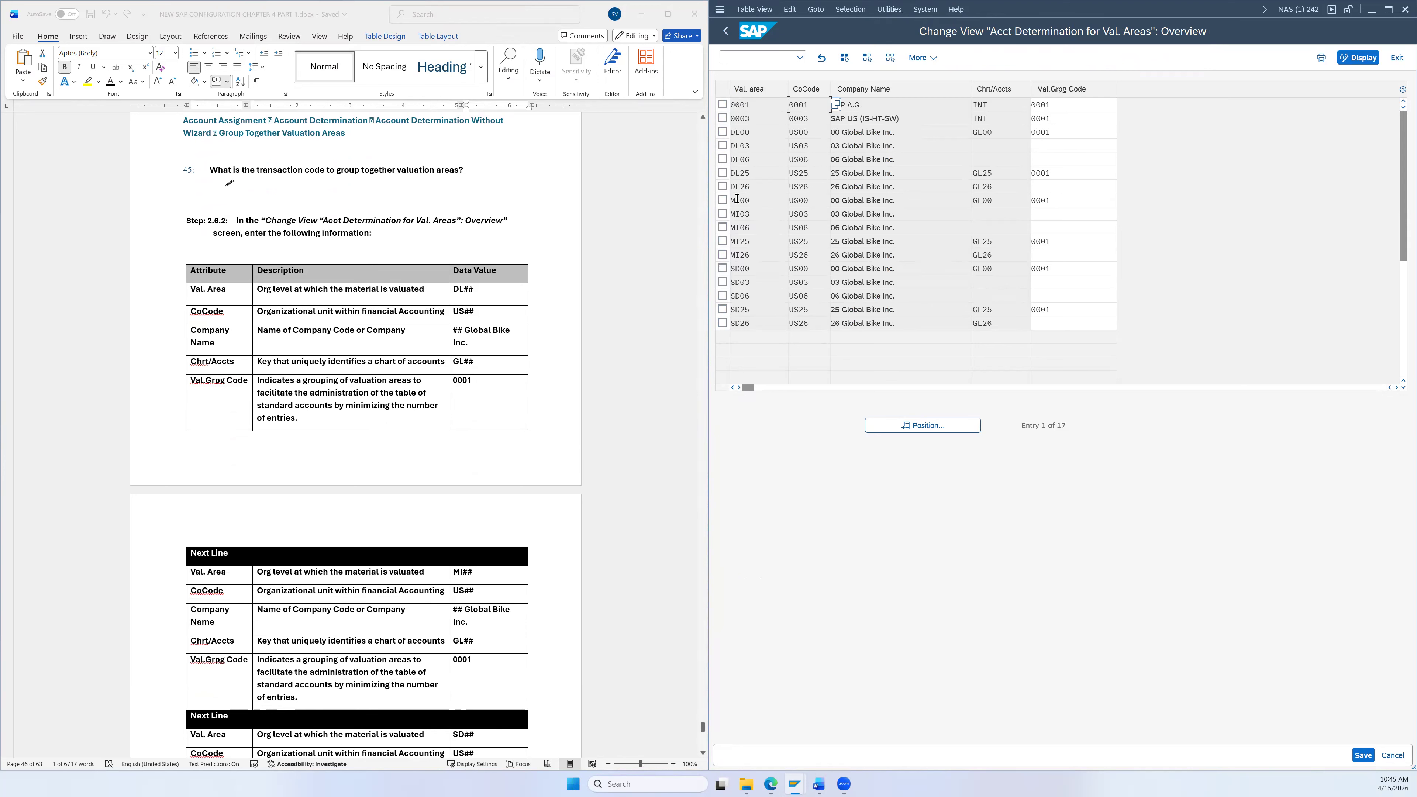
{"action": "left_click", "coordinate": [723, 187]}
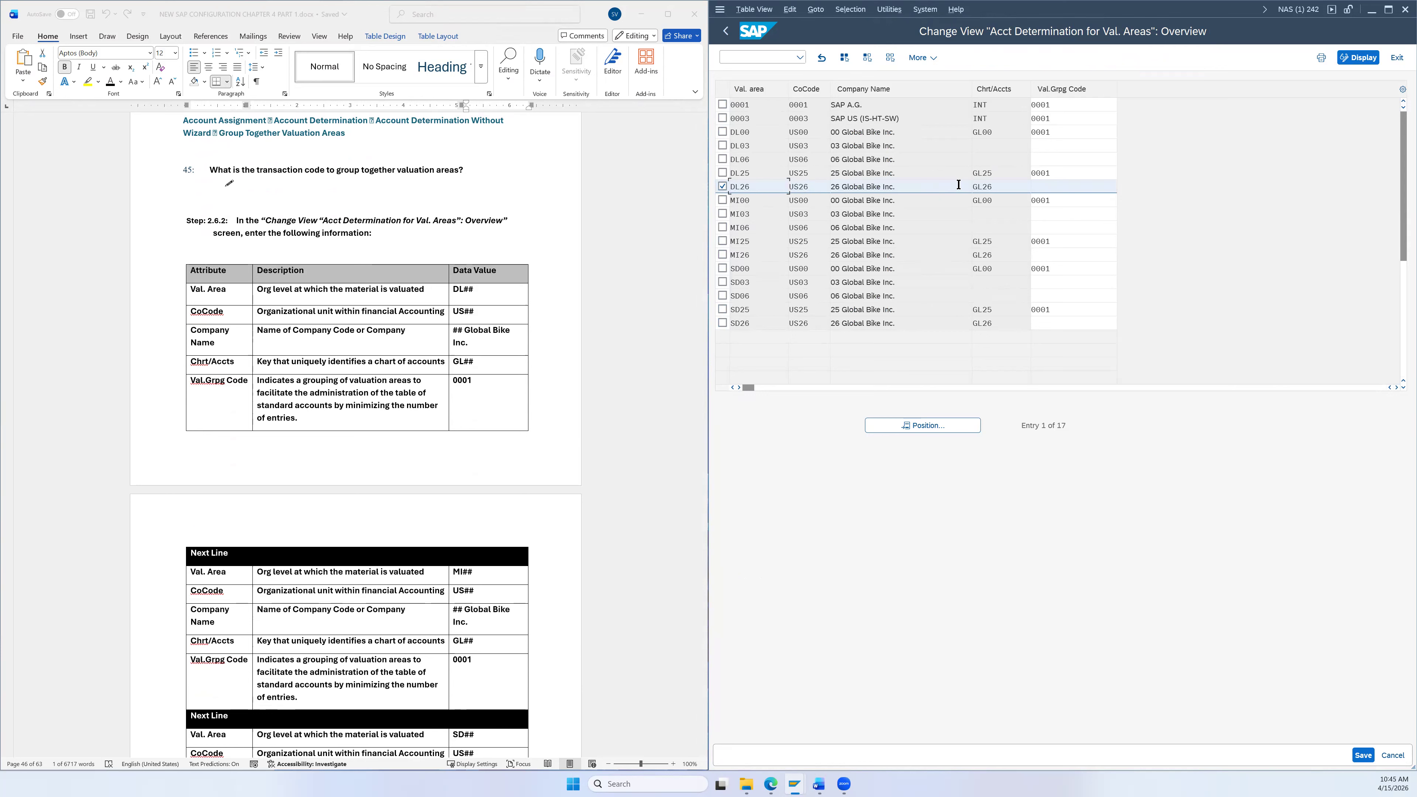
{"action": "left_click", "coordinate": [1067, 184]}
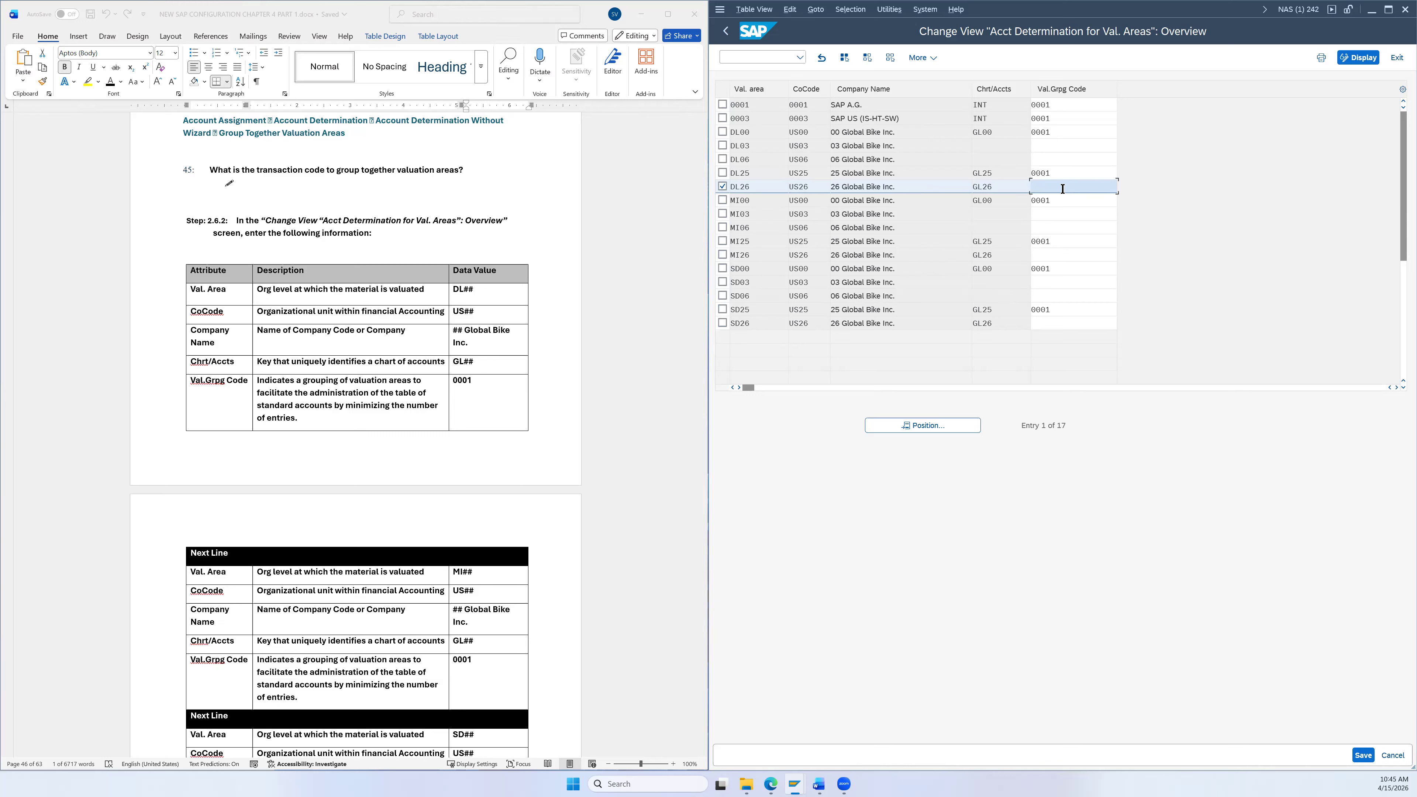
{"action": "type", "text": "00"}
{"action": "key", "text": "BackSpace"}
{"action": "left_click", "coordinate": [1063, 201]}
{"action": "left_click_drag", "start_coordinate": [1059, 188], "coordinate": [1022, 179]}
{"action": "left_click", "coordinate": [1039, 190]}
Step: Enter grouping code 0001 for valuation areas SD26 and MI26
{"action": "left_click", "coordinate": [723, 254]}
{"action": "left_click", "coordinate": [722, 323]}
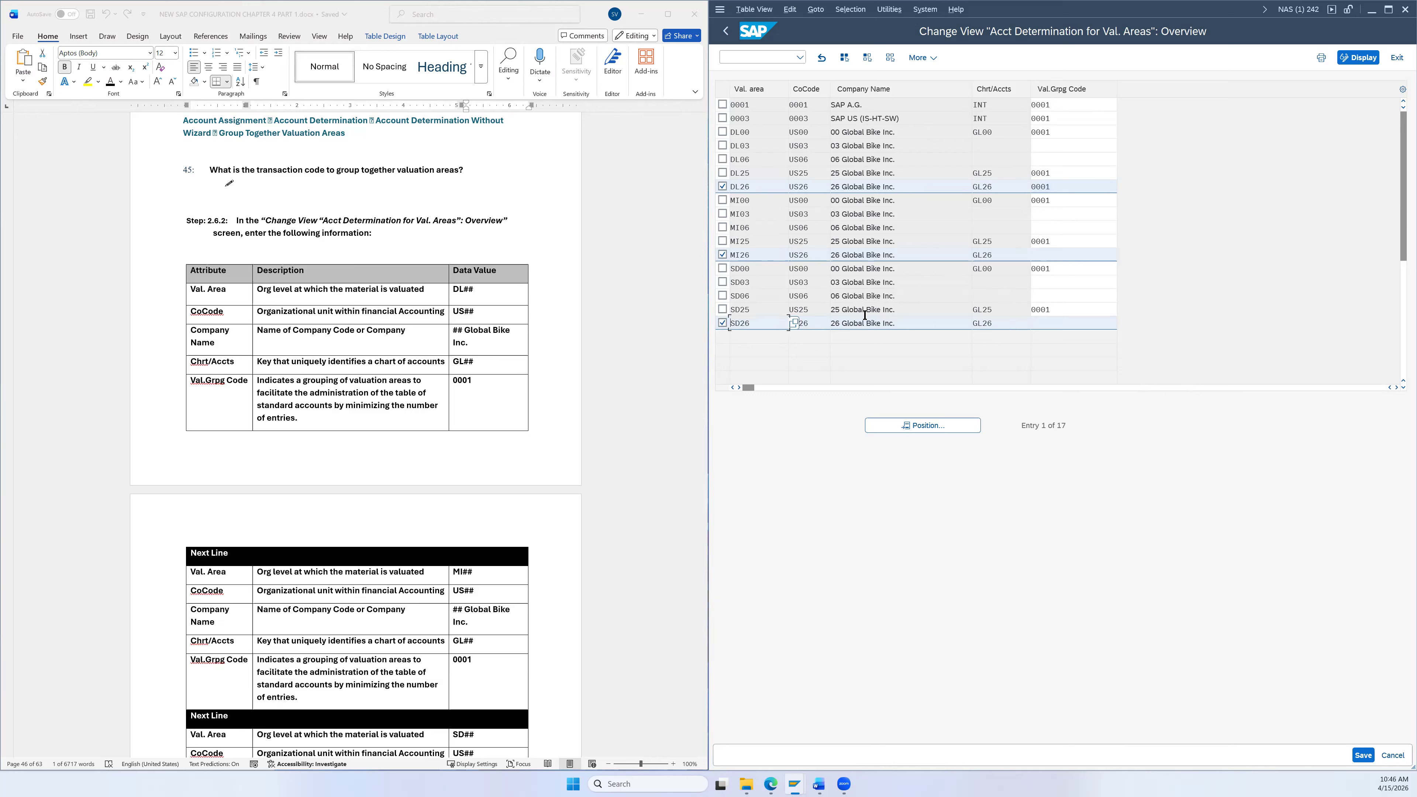
{"action": "left_click", "coordinate": [1038, 327]}
{"action": "type", "text": "0001"}
{"action": "left_click", "coordinate": [1048, 258]}
{"action": "type", "text": "0001"}
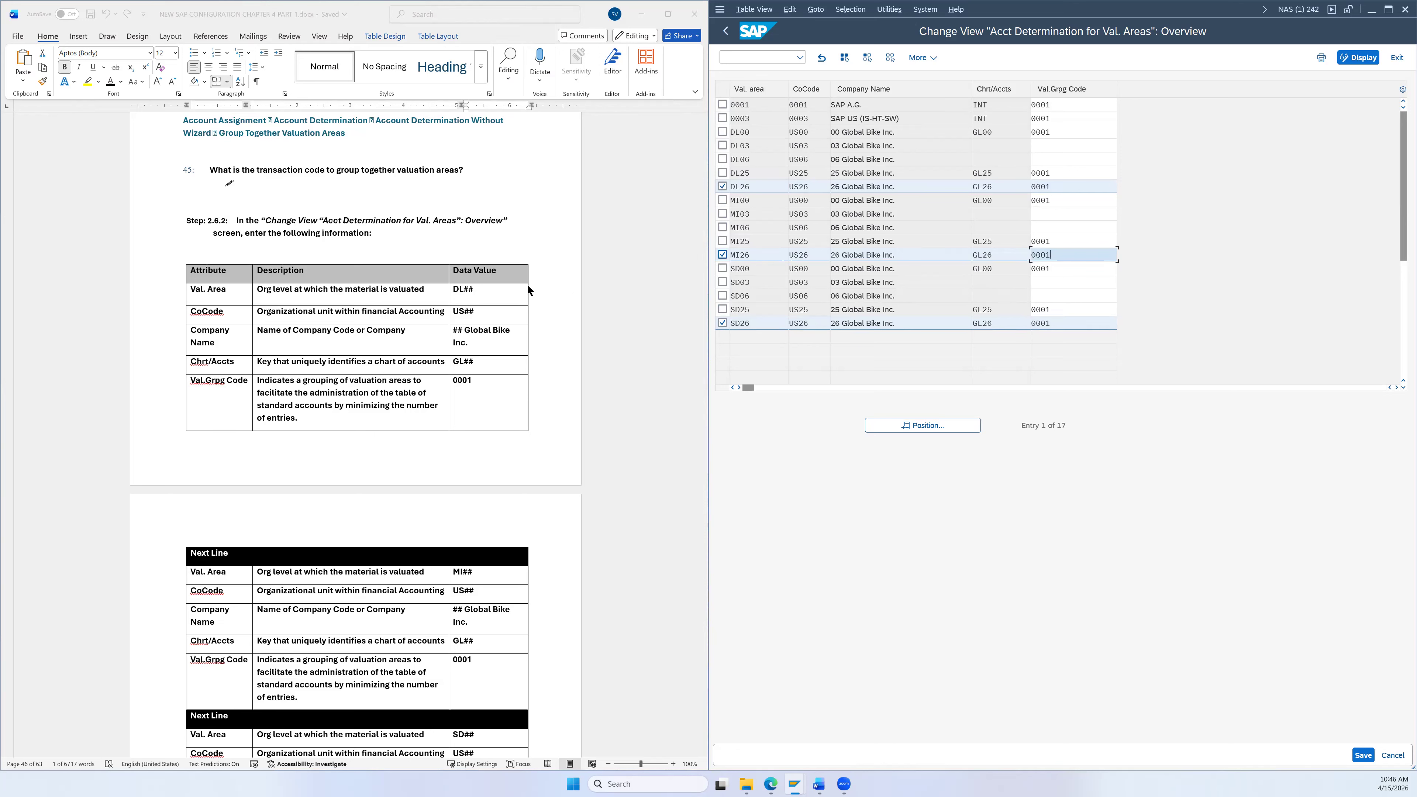
{"action": "scroll", "coordinate": [480, 279], "scroll_direction": "up", "scroll_amount": 3}
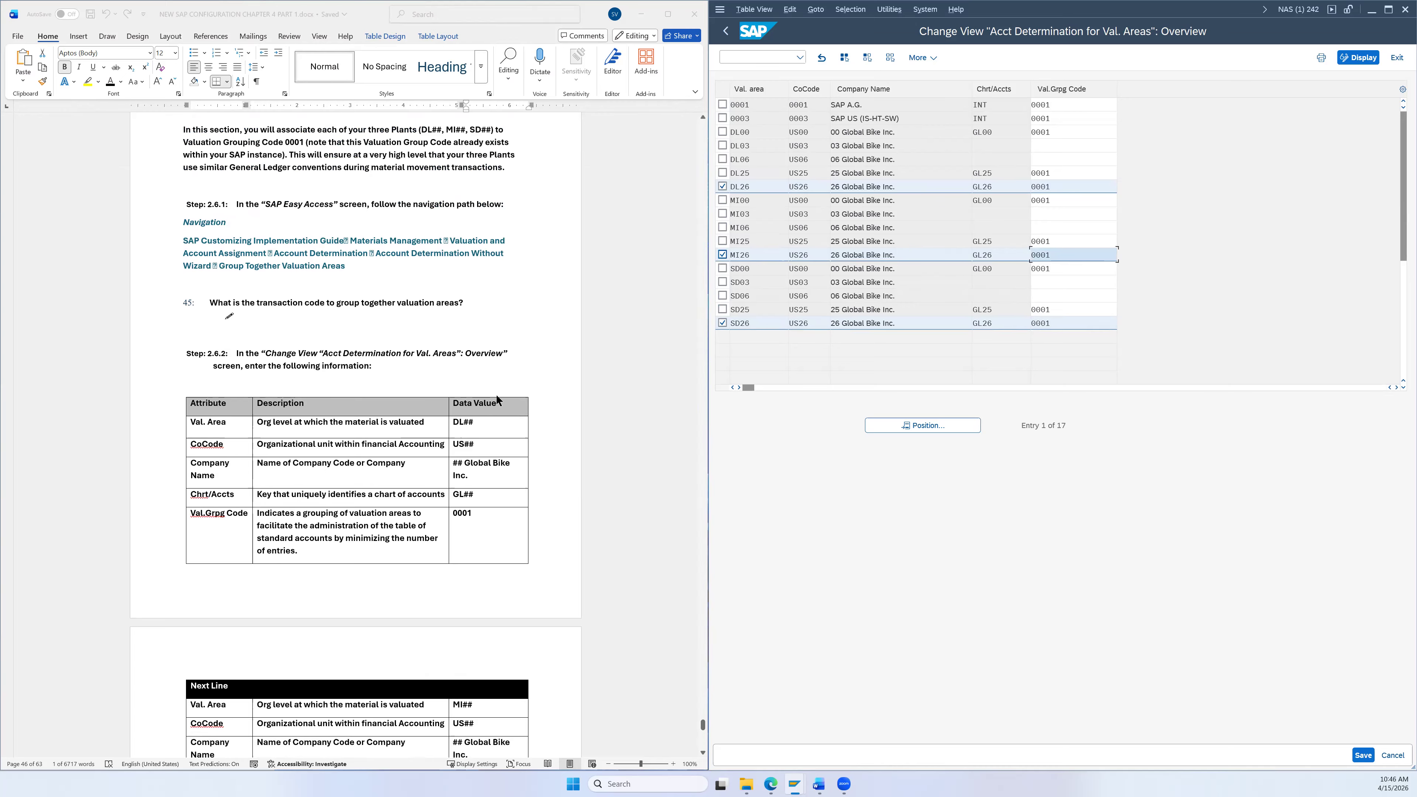
Step: Deselect the DL26, MI26 and SD26 rows and save the 0001 grouping code assignments
{"action": "scroll", "coordinate": [397, 481], "scroll_direction": "down", "scroll_amount": 2}
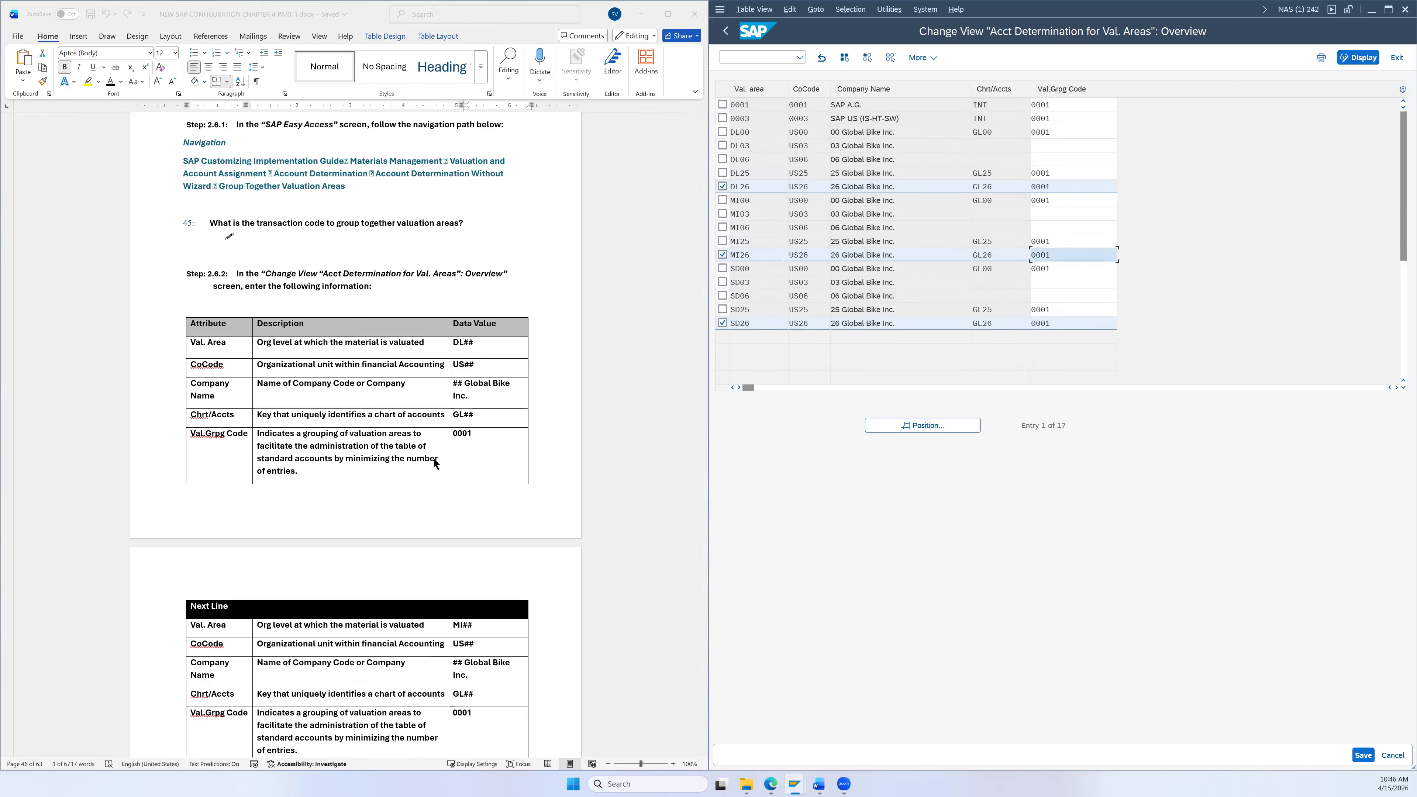
{"action": "scroll", "coordinate": [421, 464], "scroll_direction": "down", "scroll_amount": 2}
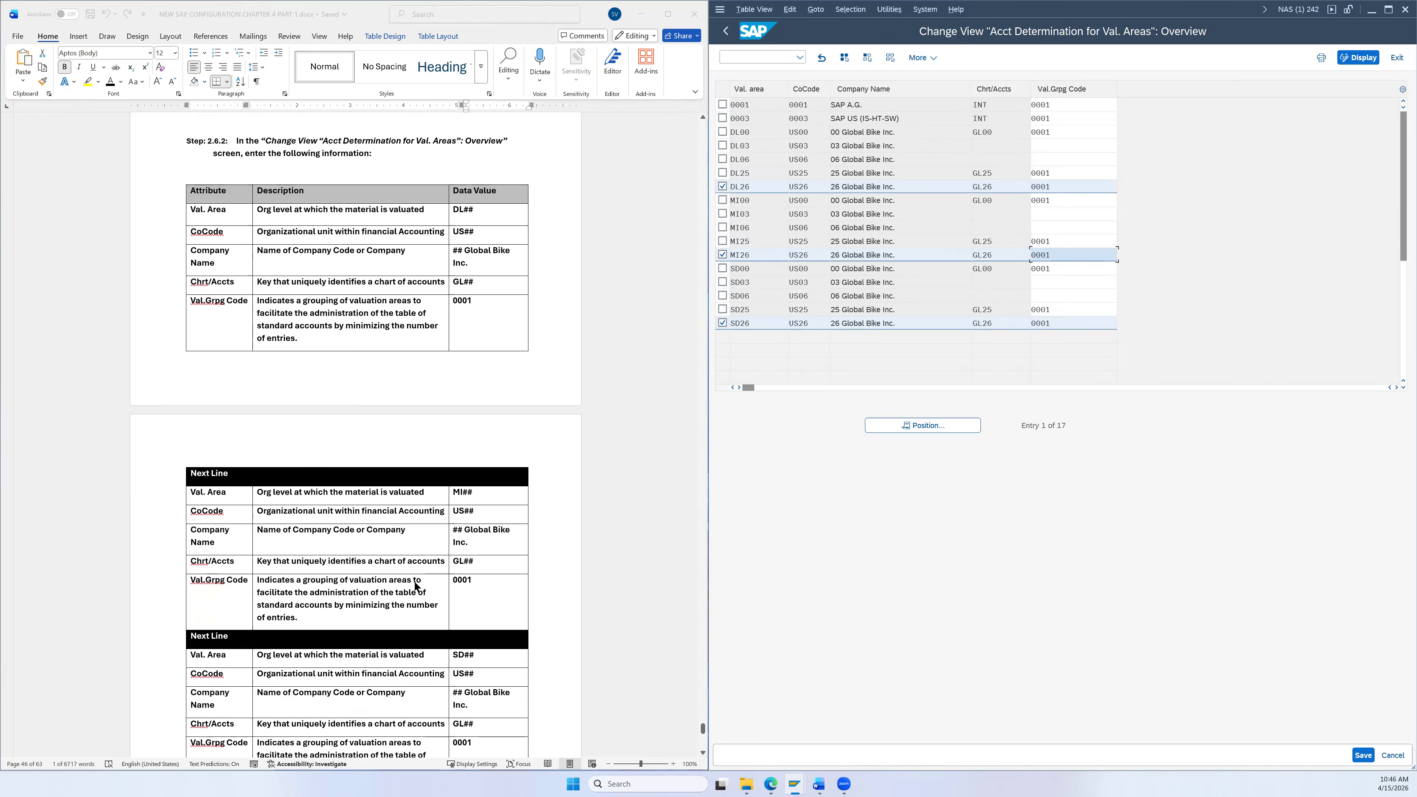
{"action": "scroll", "coordinate": [418, 586], "scroll_direction": "down", "scroll_amount": 2}
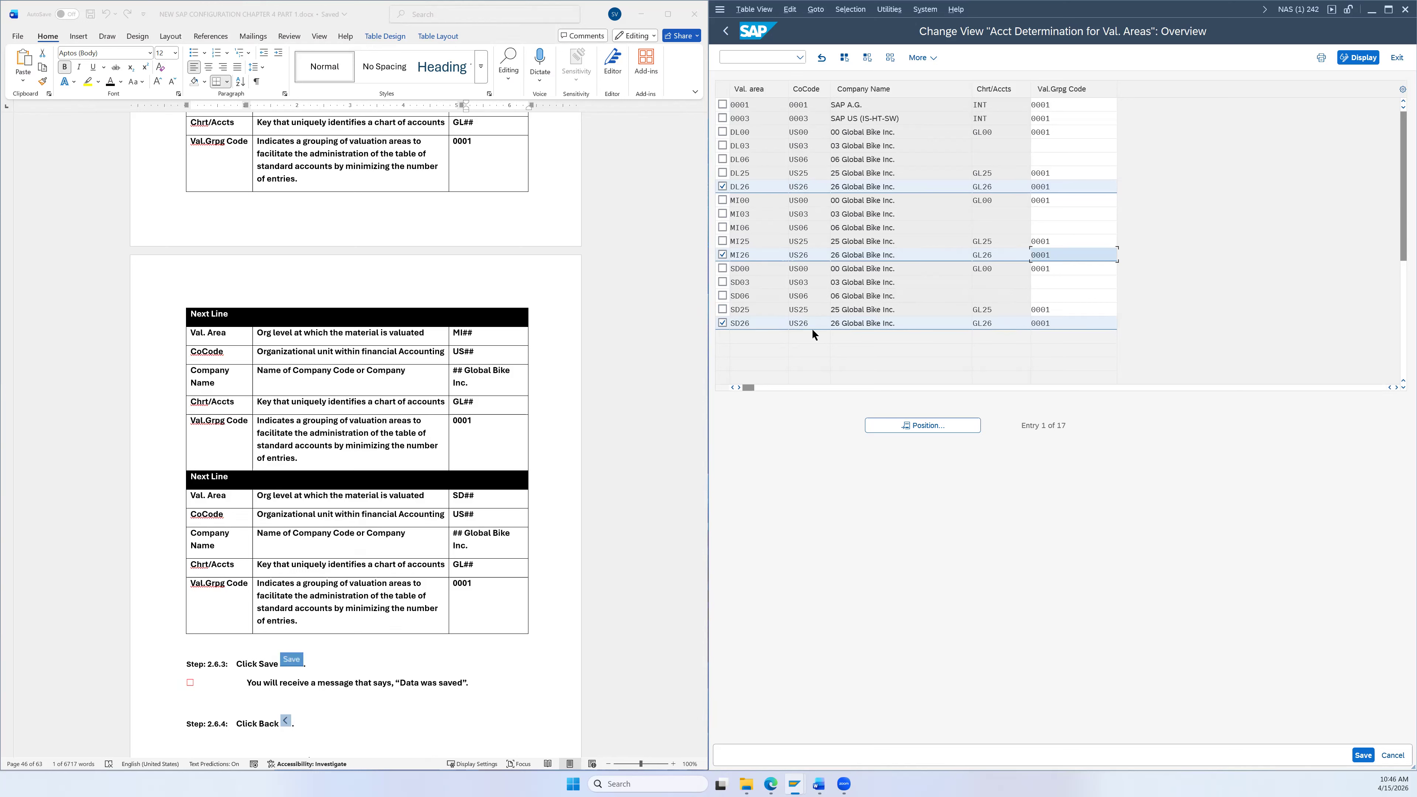
{"action": "scroll", "coordinate": [708, 294], "scroll_direction": "down", "scroll_amount": 1}
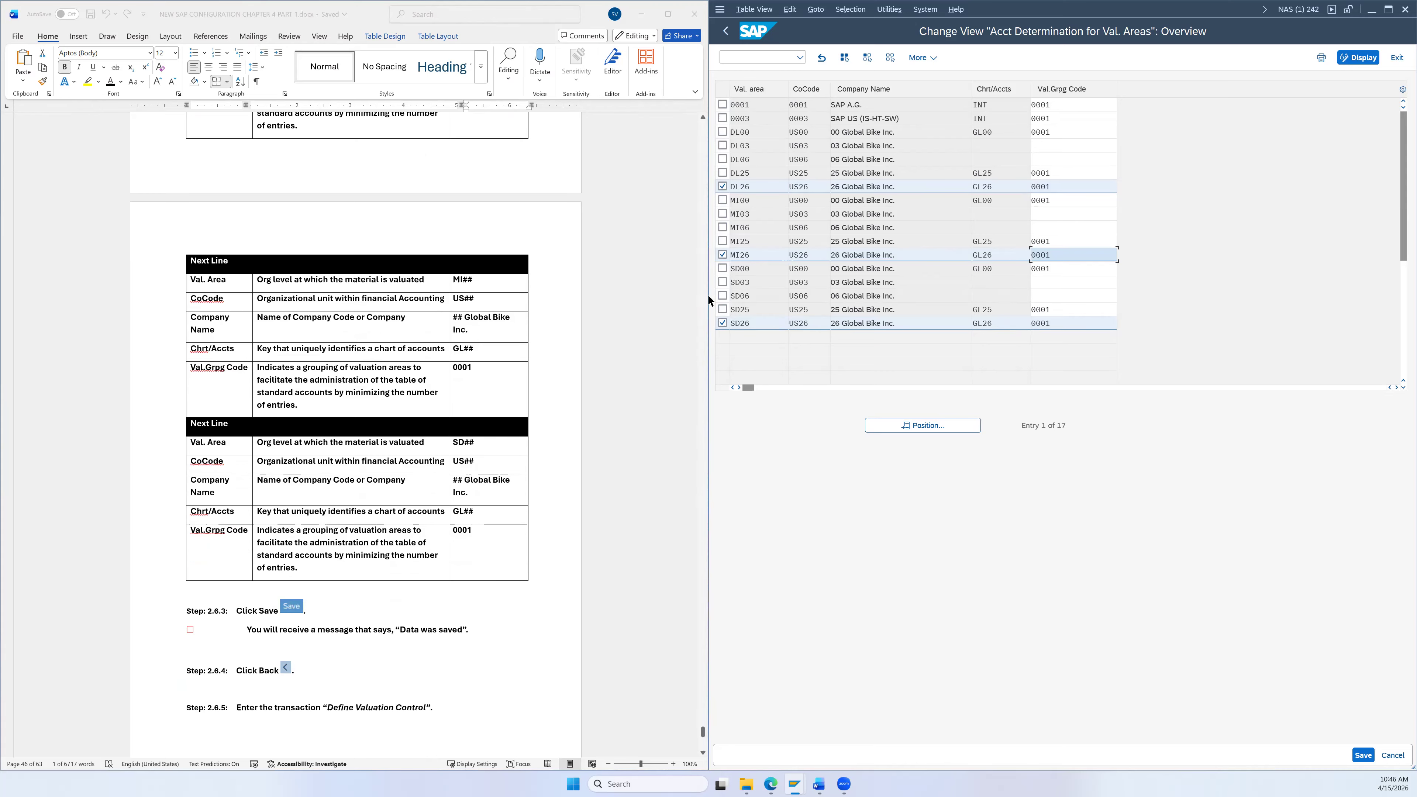
{"action": "left_click", "coordinate": [723, 185]}
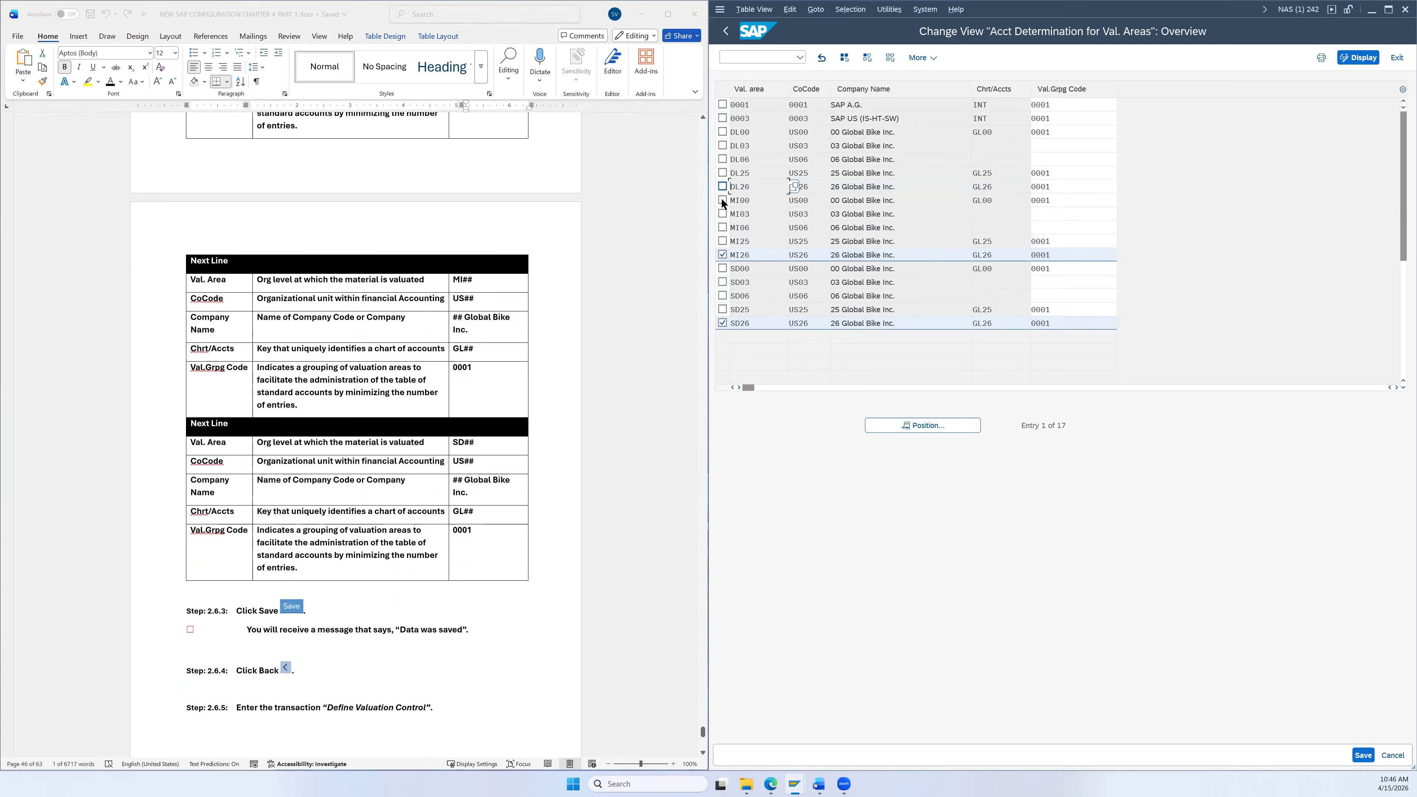
{"action": "left_click", "coordinate": [723, 253]}
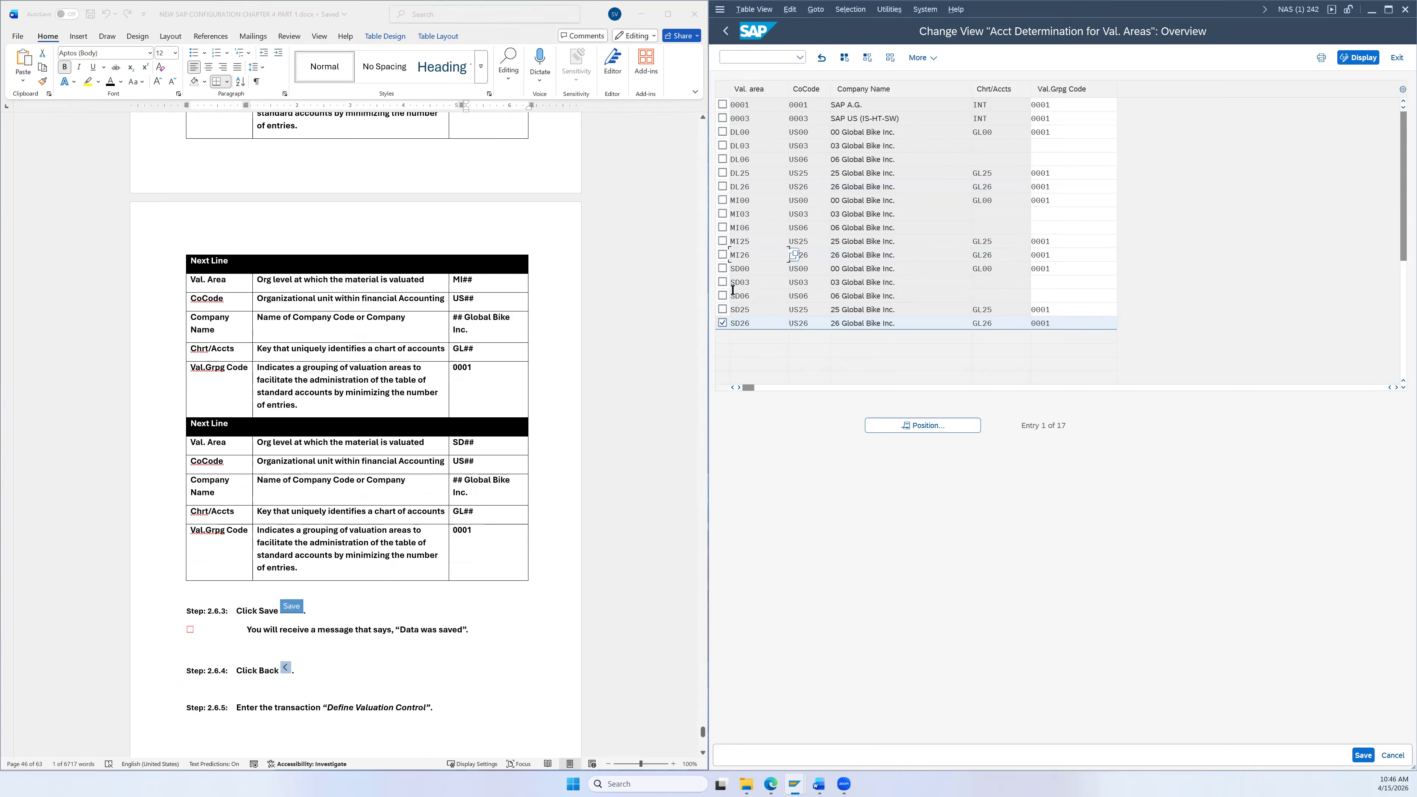
{"action": "left_click", "coordinate": [722, 323]}
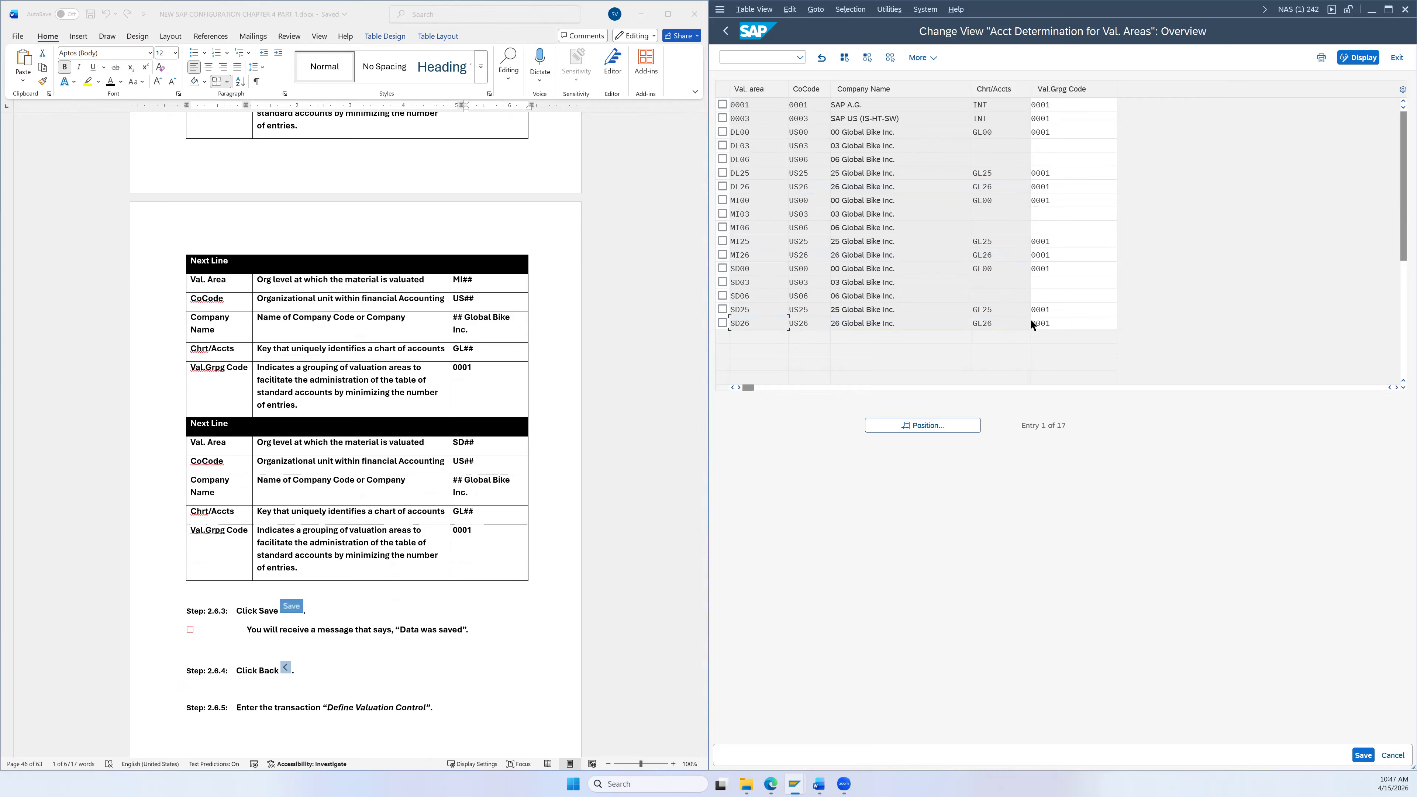
{"action": "scroll", "coordinate": [1062, 301], "scroll_direction": "down", "scroll_amount": 1}
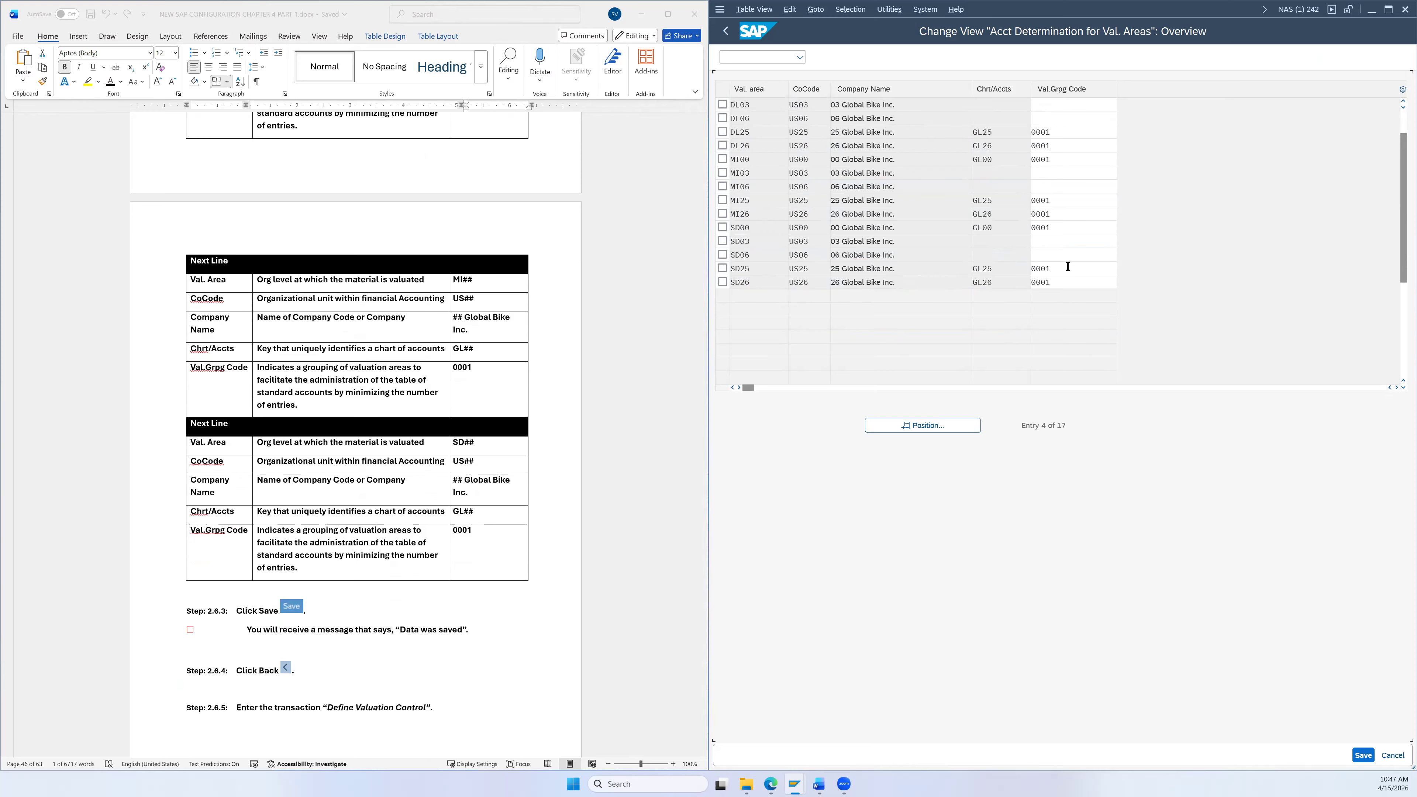
{"action": "scroll", "coordinate": [1065, 269], "scroll_direction": "up", "scroll_amount": 1}
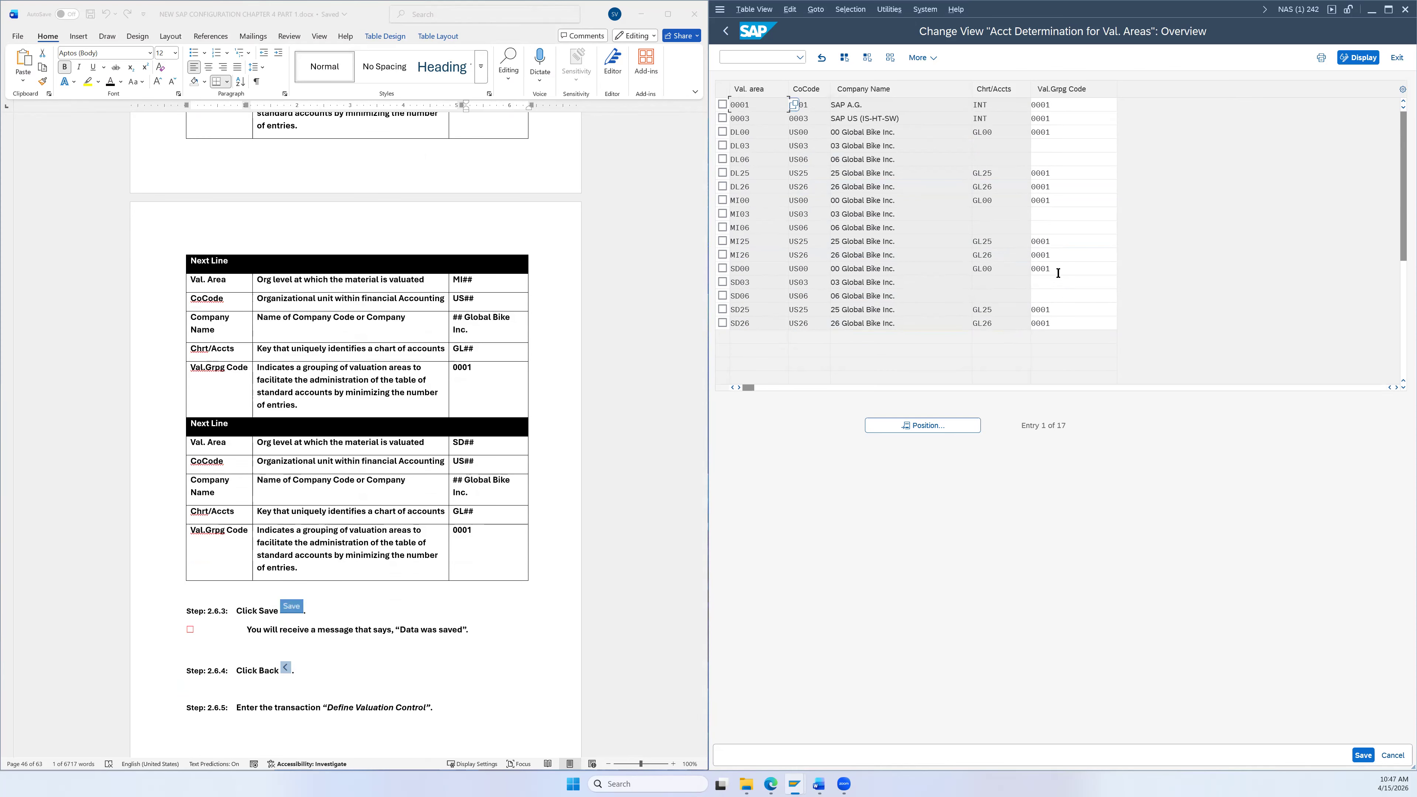
{"action": "scroll", "coordinate": [424, 563], "scroll_direction": "down", "scroll_amount": 1}
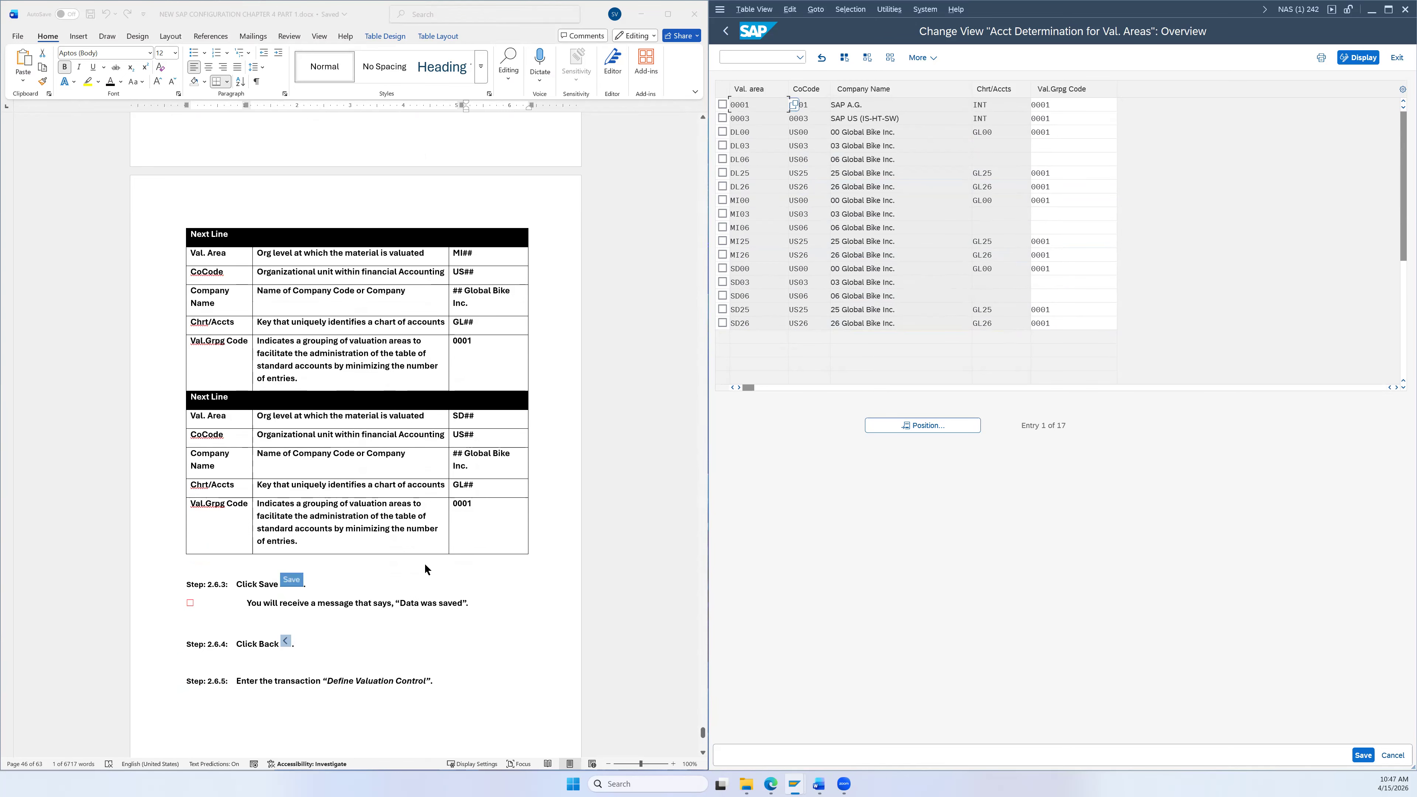
{"action": "left_click", "coordinate": [1362, 753]}
Step: Recheck the three saved entries, save again and go back to the IMG tree
{"action": "scroll", "coordinate": [474, 559], "scroll_direction": "down", "scroll_amount": 3}
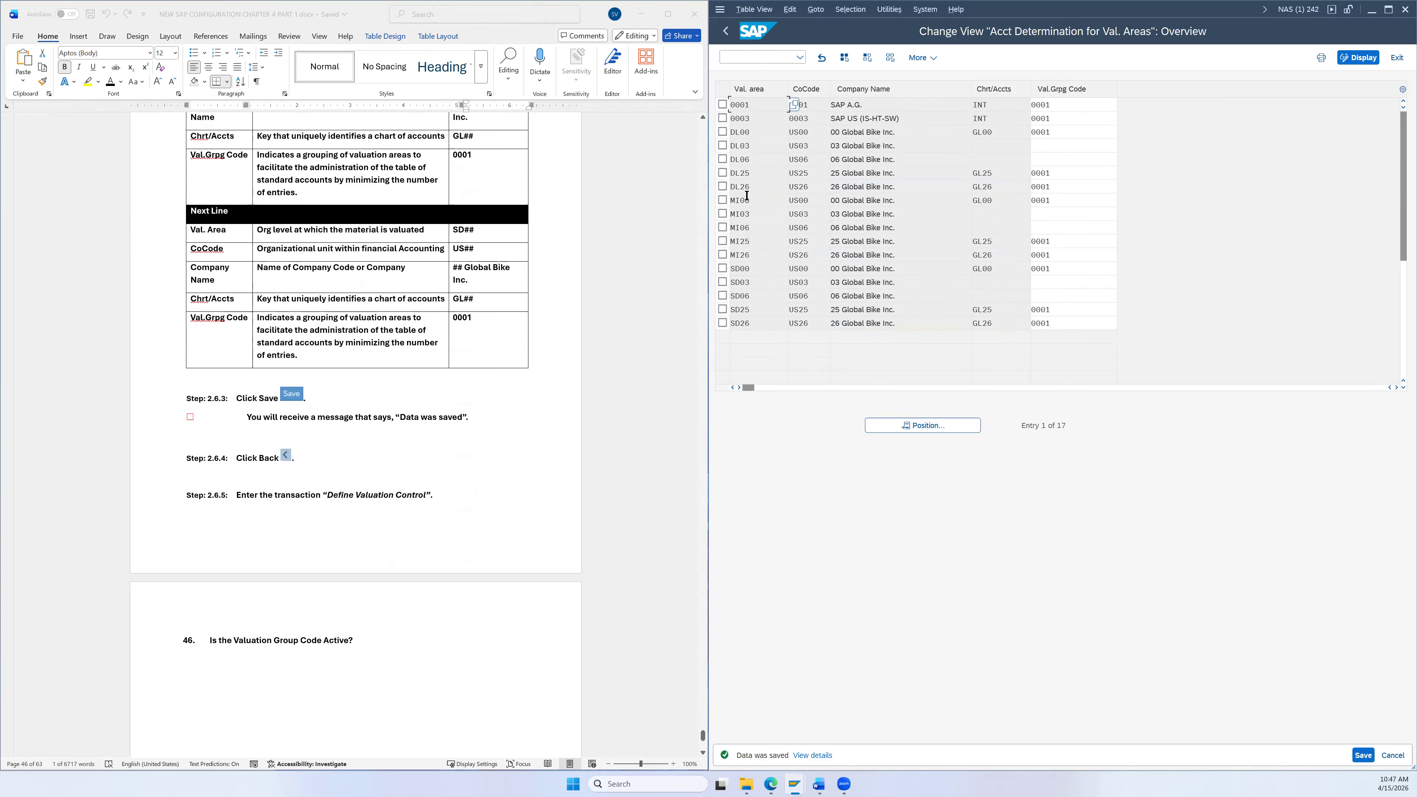
{"action": "left_click", "coordinate": [724, 186]}
{"action": "left_click", "coordinate": [722, 252]}
{"action": "left_click", "coordinate": [722, 323]}
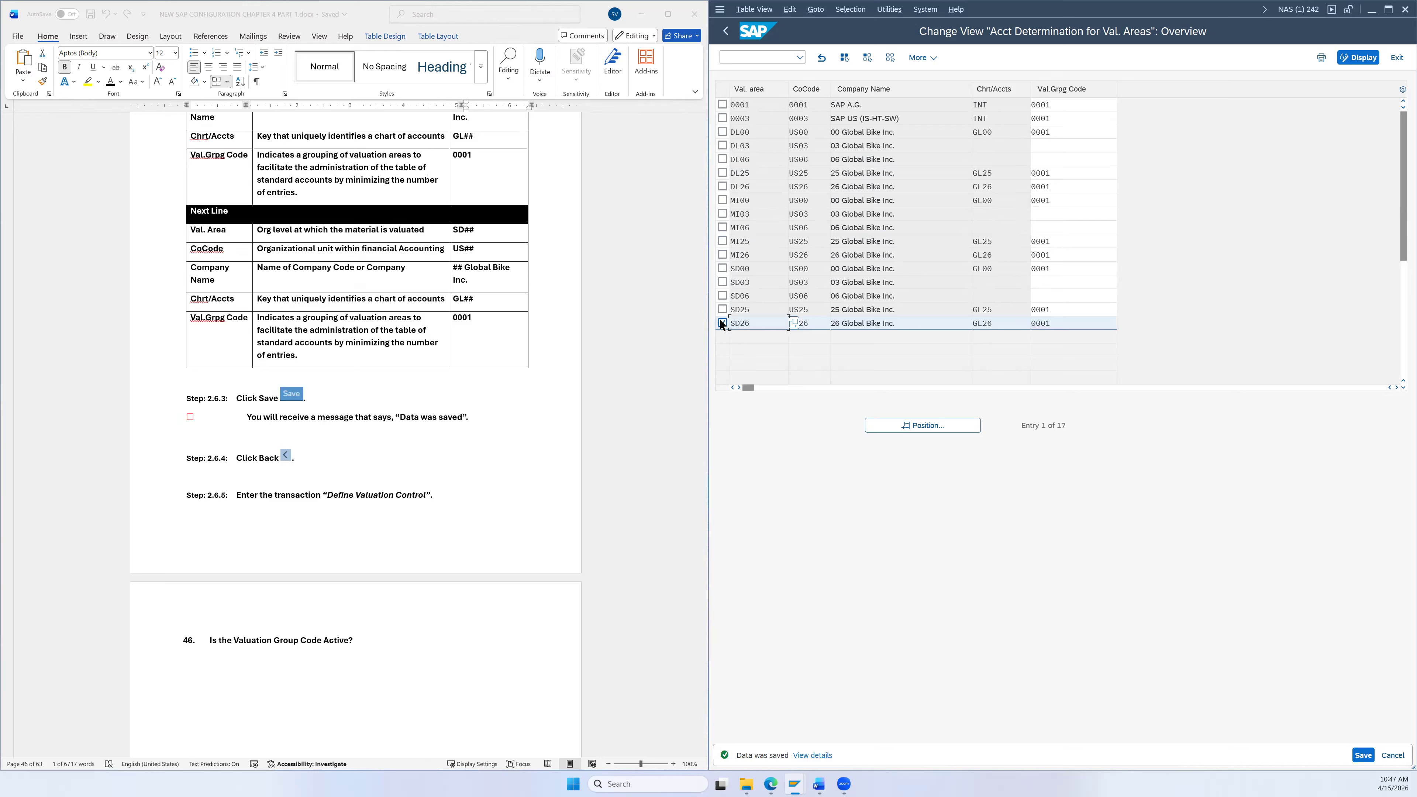
{"action": "left_click", "coordinate": [722, 323]}
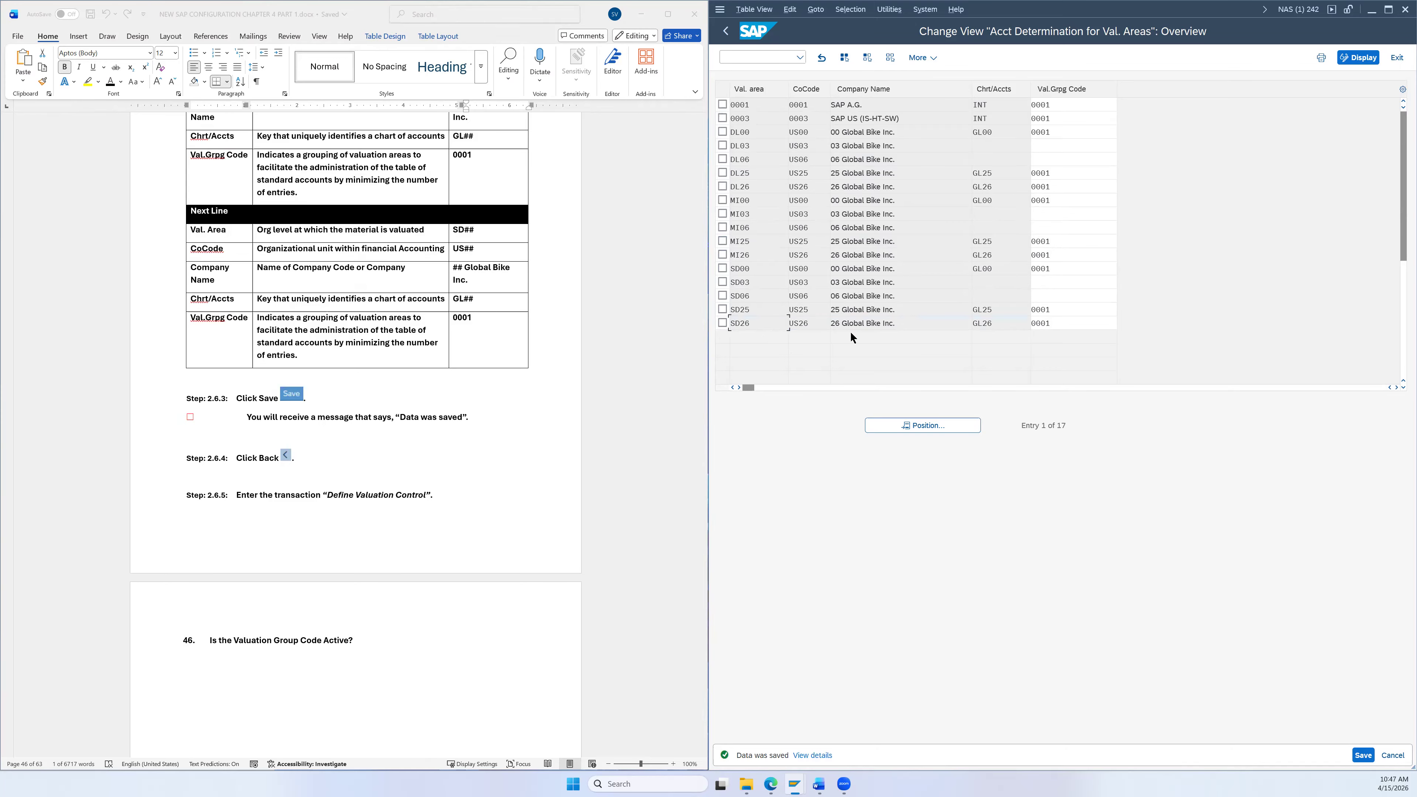
{"action": "left_click", "coordinate": [1363, 755]}
{"action": "left_click", "coordinate": [725, 31]}
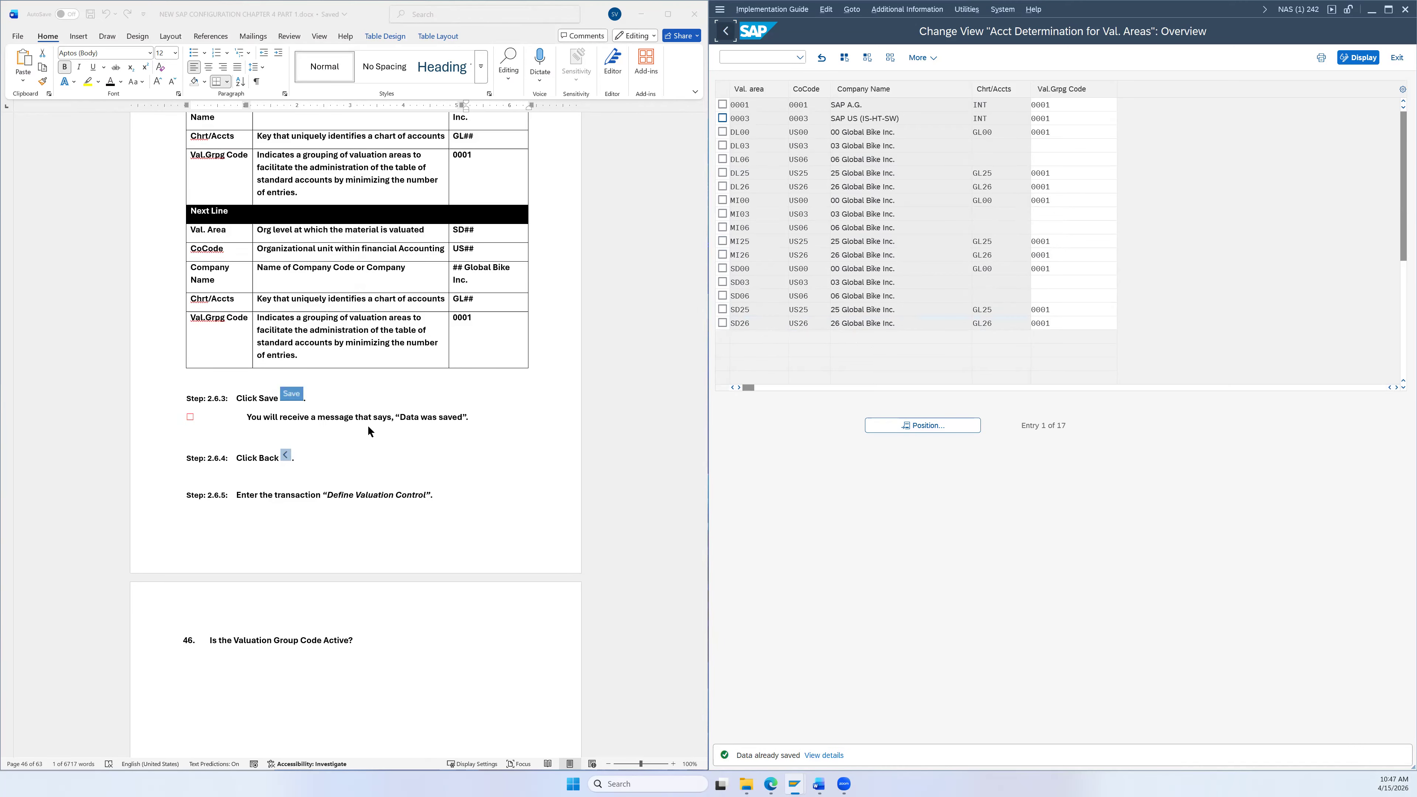
Step: Select Define Valuation Control under Account Determination Without Wizard in the IMG tree
{"action": "scroll", "coordinate": [371, 426], "scroll_direction": "down", "scroll_amount": 2}
{"action": "scroll", "coordinate": [372, 419], "scroll_direction": "down", "scroll_amount": 2}
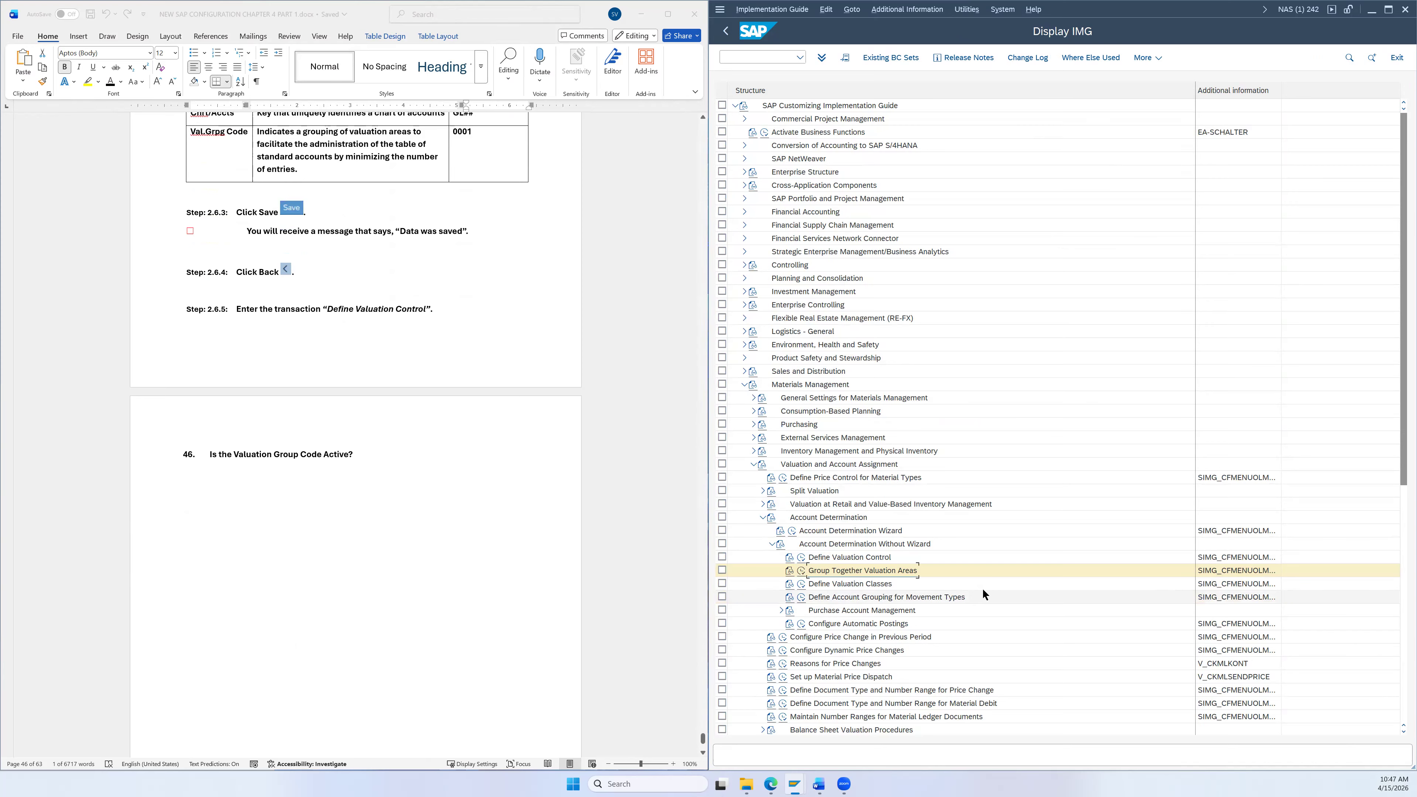
{"action": "left_click", "coordinate": [823, 561]}
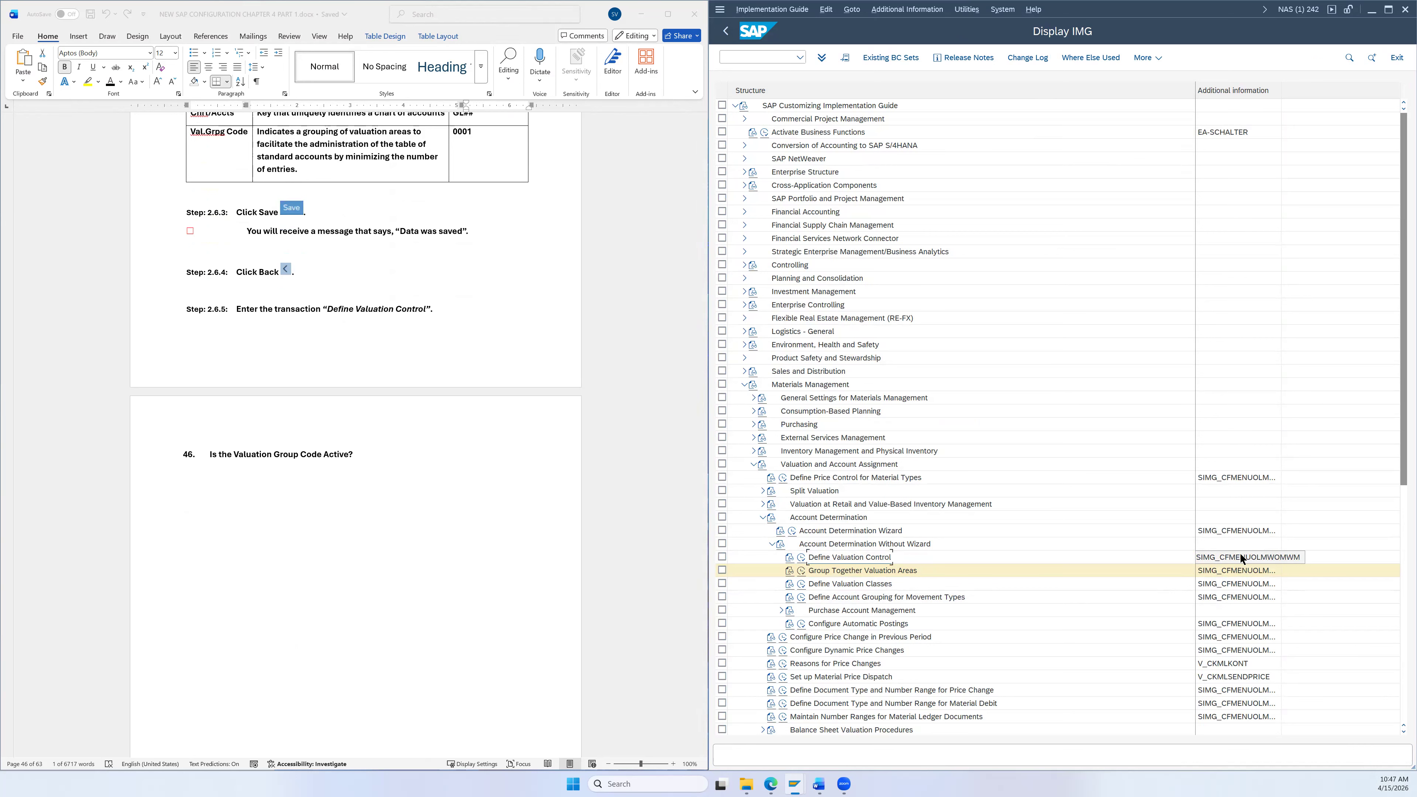
Step: Run Define Valuation Control and confirm 'Valuation grouping code active' is selected
{"action": "left_click", "coordinate": [802, 557]}
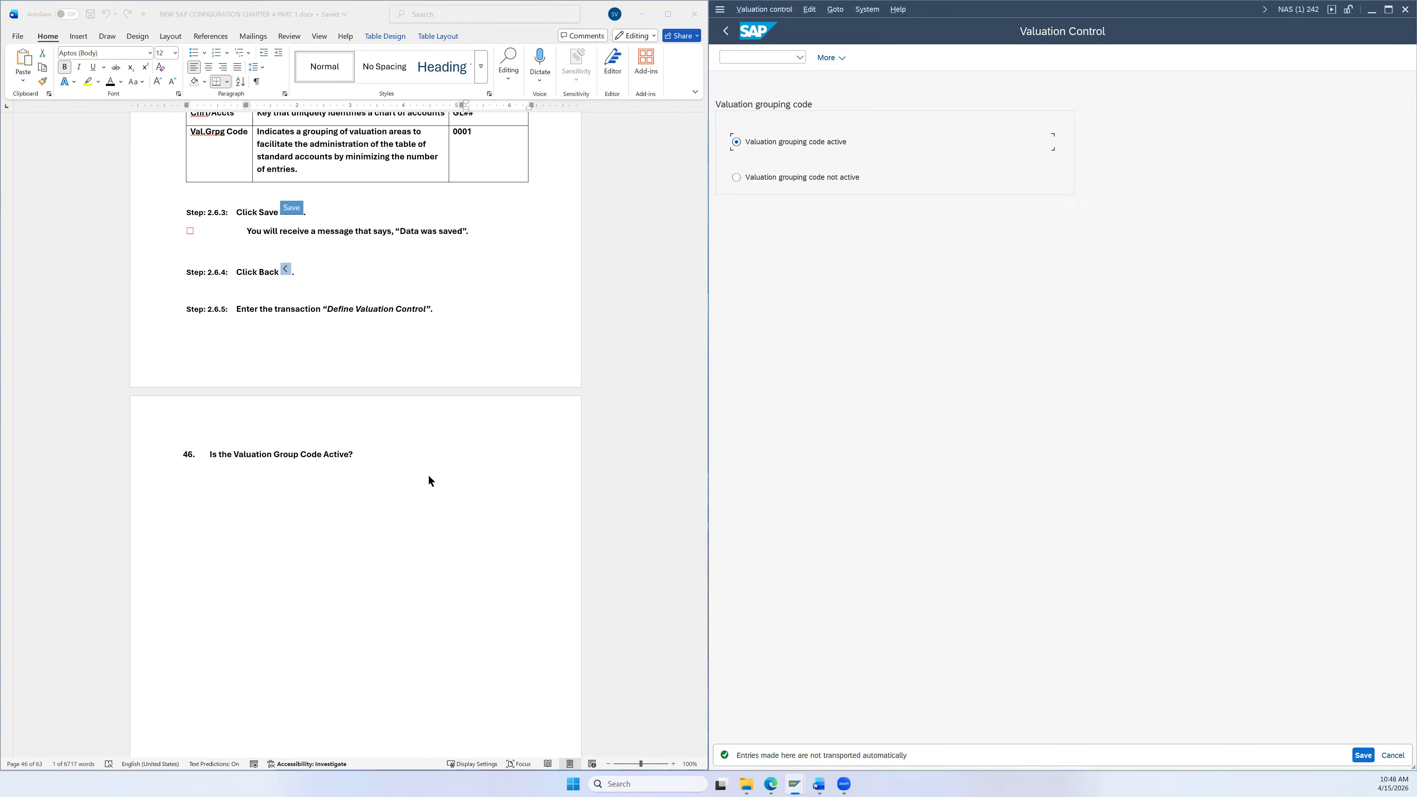
{"action": "scroll", "coordinate": [446, 475], "scroll_direction": "down", "scroll_amount": 3}
{"action": "scroll", "coordinate": [479, 461], "scroll_direction": "down", "scroll_amount": 2}
{"action": "scroll", "coordinate": [477, 457], "scroll_direction": "up", "scroll_amount": 6}
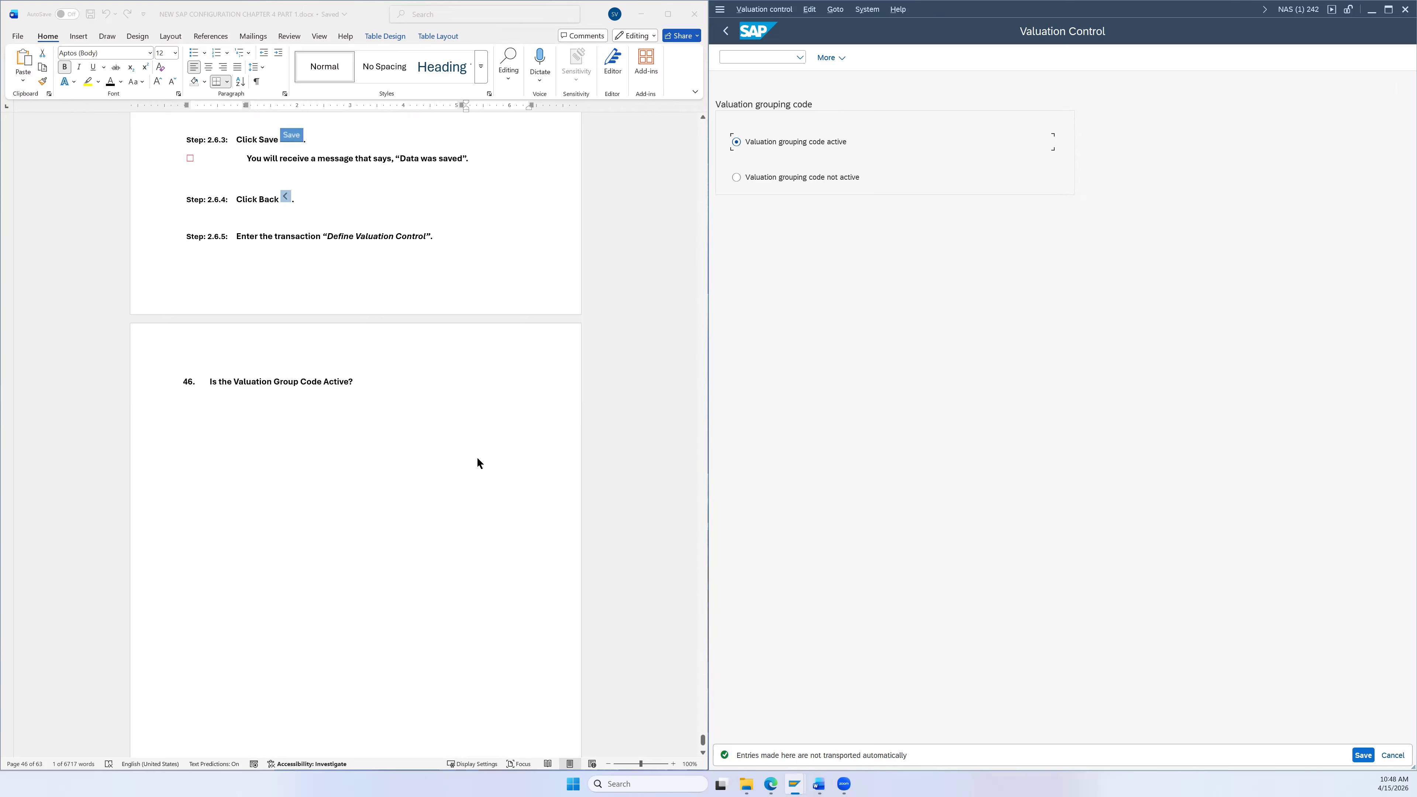
{"action": "scroll", "coordinate": [503, 425], "scroll_direction": "down", "scroll_amount": 6}
{"action": "scroll", "coordinate": [501, 389], "scroll_direction": "up", "scroll_amount": 3}
{"action": "scroll", "coordinate": [501, 391], "scroll_direction": "down", "scroll_amount": 3}
{"action": "scroll", "coordinate": [500, 388], "scroll_direction": "up", "scroll_amount": 3}
{"action": "scroll", "coordinate": [502, 388], "scroll_direction": "up", "scroll_amount": 3}
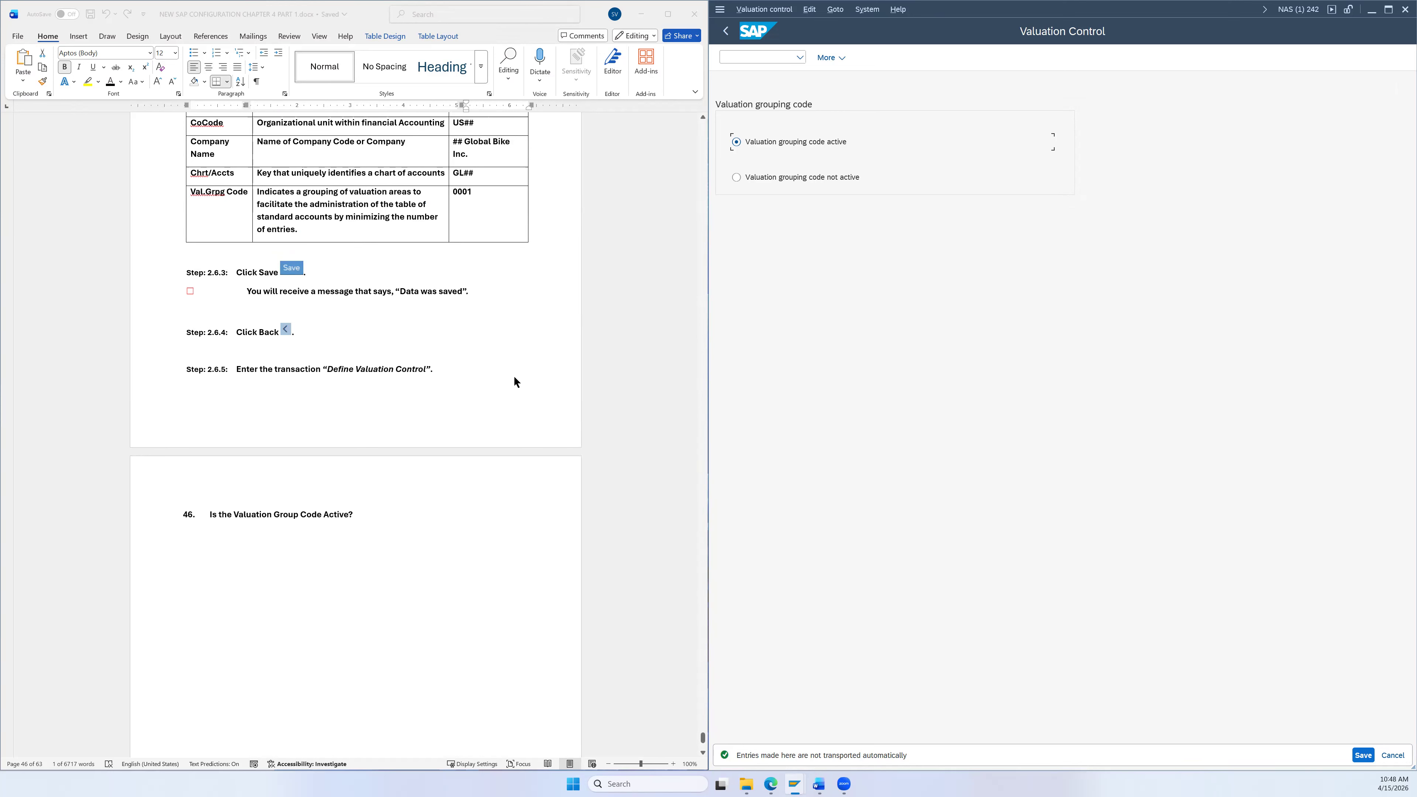
{"action": "scroll", "coordinate": [513, 376], "scroll_direction": "up", "scroll_amount": 1}
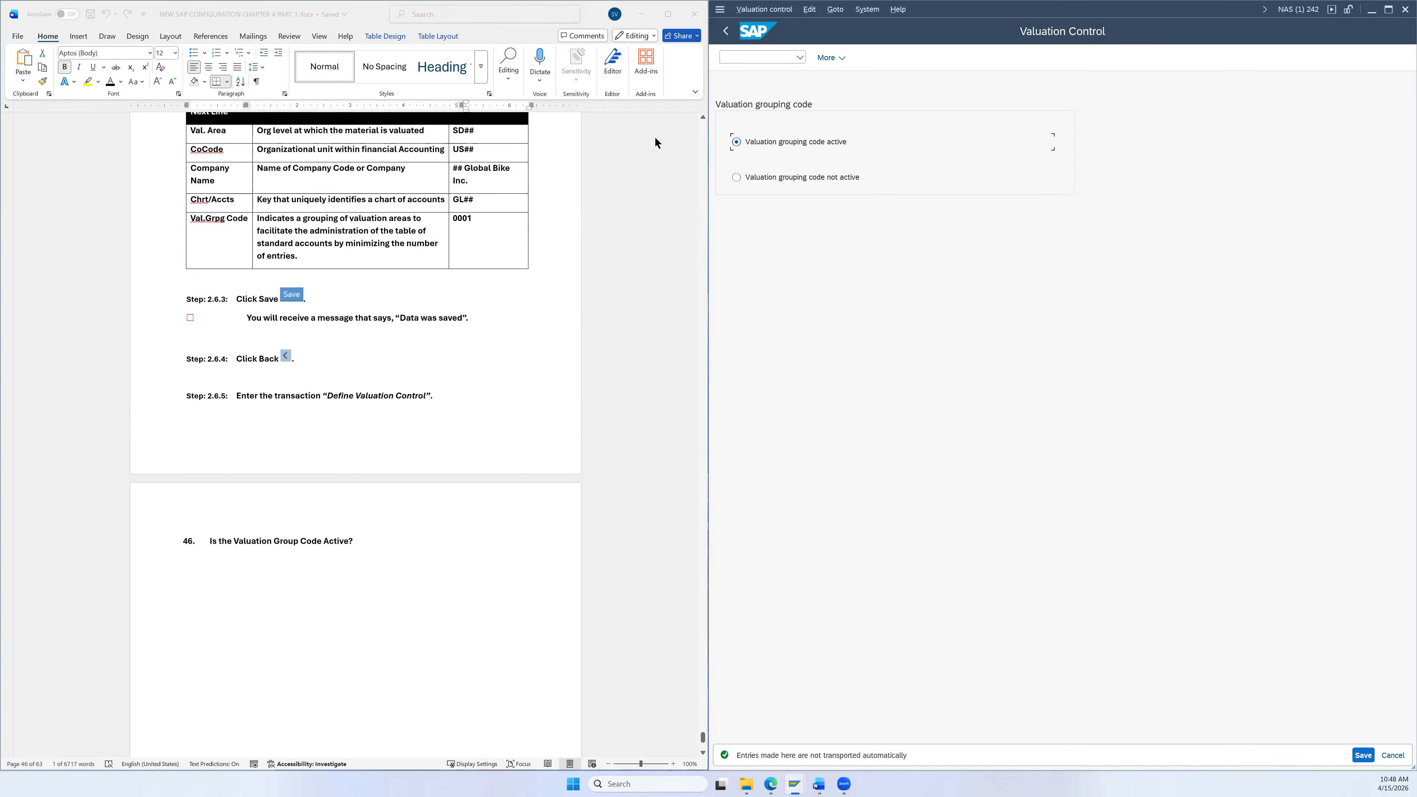
{"action": "left_click", "coordinate": [688, 12]}
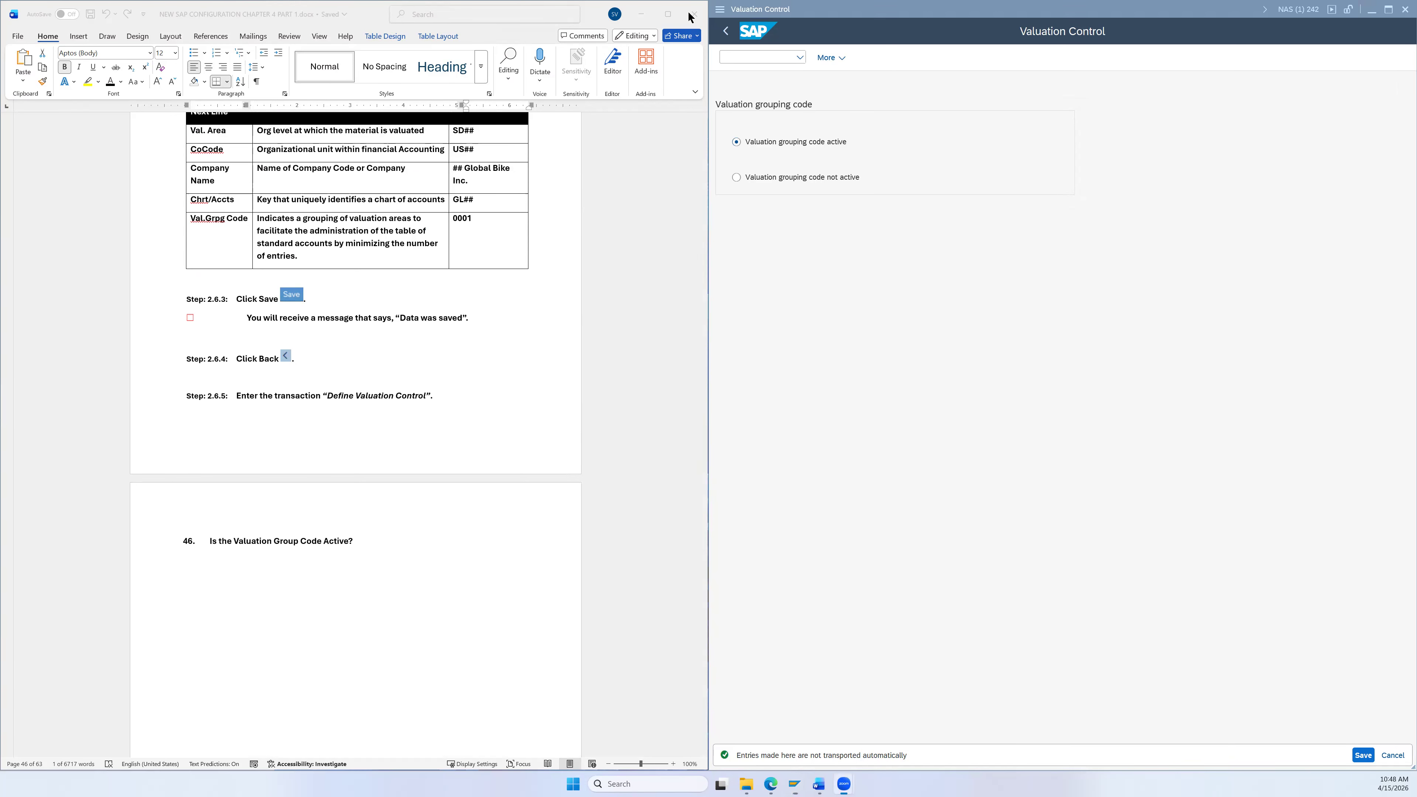